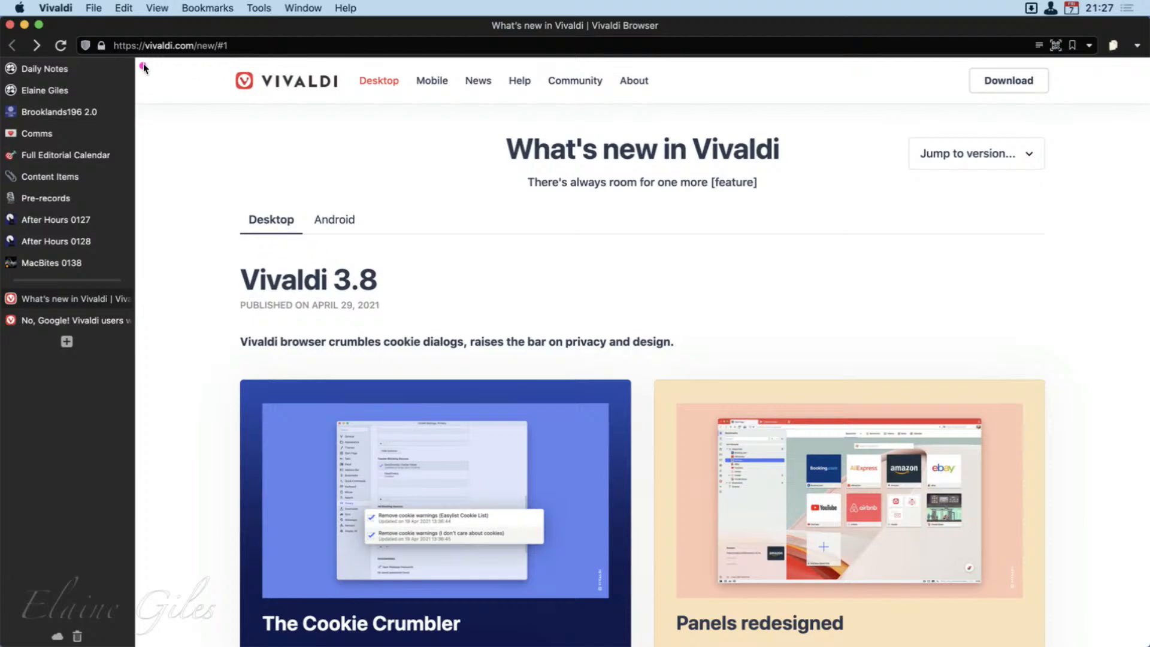
{"action": "mouse_move", "coordinate": [144, 52]}
{"action": "left_mouse_down"}
{"action": "mouse_move", "coordinate": [124, 248]}
{"action": "mouse_move", "coordinate": [10, 298]}
{"action": "mouse_move", "coordinate": [4, 289]}
{"action": "left_mouse_up"}
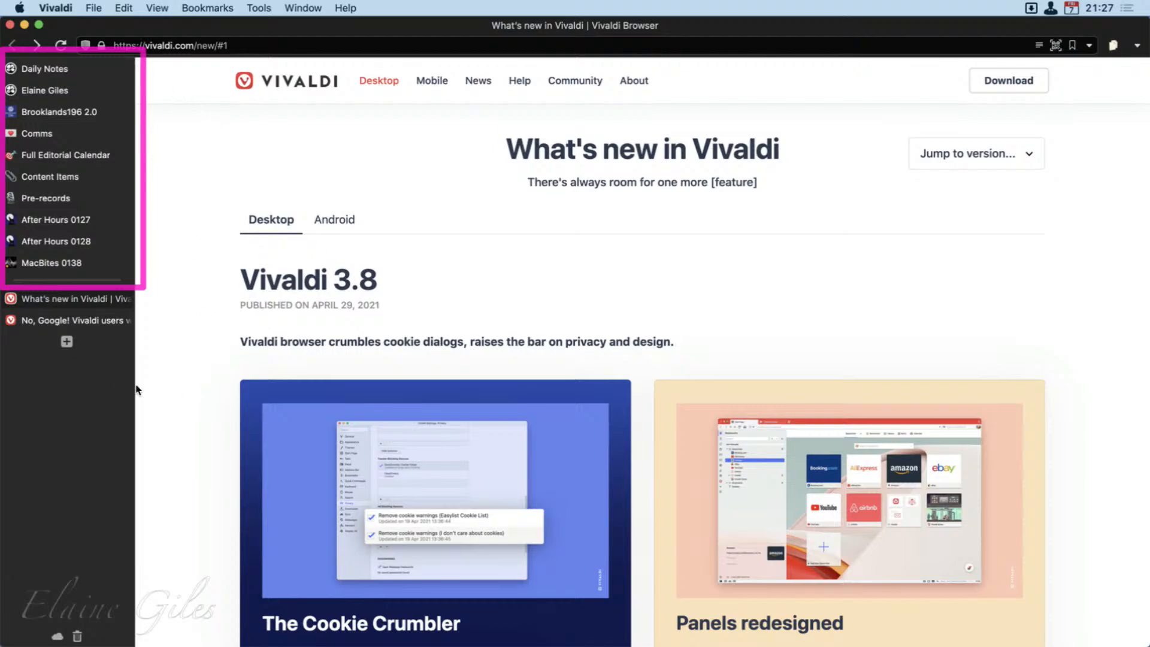
{"action": "left_click_drag", "start_coordinate": [242, 447], "coordinate": [131, 318]}
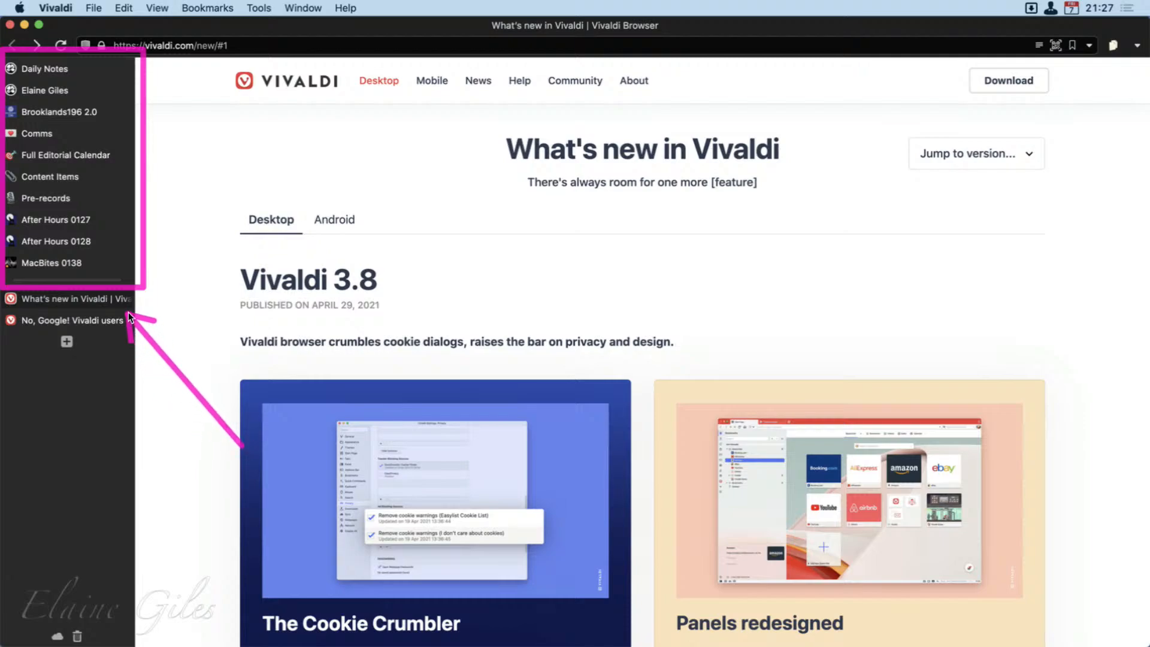
{"action": "left_click_drag", "start_coordinate": [205, 516], "coordinate": [88, 336]}
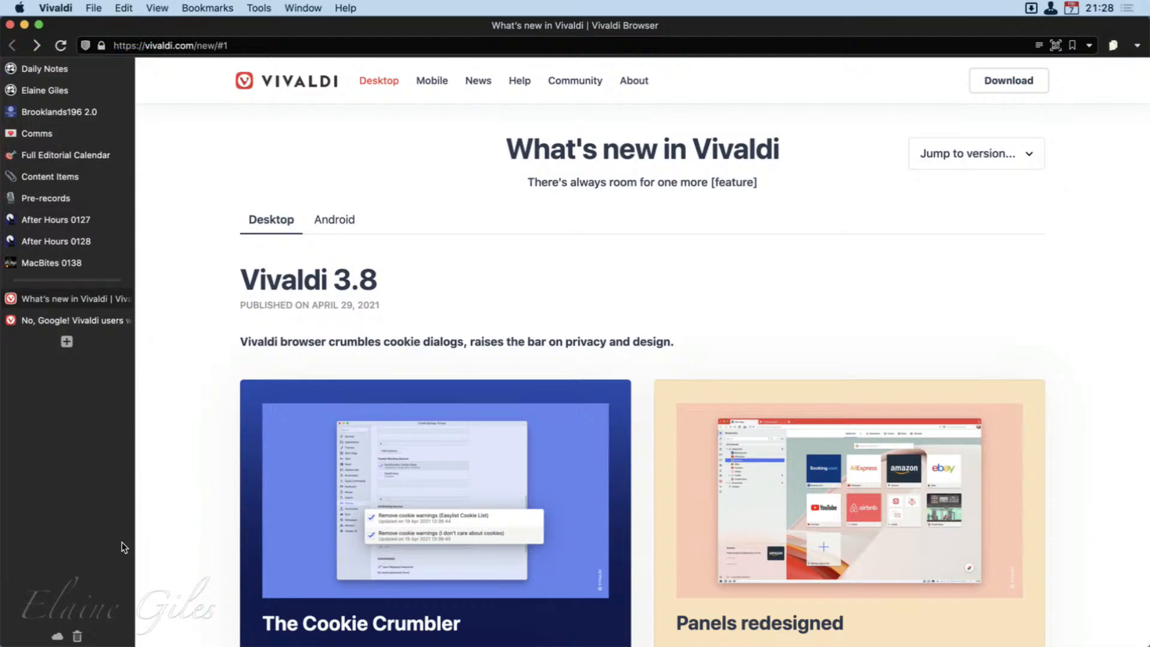
Step: Hide the vertical tab bar and show it again
{"action": "key", "text": "F4"}
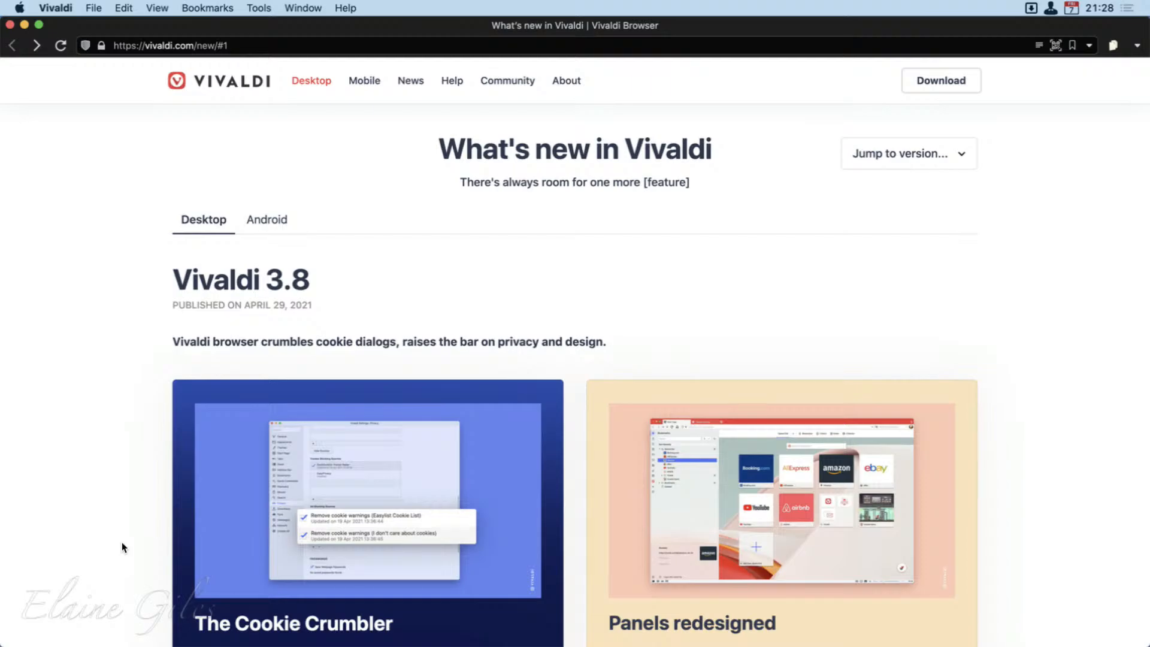
{"action": "key", "text": "F4"}
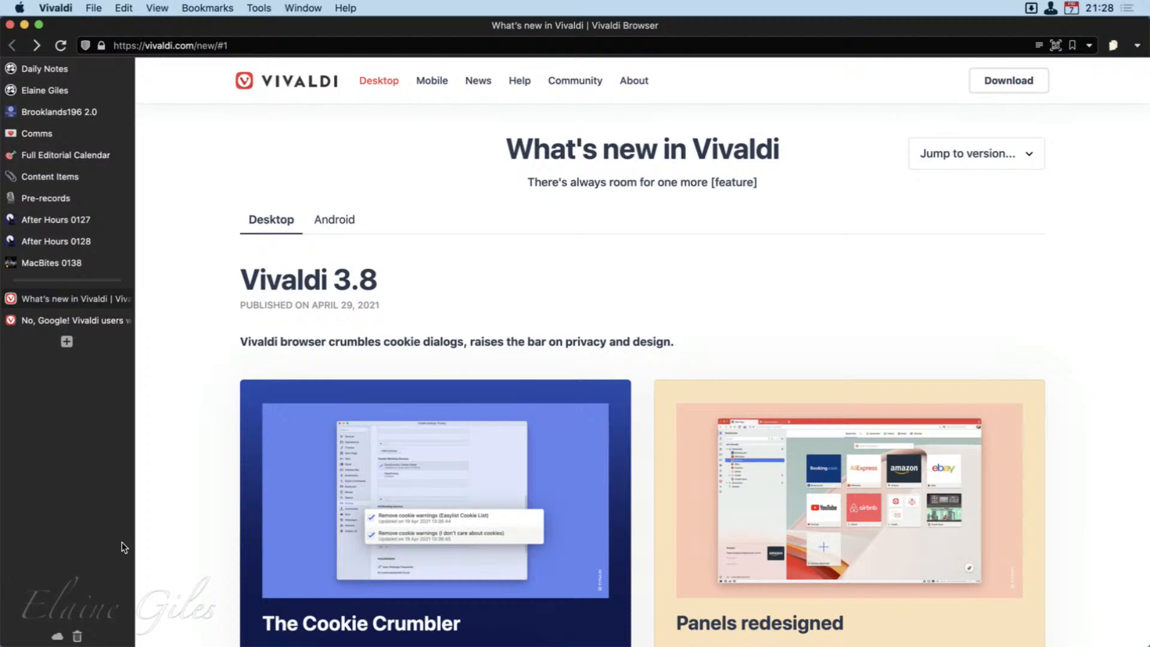
Step: Read through the Vivaldi 3.8 feature cards down to the Bookmarks and Quick Commands sections
{"action": "left_click", "coordinate": [1057, 10]}
{"action": "scroll", "coordinate": [595, 390], "scroll_direction": "down", "scroll_amount": 5}
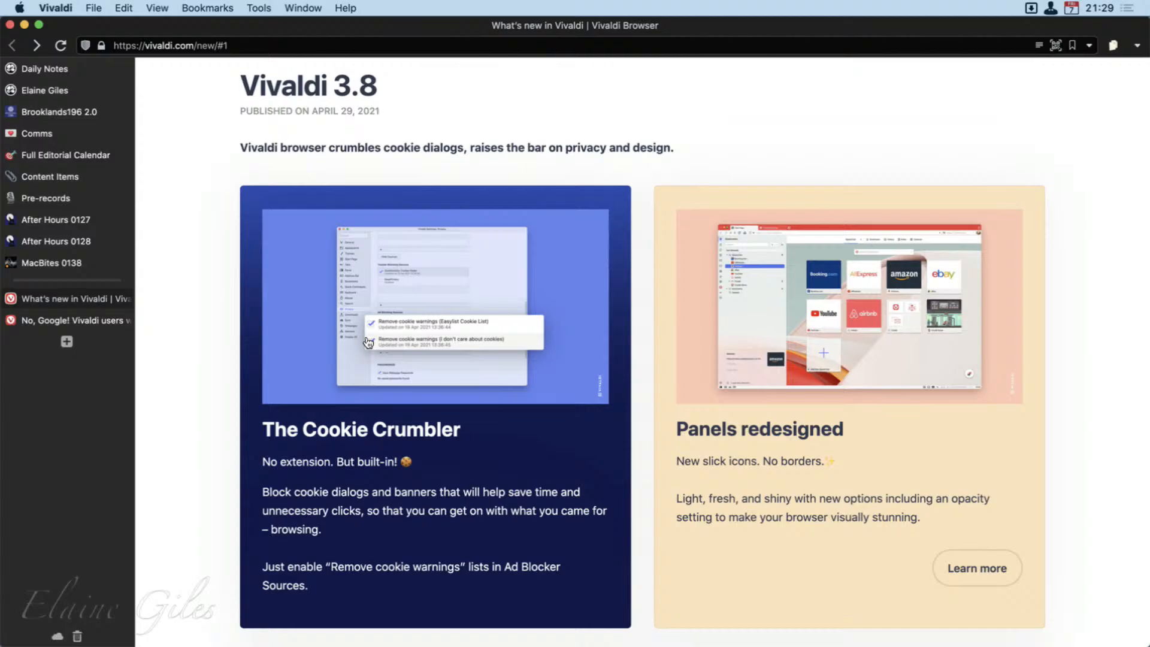
{"action": "scroll", "coordinate": [367, 342], "scroll_direction": "down", "scroll_amount": 5}
{"action": "scroll", "coordinate": [366, 343], "scroll_direction": "down", "scroll_amount": 4}
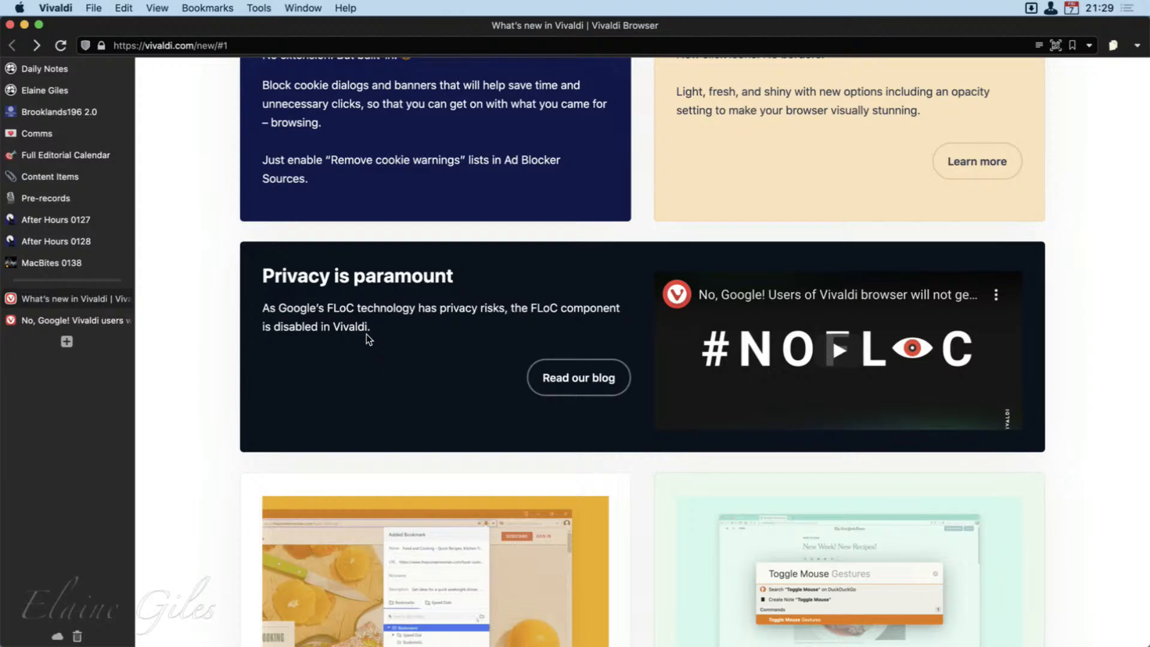
{"action": "scroll", "coordinate": [367, 336], "scroll_direction": "down", "scroll_amount": 5}
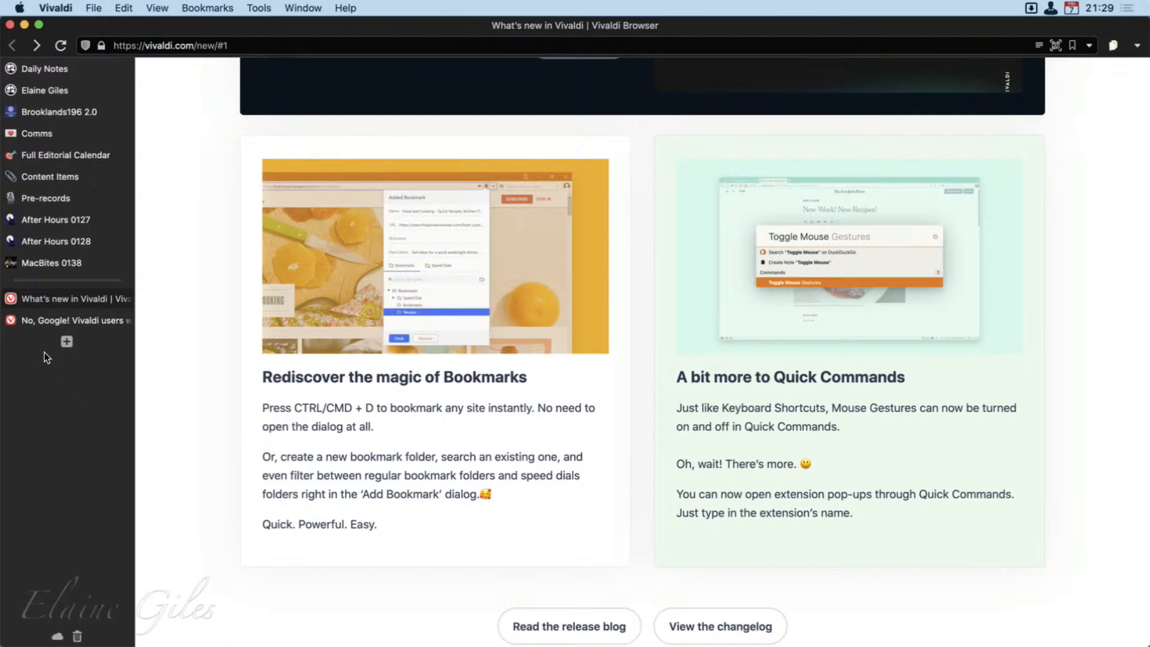
Step: Open a new tab and load the presenter's personal website in it
{"action": "left_click", "coordinate": [66, 341]}
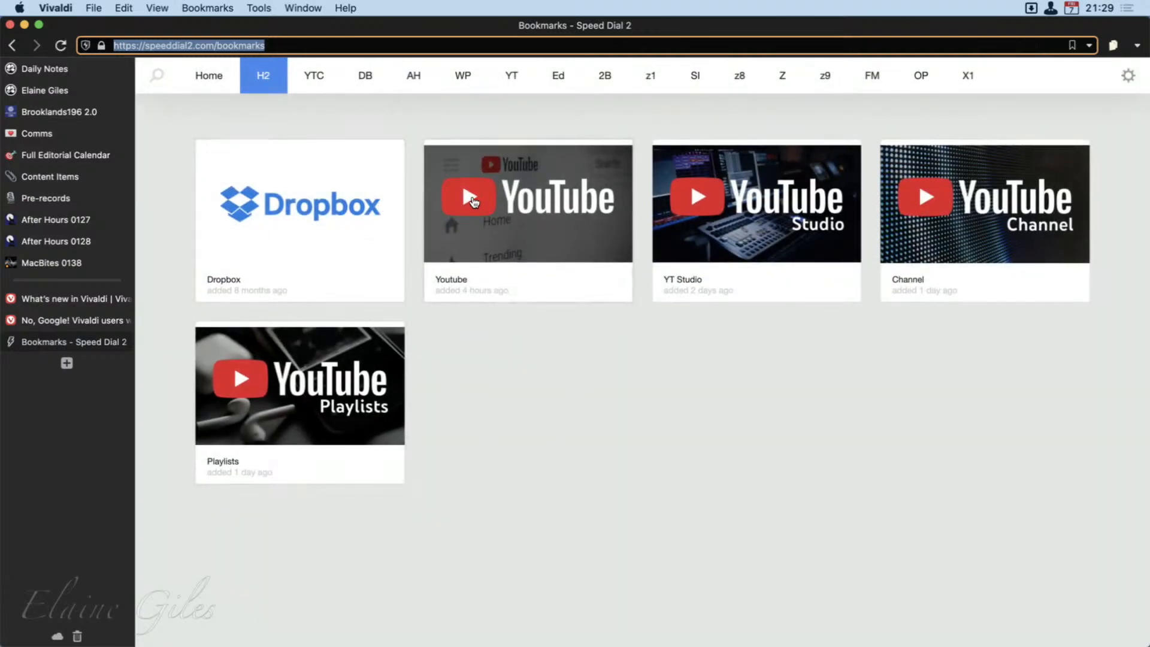
{"action": "type", "text": "§"}
{"action": "key", "text": "BackSpace"}
{"action": "type", "text": "blog"}
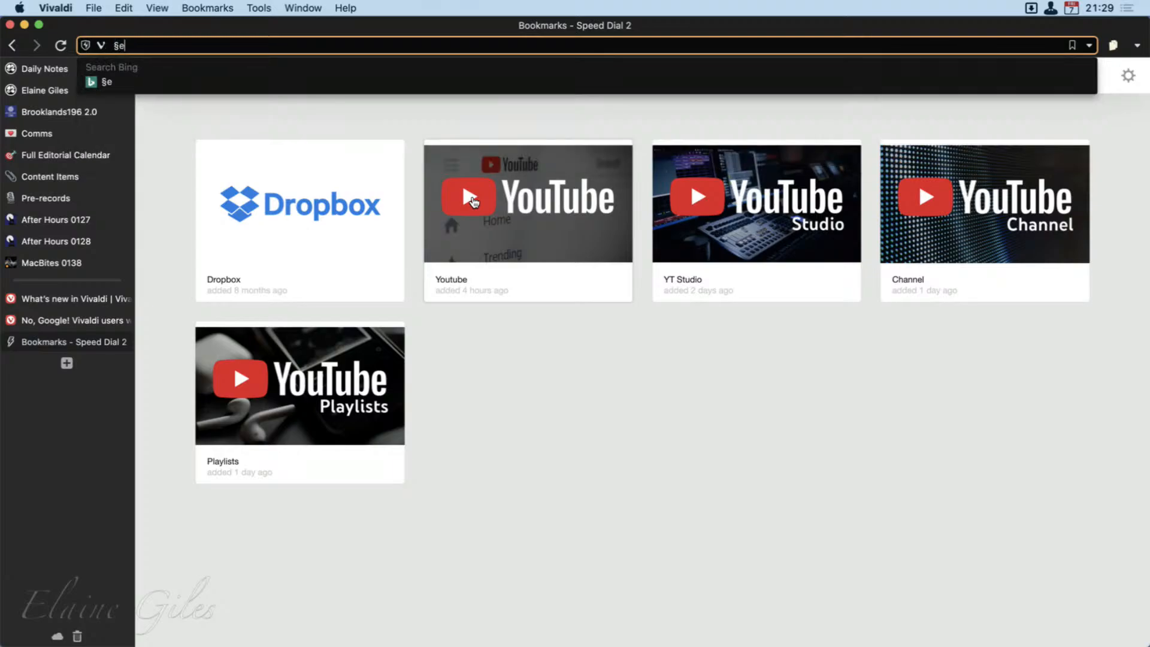
{"action": "key", "text": "Return"}
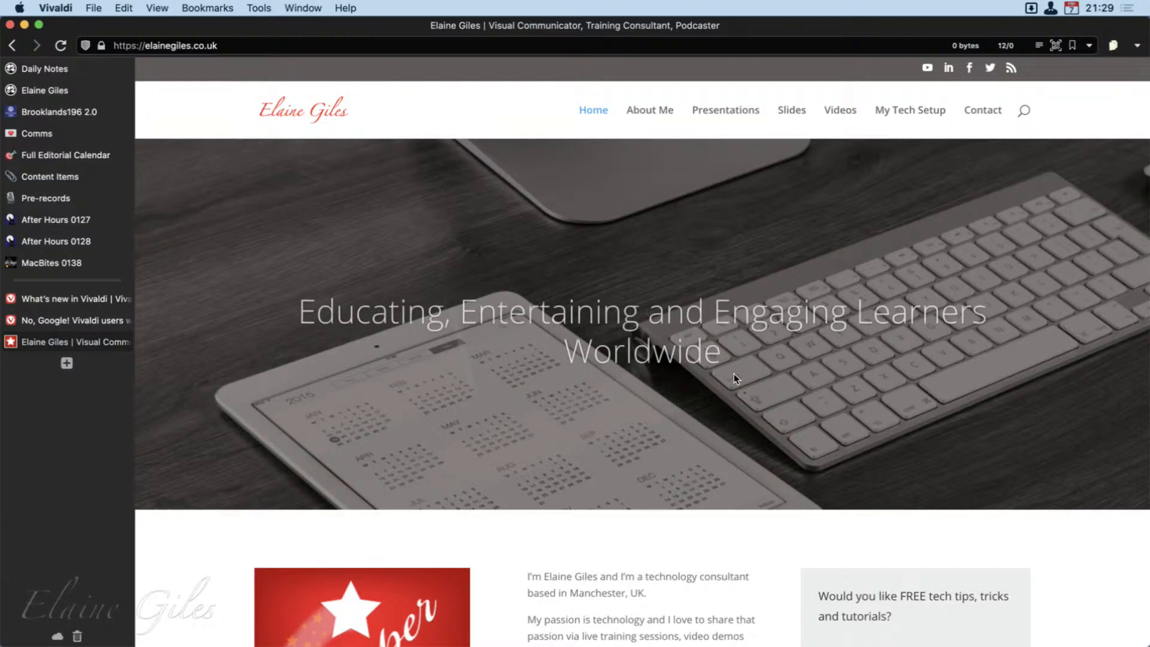
Step: Find the Affinity Photo Training Series post on the home page and open it
{"action": "scroll", "coordinate": [593, 602], "scroll_direction": "down", "scroll_amount": 10}
{"action": "scroll", "coordinate": [593, 602], "scroll_direction": "down", "scroll_amount": 3}
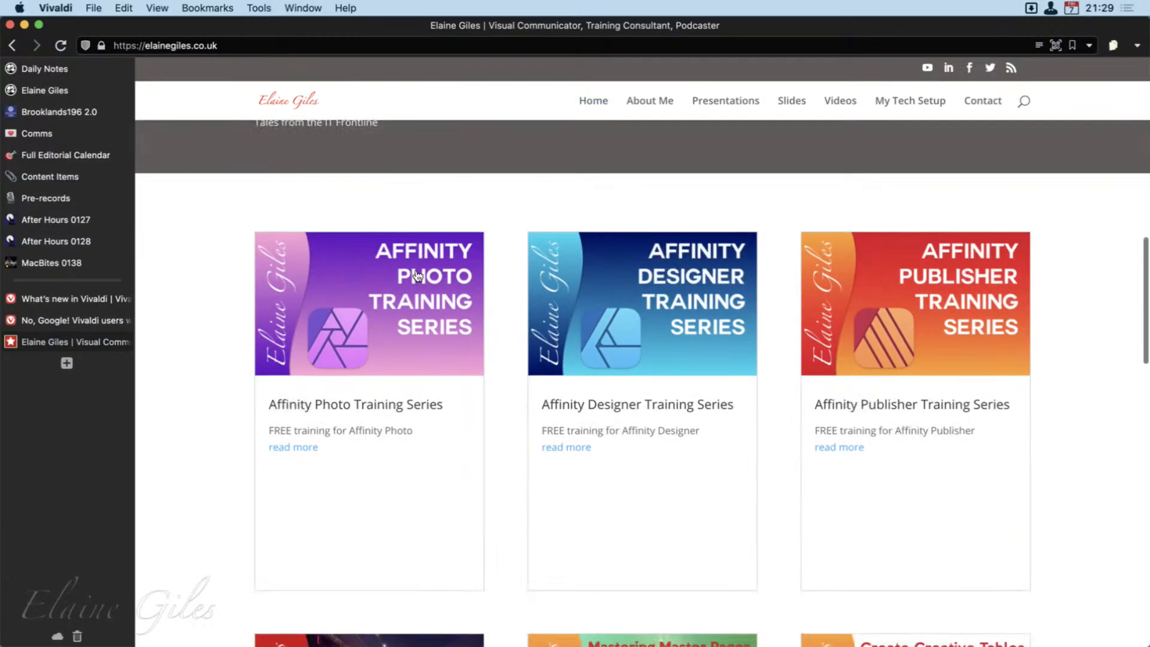
{"action": "left_click", "coordinate": [405, 316]}
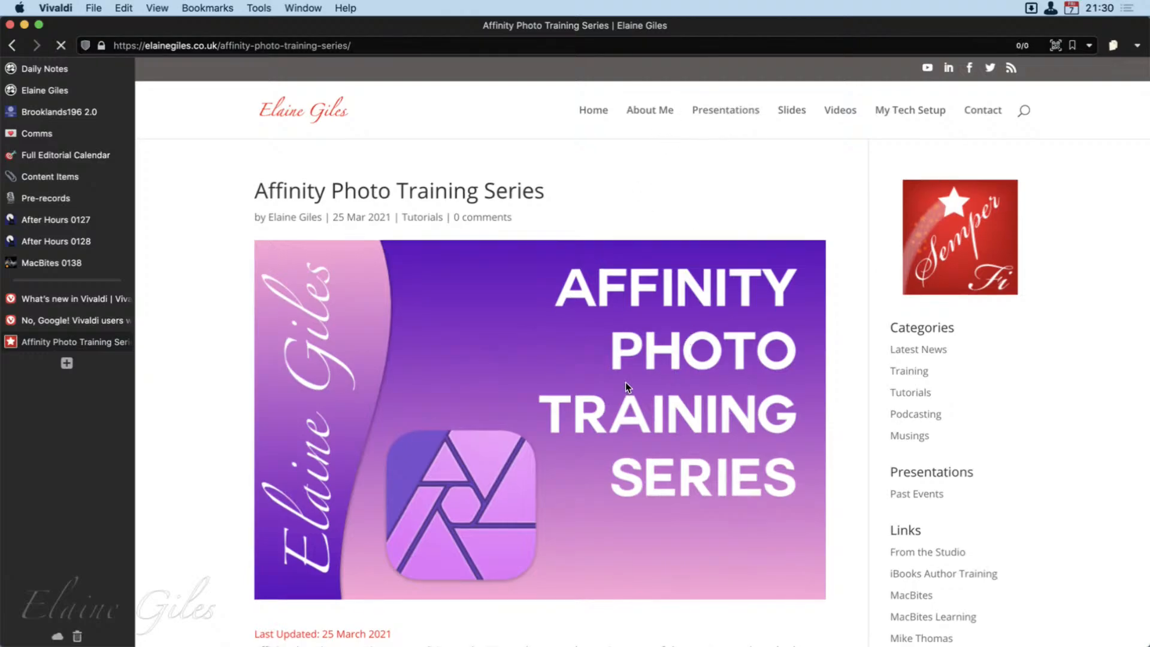
Step: Visit the site's Presentations page, look through its lists, and open the About Me page
{"action": "left_click", "coordinate": [725, 115]}
{"action": "scroll", "coordinate": [513, 485], "scroll_direction": "down", "scroll_amount": 5}
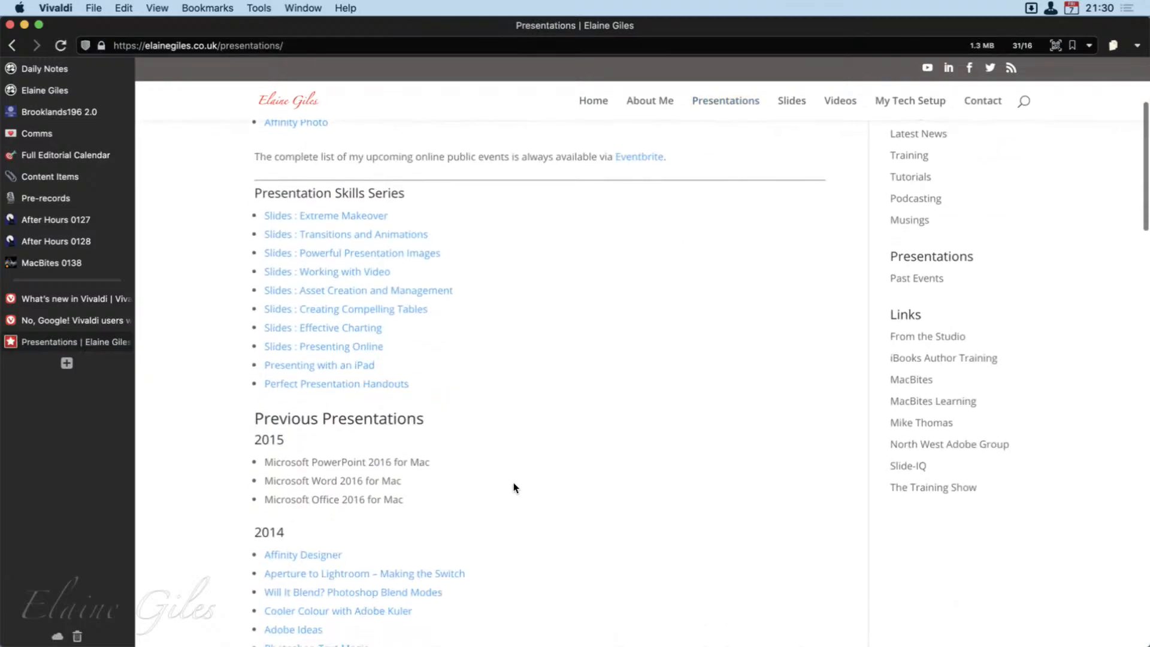
{"action": "scroll", "coordinate": [484, 477], "scroll_direction": "up", "scroll_amount": 5}
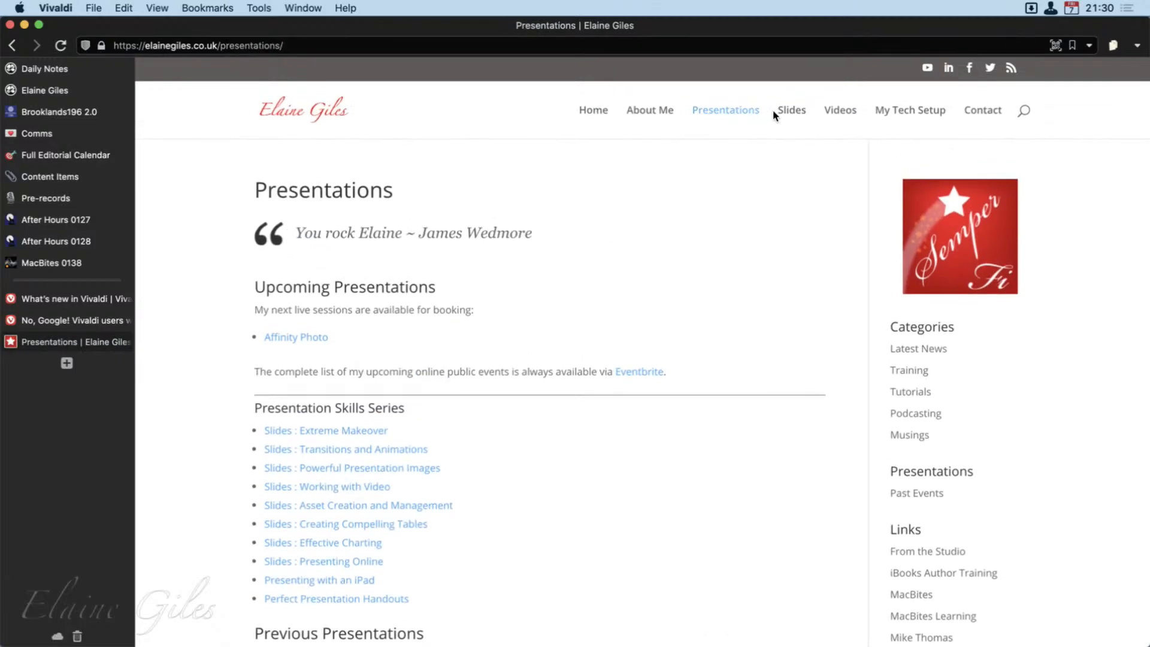
{"action": "left_click", "coordinate": [637, 119]}
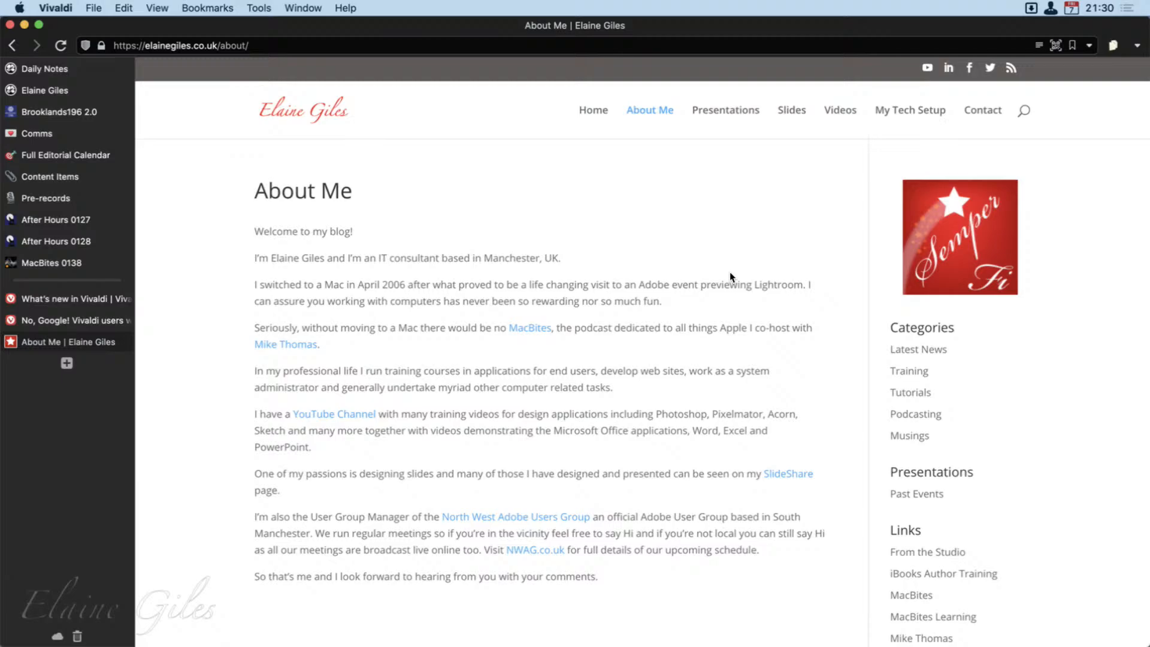
Step: Switch to the previous tab and return, and alternate twice between Presentations and About Me through the tab's history
{"action": "key", "text": "ctrl+shift+Tab"}
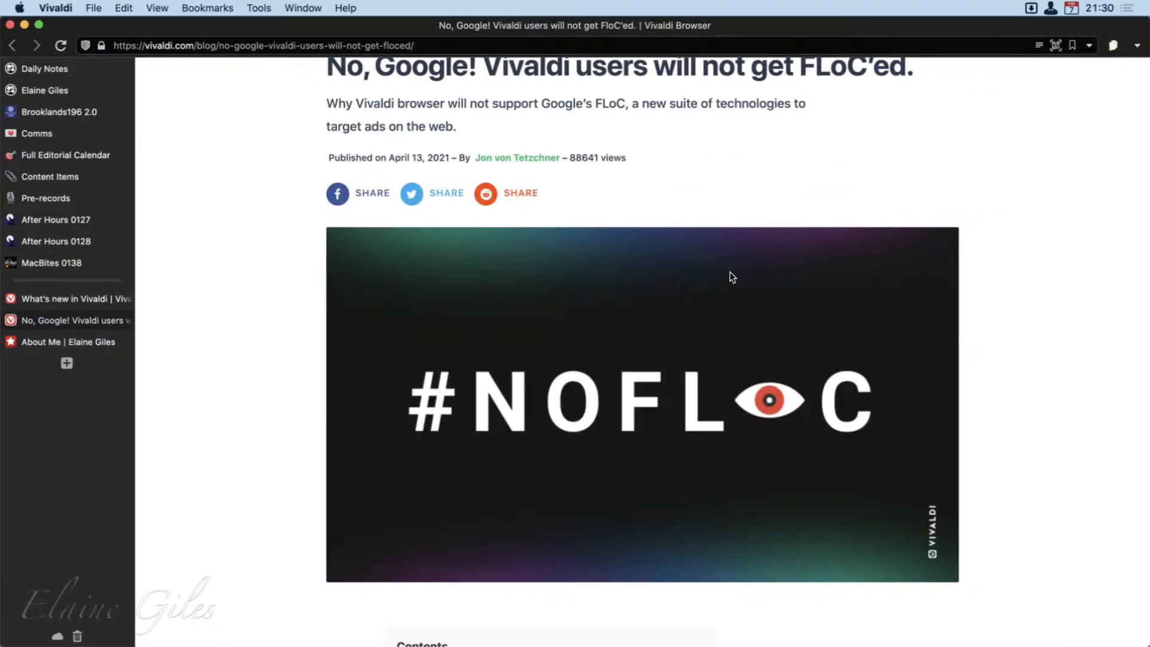
{"action": "key", "text": "ctrl+Tab"}
{"action": "key", "text": "super+bracketright"}
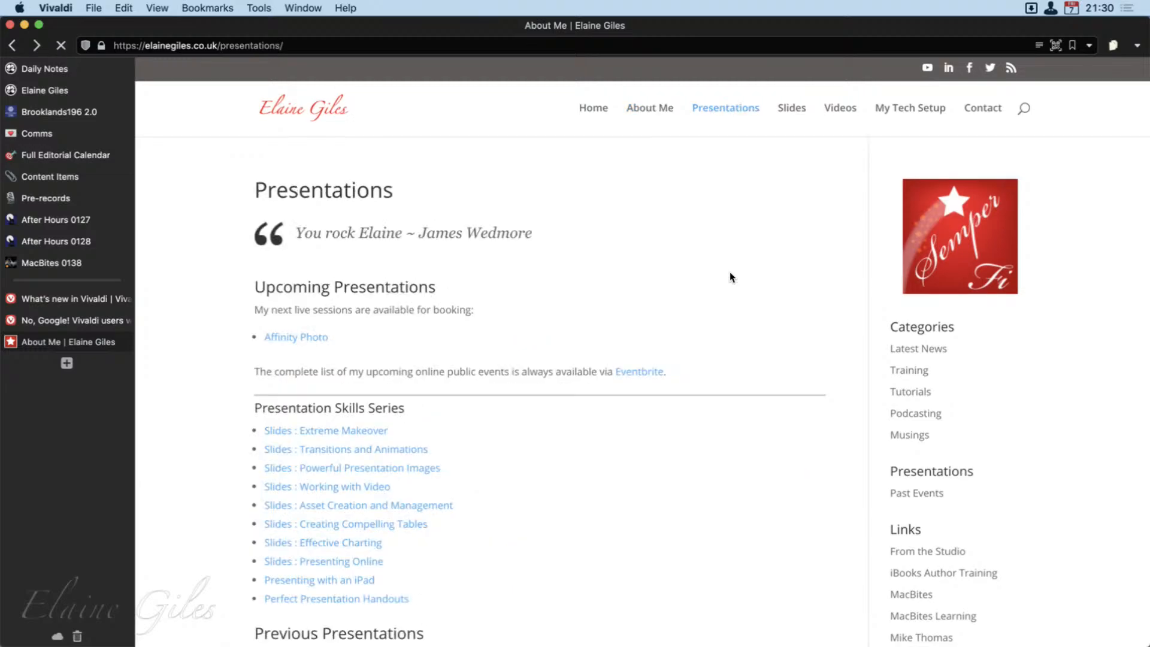
{"action": "key", "text": "super+bracketleft"}
{"action": "key", "text": "super+bracketright"}
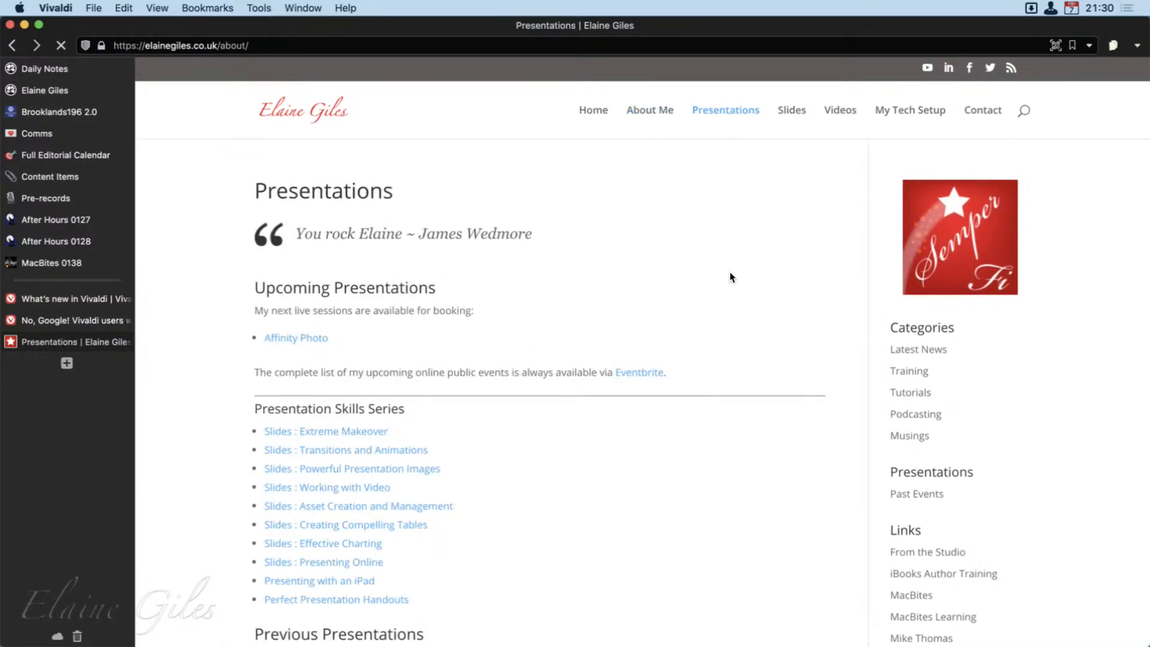
{"action": "key", "text": "super+bracketleft"}
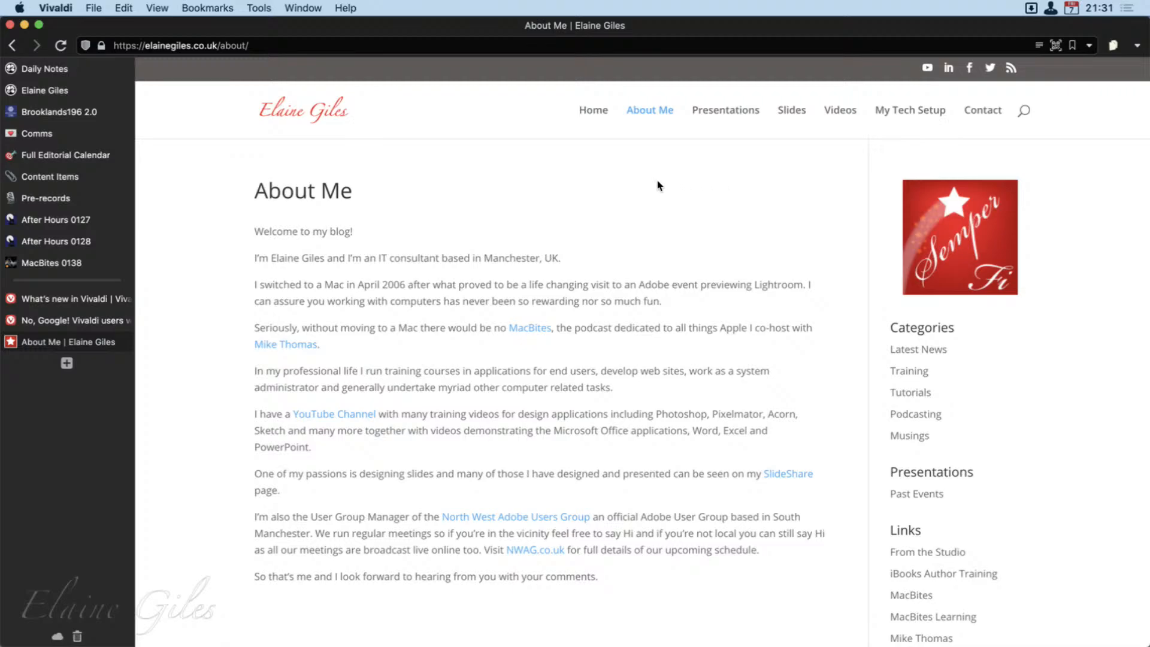
Step: Go back two pages to the Affinity Photo Training Series post and forward again to About Me
{"action": "key", "text": "super+["}
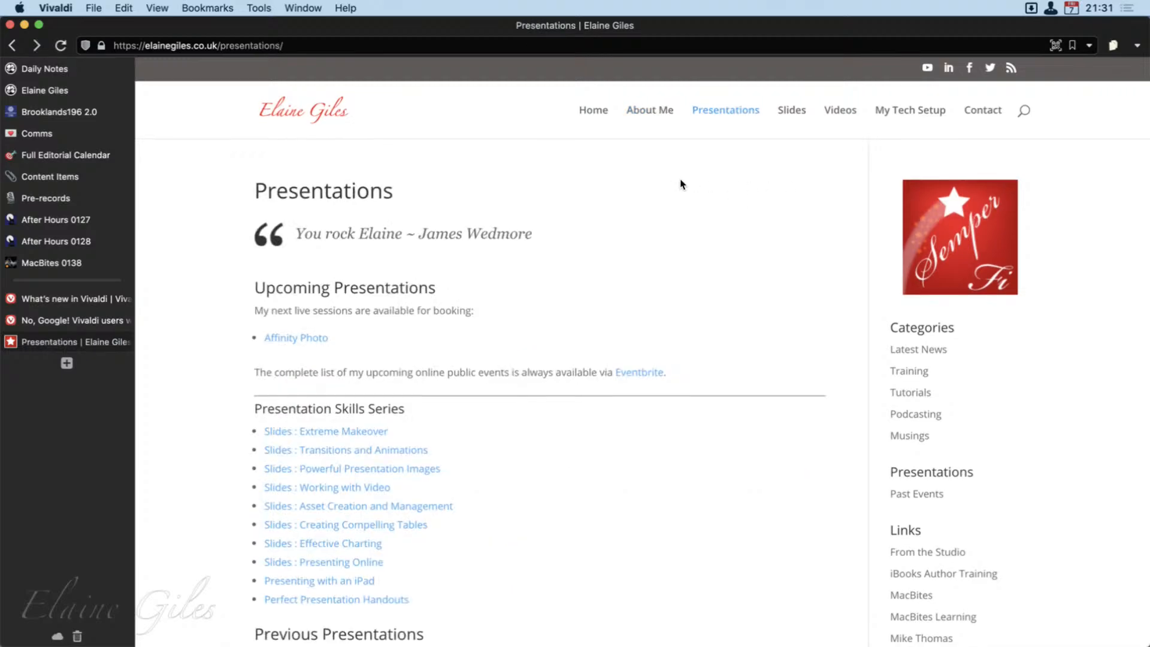
{"action": "key", "text": "super+["}
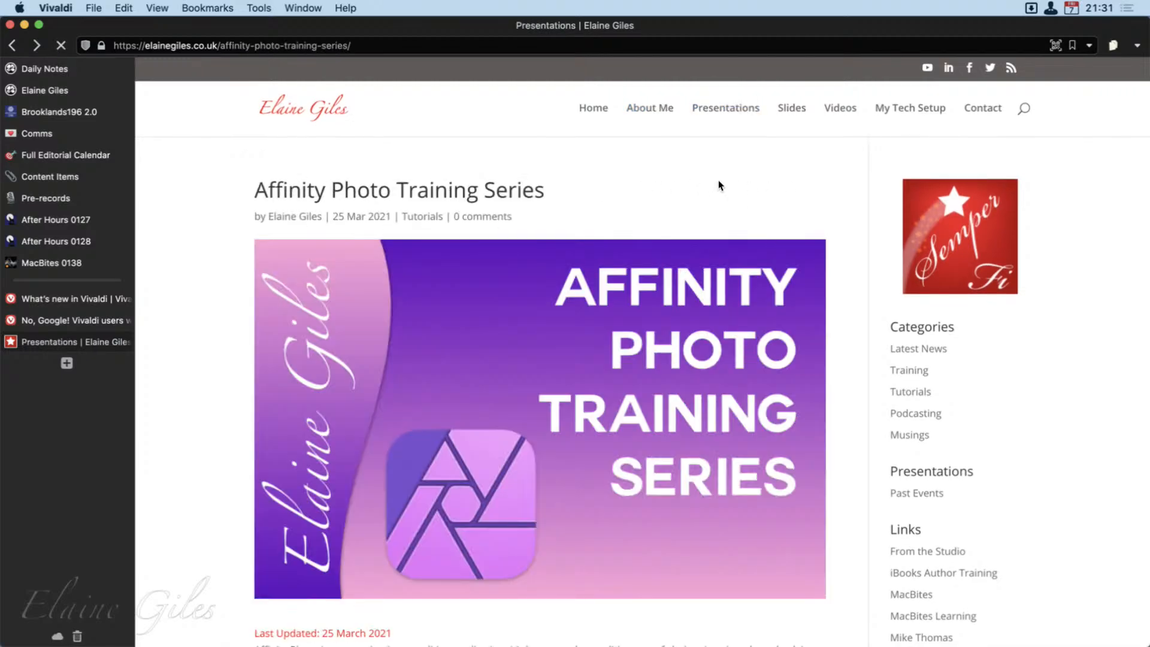
{"action": "key", "text": "super+]"}
{"action": "key", "text": "super+]"}
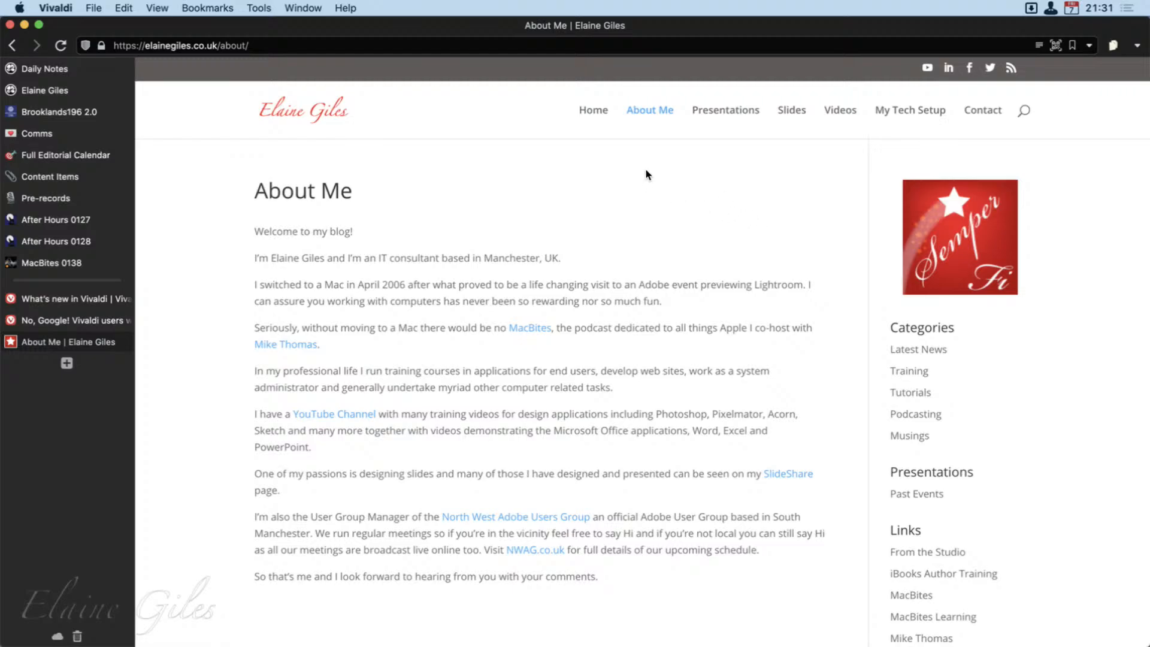
Step: Close the About Me tab, reopen it from the closed tabs, and close it once more
{"action": "key", "text": "super+w"}
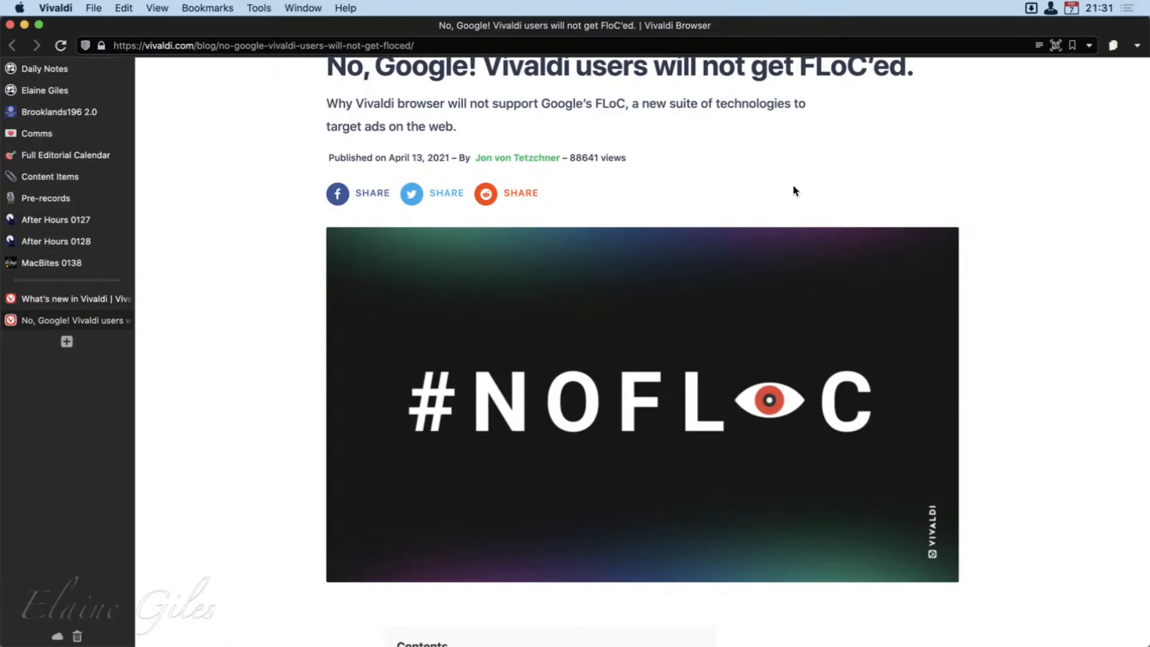
{"action": "key", "text": "super+shift+t"}
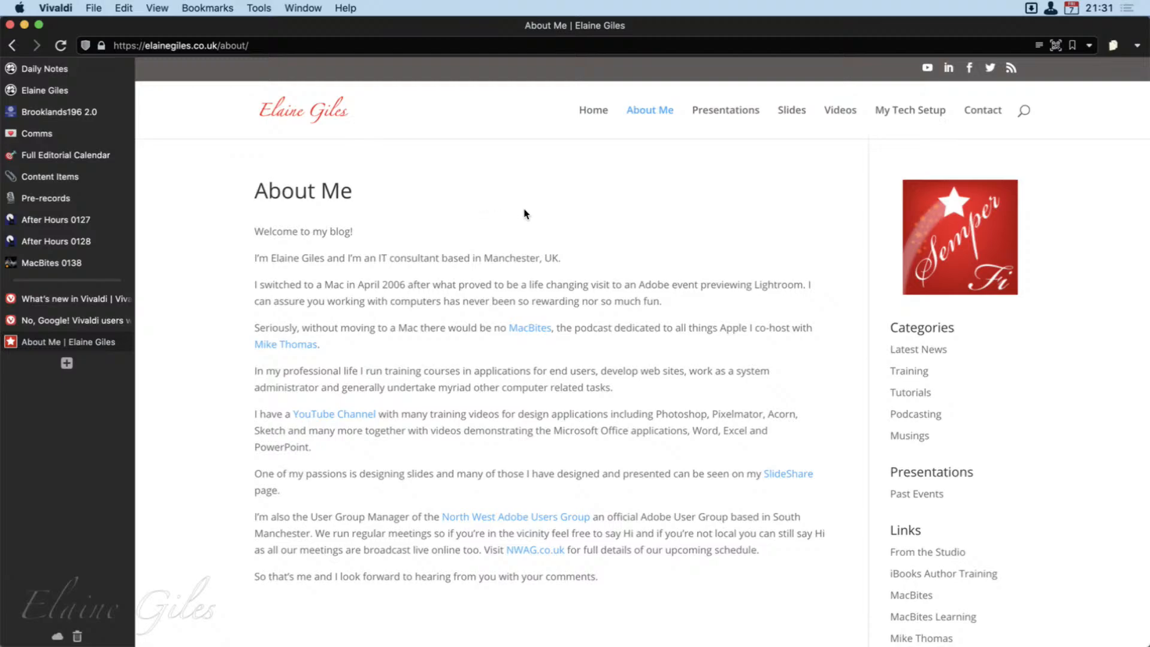
{"action": "key", "text": "super+w"}
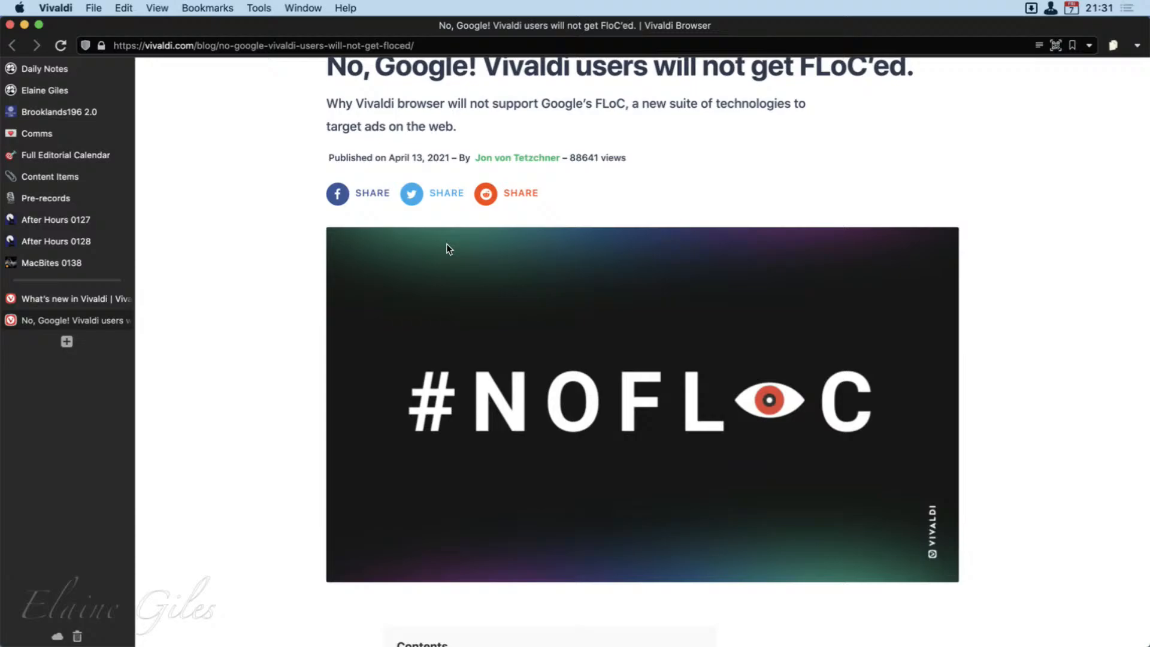
Step: Search Quick Commands for "toggle", run Toggle Mouse Gestures, and try a gesture on the FLoC blog post
{"action": "scroll", "coordinate": [294, 293], "scroll_direction": "up", "scroll_amount": 4}
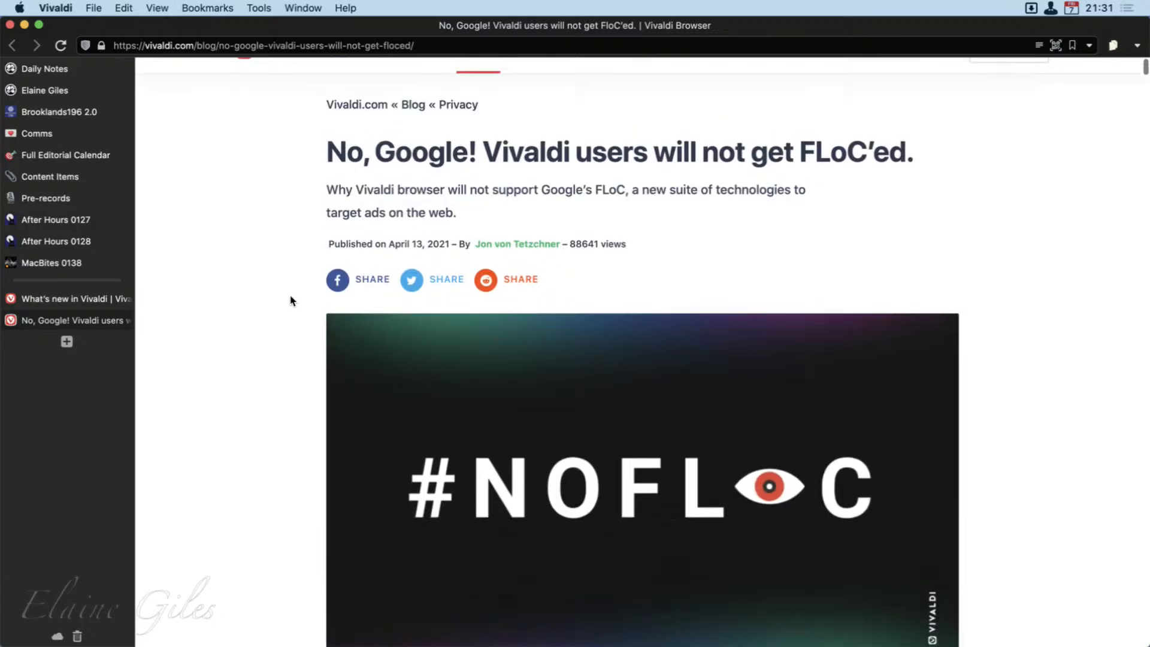
{"action": "key", "text": "super+e"}
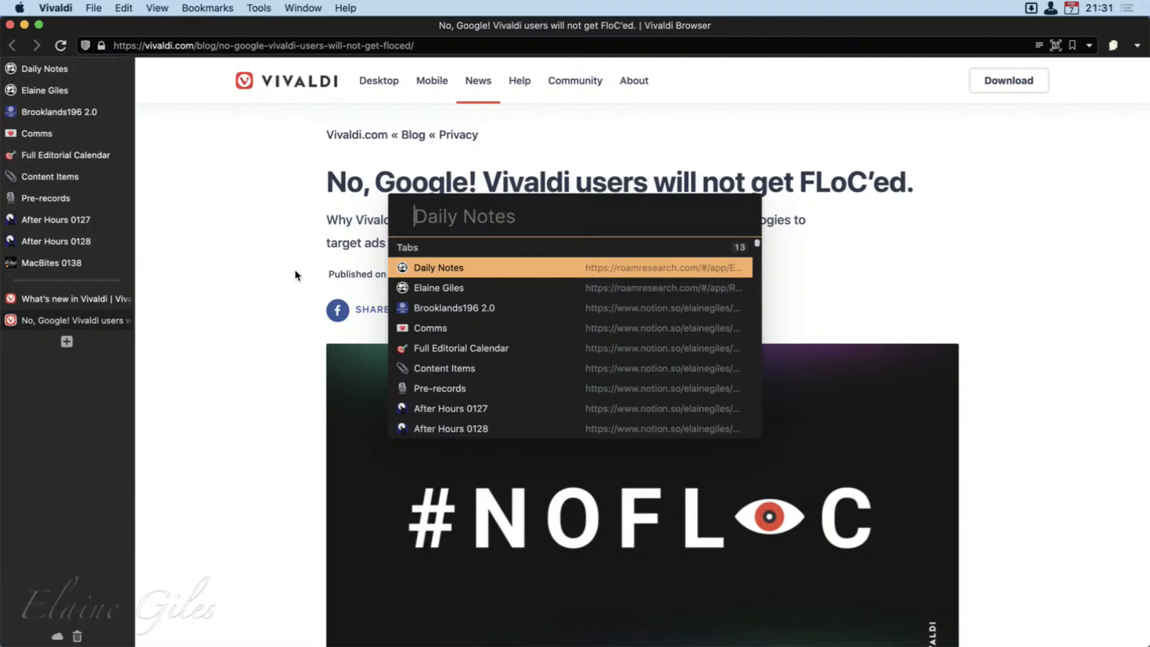
{"action": "type", "text": "toggle"}
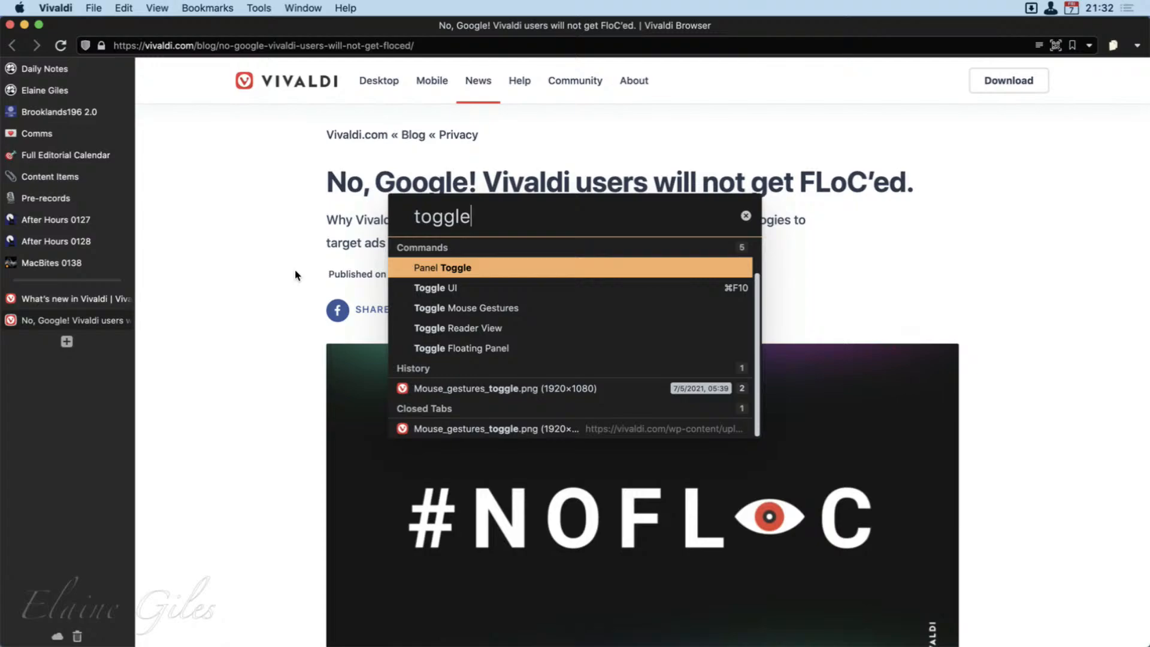
{"action": "key", "text": "Down"}
{"action": "key", "text": "Down"}
{"action": "key", "text": "Return"}
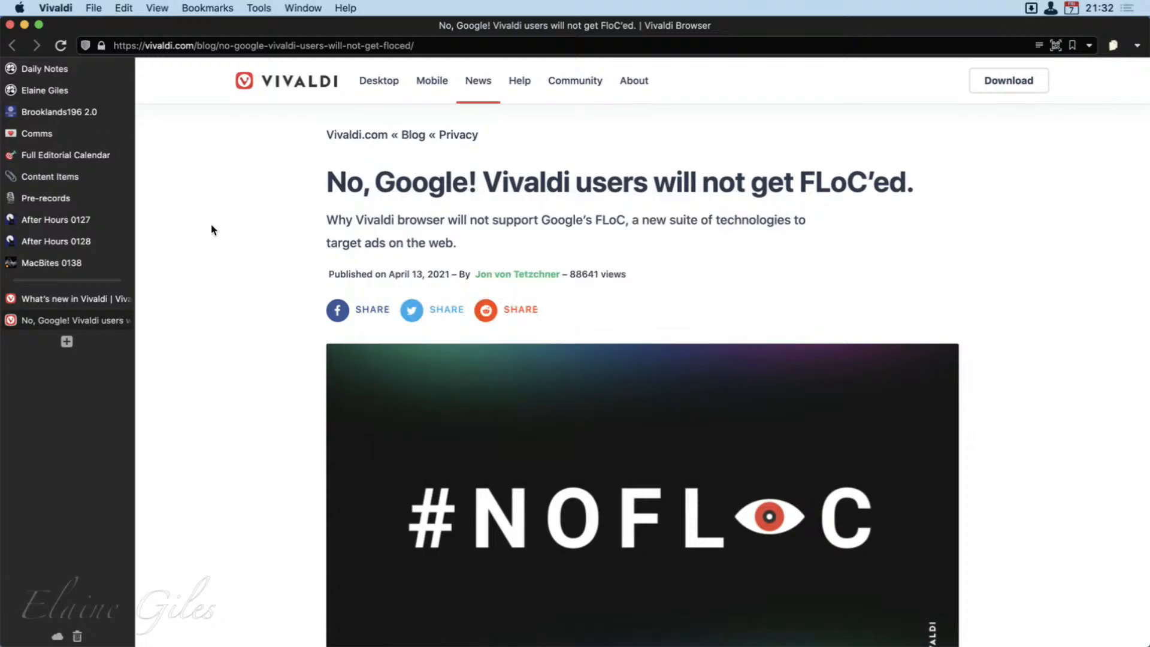
{"action": "right_click", "coordinate": [256, 227]}
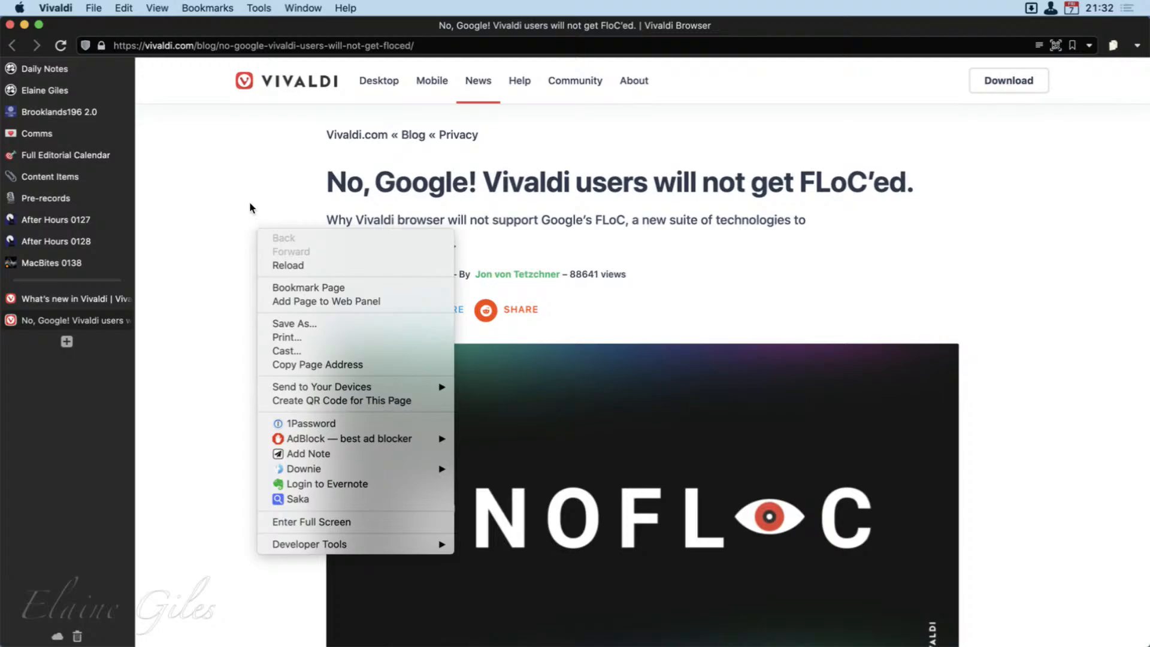
{"action": "left_click", "coordinate": [250, 206]}
Step: Run Toggle Mouse Gestures again through a "toggle" search in Quick Commands and close the FLoC blog post tab
{"action": "key", "text": "super+e"}
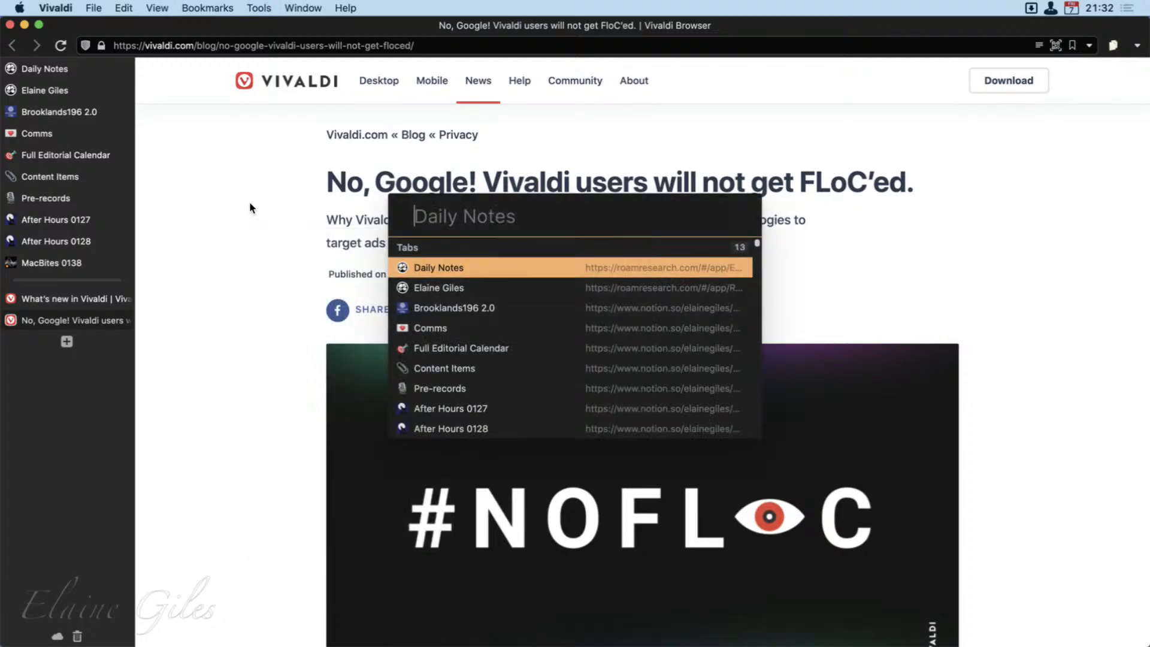
{"action": "type", "text": "toggle"}
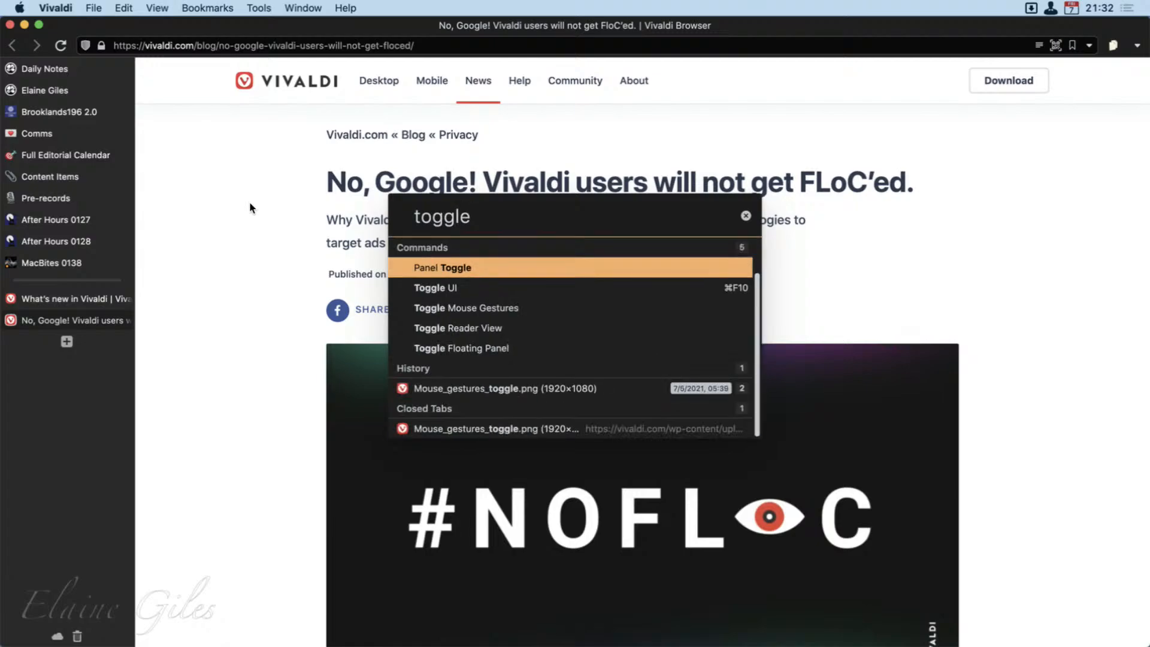
{"action": "key", "text": "Down"}
{"action": "key", "text": "Down"}
{"action": "key", "text": "Return"}
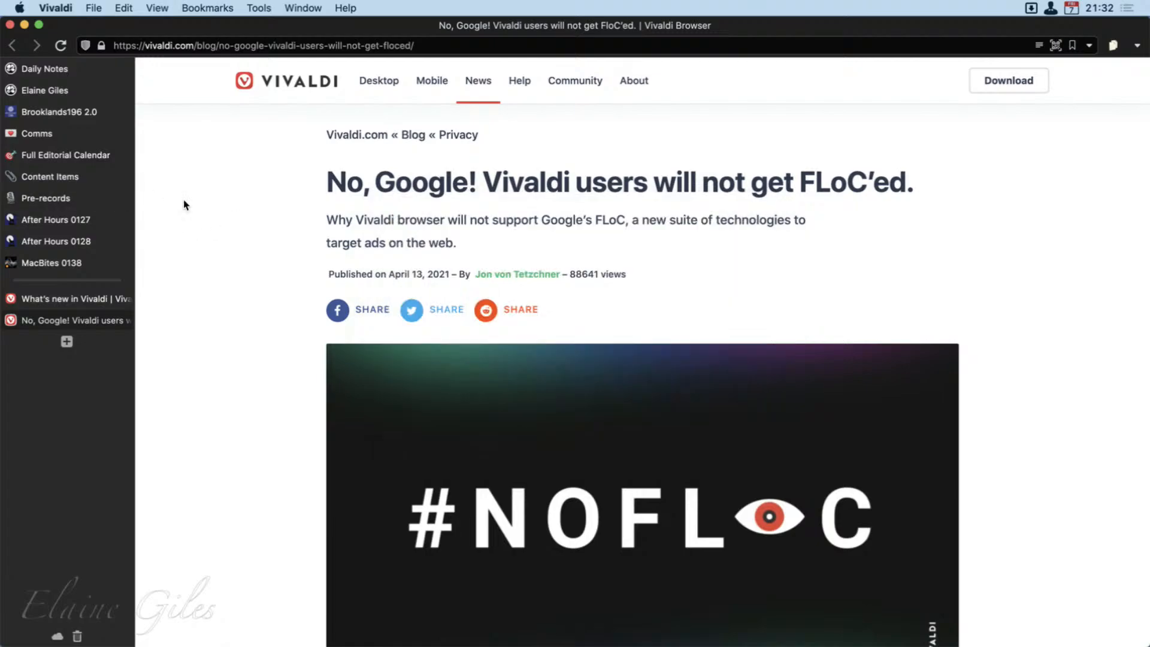
{"action": "key", "text": "super+w"}
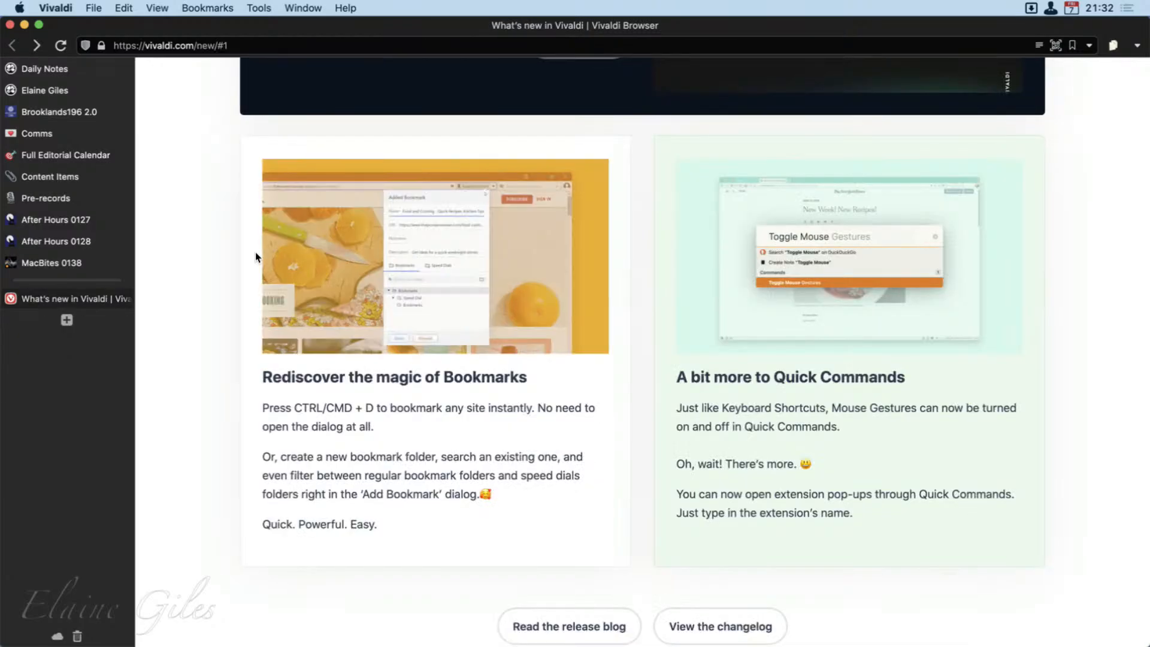
Step: Reopen the closed FLoC blog post tab and view the tab-copying extension's options and the hidden extensions
{"action": "key", "text": "super+shift+t"}
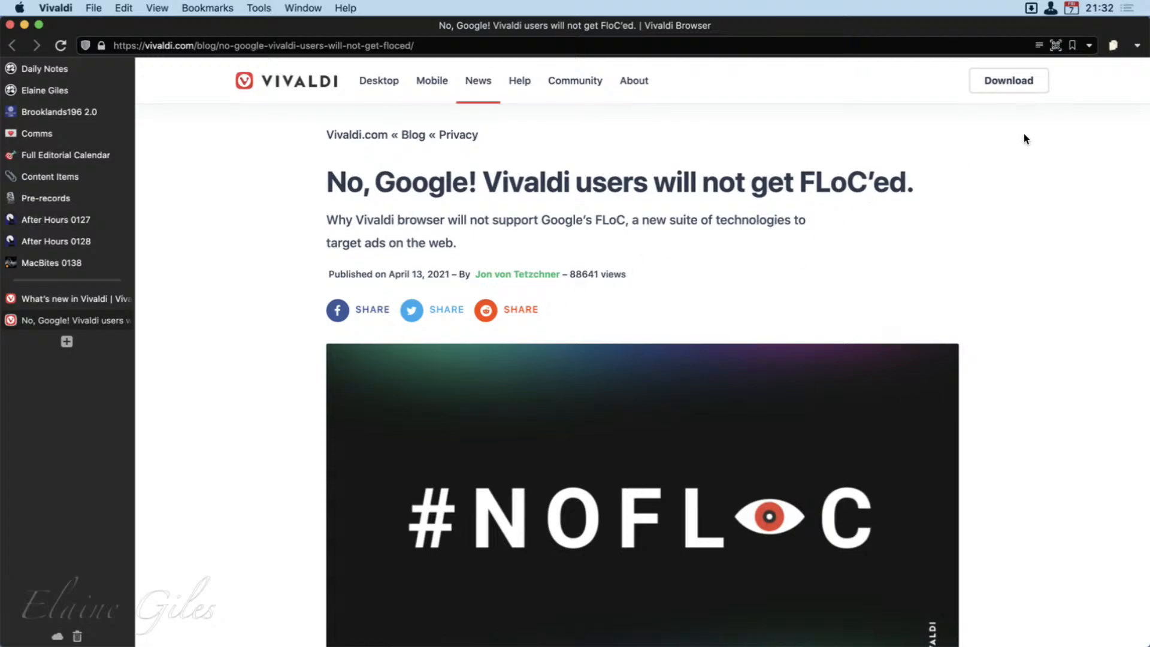
{"action": "left_click", "coordinate": [1113, 45]}
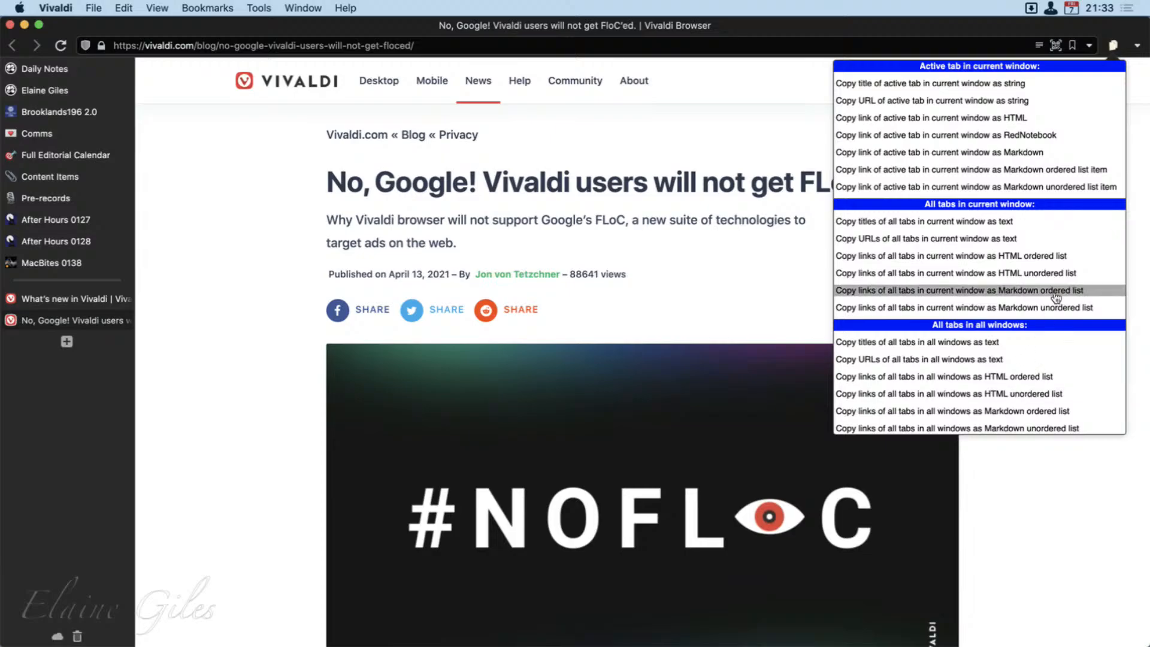
{"action": "left_click", "coordinate": [1137, 124]}
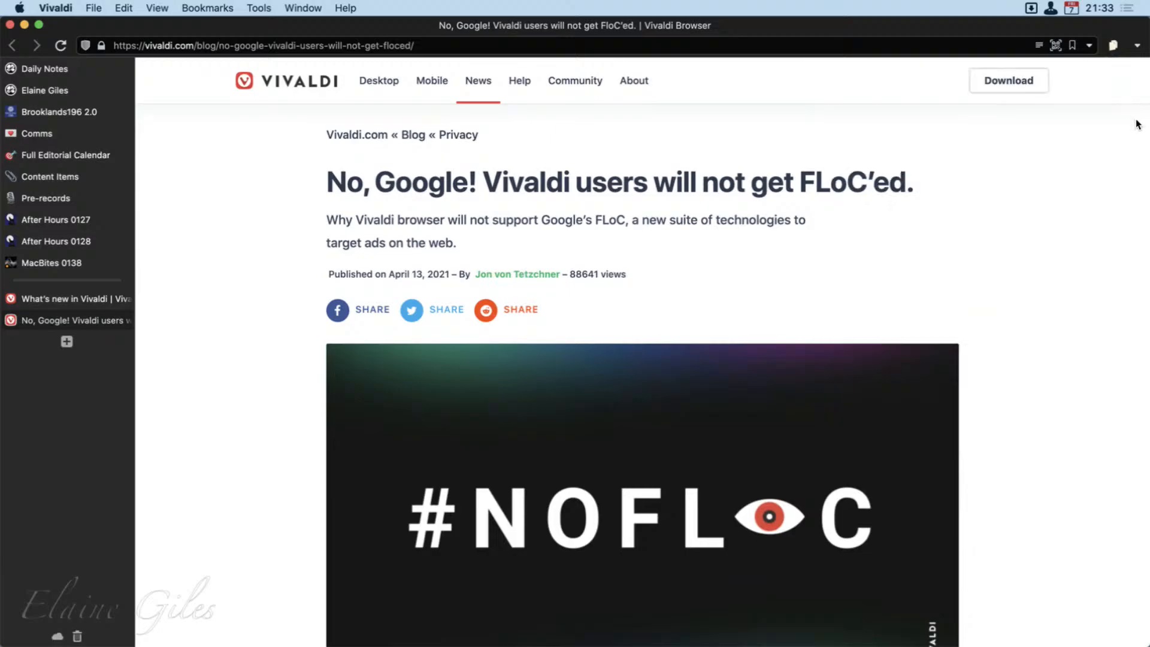
{"action": "left_click", "coordinate": [1137, 45]}
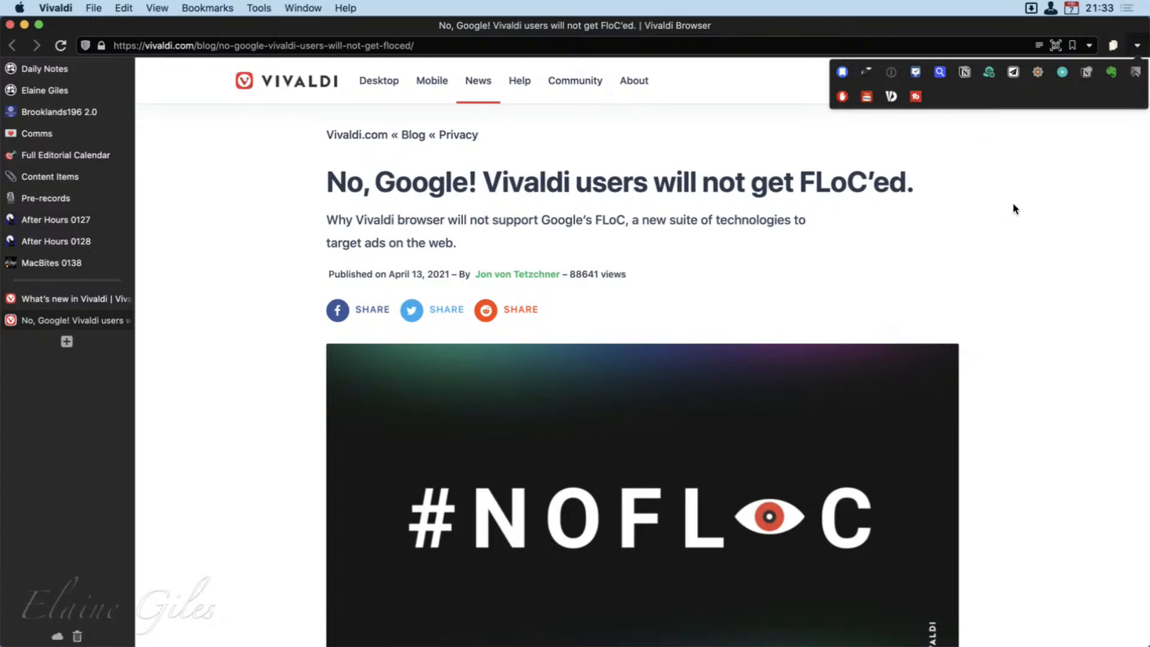
{"action": "left_click", "coordinate": [1049, 220]}
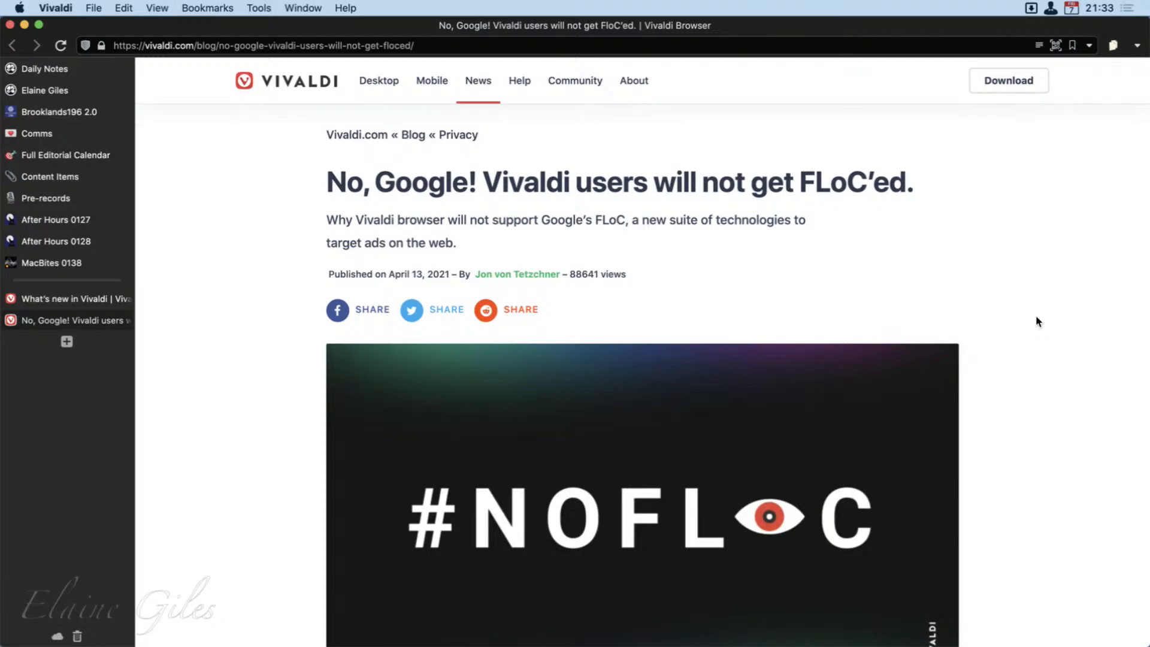
Step: Save the FLoC blog post to the Things inbox as a to-do with the note "Research this some more"
{"action": "key", "text": "super+Tab"}
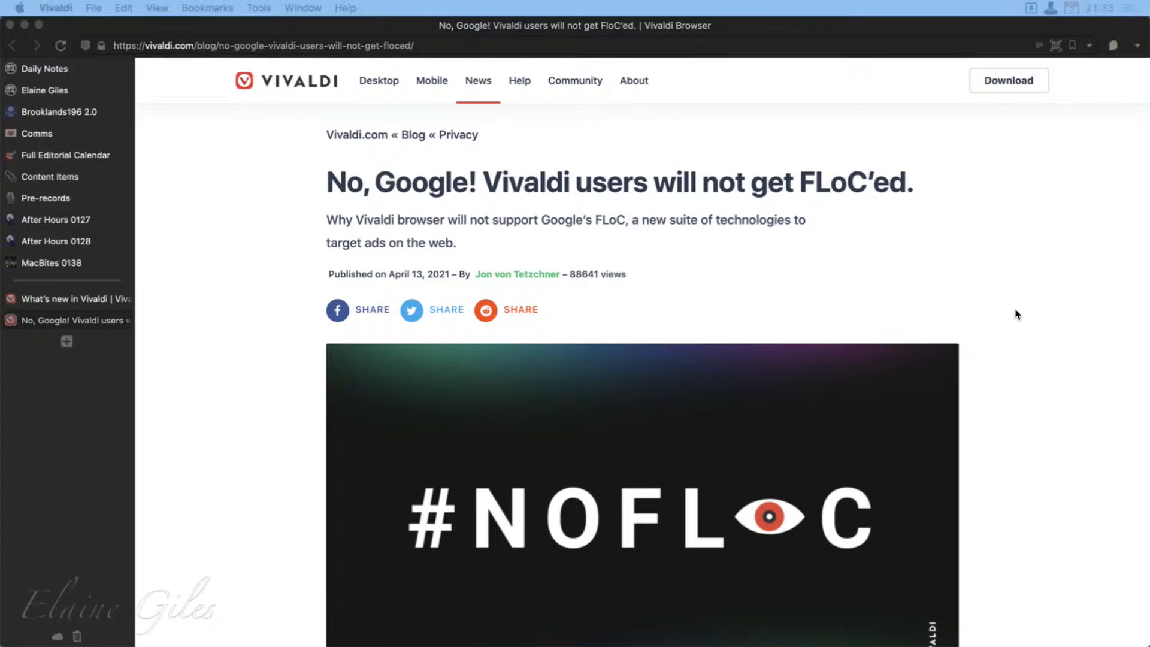
{"action": "key", "text": "ctrl+alt+space"}
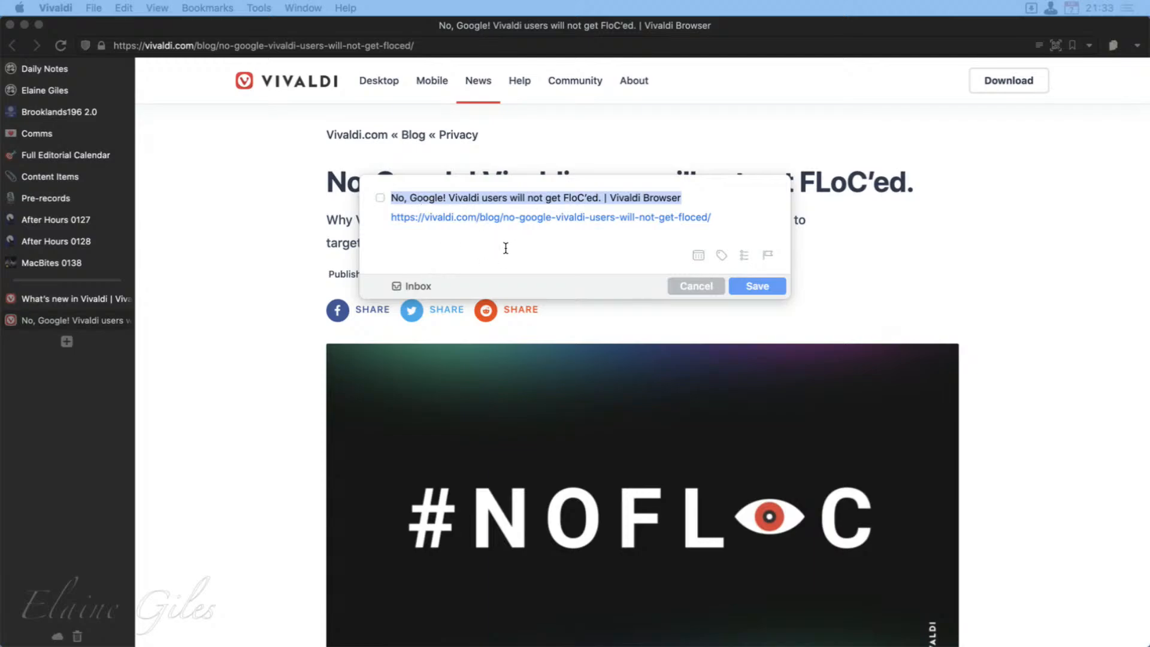
{"action": "left_click", "coordinate": [525, 246]}
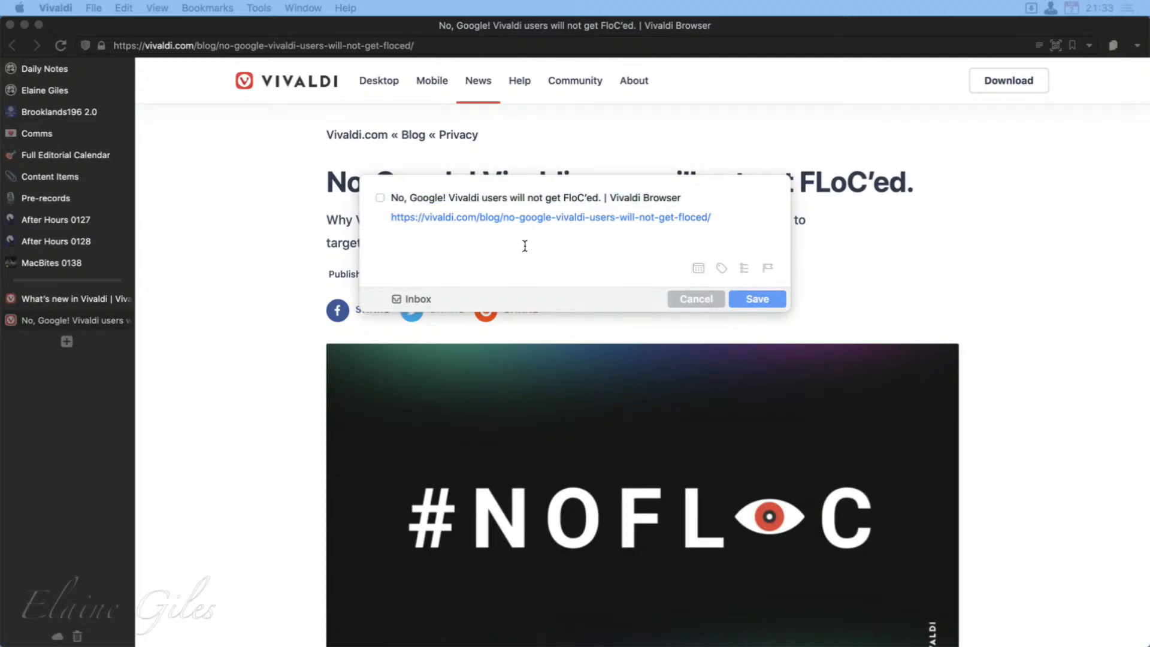
{"action": "type", "text": "Research this some more"}
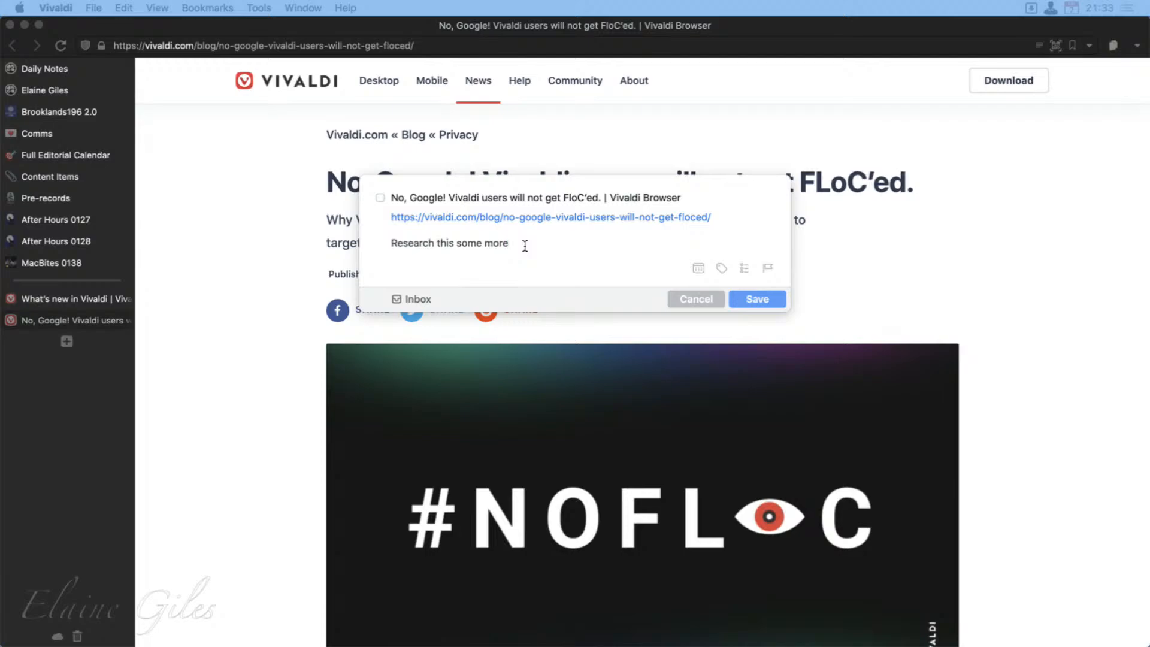
{"action": "left_click", "coordinate": [757, 298]}
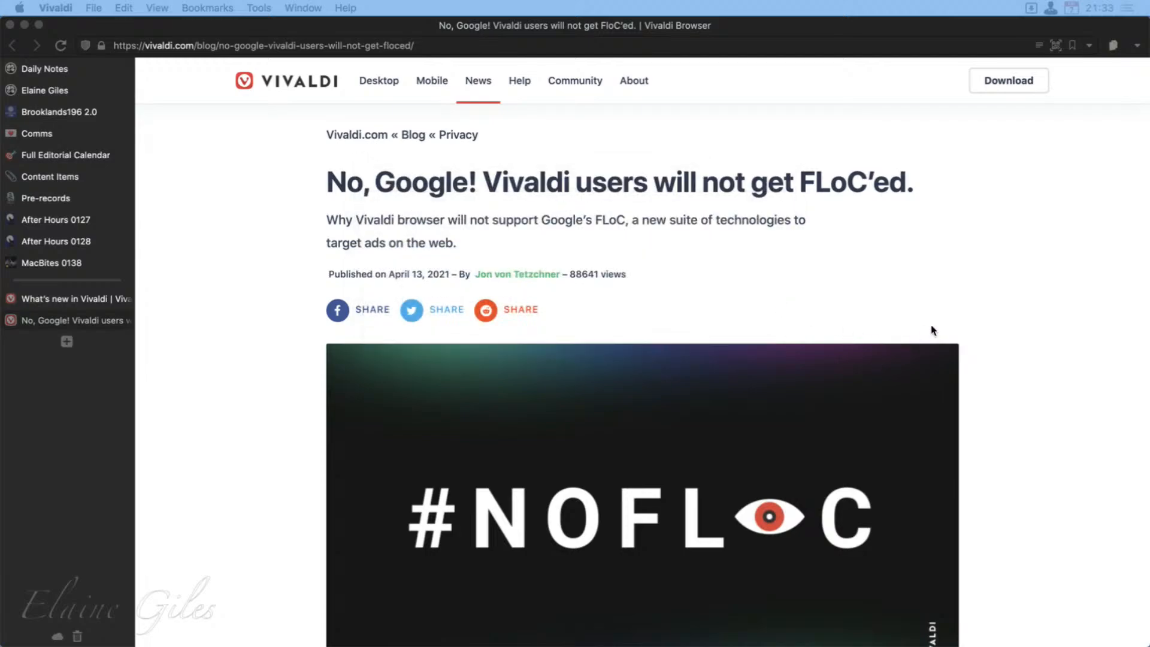
Step: Look at the hidden extensions, then run Add to Things 3 through a "things" search in Quick Commands and save the to-do
{"action": "left_click", "coordinate": [1137, 45]}
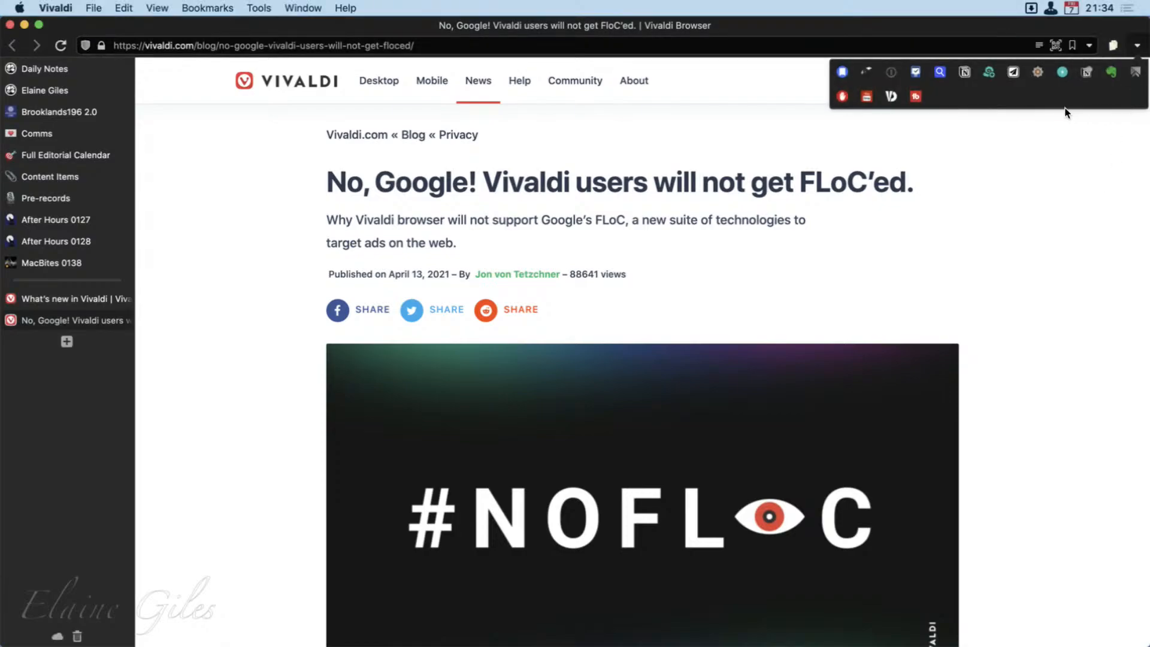
{"action": "left_click", "coordinate": [916, 73]}
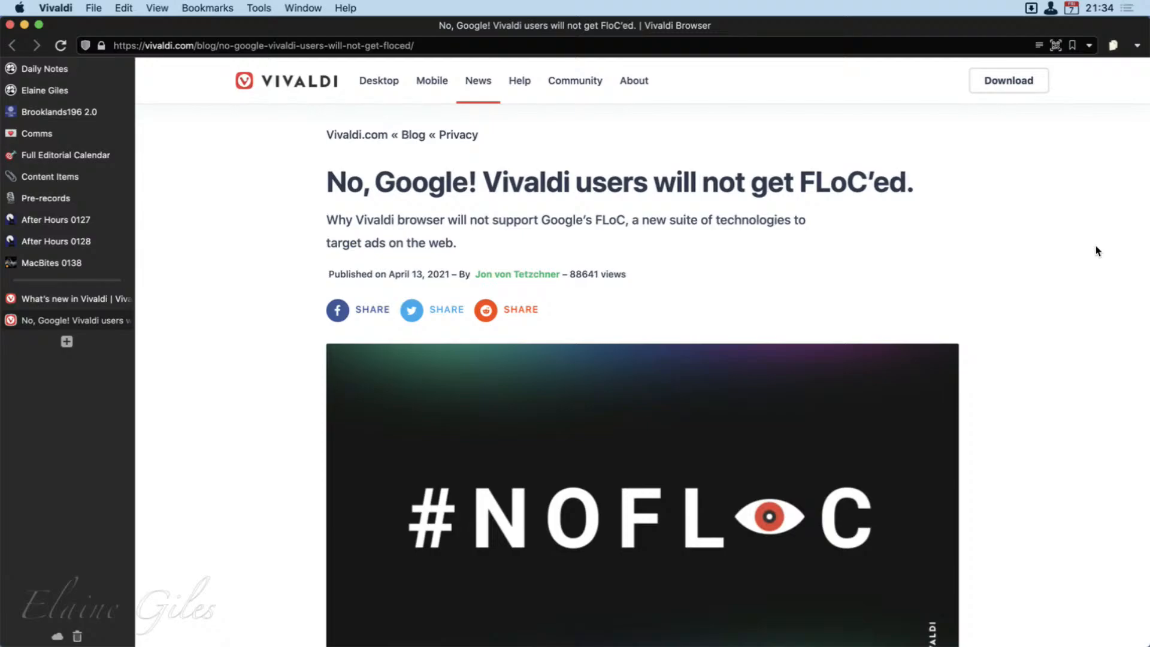
{"action": "key", "text": "super+e"}
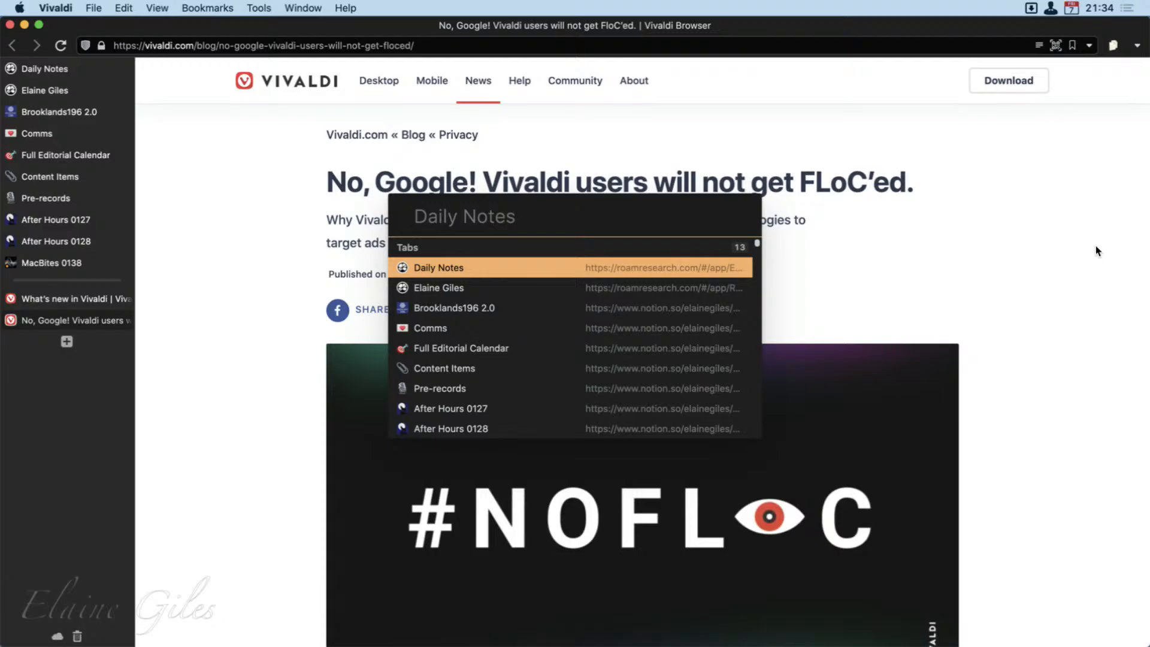
{"action": "type", "text": "things"}
{"action": "key", "text": "Down"}
{"action": "key", "text": "Down"}
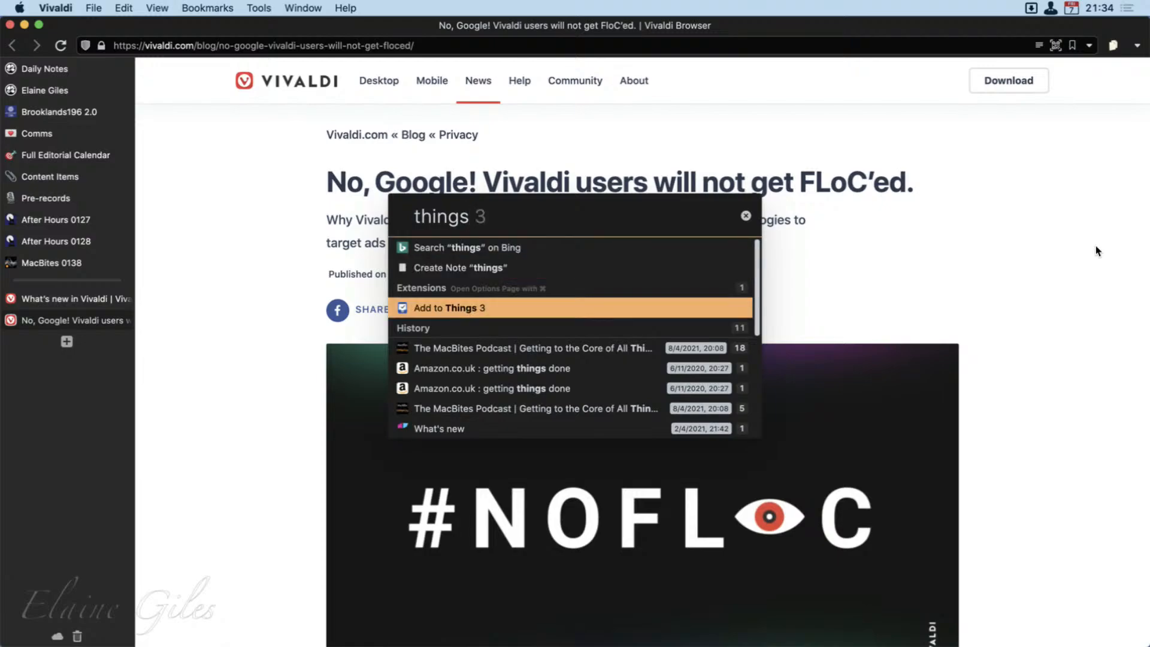
{"action": "key", "text": "Return"}
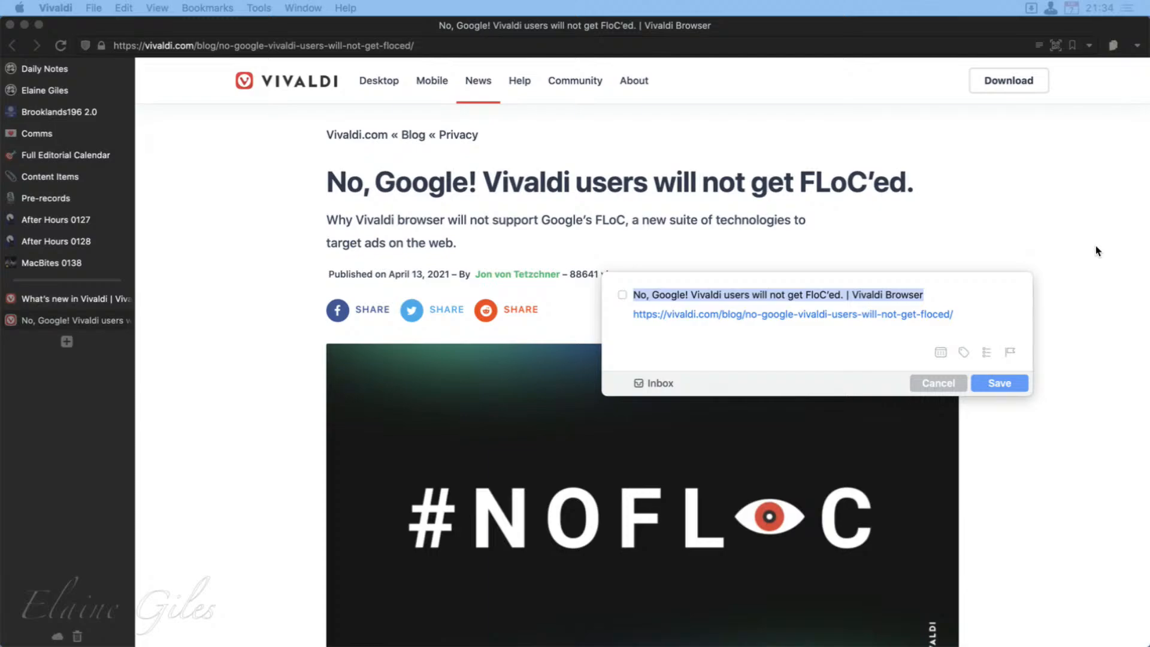
{"action": "key", "text": "Return"}
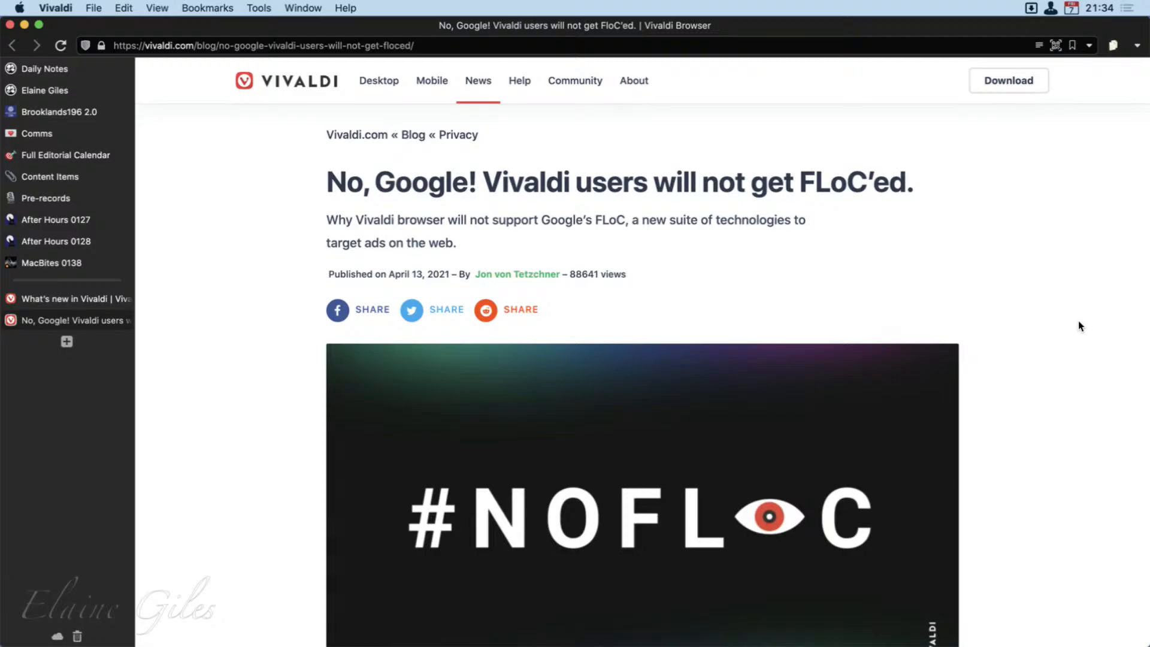
Step: Search Quick Commands for "notion" and examine the matching tabs, extensions and bookmarks
{"action": "key", "text": "super+e"}
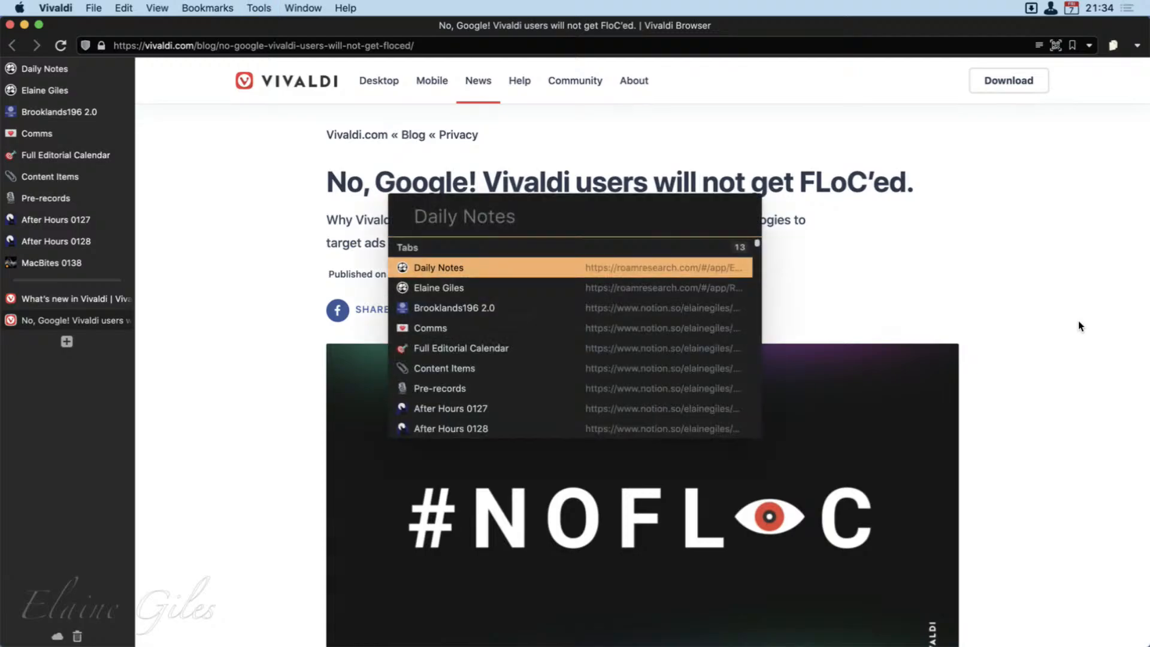
{"action": "type", "text": "notion"}
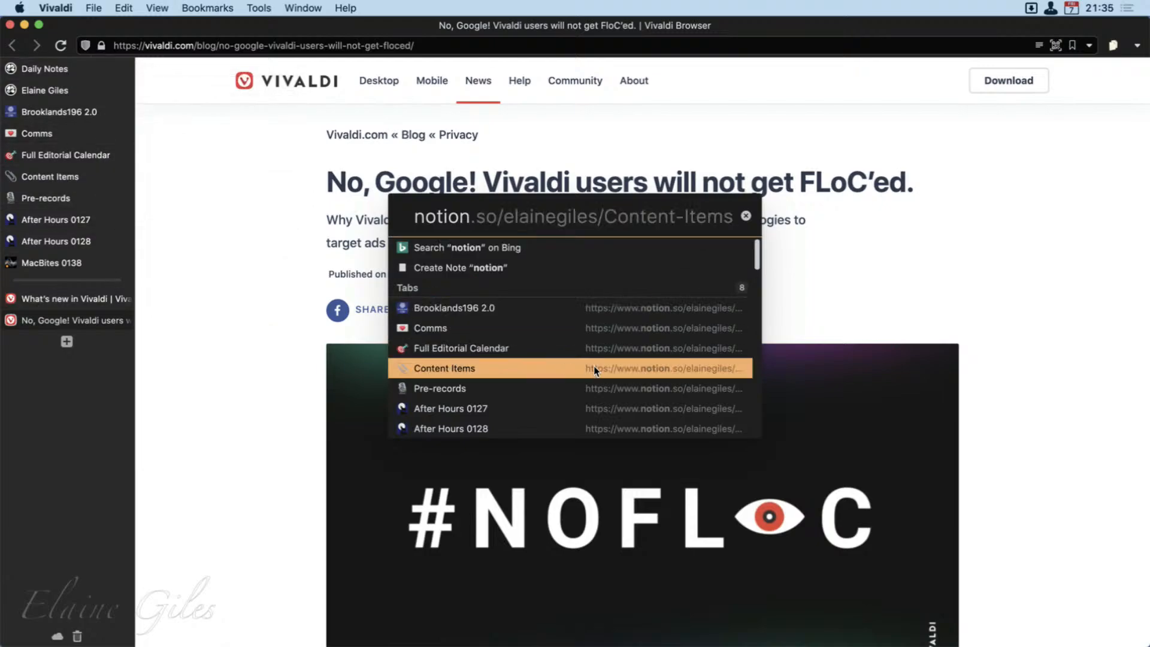
{"action": "scroll", "coordinate": [647, 375], "scroll_direction": "down", "scroll_amount": 3}
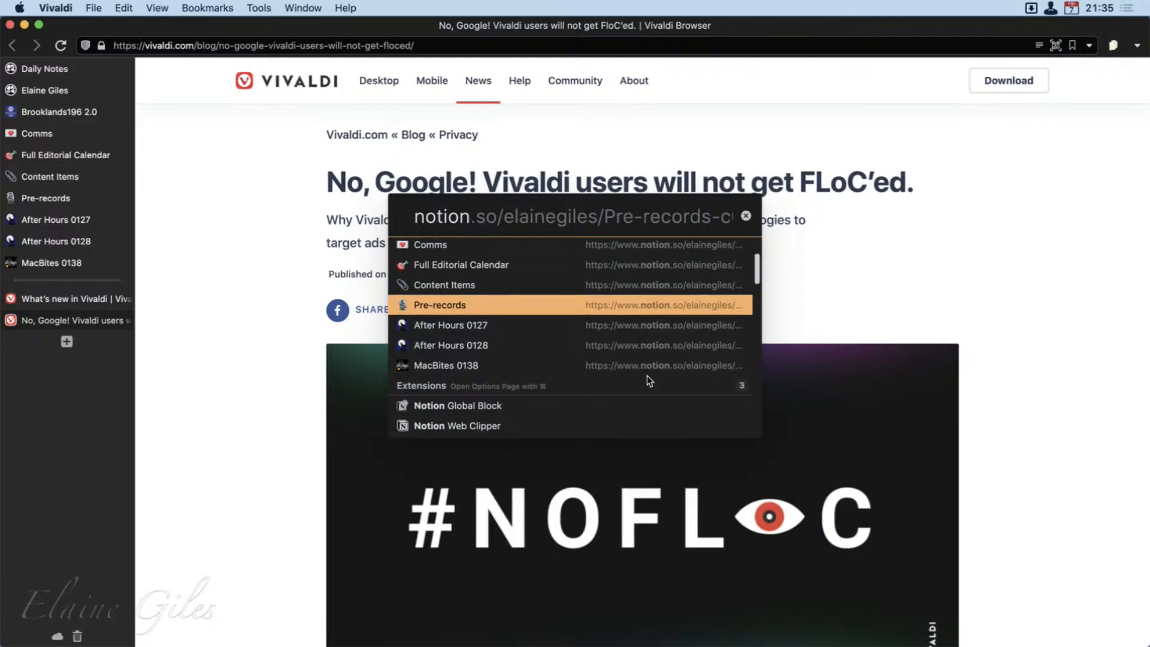
{"action": "scroll", "coordinate": [647, 376], "scroll_direction": "down", "scroll_amount": 3}
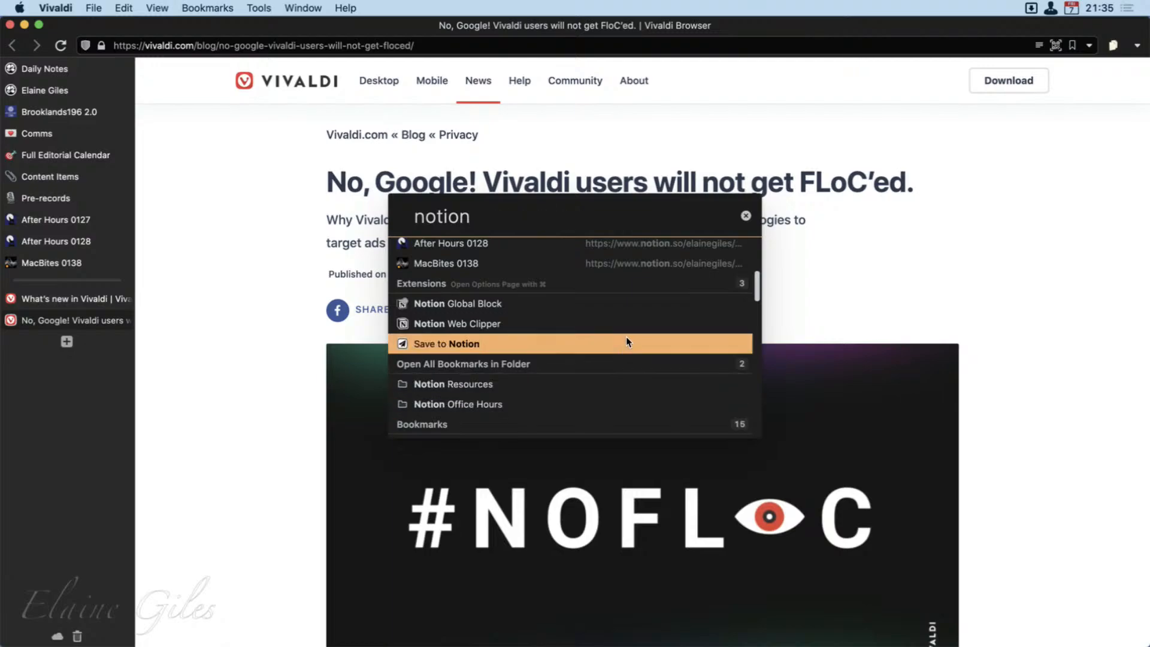
{"action": "scroll", "coordinate": [626, 342], "scroll_direction": "down", "scroll_amount": 3}
{"action": "scroll", "coordinate": [627, 340], "scroll_direction": "down", "scroll_amount": 1}
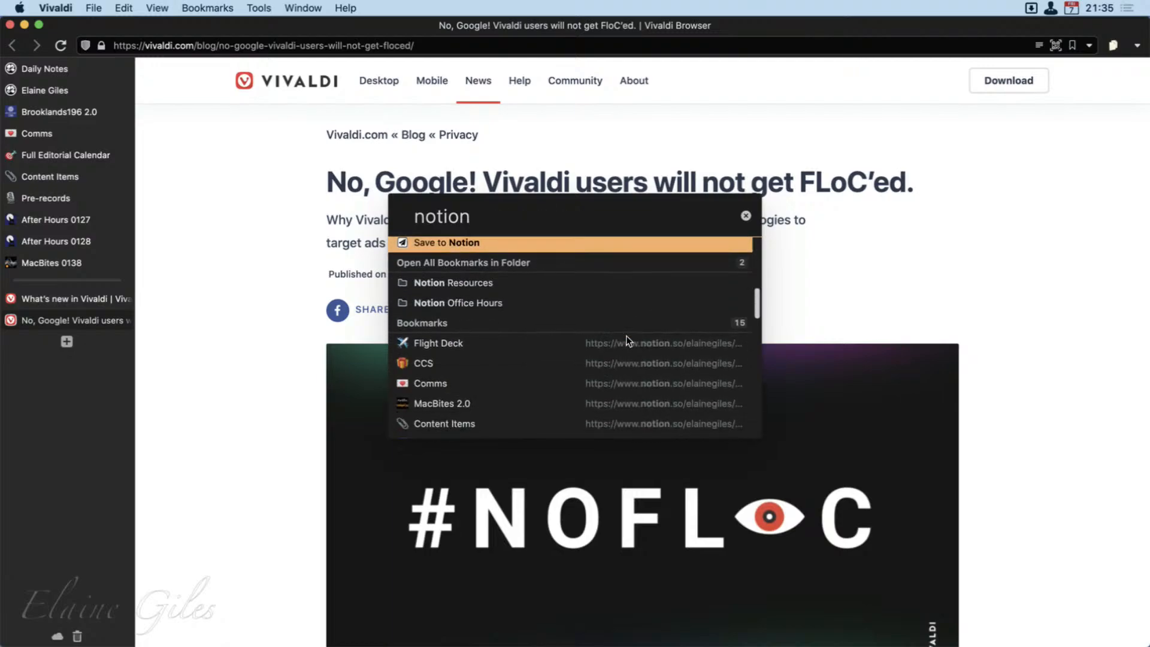
{"action": "scroll", "coordinate": [626, 335], "scroll_direction": "down", "scroll_amount": 5}
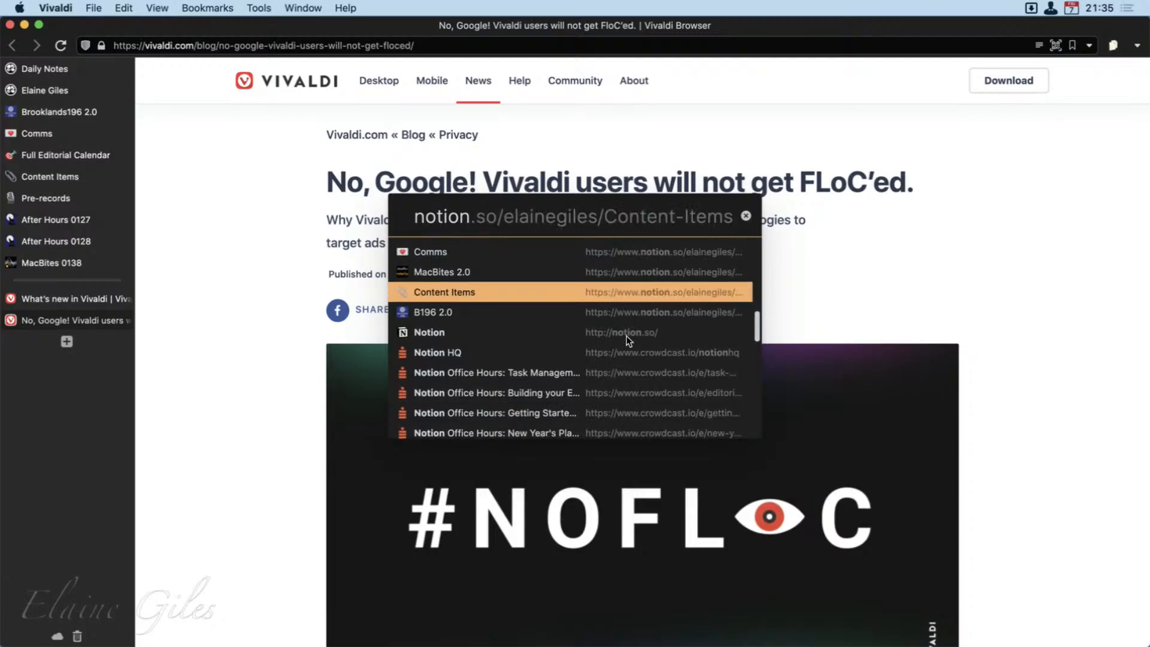
{"action": "scroll", "coordinate": [627, 336], "scroll_direction": "down", "scroll_amount": 5}
{"action": "scroll", "coordinate": [627, 336], "scroll_direction": "up", "scroll_amount": 15}
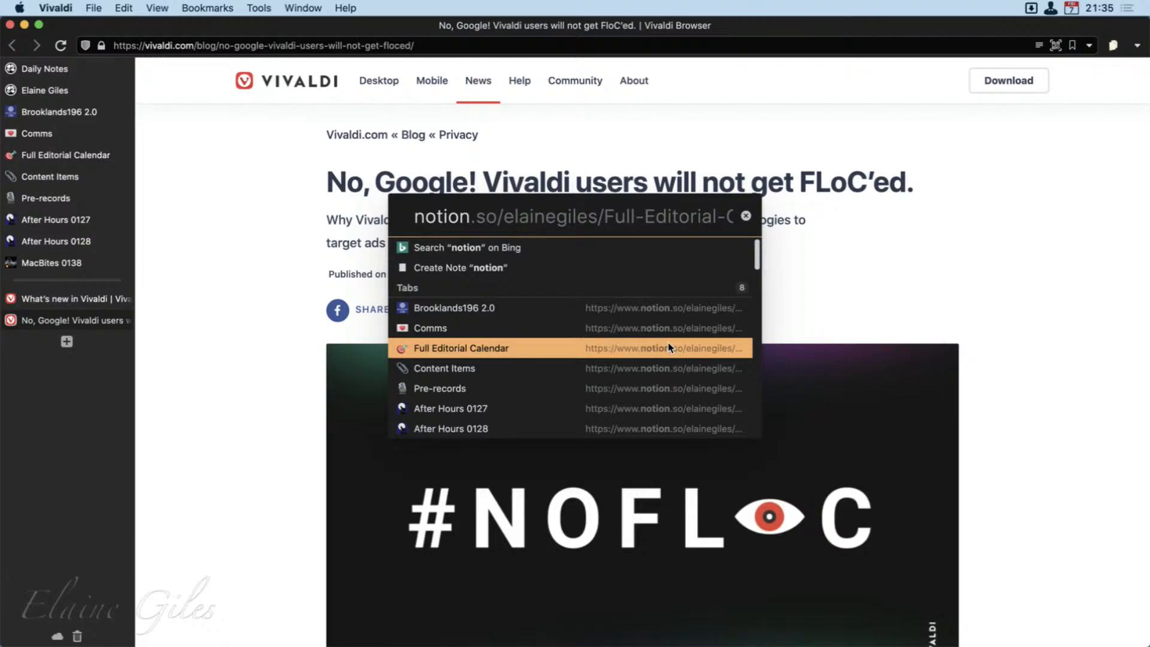
Step: Narrow the Quick Commands search to "notion clipp" and run the Notion Web Clipper extension
{"action": "type", "text": "cli"}
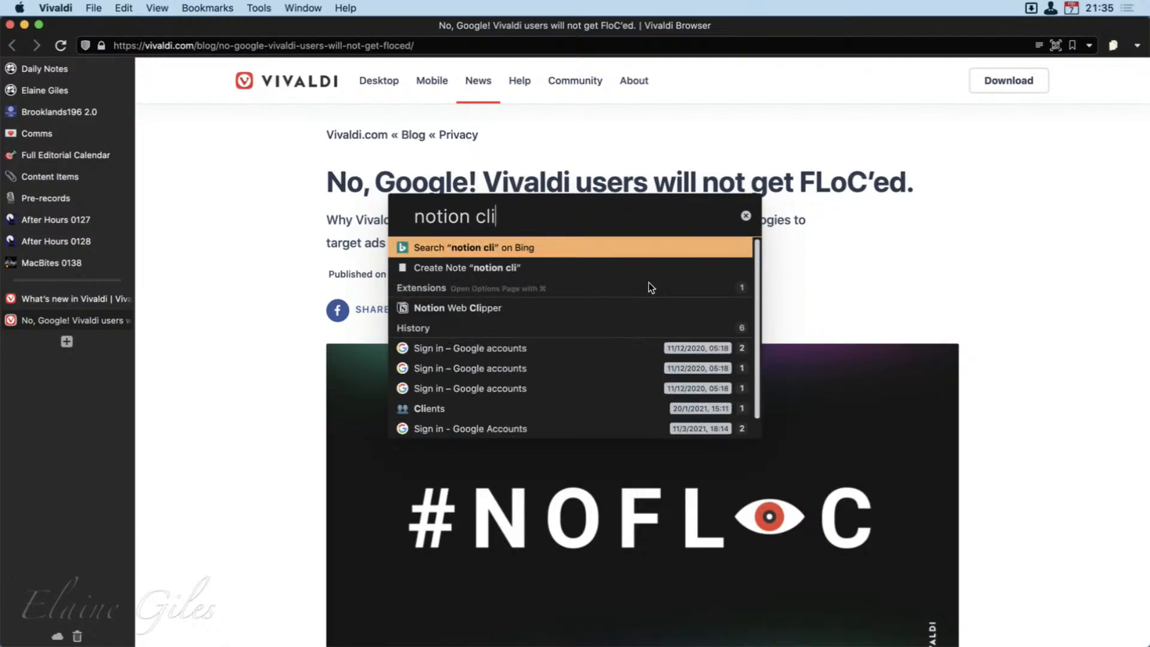
{"action": "type", "text": "pp"}
{"action": "key", "text": "Down"}
{"action": "key", "text": "Down"}
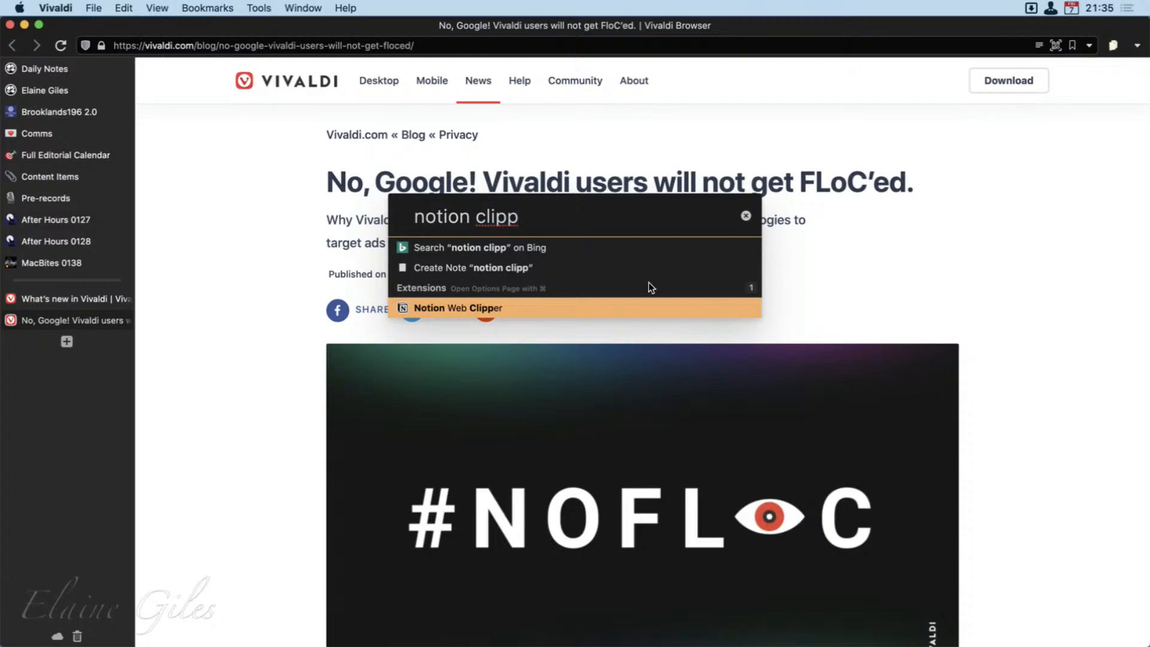
{"action": "key", "text": "Return"}
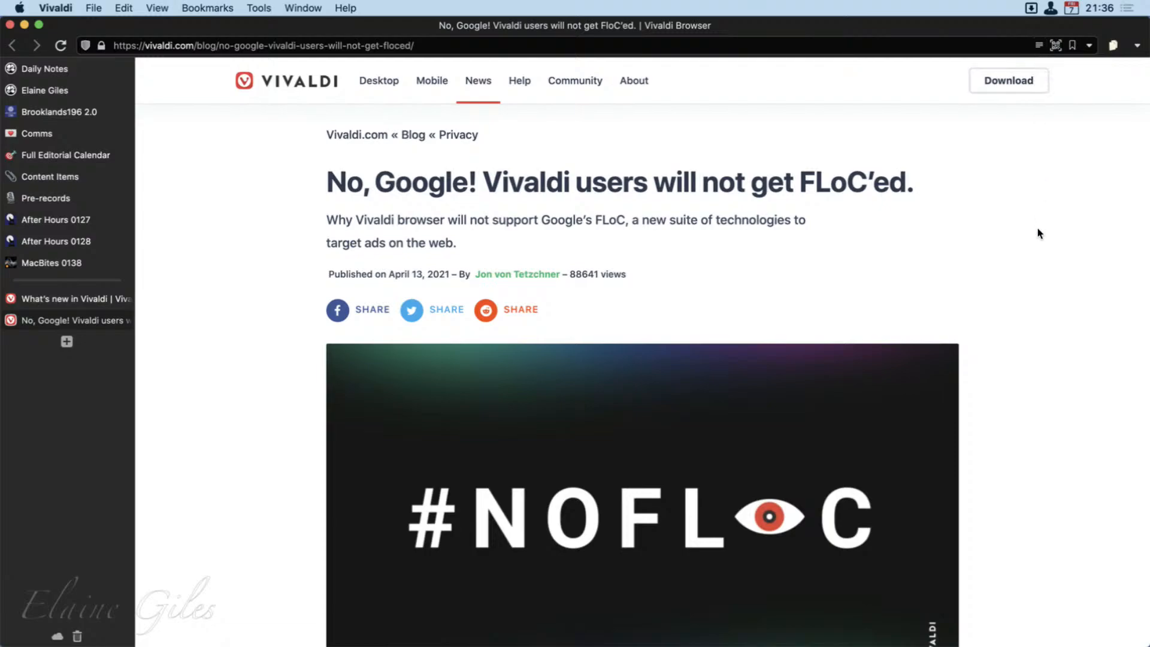
Step: Toggle the status bar until it is shown, then view the page capture options and close them without capturing
{"action": "key", "text": "shift+super+s"}
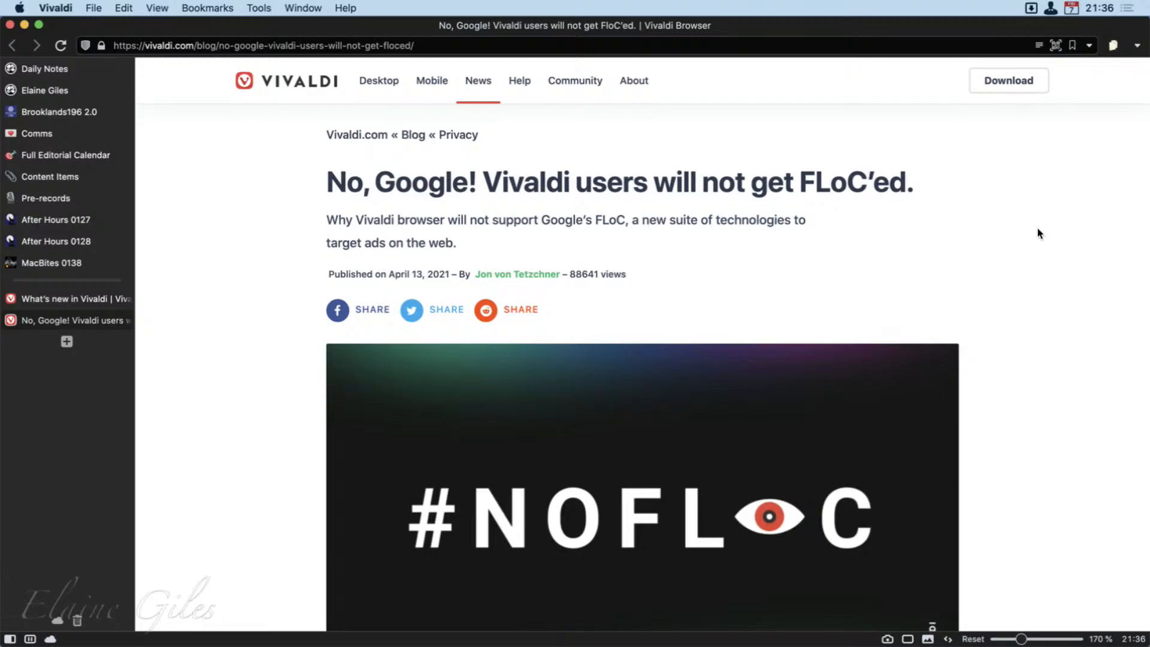
{"action": "key", "text": "shift+super+s"}
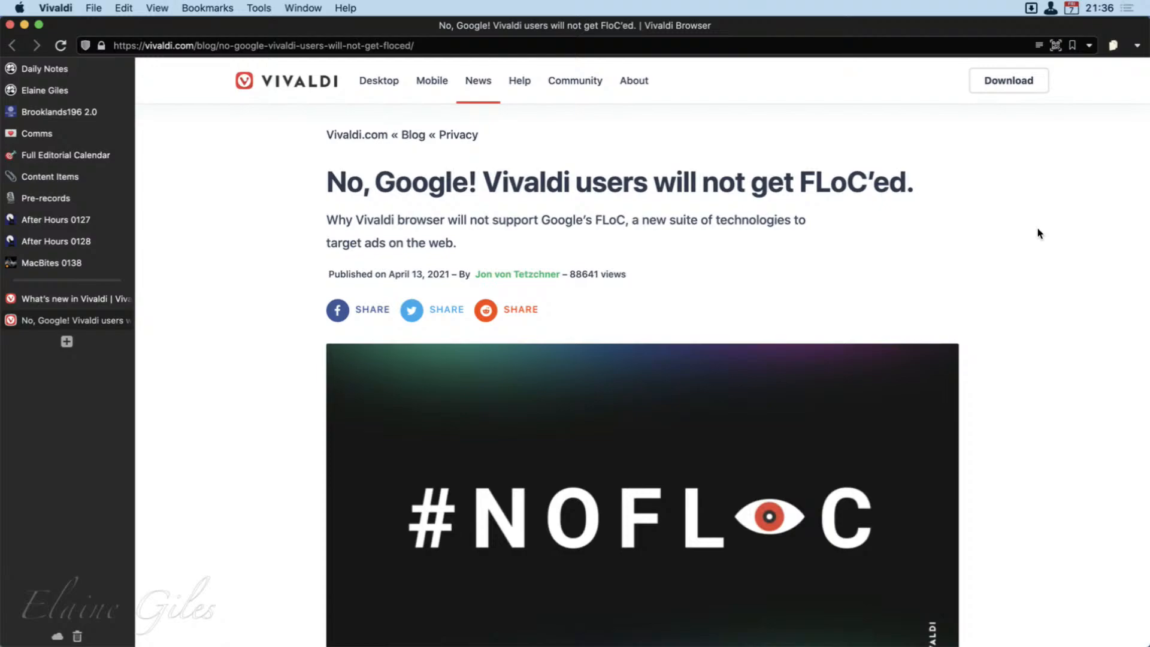
{"action": "key", "text": "shift+super+s"}
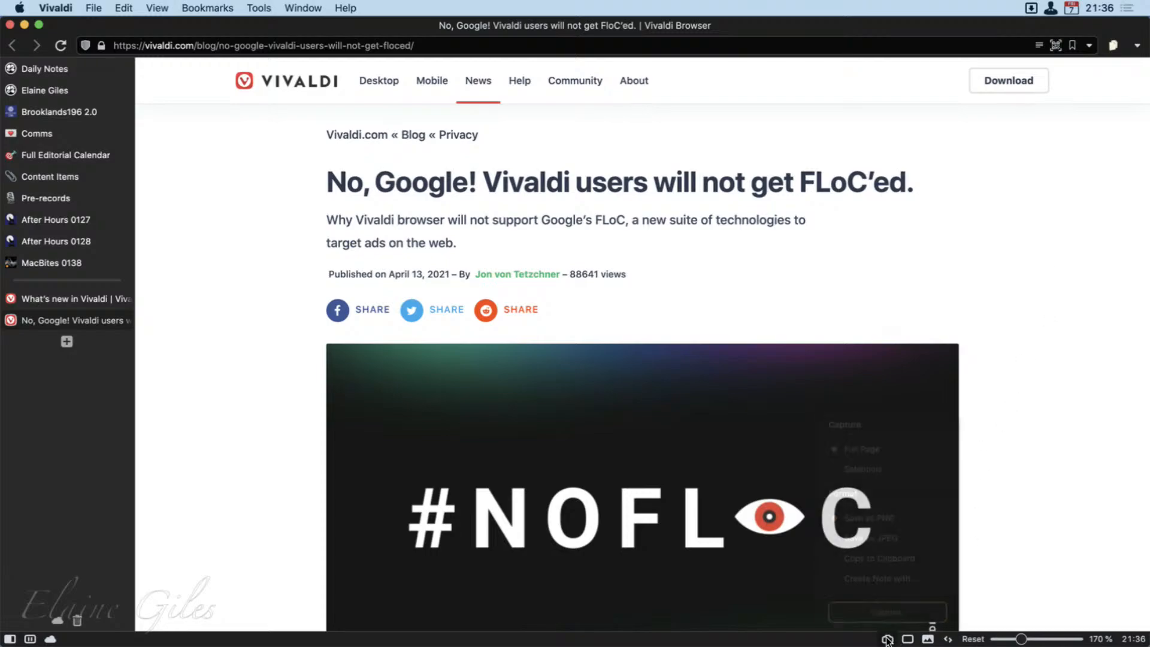
{"action": "left_click", "coordinate": [887, 639]}
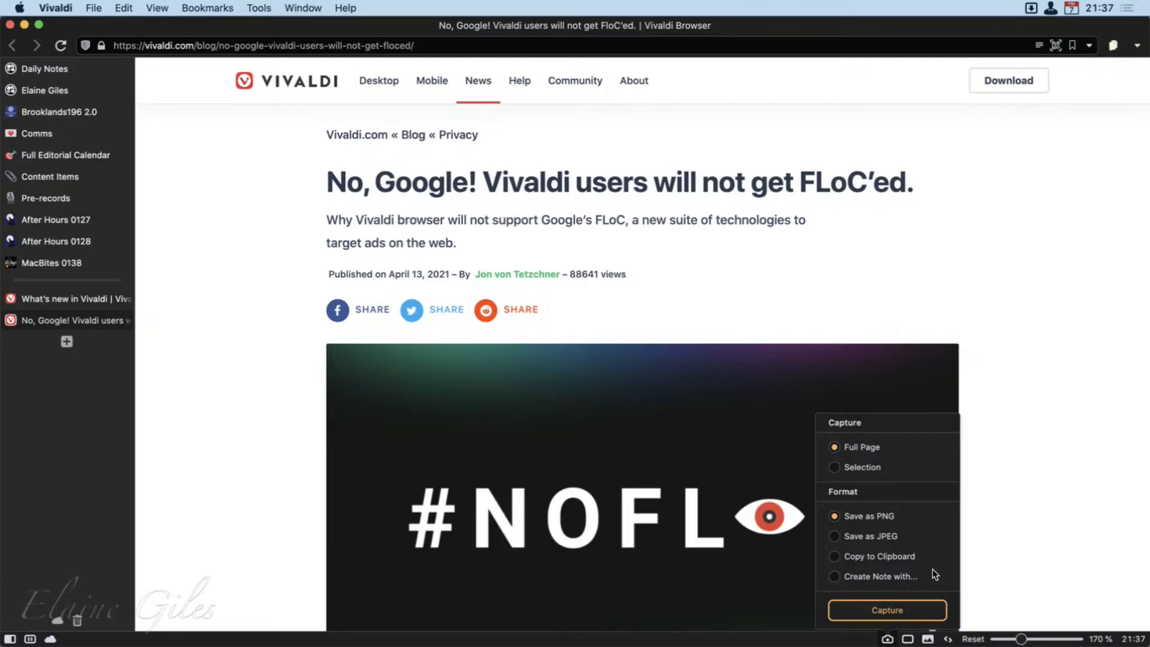
{"action": "left_click", "coordinate": [994, 576]}
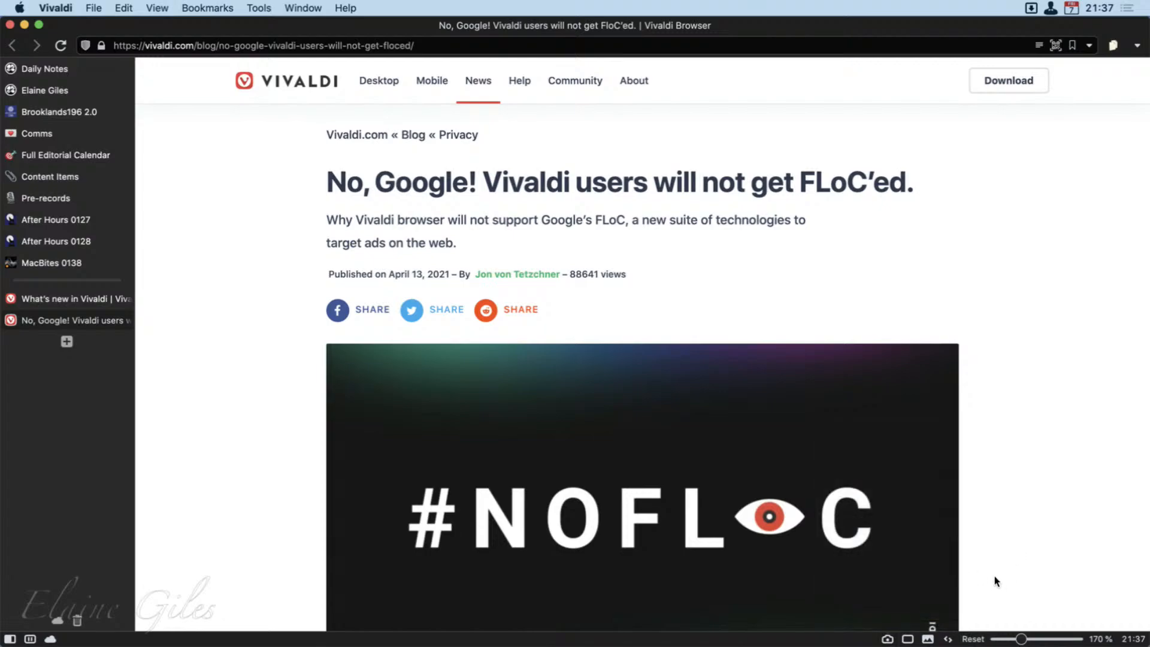
Step: Select both the "What's new in Vivaldi" and "No, Google!" tabs and tile them vertically
{"action": "left_click", "coordinate": [908, 639]}
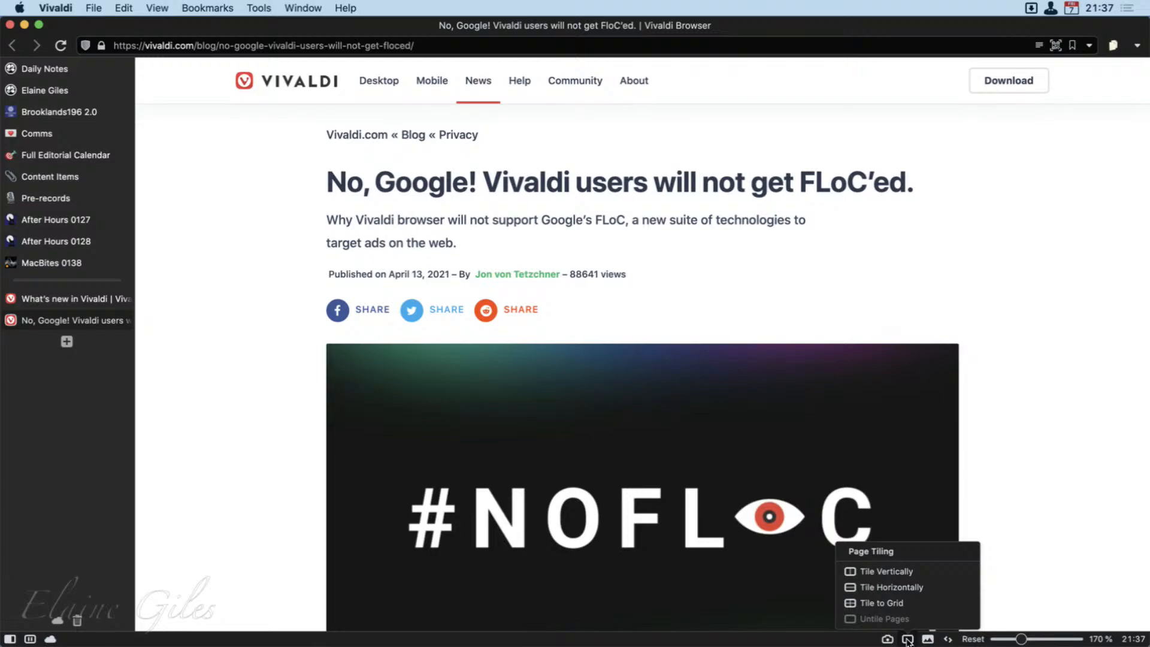
{"action": "left_click", "coordinate": [154, 340]}
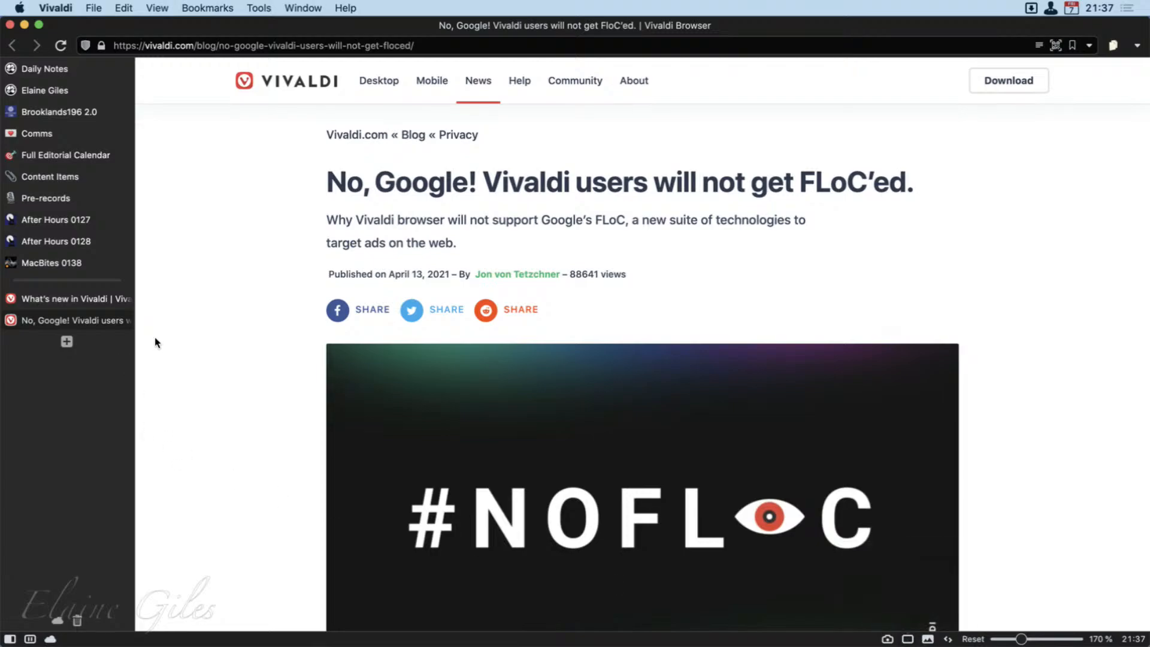
{"action": "left_click", "coordinate": [81, 299], "text": "shift"}
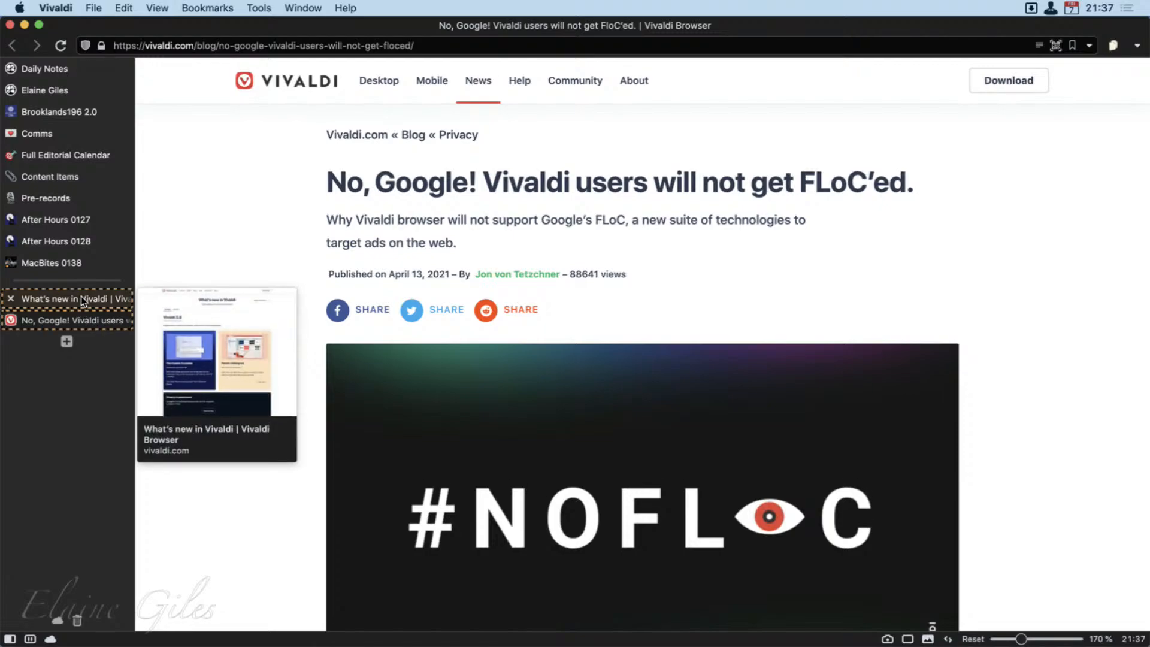
{"action": "left_click", "coordinate": [908, 639]}
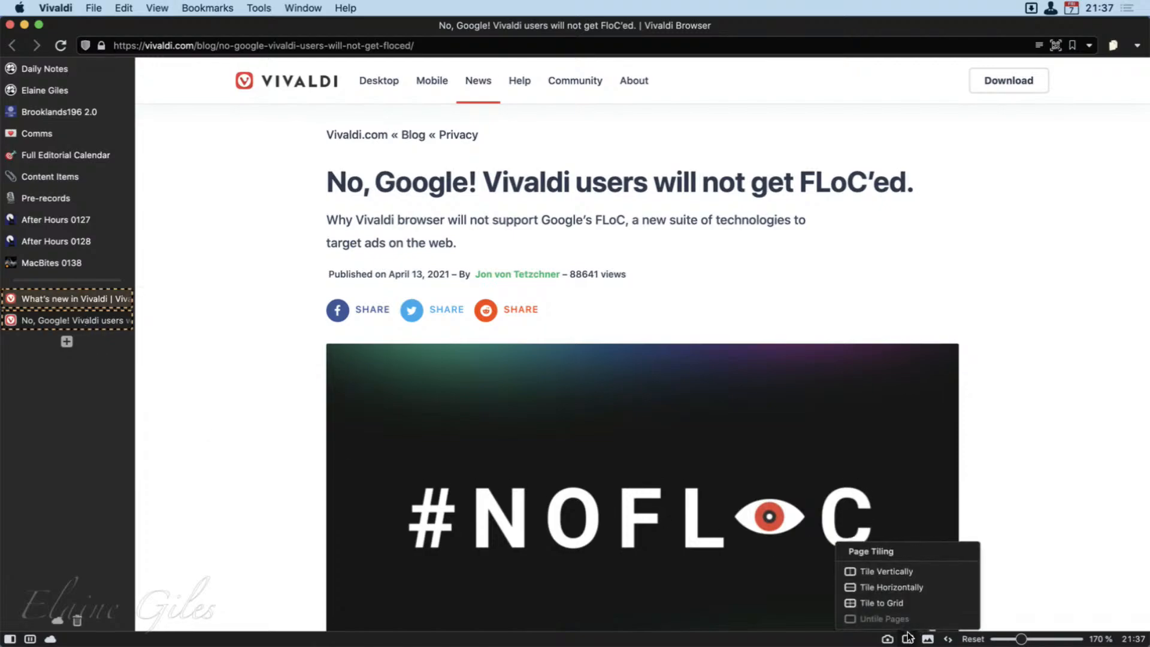
{"action": "left_click", "coordinate": [893, 573]}
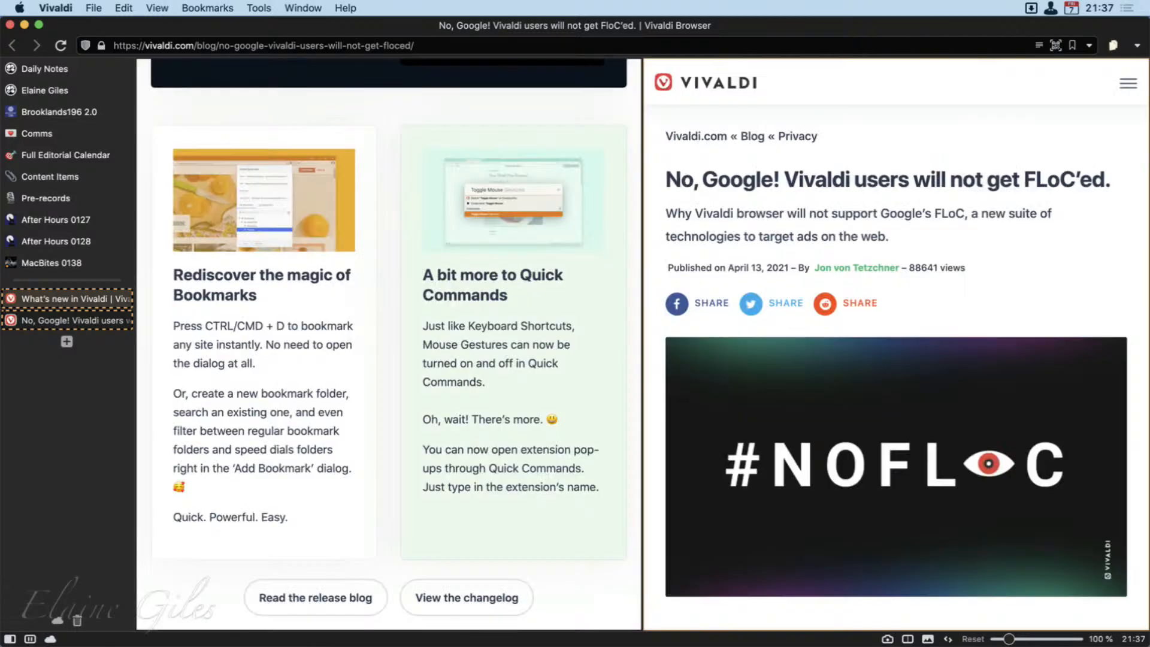
Step: Browse each of the two tiled pages independently, and untile them
{"action": "scroll", "coordinate": [470, 458], "scroll_direction": "up", "scroll_amount": 5}
{"action": "scroll", "coordinate": [470, 457], "scroll_direction": "up", "scroll_amount": 10}
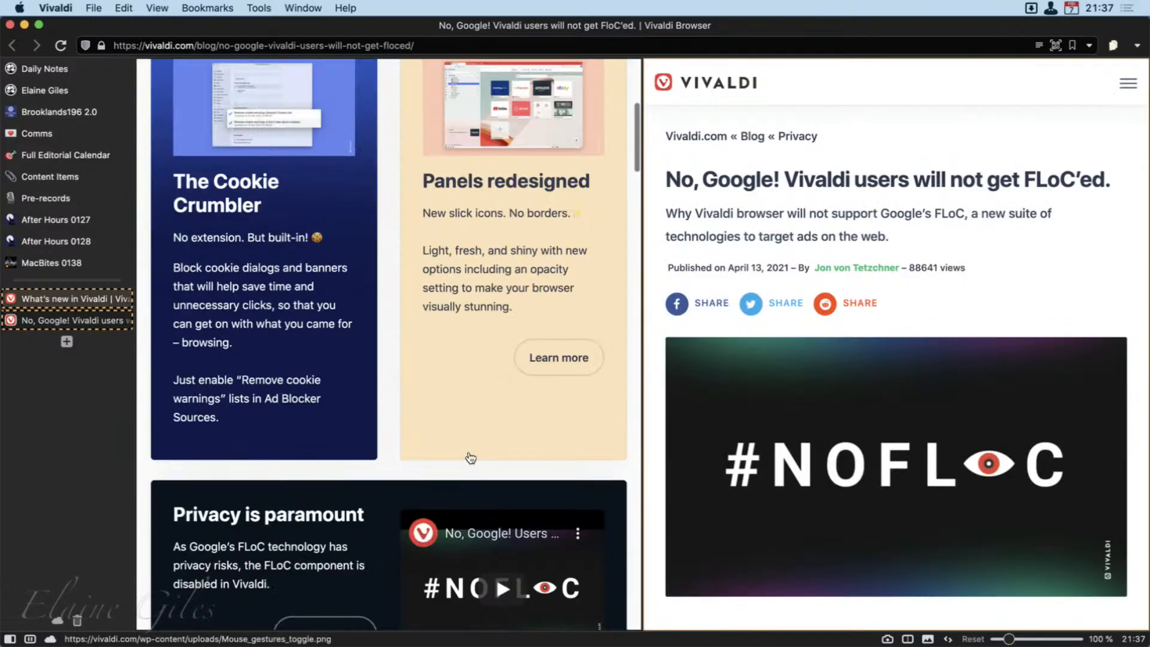
{"action": "scroll", "coordinate": [812, 395], "scroll_direction": "down", "scroll_amount": 15}
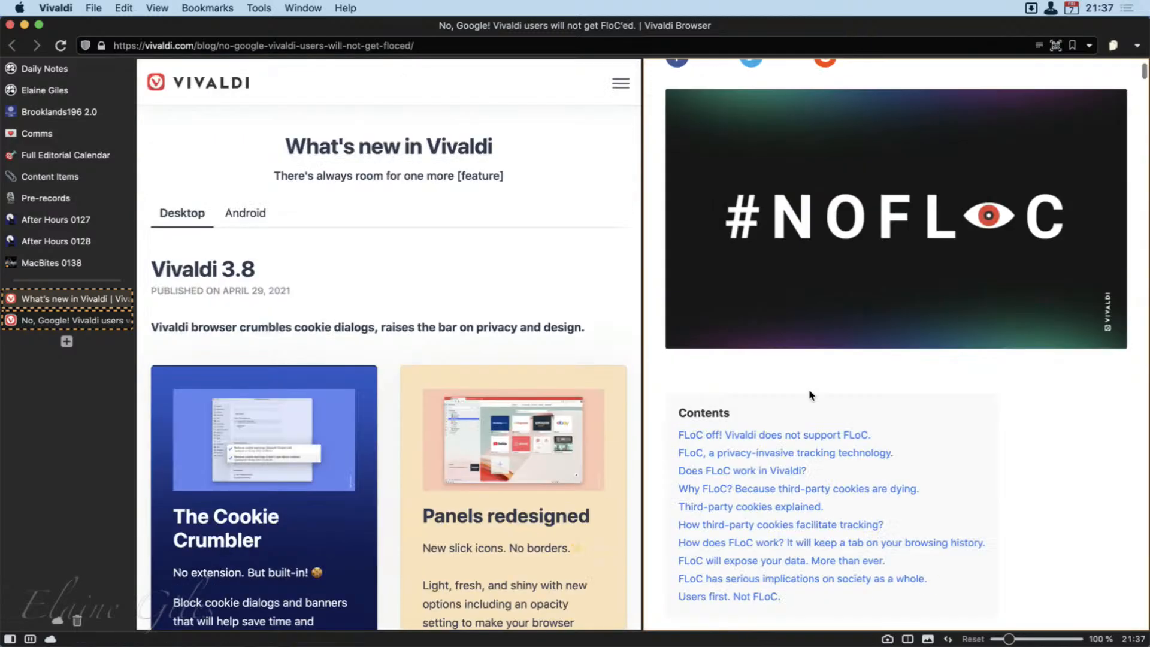
{"action": "scroll", "coordinate": [810, 393], "scroll_direction": "up", "scroll_amount": 6}
{"action": "scroll", "coordinate": [810, 393], "scroll_direction": "up", "scroll_amount": 10}
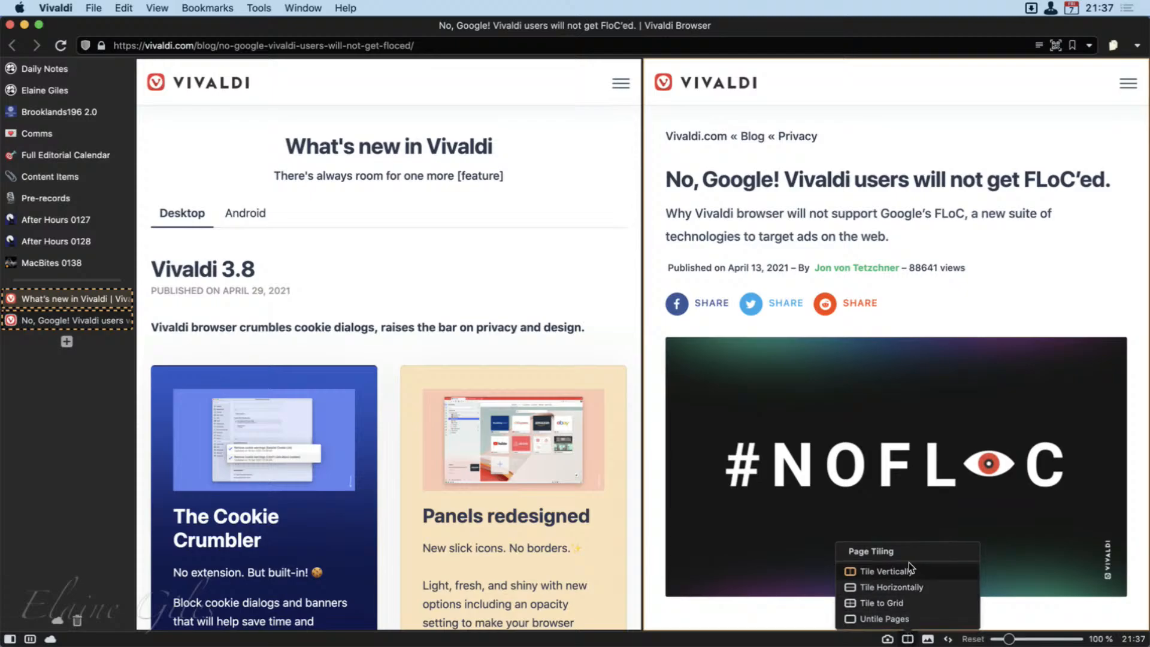
{"action": "left_click", "coordinate": [886, 618]}
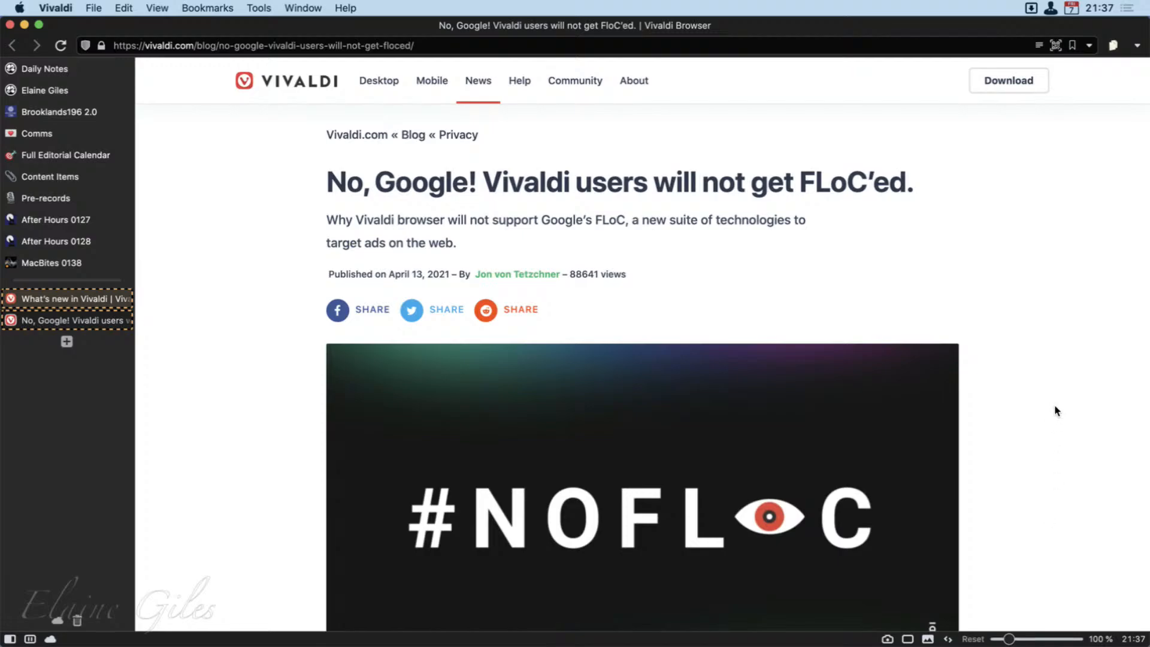
Step: Enlarge the "No, Google!" page in several zoom increments, and bring it back to 100%
{"action": "key", "text": "super+equal"}
{"action": "key", "text": "super+equal"}
{"action": "key", "text": "super+equal"}
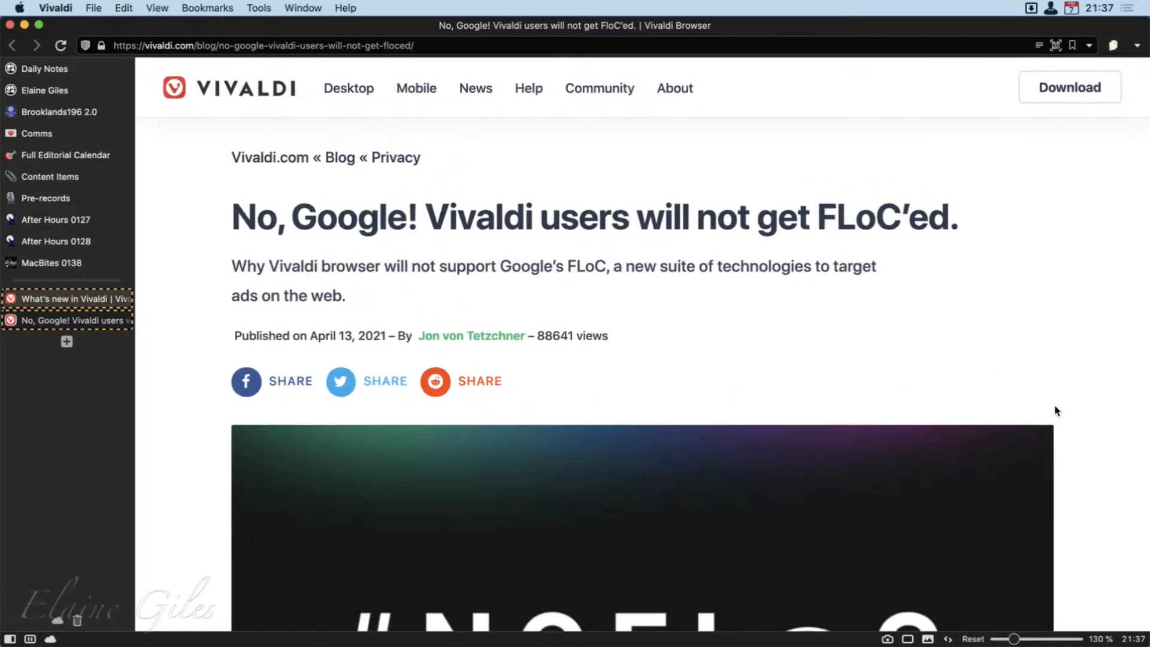
{"action": "key", "text": "super+equal"}
{"action": "key", "text": "super+minus"}
{"action": "key", "text": "super+minus"}
{"action": "key", "text": "super+minus"}
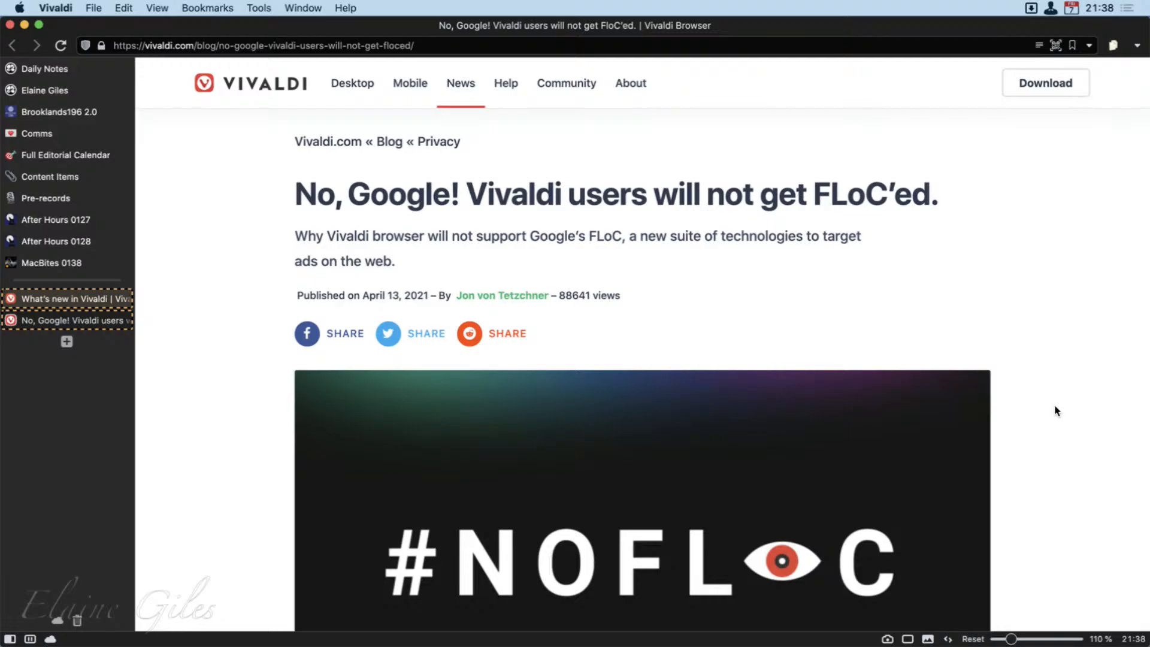
{"action": "key", "text": "super+minus"}
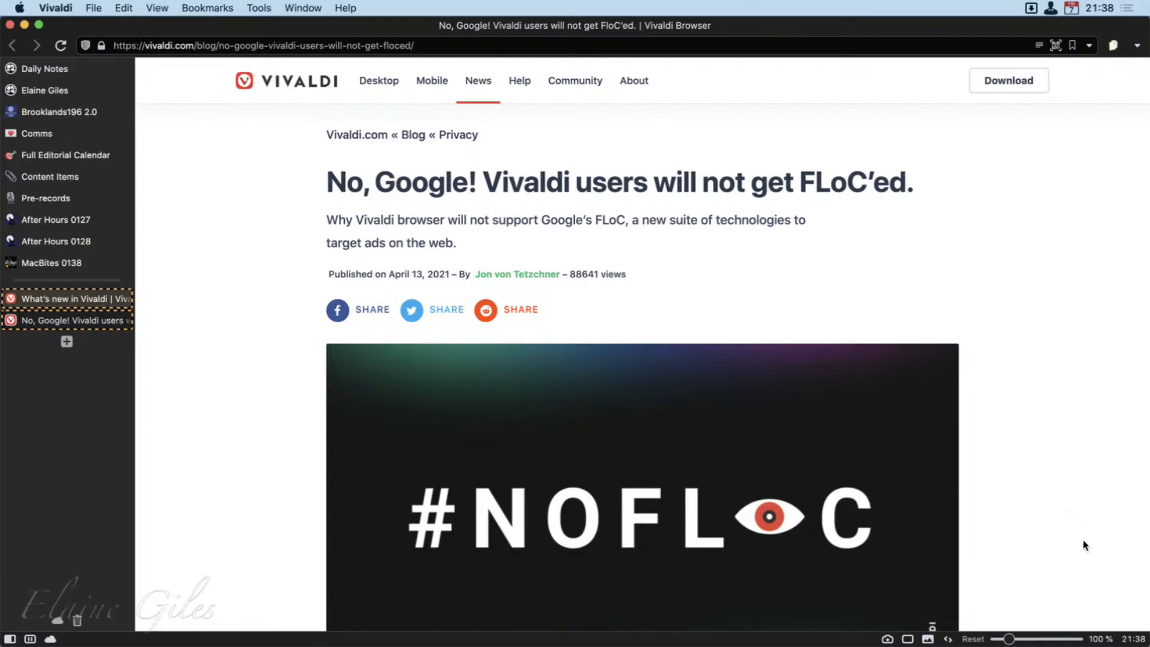
Step: View the status bar clock's countdown and alarm options, and hide the status bar
{"action": "left_click", "coordinate": [1133, 639]}
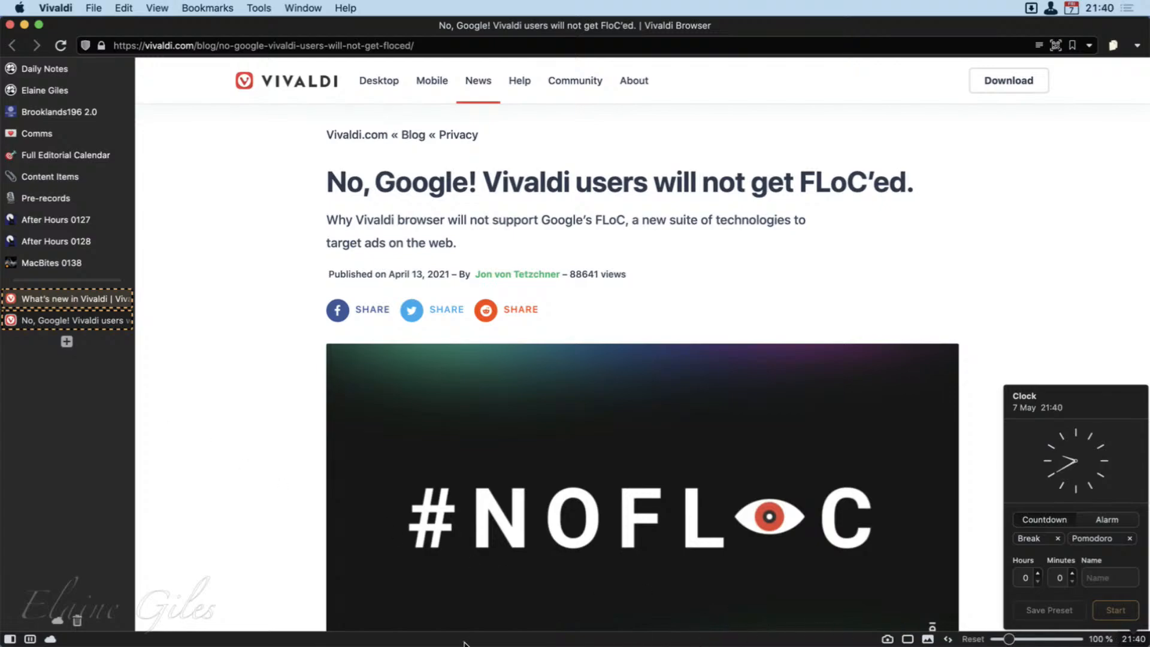
{"action": "key", "text": "super+shift+s"}
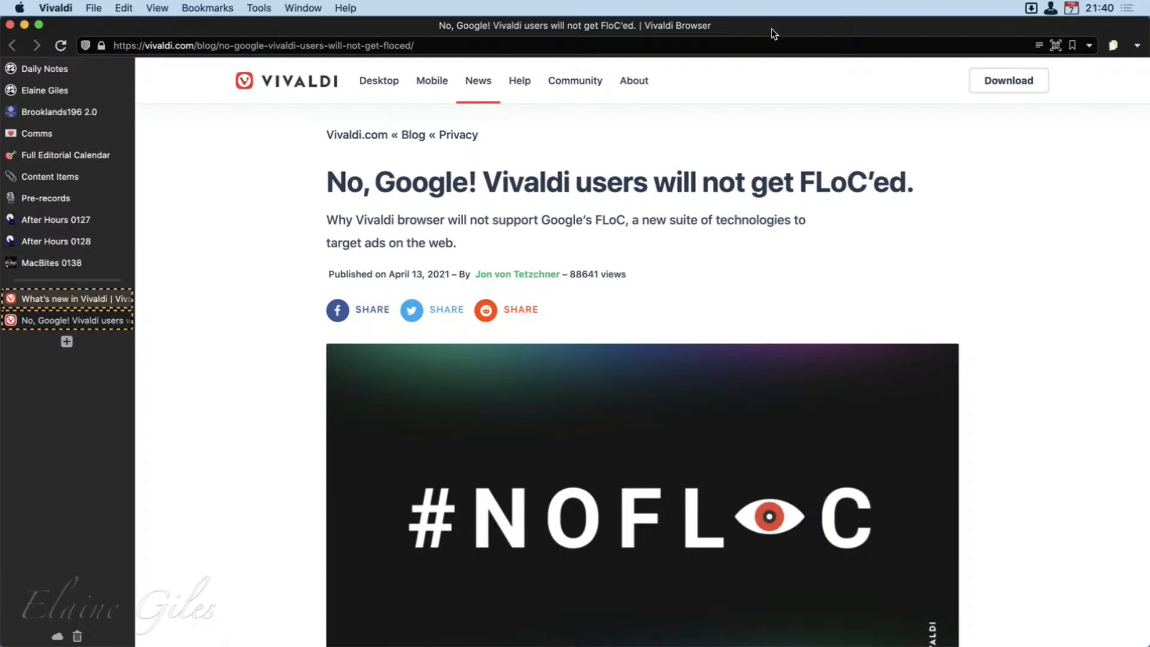
Step: Show the side panel and look through the MacBites.fm web panel from its page header down to the calendar
{"action": "key", "text": "super+shift+p"}
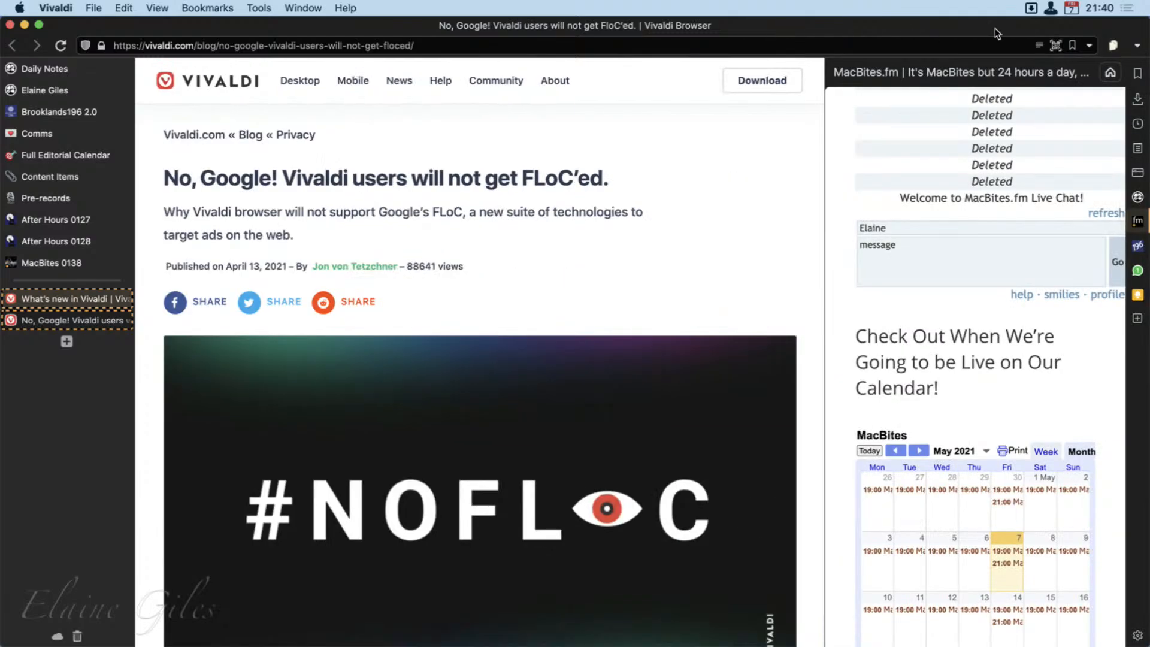
{"action": "scroll", "coordinate": [1027, 205], "scroll_direction": "up", "scroll_amount": 1}
{"action": "left_click", "coordinate": [1116, 75]}
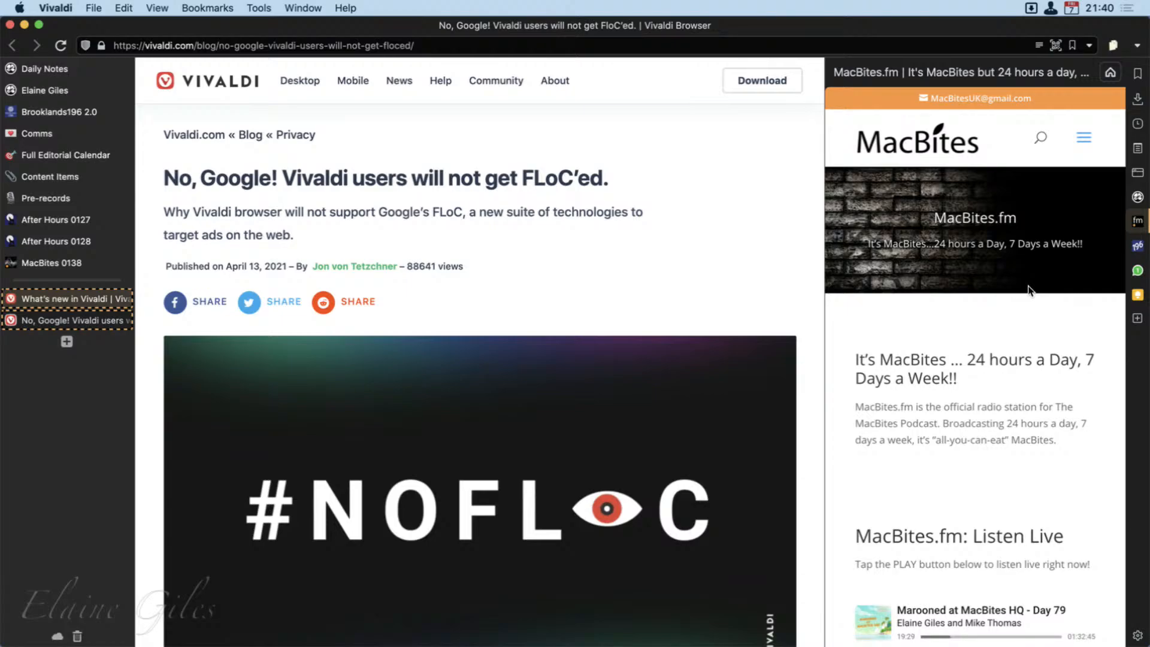
{"action": "scroll", "coordinate": [1013, 527], "scroll_direction": "down", "scroll_amount": 10}
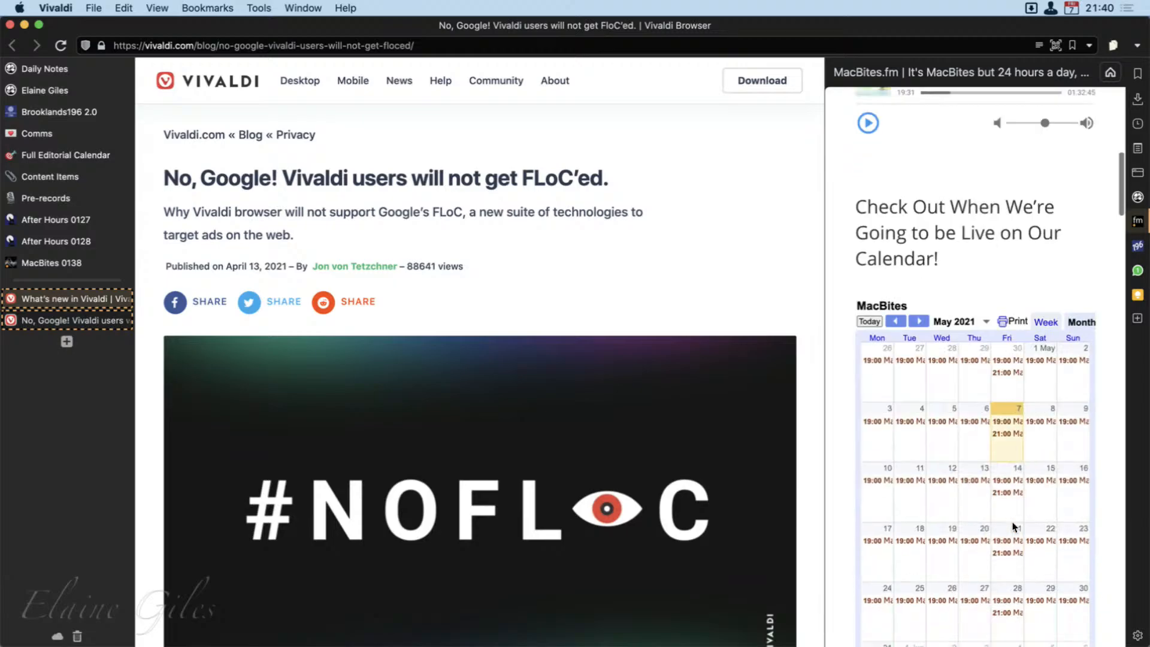
{"action": "scroll", "coordinate": [1013, 527], "scroll_direction": "up", "scroll_amount": 10}
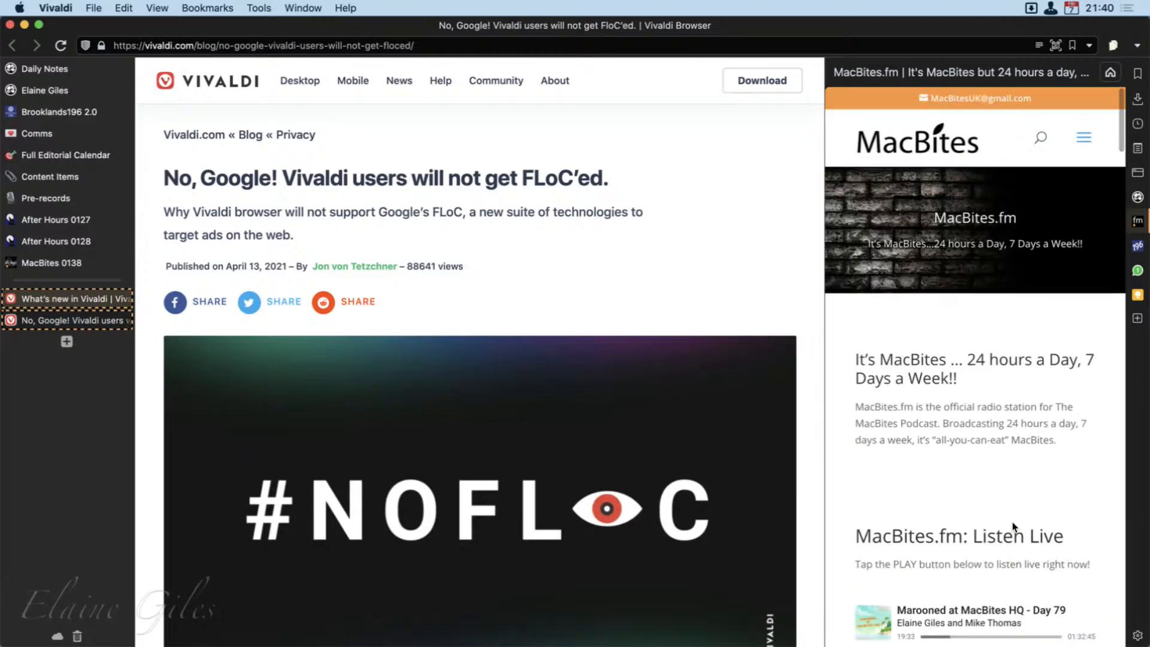
Step: Switch to the Brooklands196 web panel and look through its page down to the footer
{"action": "left_click", "coordinate": [1137, 247]}
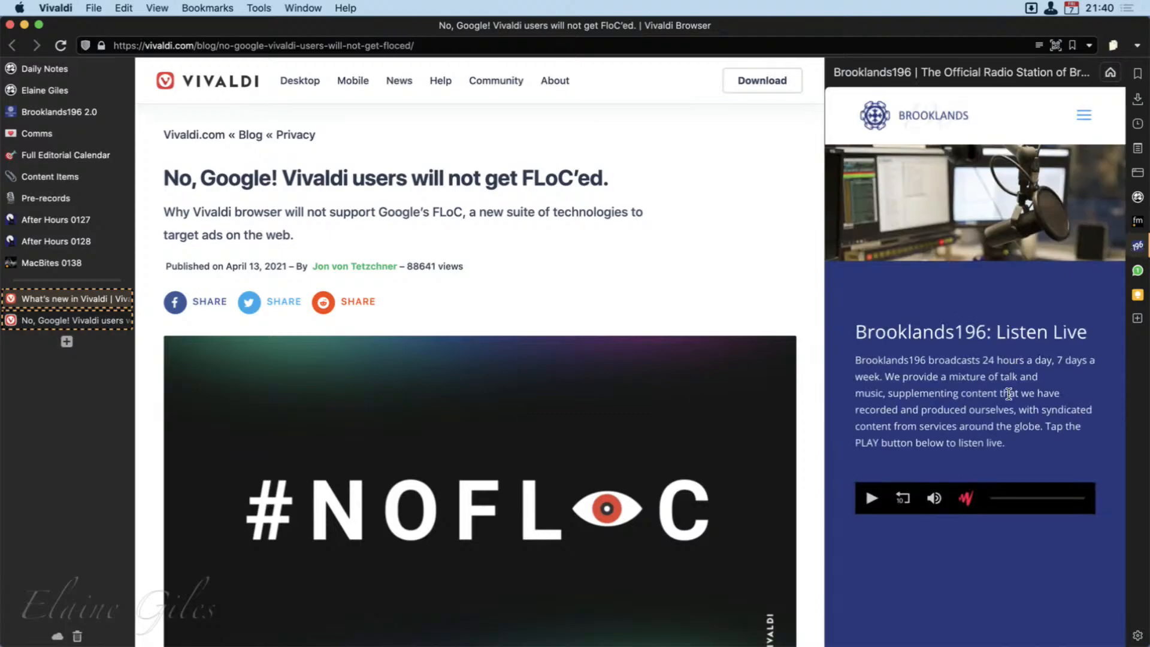
{"action": "scroll", "coordinate": [1016, 415], "scroll_direction": "down", "scroll_amount": 5}
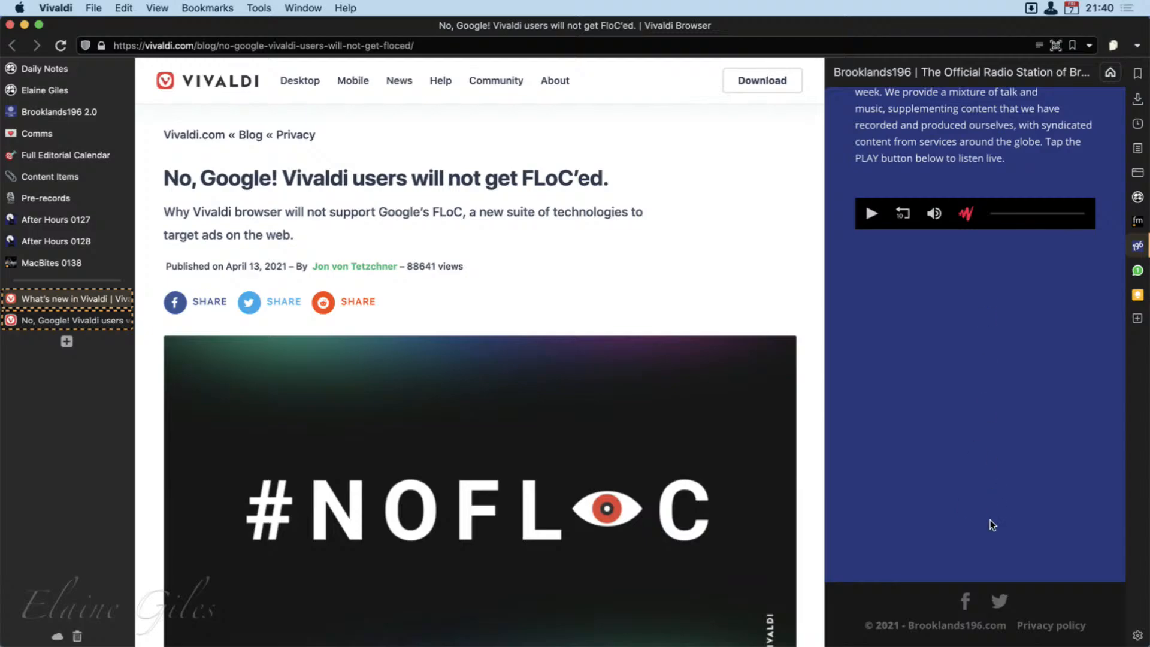
{"action": "scroll", "coordinate": [990, 518], "scroll_direction": "up", "scroll_amount": 3}
{"action": "scroll", "coordinate": [991, 515], "scroll_direction": "up", "scroll_amount": 2}
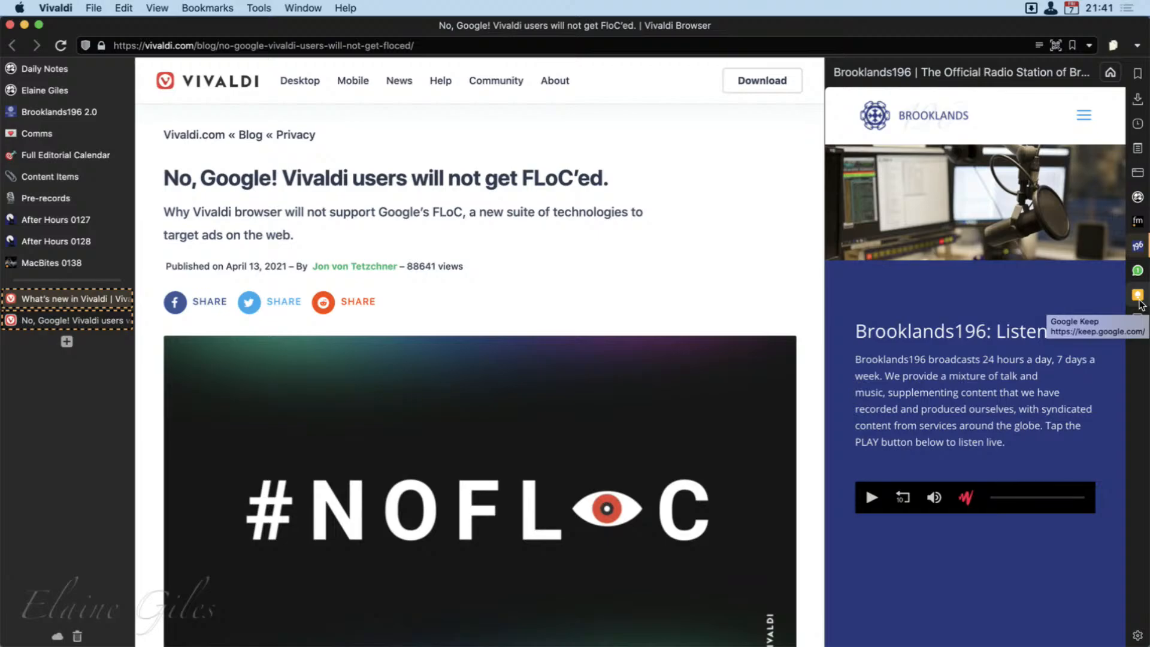
Step: View the Notes panel, and switch to the Bookmarks panel with its Inbox and 1. Projects folders collapsed
{"action": "left_click", "coordinate": [1137, 148]}
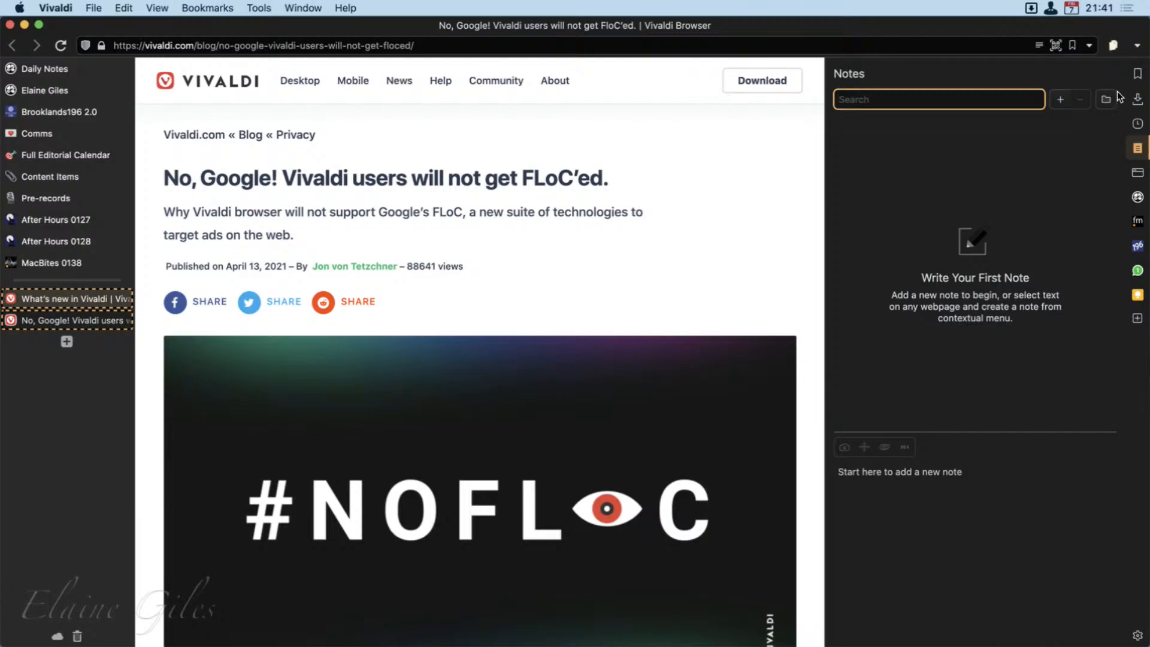
{"action": "left_click", "coordinate": [1138, 73]}
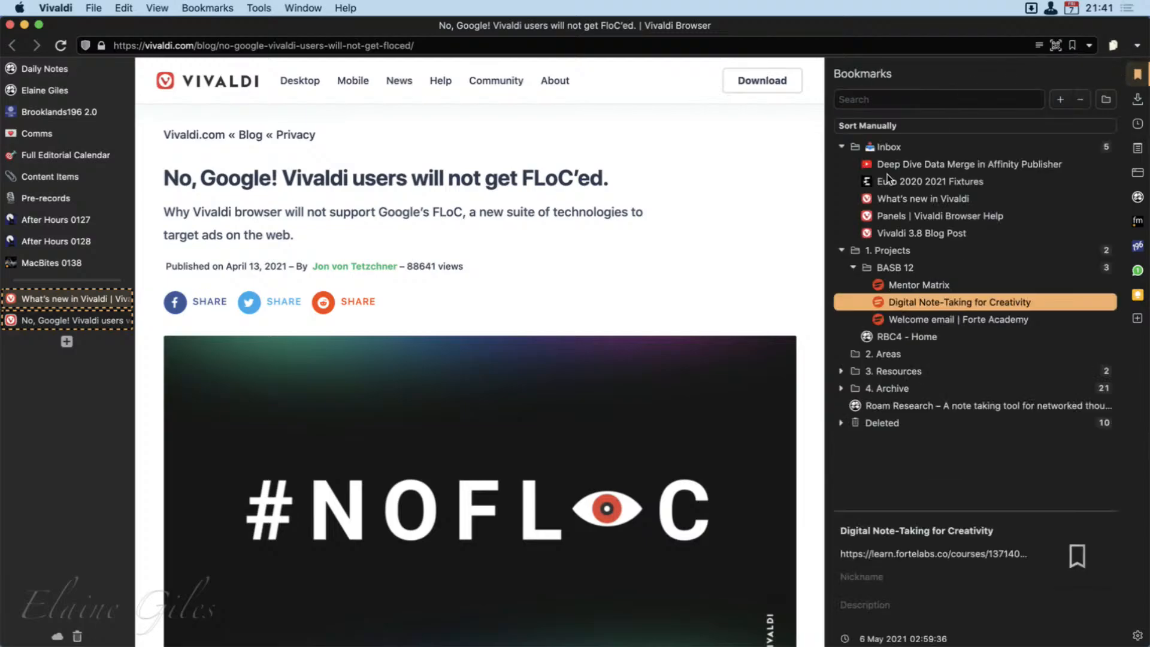
{"action": "left_click", "coordinate": [844, 148]}
{"action": "left_click", "coordinate": [842, 147]}
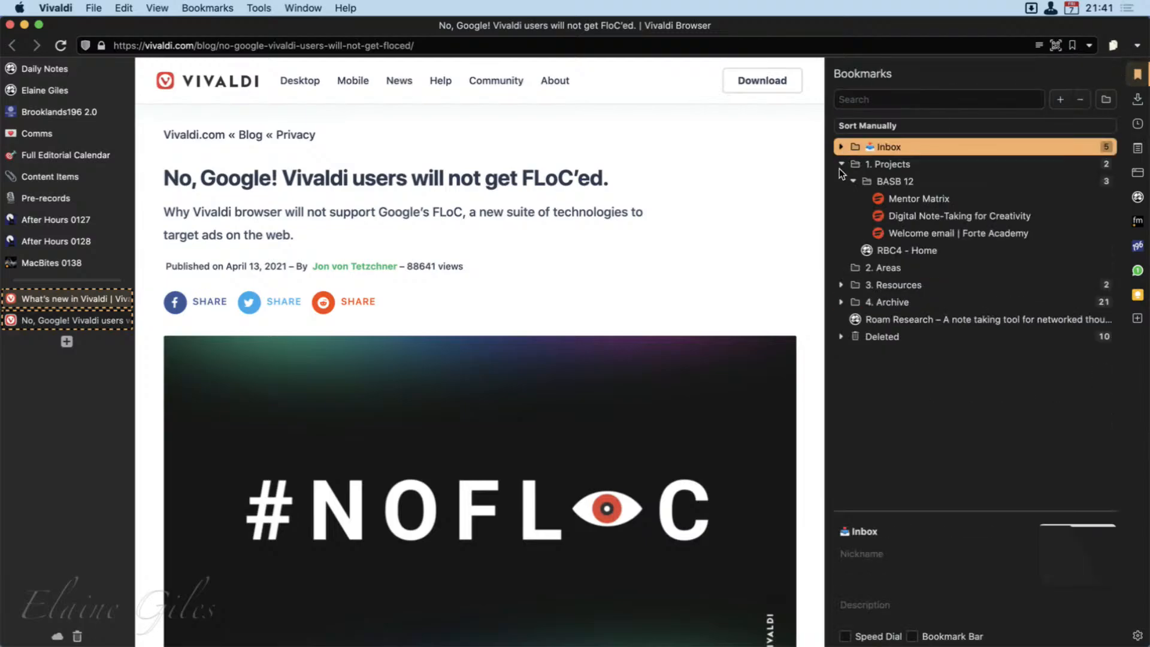
{"action": "left_click", "coordinate": [840, 166]}
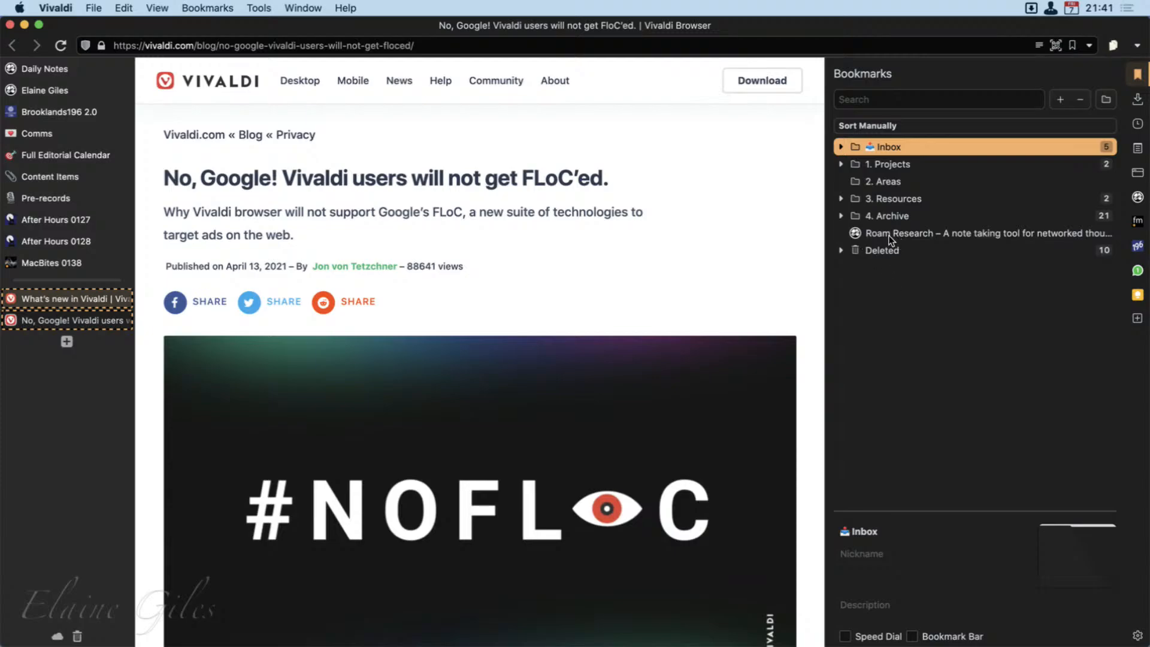
Step: Move the Roam Research bookmark into the Inbox folder, and collapse the BASB 12 subfolder and 1. Projects
{"action": "left_click_drag", "start_coordinate": [897, 237], "coordinate": [886, 147]}
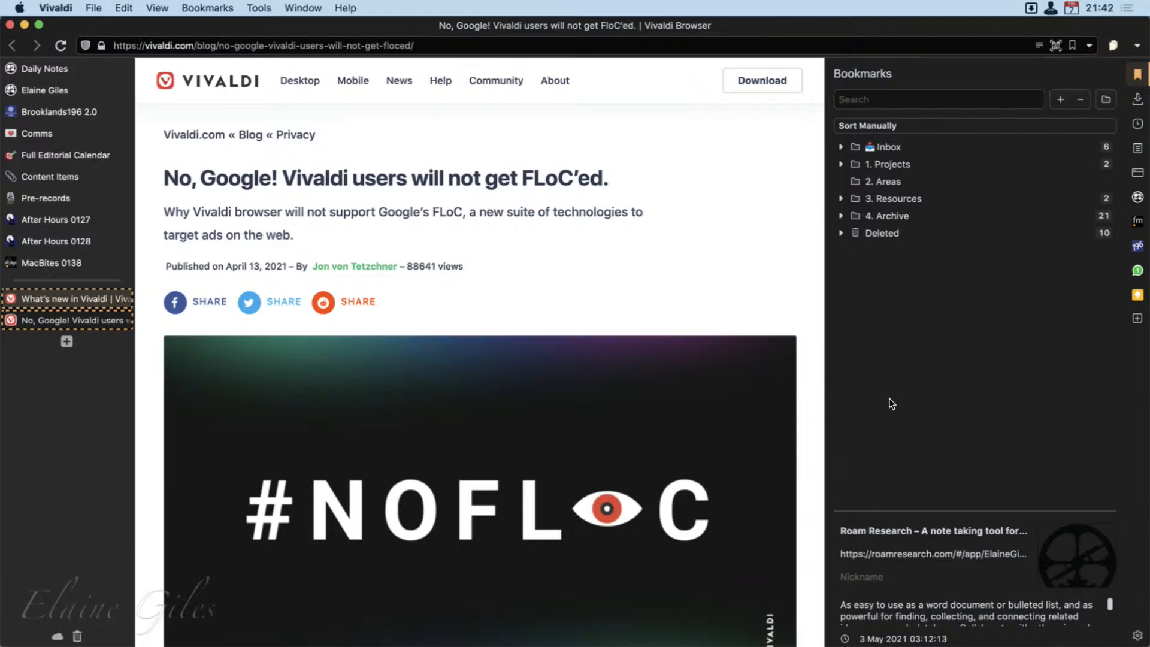
{"action": "left_click", "coordinate": [841, 164]}
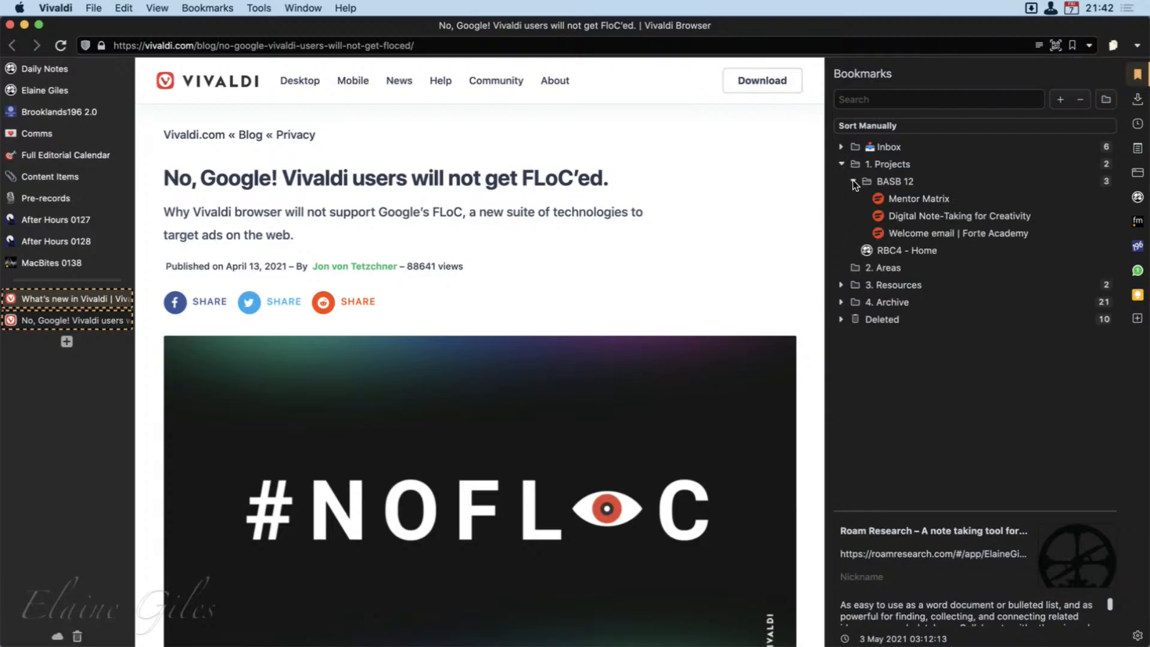
{"action": "left_click", "coordinate": [853, 181]}
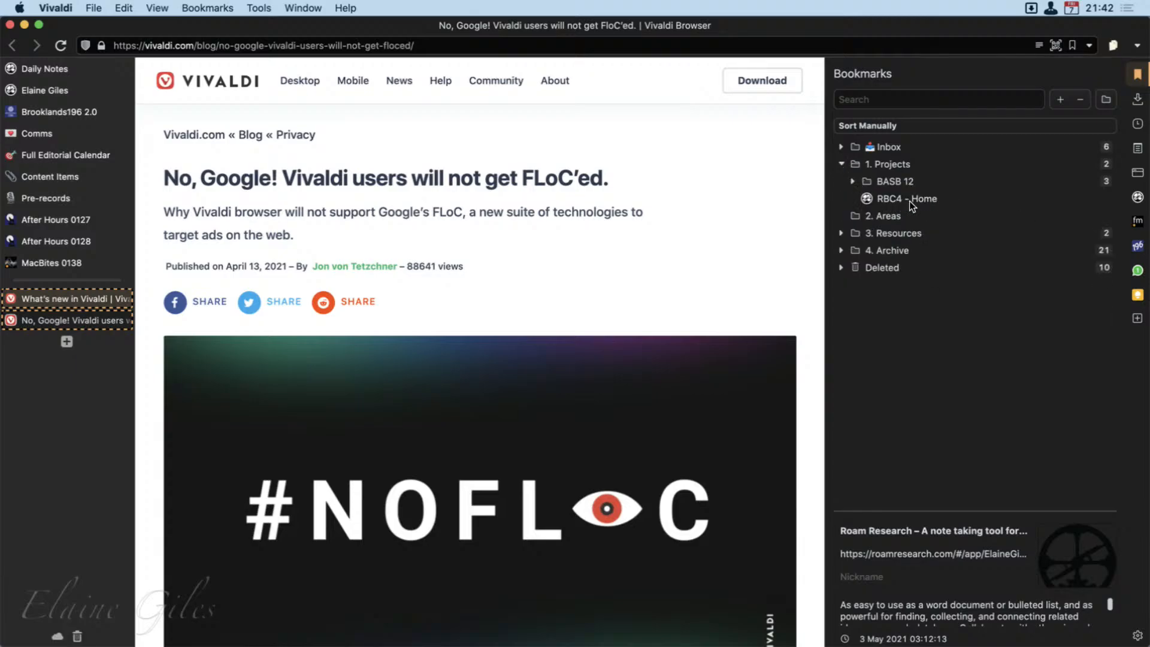
{"action": "left_click", "coordinate": [842, 165]}
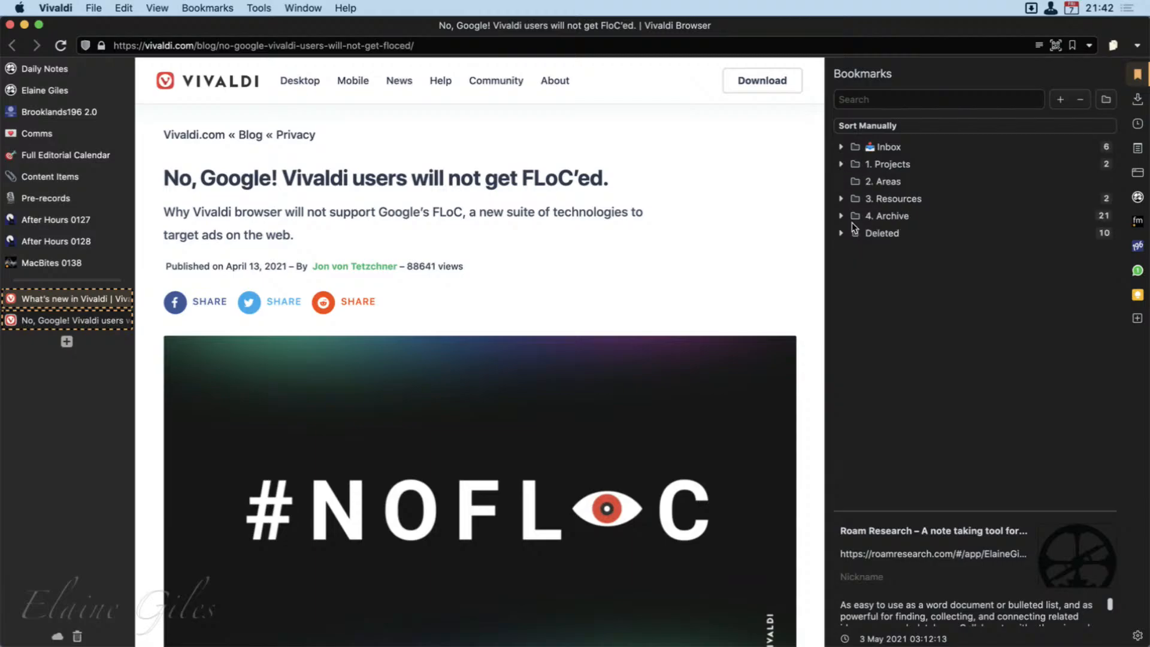
Step: Open the Downloads panel and look through the list of downloaded files
{"action": "left_click", "coordinate": [1137, 101]}
{"action": "scroll", "coordinate": [969, 436], "scroll_direction": "down", "scroll_amount": 5}
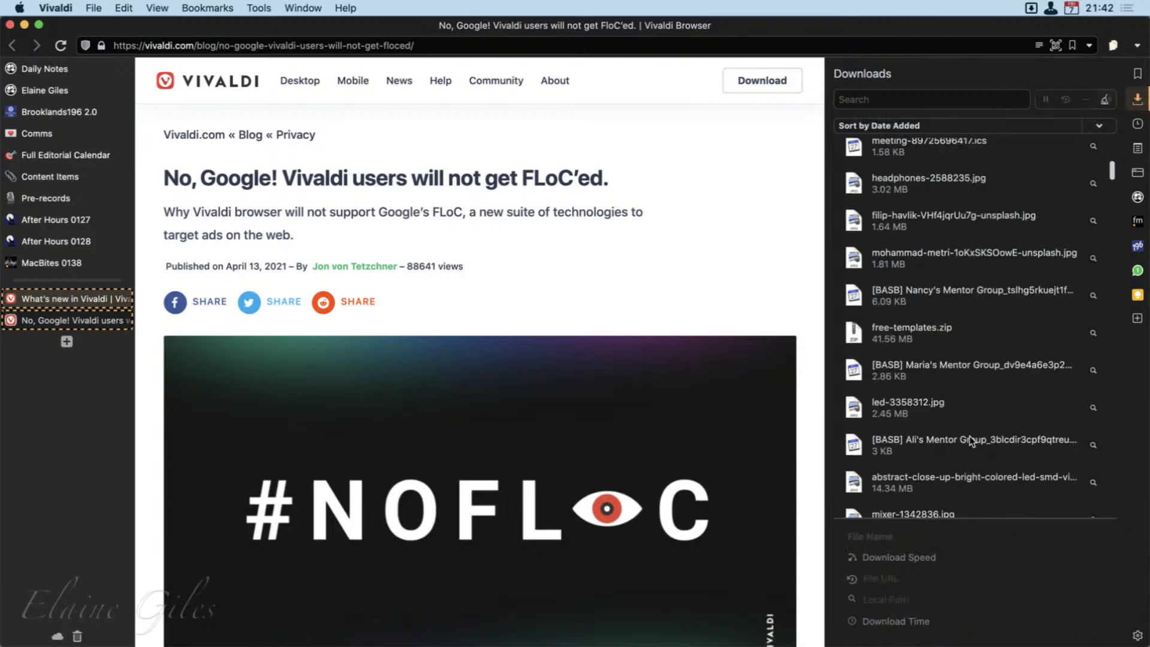
{"action": "scroll", "coordinate": [969, 436], "scroll_direction": "down", "scroll_amount": 5}
{"action": "scroll", "coordinate": [965, 439], "scroll_direction": "up", "scroll_amount": 10}
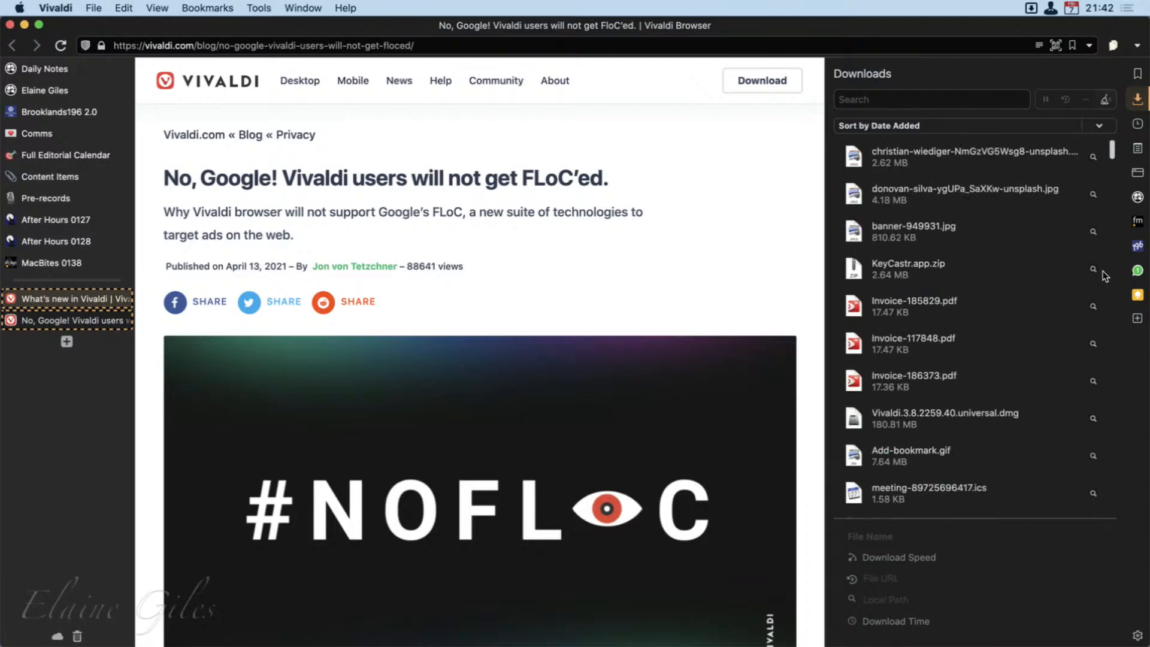
Step: Look through today's entries in the History panel, collapse and re-expand the day's group, and view the time range options while keeping Today
{"action": "left_click", "coordinate": [1137, 124]}
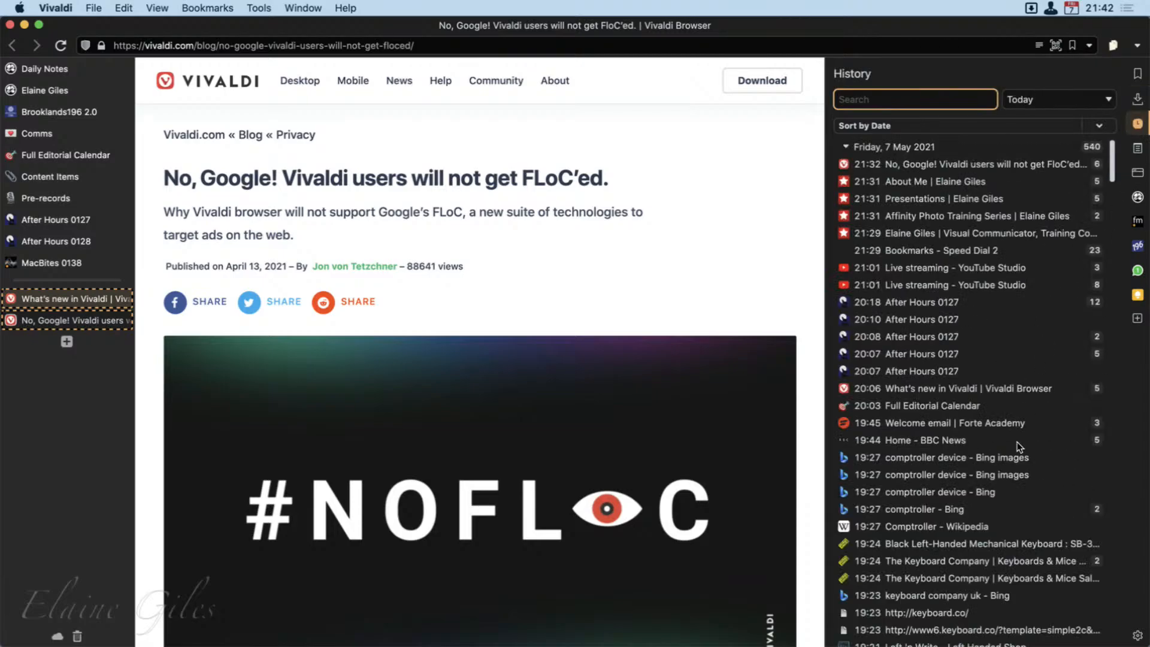
{"action": "scroll", "coordinate": [1016, 443], "scroll_direction": "down", "scroll_amount": 10}
{"action": "scroll", "coordinate": [1017, 443], "scroll_direction": "up", "scroll_amount": 10}
{"action": "left_click", "coordinate": [846, 147]}
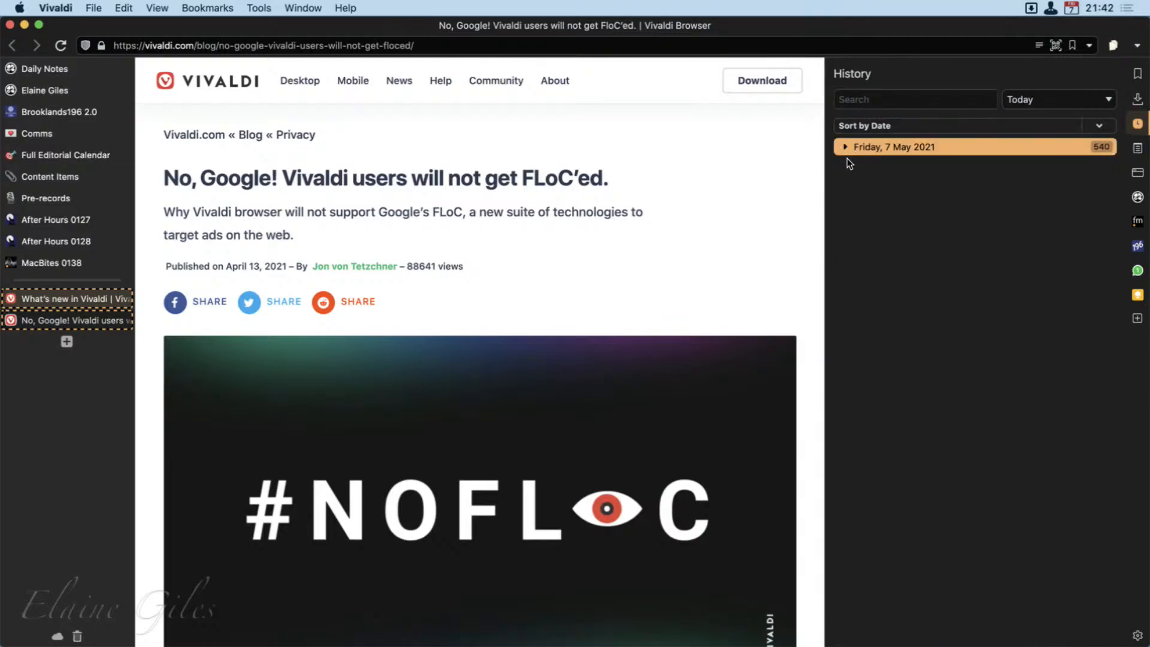
{"action": "left_click", "coordinate": [844, 146]}
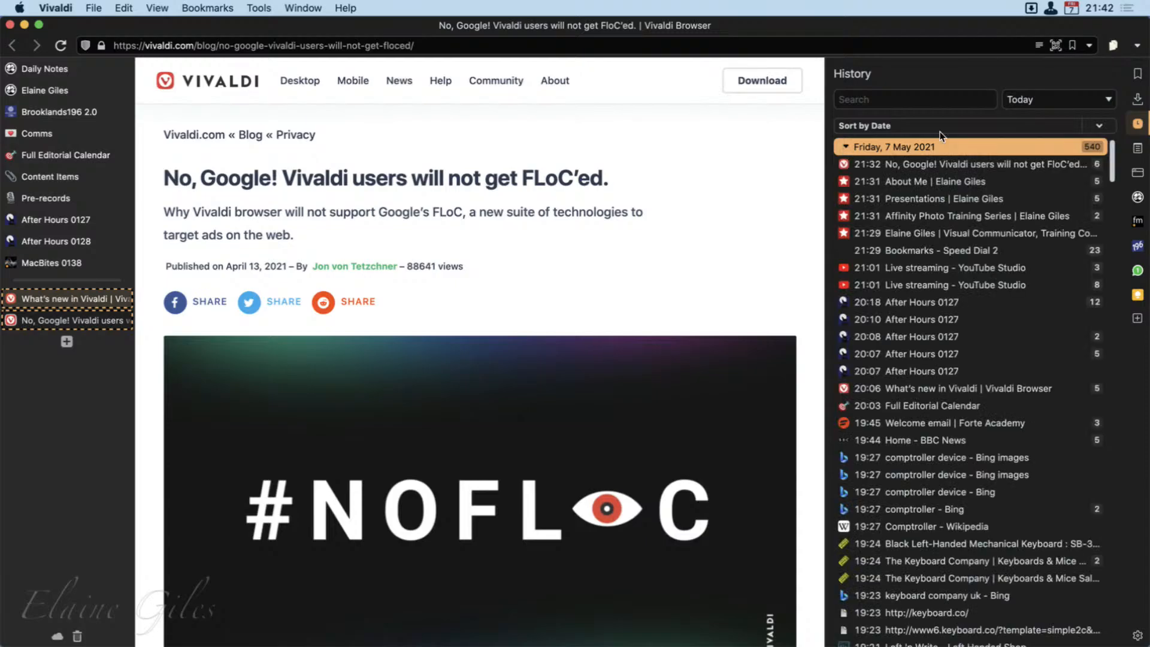
{"action": "left_click", "coordinate": [1063, 101]}
{"action": "left_click", "coordinate": [1058, 111]}
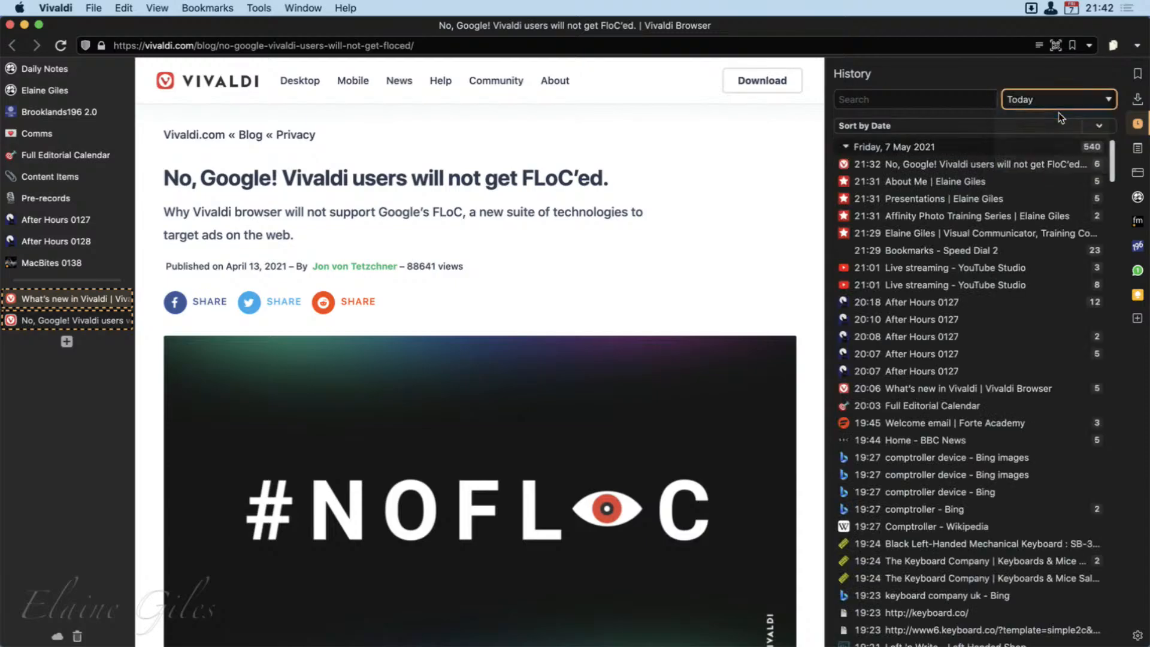
Step: Review history for Yesterday by toggling its day group, and for Last 7 Days with the Friday 7 May and Thursday 6 May groups collapsed
{"action": "left_click", "coordinate": [850, 146]}
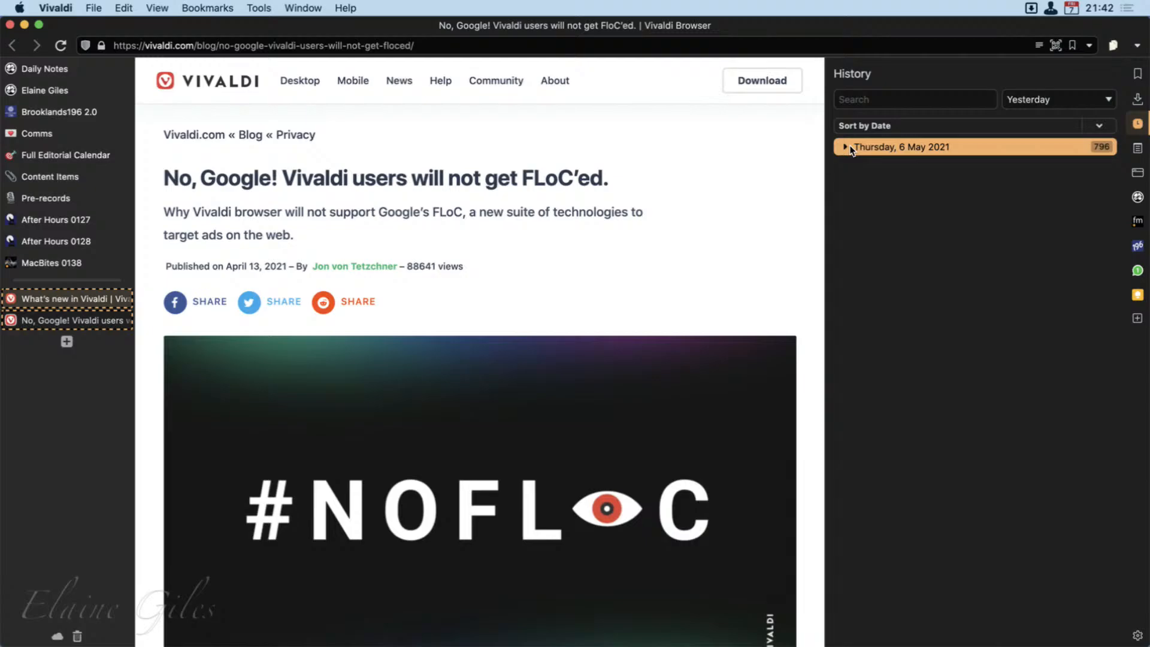
{"action": "left_click", "coordinate": [850, 146]}
{"action": "left_click", "coordinate": [1073, 100]}
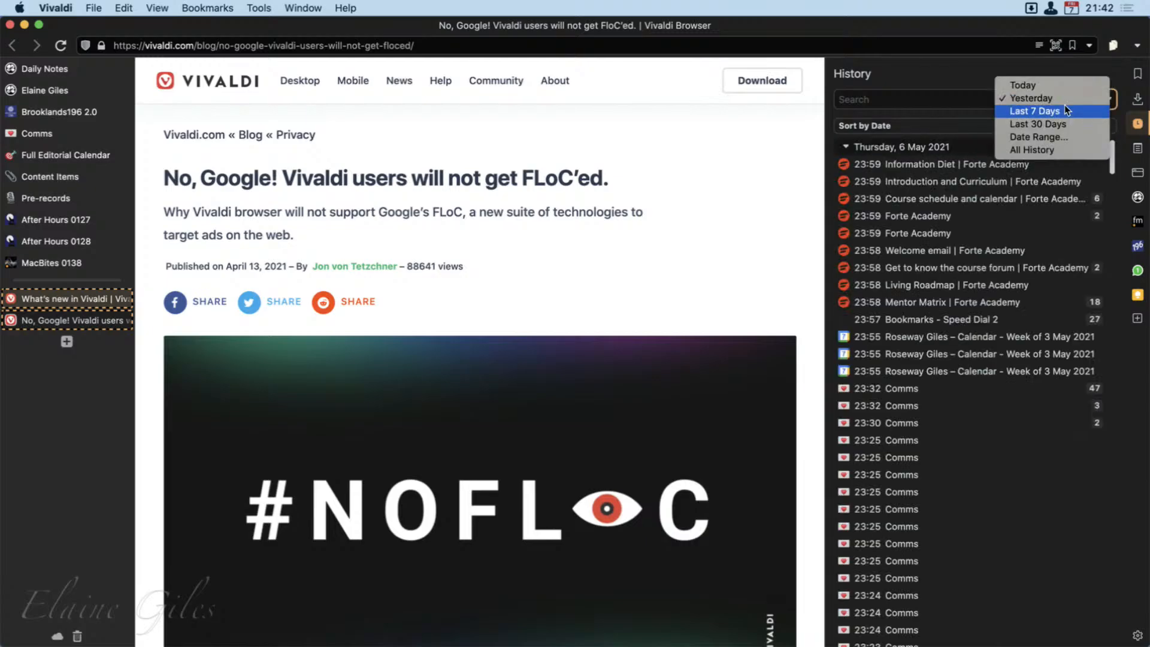
{"action": "left_click", "coordinate": [1022, 116]}
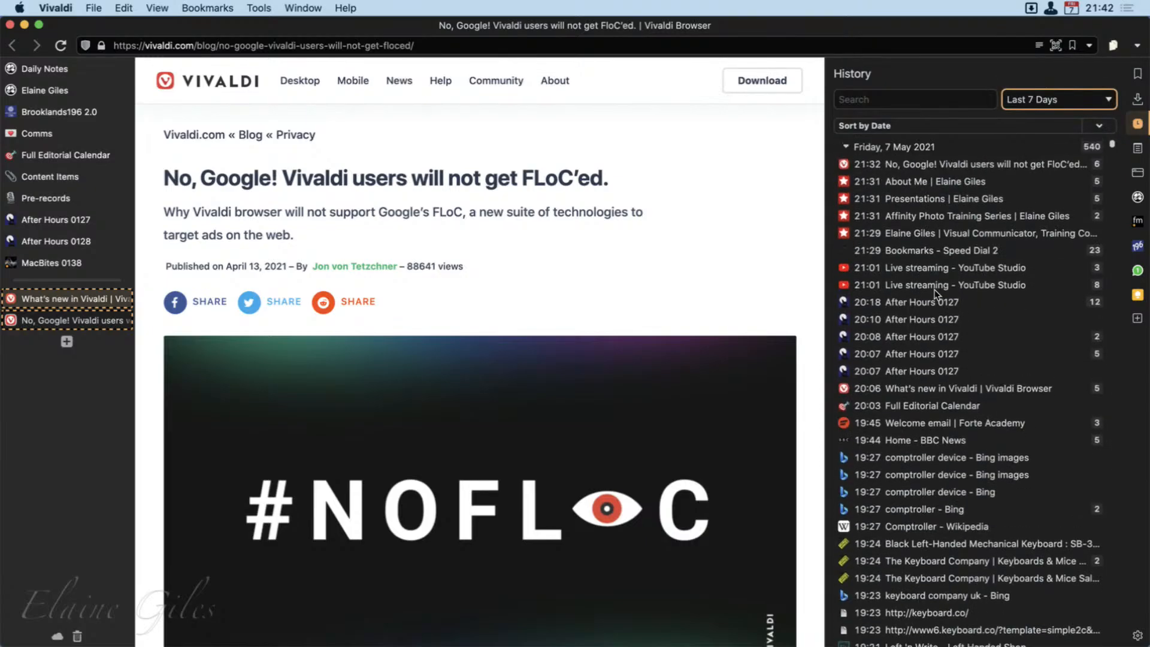
{"action": "left_click", "coordinate": [846, 147]}
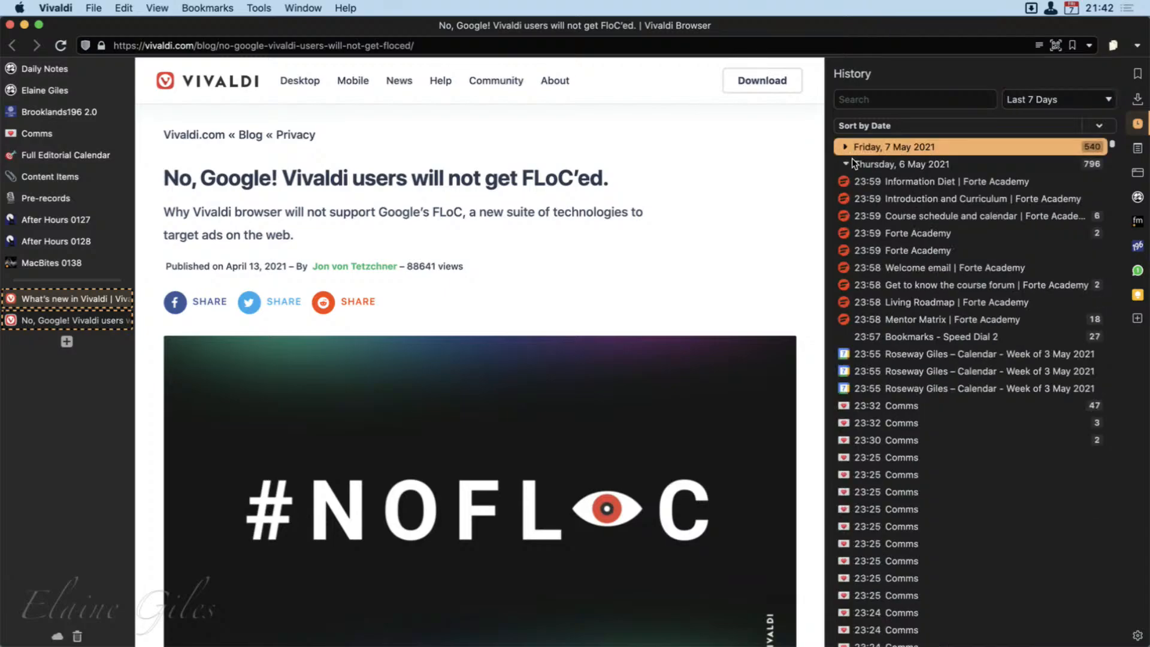
{"action": "left_click", "coordinate": [846, 161]}
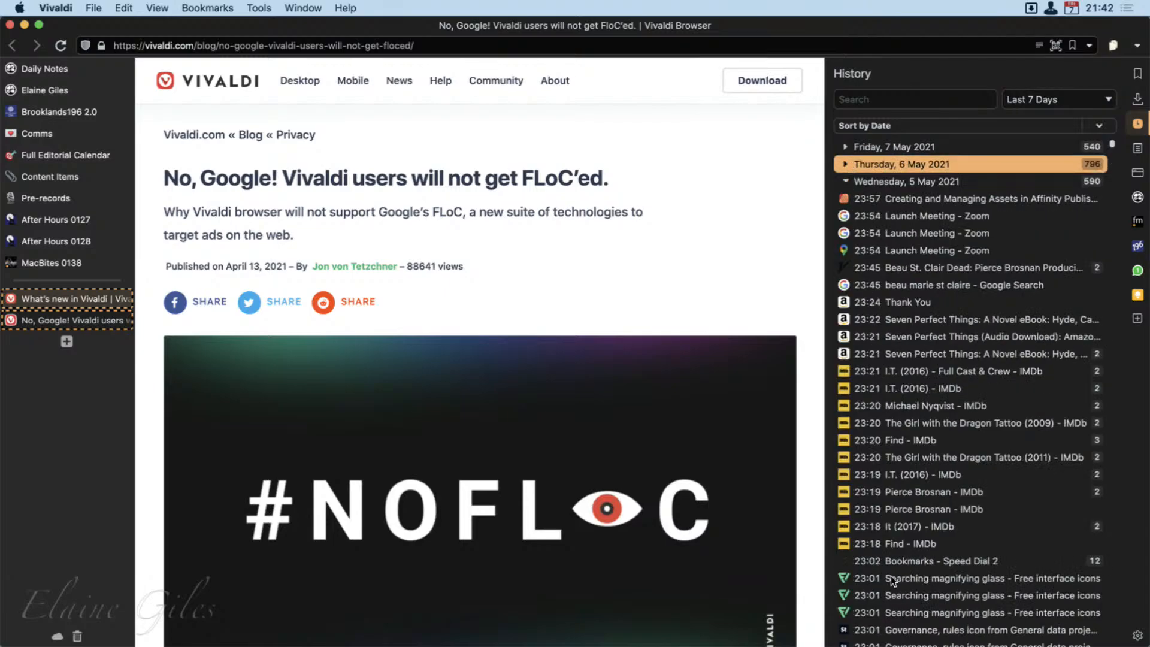
Step: Look through the history for Last 30 Days, and switch the time filter to Date Range
{"action": "left_click", "coordinate": [1056, 99]}
{"action": "left_click", "coordinate": [1028, 114]}
{"action": "scroll", "coordinate": [955, 585], "scroll_direction": "down", "scroll_amount": 10}
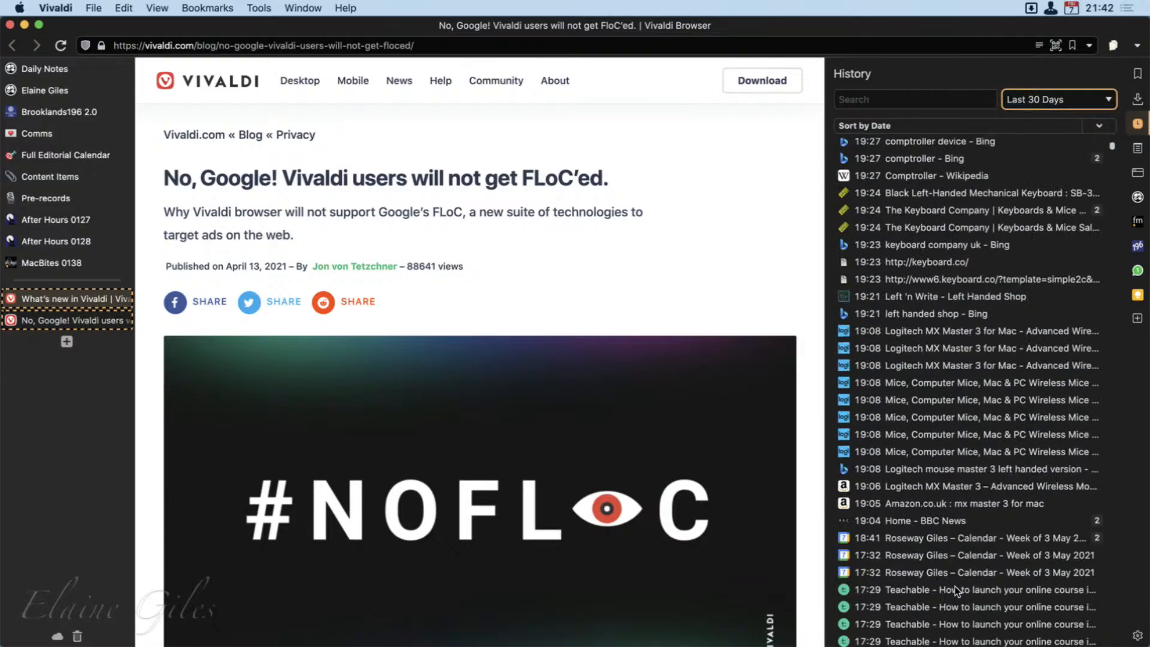
{"action": "scroll", "coordinate": [955, 586], "scroll_direction": "up", "scroll_amount": 10}
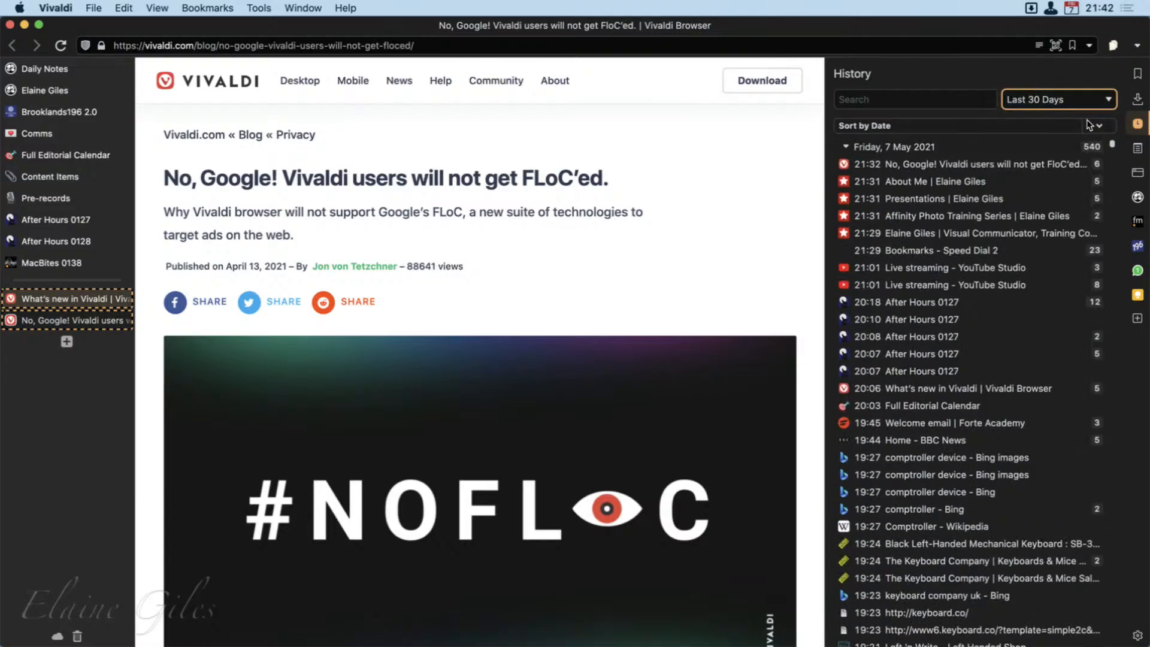
{"action": "left_click", "coordinate": [1054, 97]}
{"action": "left_click", "coordinate": [1056, 112]}
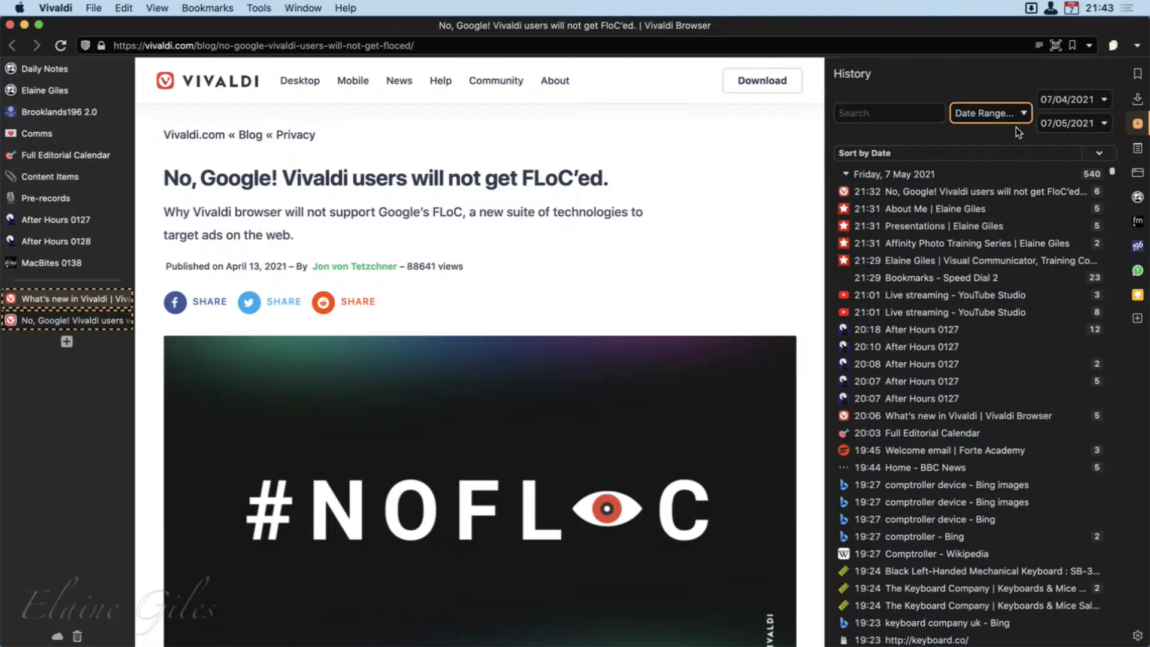
Step: View the Notes panel and the Window panel, toggling the window's tab tree and collapsing its Pinned Tabs group
{"action": "left_click", "coordinate": [1136, 150]}
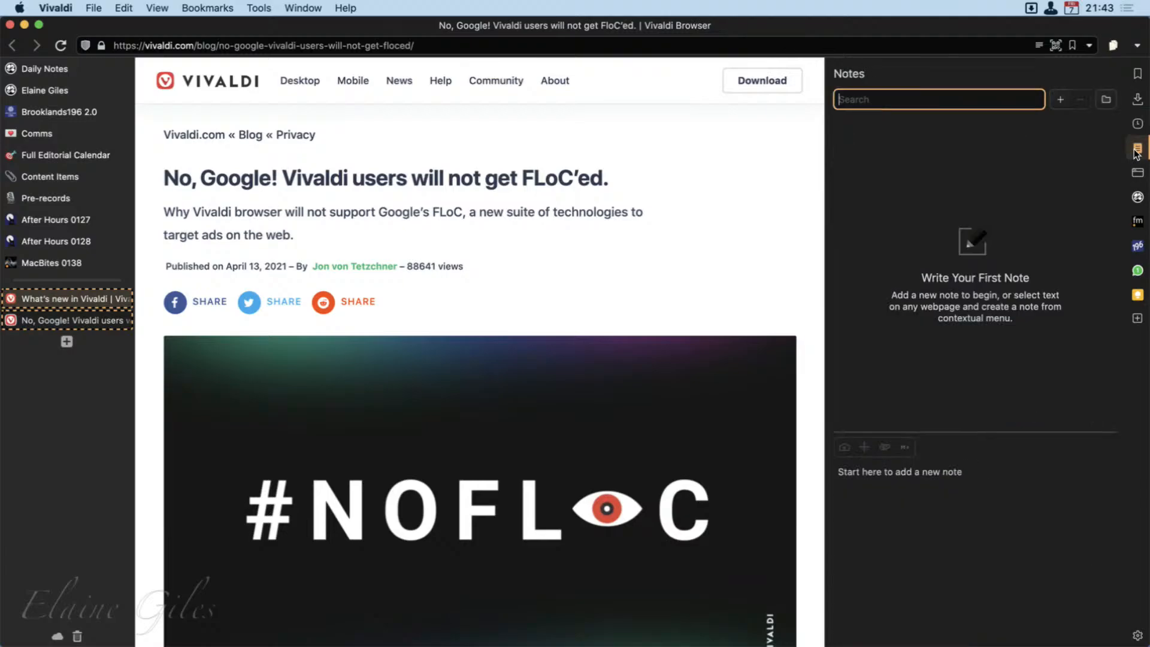
{"action": "left_click", "coordinate": [1137, 173]}
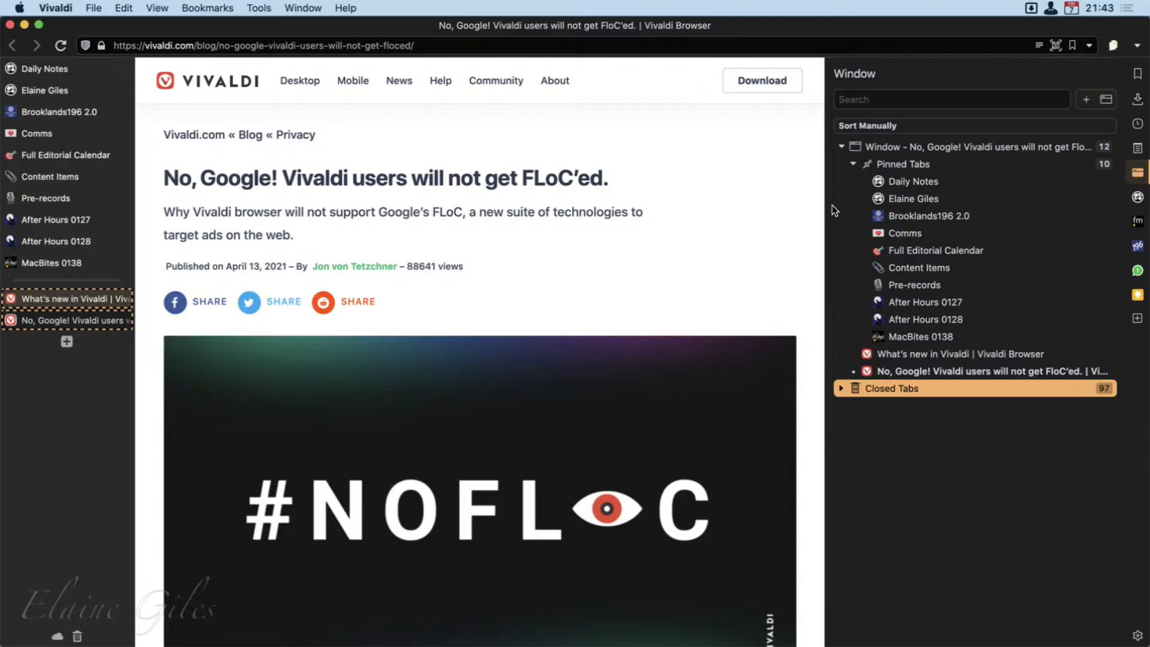
{"action": "left_click", "coordinate": [842, 146]}
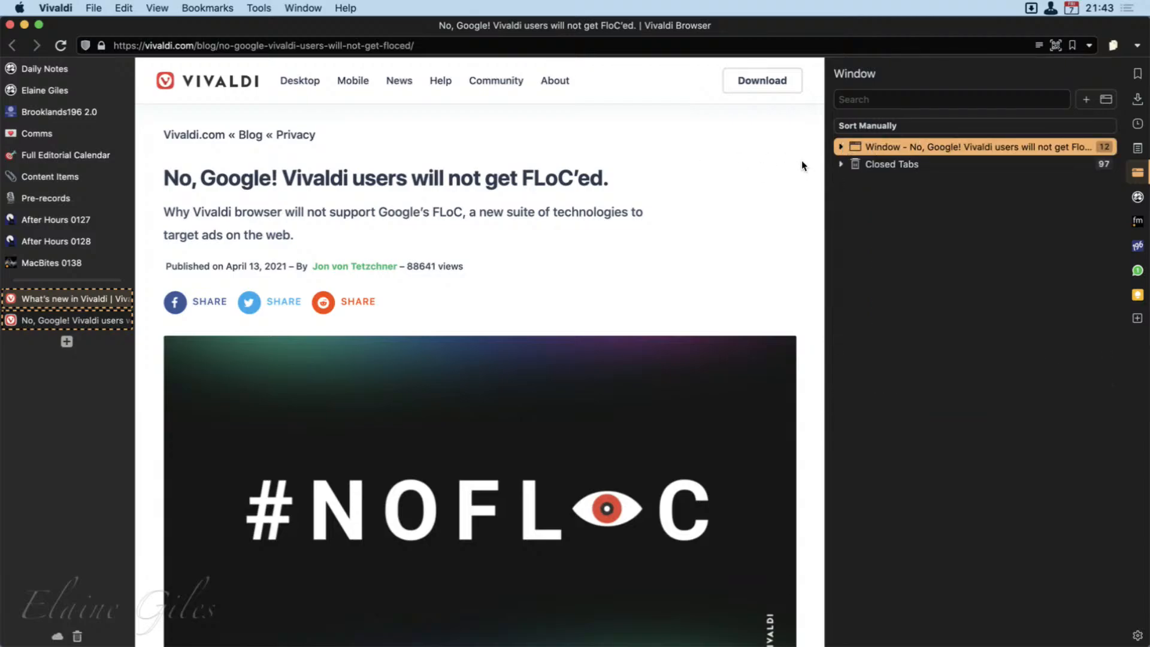
{"action": "left_click", "coordinate": [841, 147]}
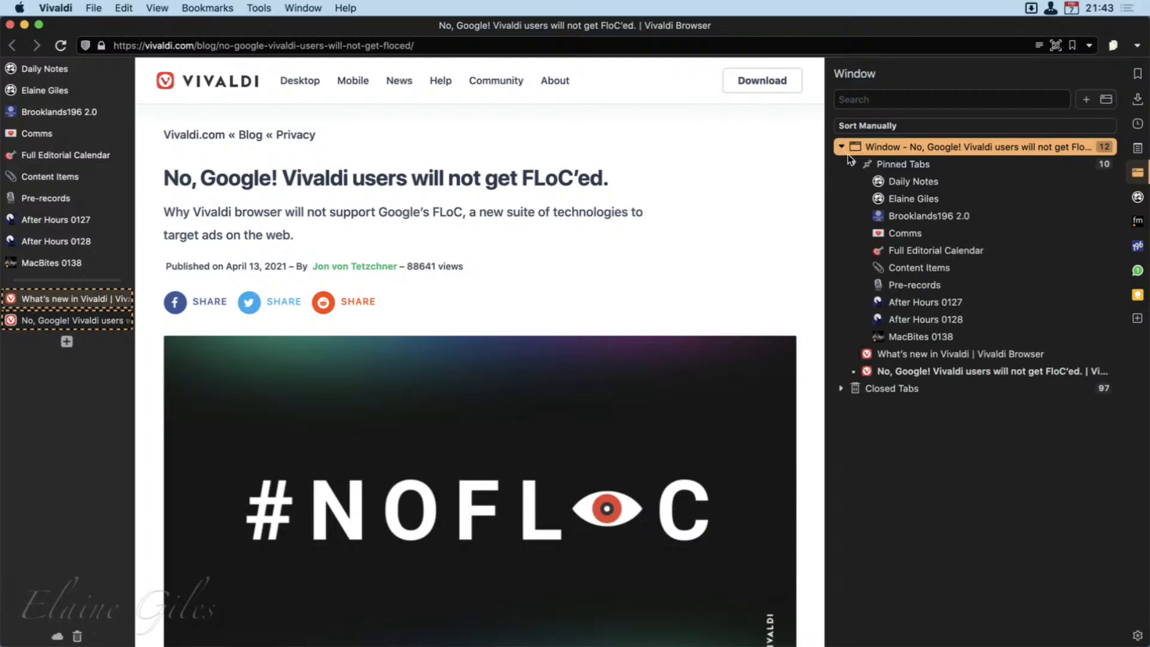
{"action": "left_click", "coordinate": [852, 164]}
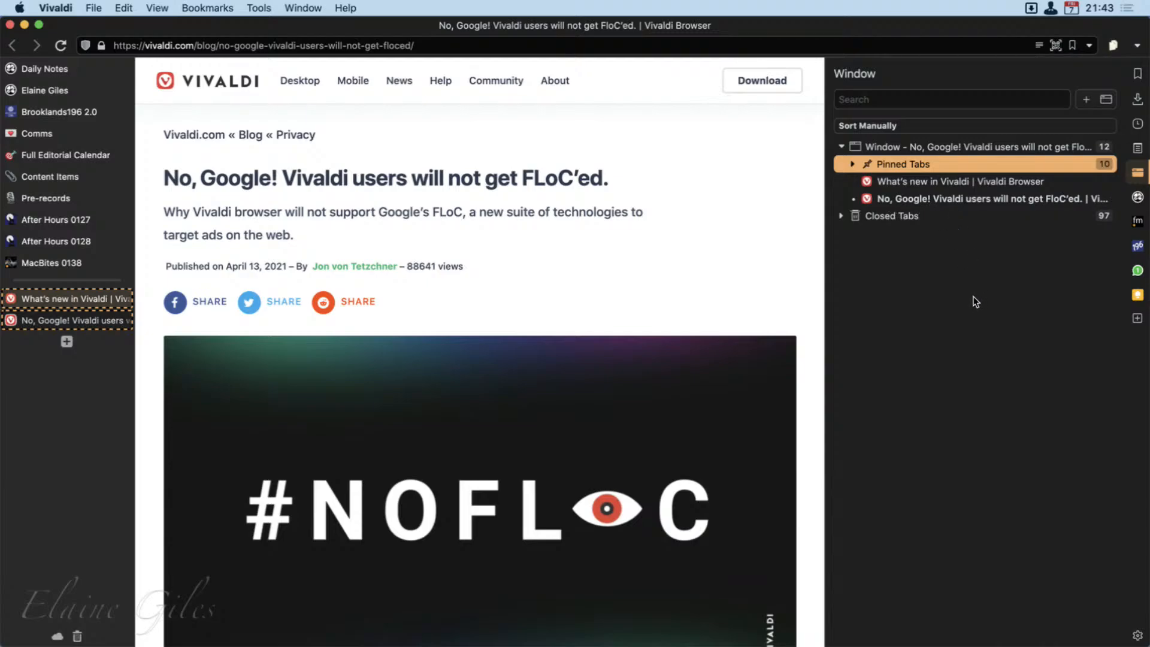
Step: Toggle the tab bar off and on, and finish with both the side panel and the tab bar hidden
{"action": "key", "text": "alt+super+t"}
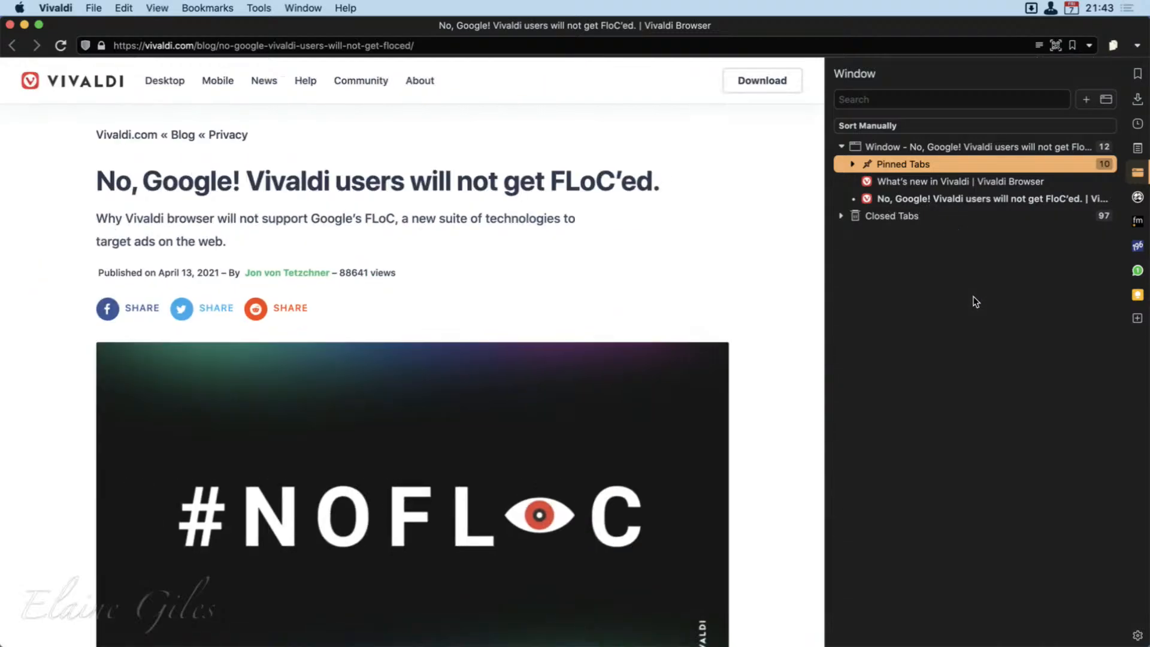
{"action": "key", "text": "alt+super+t"}
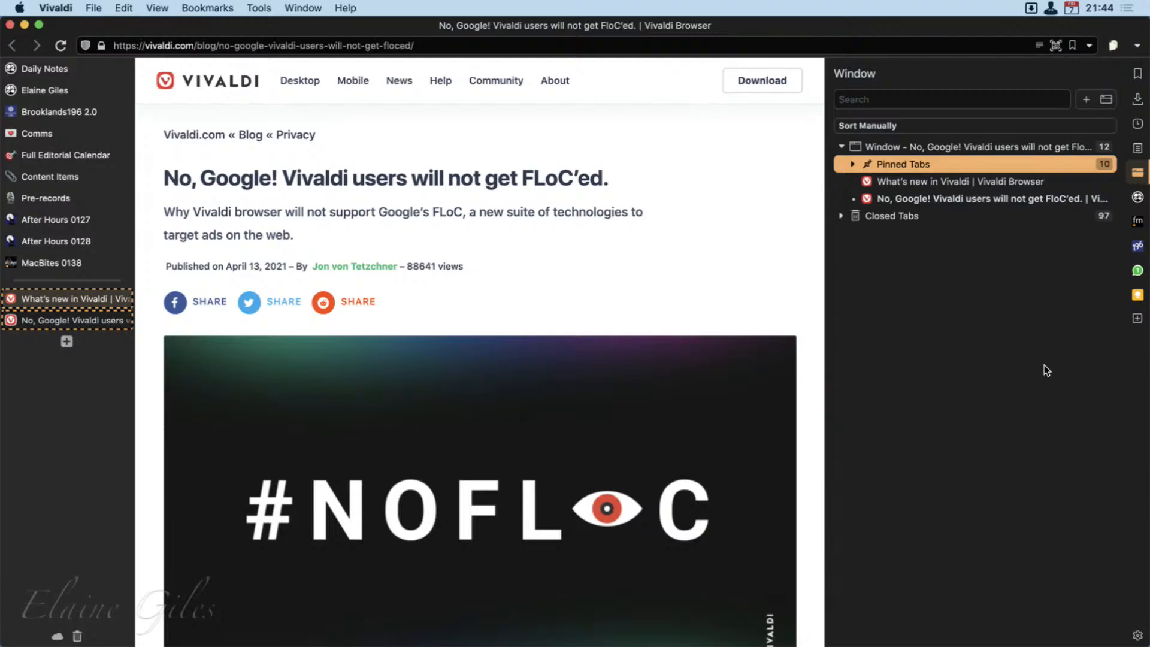
{"action": "key", "text": "F4"}
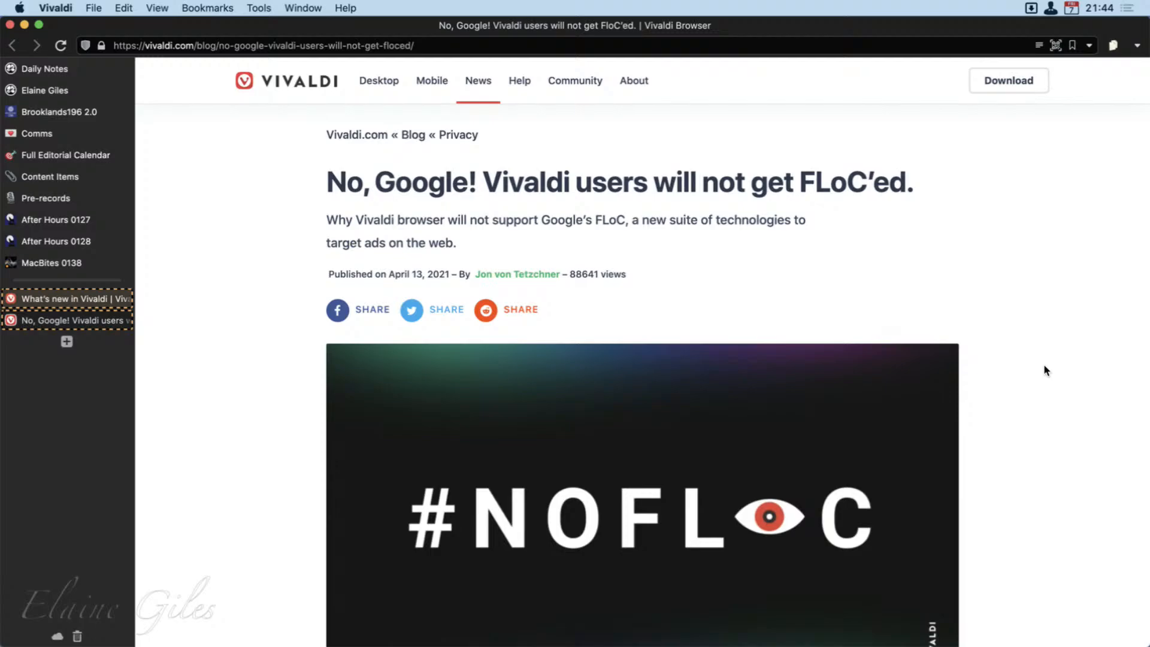
{"action": "key", "text": "F4"}
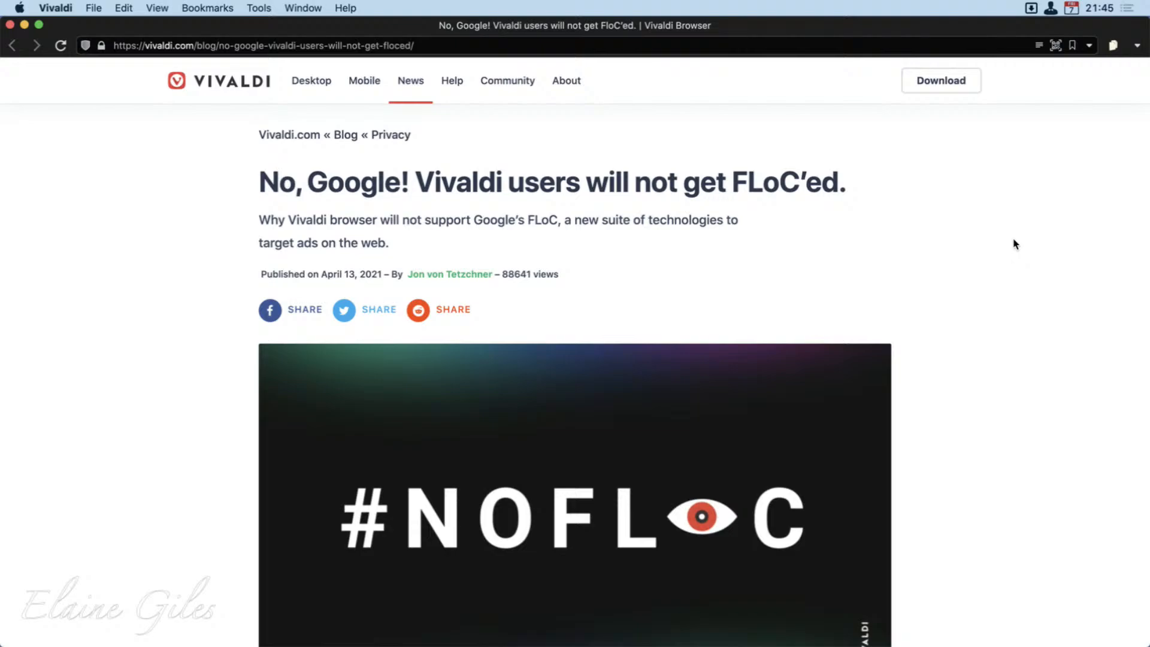
Step: Bookmark the "No, Google!" blog post and the "What's new in Vivaldi" page, and check both in the bookmarks list
{"action": "key", "text": "super+d"}
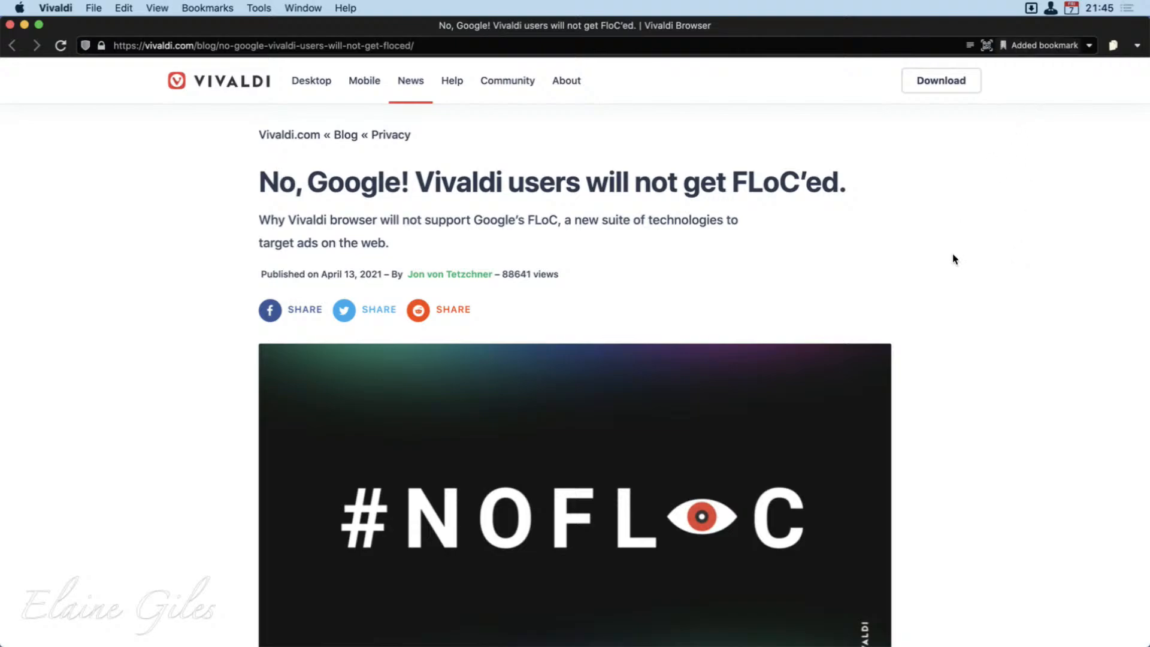
{"action": "left_click_drag", "start_coordinate": [960, 258], "coordinate": [1066, 63]}
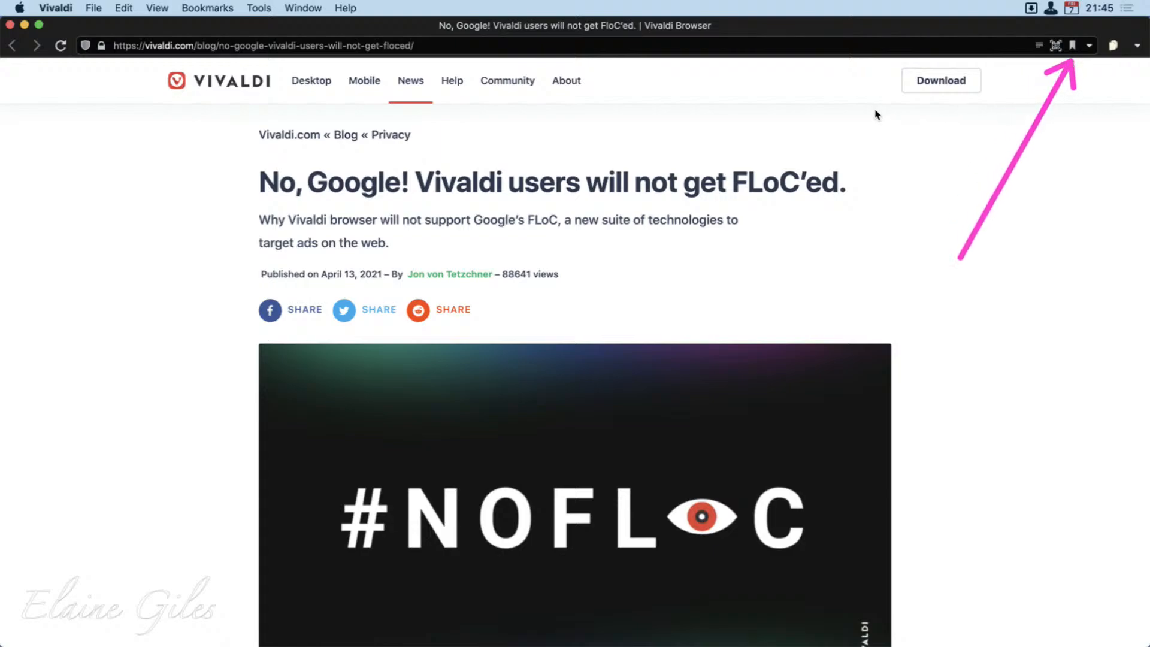
{"action": "key", "text": "ctrl+Tab"}
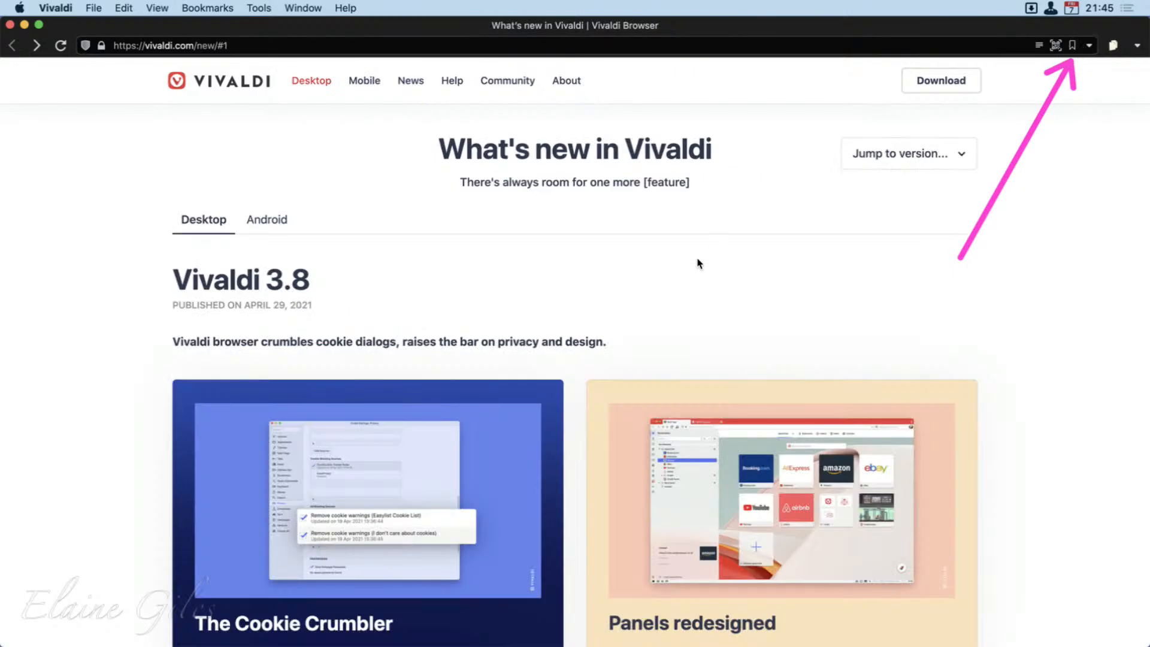
{"action": "key", "text": "super+d"}
{"action": "left_click", "coordinate": [204, 6]}
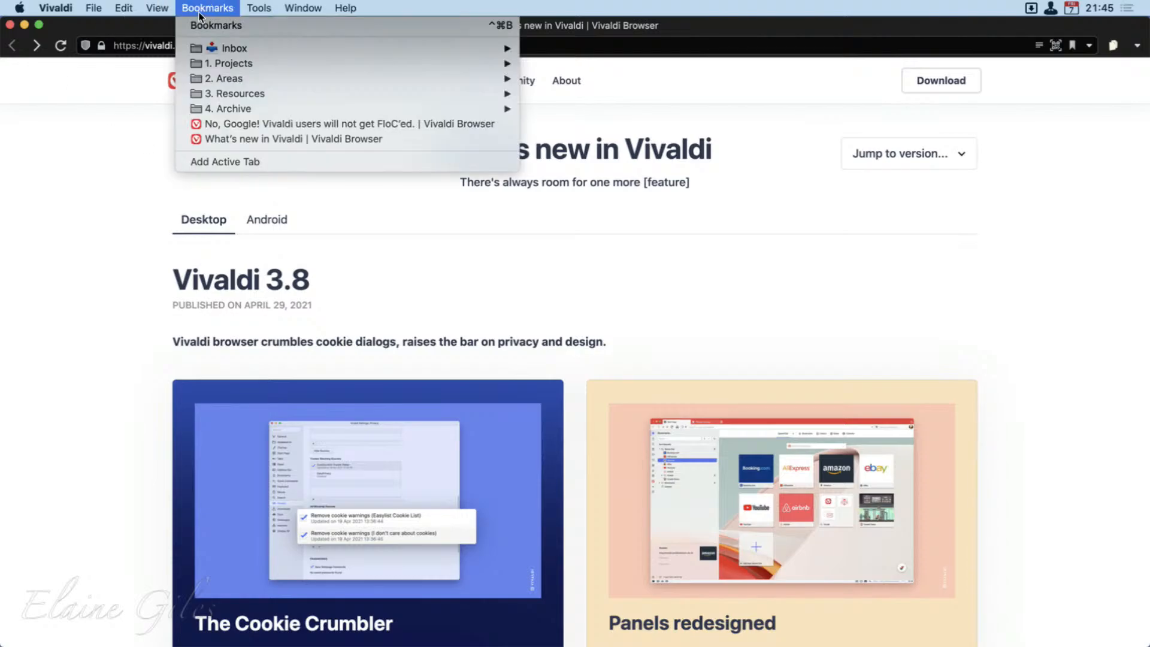
{"action": "mouse_move", "coordinate": [194, 85]}
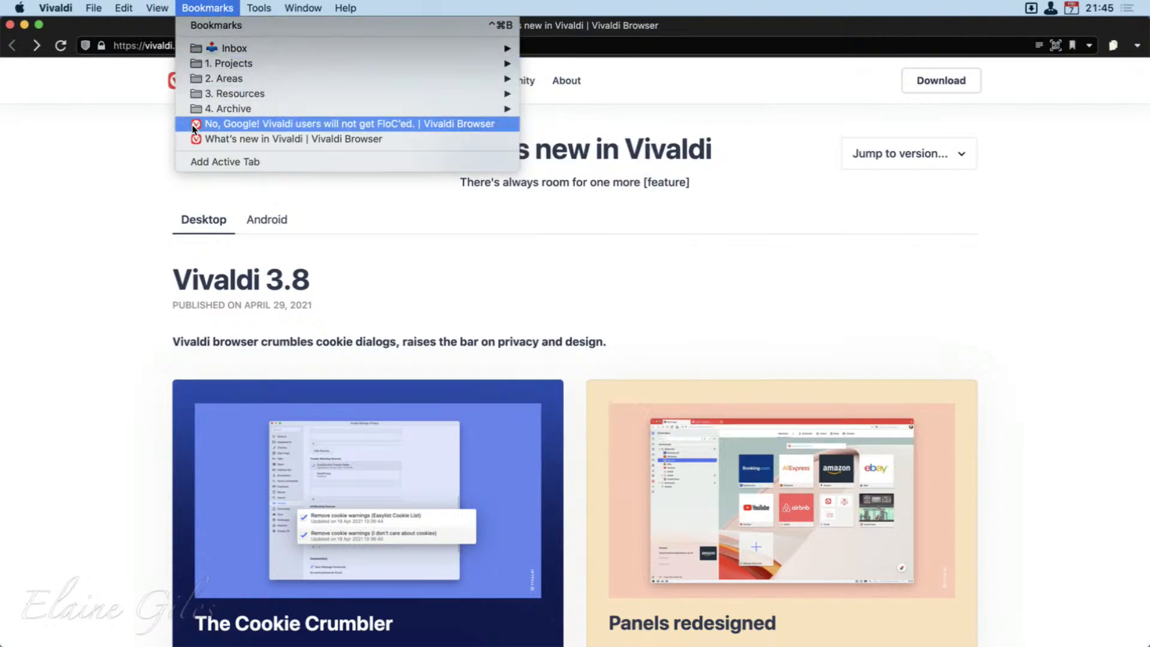
{"action": "left_click", "coordinate": [359, 142]}
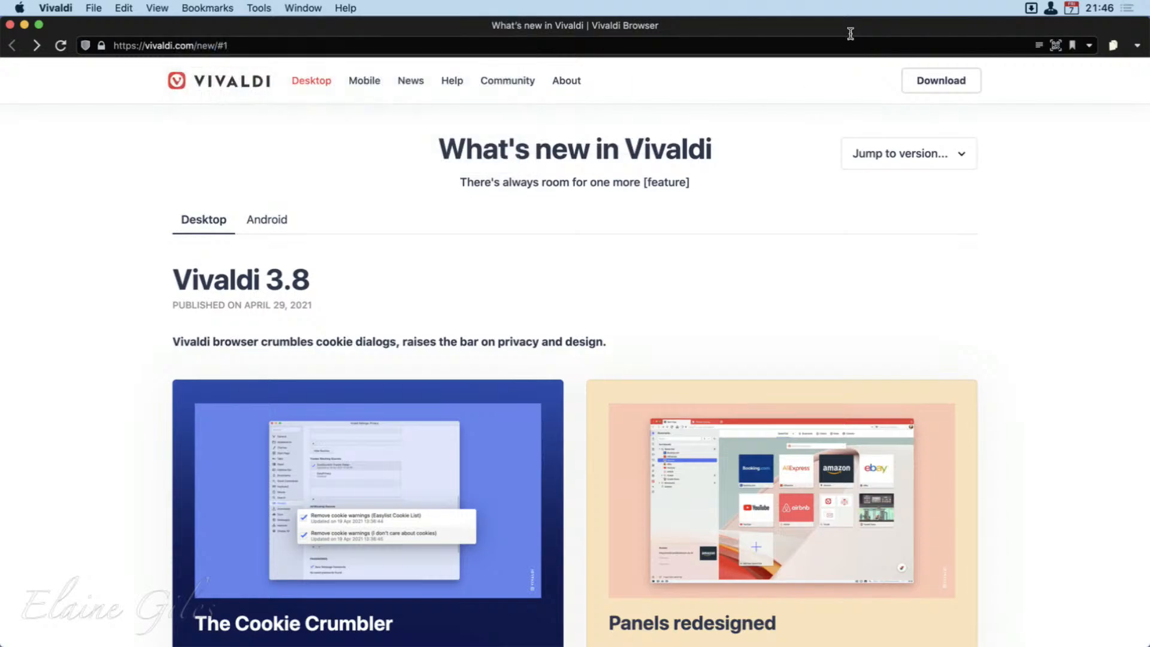
Step: Delete the "No, Google!" and "What's new in Vivaldi" bookmarks from the Bookmarks panel, and collapse the panel
{"action": "key", "text": "super+shift+b"}
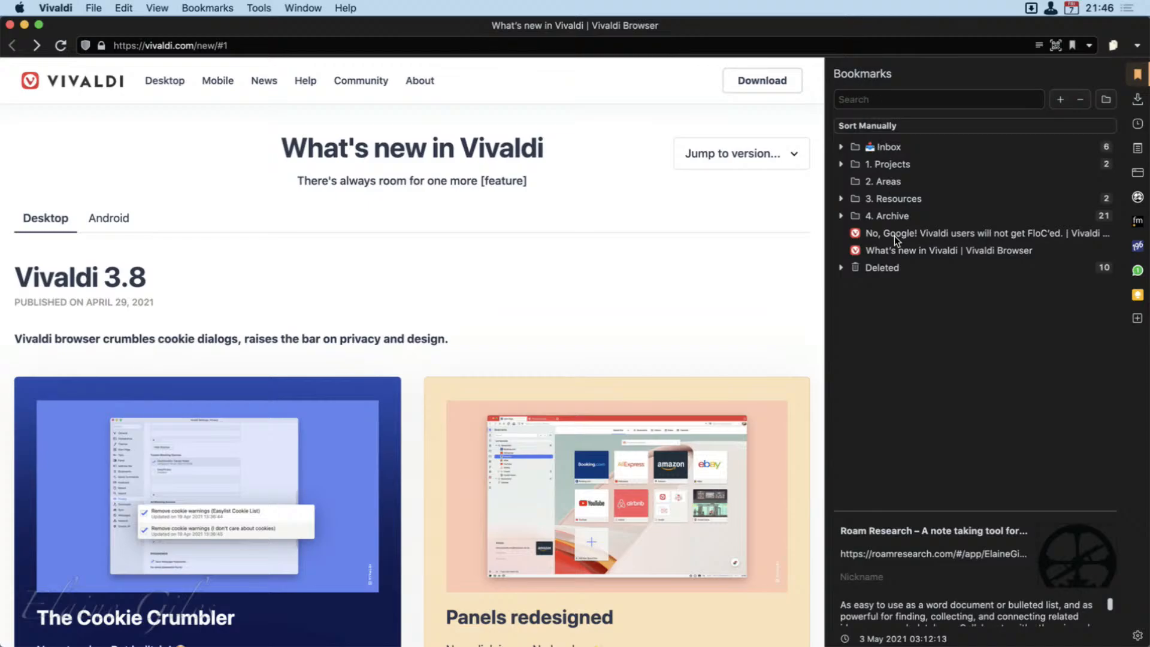
{"action": "mouse_move", "coordinate": [894, 239]}
{"action": "left_mouse_down"}
{"action": "mouse_move", "coordinate": [891, 149]}
{"action": "mouse_move", "coordinate": [894, 242]}
{"action": "left_mouse_up"}
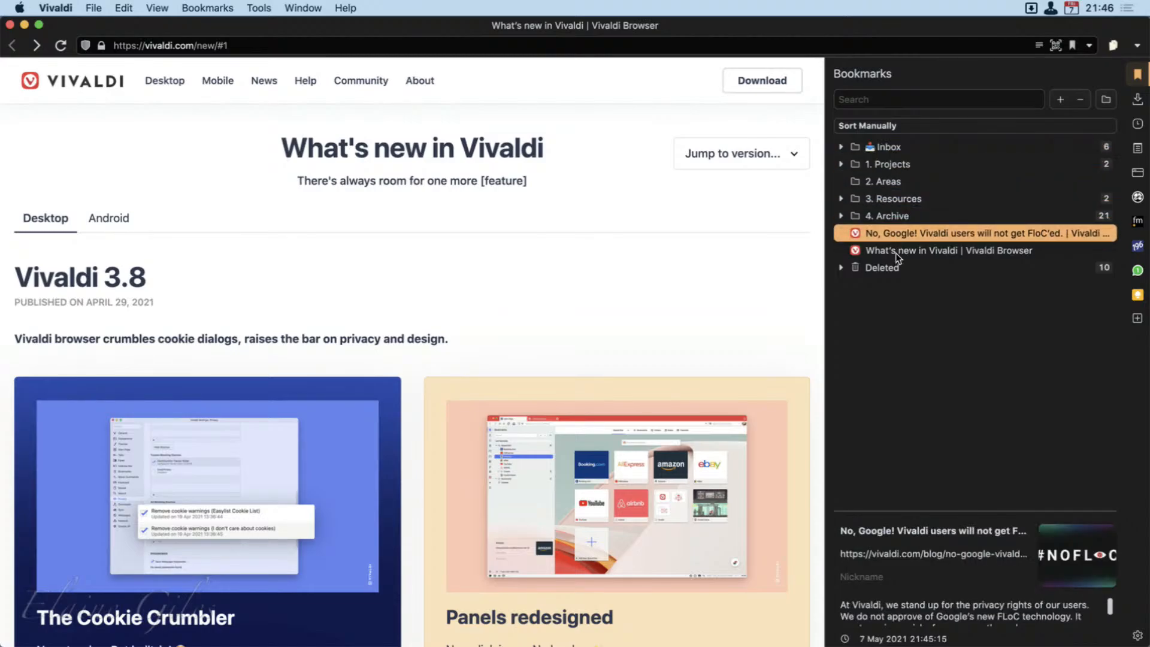
{"action": "left_click", "coordinate": [896, 252], "text": "shift"}
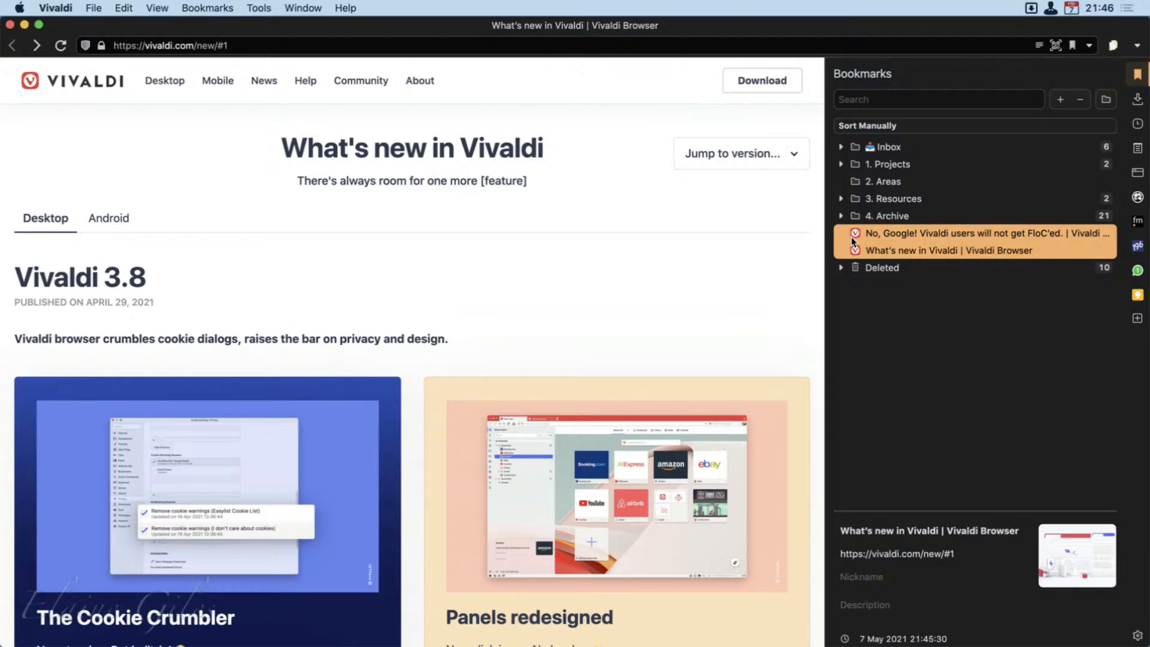
{"action": "key", "text": "Delete"}
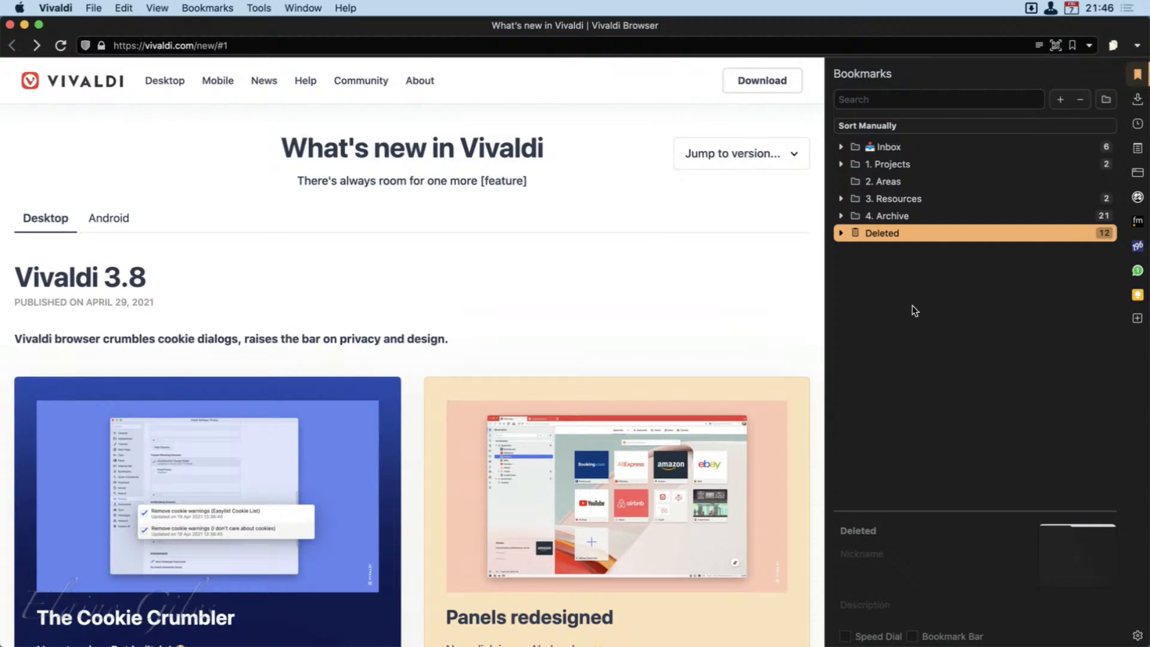
{"action": "key", "text": "F4"}
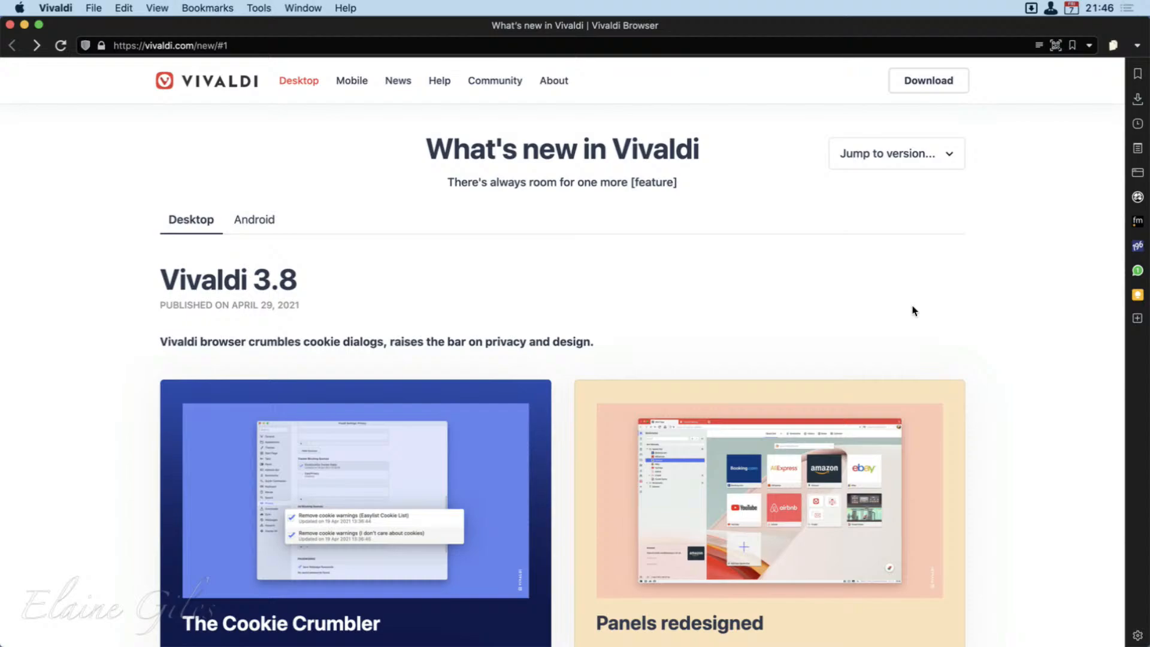
Step: Add a bookmark for the current page and shorten its name to "What's new in Vivaldi"
{"action": "left_click", "coordinate": [1073, 47]}
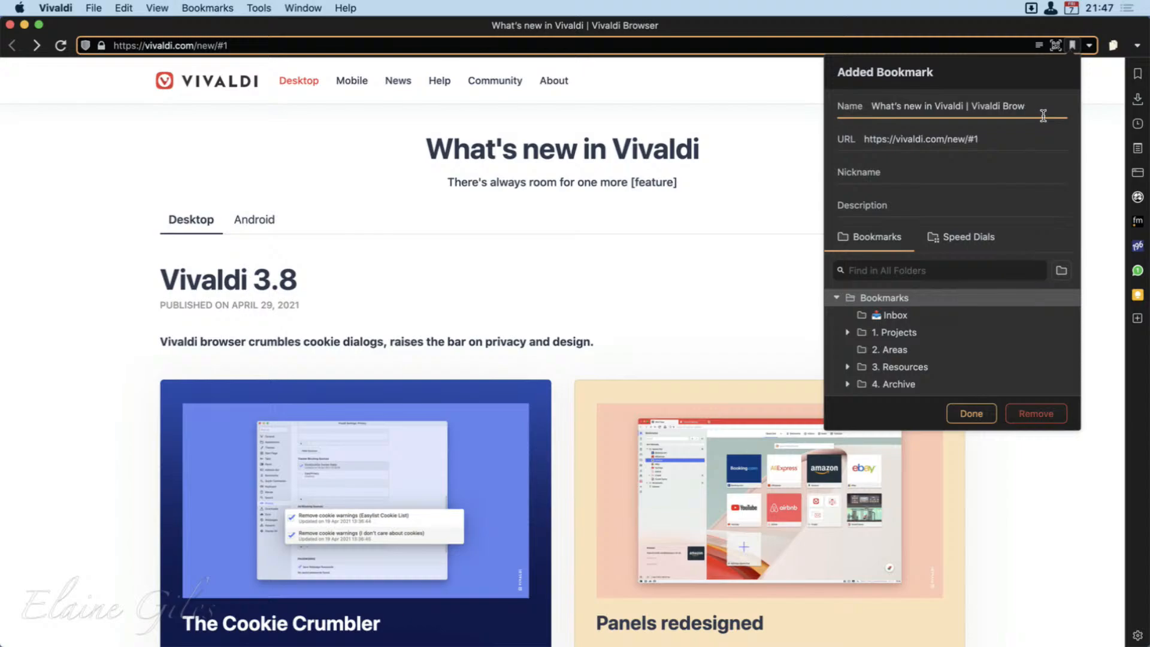
{"action": "key", "text": "BackSpace"}
{"action": "key", "text": "BackSpace"}
{"action": "key", "text": "BackSpace"}
{"action": "key", "text": "BackSpace"}
{"action": "key", "text": "BackSpace"}
{"action": "key", "text": "BackSpace"}
{"action": "key", "text": "BackSpace"}
{"action": "key", "text": "BackSpace"}
{"action": "key", "text": "BackSpace"}
{"action": "key", "text": "BackSpace"}
{"action": "key", "text": "BackSpace"}
{"action": "key", "text": "BackSpace"}
{"action": "key", "text": "BackSpace"}
{"action": "key", "text": "BackSpace"}
{"action": "key", "text": "Tab"}
{"action": "key", "text": "Right"}
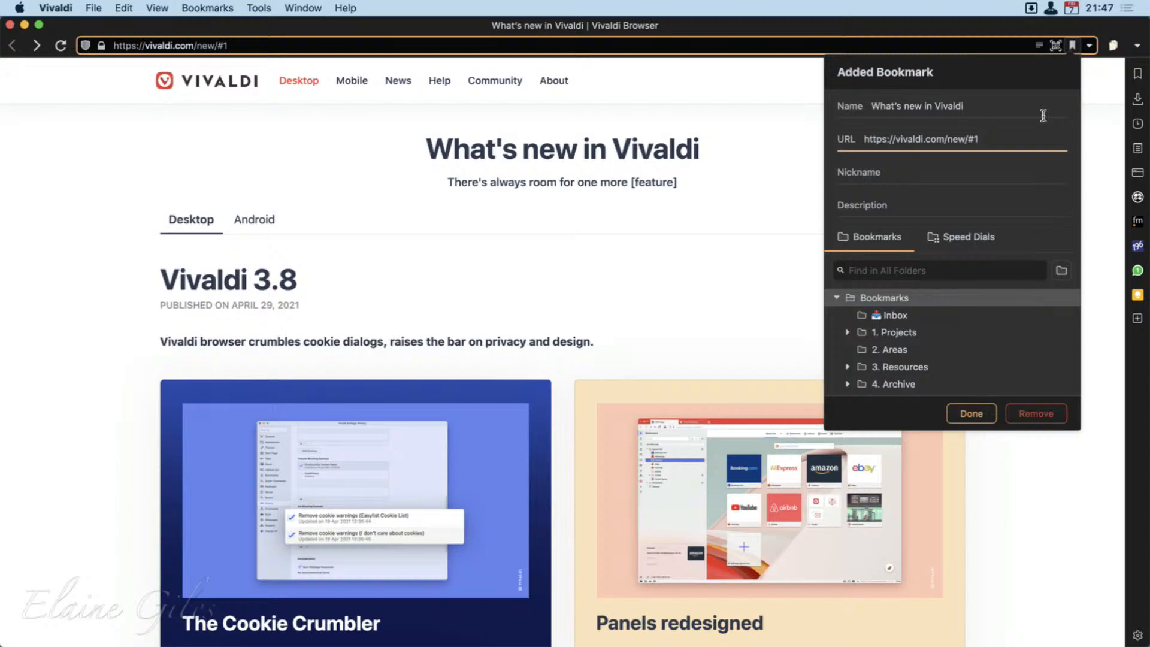
{"action": "key", "text": "BackSpace"}
{"action": "key", "text": "BackSpace"}
{"action": "left_click", "coordinate": [896, 318]}
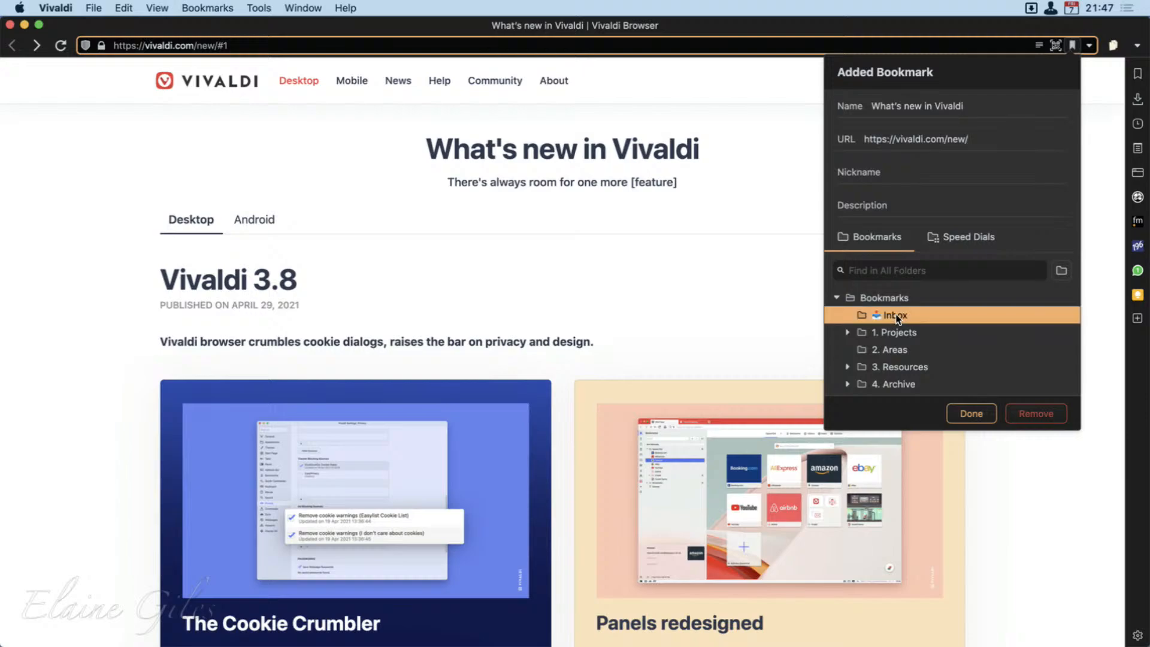
Step: View the Speed Dial folder choices, add "After Hours" to the bookmark's name, and save it in Inbox
{"action": "left_click", "coordinate": [966, 239]}
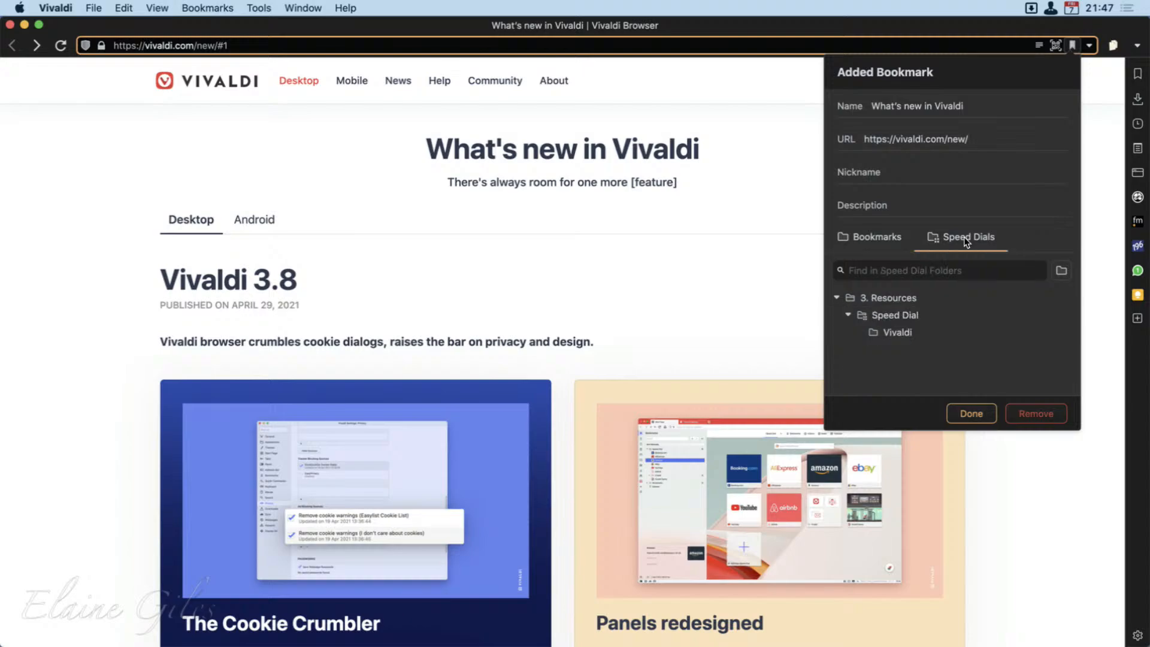
{"action": "left_click", "coordinate": [869, 239]}
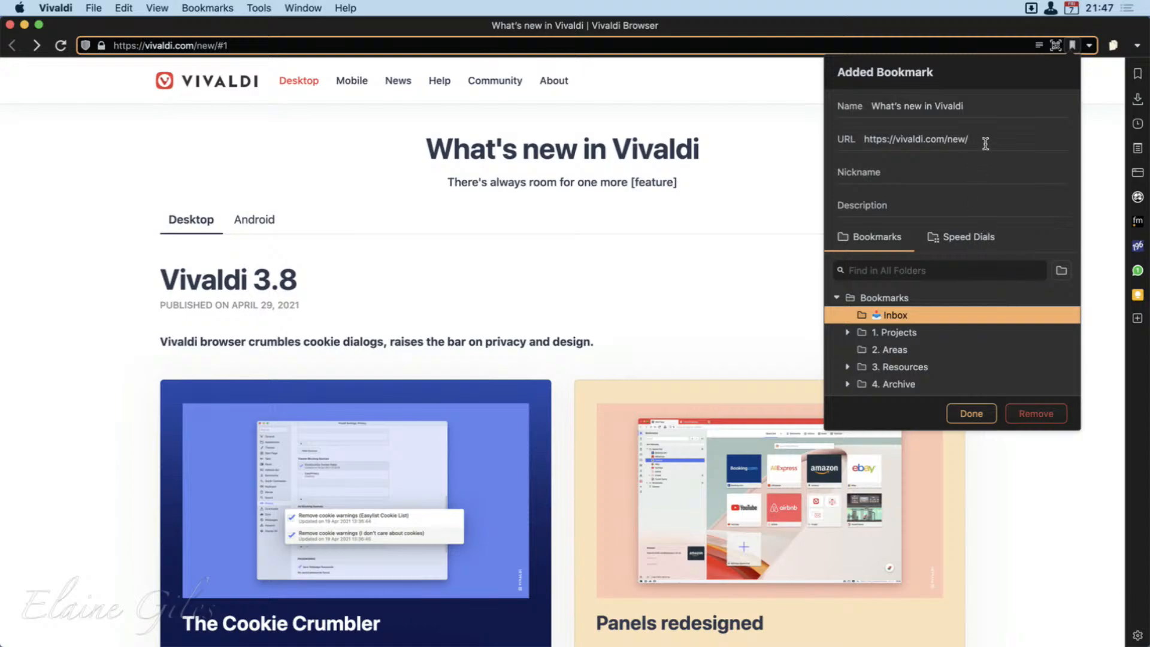
{"action": "left_click", "coordinate": [985, 117]}
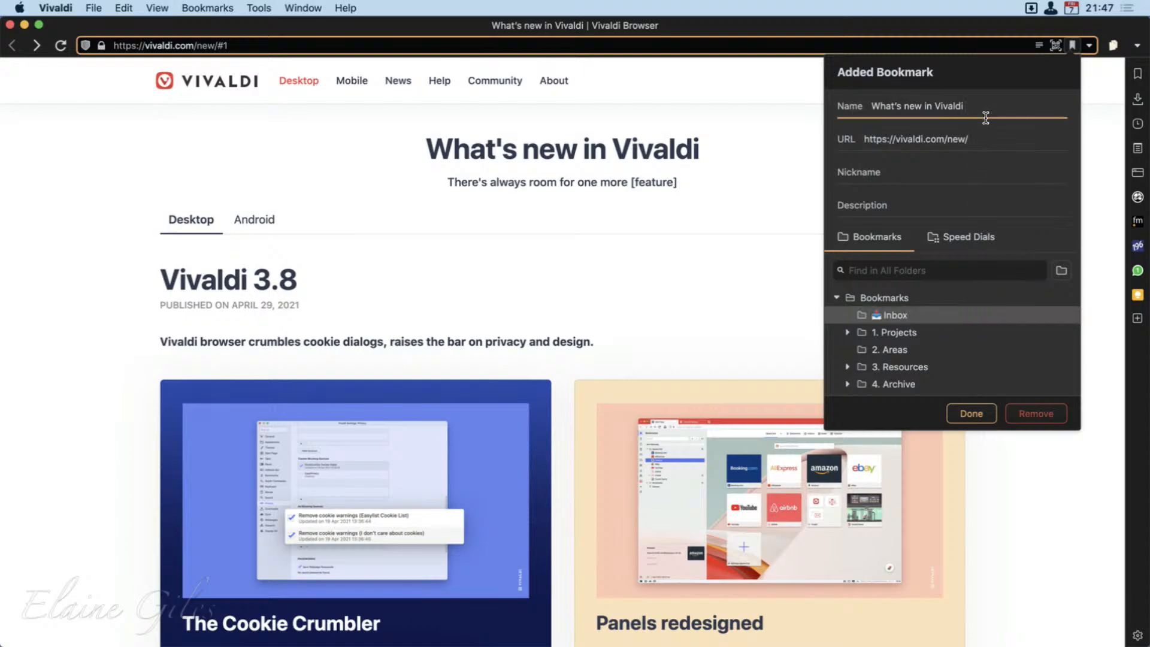
{"action": "type", "text": "After Hours"}
{"action": "left_click", "coordinate": [970, 412]}
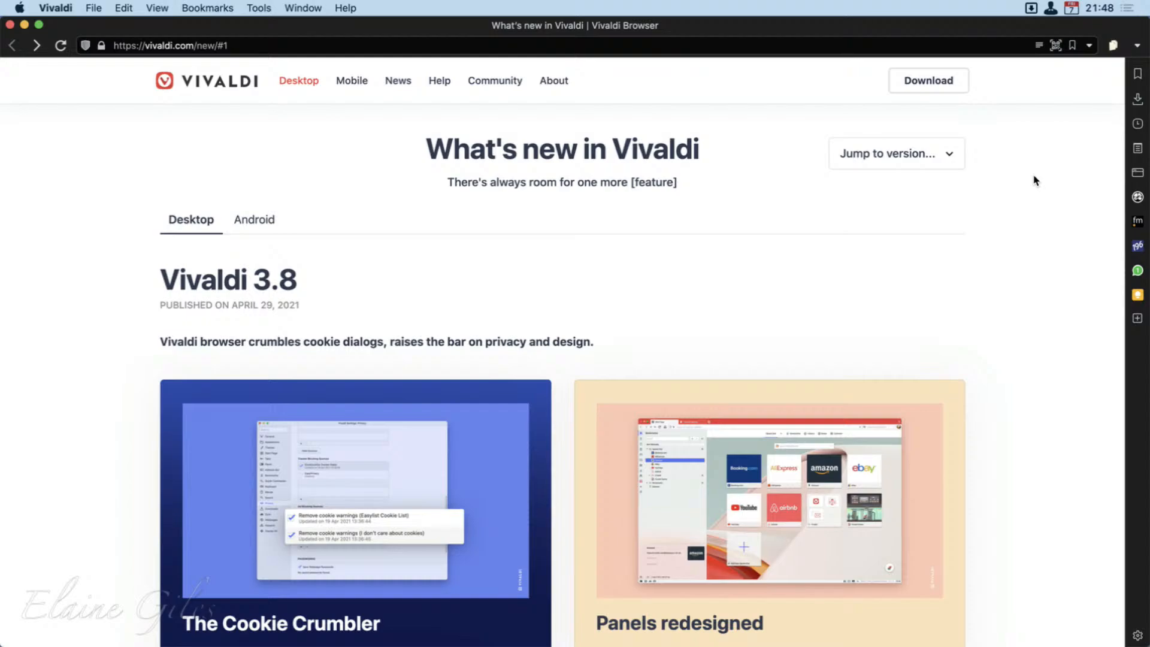
Step: Show the bookmark bar, open and close a private window, and hide the bookmark bar again
{"action": "key", "text": "super+shift+b"}
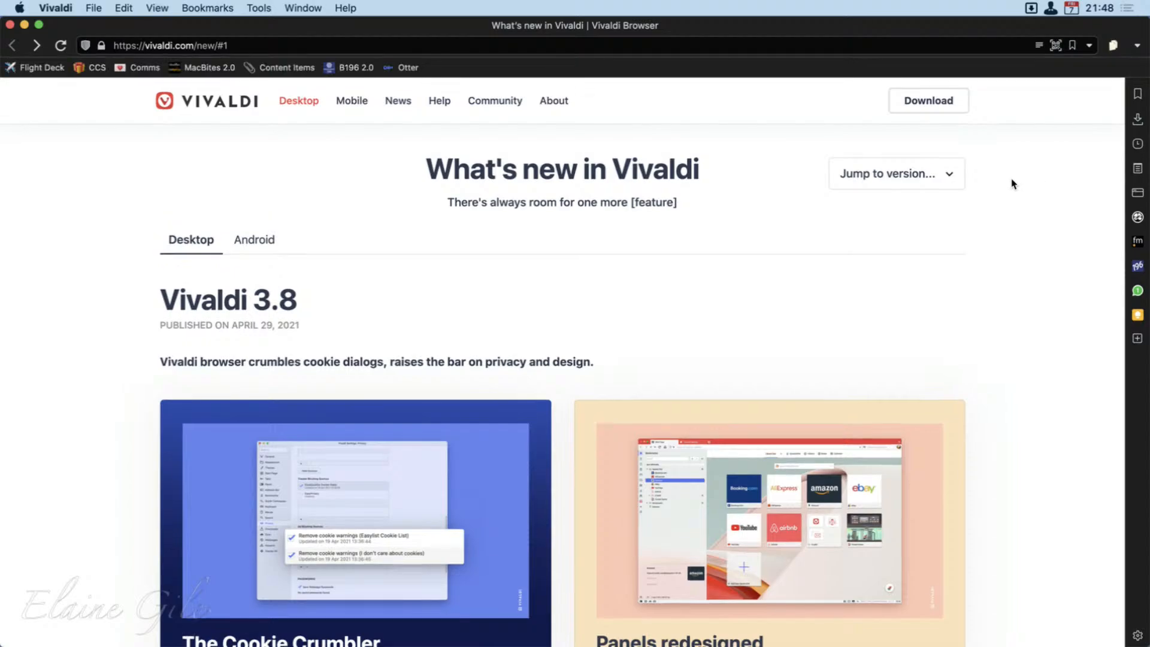
{"action": "key", "text": "super+shift+n"}
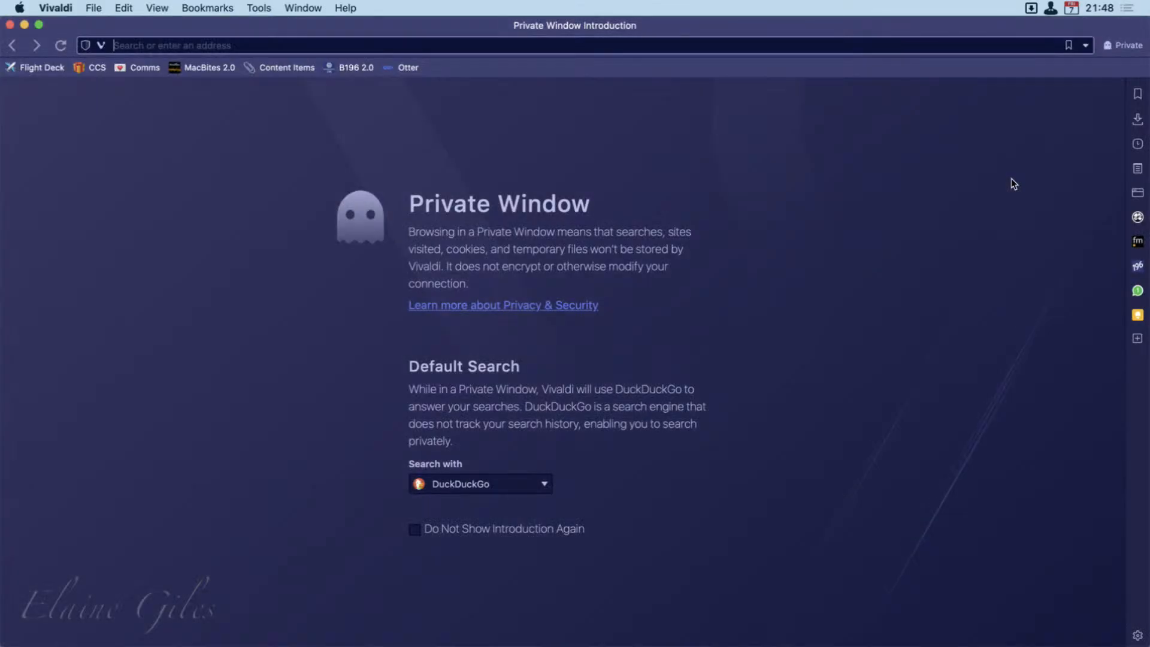
{"action": "key", "text": "super+w"}
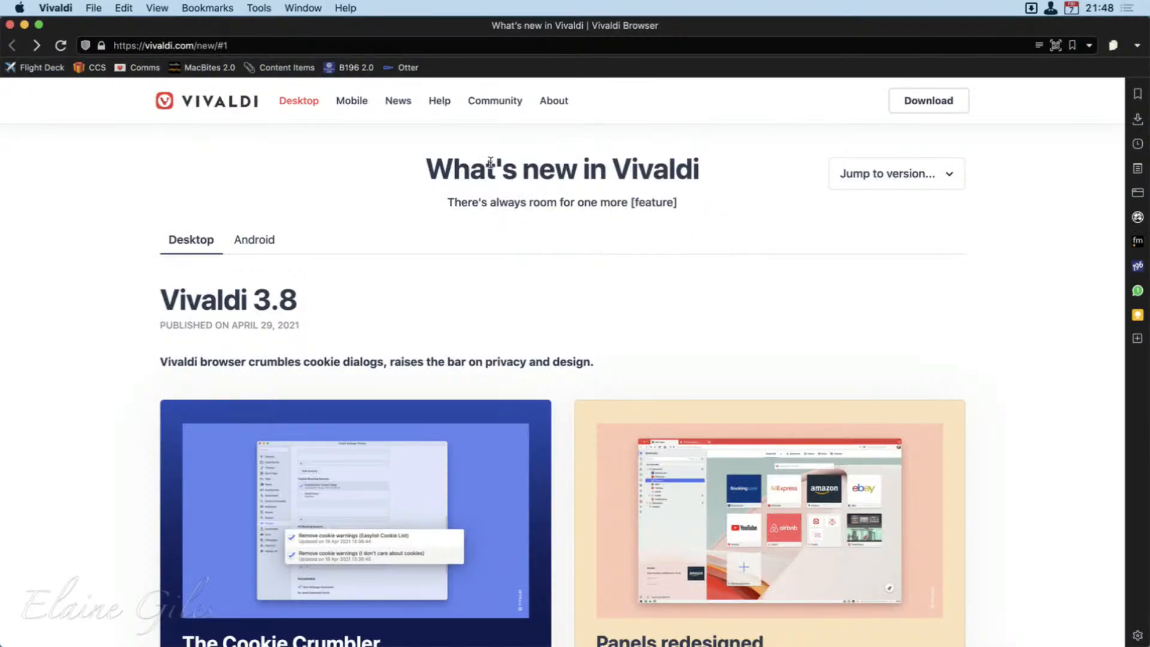
{"action": "key", "text": "super+shift+b"}
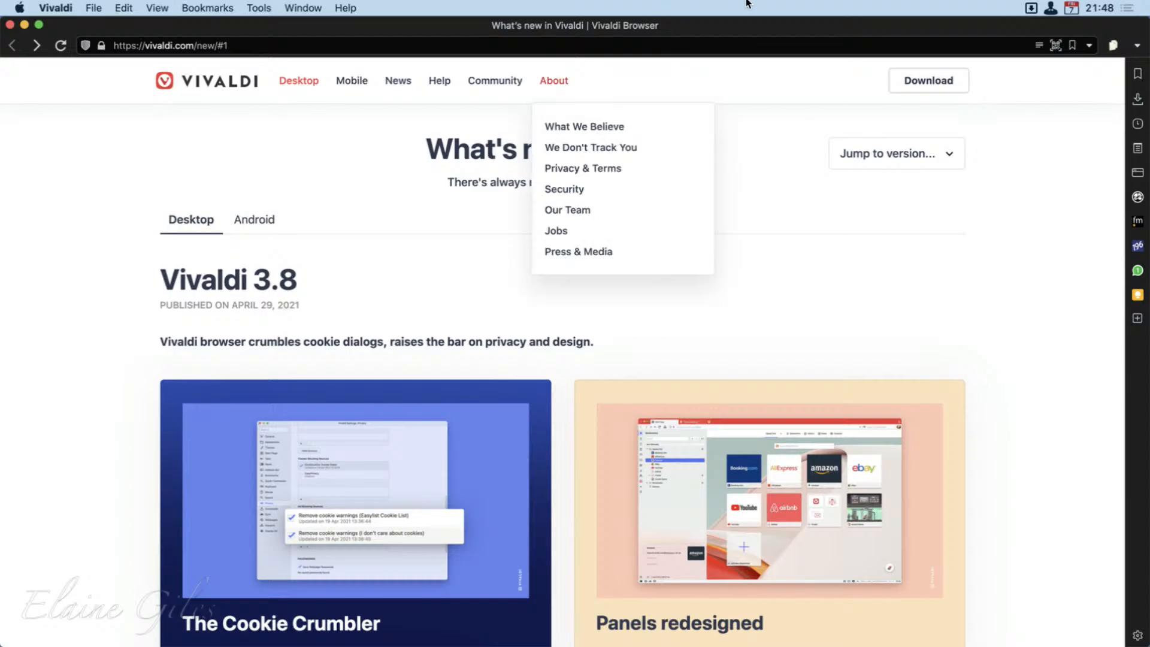
Step: Open the Bookmarks panel and view the bookmarks in the Inbox folder, leaving the folder collapsed and nothing selected
{"action": "left_click", "coordinate": [1138, 73]}
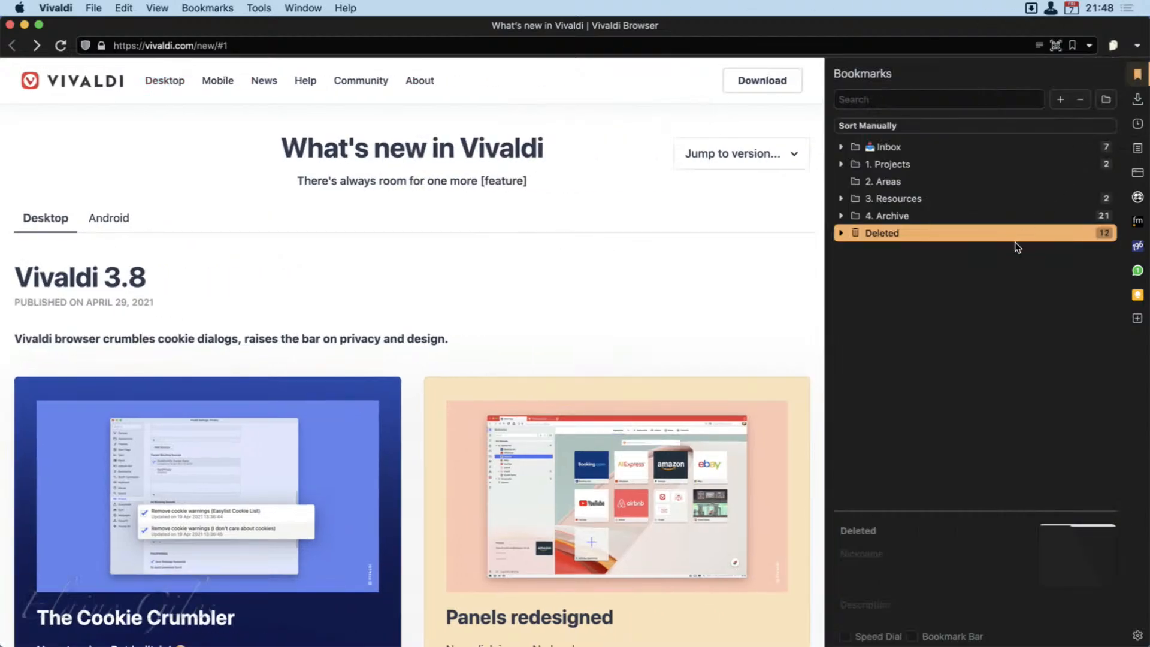
{"action": "left_click", "coordinate": [842, 146]}
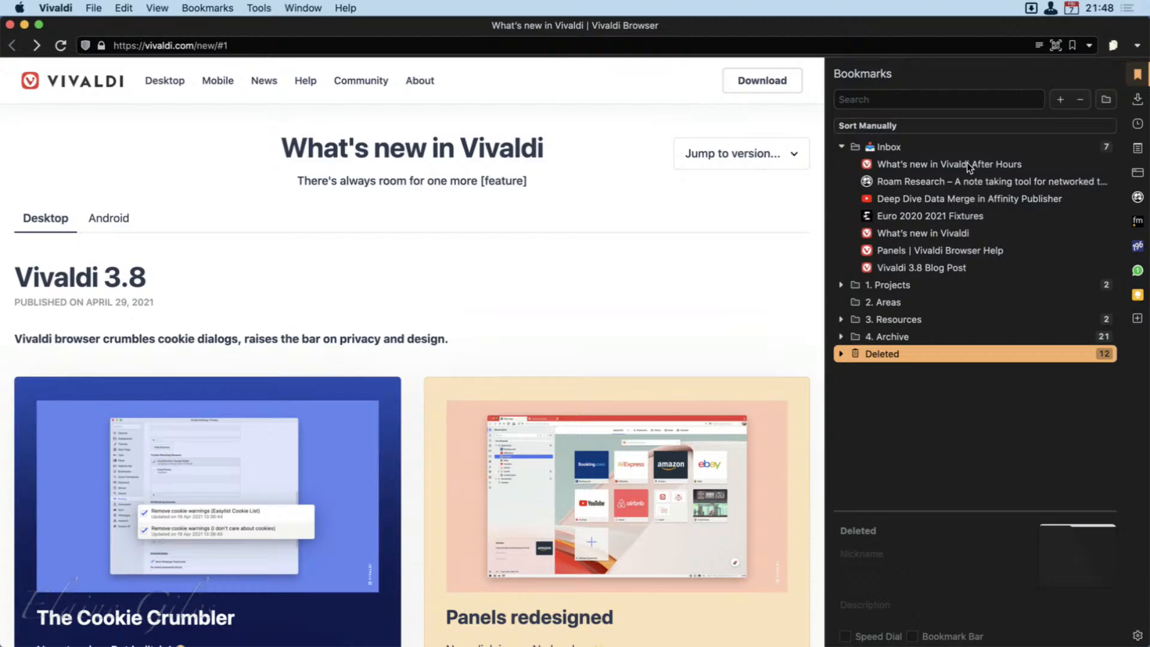
{"action": "left_click", "coordinate": [842, 148]}
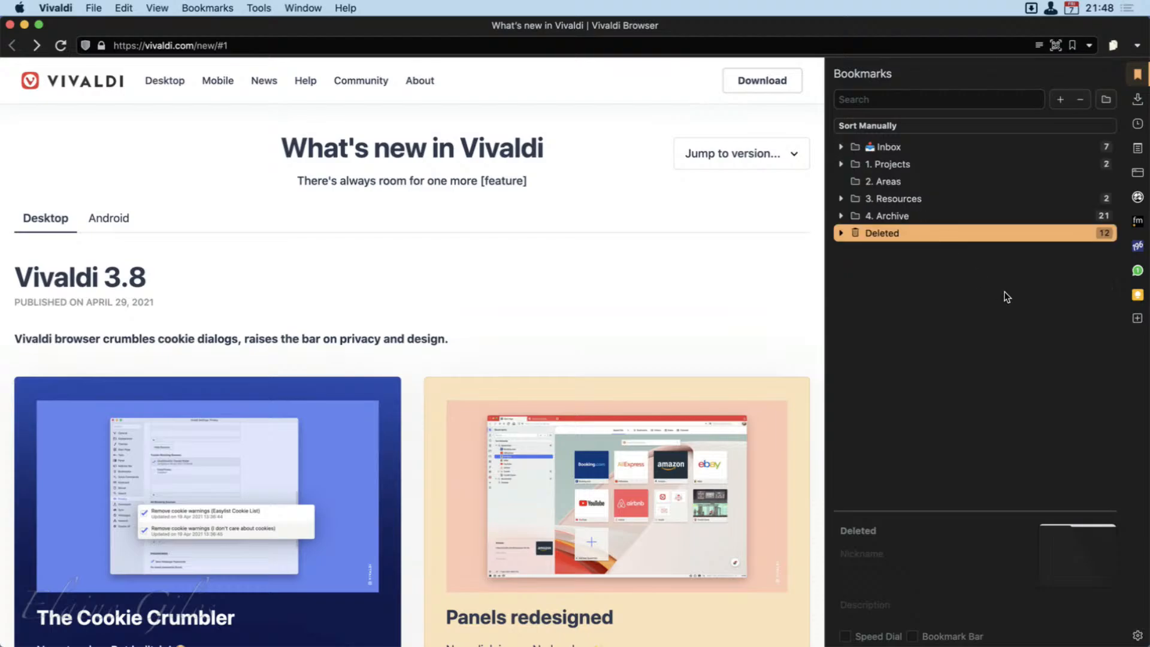
{"action": "left_click", "coordinate": [965, 300]}
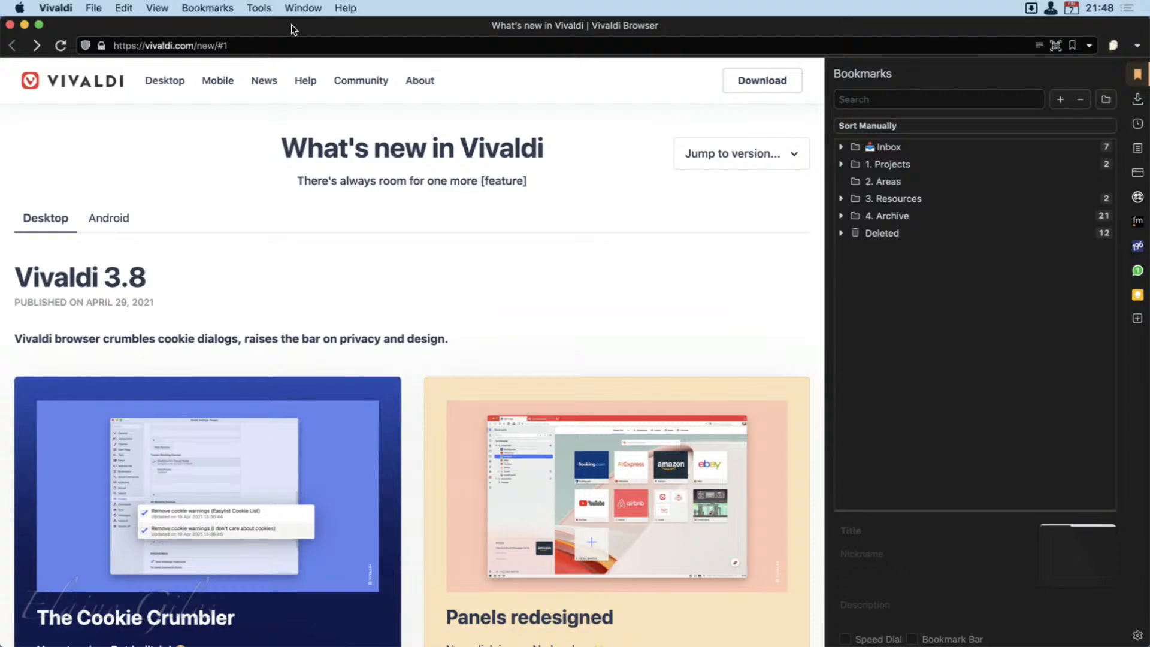
Step: Toggle the bookmark bar on and off, and hide and show the Bookmarks panel
{"action": "key", "text": "super+shift+b"}
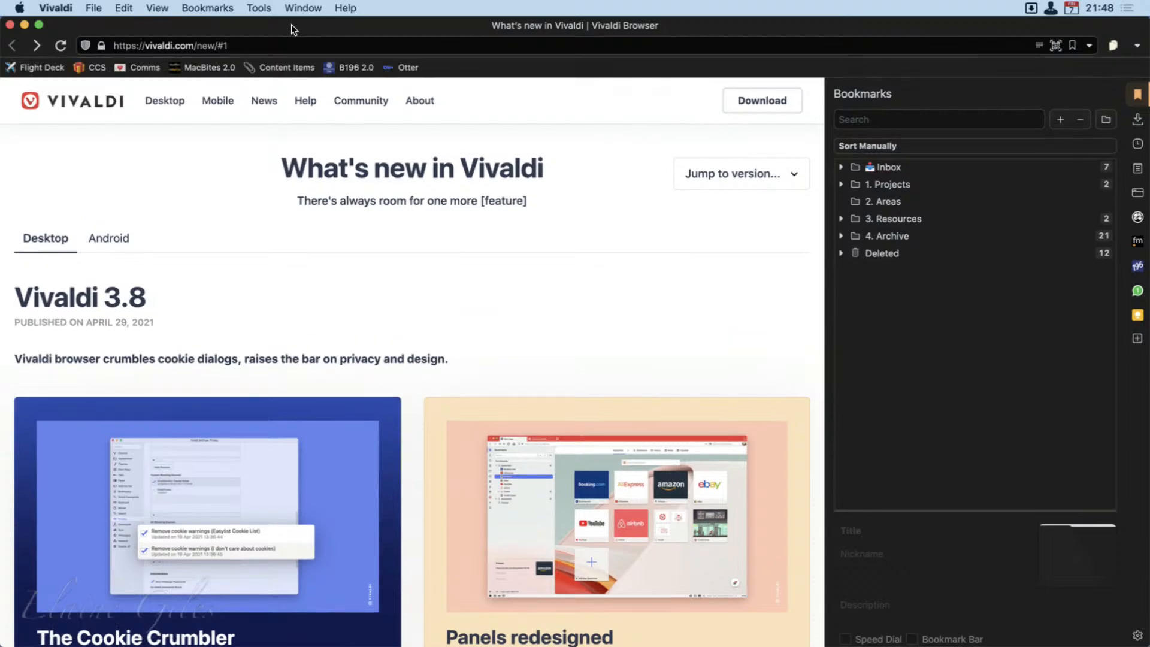
{"action": "key", "text": "super+shift+b"}
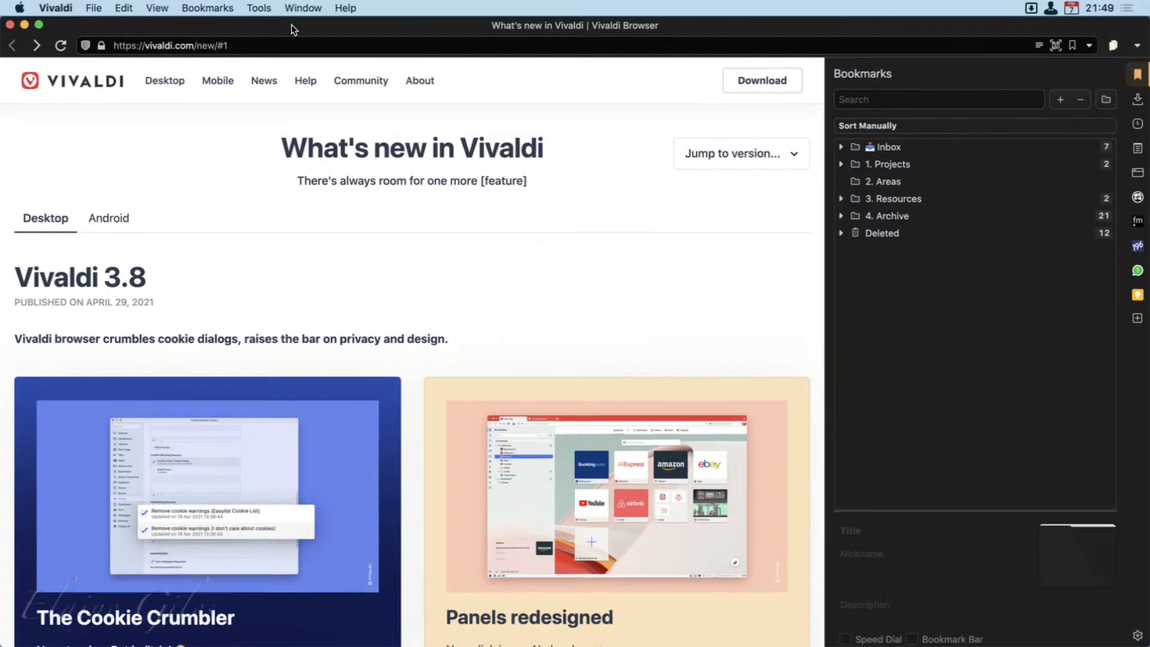
{"action": "key", "text": "F4"}
{"action": "key", "text": "F4"}
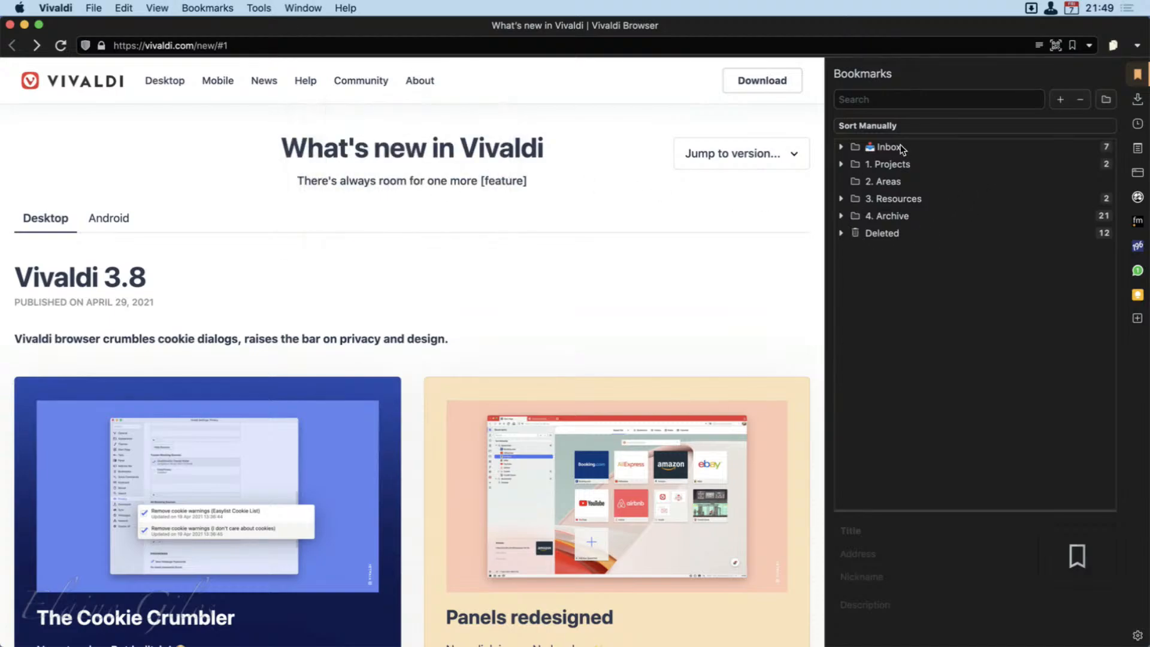
Step: Expand the 1. Projects bookmark folder and view the actions available for its BASB 12 subfolder without applying any
{"action": "left_click", "coordinate": [842, 164]}
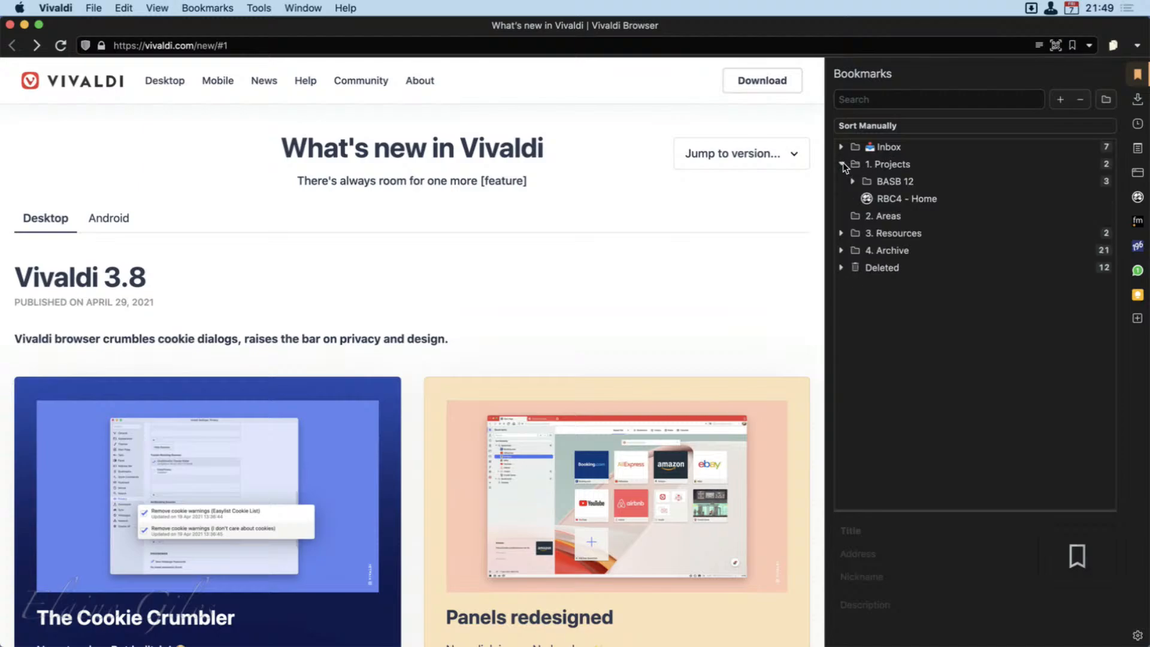
{"action": "left_click", "coordinate": [897, 180]}
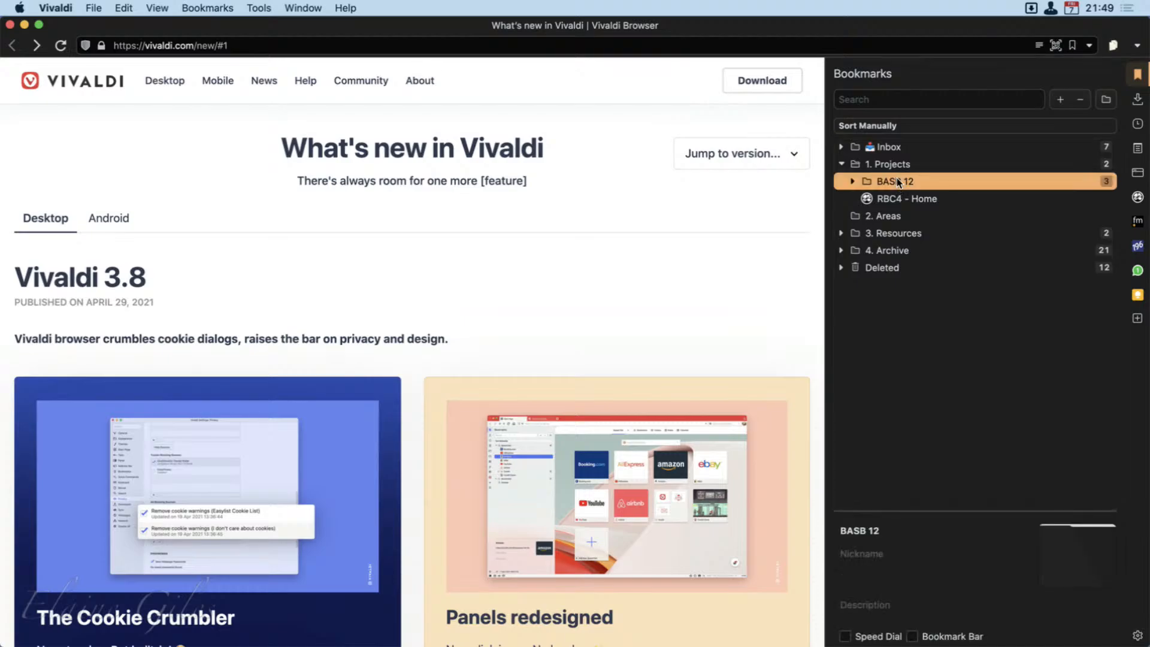
{"action": "right_click", "coordinate": [897, 180]}
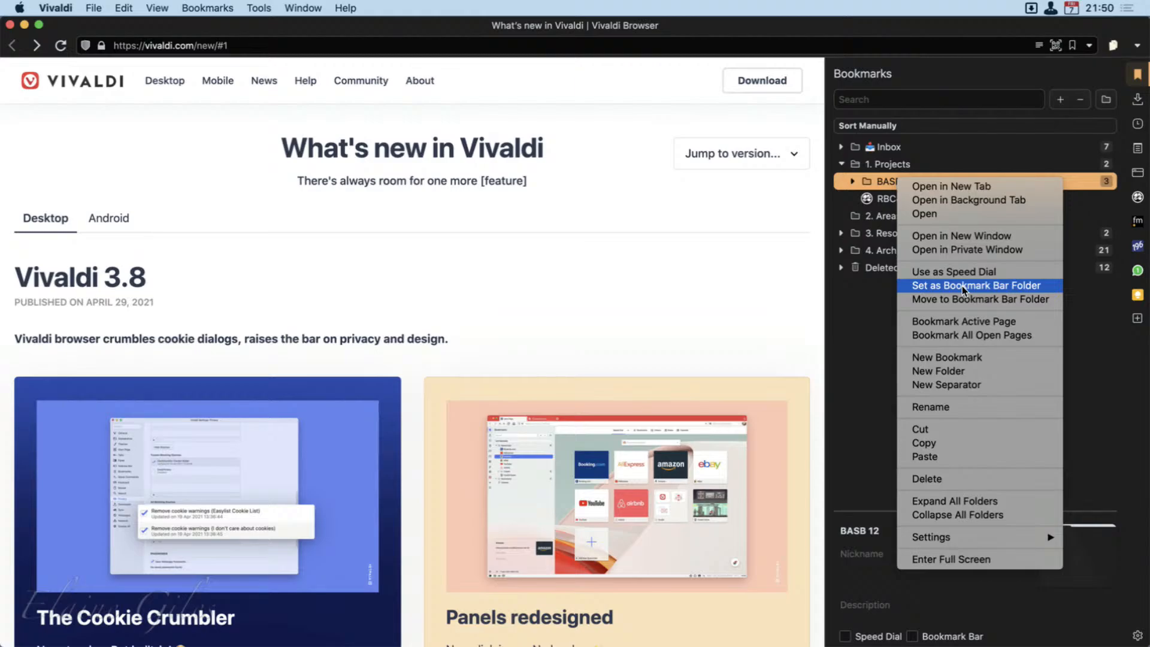
{"action": "left_click", "coordinate": [729, 31]}
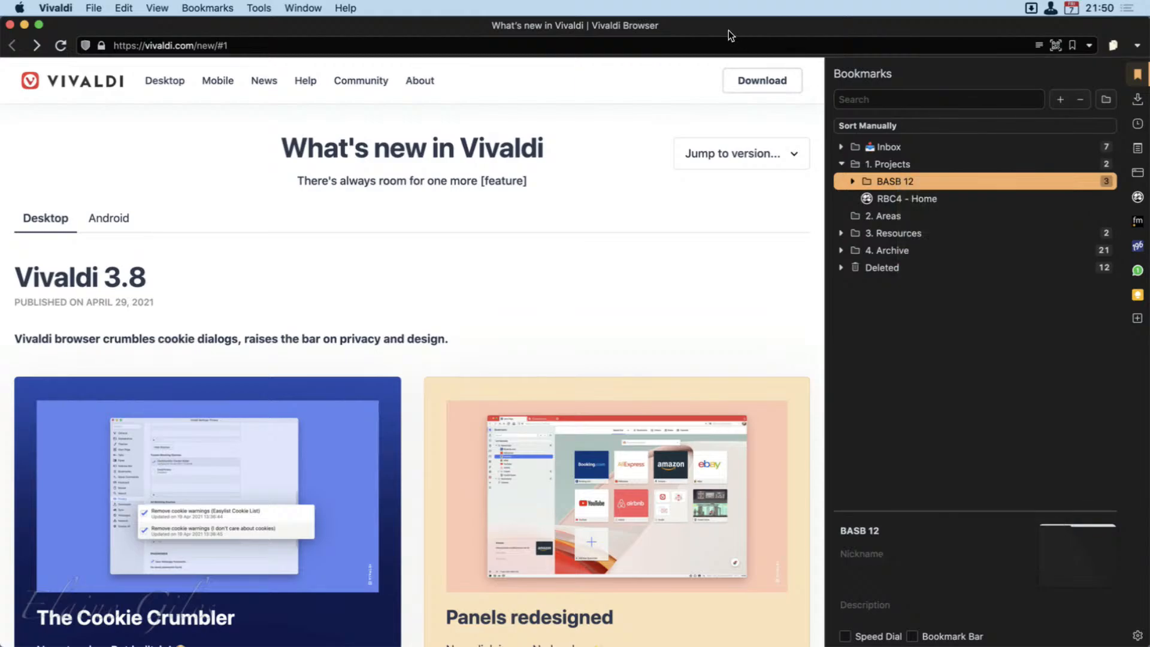
Step: Show the bookmark bar, and collapse 1. Projects and view the subfolders of 3. Resources in the Bookmarks panel
{"action": "key", "text": "super+shift+b"}
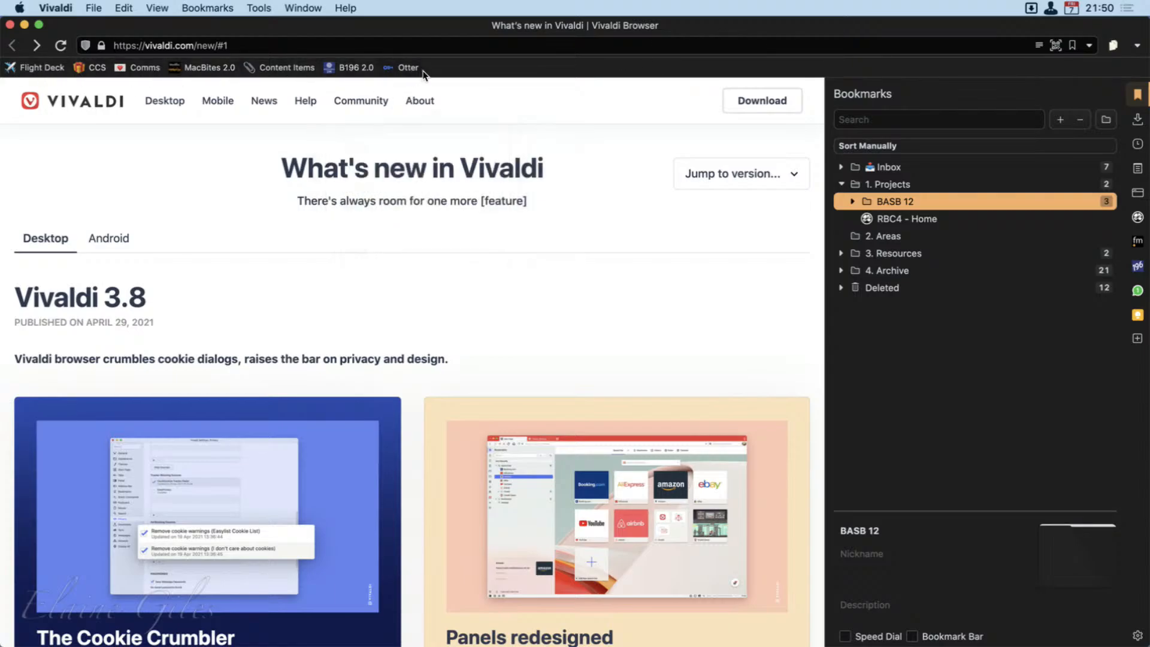
{"action": "left_click", "coordinate": [934, 367]}
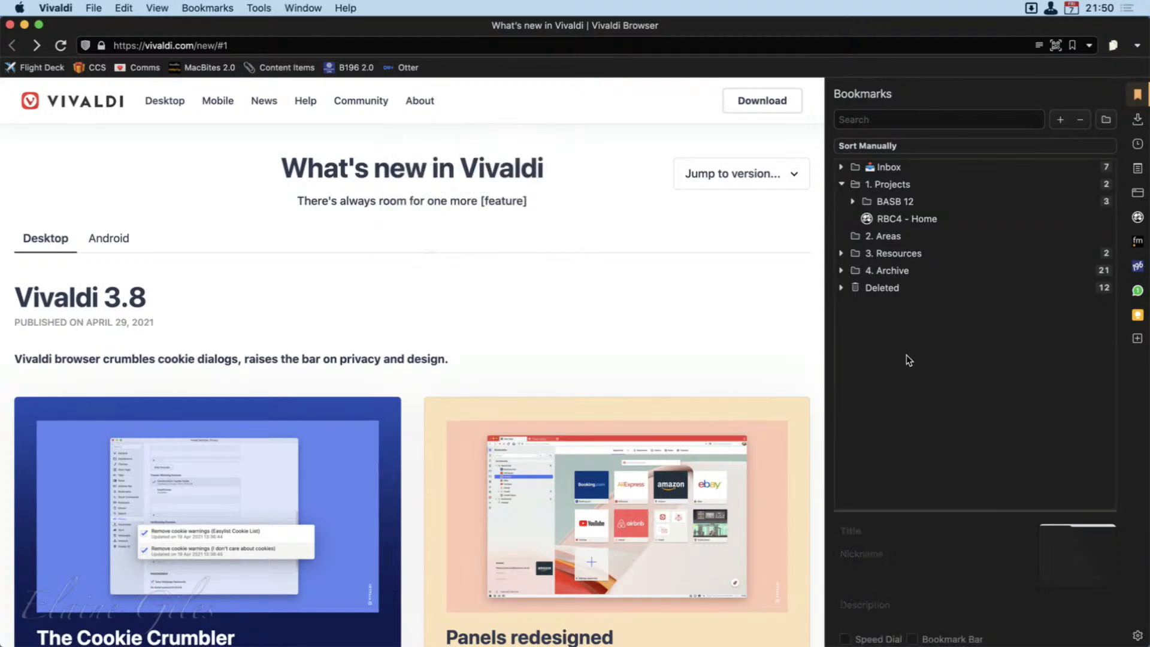
{"action": "left_click", "coordinate": [841, 184]}
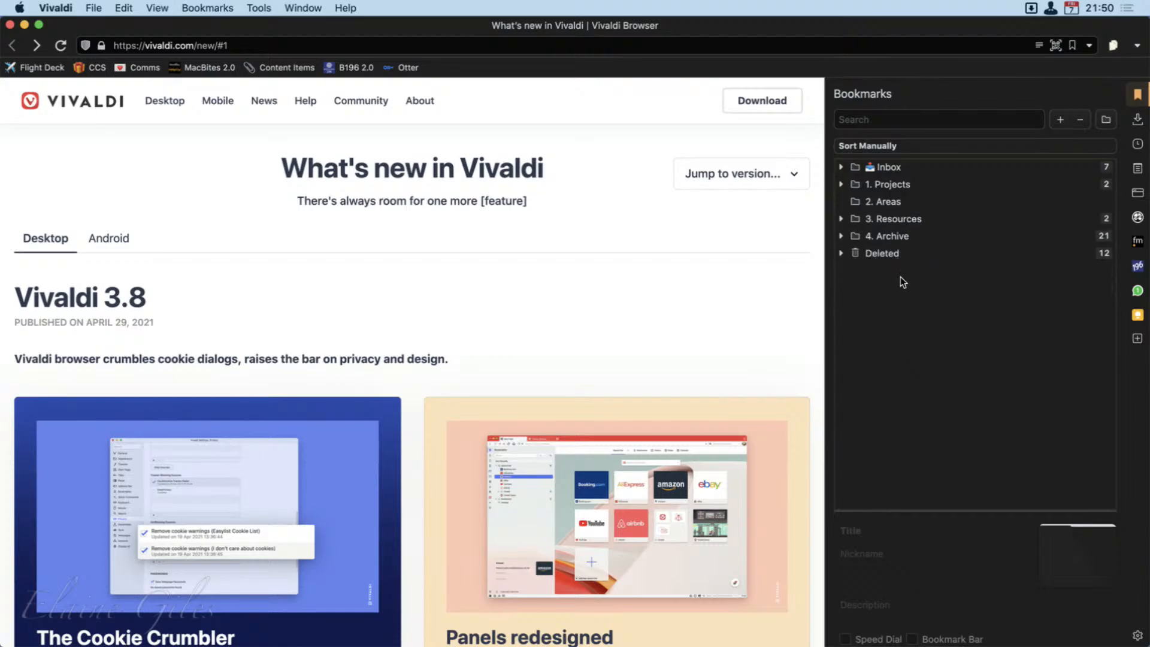
{"action": "left_click", "coordinate": [841, 219]}
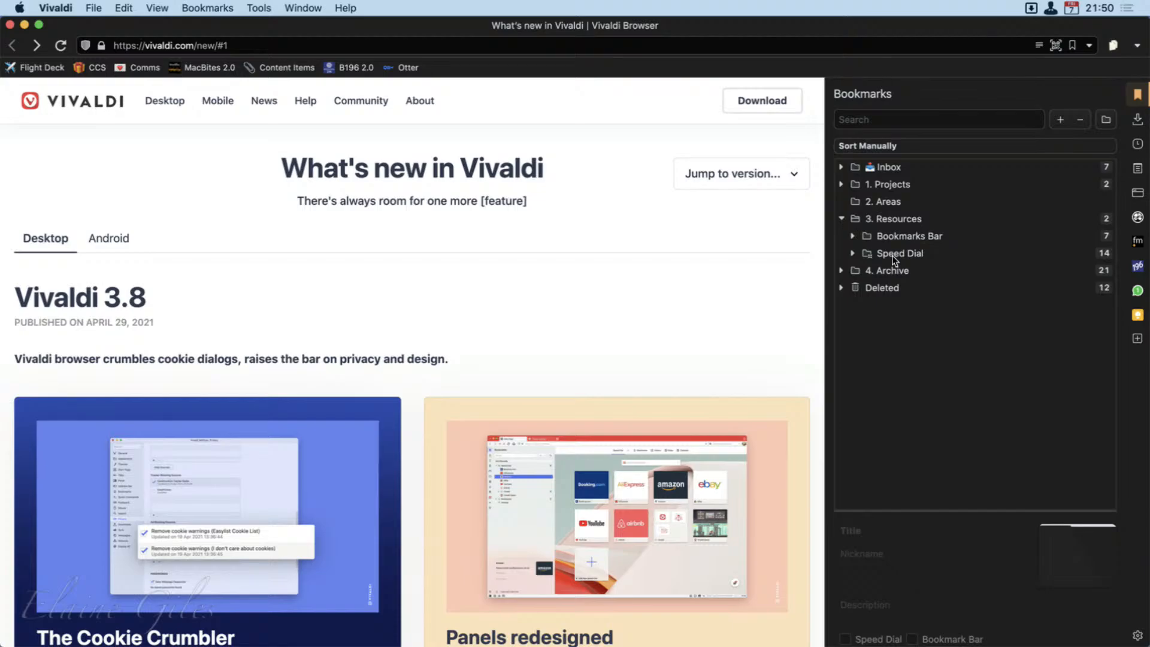
{"action": "left_click", "coordinate": [842, 218]}
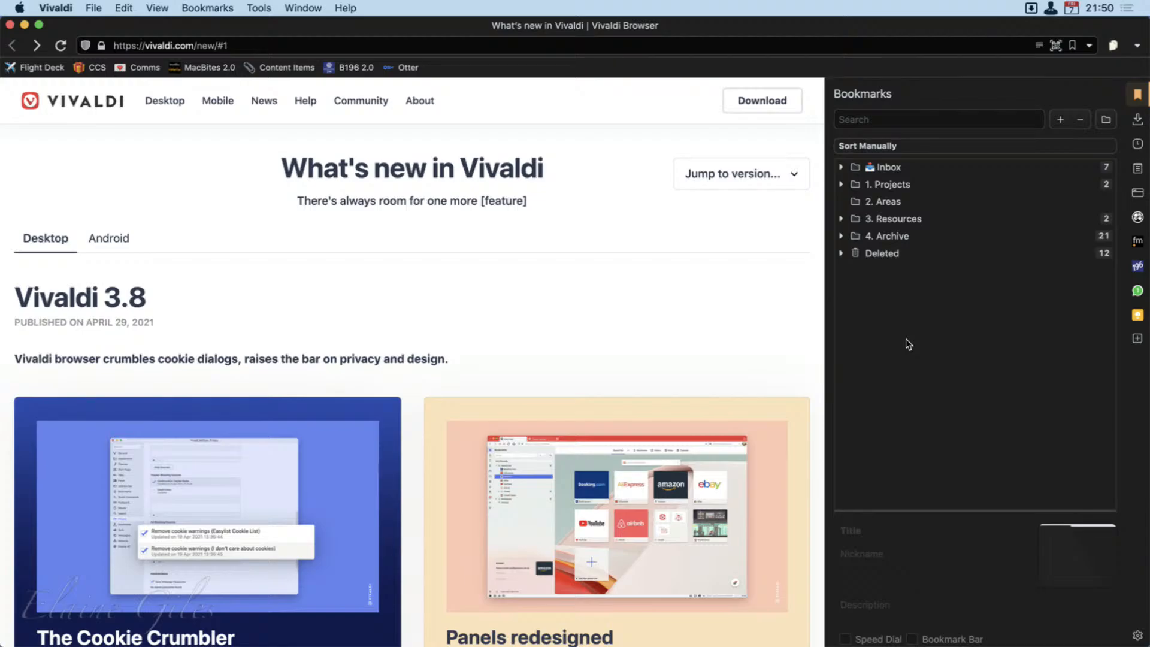
Step: Hide the Bookmarks panel, the side panel strip and the bookmark bar to leave a clean browser window
{"action": "key", "text": "alt+super+b"}
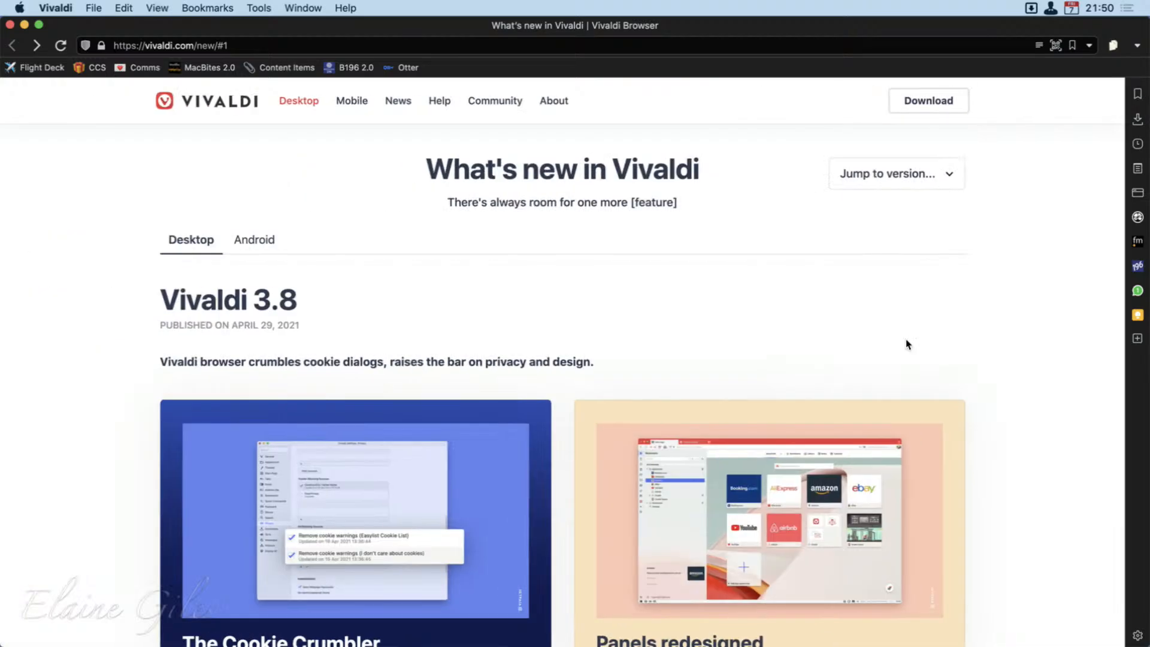
{"action": "key", "text": "super+shift+p"}
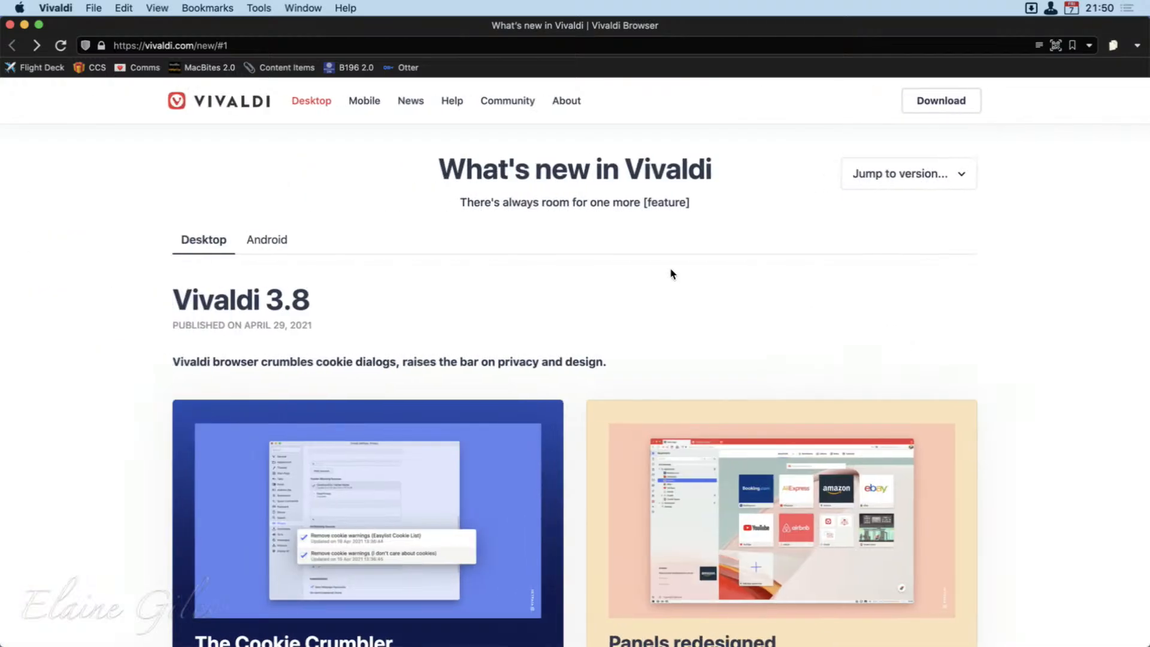
{"action": "key", "text": "super+shift+b"}
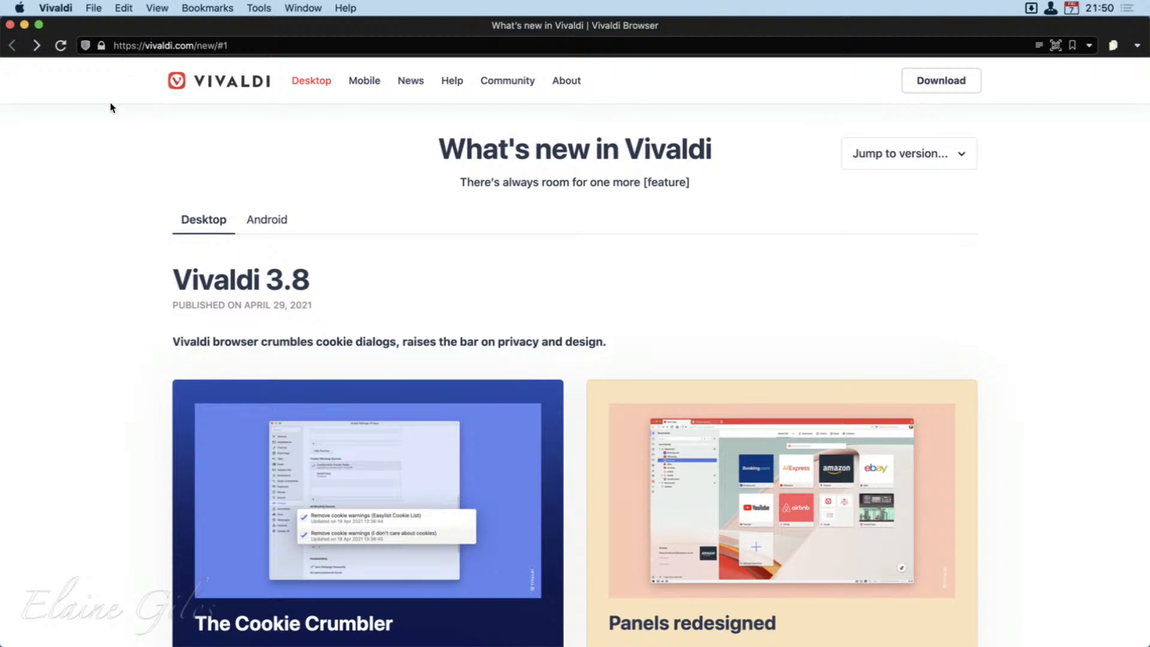
Step: Open a new tab and search the browser settings for "gesture"
{"action": "key", "text": "super+t"}
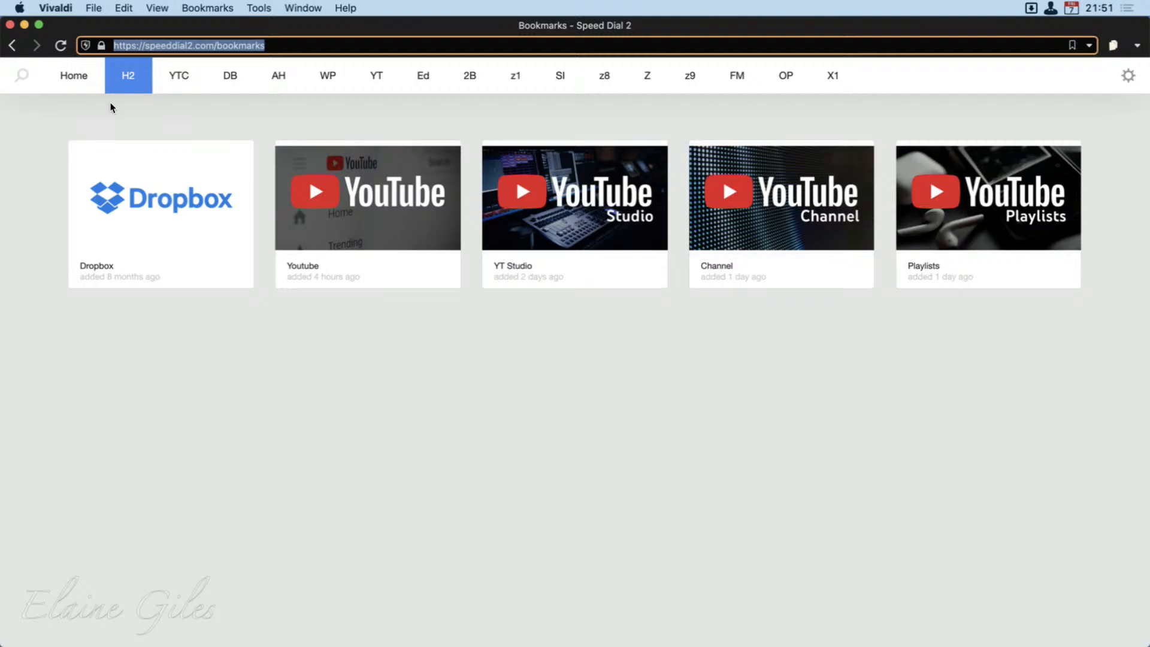
{"action": "left_click", "coordinate": [401, 426]}
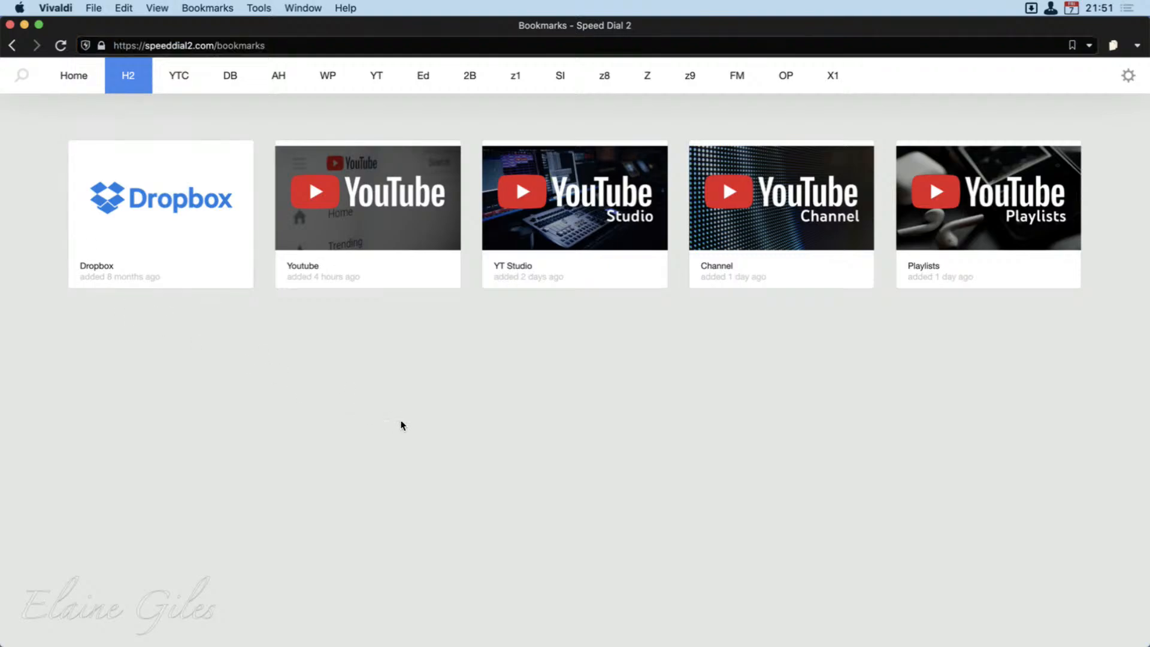
{"action": "key", "text": "super+comma"}
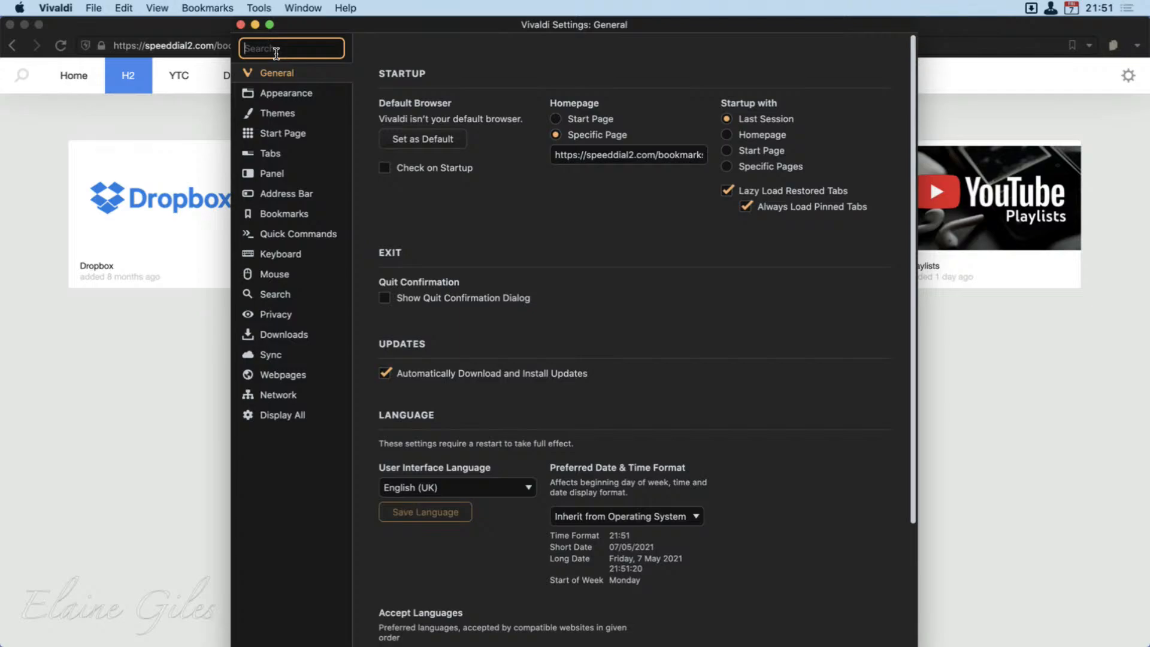
{"action": "type", "text": "gesture"}
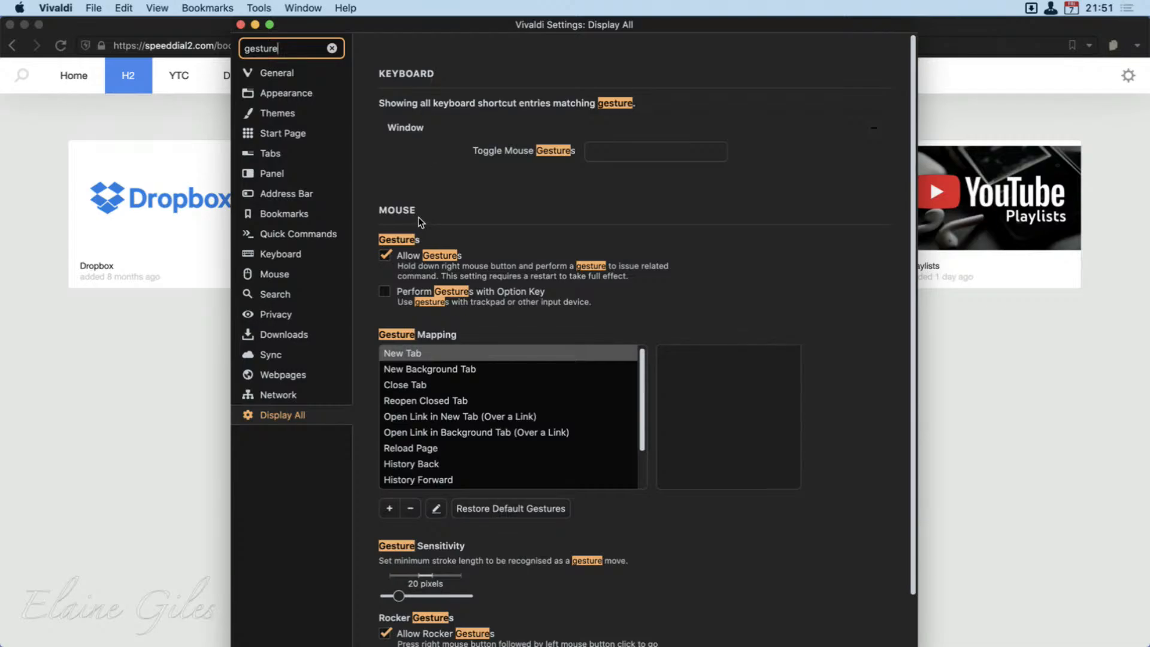
{"action": "scroll", "coordinate": [716, 494], "scroll_direction": "down", "scroll_amount": 3}
{"action": "scroll", "coordinate": [719, 495], "scroll_direction": "up", "scroll_amount": 3}
Step: View the Close Tab and Reload Page gestures in the Mouse settings, and return to the browser window
{"action": "left_click", "coordinate": [276, 273]}
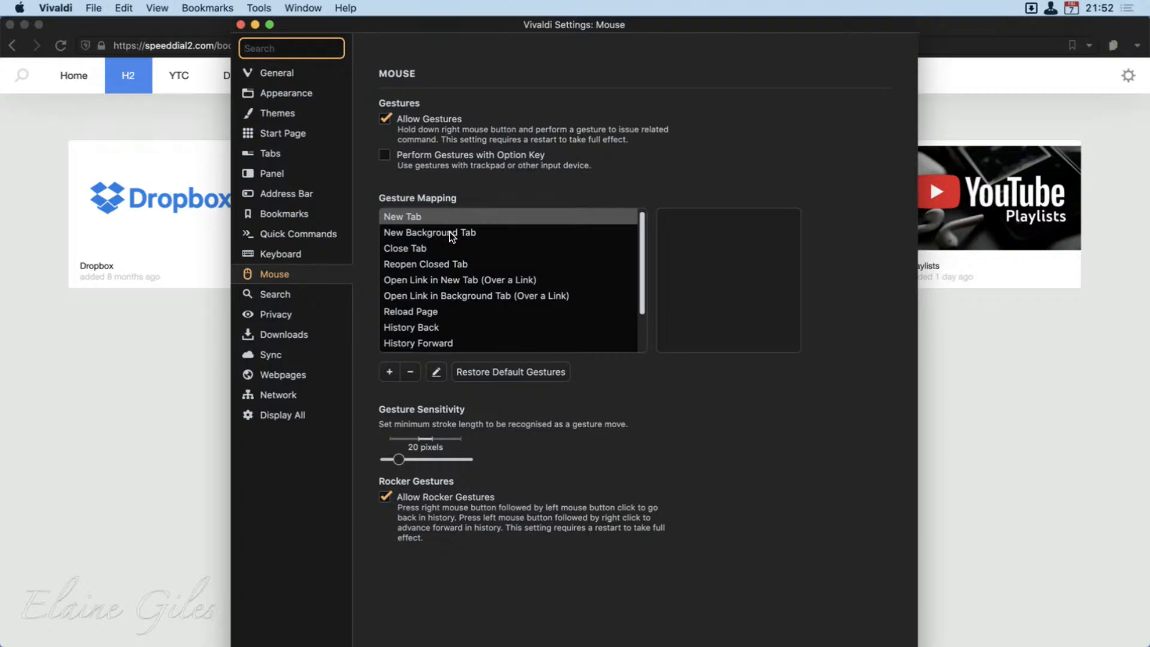
{"action": "left_click", "coordinate": [427, 250]}
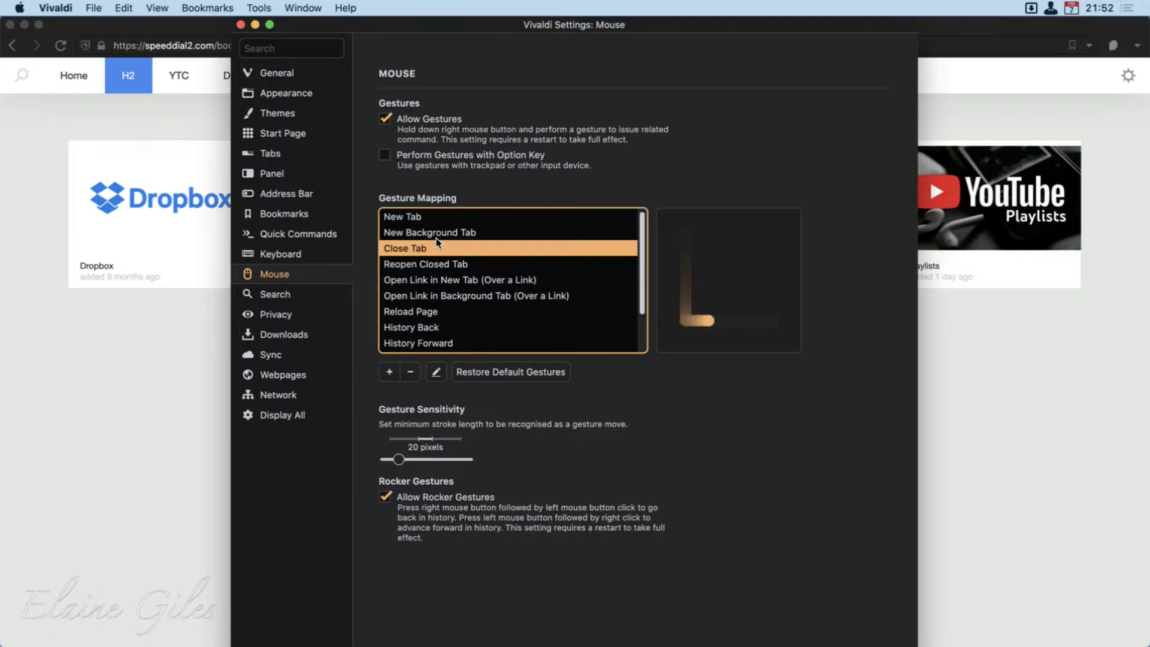
{"action": "left_click", "coordinate": [415, 310]}
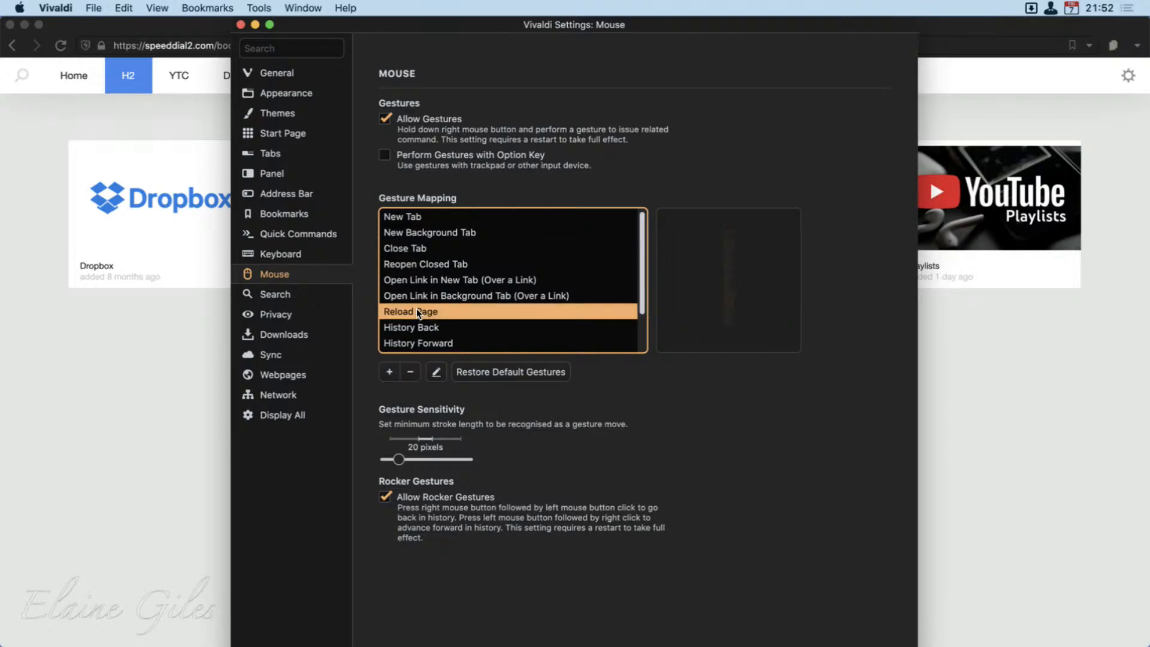
{"action": "left_click", "coordinate": [163, 338]}
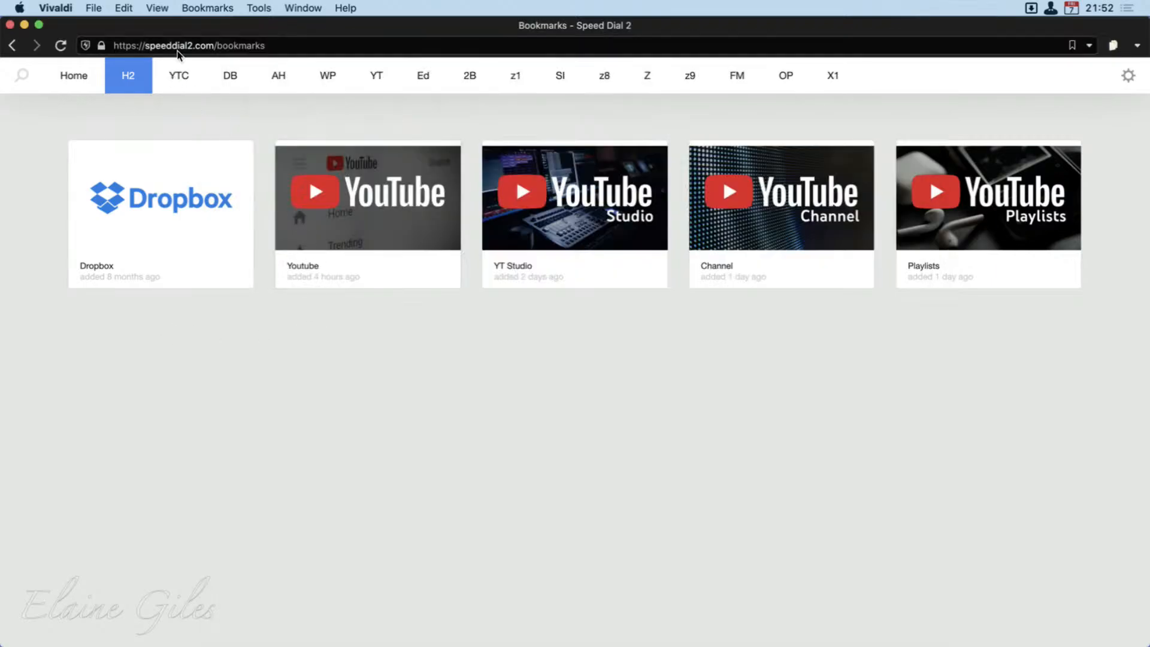
Step: Load the presenter's website in the current tab by entering the shortcut §eg1 as the address, and look through its homepage
{"action": "left_click", "coordinate": [185, 48]}
{"action": "key", "text": "Escape"}
{"action": "left_click", "coordinate": [185, 54]}
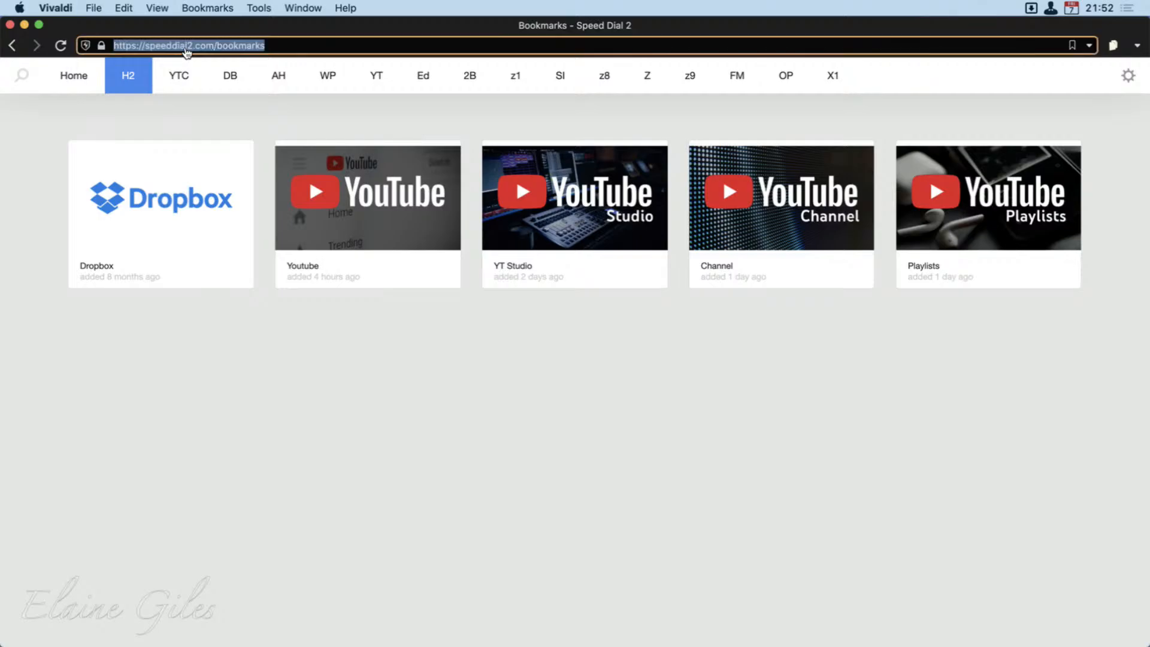
{"action": "type", "text": "§eg1"}
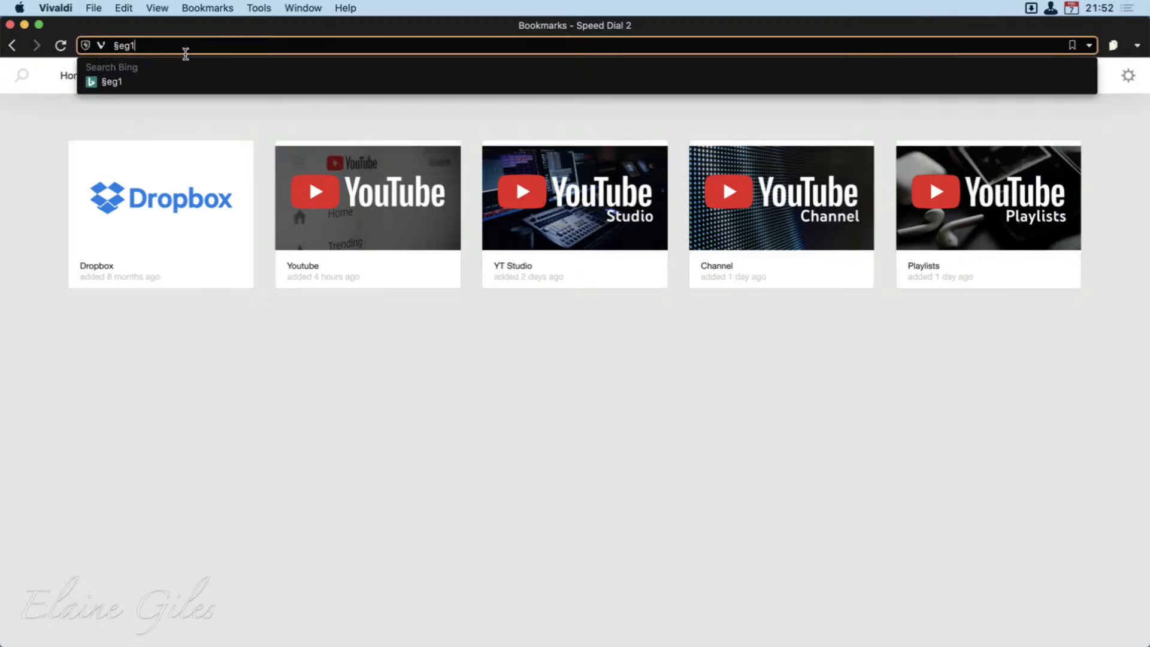
{"action": "key", "text": "Return"}
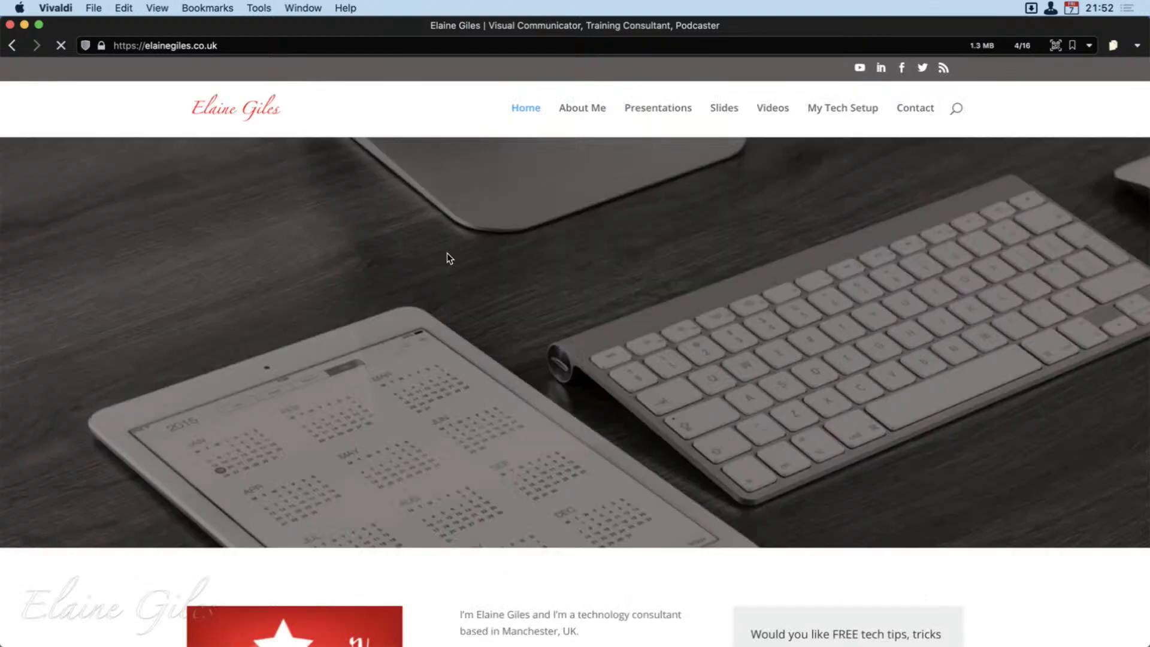
{"action": "scroll", "coordinate": [531, 415], "scroll_direction": "down", "scroll_amount": 10}
{"action": "scroll", "coordinate": [531, 416], "scroll_direction": "down", "scroll_amount": 5}
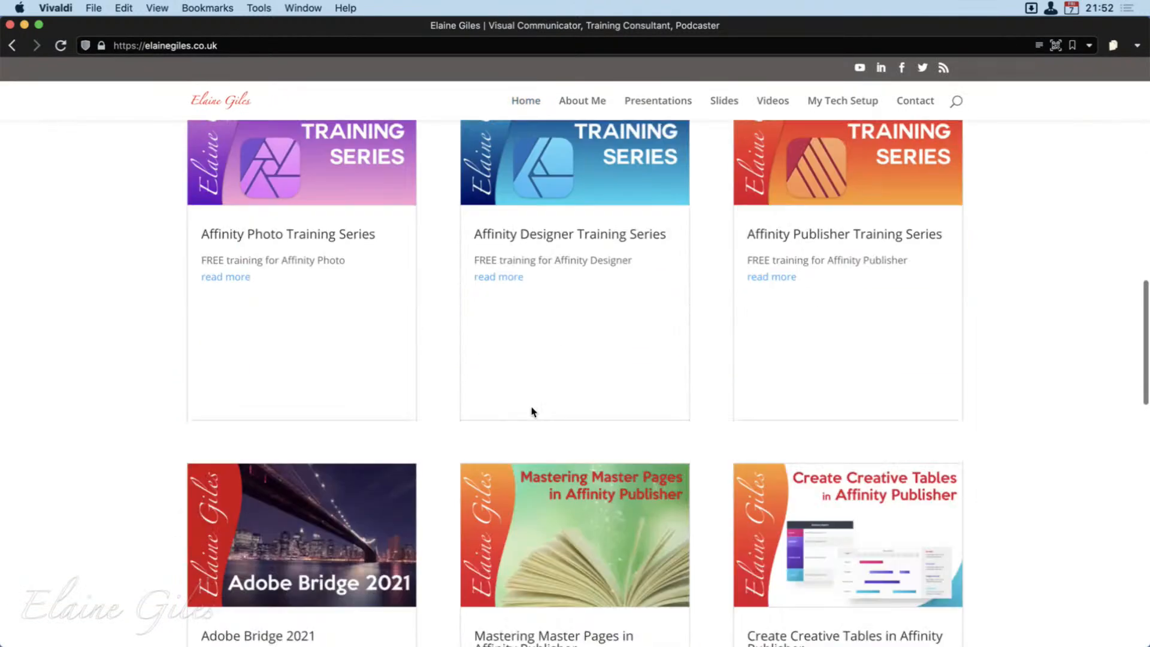
Step: Open the Adobe Bridge 2021 article from the homepage and reload the page
{"action": "left_click", "coordinate": [383, 542]}
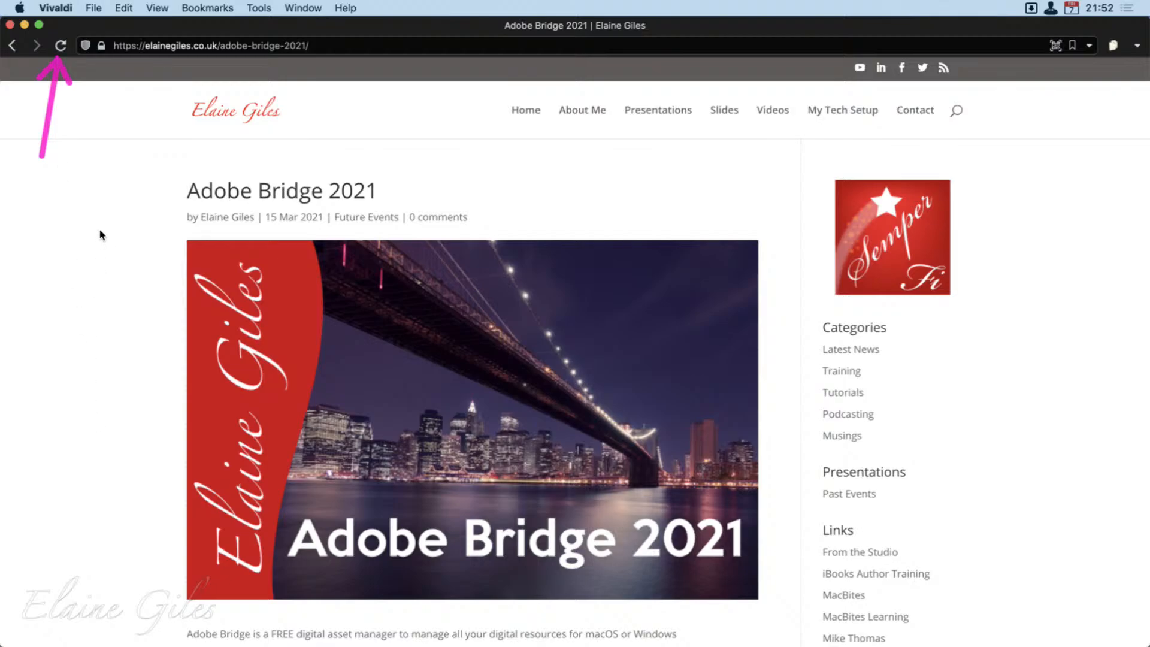
{"action": "key", "text": "super+r"}
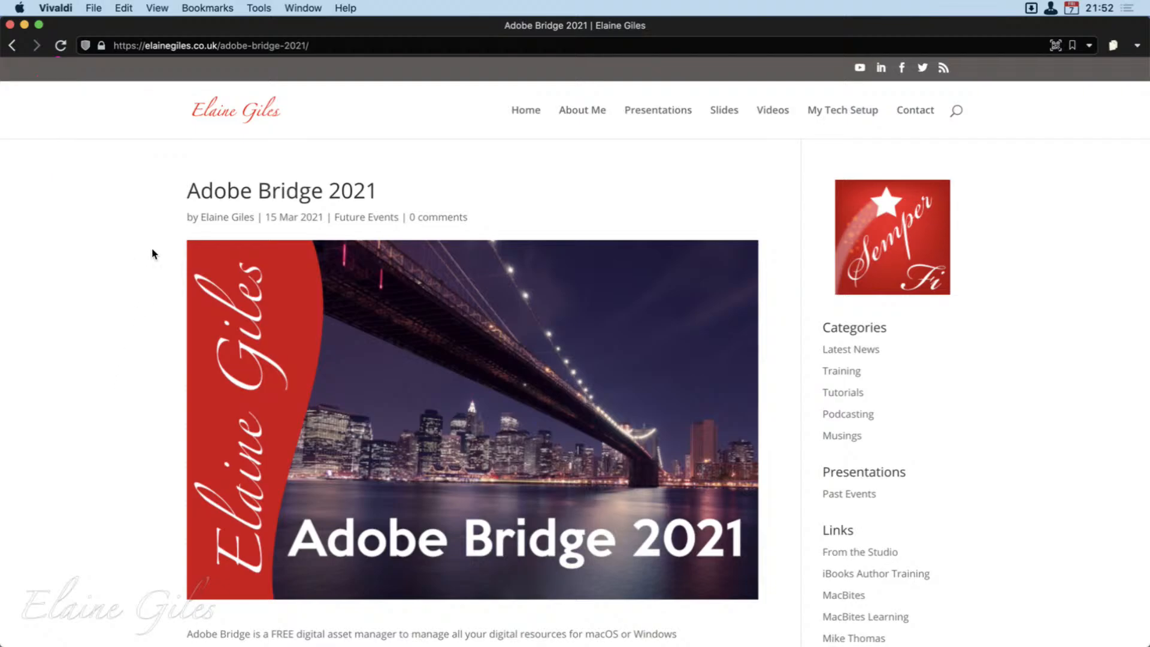
Step: Open the Mouse settings and view the History Back and History Forward gestures in the gesture mapping
{"action": "key", "text": "super+comma"}
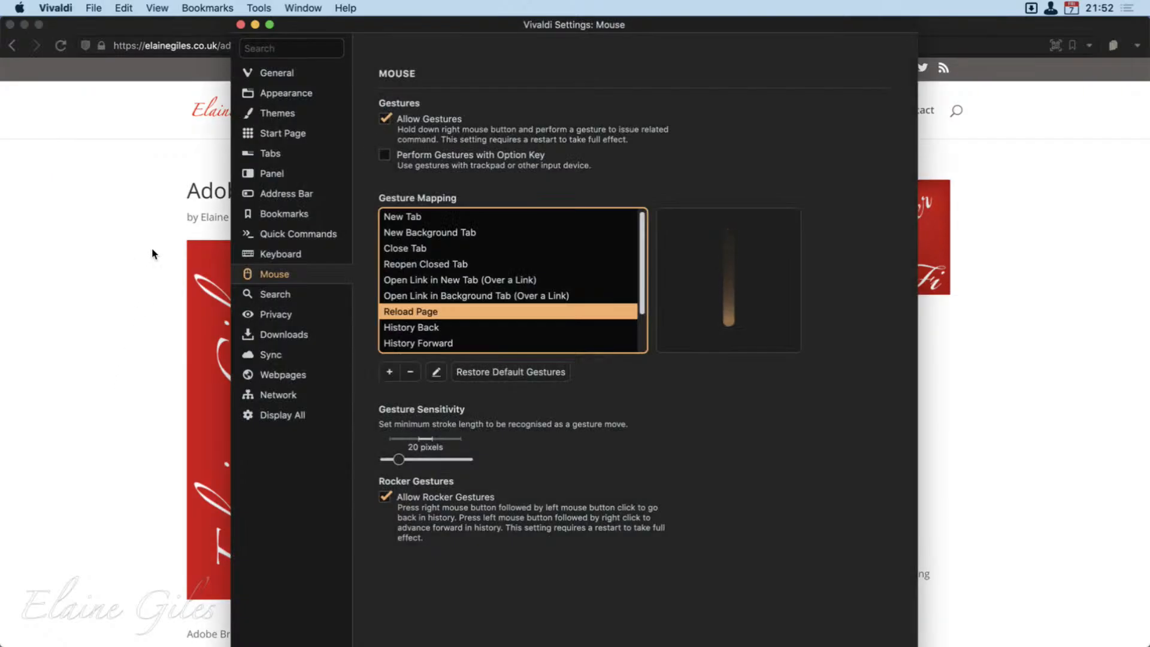
{"action": "left_click", "coordinate": [470, 327]}
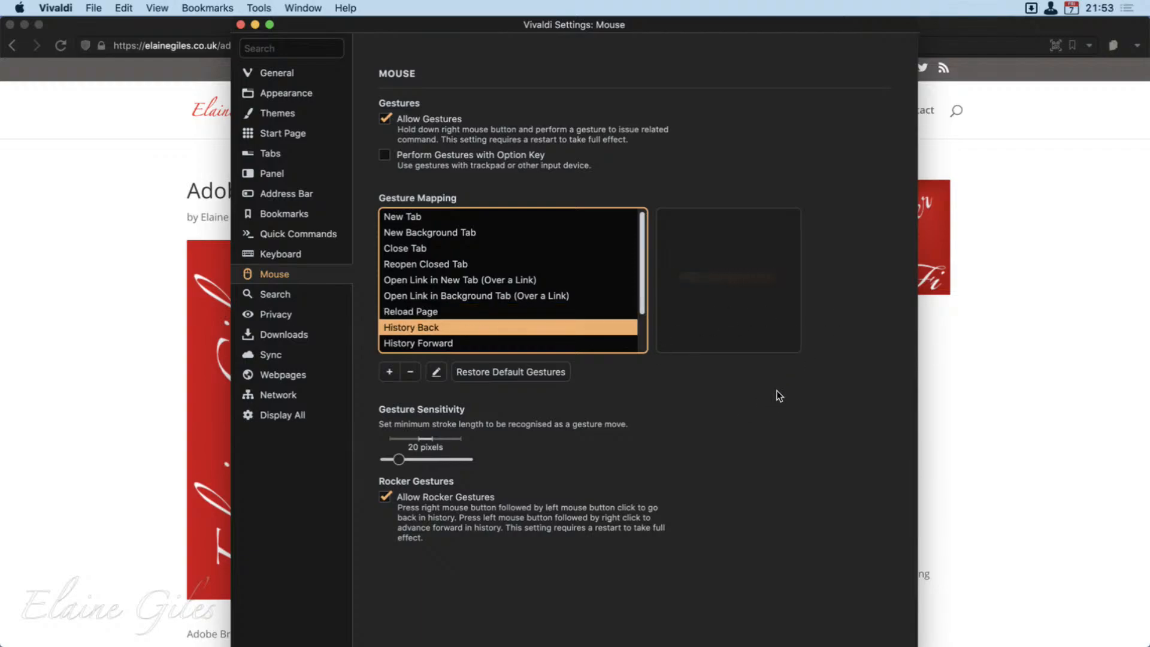
{"action": "left_click", "coordinate": [438, 340]}
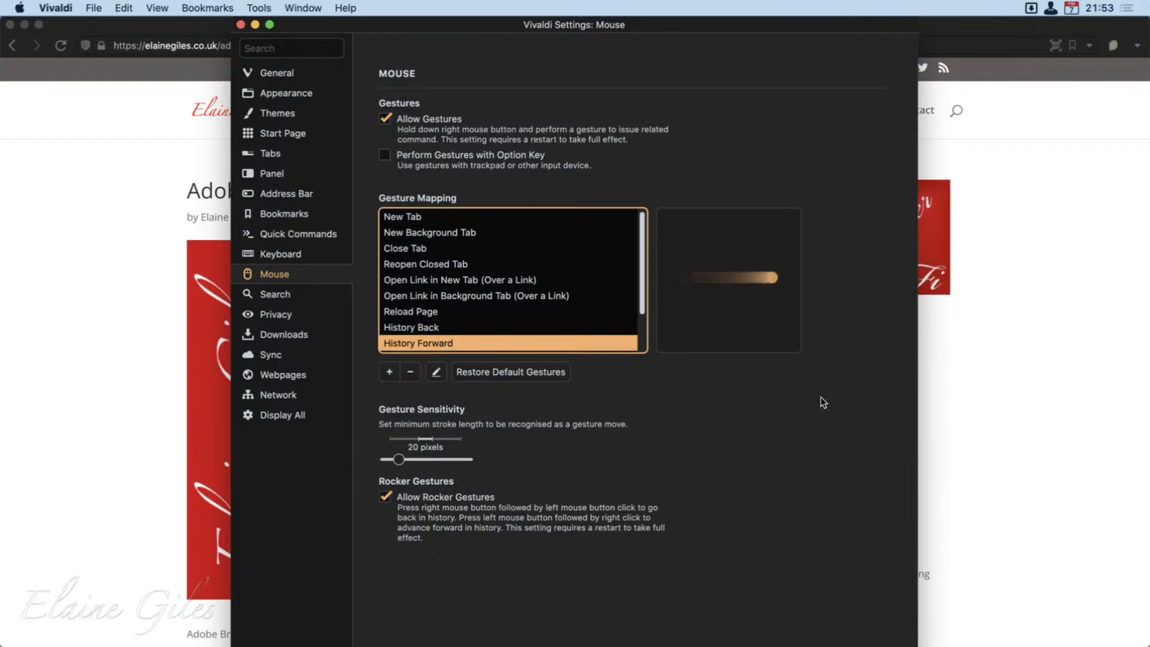
{"action": "scroll", "coordinate": [455, 326], "scroll_direction": "down", "scroll_amount": 3}
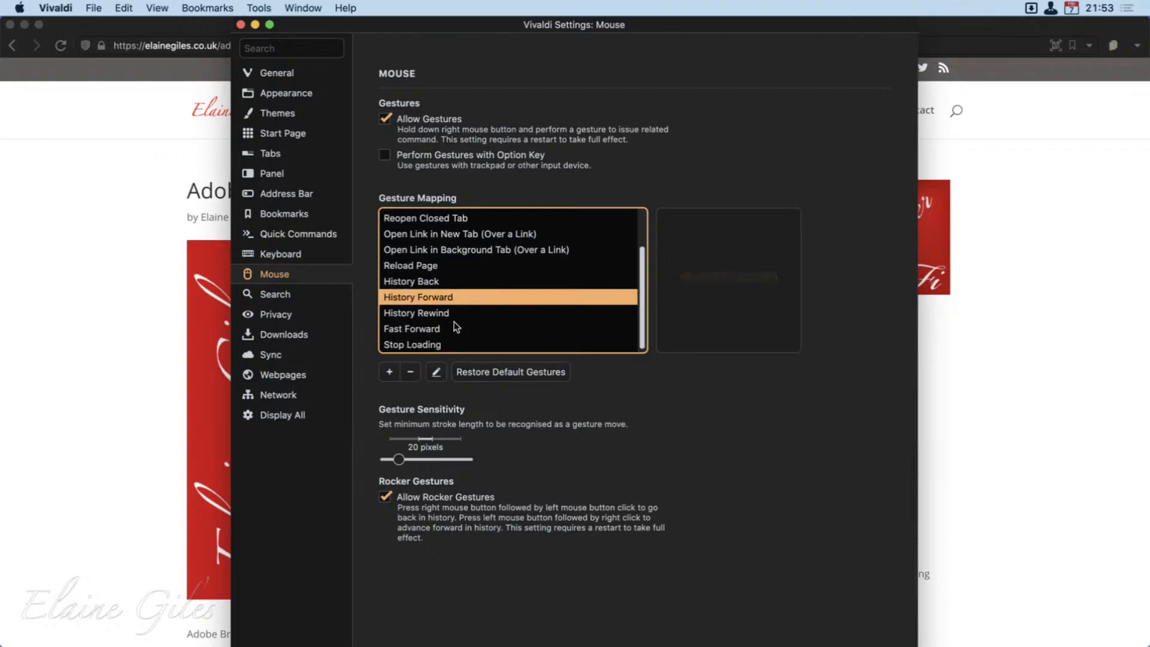
{"action": "scroll", "coordinate": [456, 327], "scroll_direction": "up", "scroll_amount": 3}
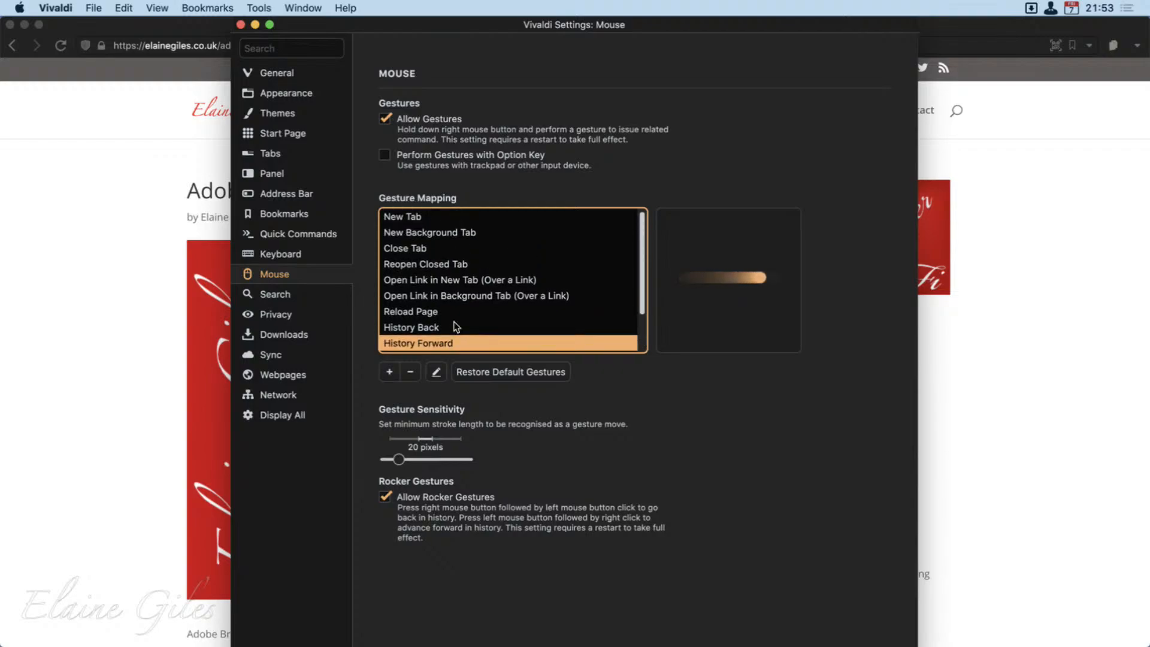
Step: Preview each mapped gesture in turn from New Tab to History Forward, and look over the rest of the list
{"action": "left_click", "coordinate": [452, 217]}
{"action": "left_click", "coordinate": [457, 229]}
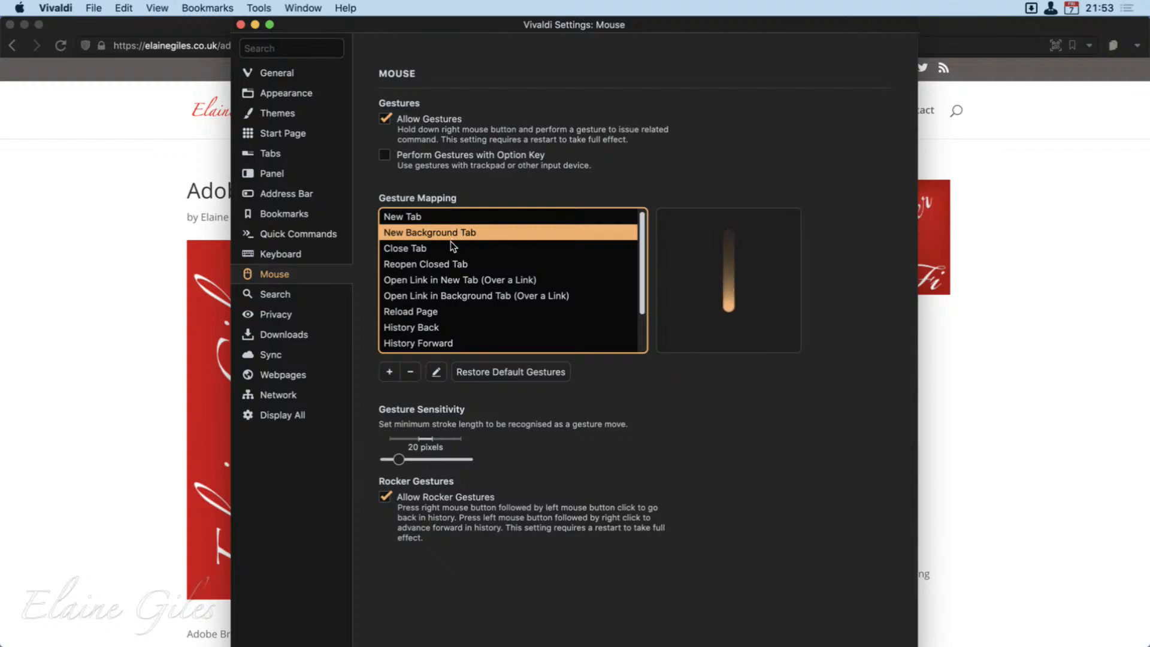
{"action": "left_click", "coordinate": [449, 249]}
{"action": "left_click", "coordinate": [447, 266]}
{"action": "left_click", "coordinate": [445, 279]}
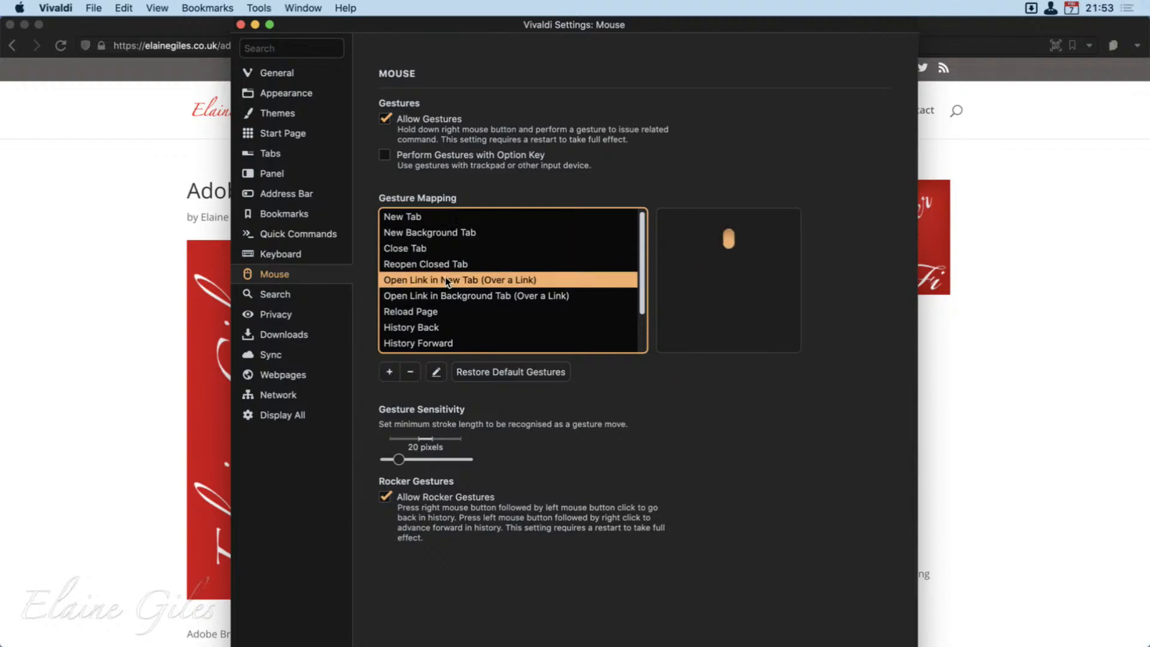
{"action": "left_click", "coordinate": [444, 293]}
{"action": "left_click", "coordinate": [440, 314]}
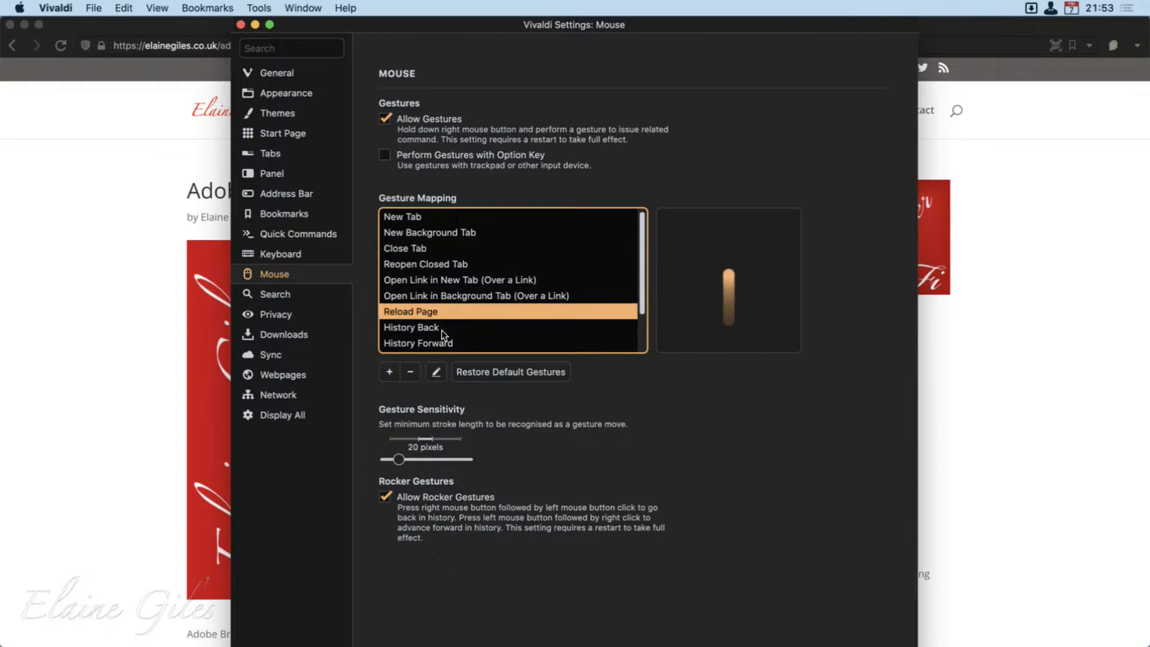
{"action": "left_click", "coordinate": [441, 328]}
{"action": "left_click", "coordinate": [448, 338]}
{"action": "scroll", "coordinate": [452, 331], "scroll_direction": "down", "scroll_amount": 1}
{"action": "scroll", "coordinate": [452, 328], "scroll_direction": "down", "scroll_amount": 2}
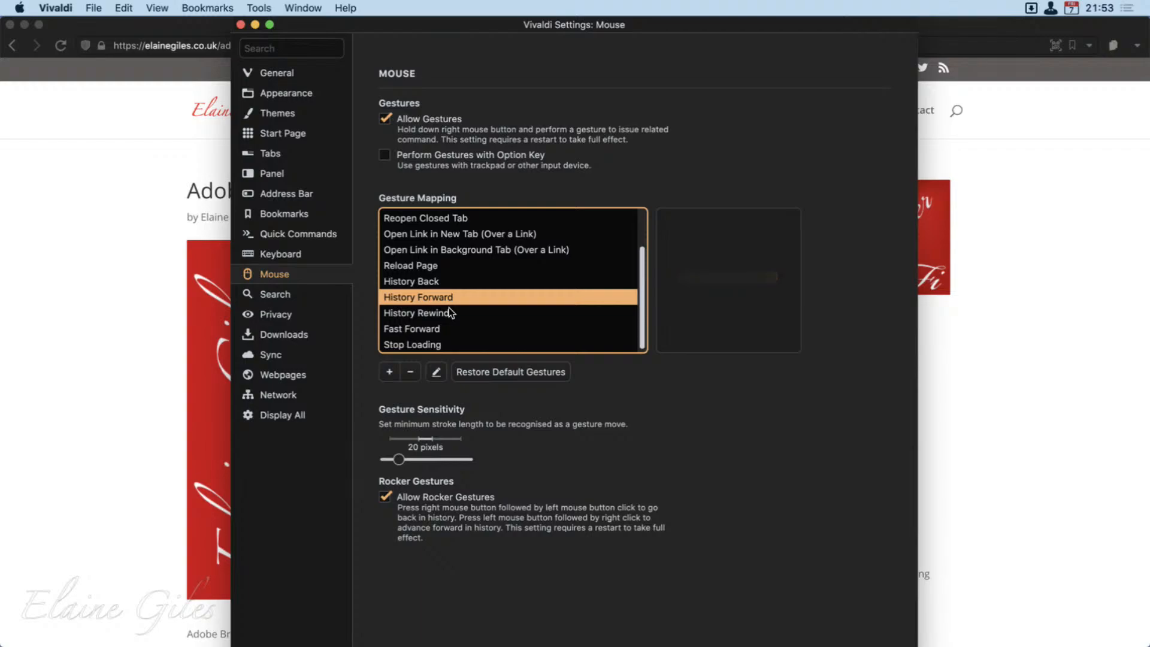
Step: Try to record a new mouse gesture for the Notes Panel command using vertical strokes
{"action": "left_click", "coordinate": [391, 372]}
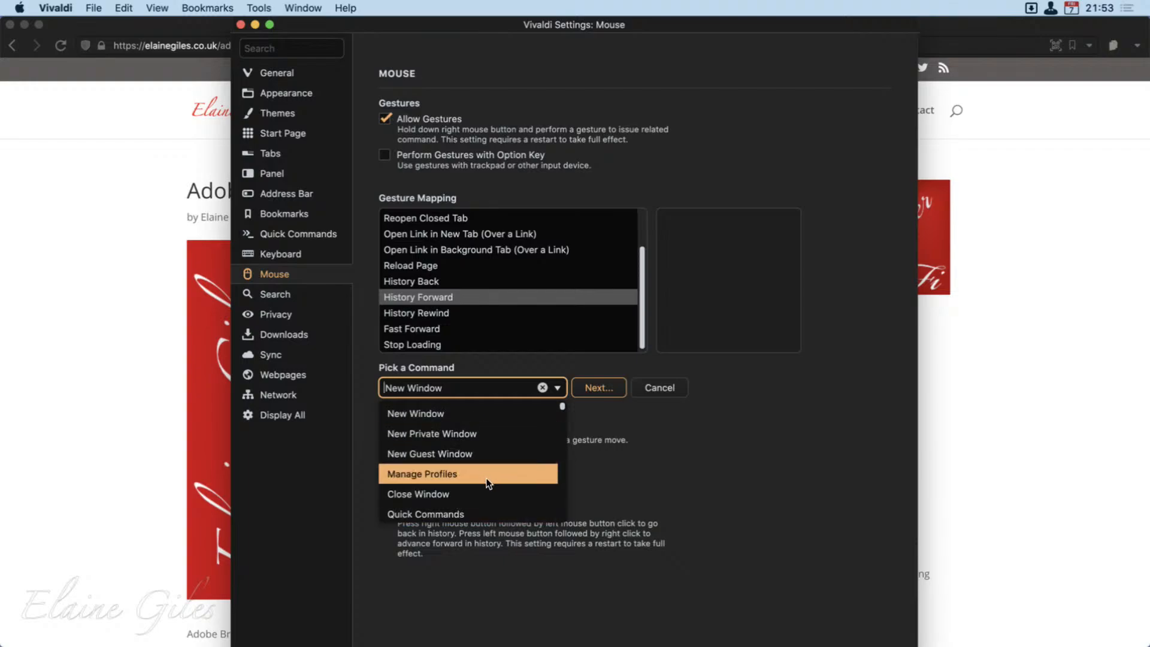
{"action": "left_click_drag", "start_coordinate": [563, 410], "coordinate": [564, 501]}
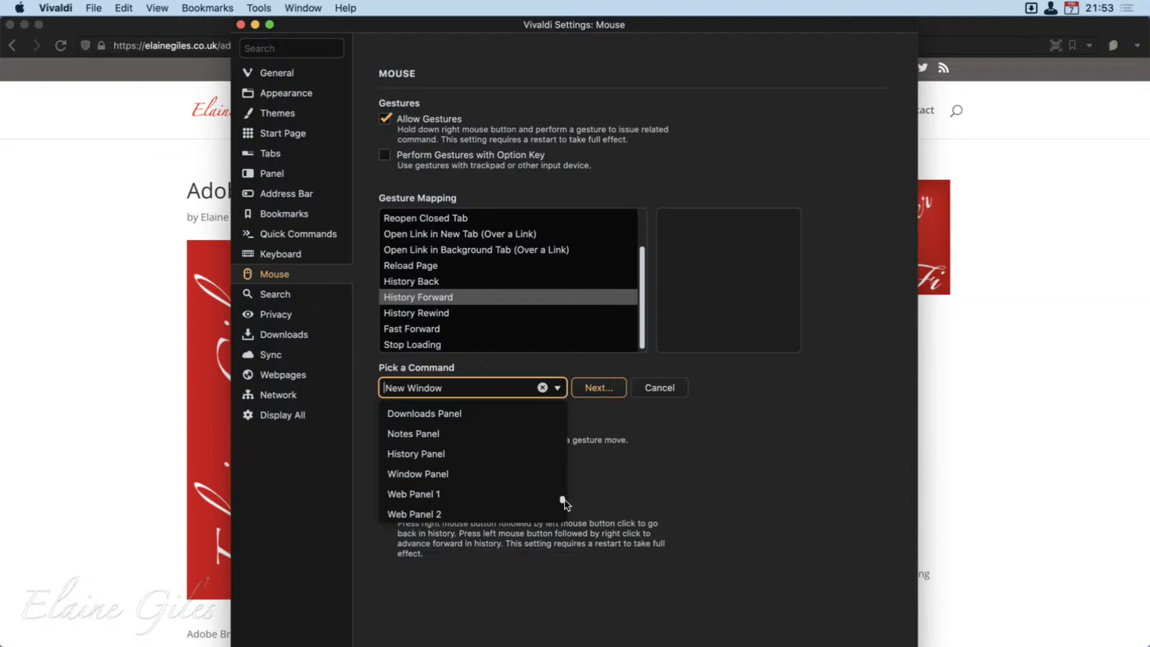
{"action": "left_click", "coordinate": [441, 436]}
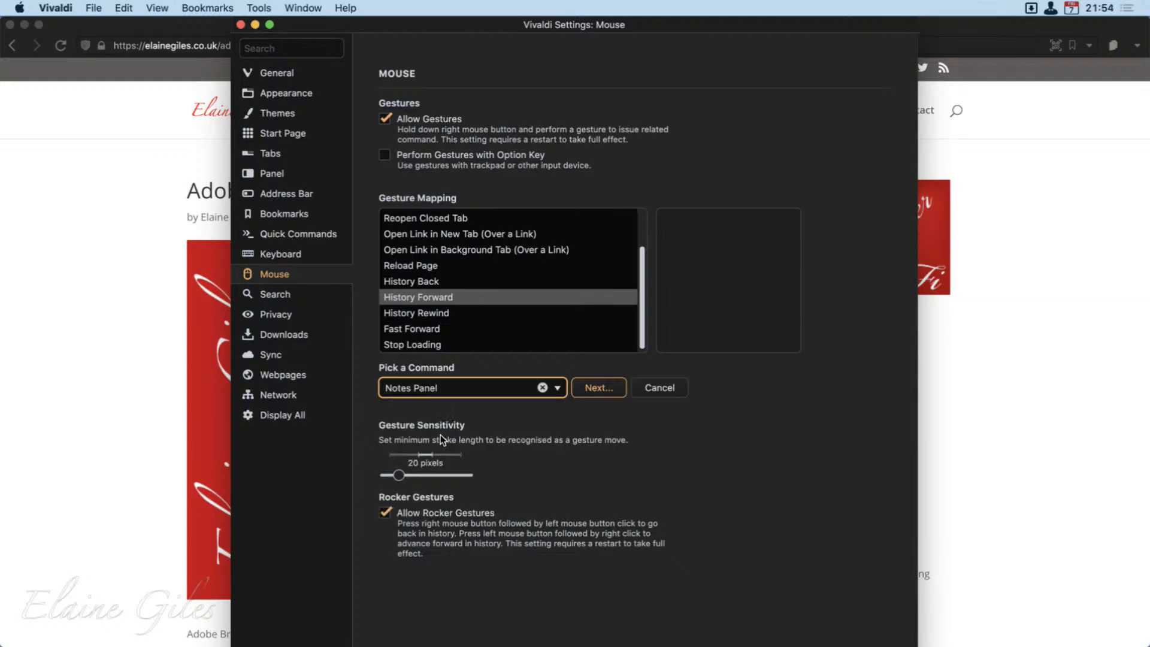
{"action": "left_click", "coordinate": [604, 395]}
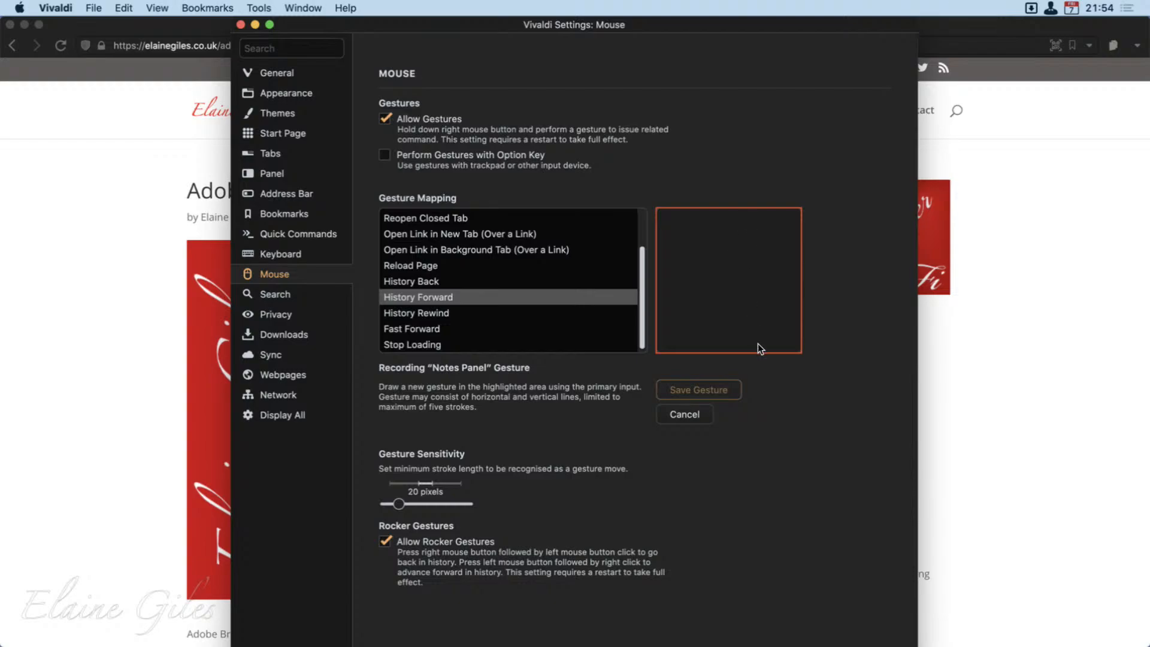
{"action": "mouse_move", "coordinate": [681, 341]}
{"action": "left_mouse_down"}
{"action": "mouse_move", "coordinate": [711, 229]}
{"action": "mouse_move", "coordinate": [751, 343]}
{"action": "left_mouse_up"}
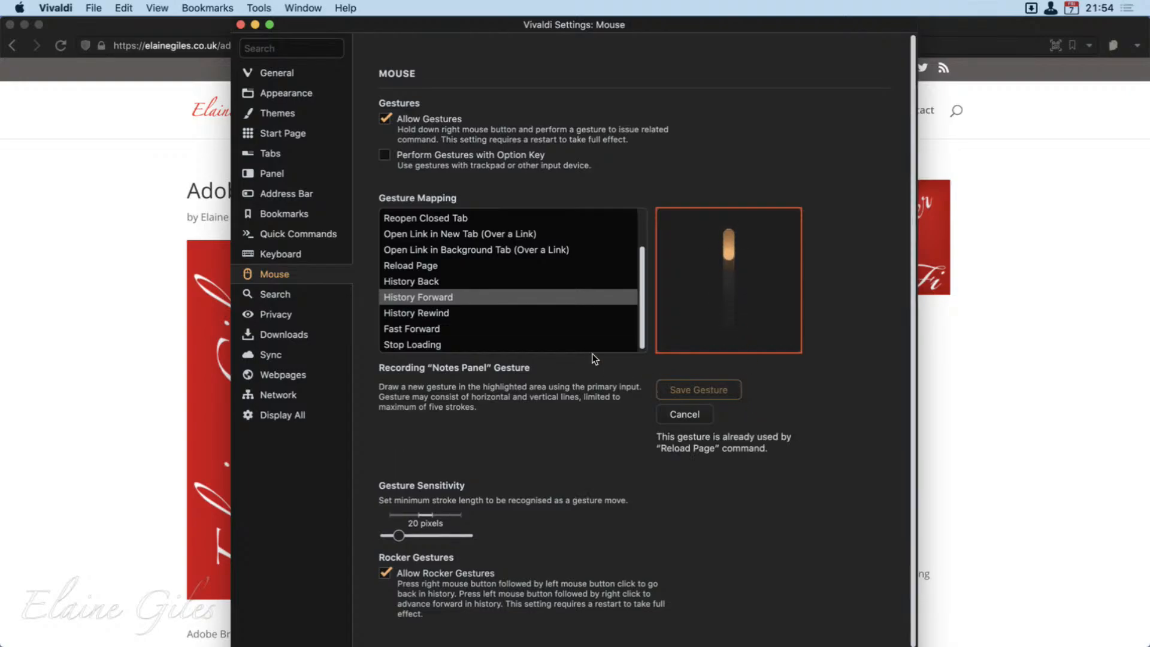
Step: Look through the gesture mappings, then start a new one and pick Notes Panel as its command by searching for "notes"
{"action": "left_click_drag", "start_coordinate": [642, 275], "coordinate": [651, 212]}
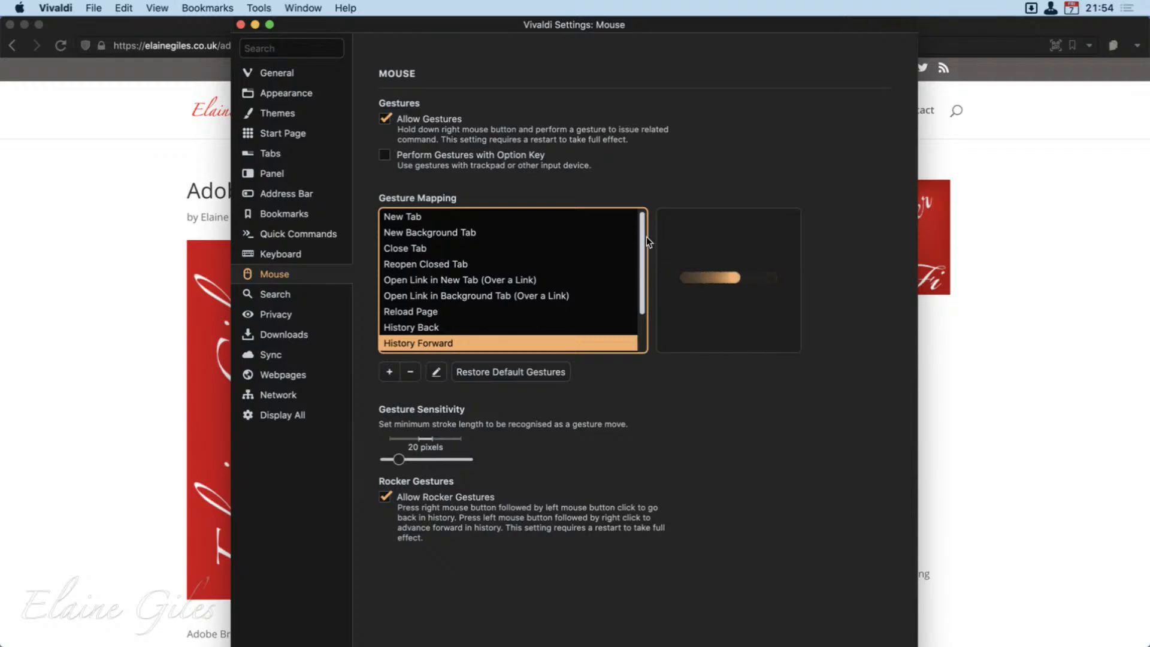
{"action": "left_click_drag", "start_coordinate": [643, 237], "coordinate": [642, 279]}
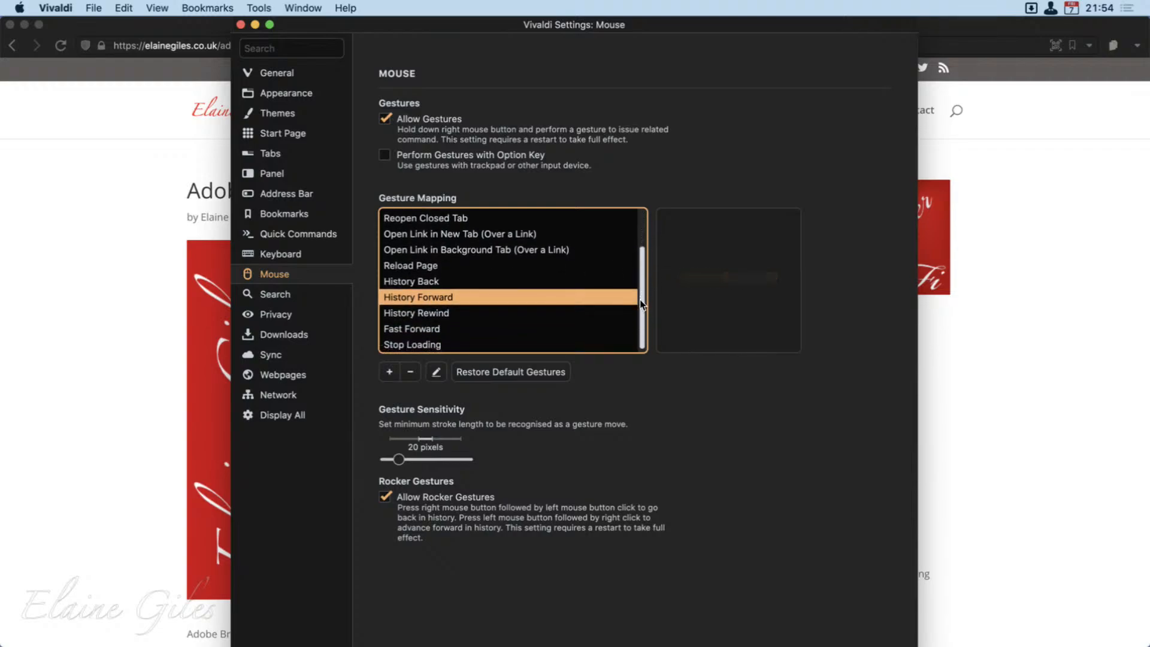
{"action": "left_click", "coordinate": [394, 371]}
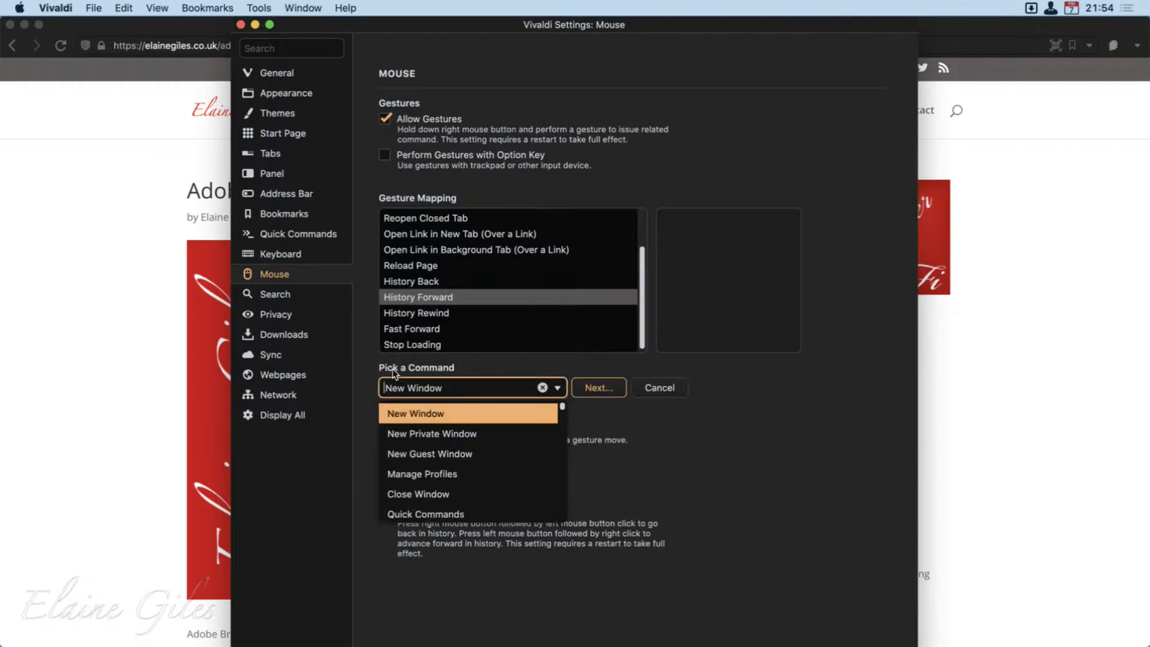
{"action": "left_click", "coordinate": [484, 414]}
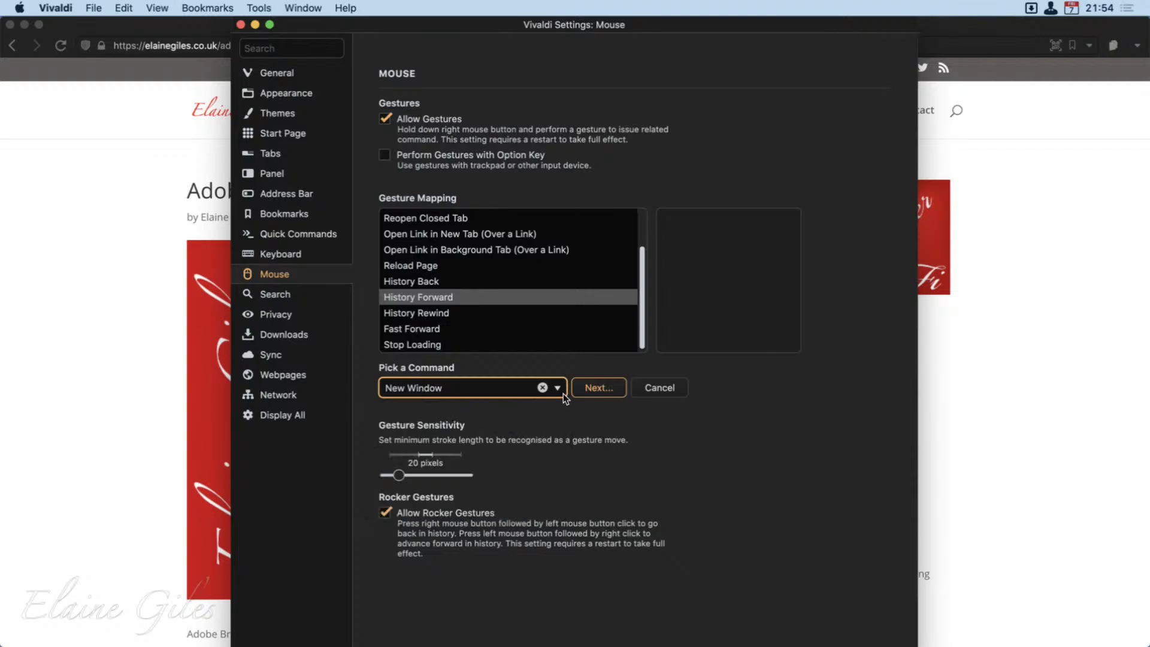
{"action": "left_click", "coordinate": [526, 390]}
{"action": "left_click", "coordinate": [455, 411]}
{"action": "left_click", "coordinate": [470, 392]}
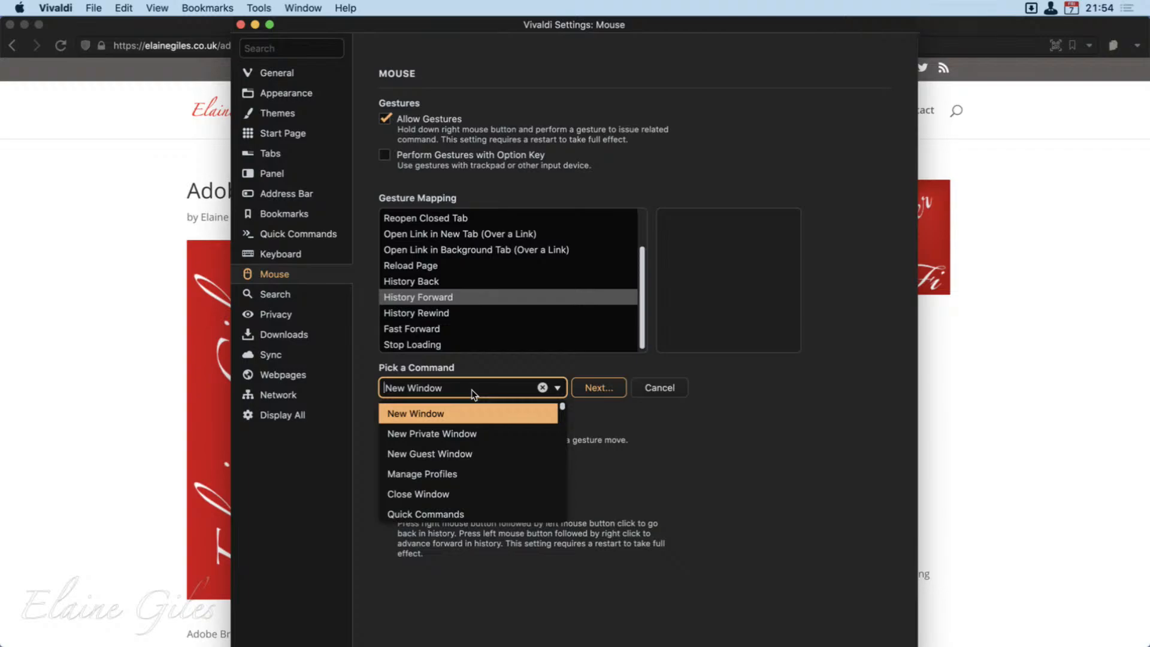
{"action": "key", "text": "super+a"}
{"action": "type", "text": "notes"}
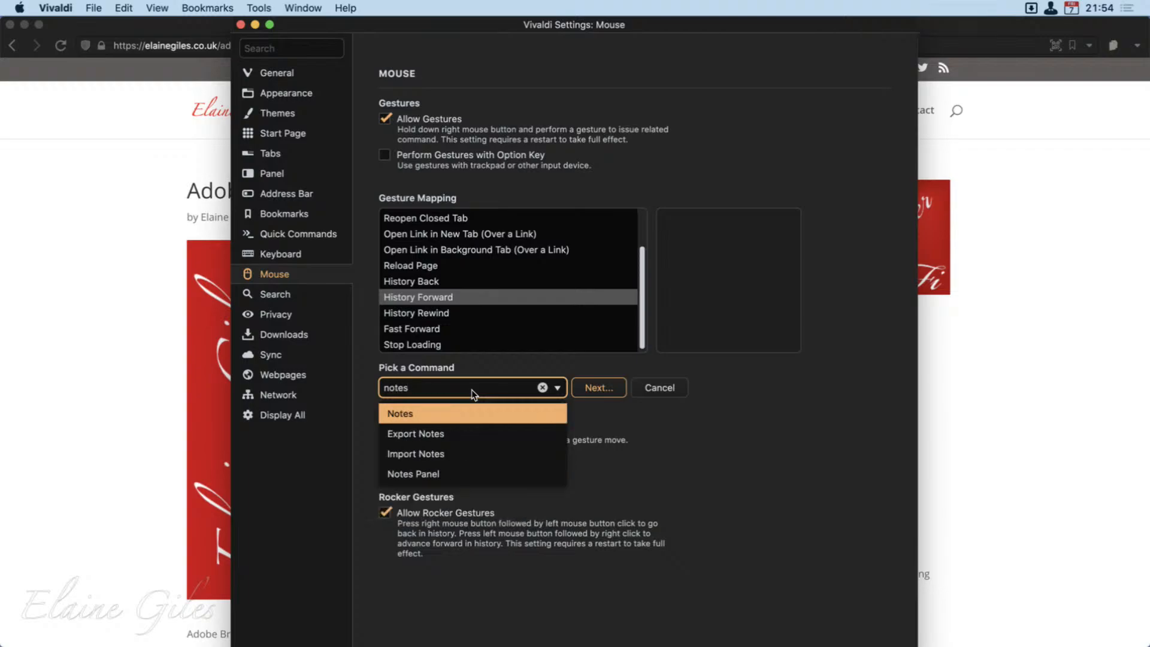
{"action": "left_click", "coordinate": [469, 473]}
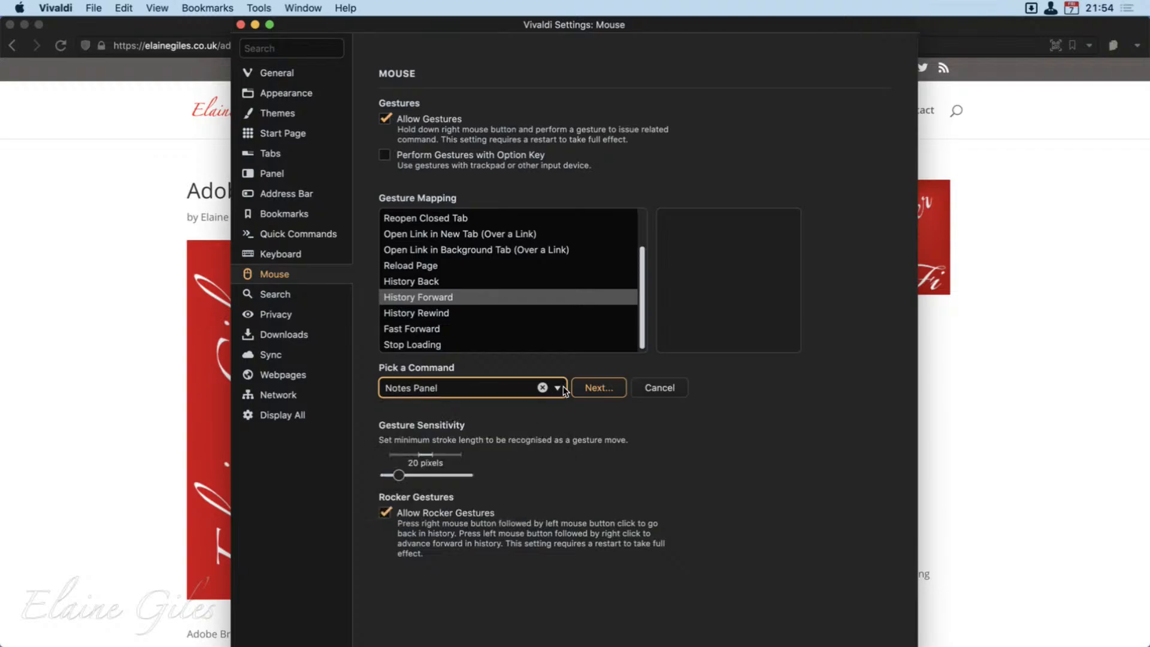
Step: Try drawing an inverted-V gesture for the Notes Panel command, and cancel the recording
{"action": "left_click", "coordinate": [595, 387]}
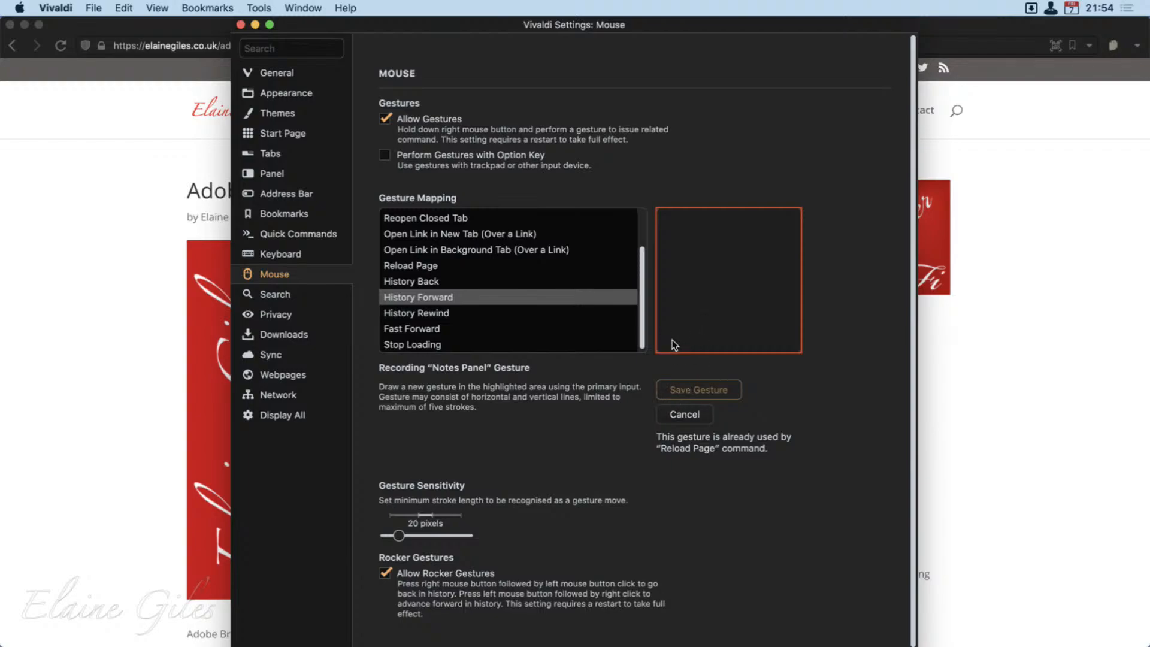
{"action": "left_click_drag", "start_coordinate": [669, 342], "coordinate": [741, 207]}
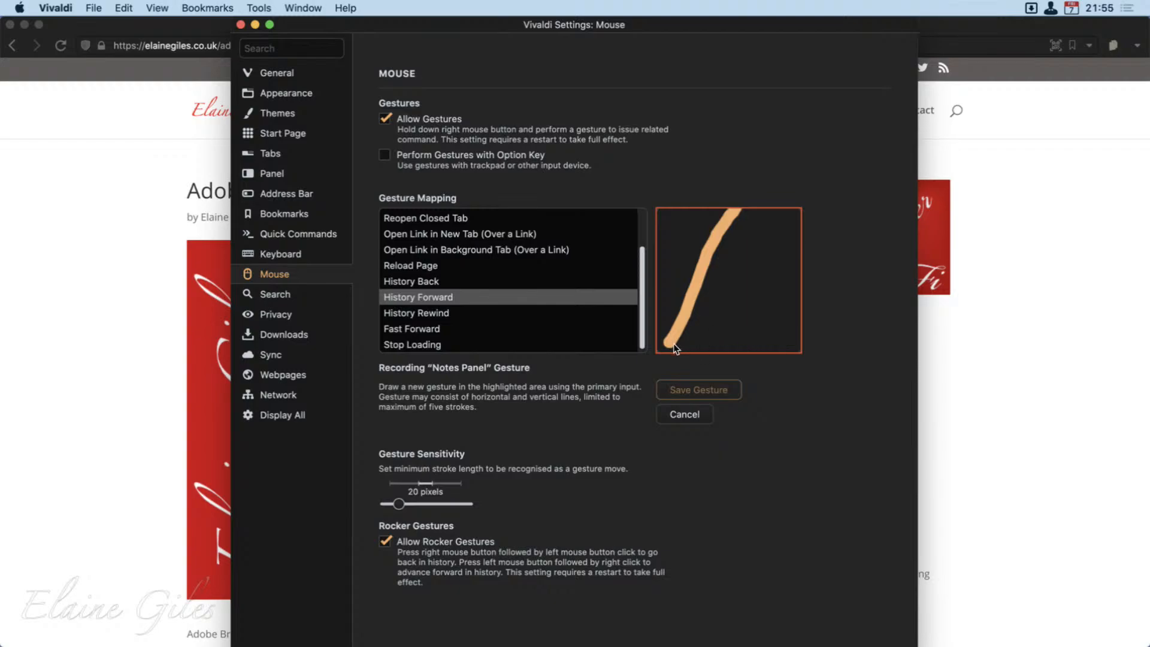
{"action": "mouse_move", "coordinate": [674, 343]}
{"action": "left_mouse_down"}
{"action": "mouse_move", "coordinate": [721, 231]}
{"action": "mouse_move", "coordinate": [764, 350]}
{"action": "left_mouse_up"}
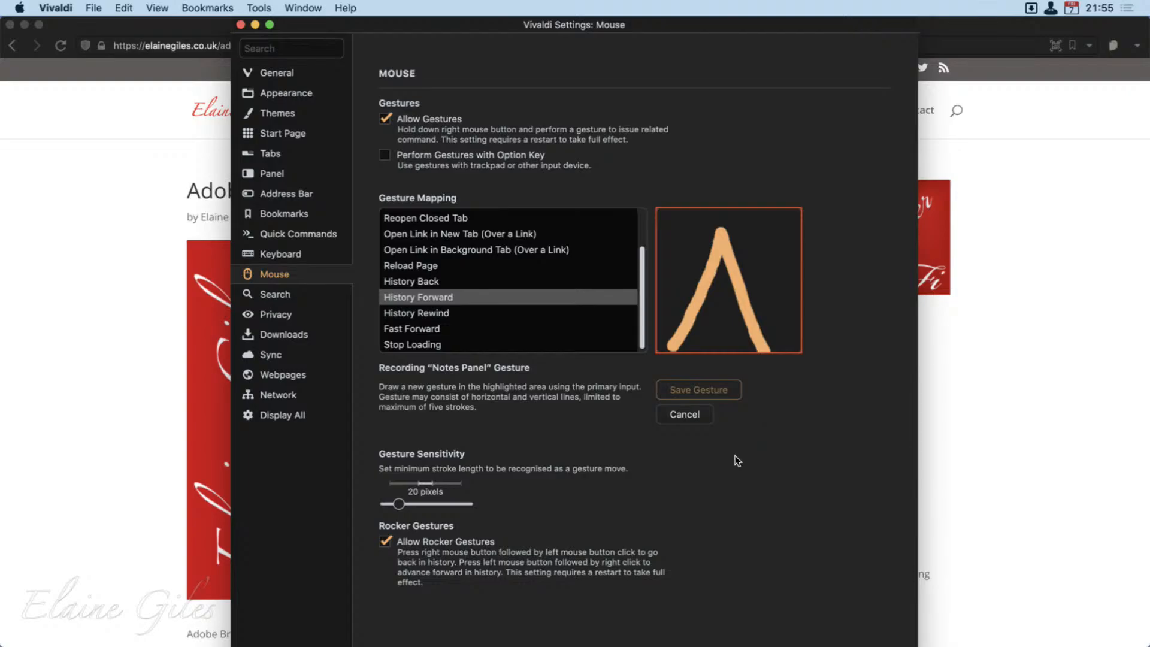
{"action": "left_click", "coordinate": [695, 417]}
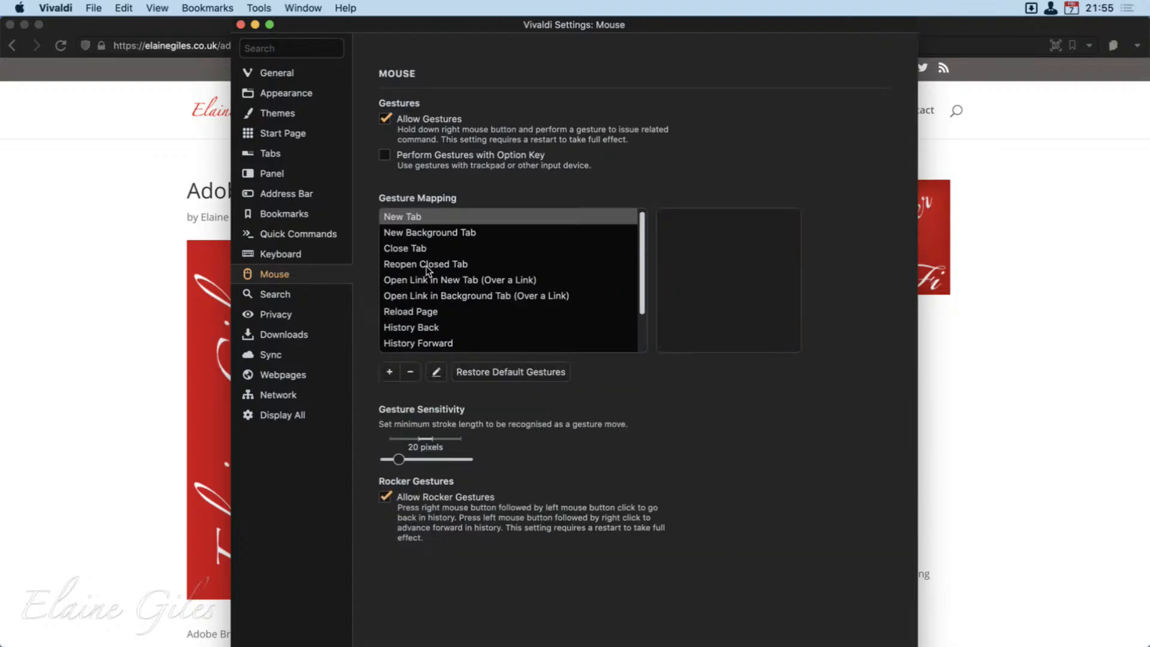
Step: Review the New Background Tab and Close Tab gestures and the rest of the mapping, and close the settings window
{"action": "left_click", "coordinate": [421, 231]}
{"action": "left_click", "coordinate": [423, 246]}
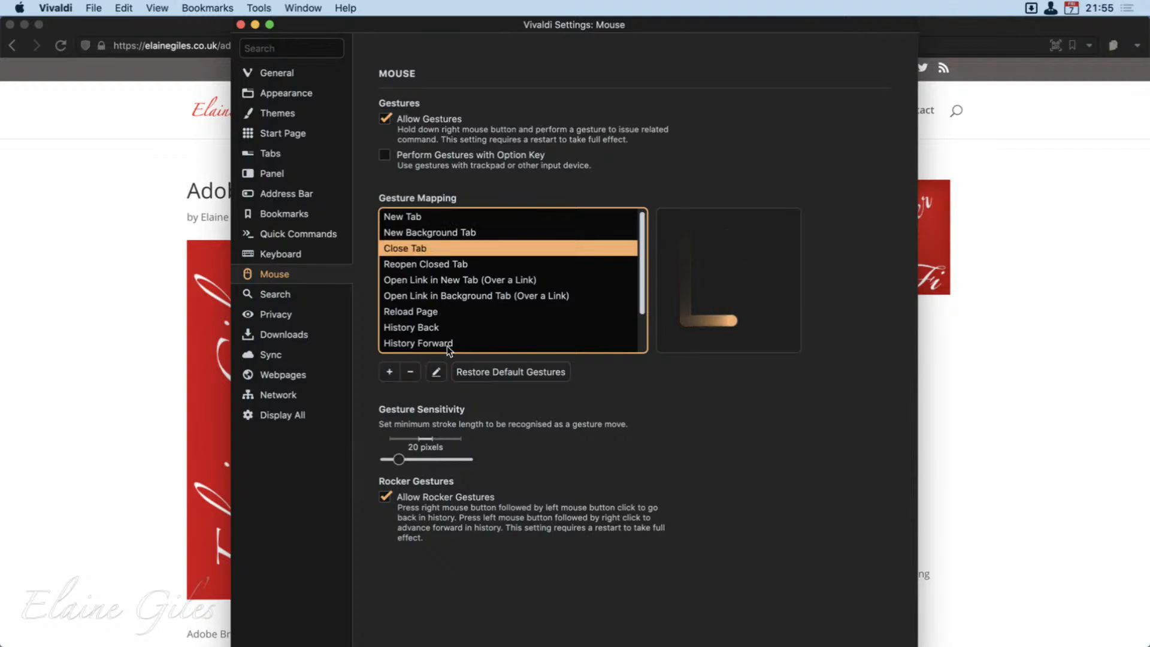
{"action": "scroll", "coordinate": [446, 346], "scroll_direction": "down", "scroll_amount": 3}
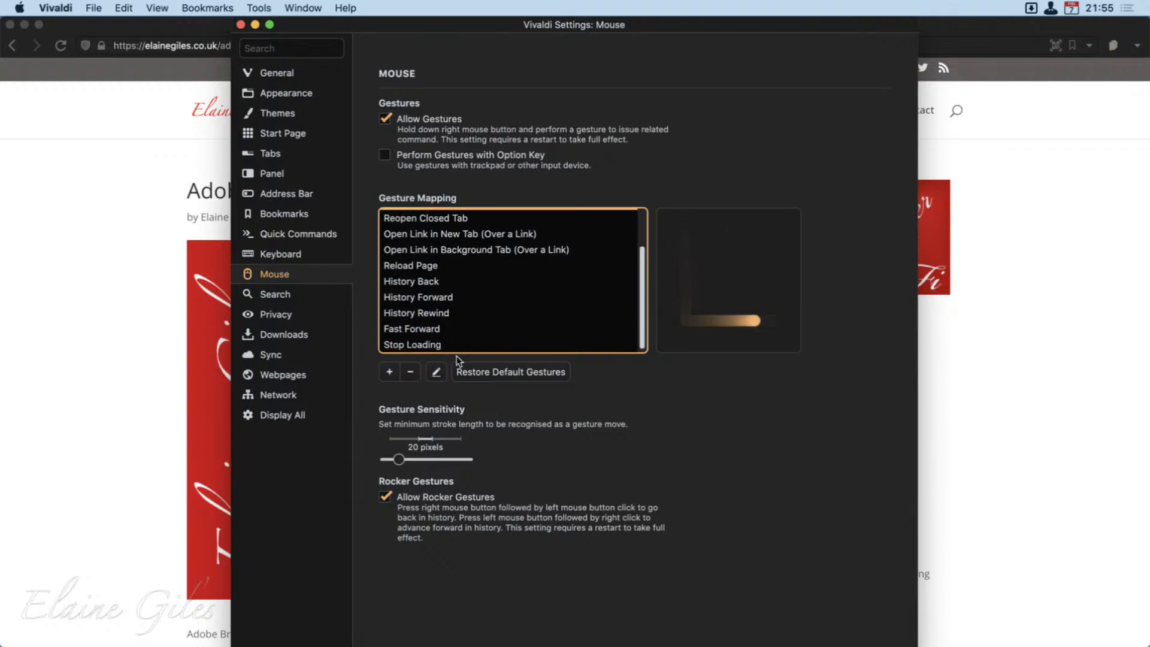
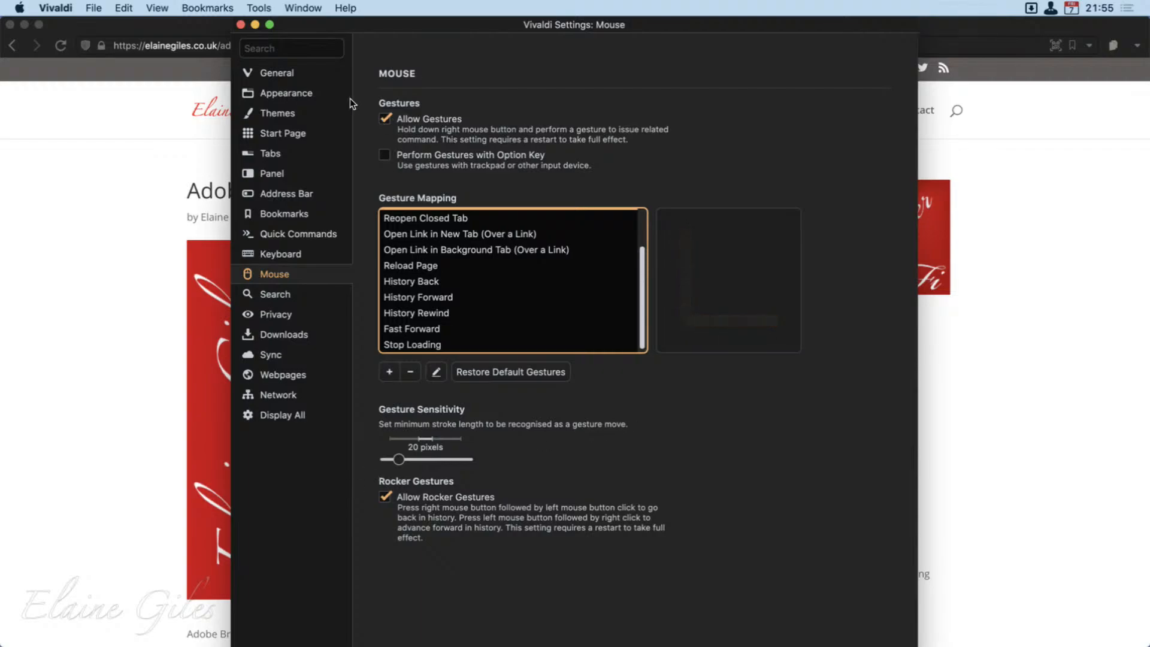
{"action": "left_click", "coordinate": [242, 26]}
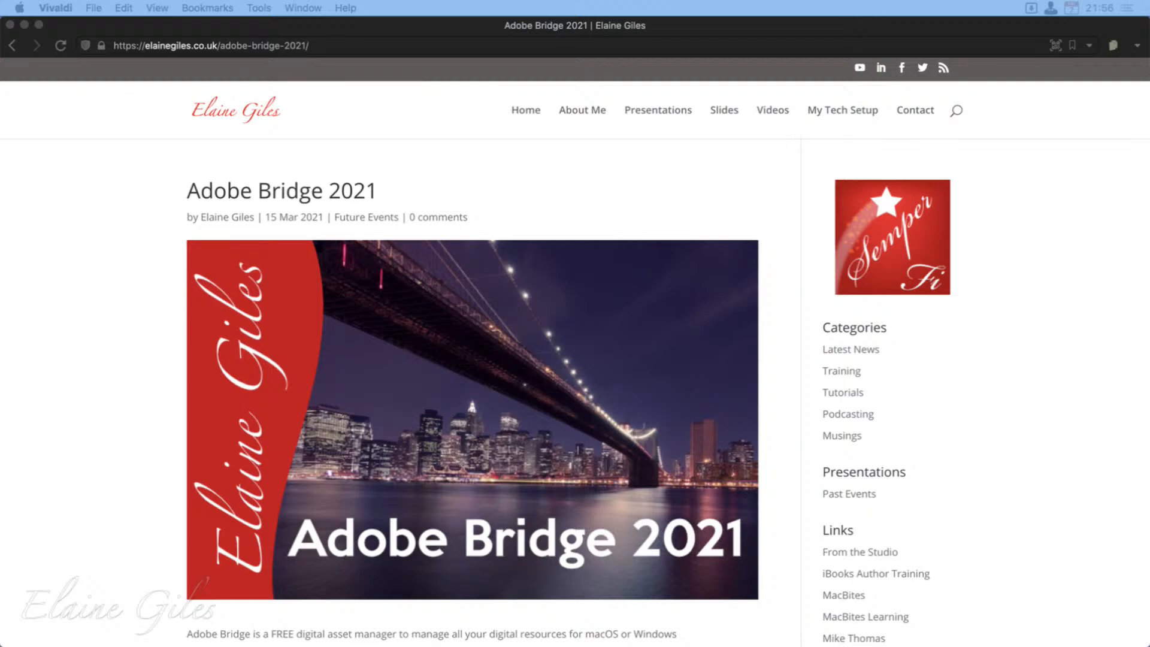
Step: Show the tab bar beside the page and check the options offered for the unpinned "What's new in Vivaldi" tab
{"action": "left_click", "coordinate": [73, 263]}
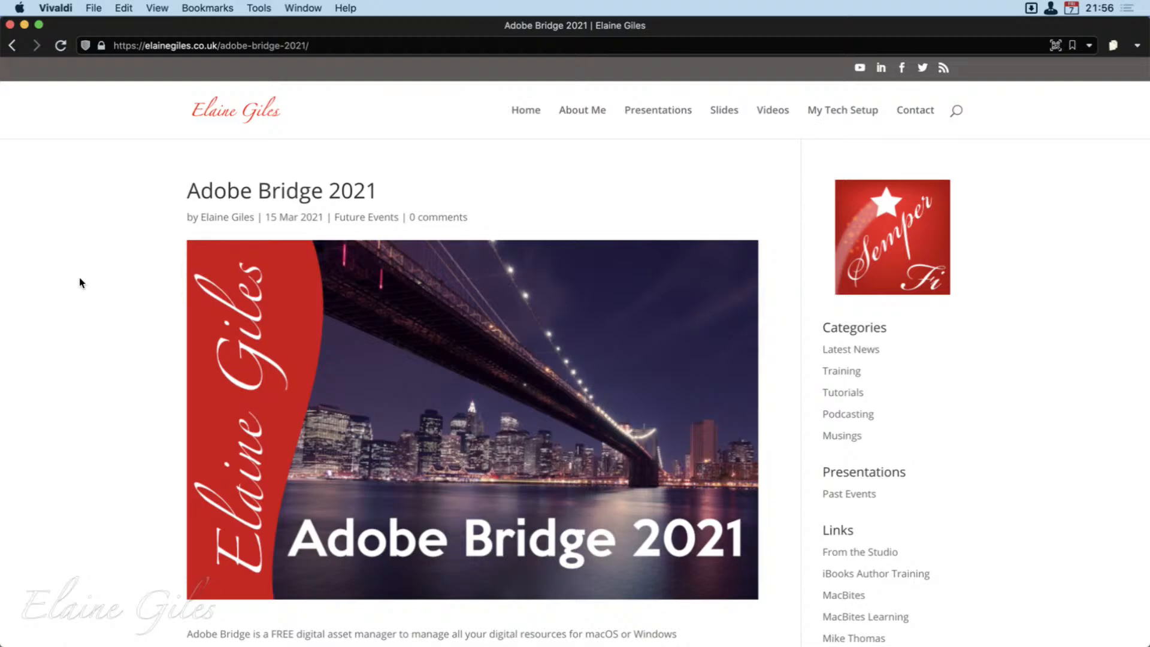
{"action": "key", "text": "super+F10"}
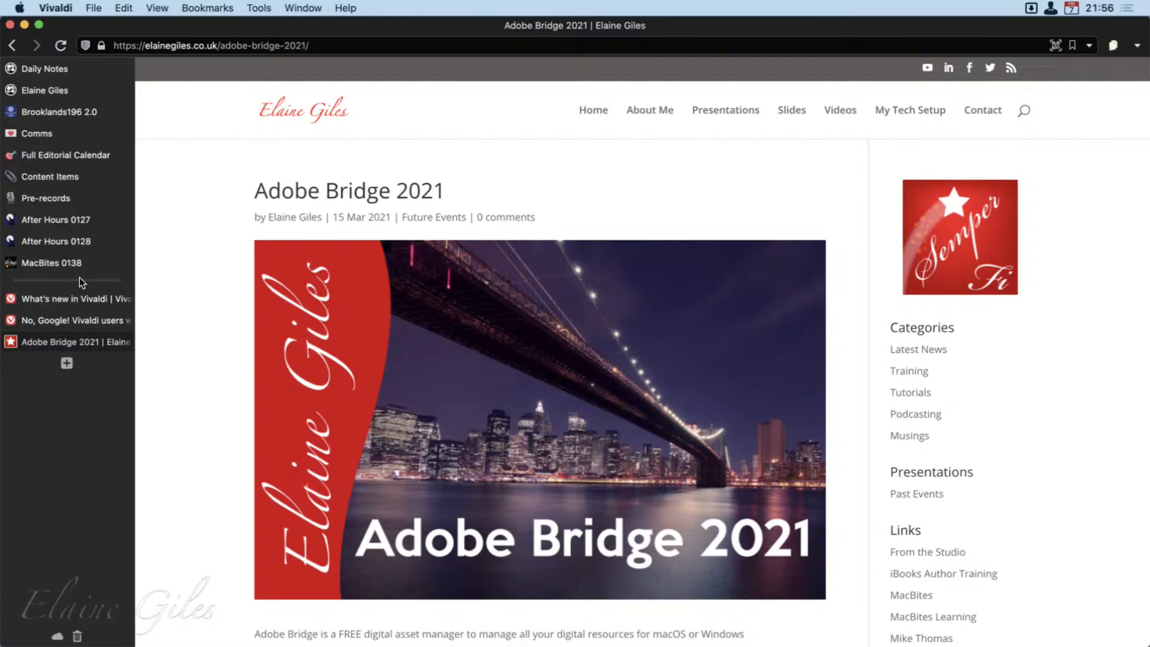
{"action": "mouse_move", "coordinate": [68, 58]}
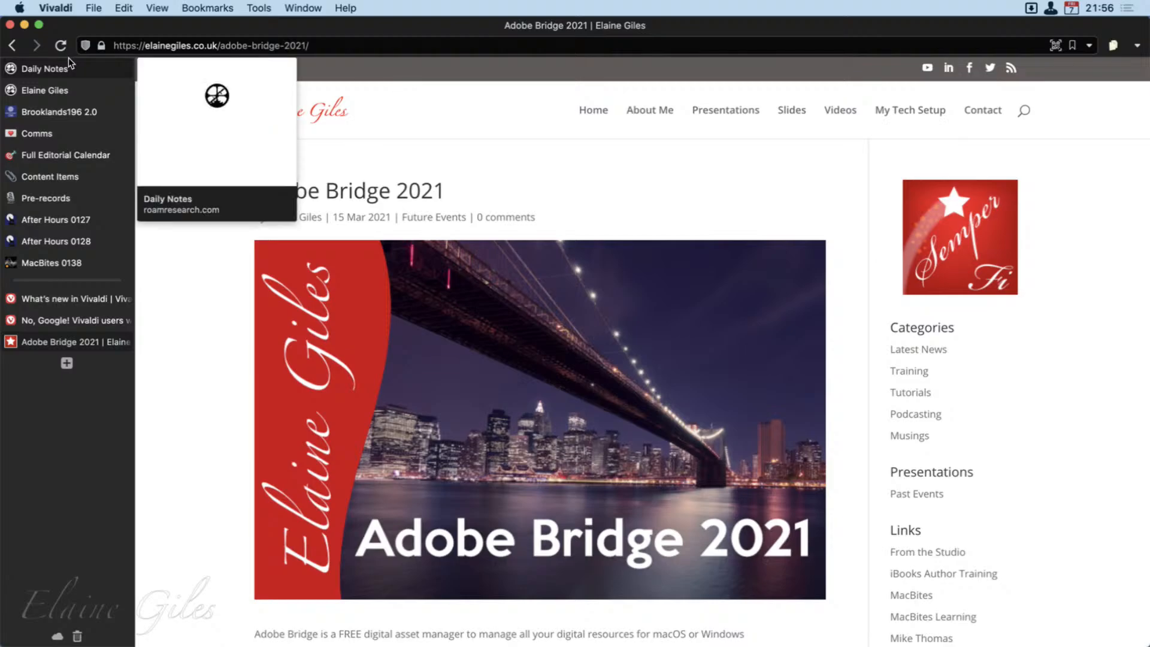
{"action": "right_click", "coordinate": [59, 296]}
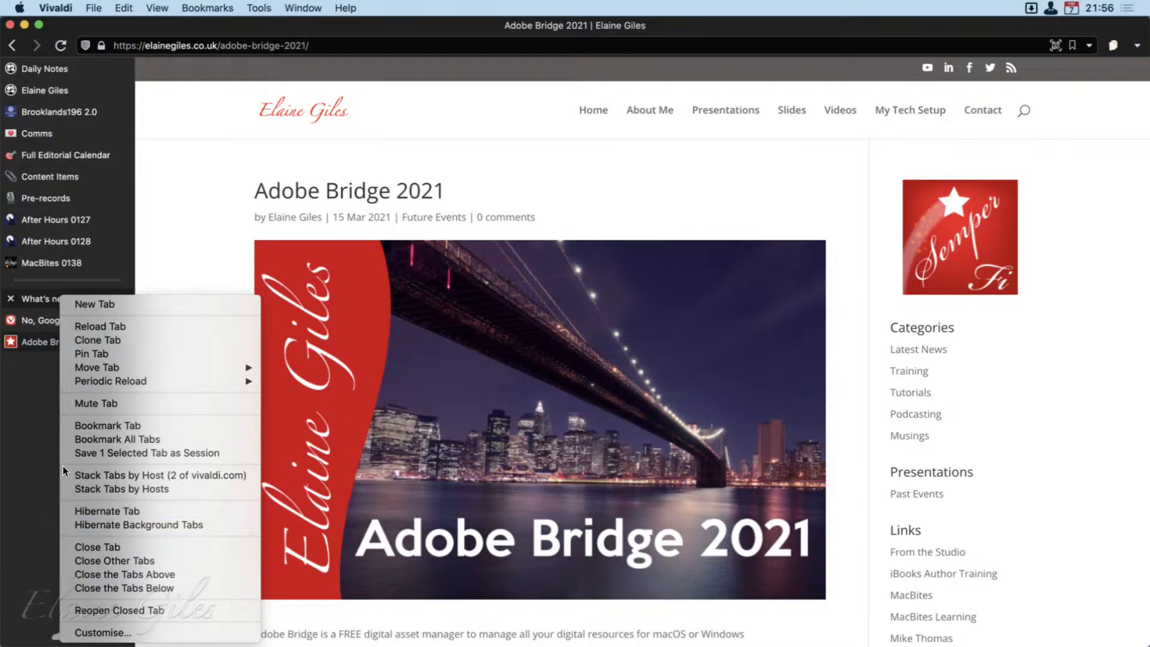
{"action": "left_click", "coordinate": [28, 404]}
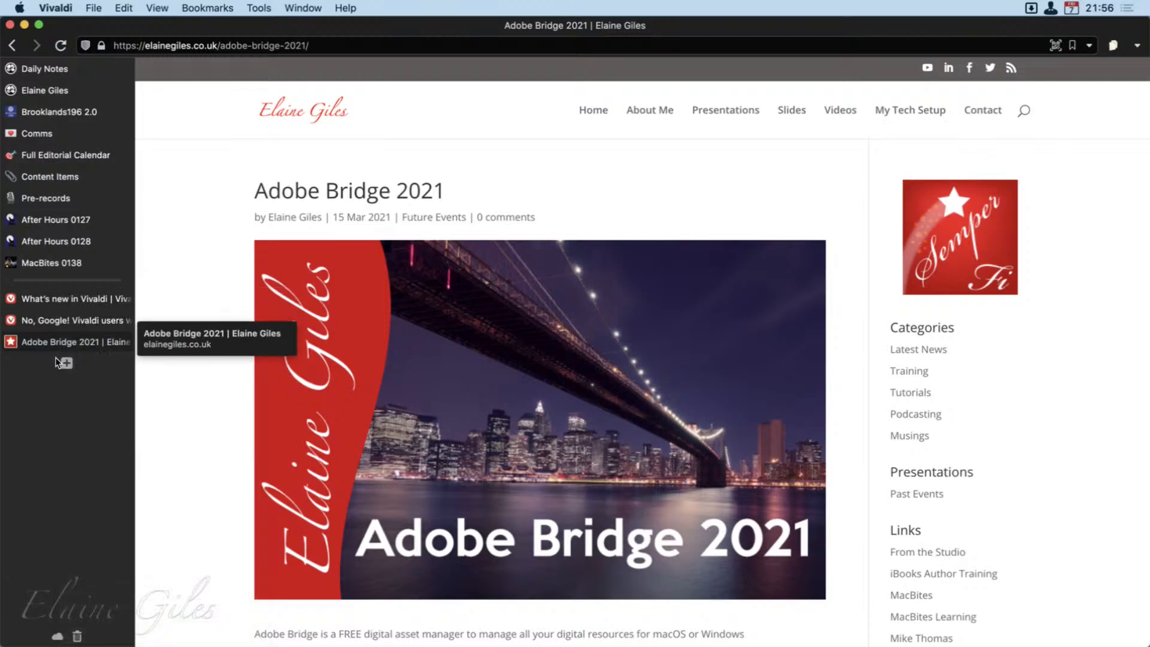
{"action": "mouse_move", "coordinate": [70, 326]}
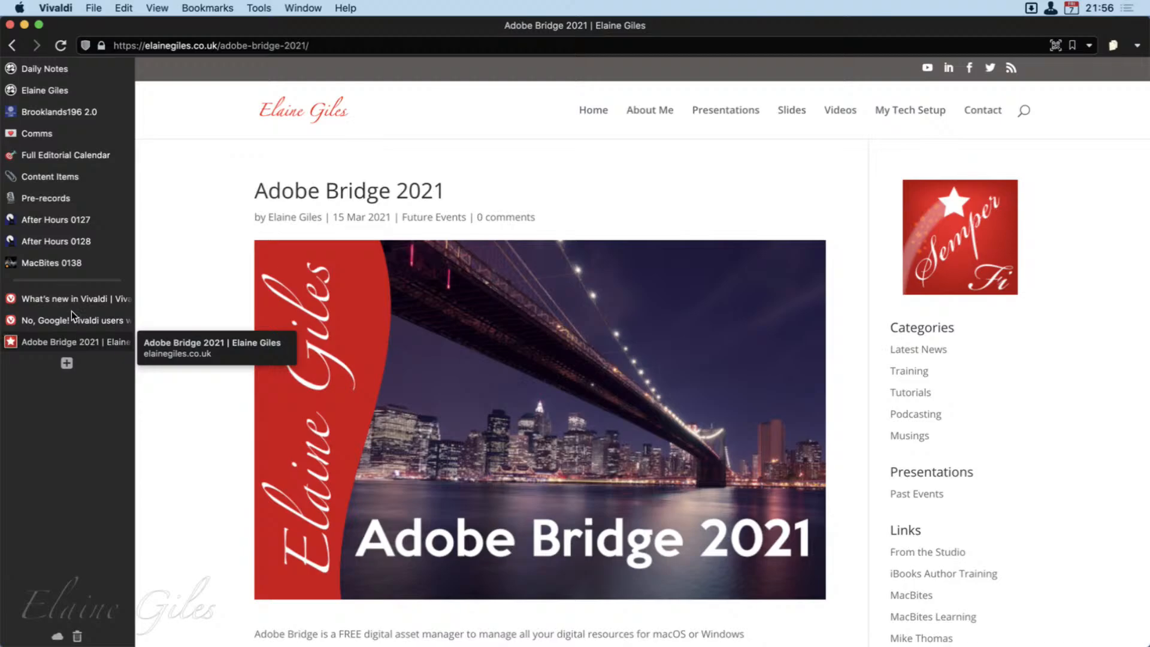
{"action": "mouse_move", "coordinate": [67, 69]}
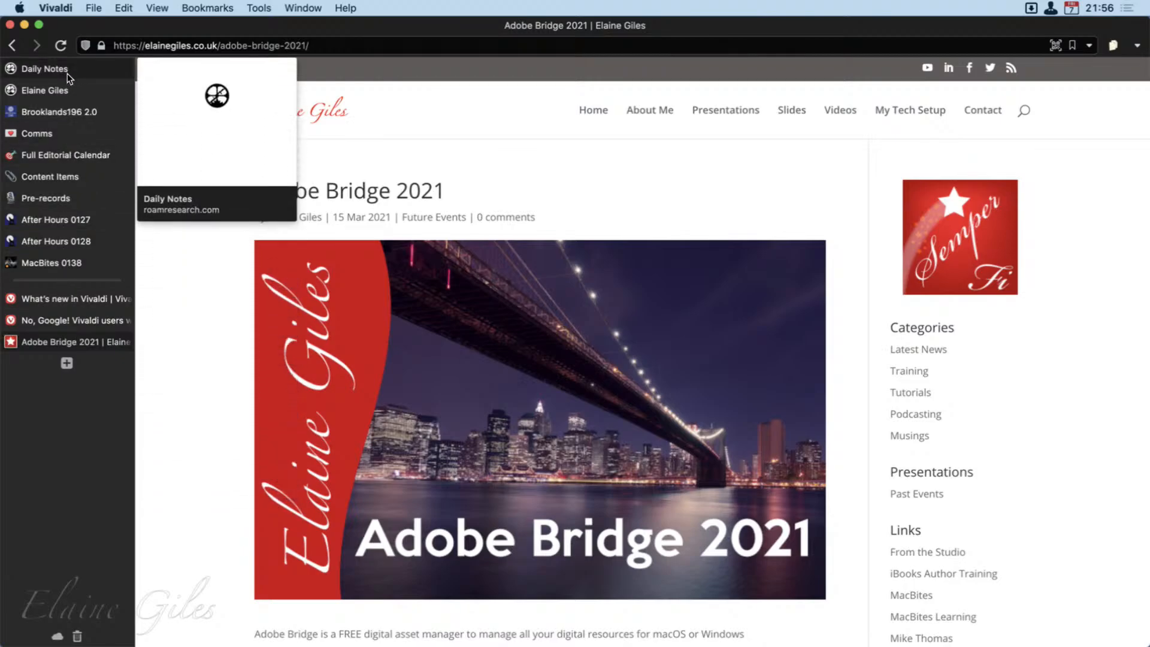
Step: Visit the pinned MacBites 0138 tab, return to the "What's new in Vivaldi" tab, and check the pinned tab's options
{"action": "left_click", "coordinate": [11, 266]}
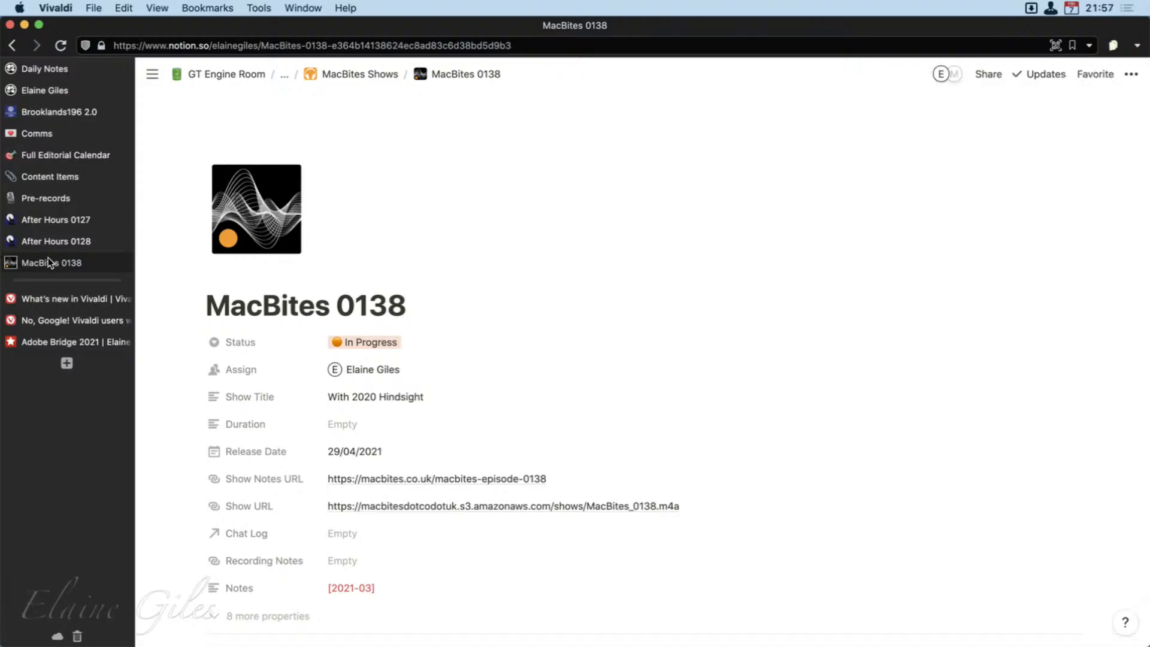
{"action": "left_click", "coordinate": [43, 298]}
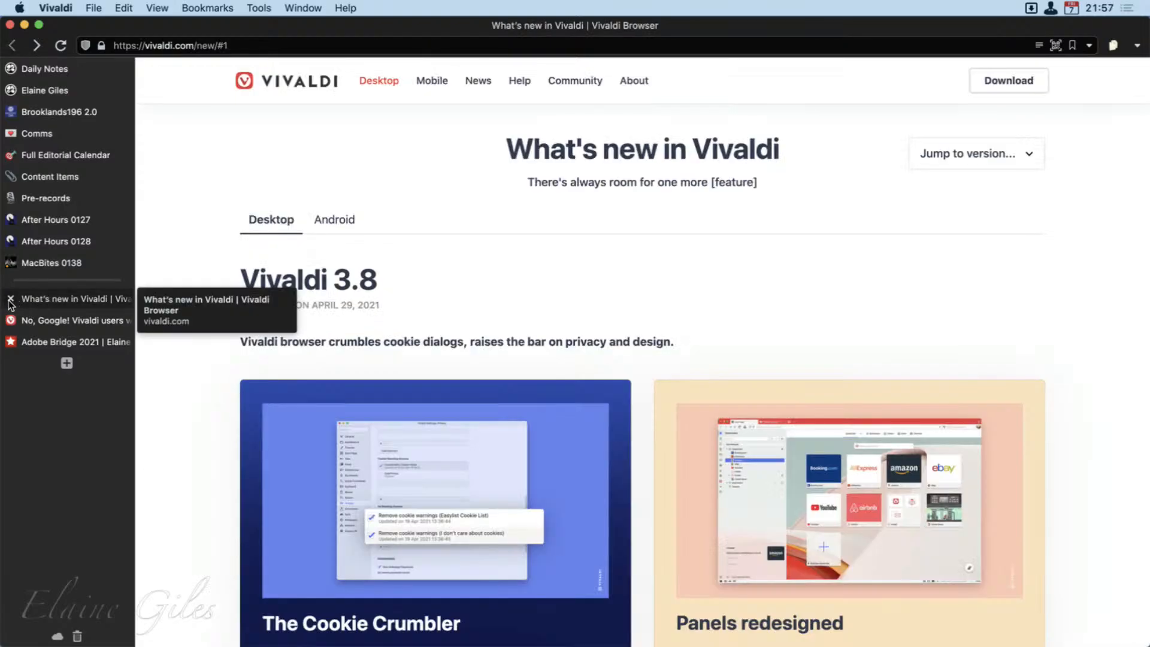
{"action": "right_click", "coordinate": [67, 263]}
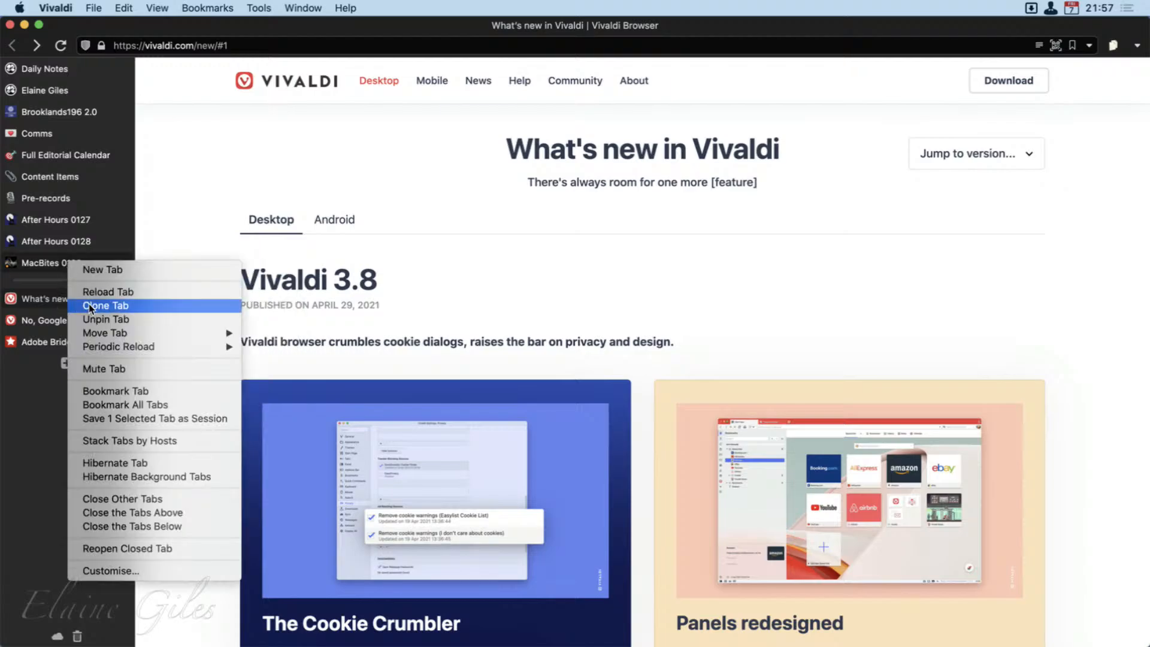
{"action": "left_click", "coordinate": [40, 424]}
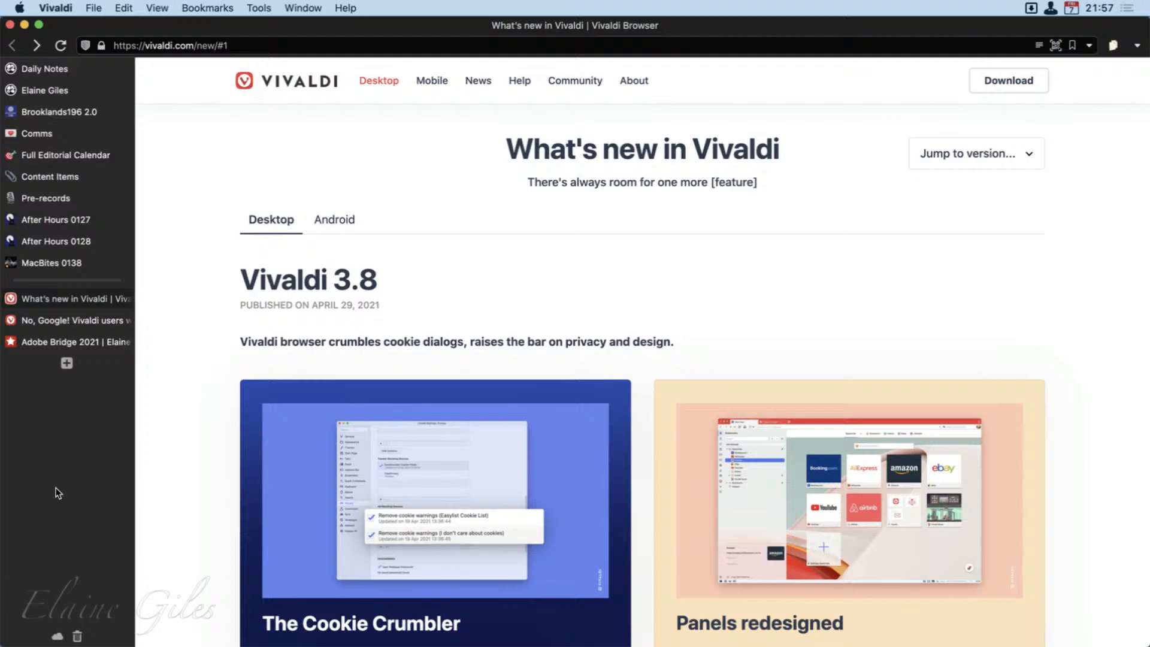
Step: Show the bookmark bar and hide it again
{"action": "key", "text": "super+shift+b"}
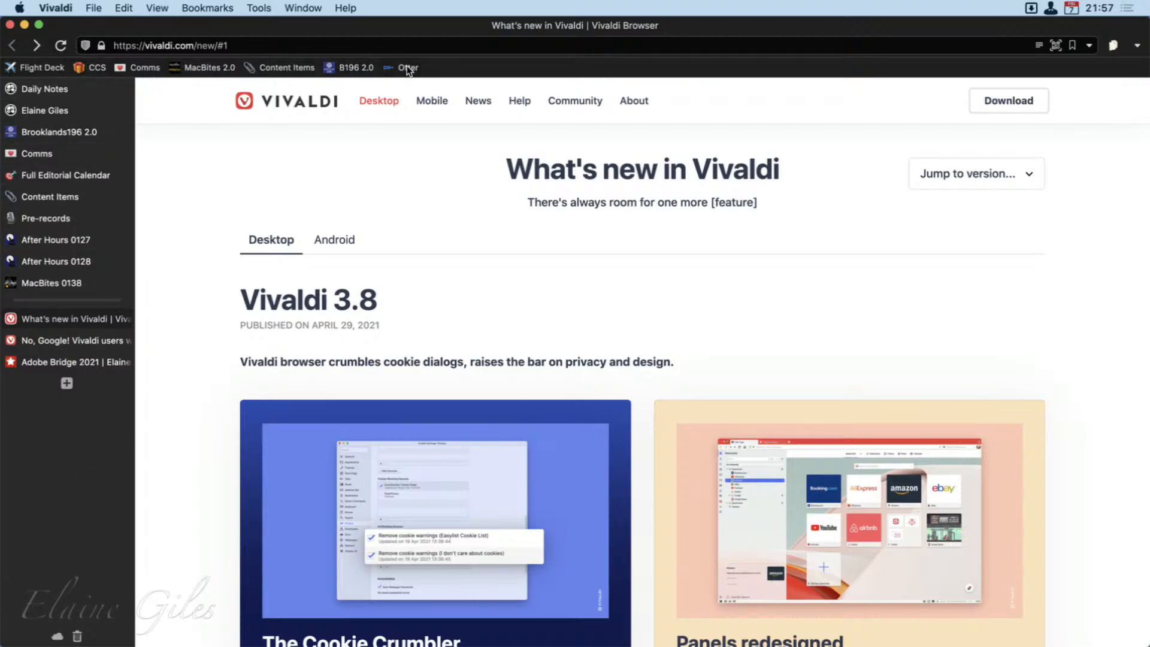
{"action": "mouse_move", "coordinate": [50, 125]}
{"action": "key", "text": "shift+super+b"}
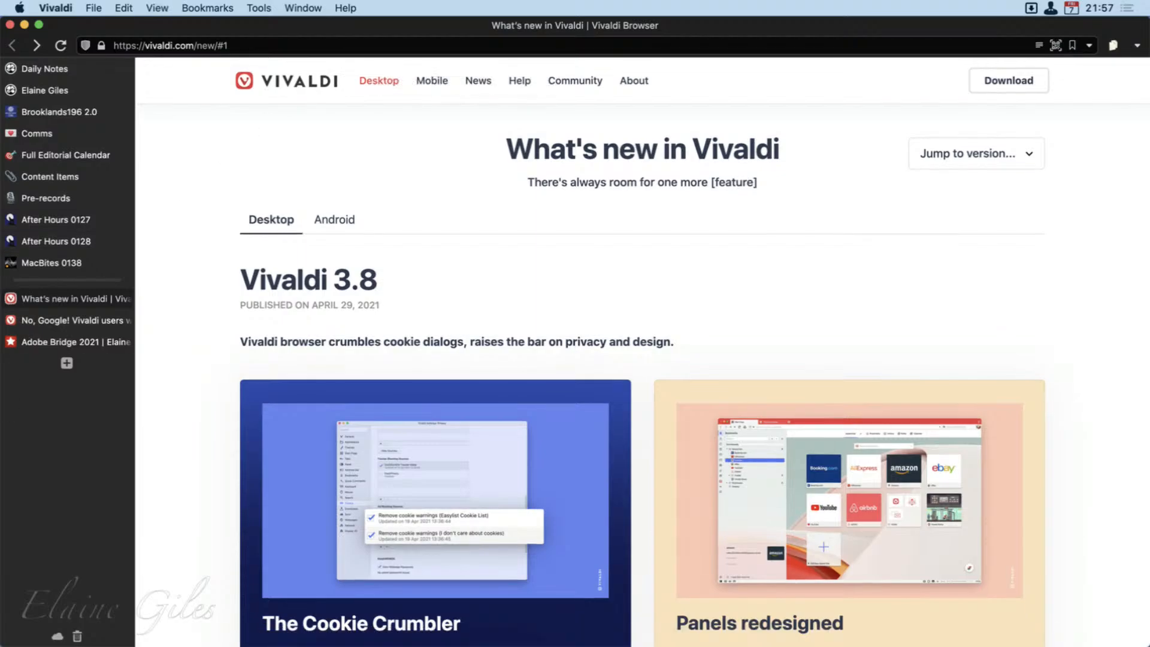
Step: Toggle the side panels, open the Notes panel, and hide the panels again
{"action": "key", "text": "alt+super+p"}
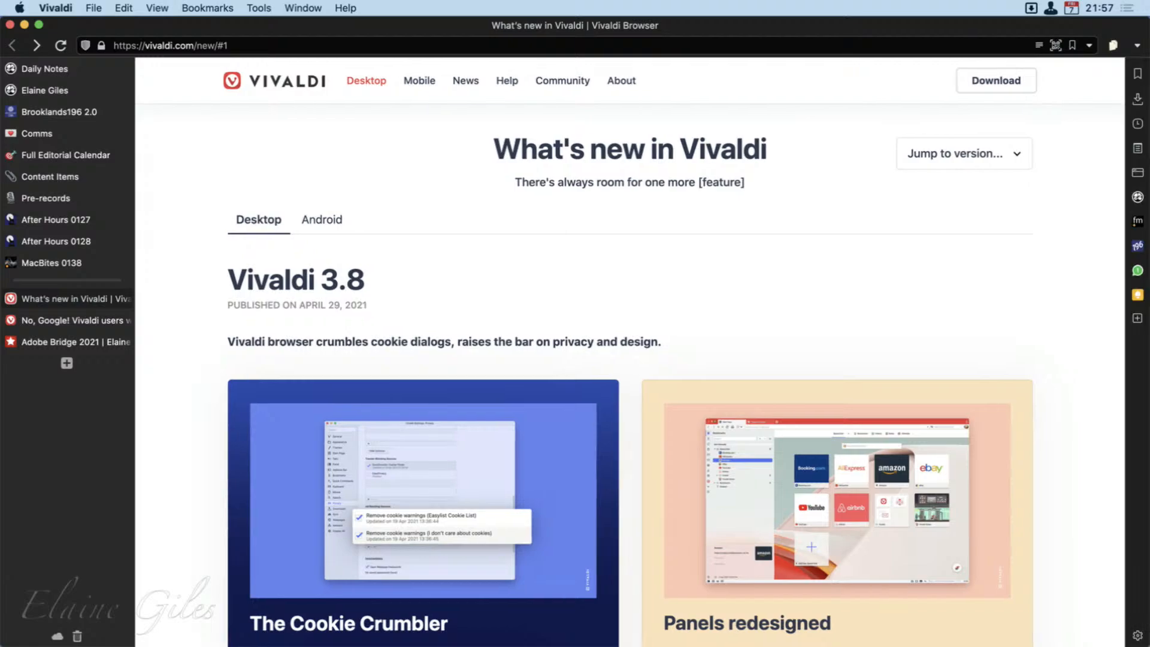
{"action": "key", "text": "alt+super+p"}
{"action": "key", "text": "alt+super+p"}
{"action": "left_click", "coordinate": [1136, 149]}
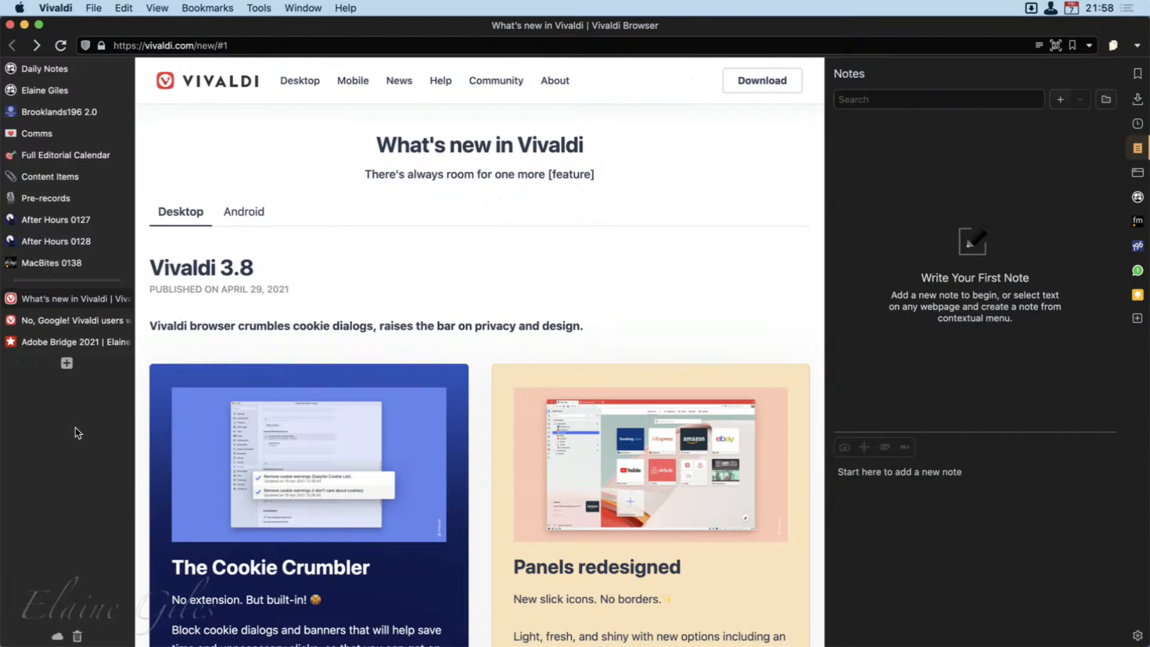
{"action": "key", "text": "super+shift+s"}
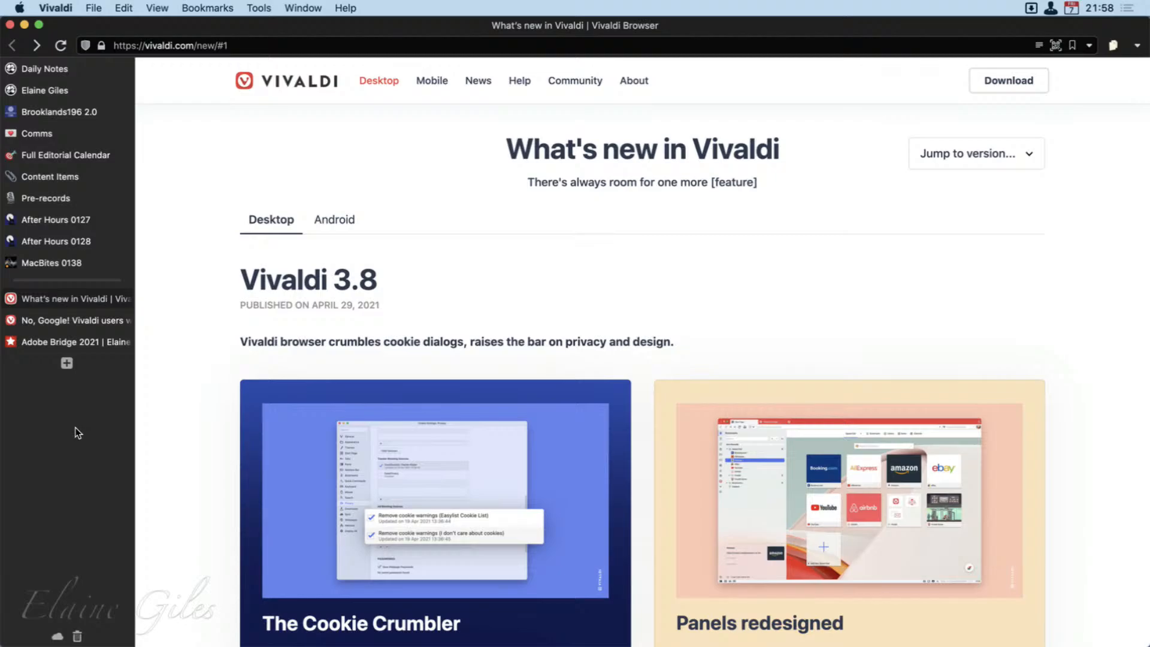
Step: Hide Vivaldi and look through the resources of the Good Morning and Marooned workspaces in the Workspaces app
{"action": "key", "text": "super+h"}
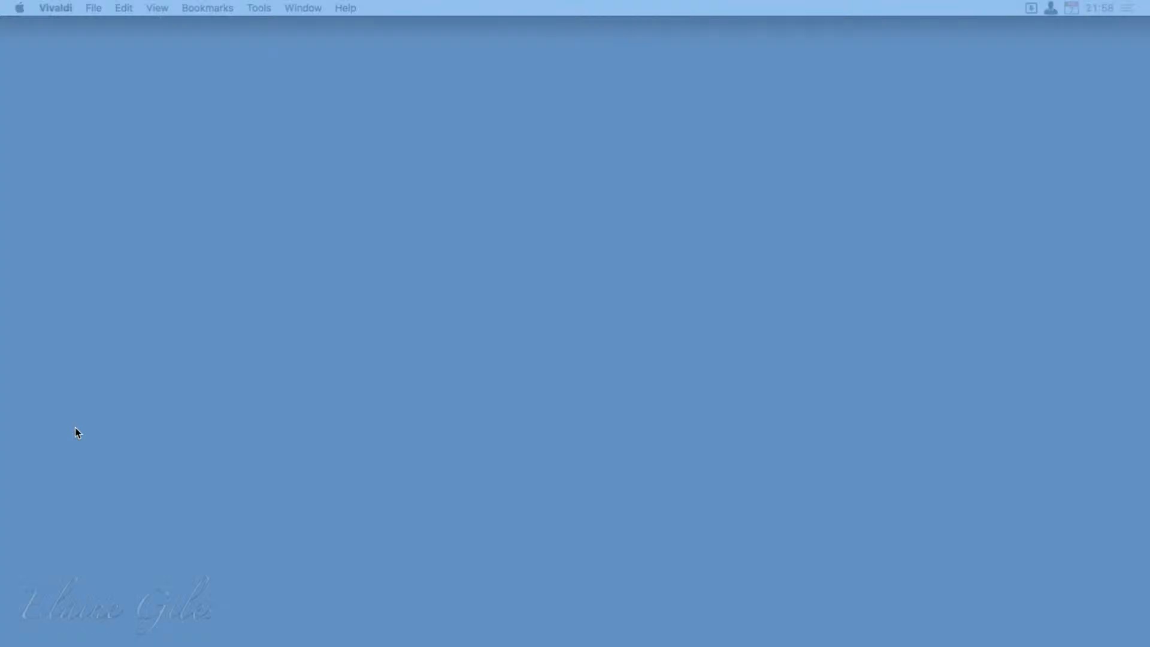
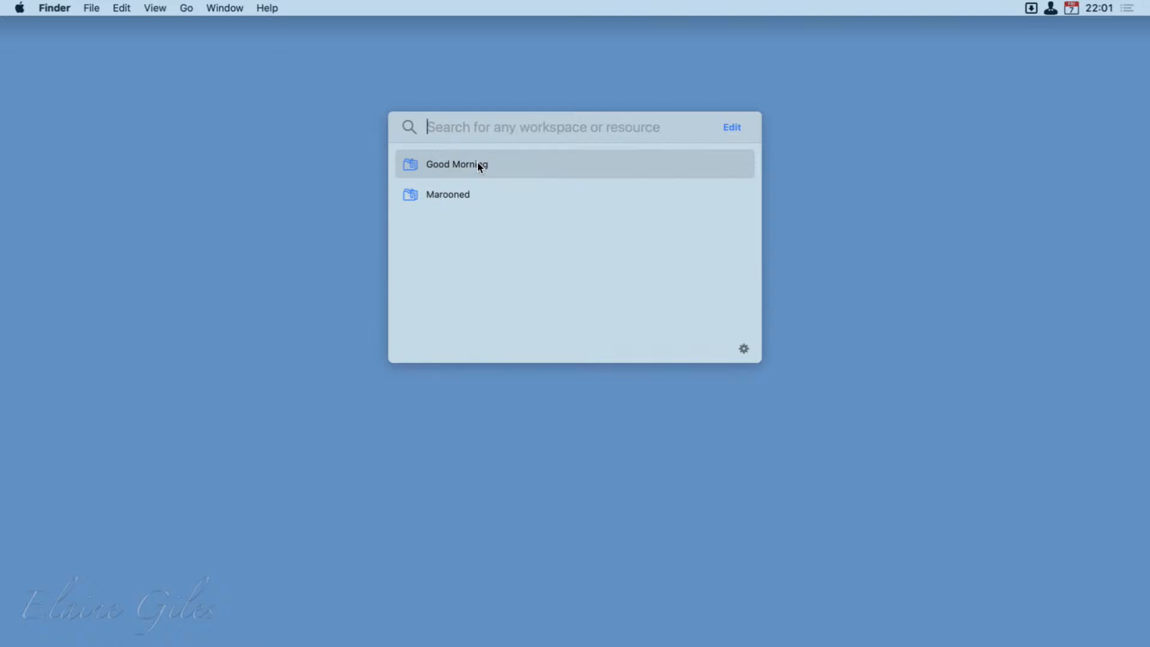
{"action": "left_click", "coordinate": [478, 163]}
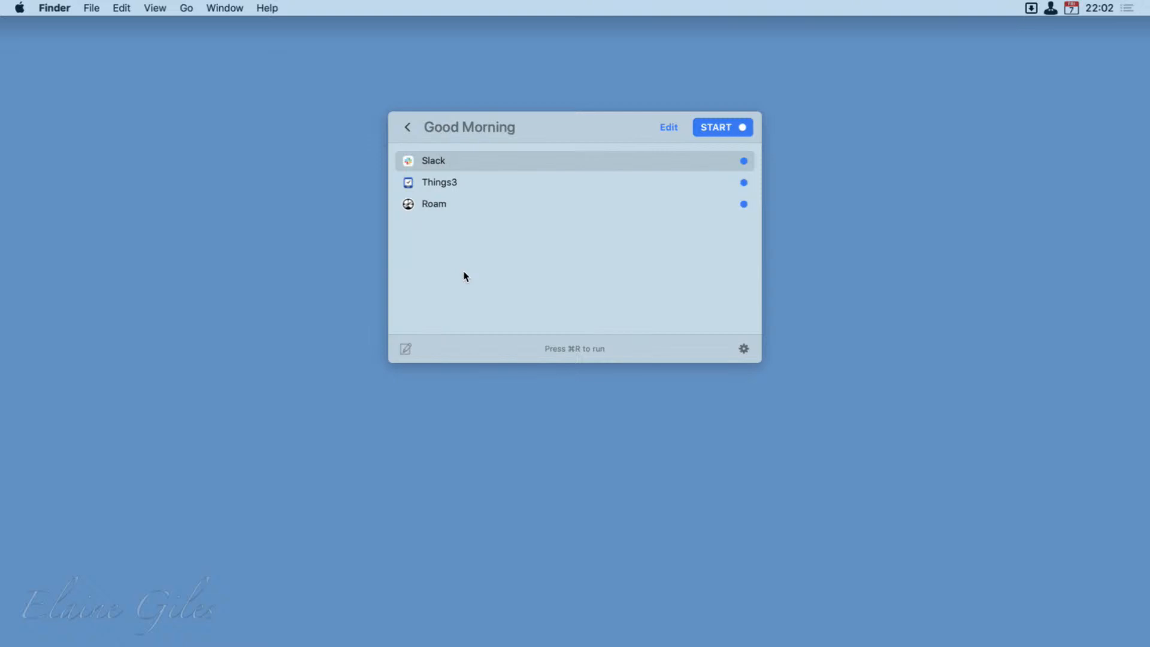
{"action": "left_click", "coordinate": [405, 127]}
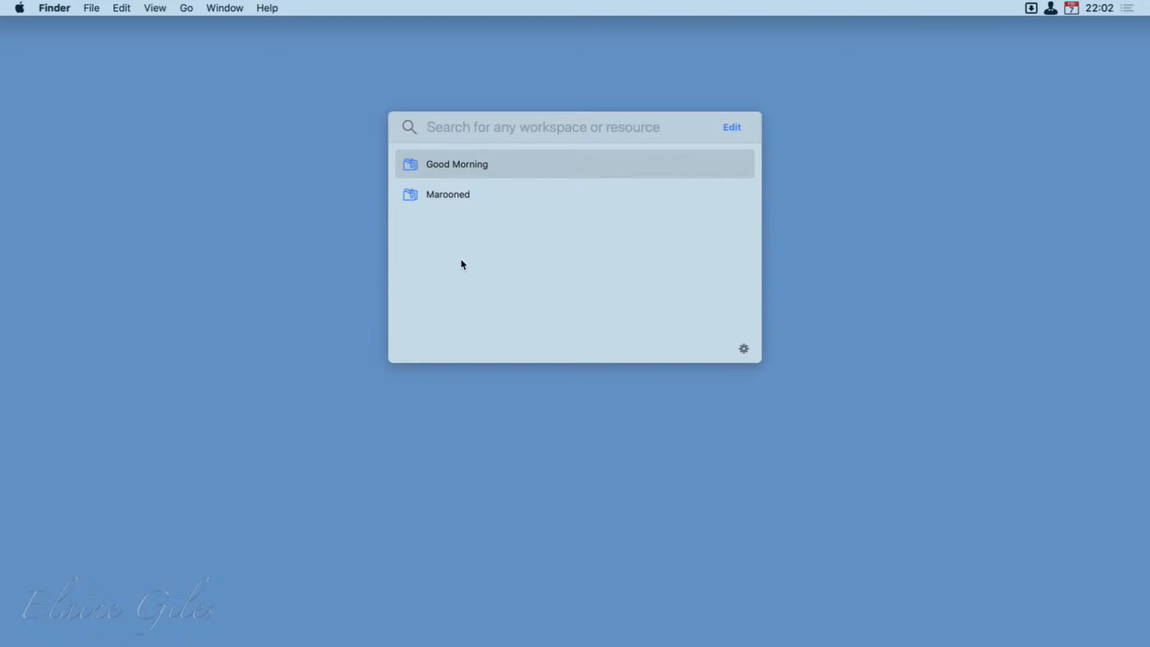
{"action": "left_click", "coordinate": [432, 193]}
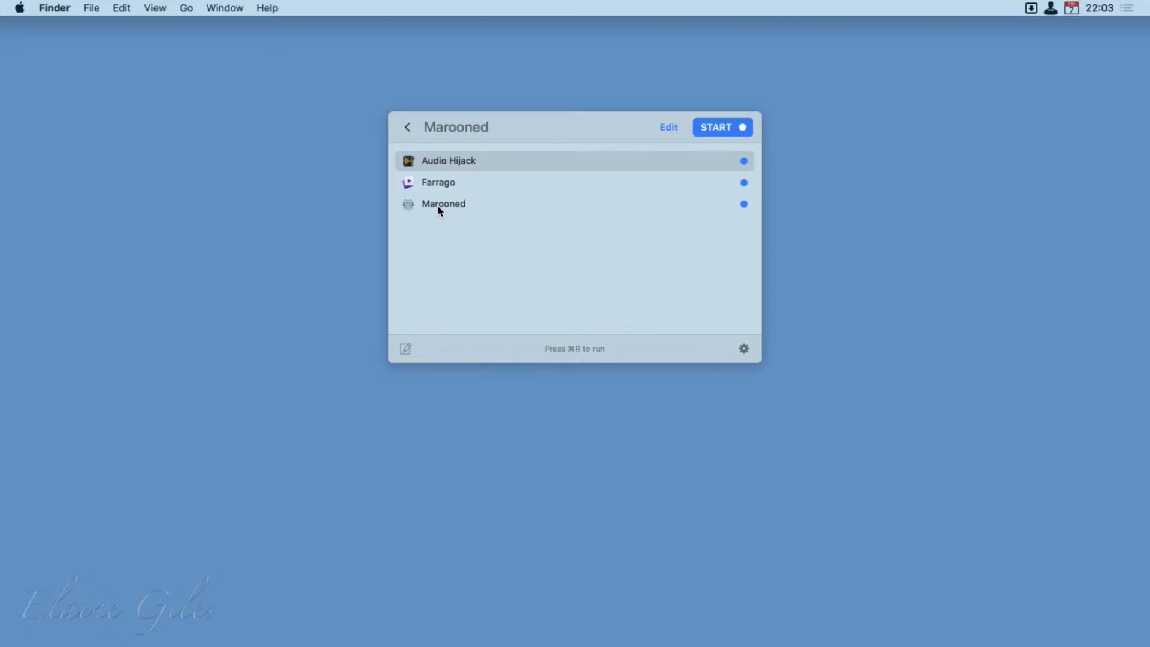
{"action": "left_click", "coordinate": [411, 128]}
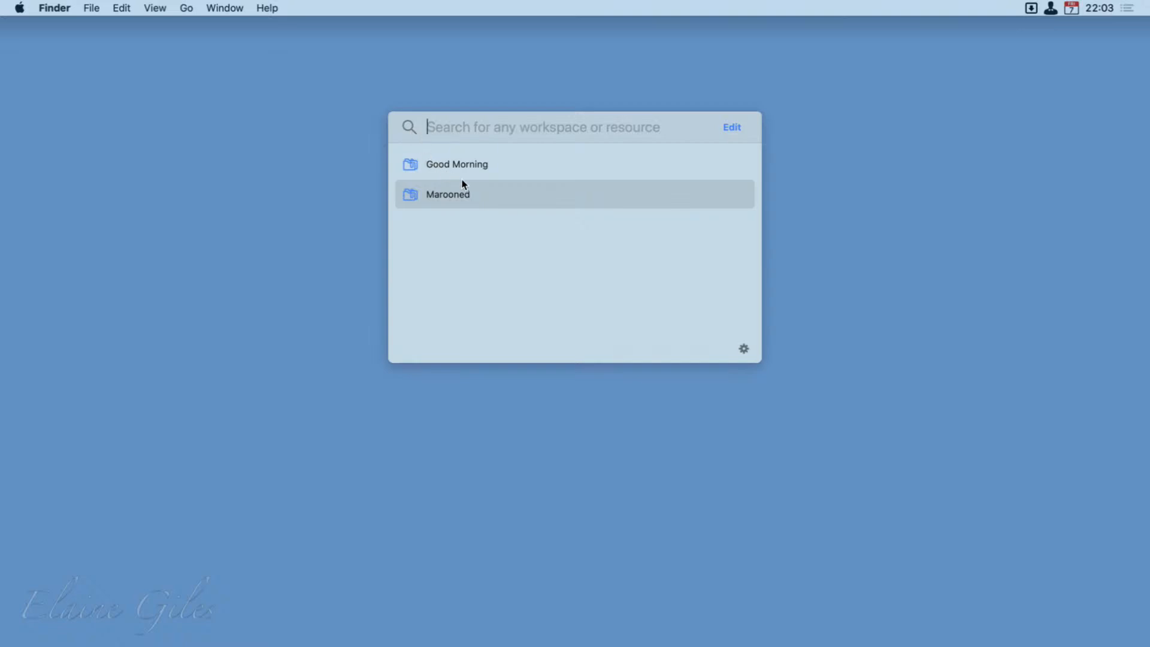
Step: Open the Workspaces preferences and move their window clear of the workspace list
{"action": "left_click", "coordinate": [743, 349]}
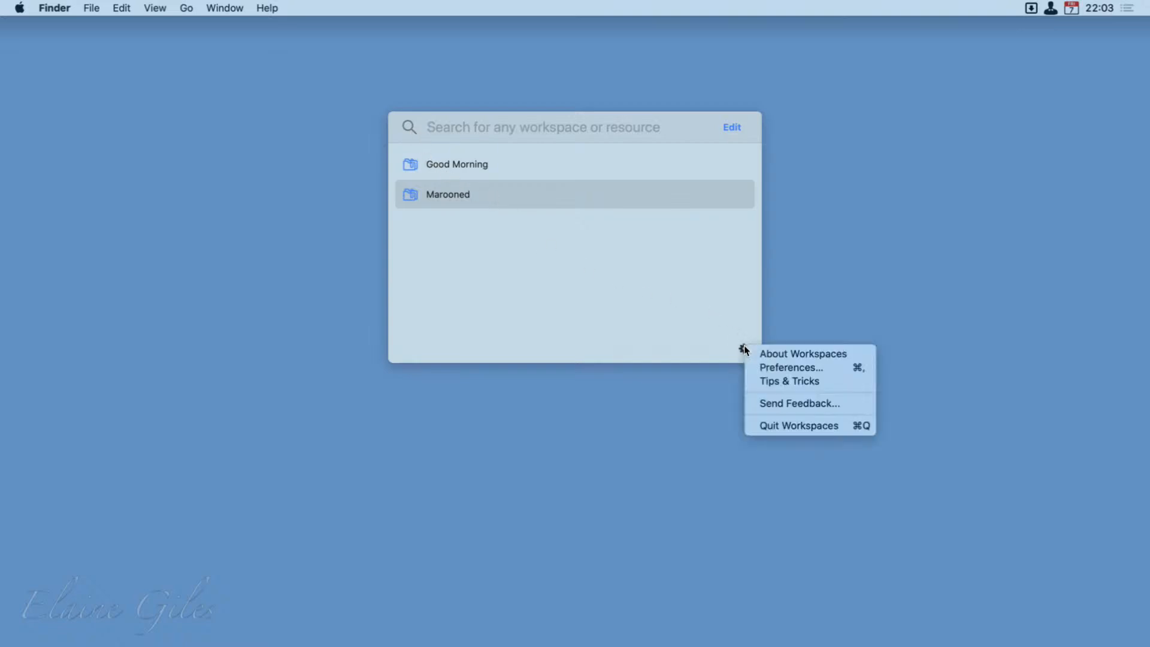
{"action": "left_click", "coordinate": [773, 367]}
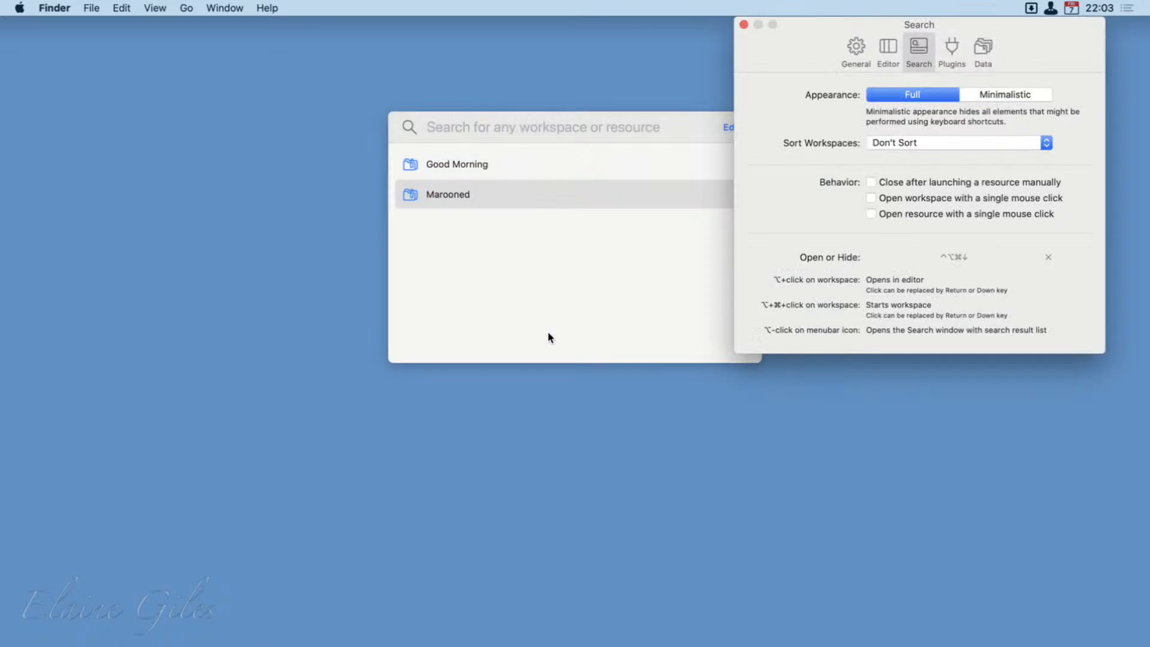
{"action": "left_click_drag", "start_coordinate": [805, 33], "coordinate": [445, 93]}
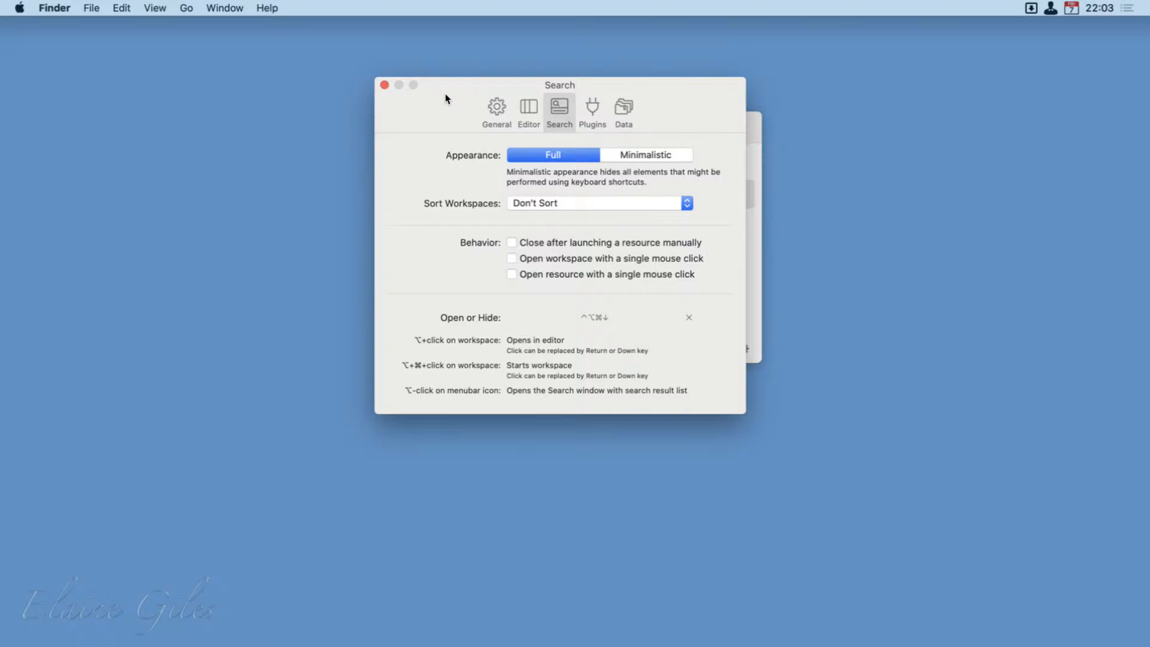
{"action": "left_click_drag", "start_coordinate": [445, 93], "coordinate": [79, 182]}
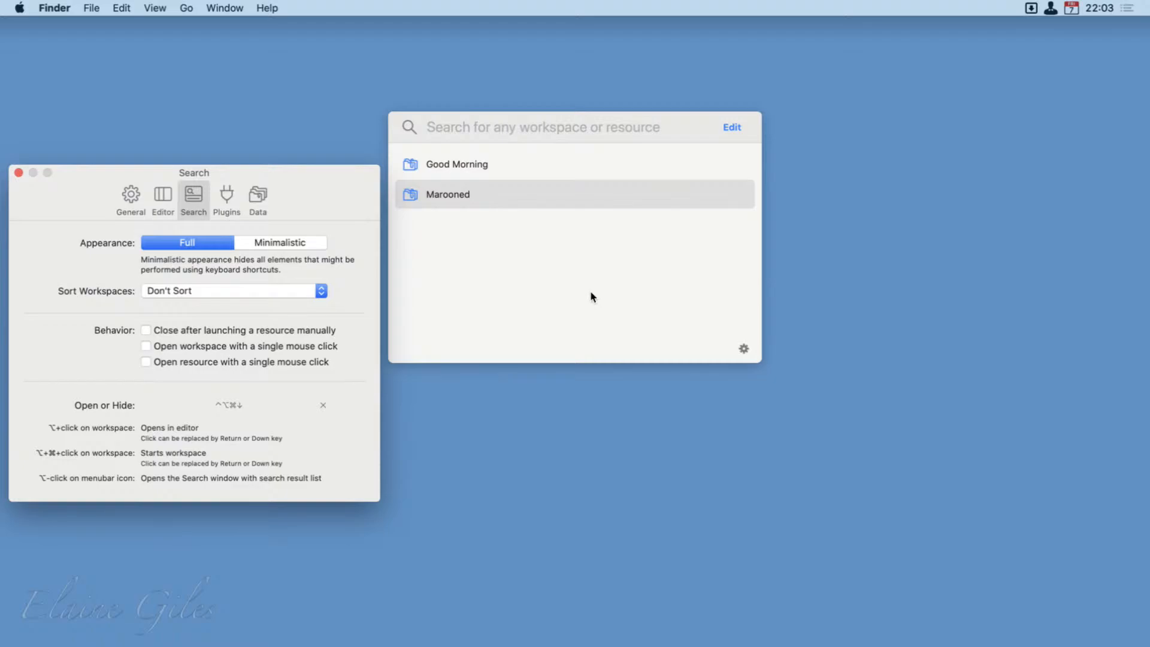
Step: Try the Minimalistic search appearance, restore Full, and view the workspace sorting options without changing them
{"action": "left_click", "coordinate": [268, 246]}
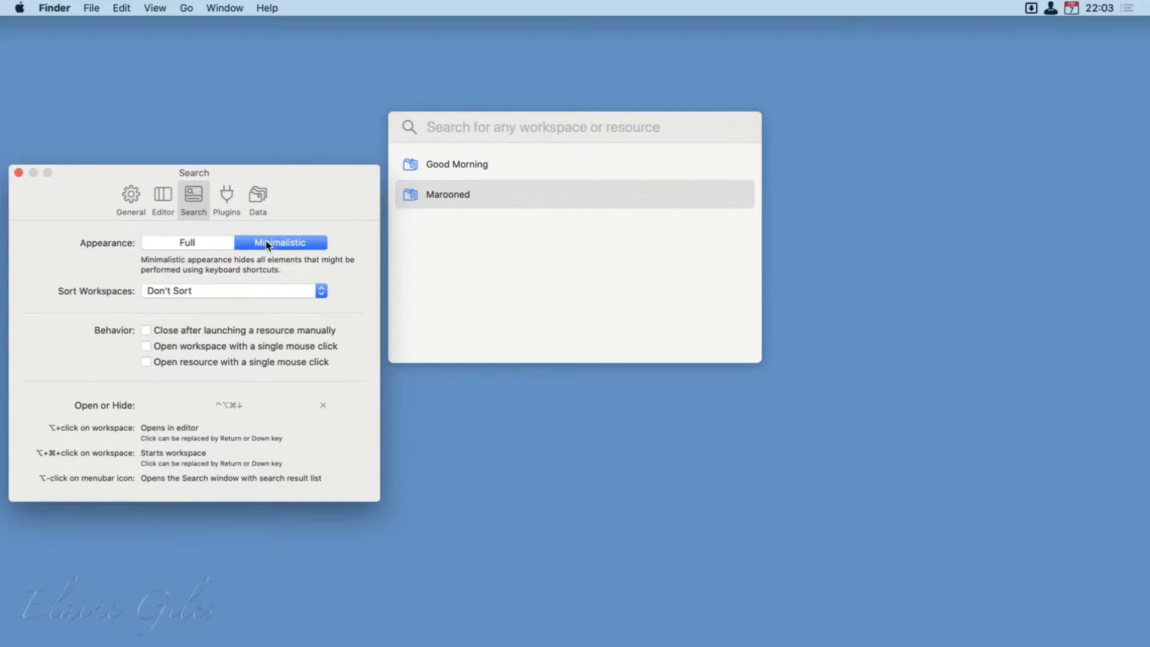
{"action": "left_click", "coordinate": [201, 242]}
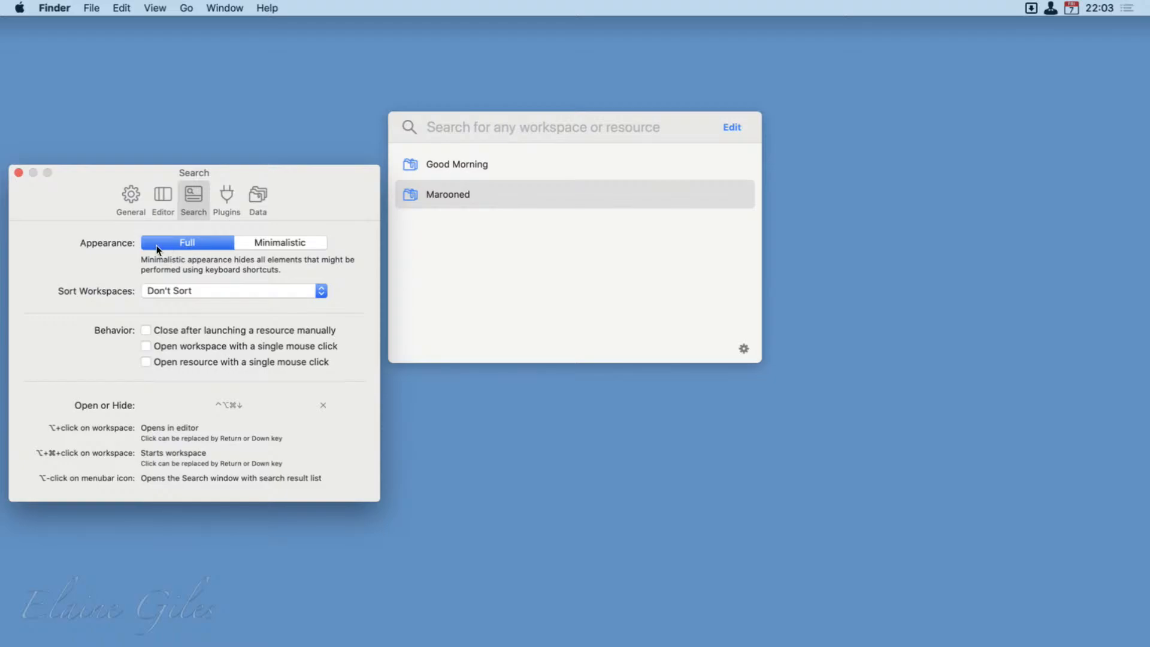
{"action": "left_click", "coordinate": [176, 293]}
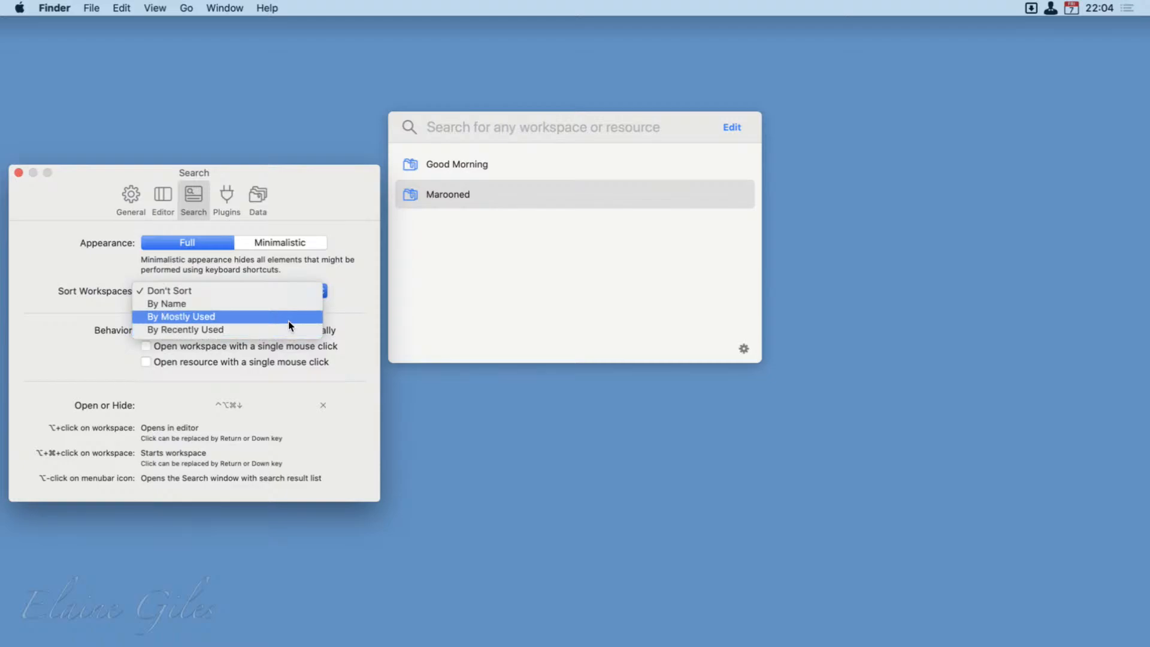
{"action": "left_click", "coordinate": [353, 231]}
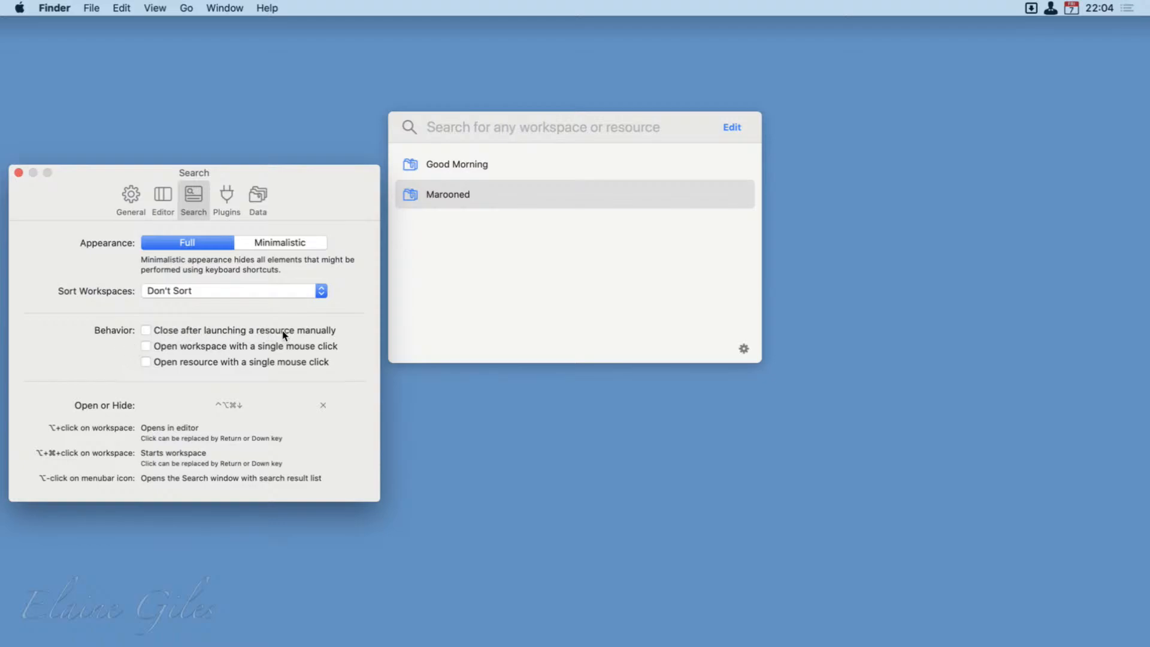
Step: Open the Marooned workspace and return to the list, and repeatedly hide and reopen the search window
{"action": "double_click", "coordinate": [438, 193]}
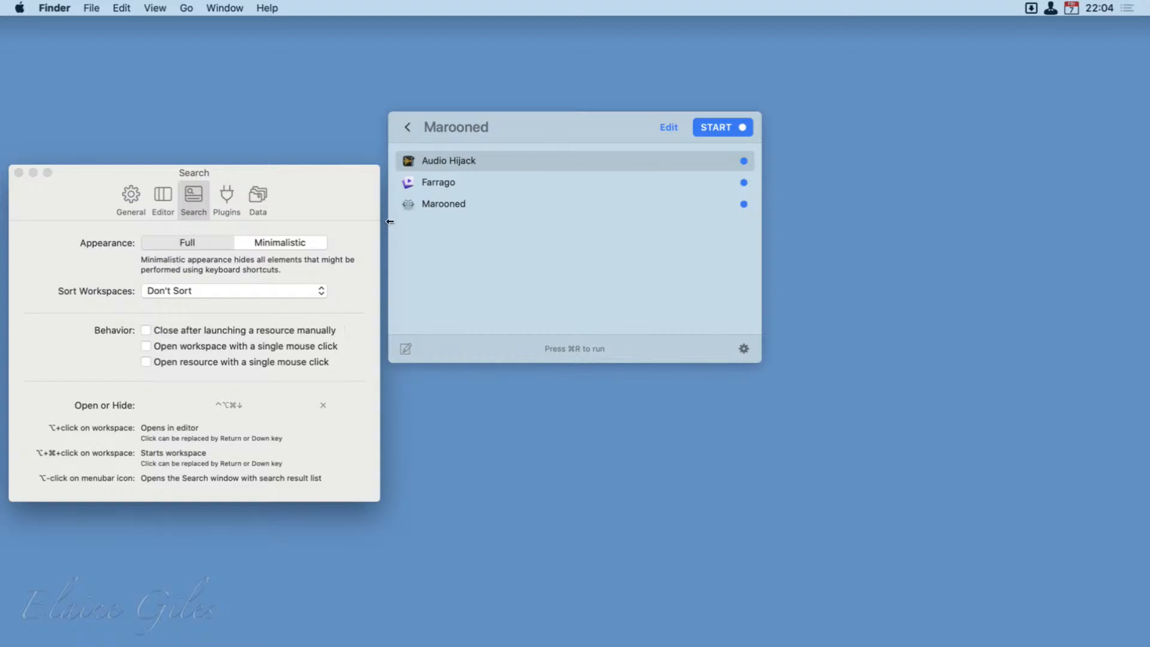
{"action": "left_click", "coordinate": [407, 127]}
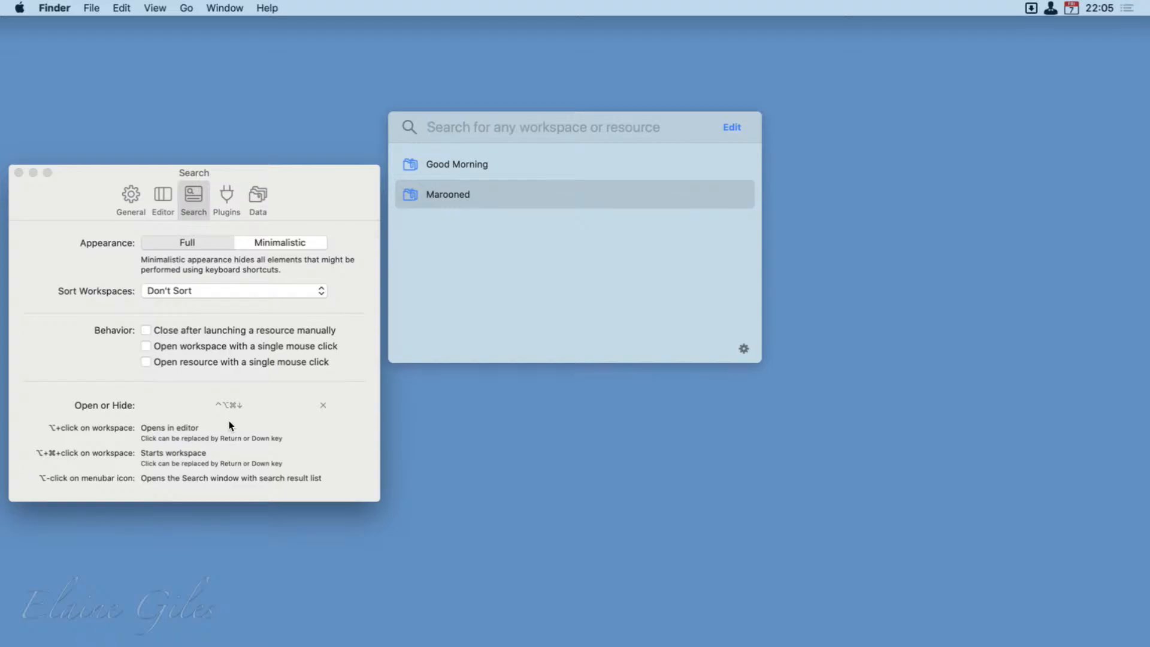
{"action": "key", "text": "ctrl+alt+super+Down"}
{"action": "key", "text": "ctrl+alt+super+Down"}
{"action": "key", "text": "ctrl+alt+super+Down"}
{"action": "key", "text": "ctrl+alt+super+Down"}
Step: View the General preferences and check the Launch on Startup choices, leaving None selected
{"action": "left_click", "coordinate": [129, 205]}
{"action": "left_click", "coordinate": [129, 205]}
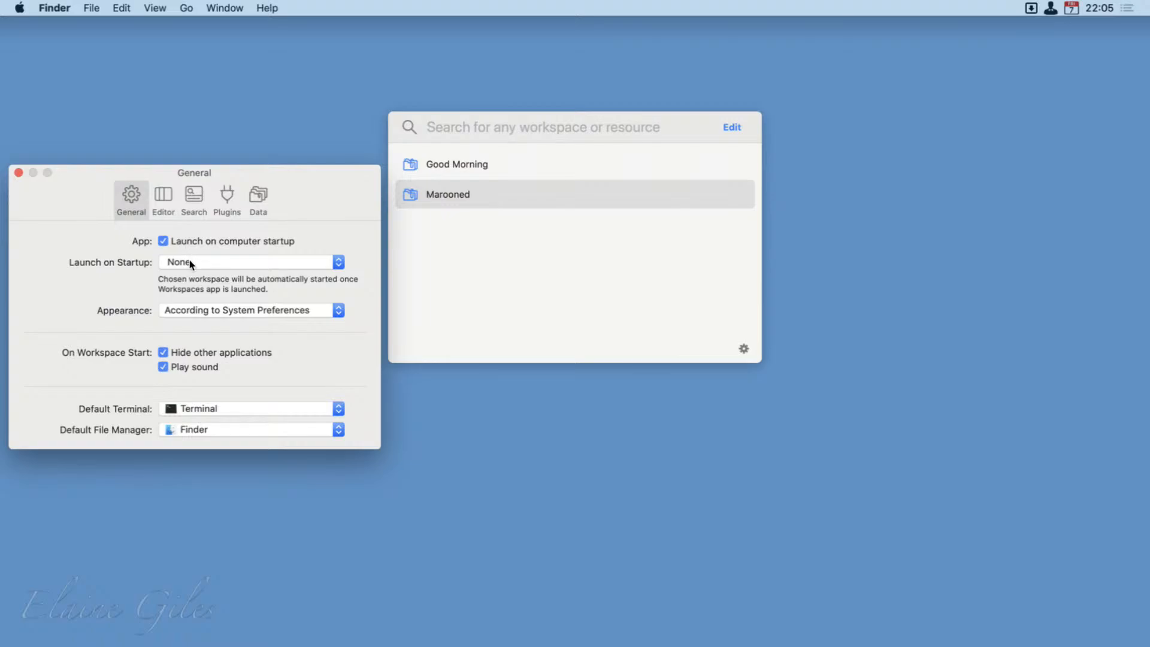
{"action": "left_click", "coordinate": [243, 260]}
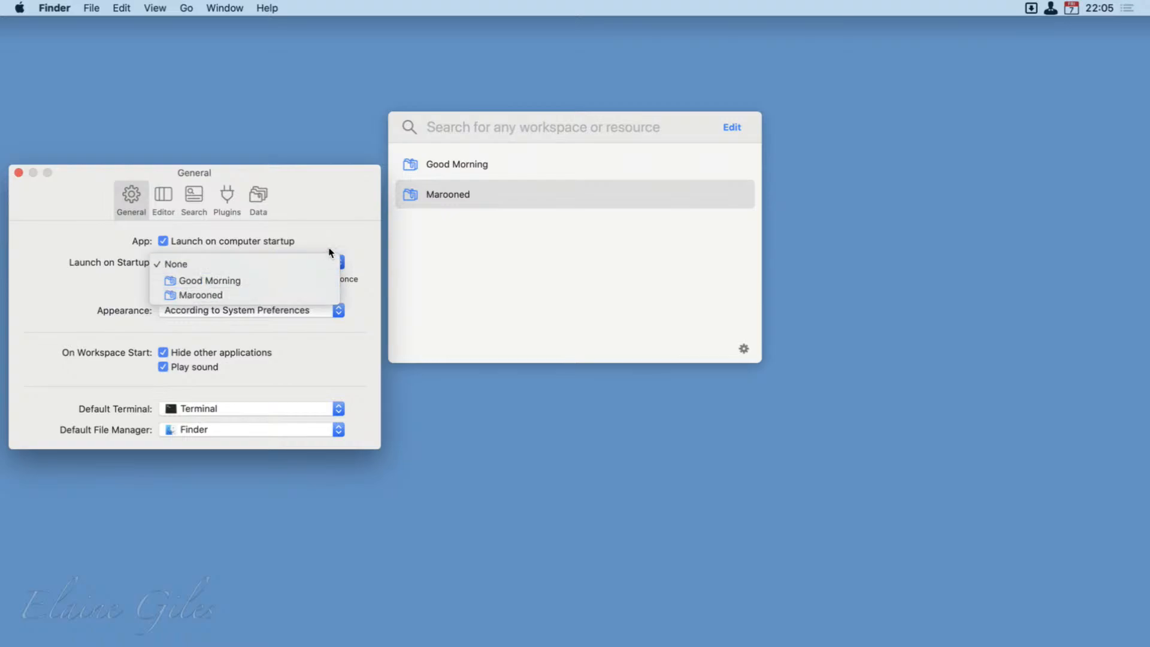
{"action": "left_click", "coordinate": [350, 231]}
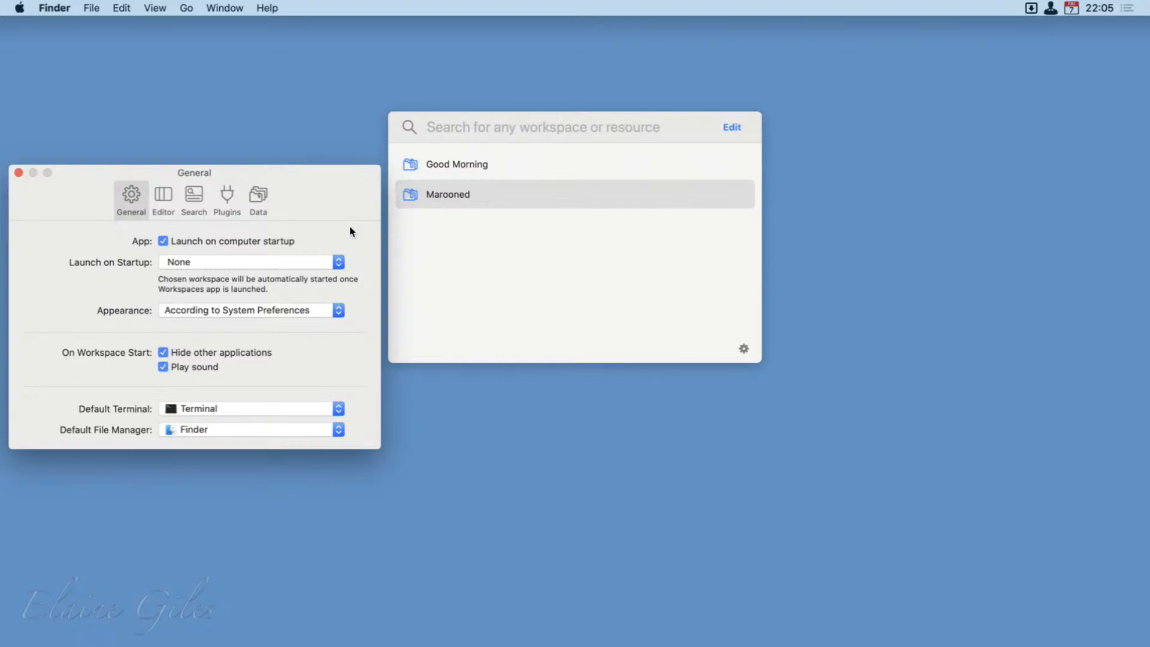
Step: Try the Dark appearance in the General preferences, and set the appearance to Light
{"action": "left_click", "coordinate": [328, 312]}
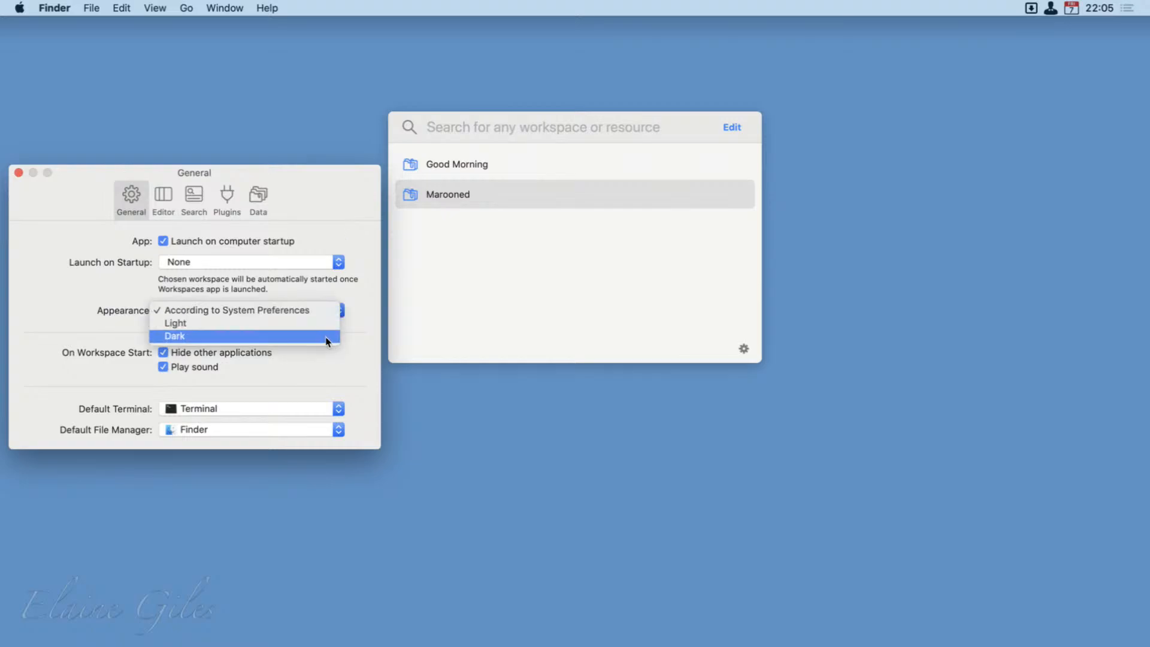
{"action": "left_click", "coordinate": [326, 336]}
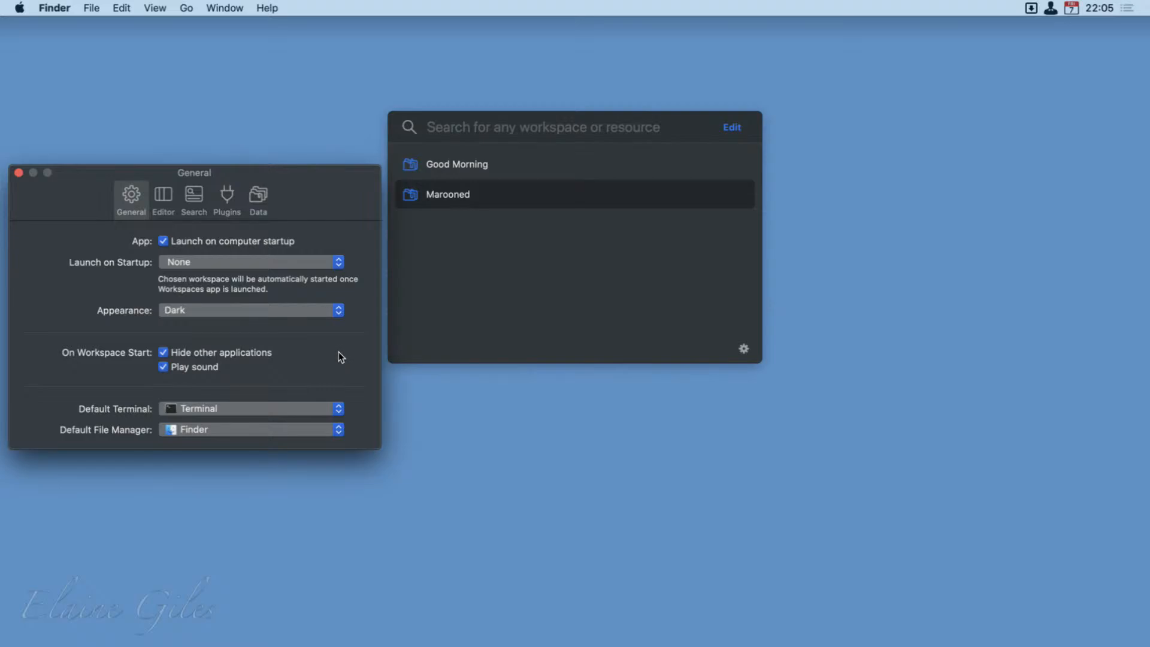
{"action": "left_click", "coordinate": [344, 312]}
{"action": "left_click", "coordinate": [336, 297]}
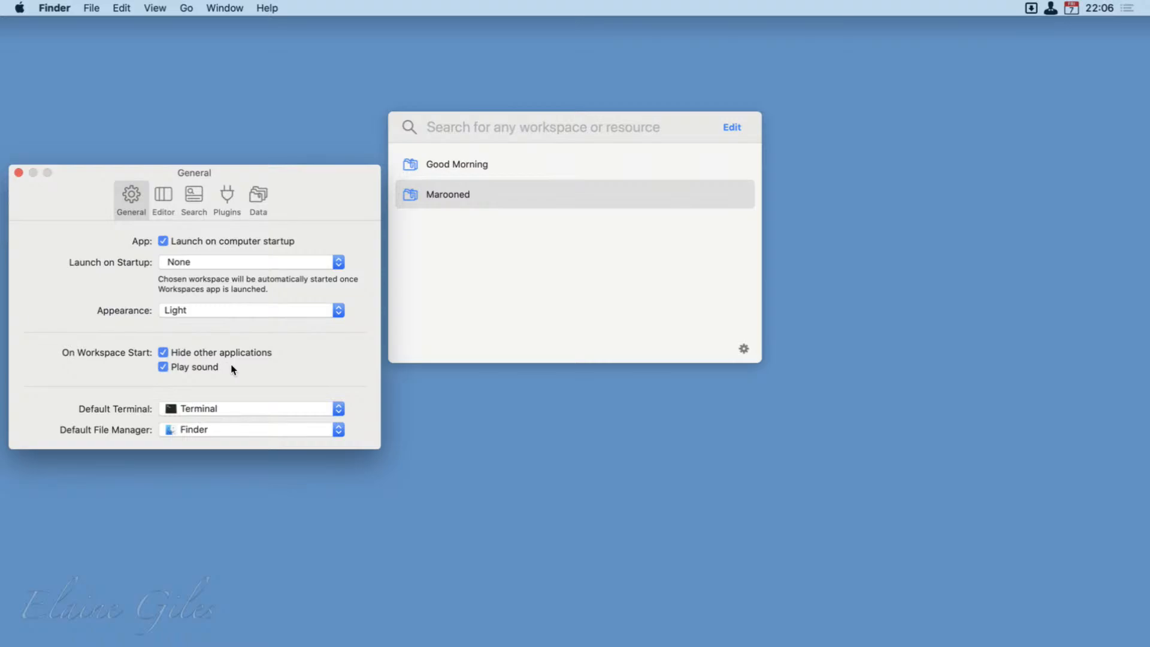
Step: Set Path Finder as a custom default file manager, searching for "path" within the Applications folder
{"action": "left_click", "coordinate": [228, 429]}
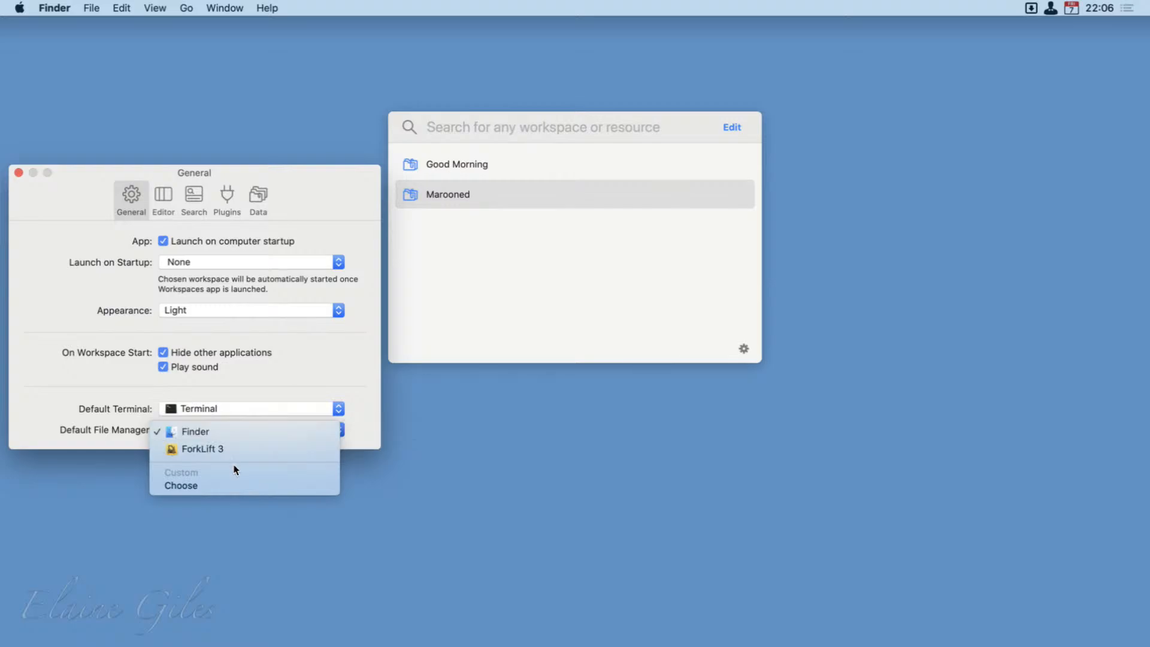
{"action": "left_click", "coordinate": [235, 481]}
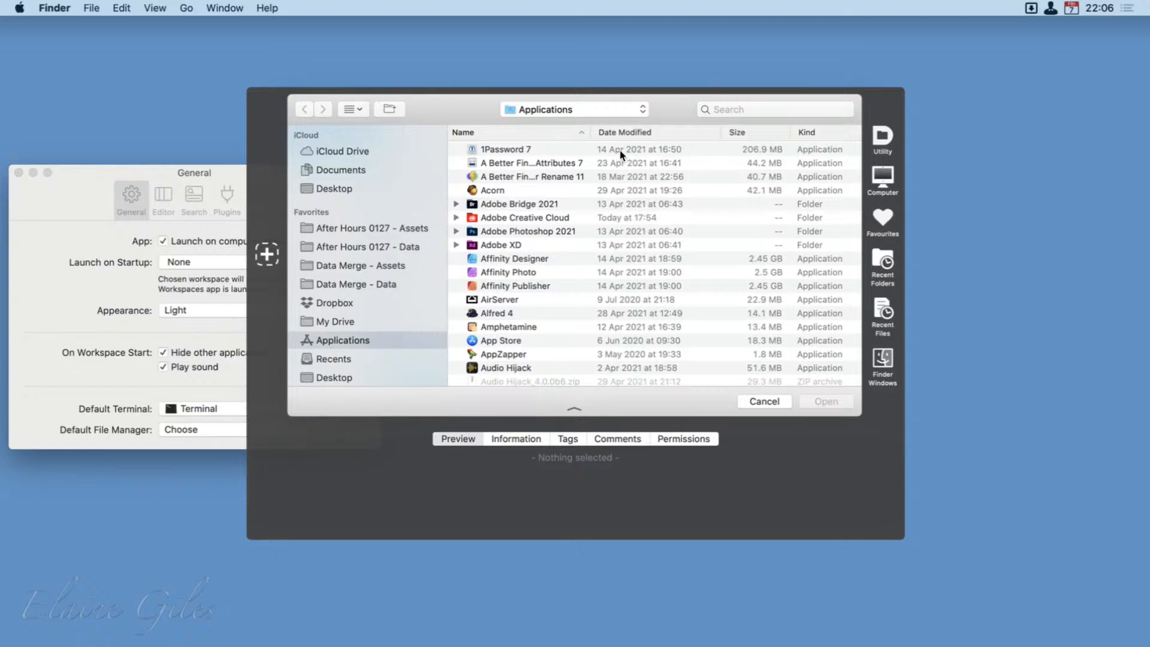
{"action": "left_click", "coordinate": [742, 114]}
{"action": "type", "text": "pa"}
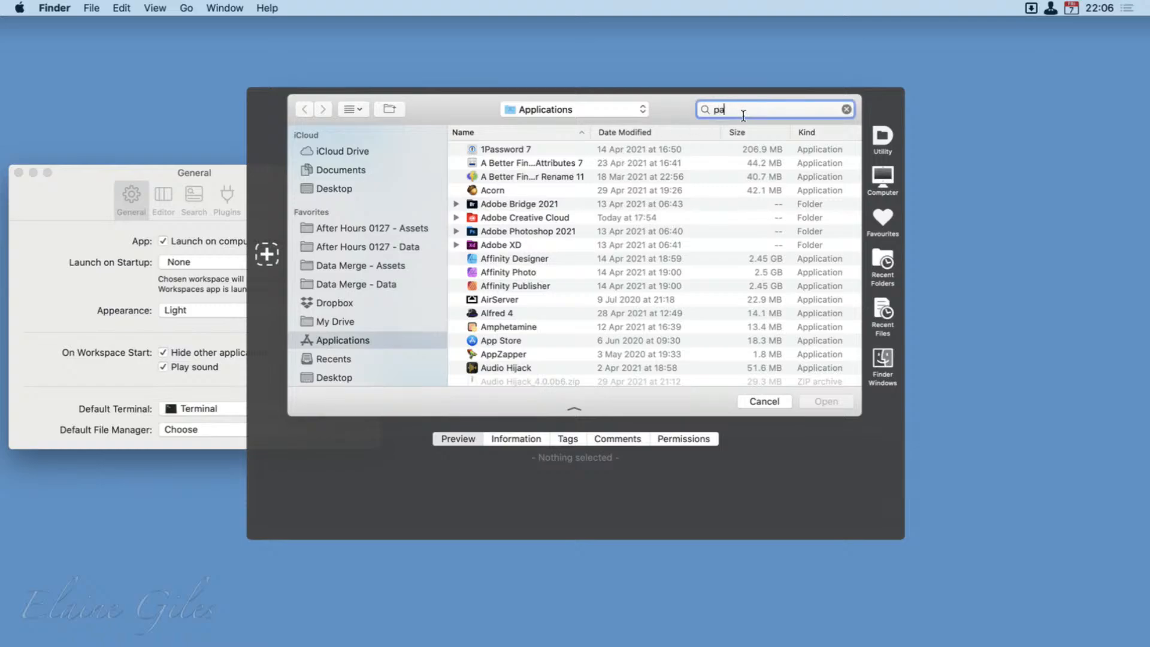
{"action": "type", "text": "th"}
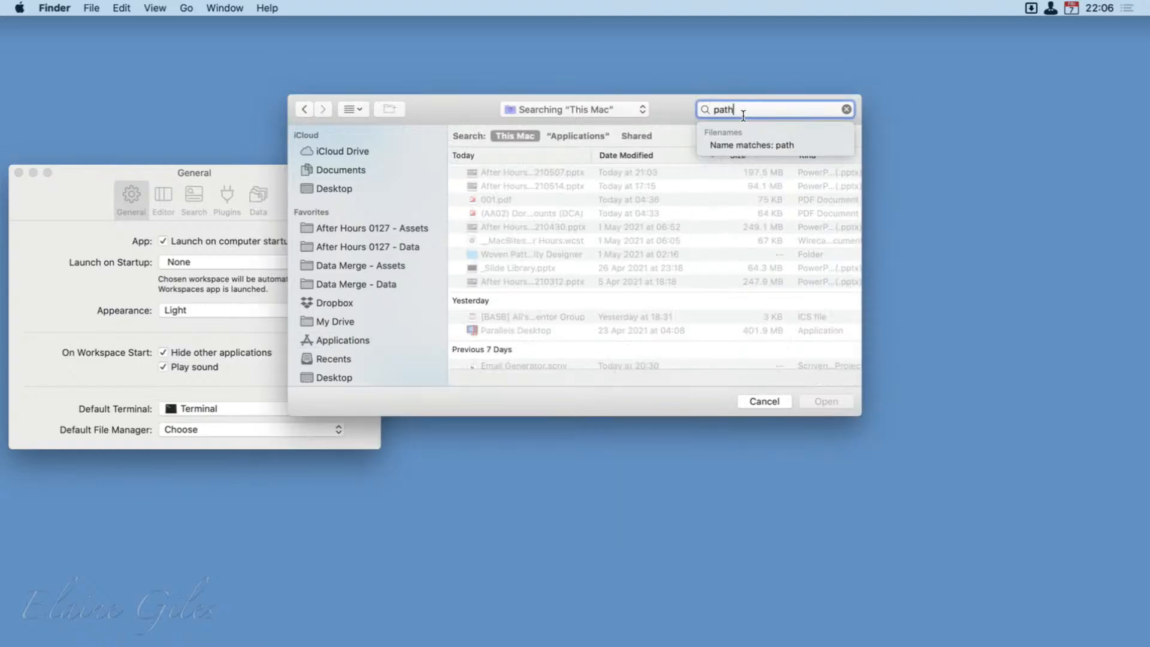
{"action": "left_click", "coordinate": [578, 135]}
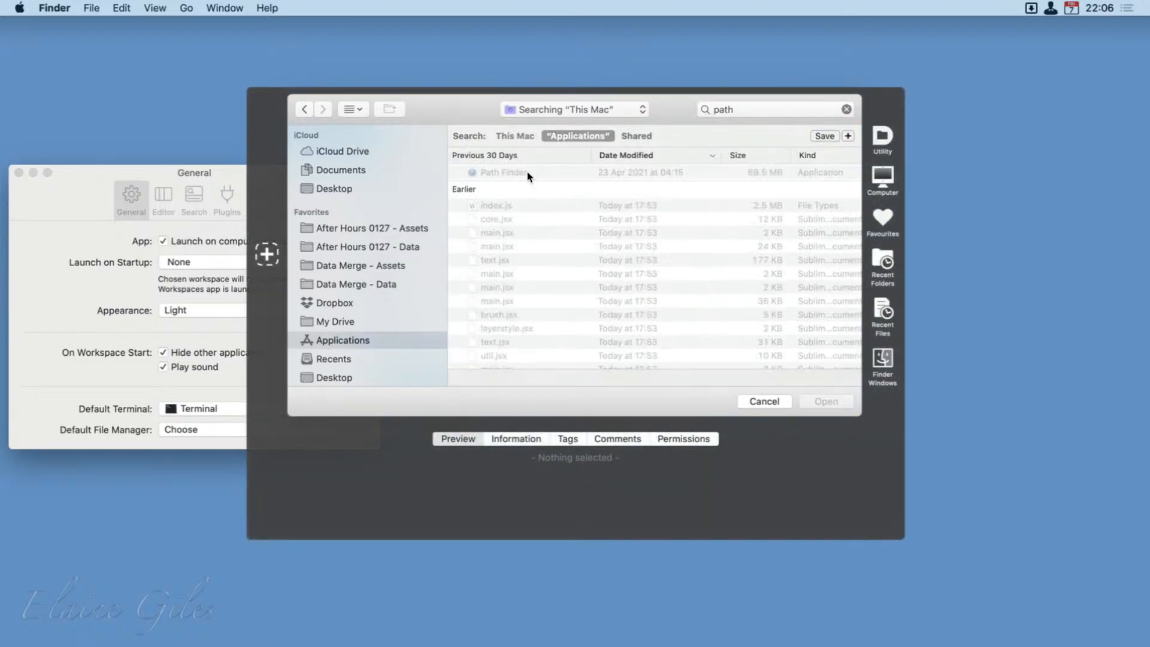
{"action": "left_click", "coordinate": [527, 173]}
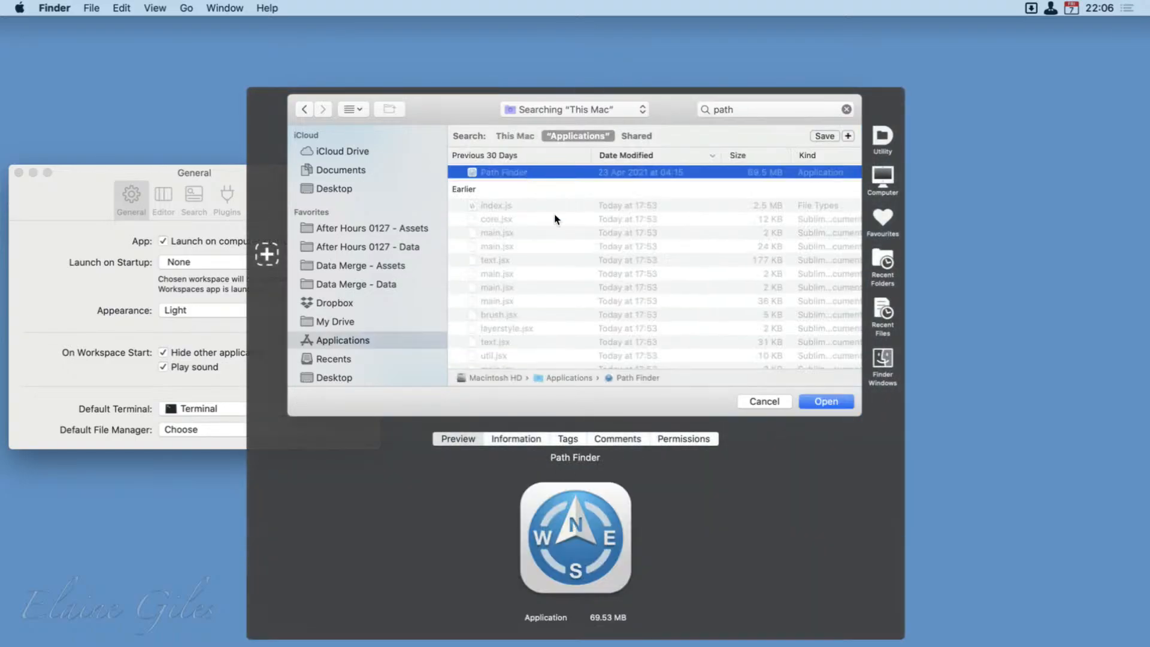
{"action": "left_click", "coordinate": [827, 401]}
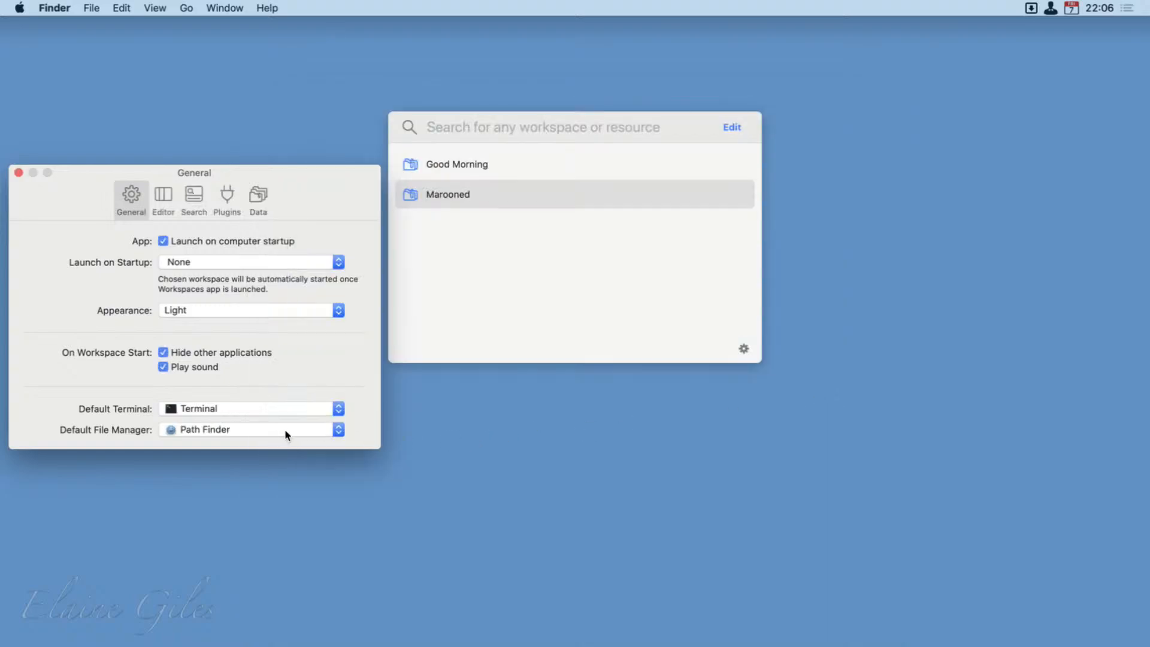
Step: Restore Finder as the default file manager and check the available choices once more without changing them
{"action": "left_click", "coordinate": [333, 429]}
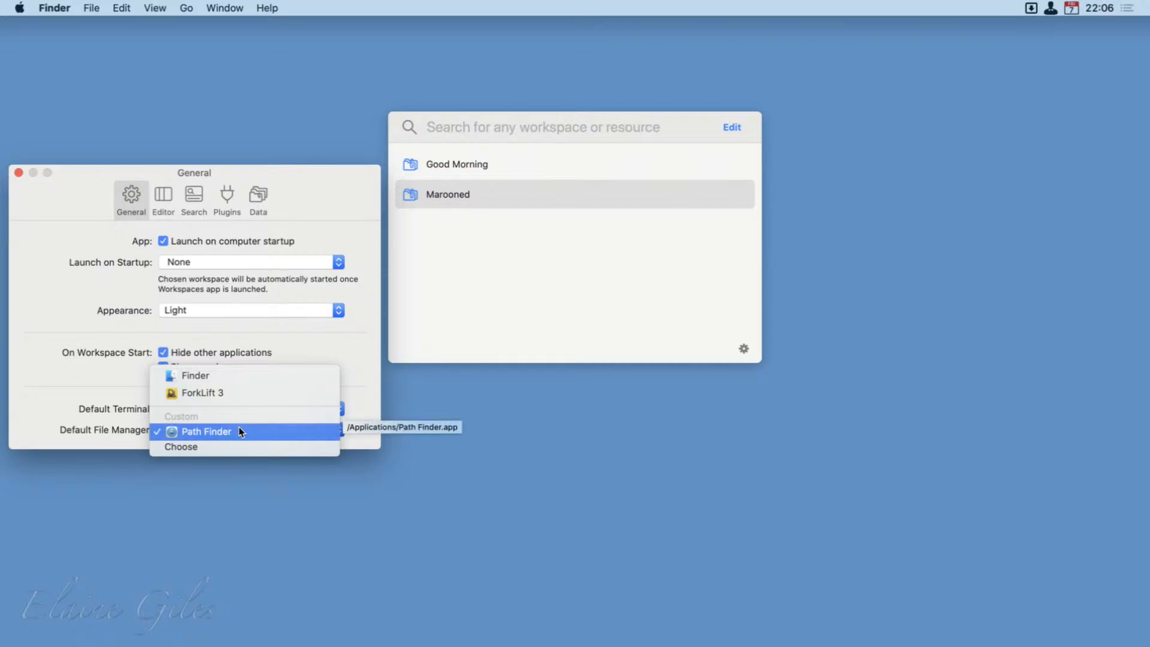
{"action": "left_click", "coordinate": [250, 379]}
{"action": "left_click", "coordinate": [303, 428]}
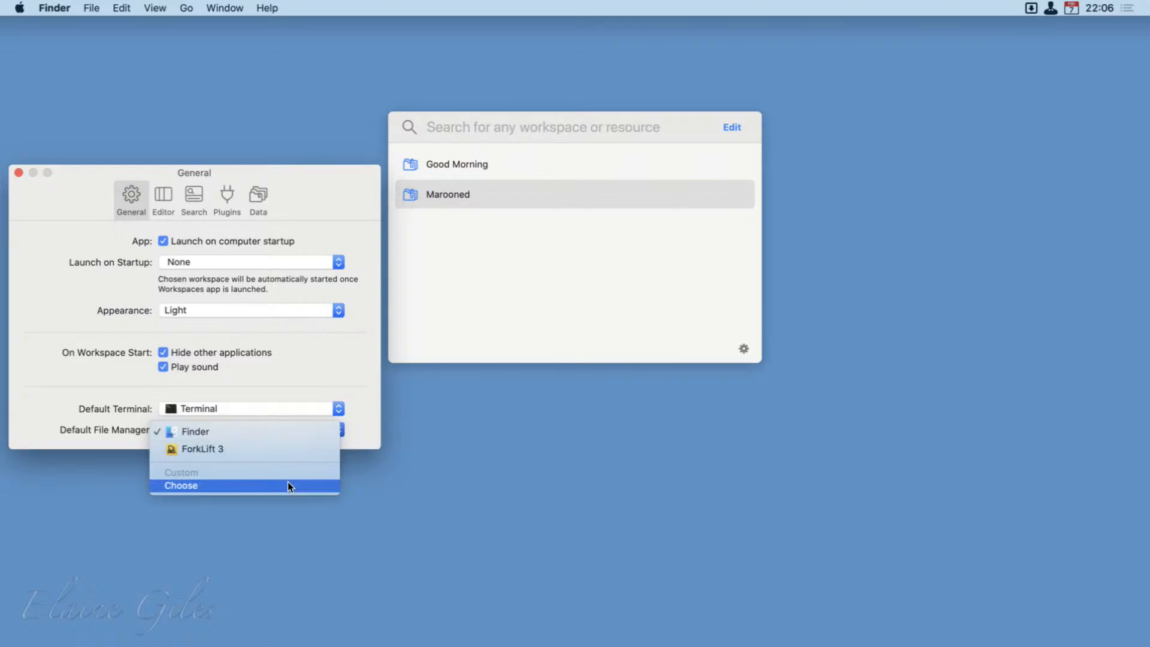
{"action": "left_click", "coordinate": [370, 411]}
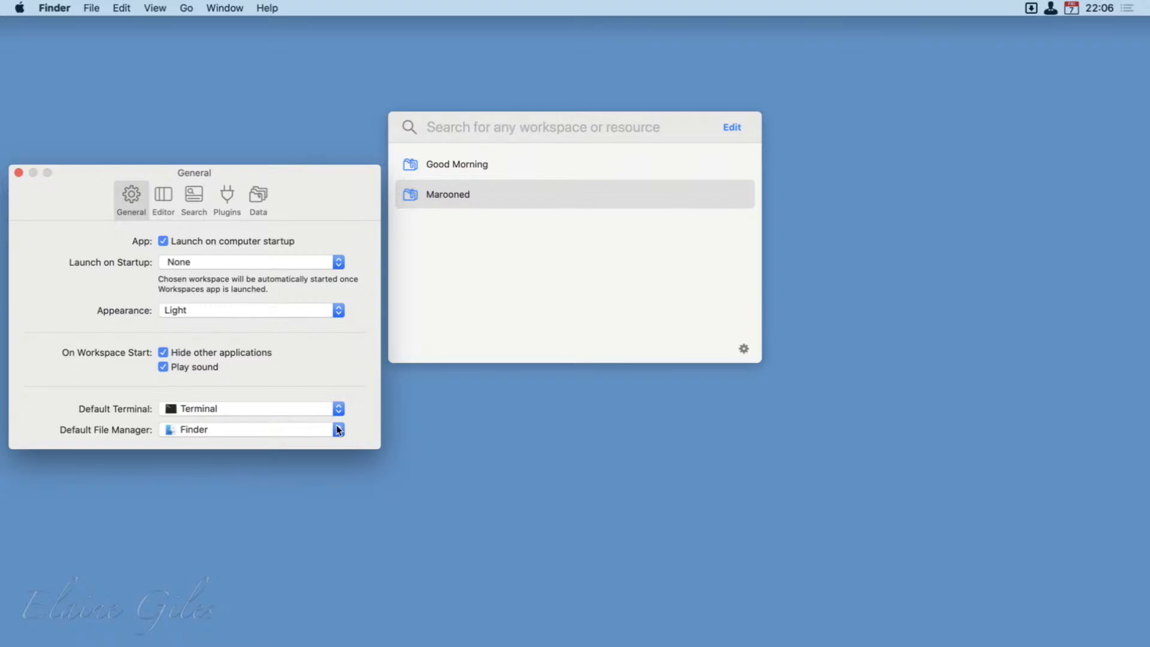
Step: Review the Editor, Search, Plugins and Data preferences without changing any settings
{"action": "left_click", "coordinate": [160, 193]}
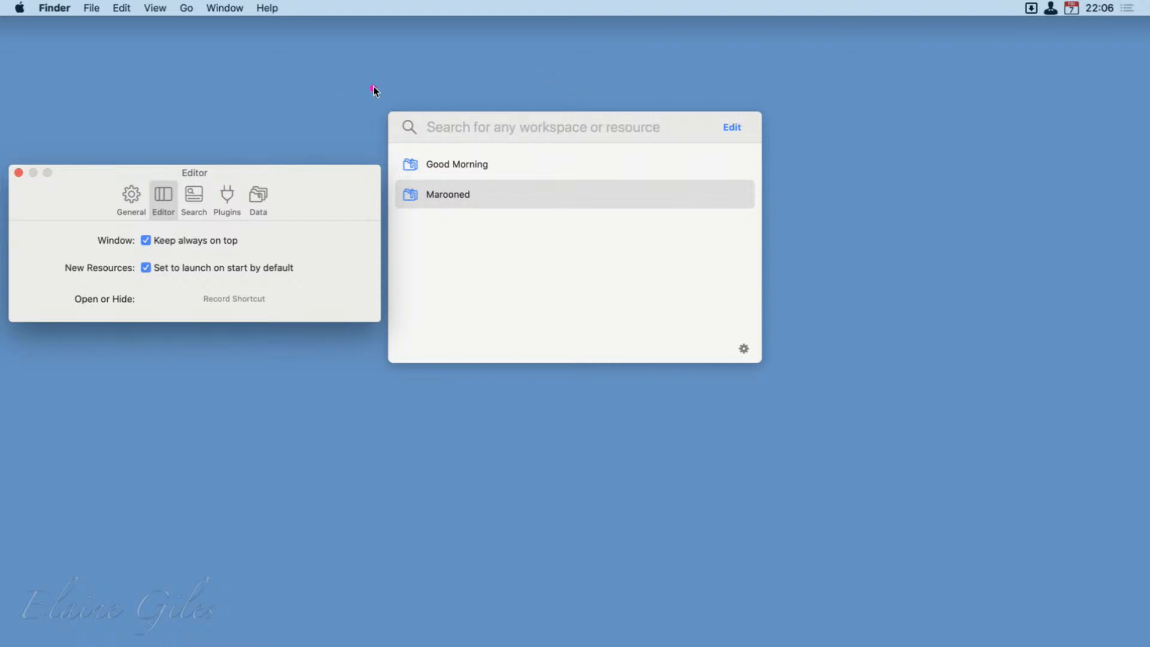
{"action": "left_click_drag", "start_coordinate": [381, 92], "coordinate": [778, 385]}
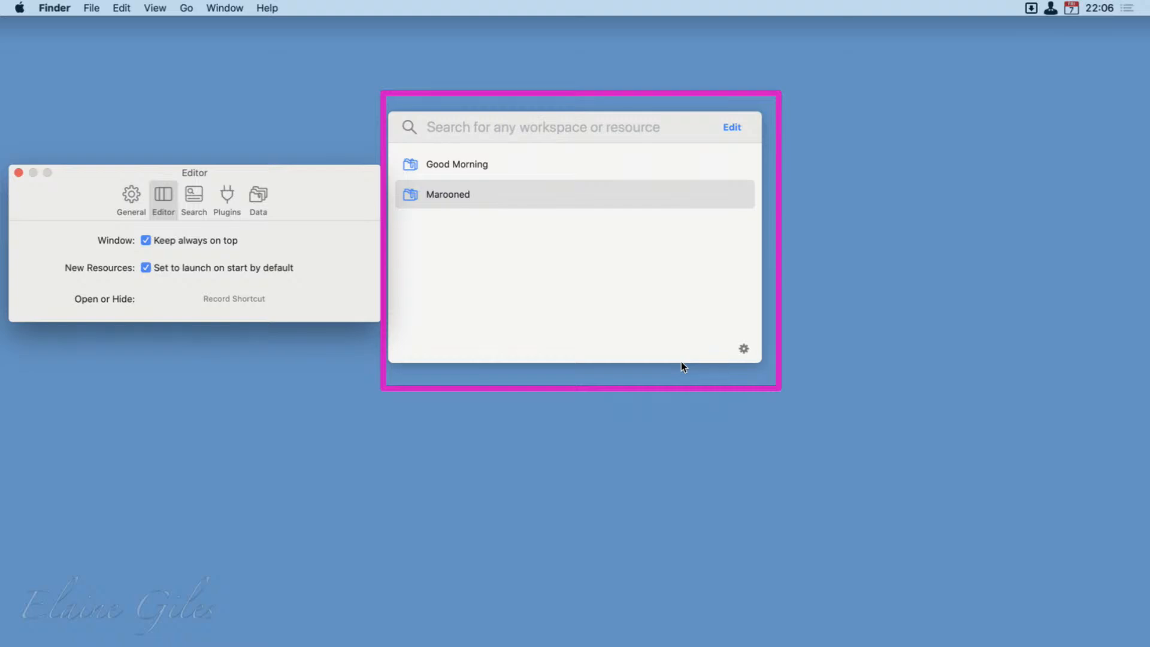
{"action": "key", "text": "Escape"}
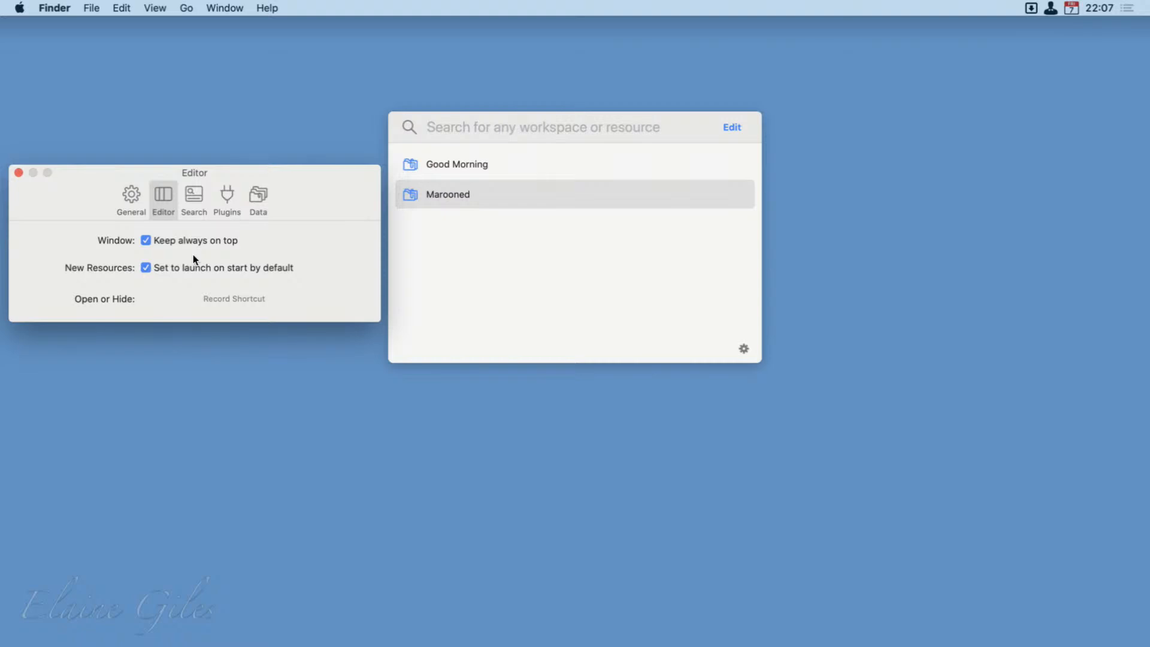
{"action": "left_click", "coordinate": [193, 198]}
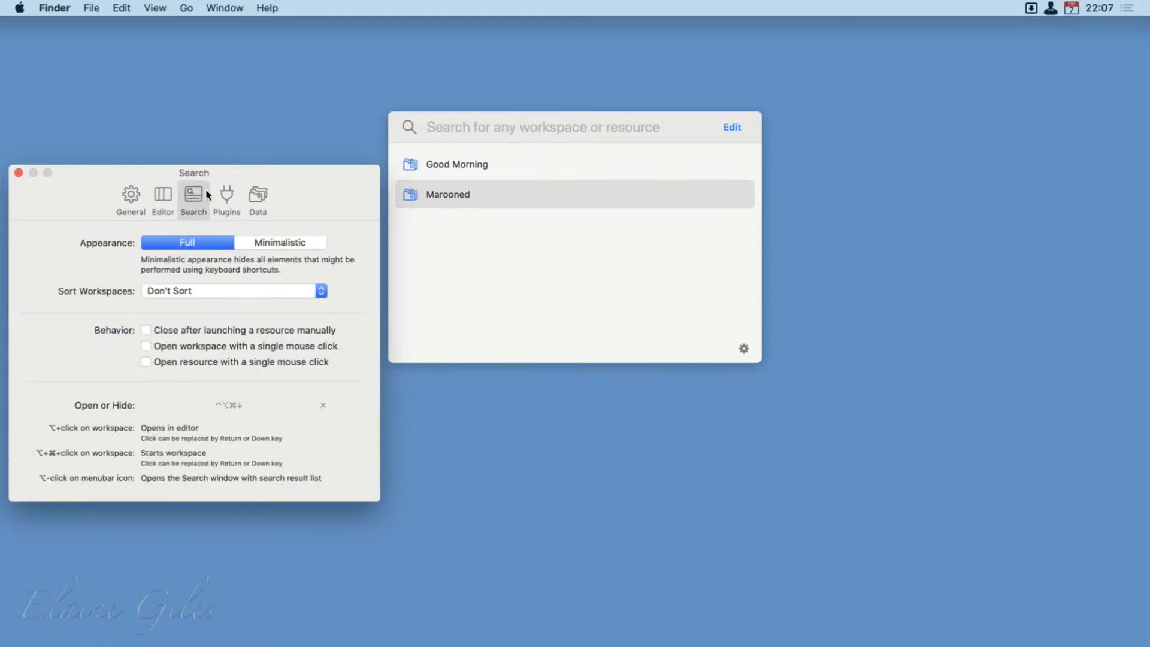
{"action": "left_click", "coordinate": [226, 196]}
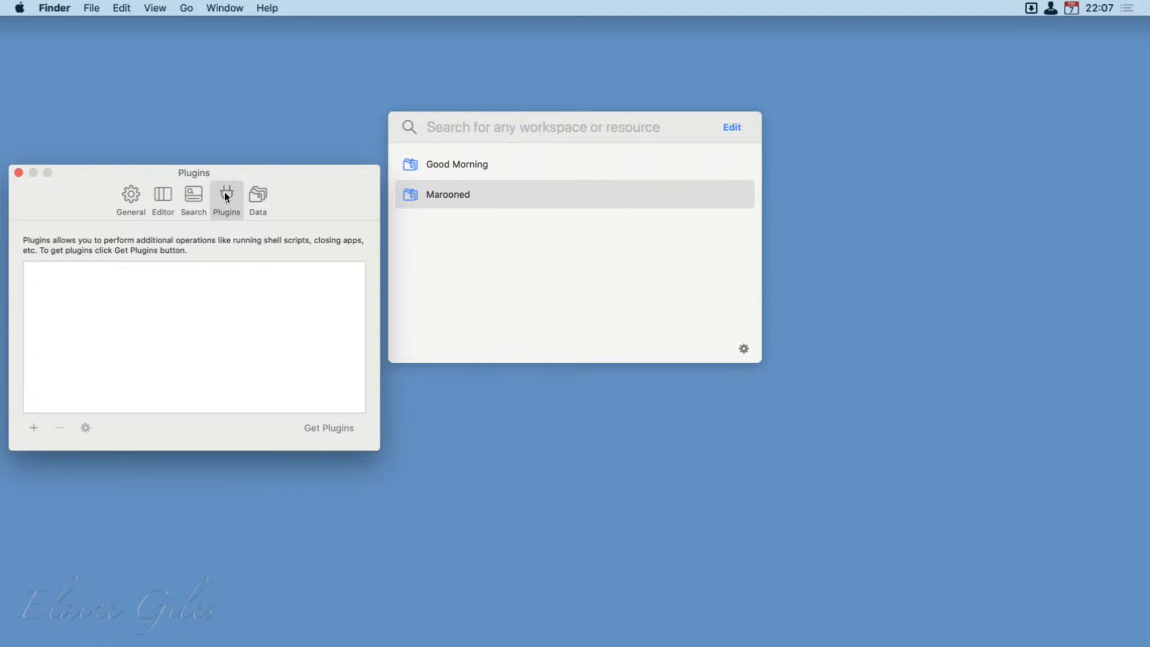
{"action": "left_click", "coordinate": [257, 193]}
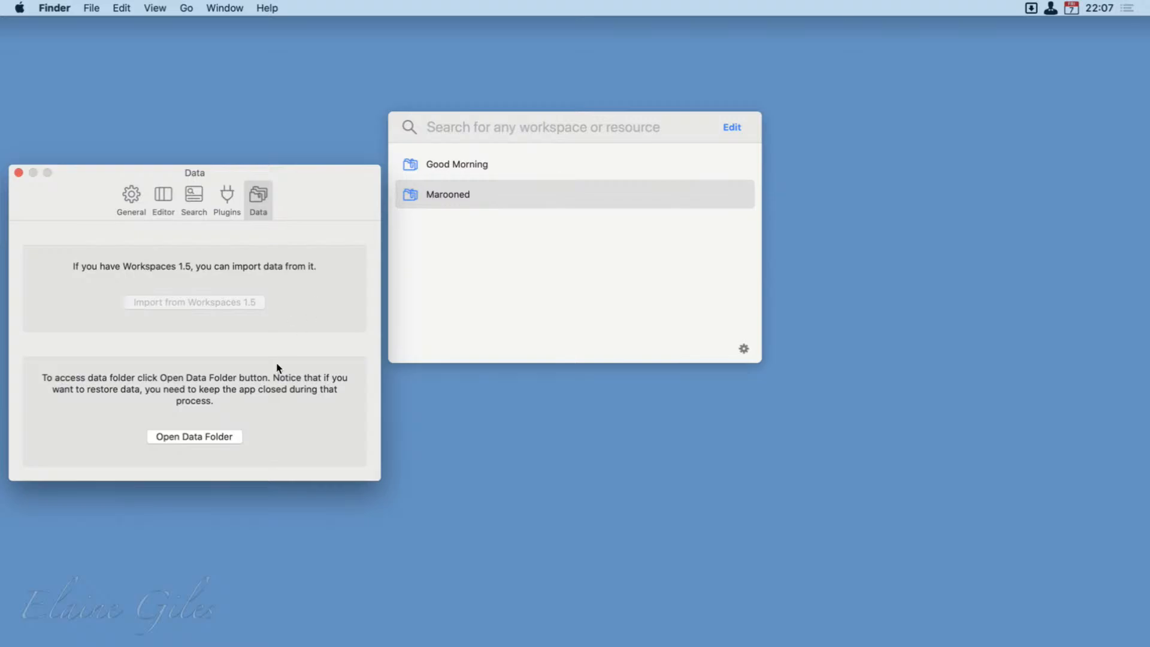
Step: Open the Workspaces data folder to inspect and select all its contents, and close the folder and preferences windows
{"action": "left_click", "coordinate": [182, 437]}
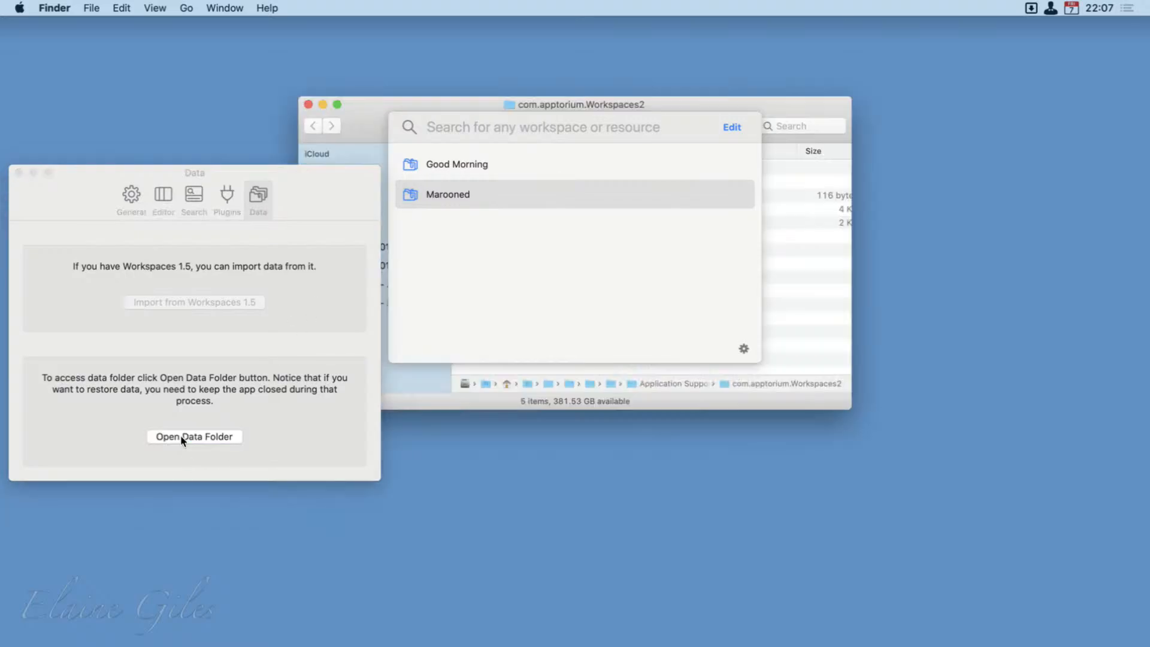
{"action": "left_click_drag", "start_coordinate": [780, 103], "coordinate": [866, 378]}
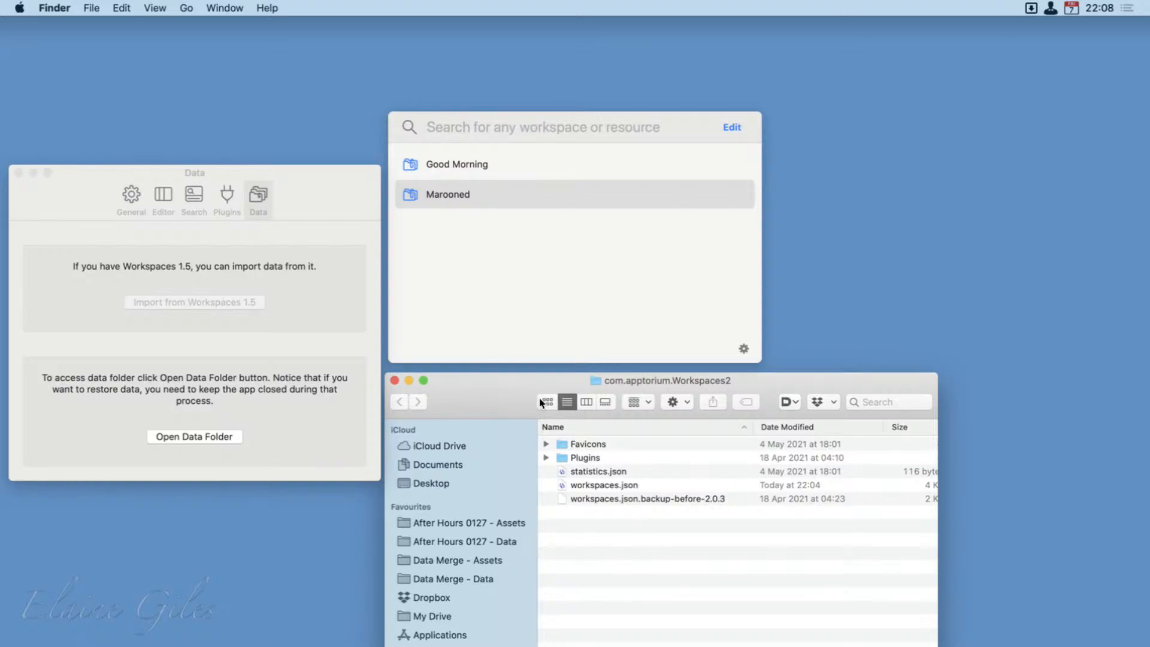
{"action": "left_click", "coordinate": [602, 498]}
{"action": "left_click", "coordinate": [566, 443], "text": "shift"}
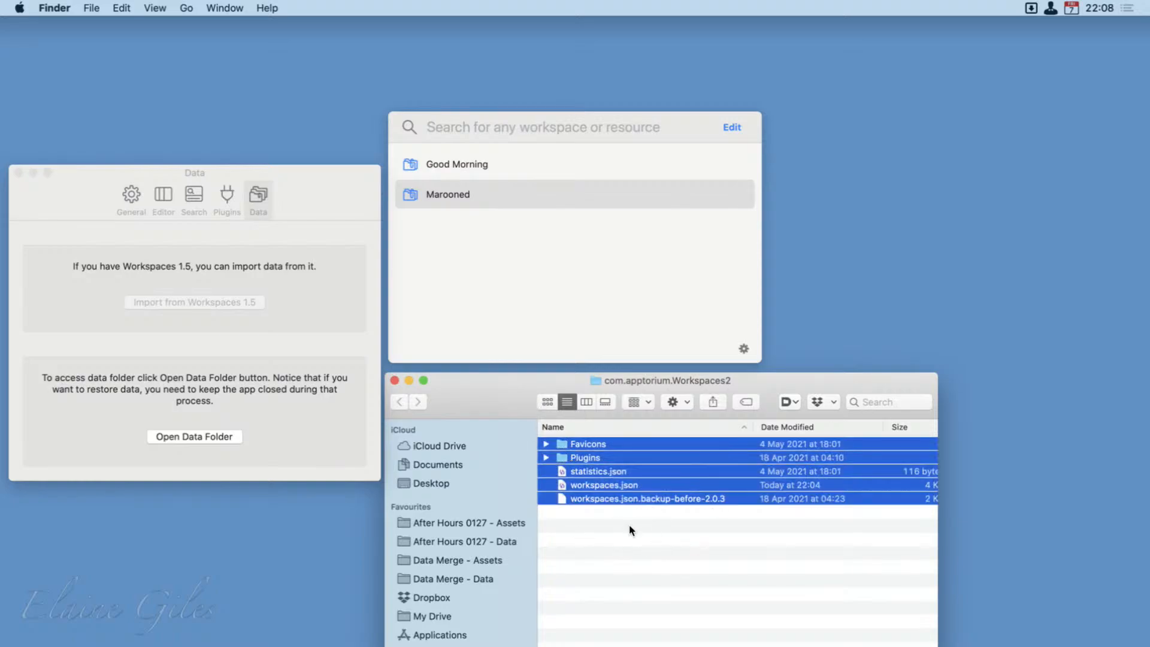
{"action": "left_click", "coordinate": [395, 381]}
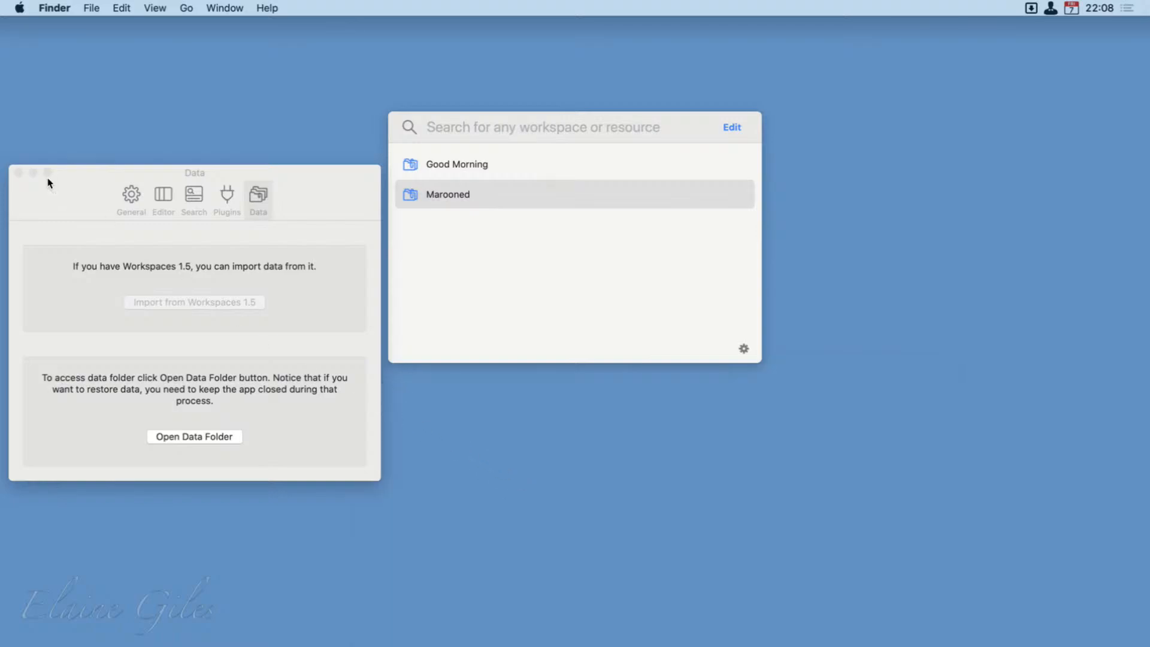
{"action": "left_click", "coordinate": [19, 173]}
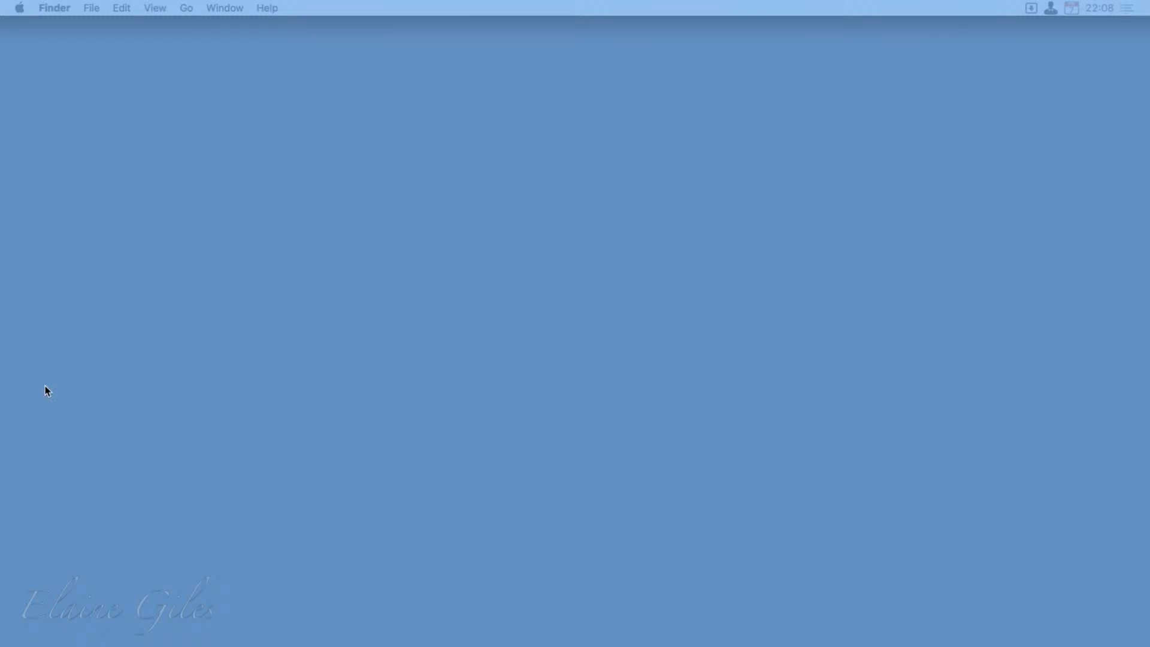
Step: Bring back the workspace search window, open the workspace editor from it and move the editor to the middle of the screen
{"action": "key", "text": "ctrl+super+w"}
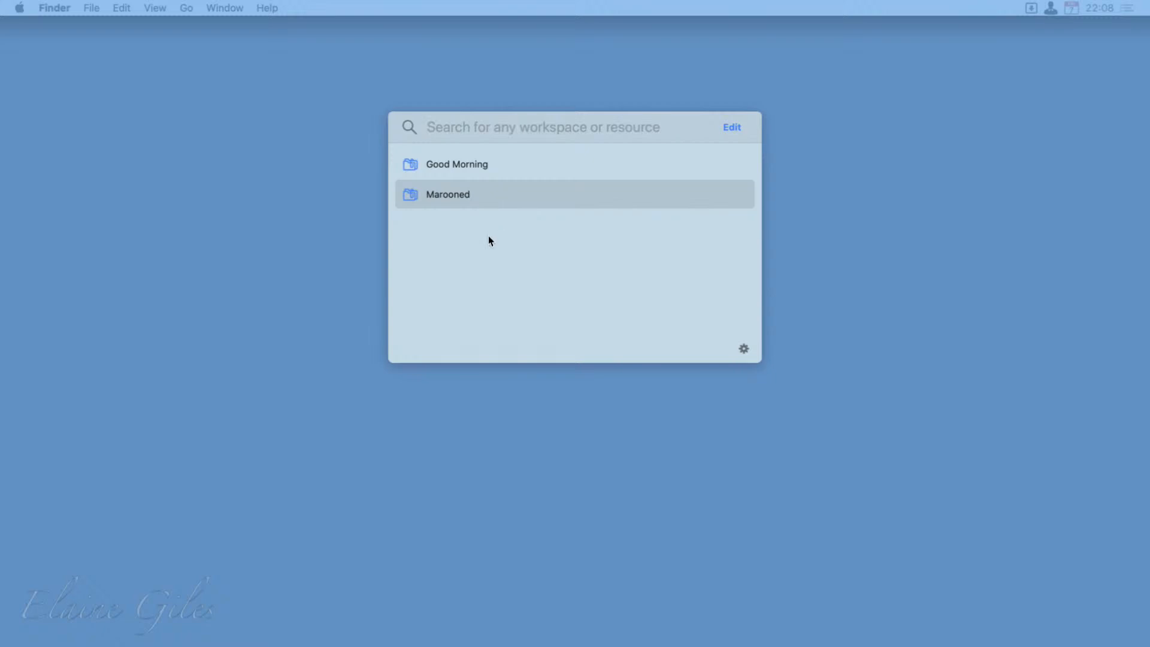
{"action": "left_click", "coordinate": [732, 127]}
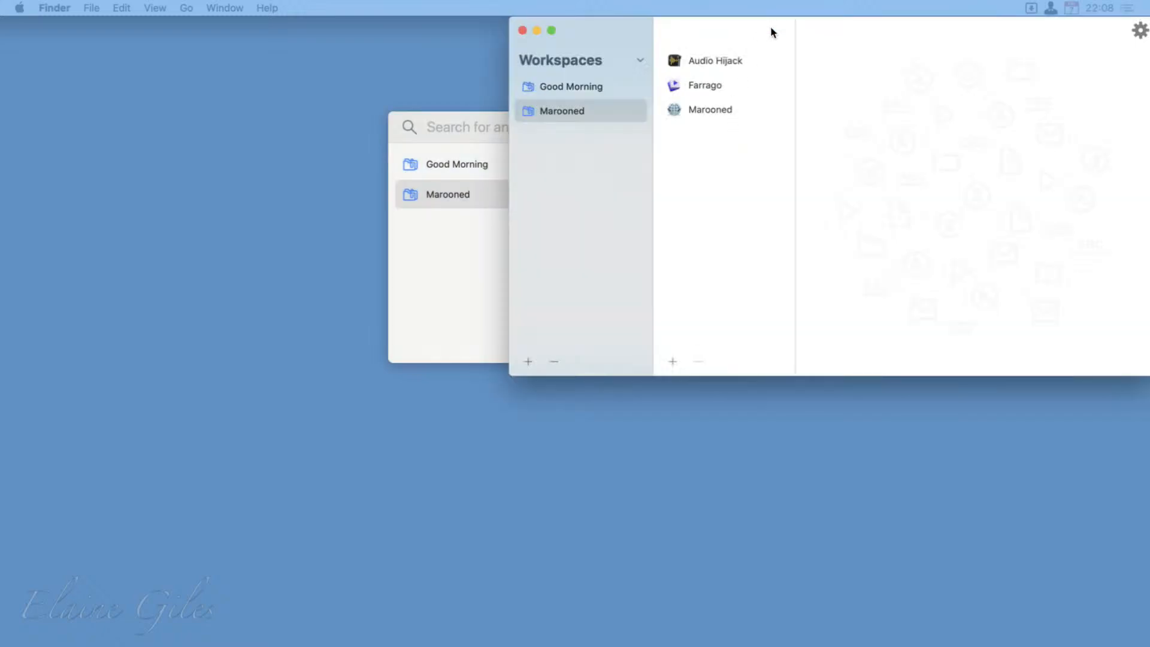
{"action": "left_click_drag", "start_coordinate": [771, 31], "coordinate": [512, 112]}
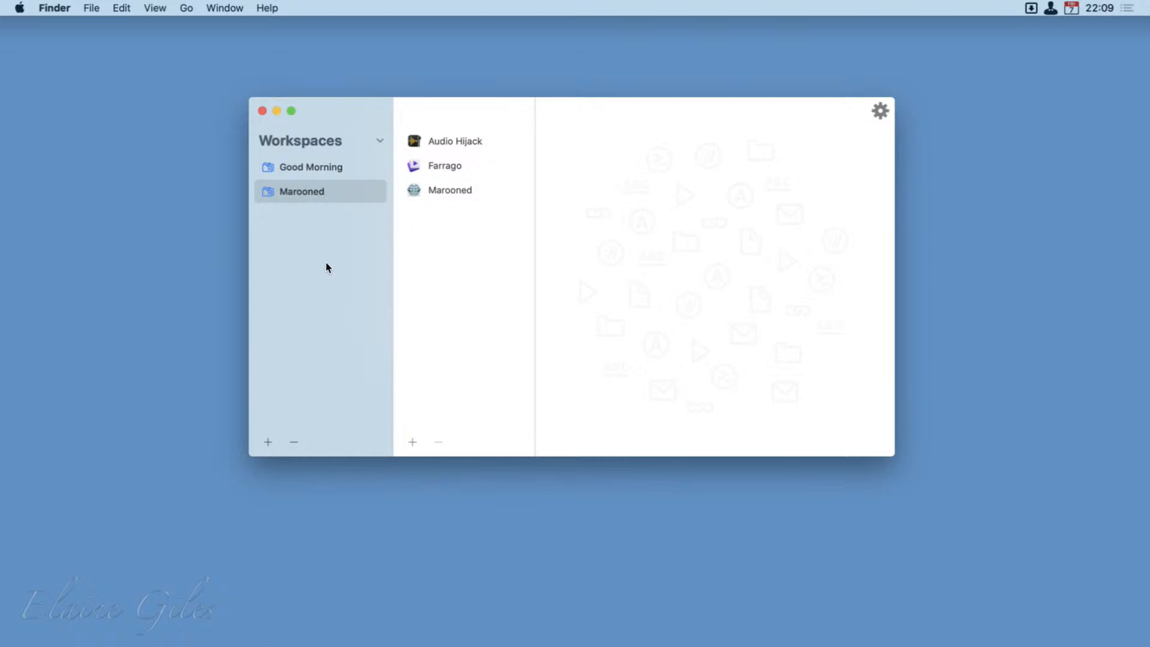
Step: View the Slack, Things3 and Roam resources of the Good Morning workspace and the Marooned web resource of the Marooned workspace
{"action": "left_click", "coordinate": [316, 168]}
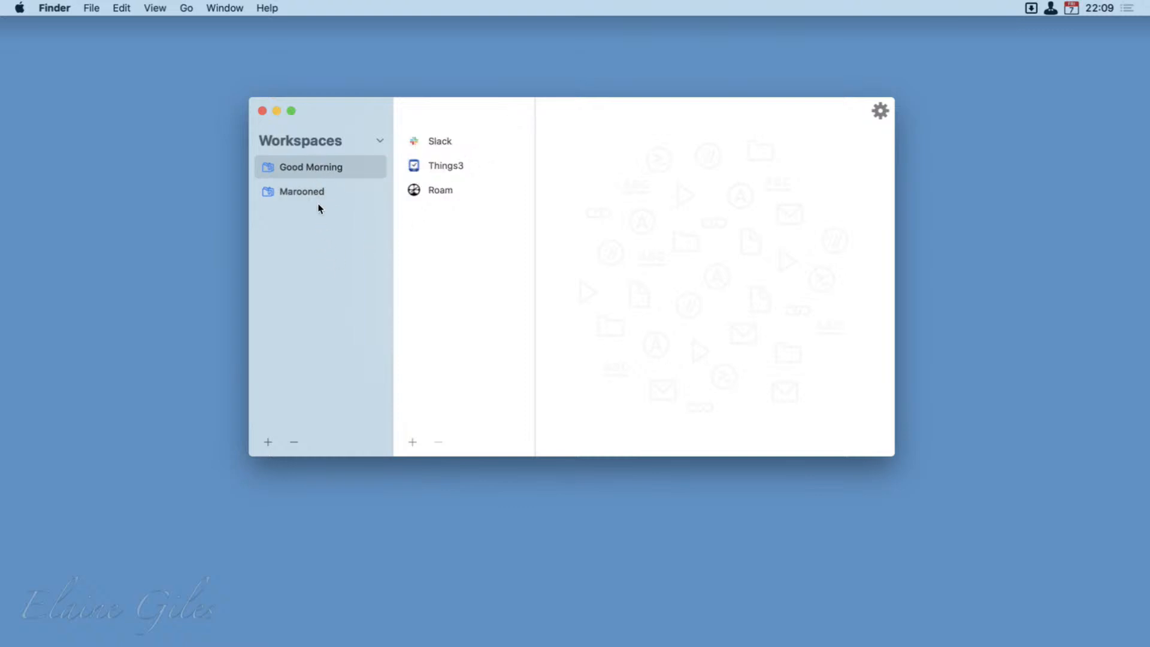
{"action": "left_click", "coordinate": [456, 142]}
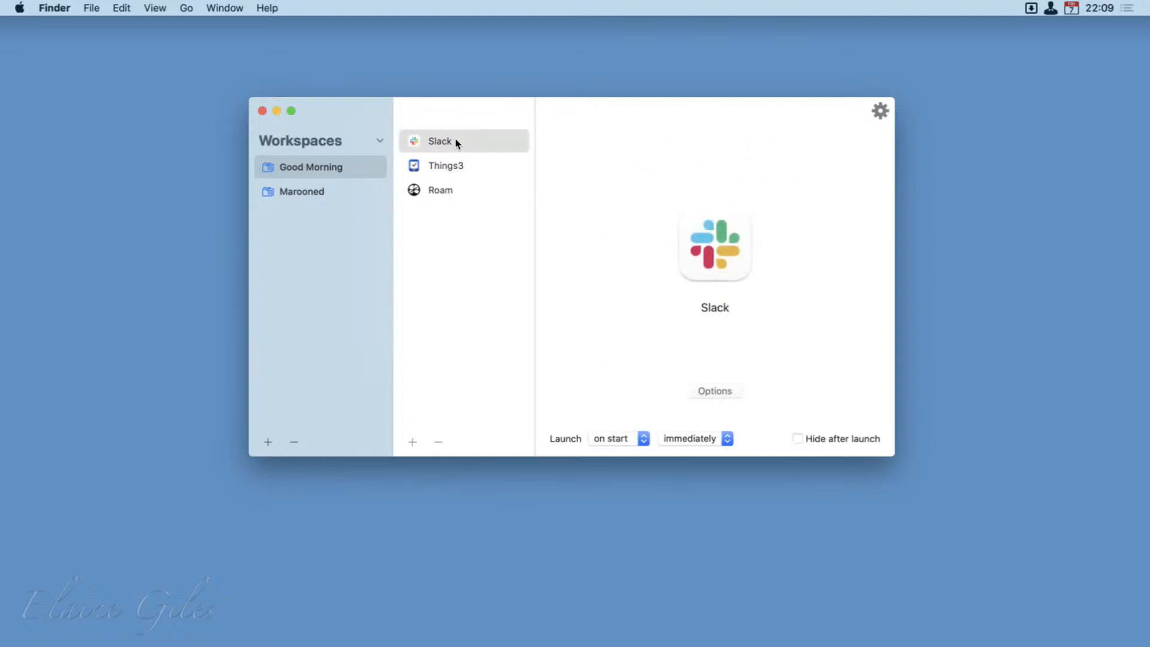
{"action": "left_click", "coordinate": [464, 172]}
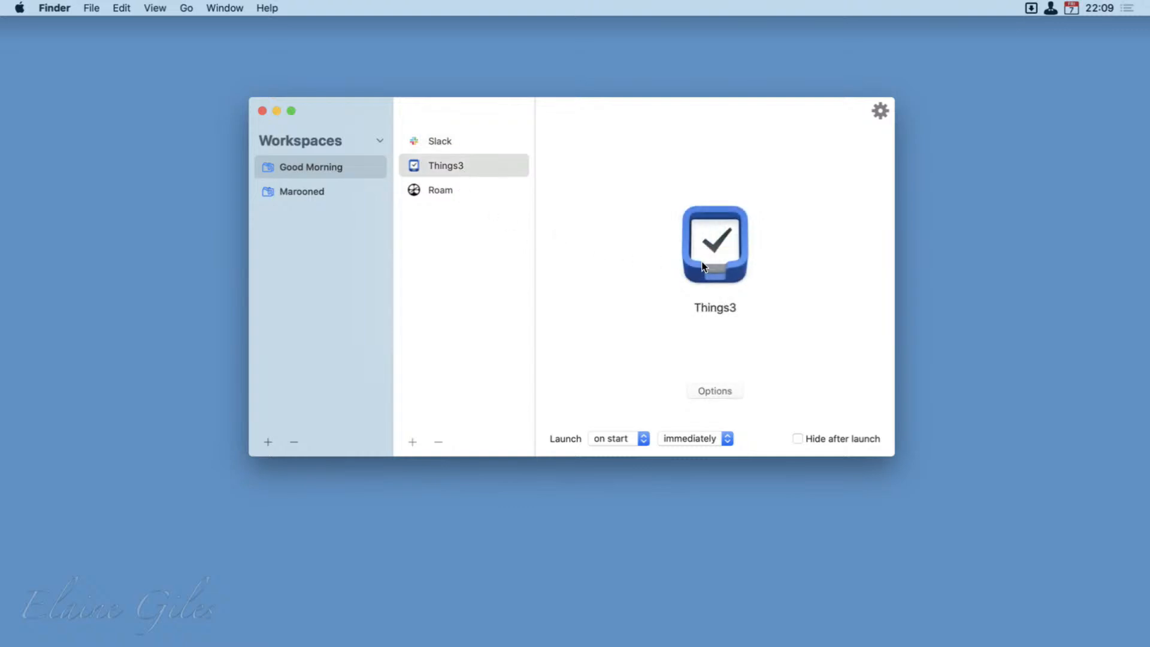
{"action": "left_click", "coordinate": [481, 191]}
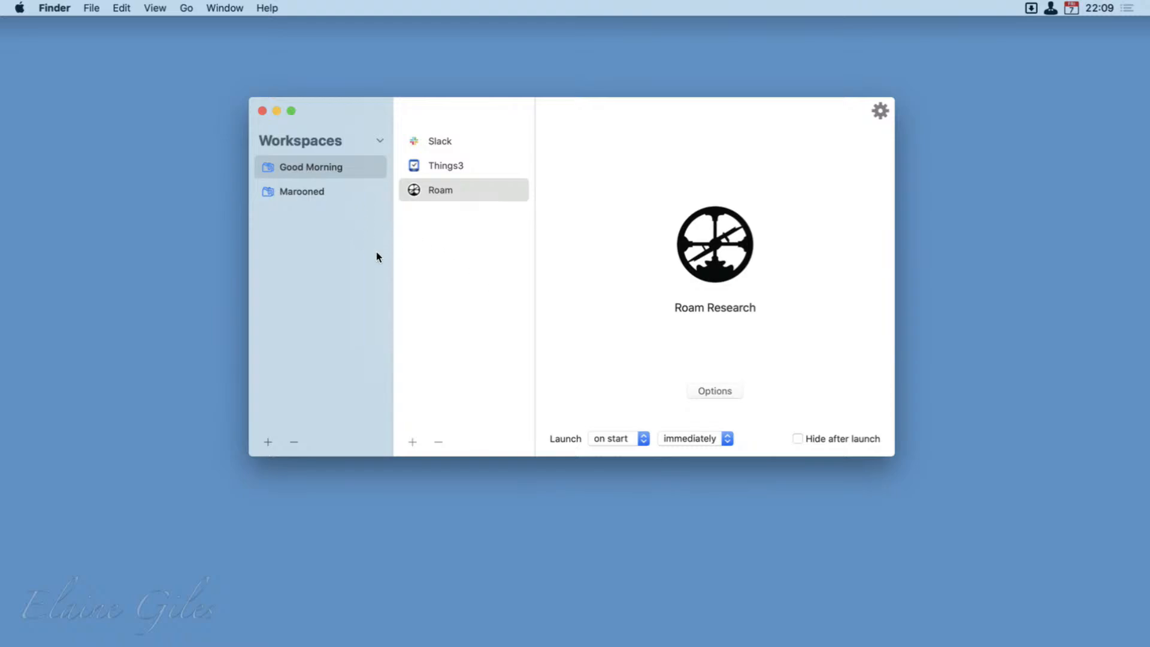
{"action": "left_click", "coordinate": [319, 191]}
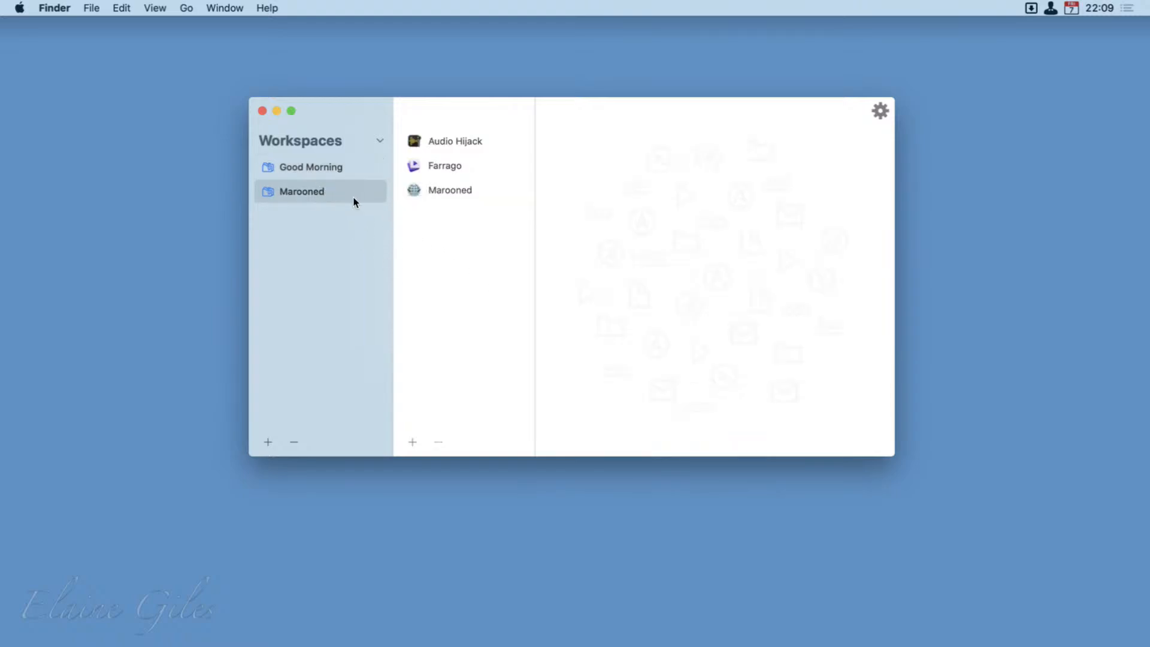
{"action": "left_click", "coordinate": [444, 191]}
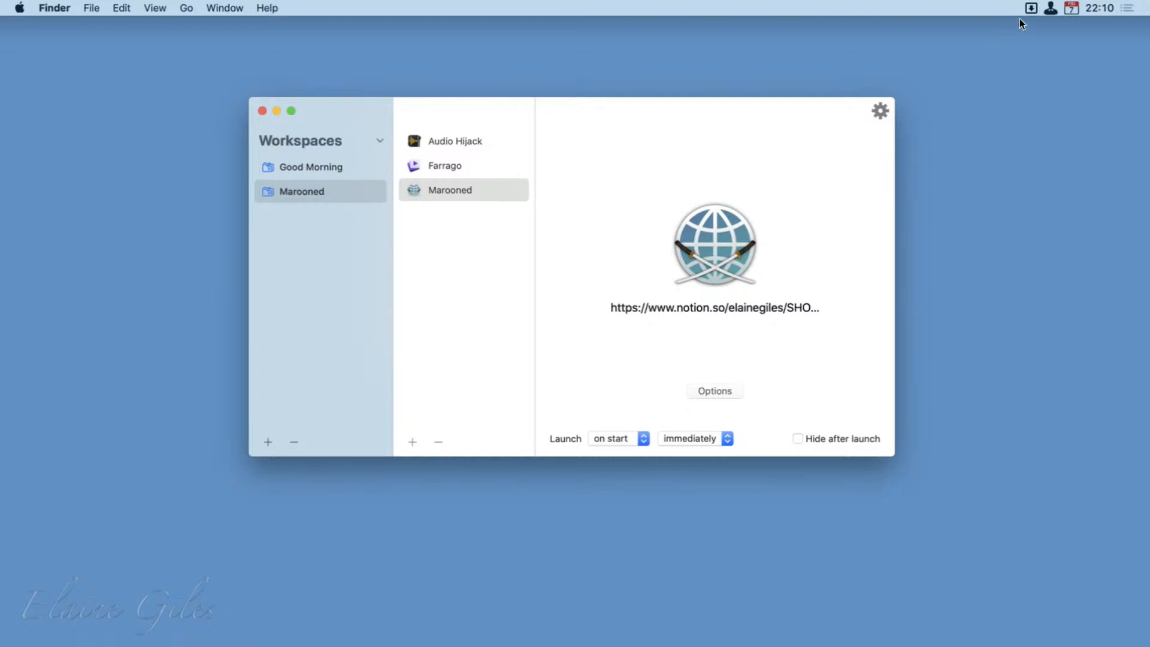
Step: Open the preferences of Browser Ninja and move the Workspaces windows and the preferences window apart so that none overlap
{"action": "left_click", "coordinate": [1051, 10]}
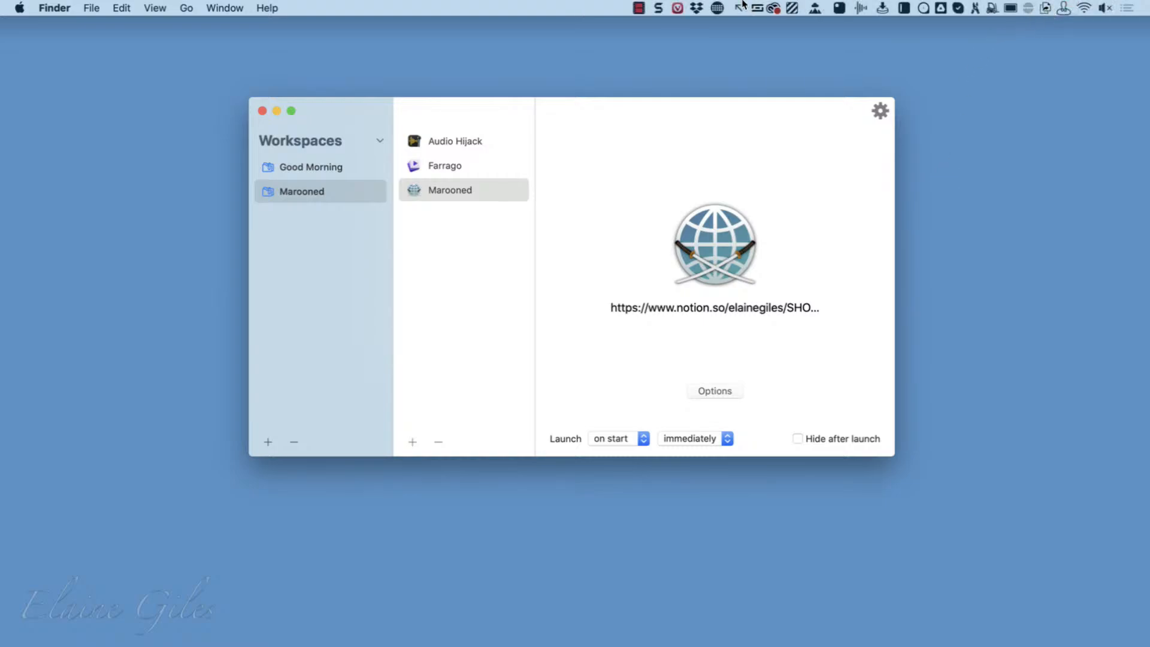
{"action": "left_click", "coordinate": [678, 8]}
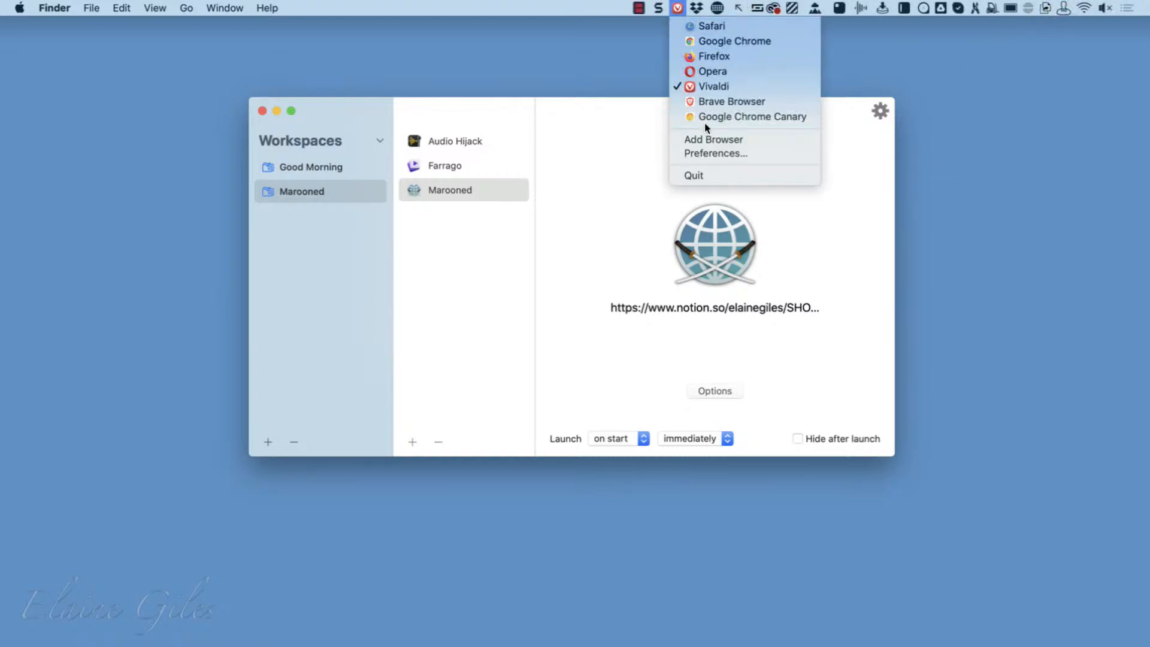
{"action": "left_click", "coordinate": [709, 151]}
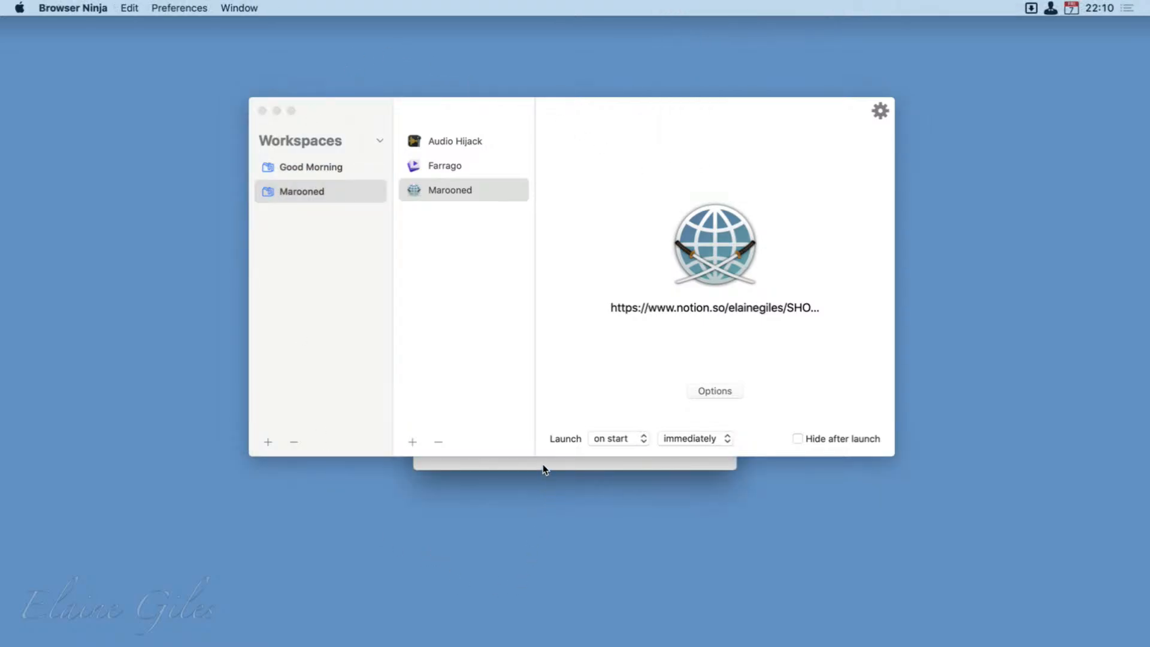
{"action": "left_click_drag", "start_coordinate": [560, 111], "coordinate": [665, 441]}
{"action": "left_click", "coordinate": [434, 397]}
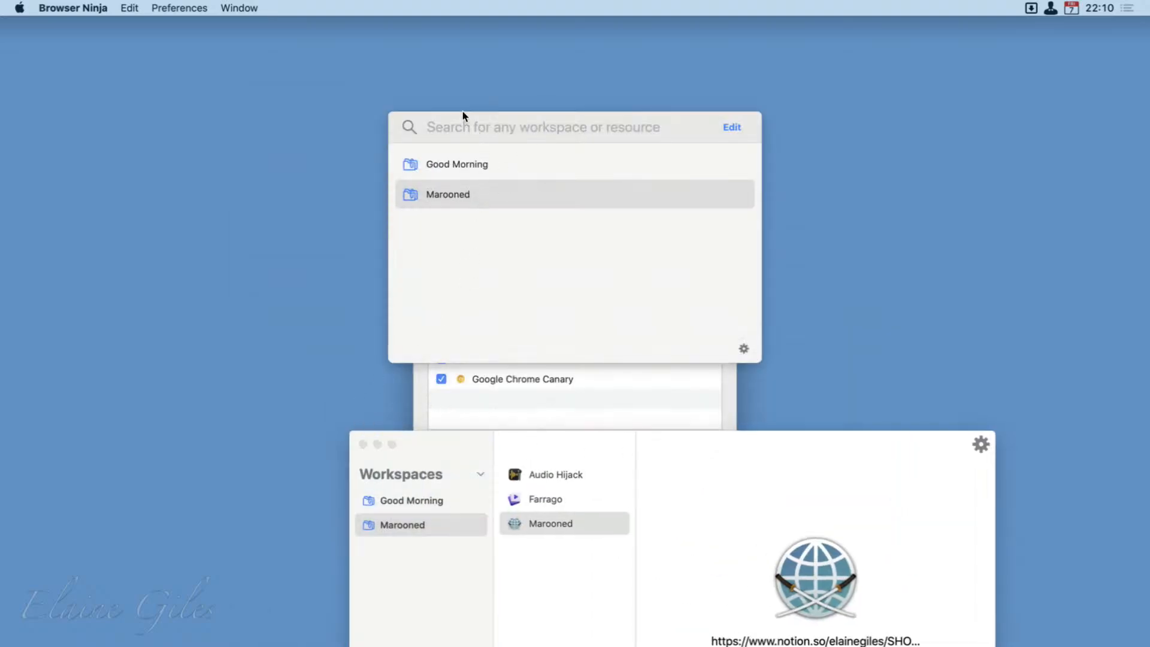
{"action": "left_click", "coordinate": [540, 84]}
{"action": "left_click_drag", "start_coordinate": [613, 114], "coordinate": [947, 109]}
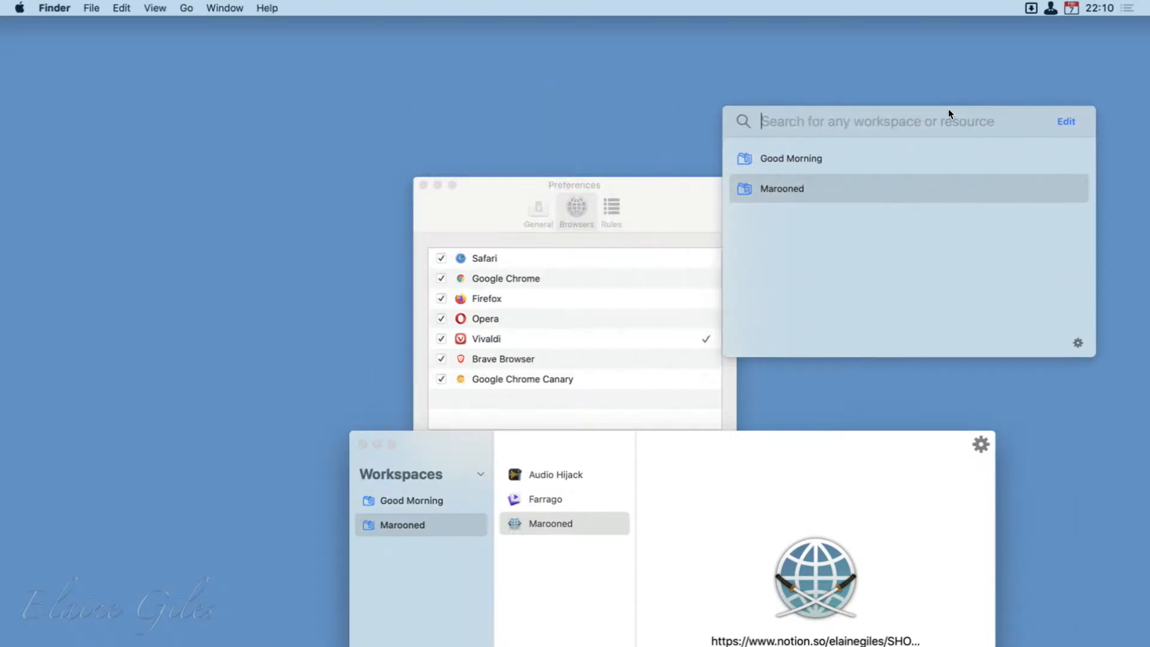
{"action": "left_click", "coordinate": [497, 411]}
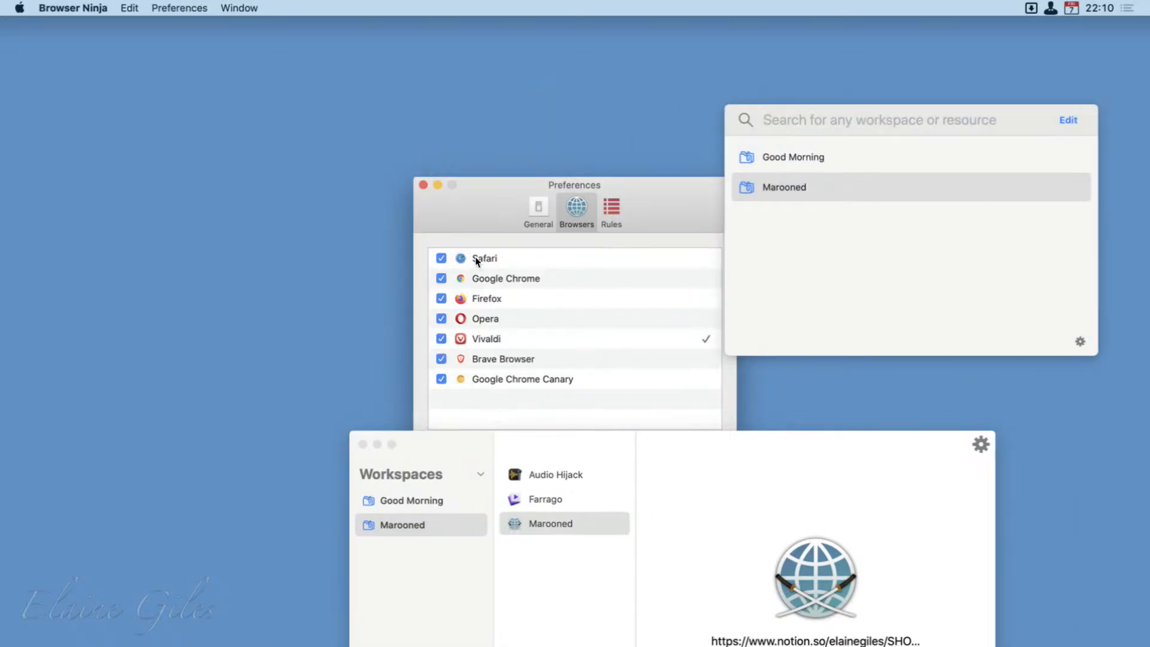
{"action": "left_click_drag", "start_coordinate": [455, 207], "coordinate": [298, 112]}
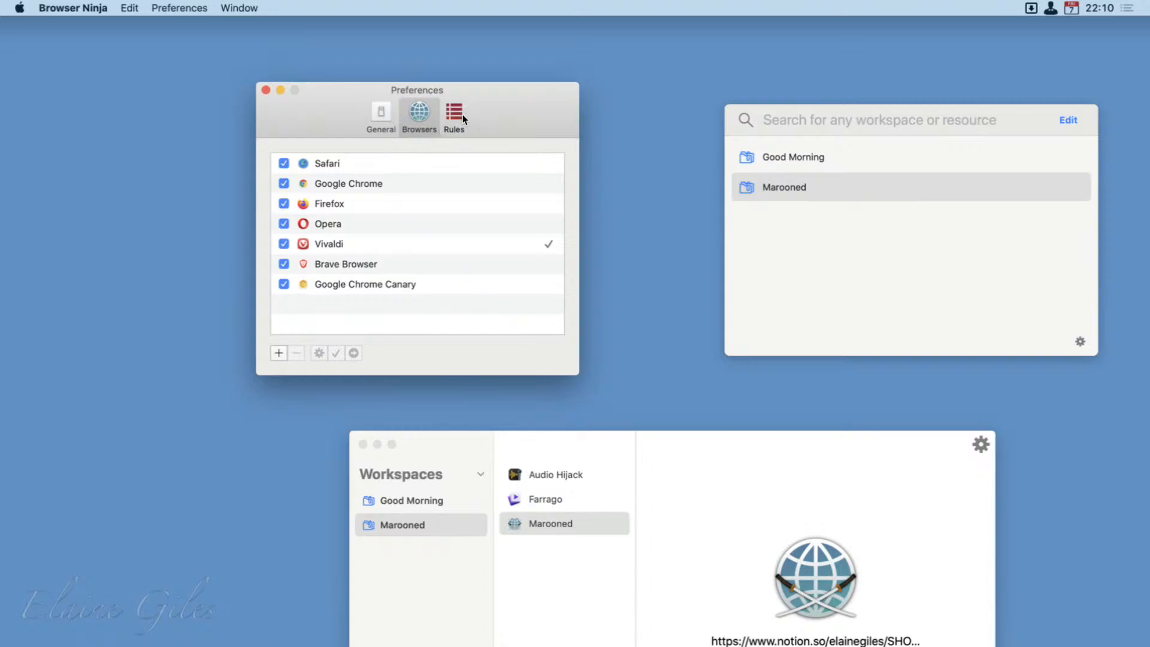
Step: View the browser rules, select the notion.so rule and close the Browser Ninja preferences
{"action": "left_click", "coordinate": [462, 114]}
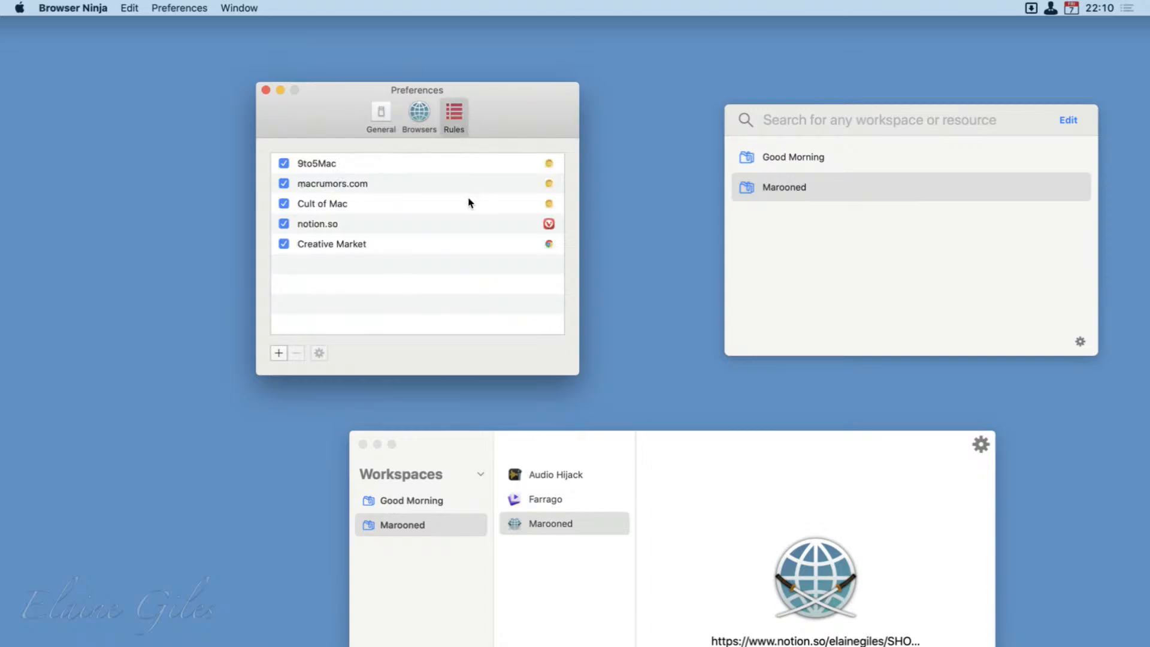
{"action": "left_click", "coordinate": [374, 224]}
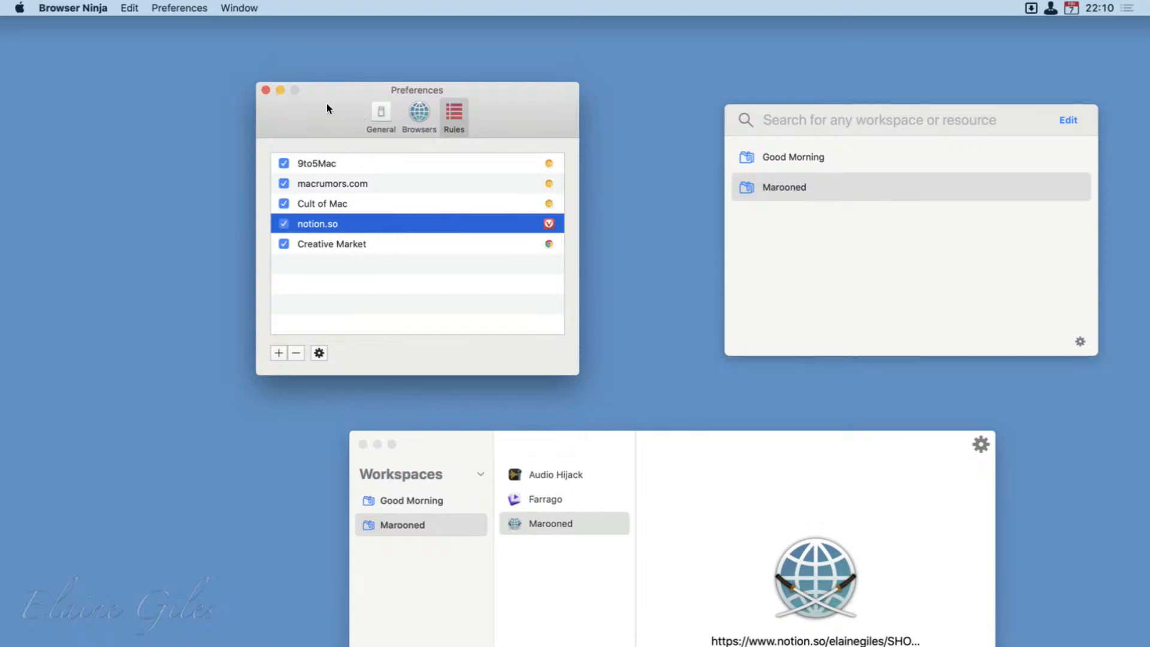
{"action": "left_click", "coordinate": [265, 89]}
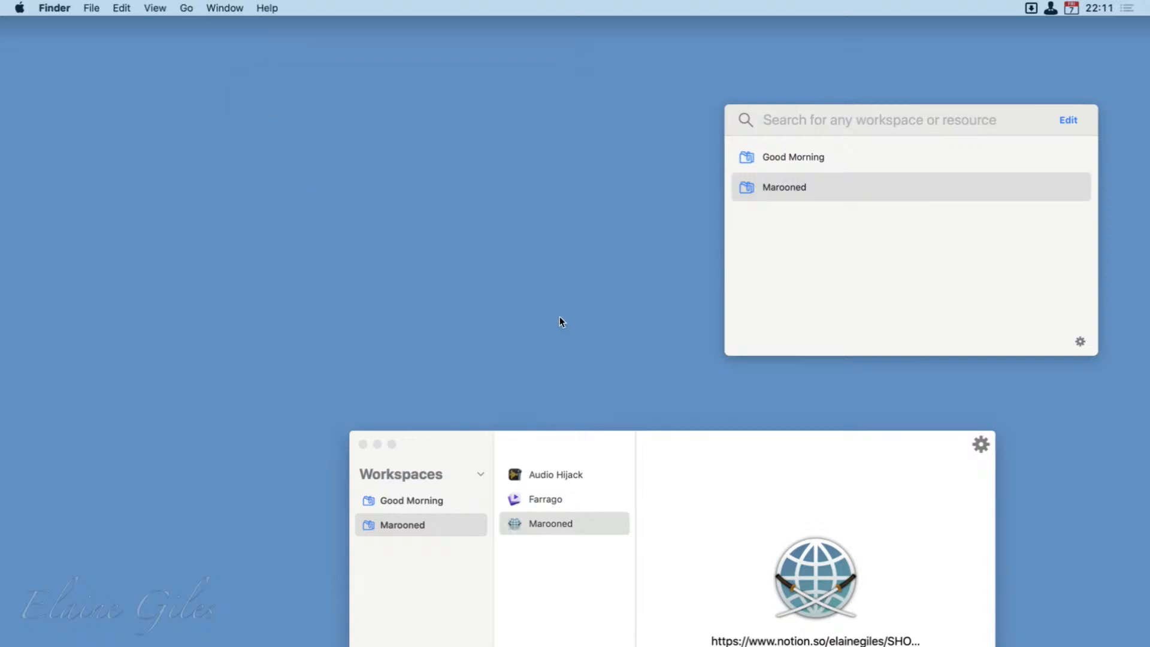
Step: Move the workspace editor beside the search window and create a new workspace named Good Afternoon
{"action": "left_click_drag", "start_coordinate": [736, 439], "coordinate": [444, 92]}
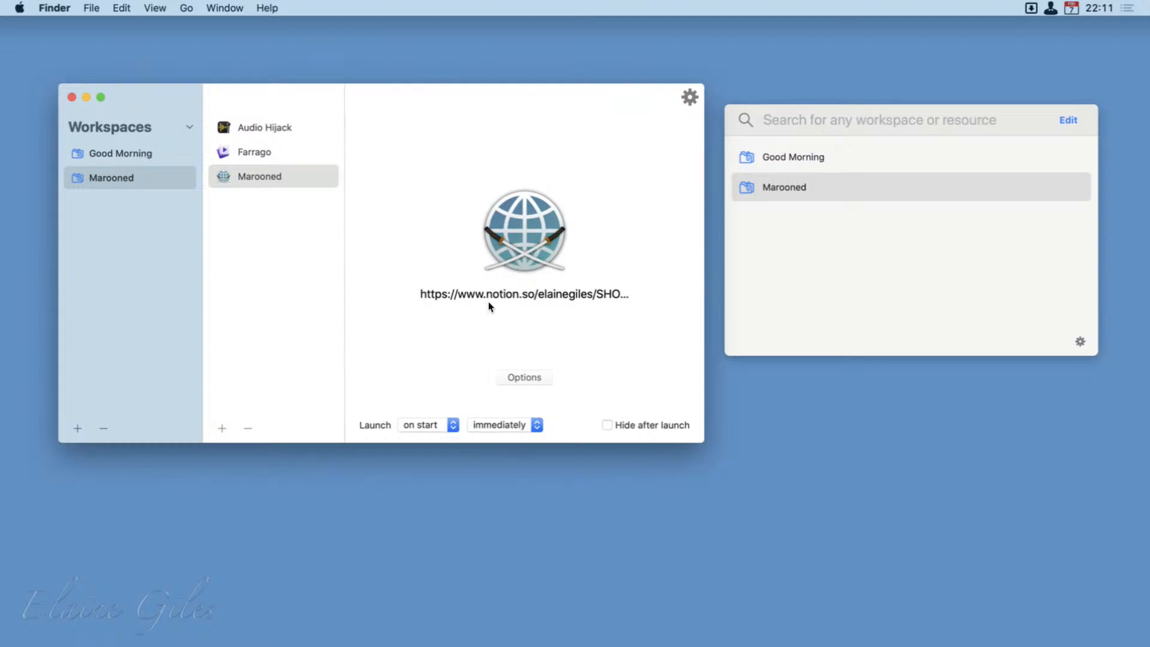
{"action": "left_click", "coordinate": [139, 261]}
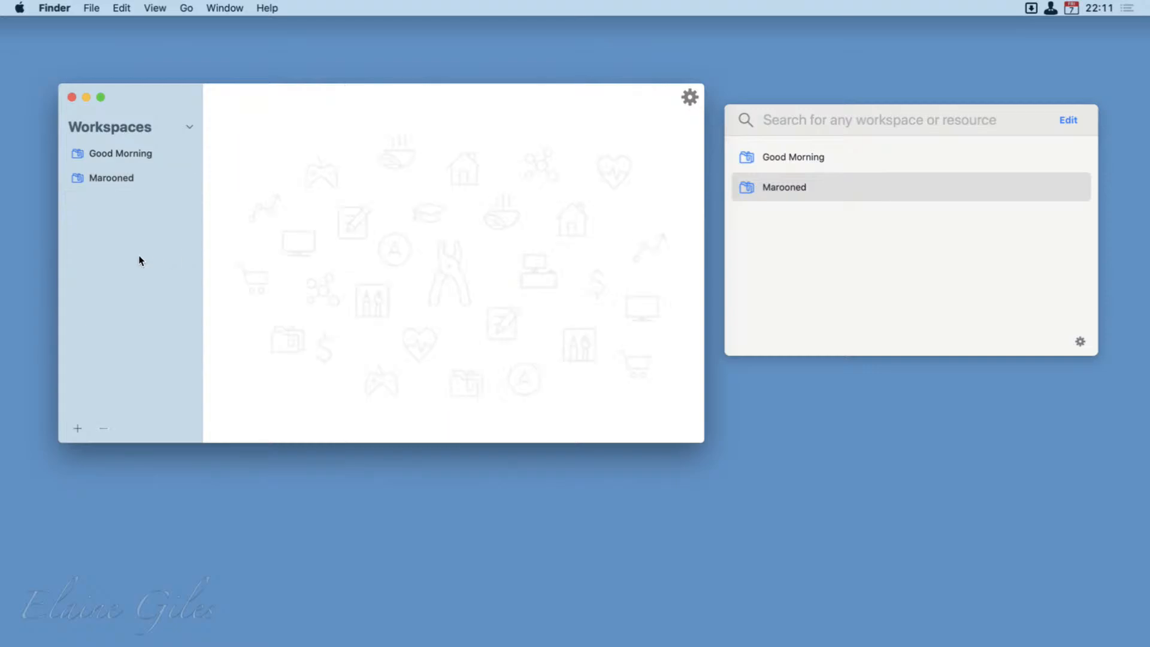
{"action": "left_click", "coordinate": [76, 428]}
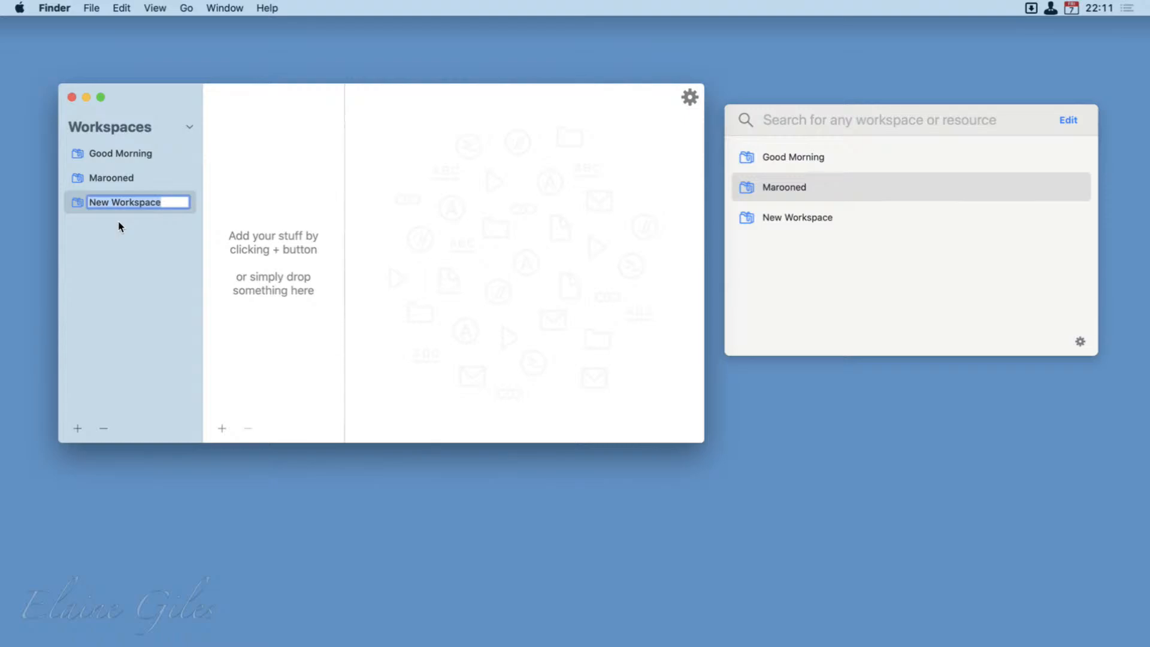
{"action": "type", "text": "Good Afternoon"}
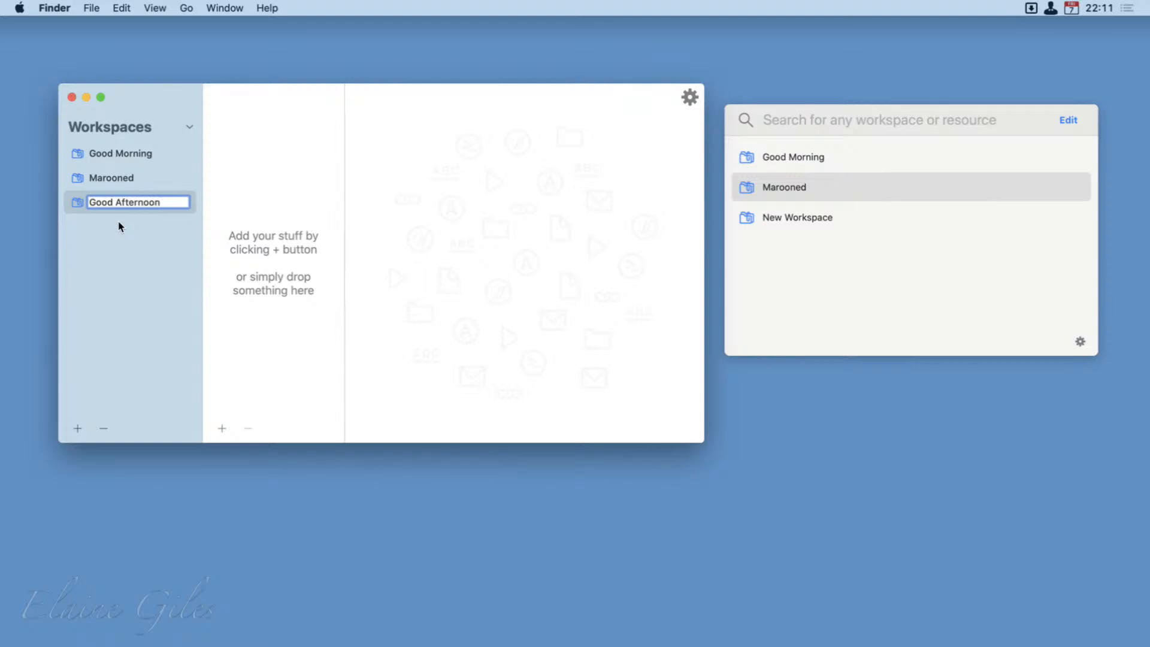
{"action": "left_click", "coordinate": [226, 300]}
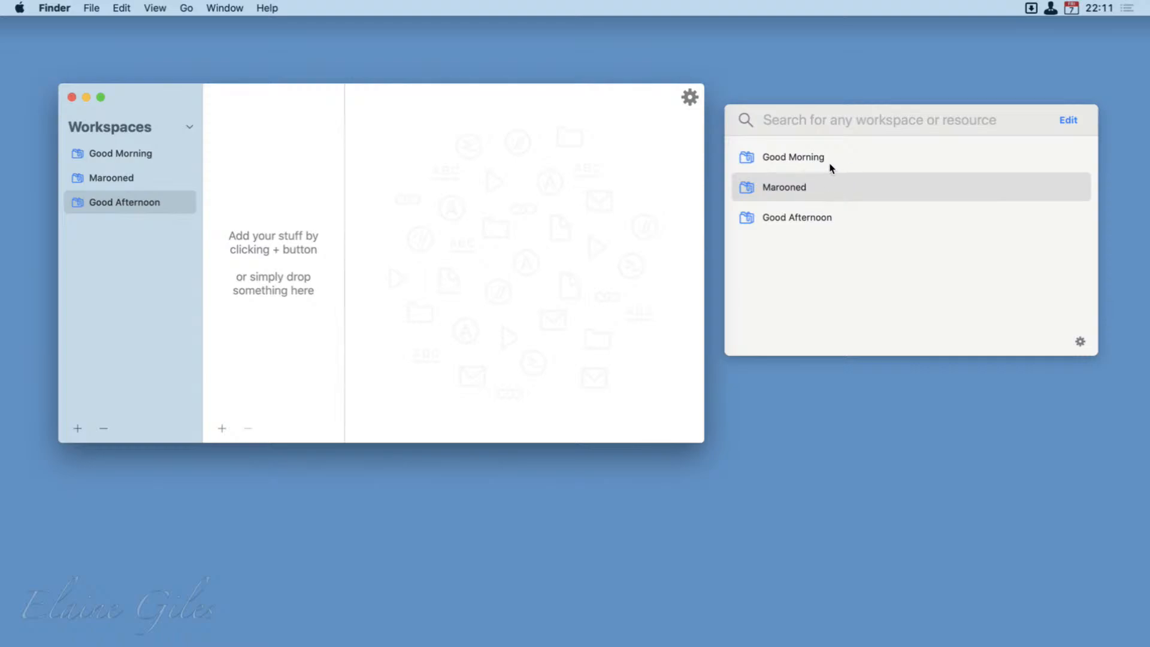
Step: View the Good Afternoon workspace from the search window and move the editor back towards the middle of the screen
{"action": "left_click", "coordinate": [820, 216]}
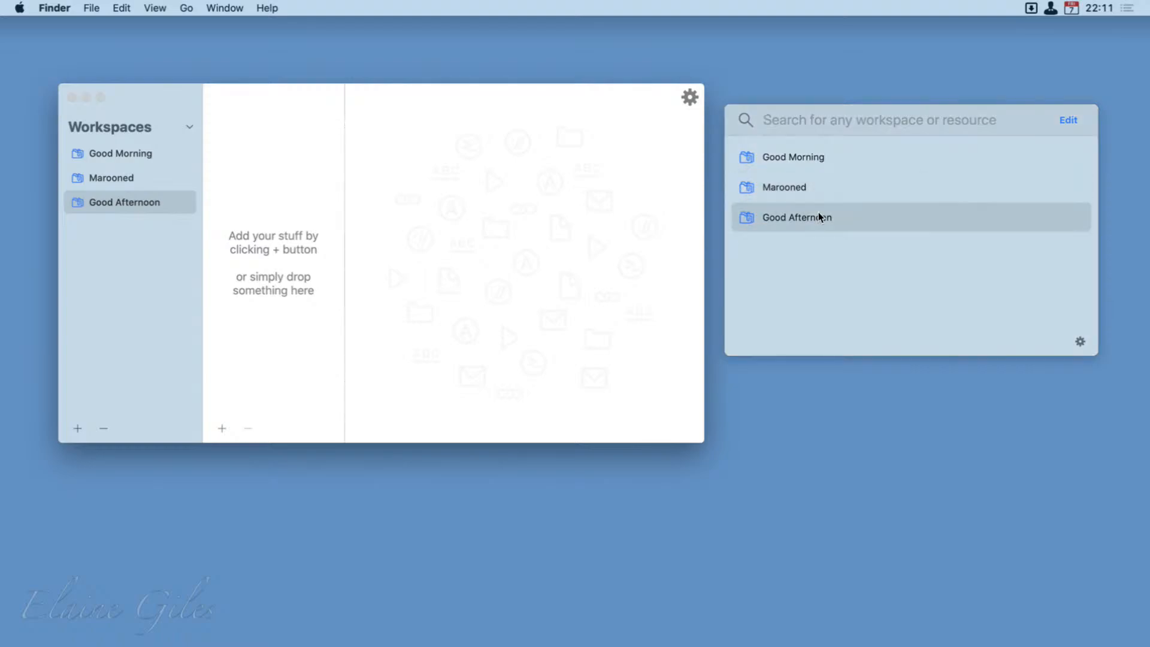
{"action": "left_click", "coordinate": [820, 215]}
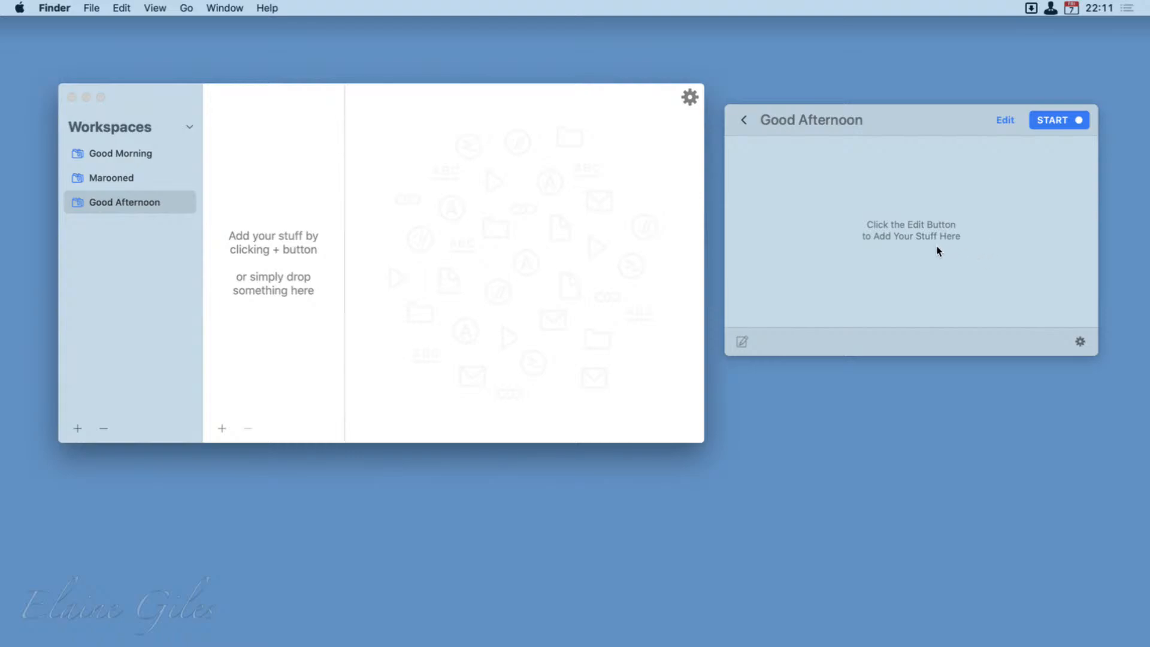
{"action": "left_click_drag", "start_coordinate": [394, 94], "coordinate": [554, 92]}
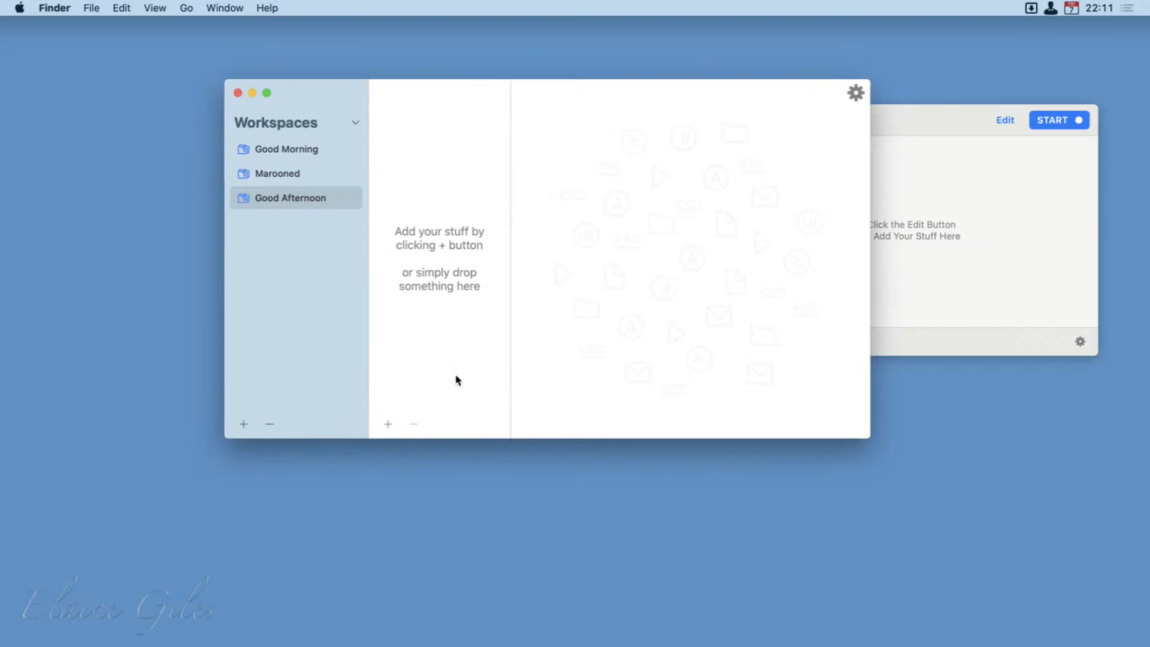
Step: Add a folder resource to the Good Afternoon workspace and name it AH Assets Folder
{"action": "left_click", "coordinate": [388, 424]}
{"action": "left_click", "coordinate": [389, 424]}
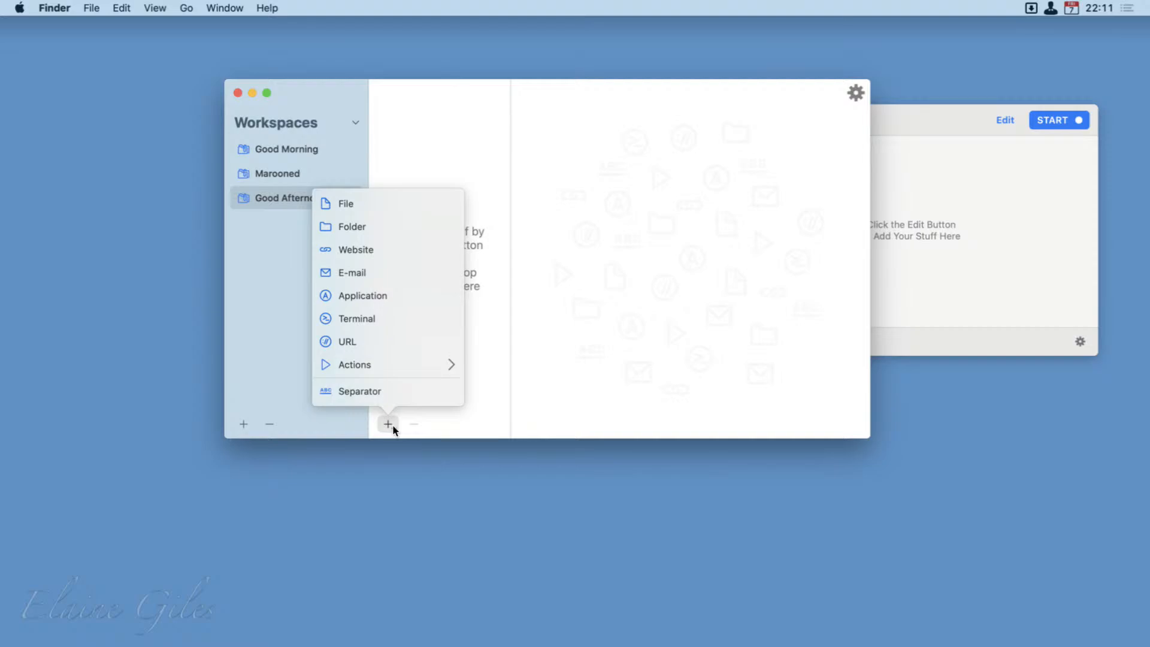
{"action": "left_click", "coordinate": [392, 230]}
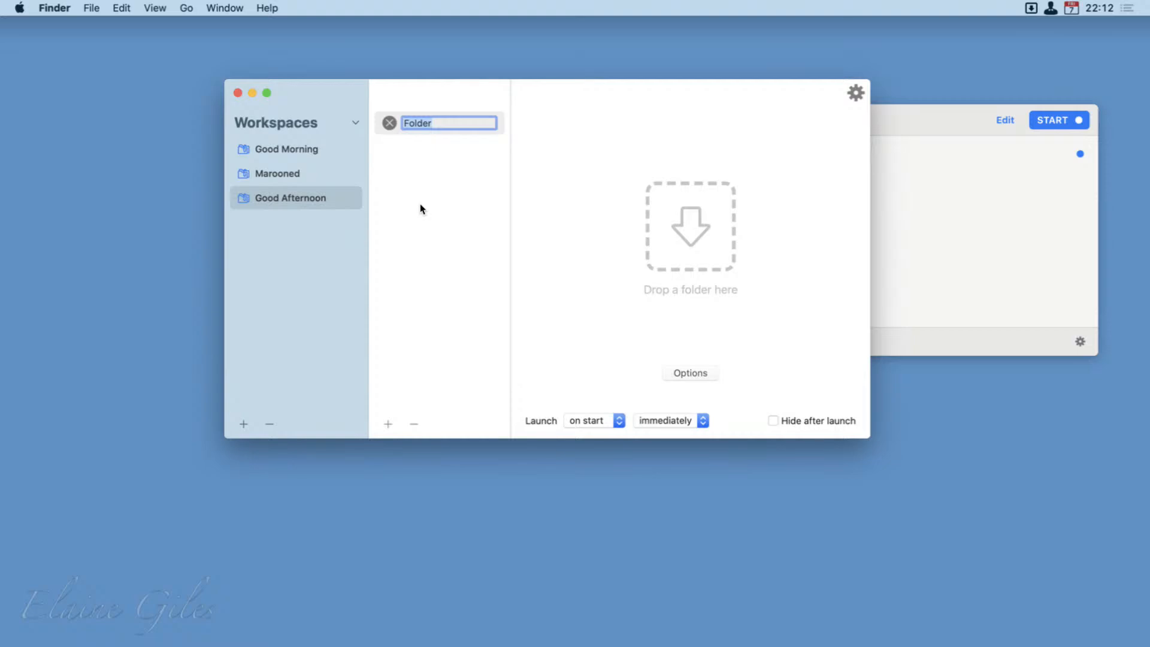
{"action": "key", "text": "Left"}
{"action": "type", "text": "AH Assets"}
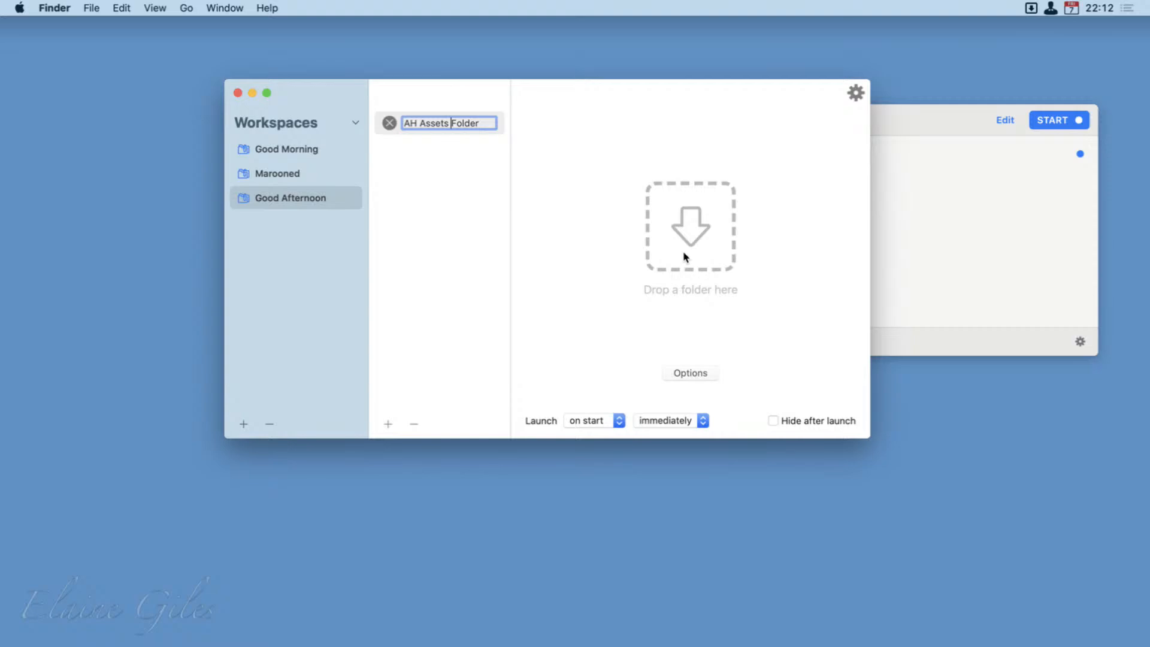
Step: Open a new Finder window and go to the After Hours 0127 - Assets folder
{"action": "left_click", "coordinate": [160, 618]}
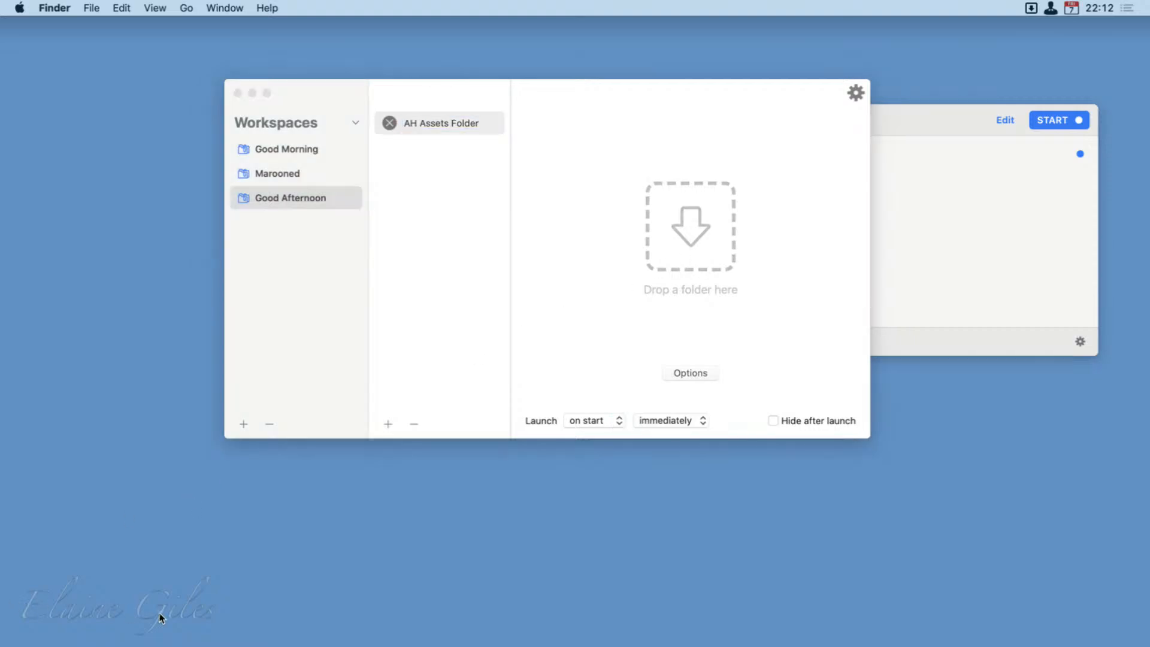
{"action": "key", "text": "super+n"}
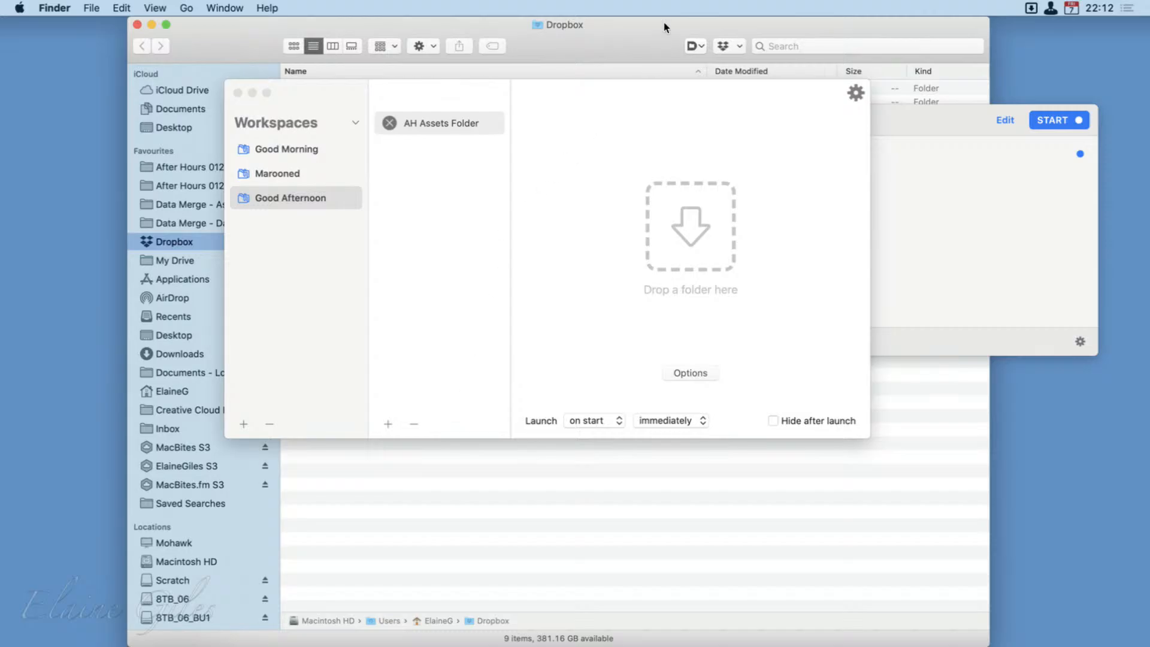
{"action": "left_click_drag", "start_coordinate": [624, 27], "coordinate": [598, 461]}
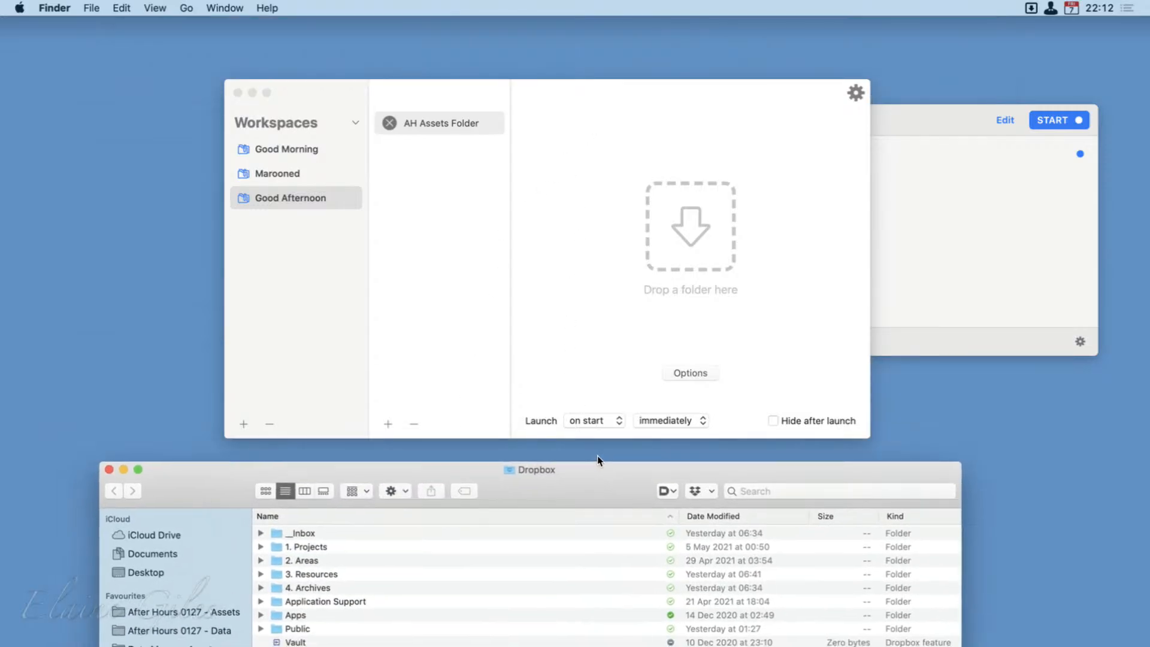
{"action": "left_click", "coordinate": [189, 614]}
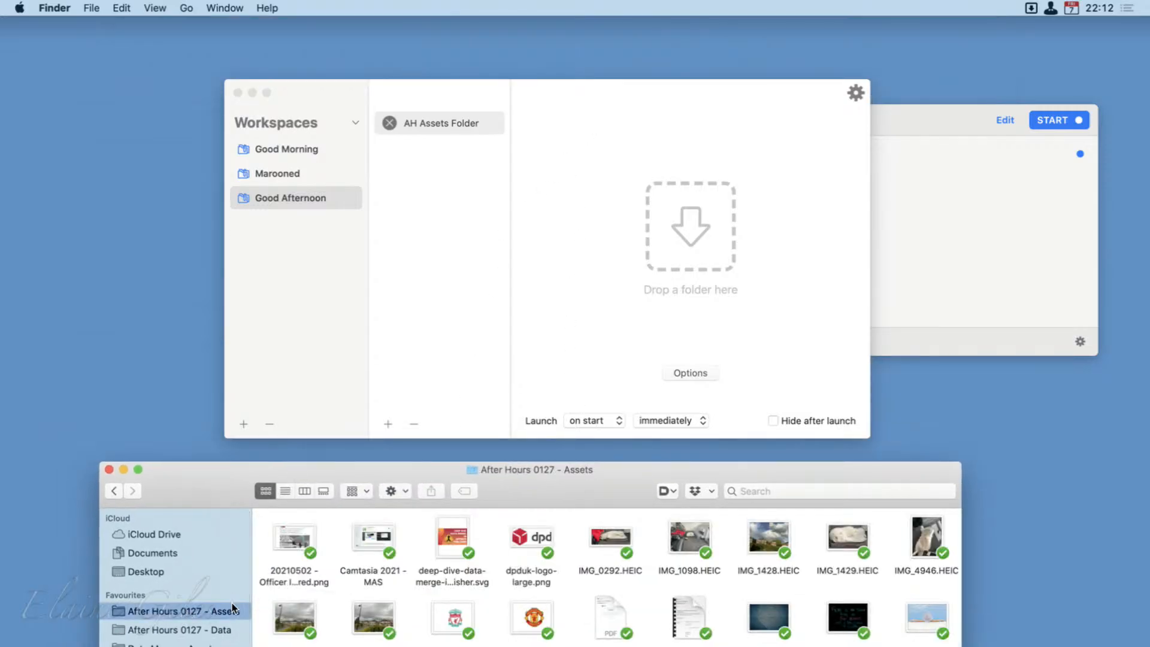
{"action": "left_click_drag", "start_coordinate": [525, 485], "coordinate": [484, 40]}
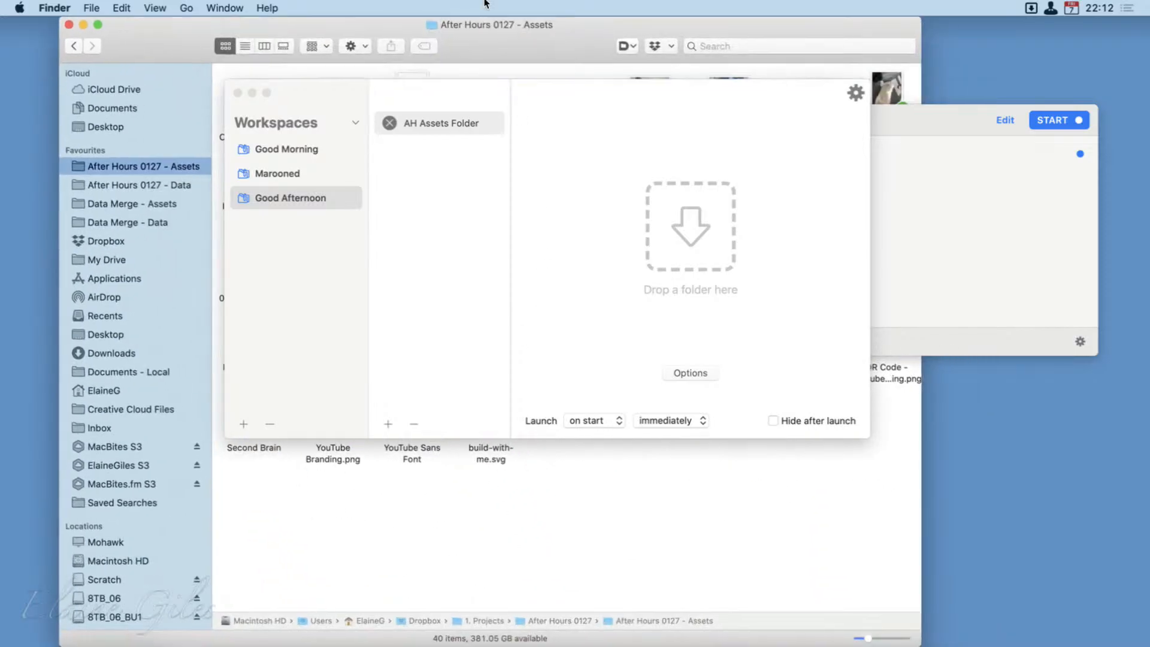
Step: From the parent After Hours 0127 folder, assign After Hours 0127 - Assets to the AH Assets Folder resource and clear away the Finder window
{"action": "double_click", "coordinate": [552, 621]}
{"action": "left_click_drag", "start_coordinate": [514, 34], "coordinate": [585, 483]}
{"action": "left_click", "coordinate": [331, 545]}
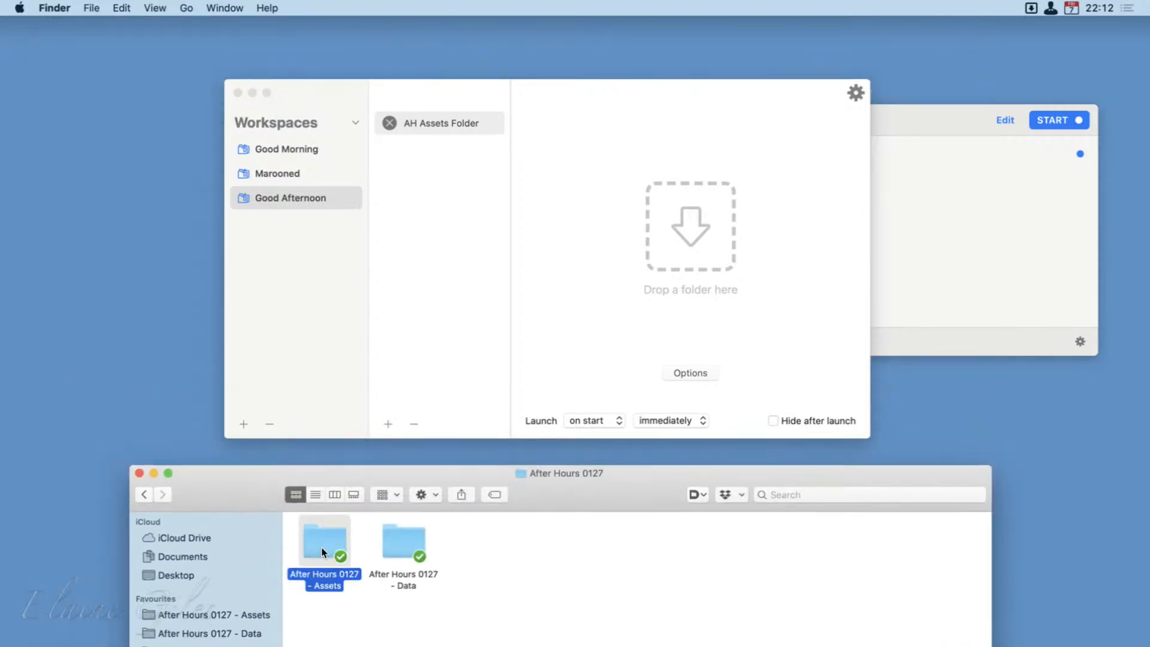
{"action": "left_click_drag", "start_coordinate": [332, 545], "coordinate": [682, 219]}
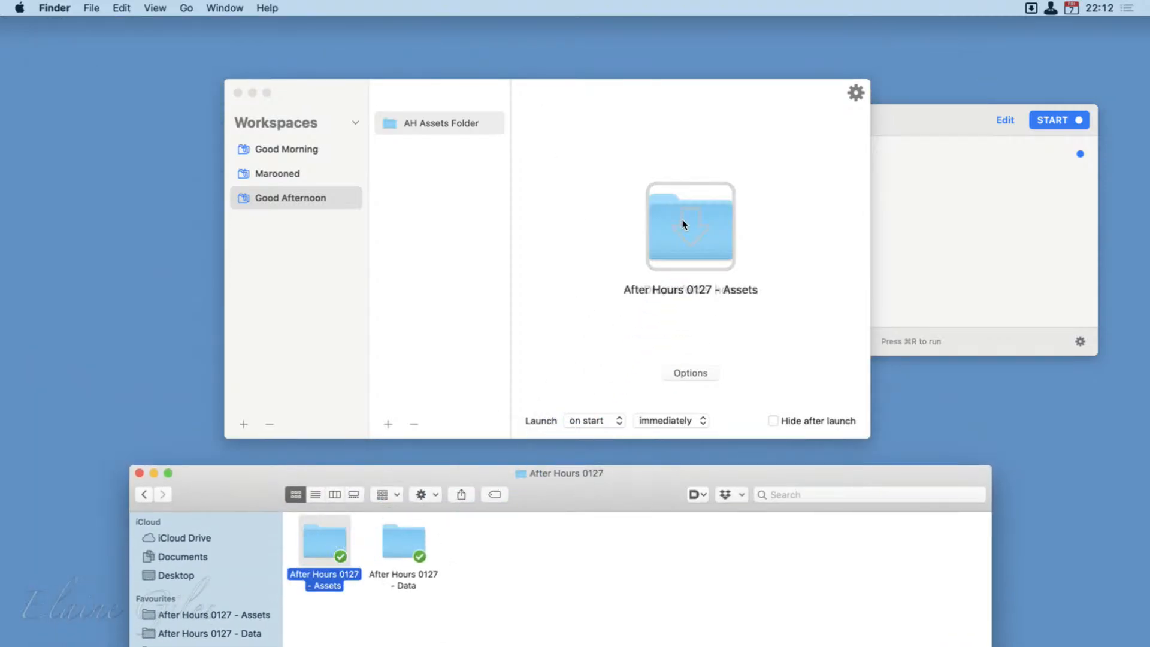
{"action": "left_click_drag", "start_coordinate": [631, 493], "coordinate": [0, 641]}
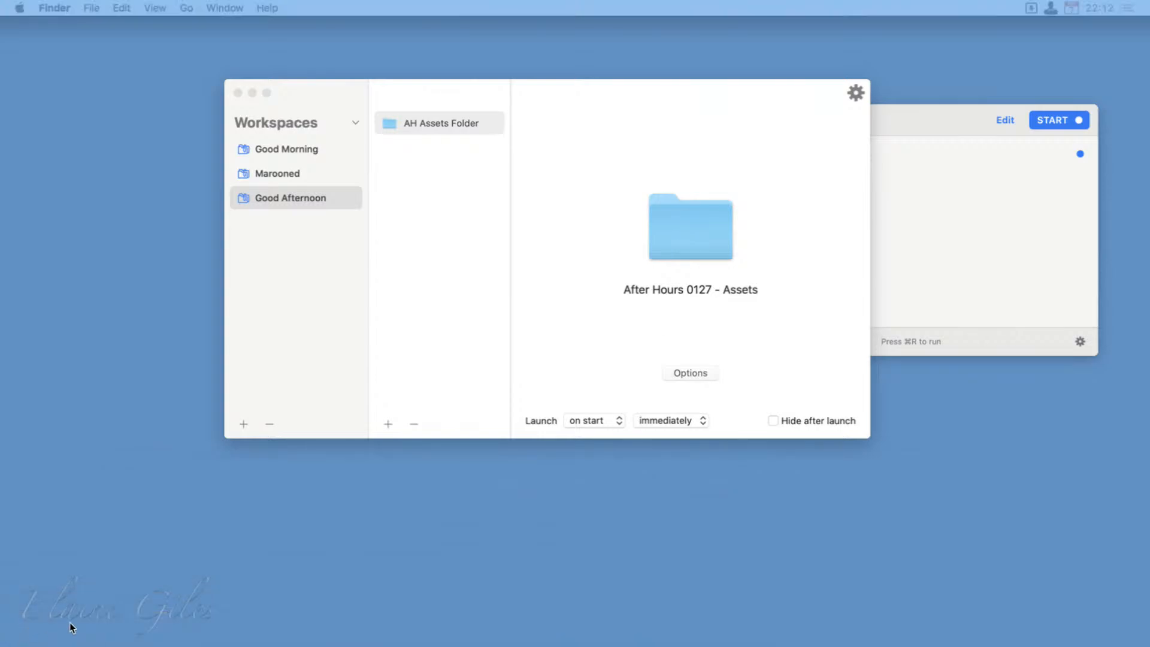
Step: Review the applications offered for opening the AH Assets Folder resource, keep Default and hide the options again
{"action": "left_click", "coordinate": [695, 366]}
{"action": "left_click", "coordinate": [695, 374]}
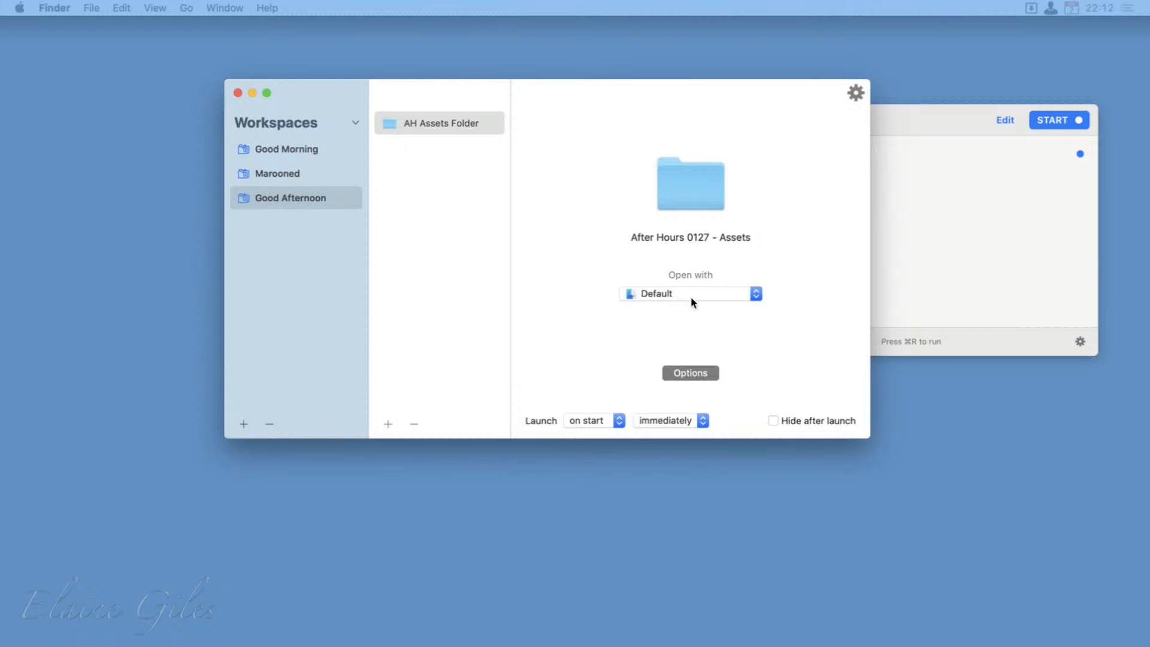
{"action": "left_click", "coordinate": [692, 294]}
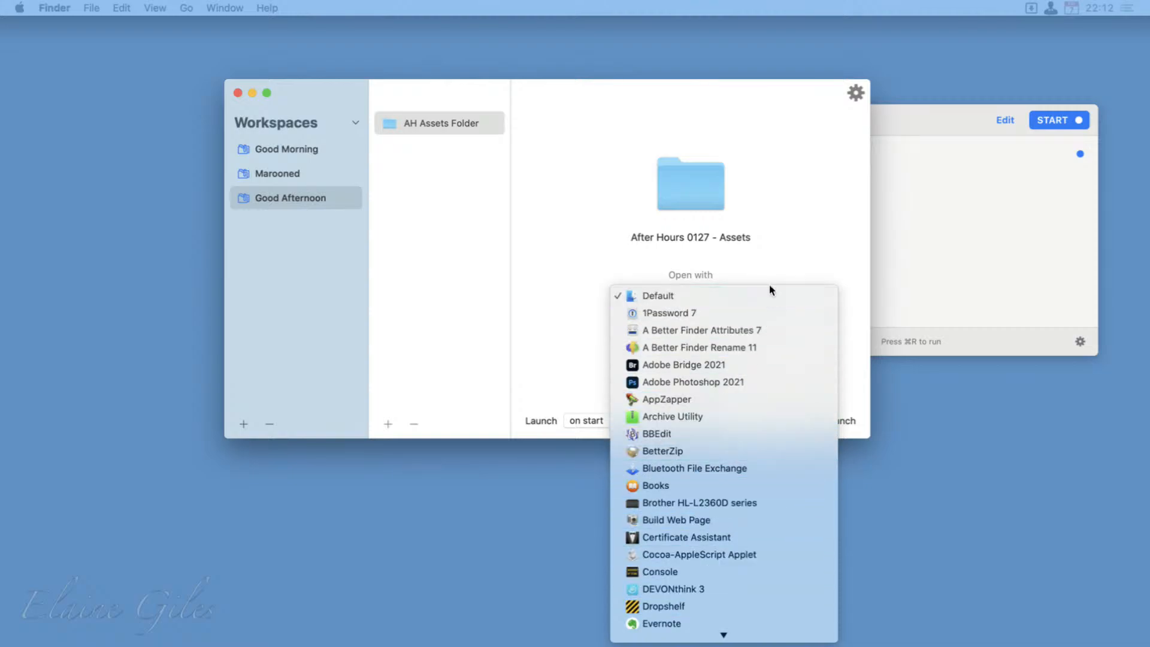
{"action": "left_click", "coordinate": [806, 240]}
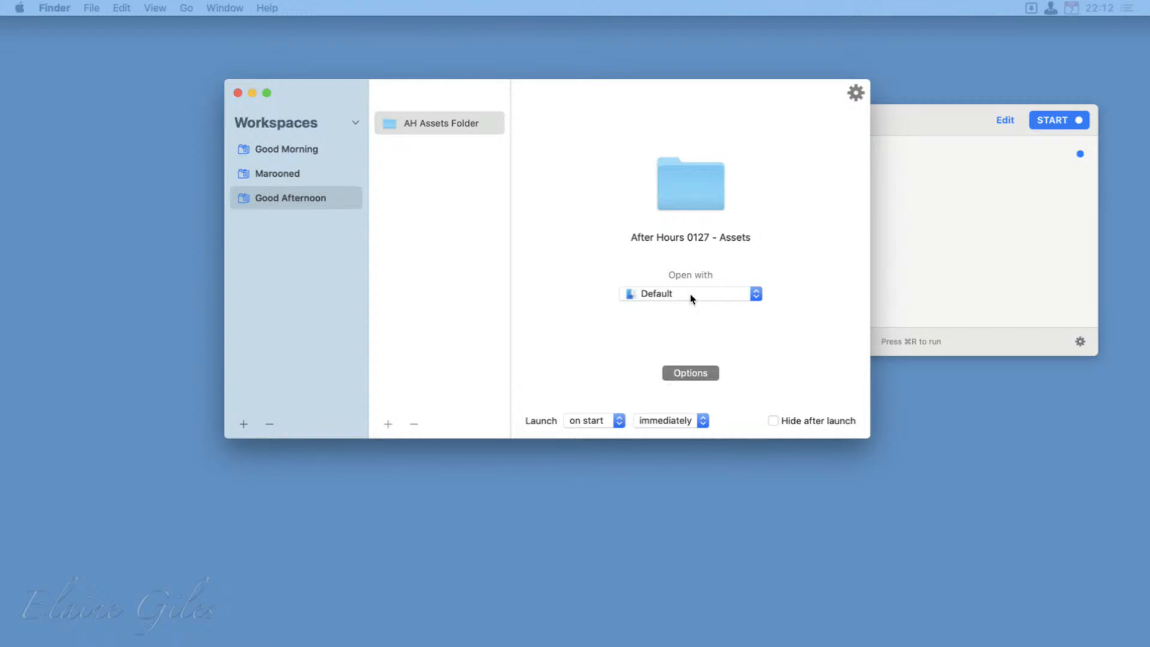
{"action": "left_click", "coordinate": [692, 376]}
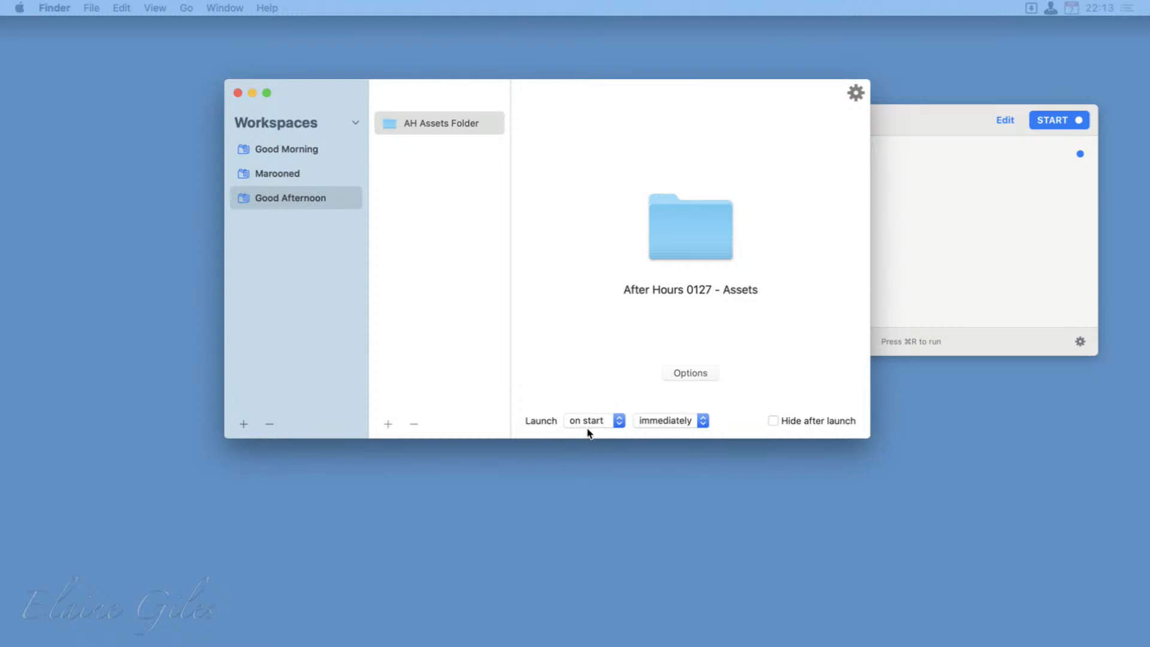
Step: Review the launch timing choices for the AH Assets Folder resource, try launching with a delay and restore immediate launch
{"action": "left_click", "coordinate": [617, 421]}
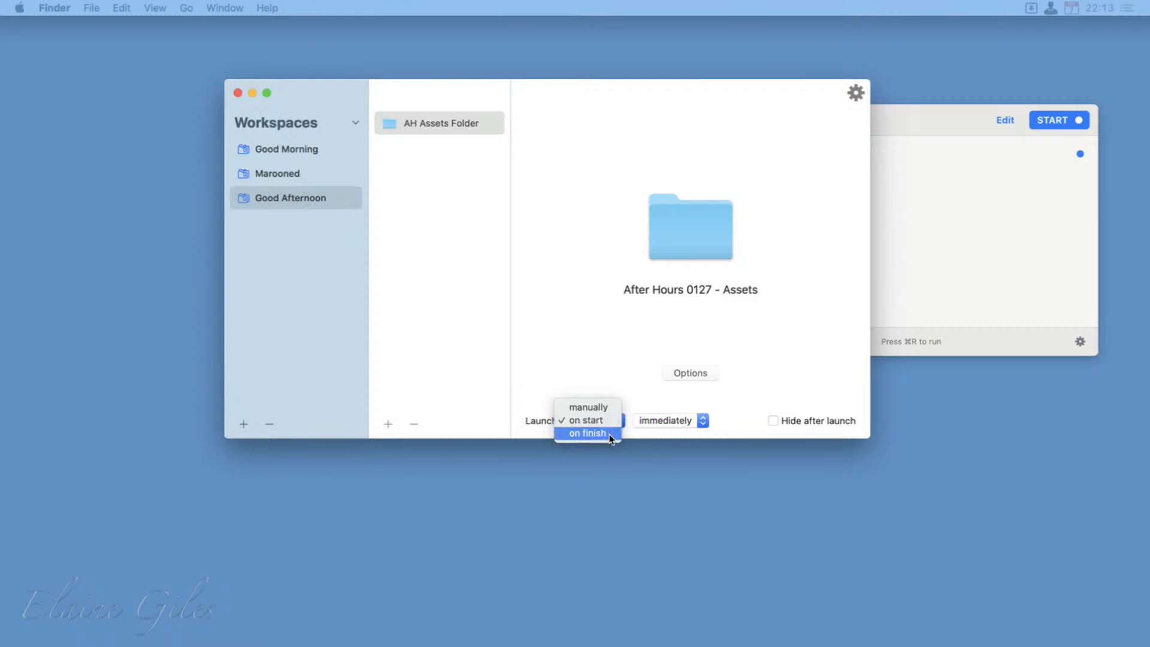
{"action": "left_click", "coordinate": [617, 359]}
{"action": "left_click", "coordinate": [709, 423]}
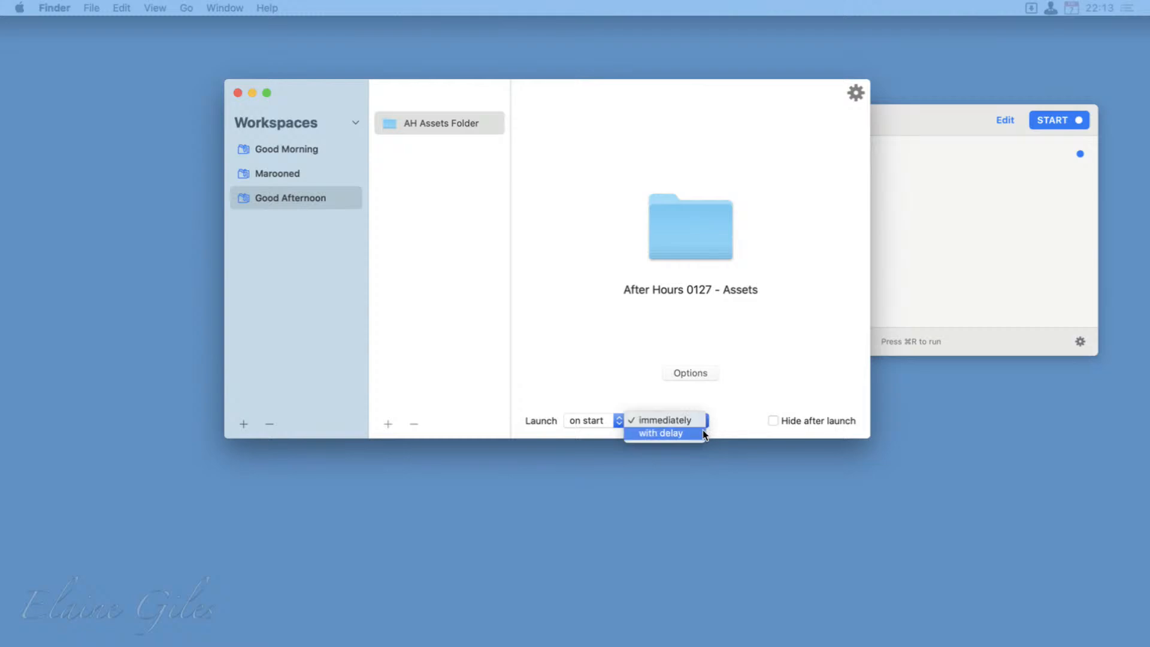
{"action": "left_click", "coordinate": [699, 432]}
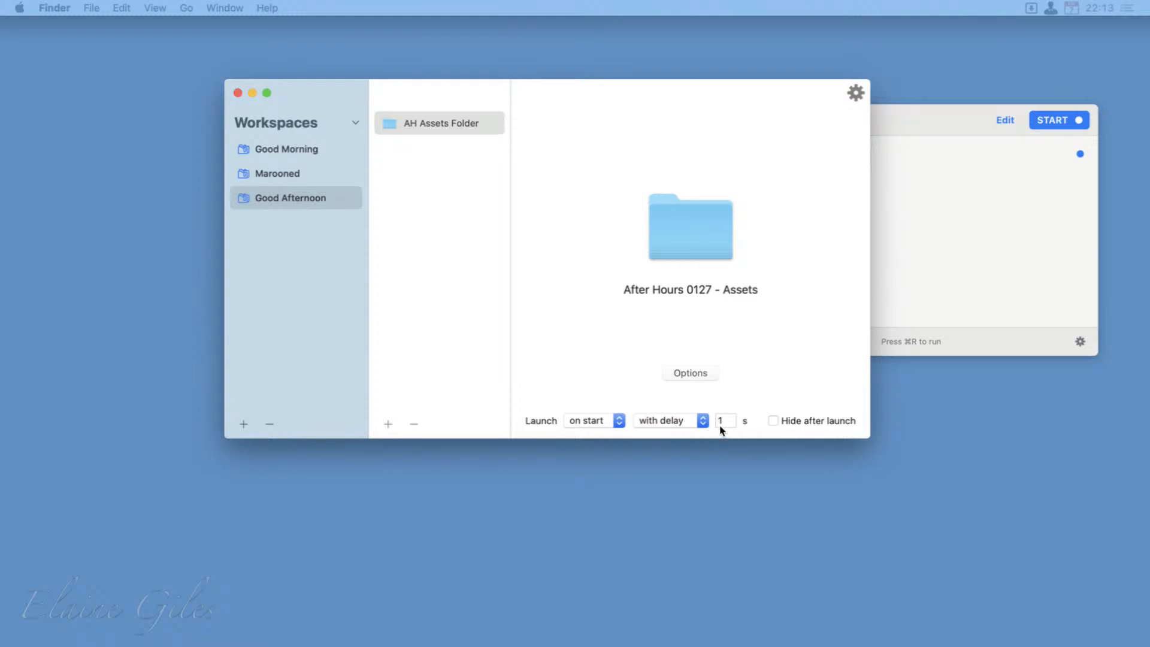
{"action": "left_click", "coordinate": [703, 420]}
{"action": "left_click", "coordinate": [696, 406]}
Step: Add a website resource named Blog to the Good Afternoon workspace and set its link to the owner's personal website address
{"action": "left_click", "coordinate": [425, 206]}
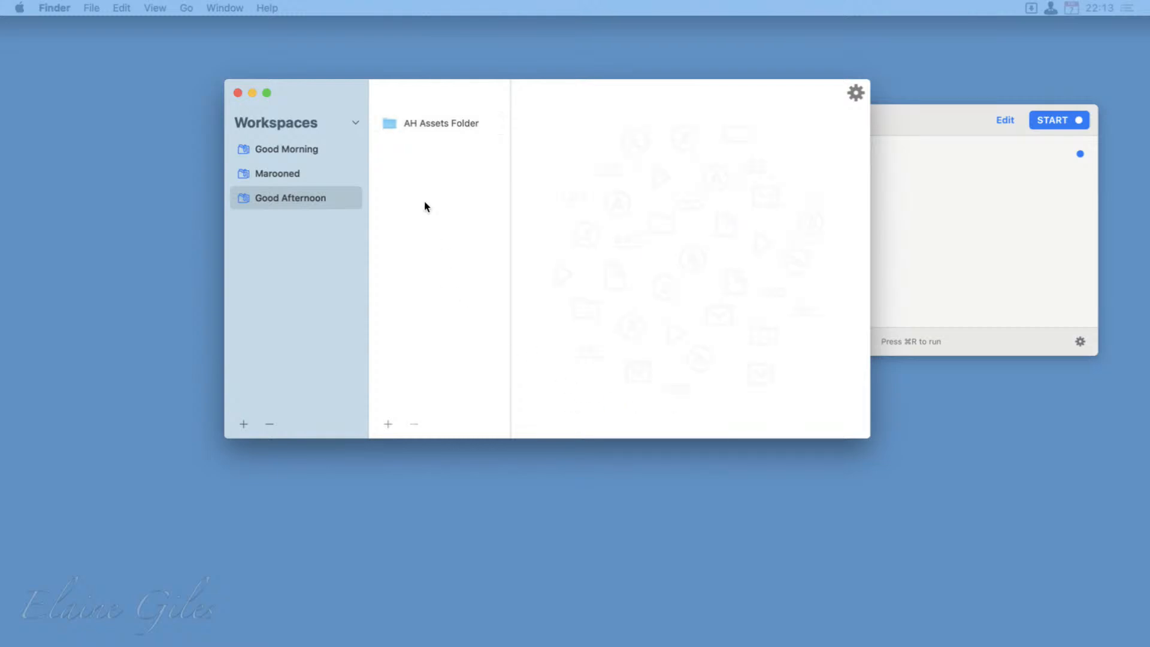
{"action": "left_click", "coordinate": [391, 425]}
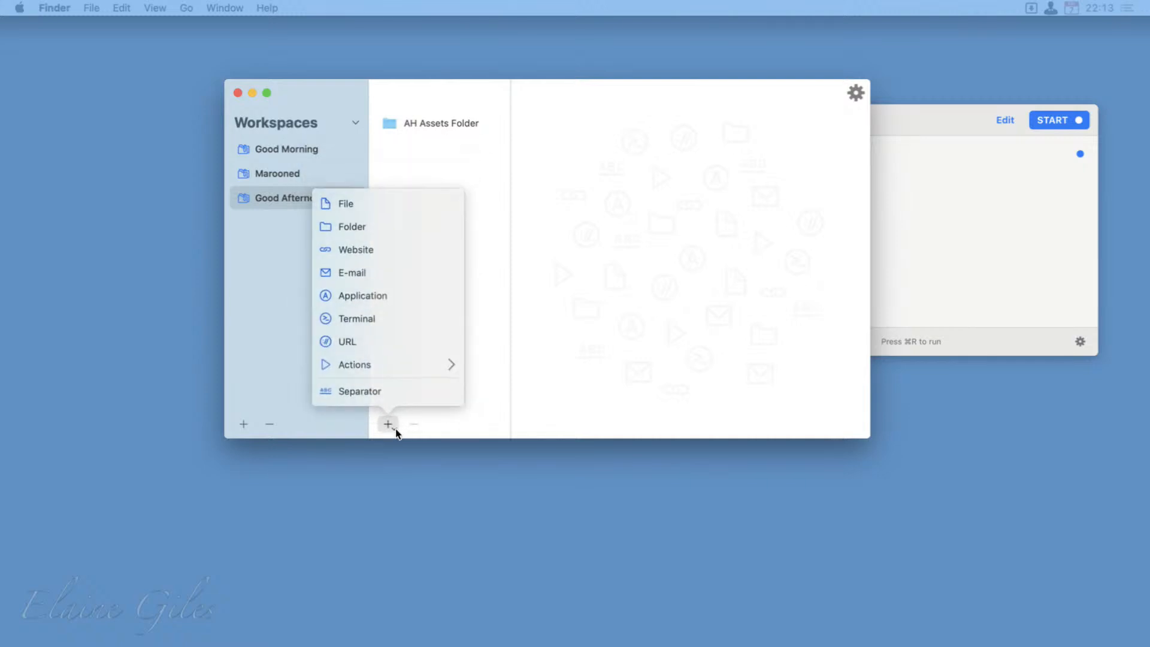
{"action": "left_click", "coordinate": [415, 259]}
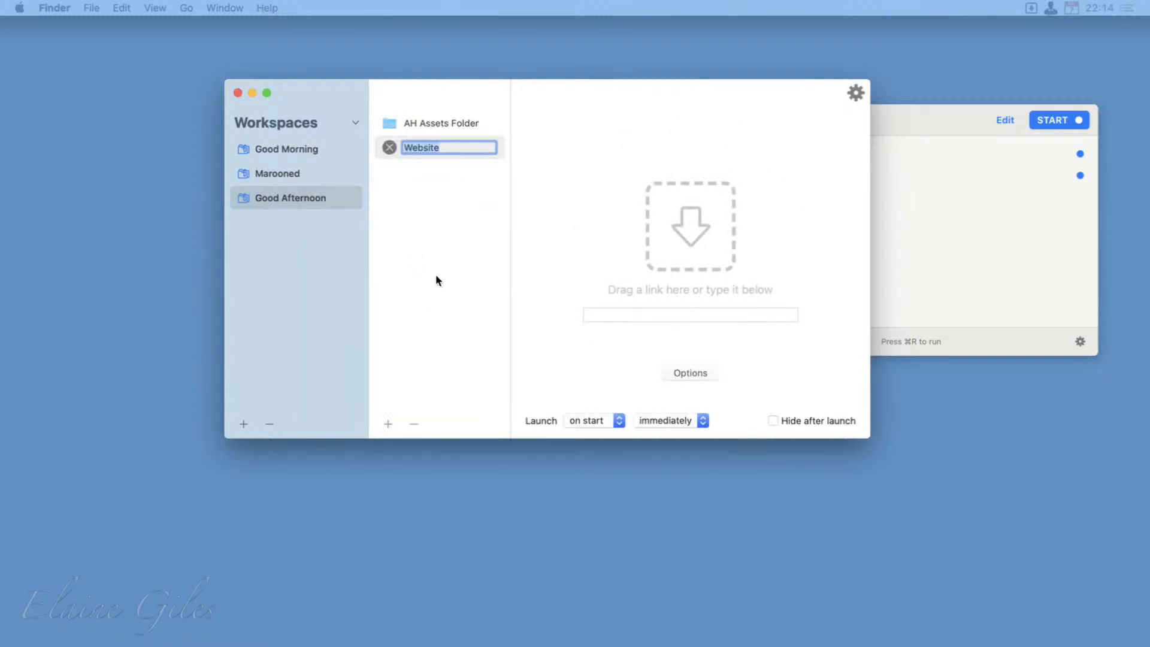
{"action": "type", "text": "Blog"}
{"action": "left_click", "coordinate": [677, 321]}
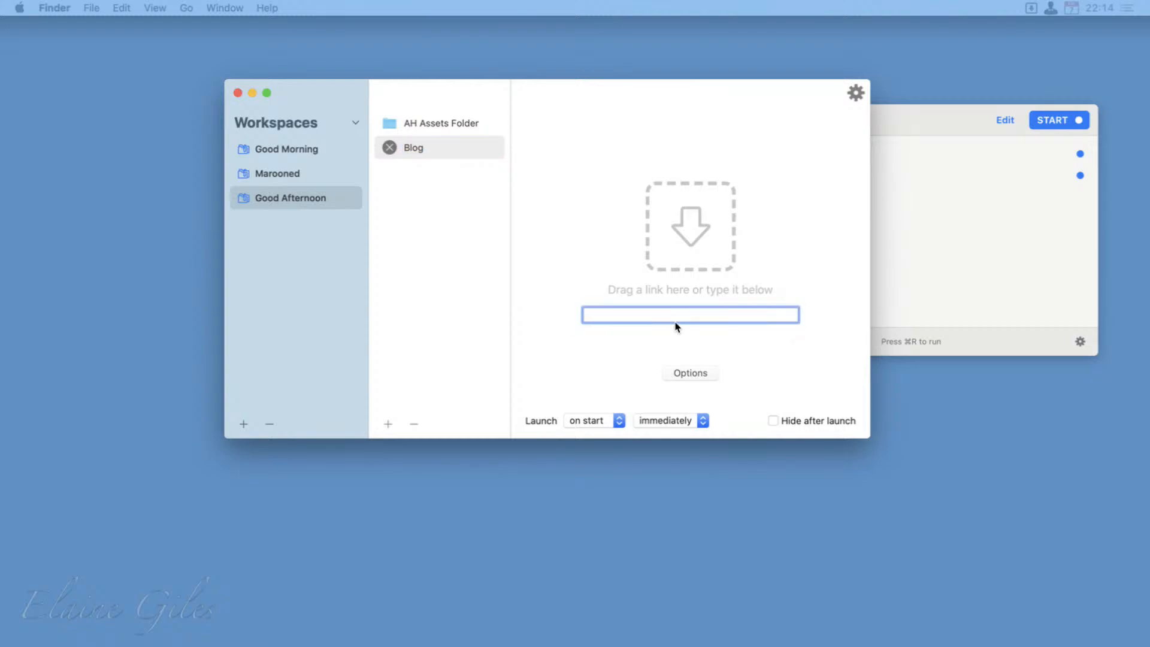
{"action": "type", "text": "shttps://elainegiles.co.uk"}
{"action": "left_click", "coordinate": [688, 372]}
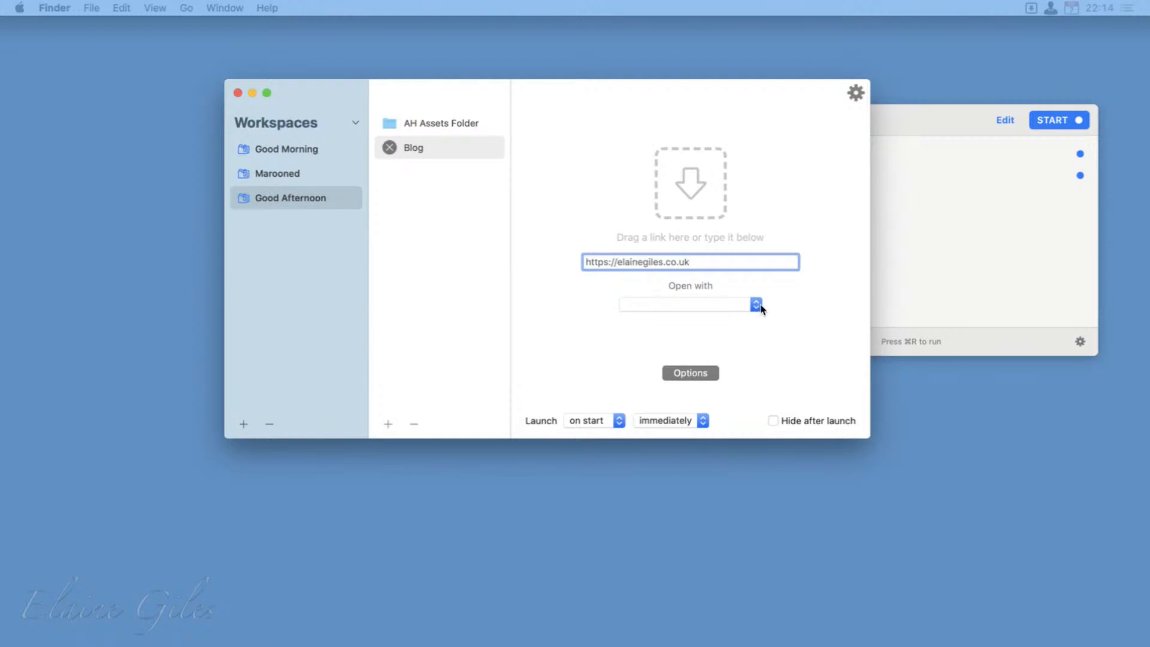
{"action": "key", "text": "Return"}
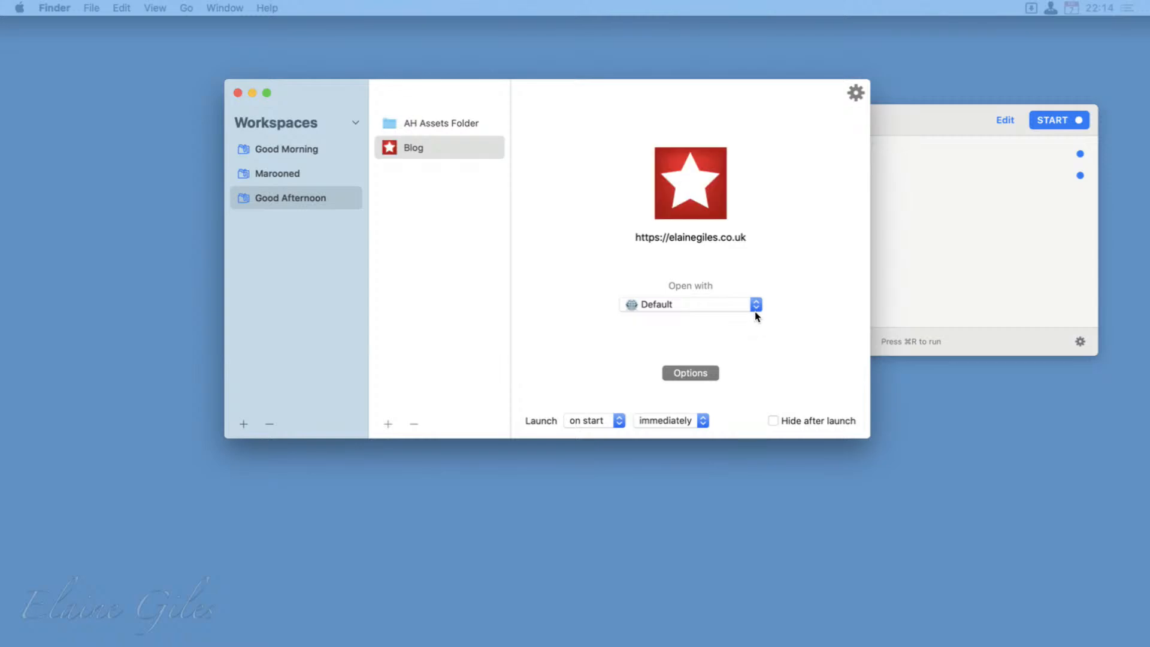
Step: Review the browsers offered for opening the Blog resource, keep Default and hide the options again
{"action": "left_click", "coordinate": [756, 306]}
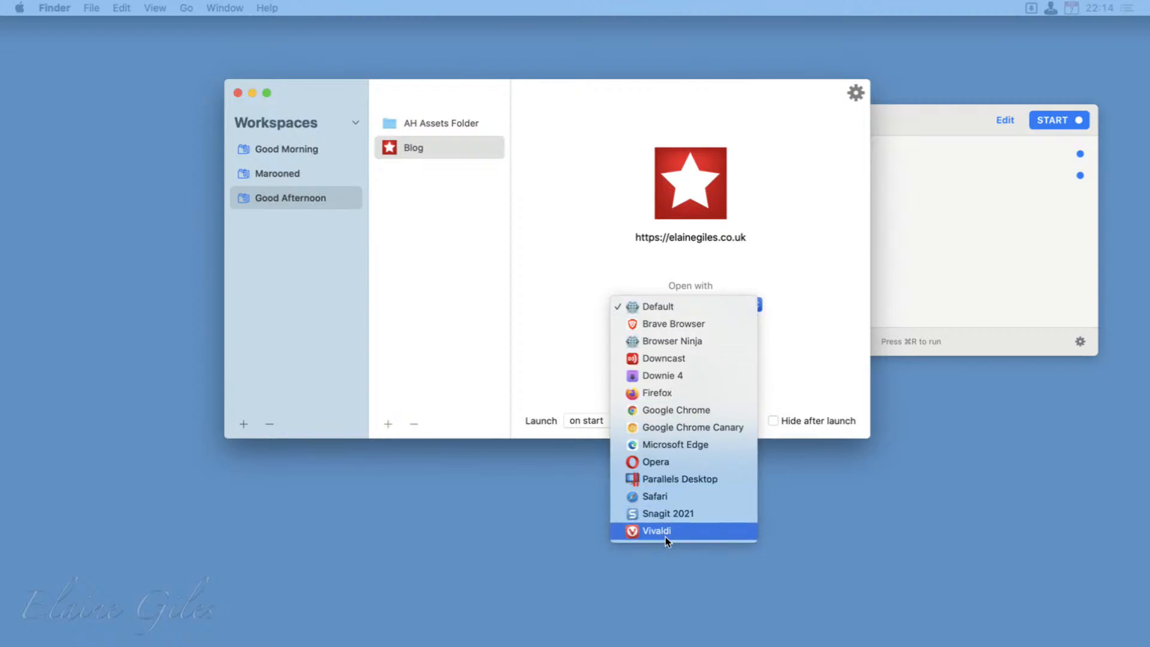
{"action": "left_click", "coordinate": [807, 363]}
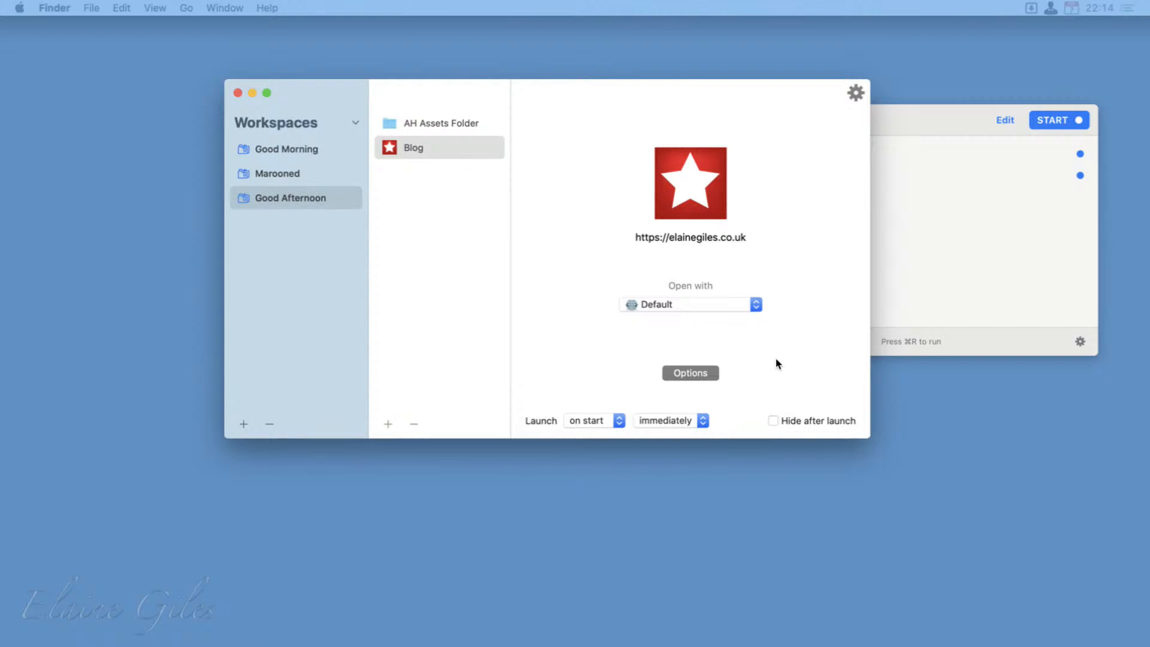
{"action": "left_click", "coordinate": [691, 375]}
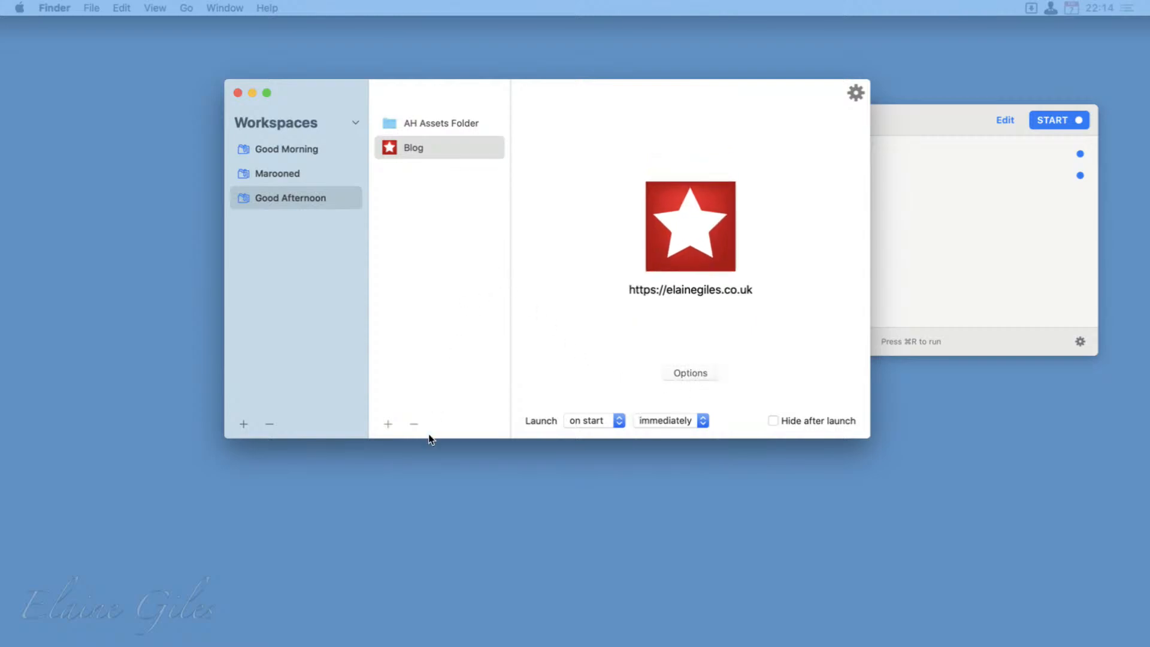
Step: Add an application resource to the Good Afternoon workspace, name it Text Editor and select it
{"action": "left_click", "coordinate": [394, 428]}
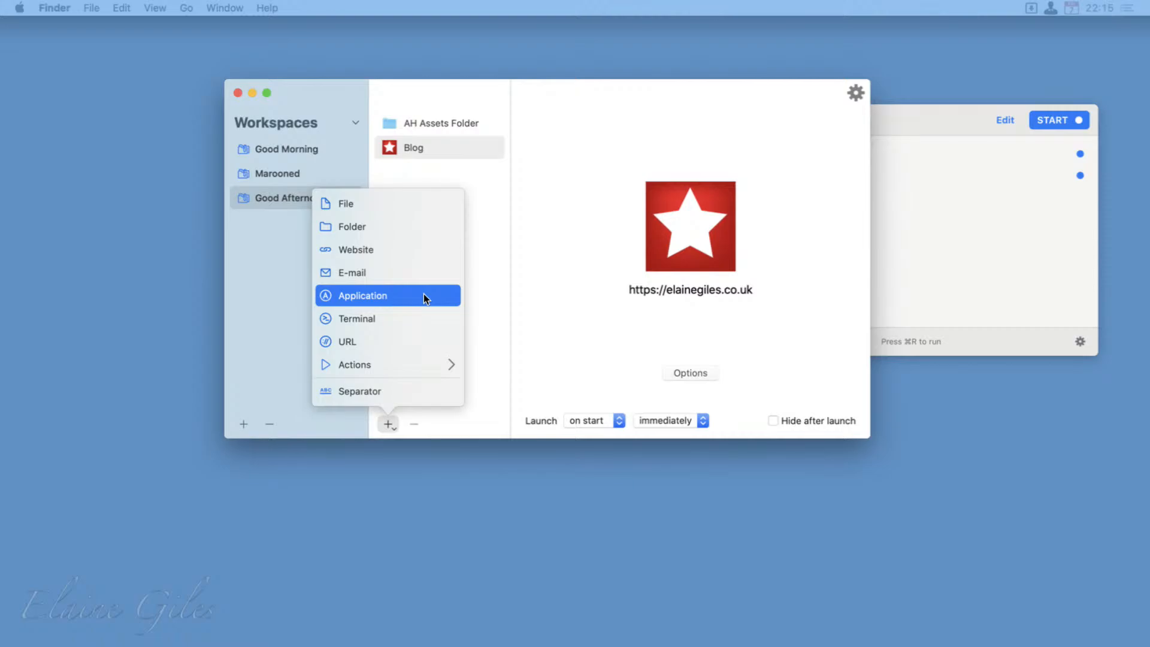
{"action": "left_click", "coordinate": [424, 297]}
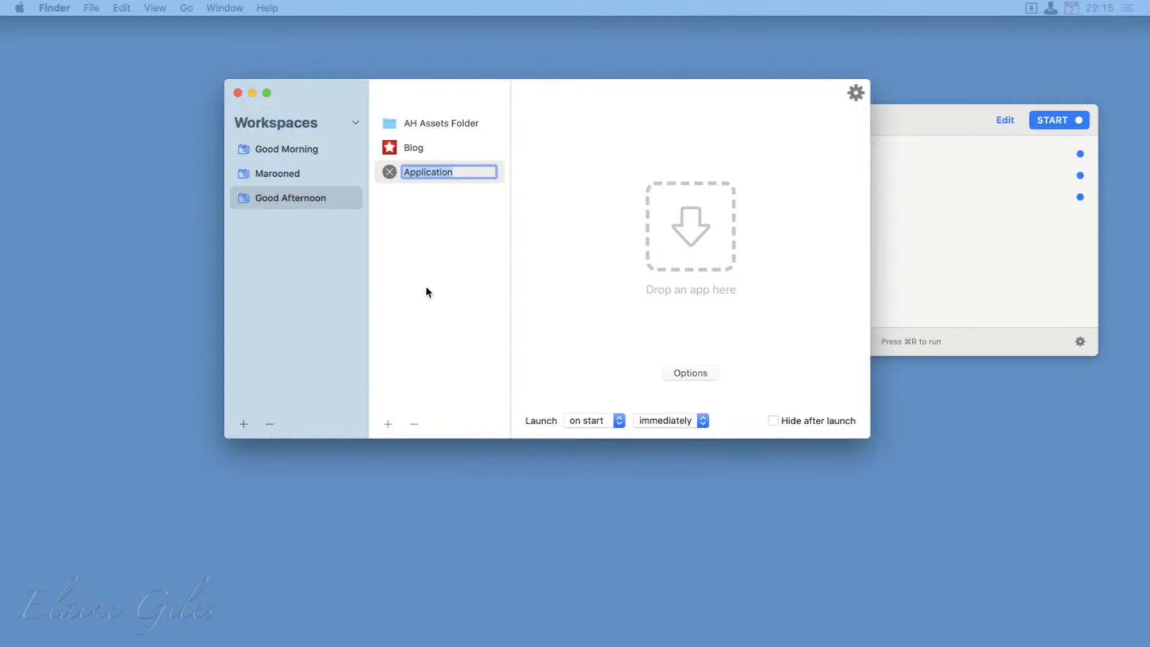
{"action": "type", "text": "Text Editor"}
{"action": "key", "text": "super+a"}
{"action": "left_click", "coordinate": [442, 309]}
{"action": "left_click", "coordinate": [437, 175]}
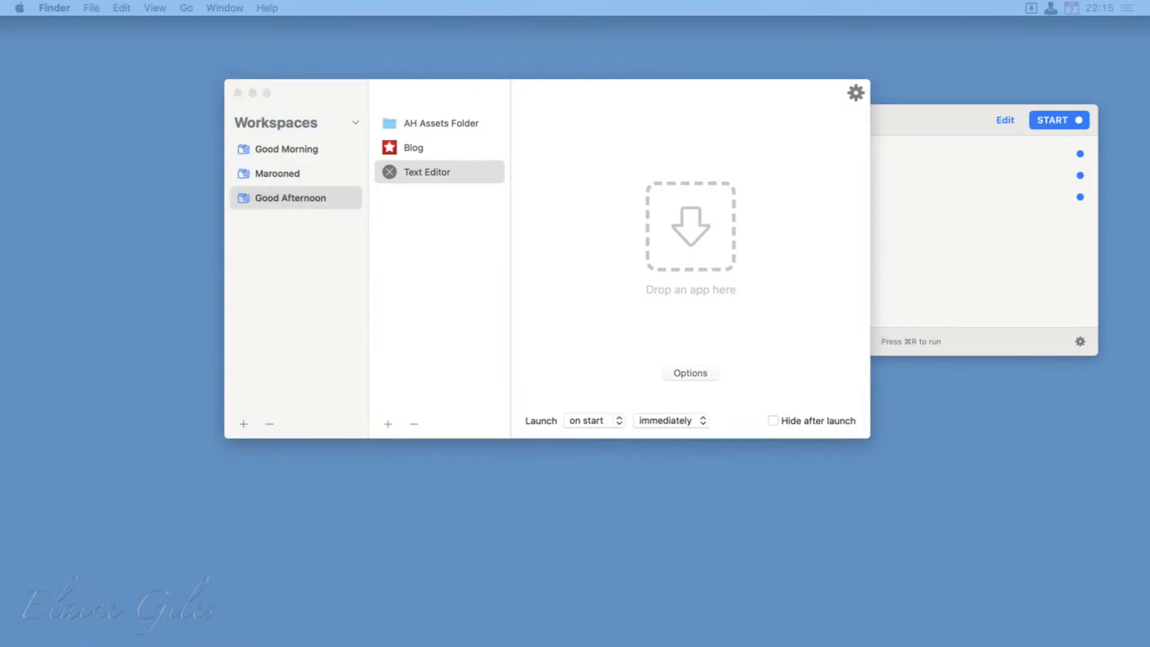
Step: Assign Sublime Text from the Finder Applications folder to the Text Editor resource and check its options for opening a file or directory
{"action": "left_click_drag", "start_coordinate": [26, 646], "coordinate": [445, 24]}
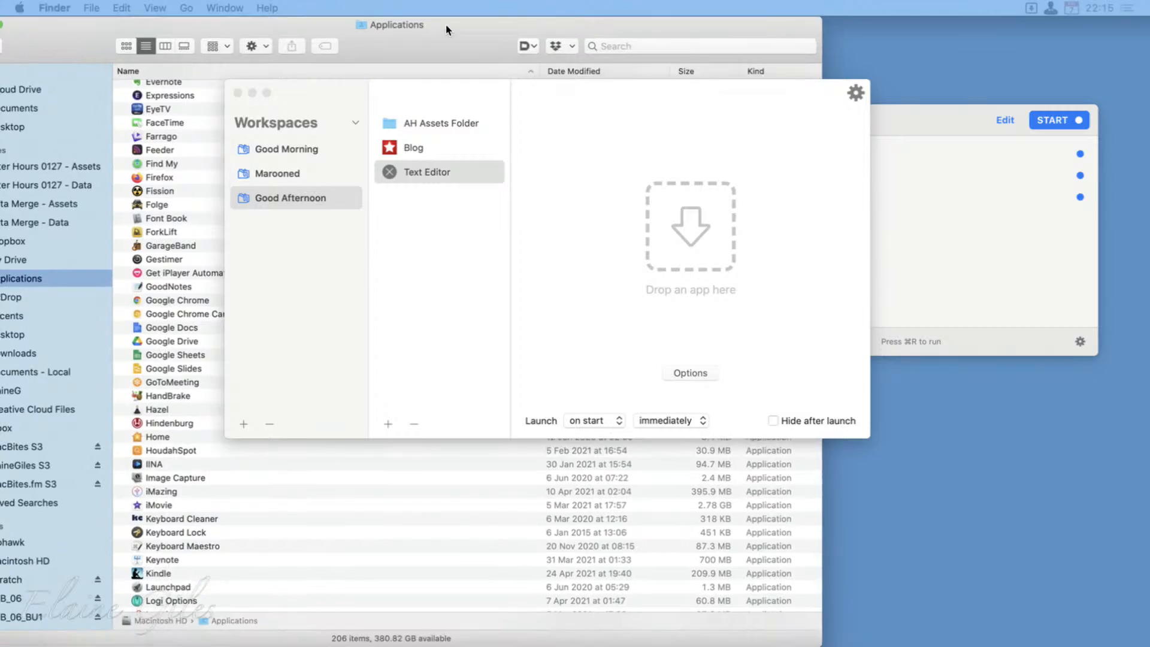
{"action": "left_click", "coordinate": [147, 562]}
{"action": "type", "text": "sub"}
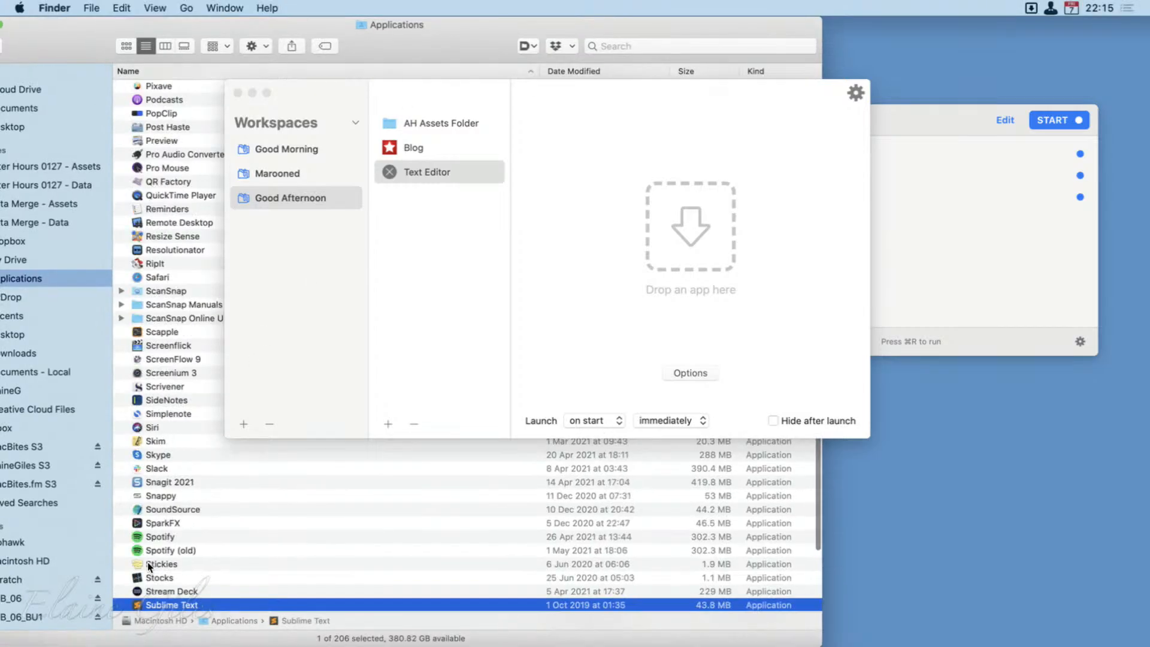
{"action": "left_click_drag", "start_coordinate": [170, 601], "coordinate": [710, 224]}
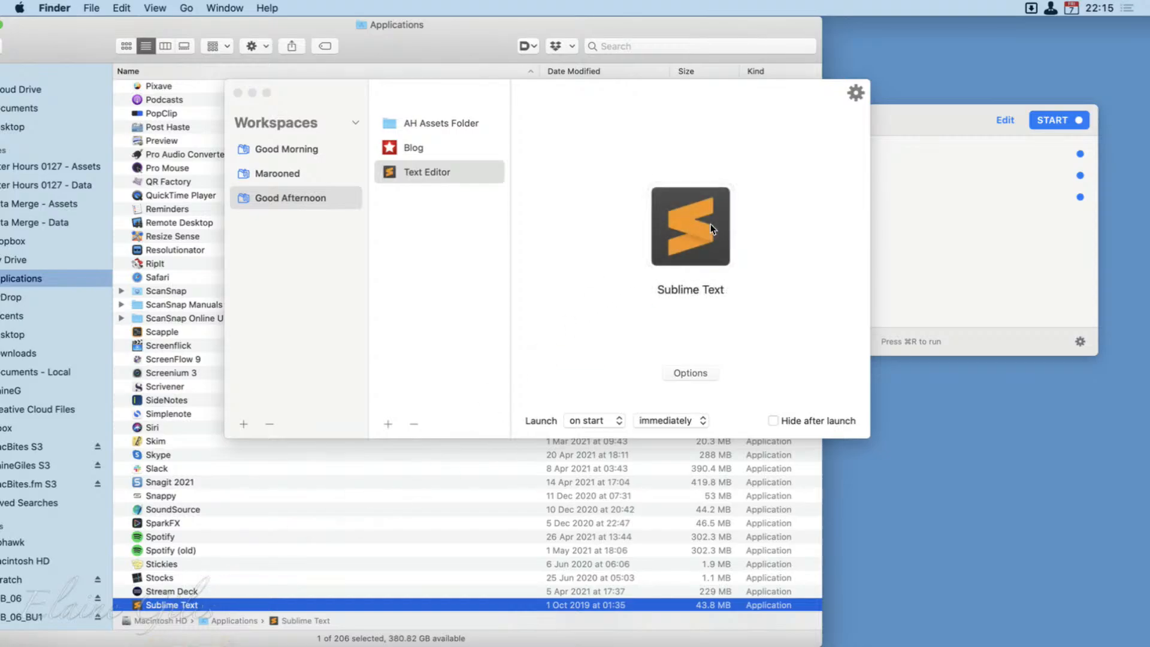
{"action": "double_click", "coordinate": [396, 32]}
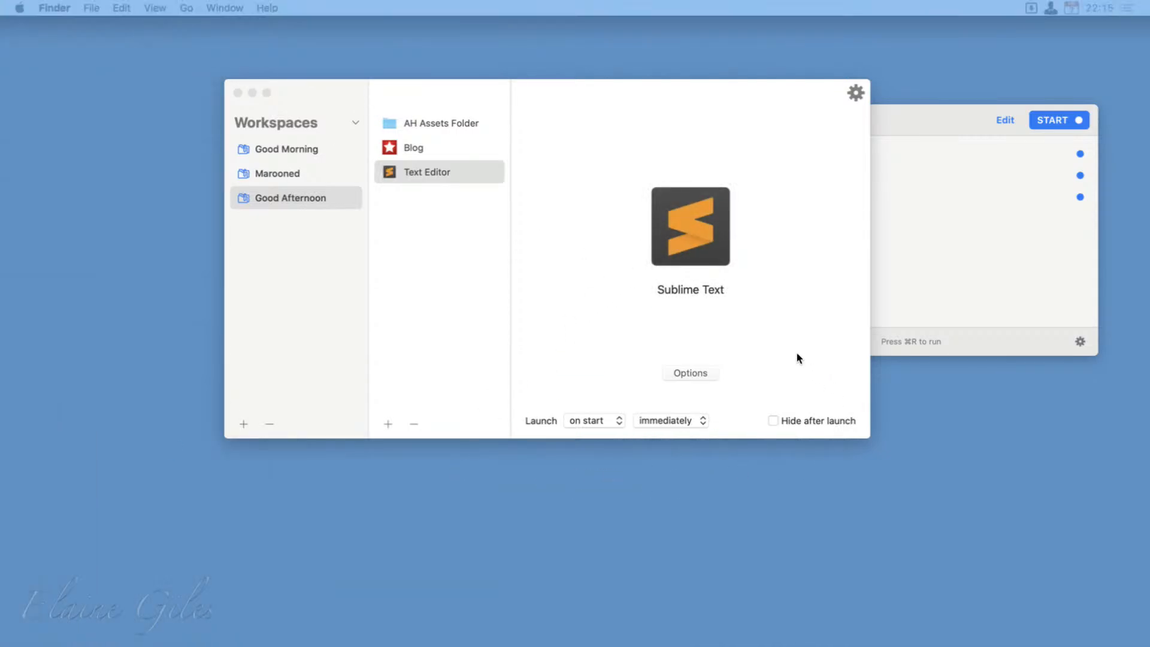
{"action": "left_click", "coordinate": [691, 374]}
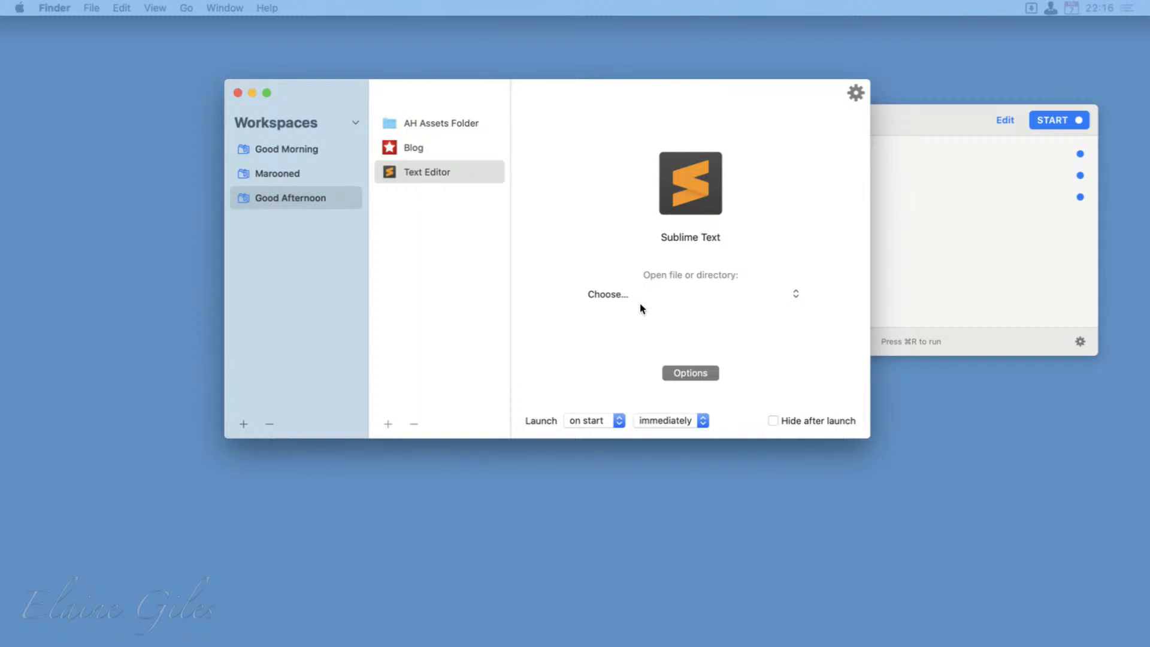
{"action": "left_click", "coordinate": [690, 373]}
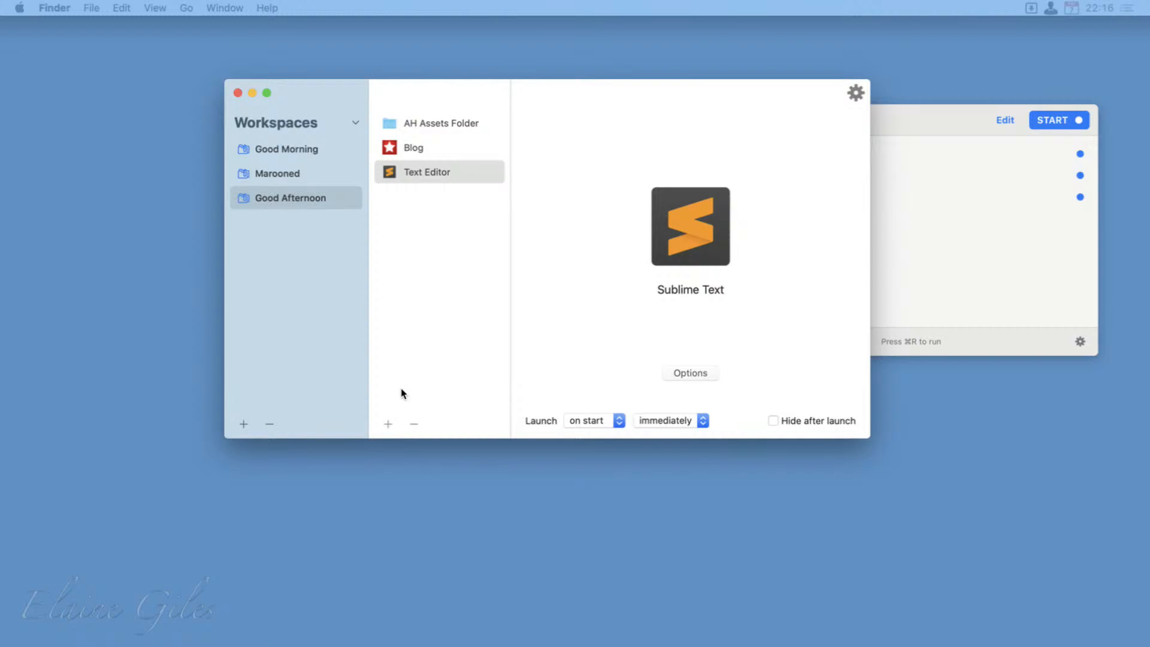
Step: Add another application resource to the Good Afternoon workspace and name it Things
{"action": "left_click", "coordinate": [389, 424]}
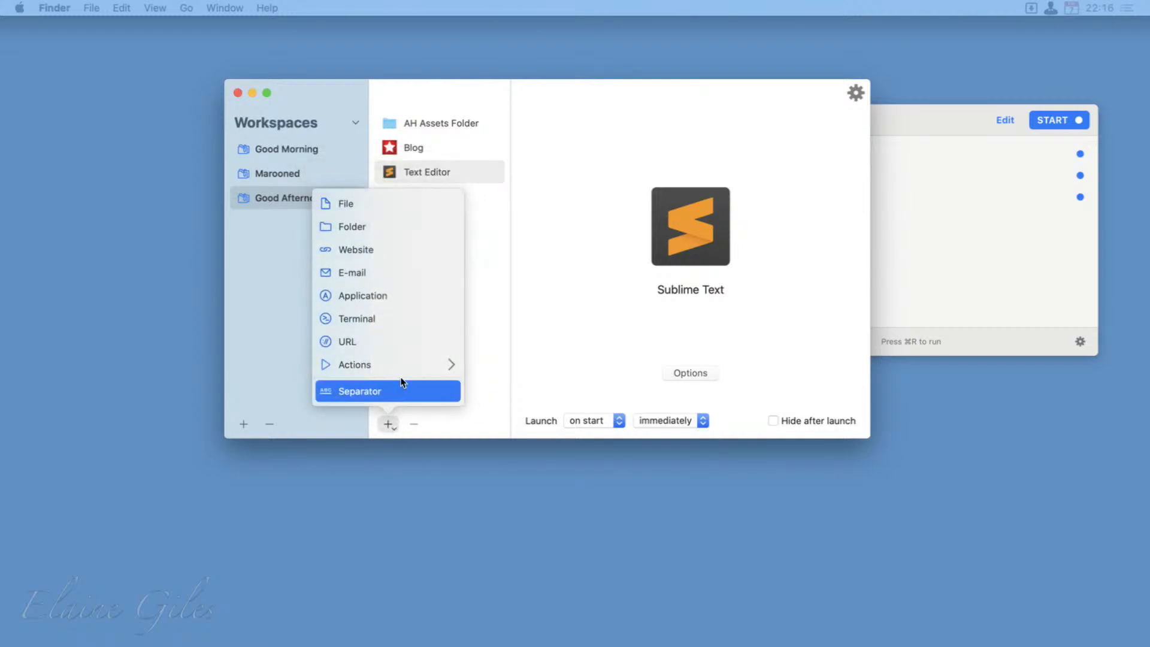
{"action": "left_click", "coordinate": [412, 299]}
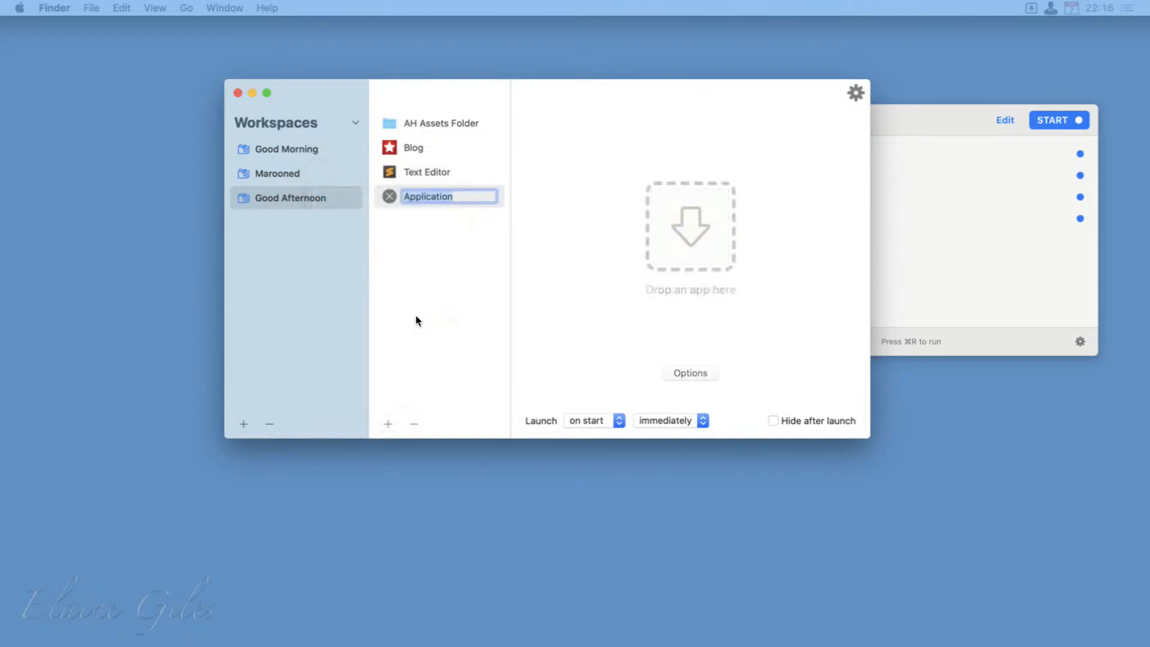
{"action": "type", "text": "Things"}
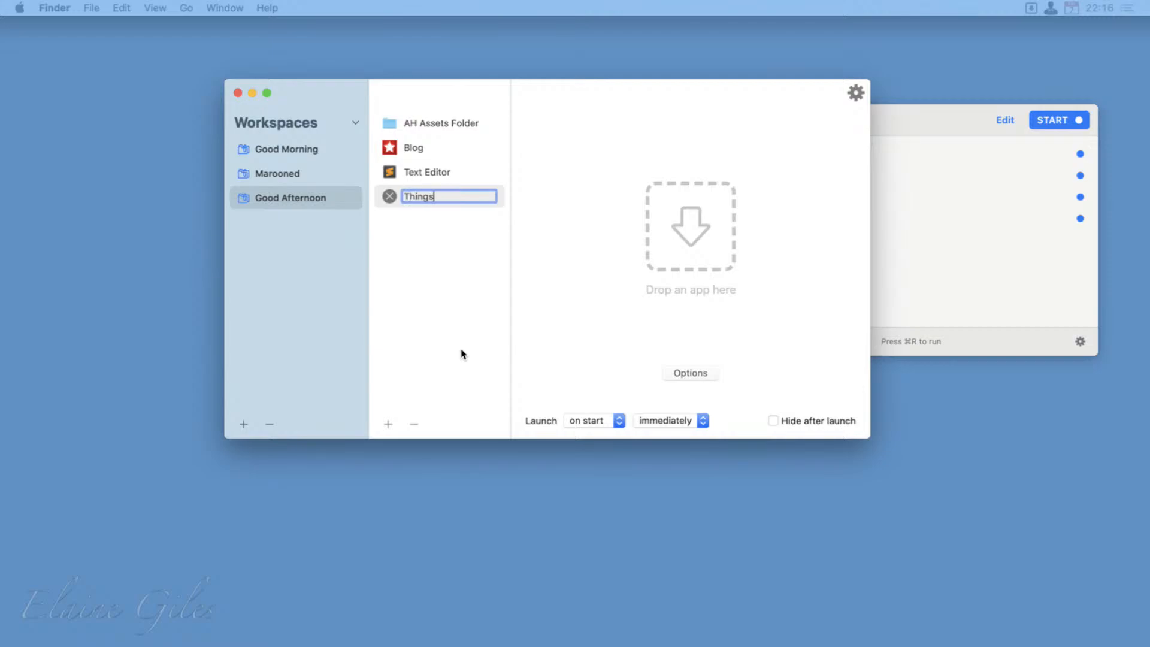
{"action": "key", "text": "Return"}
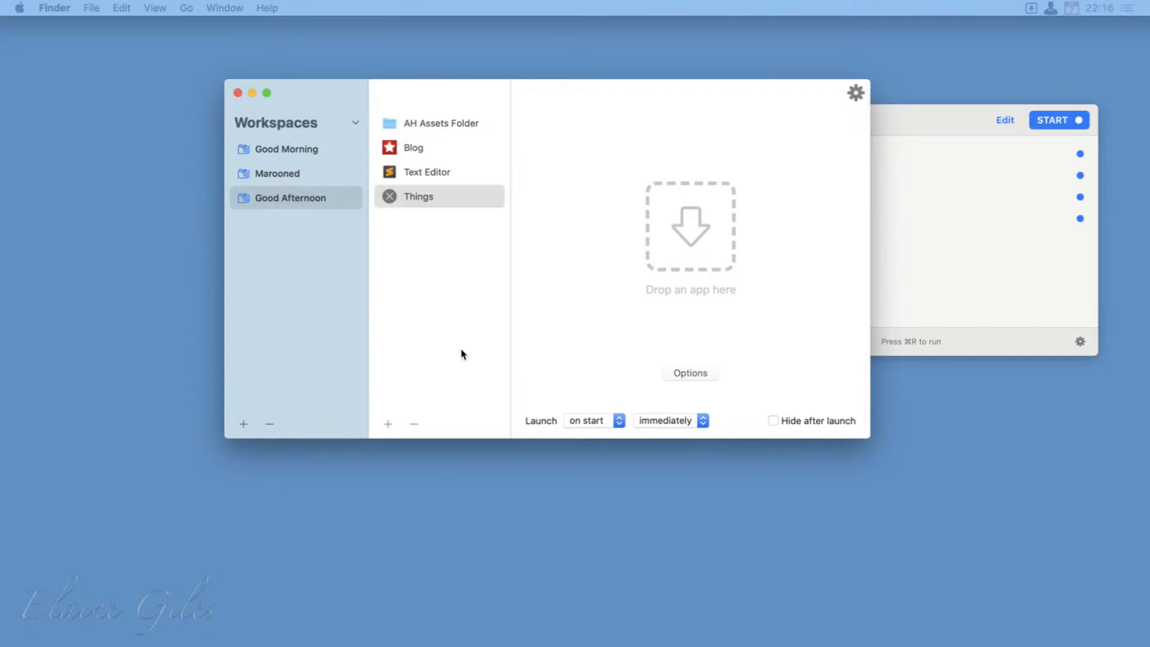
Step: Assign the Things app from the Finder Applications folder to the Things resource and clear away the Finder window
{"action": "key", "text": "super+Tab"}
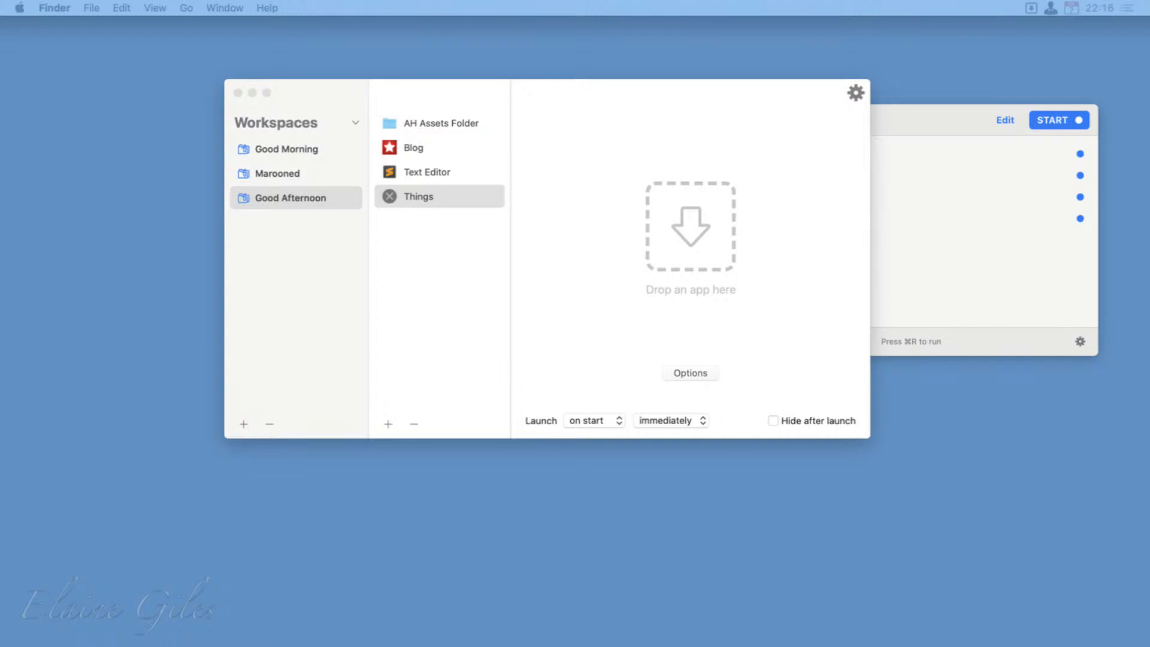
{"action": "left_click_drag", "start_coordinate": [0, 203], "coordinate": [49, 40]}
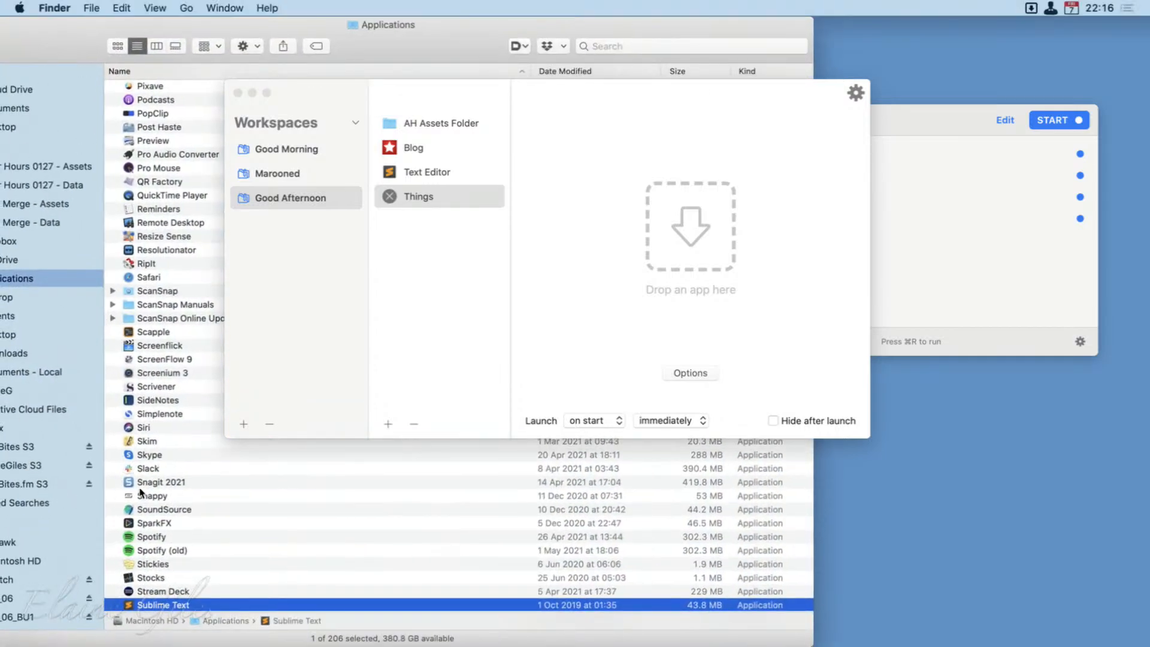
{"action": "scroll", "coordinate": [142, 493], "scroll_direction": "down", "scroll_amount": 5}
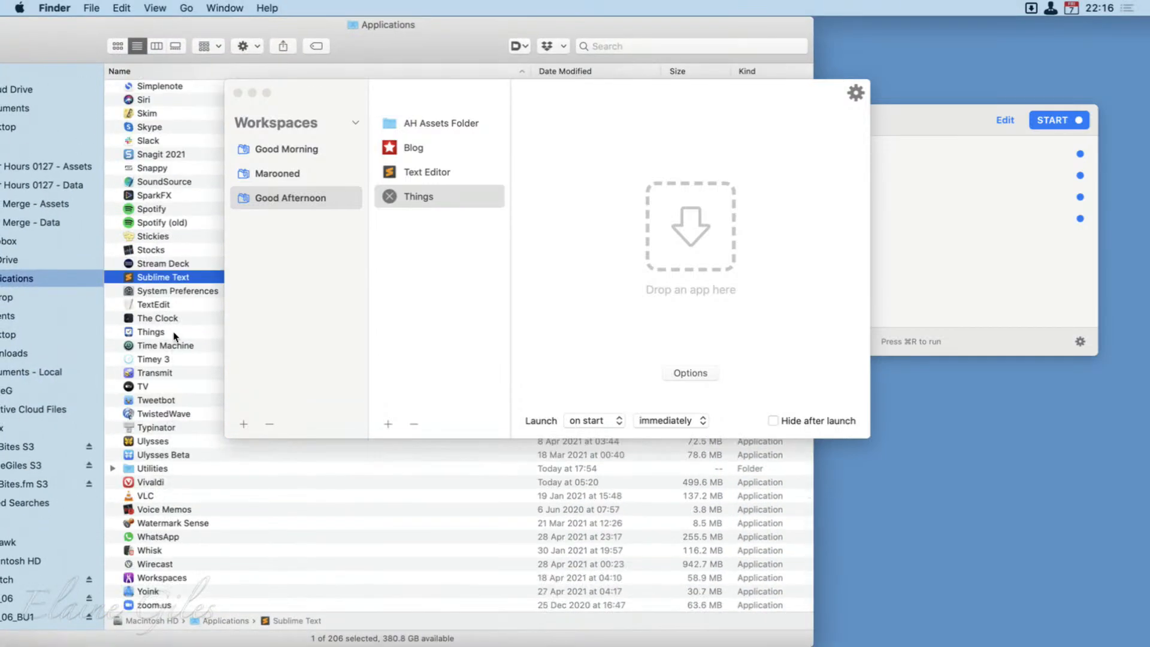
{"action": "left_click", "coordinate": [129, 335]}
{"action": "left_click_drag", "start_coordinate": [132, 331], "coordinate": [689, 237]}
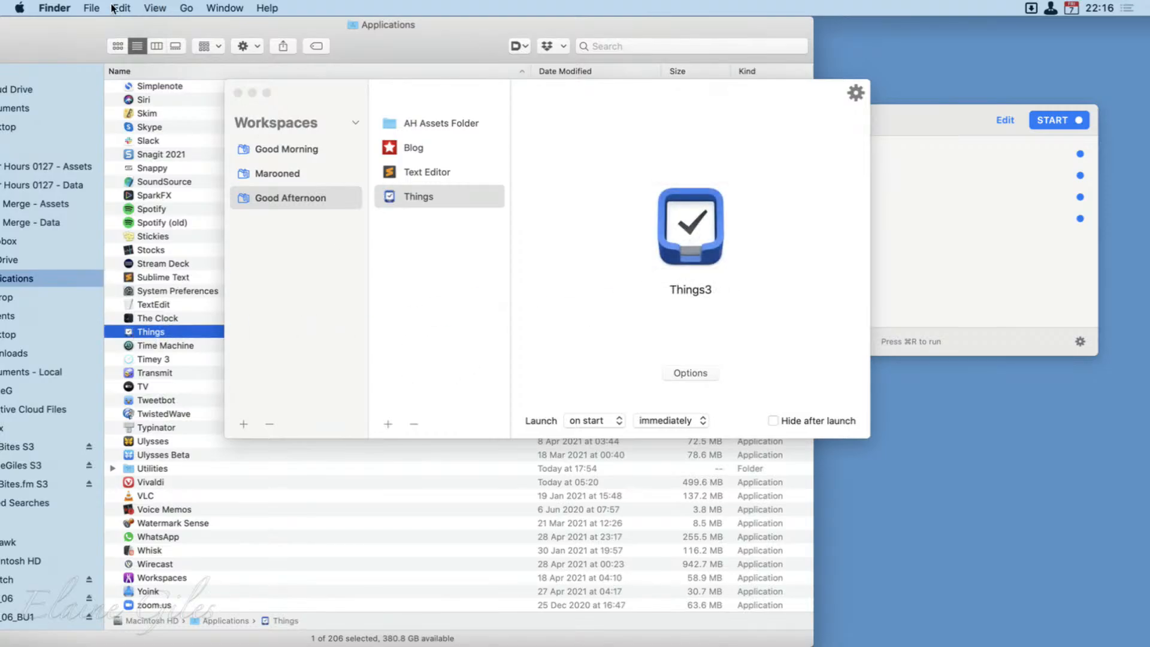
{"action": "left_click_drag", "start_coordinate": [38, 38], "coordinate": [0, 353]}
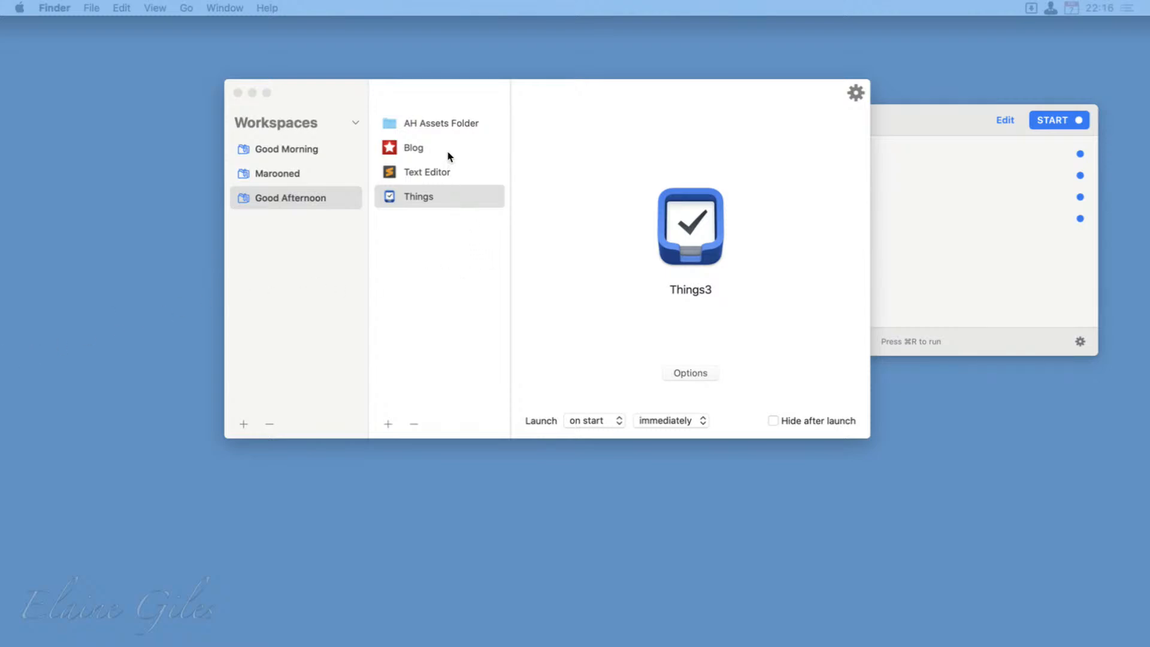
{"action": "left_click", "coordinate": [454, 246]}
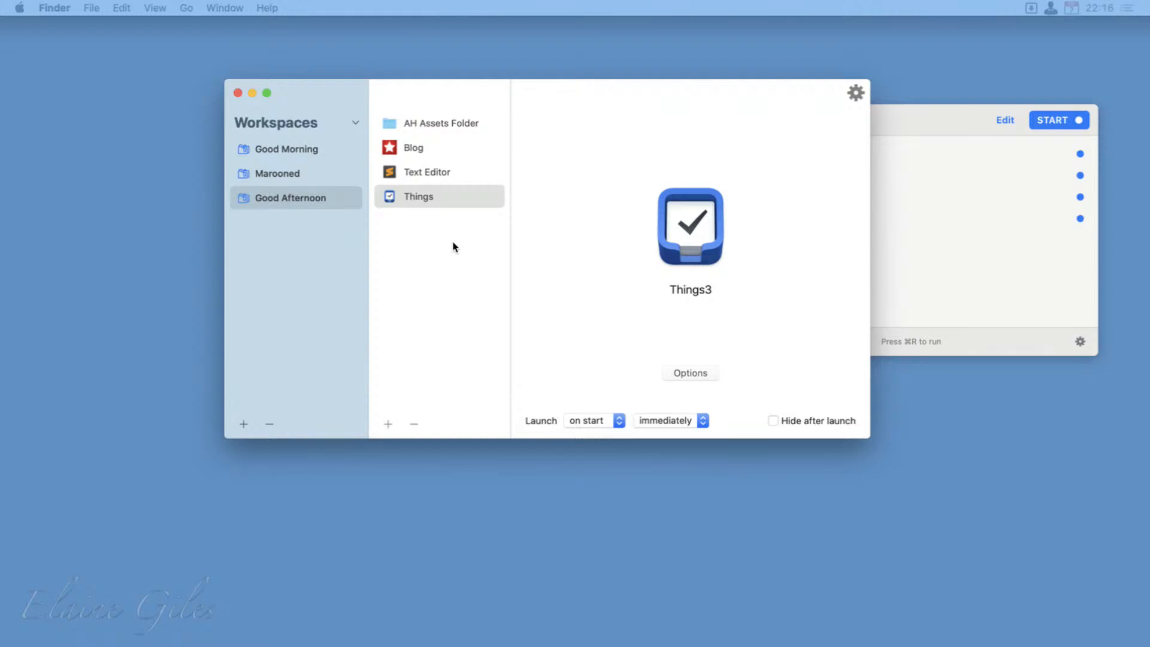
Step: Add a further application resource to the Good Afternoon workspace, name it Edge and select it
{"action": "left_click", "coordinate": [392, 425]}
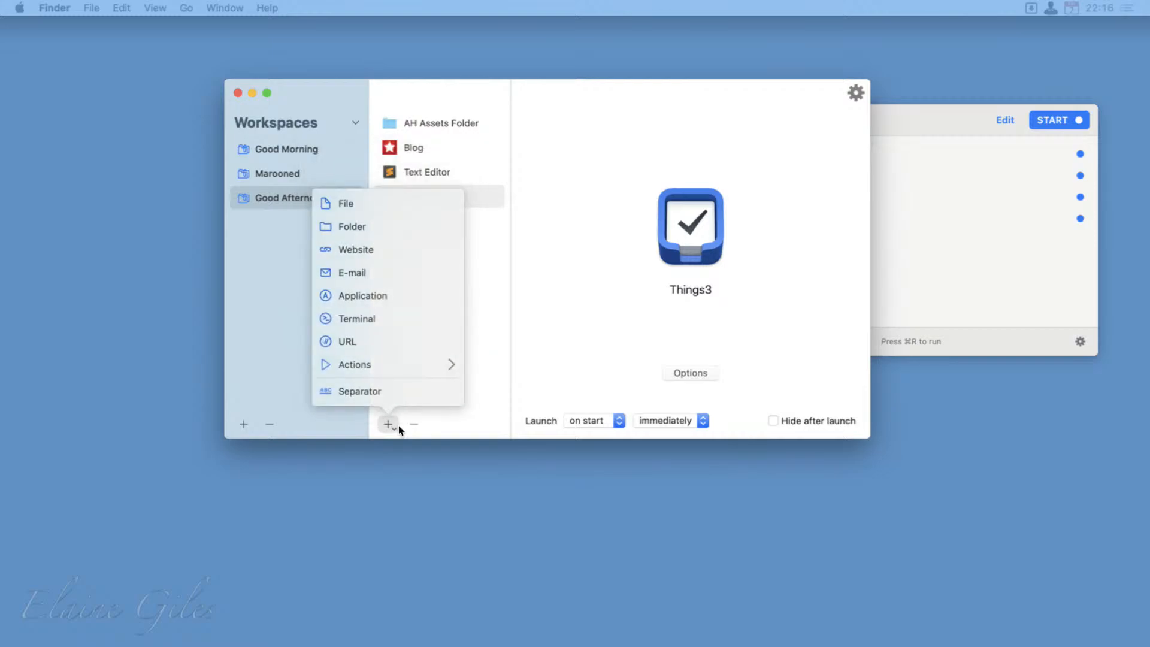
{"action": "left_click", "coordinate": [393, 296]}
{"action": "type", "text": "Edge"}
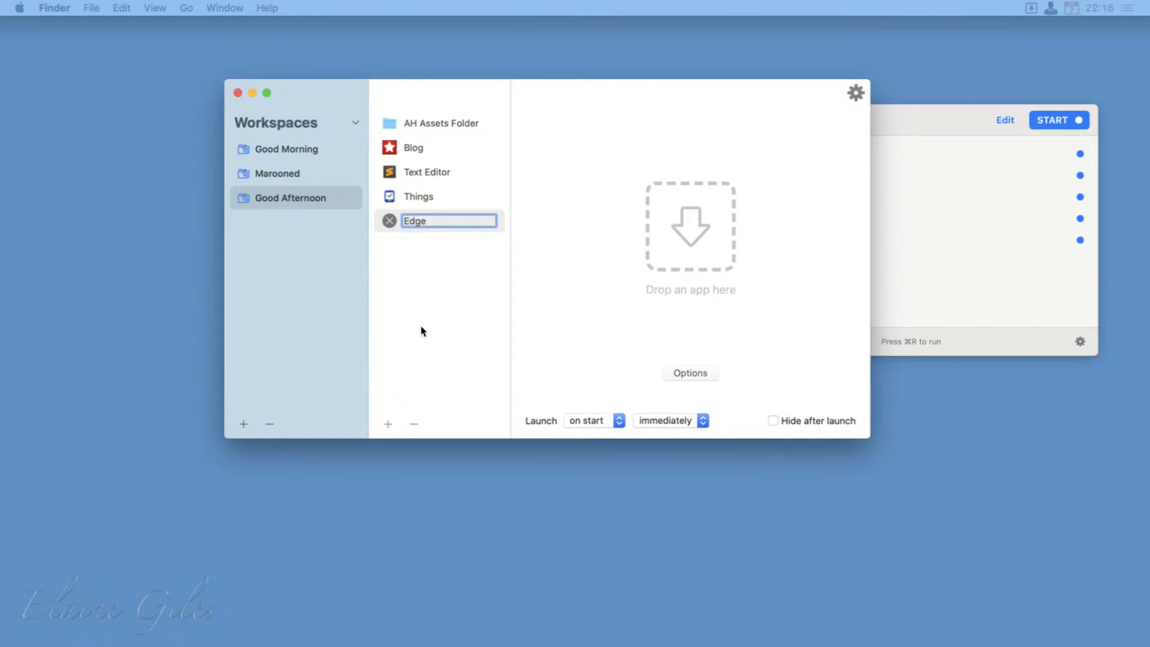
{"action": "left_click", "coordinate": [450, 302]}
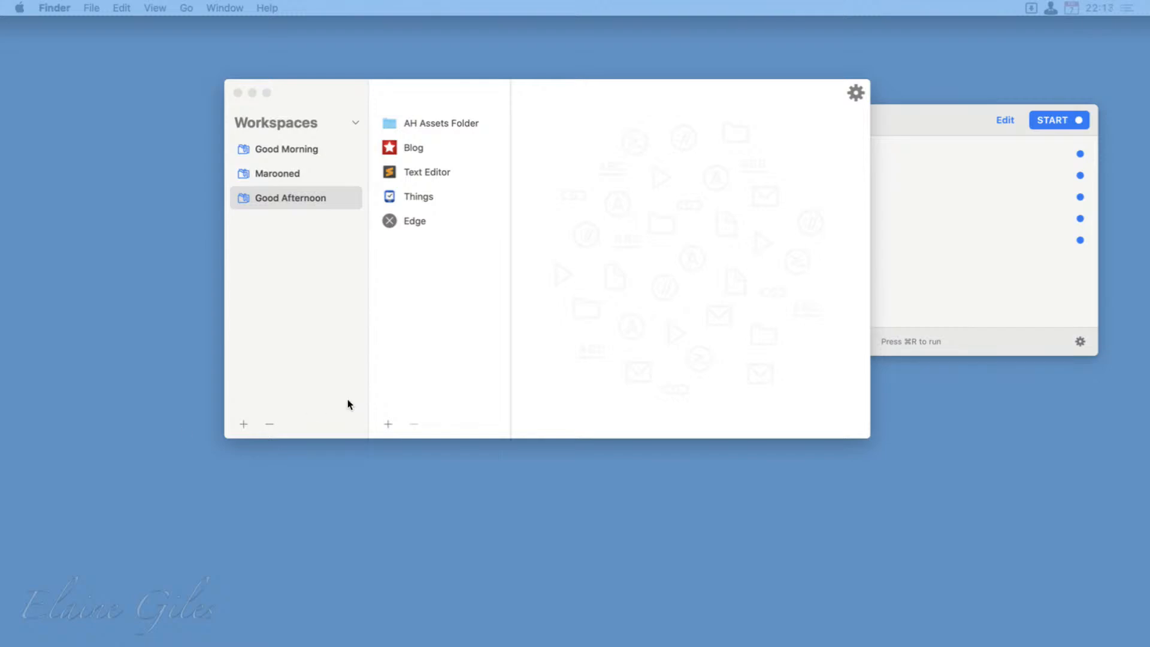
{"action": "left_click", "coordinate": [443, 225]}
{"action": "left_click", "coordinate": [444, 223]}
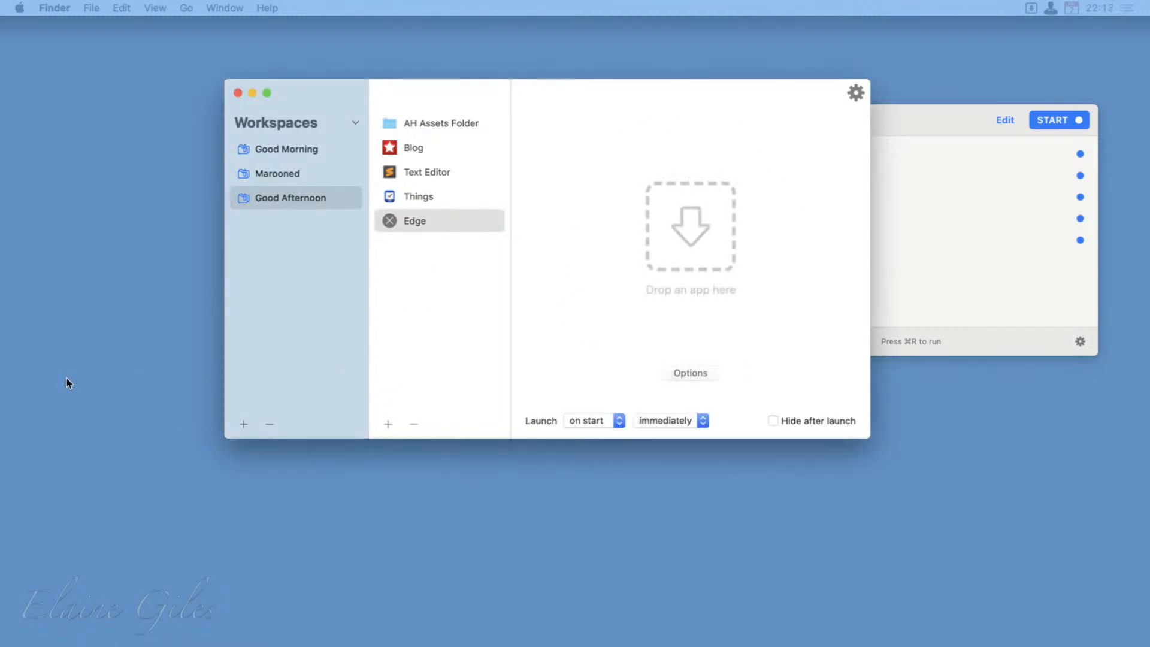
Step: Assign the Edge app from the Finder Applications folder to the Edge resource and deselect the resource
{"action": "left_click_drag", "start_coordinate": [419, 456], "coordinate": [686, 216]}
{"action": "left_click", "coordinate": [419, 337]}
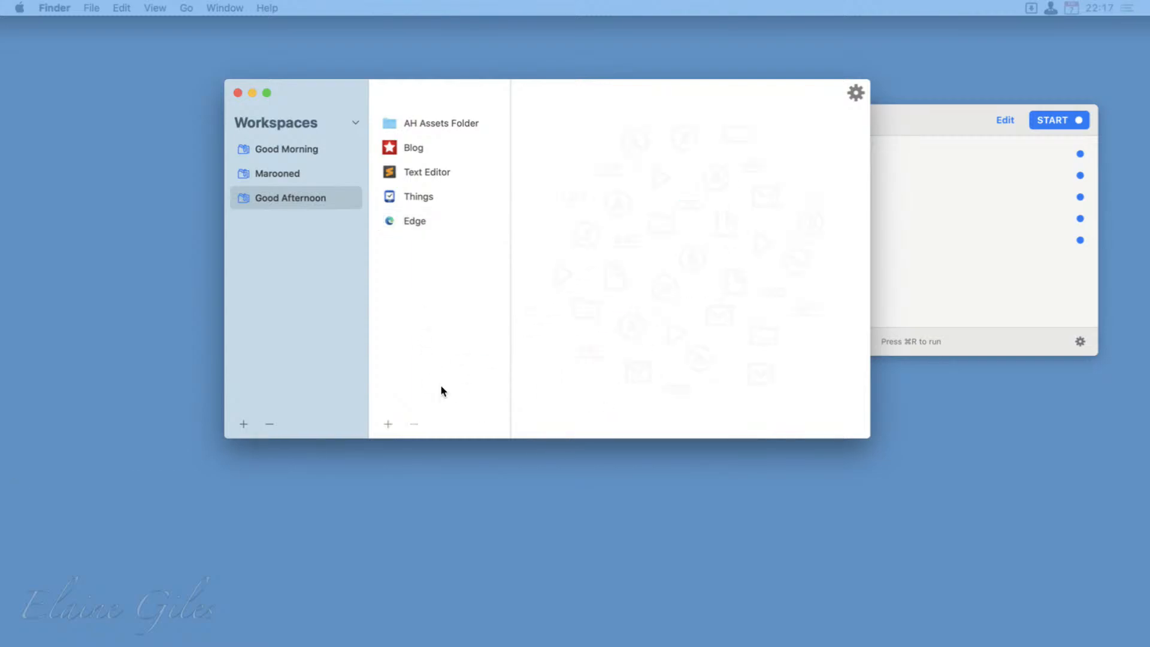
Step: Check the available actions, then add a separator named Sep to the Good Afternoon workspace and place it between Blog and Text Editor
{"action": "left_click", "coordinate": [391, 424]}
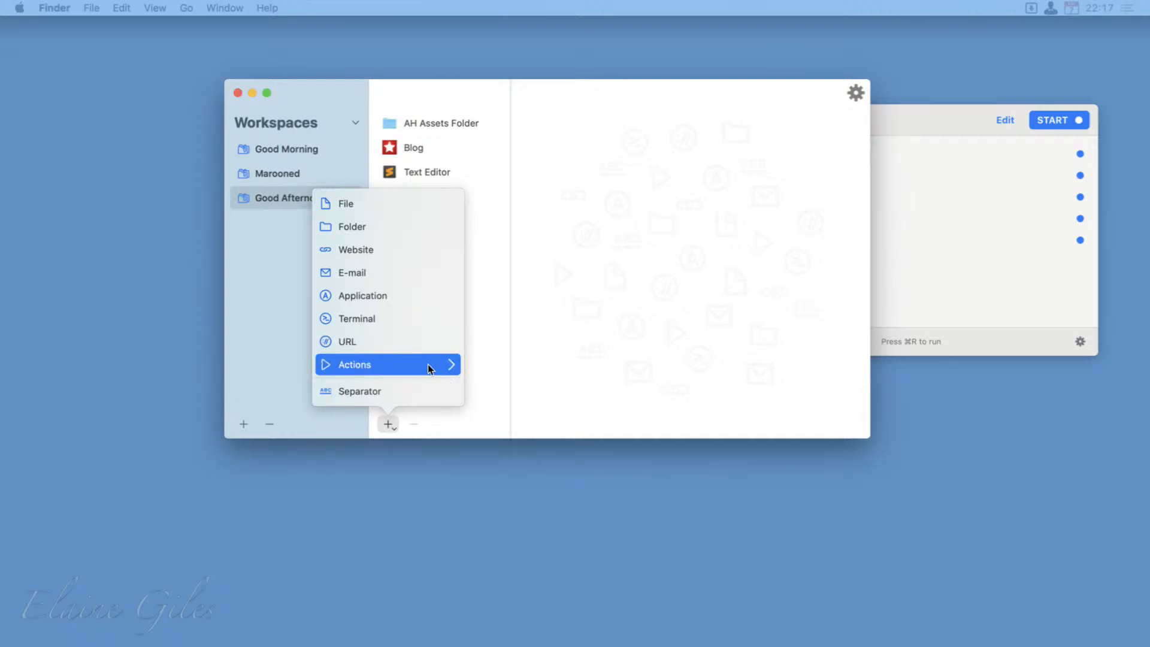
{"action": "left_click", "coordinate": [454, 365]}
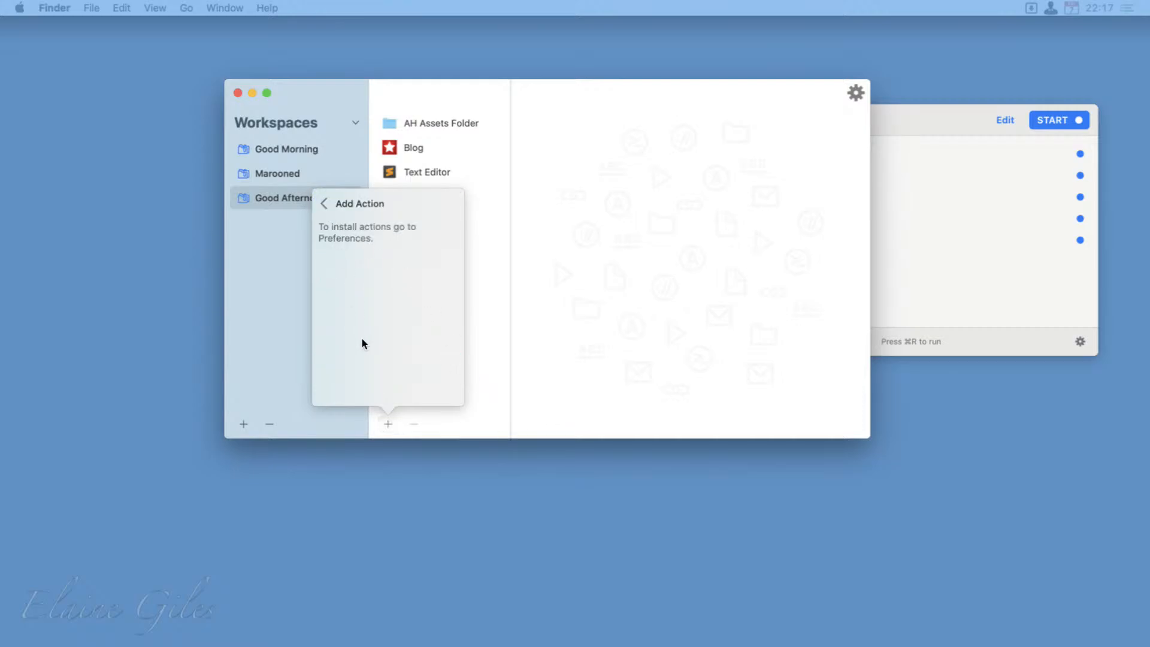
{"action": "left_click", "coordinate": [322, 205]}
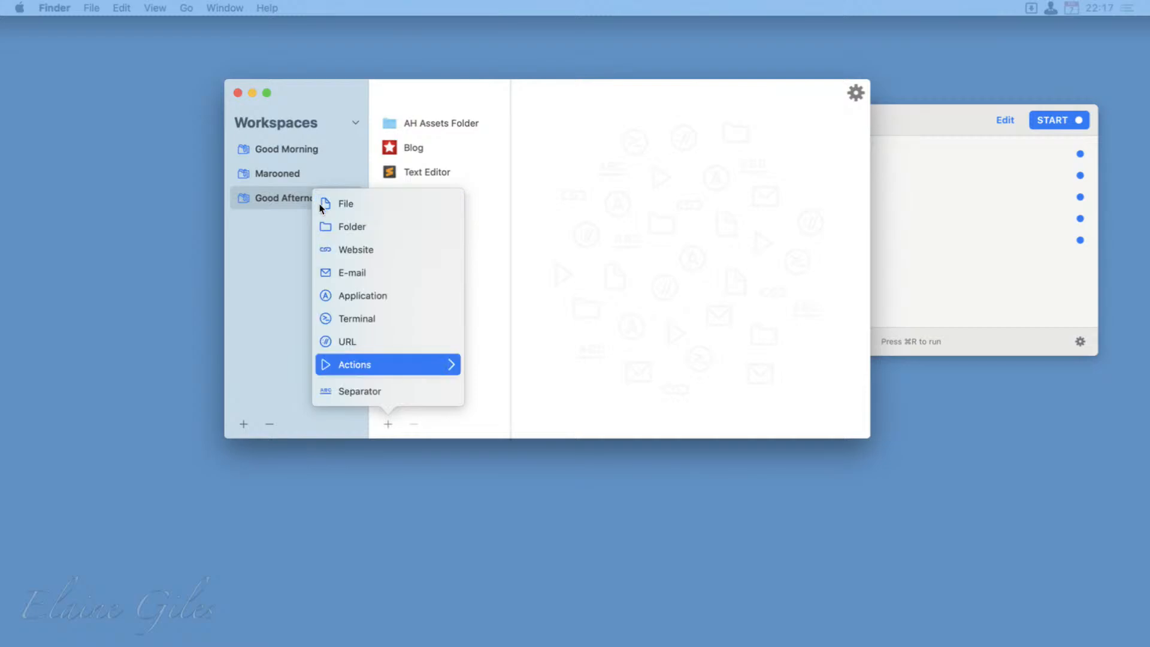
{"action": "left_click", "coordinate": [375, 392]}
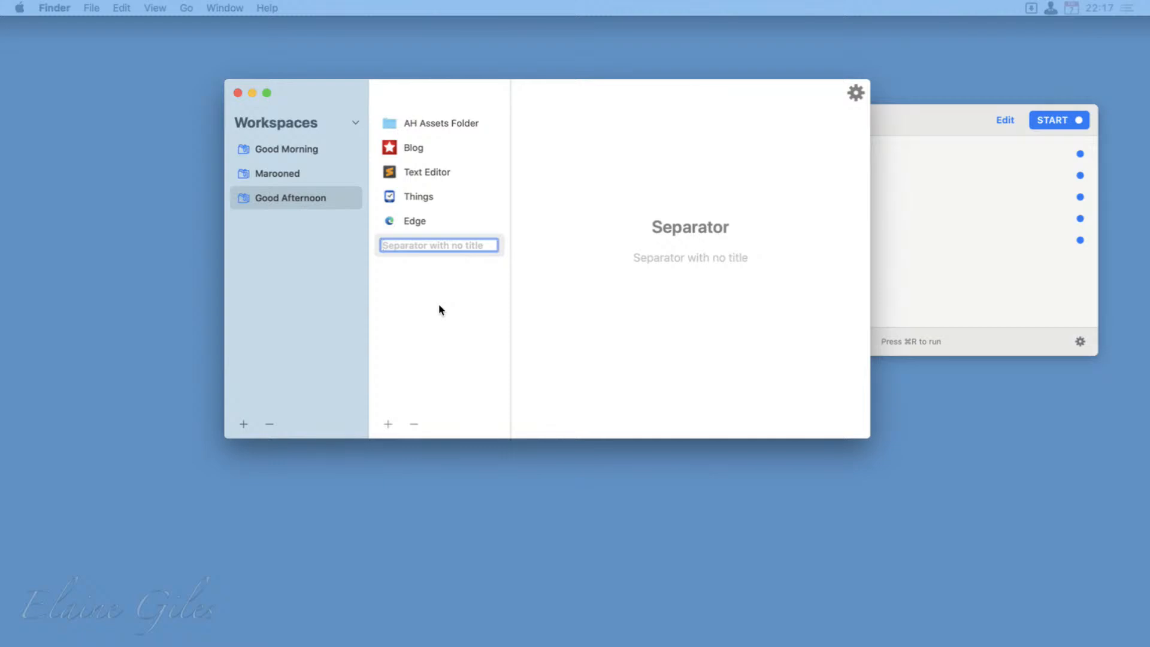
{"action": "type", "text": "Sep"}
{"action": "key", "text": "Return"}
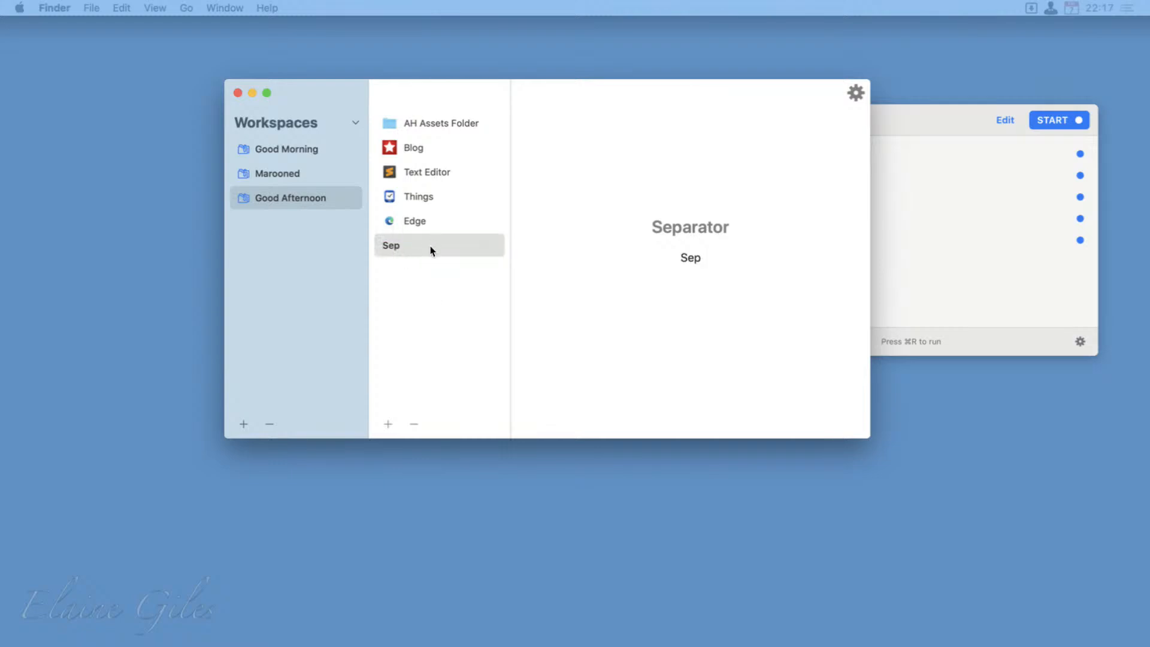
{"action": "left_click_drag", "start_coordinate": [431, 249], "coordinate": [427, 195]}
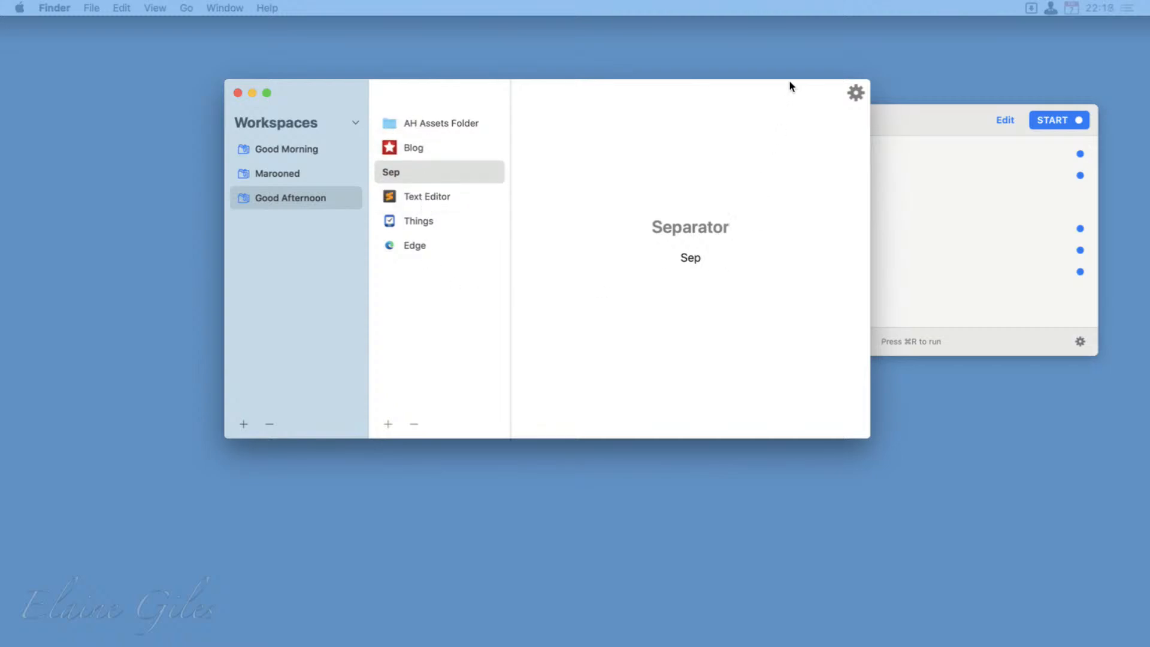
Step: Move the workspace editor window clear of the Good Afternoon launcher and rename the Sep separator as URLs
{"action": "left_click_drag", "start_coordinate": [788, 87], "coordinate": [612, 144]}
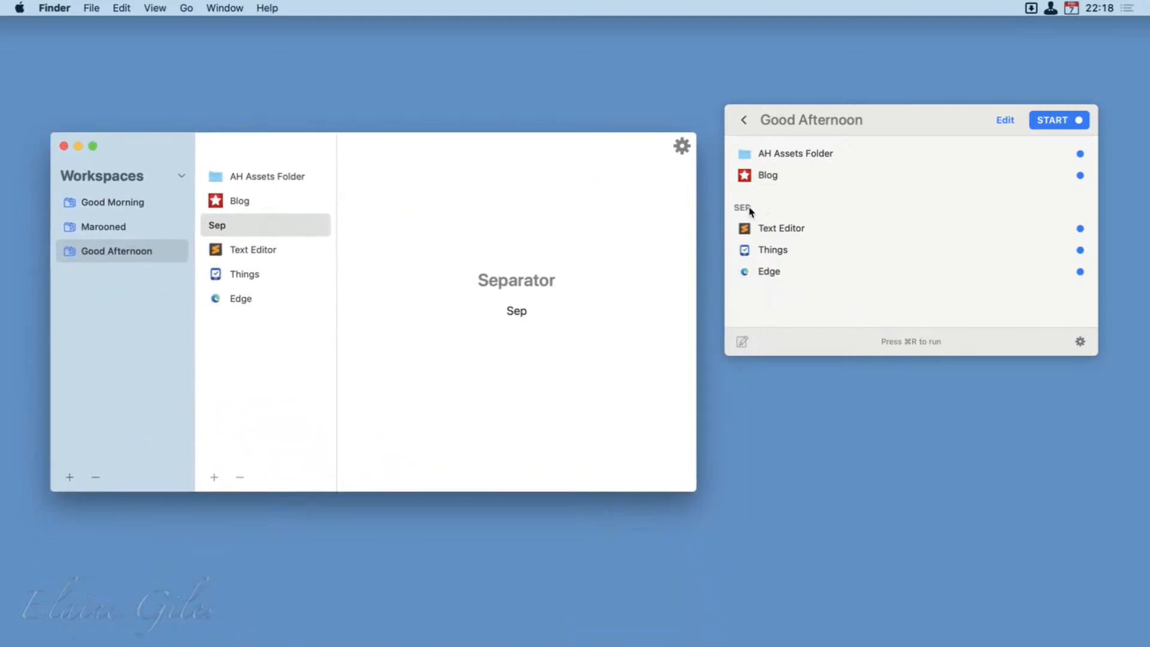
{"action": "double_click", "coordinate": [218, 226]}
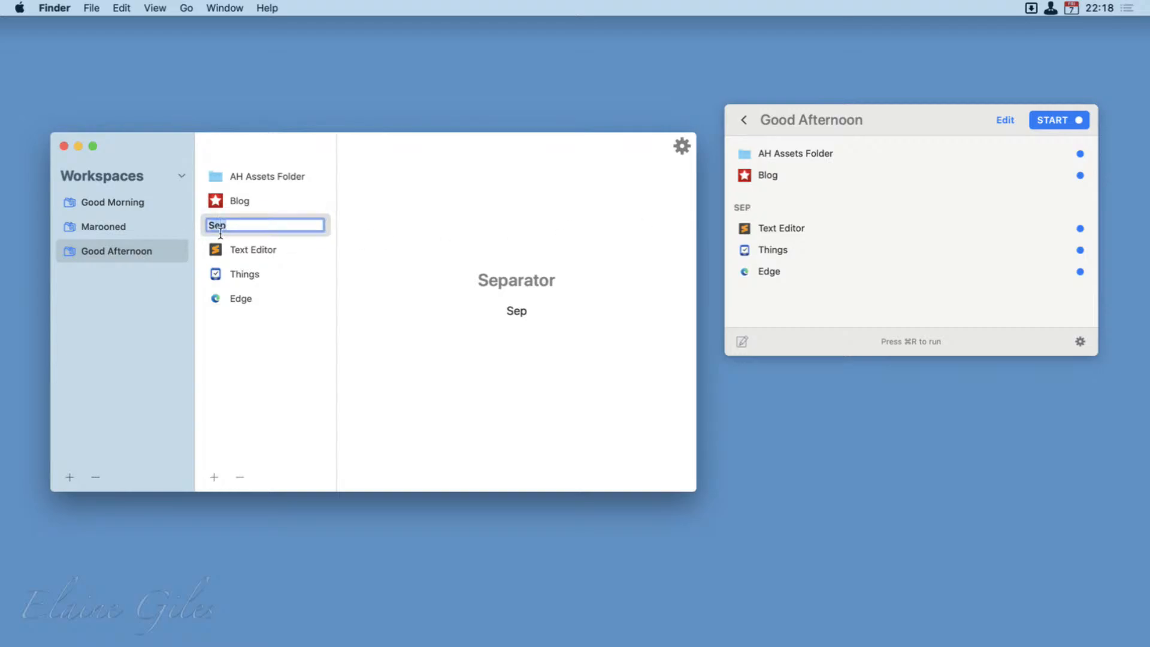
{"action": "type", "text": "URLs"}
{"action": "key", "text": "Return"}
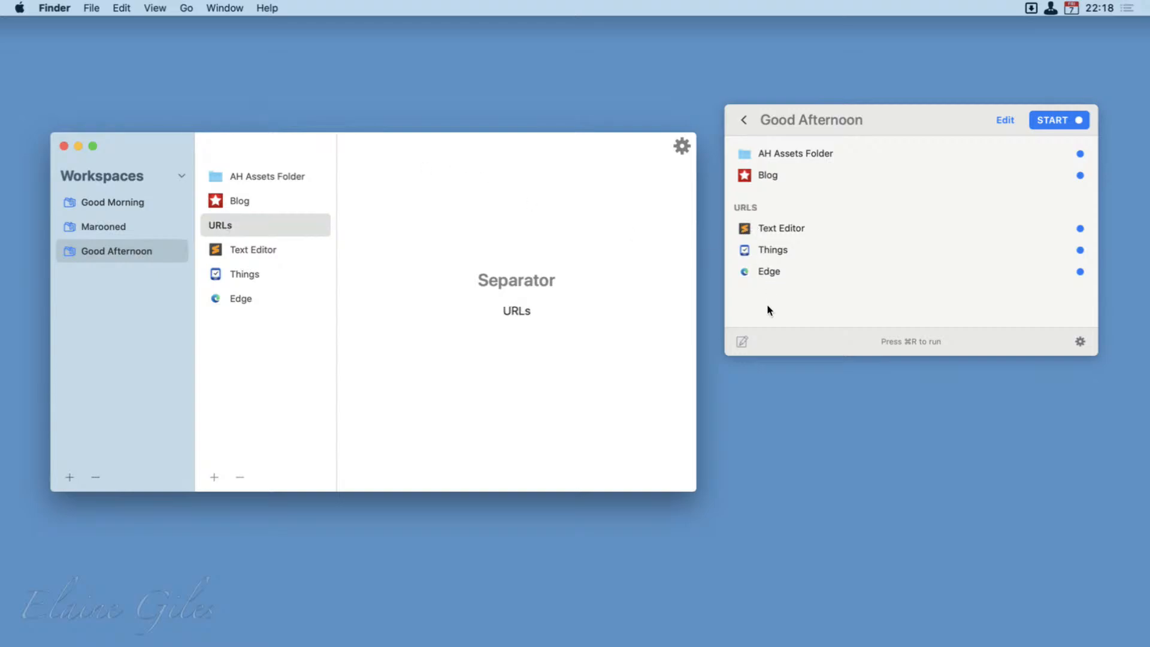
Step: Reorder the resources so Text Editor and Things sit above the URLs separator and Blog sits directly beneath it
{"action": "left_click_drag", "start_coordinate": [239, 201], "coordinate": [239, 276]}
{"action": "mouse_move", "coordinate": [236, 224]}
{"action": "left_mouse_down"}
{"action": "mouse_move", "coordinate": [234, 197]}
{"action": "mouse_move", "coordinate": [236, 217]}
{"action": "left_mouse_up"}
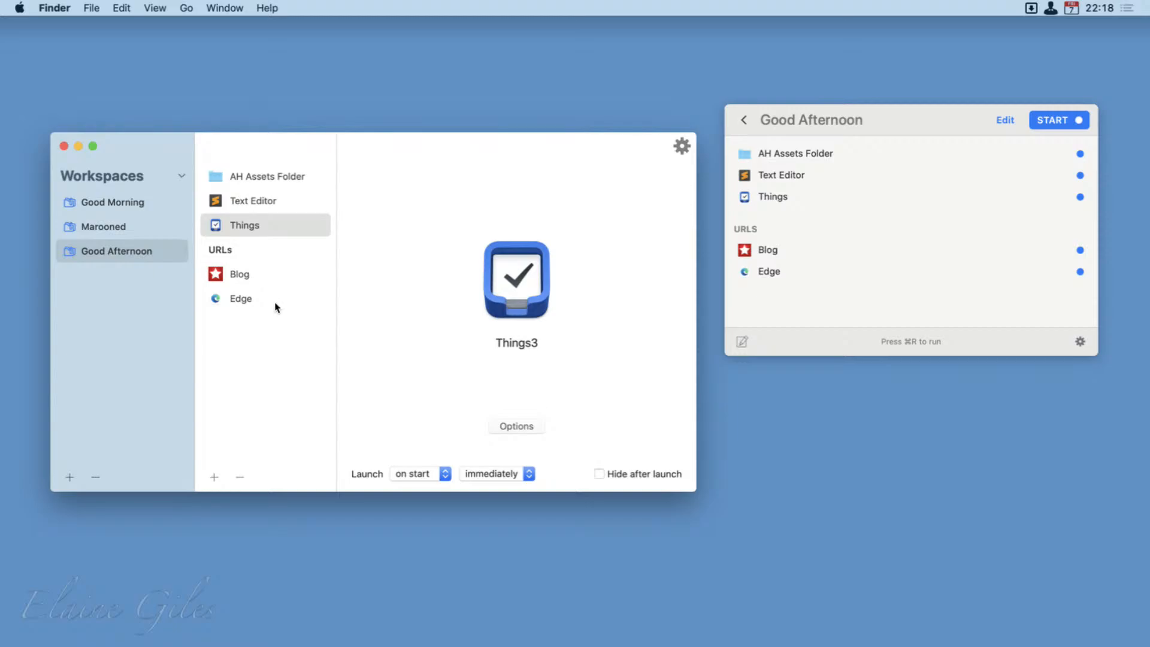
Step: Open the Workspaces preferences
{"action": "left_click", "coordinate": [682, 147]}
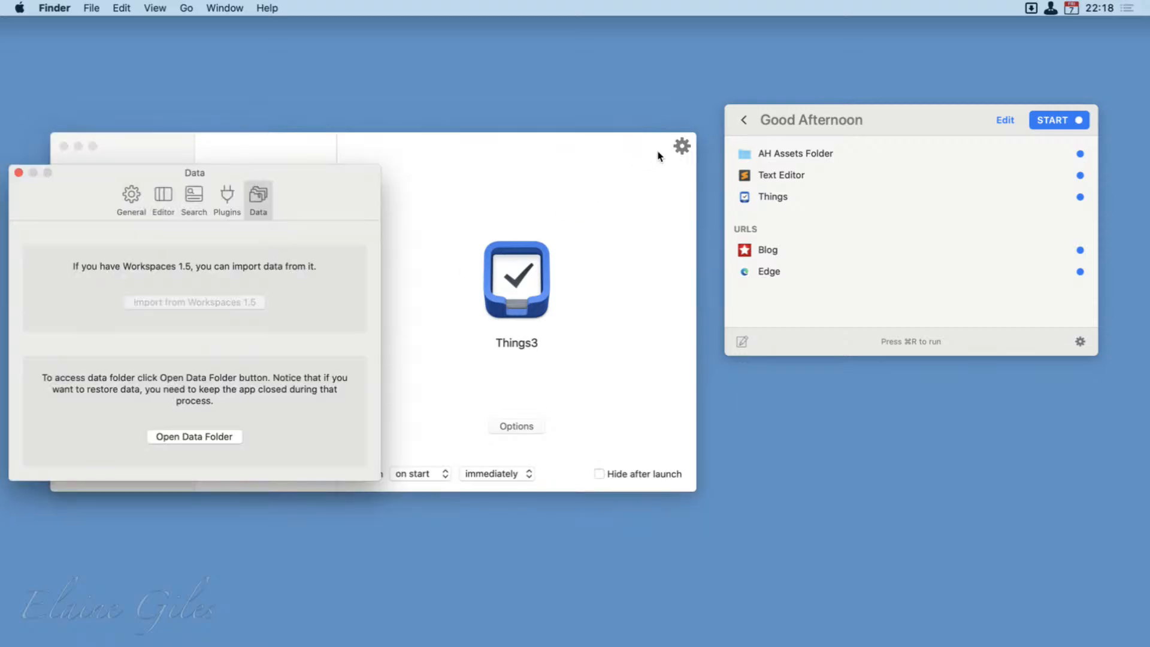
Step: Close the data preferences, move the Marooned workspace below Good Afternoon, and dismiss the Workspaces windows
{"action": "left_click", "coordinate": [18, 173]}
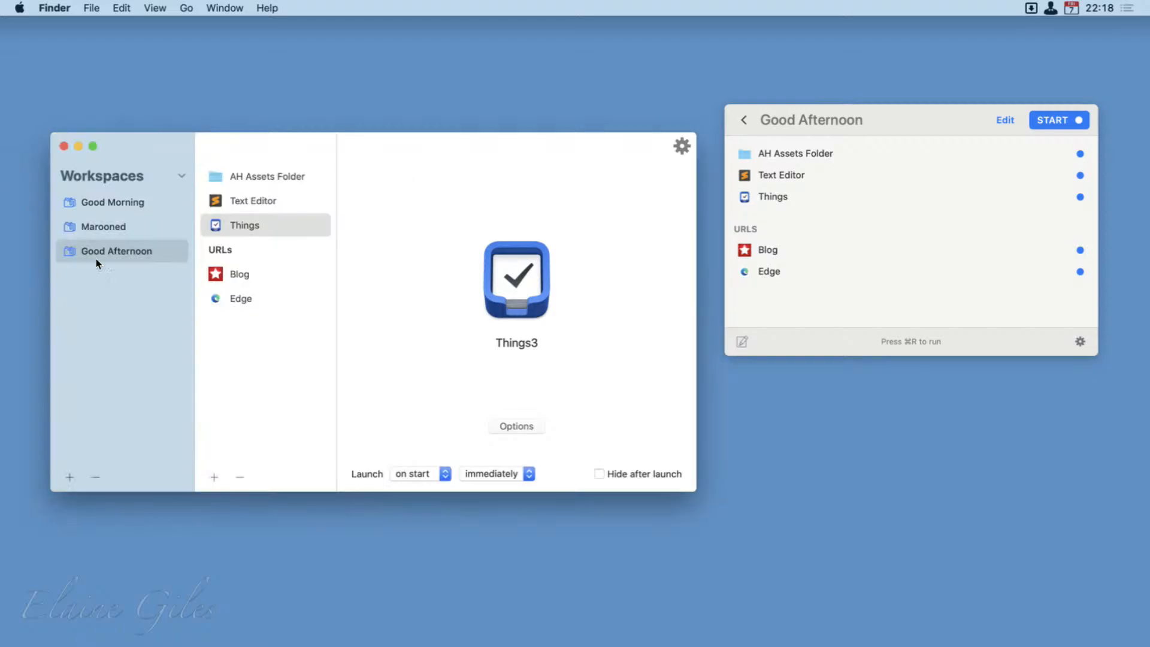
{"action": "left_click", "coordinate": [745, 120]}
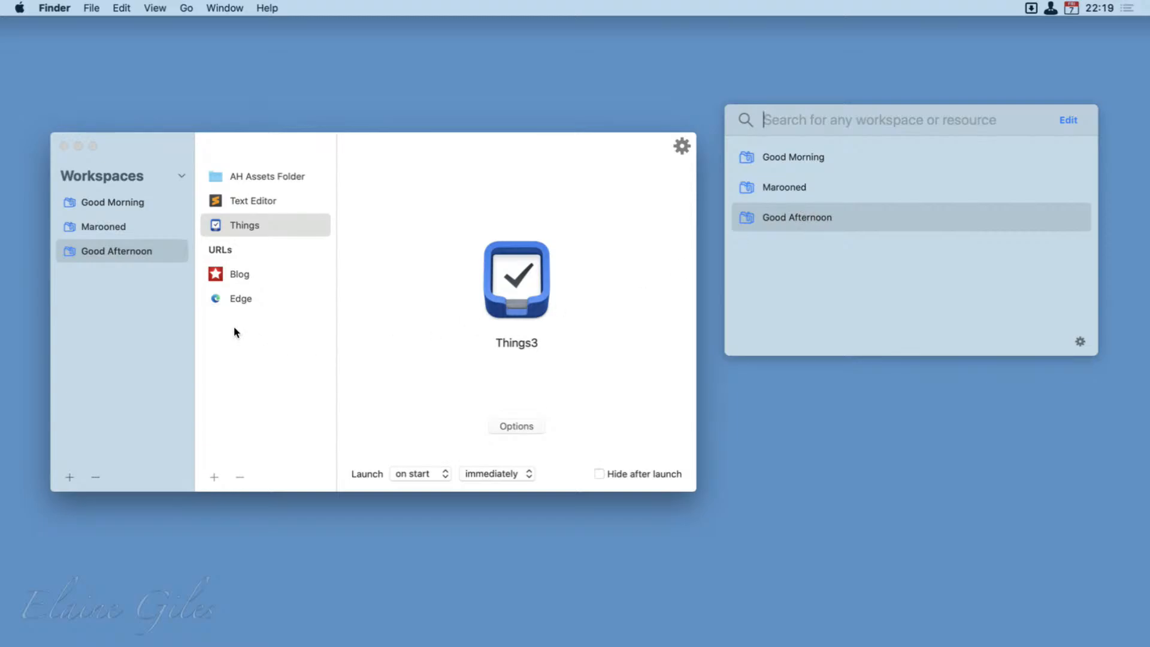
{"action": "left_click_drag", "start_coordinate": [88, 227], "coordinate": [86, 269]}
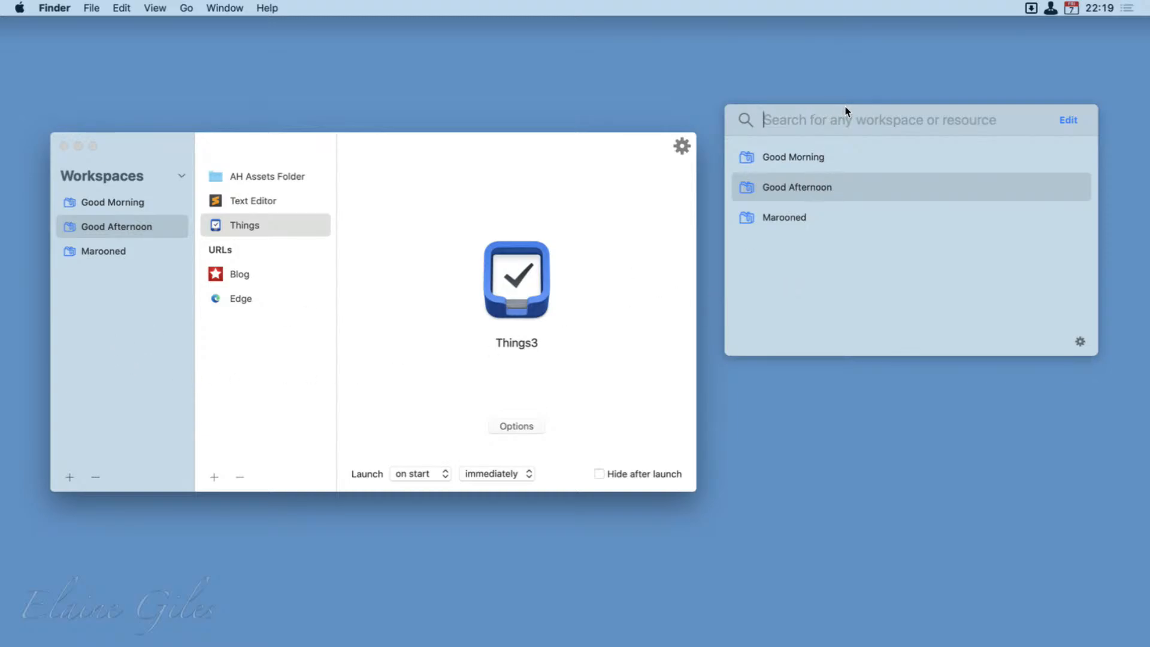
{"action": "left_click", "coordinate": [62, 146]}
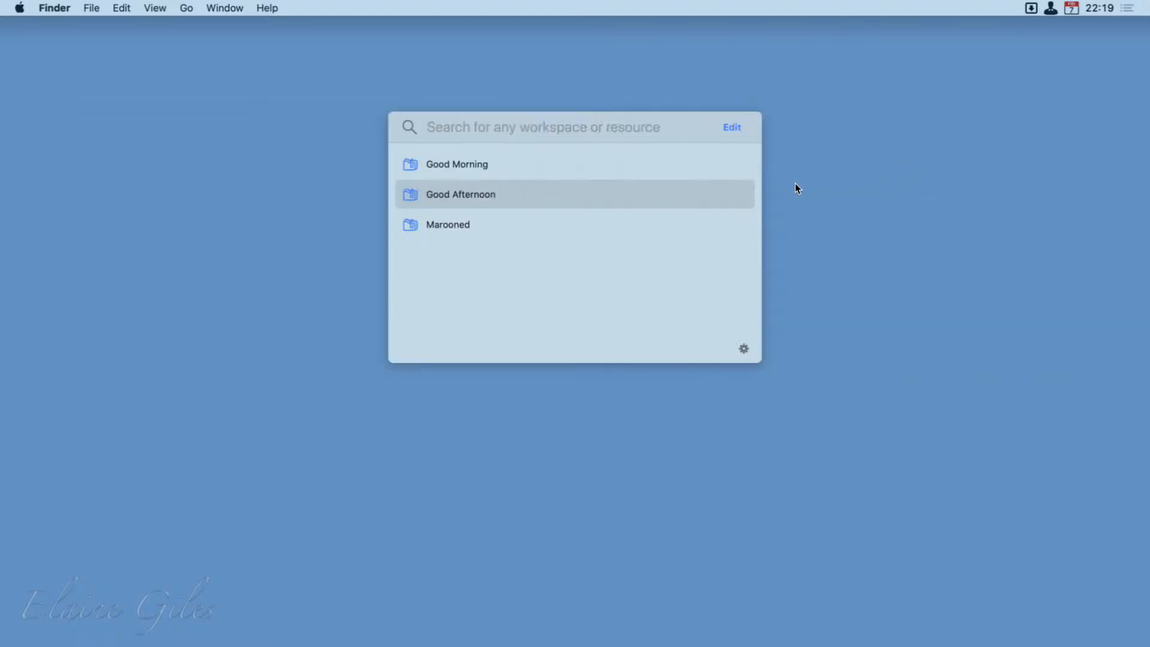
{"action": "key", "text": "Escape"}
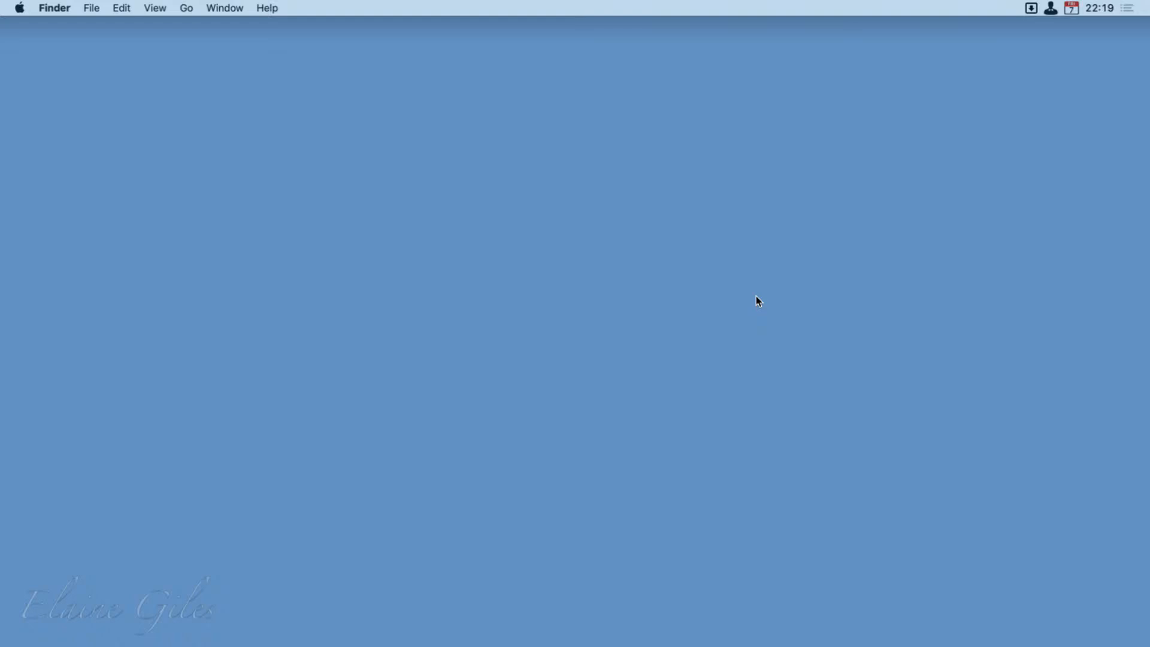
Step: Launch Things and centre its window on the screen
{"action": "key", "text": "alt+space"}
{"action": "type", "text": "t"}
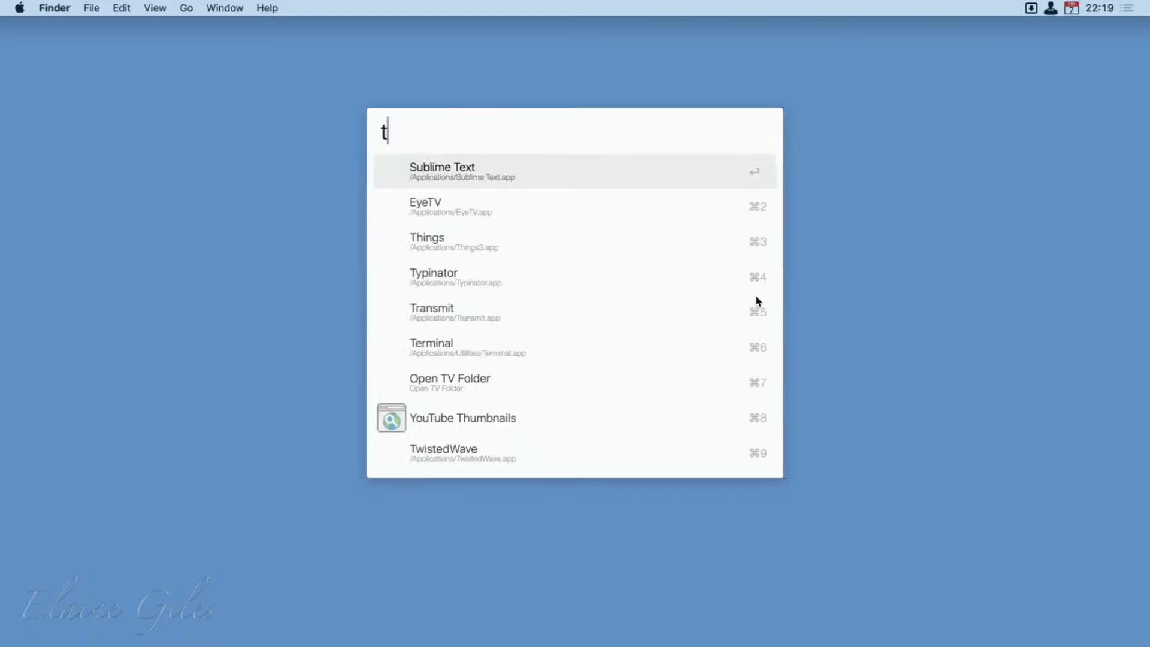
{"action": "type", "text": "hing"}
{"action": "key", "text": "Return"}
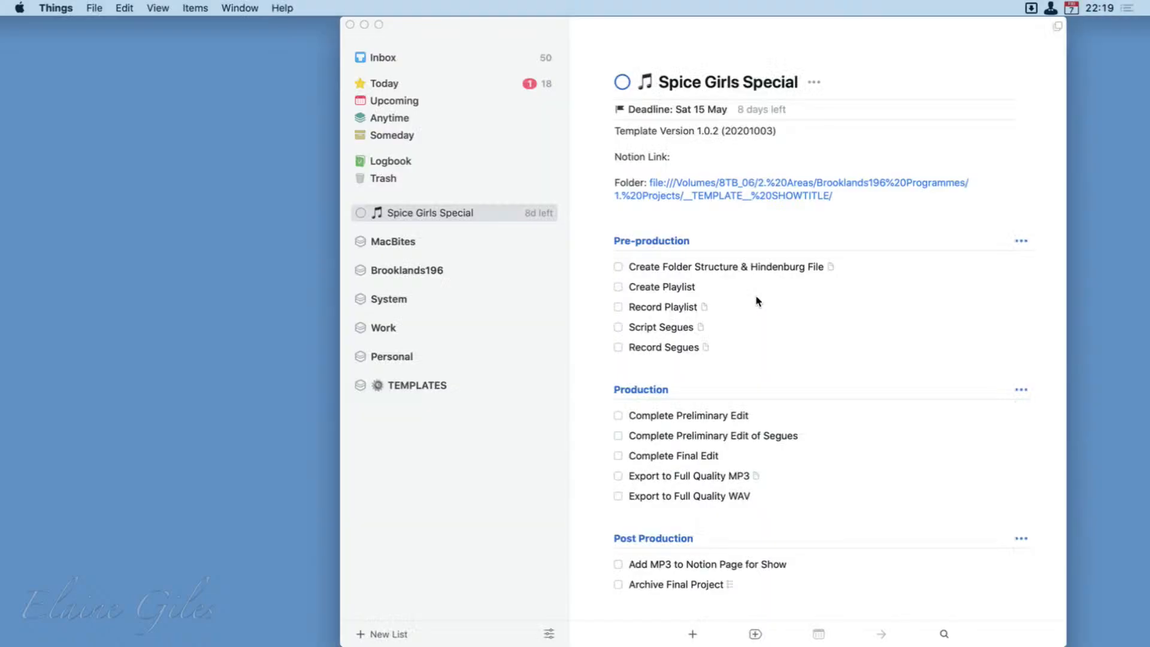
{"action": "key", "text": "ctrl+alt+c"}
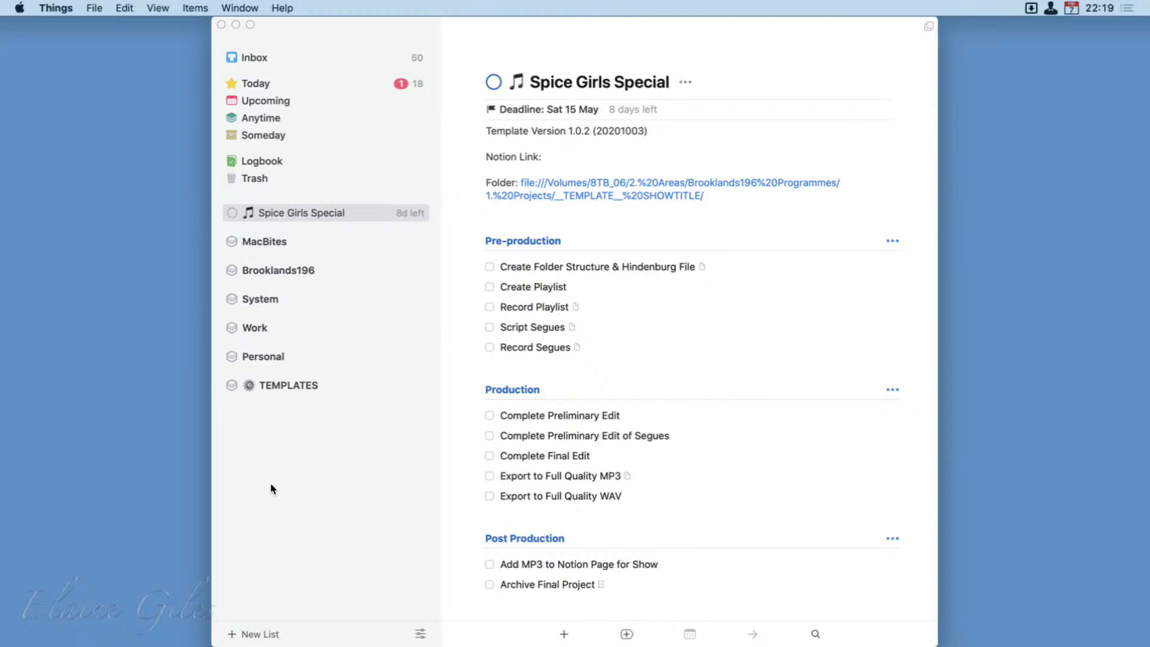
Step: Narrow the Things window from its left edge and centre it on the screen again
{"action": "left_click_drag", "start_coordinate": [213, 474], "coordinate": [482, 458]}
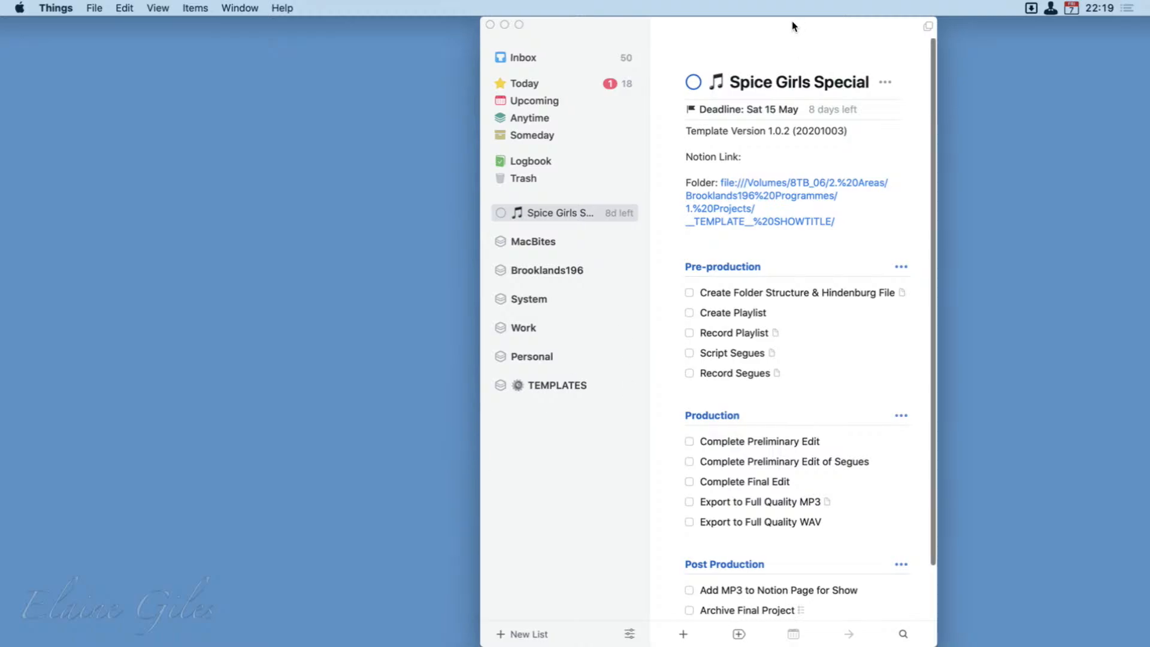
{"action": "left_click_drag", "start_coordinate": [795, 23], "coordinate": [643, 13]}
{"action": "key", "text": "ctrl+alt+c"}
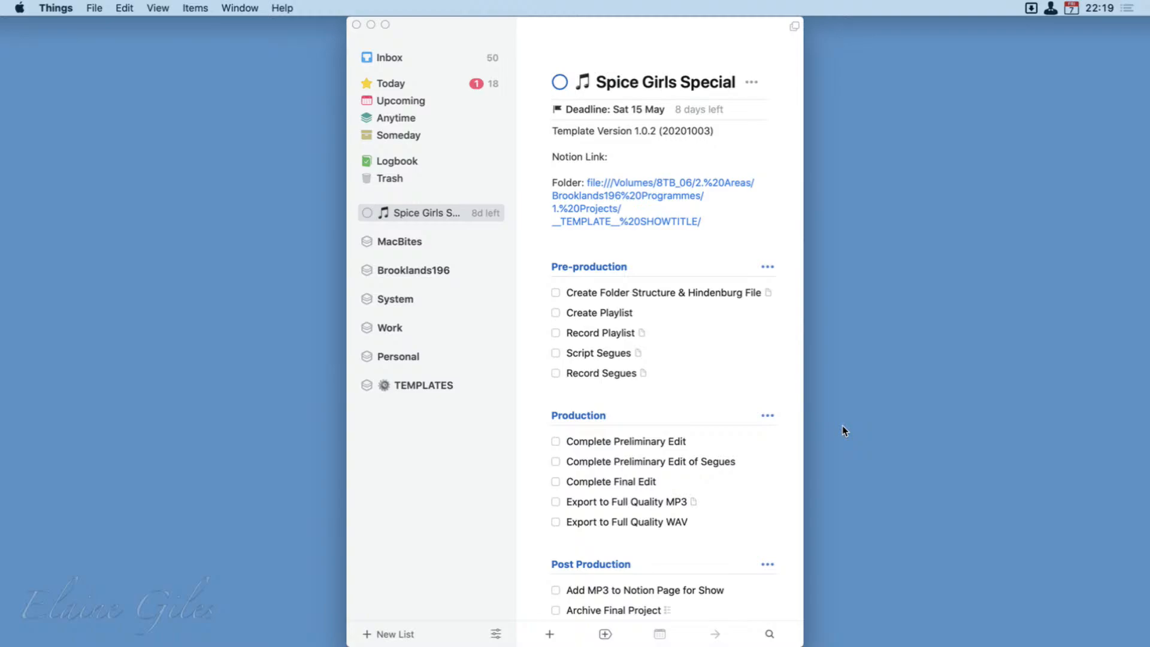
Step: Open Sublime Text and tile it on the left half of the screen, narrowed to end at the Things window
{"action": "key", "text": "alt+space"}
{"action": "type", "text": "sub"}
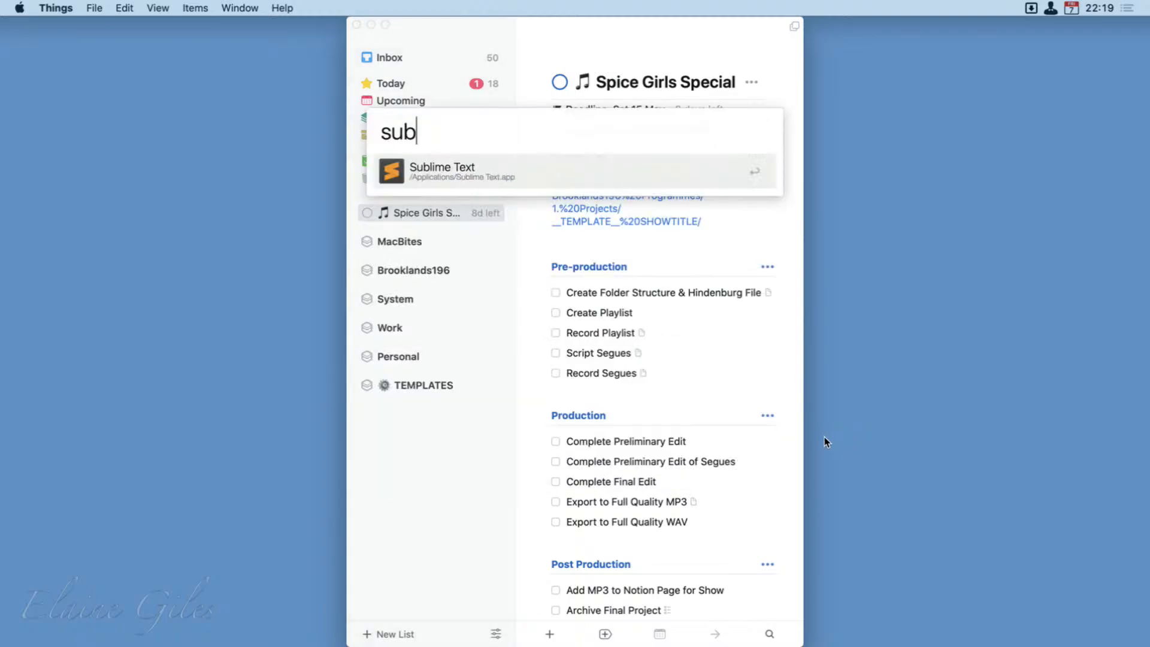
{"action": "key", "text": "Return"}
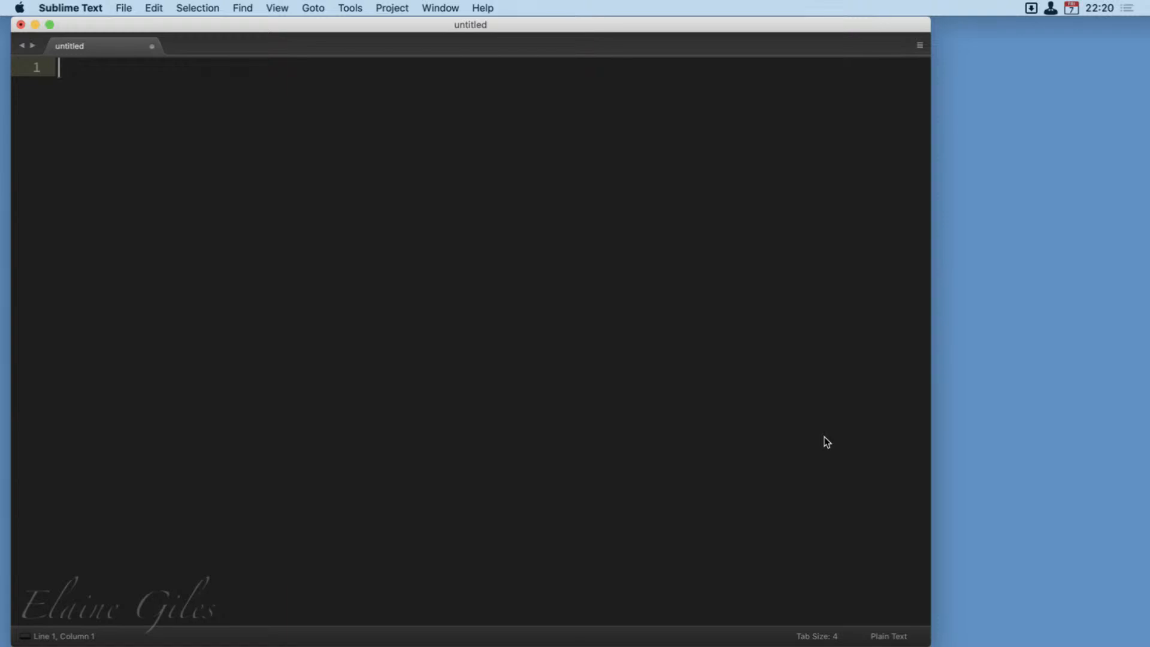
{"action": "key", "text": "super+q"}
{"action": "key", "text": "ctrl+alt+Left"}
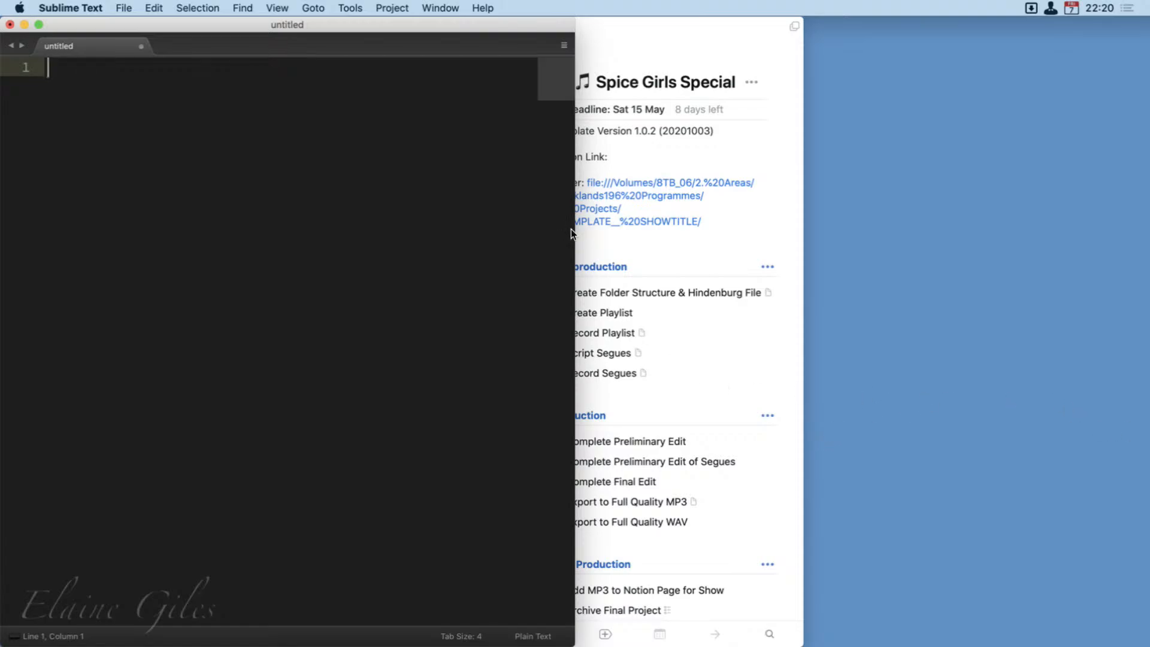
{"action": "left_click_drag", "start_coordinate": [574, 231], "coordinate": [347, 266]}
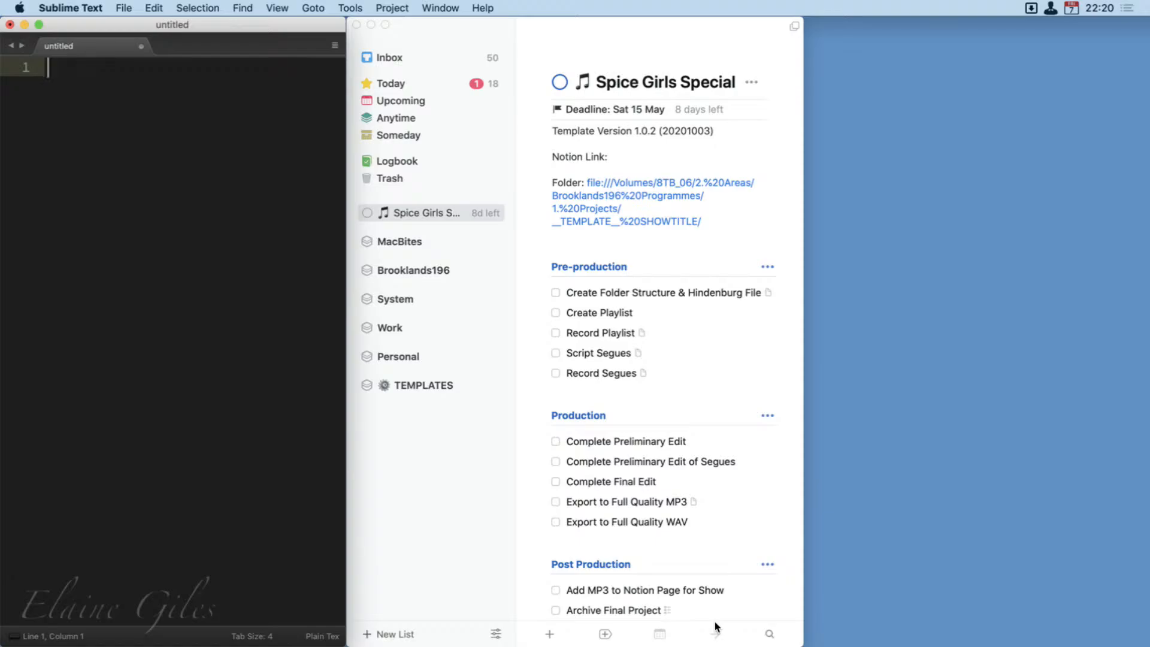
Step: Open Microsoft Edge and tile its window on the right half of the screen
{"action": "key", "text": "alt+space"}
{"action": "type", "text": "edge"}
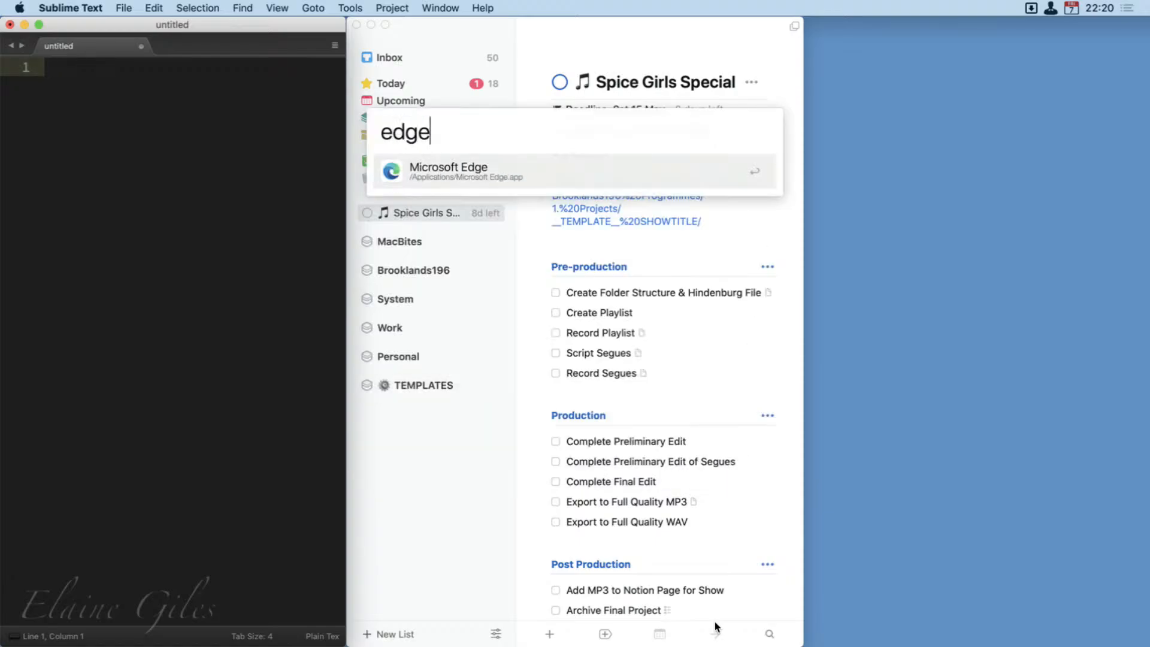
{"action": "key", "text": "Return"}
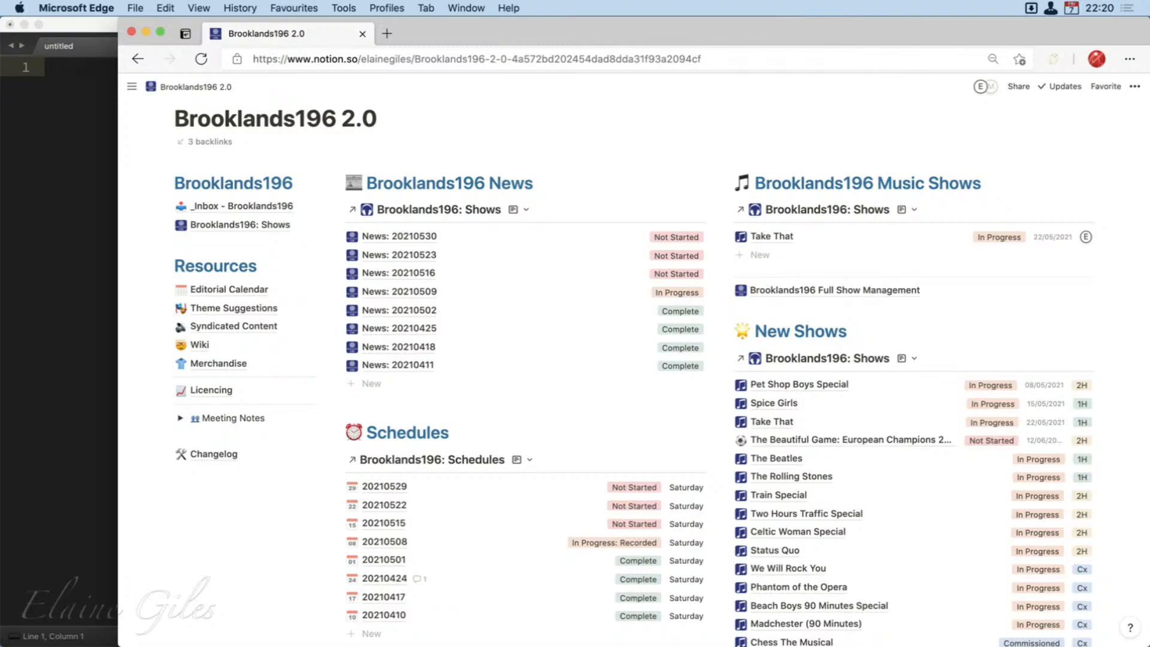
{"action": "key", "text": "ctrl+alt+Right"}
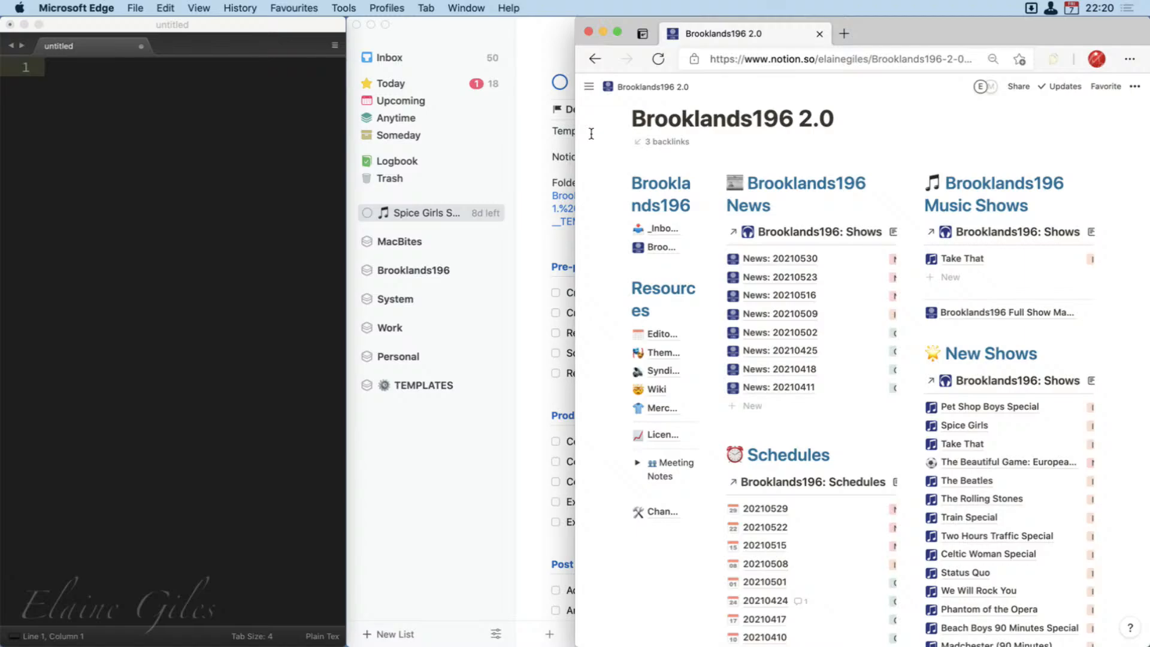
Step: Zoom out the Brooklands196 2.0 Notion page so that its three columns fit the half-width browser window
{"action": "key", "text": "super+minus"}
{"action": "key", "text": "super+minus"}
{"action": "key", "text": "super+minus"}
{"action": "key", "text": "super+minus"}
{"action": "key", "text": "super+minus"}
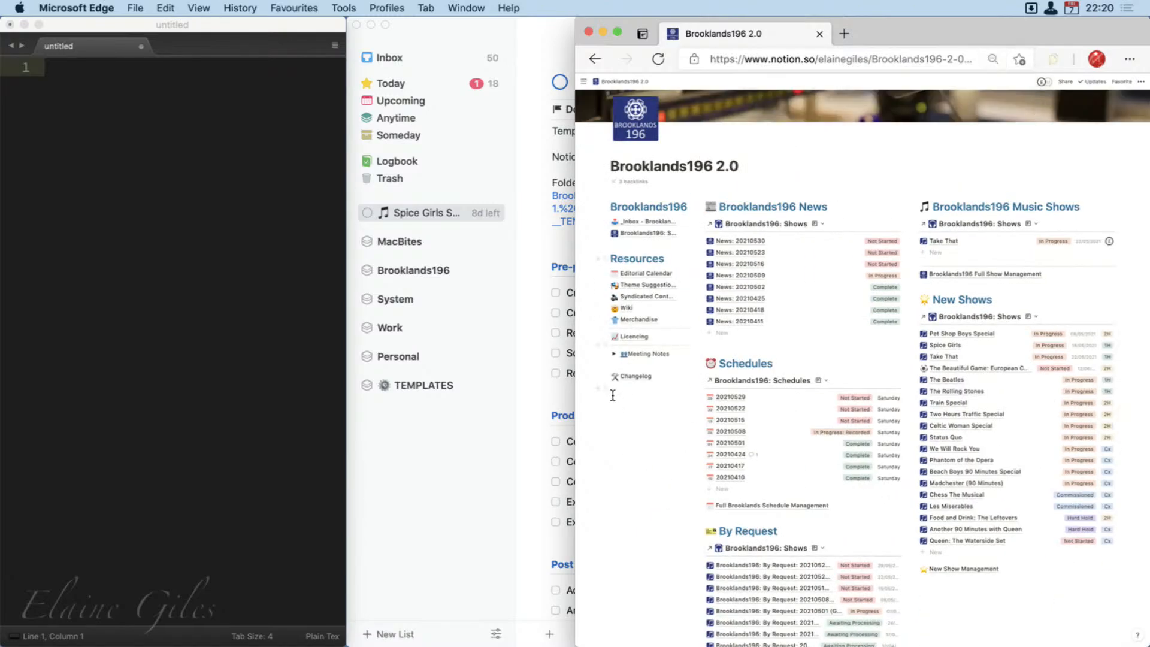
Step: Narrow the Edge window from its left edge and trim the Things window's right edge so that the two sit side by side
{"action": "mouse_move", "coordinate": [580, 432]}
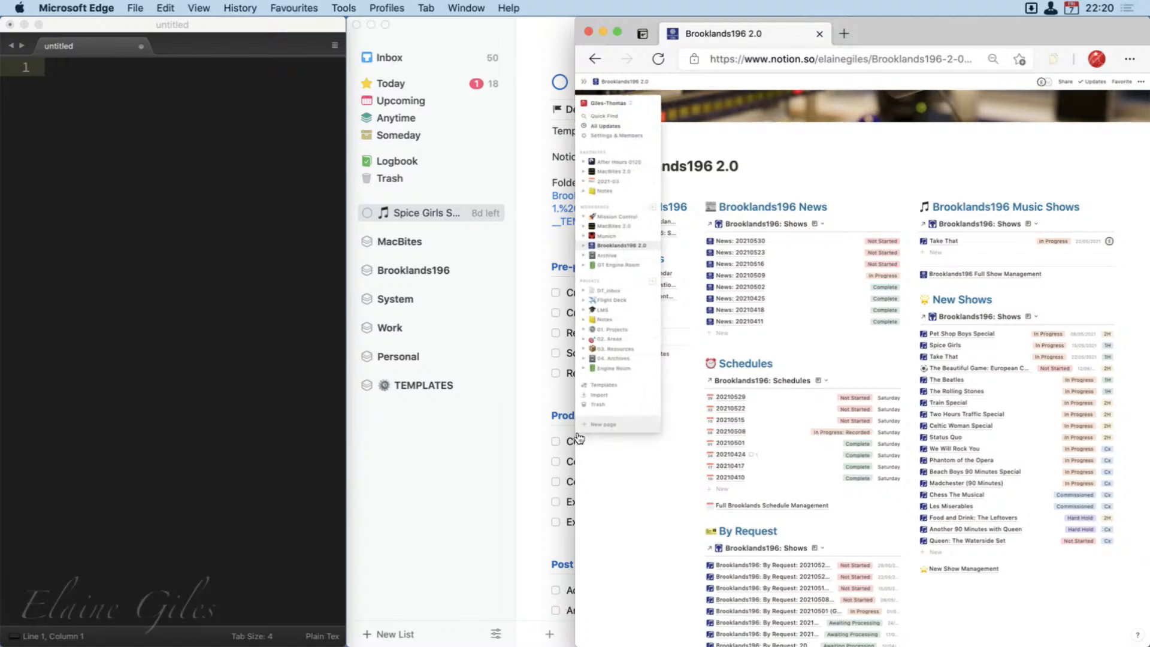
{"action": "left_click_drag", "start_coordinate": [574, 465], "coordinate": [854, 466]}
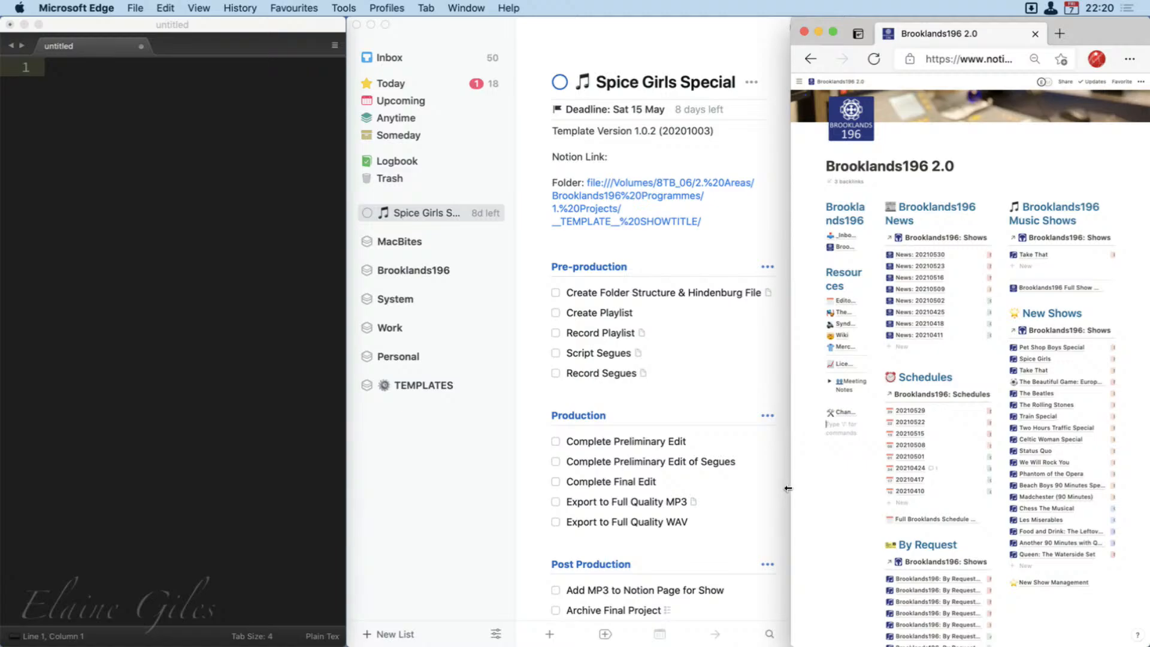
{"action": "left_click", "coordinate": [699, 31]}
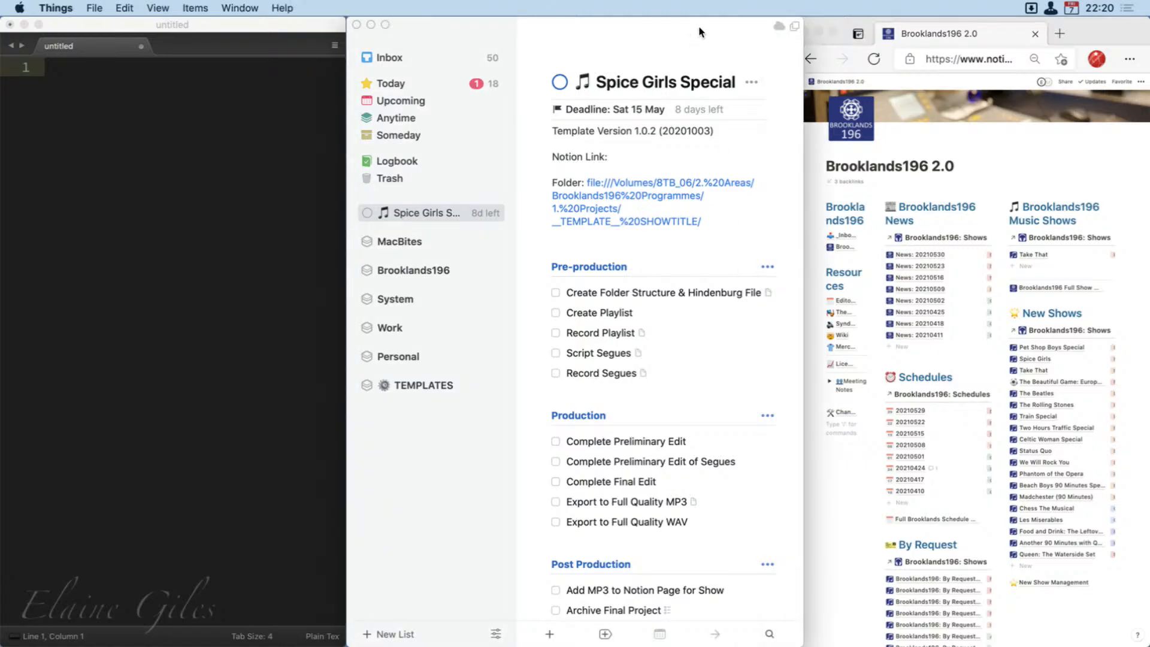
{"action": "mouse_move", "coordinate": [803, 315]}
{"action": "left_mouse_down"}
{"action": "mouse_move", "coordinate": [776, 320]}
{"action": "mouse_move", "coordinate": [802, 319]}
{"action": "mouse_move", "coordinate": [791, 318]}
{"action": "left_mouse_up"}
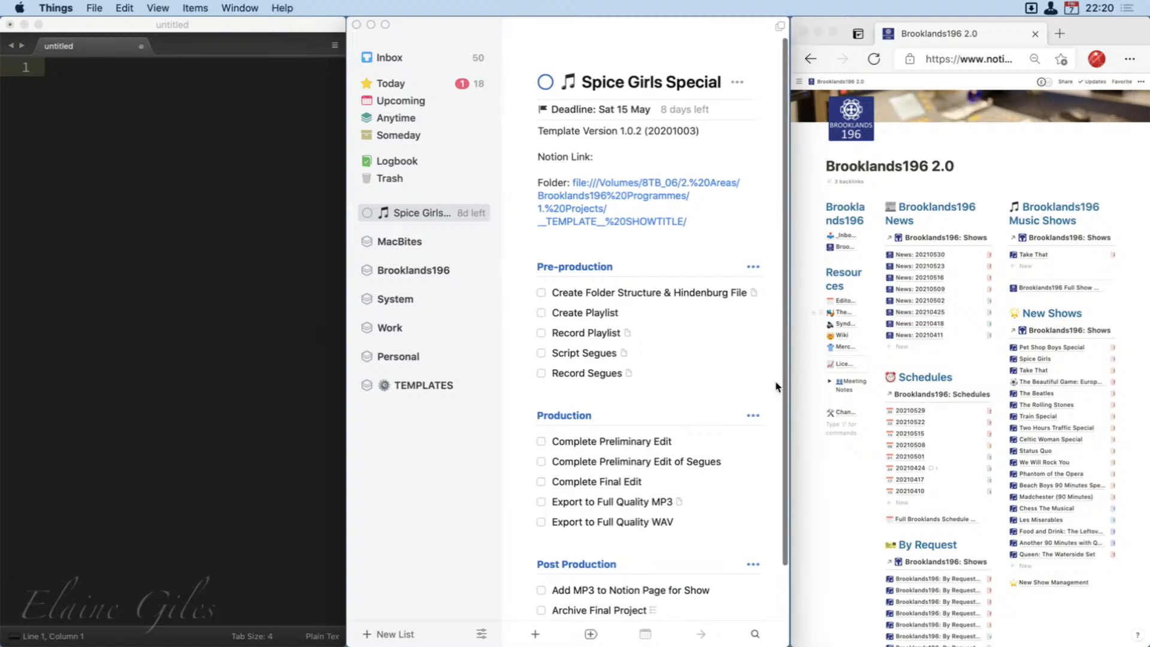
Step: Quit Sublime Text, Things and Microsoft Edge to leave an empty desktop
{"action": "left_click", "coordinate": [211, 462]}
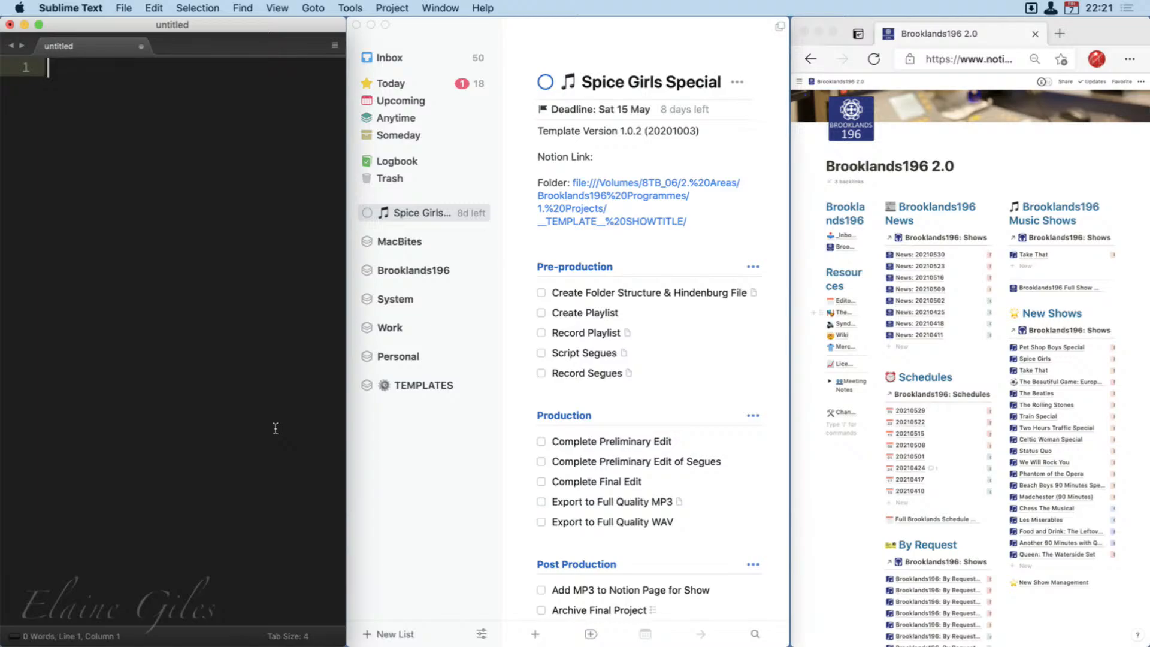
{"action": "key", "text": "super+q"}
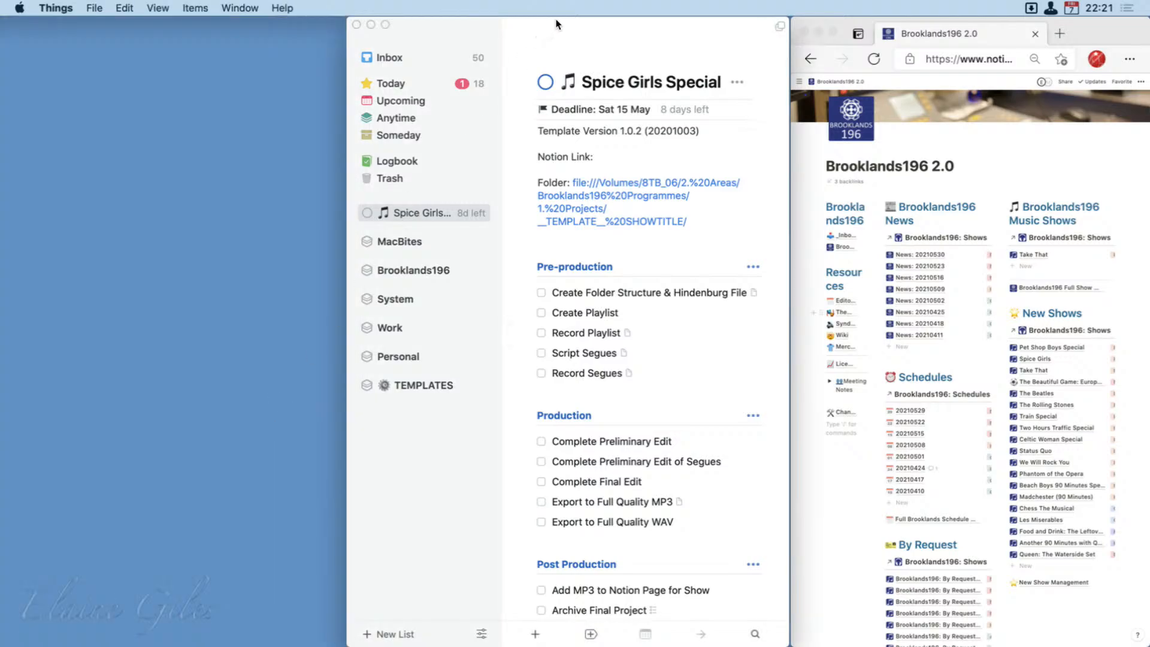
{"action": "key", "text": "super+q"}
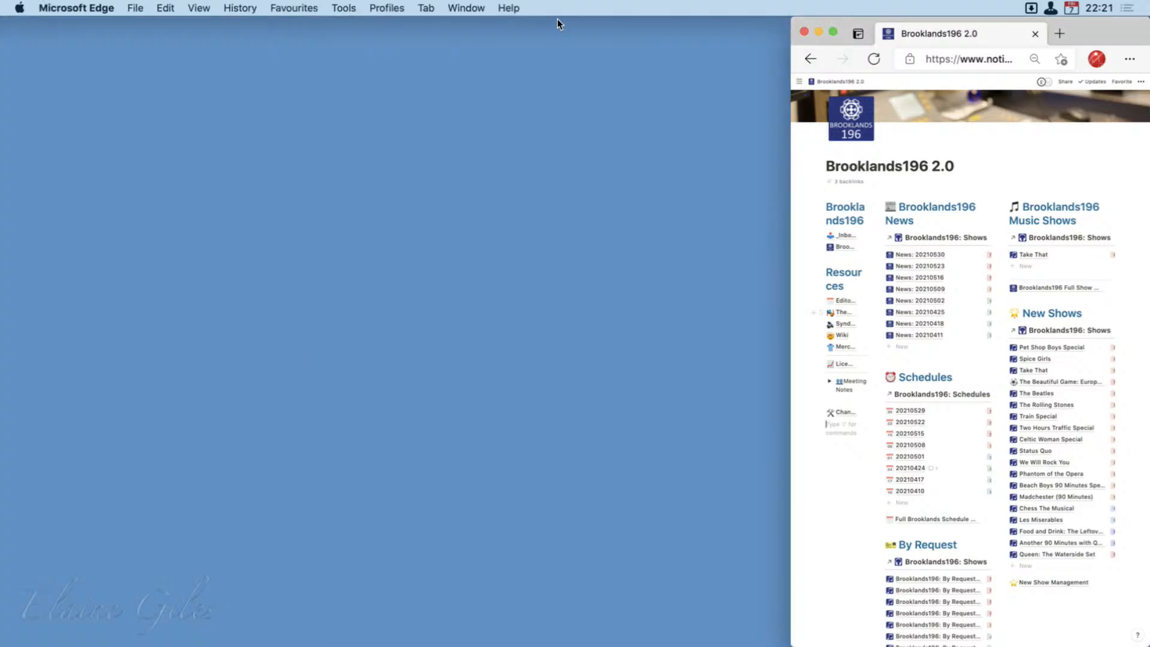
{"action": "left_click", "coordinate": [804, 32]}
{"action": "key", "text": "super+q"}
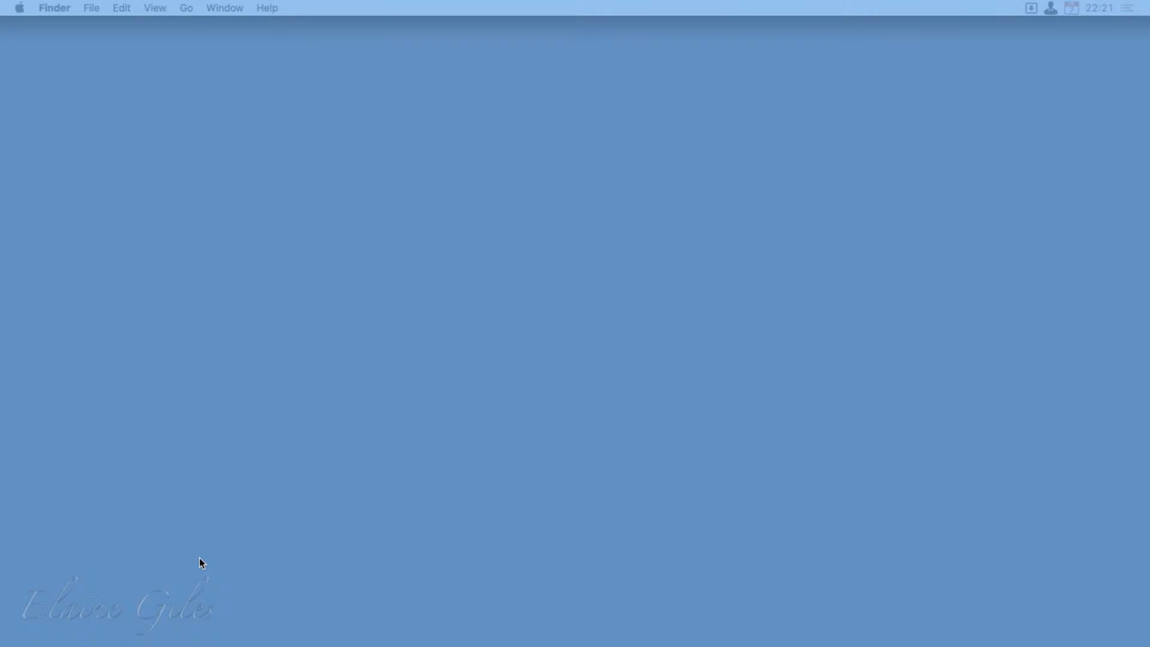
Step: Open the Workspaces launcher and start all resources of the Good Afternoon workspace
{"action": "key", "text": "alt+space"}
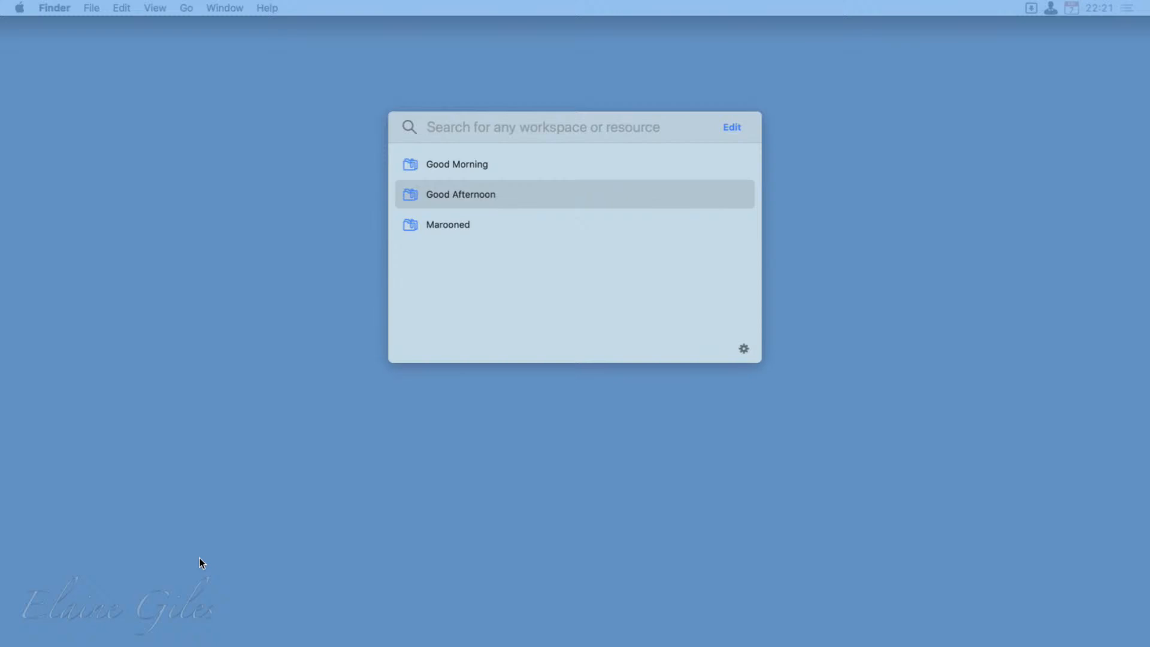
{"action": "left_click", "coordinate": [523, 197]}
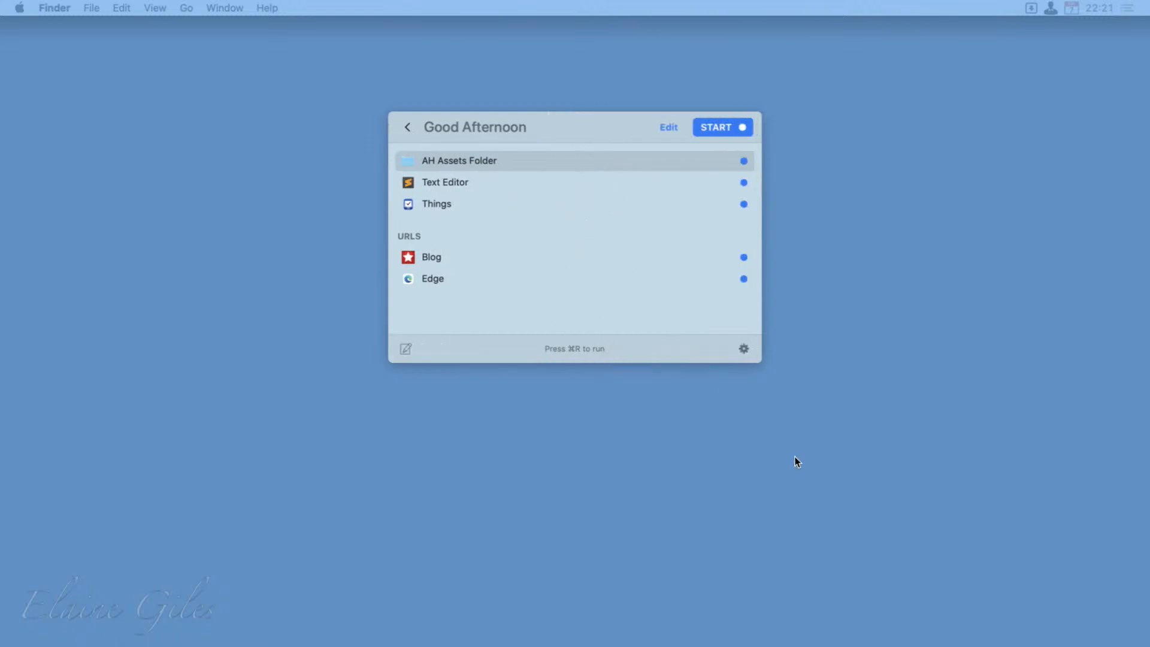
{"action": "key", "text": "super"}
{"action": "key", "text": "super"}
{"action": "key", "text": "super+1"}
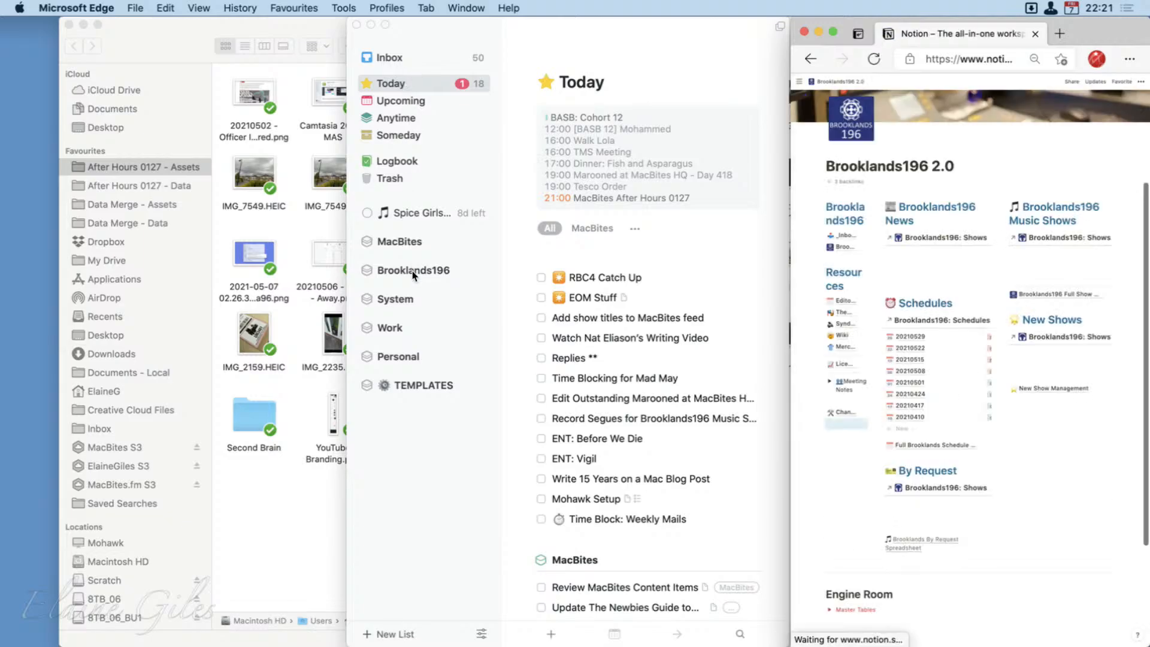
Step: Show the Spice Girls Special project in Things and move the After Hours 0127 - Assets Finder window out of the way
{"action": "left_click", "coordinate": [419, 218]}
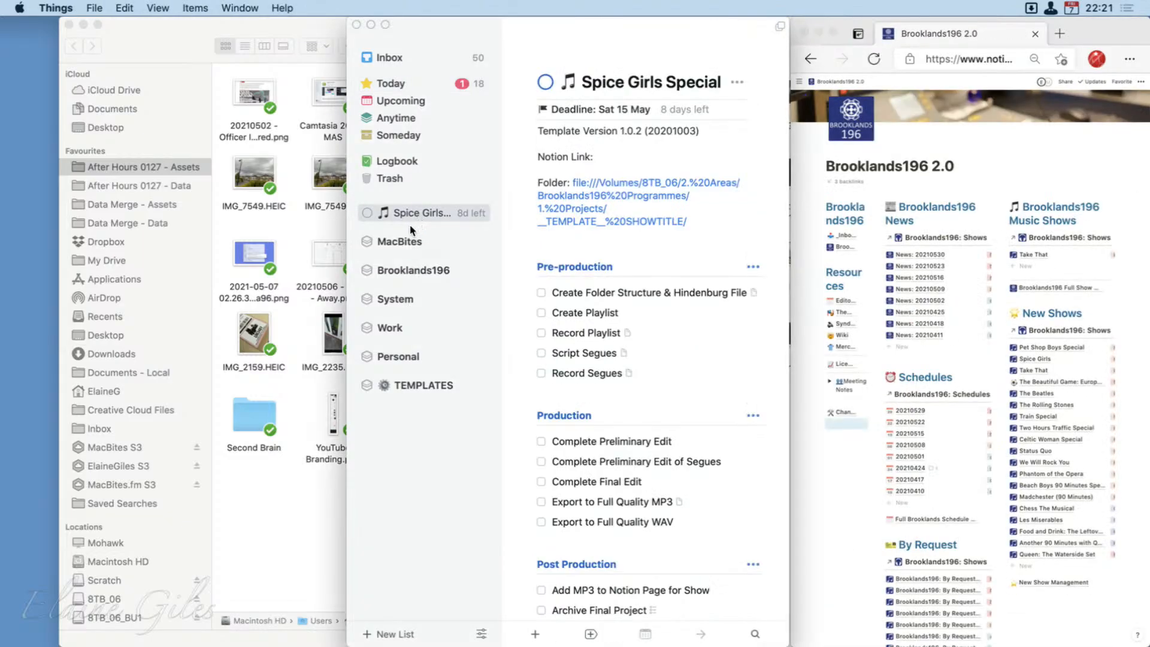
{"action": "left_click", "coordinate": [172, 31]}
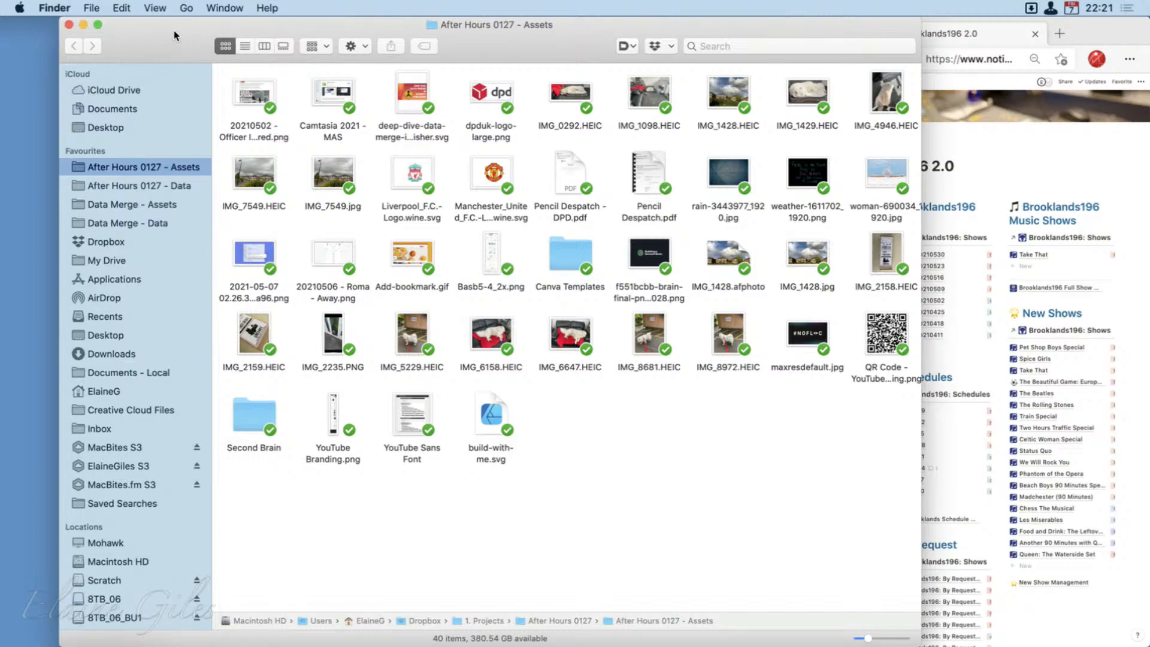
{"action": "left_click_drag", "start_coordinate": [527, 38], "coordinate": [0, 446]}
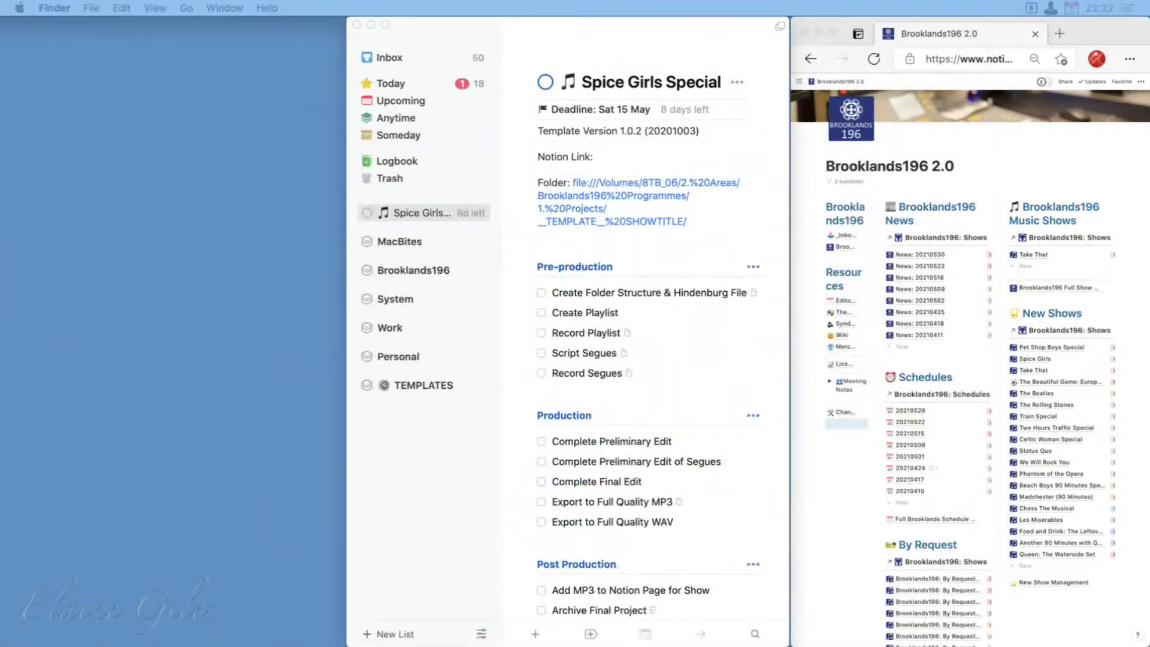
Step: Bring the Sublime Text window back beside Things, filling the space to the left of it
{"action": "left_click_drag", "start_coordinate": [0, 318], "coordinate": [0, 249]}
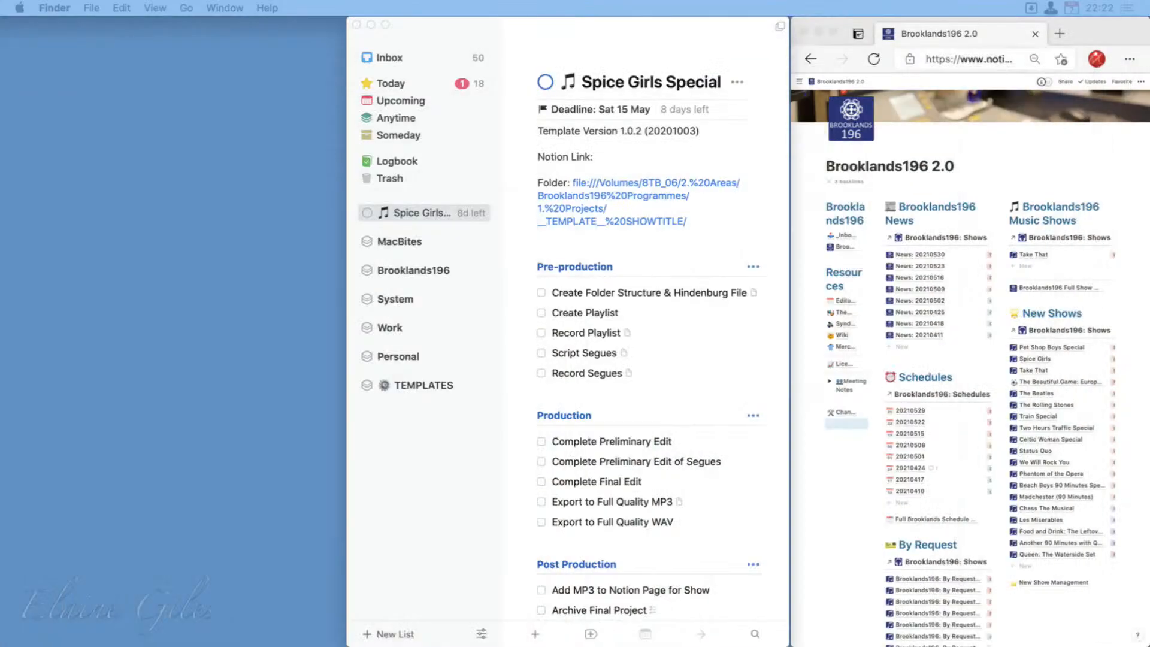
{"action": "left_click", "coordinate": [714, 34]}
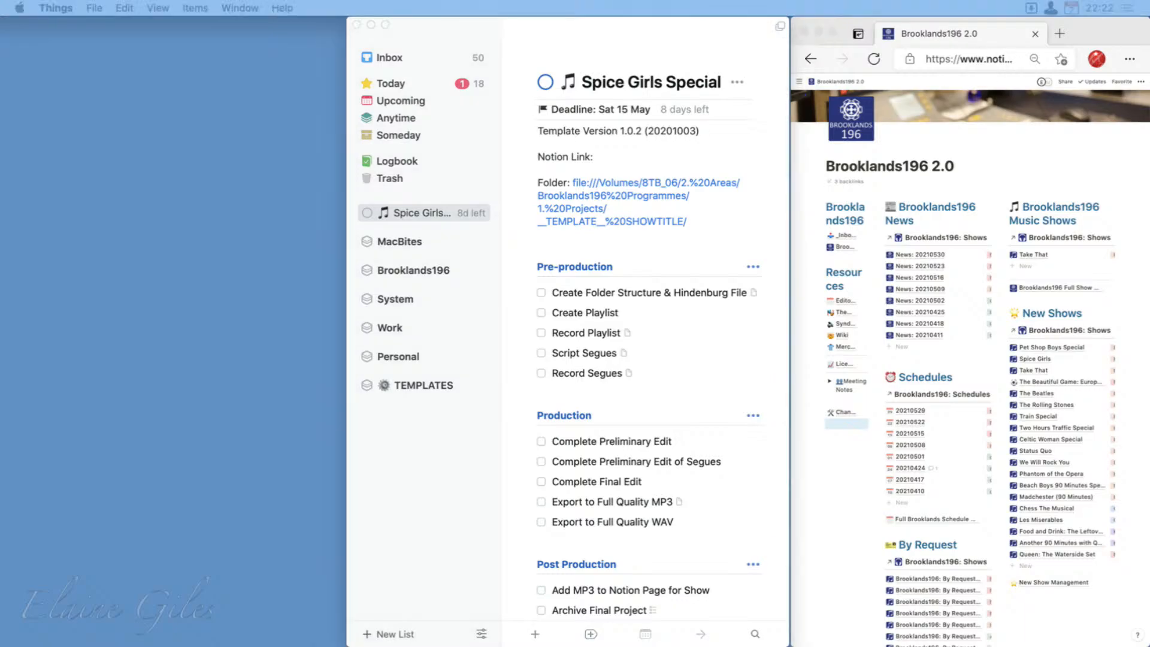
{"action": "left_click_drag", "start_coordinate": [0, 122], "coordinate": [255, 17]}
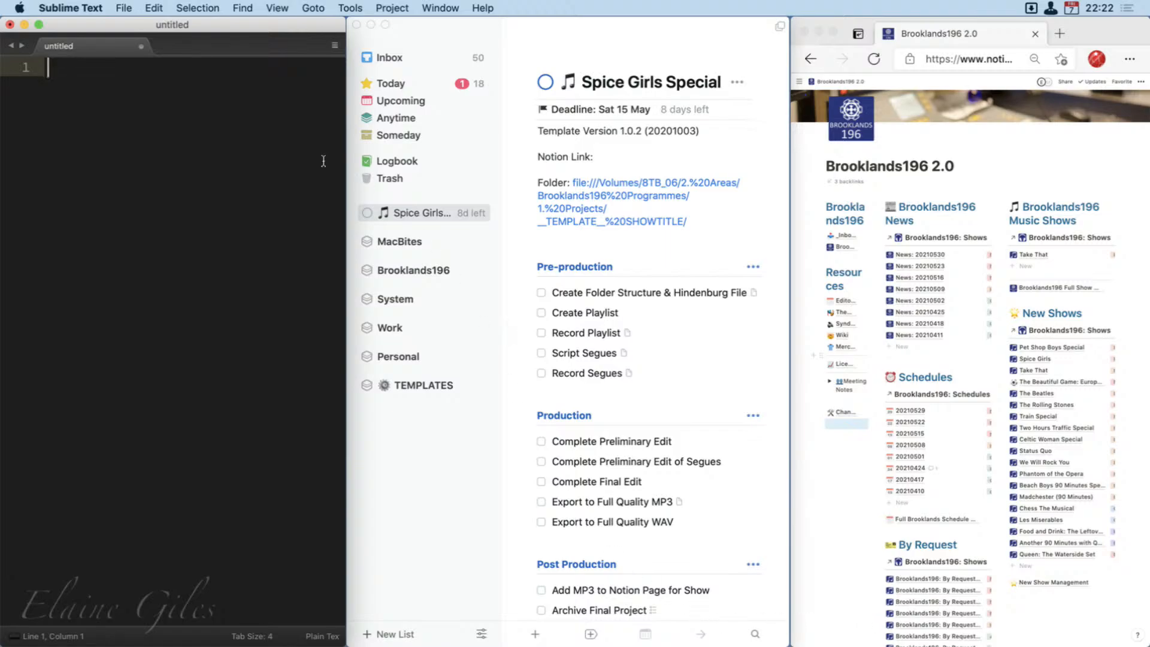
Step: Clear the desktop by quitting Sublime Text, minimising the Things window and quitting Microsoft Edge
{"action": "left_click", "coordinate": [186, 123]}
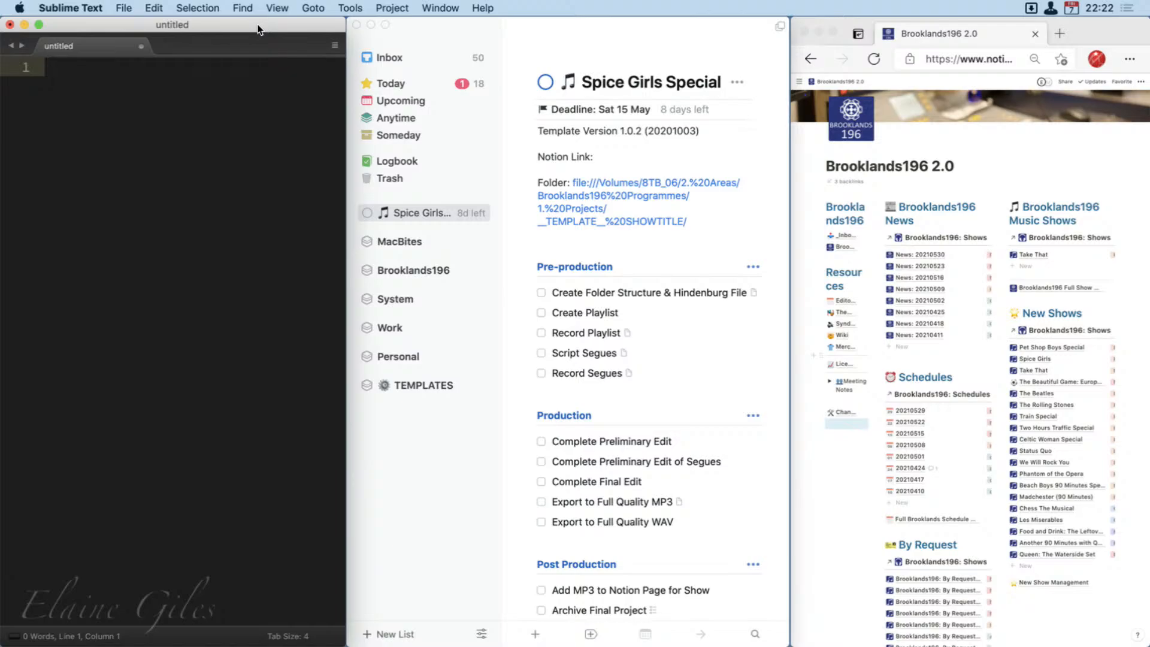
{"action": "key", "text": "super+q"}
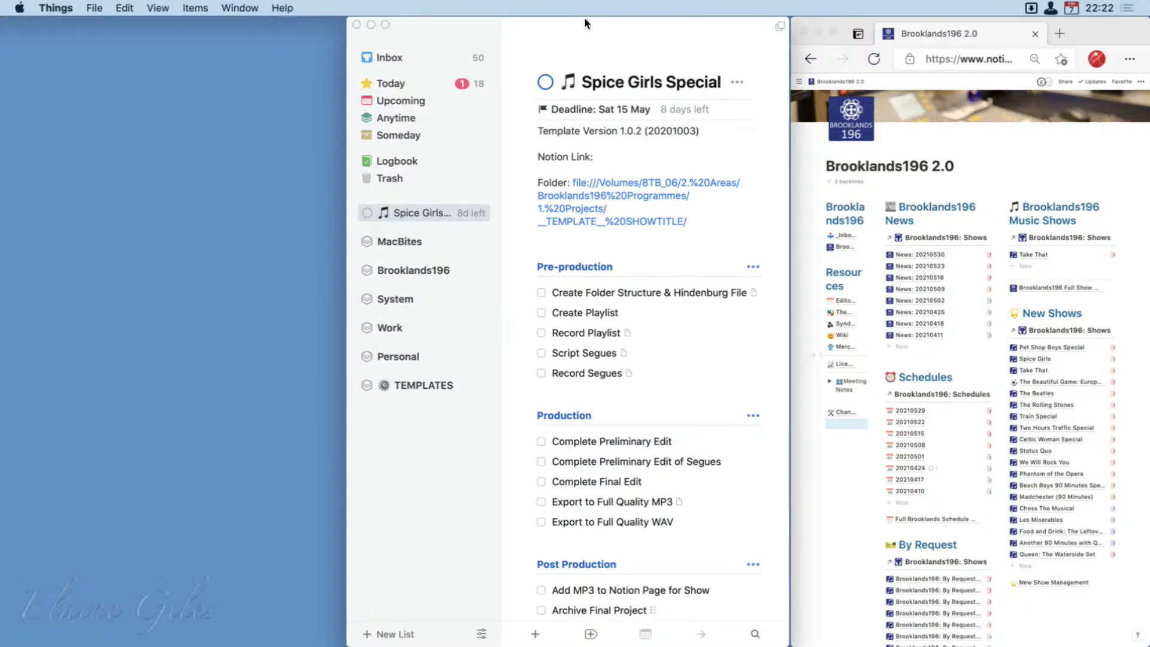
{"action": "mouse_move", "coordinate": [585, 21]}
{"action": "left_mouse_down"}
{"action": "mouse_move", "coordinate": [36, 264]}
{"action": "mouse_move", "coordinate": [594, 4]}
{"action": "left_mouse_up"}
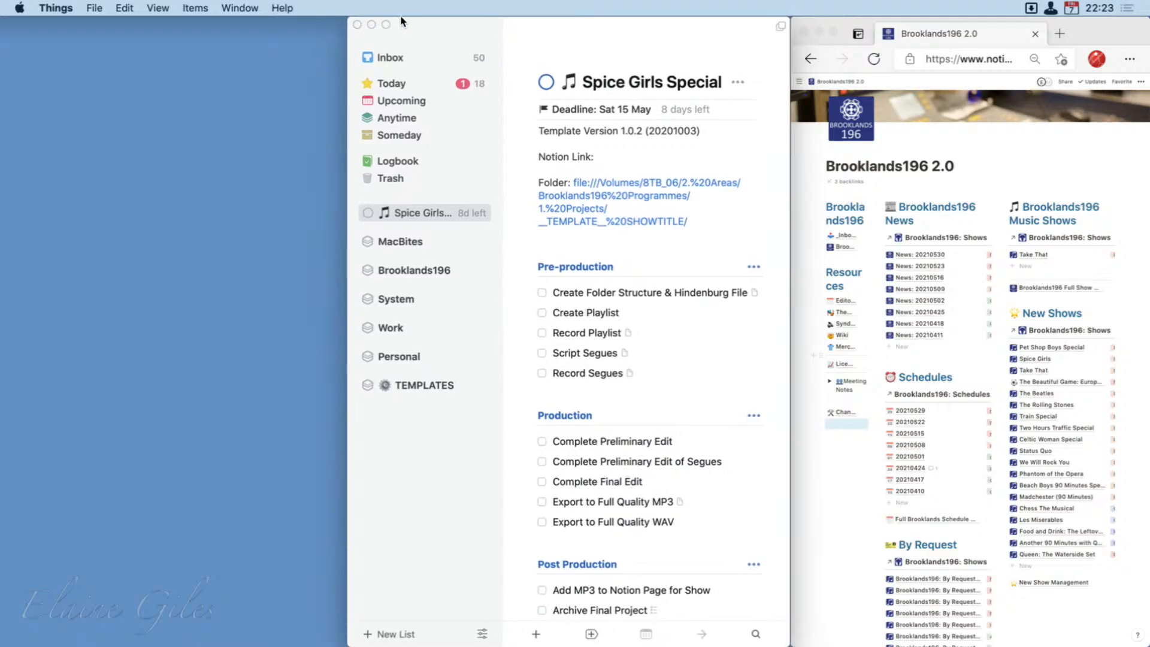
{"action": "left_click", "coordinate": [373, 26]}
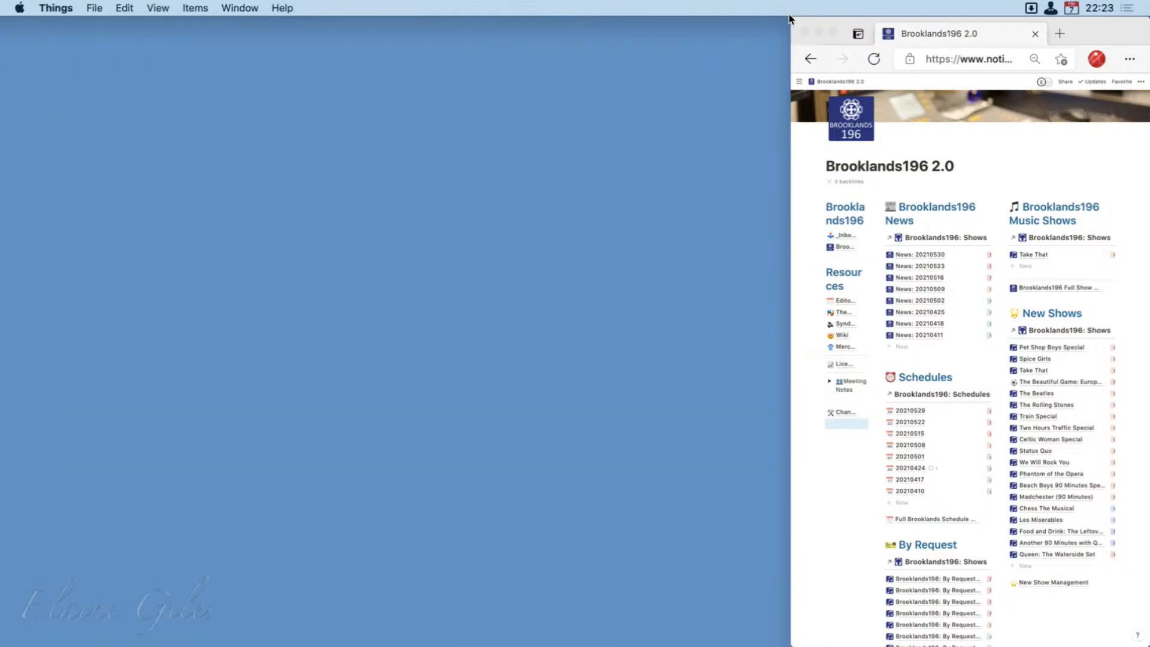
{"action": "left_click", "coordinate": [820, 43]}
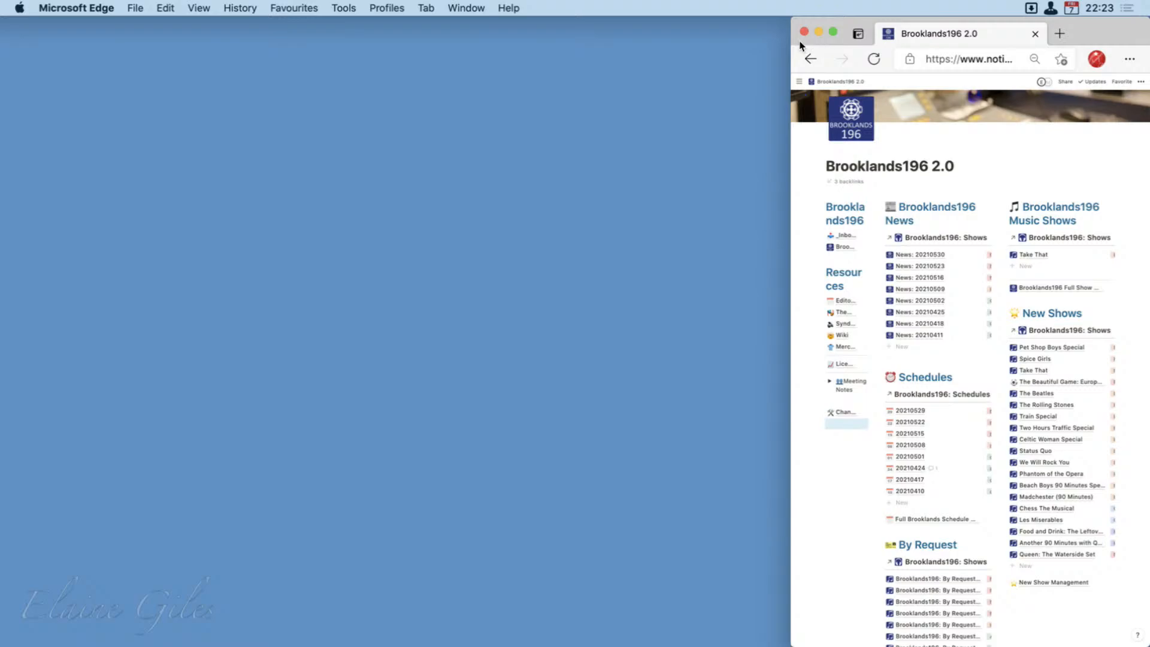
{"action": "key", "text": "super+q"}
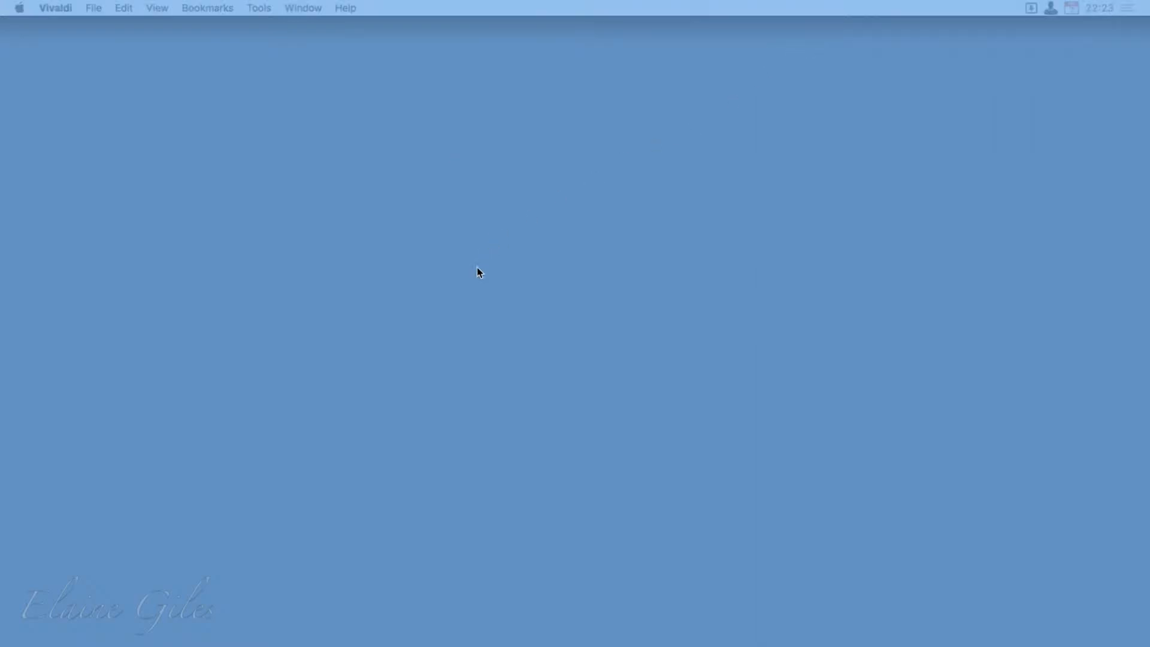
Step: Open the Workspaces launcher and start all resources of the Good Afternoon workspace
{"action": "key", "text": "ctrl+space"}
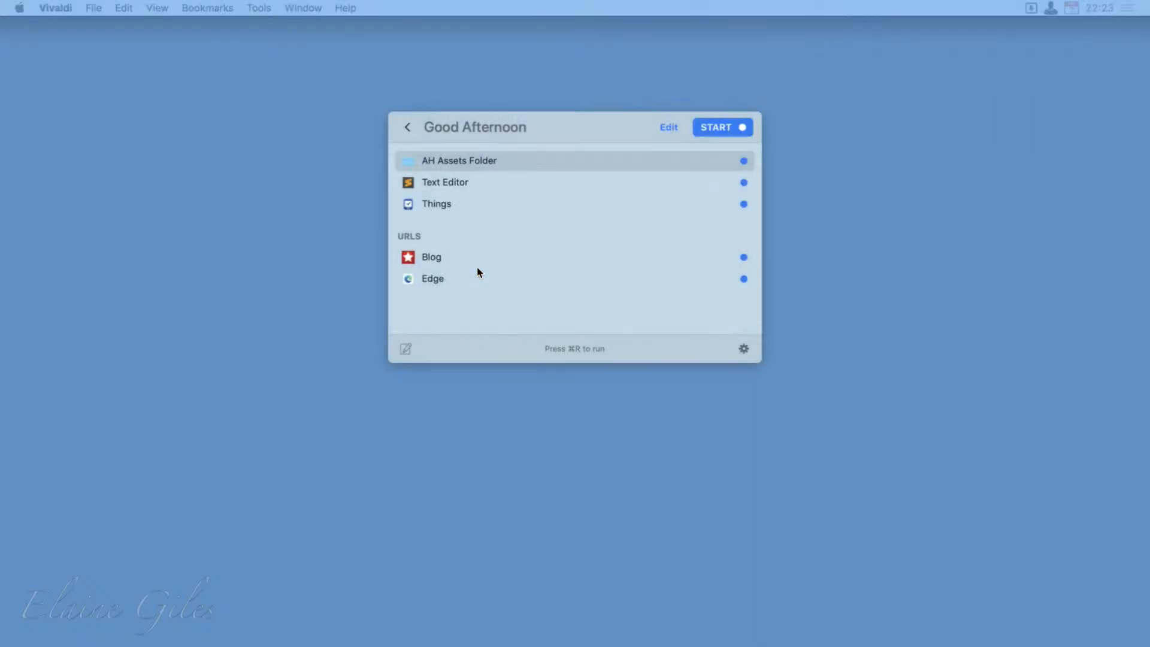
{"action": "key", "text": "super+r"}
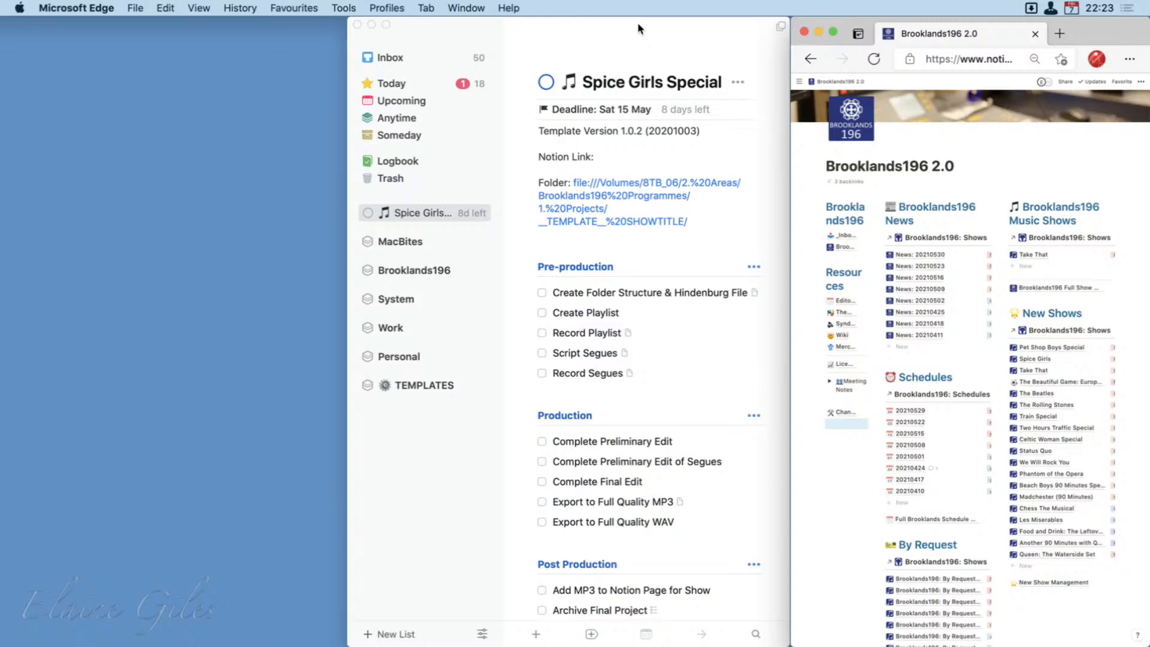
Step: Minimise the reopened Things window and quit Microsoft Edge to empty the desktop again
{"action": "left_click", "coordinate": [376, 21]}
{"action": "left_click", "coordinate": [372, 26]}
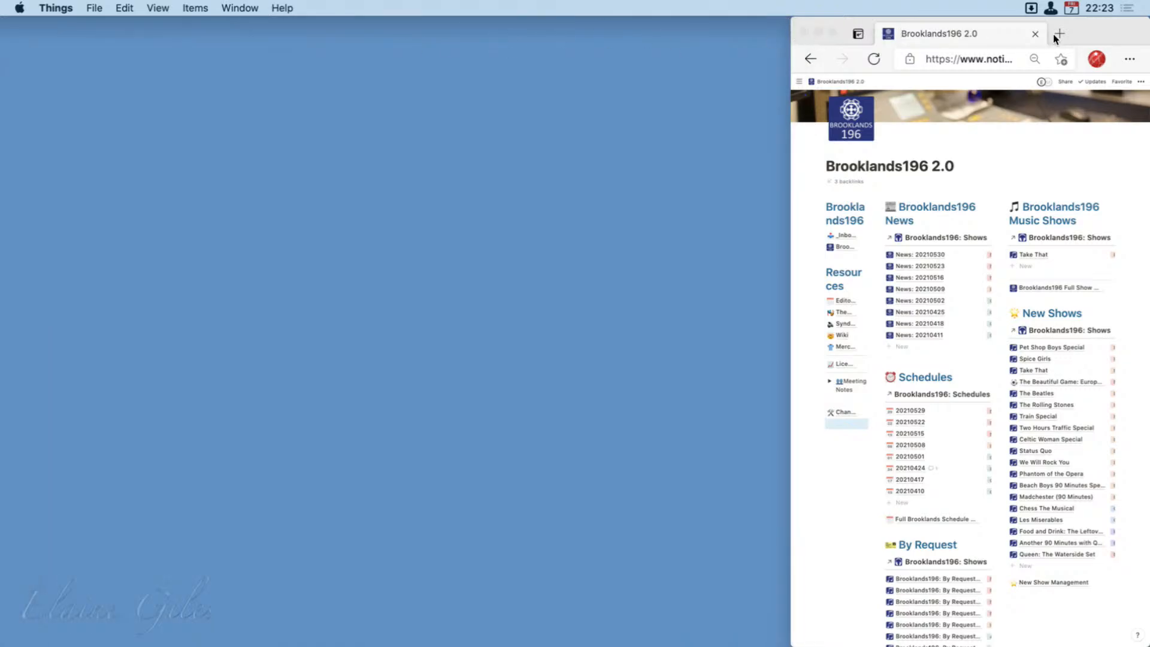
{"action": "left_click", "coordinate": [1117, 35]}
{"action": "key", "text": "super+q"}
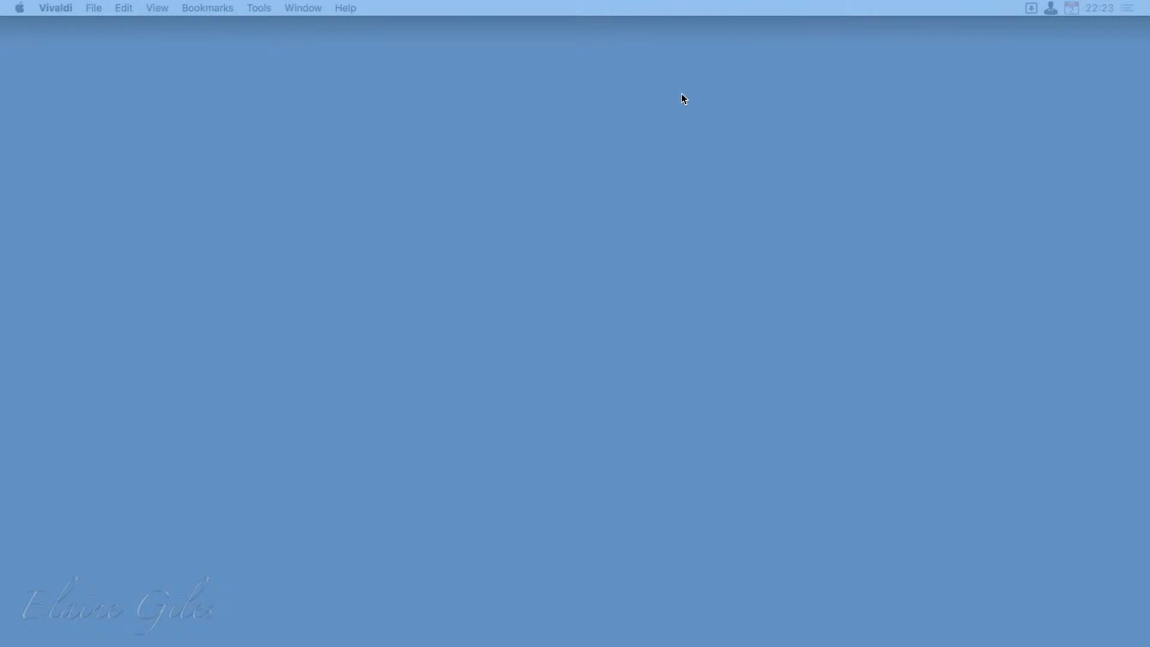
Step: Relaunch the Good Afternoon workspace and align the Things window with the top of the Edge window
{"action": "key", "text": "ctrl+space"}
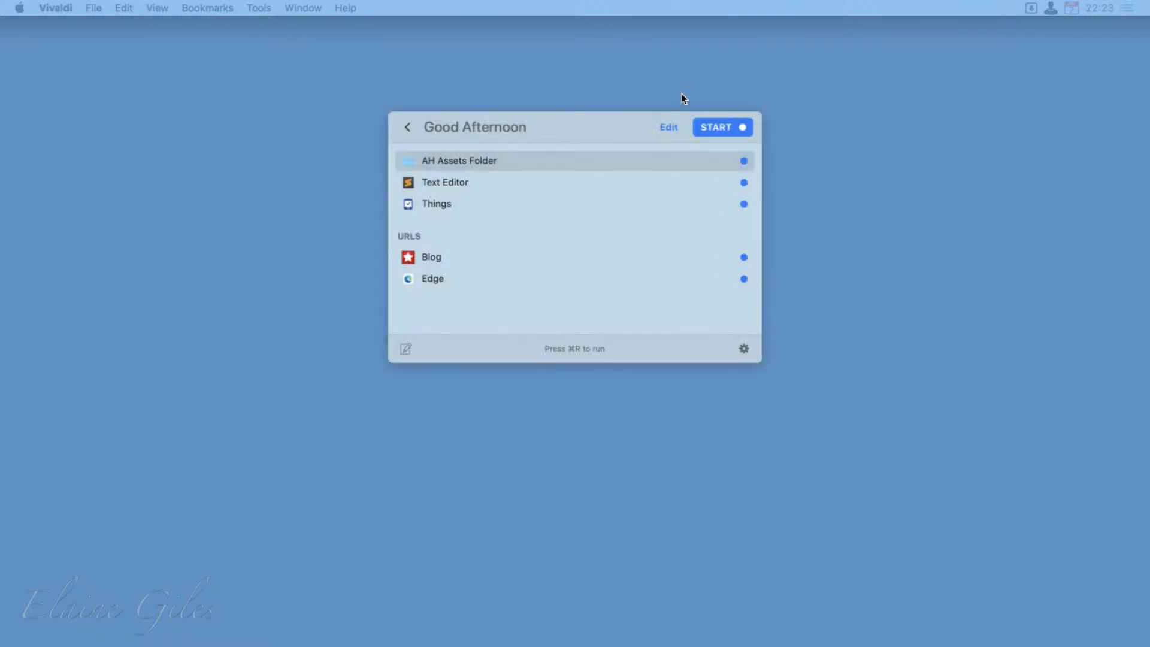
{"action": "key", "text": "ctrl+space"}
{"action": "key", "text": "ctrl+space"}
{"action": "key", "text": "super"}
{"action": "key", "text": "super+3"}
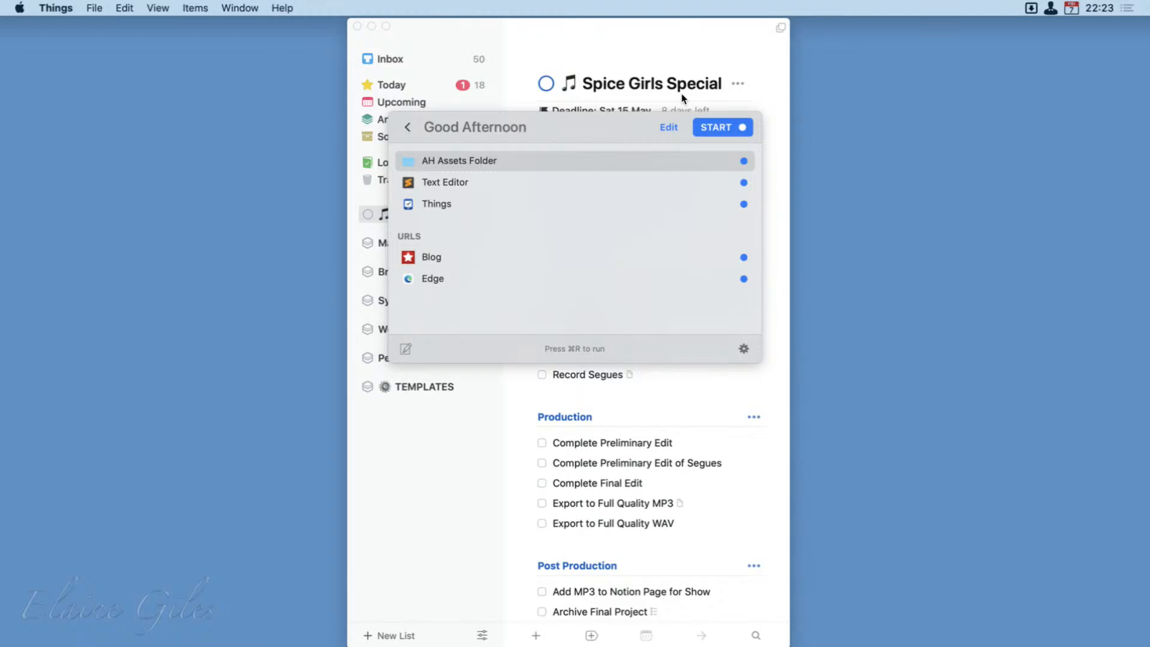
{"action": "key", "text": "super"}
{"action": "key", "text": "super+r"}
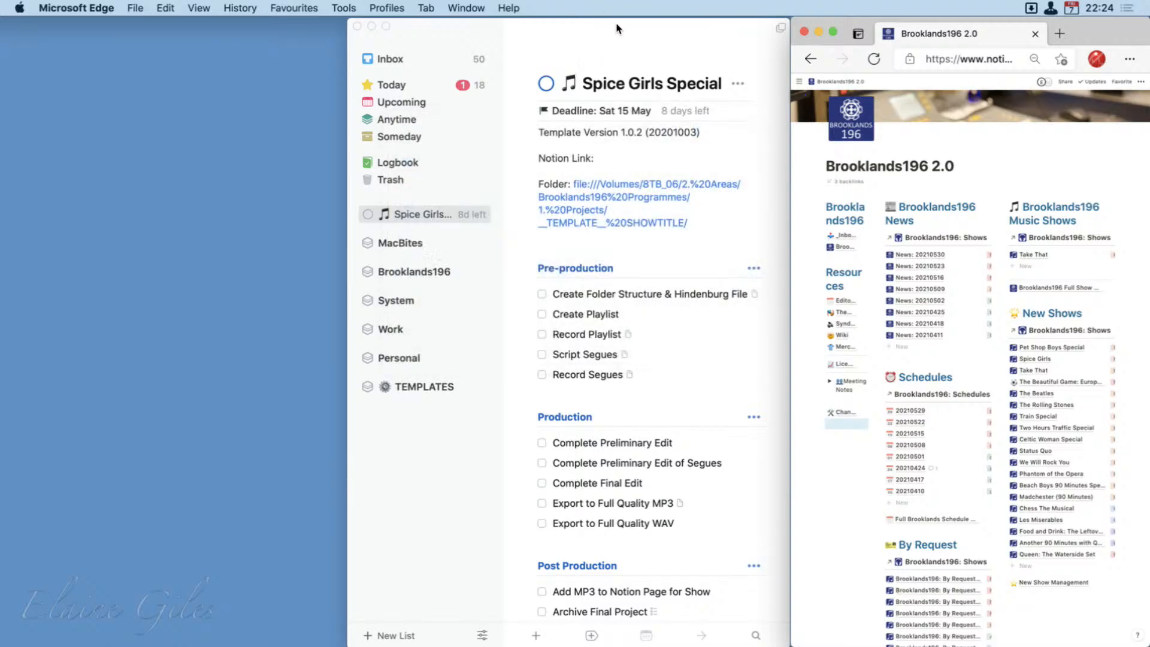
{"action": "left_click_drag", "start_coordinate": [617, 28], "coordinate": [617, 20]}
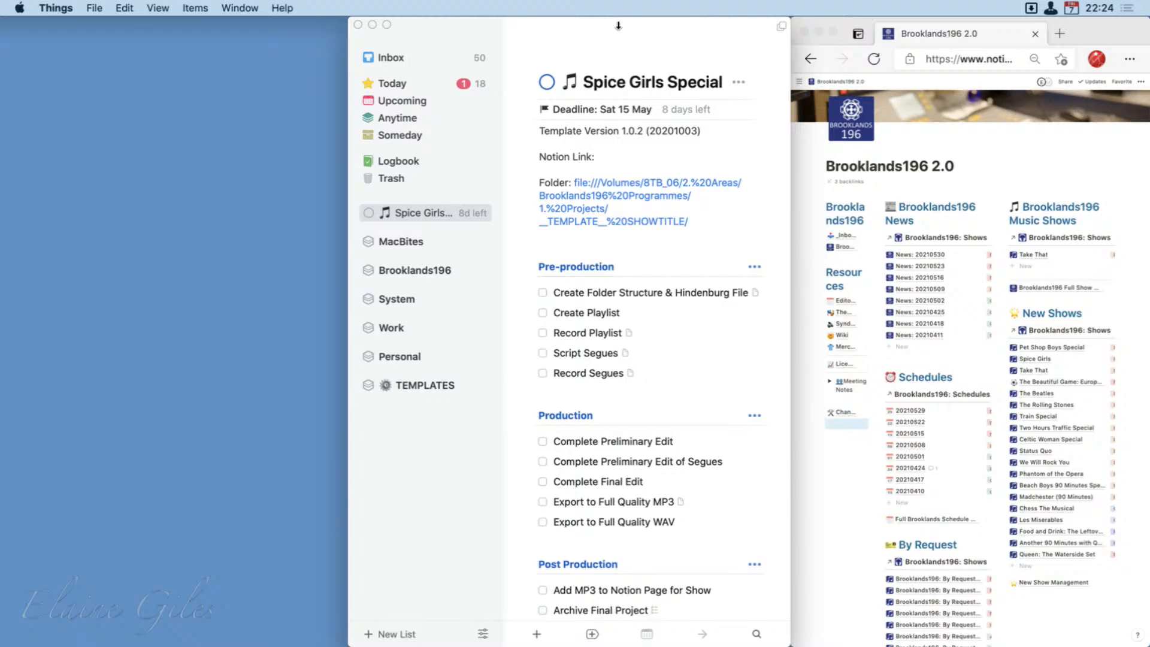
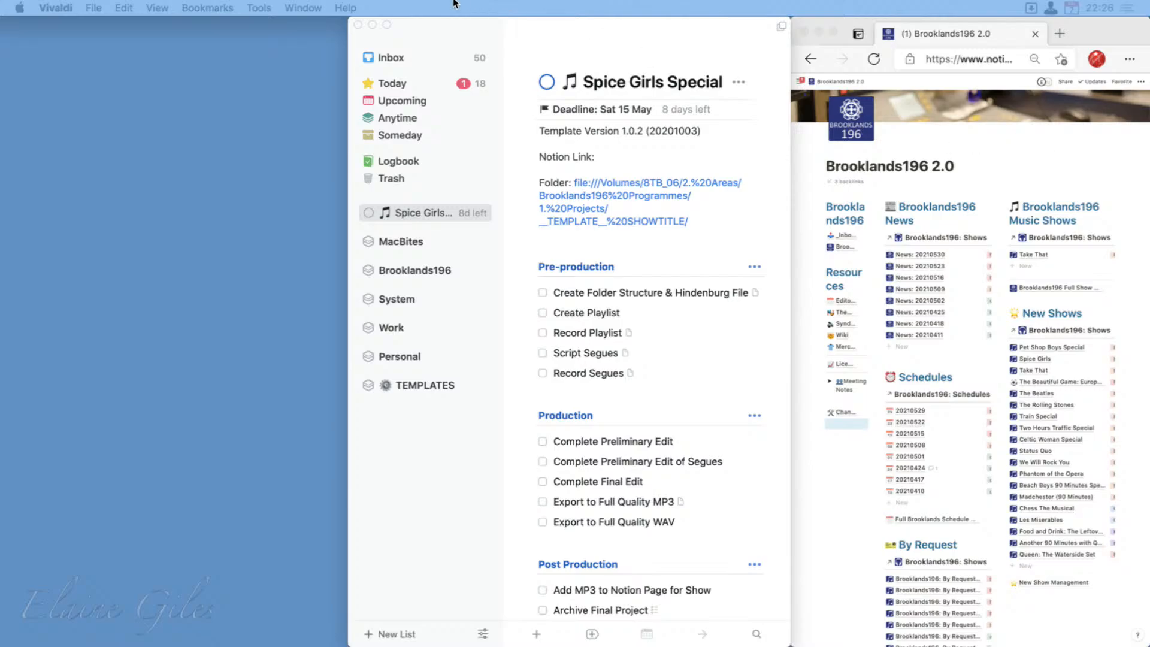
Step: Leave the Things window and open the App Store
{"action": "left_click", "coordinate": [550, 35]}
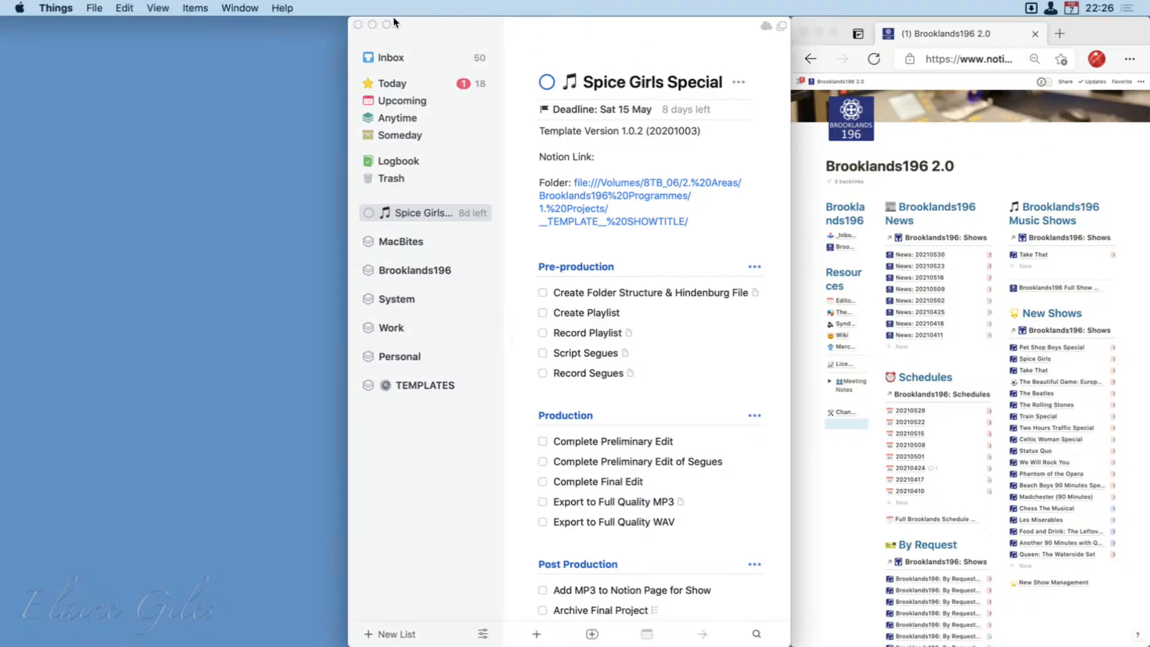
{"action": "left_click_drag", "start_coordinate": [563, 24], "coordinate": [394, 13]}
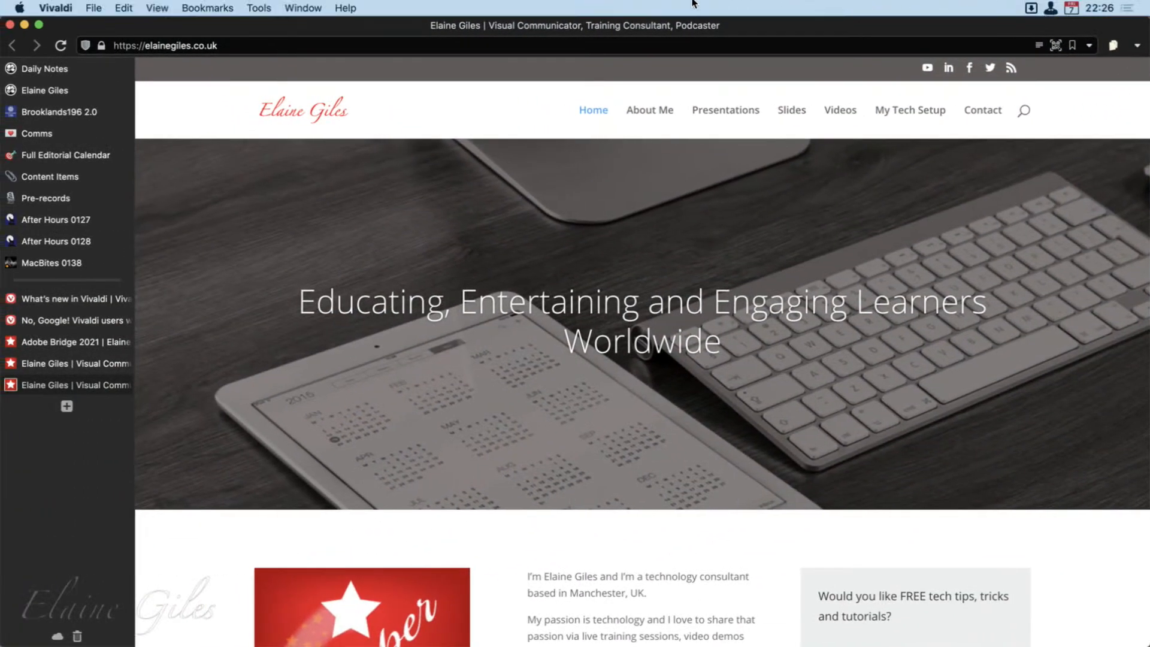
{"action": "key", "text": "alt+space"}
{"action": "type", "text": "app"}
{"action": "key", "text": "Return"}
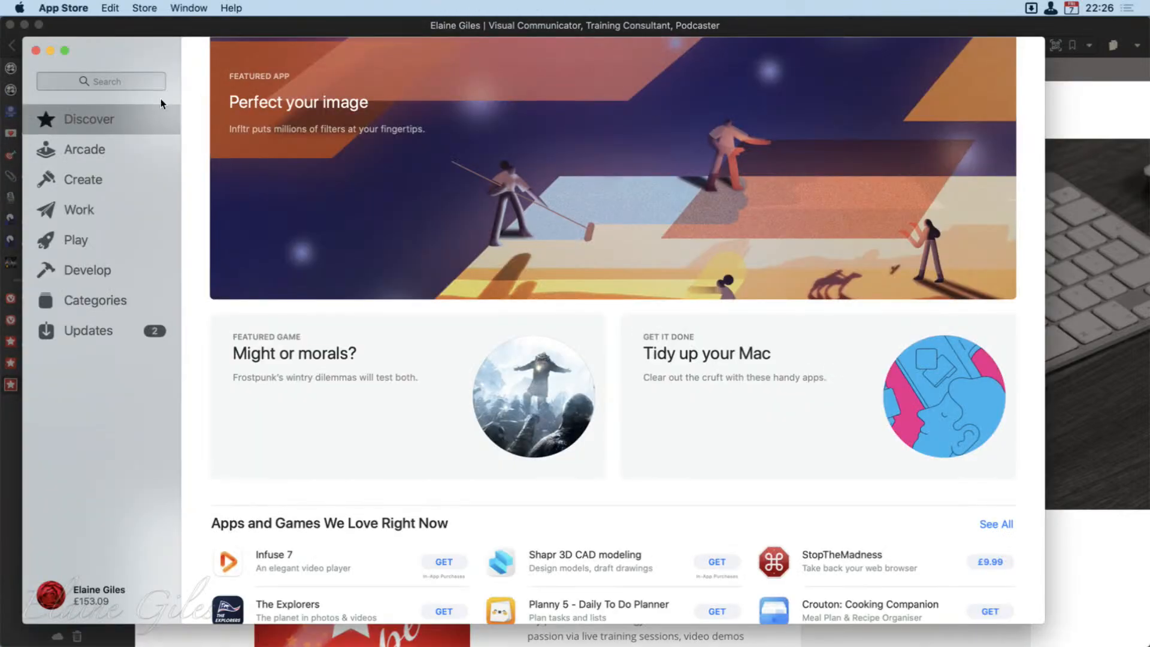
Step: Search the App Store for "text sniper" and open the TextSniper - OCR simplified page
{"action": "left_click", "coordinate": [123, 87]}
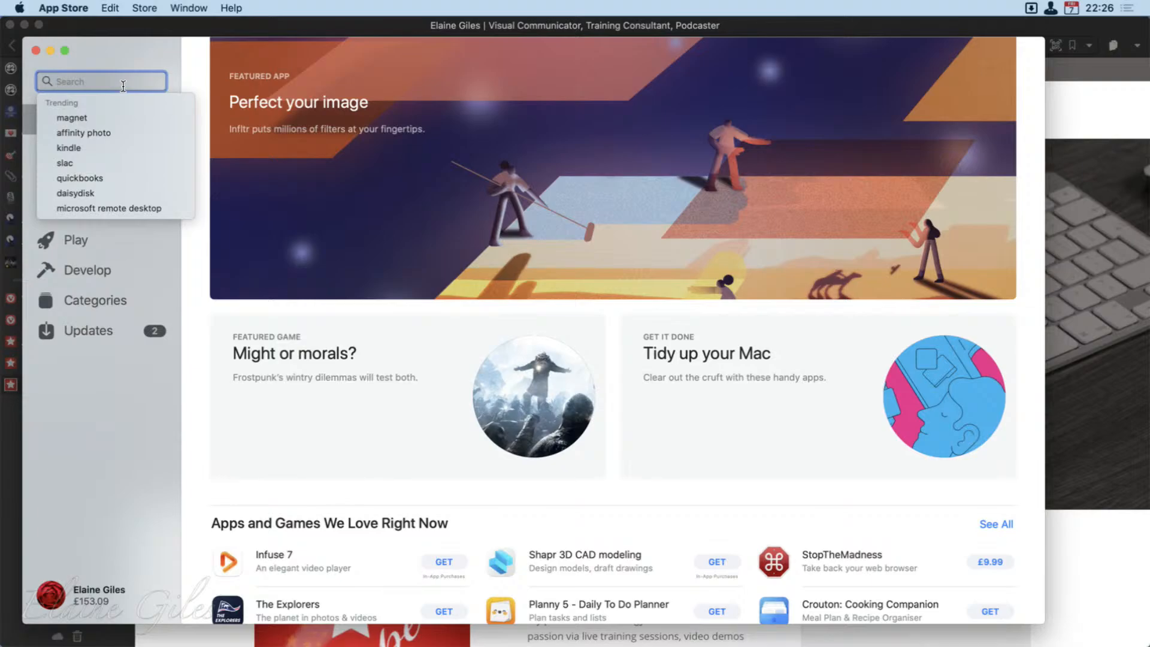
{"action": "type", "text": "sniper"}
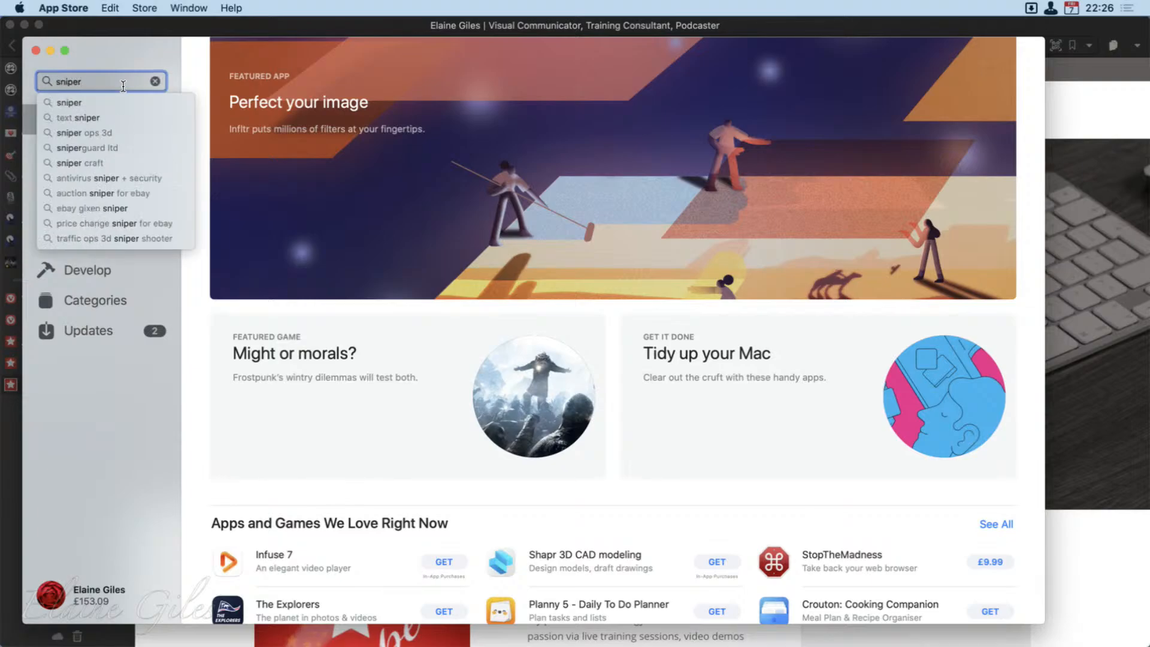
{"action": "key", "text": "Down"}
{"action": "key", "text": "Down"}
{"action": "key", "text": "Return"}
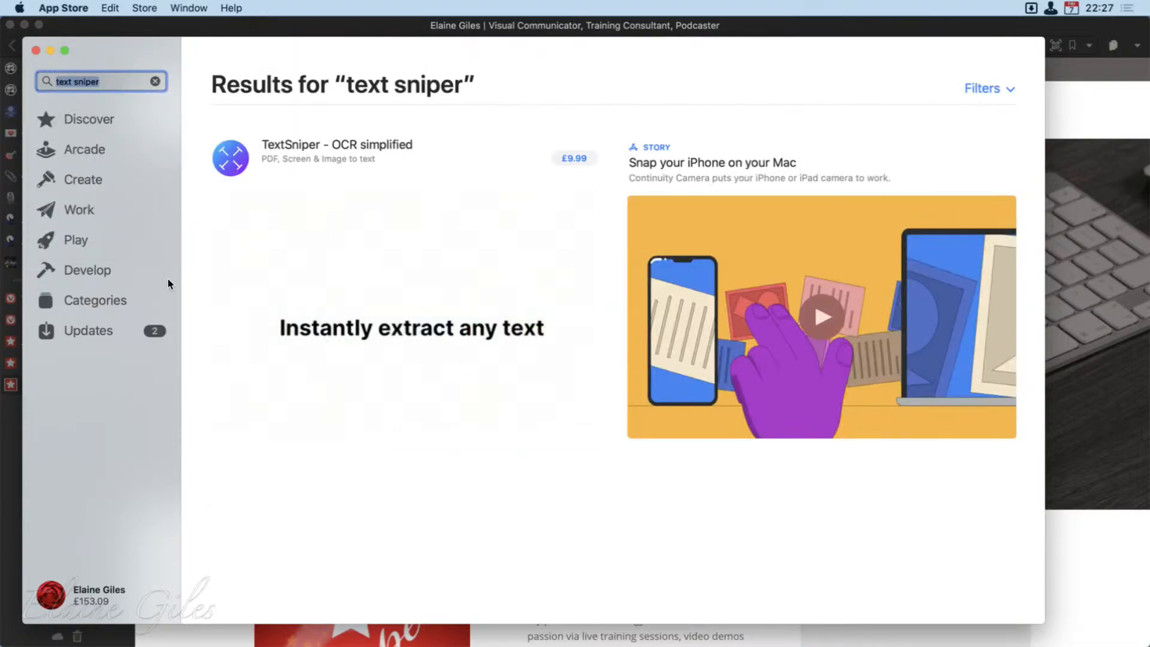
{"action": "left_click", "coordinate": [281, 239]}
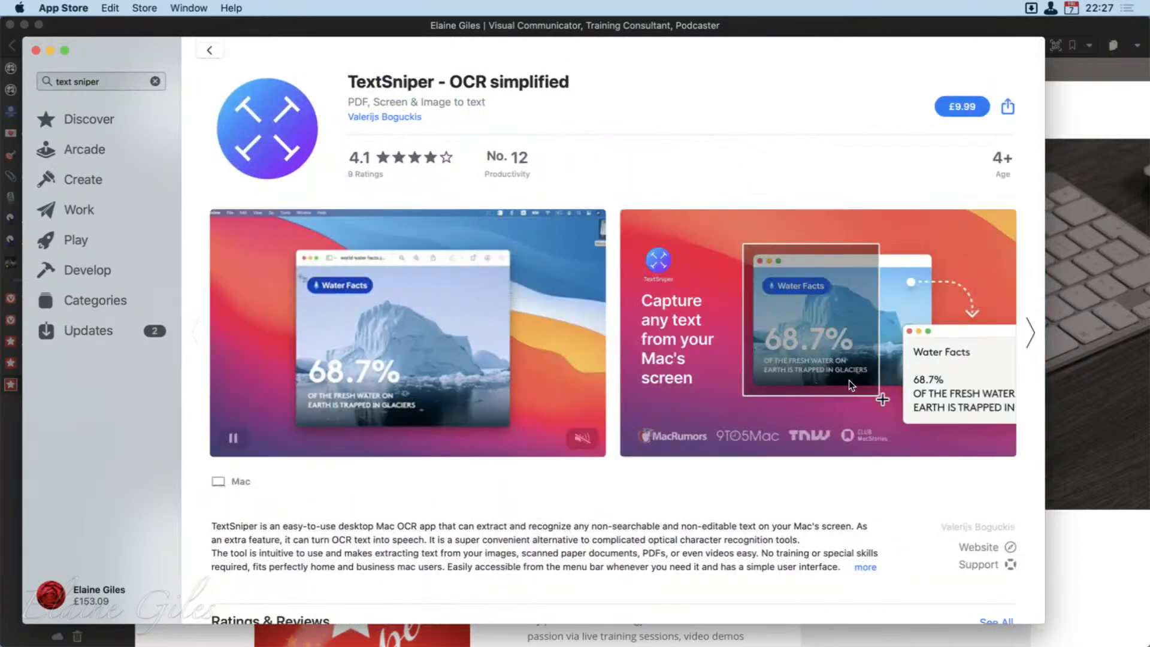
Step: Expand TextSniper's full description and read through its paragraphs, use cases and features
{"action": "left_click", "coordinate": [97, 82]}
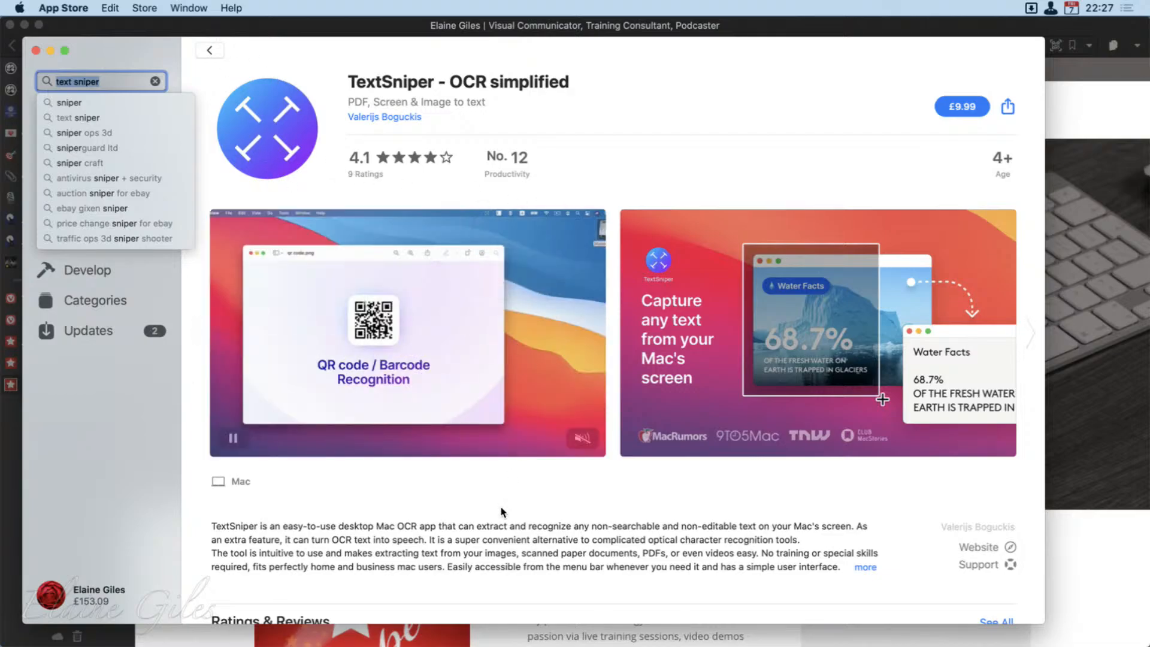
{"action": "scroll", "coordinate": [448, 563], "scroll_direction": "down", "scroll_amount": 3}
{"action": "left_click", "coordinate": [496, 364]}
{"action": "left_click", "coordinate": [494, 363]}
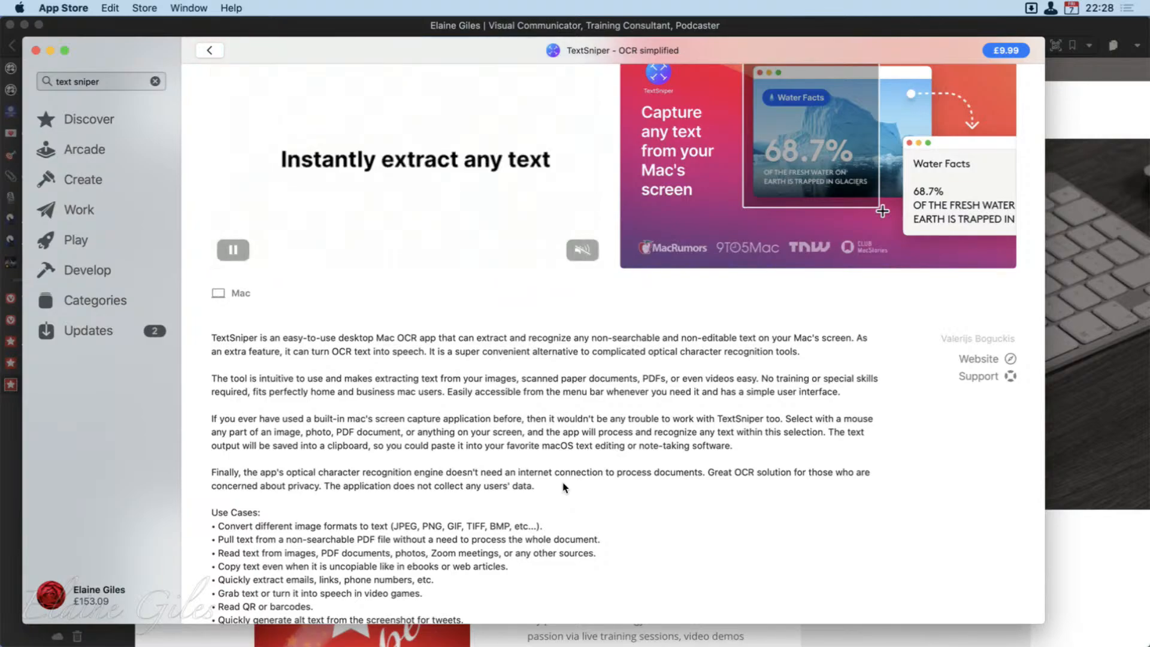
{"action": "scroll", "coordinate": [566, 486], "scroll_direction": "up", "scroll_amount": 5}
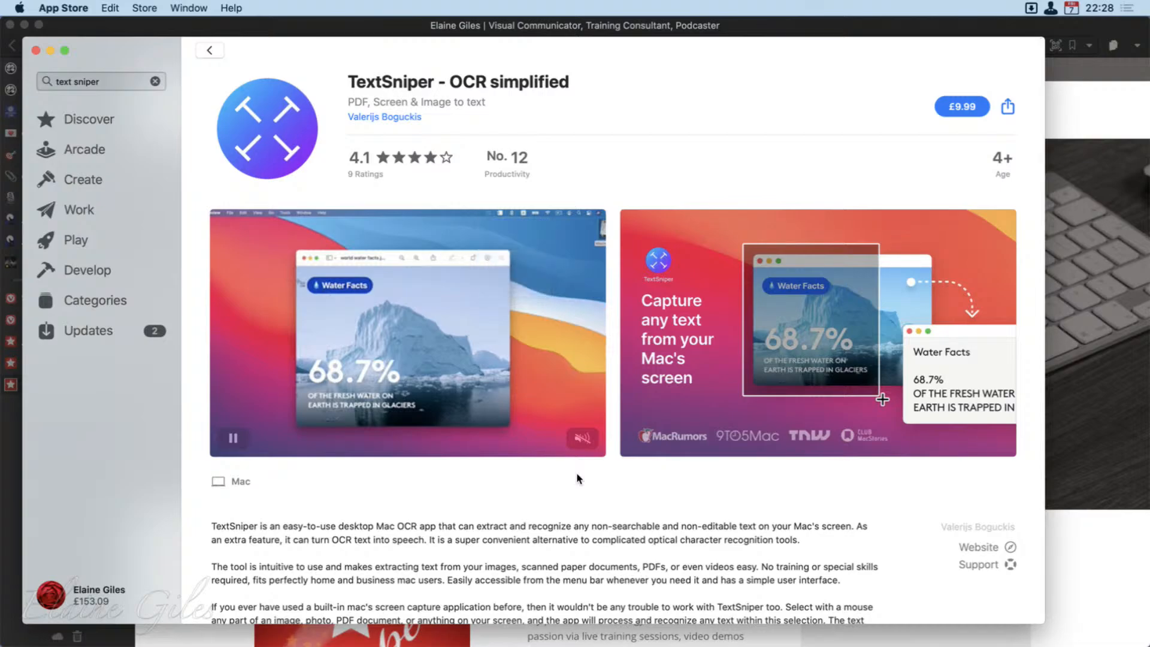
{"action": "scroll", "coordinate": [589, 537], "scroll_direction": "down", "scroll_amount": 8}
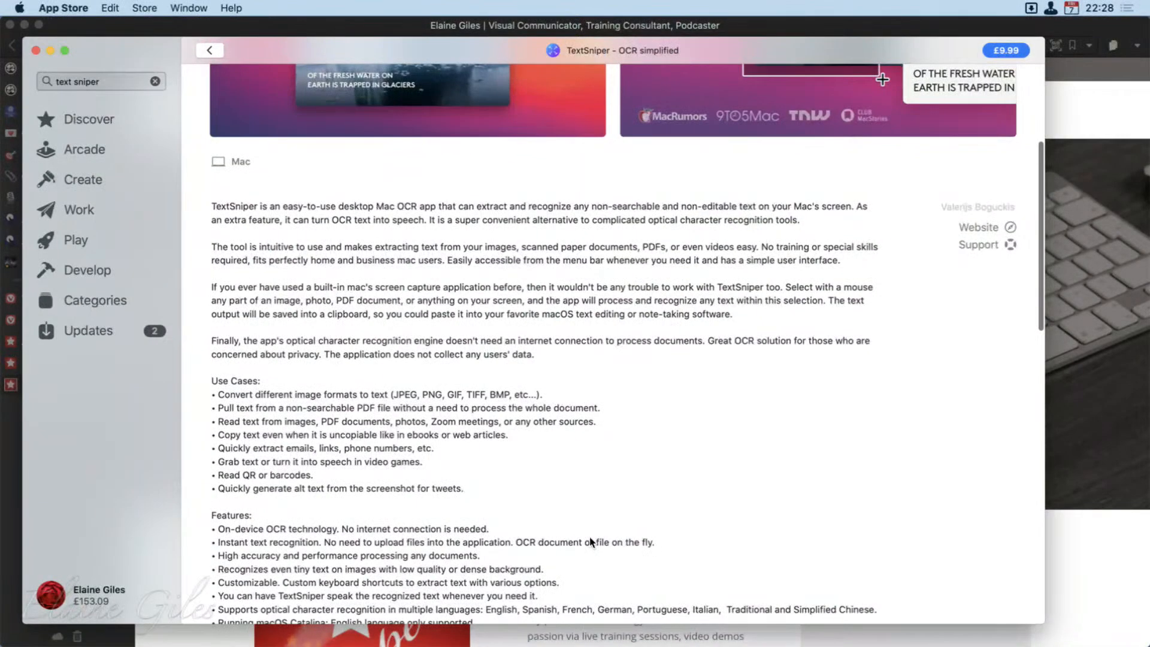
{"action": "scroll", "coordinate": [590, 537], "scroll_direction": "up", "scroll_amount": 2}
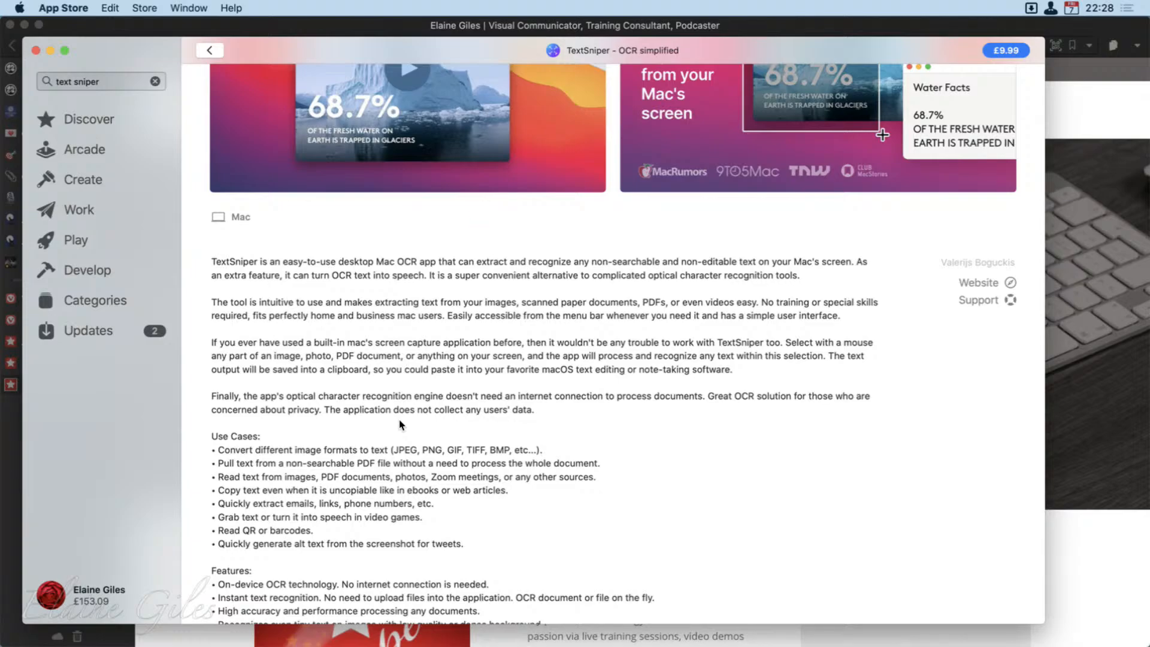
Step: Grab the text of TextSniper's four description paragraphs with a Snagit region capture and check the line spacing of the extracted text
{"action": "key", "text": "super+shift+2"}
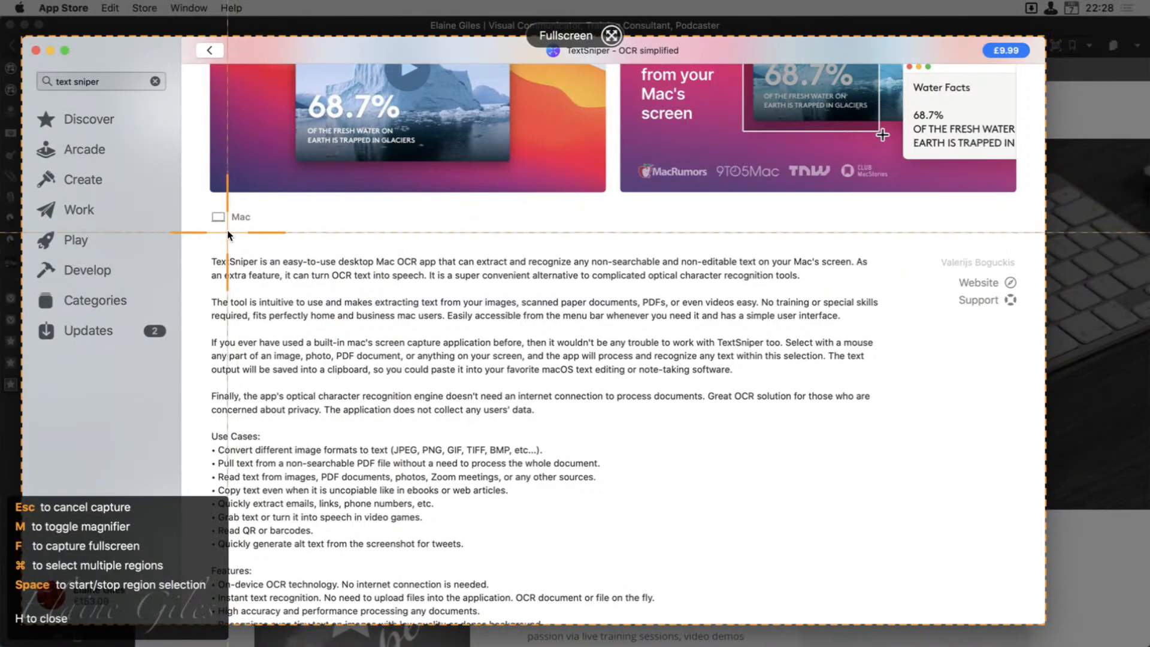
{"action": "left_click_drag", "start_coordinate": [192, 239], "coordinate": [904, 421]}
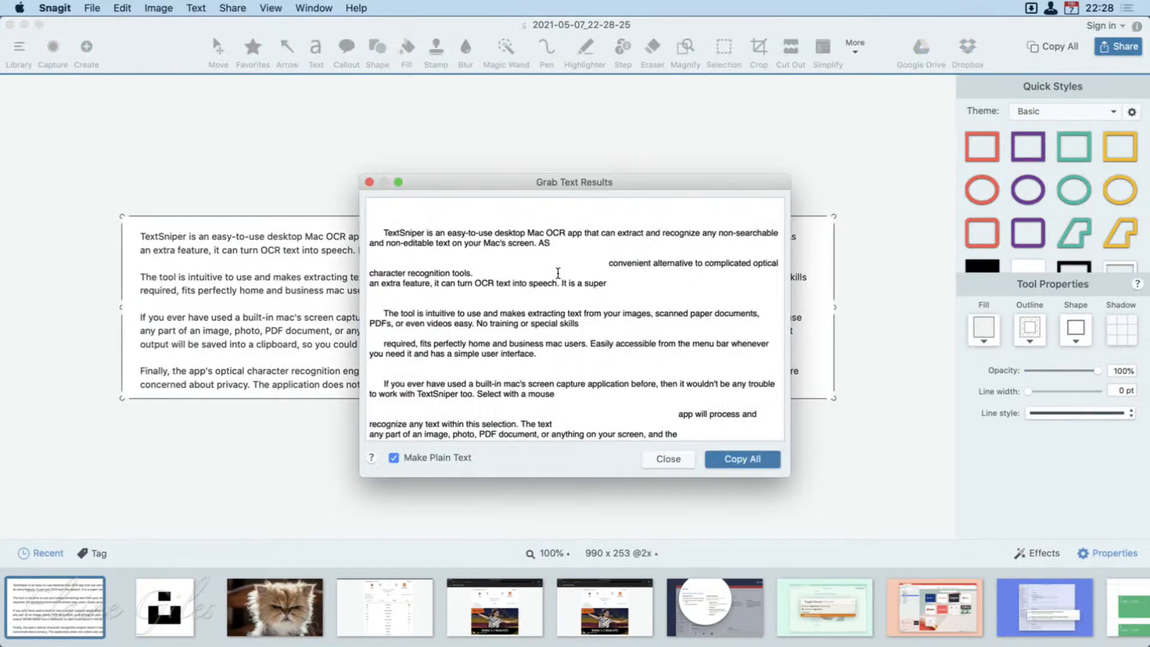
{"action": "double_click", "coordinate": [551, 270]}
{"action": "double_click", "coordinate": [552, 264]}
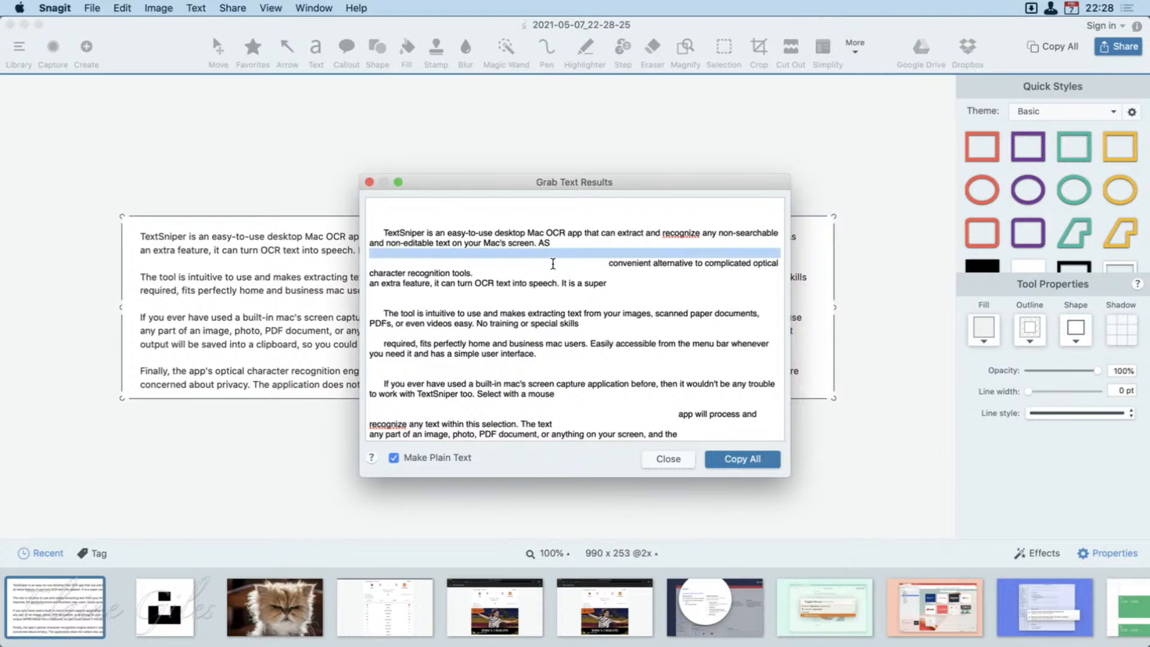
{"action": "left_click", "coordinate": [588, 388]}
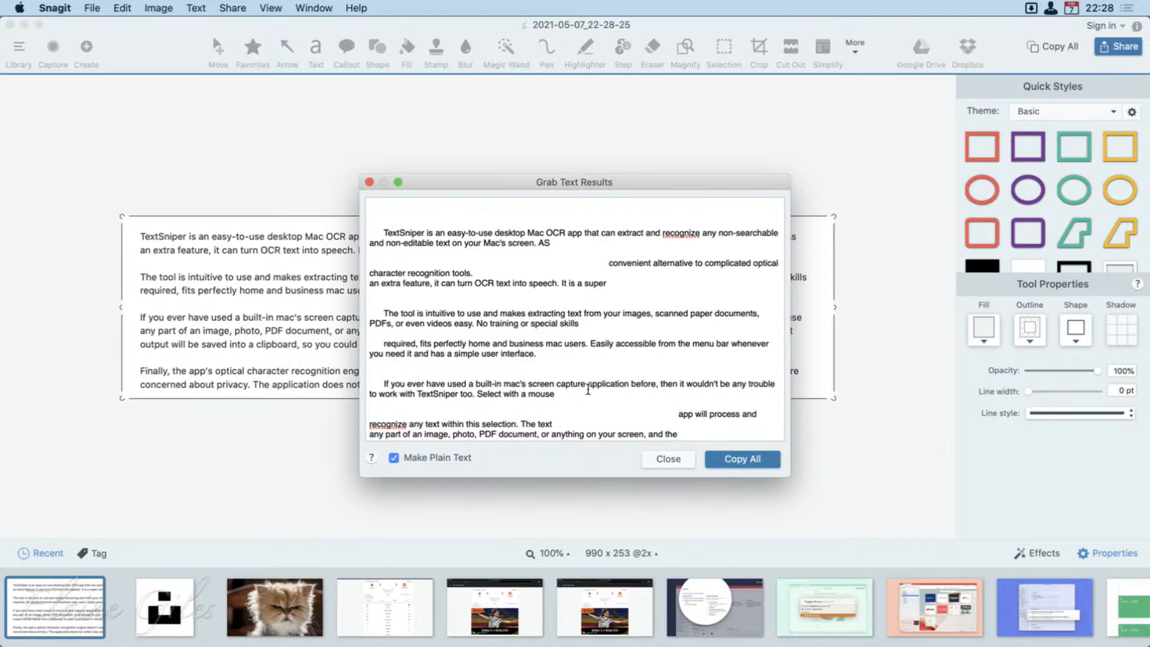
{"action": "key", "text": "super+a"}
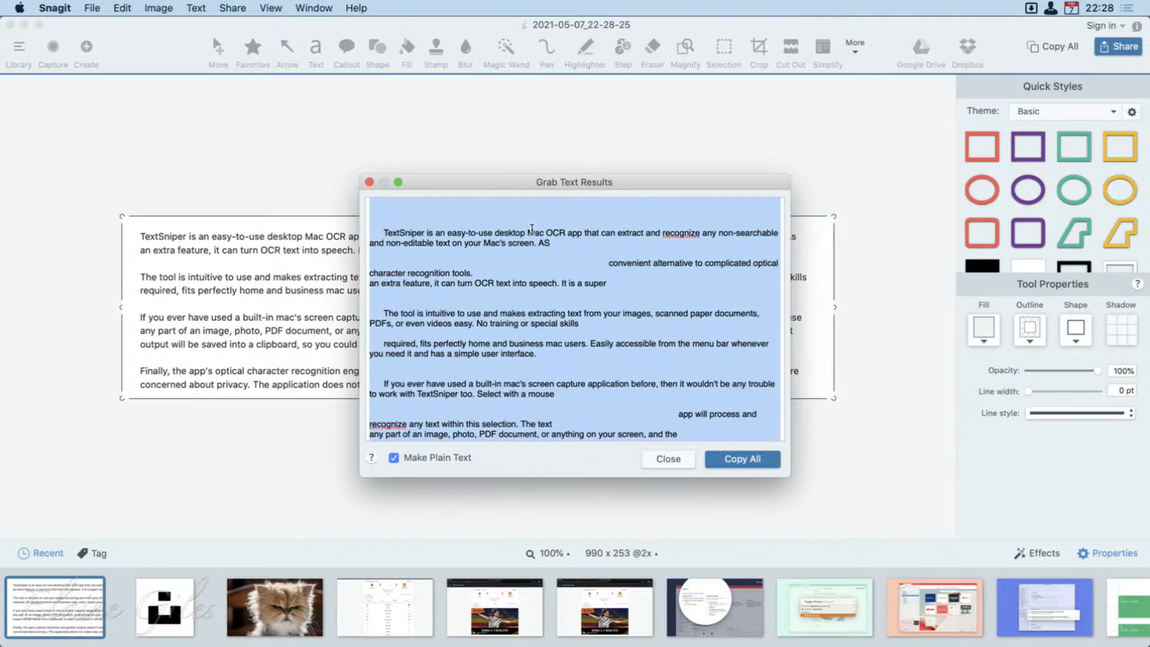
Step: Remove the blank lines and indent before the first paragraph of the grabbed text, then close the results
{"action": "left_click", "coordinate": [532, 228]}
{"action": "key", "text": "BackSpace"}
{"action": "key", "text": "BackSpace"}
{"action": "key", "text": "BackSpace"}
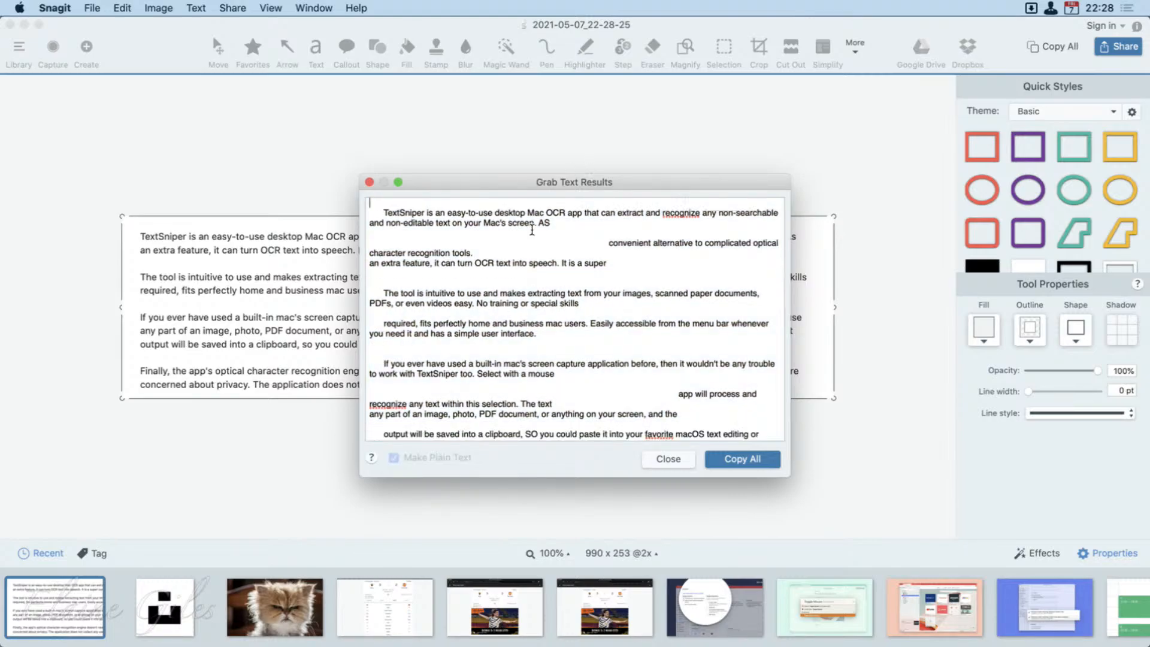
{"action": "key", "text": "Delete"}
{"action": "key", "text": "Delete"}
{"action": "key", "text": "Delete"}
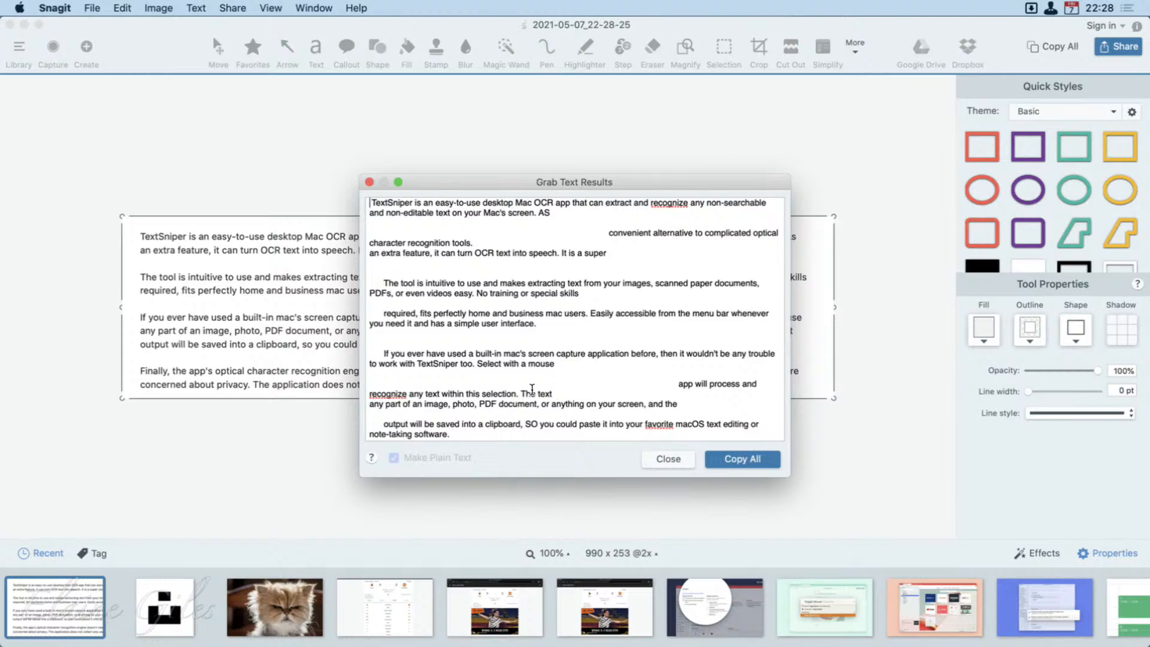
{"action": "left_click", "coordinate": [668, 462]}
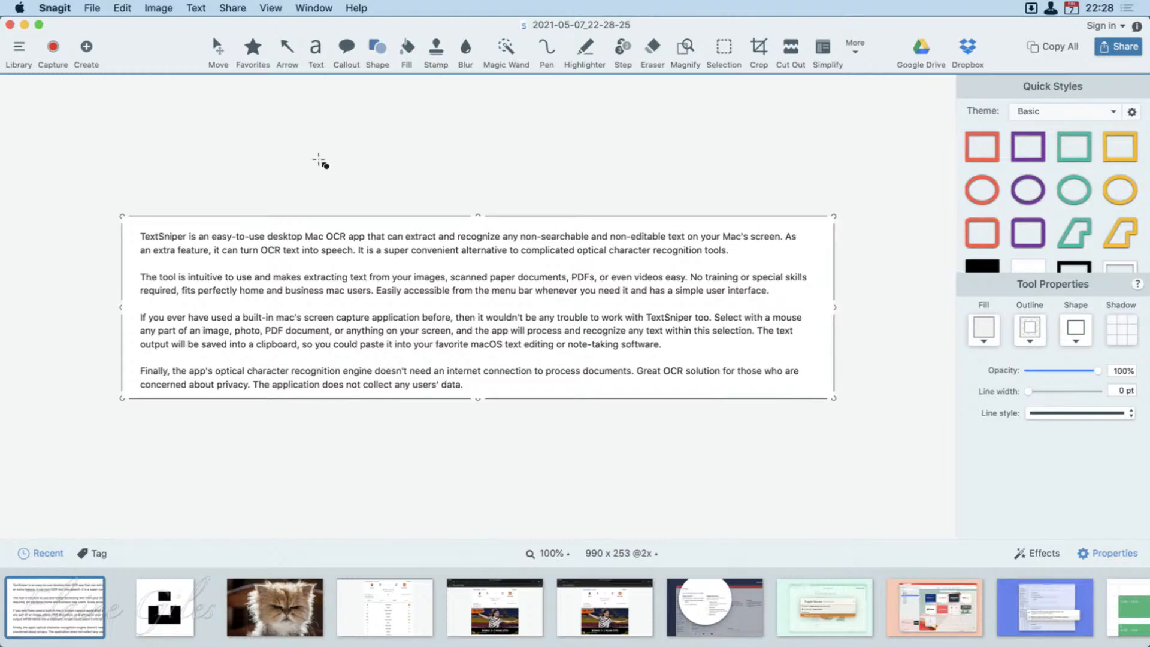
Step: Quit Snagit and search the App Store for "ocr screen text"
{"action": "key", "text": "super+q"}
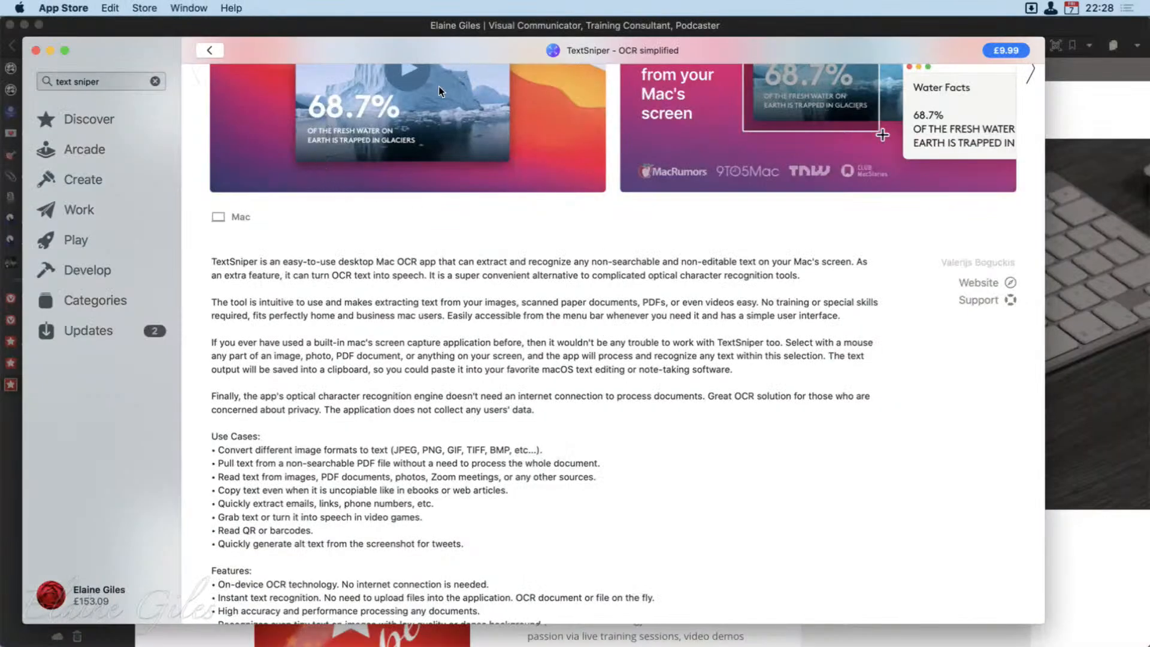
{"action": "left_click", "coordinate": [119, 89]}
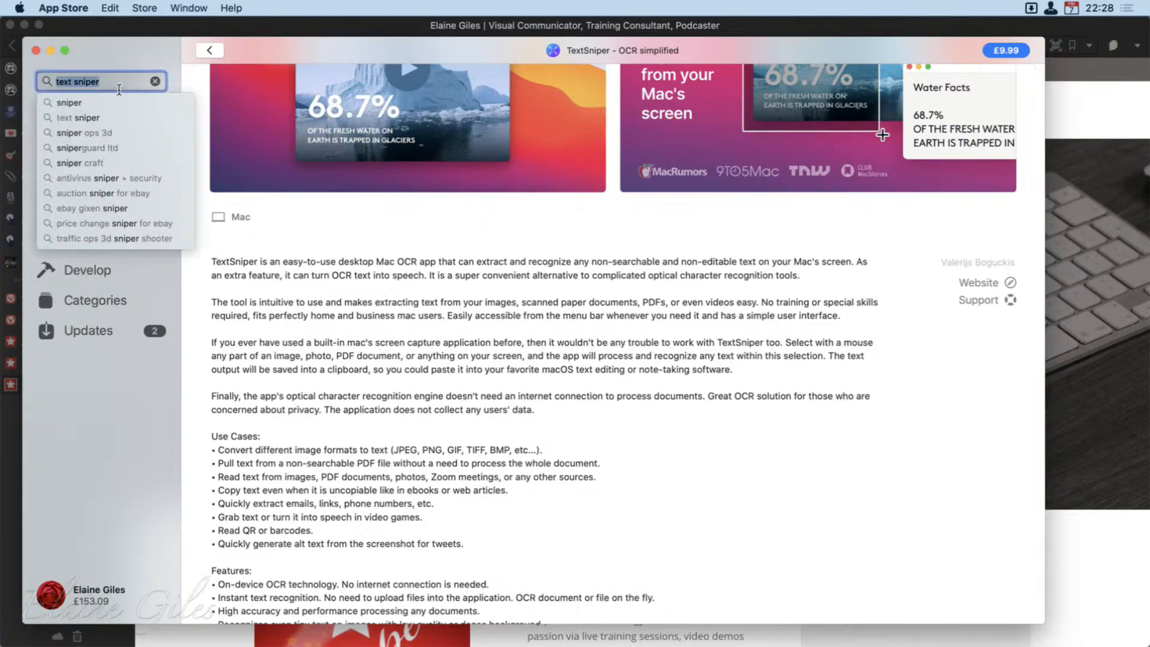
{"action": "type", "text": "cap"}
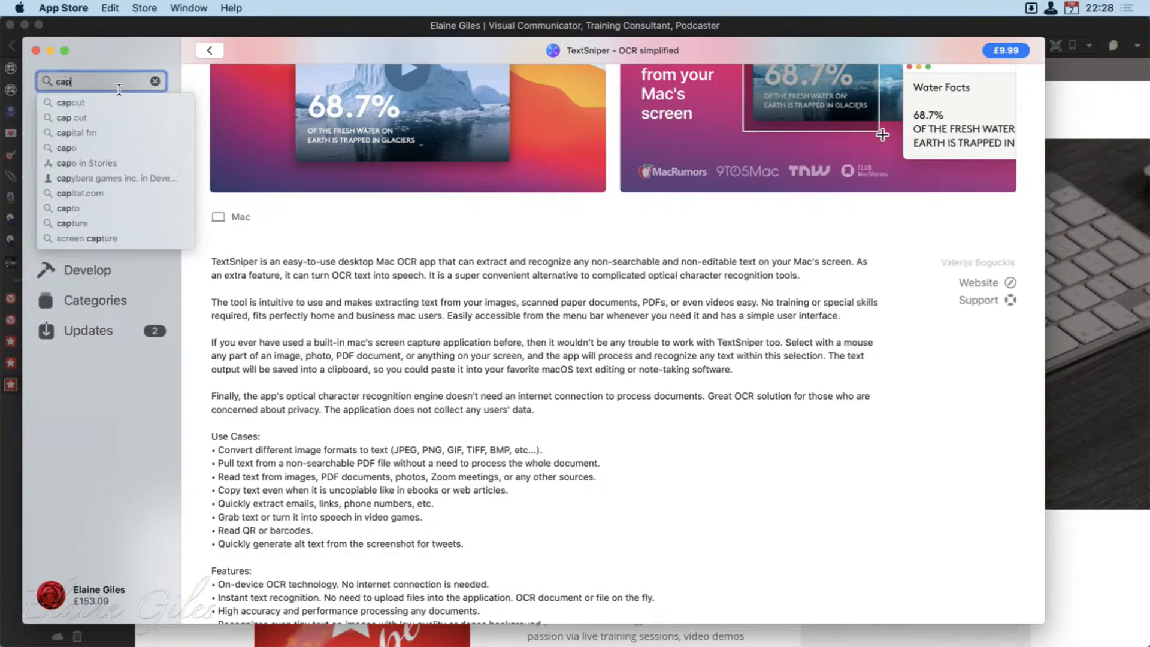
{"action": "type", "text": "ocr screen text"}
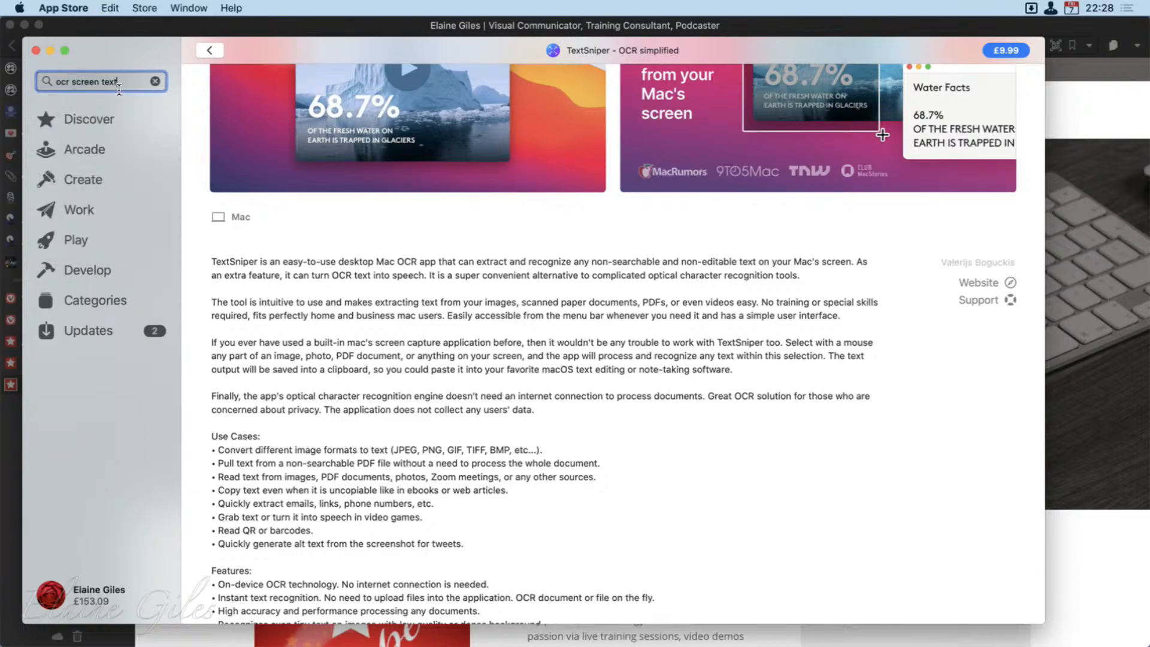
{"action": "key", "text": "Return"}
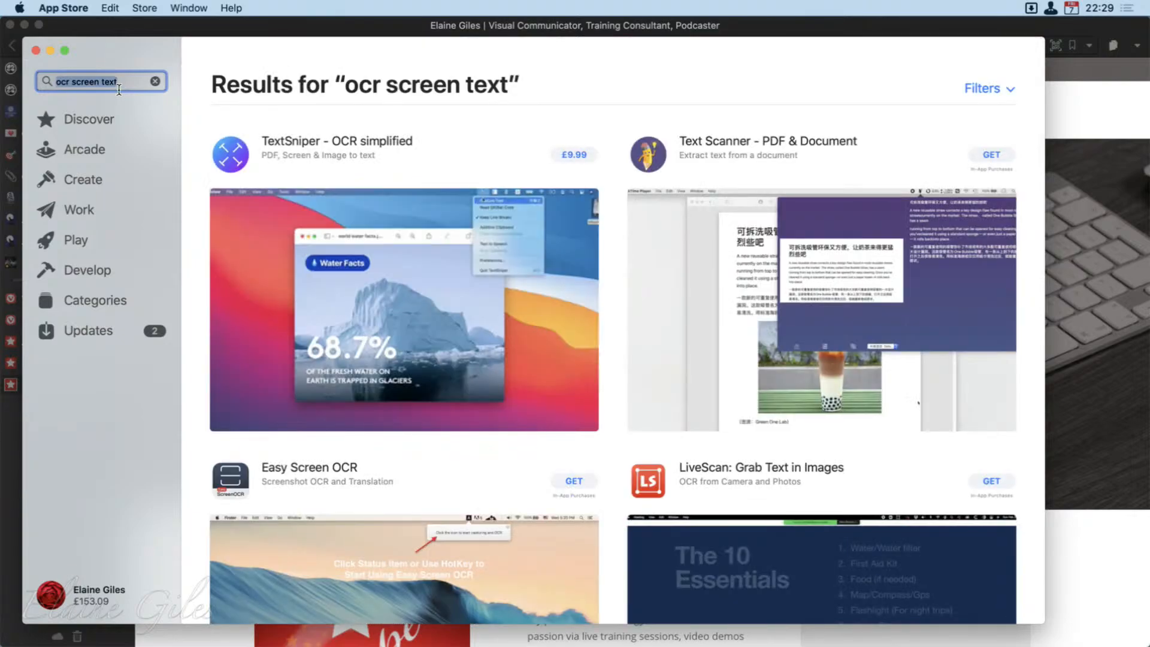
Step: Look through the App Store results for screen OCR apps and compare their names, prices and previews
{"action": "scroll", "coordinate": [588, 429], "scroll_direction": "down", "scroll_amount": 3}
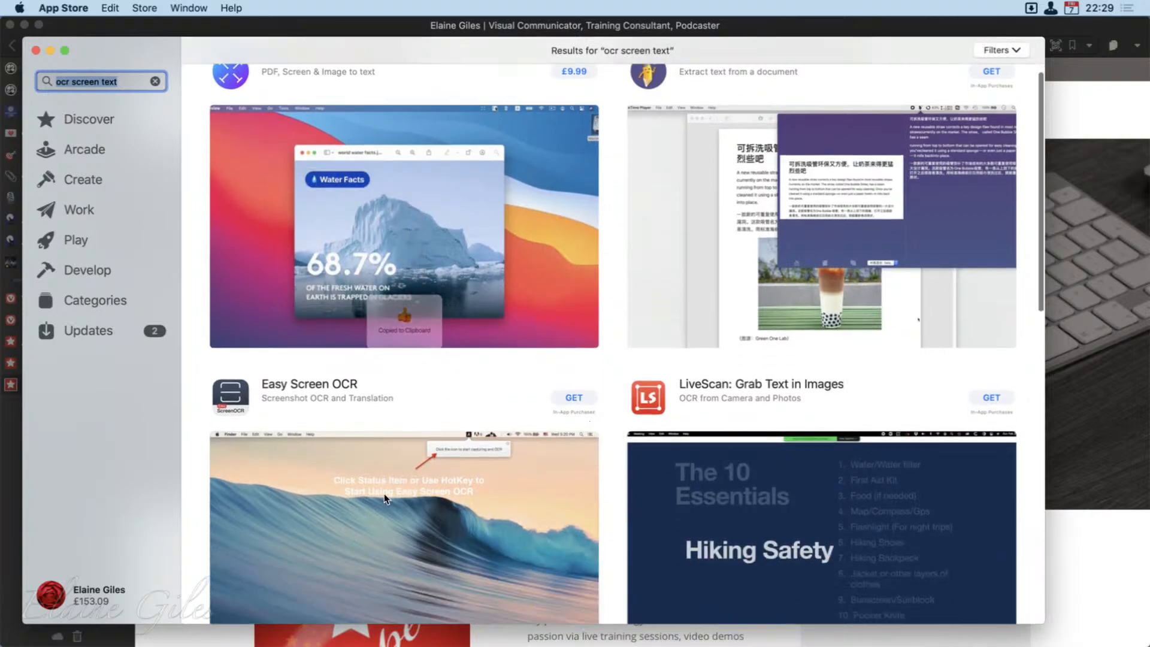
{"action": "scroll", "coordinate": [384, 495], "scroll_direction": "down", "scroll_amount": 1}
{"action": "scroll", "coordinate": [384, 495], "scroll_direction": "down", "scroll_amount": 5}
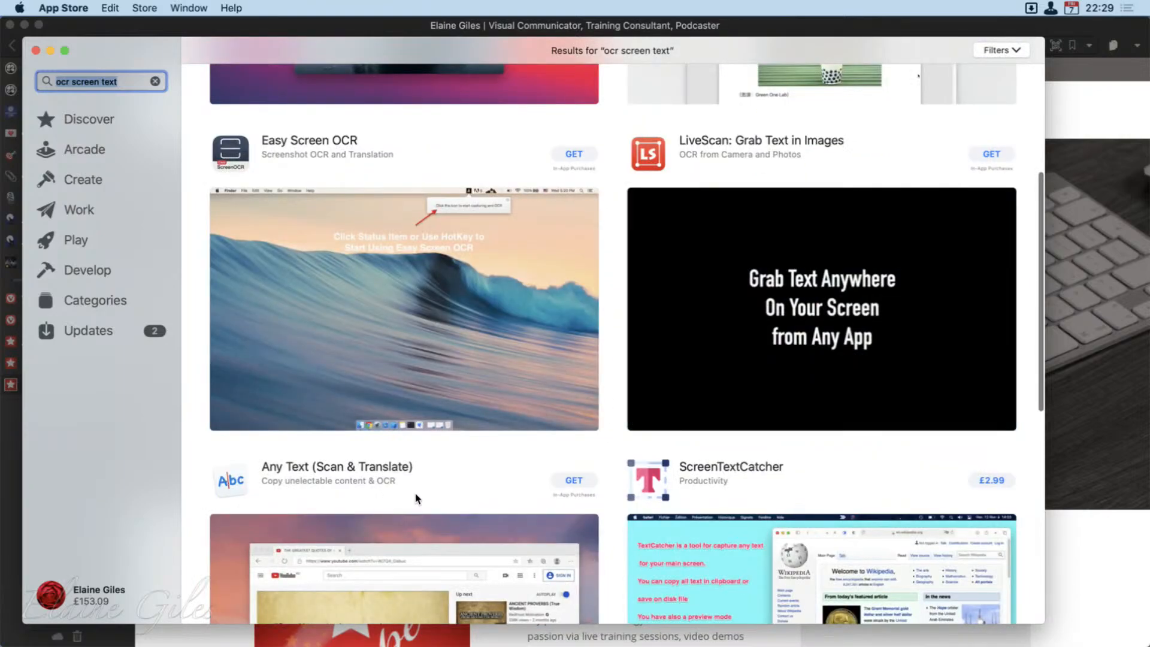
{"action": "scroll", "coordinate": [417, 498], "scroll_direction": "down", "scroll_amount": 1}
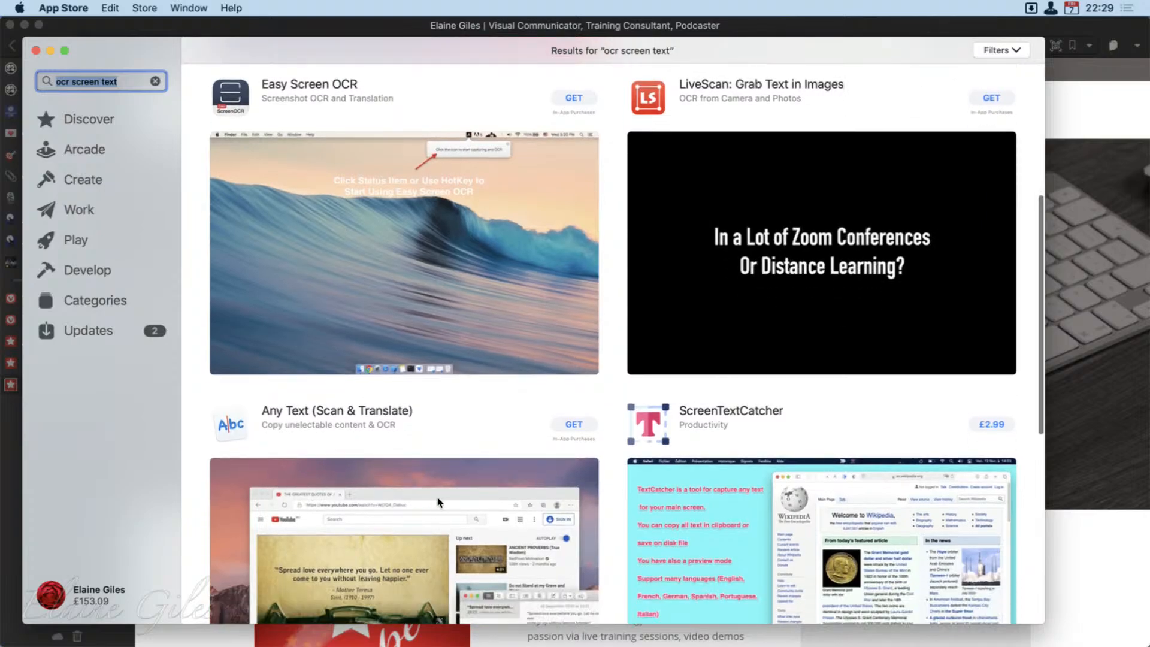
{"action": "scroll", "coordinate": [437, 500], "scroll_direction": "down", "scroll_amount": 2}
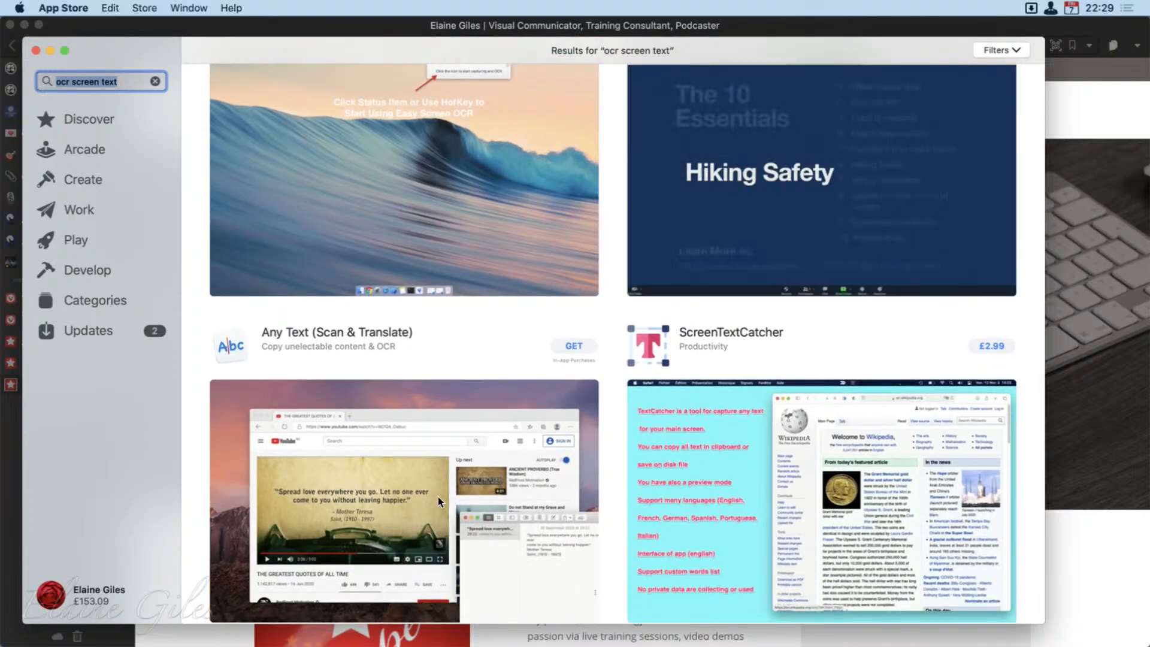
{"action": "scroll", "coordinate": [437, 497], "scroll_direction": "down", "scroll_amount": 2}
{"action": "scroll", "coordinate": [437, 497], "scroll_direction": "down", "scroll_amount": 6}
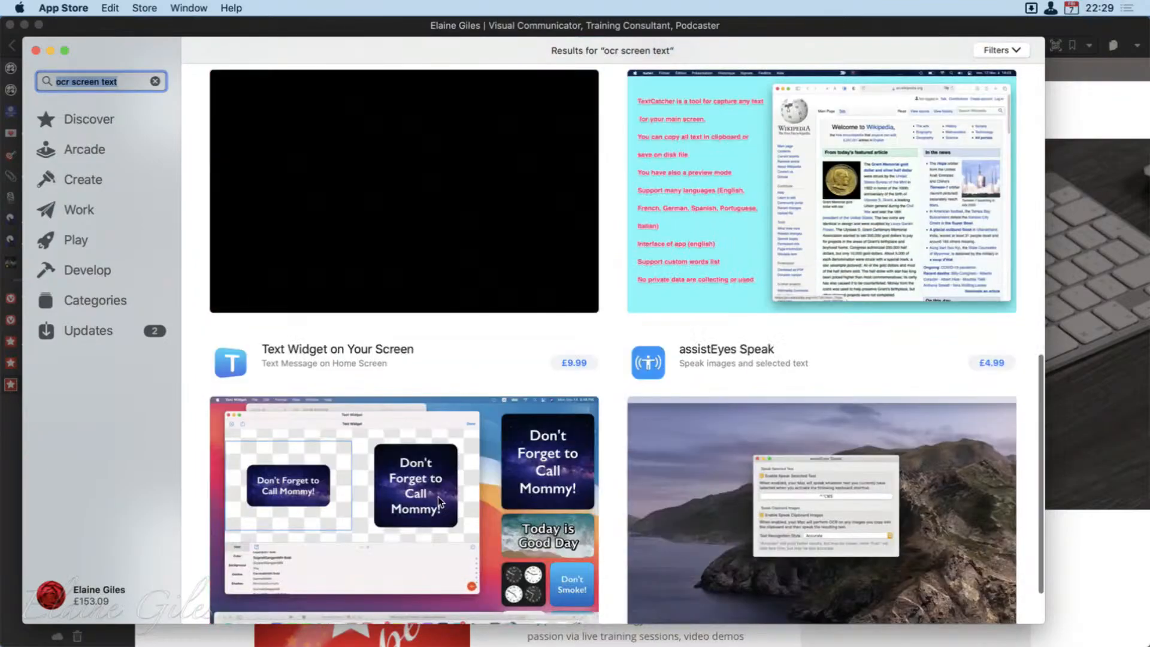
{"action": "scroll", "coordinate": [439, 500], "scroll_direction": "down", "scroll_amount": 1}
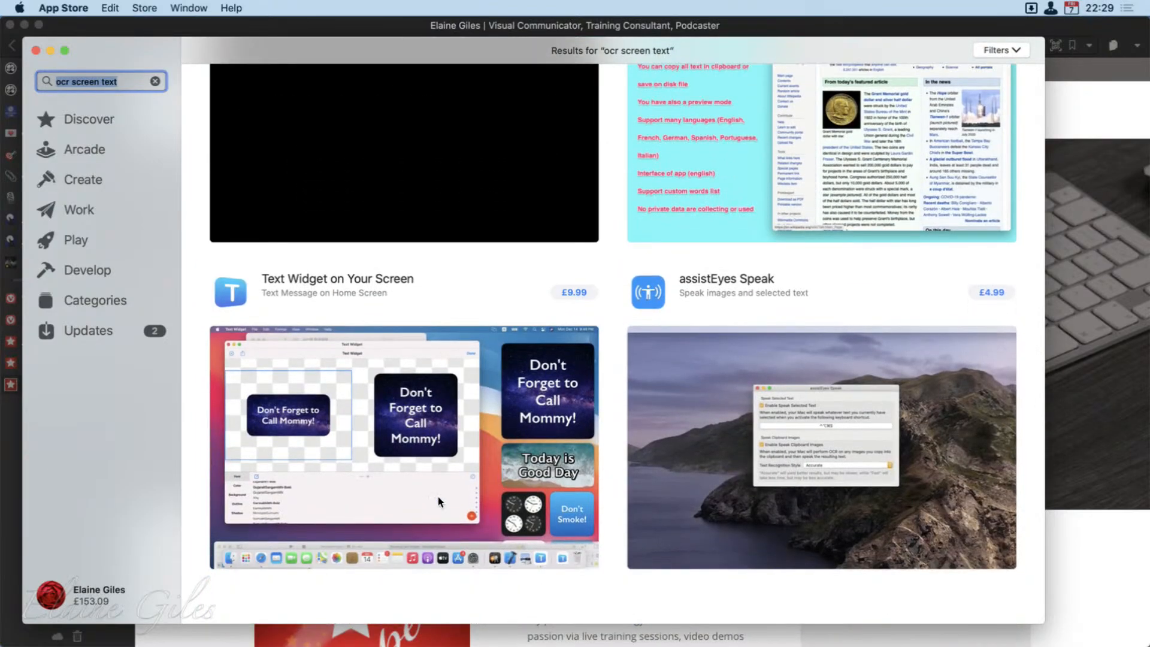
{"action": "scroll", "coordinate": [437, 497], "scroll_direction": "up", "scroll_amount": 8}
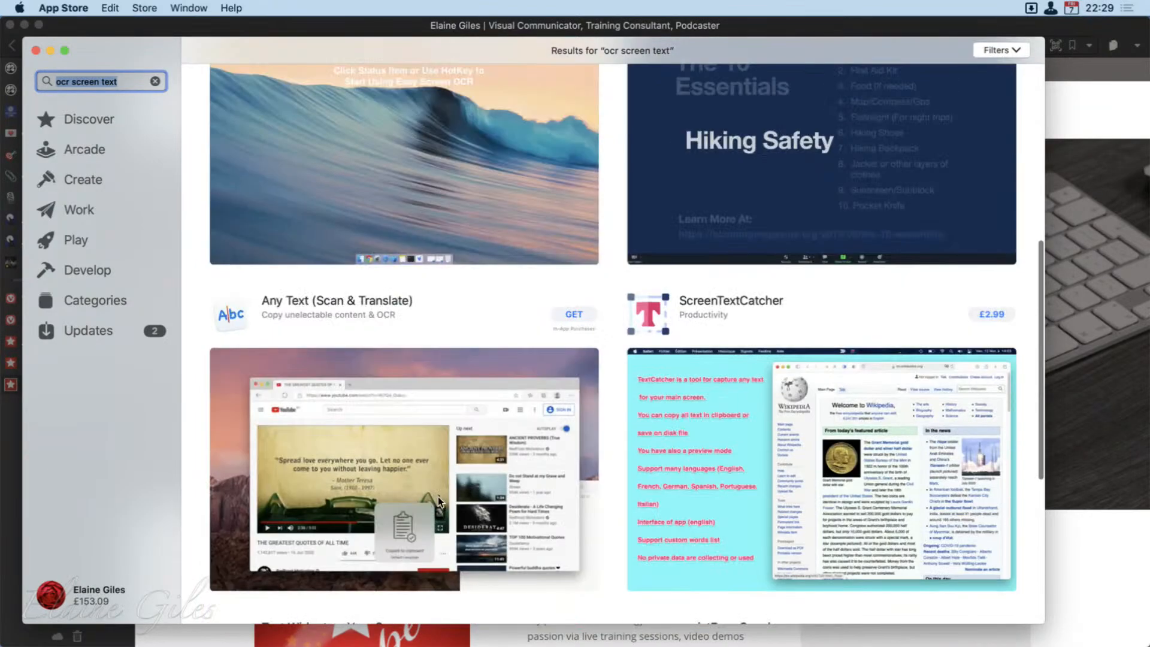
{"action": "scroll", "coordinate": [437, 497], "scroll_direction": "up", "scroll_amount": 5}
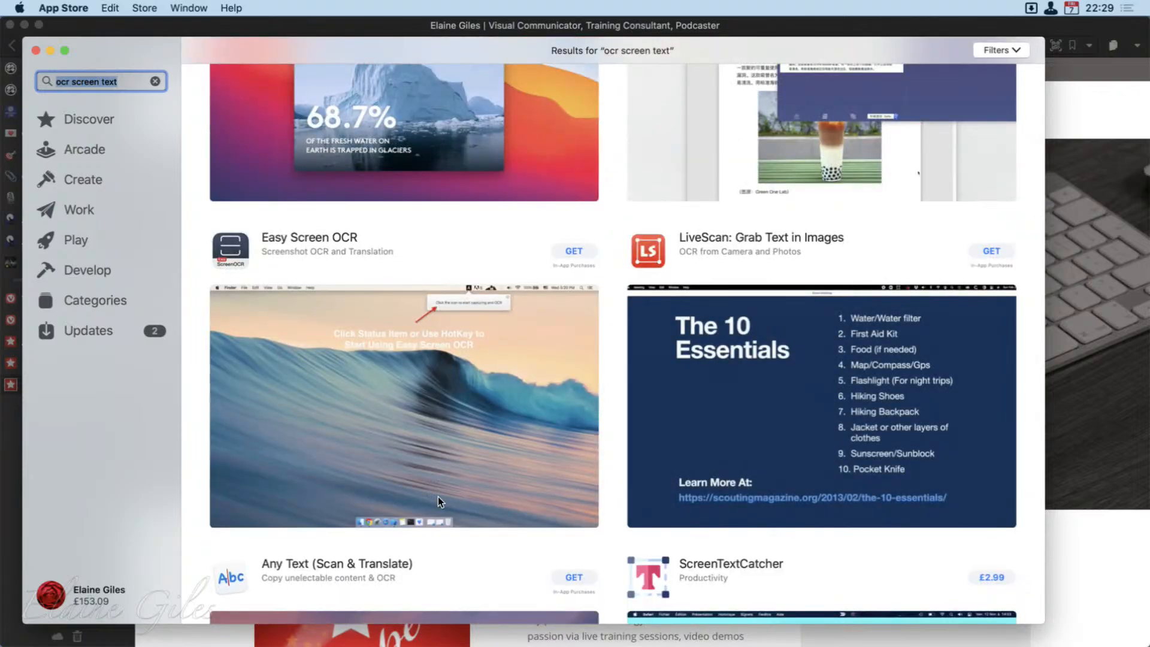
{"action": "scroll", "coordinate": [437, 498], "scroll_direction": "up", "scroll_amount": 4}
{"action": "scroll", "coordinate": [437, 497], "scroll_direction": "up", "scroll_amount": 1}
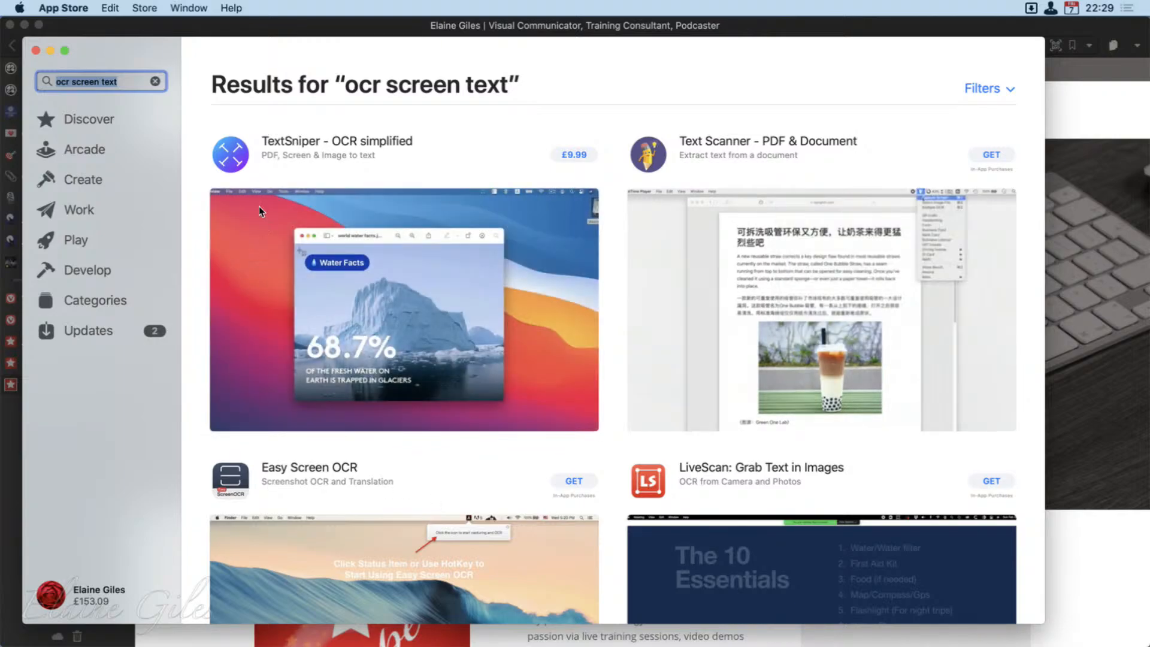
Step: Open the TextSniper - OCR simplified page, pause its preview video and play it again
{"action": "left_click", "coordinate": [226, 137]}
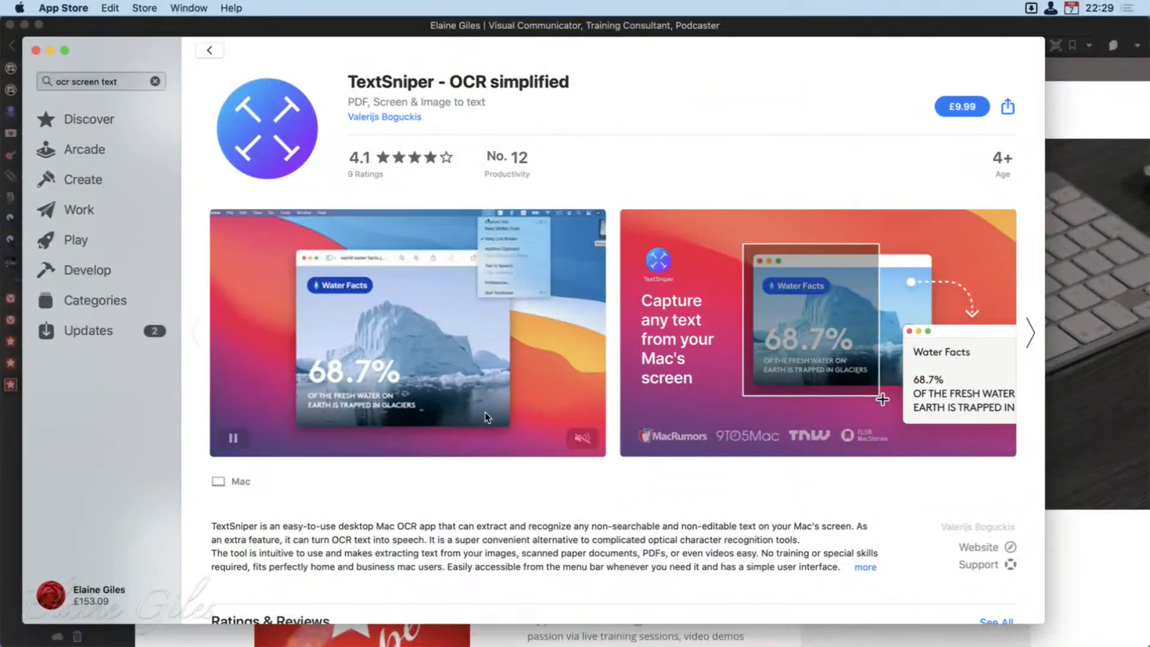
{"action": "left_click", "coordinate": [233, 441]}
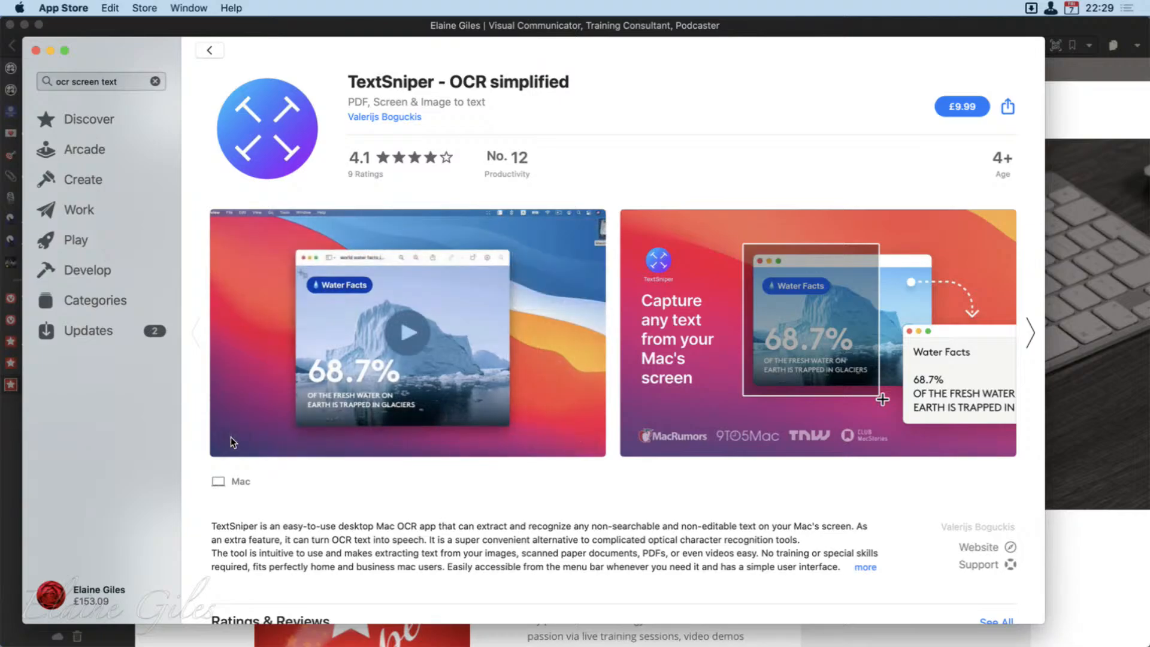
{"action": "left_click", "coordinate": [398, 332]}
{"action": "left_click", "coordinate": [428, 331]}
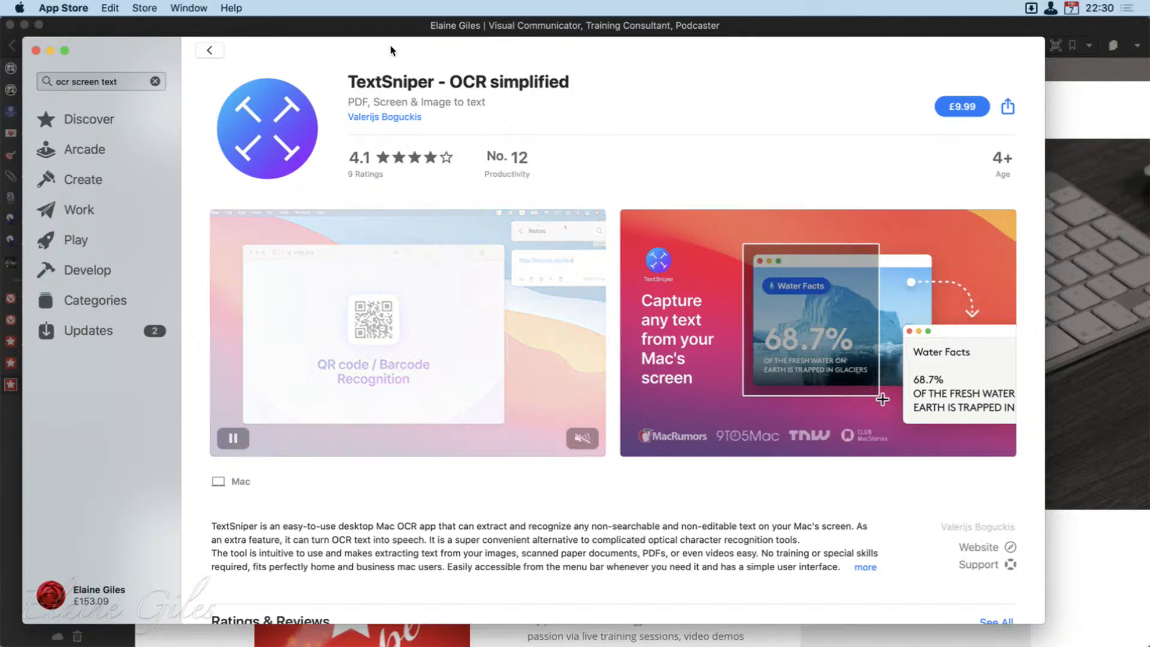
Step: Search the App Store for "picatext" and open the picatext app page
{"action": "left_click", "coordinate": [118, 84]}
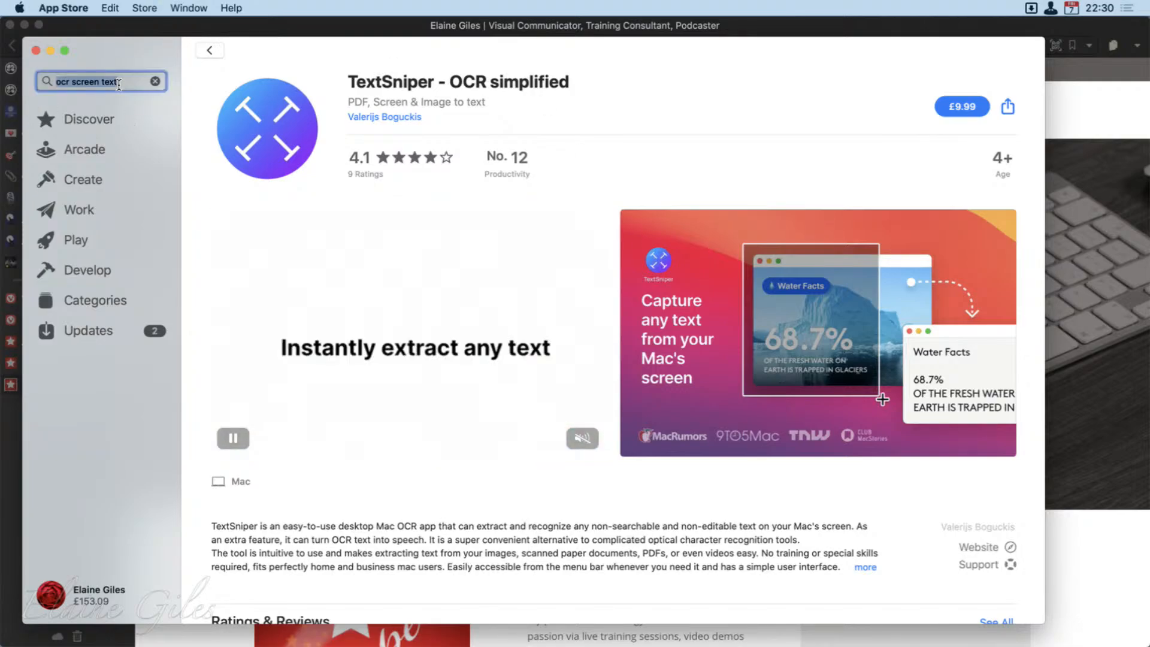
{"action": "type", "text": "pica"}
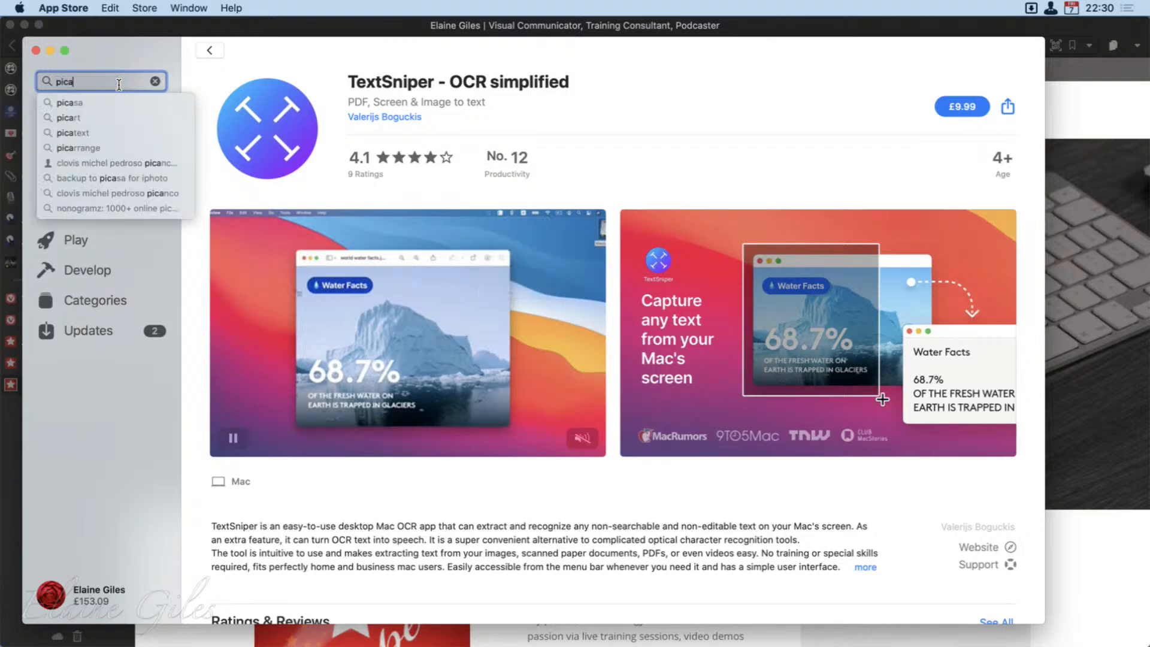
{"action": "type", "text": "text"}
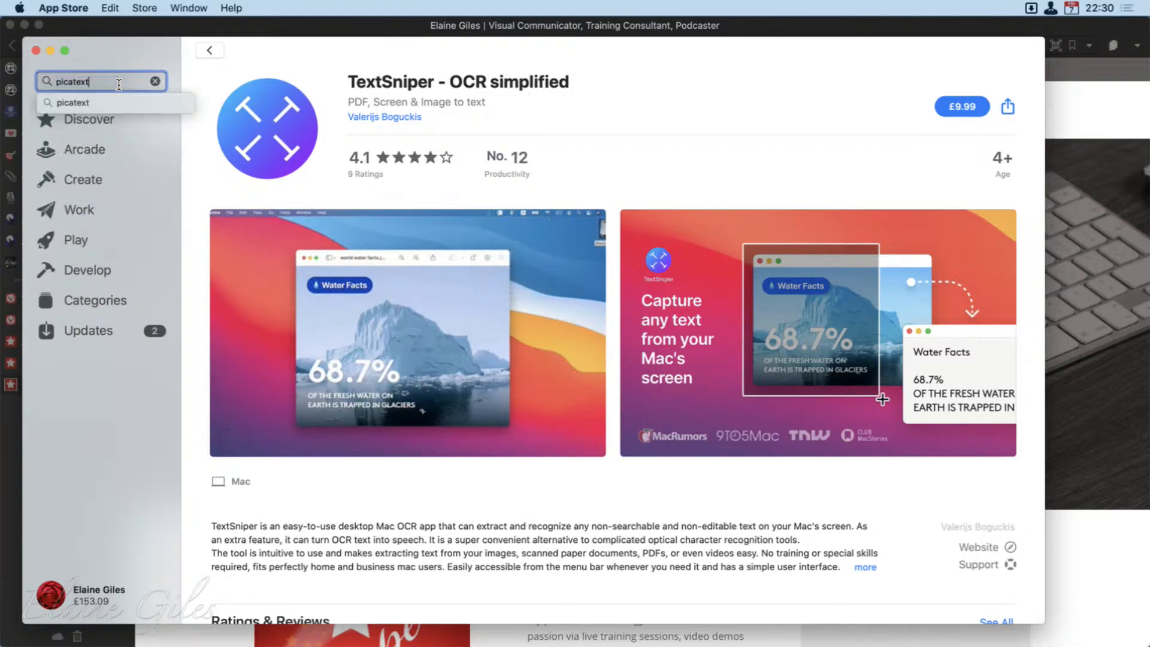
{"action": "key", "text": "Return"}
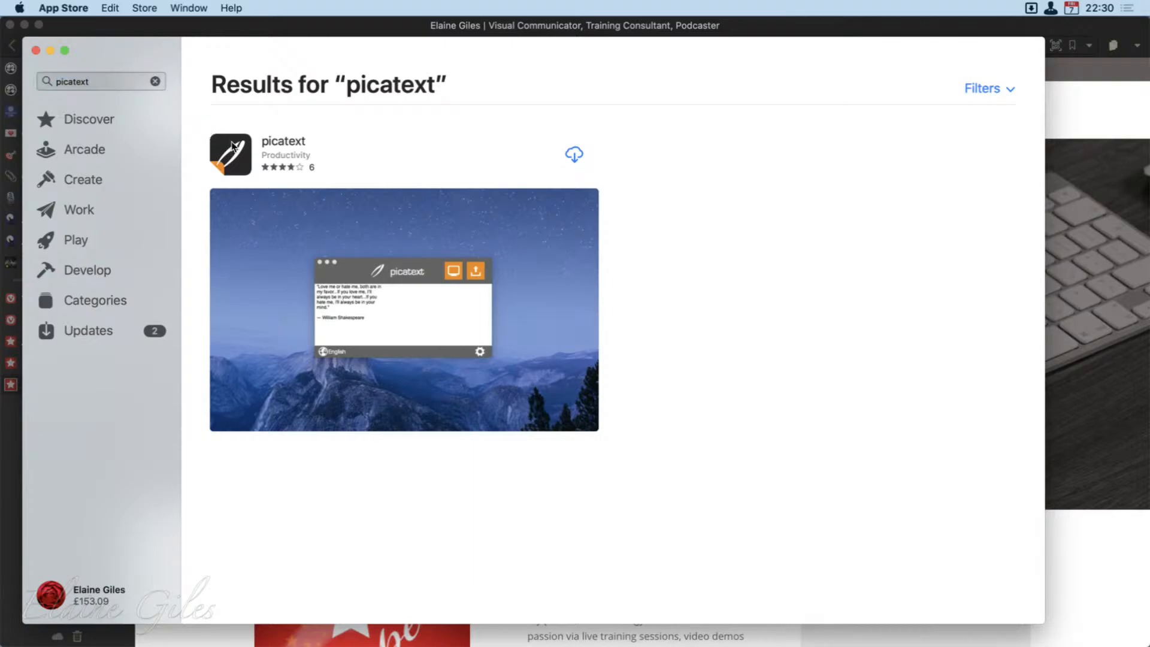
{"action": "left_click", "coordinate": [233, 145]}
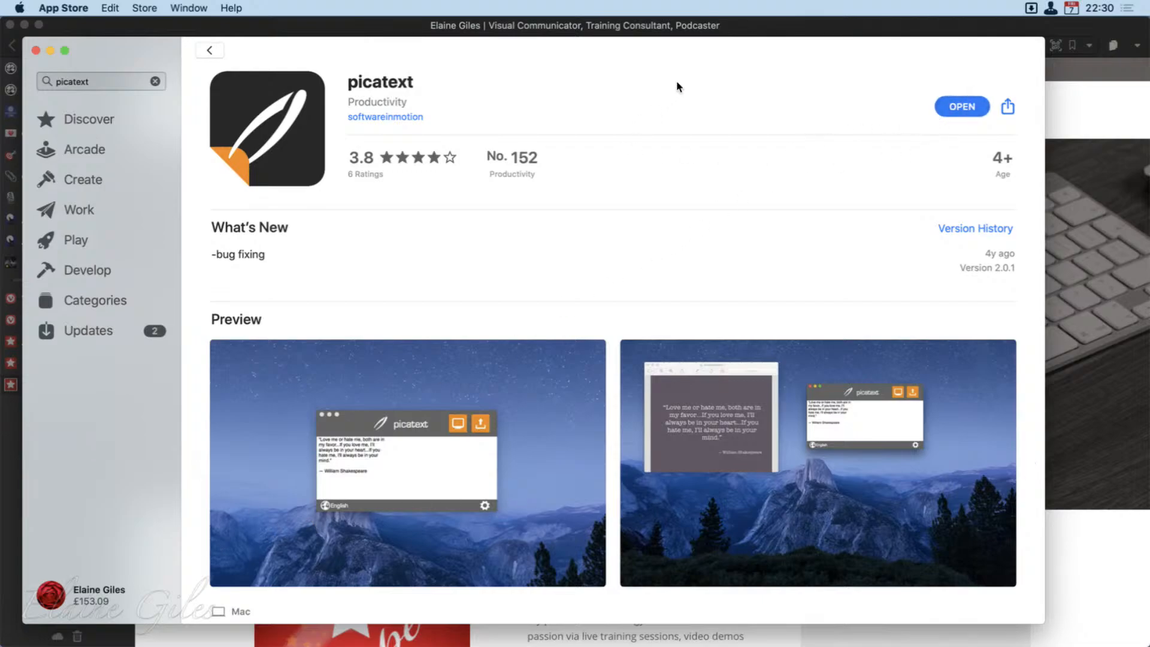
Step: Switch from the App Store to picatext and try to capture the introduction paragraphs on the web page's home screen
{"action": "left_click", "coordinate": [845, 54]}
{"action": "key", "text": "super+q"}
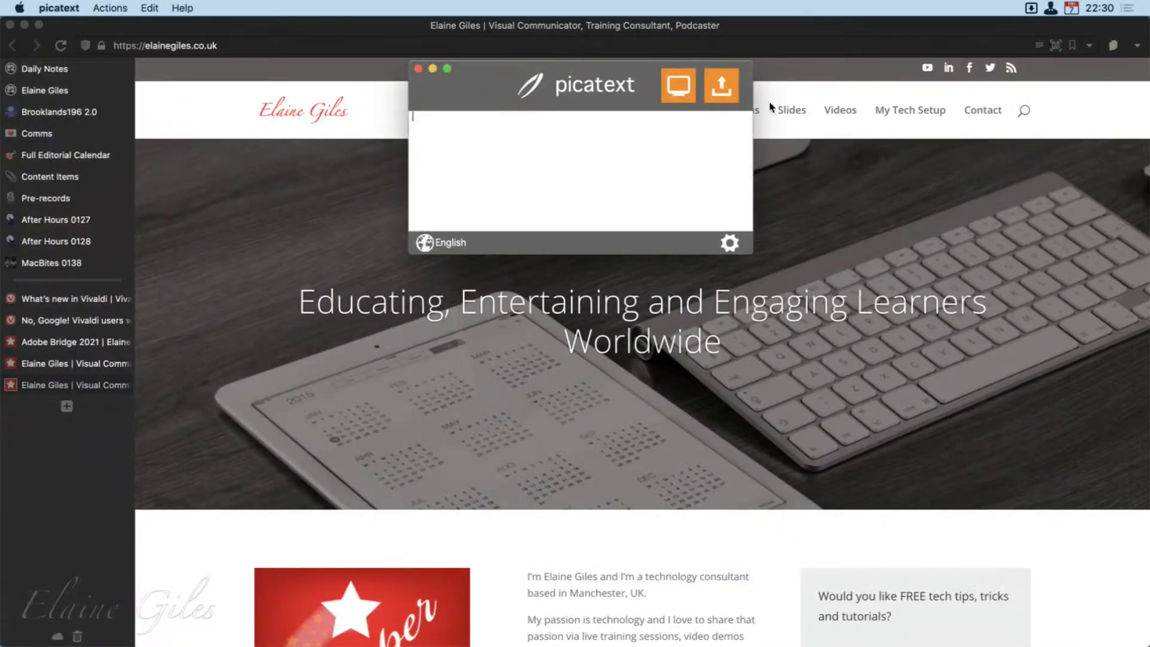
{"action": "left_click", "coordinate": [678, 87]}
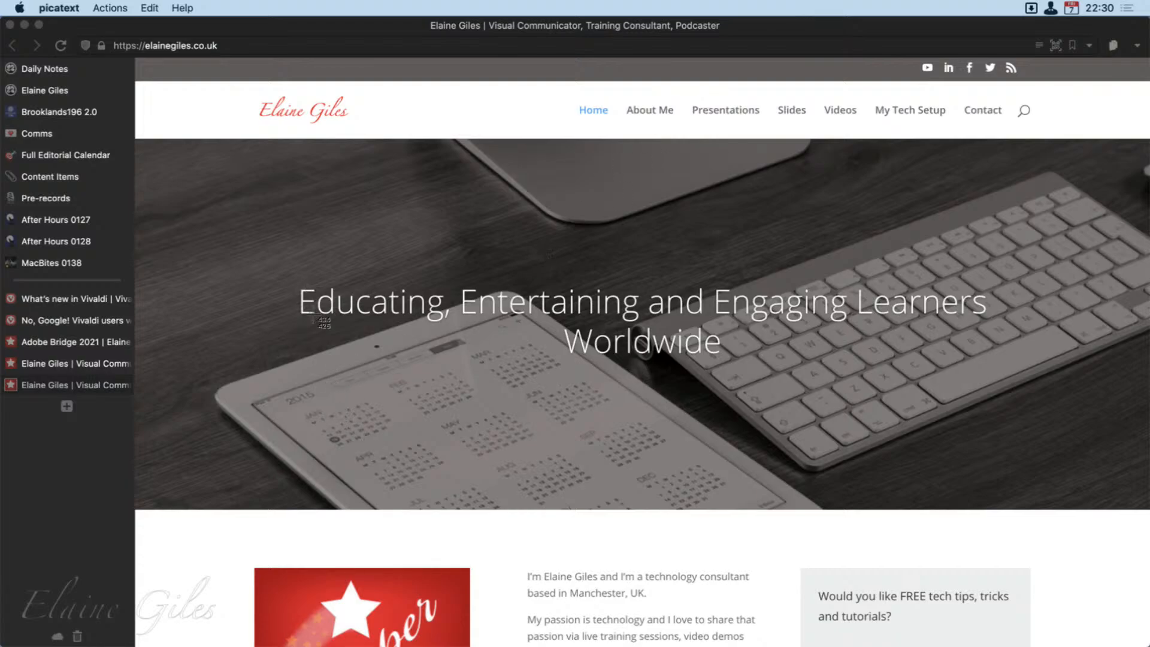
{"action": "key", "text": "Escape"}
{"action": "scroll", "coordinate": [526, 503], "scroll_direction": "down", "scroll_amount": 5}
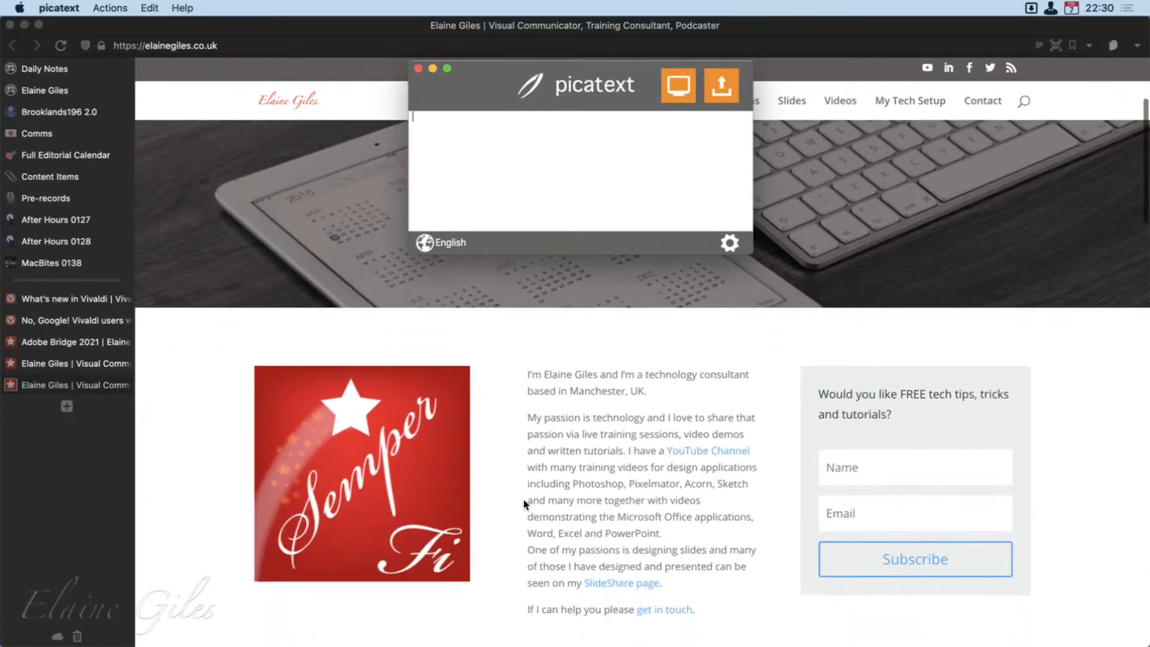
{"action": "scroll", "coordinate": [526, 503], "scroll_direction": "down", "scroll_amount": 2}
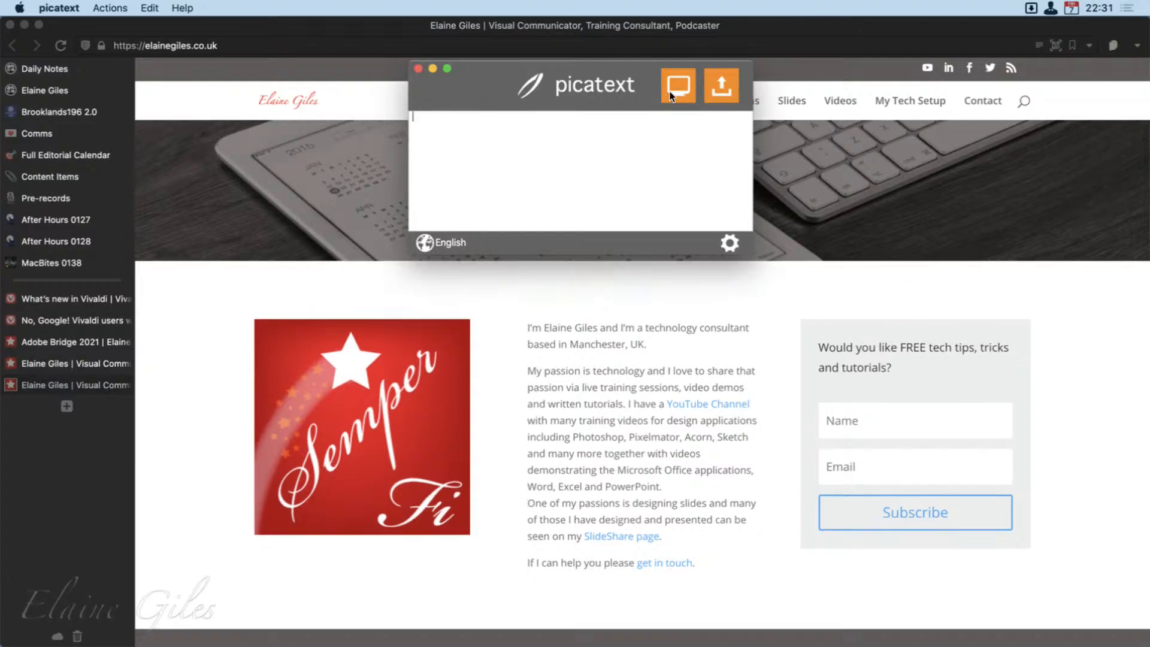
{"action": "left_click", "coordinate": [671, 96]}
{"action": "left_click_drag", "start_coordinate": [511, 309], "coordinate": [782, 605]}
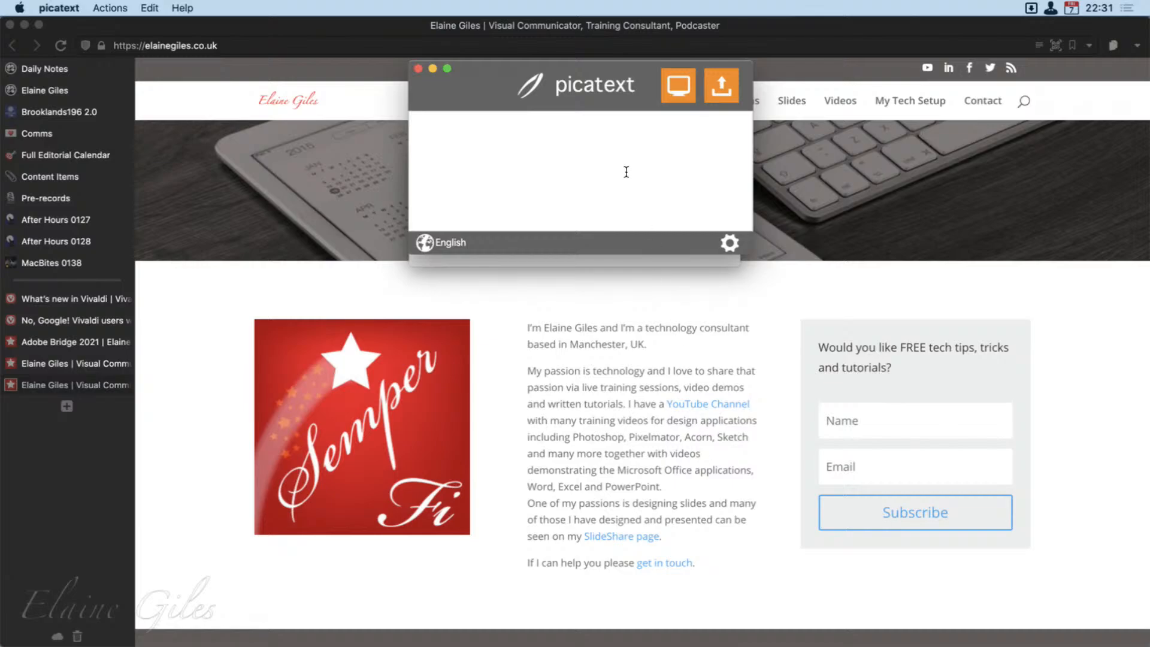
Step: Open the Screen Recording privacy preferences from picatext's permission request and look through the list of privacy categories
{"action": "left_click_drag", "start_coordinate": [480, 71], "coordinate": [328, 358]}
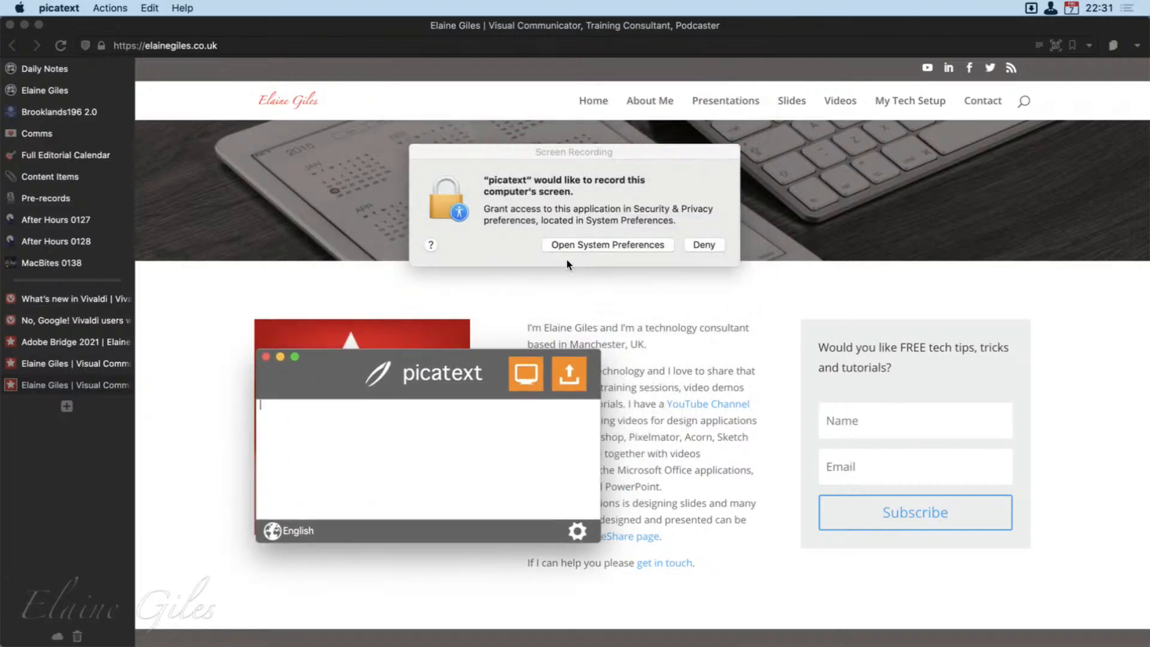
{"action": "left_click", "coordinate": [602, 250]}
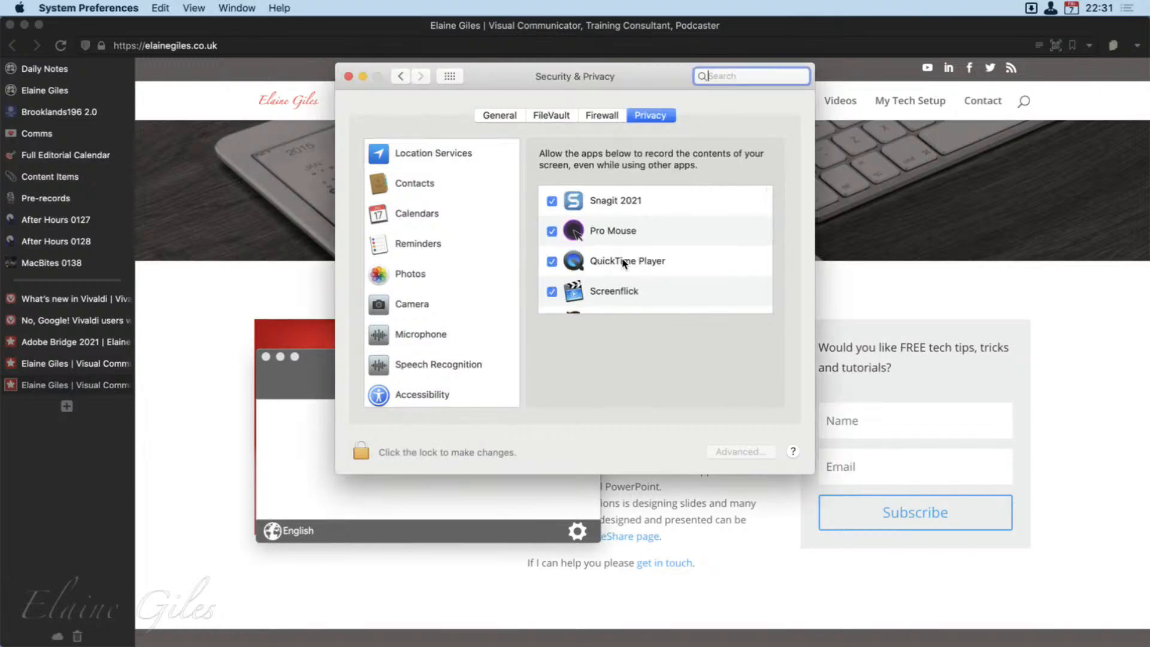
{"action": "scroll", "coordinate": [435, 331], "scroll_direction": "down", "scroll_amount": 5}
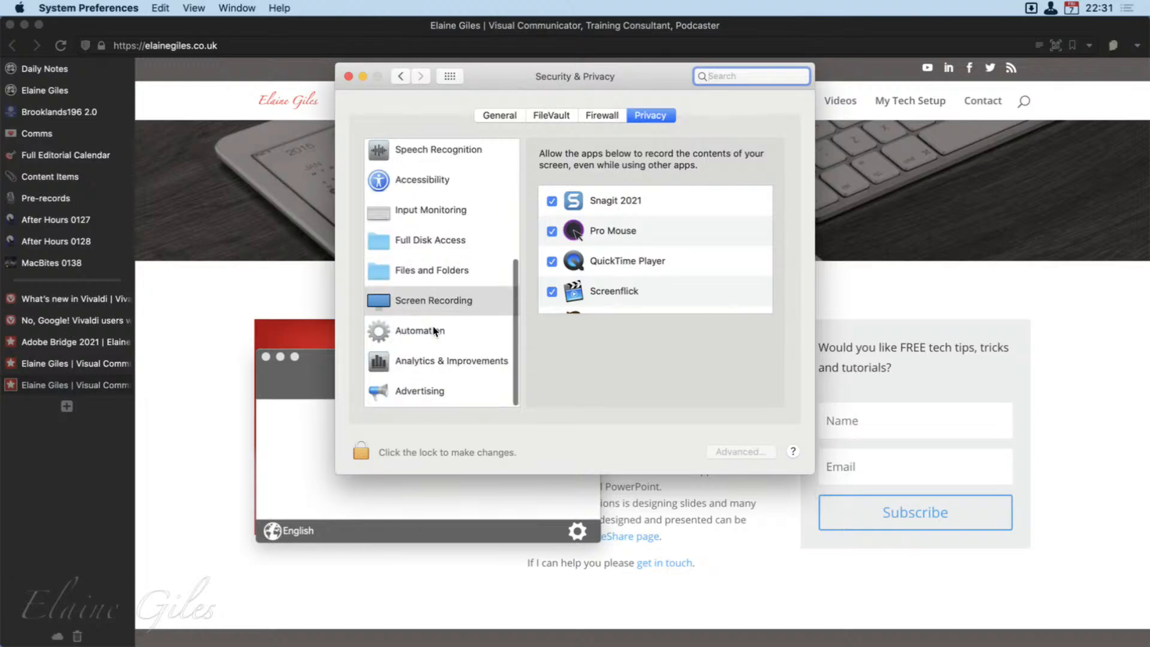
{"action": "scroll", "coordinate": [479, 397], "scroll_direction": "up", "scroll_amount": 2}
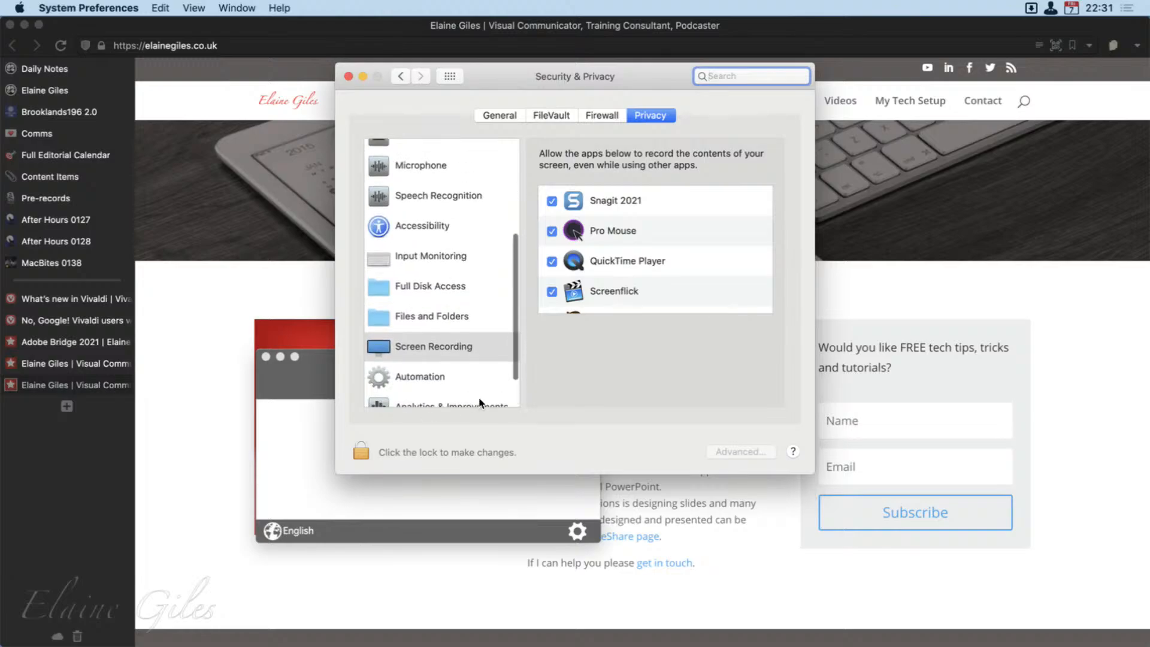
{"action": "scroll", "coordinate": [479, 397], "scroll_direction": "up", "scroll_amount": 6}
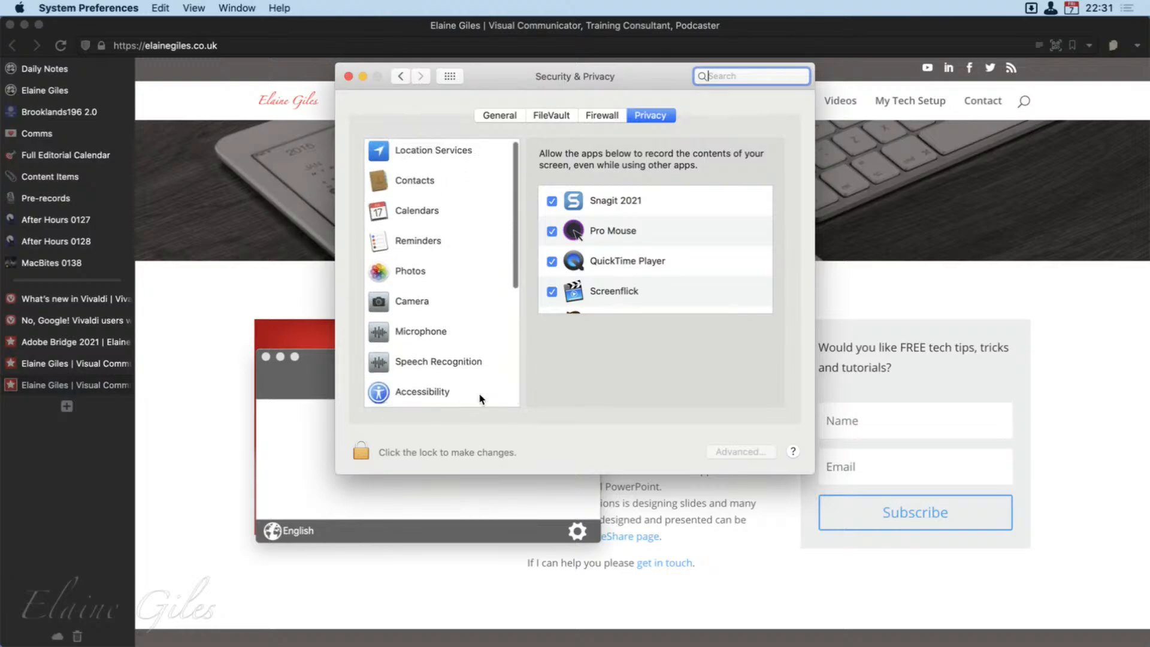
{"action": "scroll", "coordinate": [479, 398], "scroll_direction": "down", "scroll_amount": 1}
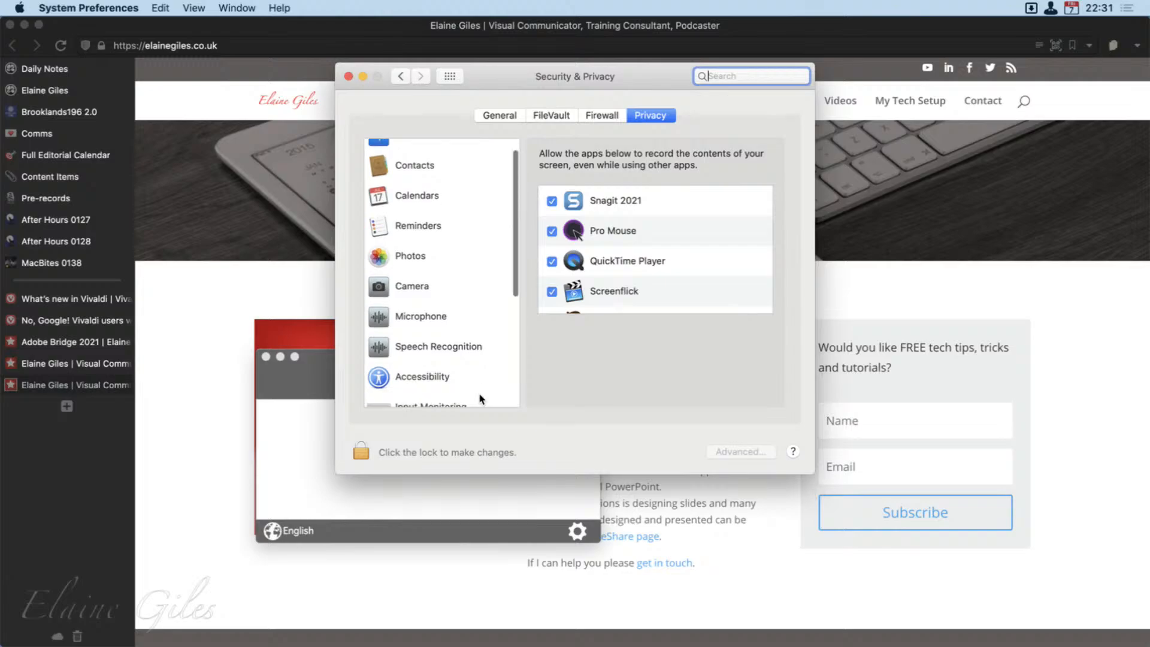
{"action": "scroll", "coordinate": [480, 399], "scroll_direction": "down", "scroll_amount": 5}
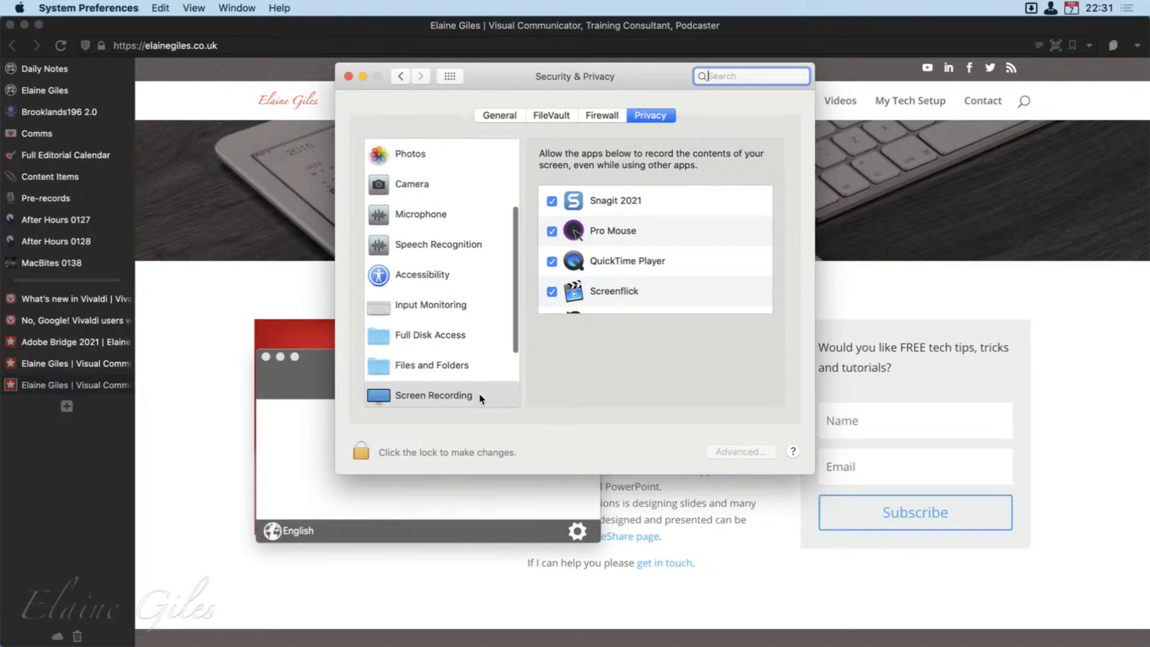
{"action": "scroll", "coordinate": [481, 399], "scroll_direction": "down", "scroll_amount": 1}
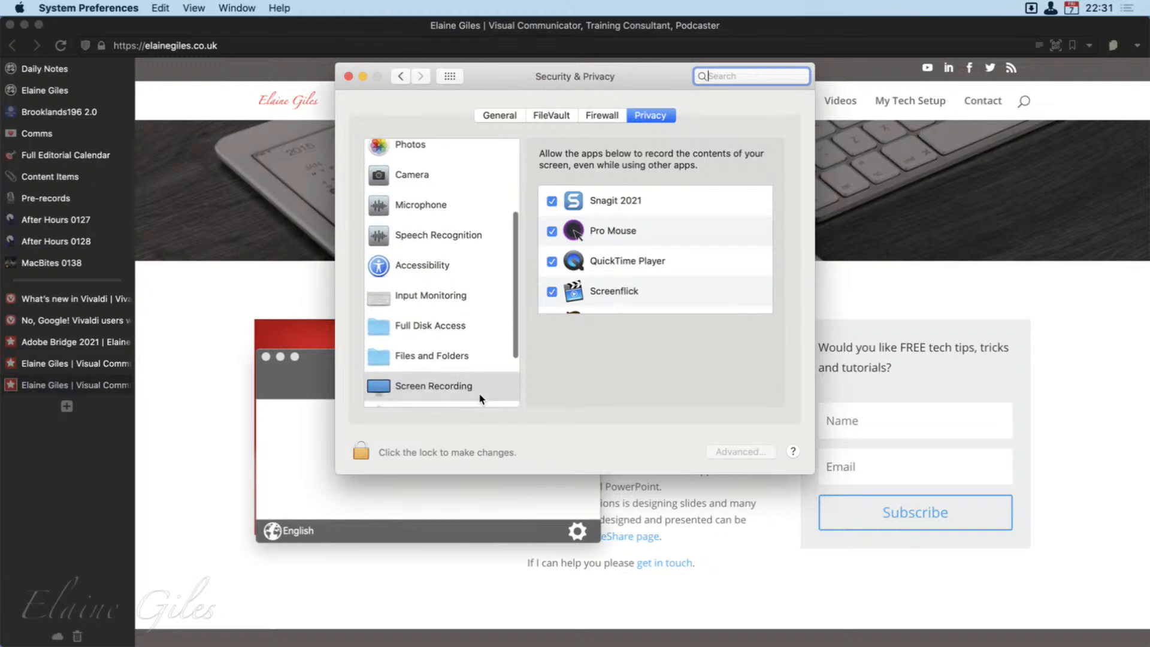
Step: Unlock the privacy settings, allow picatext to record the screen, quitting it for the change to apply, and close the preferences
{"action": "left_click", "coordinate": [366, 449]}
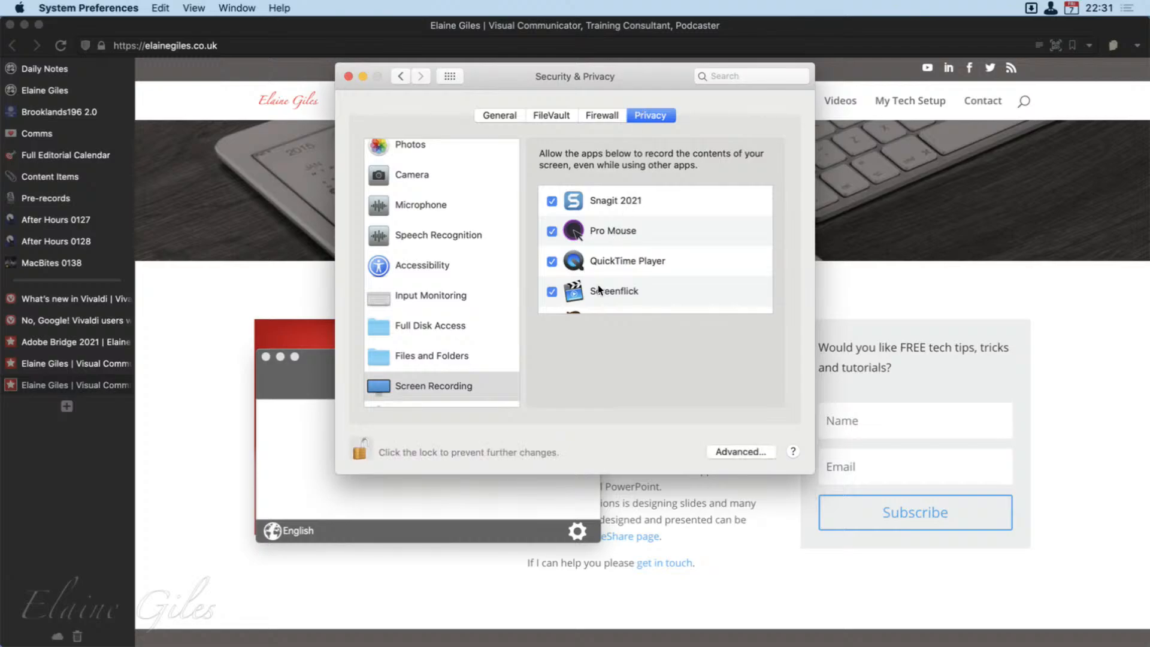
{"action": "scroll", "coordinate": [599, 290], "scroll_direction": "down", "scroll_amount": 10}
{"action": "scroll", "coordinate": [599, 290], "scroll_direction": "down", "scroll_amount": 5}
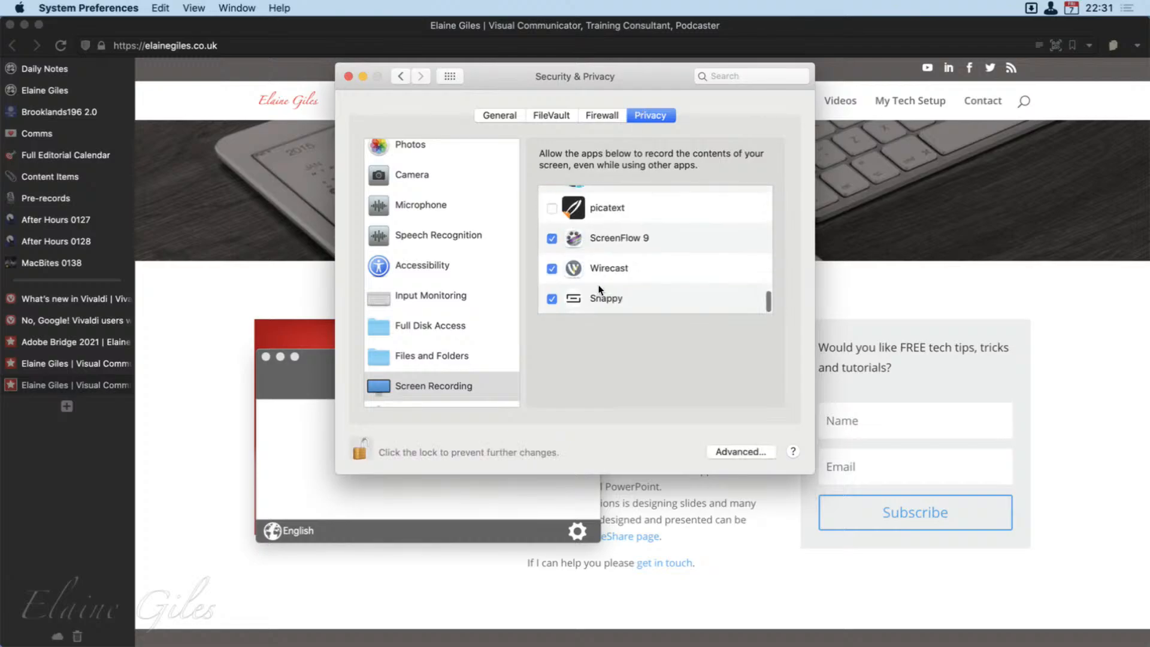
{"action": "left_click", "coordinate": [552, 246]}
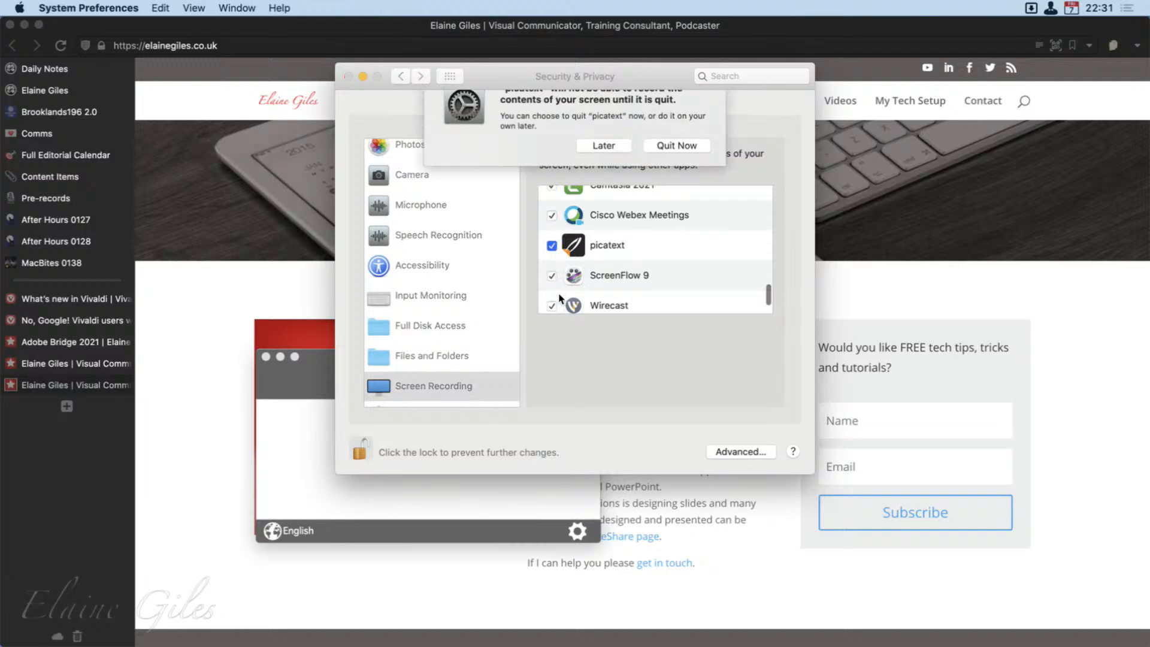
{"action": "left_click", "coordinate": [675, 164]}
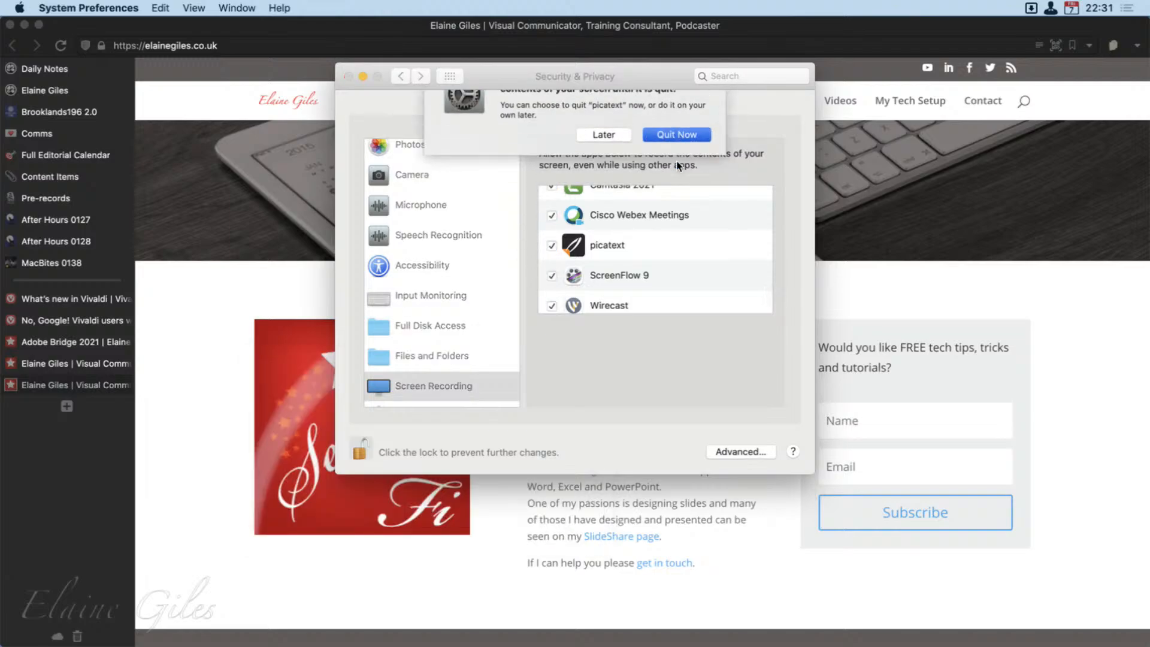
{"action": "left_click", "coordinate": [348, 76]}
Step: Relaunch picatext and capture the introduction paragraphs on the web page as text
{"action": "key", "text": "alt+space"}
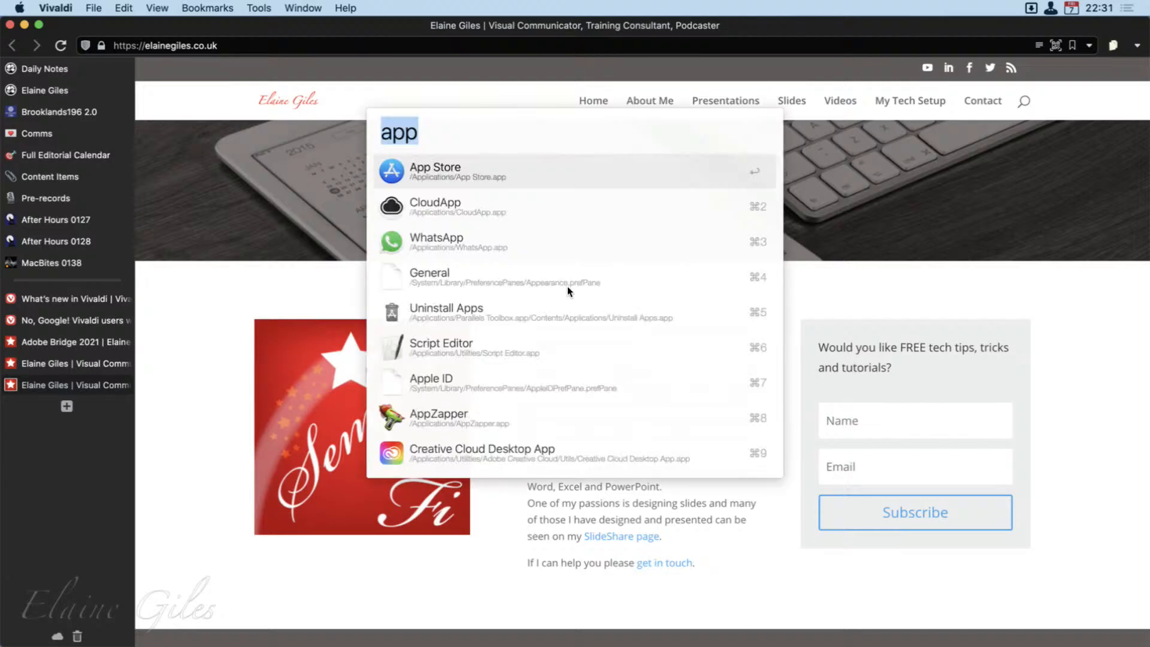
{"action": "type", "text": "pica"}
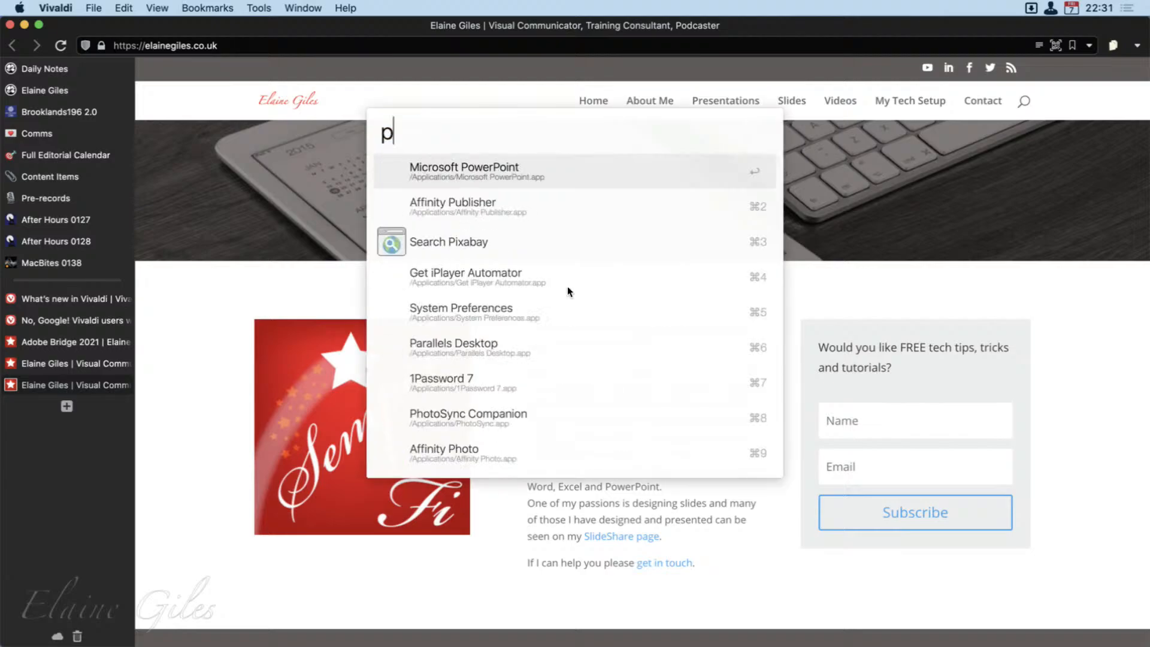
{"action": "key", "text": "Return"}
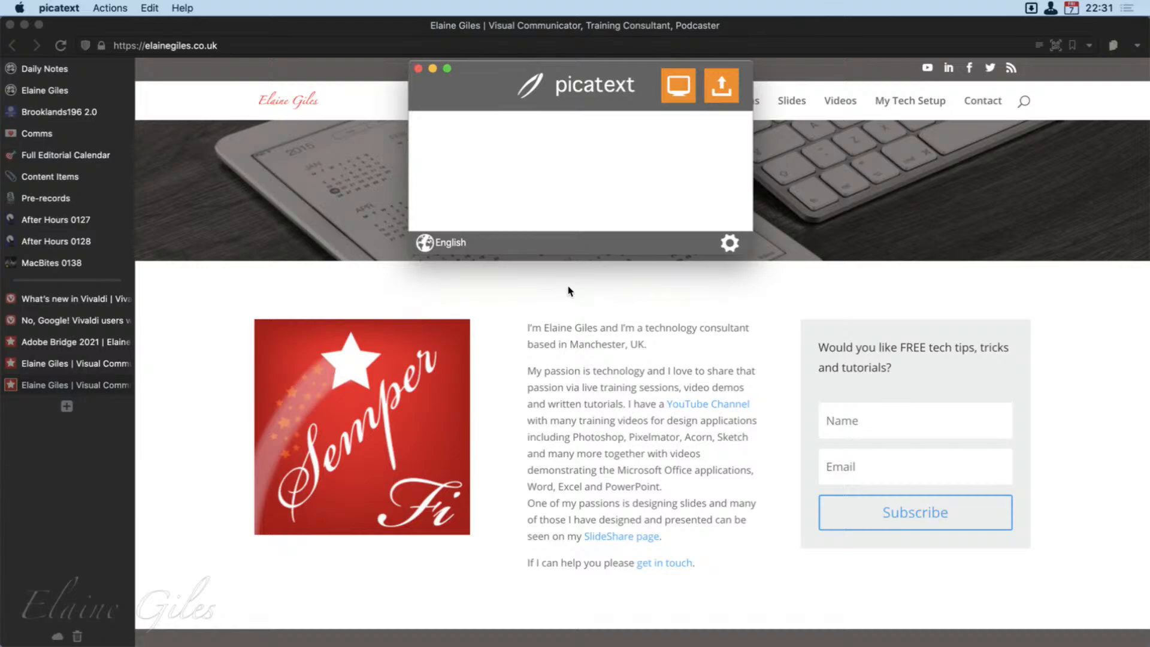
{"action": "left_click", "coordinate": [689, 94]}
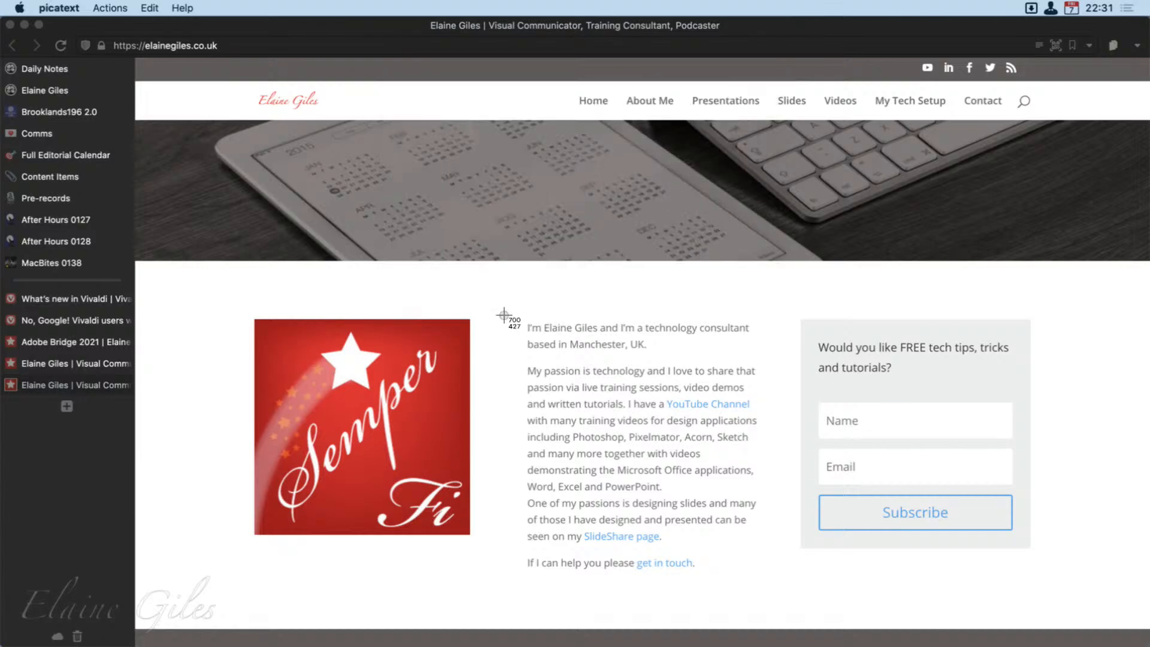
{"action": "left_click_drag", "start_coordinate": [503, 307], "coordinate": [771, 599]}
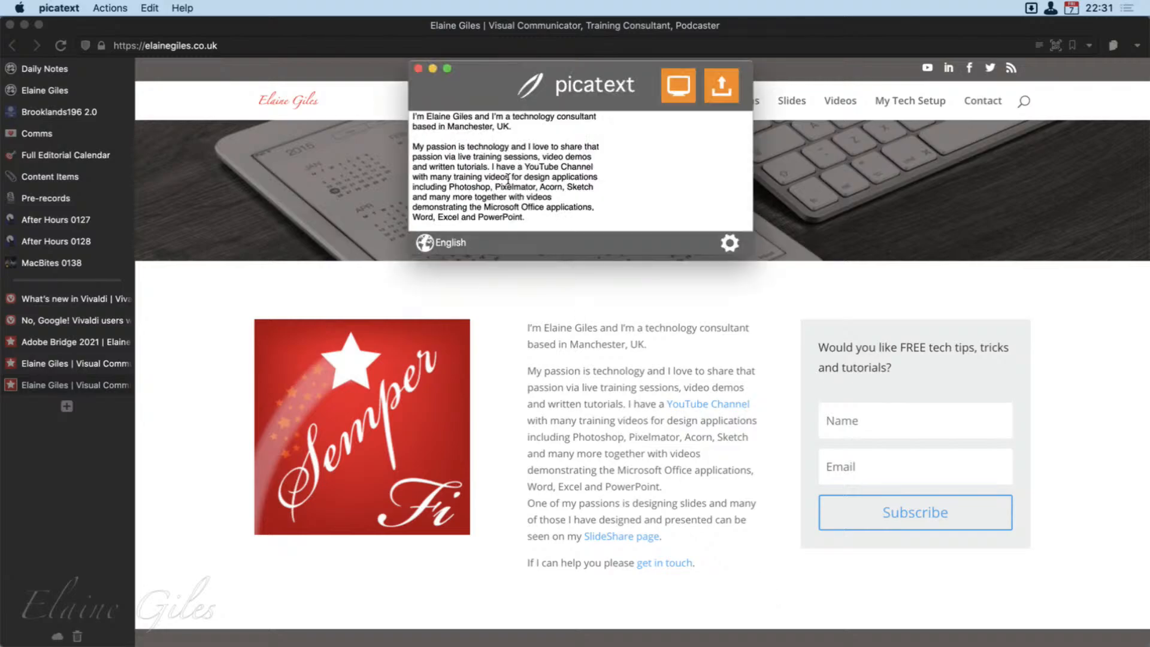
Step: Look through the text extracted in picatext and check its dialog for uploading an image file, cancelling without choosing one
{"action": "scroll", "coordinate": [530, 208], "scroll_direction": "down", "scroll_amount": 3}
{"action": "scroll", "coordinate": [531, 203], "scroll_direction": "up", "scroll_amount": 3}
{"action": "left_click", "coordinate": [722, 92]}
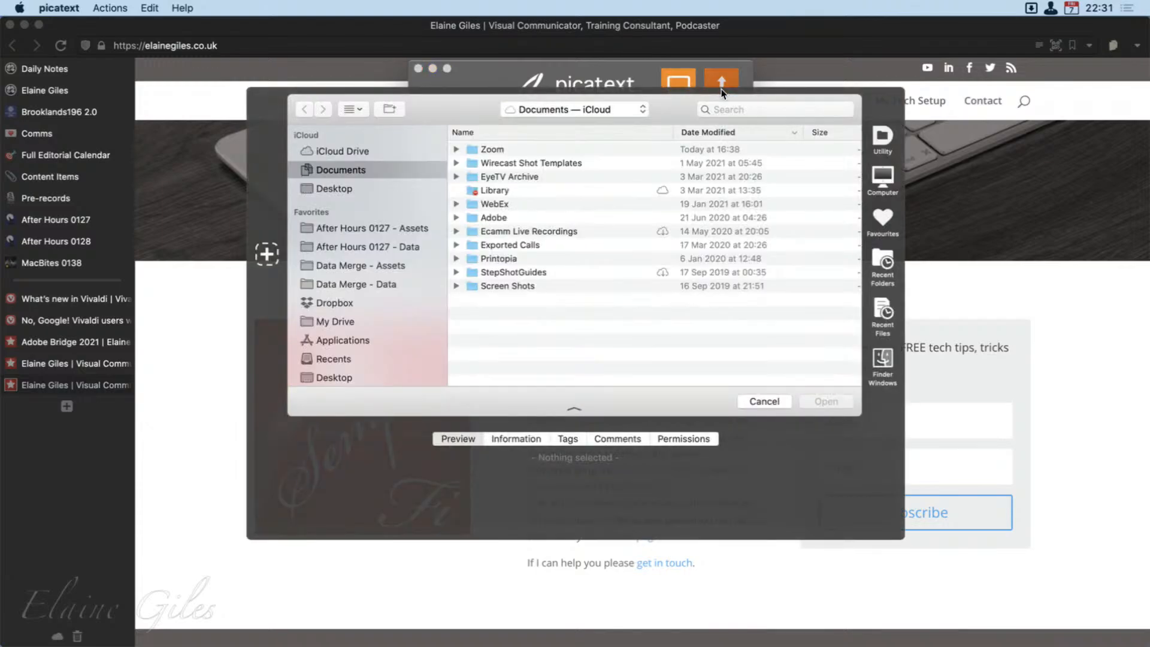
{"action": "left_click", "coordinate": [762, 400]}
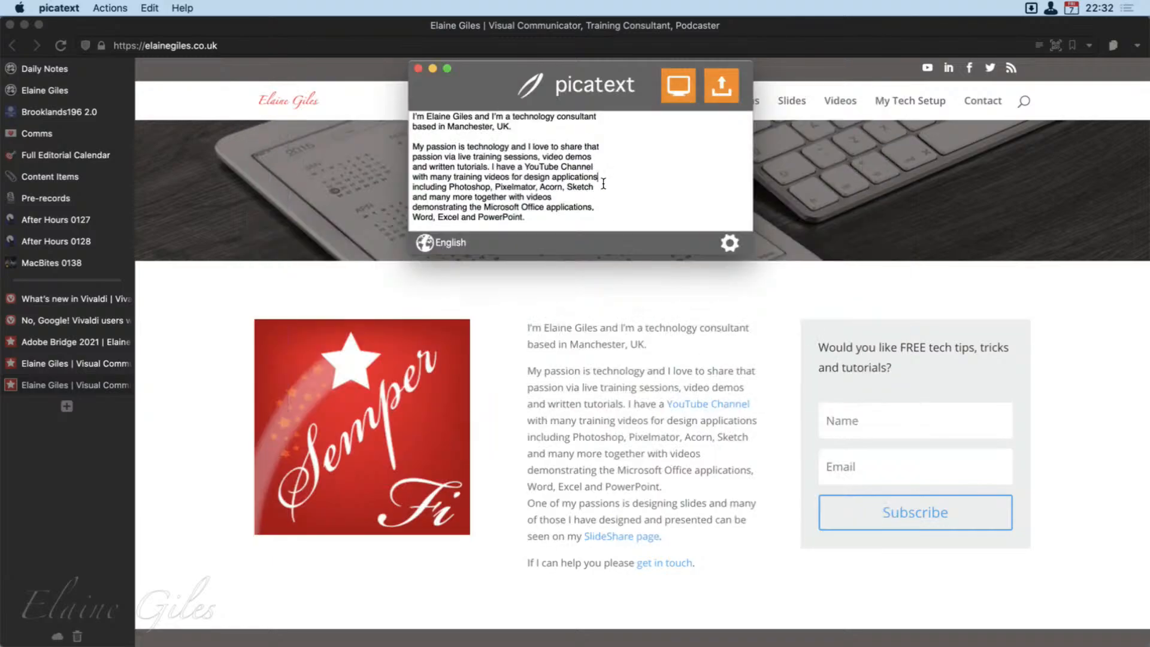
Step: Copy all of the extracted text, quit picatext and paste the text into an empty Sublime Text document in a maximized window
{"action": "key", "text": "super+a"}
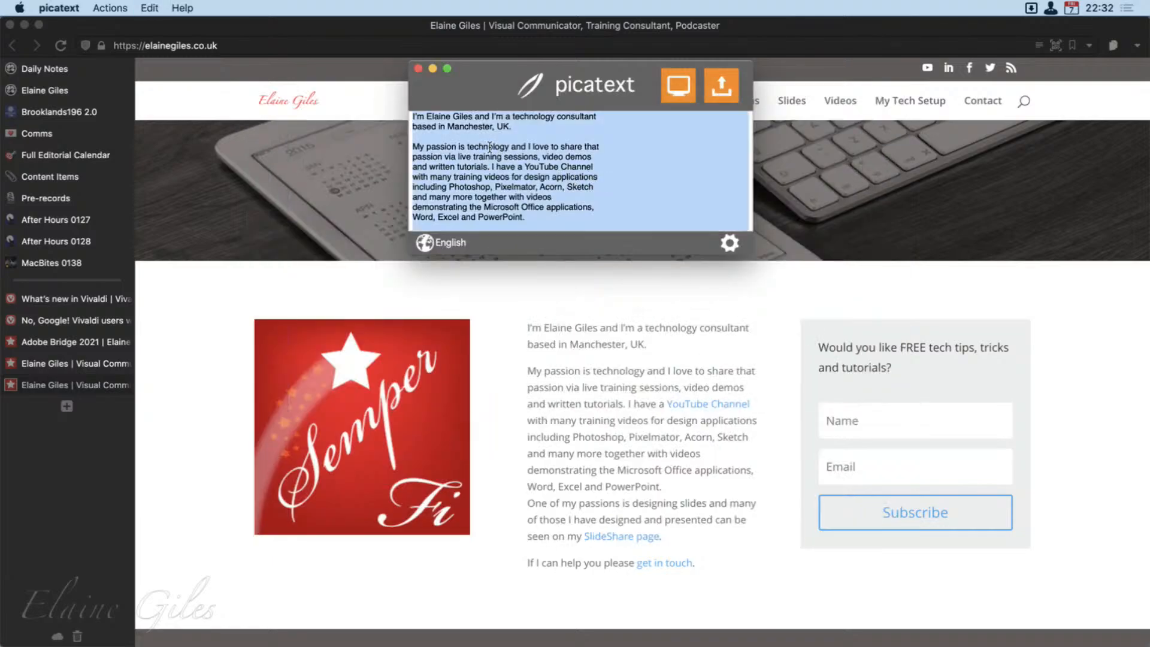
{"action": "key", "text": "super+q"}
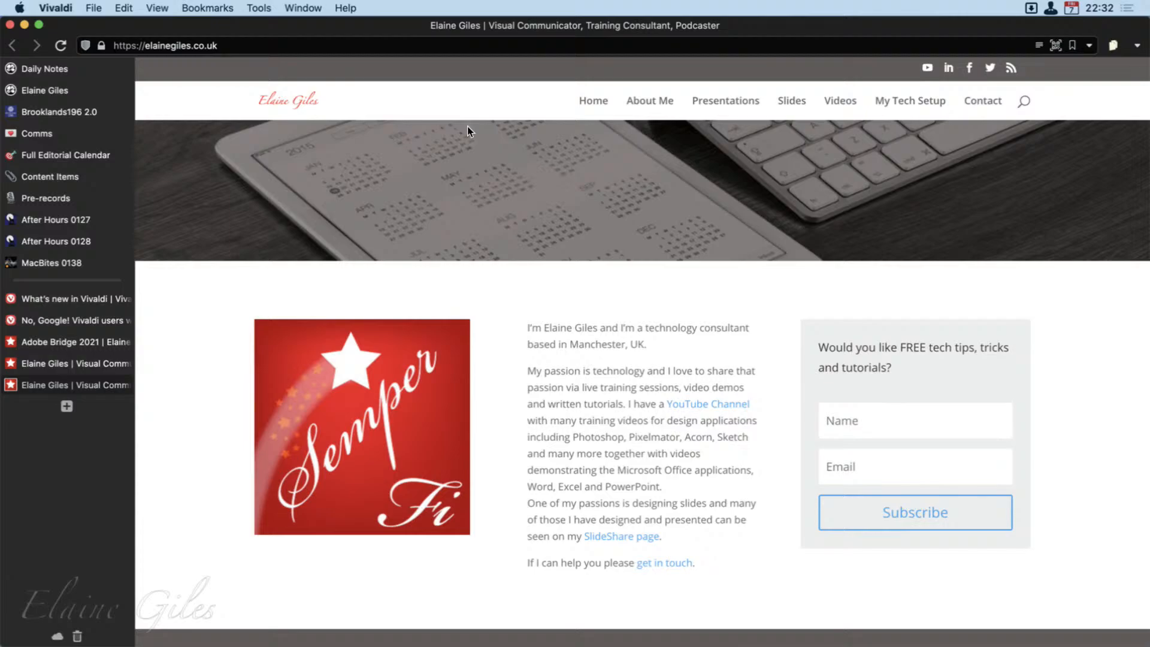
{"action": "key", "text": "alt+space"}
{"action": "type", "text": "su"}
{"action": "key", "text": "Return"}
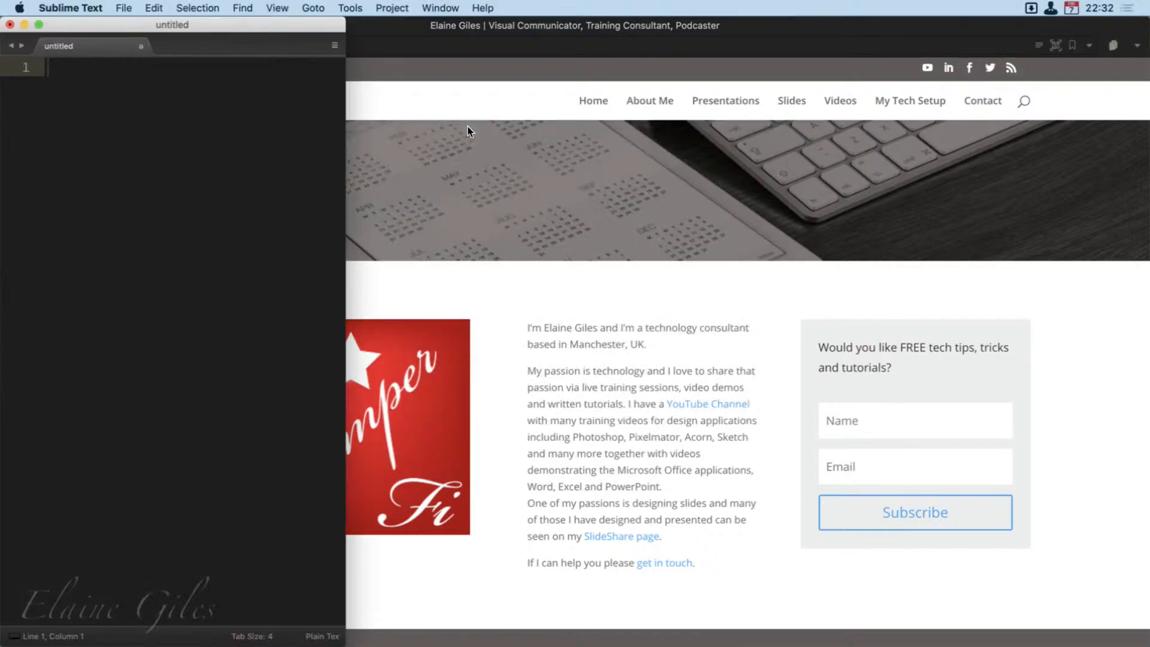
{"action": "key", "text": "ctrl+alt+Return"}
{"action": "type", "text": "I’m Elaine Giles and I’m a technology consultant based in Manchester, UK.  My passion is technology and I love to share that passion via live training sessions, video demos and written tutorials. l have a YouTube Channel with many training videos for design applications including Photoshop, Pixelmator, Acorn, Sketch and many more together with videos demonstrating the Microsoft Office applications, Word, Excel and PowerPoint.  One of my passions is designing slides and many of those I have designed and presented can be seen on my SlideShare page.  lfl can help you please get in touch."}
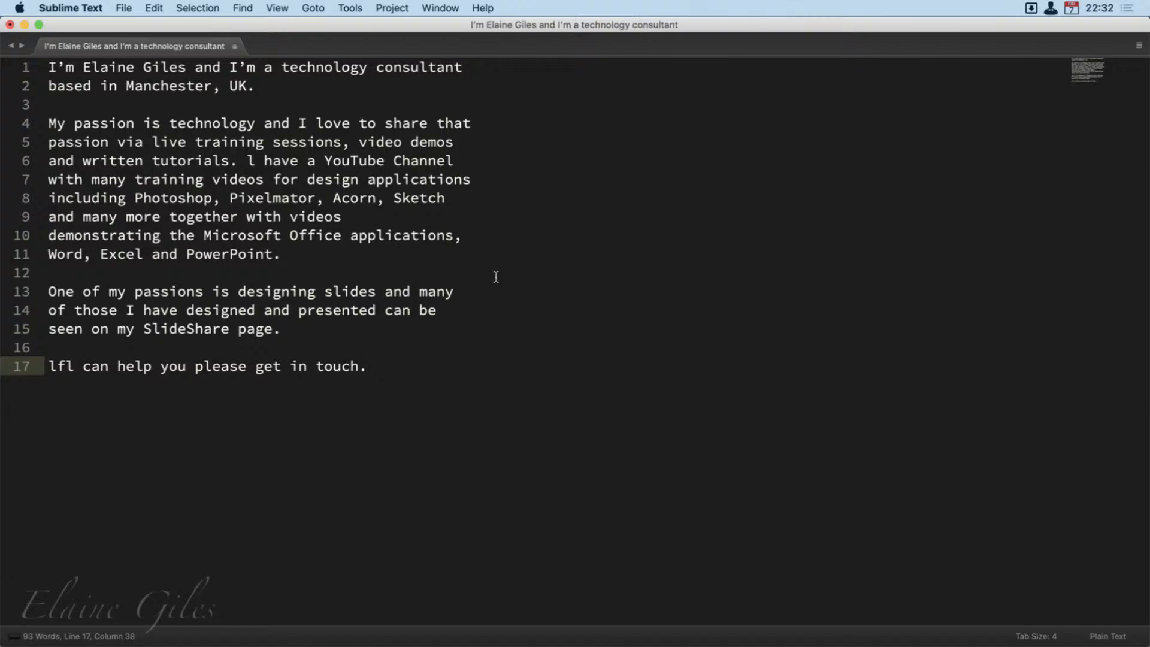
Step: Switch back to Vivaldi and open setapp.com in a new tab
{"action": "key", "text": "super+Tab"}
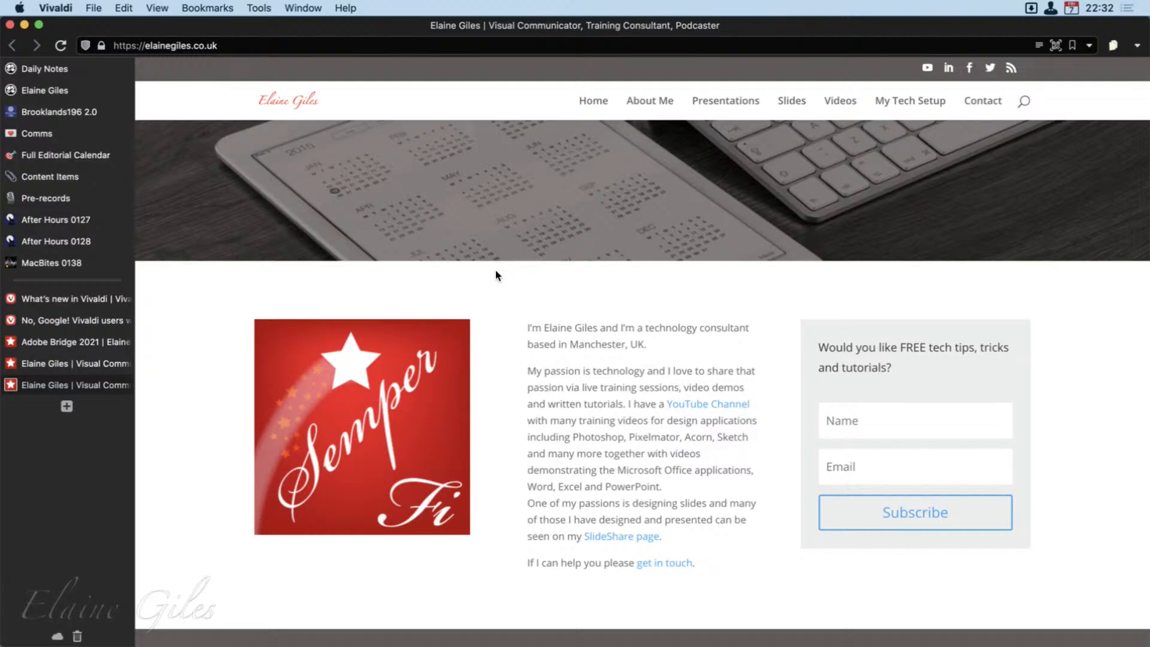
{"action": "left_click", "coordinate": [63, 409]}
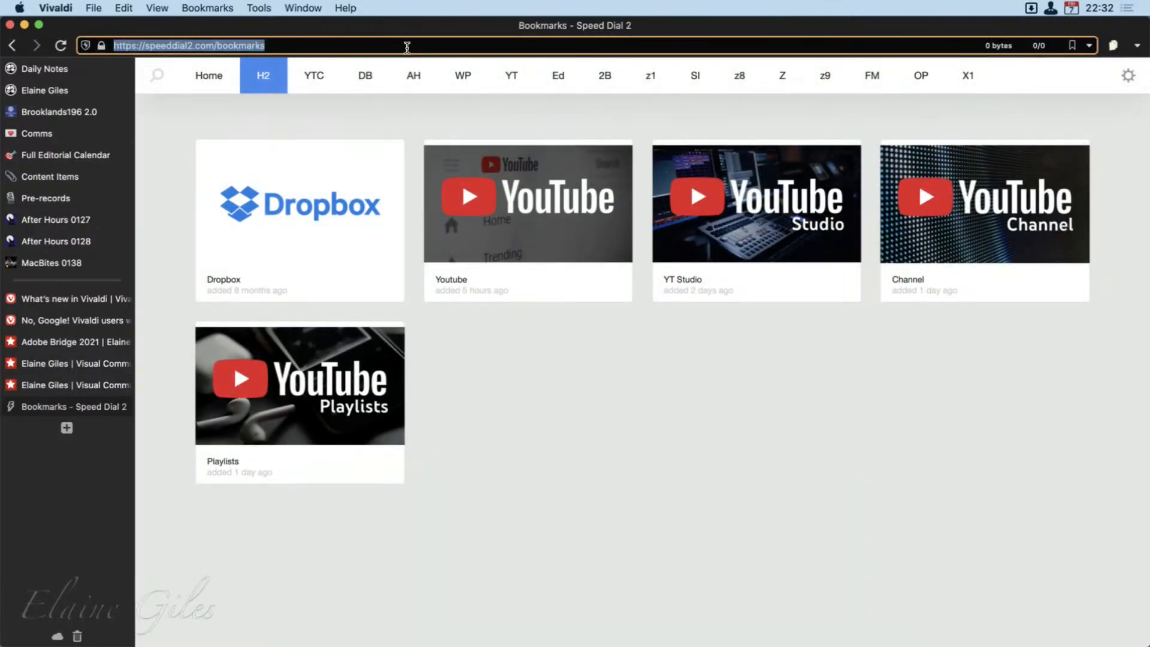
{"action": "type", "text": "setapp."}
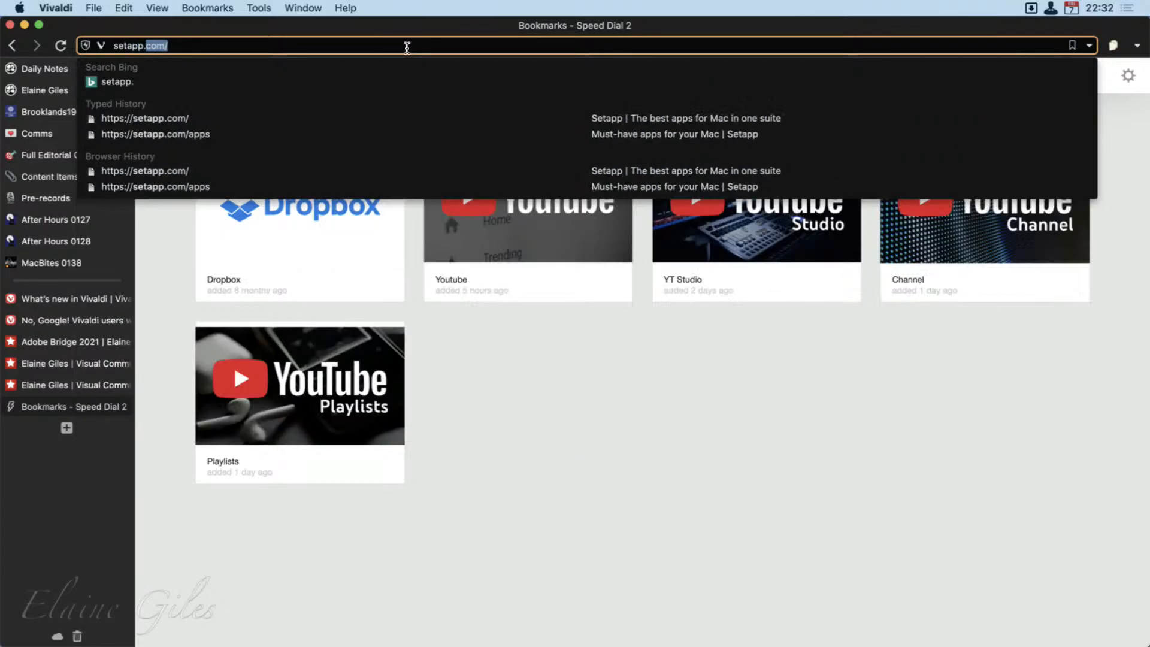
{"action": "type", "text": "com"}
{"action": "key", "text": "Return"}
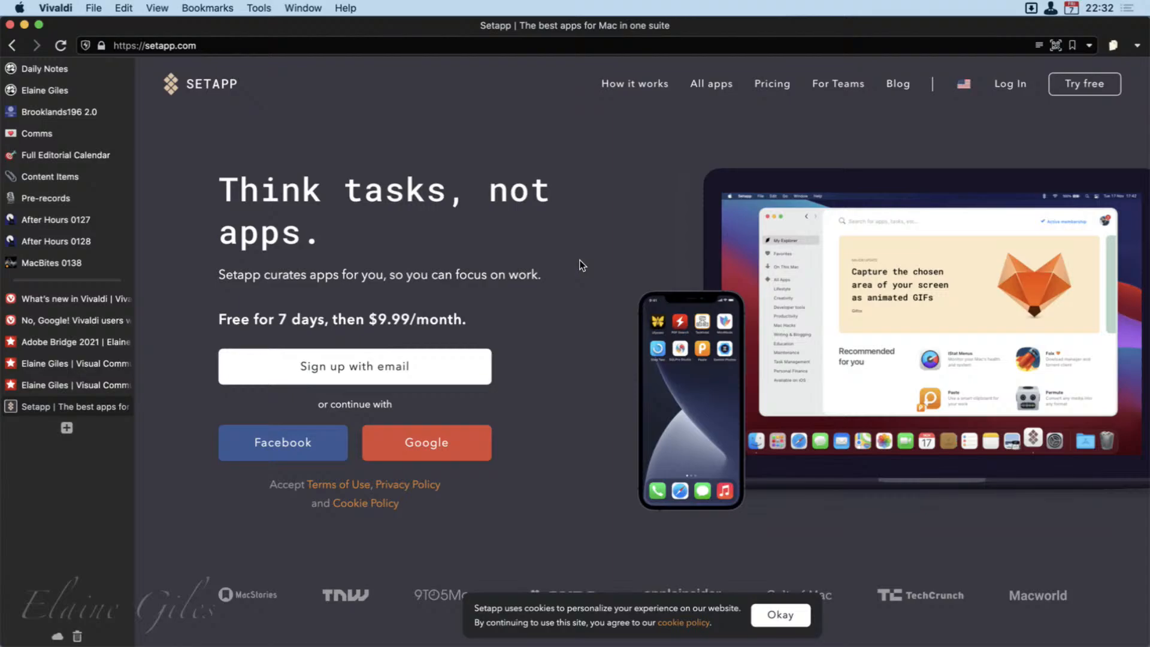
Step: Open Setapp's page of all apps, go down to the All Apps list and accept the cookie notice
{"action": "left_click", "coordinate": [721, 87]}
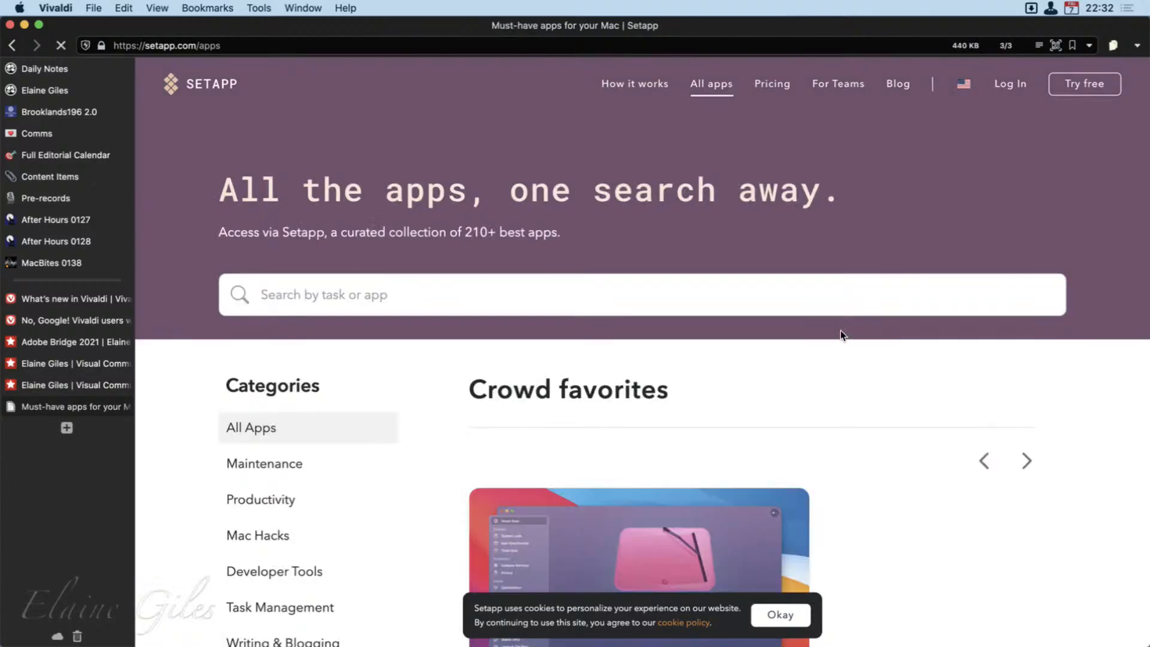
{"action": "scroll", "coordinate": [839, 402], "scroll_direction": "down", "scroll_amount": 5}
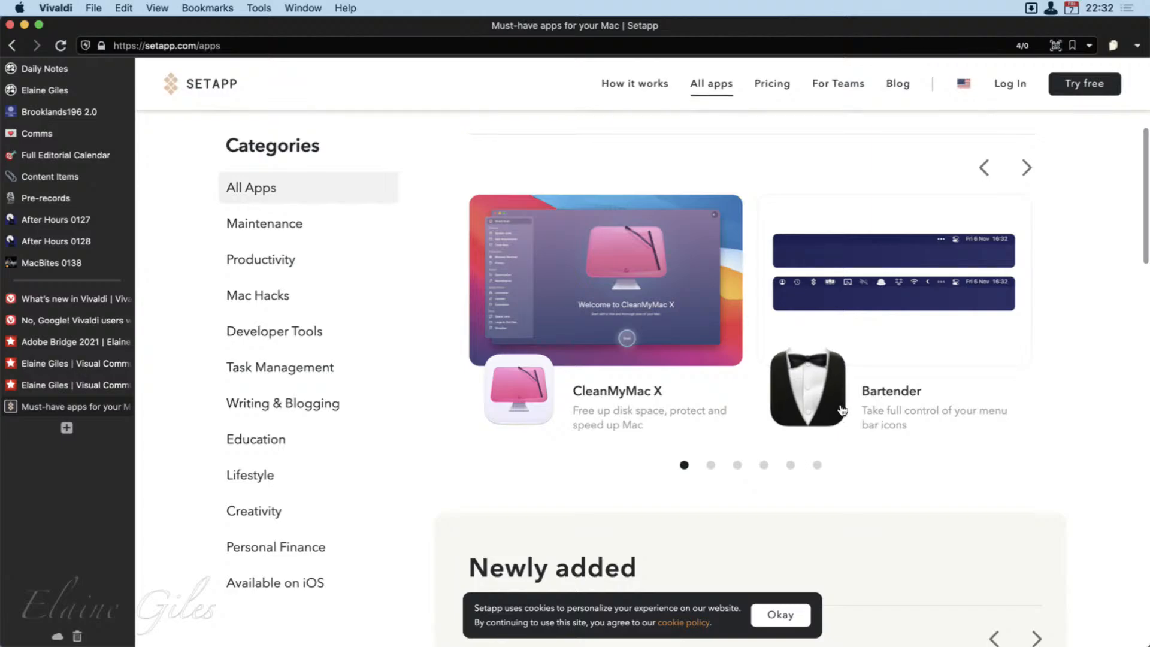
{"action": "scroll", "coordinate": [841, 409], "scroll_direction": "up", "scroll_amount": 5}
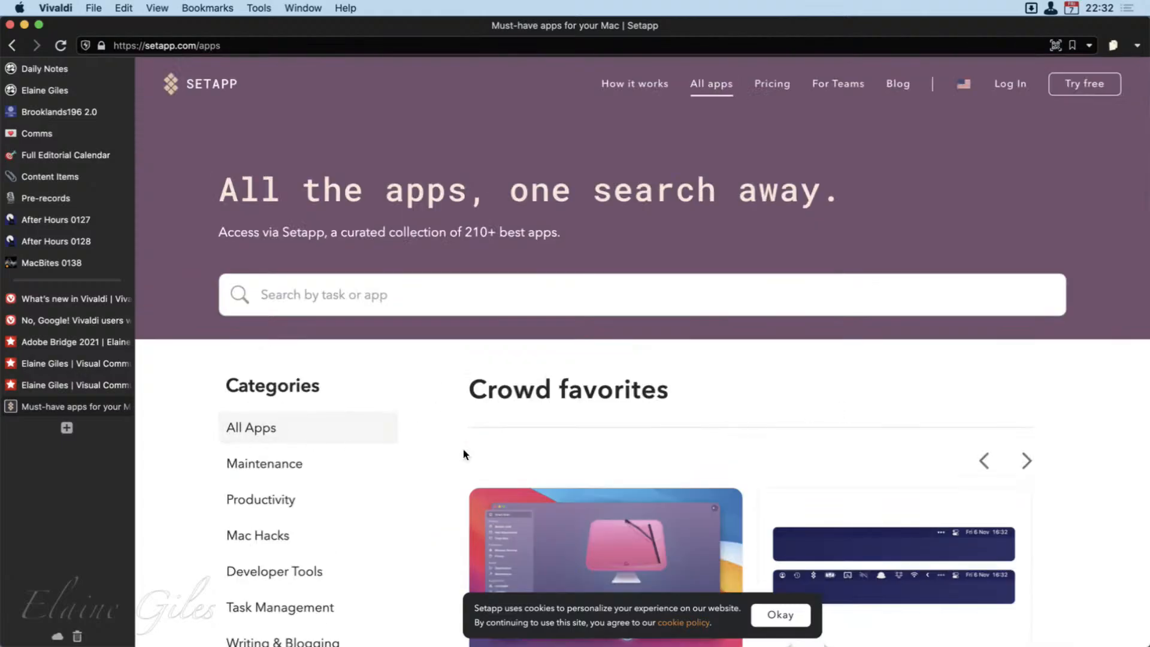
{"action": "scroll", "coordinate": [567, 438], "scroll_direction": "down", "scroll_amount": 5}
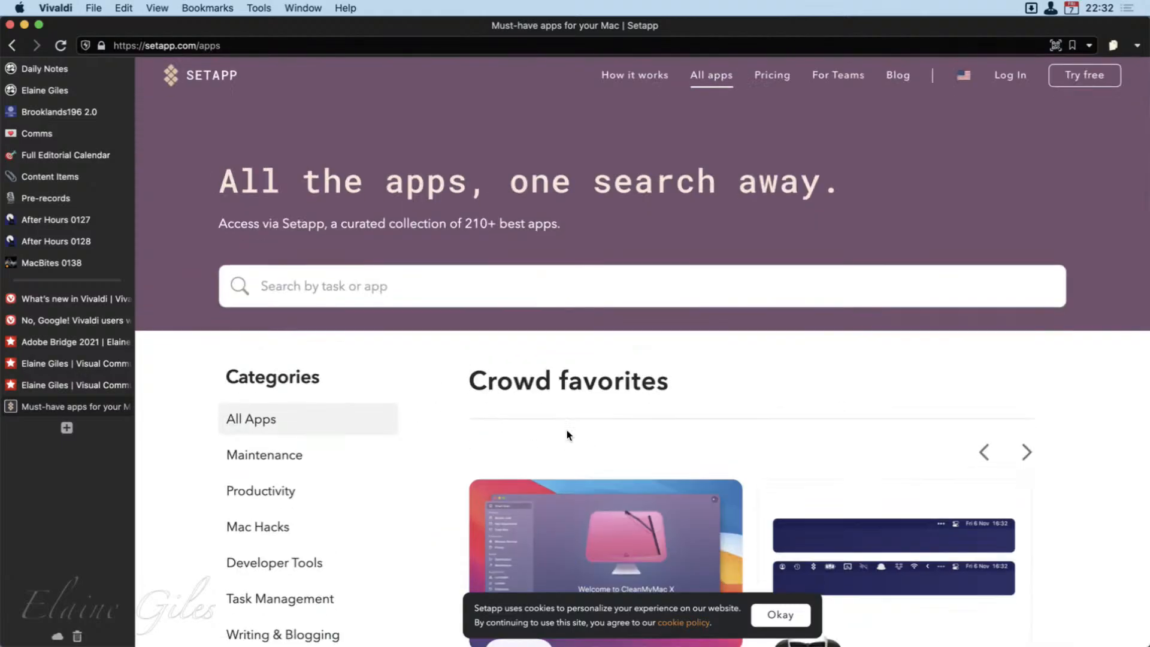
{"action": "scroll", "coordinate": [567, 438], "scroll_direction": "down", "scroll_amount": 10}
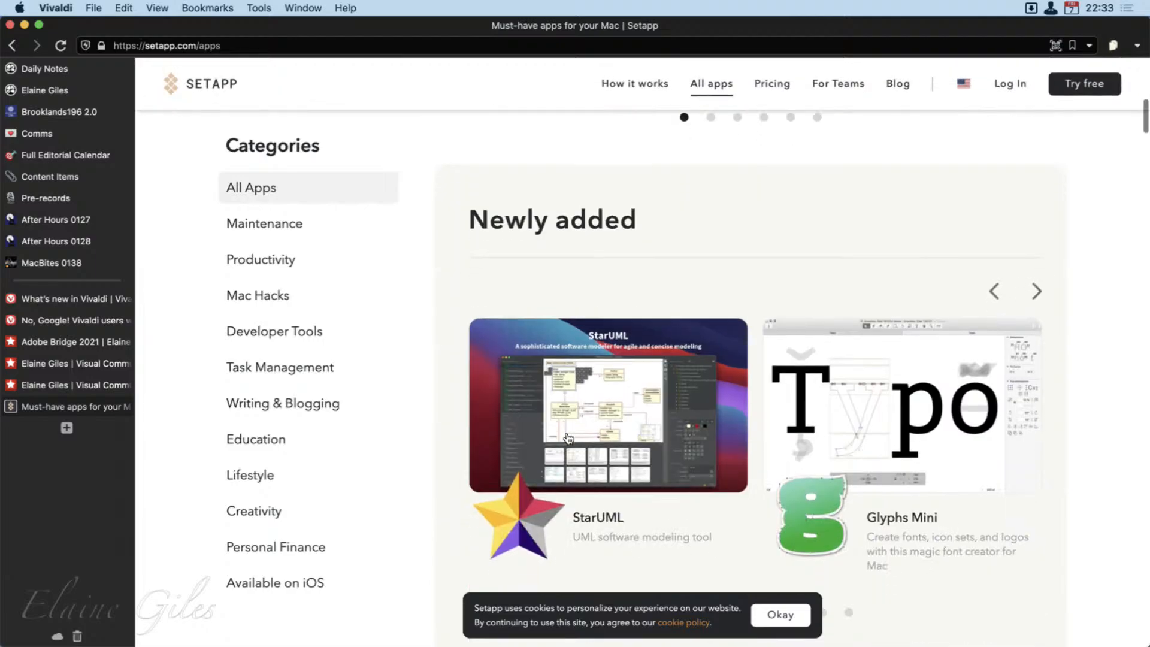
{"action": "scroll", "coordinate": [568, 439], "scroll_direction": "down", "scroll_amount": 3}
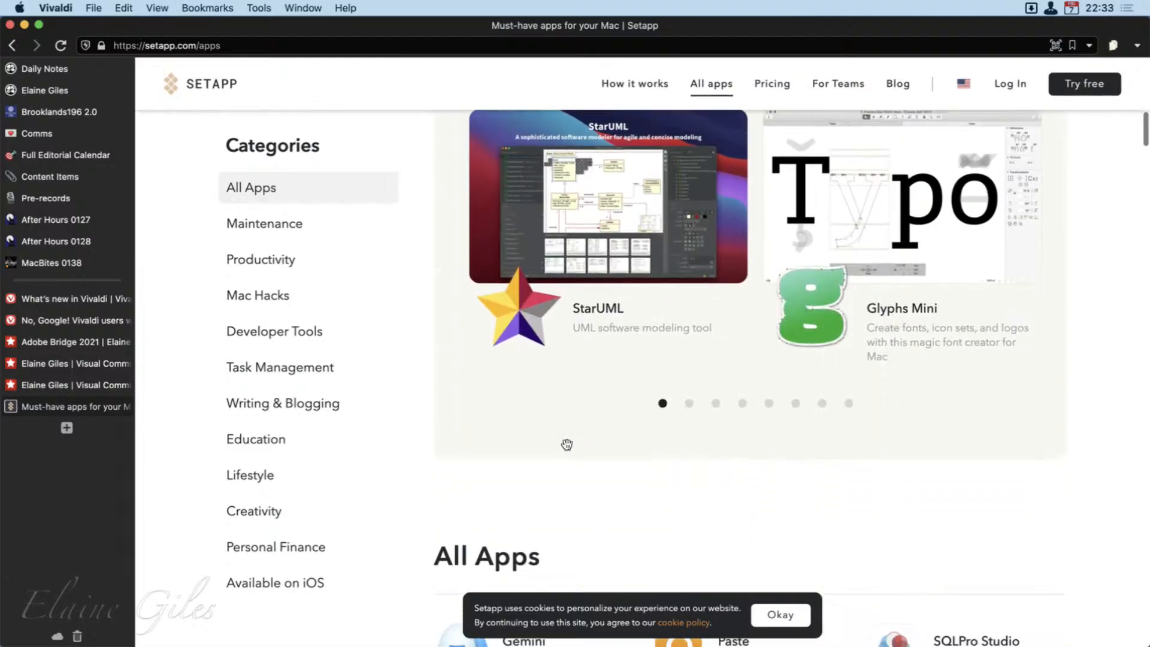
{"action": "scroll", "coordinate": [567, 444], "scroll_direction": "down", "scroll_amount": 15}
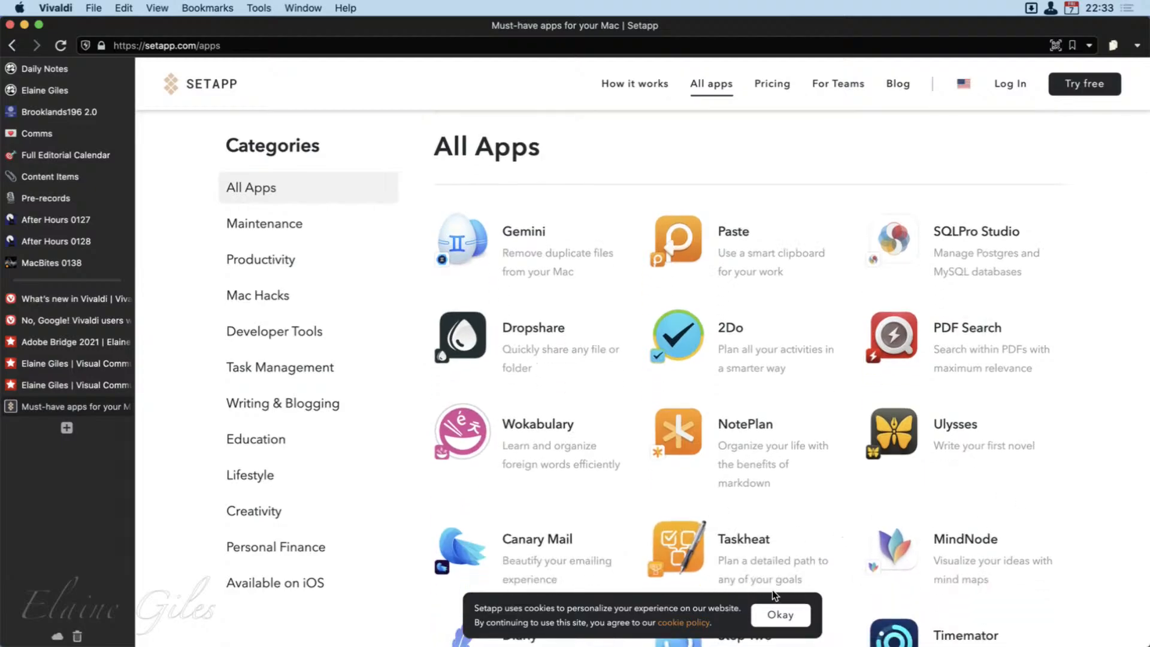
{"action": "left_click", "coordinate": [788, 618]}
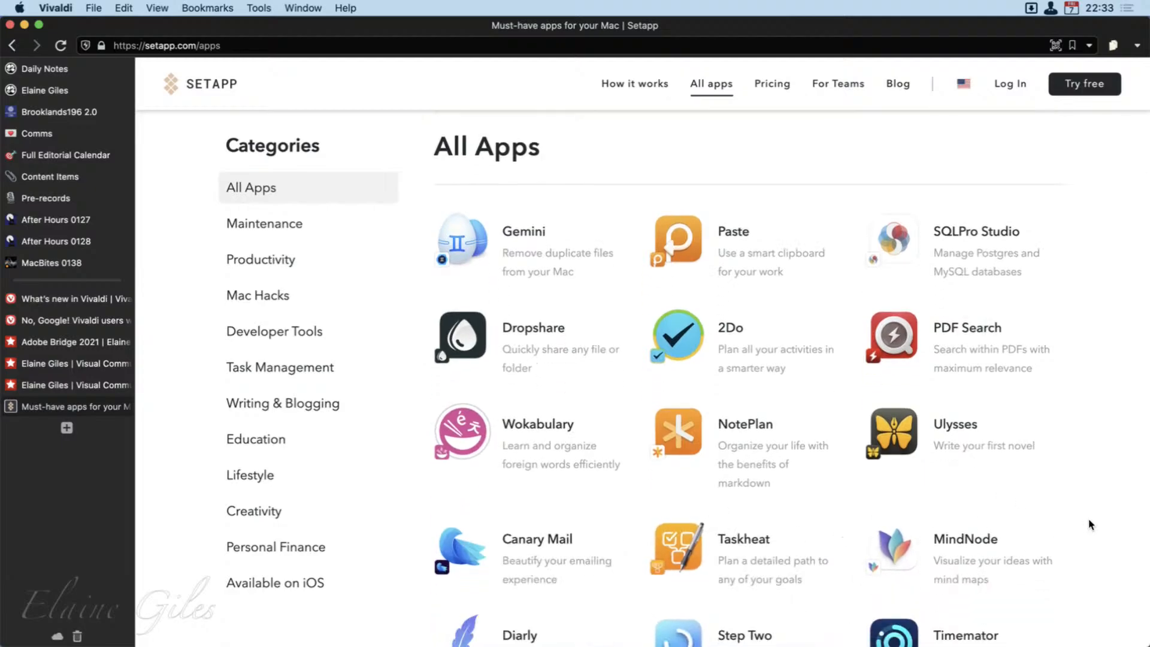
Step: Browse the All Apps list on Setapp to examine the range of included apps
{"action": "scroll", "coordinate": [1090, 524], "scroll_direction": "down", "scroll_amount": 4}
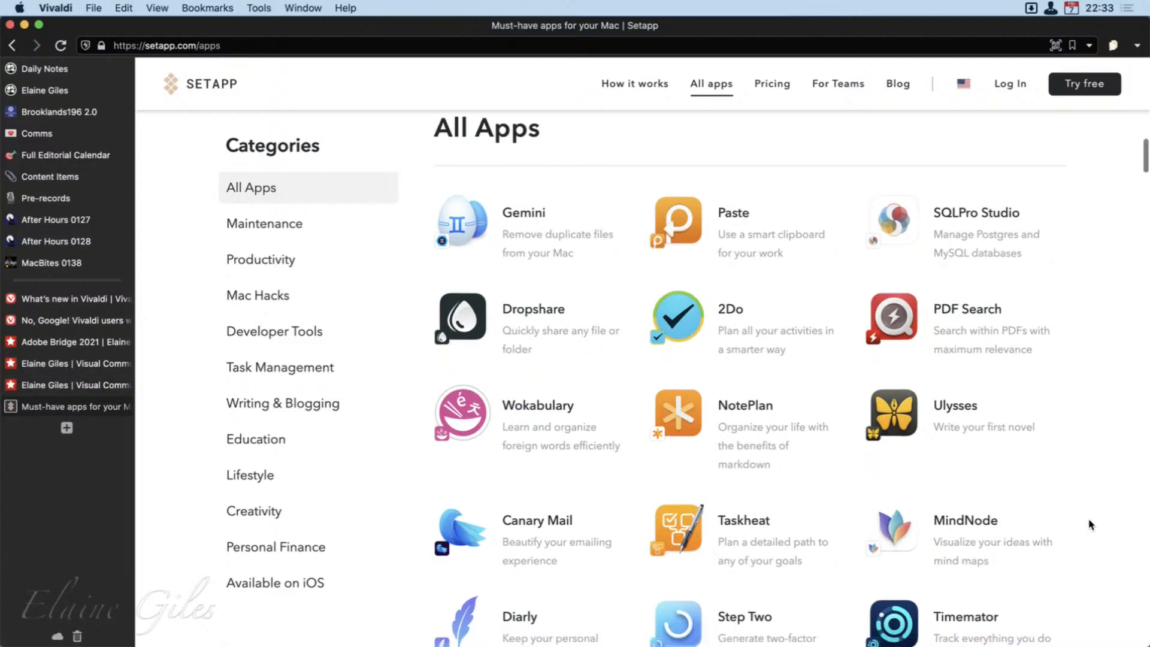
{"action": "scroll", "coordinate": [1090, 525], "scroll_direction": "down", "scroll_amount": 2}
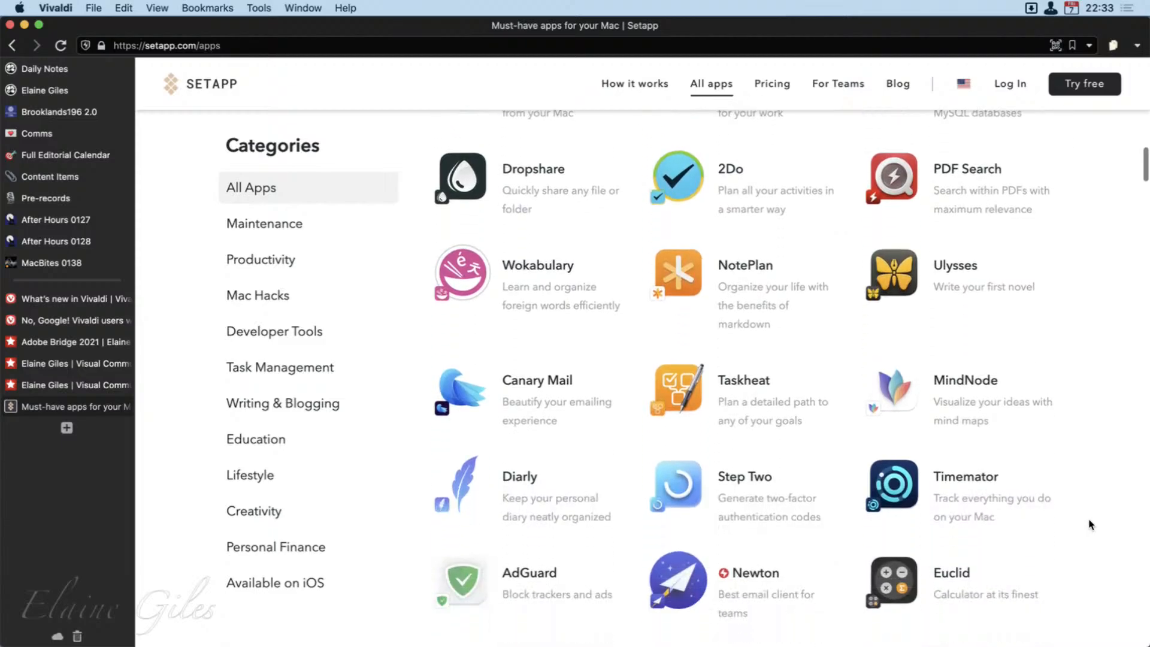
{"action": "scroll", "coordinate": [1090, 525], "scroll_direction": "down", "scroll_amount": 2}
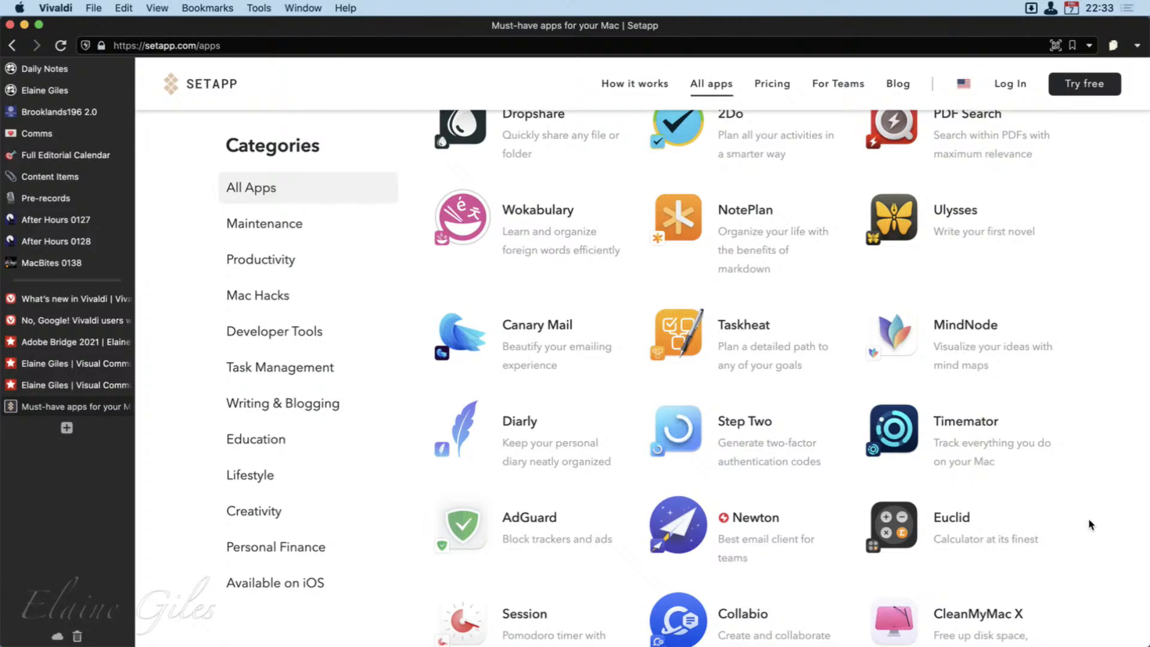
{"action": "scroll", "coordinate": [1090, 525], "scroll_direction": "down", "scroll_amount": 15}
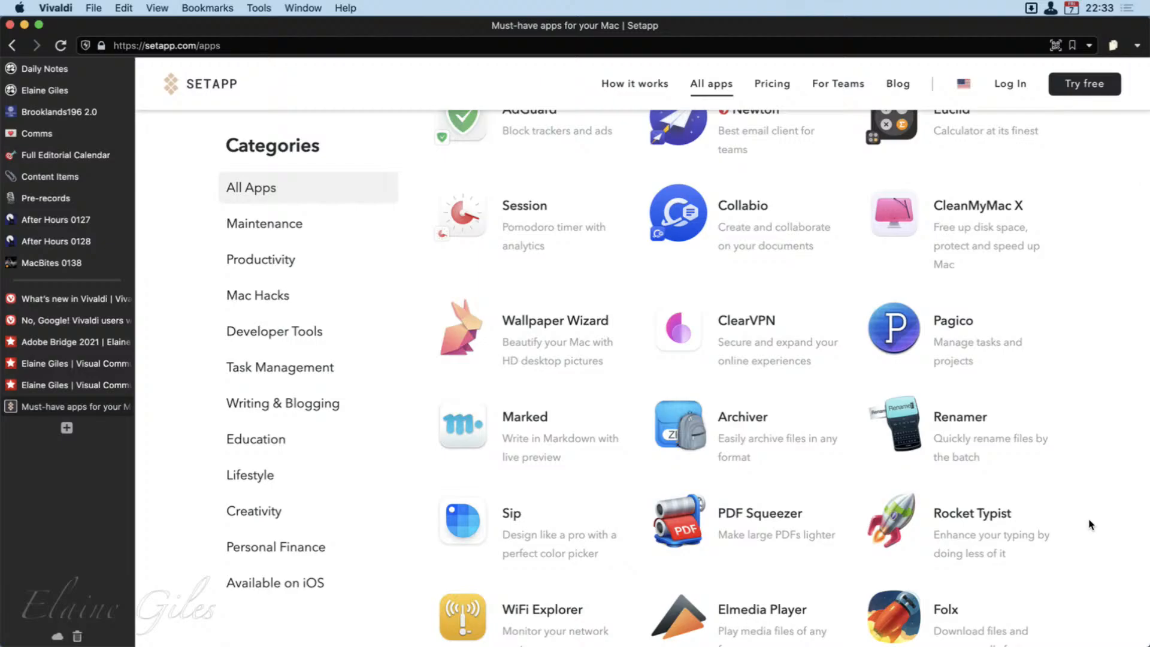
{"action": "scroll", "coordinate": [1090, 525], "scroll_direction": "down", "scroll_amount": 15}
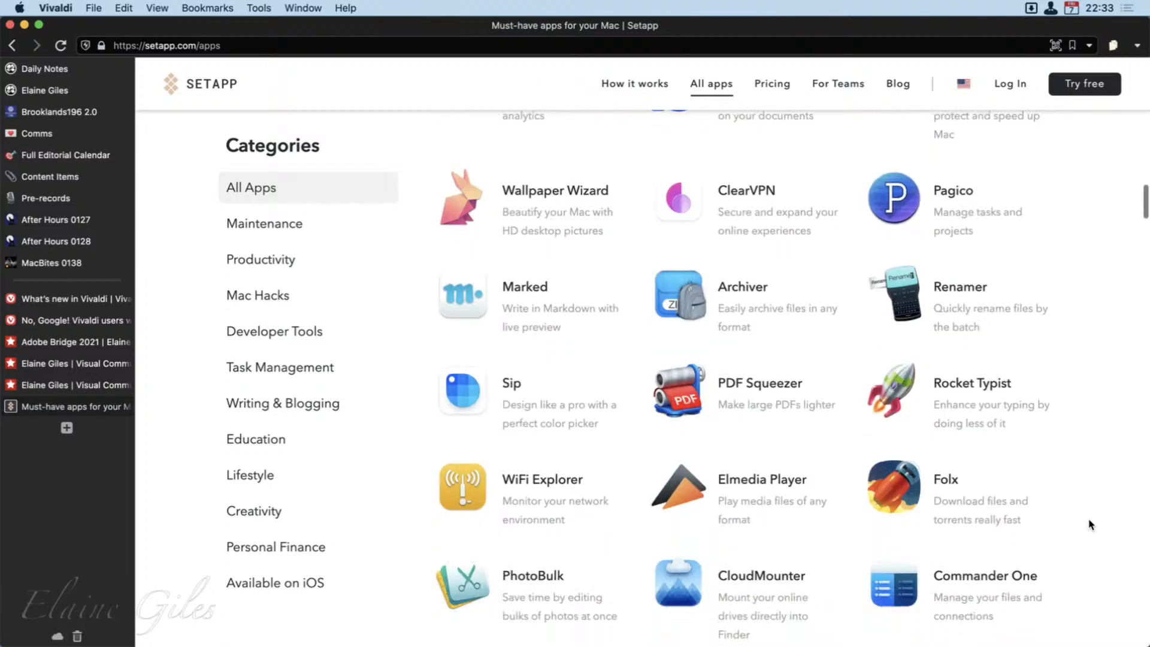
{"action": "scroll", "coordinate": [1090, 525], "scroll_direction": "down", "scroll_amount": 9}
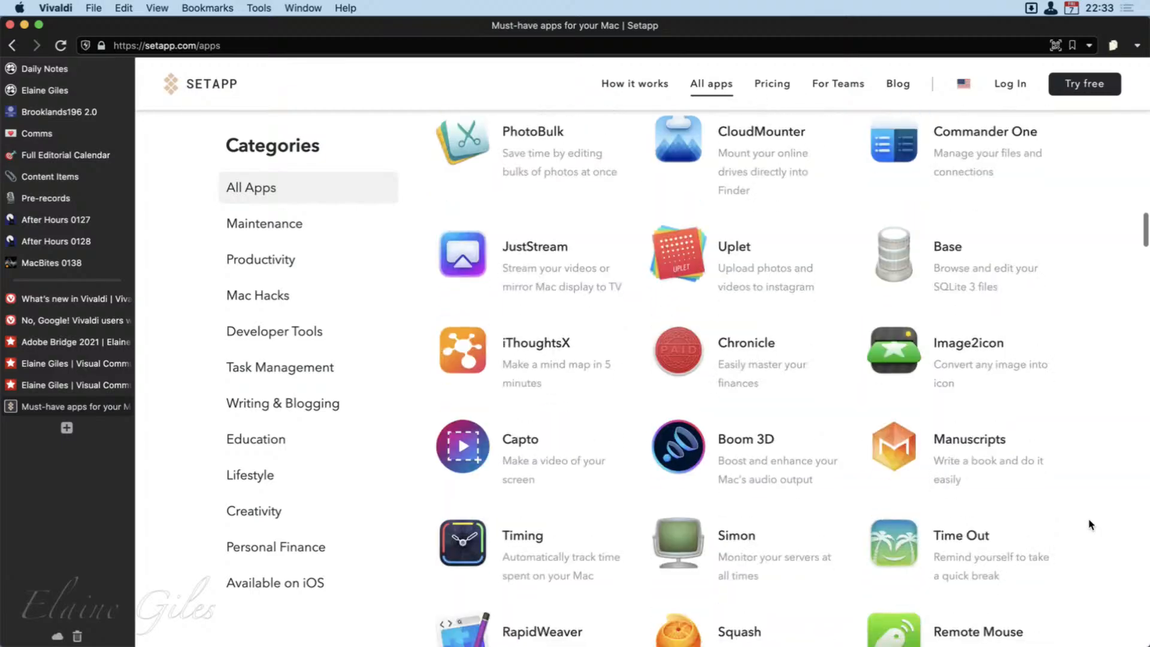
{"action": "scroll", "coordinate": [1090, 525], "scroll_direction": "down", "scroll_amount": 1}
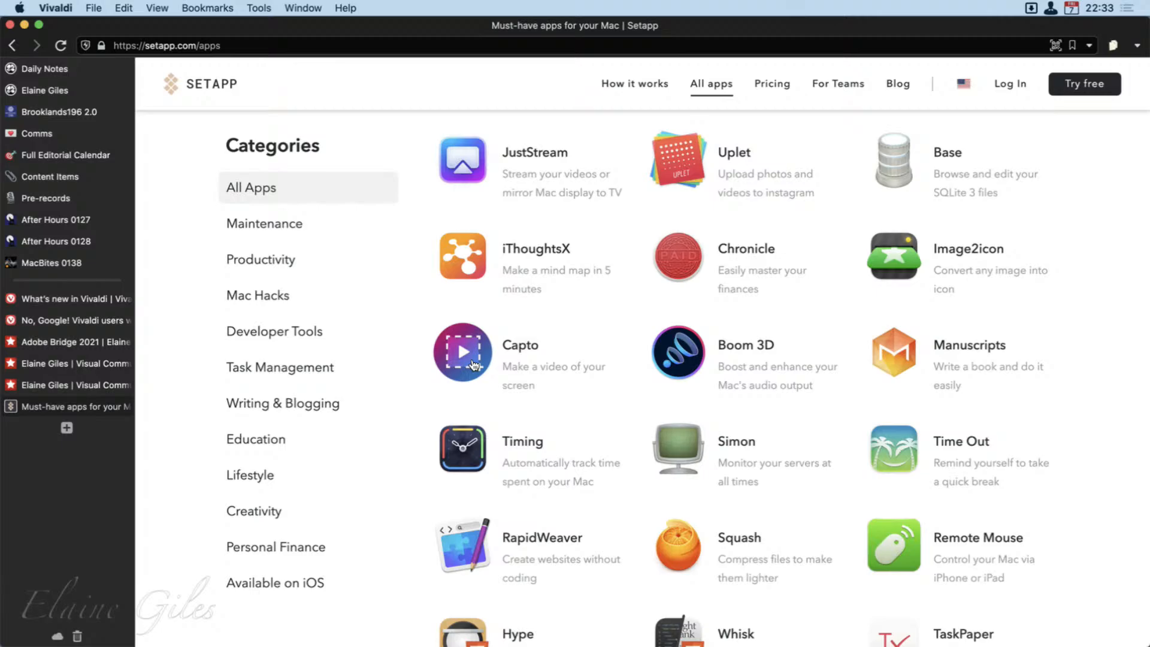
{"action": "scroll", "coordinate": [1111, 547], "scroll_direction": "down", "scroll_amount": 3}
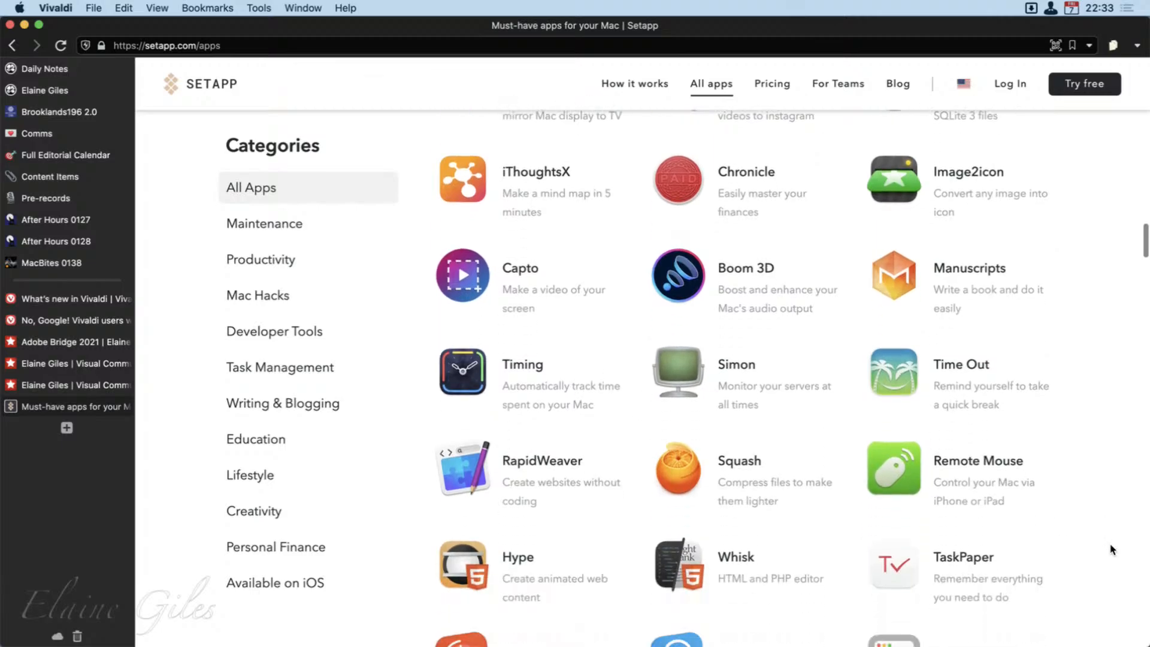
Step: Go further down Setapp's app list to examine more of the included apps, as far as the OCR app Prizmo
{"action": "scroll", "coordinate": [1102, 549], "scroll_direction": "down", "scroll_amount": 5}
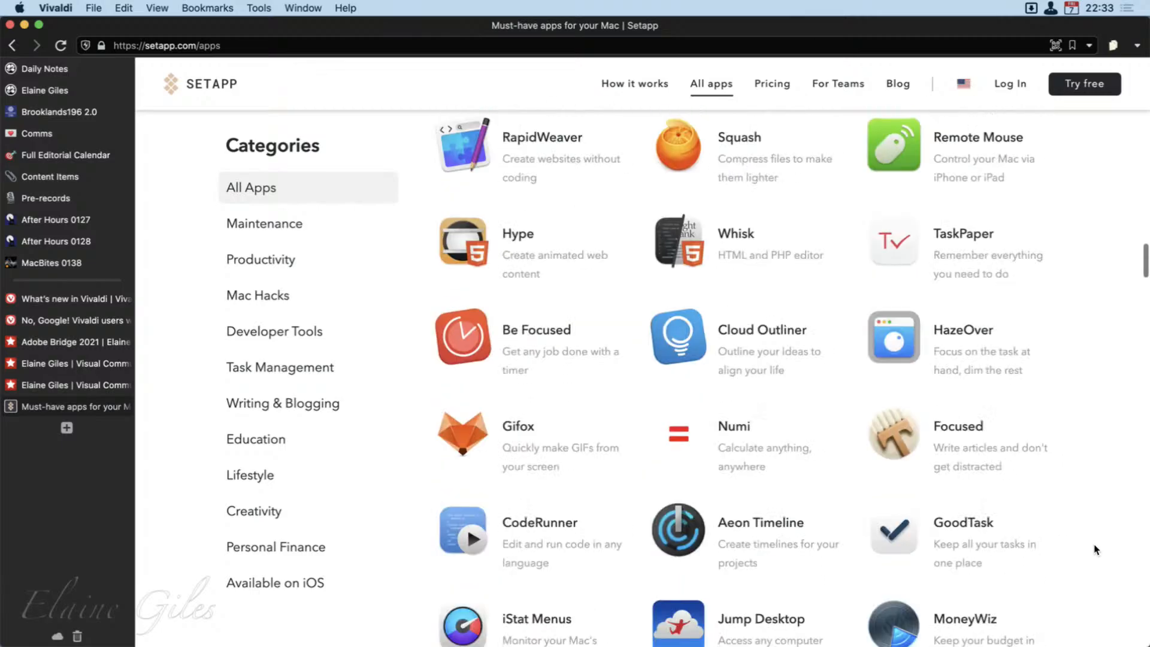
{"action": "scroll", "coordinate": [1095, 549], "scroll_direction": "down", "scroll_amount": 8}
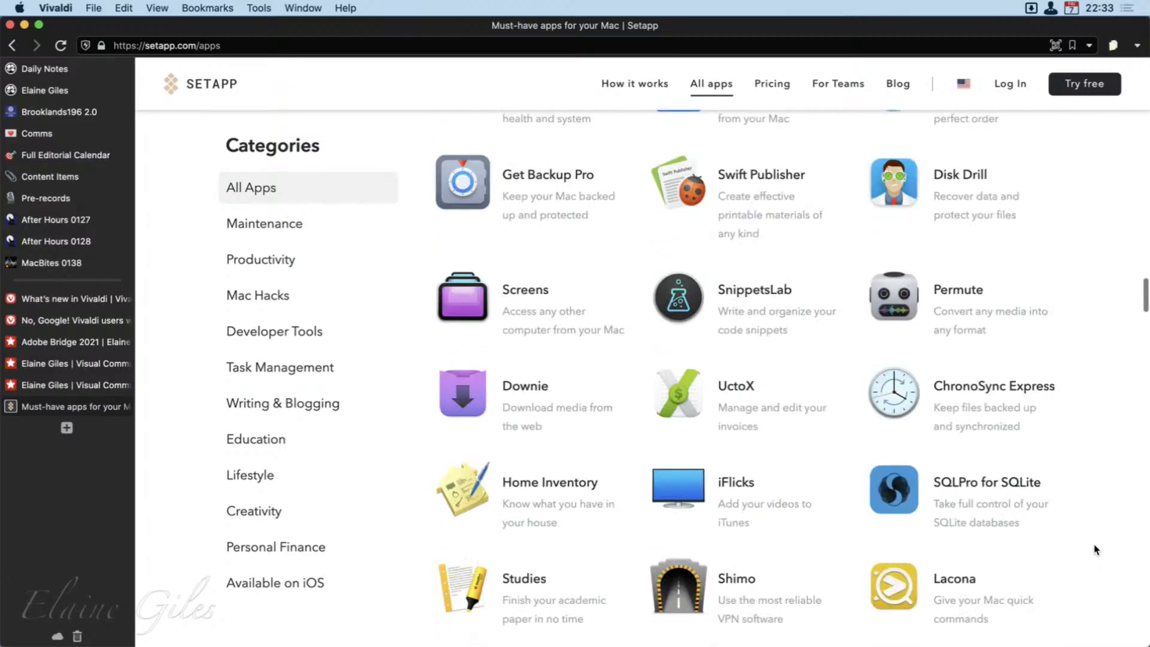
{"action": "scroll", "coordinate": [1095, 549], "scroll_direction": "down", "scroll_amount": 3}
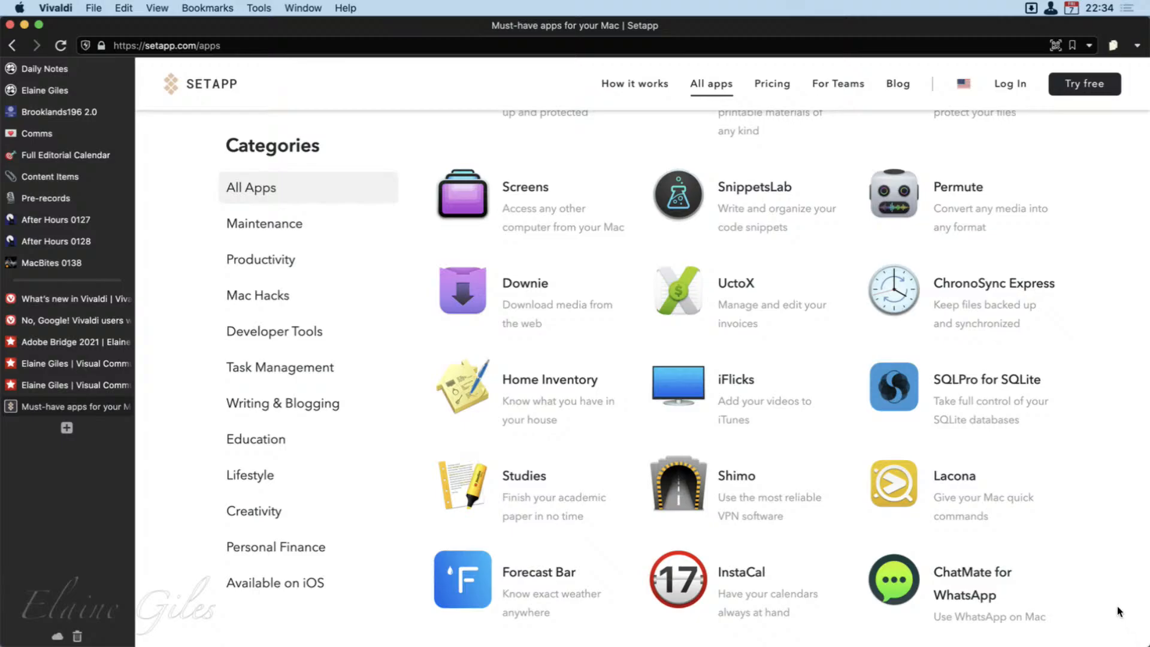
{"action": "scroll", "coordinate": [1085, 608], "scroll_direction": "down", "scroll_amount": 5}
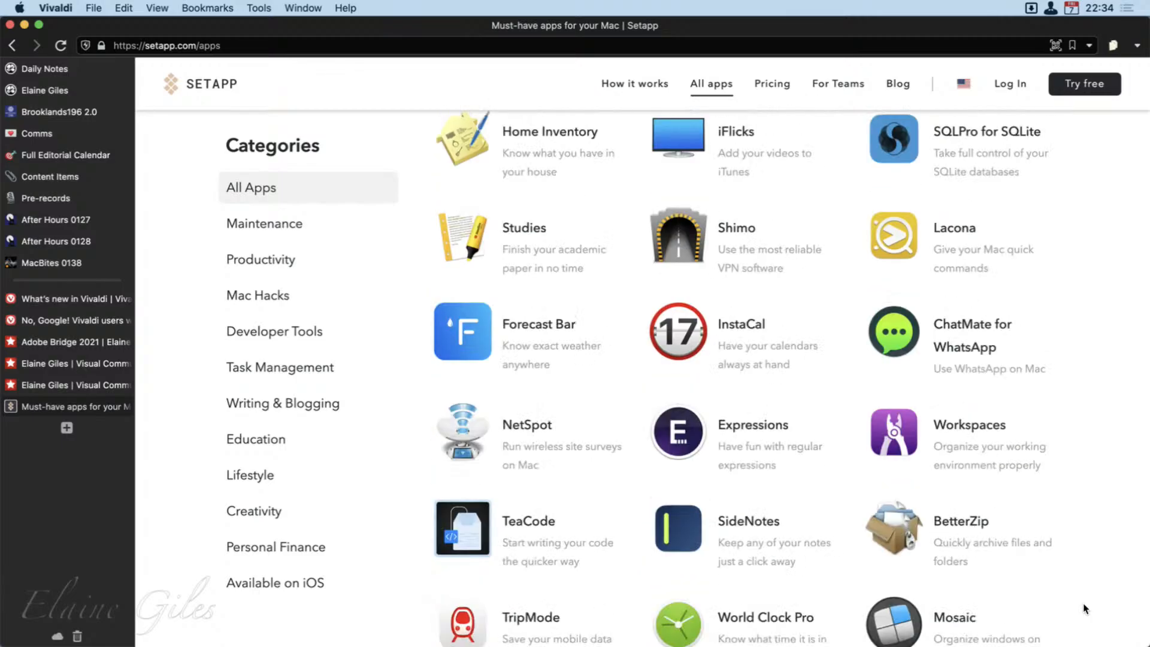
{"action": "scroll", "coordinate": [1085, 608], "scroll_direction": "down", "scroll_amount": 1}
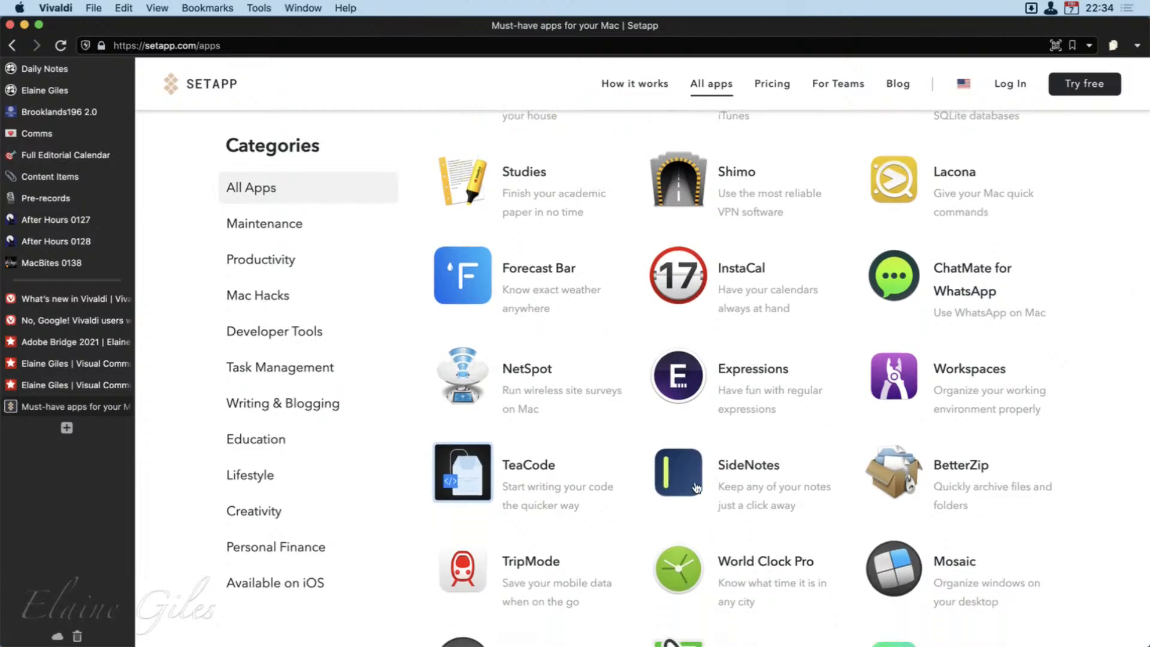
{"action": "scroll", "coordinate": [690, 493], "scroll_direction": "down", "scroll_amount": 4}
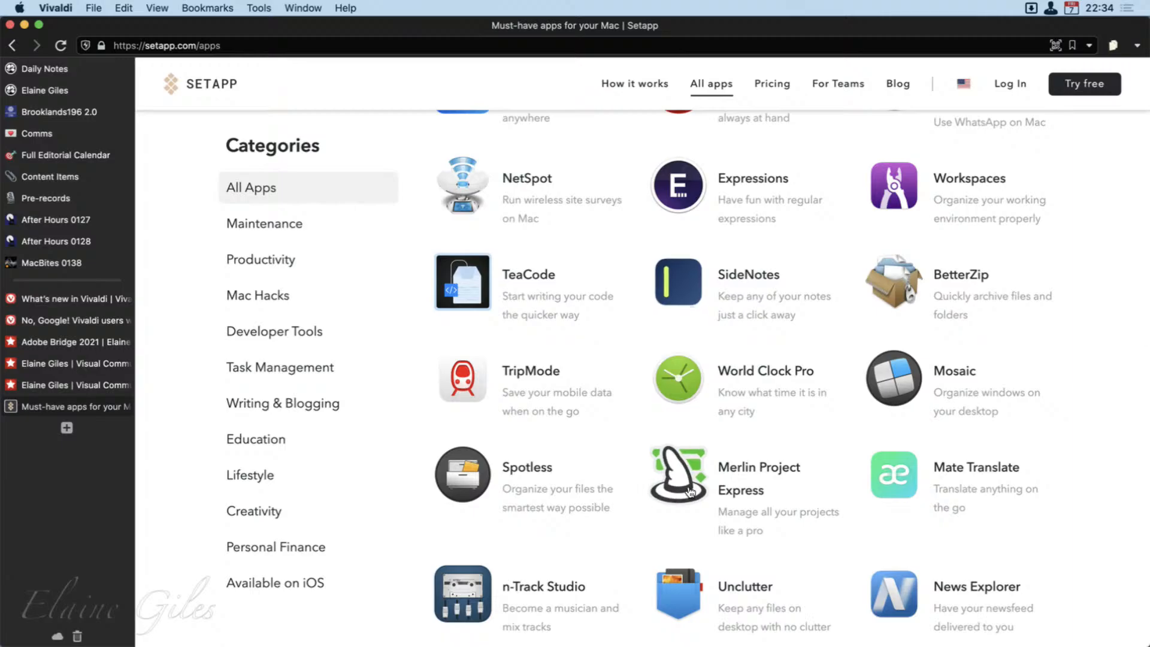
{"action": "scroll", "coordinate": [690, 492], "scroll_direction": "down", "scroll_amount": 5}
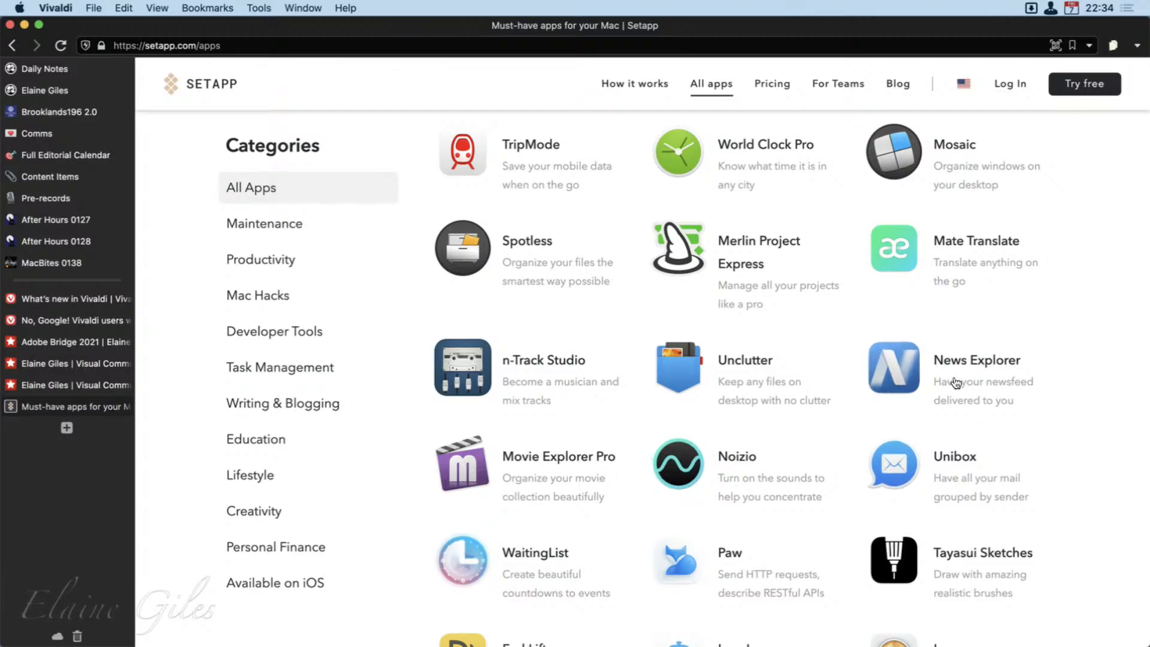
{"action": "scroll", "coordinate": [994, 617], "scroll_direction": "down", "scroll_amount": 5}
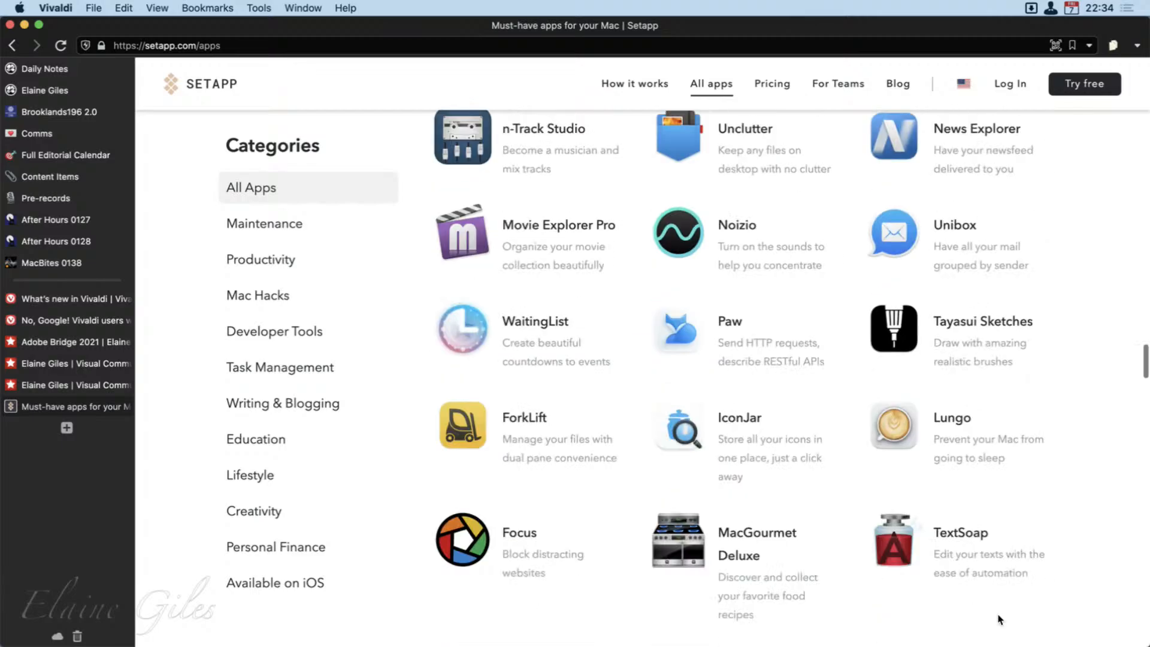
{"action": "scroll", "coordinate": [999, 619], "scroll_direction": "down", "scroll_amount": 7}
{"action": "scroll", "coordinate": [999, 620], "scroll_direction": "down", "scroll_amount": 1}
{"action": "scroll", "coordinate": [999, 623], "scroll_direction": "down", "scroll_amount": 1}
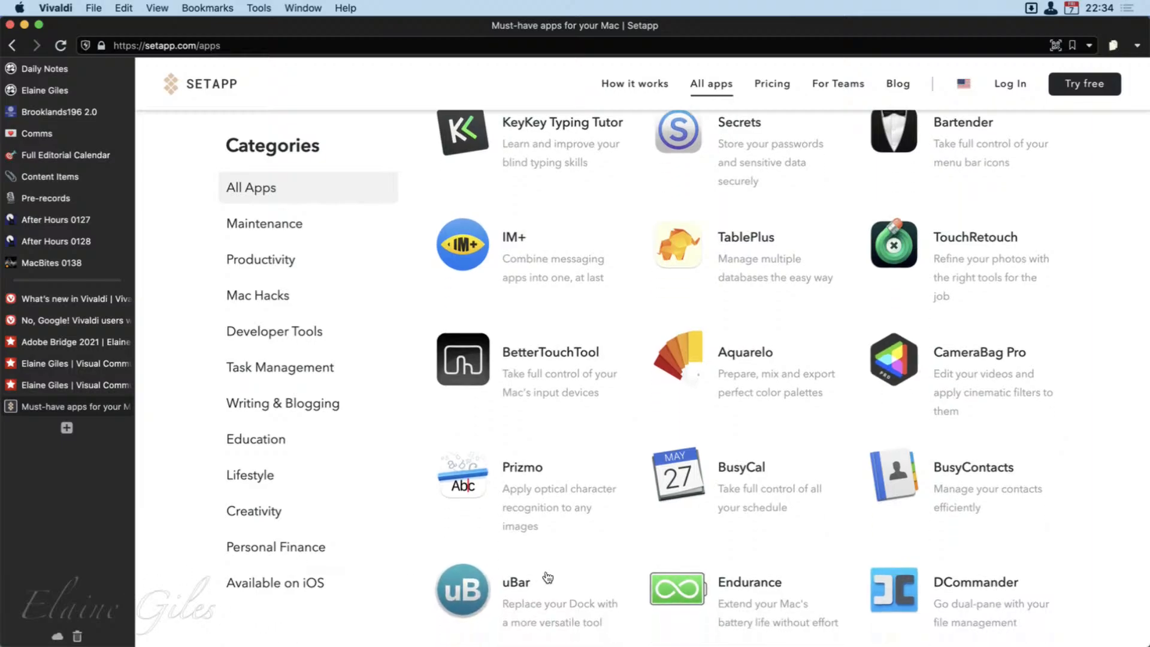
{"action": "scroll", "coordinate": [546, 576], "scroll_direction": "up", "scroll_amount": 2}
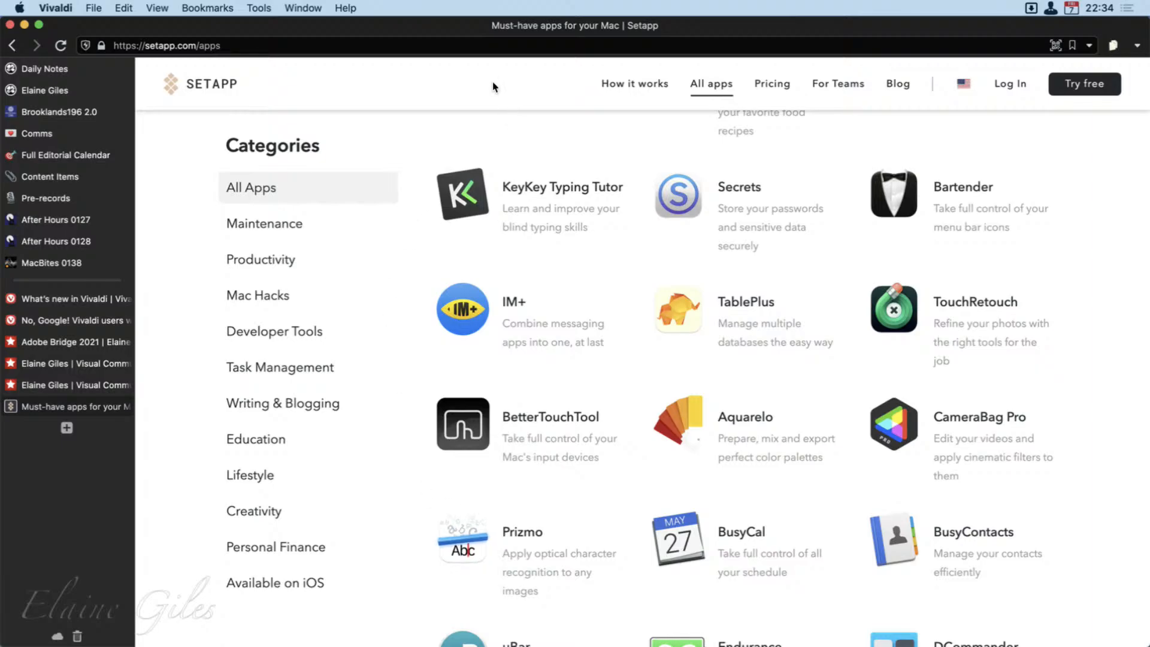
Step: Clear the Vivaldi and Microsoft Edge windows out of view to leave an empty desktop
{"action": "left_click", "coordinate": [206, 48]}
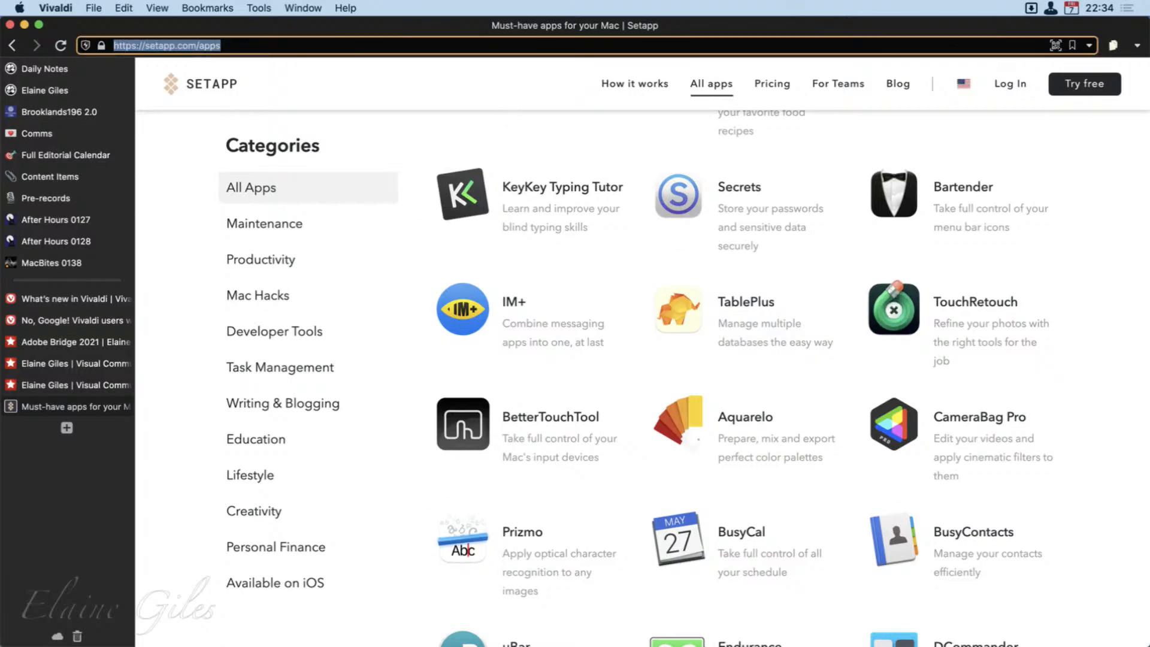
{"action": "key", "text": "super+Tab"}
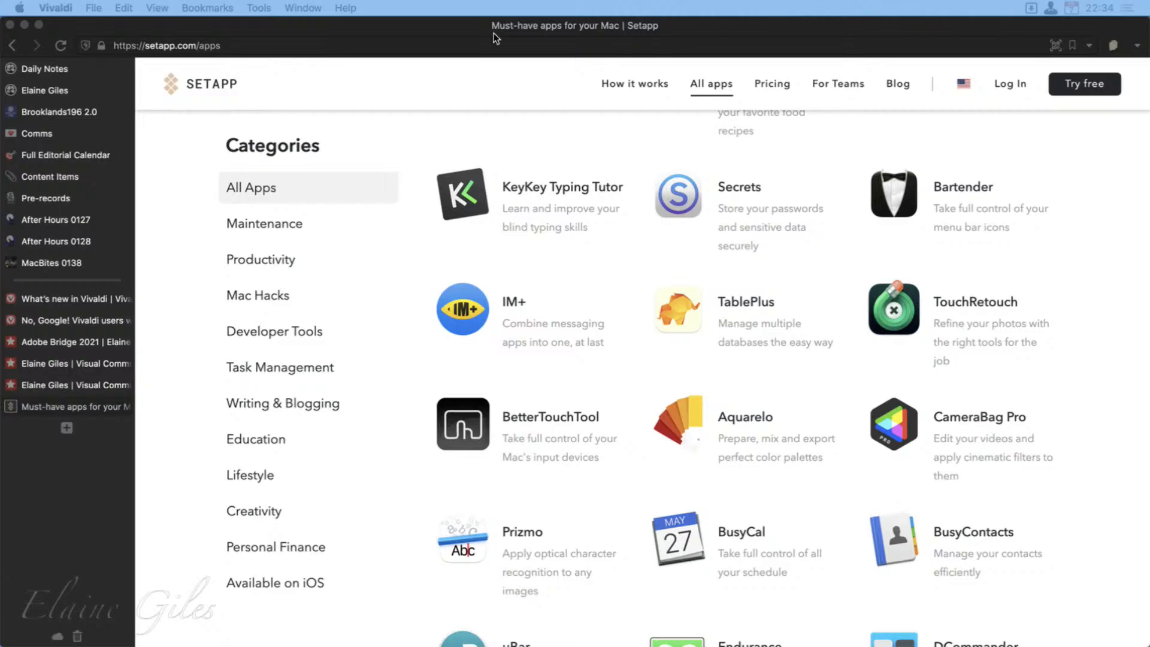
{"action": "left_click_drag", "start_coordinate": [406, 32], "coordinate": [0, 123]}
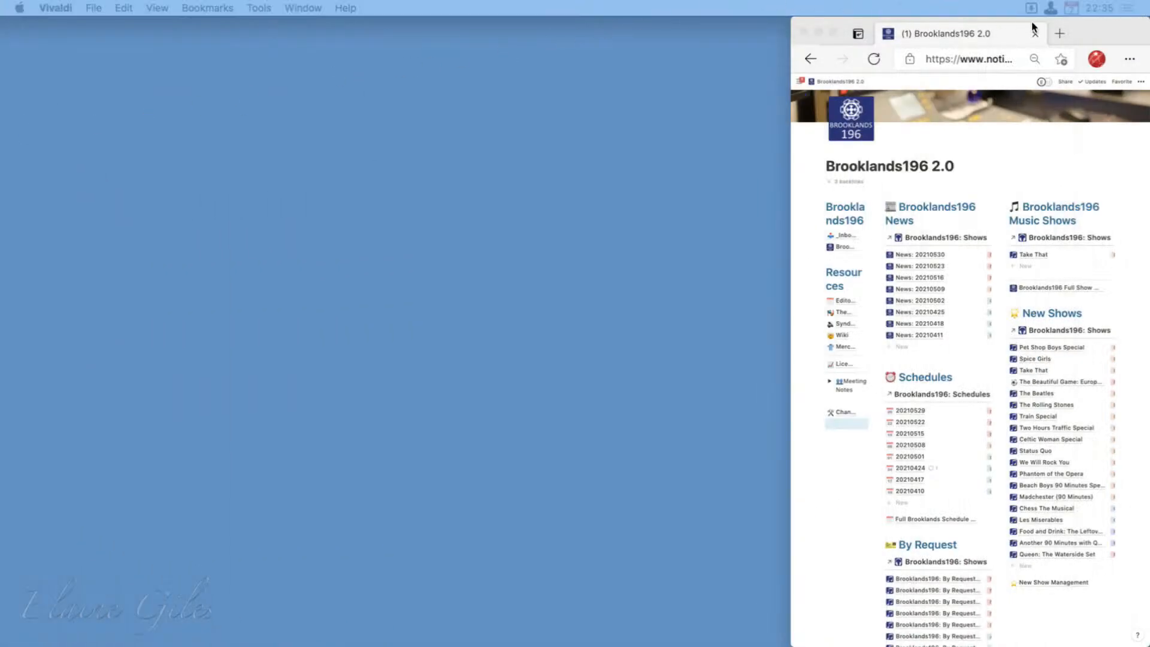
{"action": "left_click_drag", "start_coordinate": [1098, 34], "coordinate": [0, 204]}
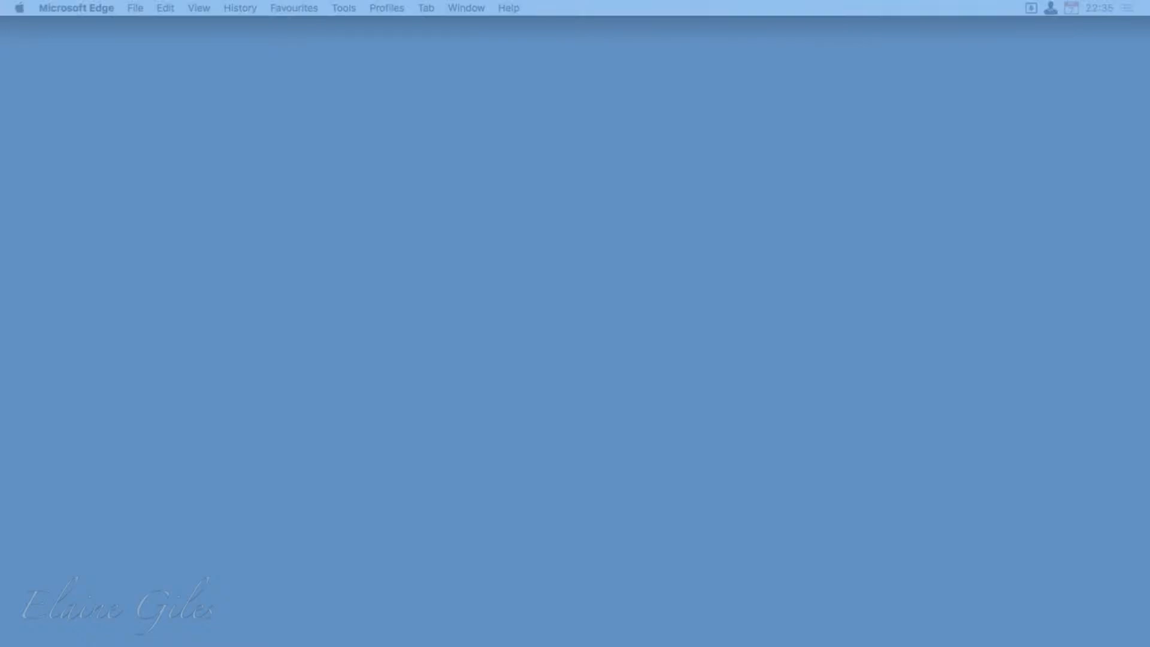
Step: Bring up the Workspaces launcher, centre its window on the desktop and go back from Good Afternoon to the list of workspaces
{"action": "key", "text": "ctrl+super+w"}
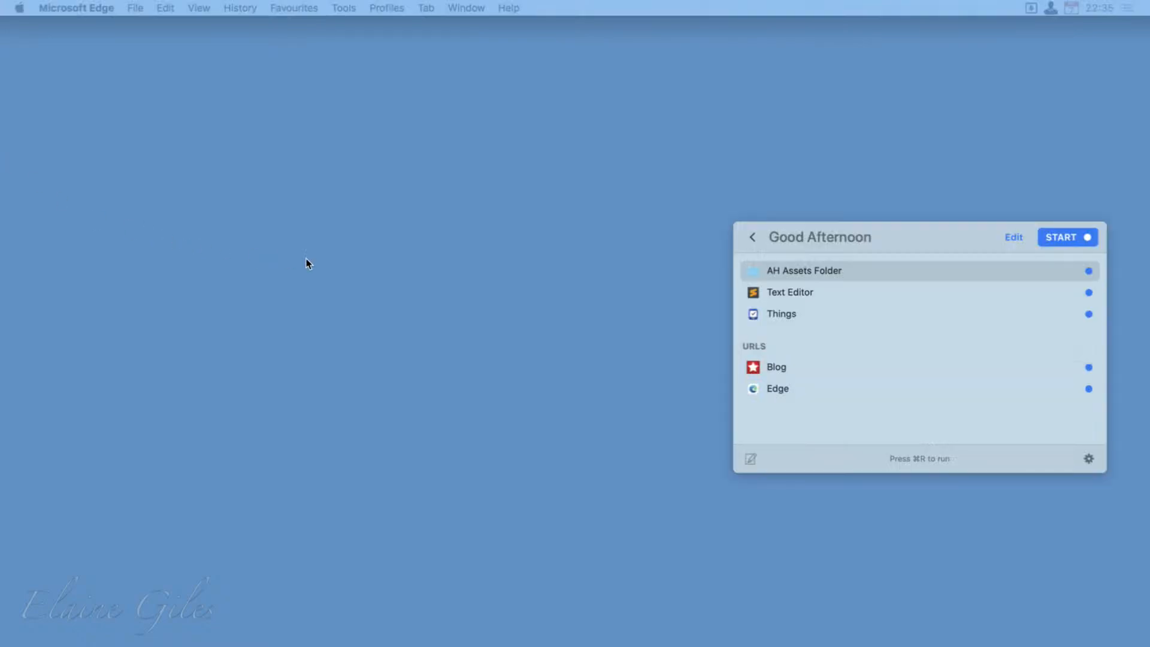
{"action": "key", "text": "ctrl+alt+c"}
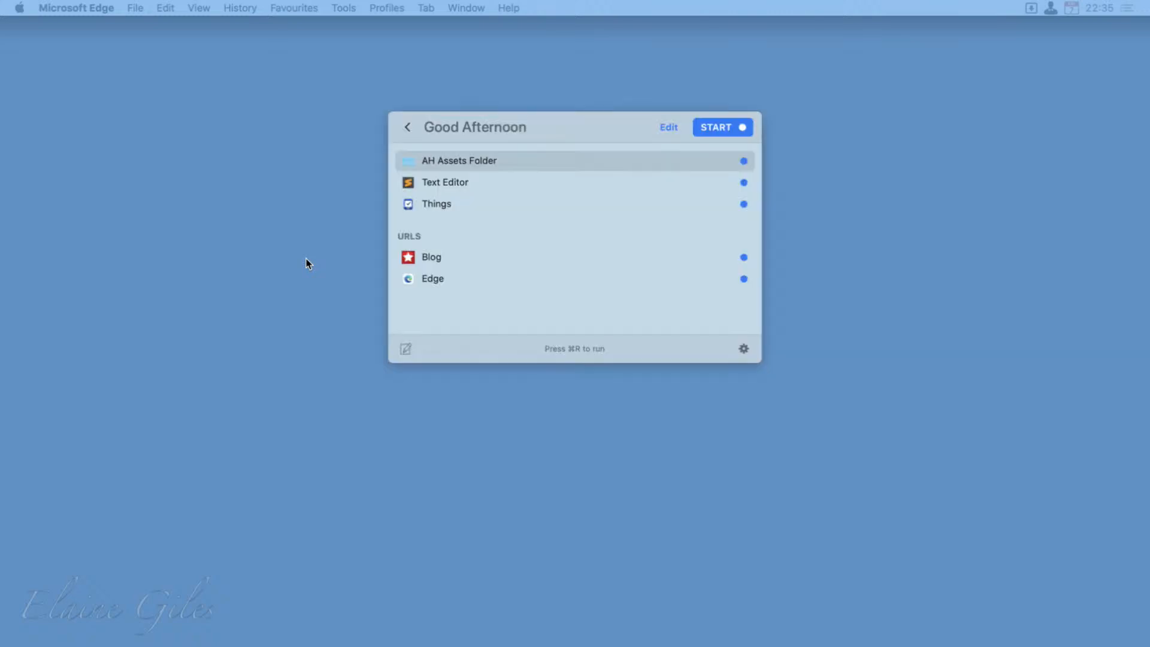
{"action": "key", "text": "super"}
{"action": "left_click", "coordinate": [408, 127]}
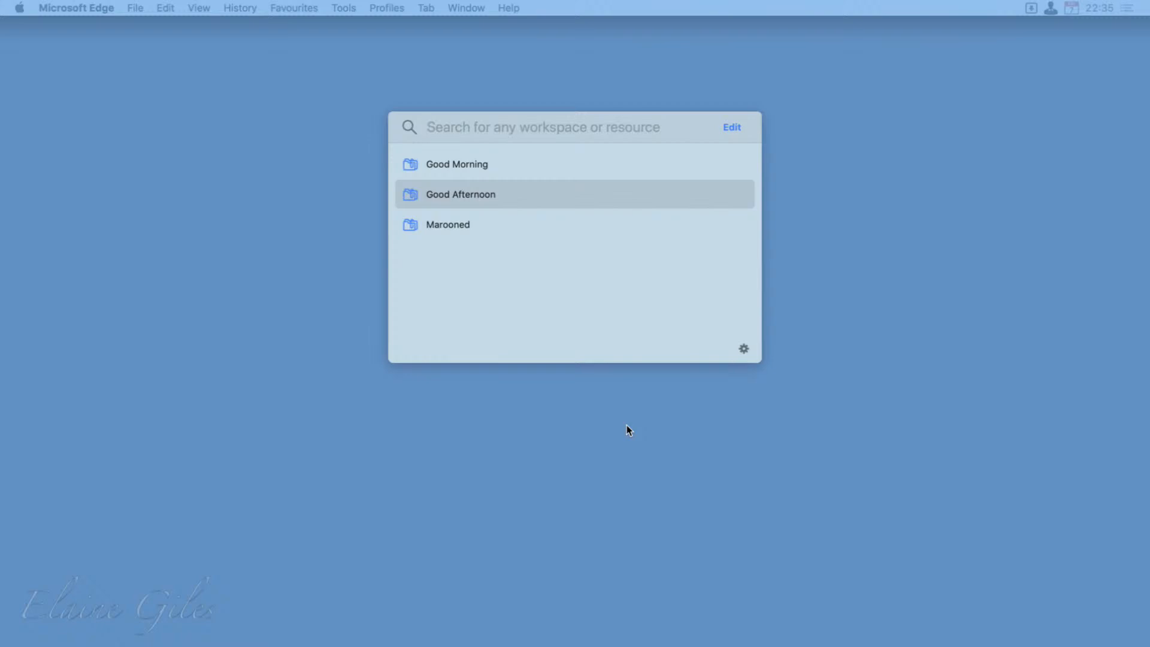
Step: Switch back to Vivaldi with canva.com open in a new tab, hide the browser's side panel and look over Canva's home page
{"action": "key", "text": "Return"}
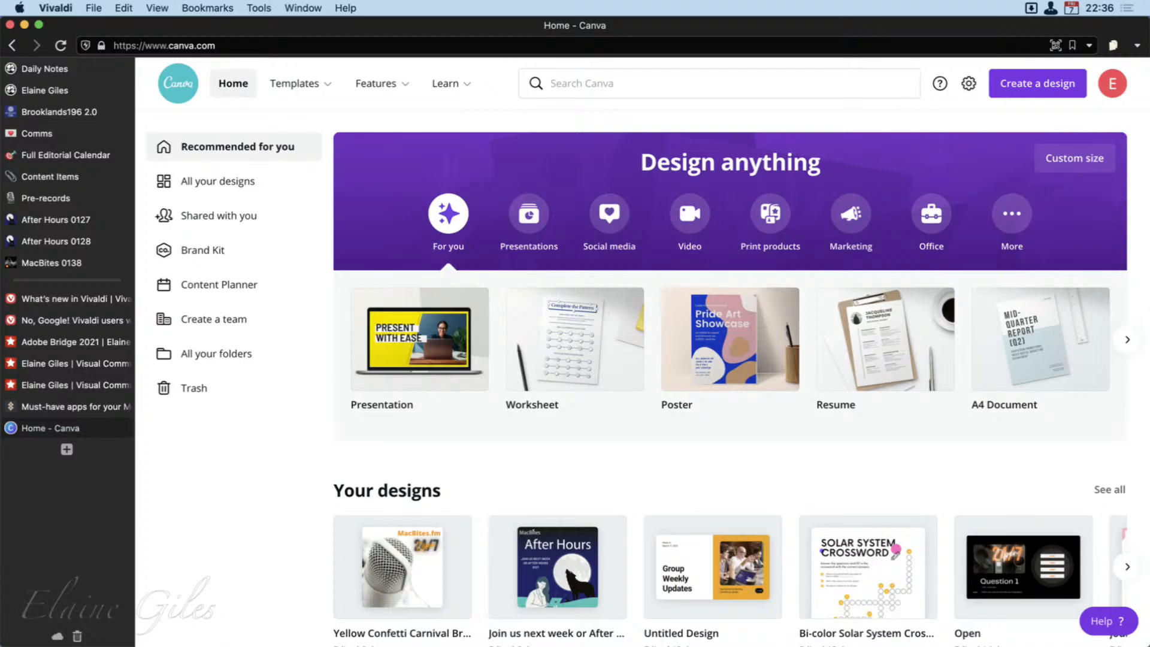
{"action": "key", "text": "super+F10"}
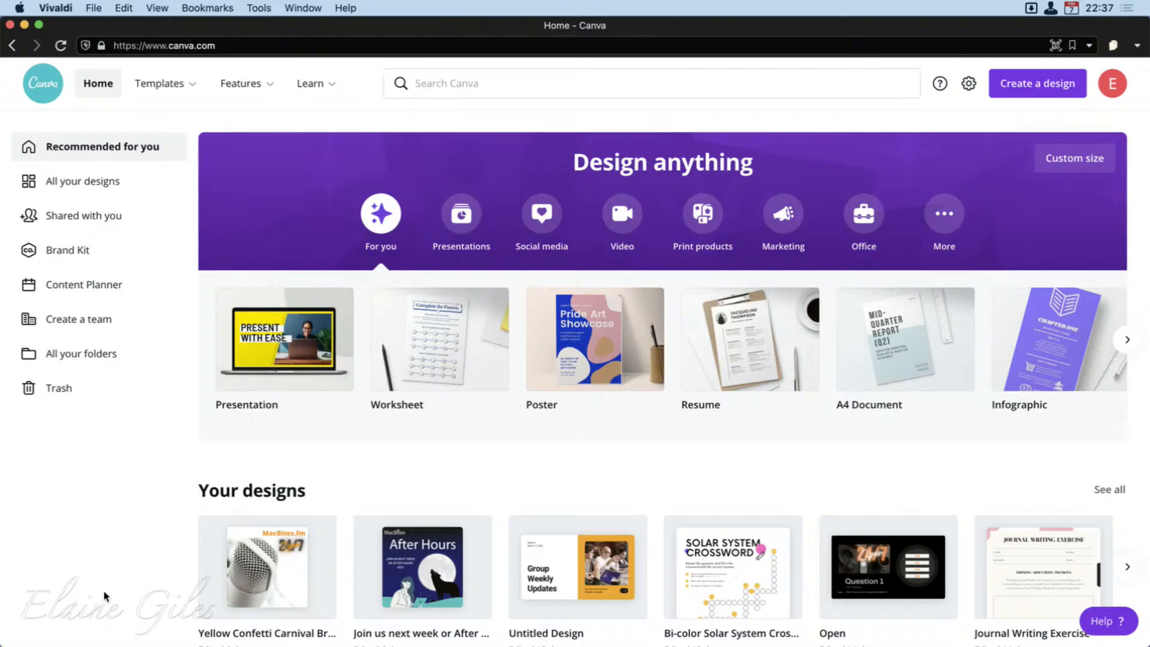
{"action": "scroll", "coordinate": [240, 563], "scroll_direction": "down", "scroll_amount": 4}
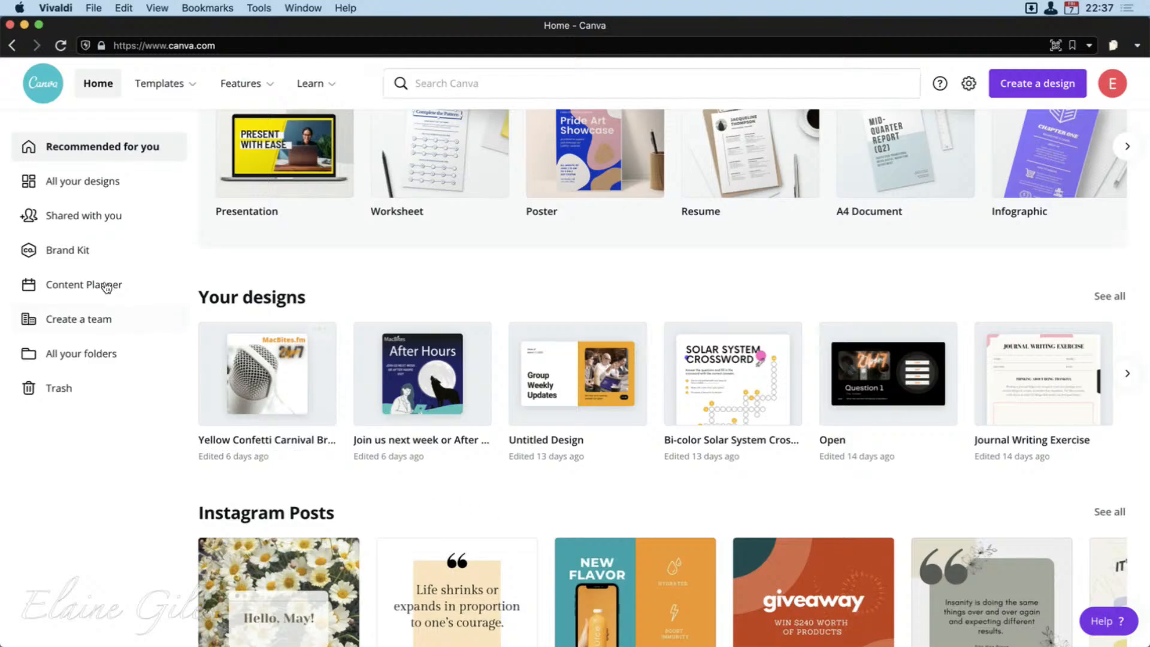
Step: Open Canva's Brand Kit, search the colour palettes for "orange" and add the Sip of Orange palette to the brand colours
{"action": "left_click", "coordinate": [78, 262]}
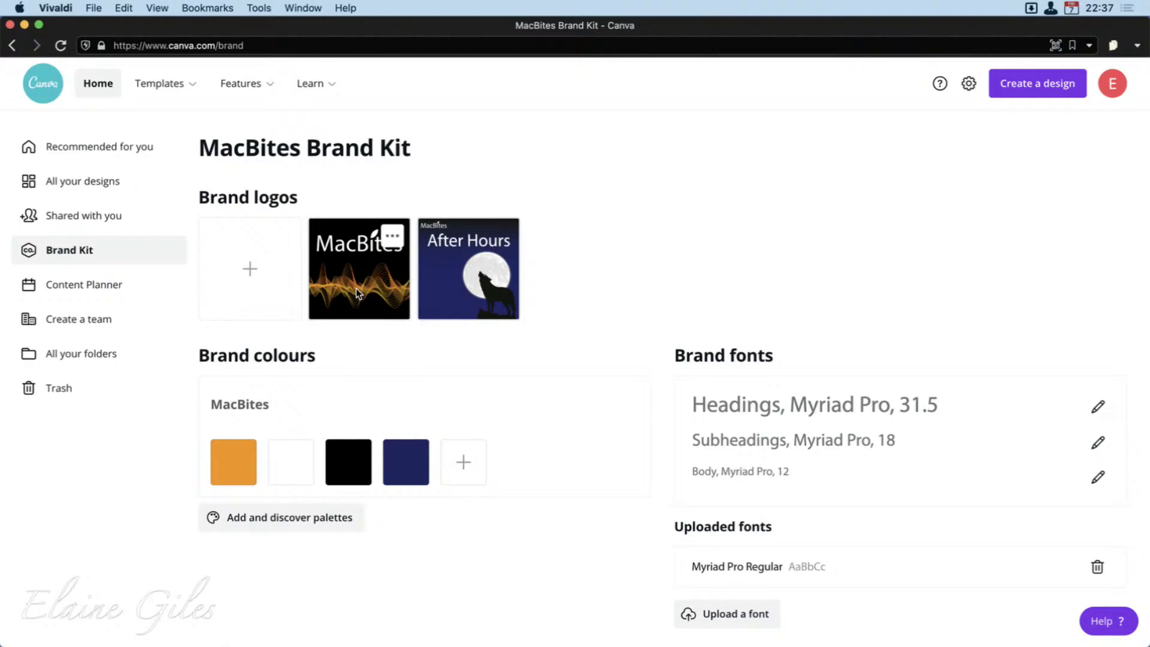
{"action": "mouse_move", "coordinate": [425, 291]}
{"action": "left_click", "coordinate": [254, 520]}
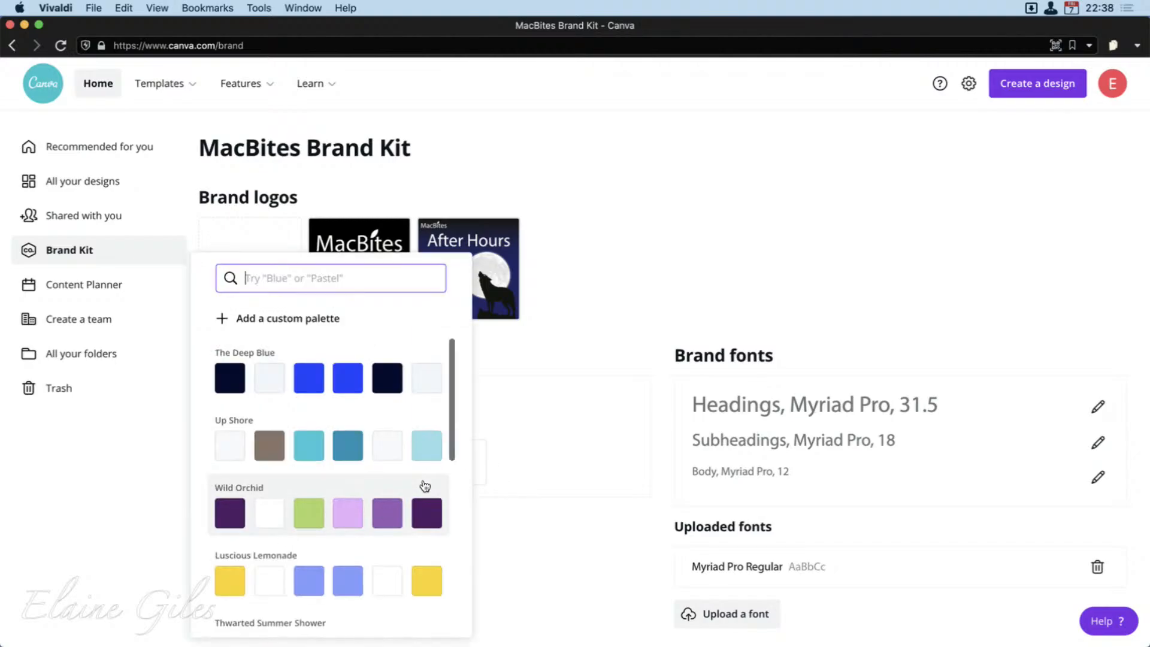
{"action": "scroll", "coordinate": [415, 487], "scroll_direction": "down", "scroll_amount": 1}
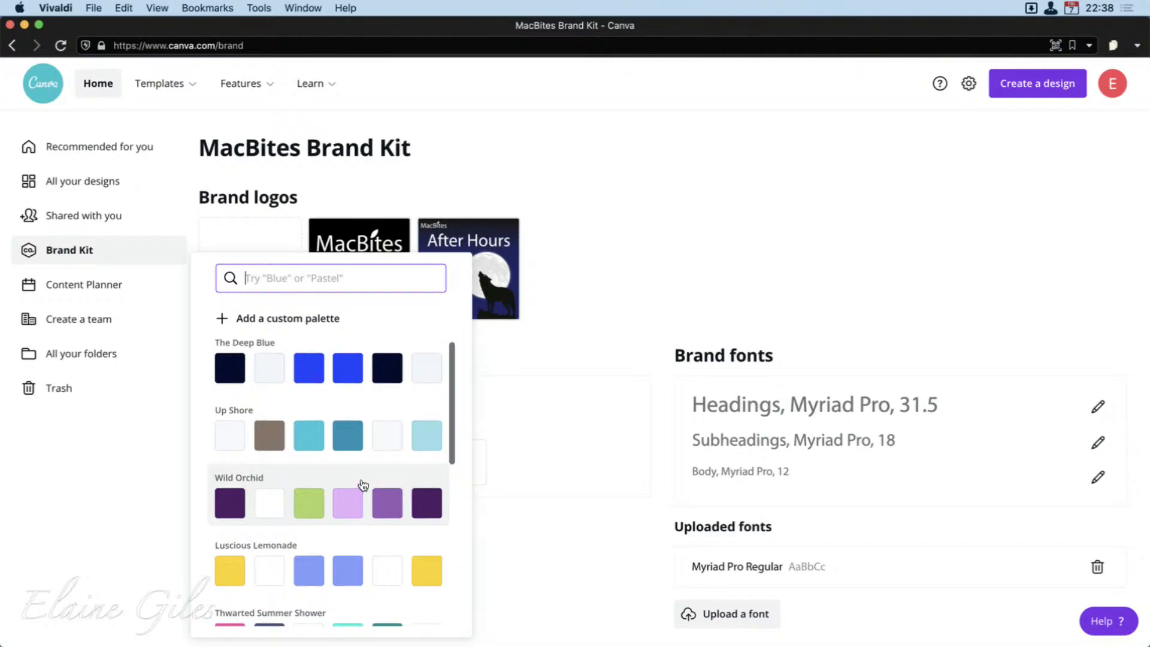
{"action": "type", "text": "orange"}
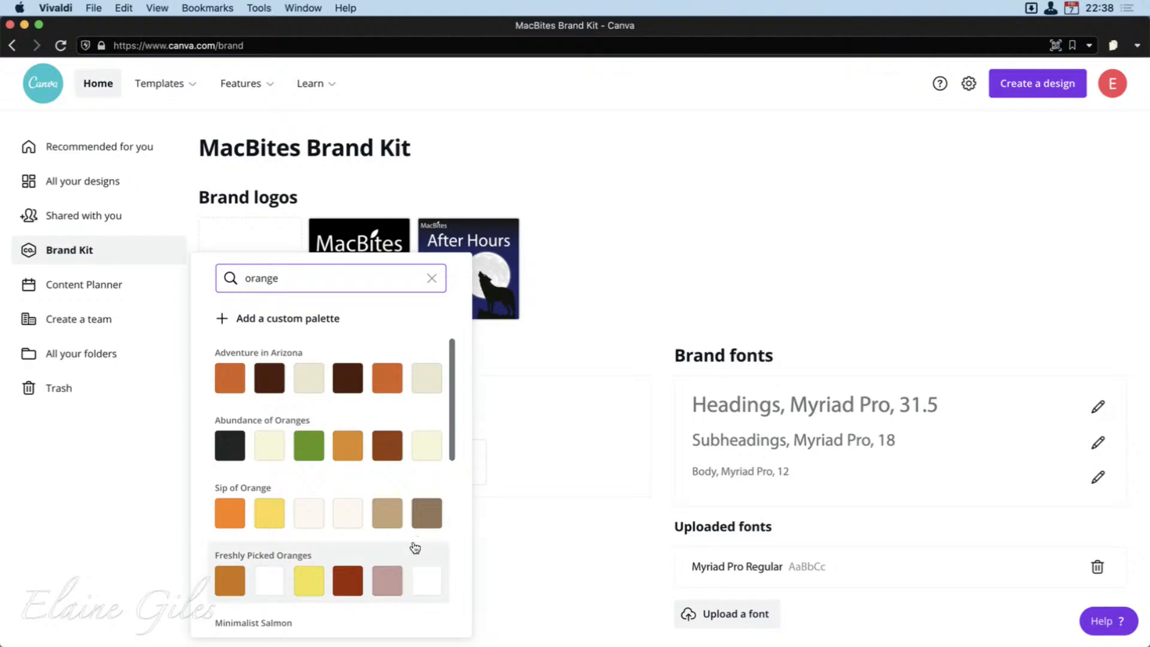
{"action": "scroll", "coordinate": [416, 546], "scroll_direction": "down", "scroll_amount": 2}
{"action": "scroll", "coordinate": [415, 546], "scroll_direction": "down", "scroll_amount": 2}
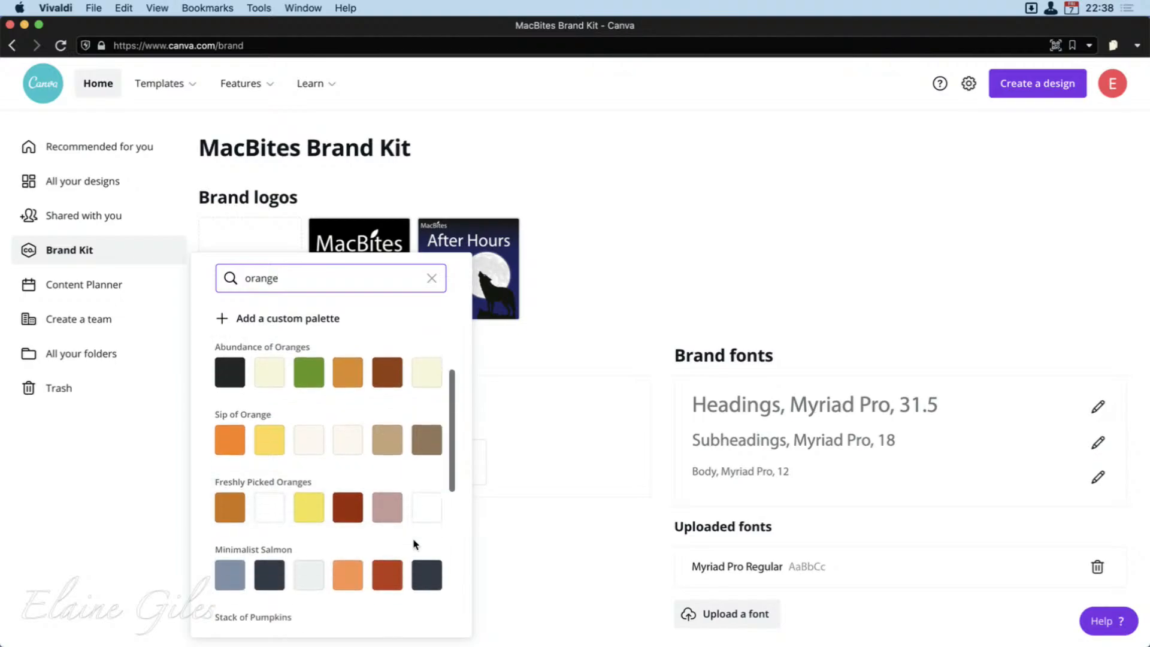
{"action": "scroll", "coordinate": [416, 546], "scroll_direction": "down", "scroll_amount": 1}
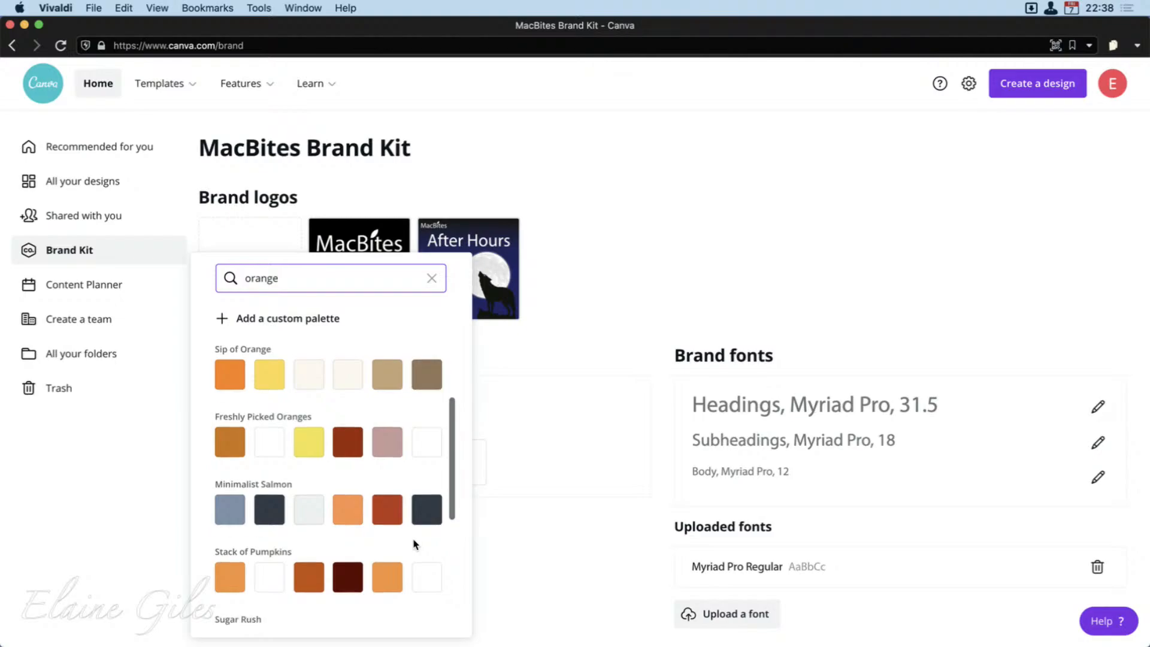
{"action": "scroll", "coordinate": [413, 547], "scroll_direction": "up", "scroll_amount": 5}
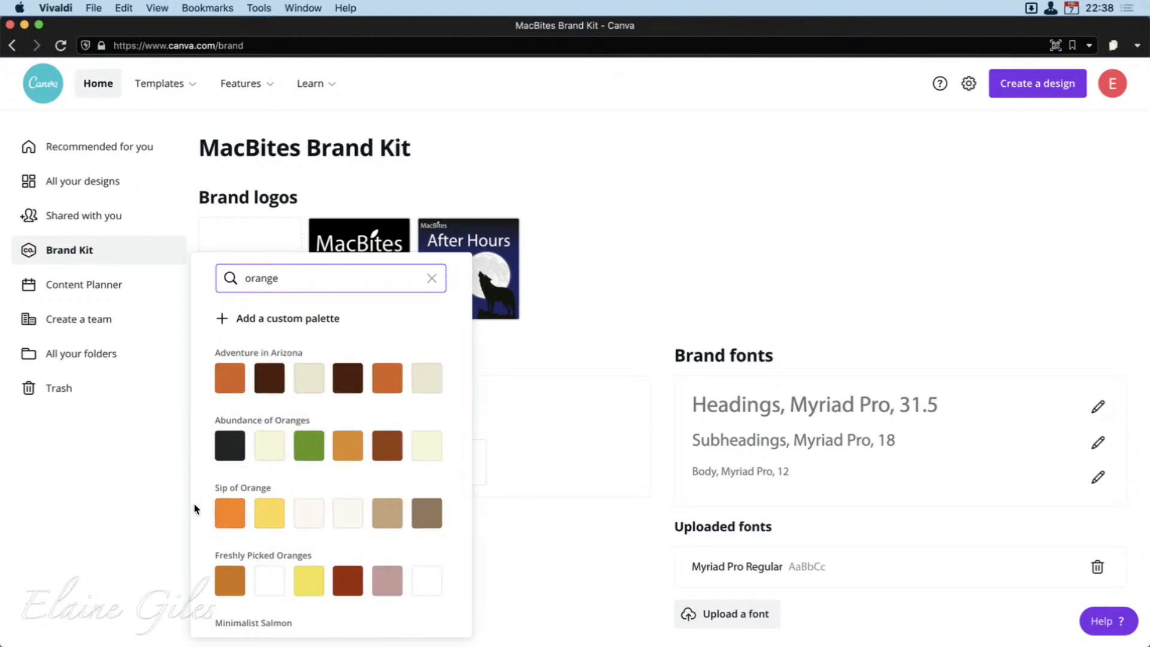
{"action": "left_click", "coordinate": [243, 503]}
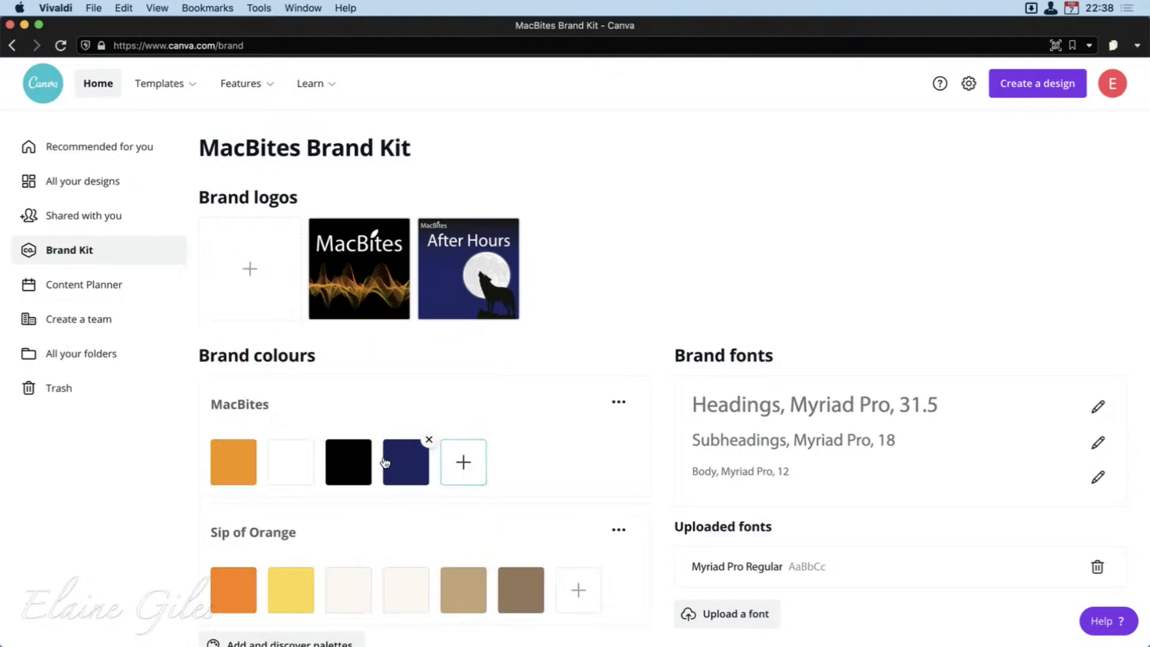
Step: Check the options available for the Sip of Orange palette and dismiss them without choosing any
{"action": "scroll", "coordinate": [525, 556], "scroll_direction": "down", "scroll_amount": 1}
{"action": "scroll", "coordinate": [527, 561], "scroll_direction": "down", "scroll_amount": 1}
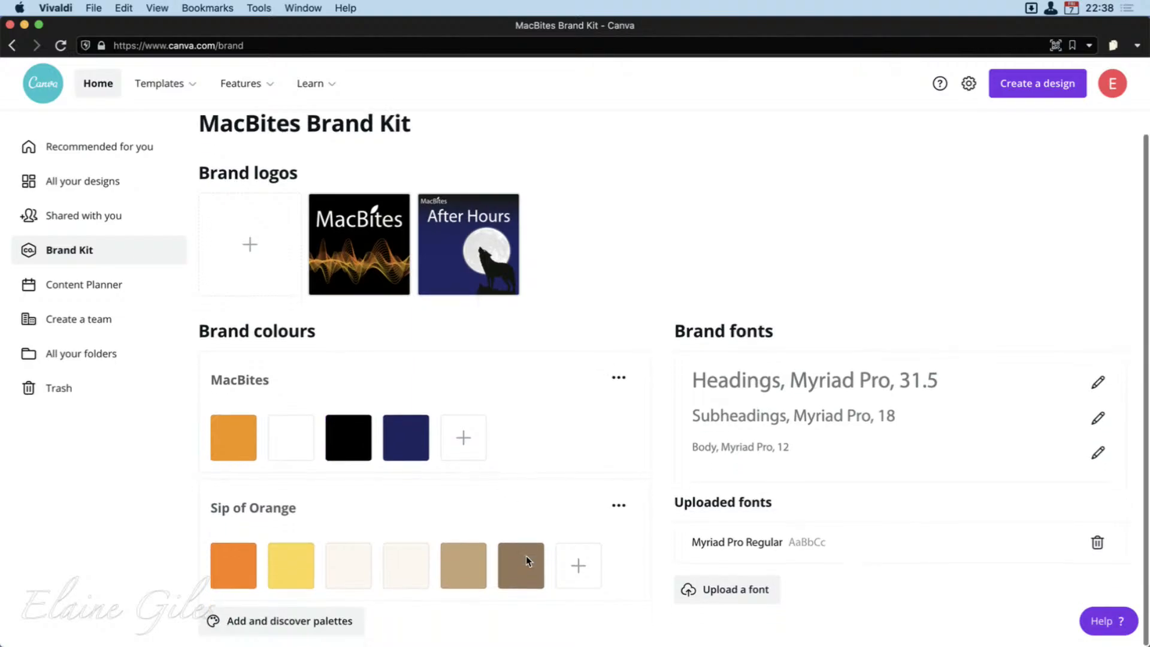
{"action": "left_click", "coordinate": [618, 506]}
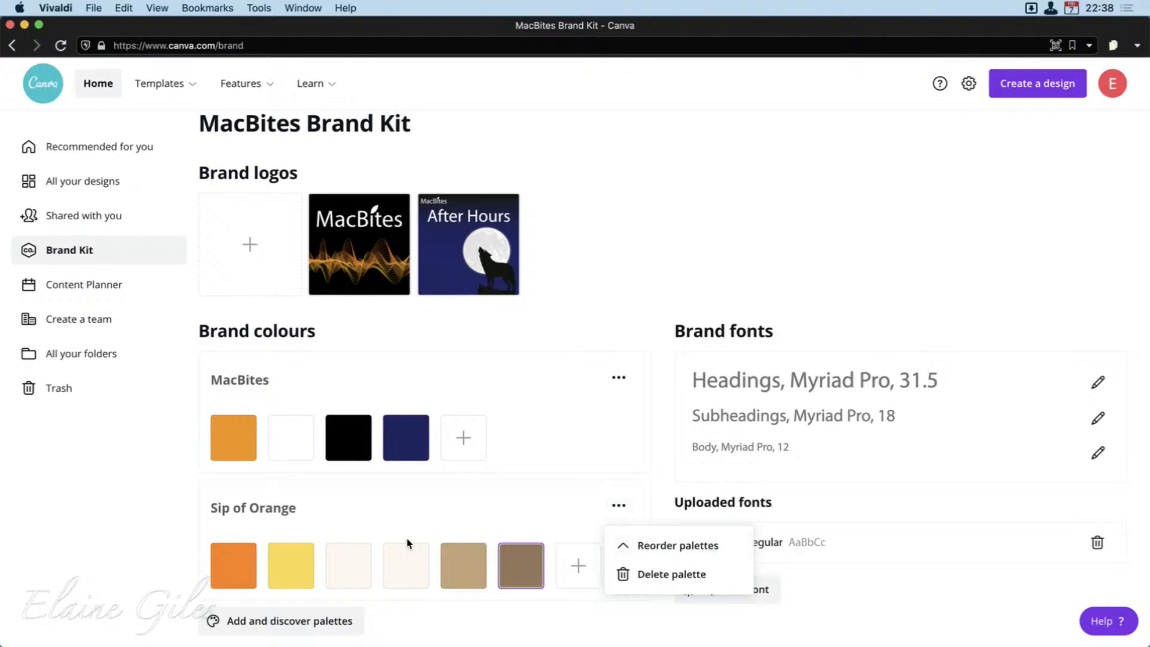
{"action": "left_click", "coordinate": [151, 540]}
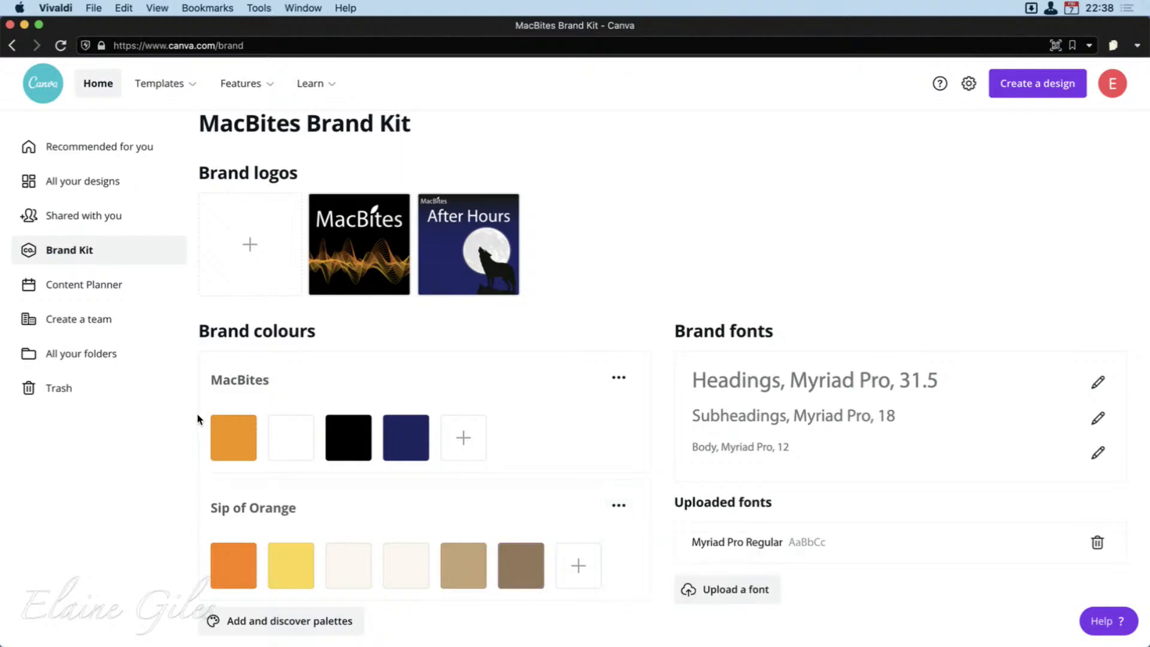
Step: Look over the Brand Kit's logos, colours and fonts and return to Canva's home page
{"action": "scroll", "coordinate": [270, 548], "scroll_direction": "up", "scroll_amount": 1}
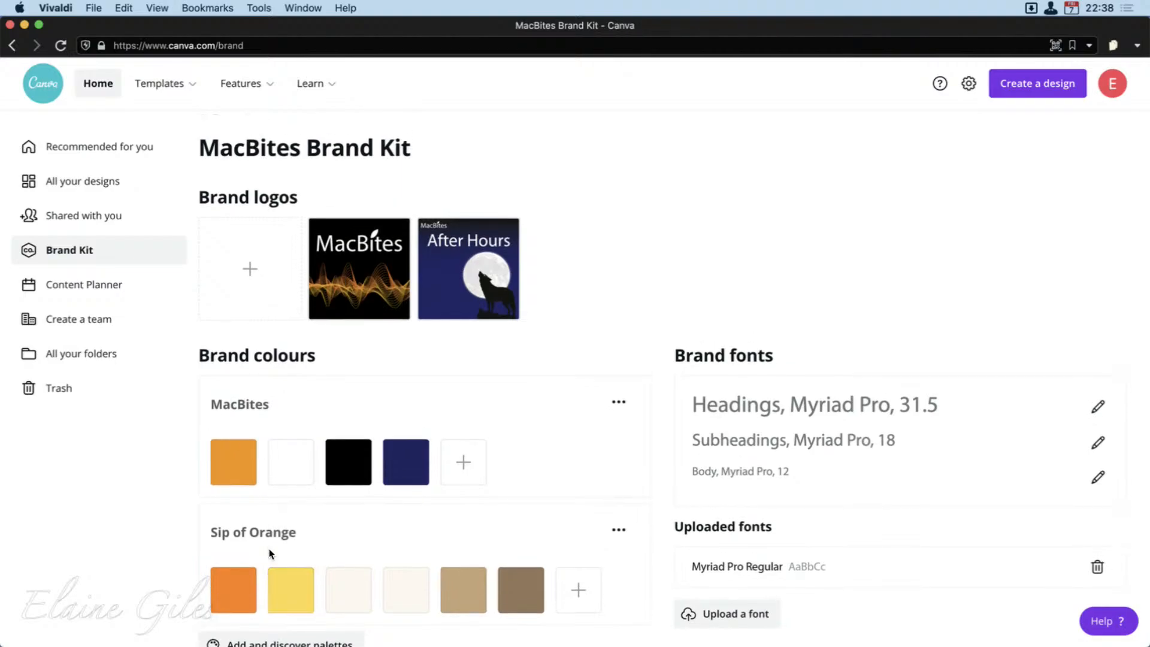
{"action": "mouse_move", "coordinate": [353, 287]}
{"action": "scroll", "coordinate": [207, 569], "scroll_direction": "down", "scroll_amount": 1}
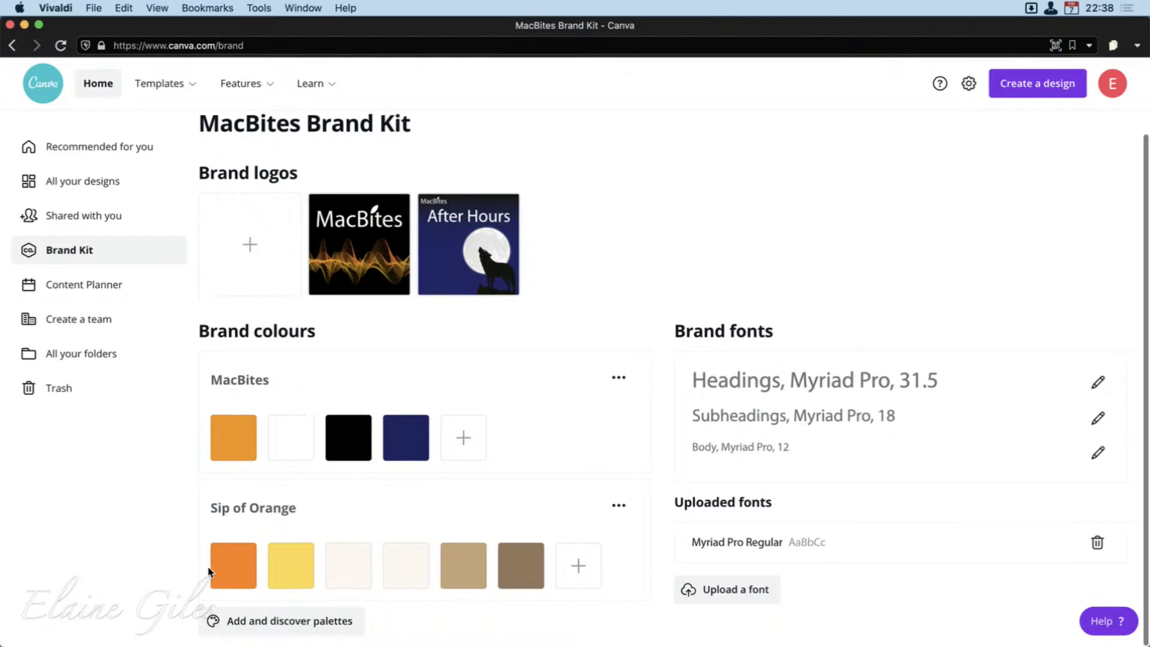
{"action": "scroll", "coordinate": [208, 567], "scroll_direction": "up", "scroll_amount": 1}
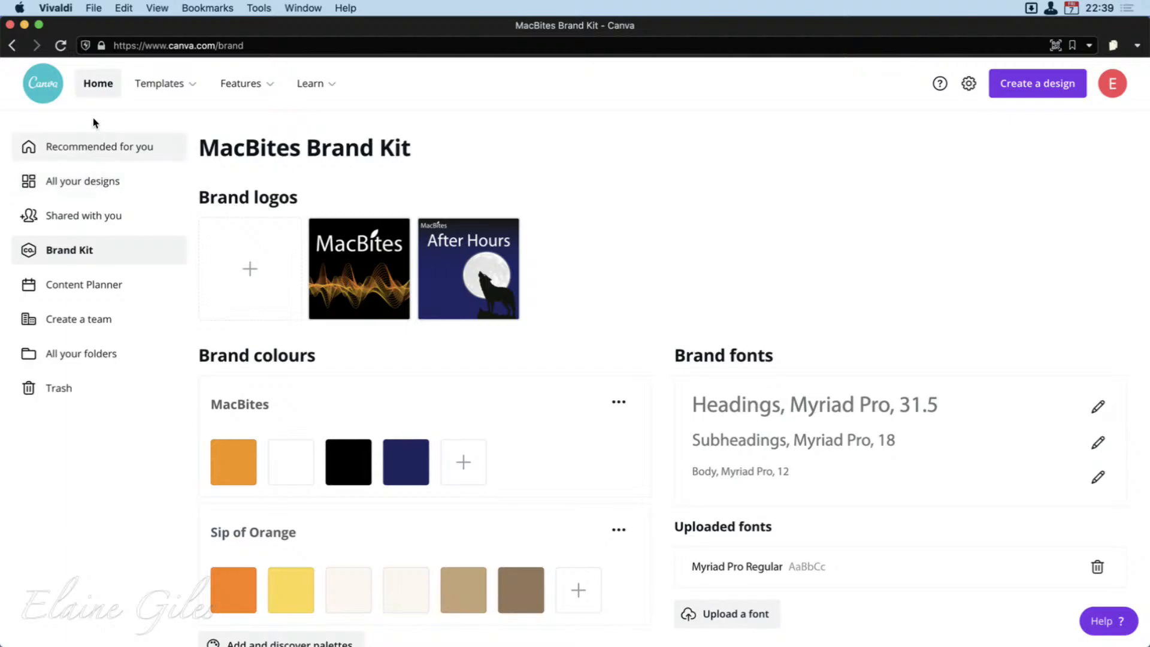
{"action": "left_click", "coordinate": [97, 96]}
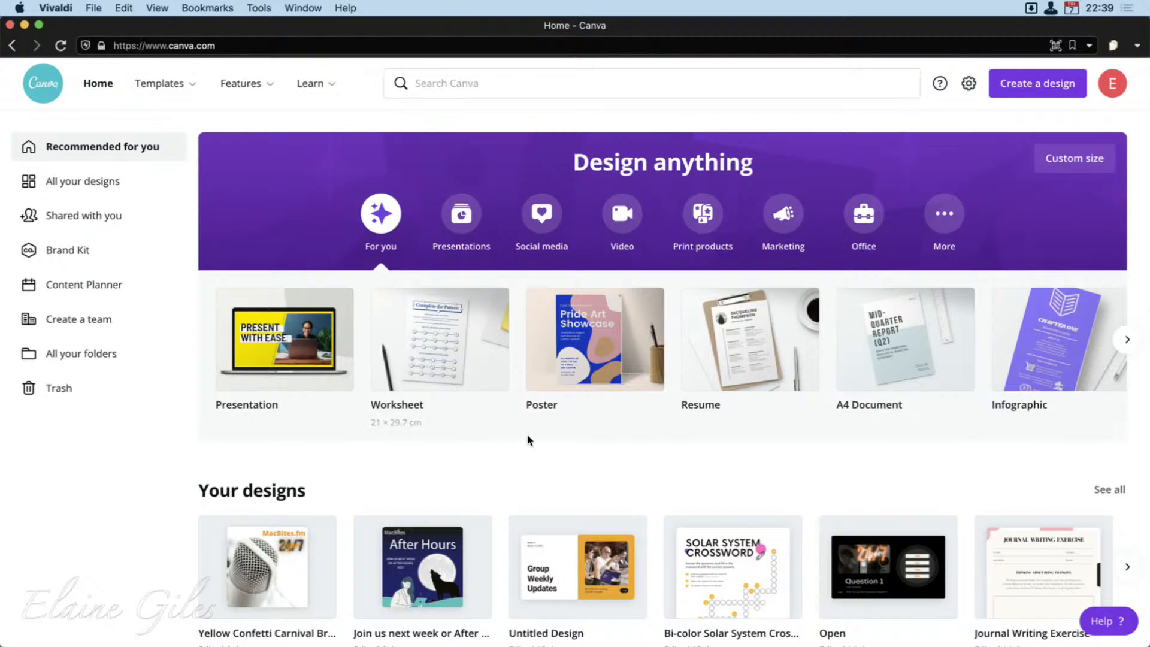
Step: Search Canva for "insta", look through the suggestions and open the Instagram Post templates
{"action": "left_click", "coordinate": [526, 90]}
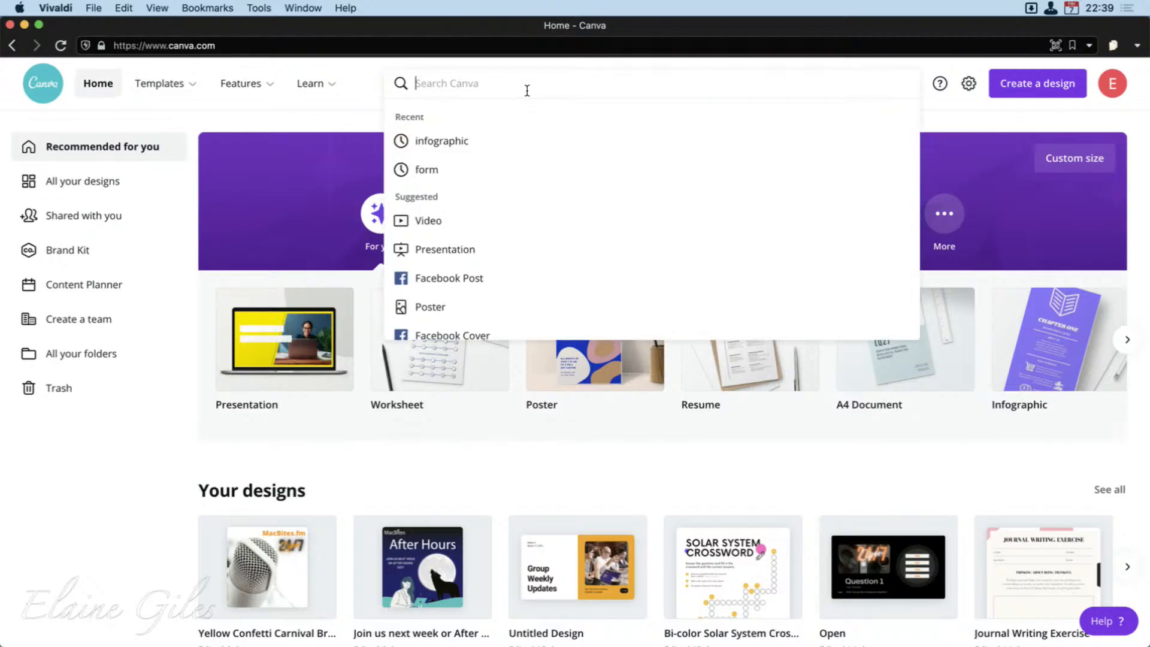
{"action": "type", "text": "insta"}
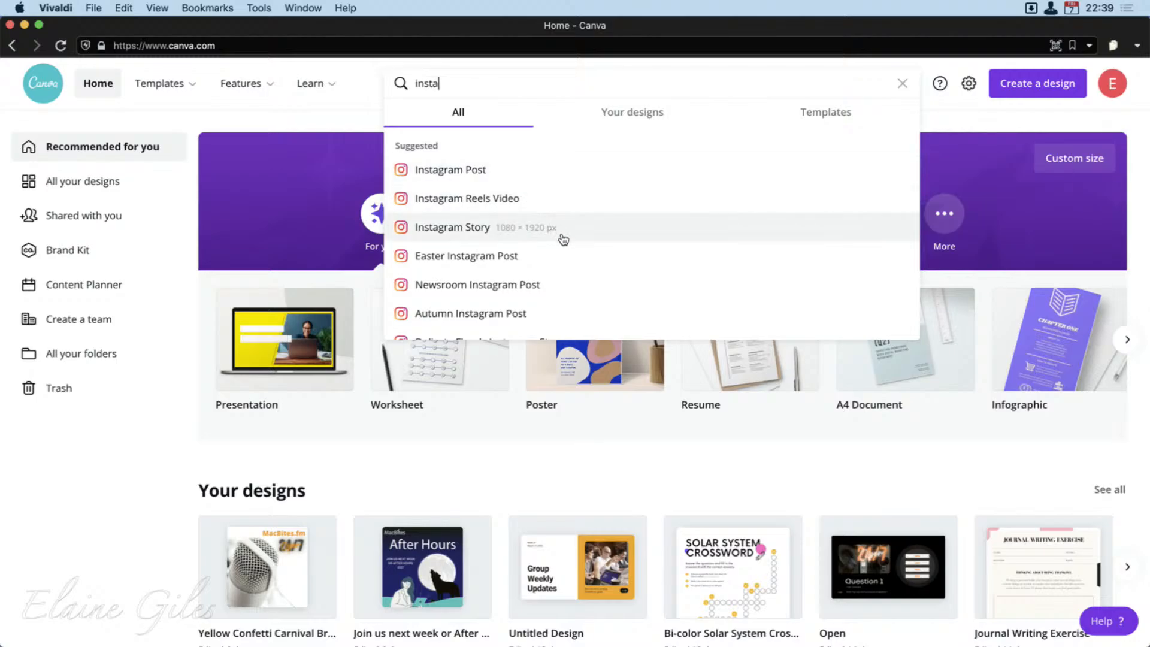
{"action": "scroll", "coordinate": [573, 295], "scroll_direction": "down", "scroll_amount": 1}
{"action": "scroll", "coordinate": [574, 295], "scroll_direction": "down", "scroll_amount": 5}
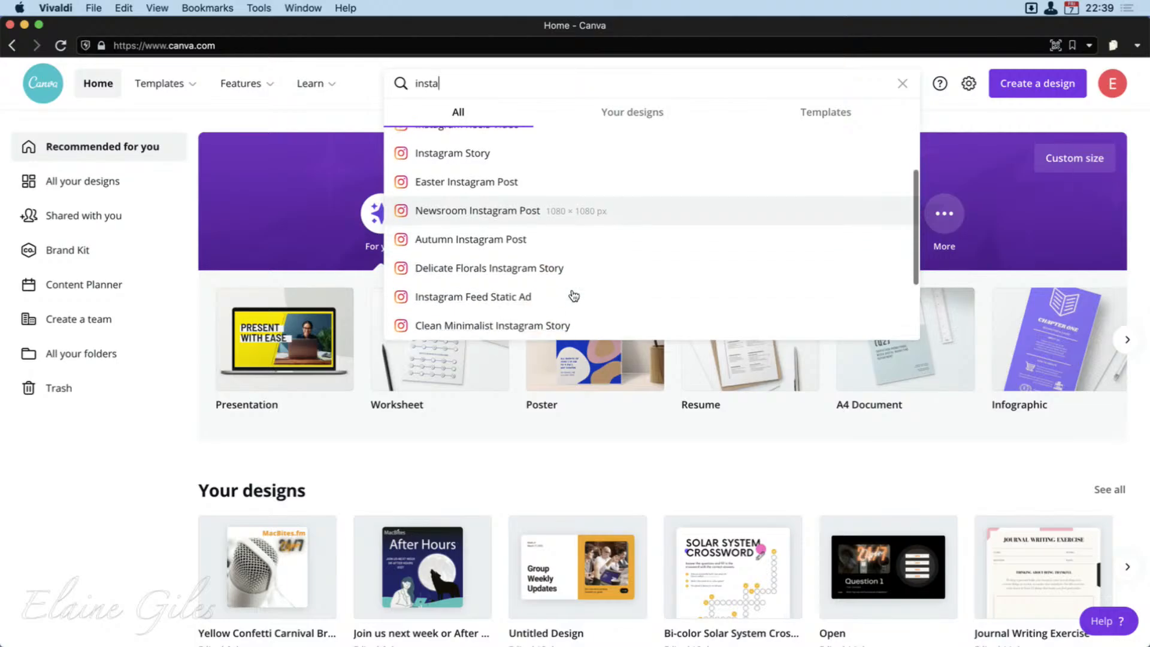
{"action": "scroll", "coordinate": [574, 295], "scroll_direction": "down", "scroll_amount": 1}
{"action": "scroll", "coordinate": [574, 294], "scroll_direction": "up", "scroll_amount": 6}
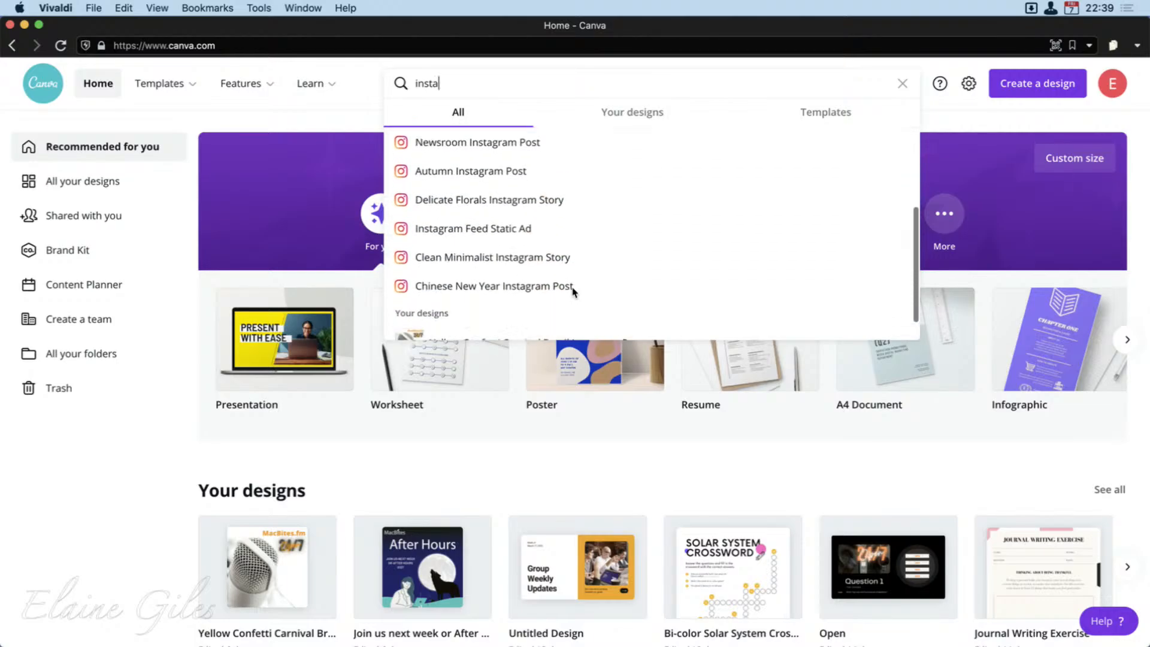
{"action": "left_click", "coordinate": [477, 179]}
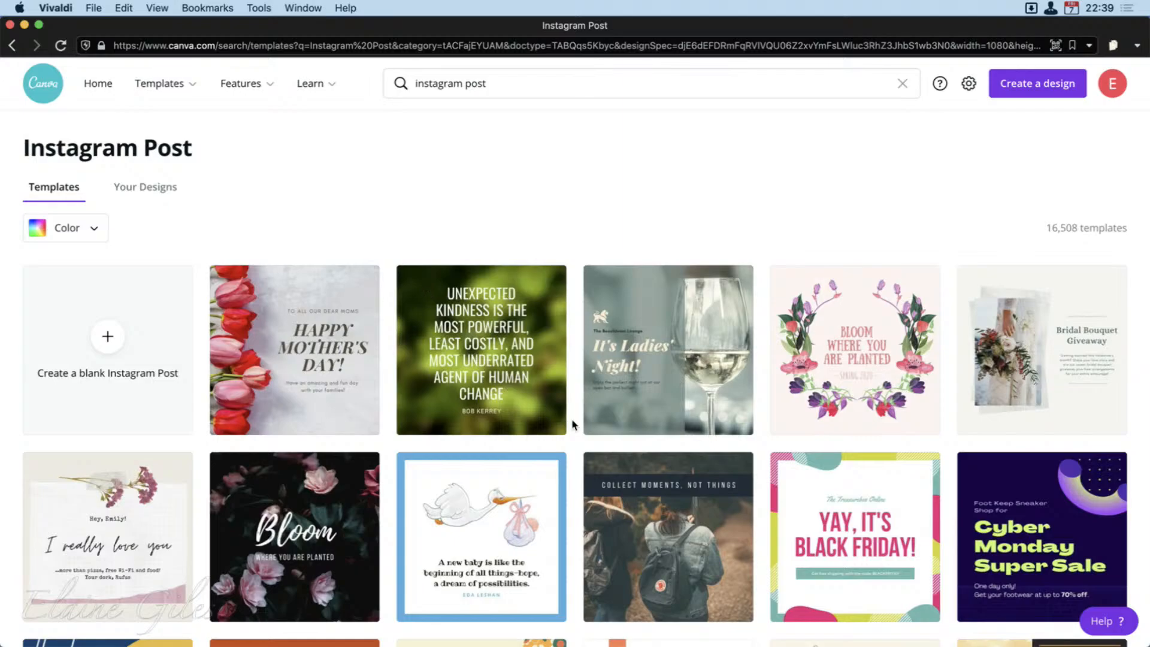
Step: Look over the Instagram Post templates and narrow the search to "instagram post podcast"
{"action": "scroll", "coordinate": [574, 424], "scroll_direction": "down", "scroll_amount": 5}
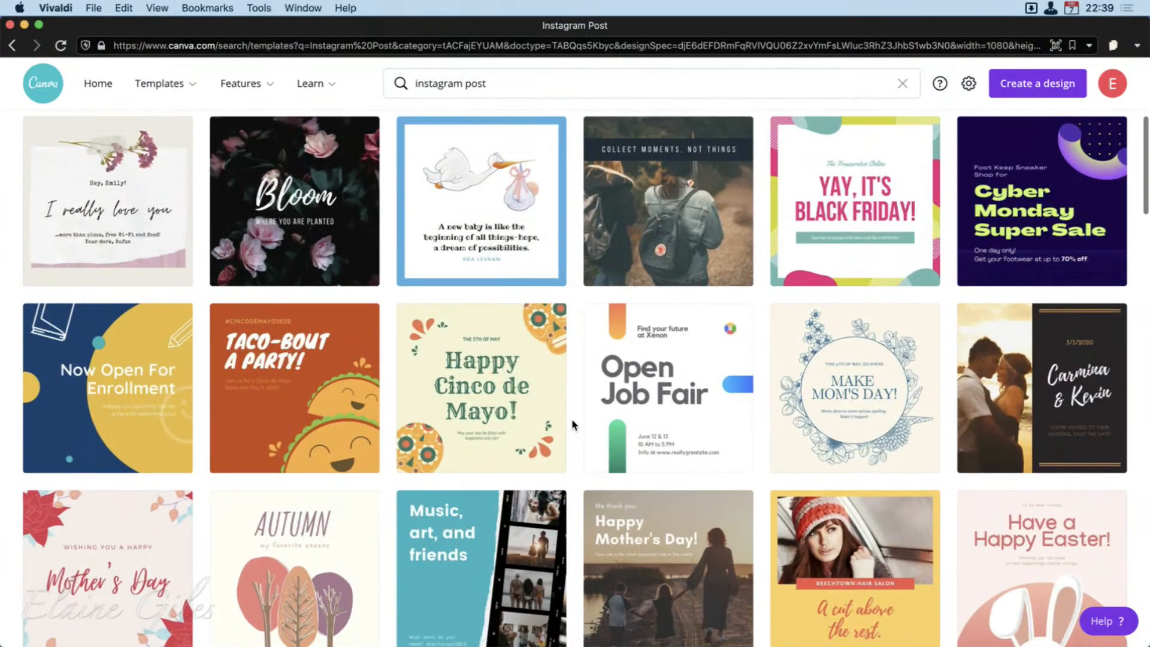
{"action": "scroll", "coordinate": [572, 424], "scroll_direction": "down", "scroll_amount": 2}
{"action": "scroll", "coordinate": [572, 424], "scroll_direction": "down", "scroll_amount": 4}
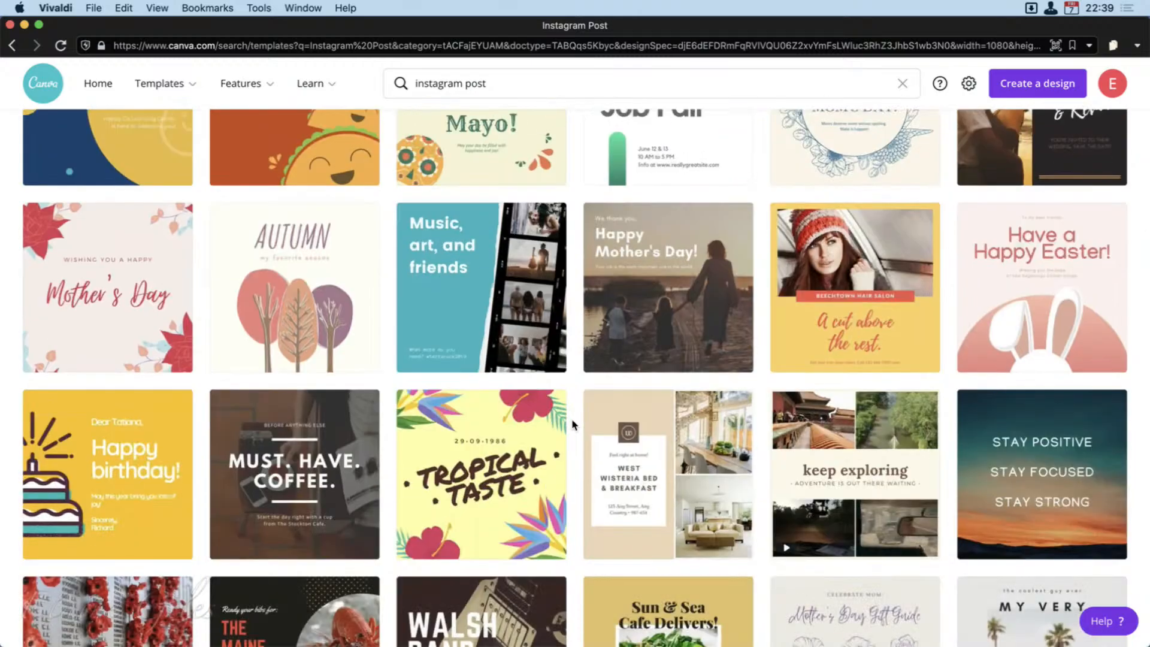
{"action": "scroll", "coordinate": [573, 425], "scroll_direction": "down", "scroll_amount": 4}
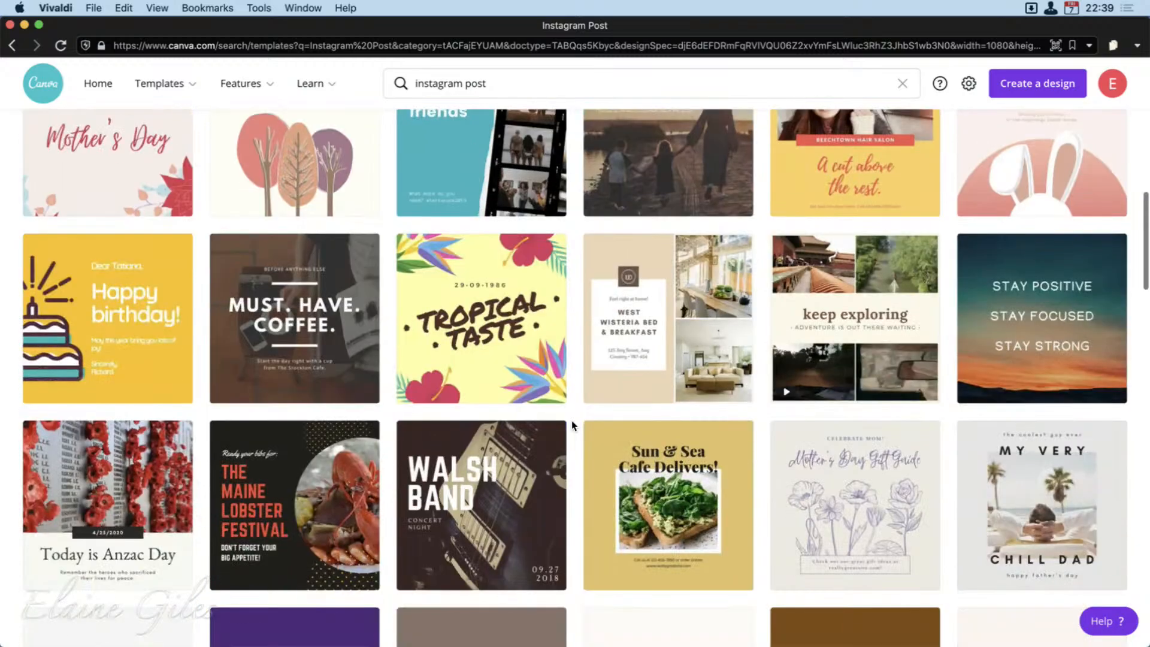
{"action": "scroll", "coordinate": [571, 420], "scroll_direction": "up", "scroll_amount": 15}
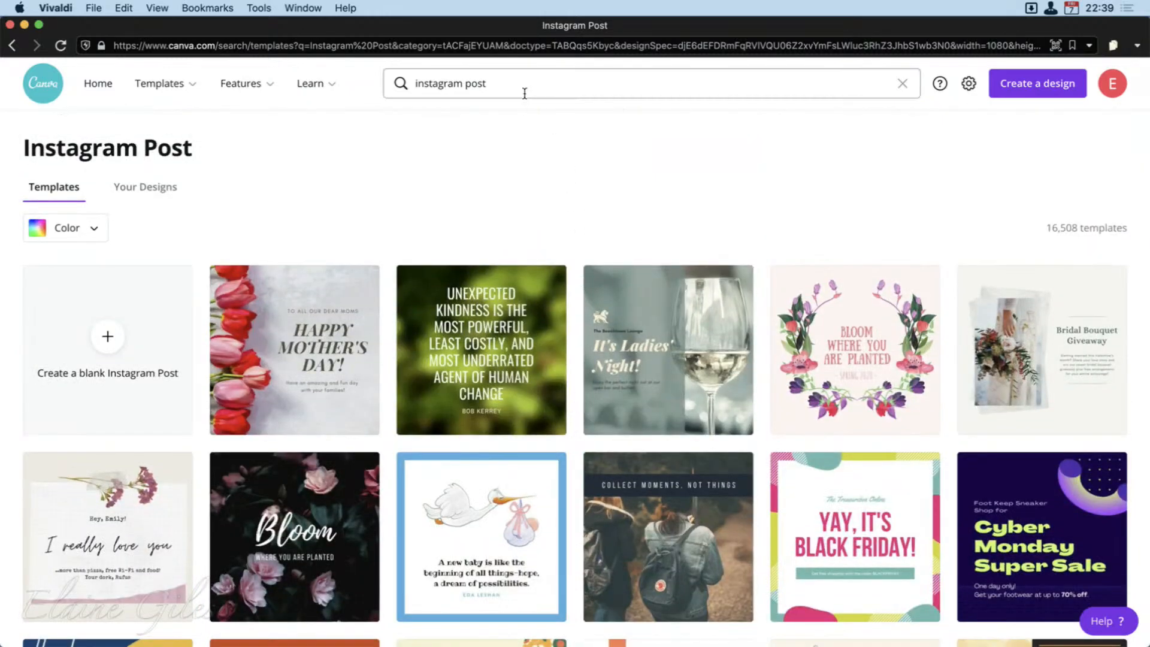
{"action": "left_click", "coordinate": [525, 94]}
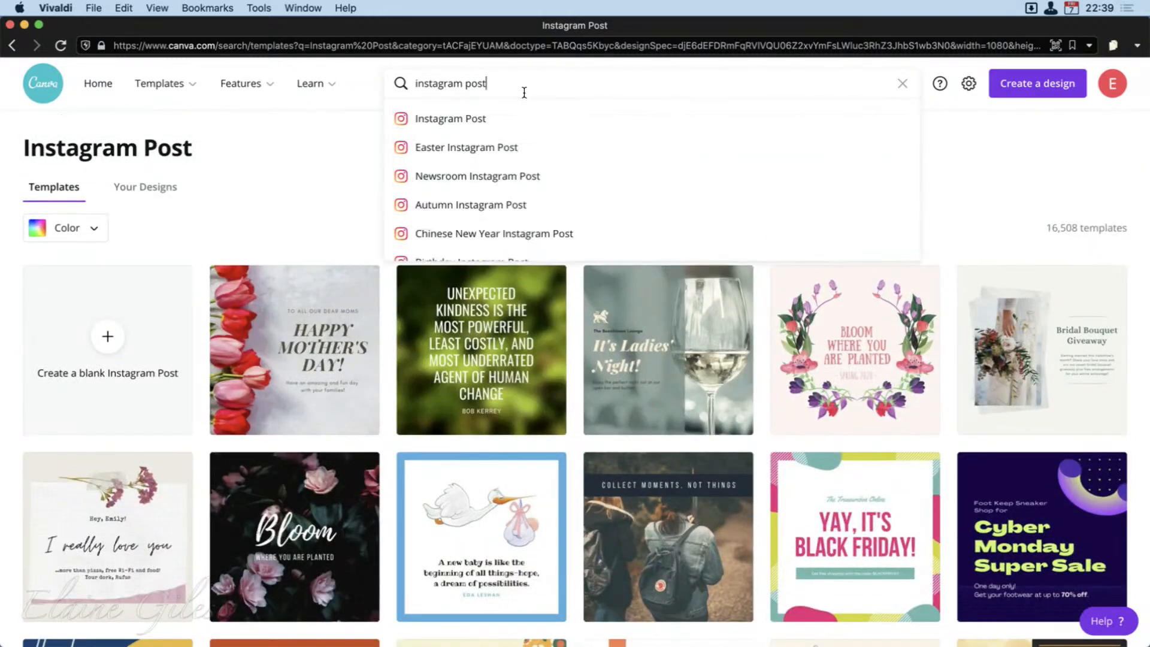
{"action": "type", "text": "podcast"}
{"action": "key", "text": "Return"}
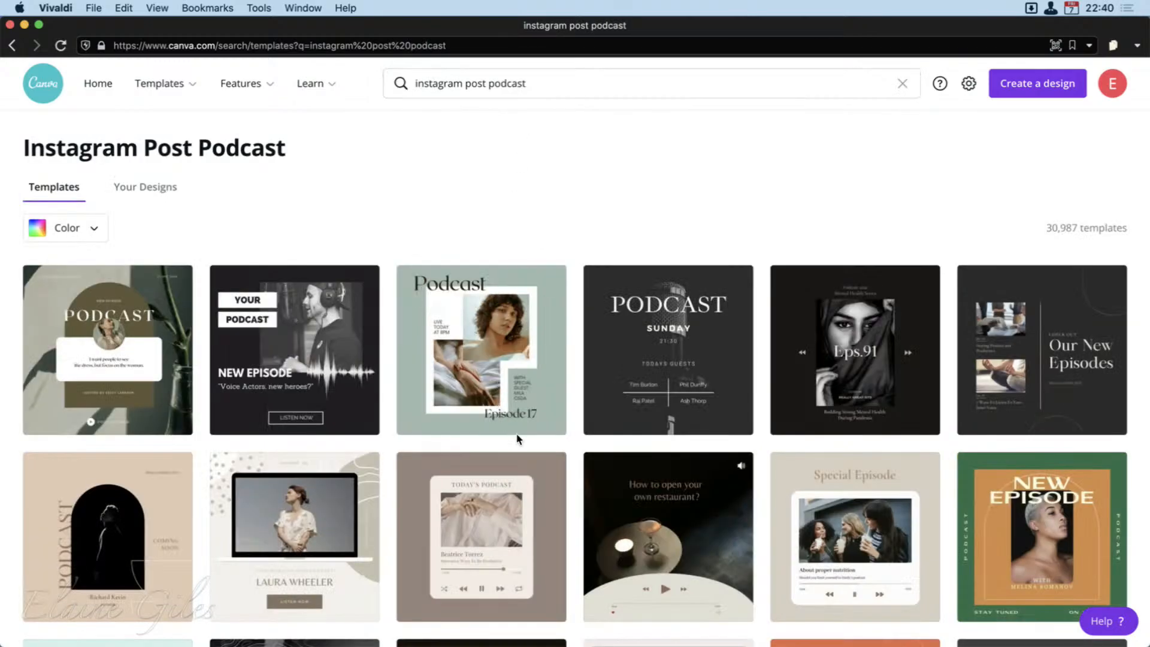
Step: Browse the podcast Instagram post templates to compare the designs on offer
{"action": "mouse_move", "coordinate": [542, 467]}
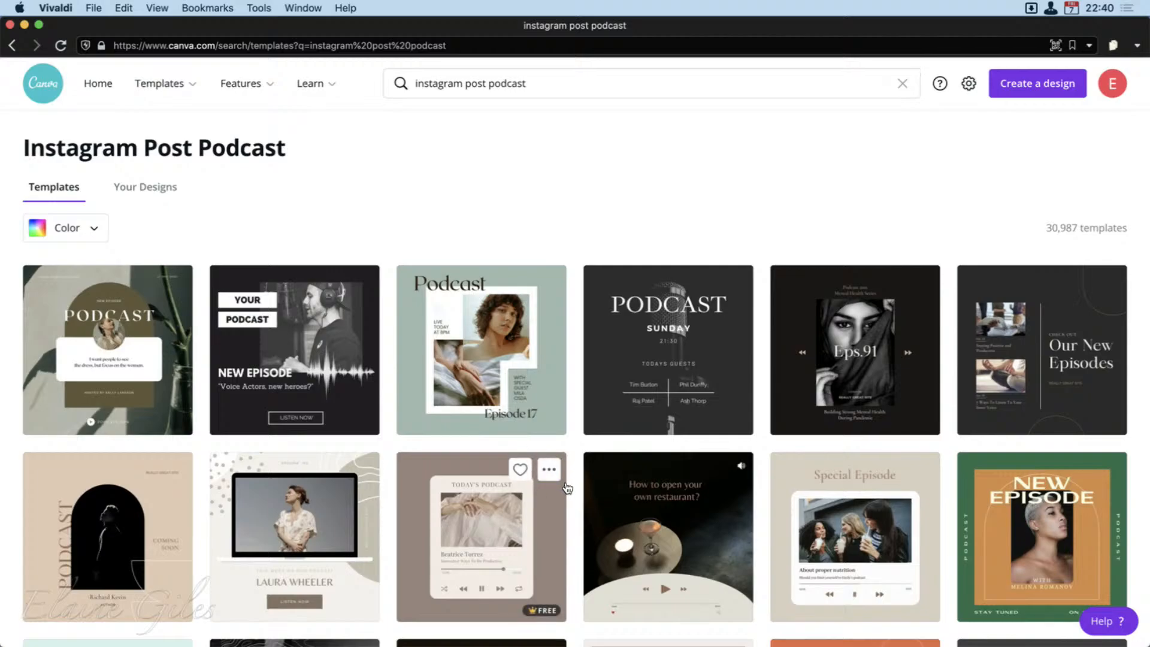
{"action": "scroll", "coordinate": [569, 539], "scroll_direction": "down", "scroll_amount": 2}
{"action": "scroll", "coordinate": [570, 574], "scroll_direction": "down", "scroll_amount": 2}
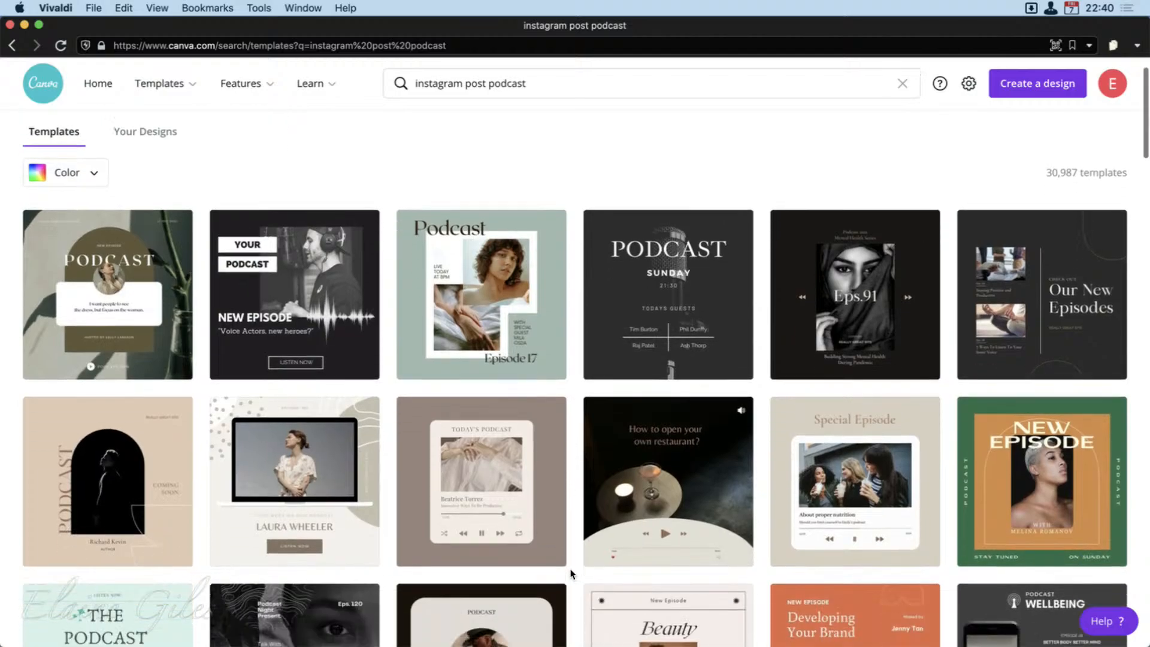
{"action": "scroll", "coordinate": [570, 574], "scroll_direction": "down", "scroll_amount": 2}
{"action": "scroll", "coordinate": [570, 574], "scroll_direction": "down", "scroll_amount": 2}
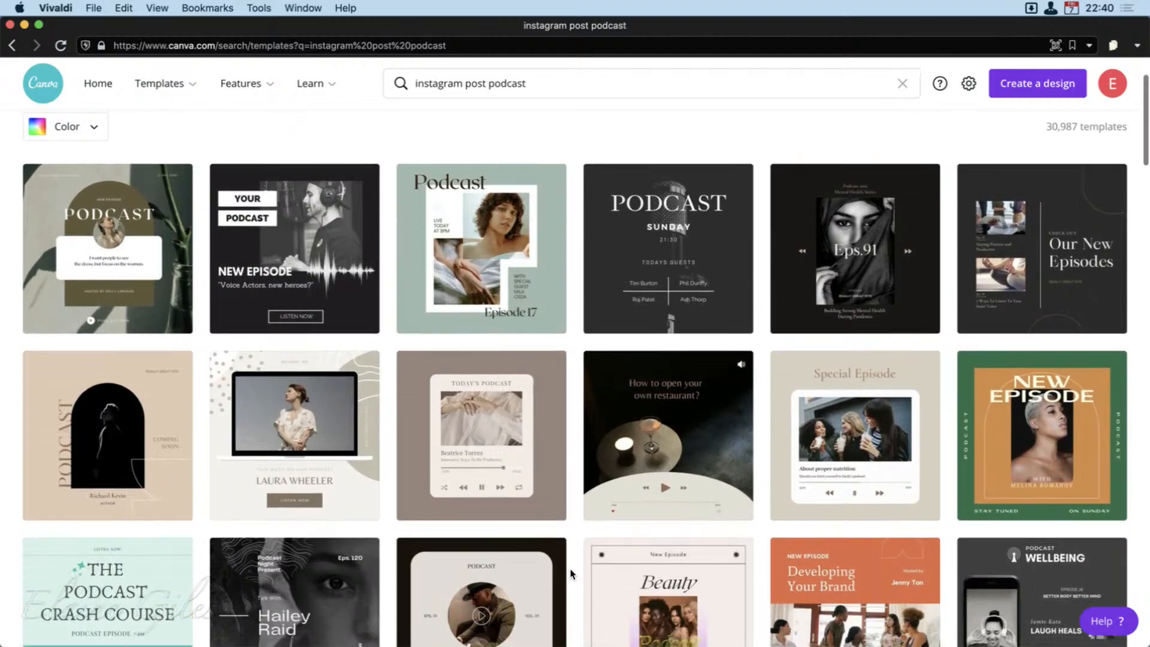
{"action": "scroll", "coordinate": [570, 573], "scroll_direction": "down", "scroll_amount": 1}
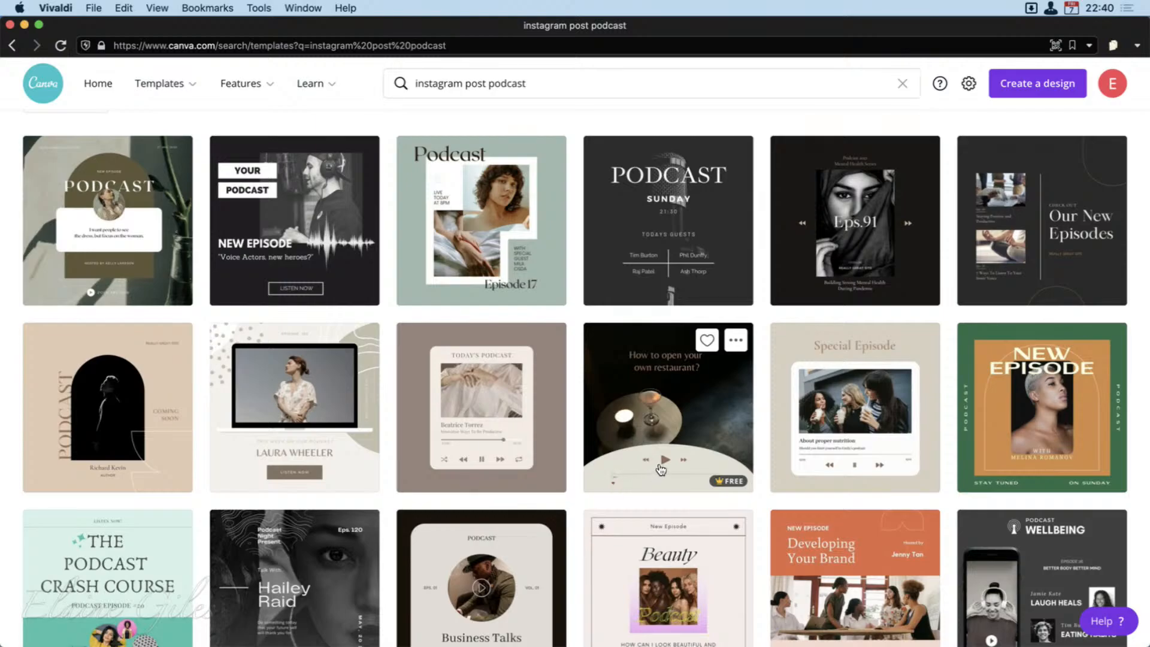
{"action": "scroll", "coordinate": [511, 587], "scroll_direction": "down", "scroll_amount": 3}
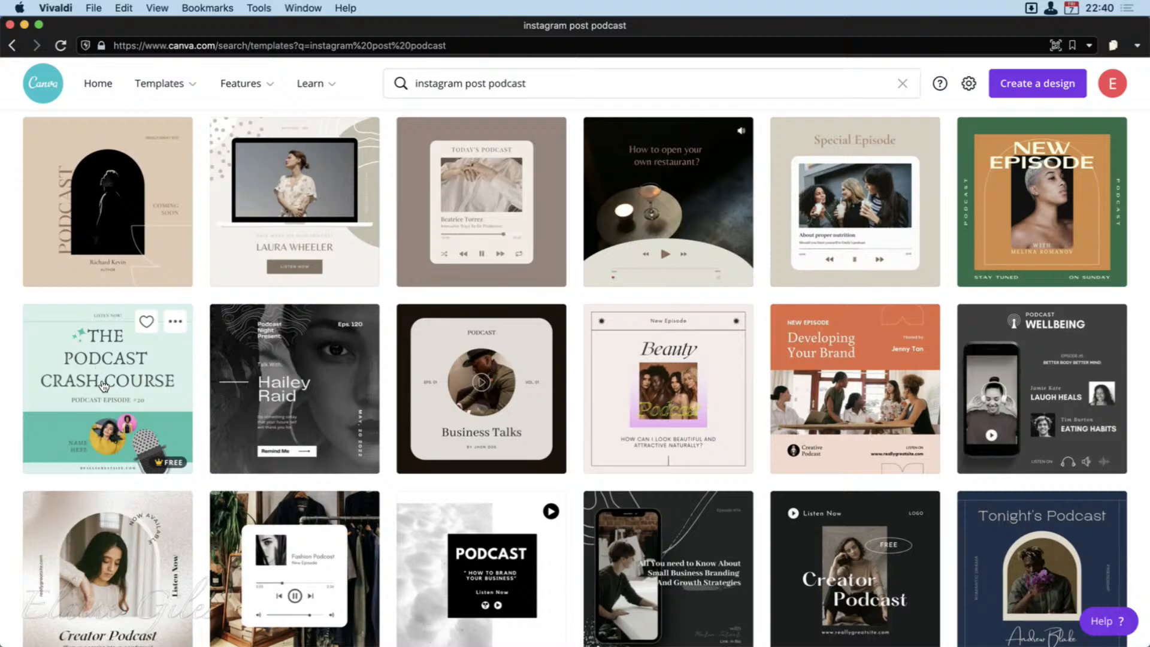
{"action": "scroll", "coordinate": [537, 597], "scroll_direction": "down", "scroll_amount": 2}
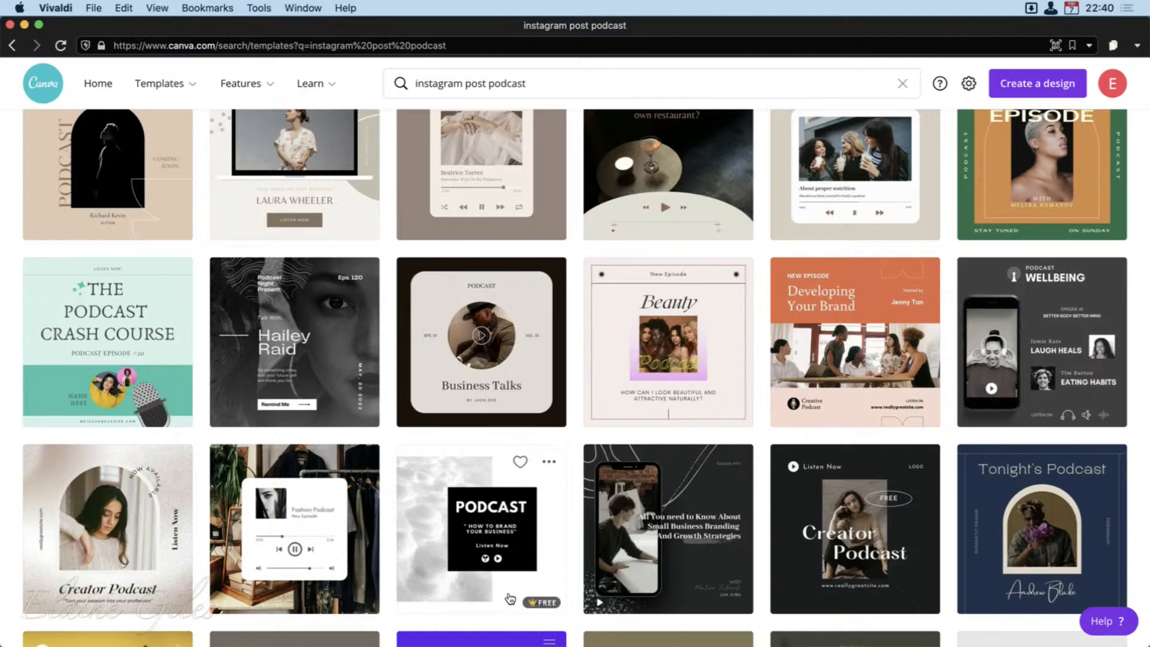
{"action": "scroll", "coordinate": [509, 597], "scroll_direction": "down", "scroll_amount": 10}
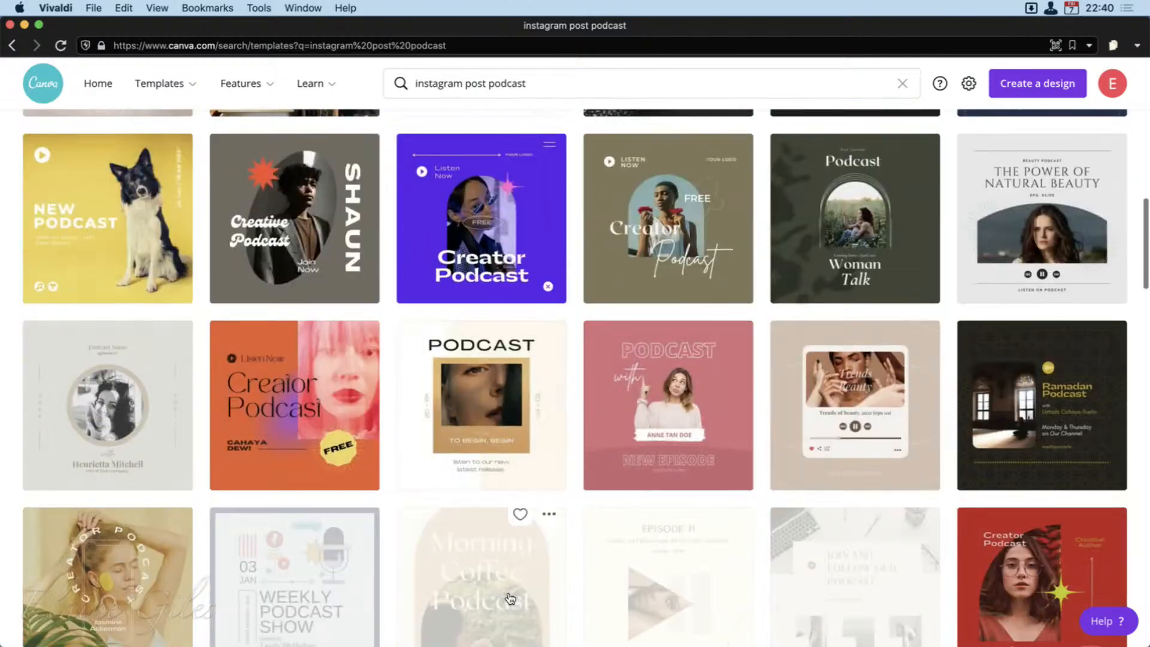
{"action": "scroll", "coordinate": [509, 595], "scroll_direction": "down", "scroll_amount": 3}
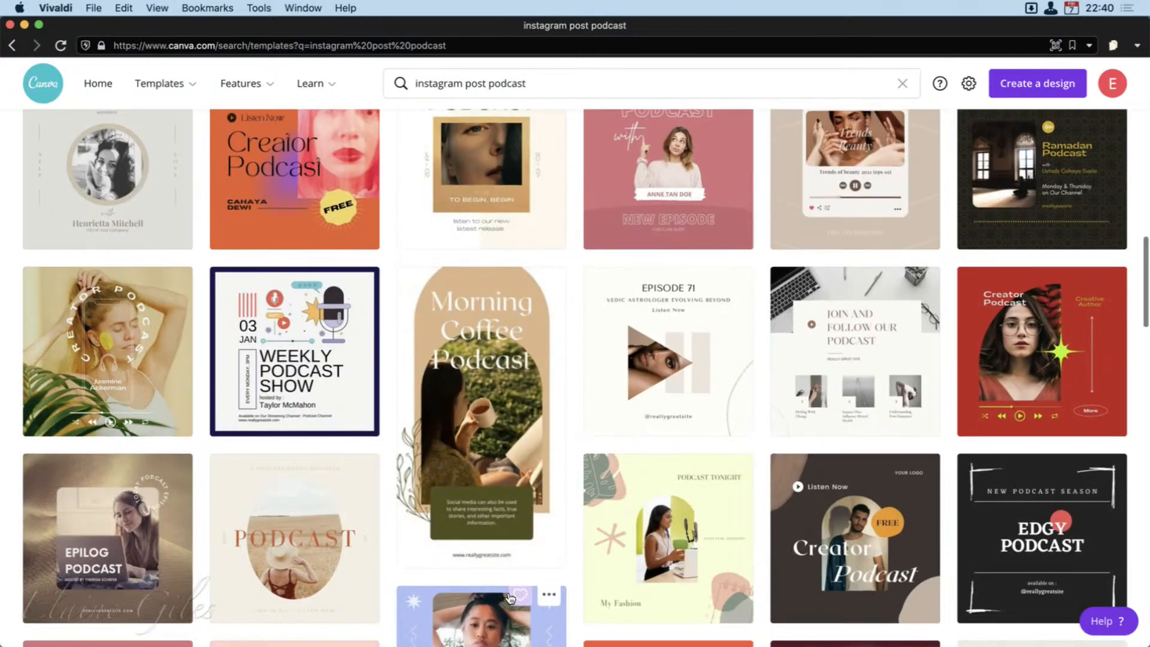
{"action": "scroll", "coordinate": [509, 598], "scroll_direction": "down", "scroll_amount": 5}
{"action": "scroll", "coordinate": [509, 598], "scroll_direction": "up", "scroll_amount": 15}
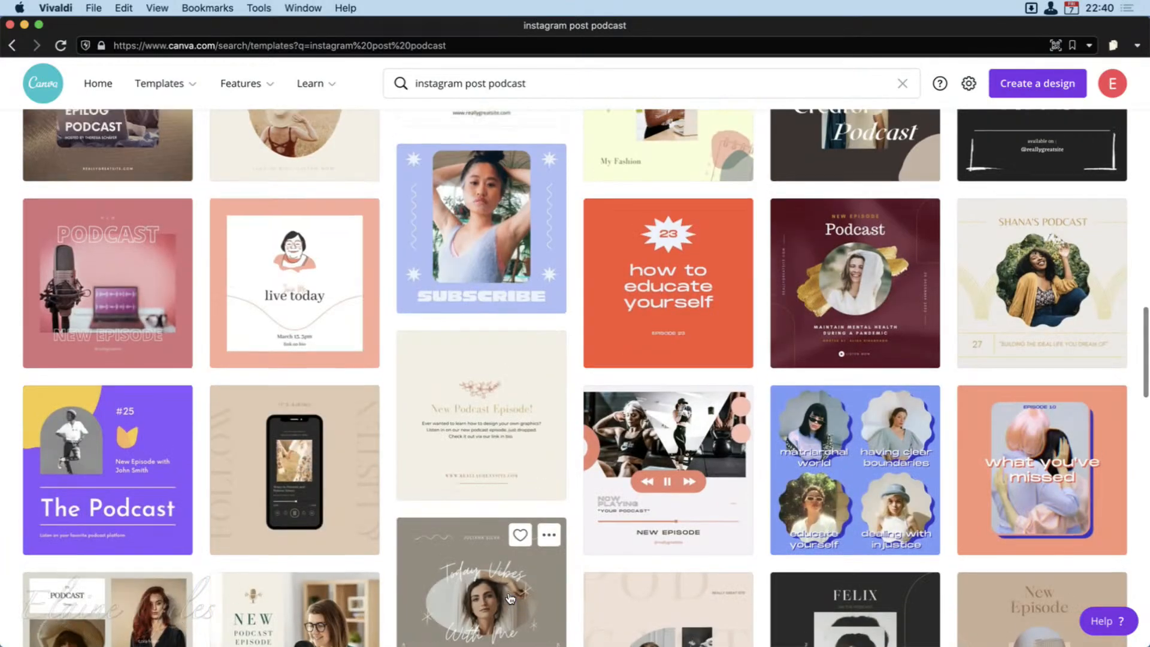
Step: Narrow the template search to "instagram post podcast orange" and look over the matching designs
{"action": "left_click", "coordinate": [573, 96]}
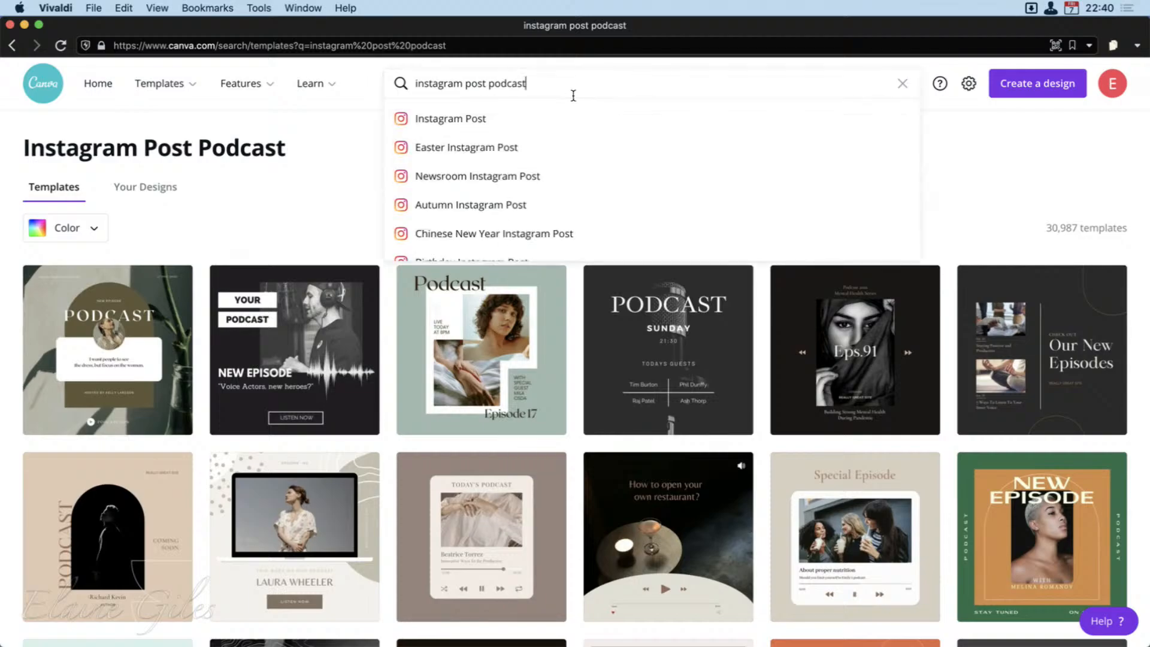
{"action": "type", "text": "orange"}
{"action": "key", "text": "Return"}
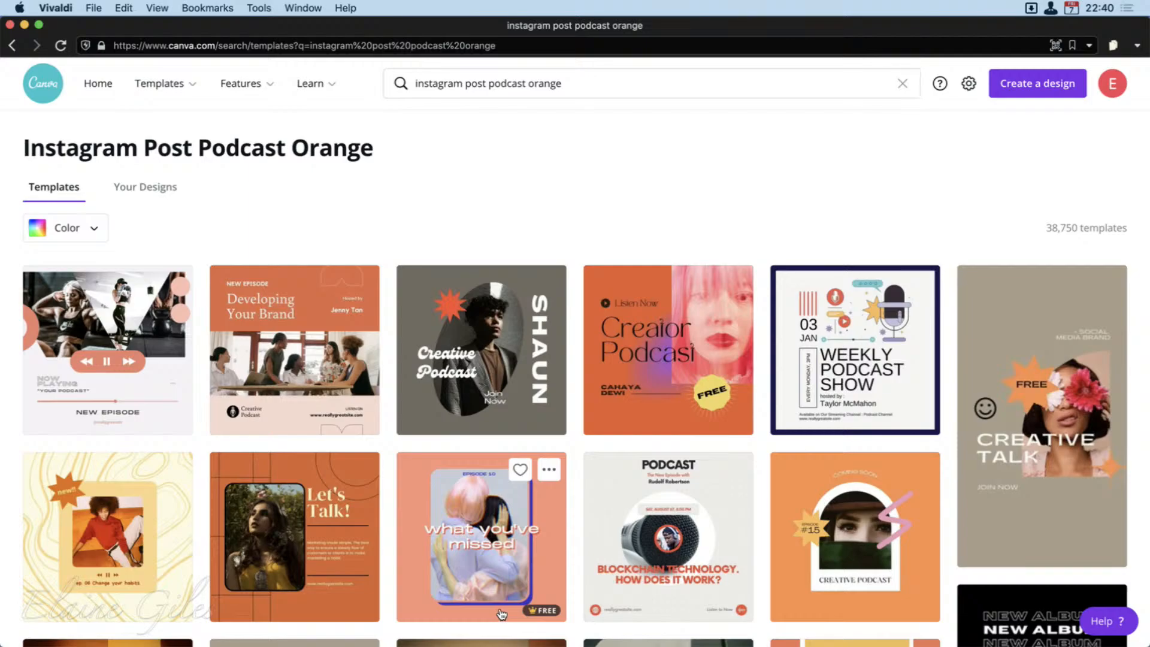
{"action": "scroll", "coordinate": [502, 609], "scroll_direction": "down", "scroll_amount": 5}
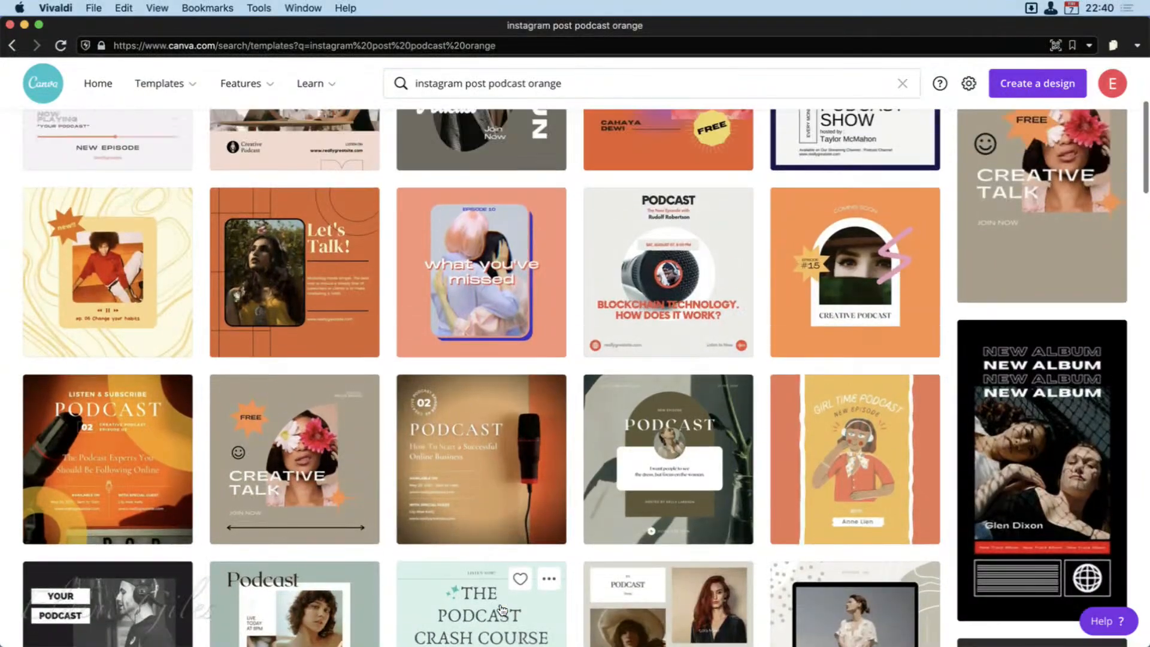
{"action": "scroll", "coordinate": [497, 360], "scroll_direction": "up", "scroll_amount": 2}
Step: Remove "orange" from the template search and search for "instagram post podcast" again
{"action": "left_click", "coordinate": [546, 87]}
{"action": "double_click", "coordinate": [546, 87]}
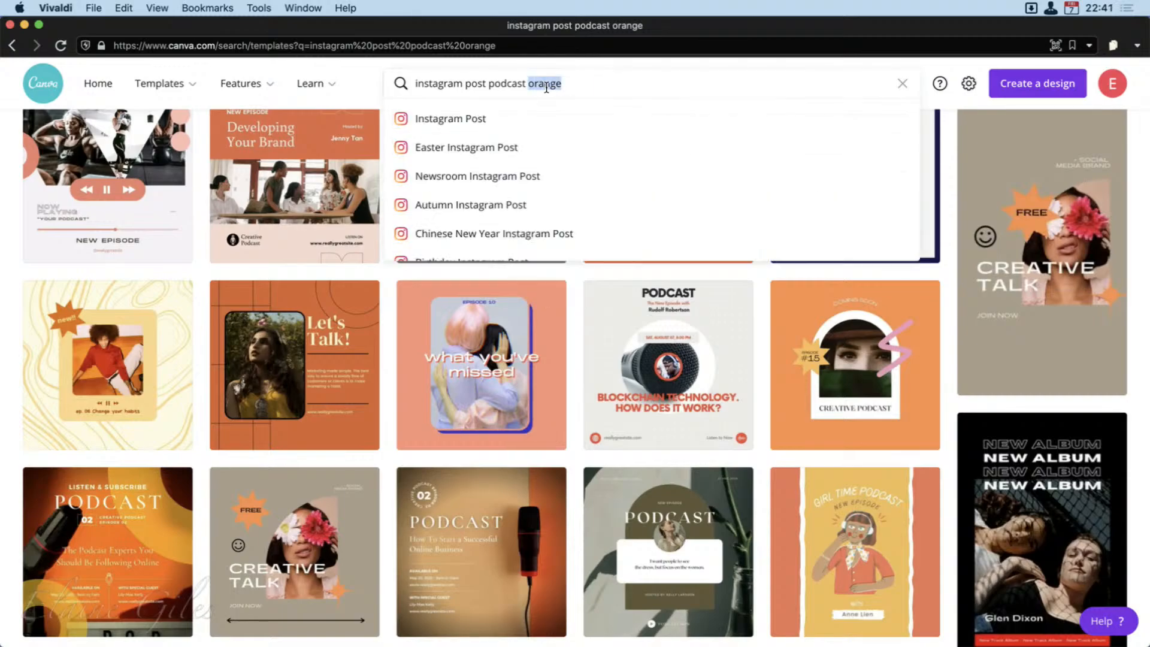
{"action": "key", "text": "BackSpace"}
{"action": "key", "text": "Return"}
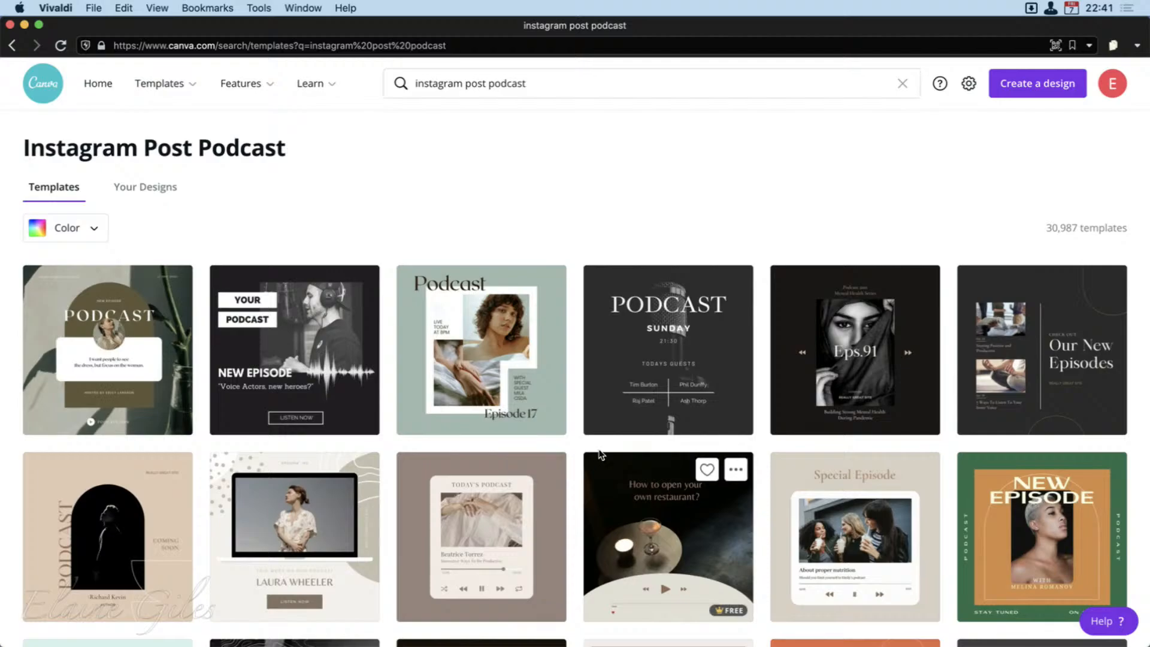
Step: Find the Business Talks podcast template among the Instagram posts and open it in the design editor
{"action": "scroll", "coordinate": [599, 448], "scroll_direction": "down", "scroll_amount": 3}
{"action": "scroll", "coordinate": [594, 460], "scroll_direction": "down", "scroll_amount": 6}
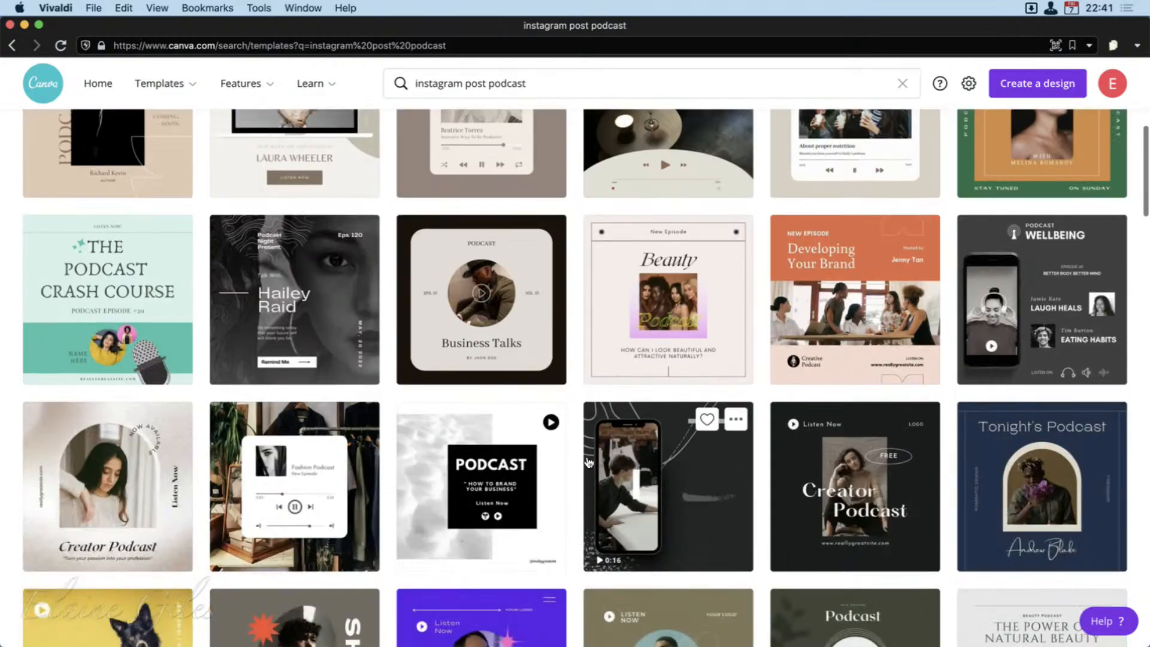
{"action": "scroll", "coordinate": [588, 462], "scroll_direction": "down", "scroll_amount": 7}
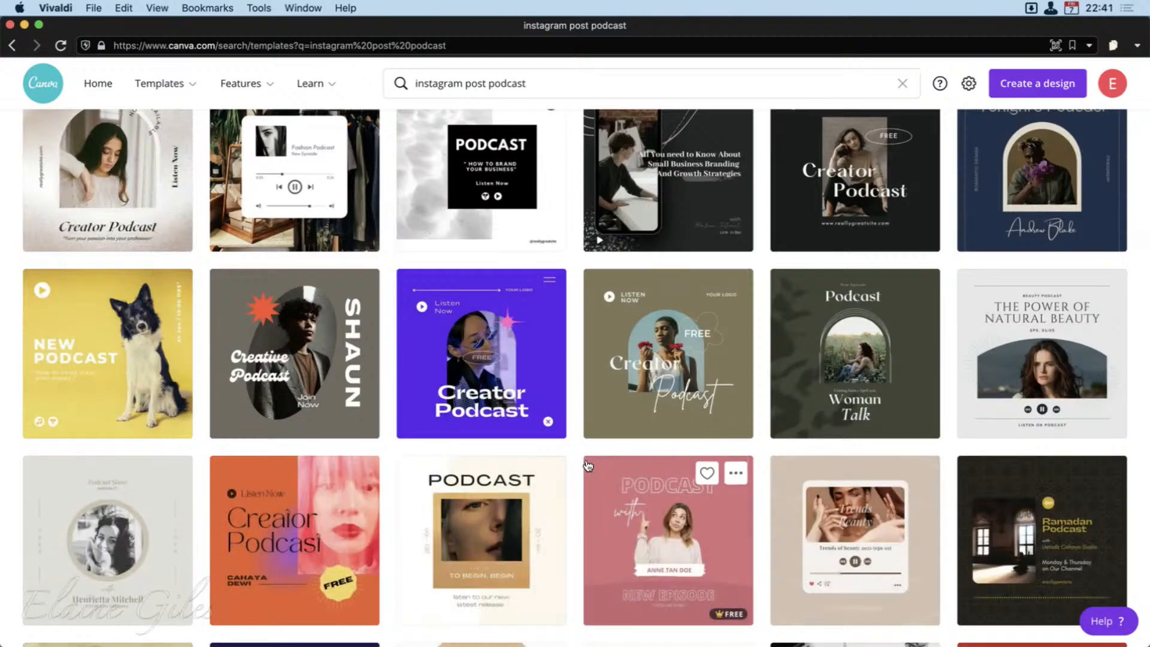
{"action": "scroll", "coordinate": [587, 466], "scroll_direction": "up", "scroll_amount": 11}
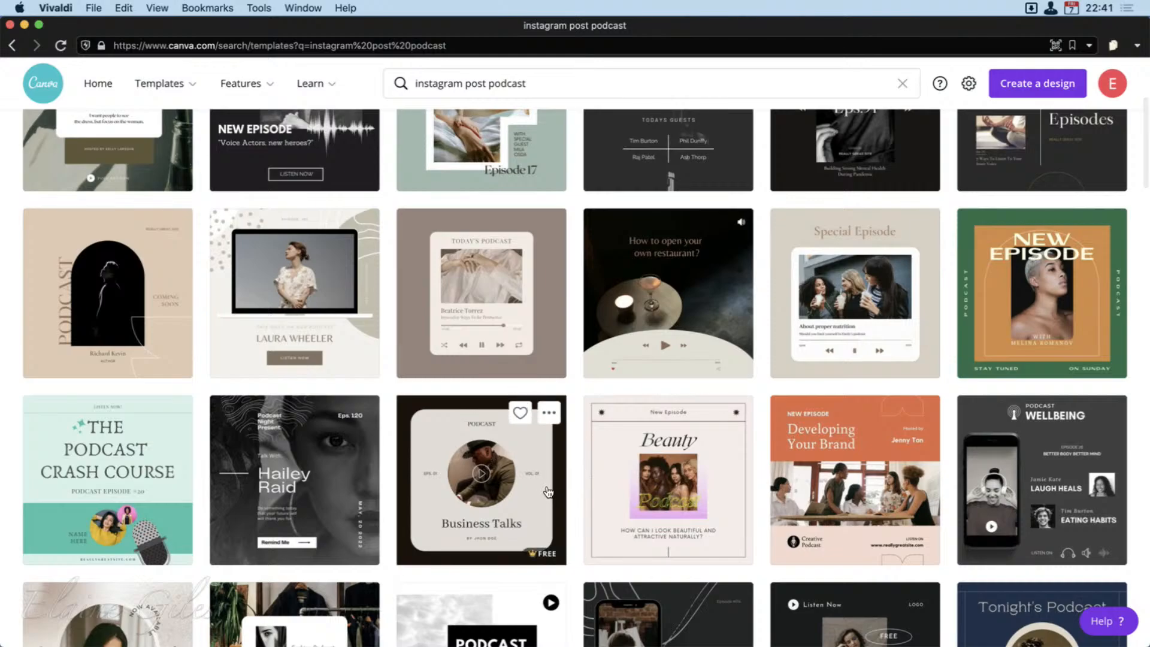
{"action": "left_click", "coordinate": [549, 493]}
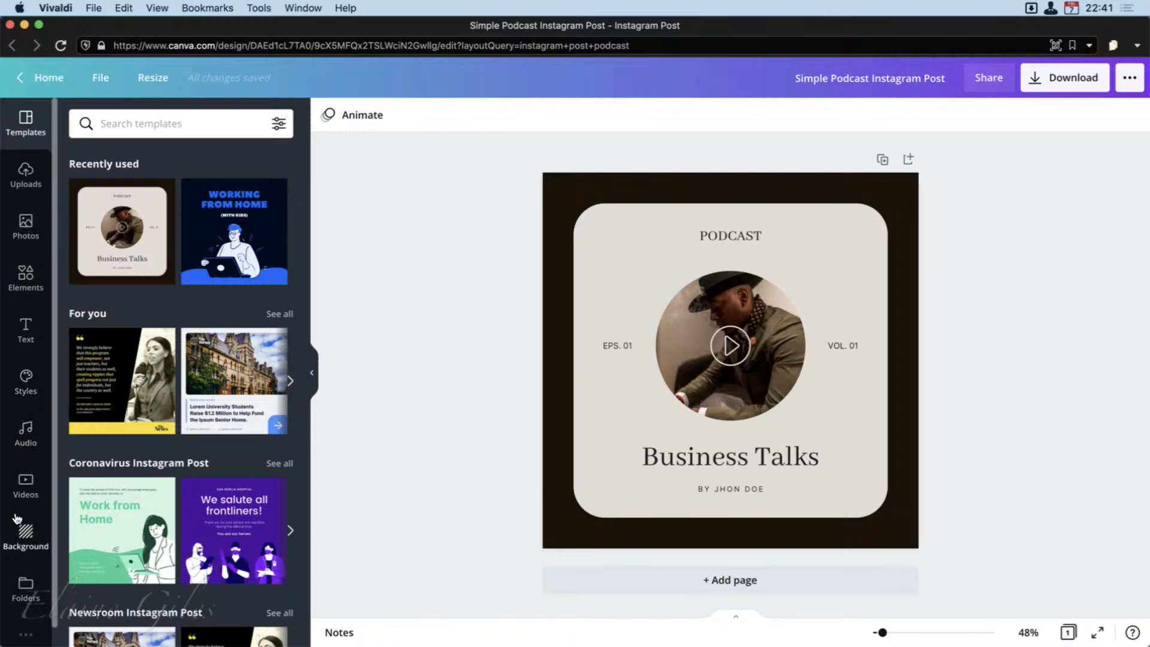
Step: Look over the photos, elements and text options that can be added to the podcast design
{"action": "left_click", "coordinate": [24, 227]}
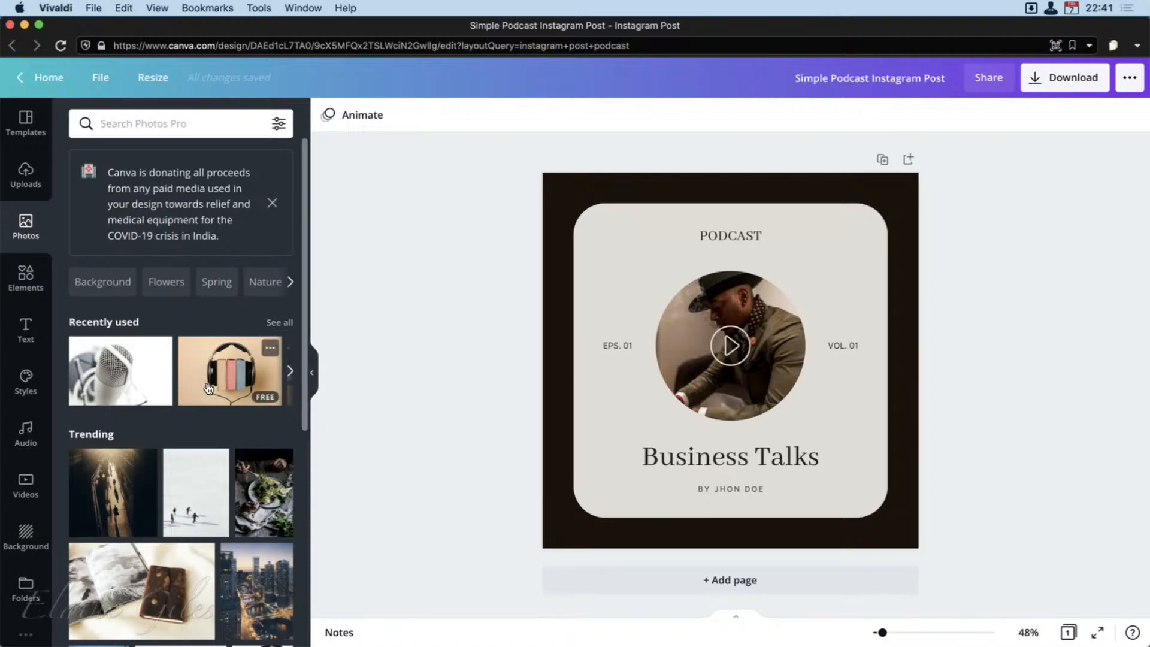
{"action": "scroll", "coordinate": [185, 441], "scroll_direction": "down", "scroll_amount": 5}
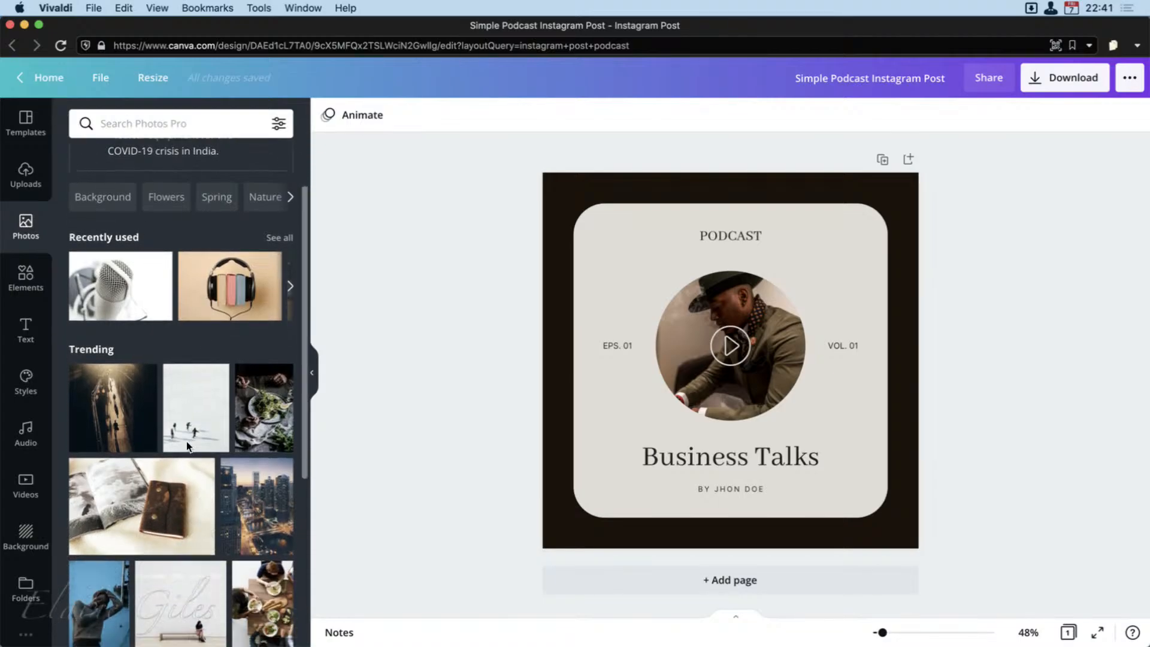
{"action": "scroll", "coordinate": [189, 449], "scroll_direction": "up", "scroll_amount": 5}
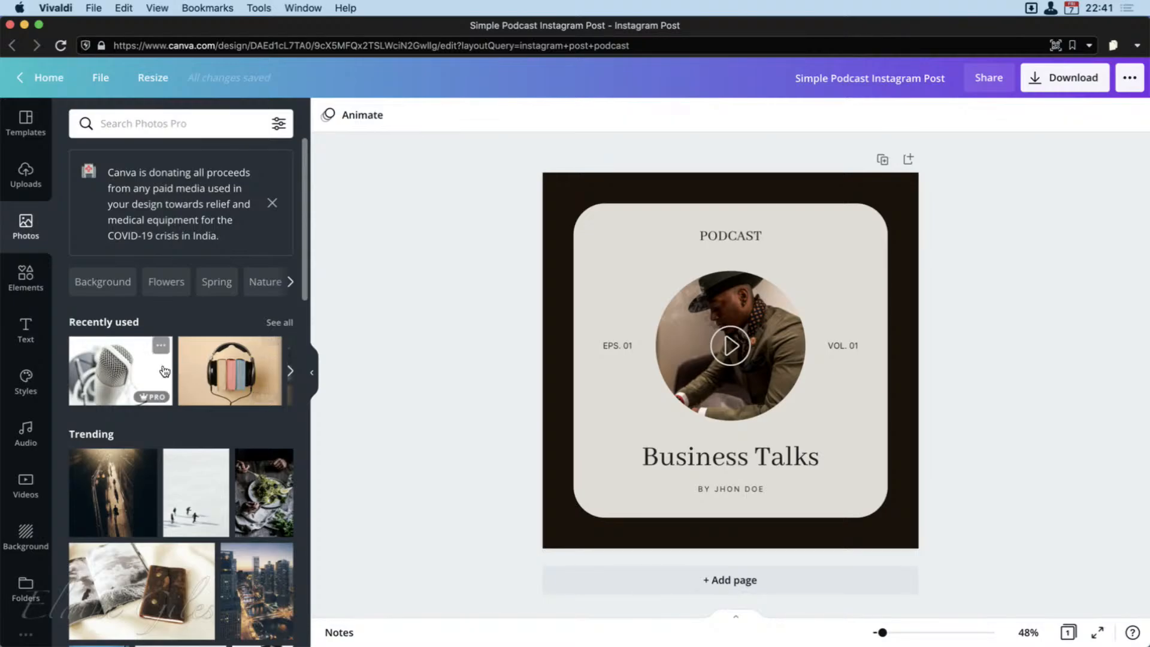
{"action": "left_click", "coordinate": [24, 280]}
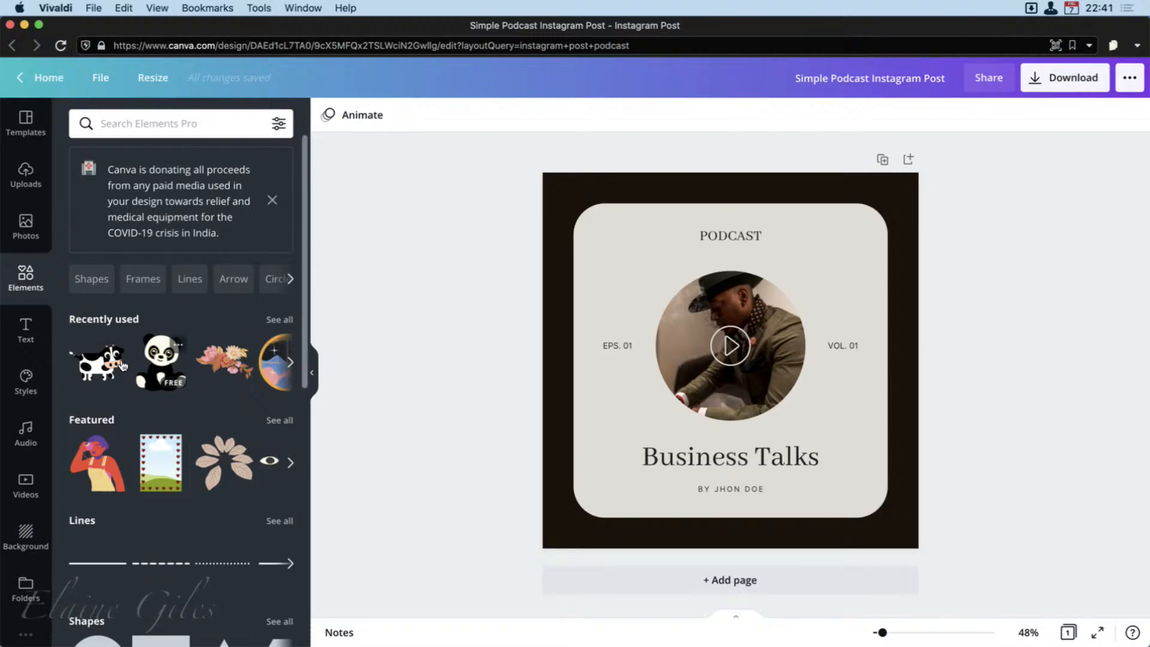
{"action": "left_click", "coordinate": [34, 349]}
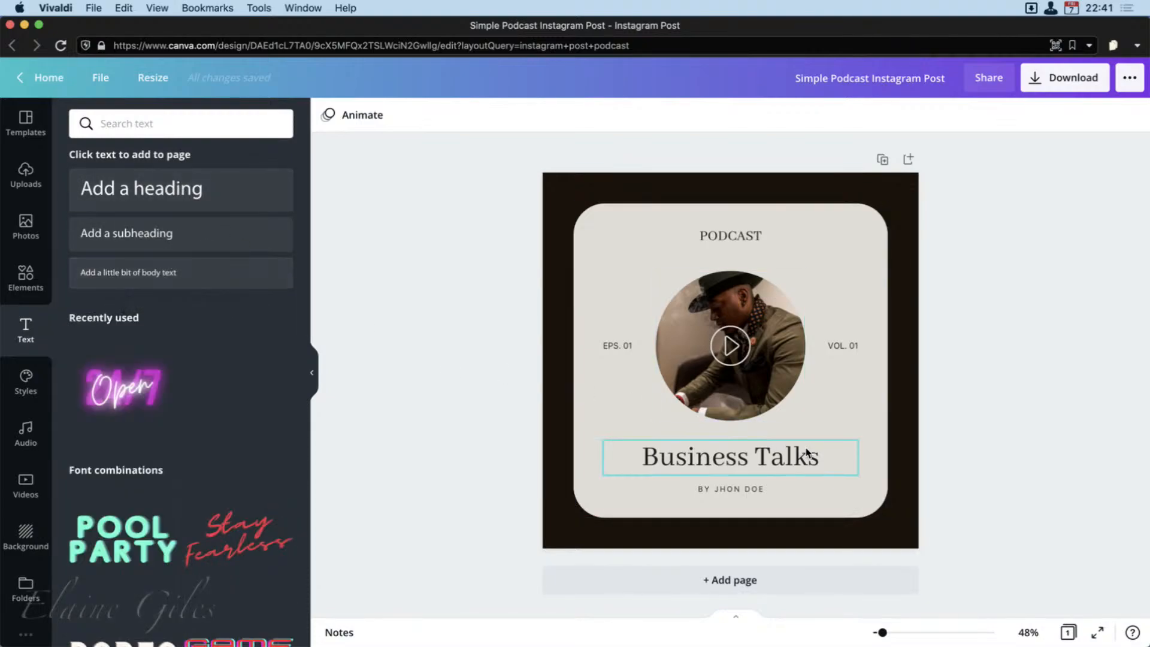
Step: Add a heading in the brand font, delete the "Business Talks" title and move the new heading into the space beneath the photo
{"action": "left_click", "coordinate": [776, 459]}
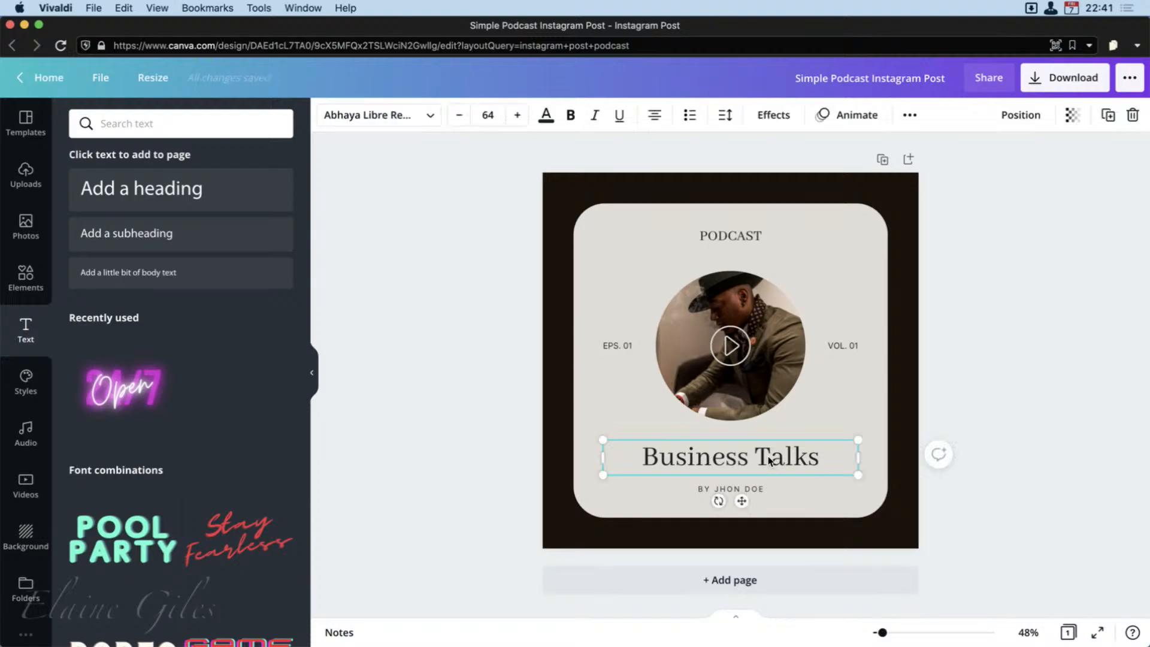
{"action": "left_click", "coordinate": [142, 192]}
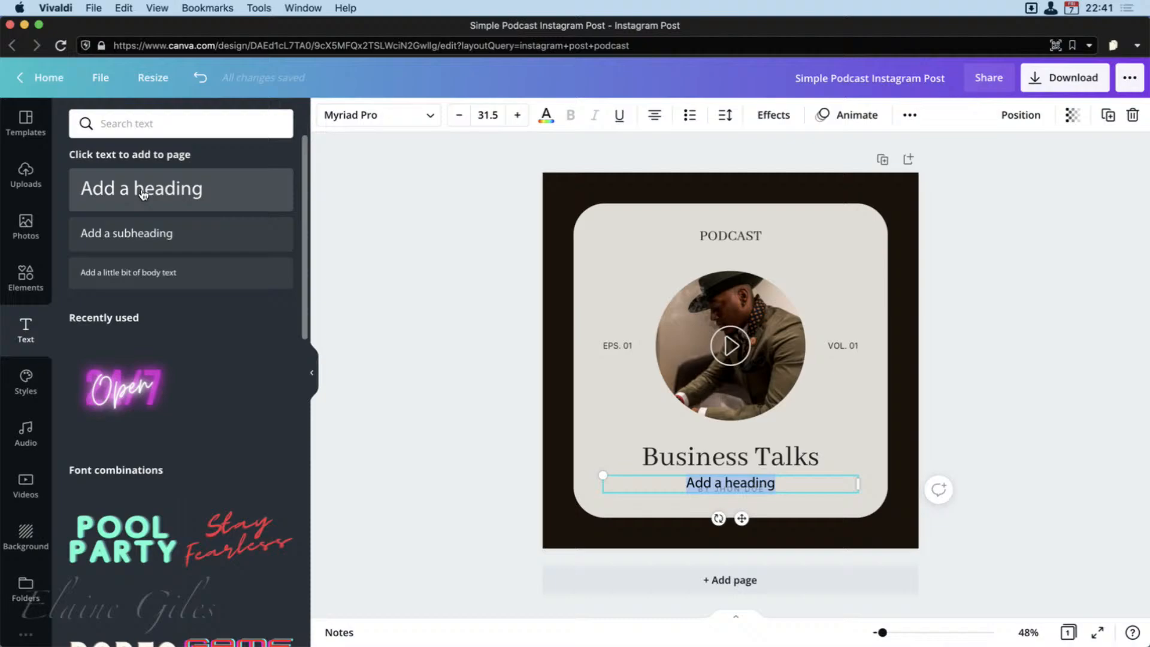
{"action": "left_click", "coordinate": [679, 457]}
{"action": "key", "text": "Delete"}
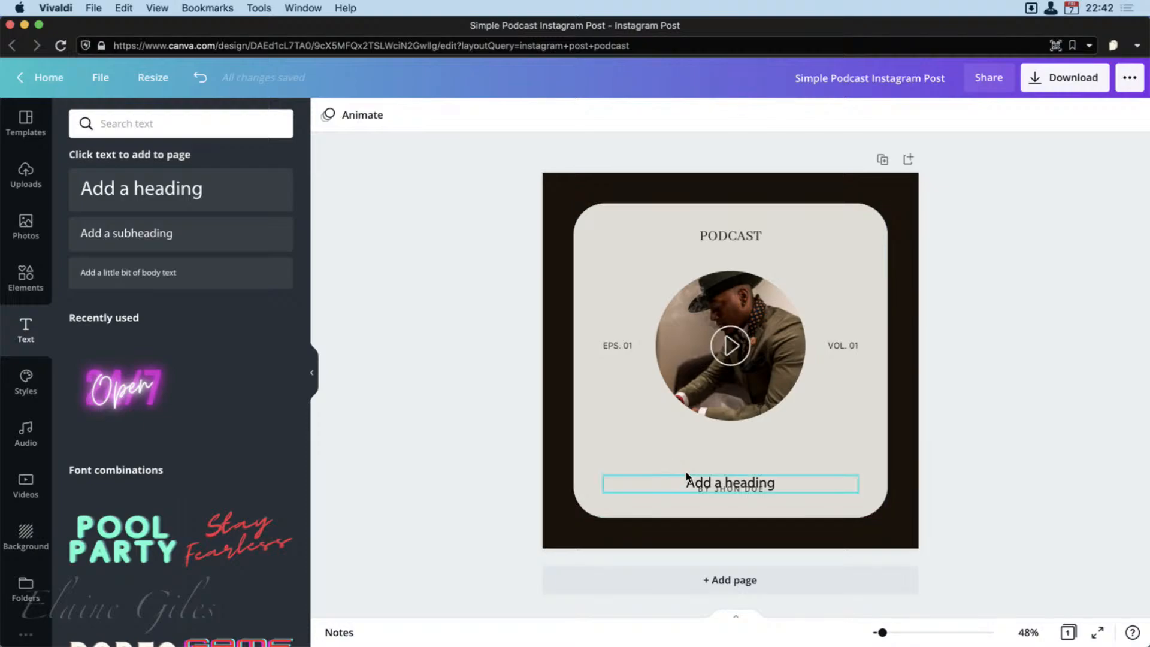
{"action": "left_click", "coordinate": [688, 478]}
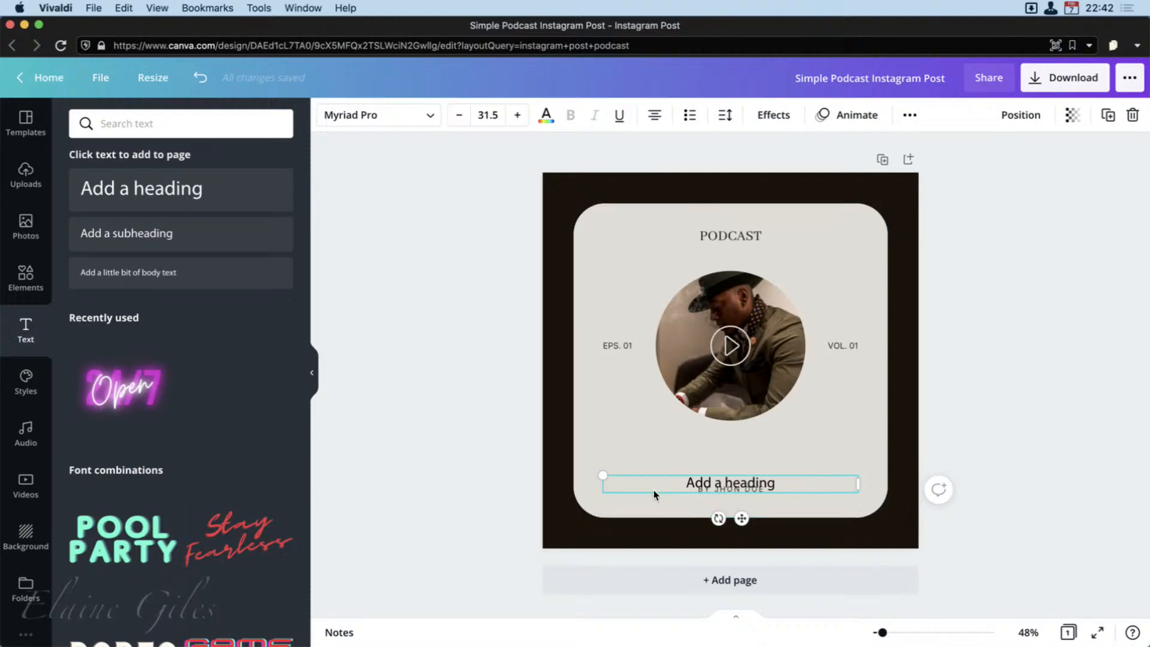
{"action": "left_click_drag", "start_coordinate": [653, 490], "coordinate": [692, 472]}
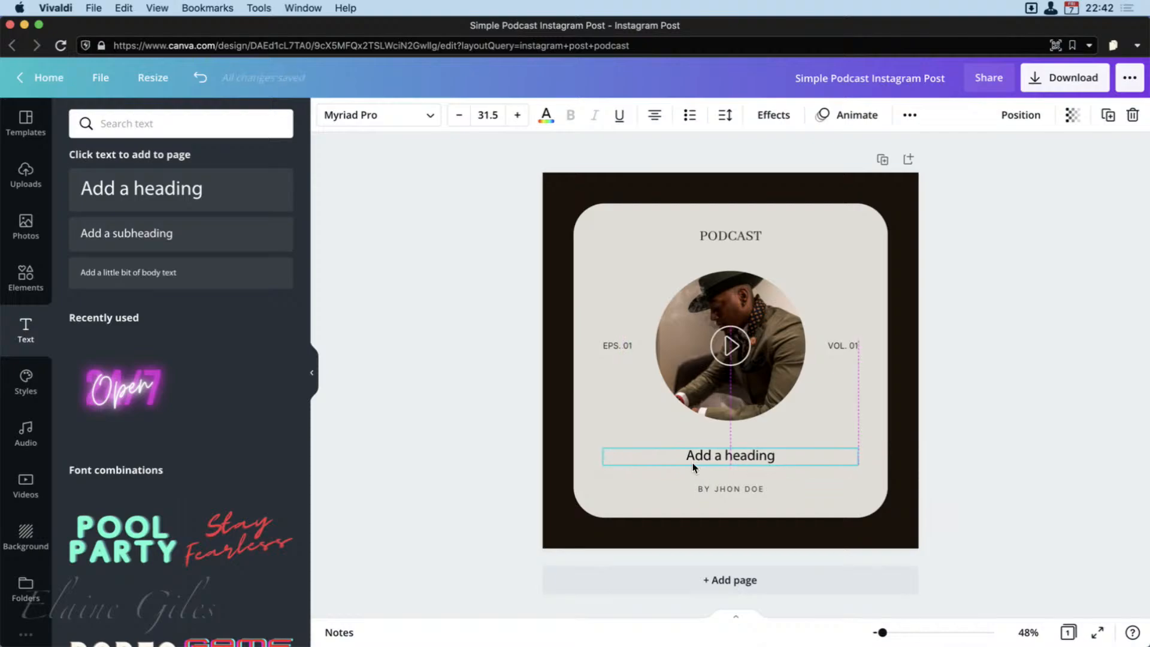
Step: Replace the new heading's placeholder text with "NEW MacBites!"
{"action": "double_click", "coordinate": [727, 460]}
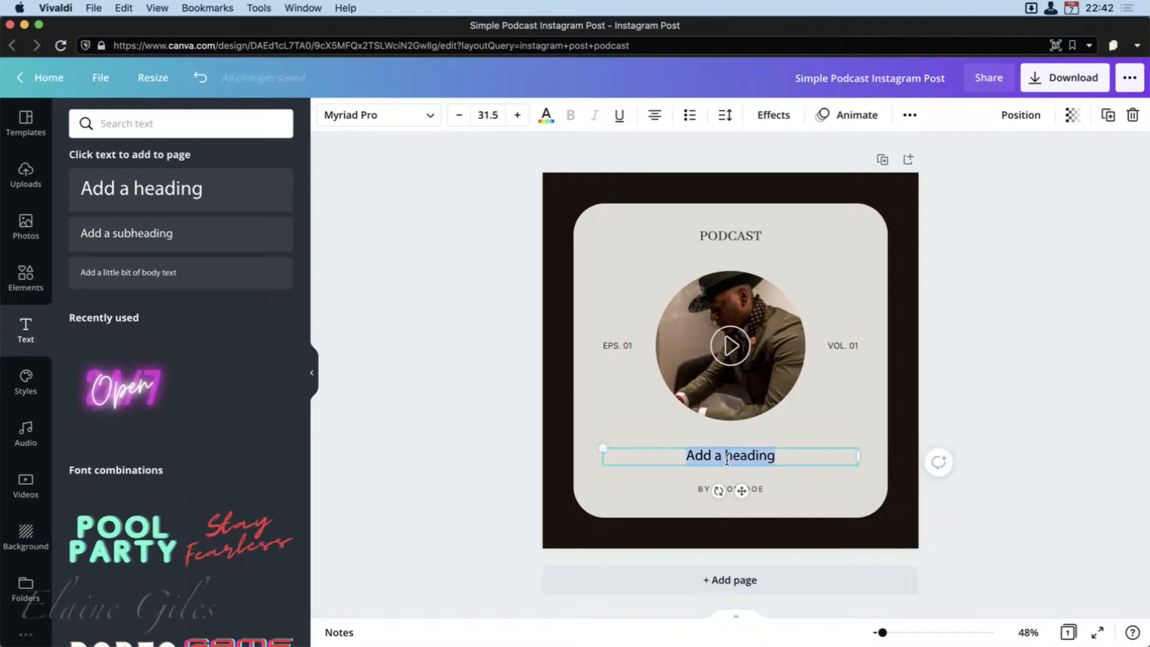
{"action": "type", "text": "NEW MacBl"}
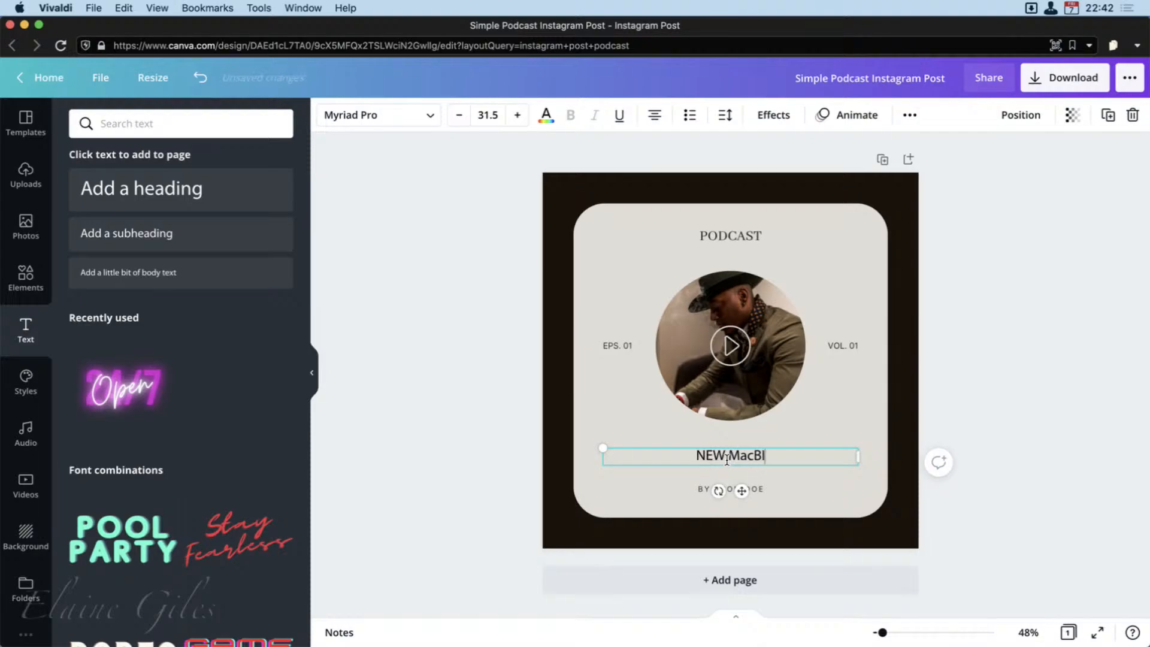
{"action": "type", "text": "tes!"}
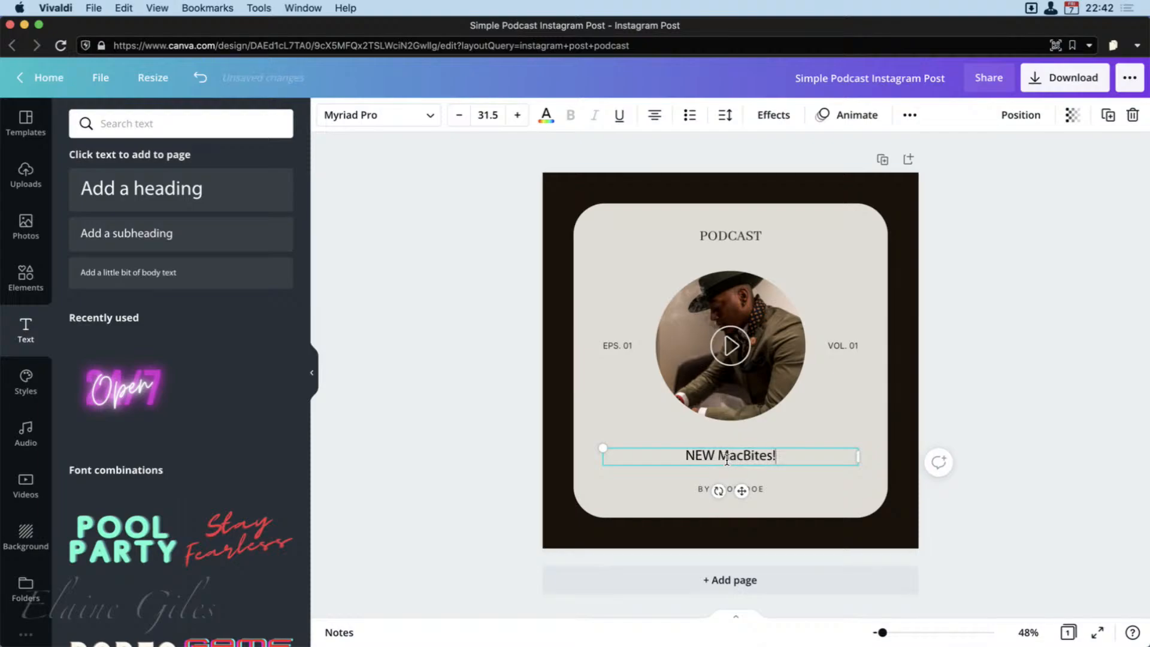
Step: Increase the font size of the "NEW MacBites!" heading to 46.5
{"action": "key", "text": "super+a"}
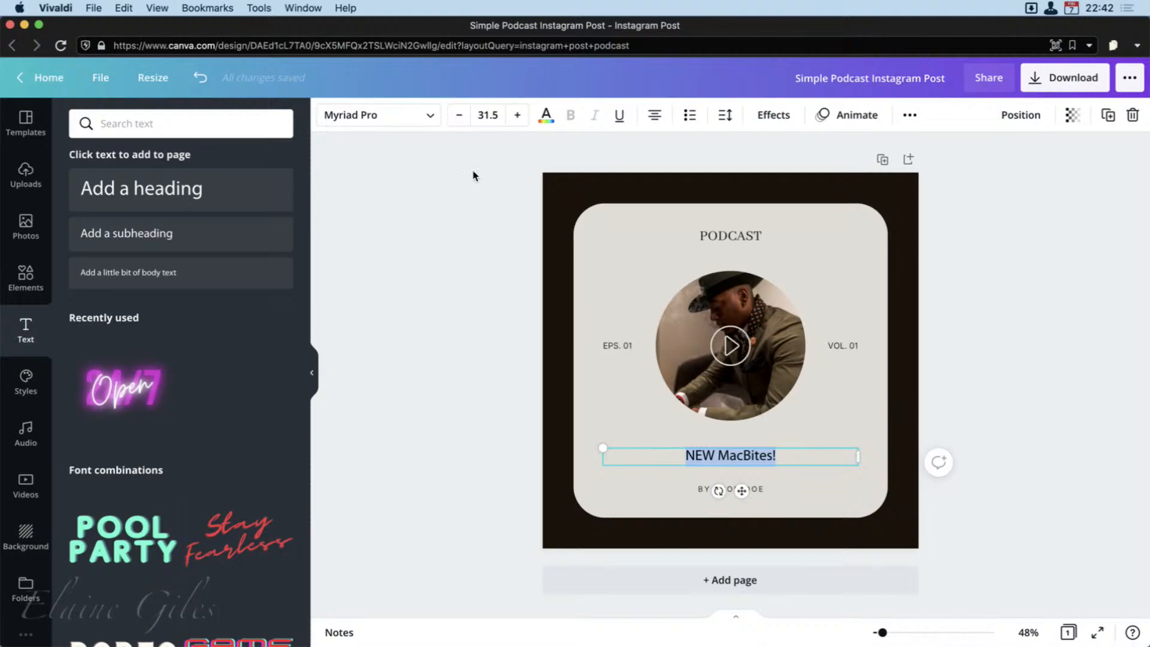
{"action": "left_click", "coordinate": [519, 116]}
{"action": "left_click", "coordinate": [519, 116]}
{"action": "left_click", "coordinate": [519, 117]}
{"action": "left_click", "coordinate": [519, 116]}
{"action": "left_click", "coordinate": [518, 116]}
{"action": "left_click", "coordinate": [518, 117]}
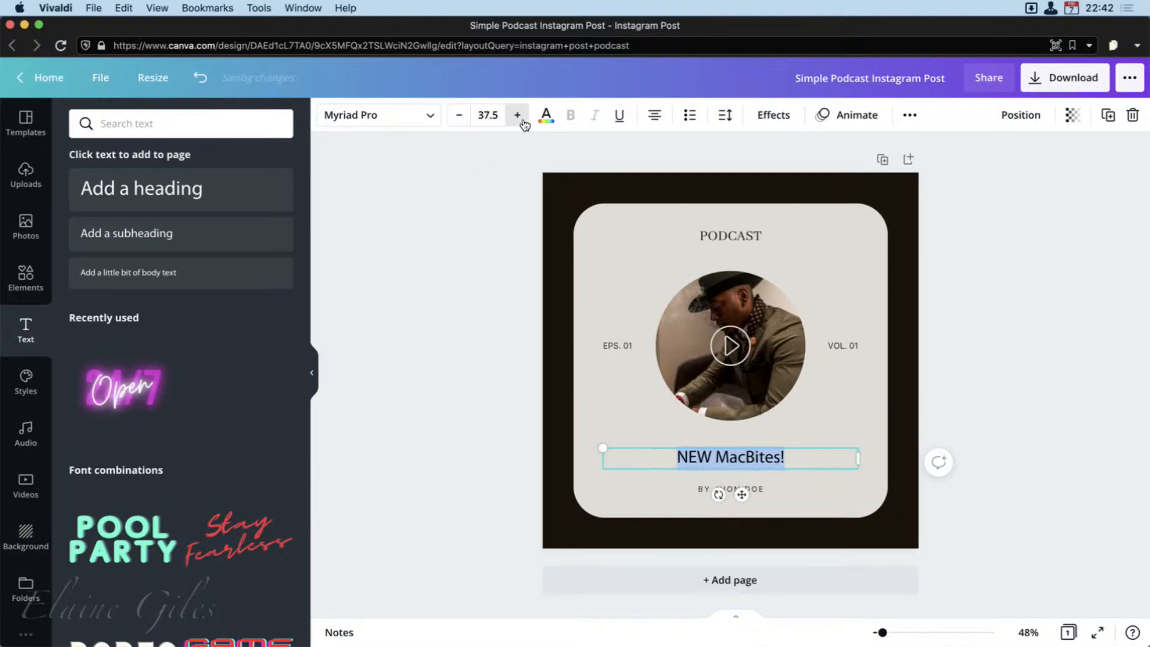
{"action": "left_click", "coordinate": [519, 117]}
{"action": "left_click", "coordinate": [518, 116]}
{"action": "left_click", "coordinate": [519, 116]}
{"action": "left_click", "coordinate": [518, 116]}
{"action": "left_click", "coordinate": [518, 116]}
{"action": "left_click", "coordinate": [519, 117]}
{"action": "left_click", "coordinate": [519, 116]}
{"action": "left_click", "coordinate": [518, 116]}
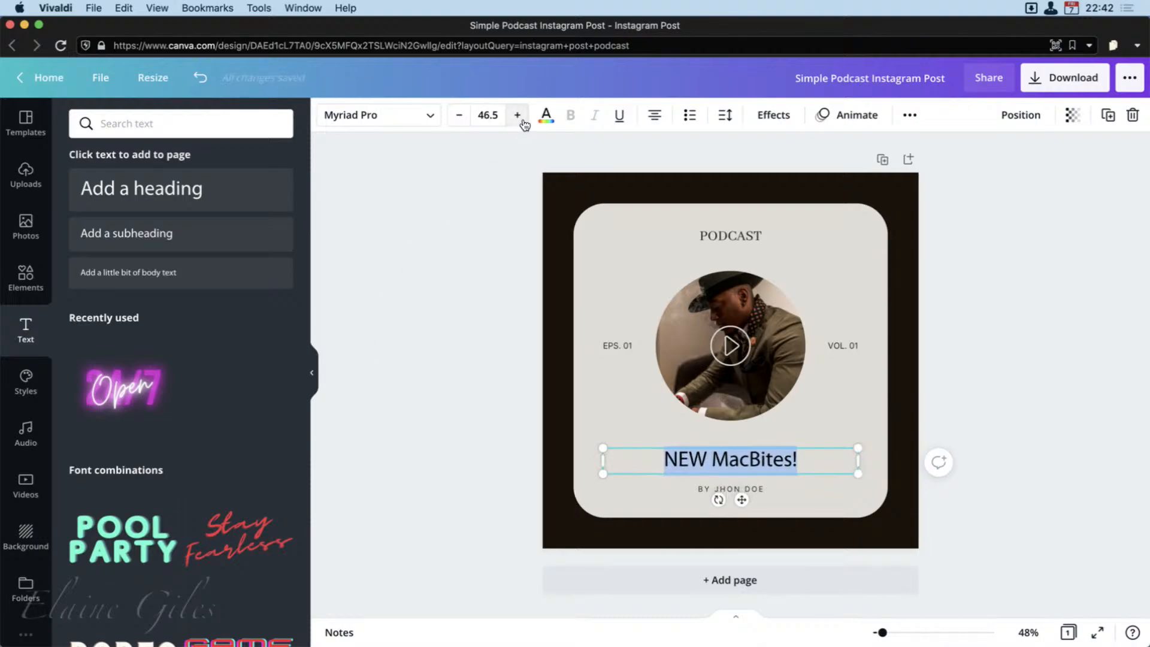
Step: Change the byline beneath the heading to "FROM THE MACBITES CREW" and select the page background
{"action": "left_click", "coordinate": [733, 489]}
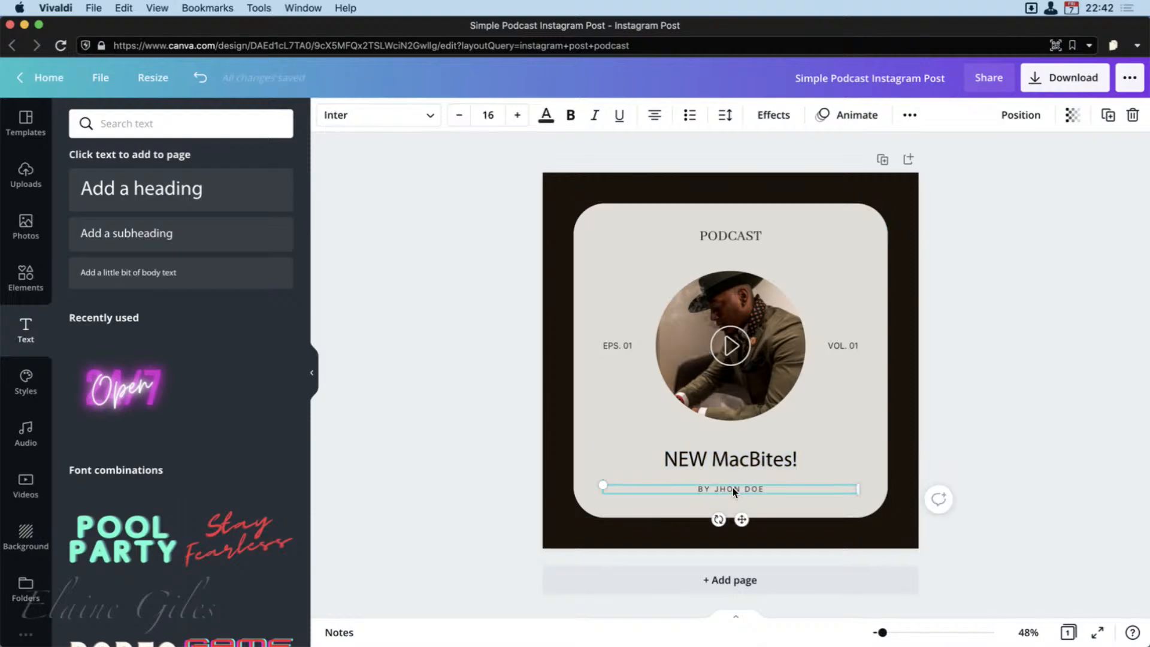
{"action": "left_click", "coordinate": [728, 497]}
{"action": "key", "text": "ctrl+a"}
{"action": "type", "text": "FROM THE MACBITES CREW"}
{"action": "left_click", "coordinate": [556, 205]}
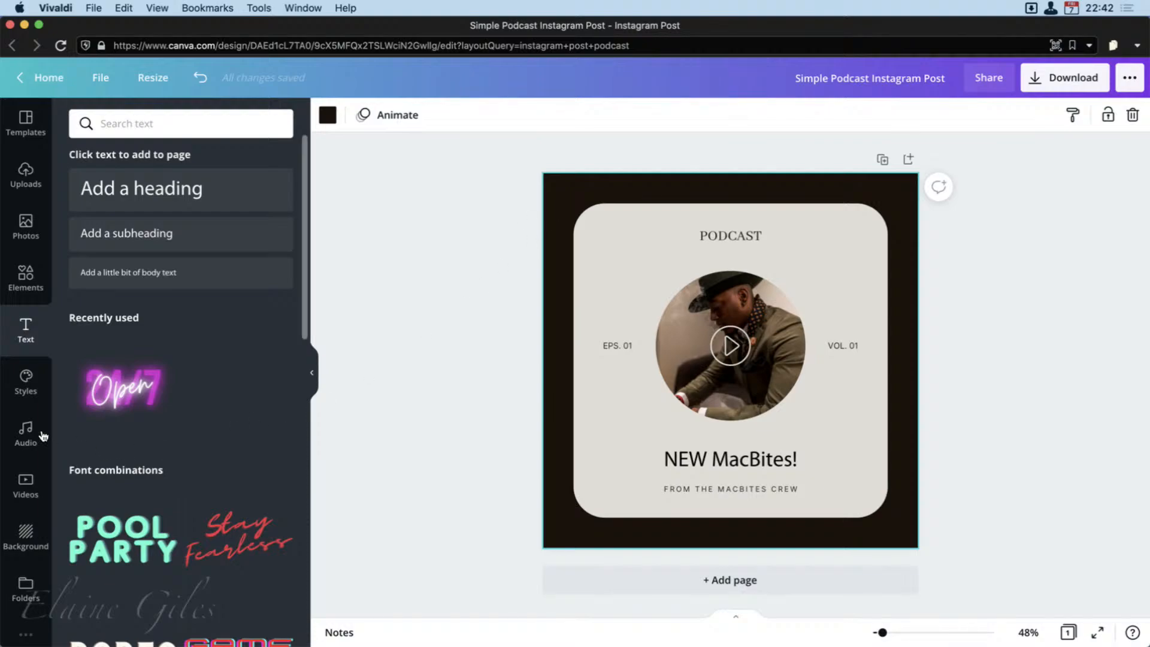
Step: Apply the MacBites brand palette to the design and shuffle it until the border is orange and the card white
{"action": "left_click", "coordinate": [24, 381]}
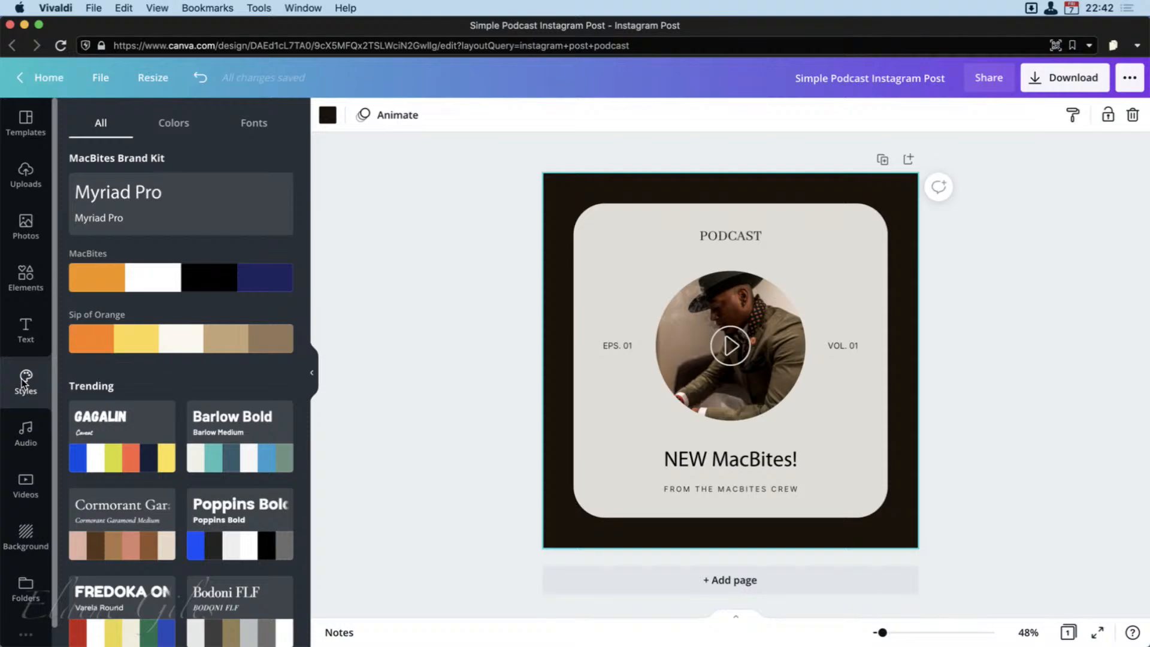
{"action": "left_click", "coordinate": [148, 284]}
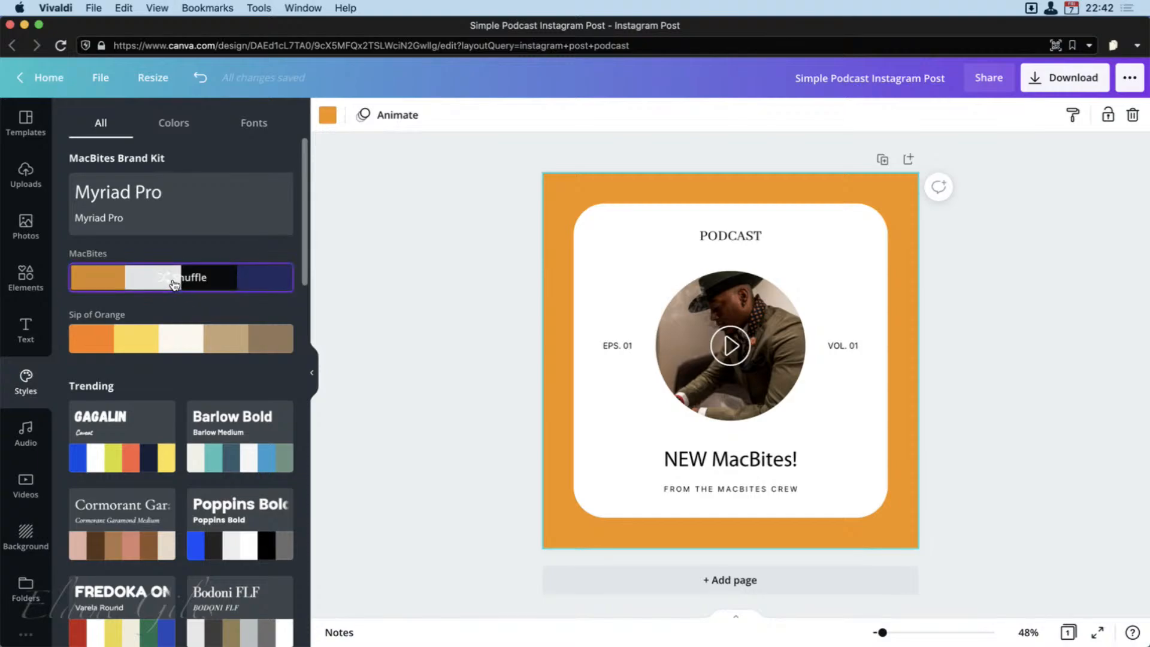
{"action": "left_click", "coordinate": [174, 284]}
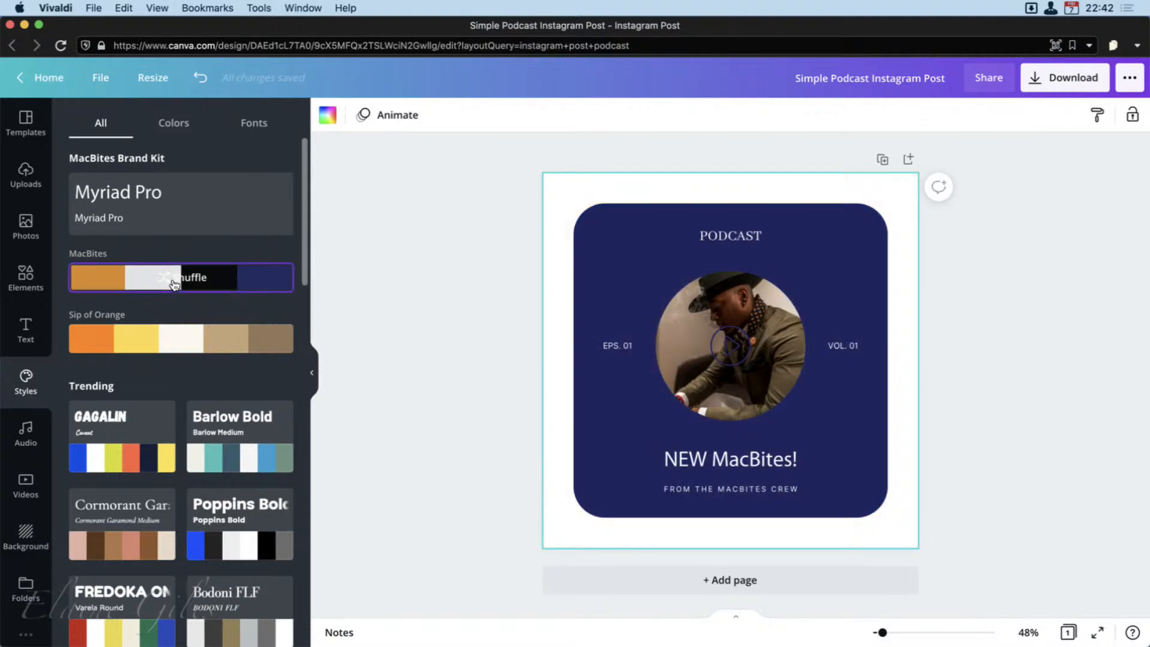
{"action": "left_click", "coordinate": [174, 284]}
{"action": "left_click", "coordinate": [174, 284]}
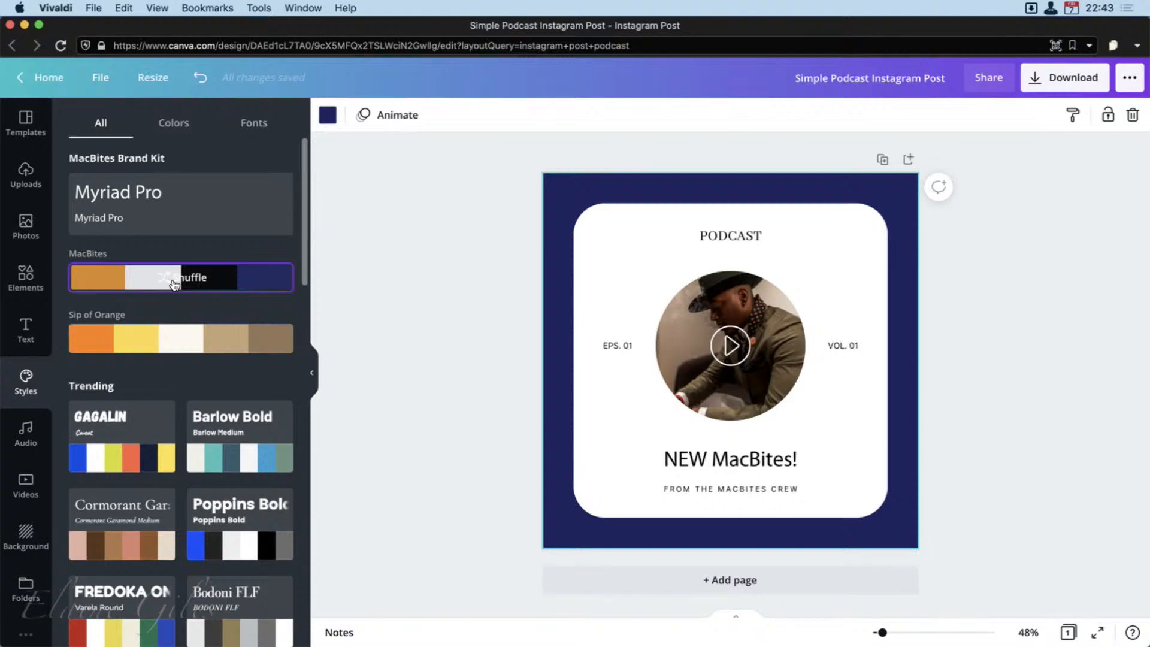
{"action": "left_click", "coordinate": [174, 284]}
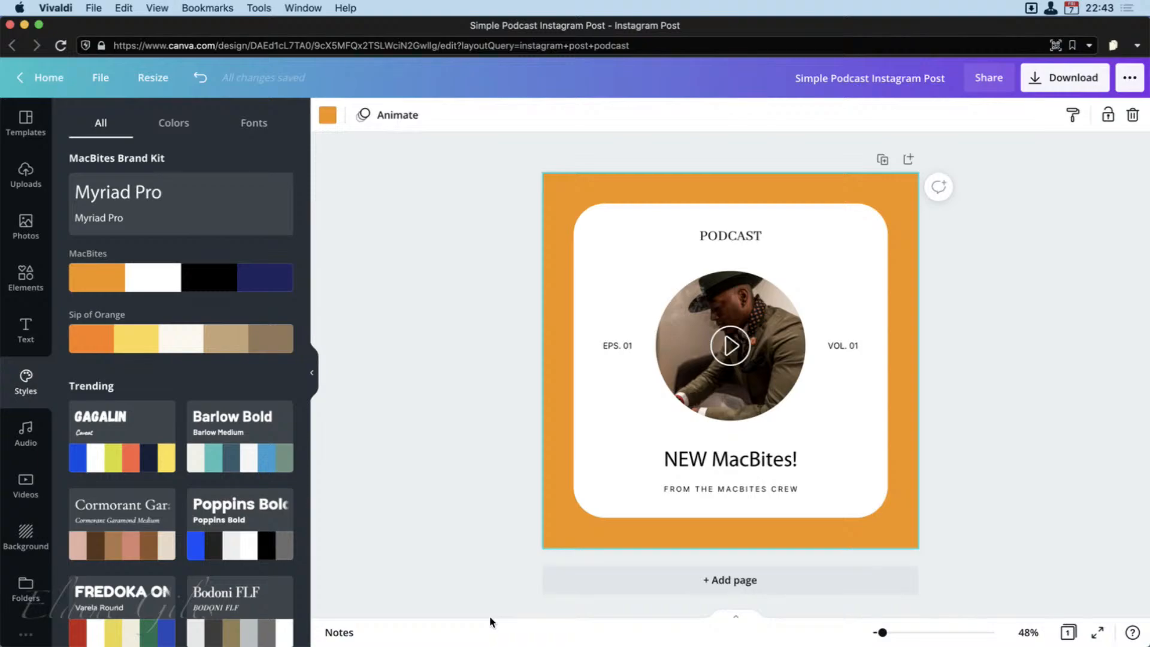
Step: Try several shuffled arrangements of the Sip of Orange palette on the design and return to the MacBites palette
{"action": "left_click", "coordinate": [167, 339]}
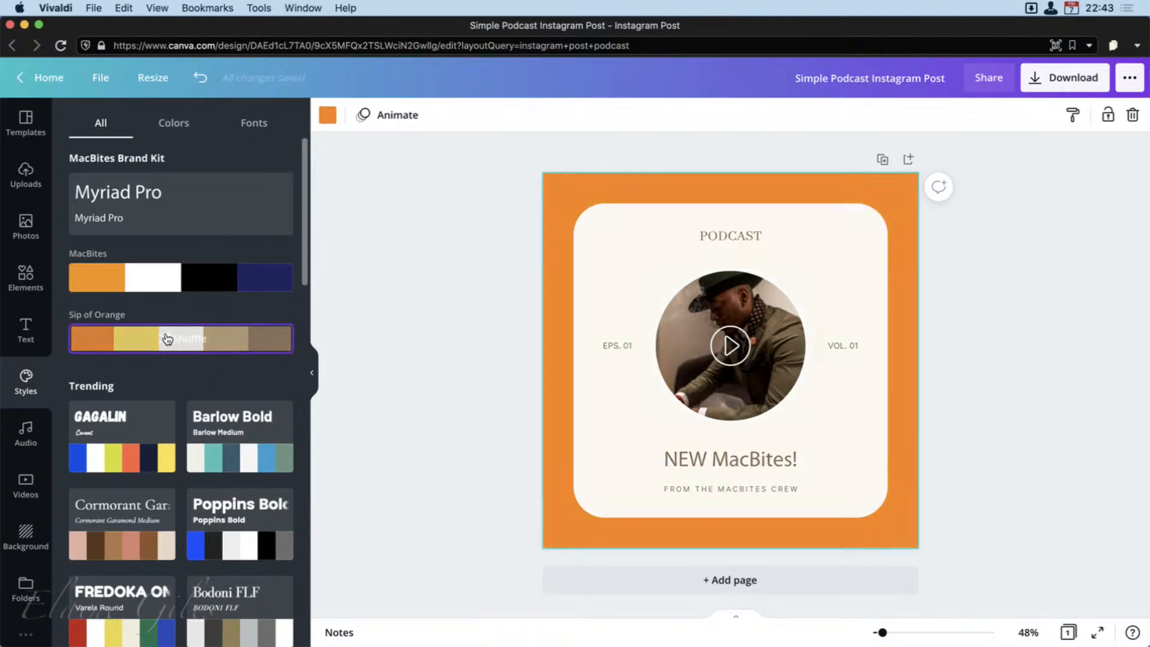
{"action": "left_click", "coordinate": [167, 339]}
{"action": "left_click", "coordinate": [168, 339]}
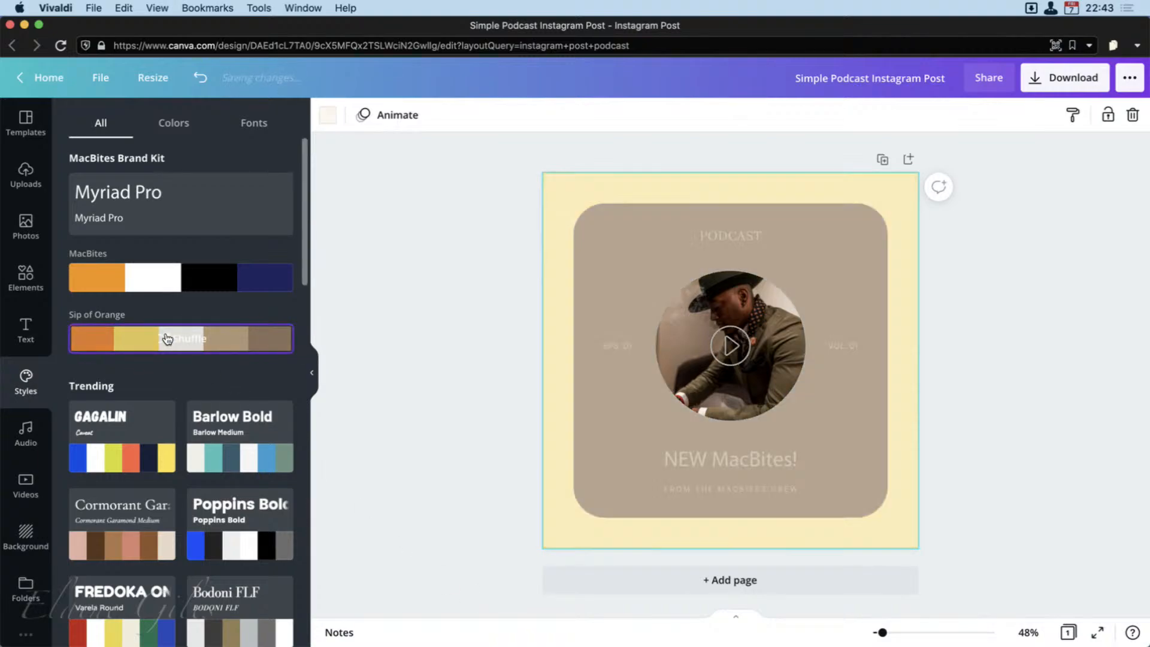
{"action": "left_click", "coordinate": [167, 339]}
{"action": "left_click", "coordinate": [167, 339]}
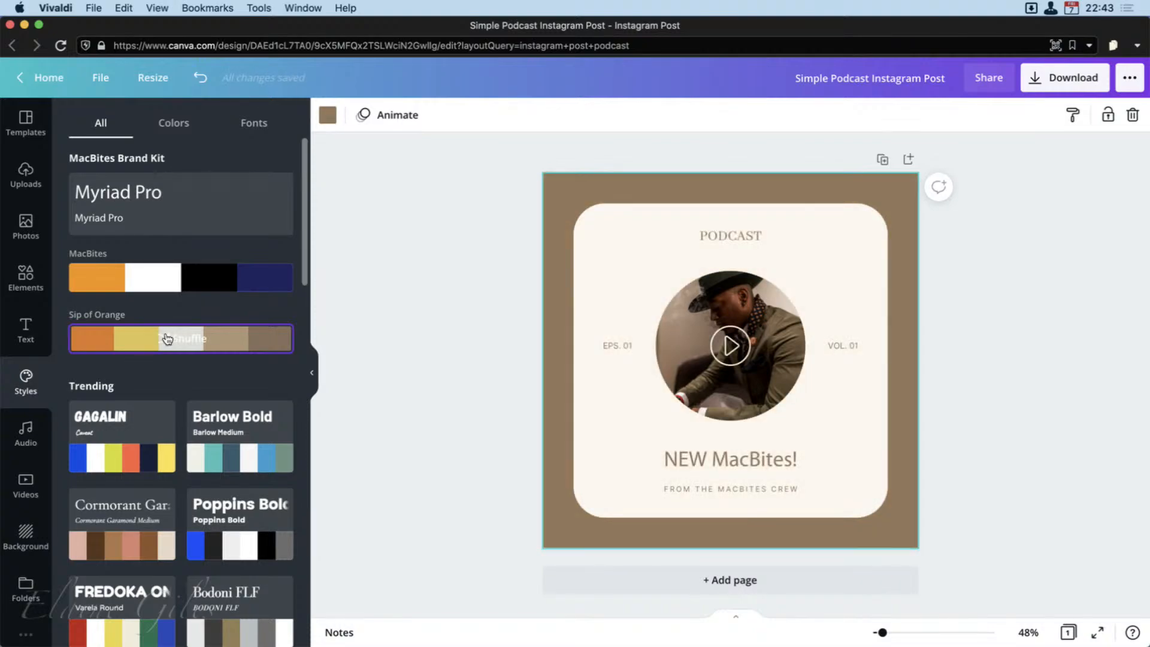
{"action": "left_click", "coordinate": [167, 339]}
{"action": "left_click", "coordinate": [155, 286]}
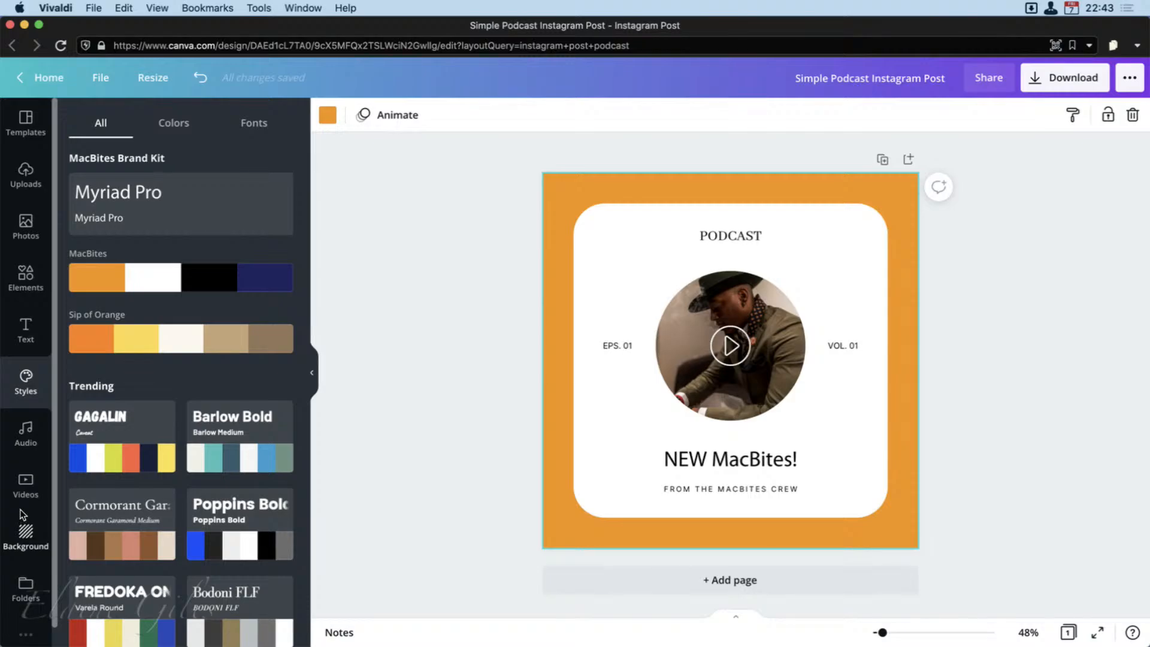
Step: Try the recently used terracotta texture as the page background and undo it
{"action": "left_click", "coordinate": [25, 532]}
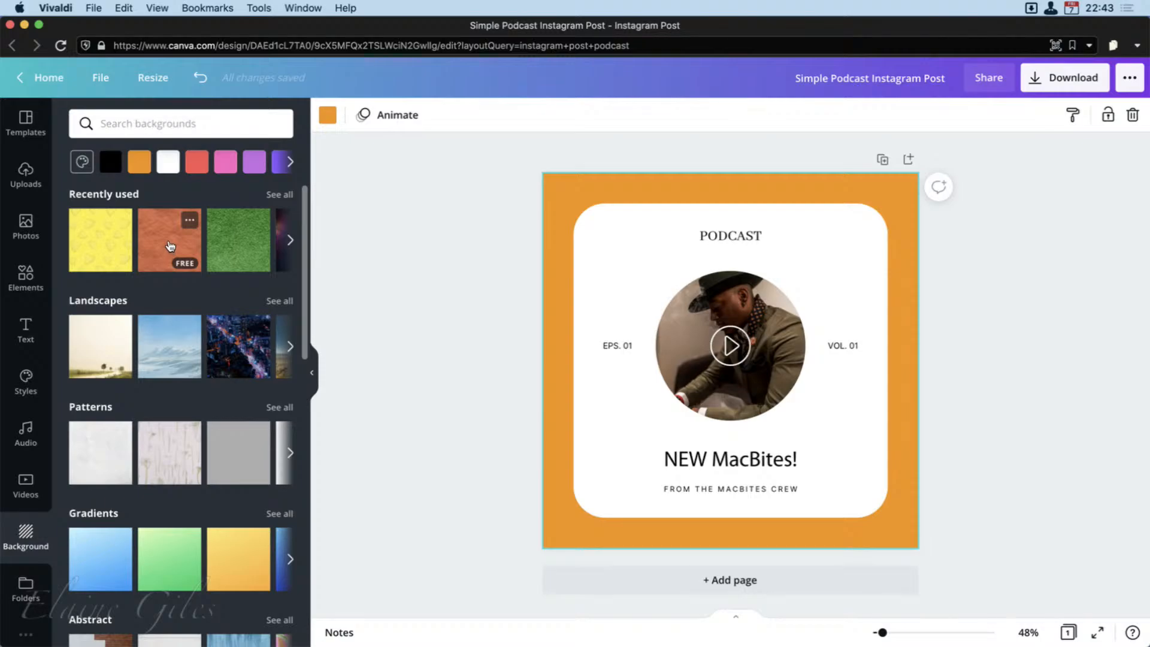
{"action": "left_click_drag", "start_coordinate": [170, 245], "coordinate": [549, 226]}
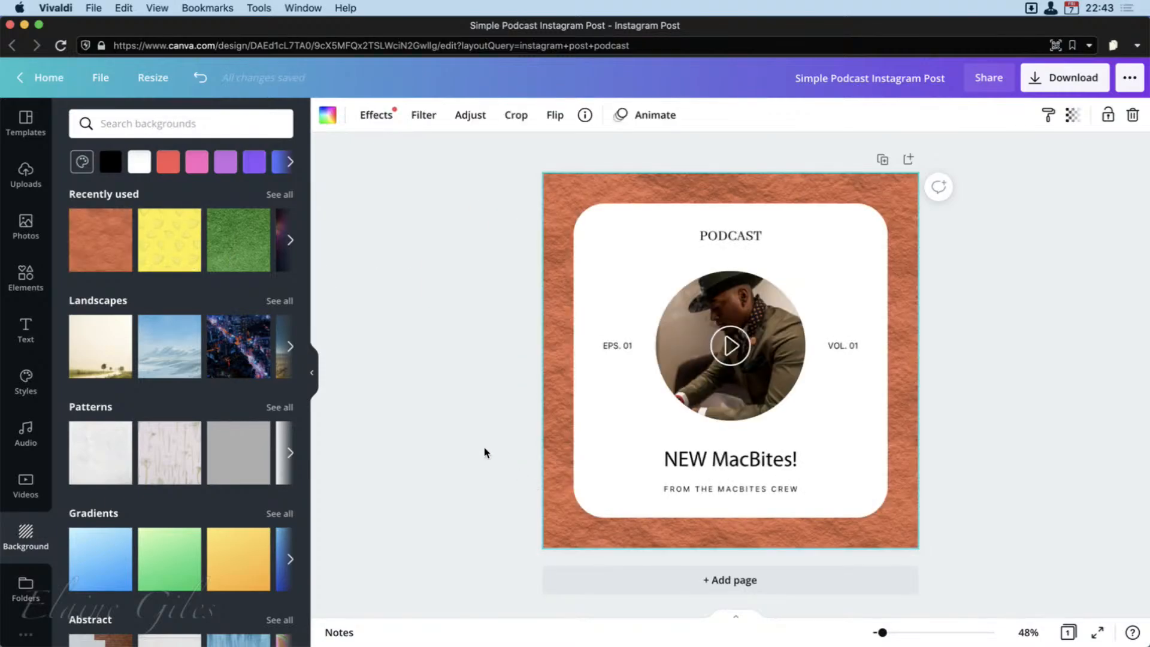
{"action": "key", "text": "super+z"}
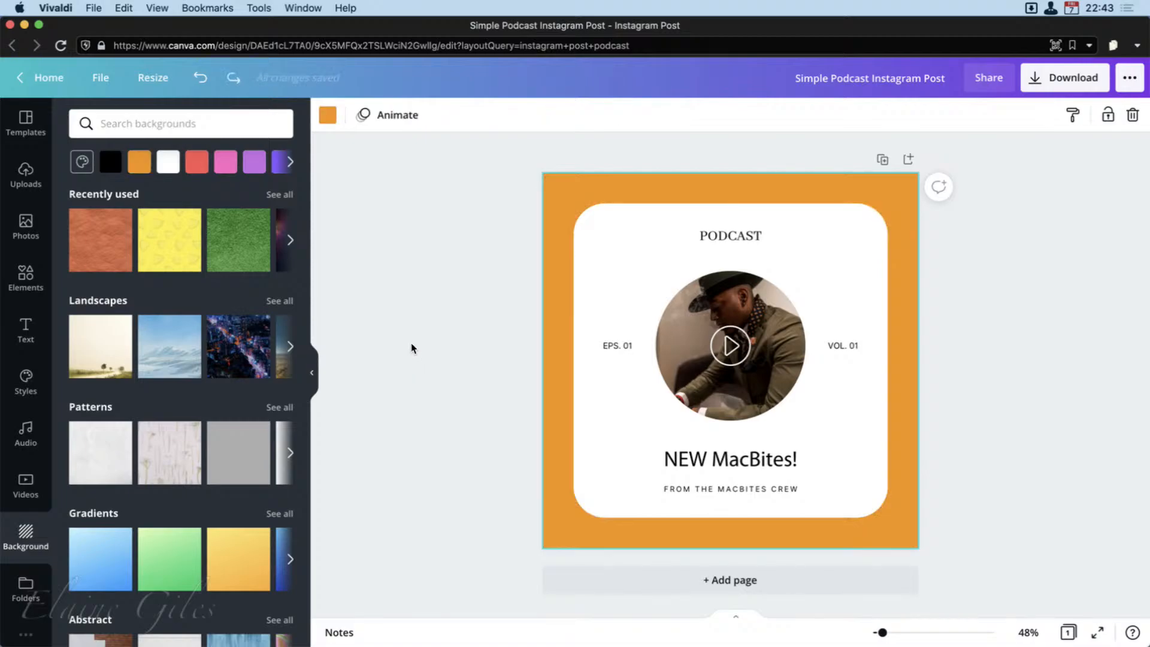
Step: Search the elements for "microphone" and place the first microphone graphic in the lower-left corner of the design
{"action": "left_click", "coordinate": [26, 276]}
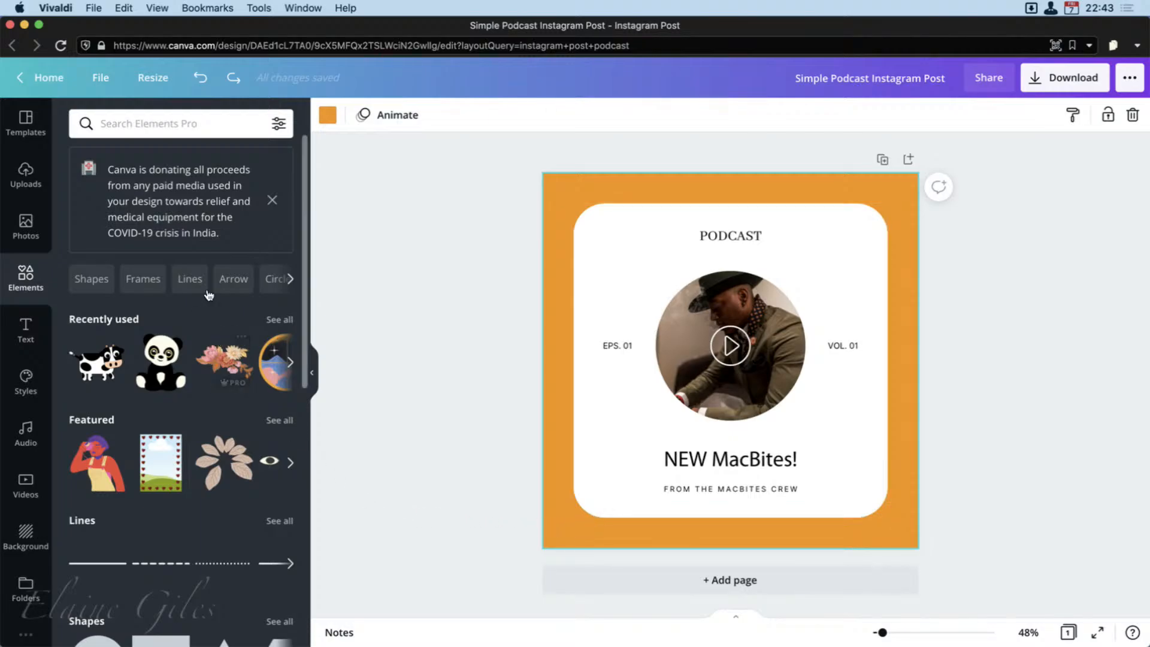
{"action": "left_click", "coordinate": [186, 132]}
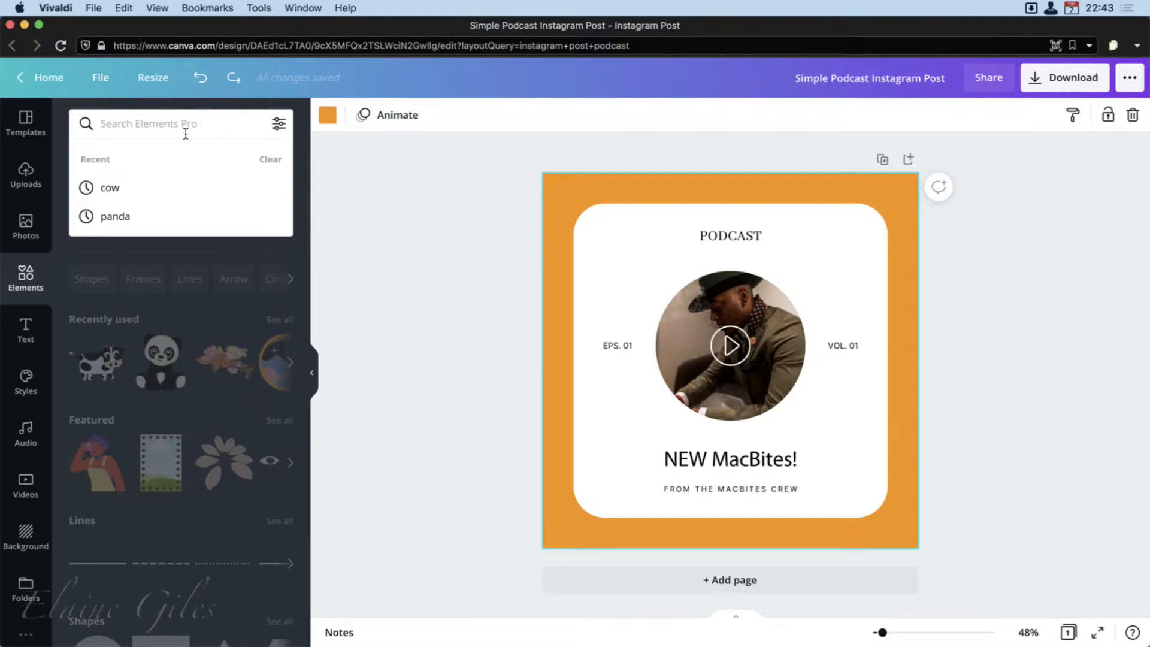
{"action": "type", "text": "mic"}
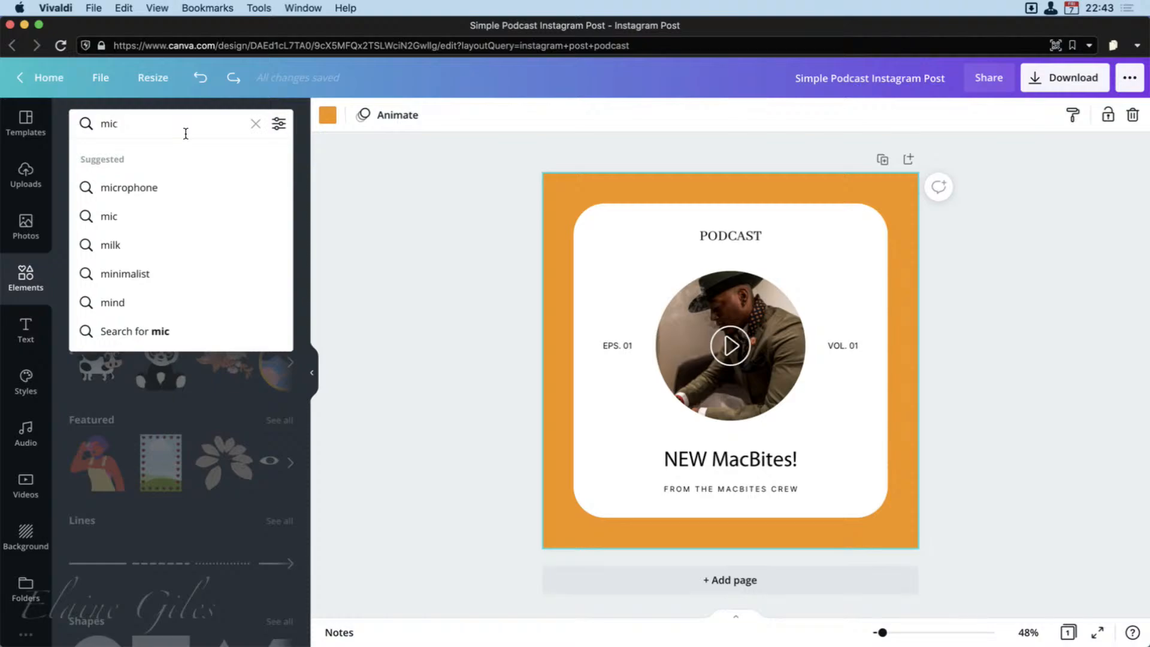
{"action": "key", "text": "Down"}
{"action": "key", "text": "Return"}
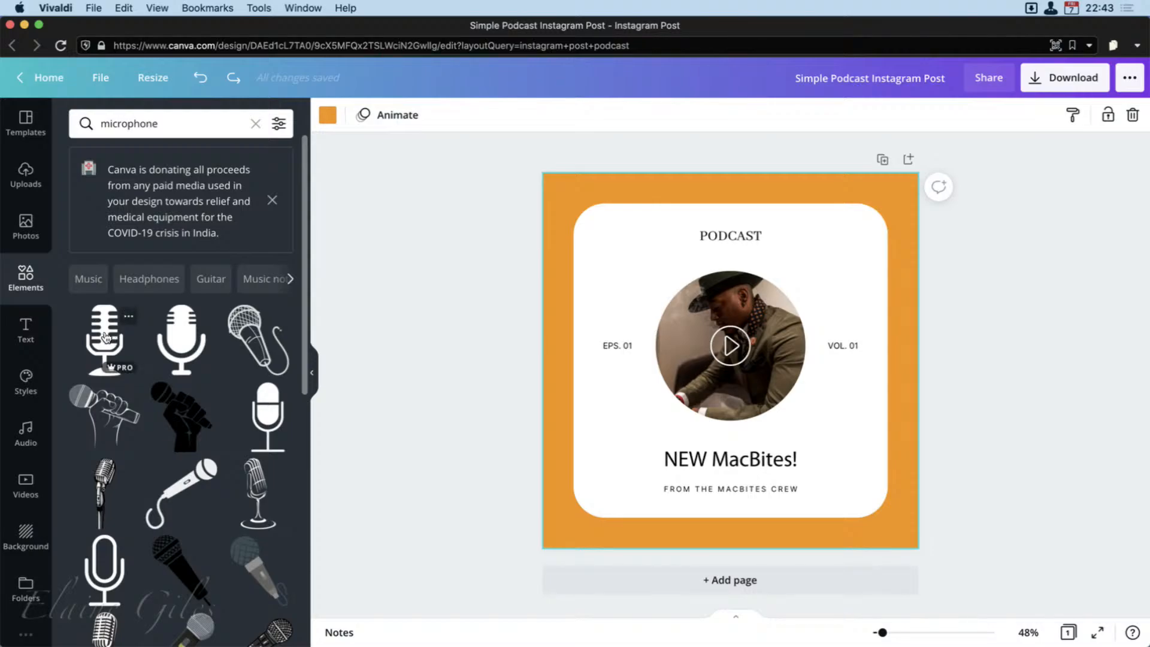
{"action": "left_click_drag", "start_coordinate": [104, 336], "coordinate": [579, 481]}
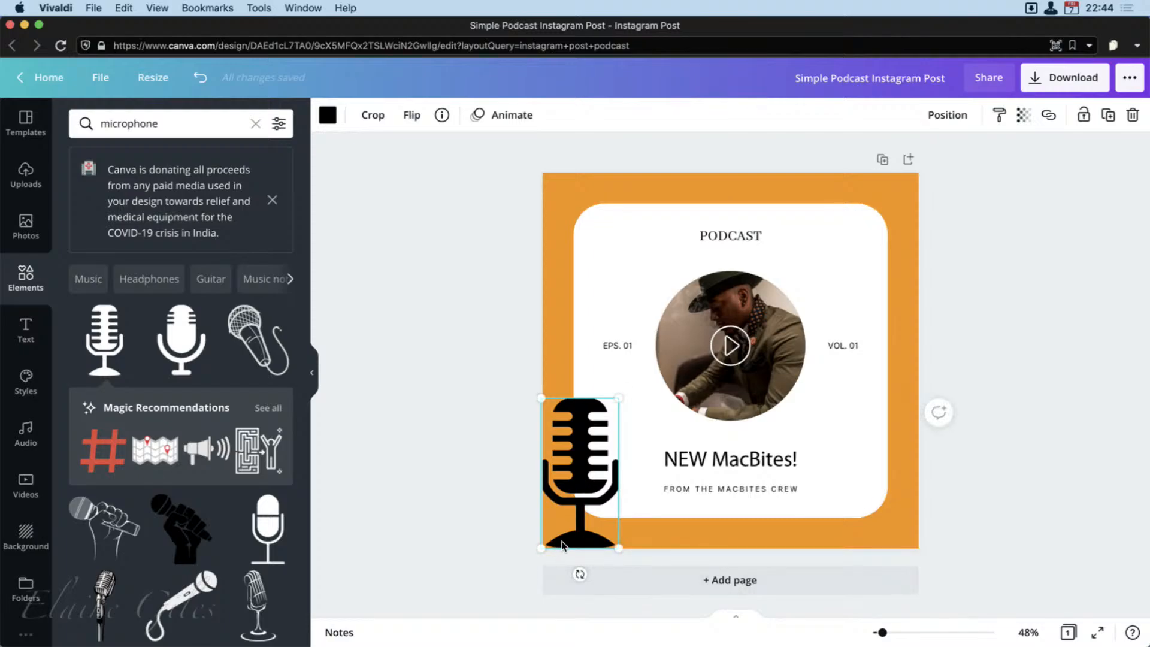
Step: Try navy on the microphone, recolour it yellow from the Sip of Orange palette and shrink it to about half its size
{"action": "left_click", "coordinate": [327, 115]}
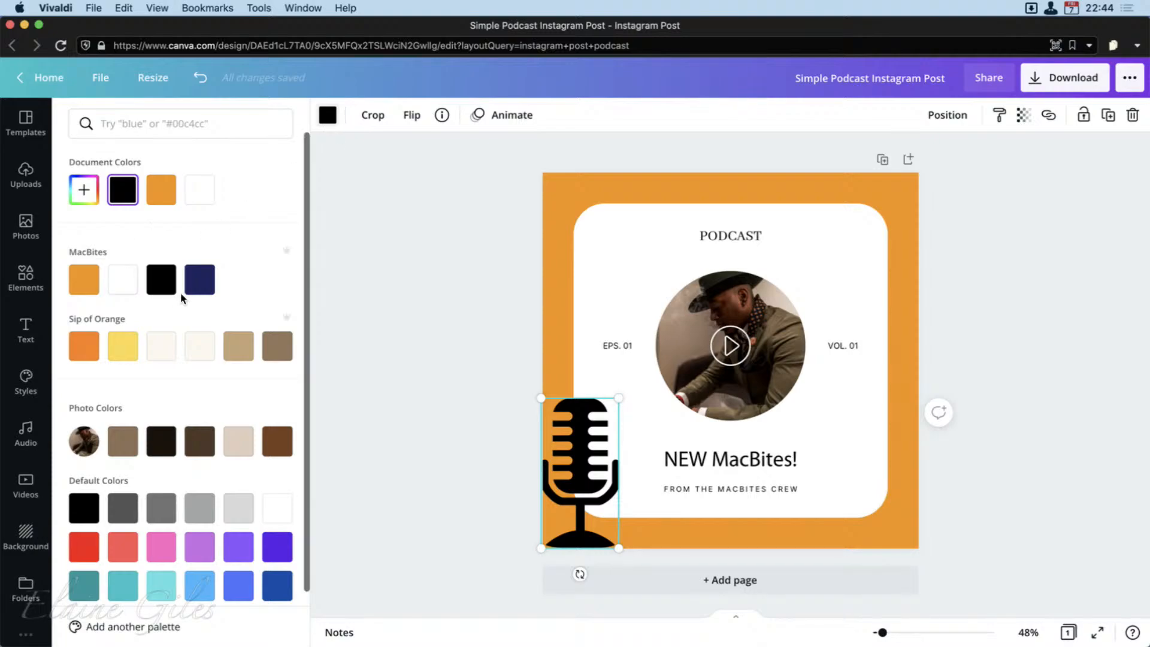
{"action": "left_click", "coordinate": [204, 287]}
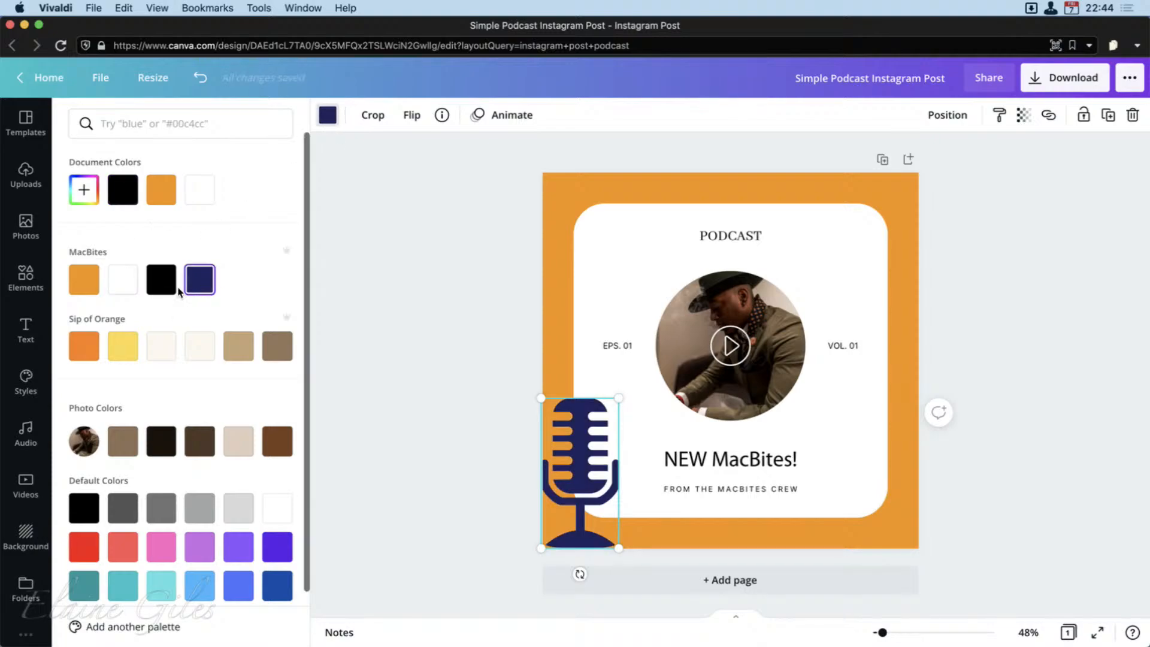
{"action": "left_click", "coordinate": [123, 357]}
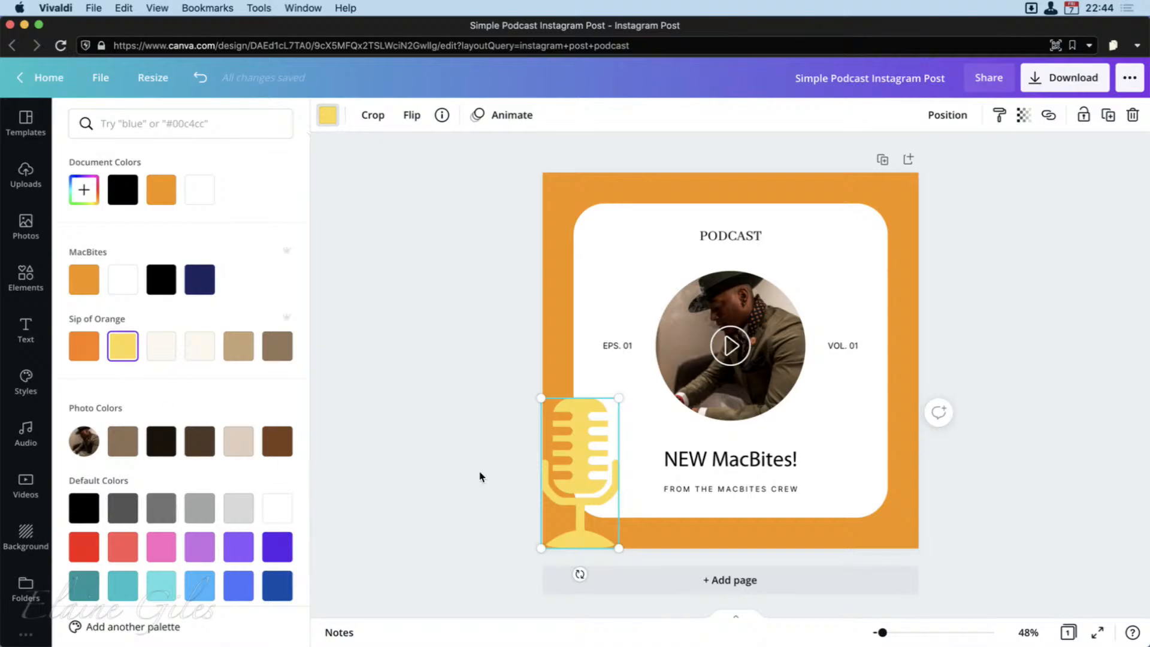
{"action": "left_click", "coordinate": [577, 476]}
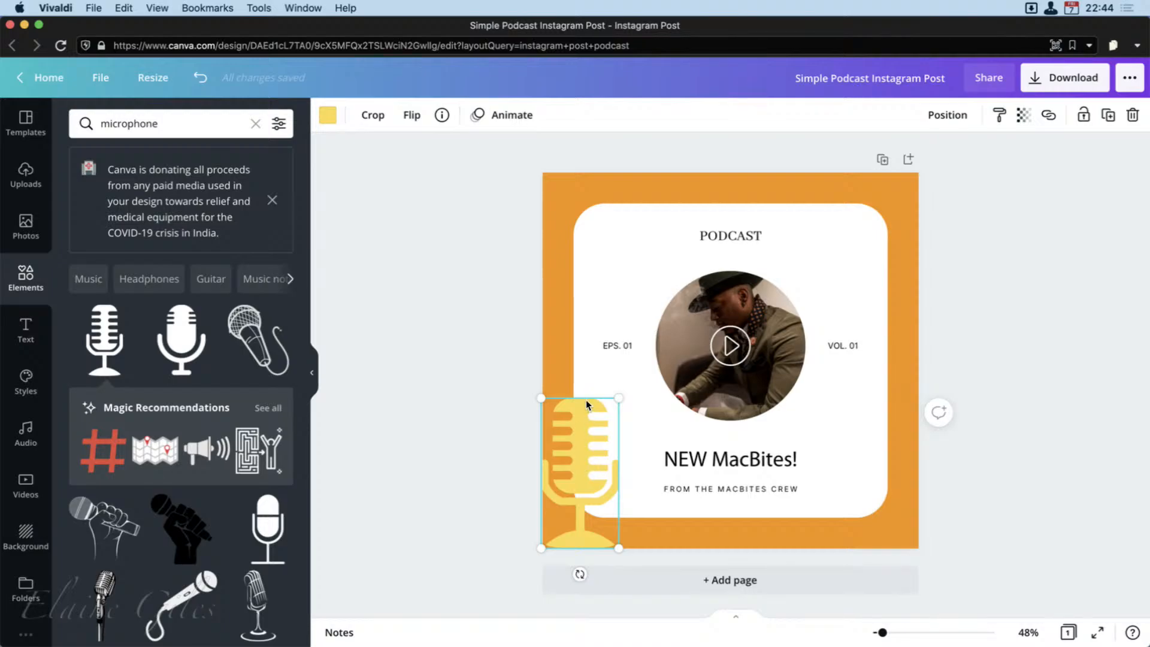
{"action": "left_click_drag", "start_coordinate": [560, 442], "coordinate": [575, 492]}
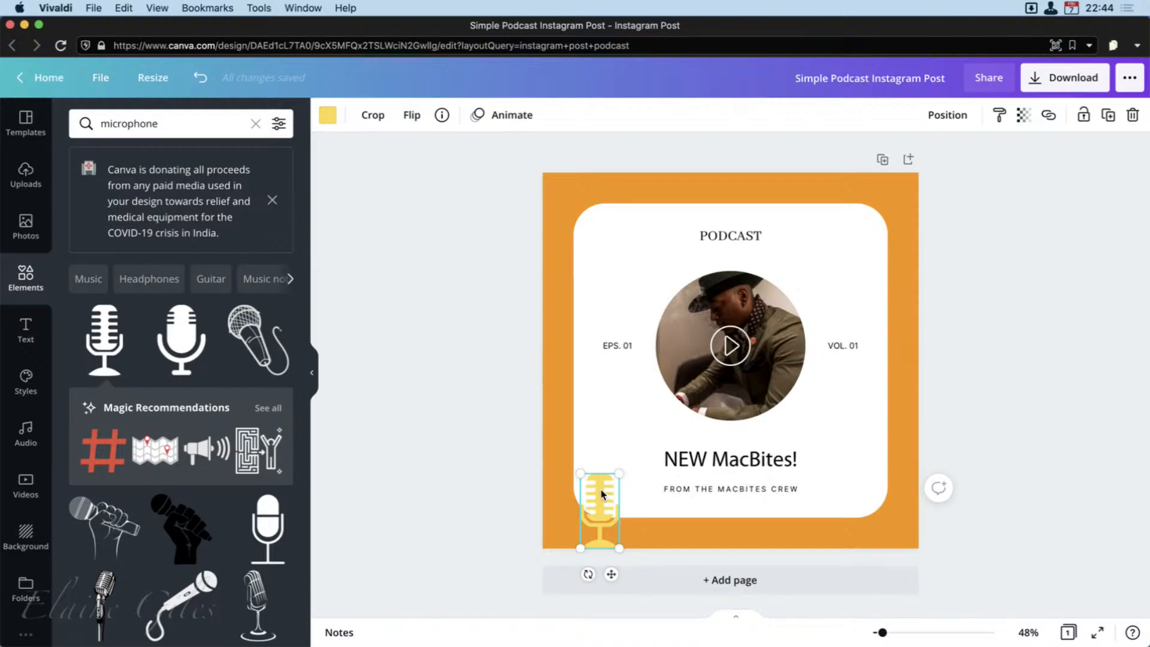
Step: Move the yellow microphone up inside the white card beside the NEW MacBites! text and look through more microphone graphics
{"action": "left_click_drag", "start_coordinate": [607, 527], "coordinate": [608, 479]}
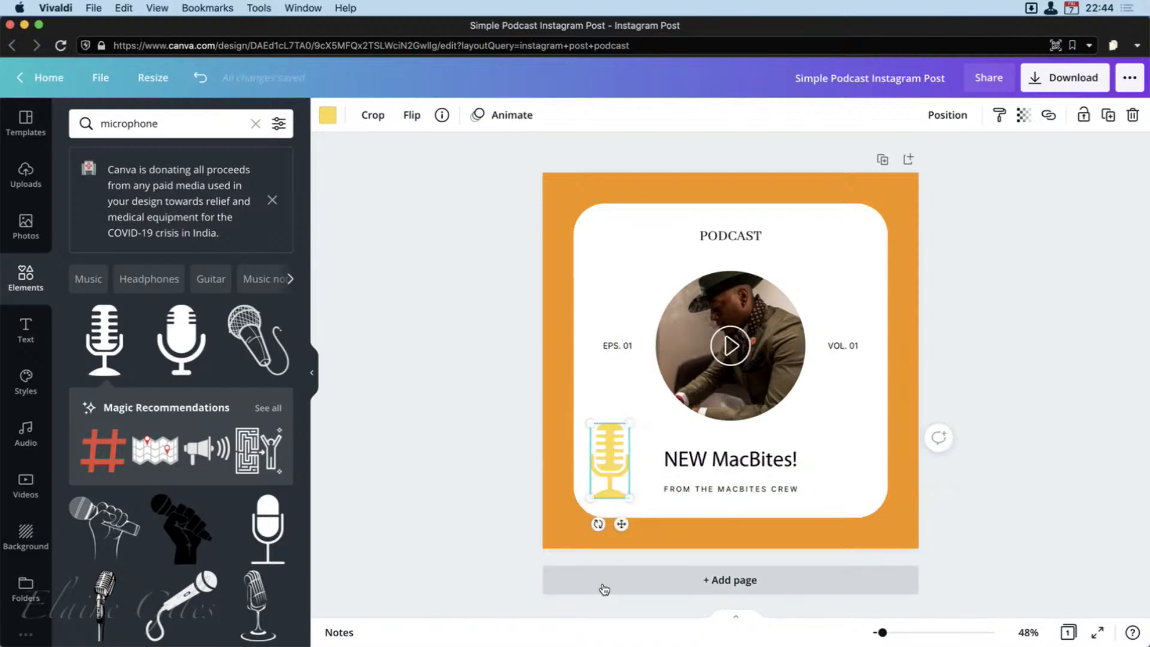
{"action": "scroll", "coordinate": [155, 455], "scroll_direction": "down", "scroll_amount": 15}
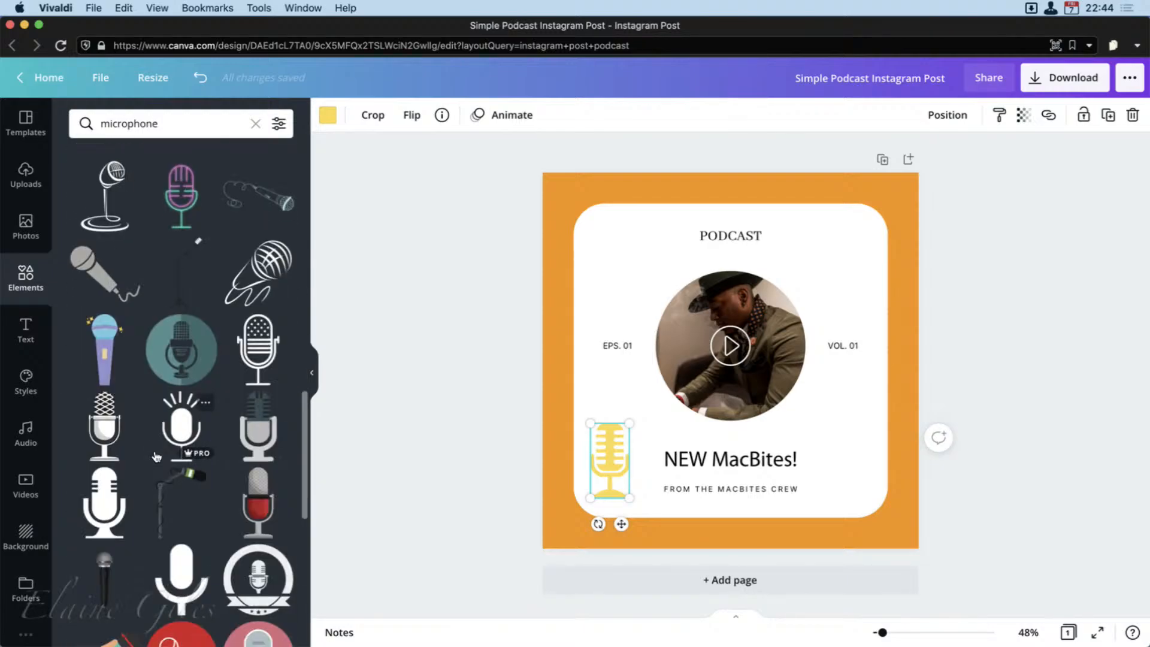
Step: Search the elements for "lines", choose the suggested Lines & Shapes collection and find its basic shapes
{"action": "left_click", "coordinate": [160, 129]}
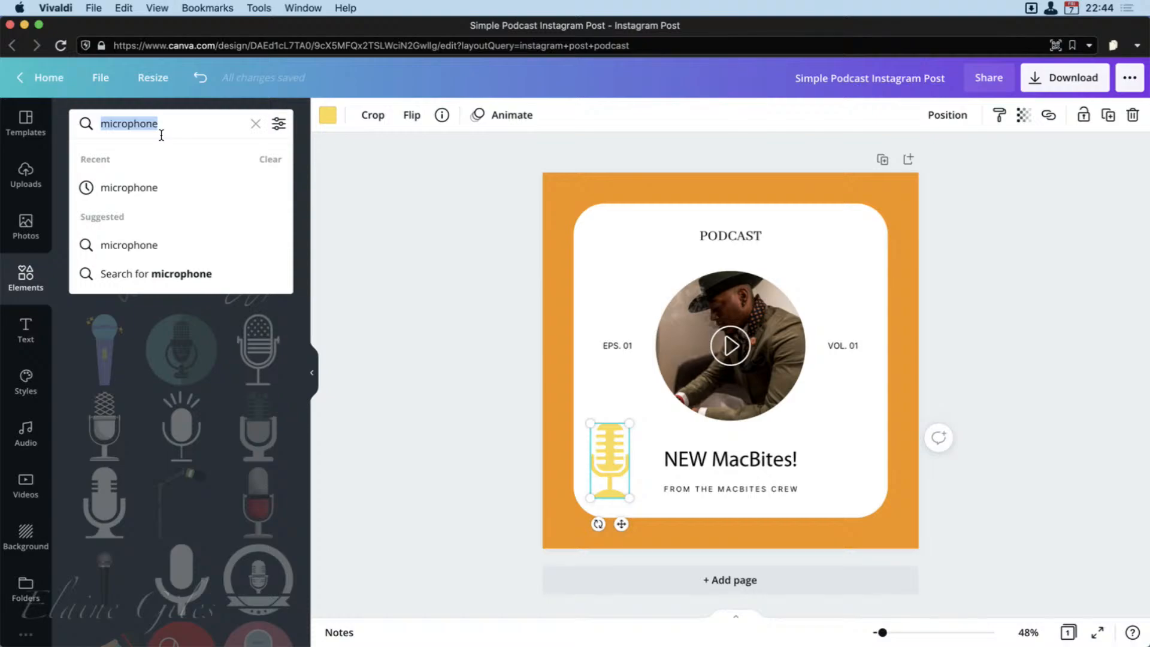
{"action": "type", "text": "lines"}
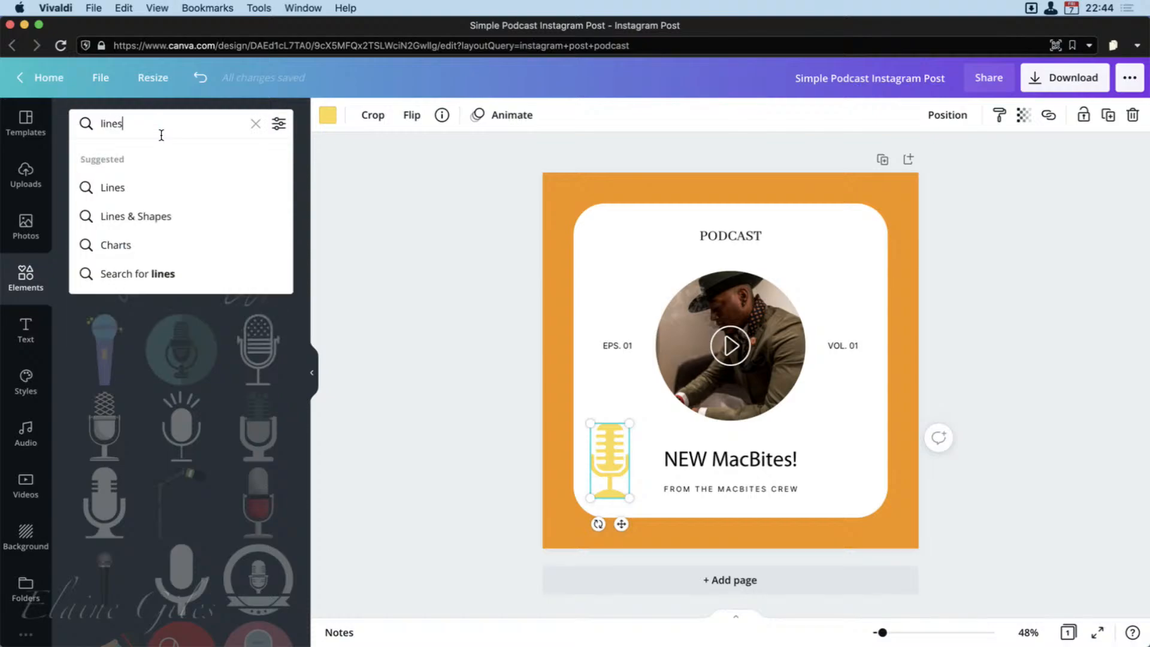
{"action": "key", "text": "Down"}
{"action": "key", "text": "Down"}
{"action": "key", "text": "Return"}
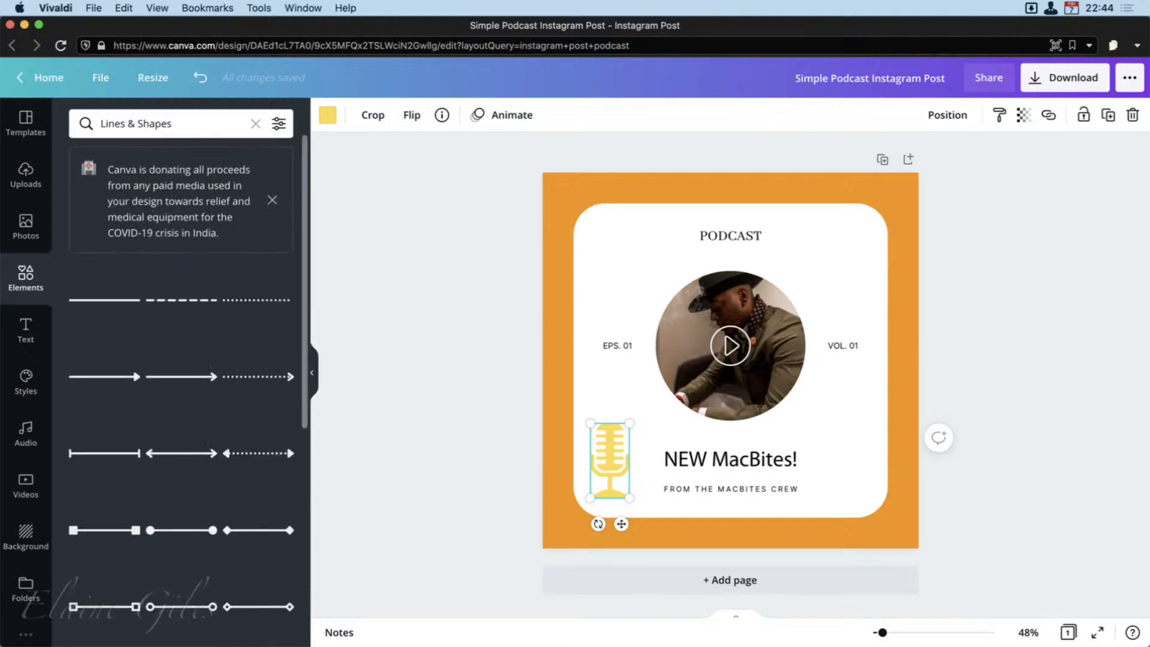
{"action": "scroll", "coordinate": [193, 610], "scroll_direction": "down", "scroll_amount": 5}
{"action": "scroll", "coordinate": [192, 610], "scroll_direction": "up", "scroll_amount": 1}
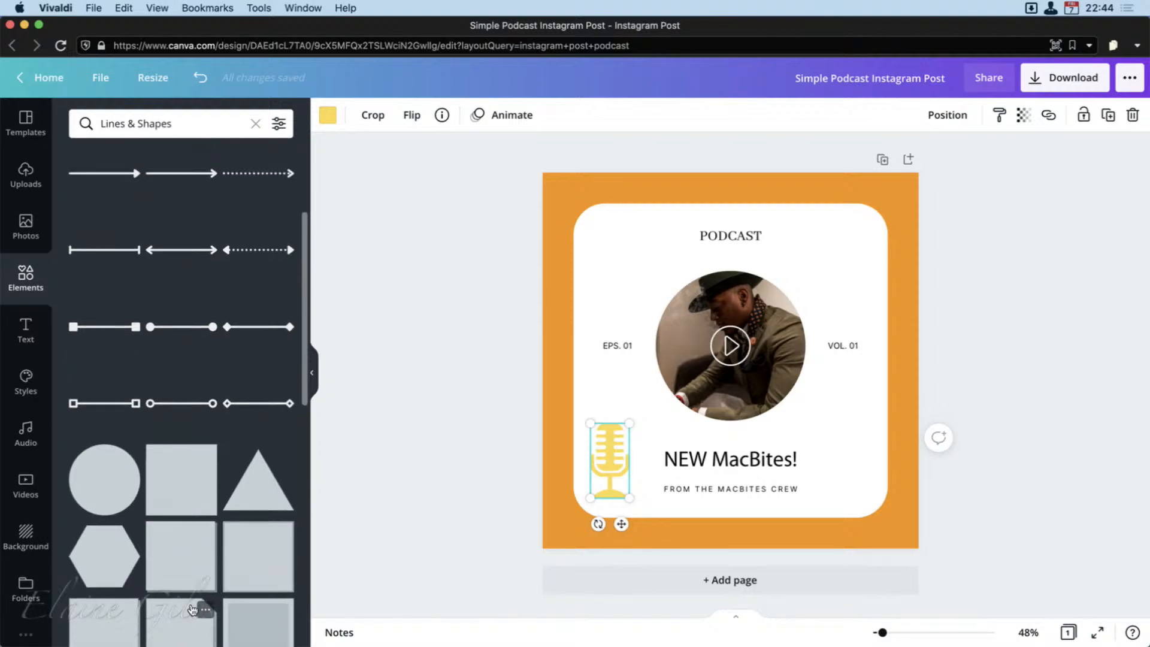
Step: Add a hexagon to the design's upper-left corner and shrink it to roughly the size of the corner area
{"action": "left_click_drag", "start_coordinate": [99, 559], "coordinate": [559, 235]}
{"action": "left_click_drag", "start_coordinate": [626, 282], "coordinate": [516, 227]}
{"action": "left_click", "coordinate": [468, 439]}
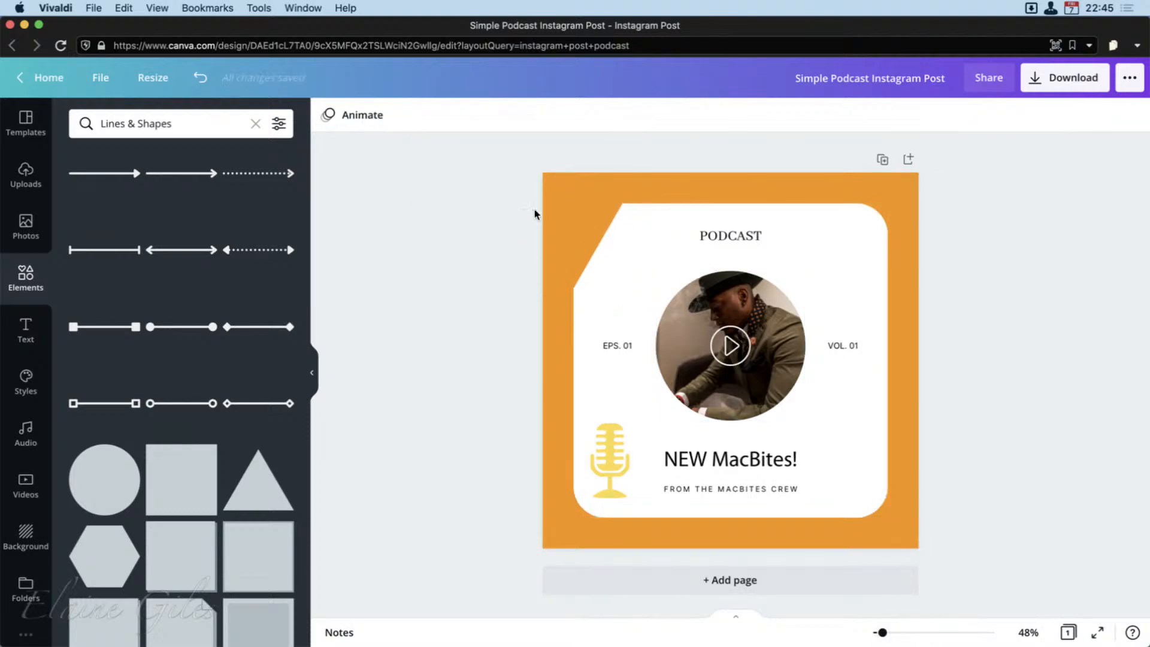
{"action": "left_click", "coordinate": [563, 212]}
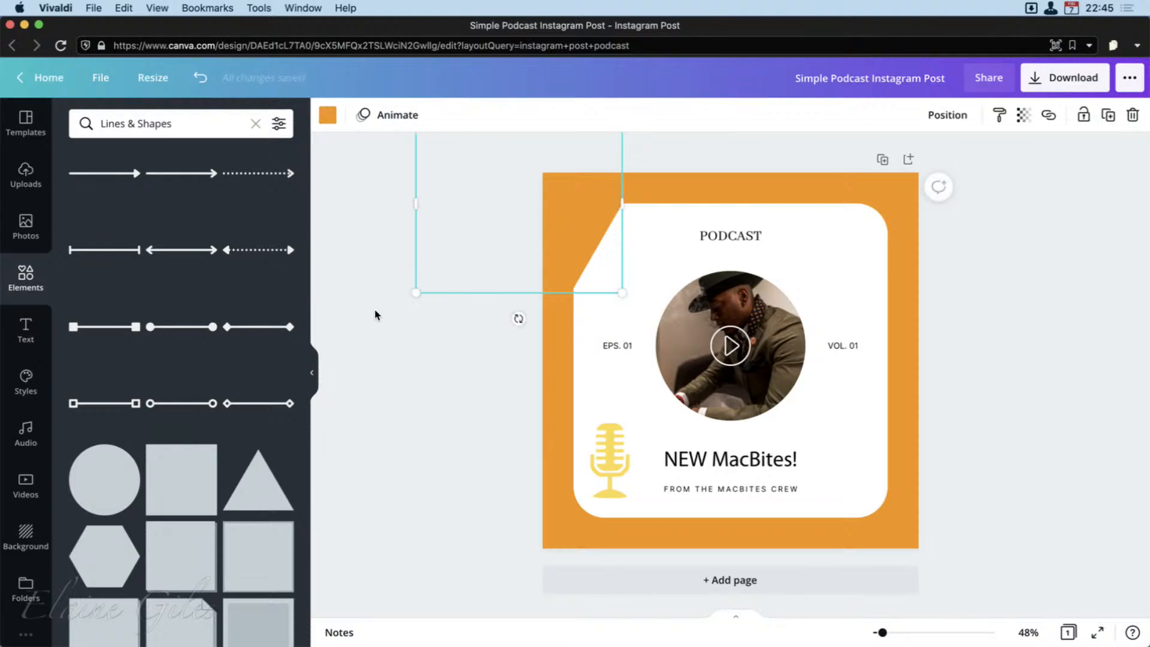
{"action": "left_click_drag", "start_coordinate": [417, 297], "coordinate": [545, 196]}
{"action": "left_click_drag", "start_coordinate": [580, 146], "coordinate": [577, 221]}
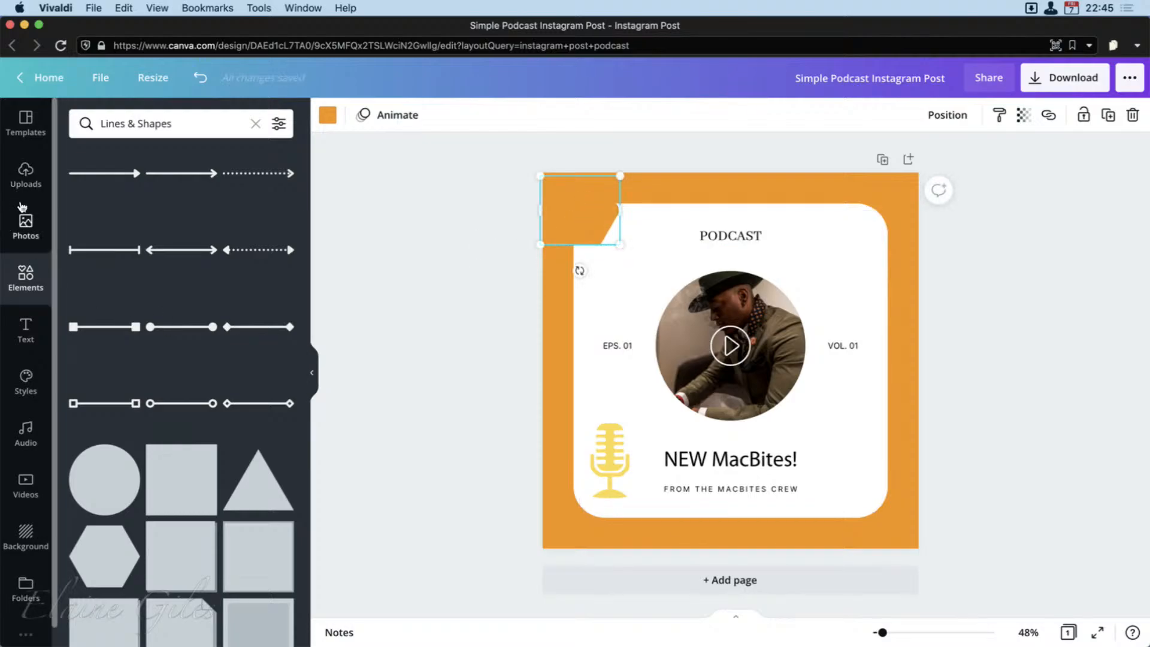
Step: Recolour the hexagon yellow from the Sip of Orange palette, enlarge it, rotate it slightly and push it partly off the upper-left corner
{"action": "left_click", "coordinate": [329, 124]}
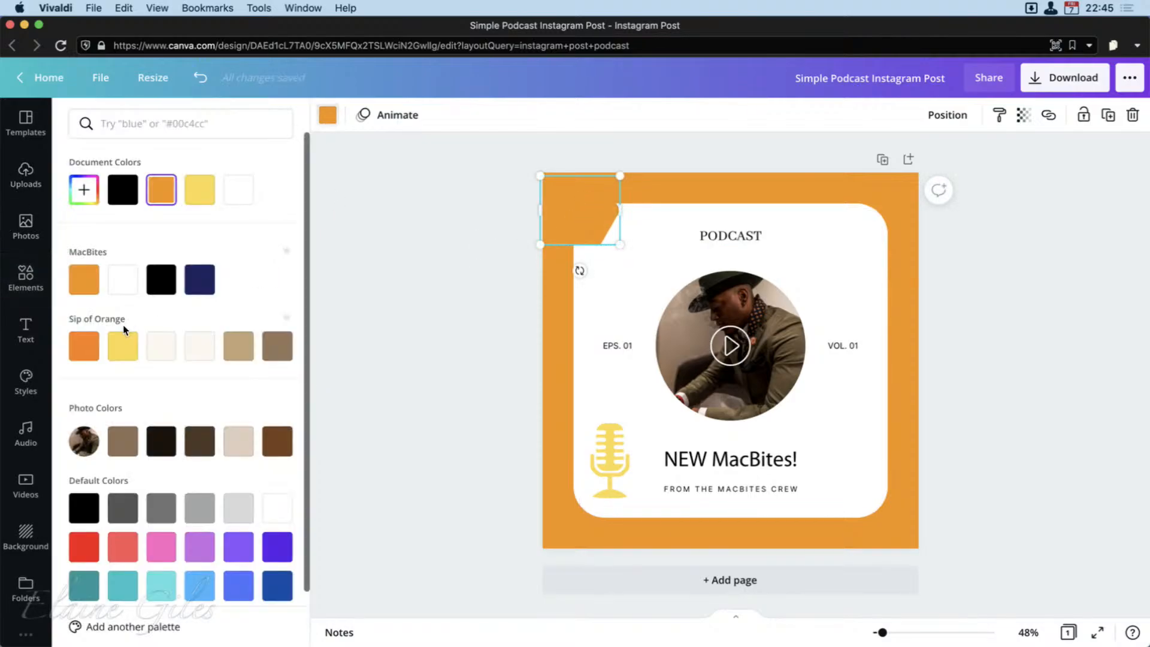
{"action": "left_click", "coordinate": [123, 345]}
{"action": "left_click", "coordinate": [518, 335]}
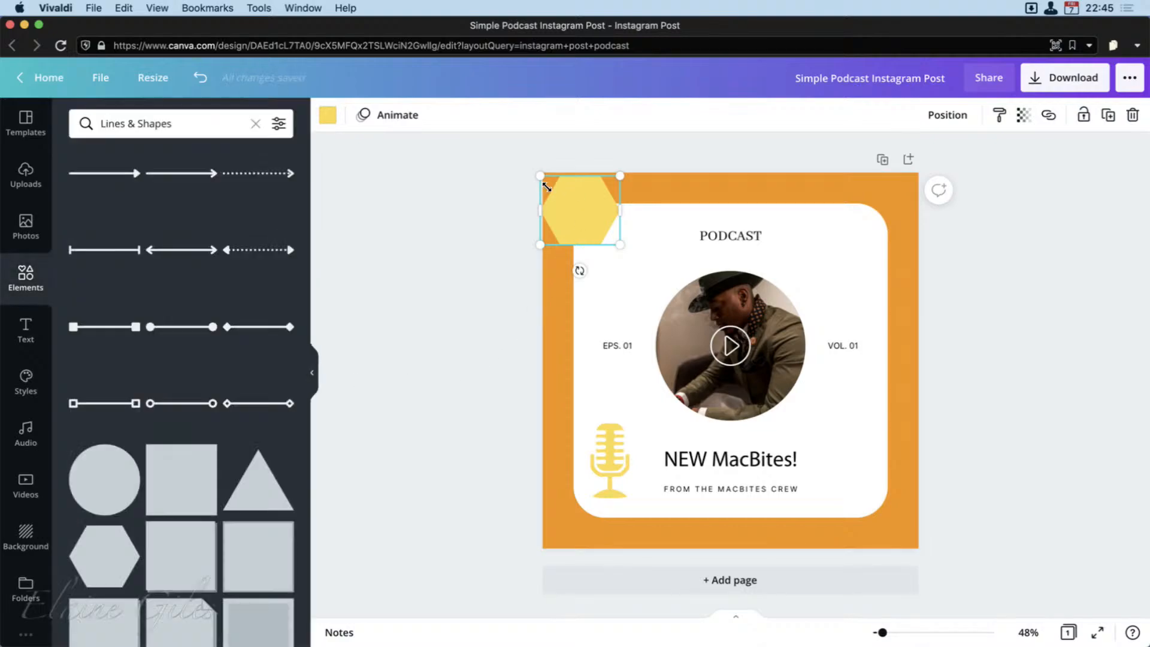
{"action": "left_click_drag", "start_coordinate": [487, 161], "coordinate": [475, 152]}
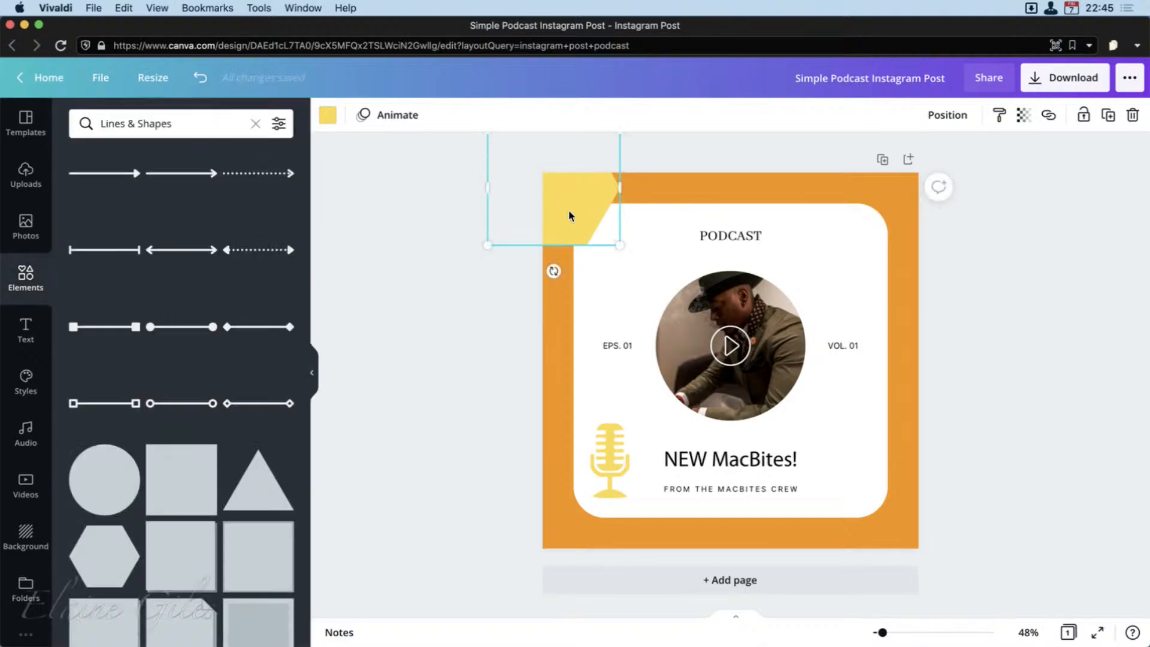
{"action": "left_click_drag", "start_coordinate": [609, 226], "coordinate": [527, 231]}
{"action": "left_click_drag", "start_coordinate": [511, 281], "coordinate": [601, 250]}
{"action": "left_click", "coordinate": [437, 389]}
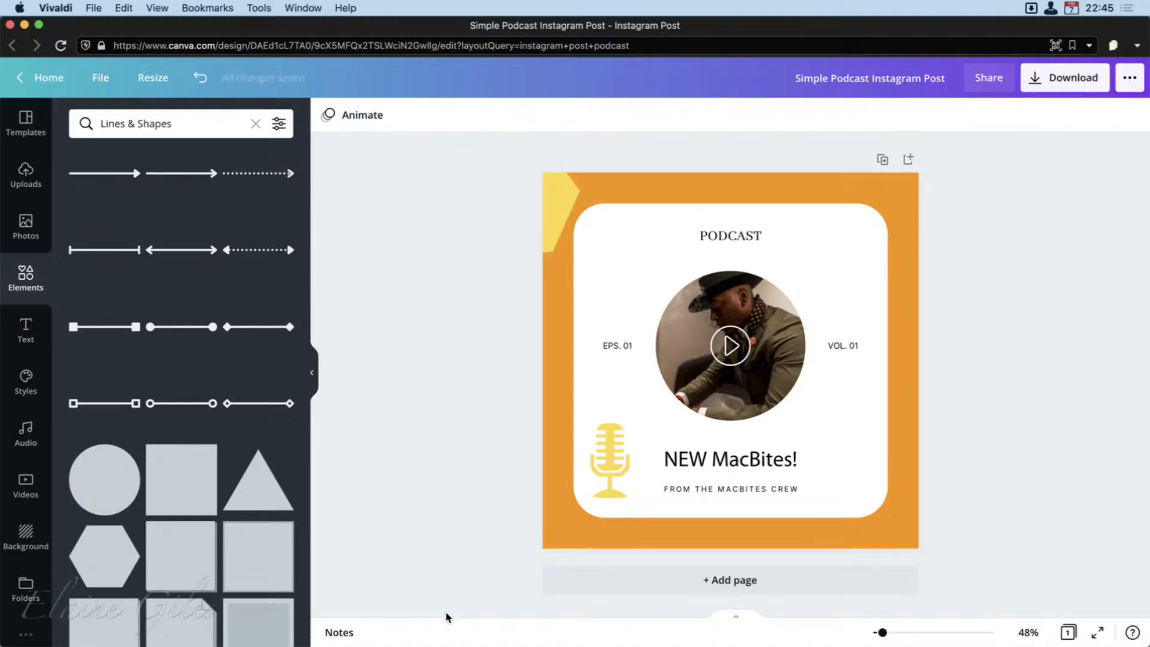
Step: Add a line with hollow square ends along the orange border beneath the white card and colour it white
{"action": "left_click", "coordinate": [128, 407]}
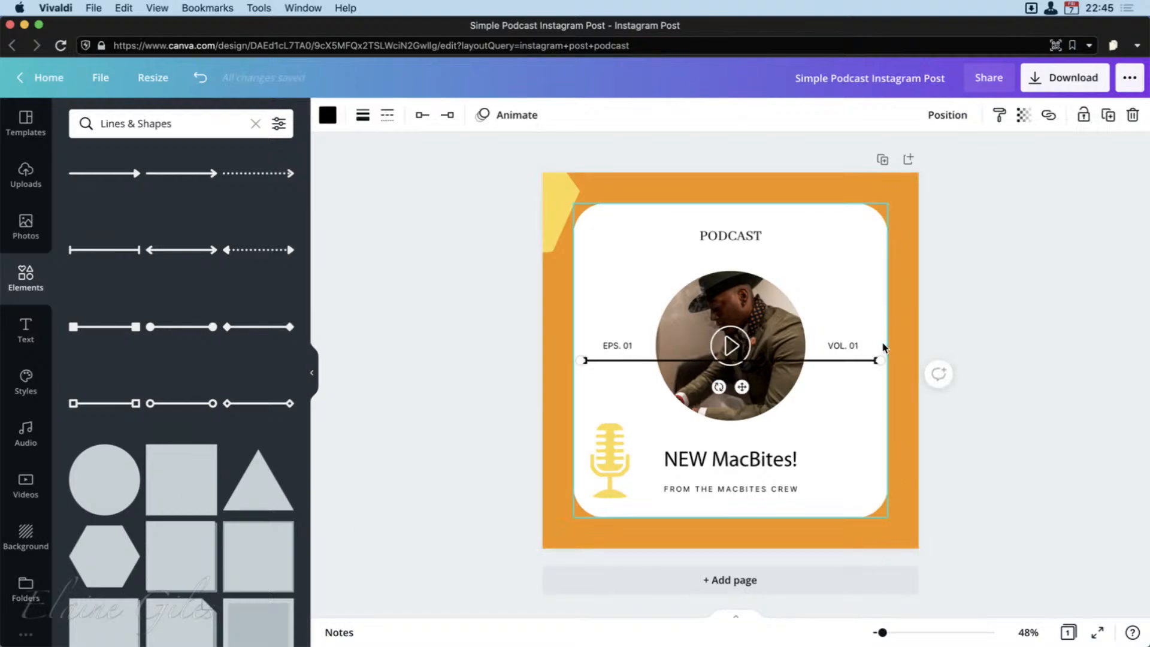
{"action": "left_click_drag", "start_coordinate": [878, 369], "coordinate": [895, 537]}
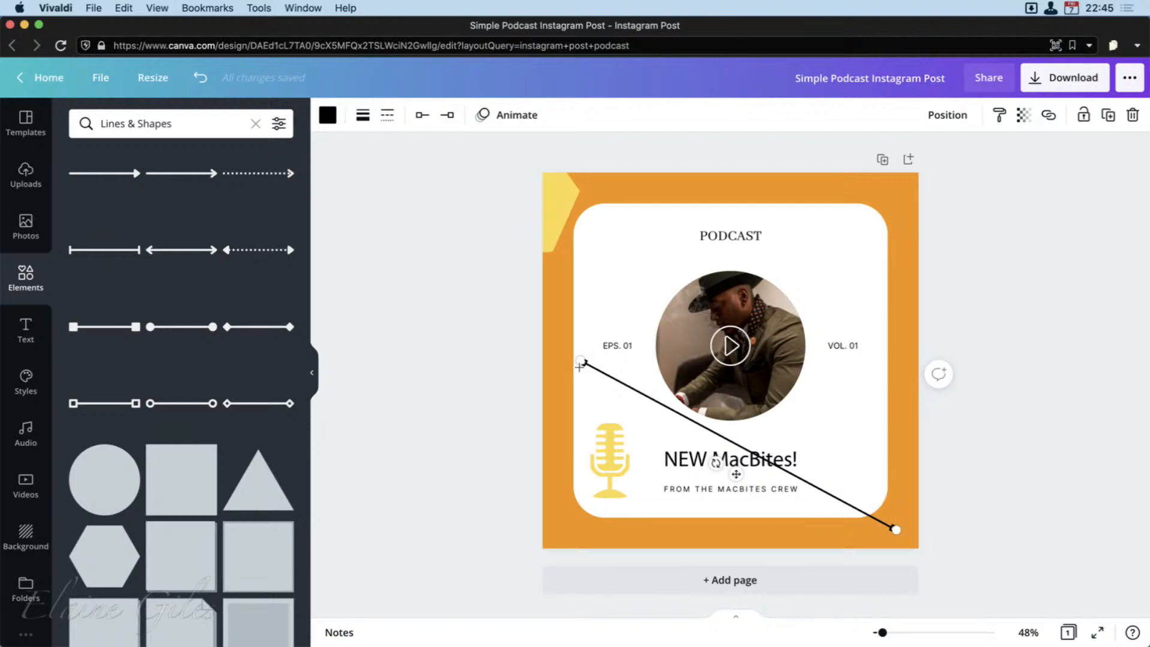
{"action": "left_click_drag", "start_coordinate": [579, 366], "coordinate": [567, 535]}
{"action": "left_click_drag", "start_coordinate": [897, 539], "coordinate": [891, 541]}
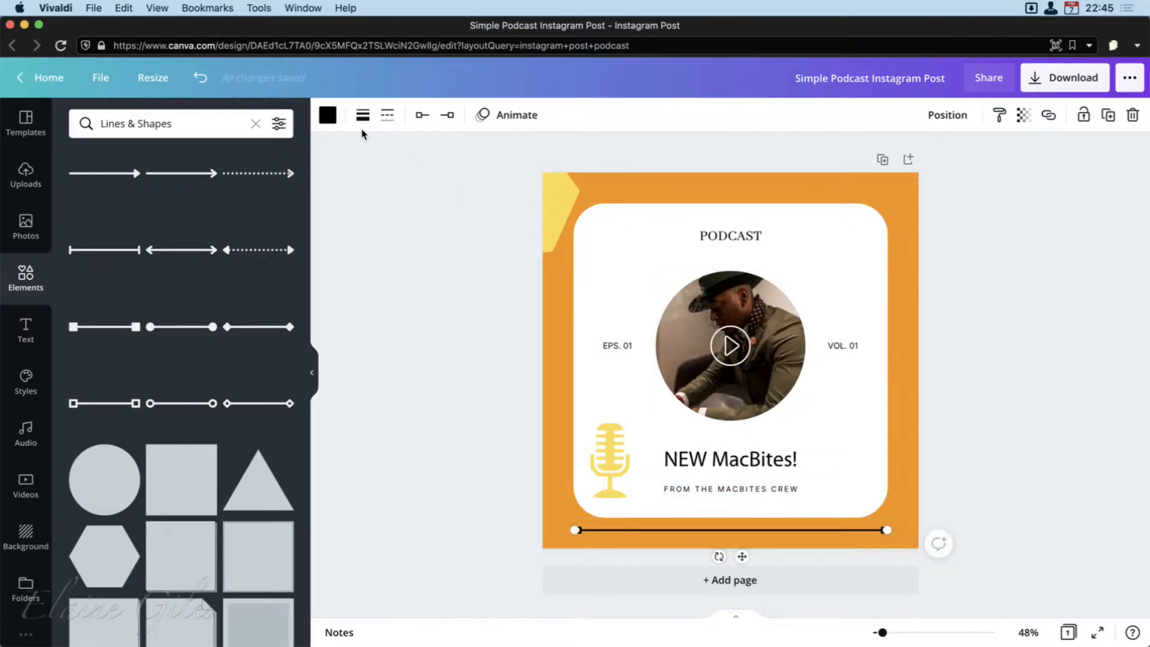
{"action": "left_click", "coordinate": [334, 121]}
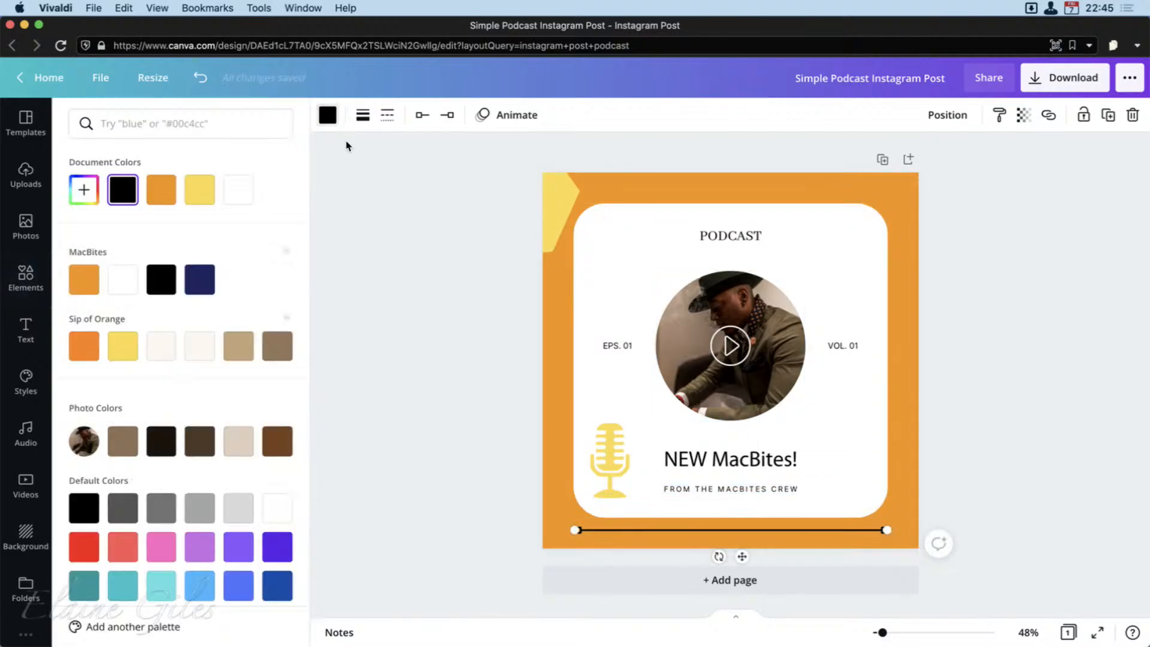
{"action": "left_click", "coordinate": [243, 195]}
{"action": "left_click", "coordinate": [475, 334]}
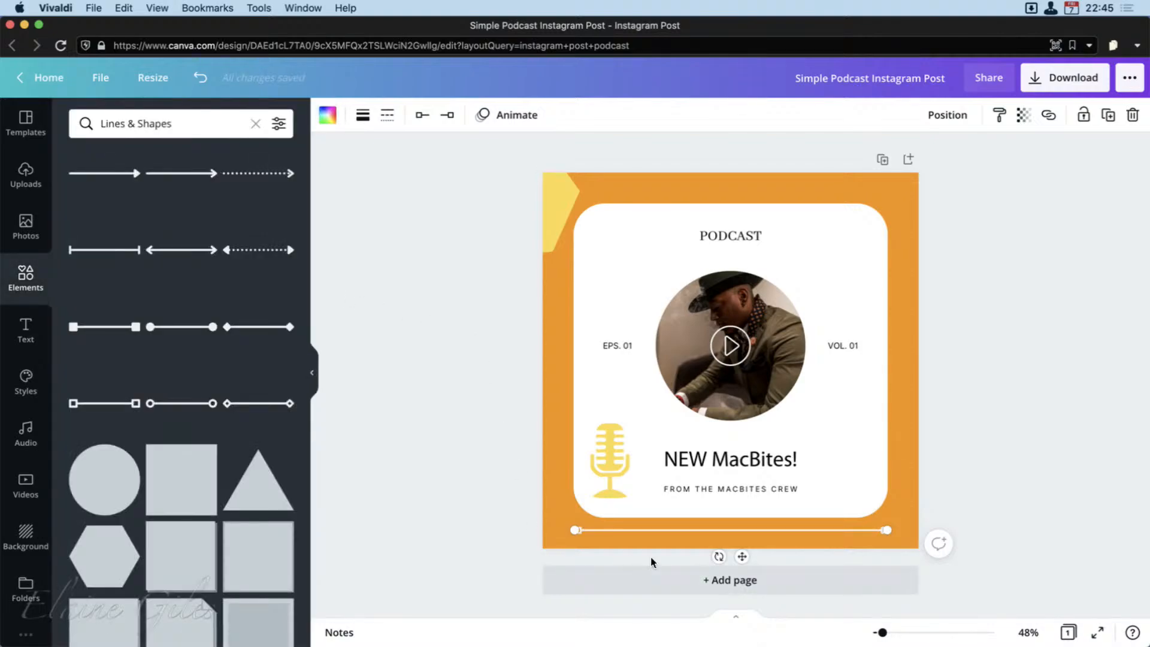
{"action": "left_click", "coordinate": [939, 457]}
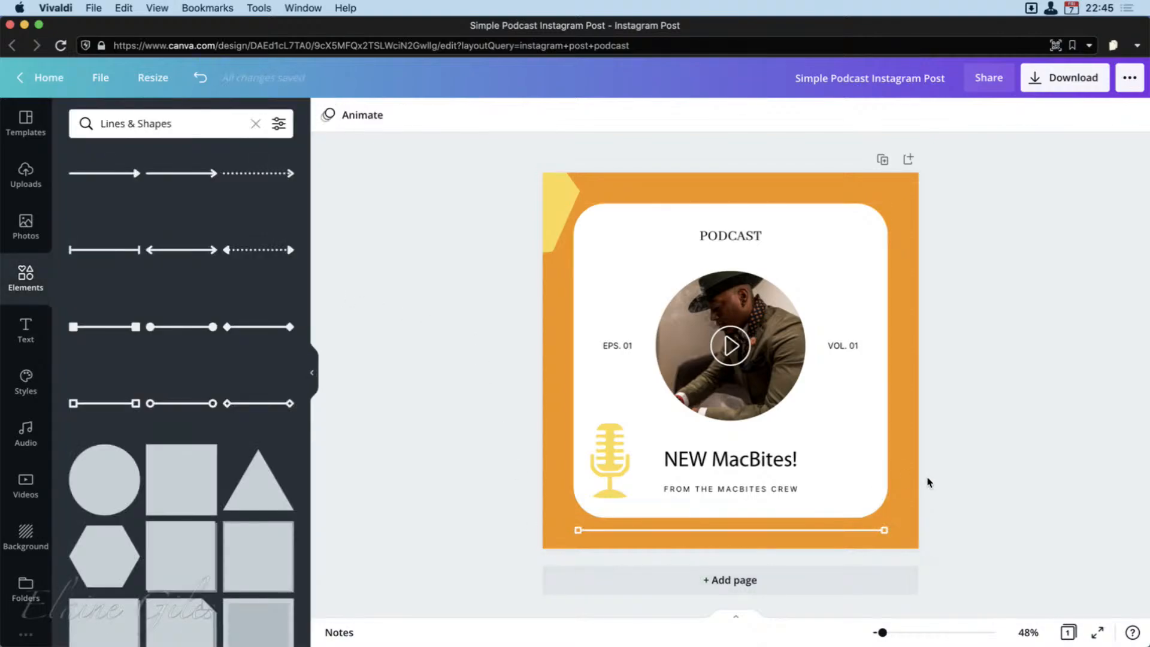
Step: Add the diagonally striped circle from the shapes and place it over the white card's upper-right corner
{"action": "scroll", "coordinate": [150, 541], "scroll_direction": "down", "scroll_amount": 3}
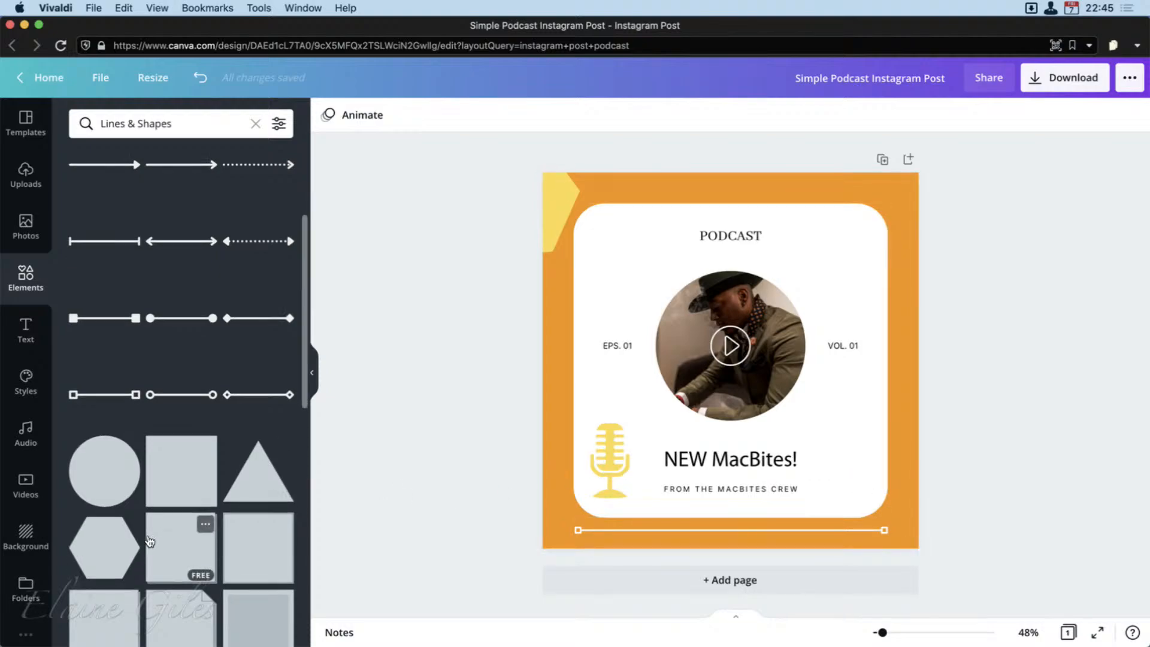
{"action": "scroll", "coordinate": [149, 541], "scroll_direction": "down", "scroll_amount": 2}
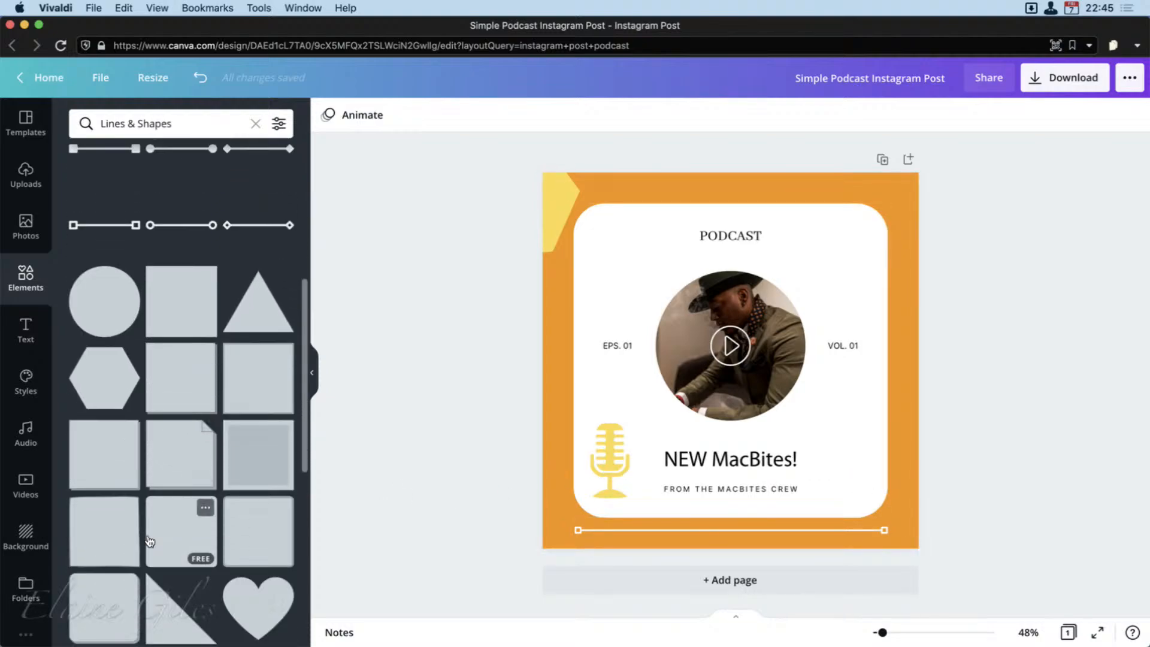
{"action": "scroll", "coordinate": [150, 541], "scroll_direction": "down", "scroll_amount": 4}
{"action": "scroll", "coordinate": [149, 541], "scroll_direction": "down", "scroll_amount": 10}
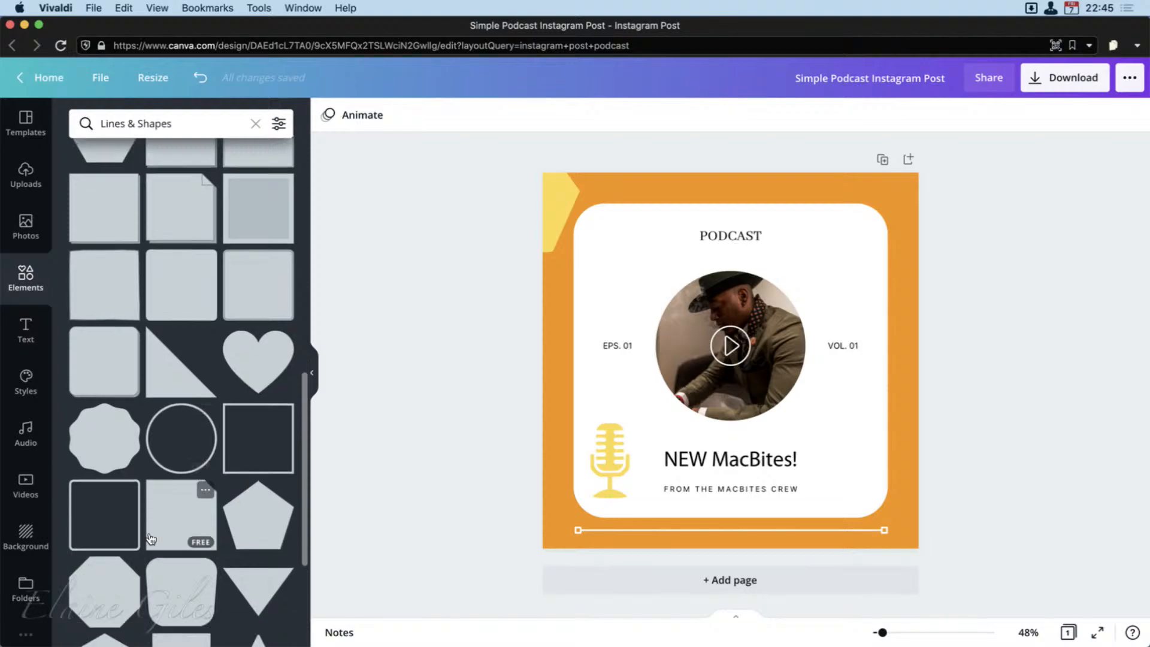
{"action": "mouse_move", "coordinate": [107, 441]}
{"action": "left_mouse_down"}
{"action": "mouse_move", "coordinate": [125, 459]}
{"action": "mouse_move", "coordinate": [508, 525]}
{"action": "mouse_move", "coordinate": [545, 488]}
{"action": "left_mouse_up"}
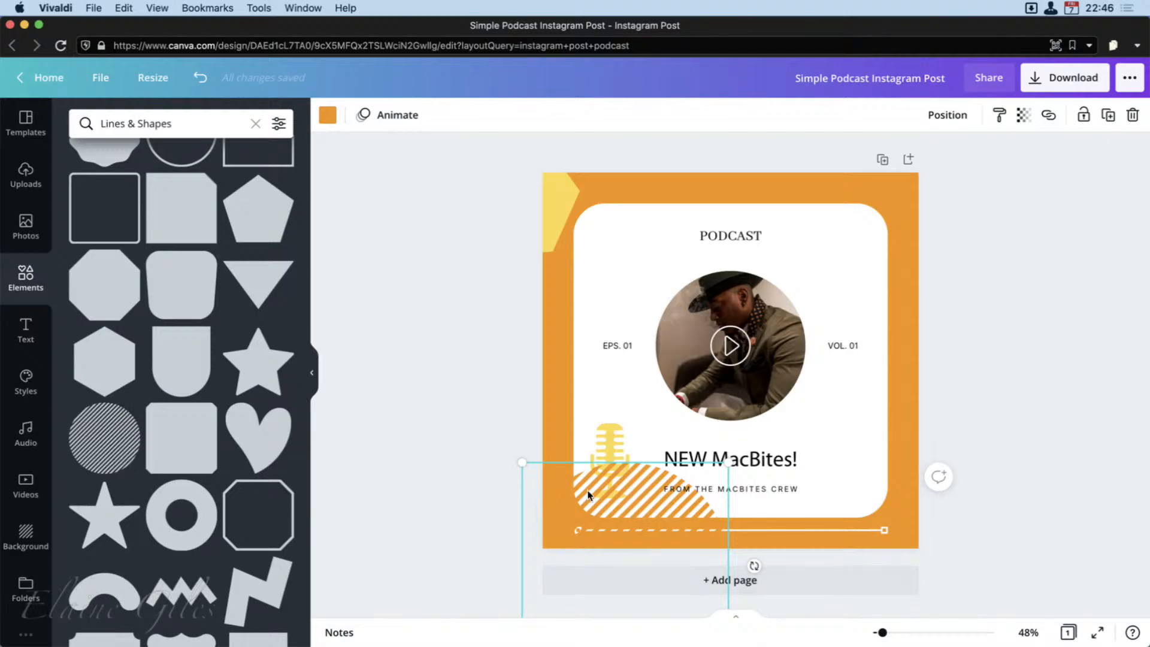
{"action": "mouse_move", "coordinate": [581, 490]}
{"action": "left_mouse_down"}
{"action": "mouse_move", "coordinate": [770, 507]}
{"action": "mouse_move", "coordinate": [491, 465]}
{"action": "mouse_move", "coordinate": [485, 444]}
{"action": "mouse_move", "coordinate": [875, 141]}
{"action": "mouse_move", "coordinate": [865, 138]}
{"action": "left_mouse_up"}
{"action": "left_click", "coordinate": [1038, 479]}
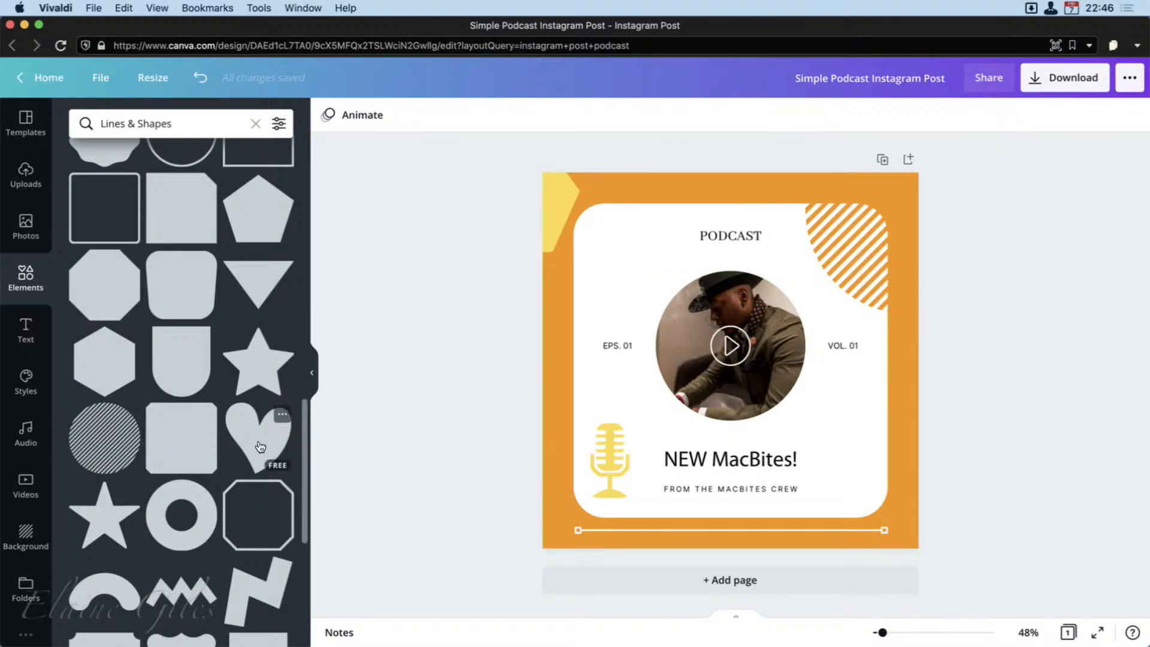
Step: Add the slanted heart shape at the card's lower-right, shrink it to fit beside the title and colour it red from the default colours
{"action": "left_click_drag", "start_coordinate": [257, 442], "coordinate": [798, 413]}
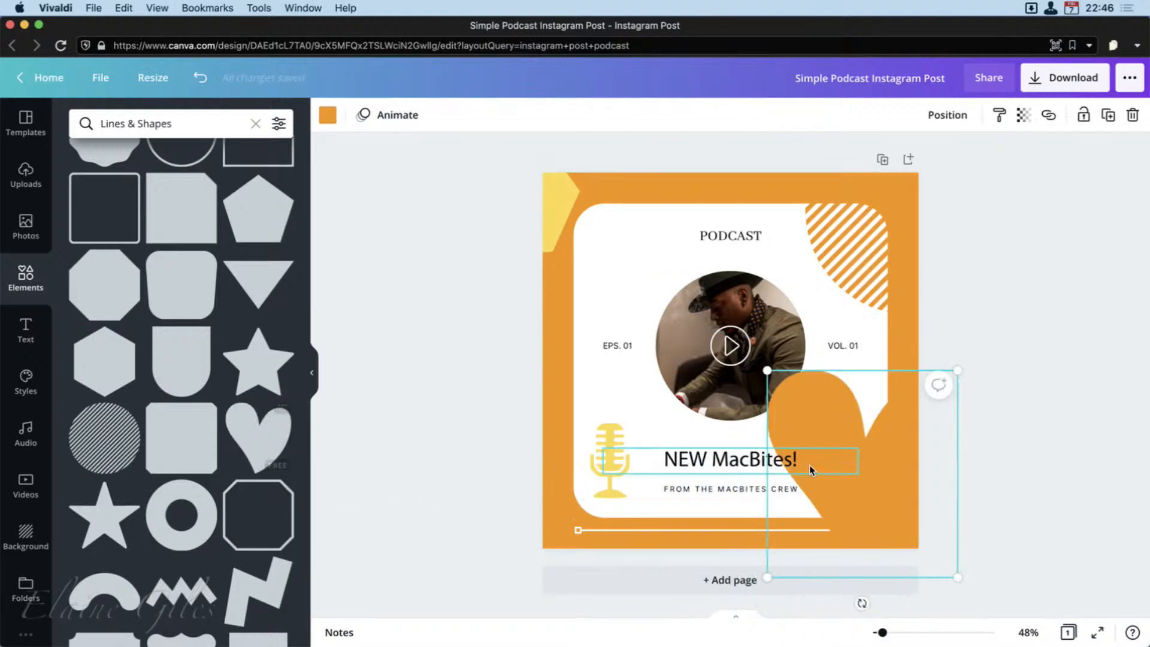
{"action": "left_click_drag", "start_coordinate": [767, 371], "coordinate": [827, 443]}
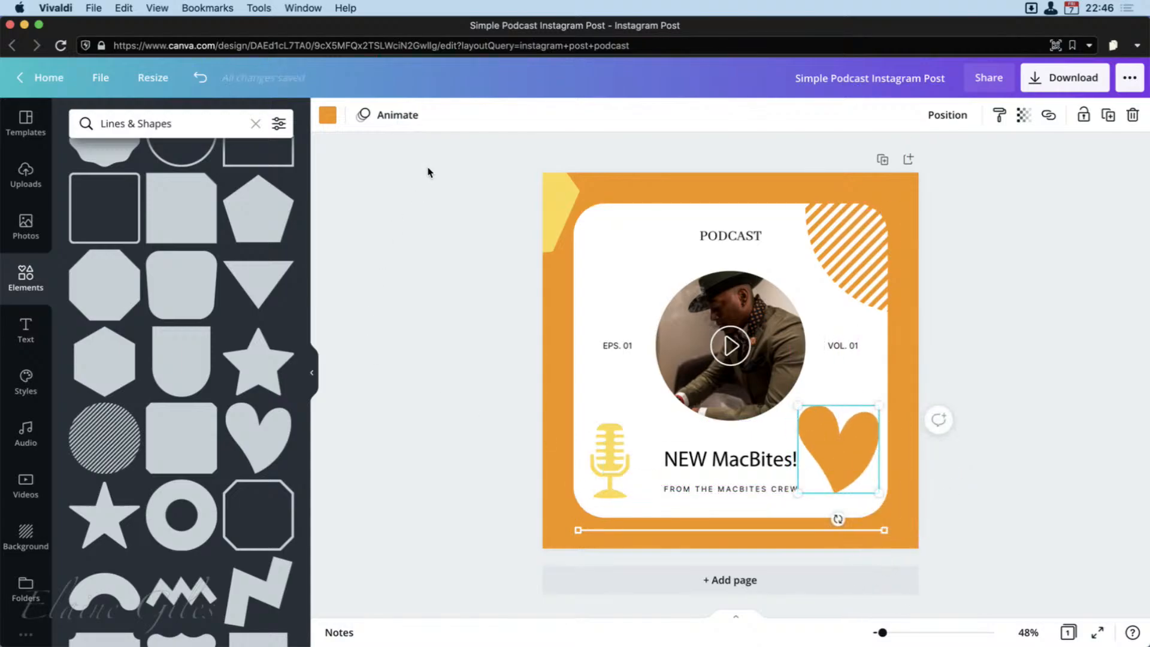
{"action": "left_click", "coordinate": [330, 117]}
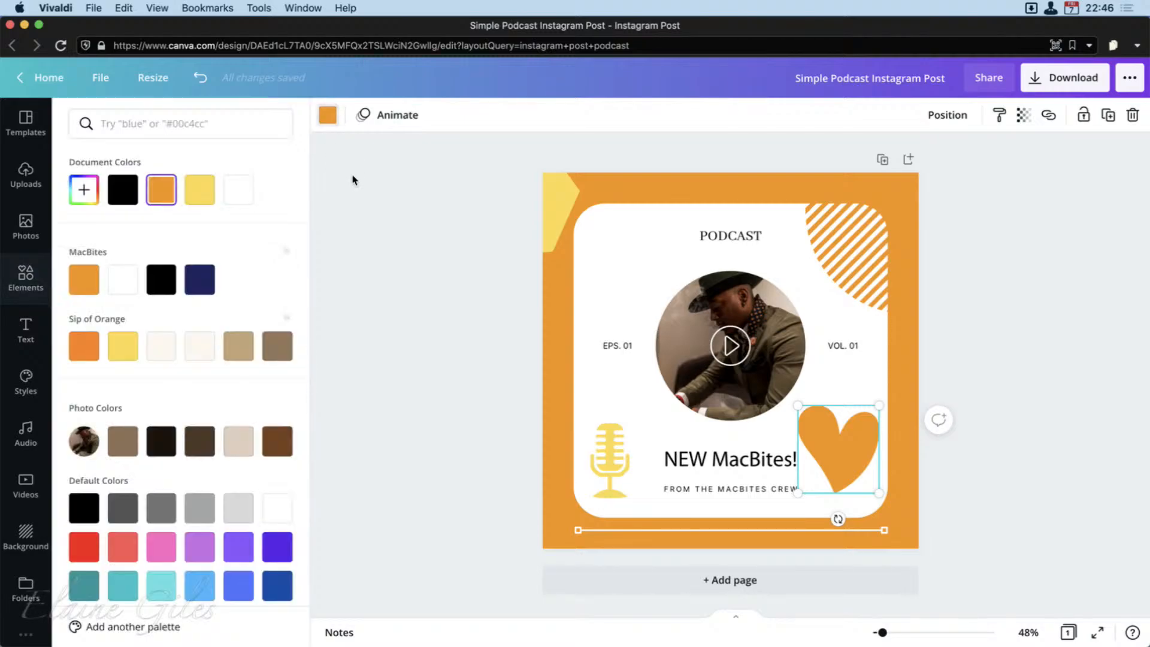
{"action": "left_click", "coordinate": [86, 554]}
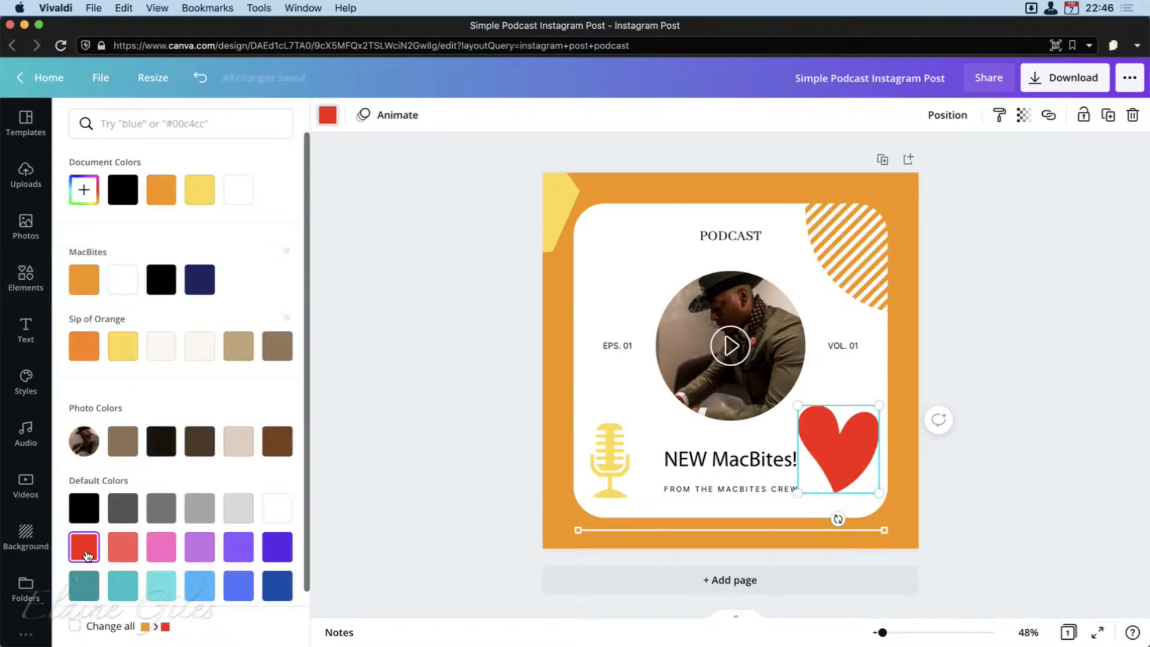
{"action": "left_click", "coordinate": [478, 487]}
{"action": "left_click", "coordinate": [985, 482]}
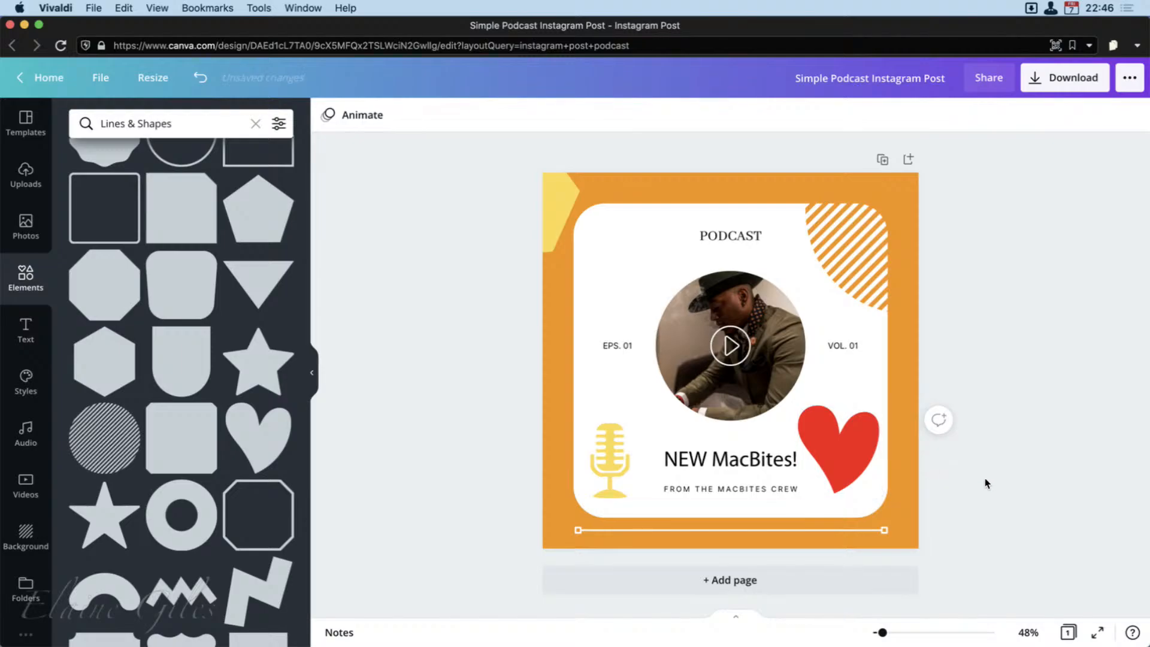
Step: Replace the PODCAST heading with THANKS and the person's first name, followed by a second line reading EPISODE 56
{"action": "left_click", "coordinate": [722, 238]}
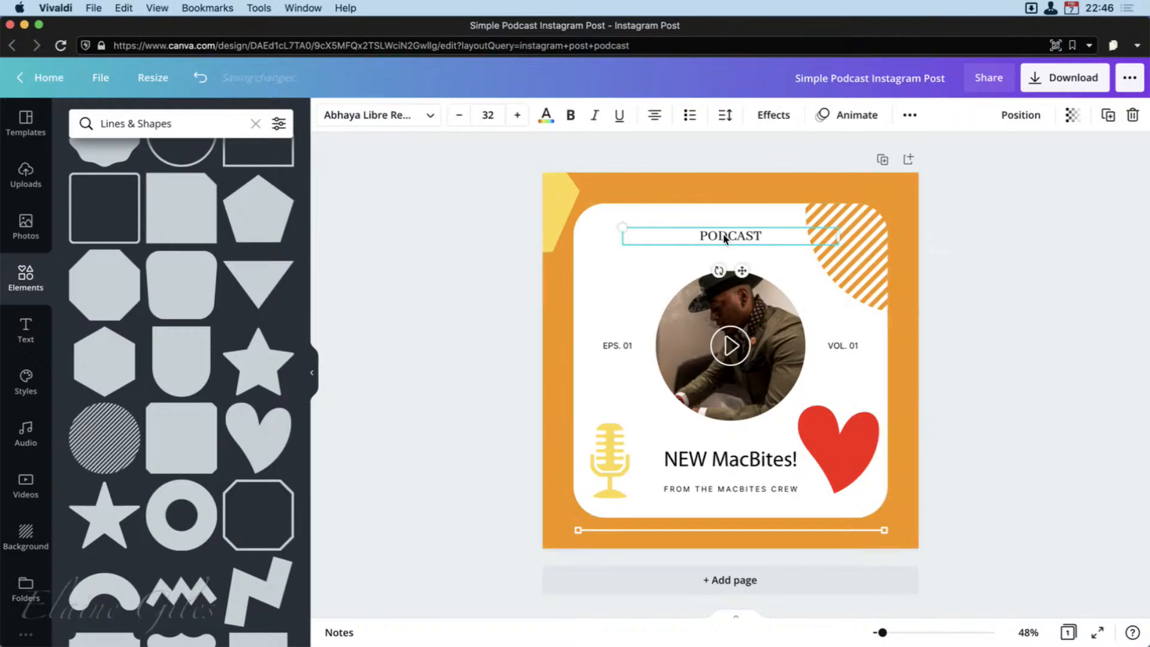
{"action": "left_click", "coordinate": [724, 243]}
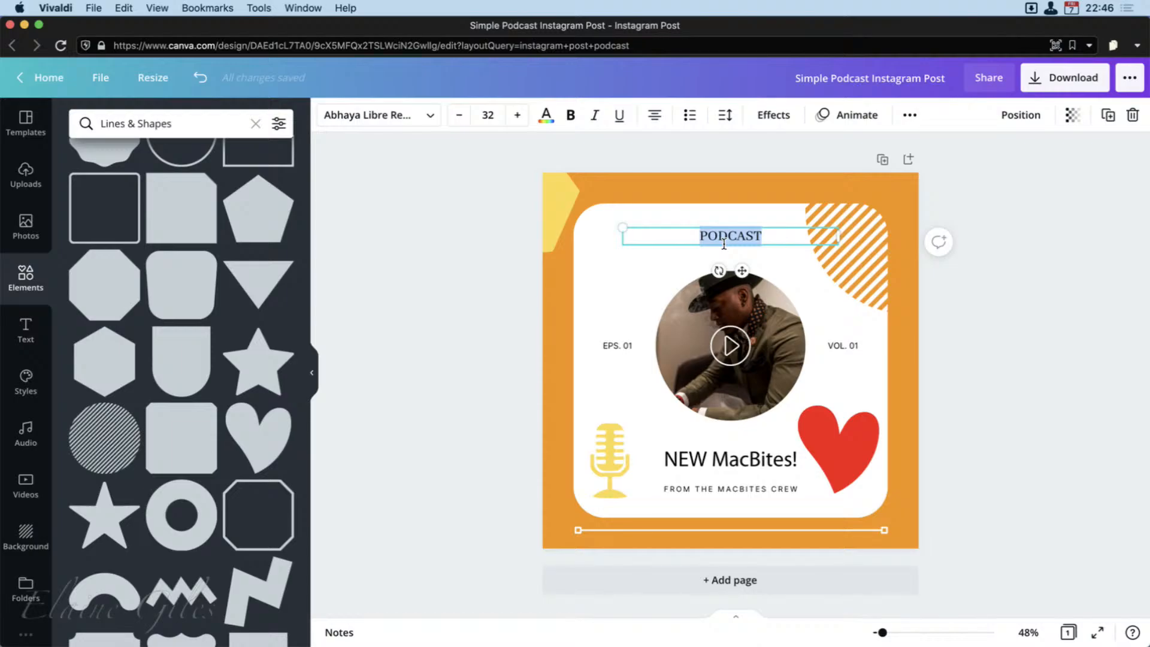
{"action": "type", "text": "THANKS"}
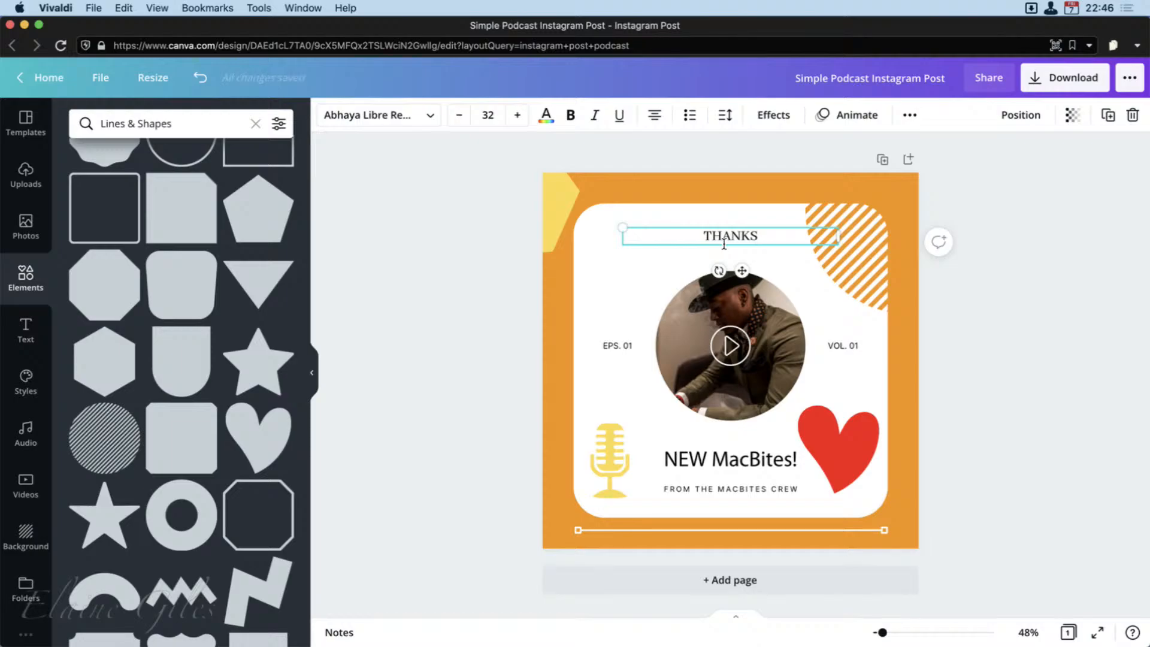
{"action": "type", "text": " STEVE"}
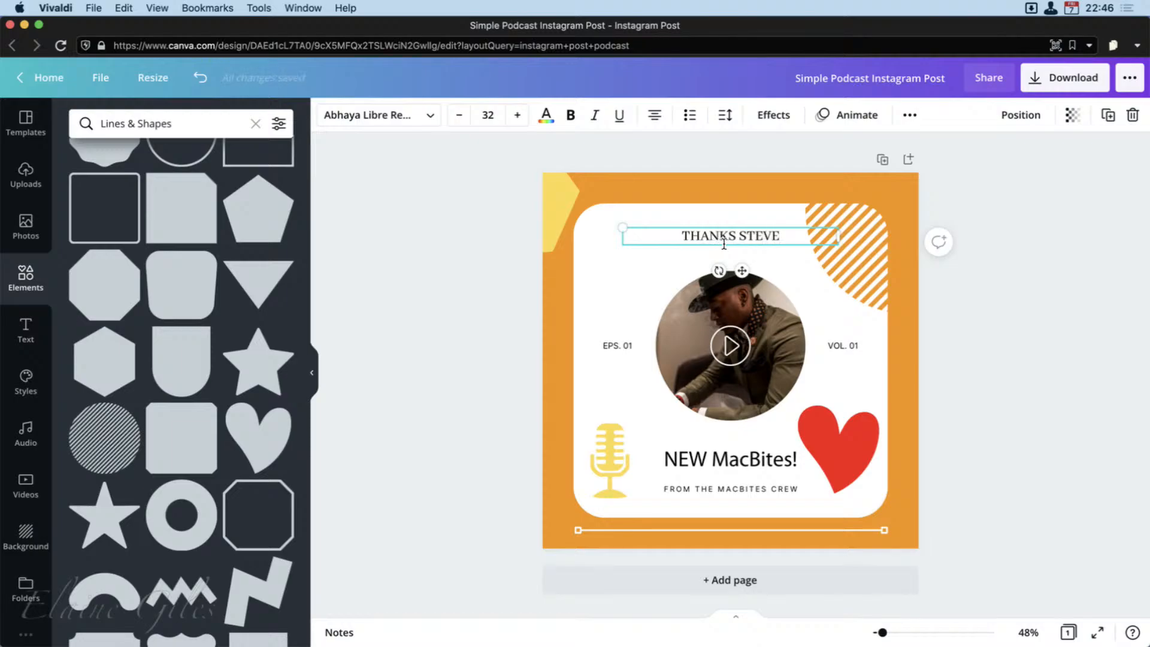
{"action": "key", "text": "Return"}
{"action": "type", "text": "E"}
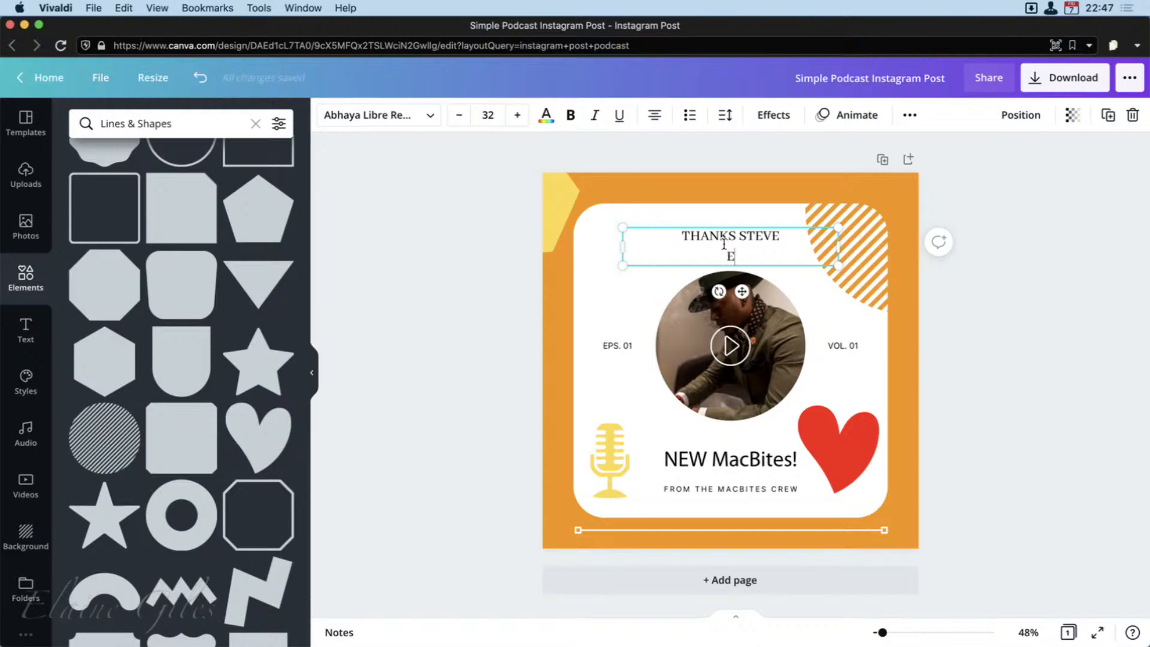
{"action": "type", "text": "PISODE 56"}
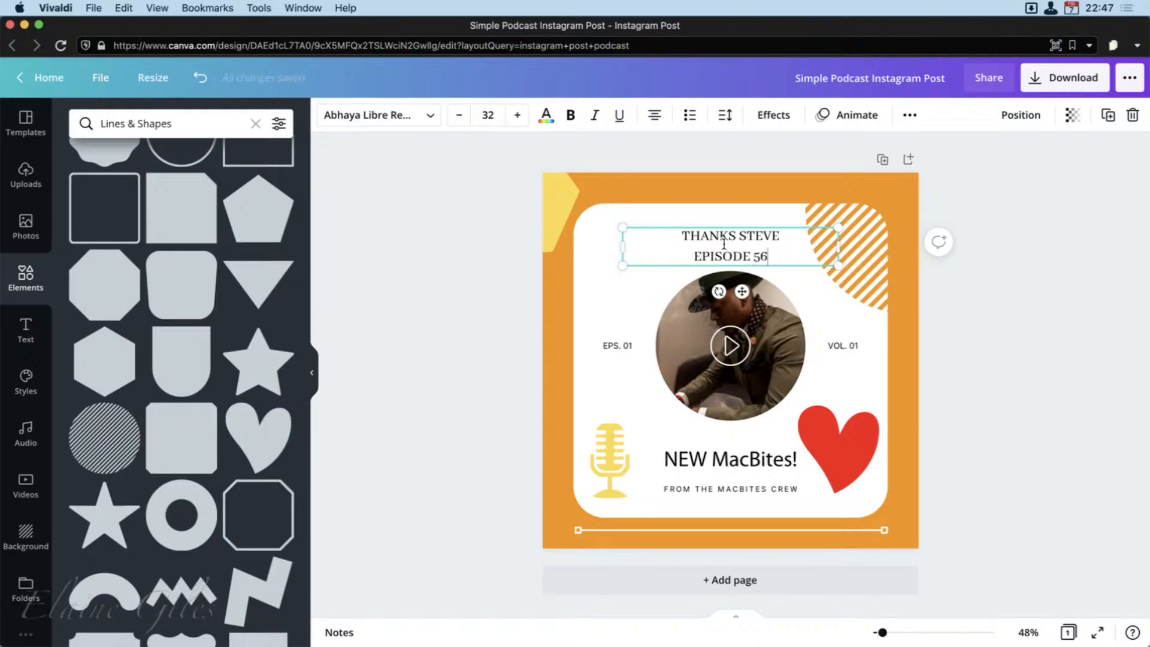
Step: Set the font size of the heading text box containing the EPISODE 56 line to 21
{"action": "key", "text": "shift+Left"}
{"action": "key", "text": "shift+Left"}
{"action": "key", "text": "shift+Left"}
{"action": "key", "text": "shift+Left"}
{"action": "key", "text": "shift+Left"}
{"action": "key", "text": "shift+Left"}
{"action": "key", "text": "shift+Left"}
{"action": "key", "text": "shift+Left"}
{"action": "key", "text": "shift+Left"}
{"action": "key", "text": "shift+Left"}
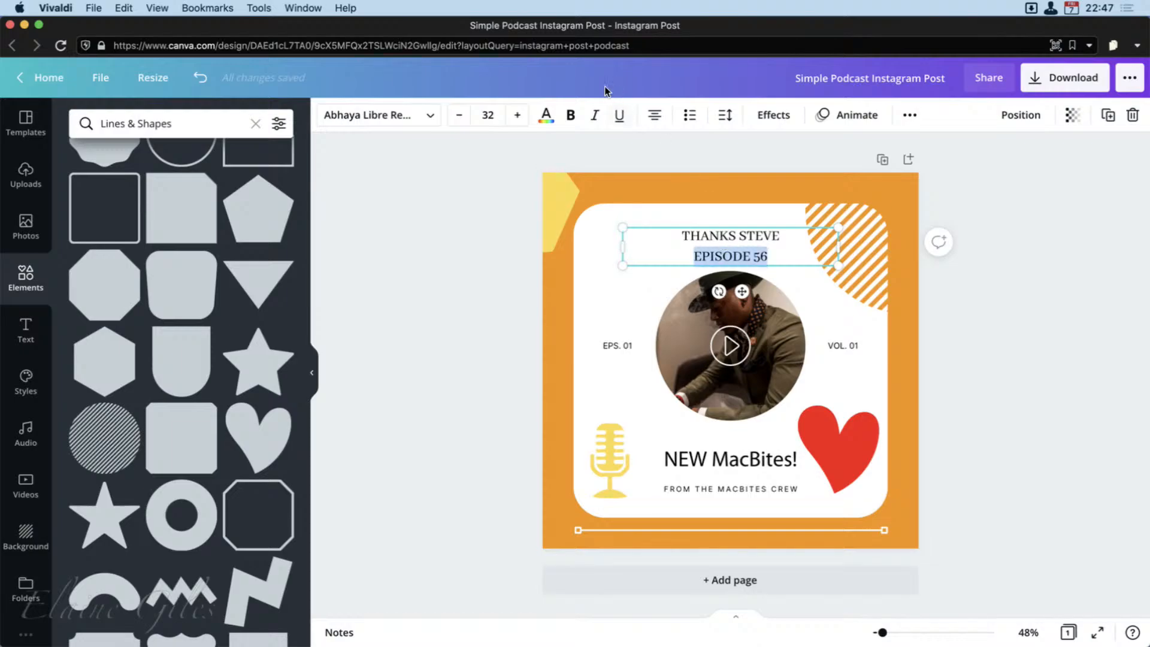
{"action": "left_click", "coordinate": [458, 115]}
{"action": "left_click", "coordinate": [458, 115]}
{"action": "left_click", "coordinate": [458, 115]}
{"action": "left_click", "coordinate": [458, 115]}
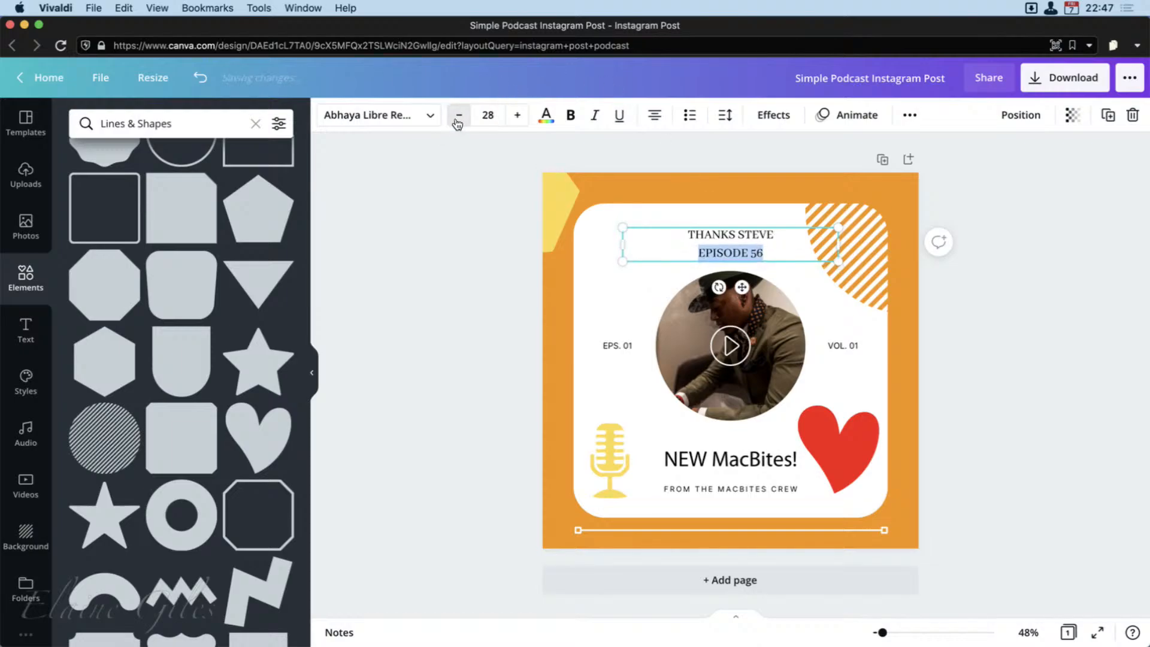
{"action": "left_click", "coordinate": [458, 115]}
{"action": "left_click", "coordinate": [458, 115]}
{"action": "left_click", "coordinate": [458, 115]}
{"action": "left_click", "coordinate": [458, 115]}
{"action": "left_click", "coordinate": [458, 115]}
{"action": "left_click", "coordinate": [458, 115]}
{"action": "left_click", "coordinate": [458, 115]}
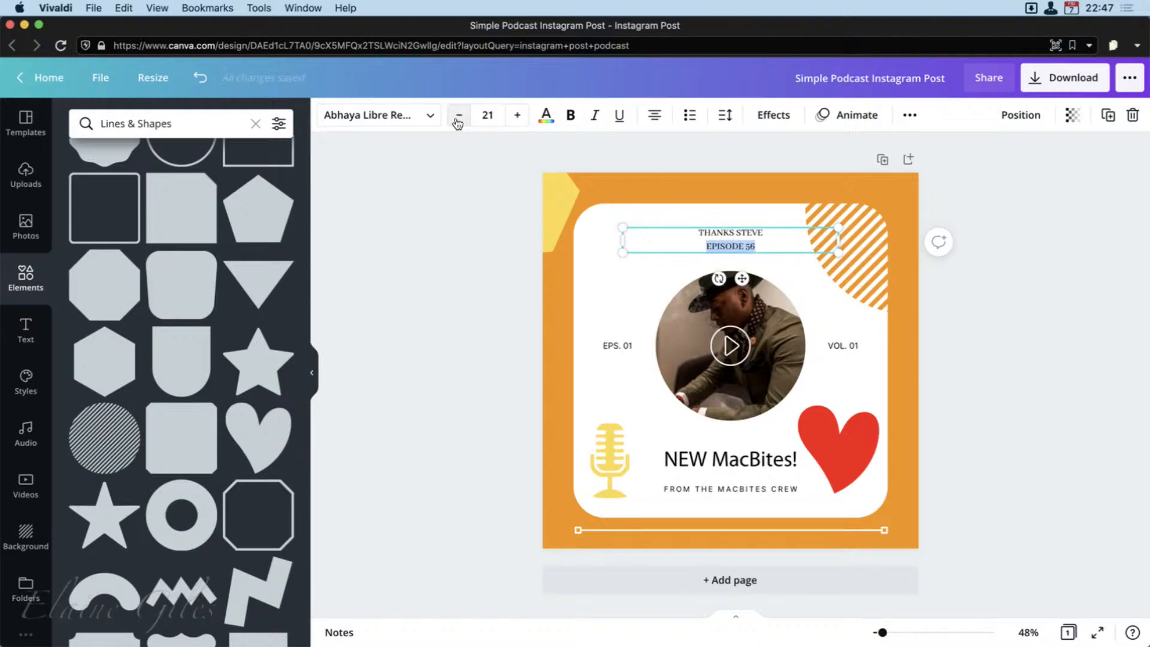
Step: Duplicate the heading text box, place the copy just below the original and delete the THANKS line from the copy
{"action": "left_click", "coordinate": [689, 228]}
{"action": "left_click", "coordinate": [687, 236]}
{"action": "key", "text": "super+c"}
{"action": "key", "text": "super+v"}
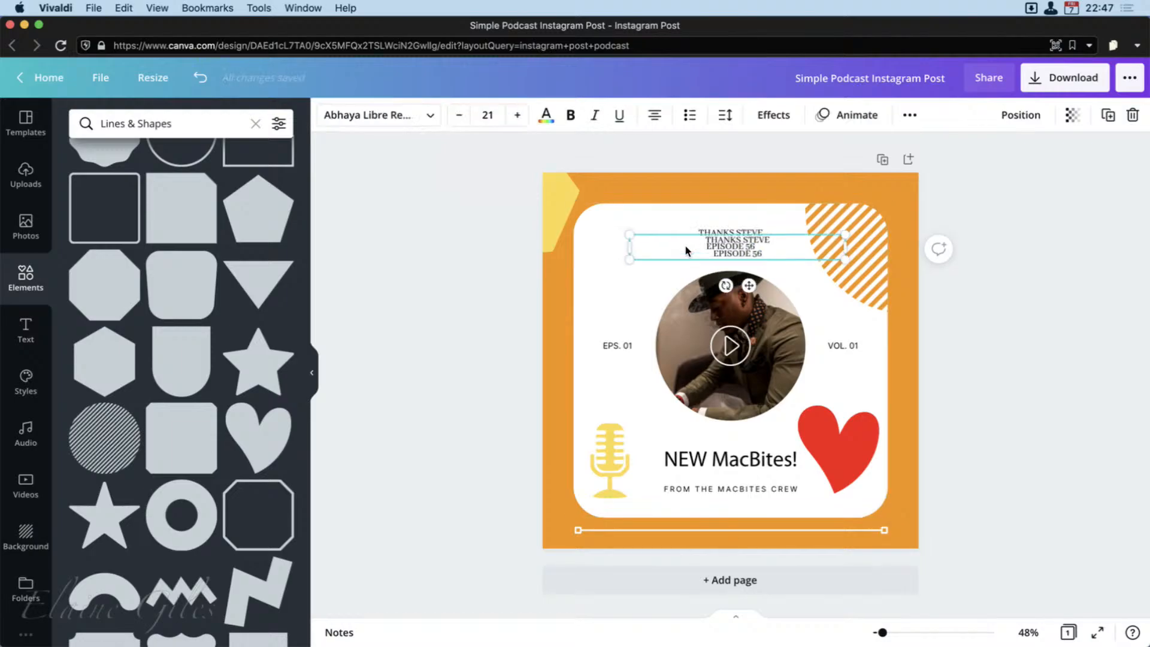
{"action": "left_click_drag", "start_coordinate": [746, 256], "coordinate": [734, 270]}
{"action": "triple_click", "coordinate": [731, 257]}
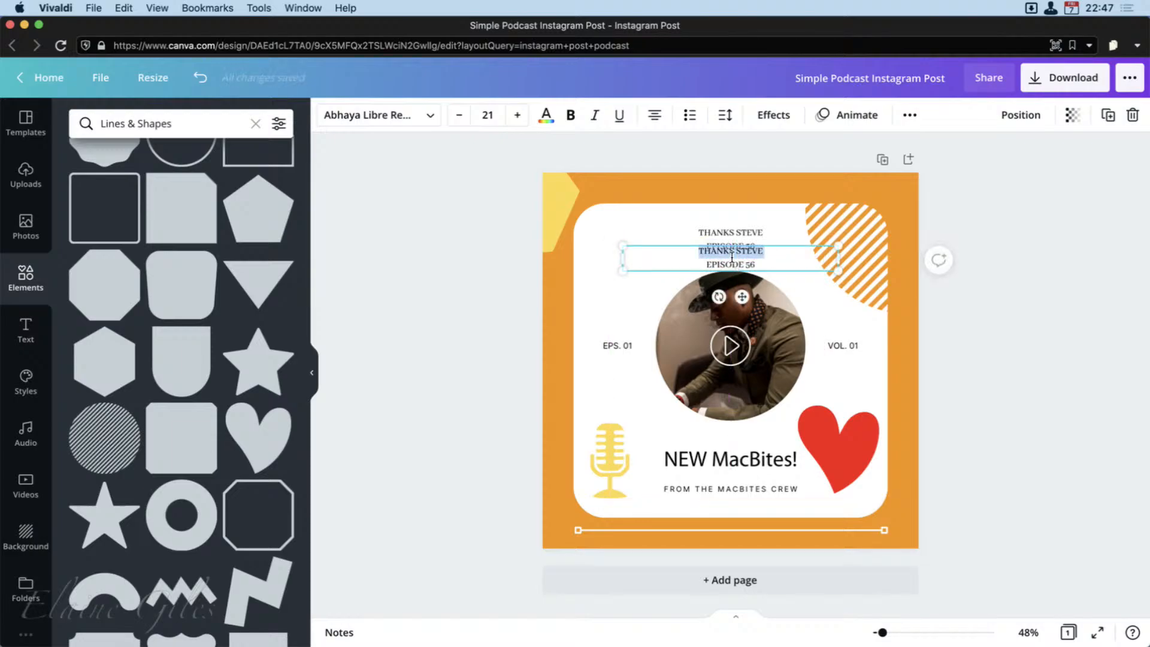
{"action": "key", "text": "BackSpace"}
Step: Move the original heading text box up towards the card's upper edge and remove its EPISODE 56 line
{"action": "left_click", "coordinate": [738, 238]}
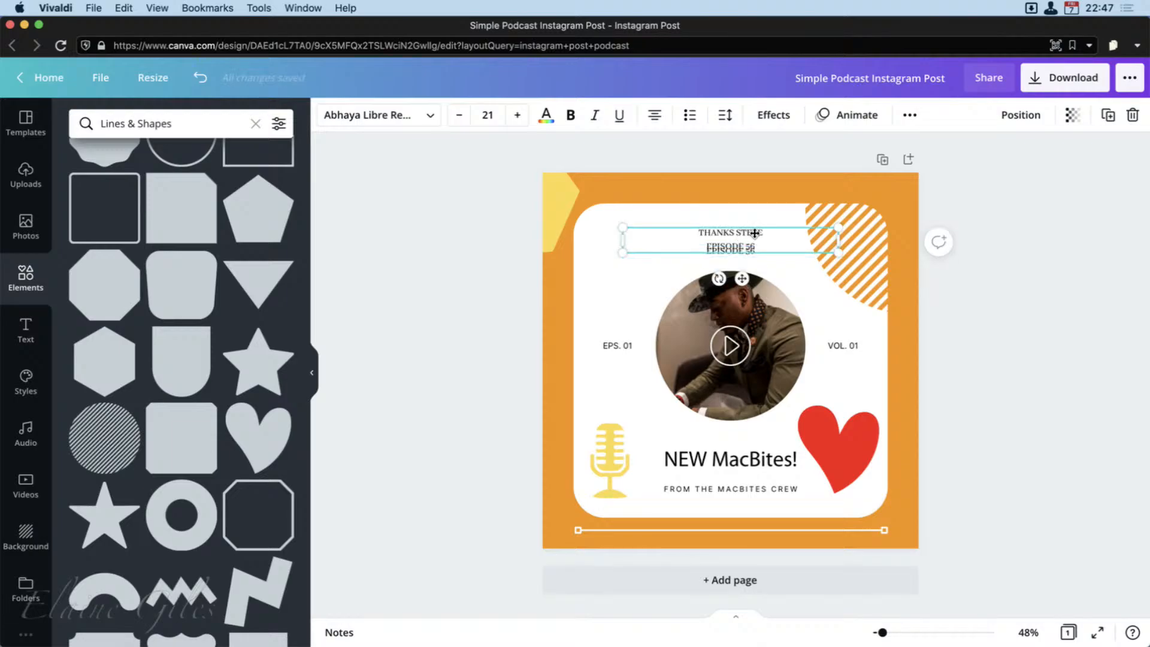
{"action": "left_click_drag", "start_coordinate": [754, 233], "coordinate": [753, 220]}
{"action": "triple_click", "coordinate": [742, 234]}
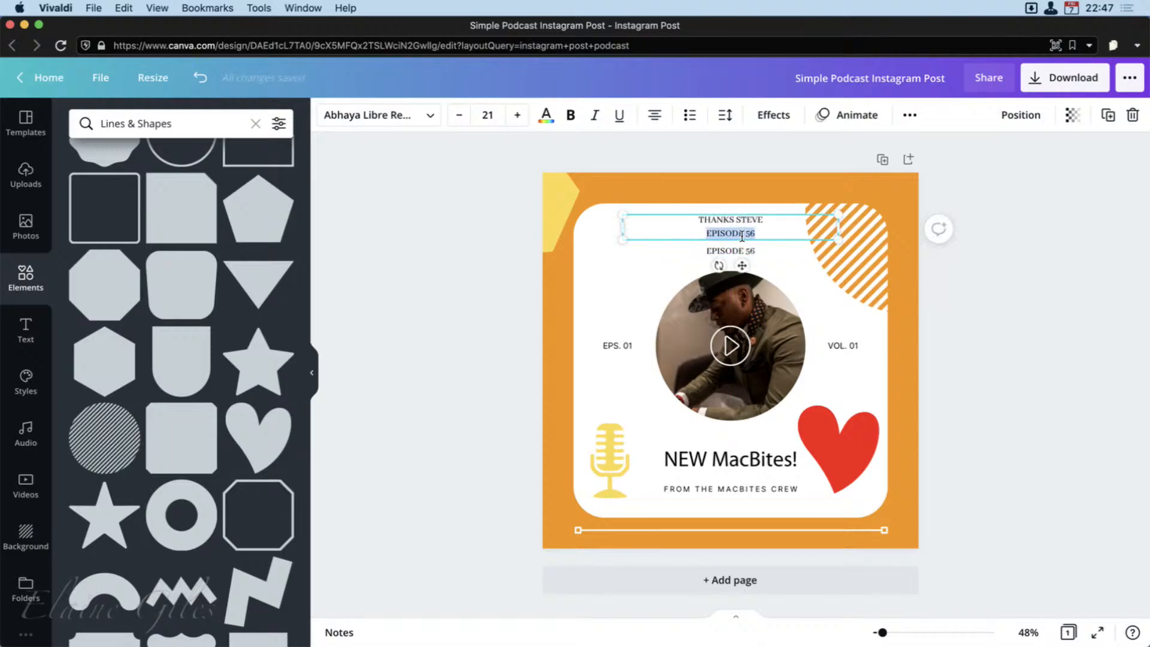
{"action": "key", "text": "BackSpace"}
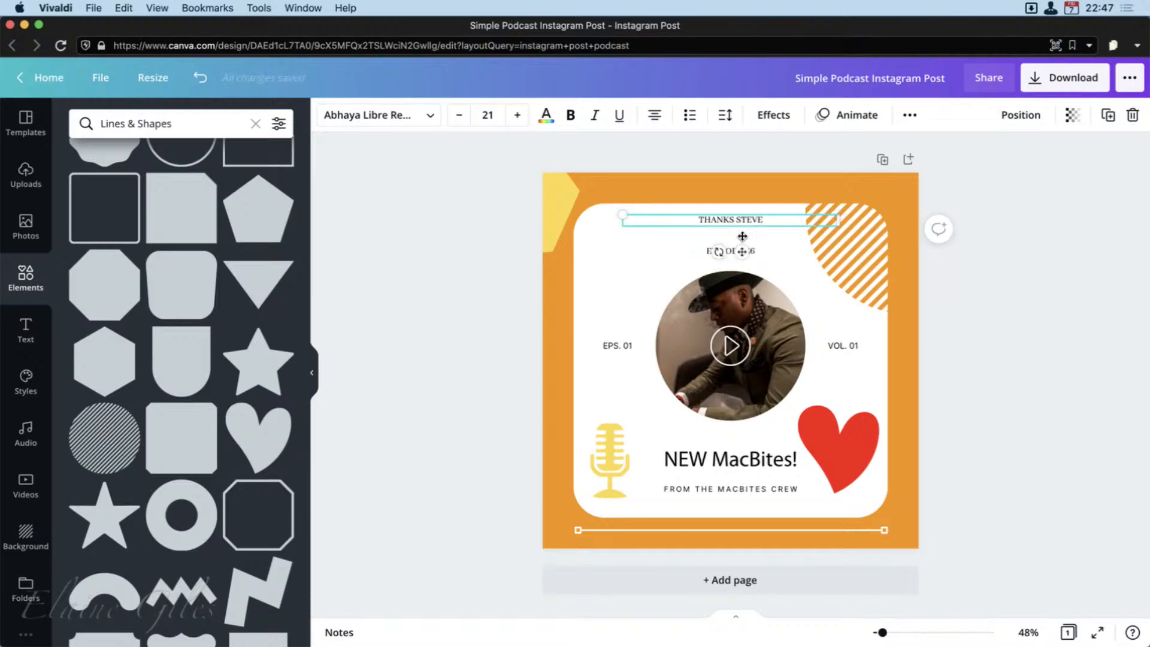
Step: Enlarge the THANKS heading to font size 50
{"action": "key", "text": "super+a"}
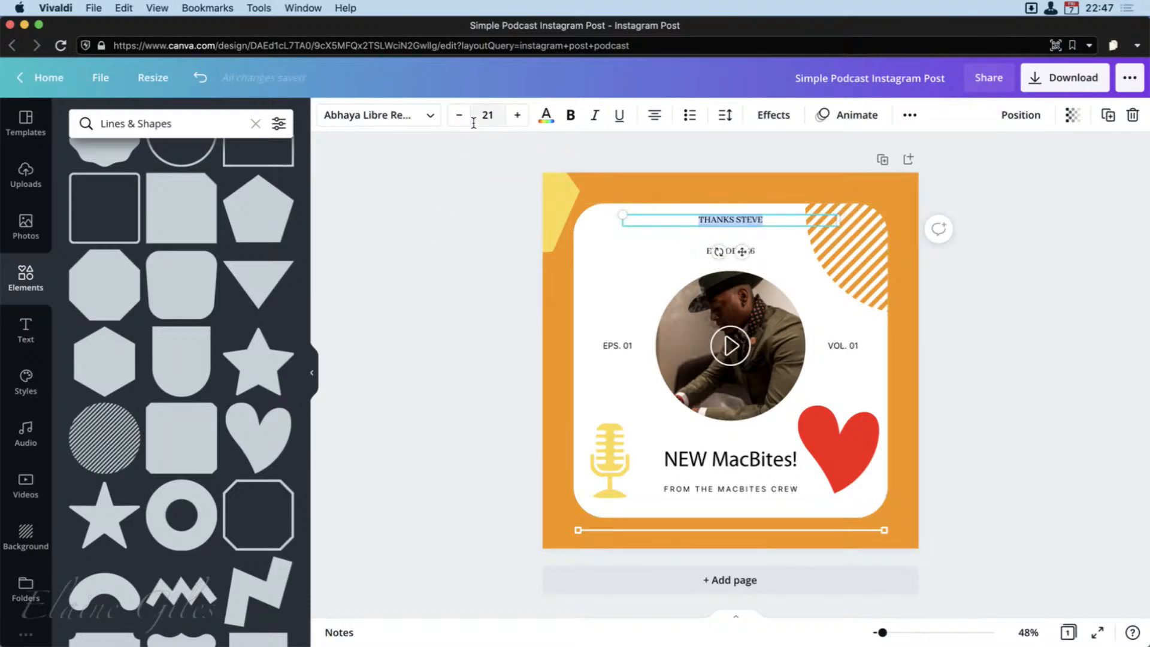
{"action": "left_click", "coordinate": [524, 119]}
{"action": "left_click", "coordinate": [525, 119]}
{"action": "left_click", "coordinate": [524, 118]}
{"action": "left_click", "coordinate": [525, 118]}
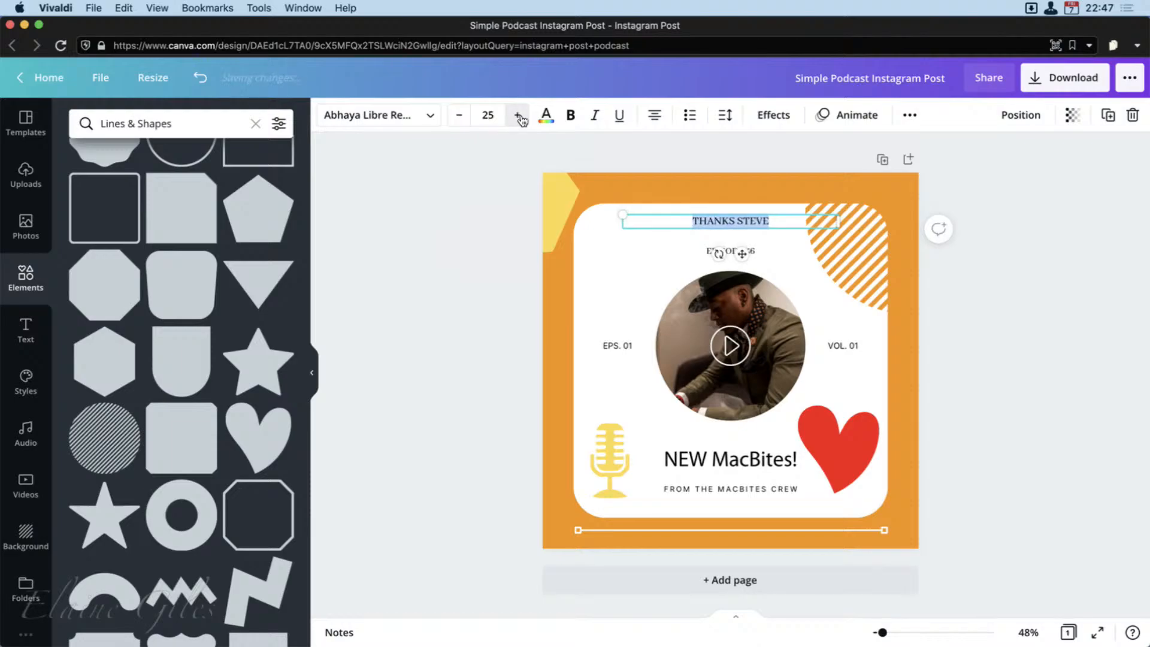
{"action": "left_click", "coordinate": [523, 120]}
{"action": "left_click", "coordinate": [523, 120]}
{"action": "left_click", "coordinate": [522, 120]}
{"action": "left_click", "coordinate": [522, 120]}
{"action": "left_click", "coordinate": [523, 120]}
{"action": "left_click", "coordinate": [522, 120]}
{"action": "left_click", "coordinate": [522, 119]}
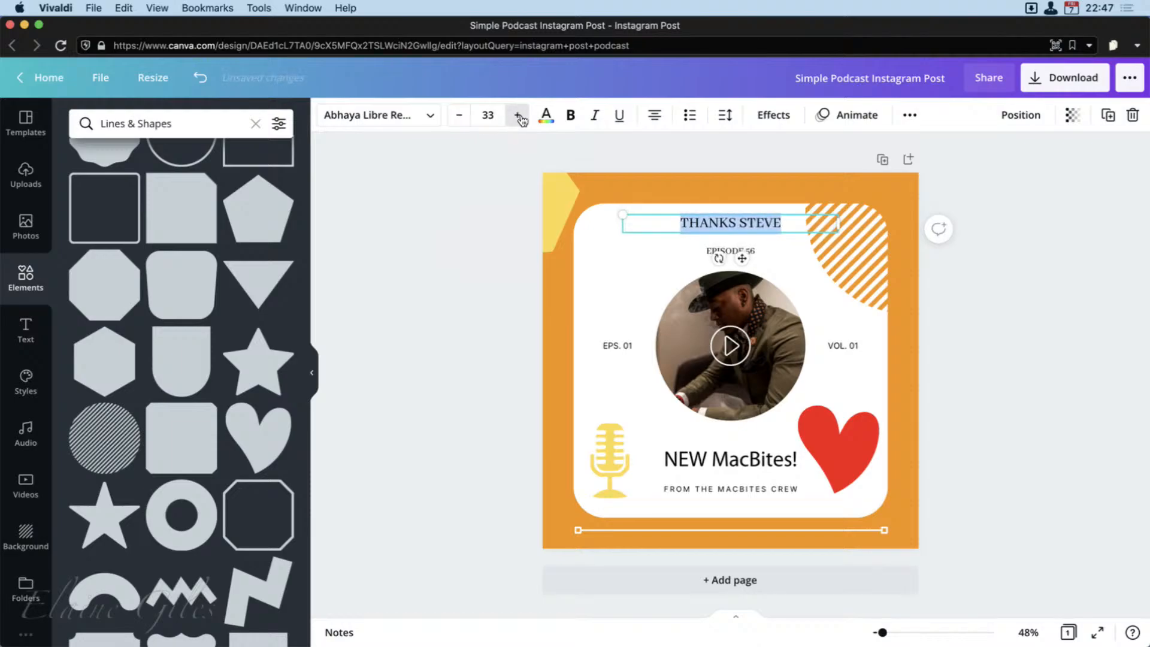
{"action": "left_click", "coordinate": [522, 119]}
{"action": "left_click", "coordinate": [522, 120]}
{"action": "left_click", "coordinate": [522, 120]}
{"action": "left_click", "coordinate": [522, 120]}
{"action": "left_click", "coordinate": [522, 120]}
{"action": "left_click", "coordinate": [523, 120]}
{"action": "left_click", "coordinate": [522, 120]}
{"action": "left_click", "coordinate": [522, 120]}
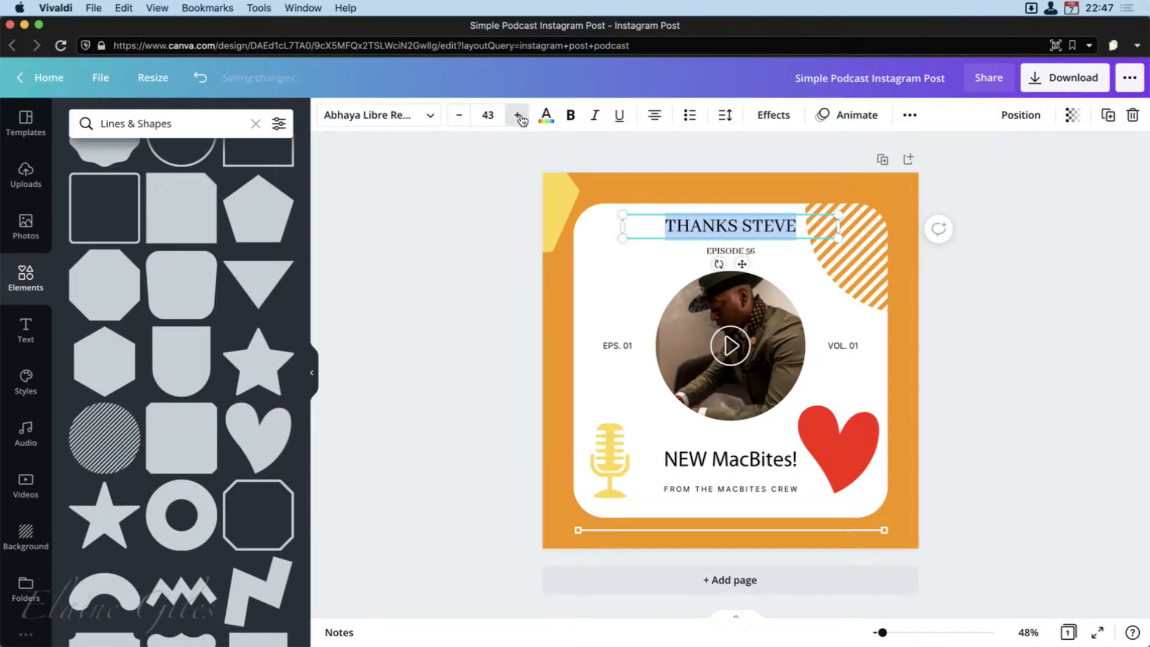
{"action": "left_click", "coordinate": [522, 120]}
{"action": "left_click", "coordinate": [522, 120]}
{"action": "left_click", "coordinate": [522, 119]}
{"action": "left_click", "coordinate": [523, 119]}
{"action": "left_click", "coordinate": [522, 119]}
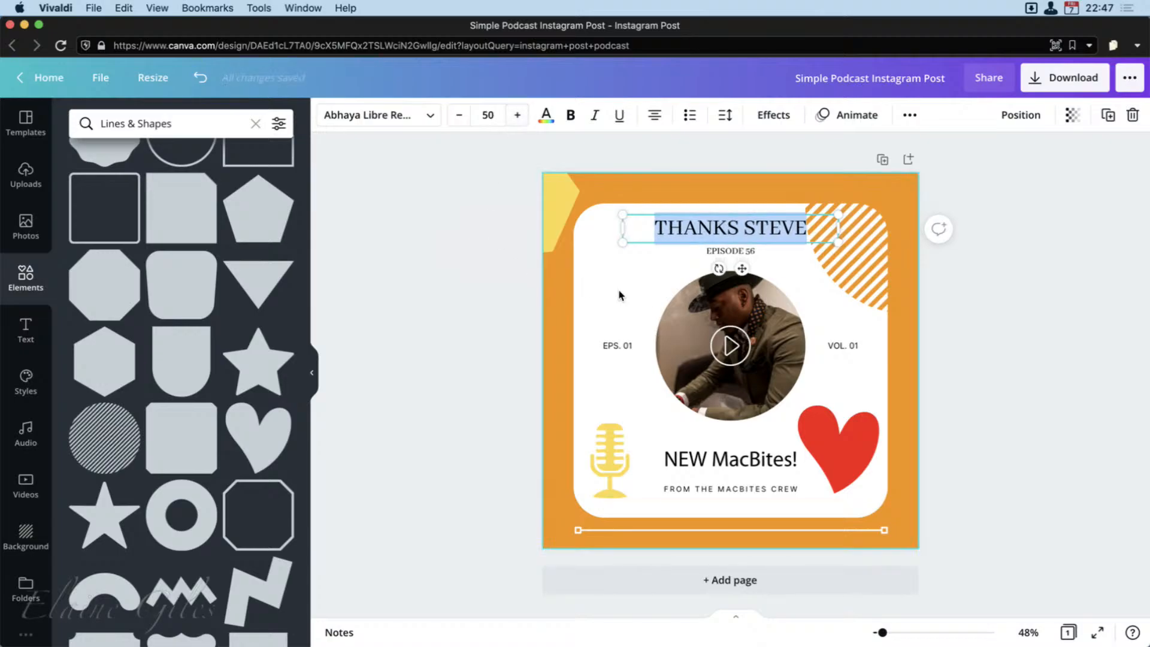
Step: Shift the striped circle further into the card's upper-right corner, clear of the THANKS heading
{"action": "left_click", "coordinate": [919, 353]}
{"action": "left_click", "coordinate": [879, 290]}
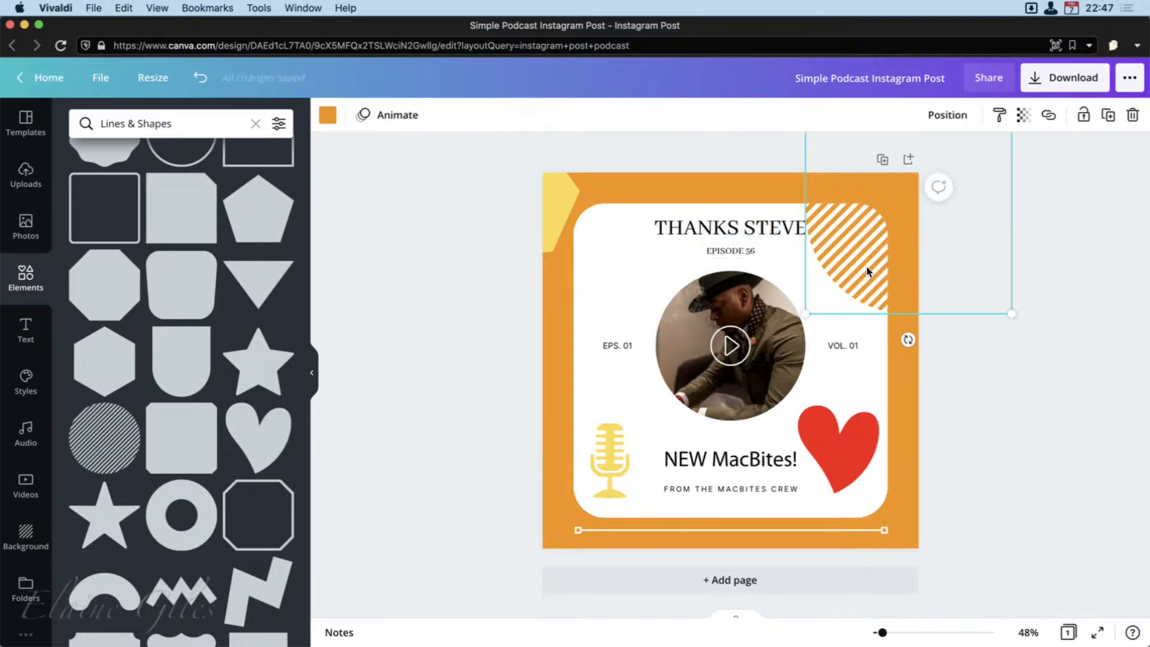
{"action": "left_click_drag", "start_coordinate": [852, 279], "coordinate": [872, 271]}
{"action": "left_click", "coordinate": [1037, 441]}
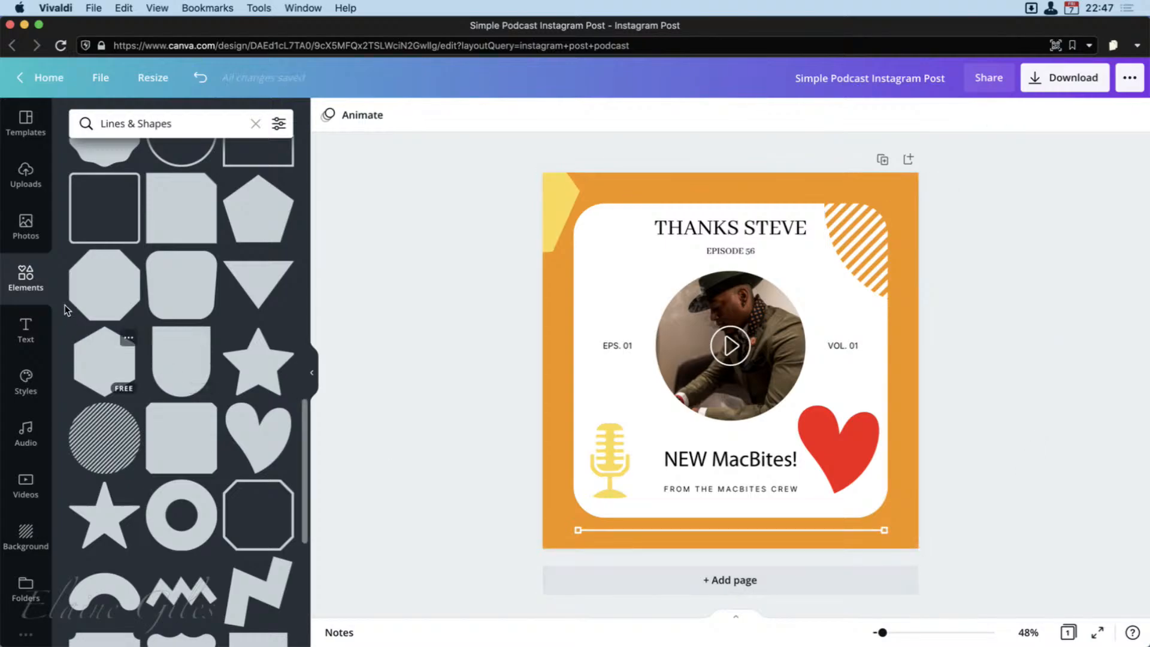
Step: Replace the photo in the circular frame with the black MacBites waveform image from the Logos folder
{"action": "scroll", "coordinate": [26, 590], "scroll_direction": "down", "scroll_amount": 1}
{"action": "left_click", "coordinate": [28, 585]}
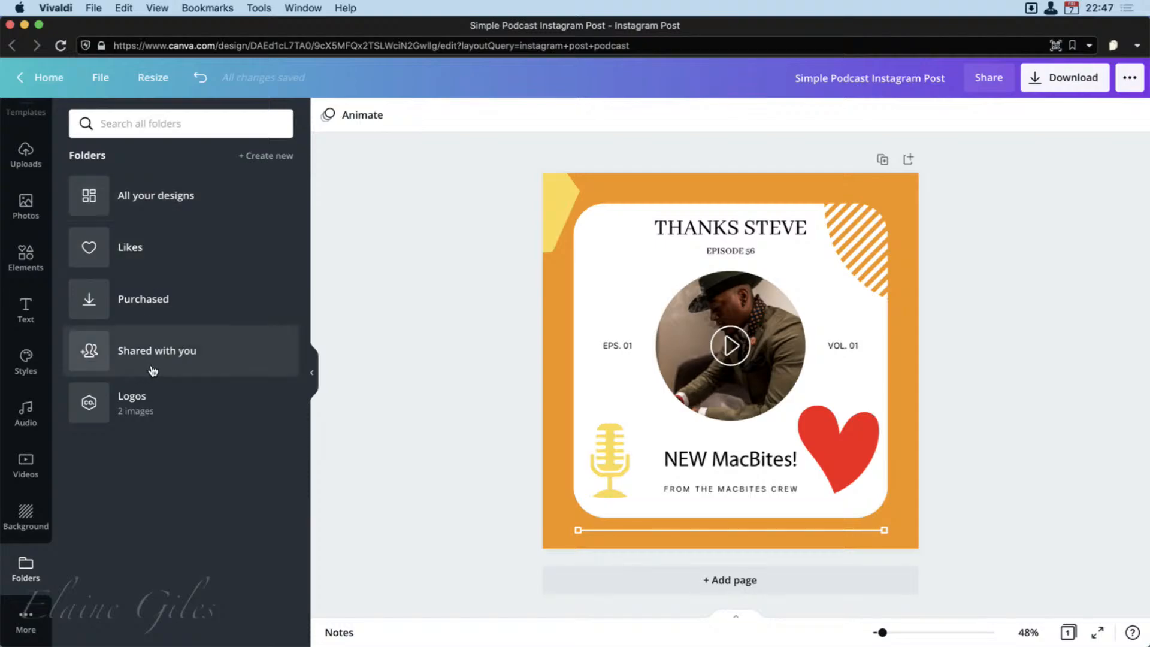
{"action": "left_click", "coordinate": [149, 413]}
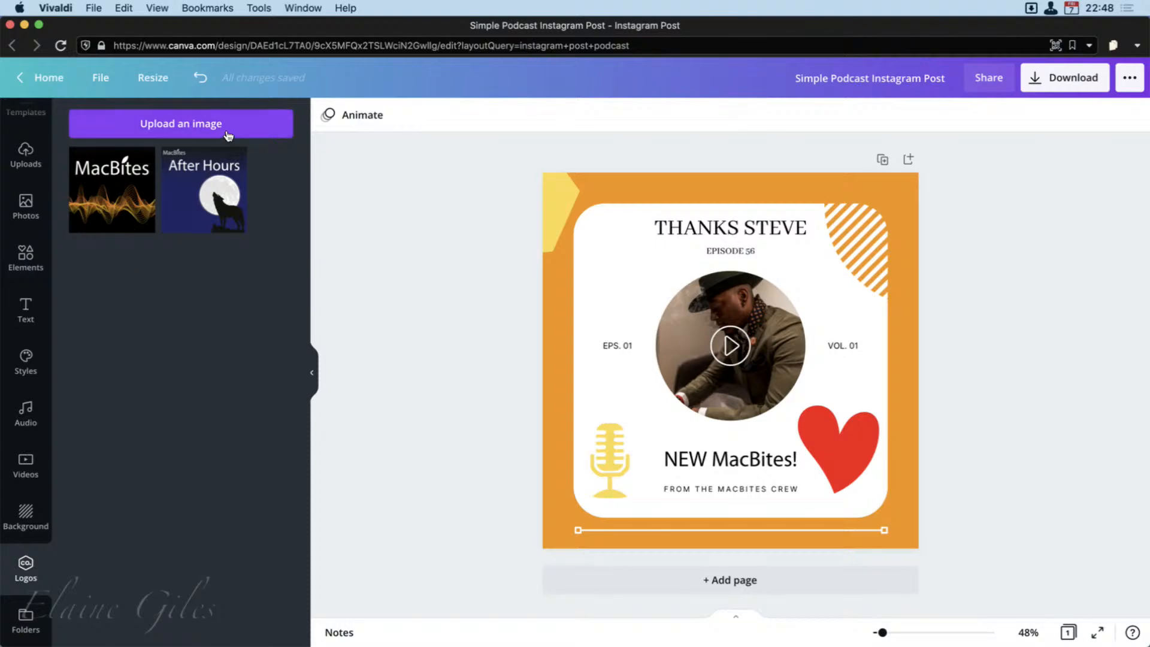
{"action": "left_click_drag", "start_coordinate": [114, 193], "coordinate": [697, 296]}
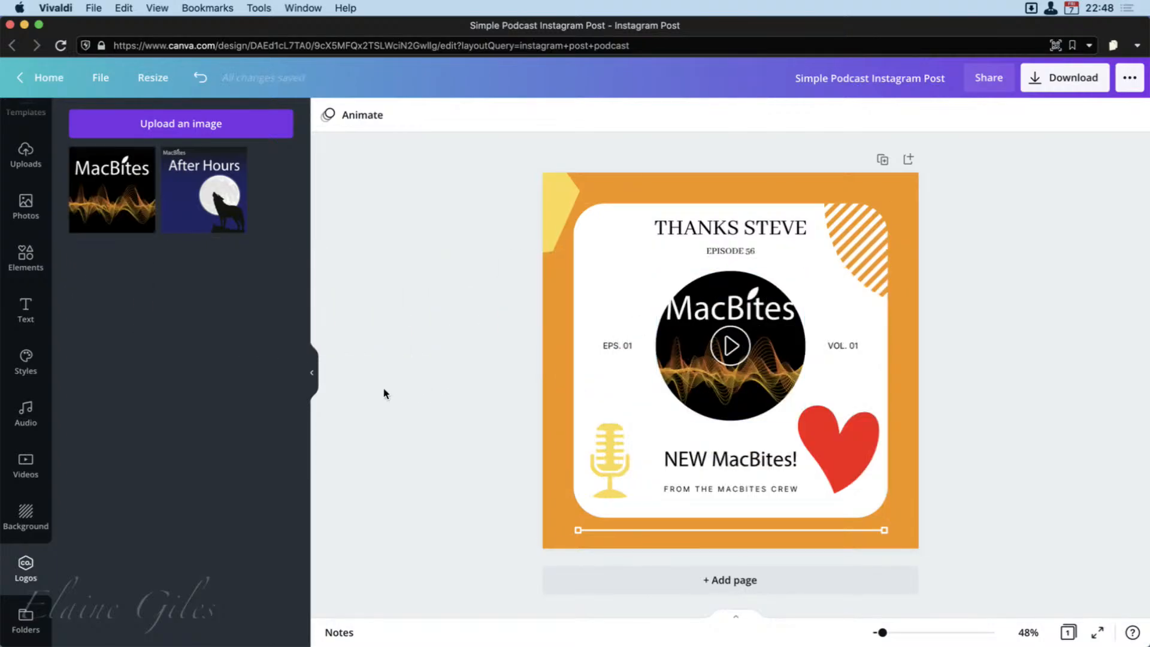
{"action": "left_click", "coordinate": [673, 290]}
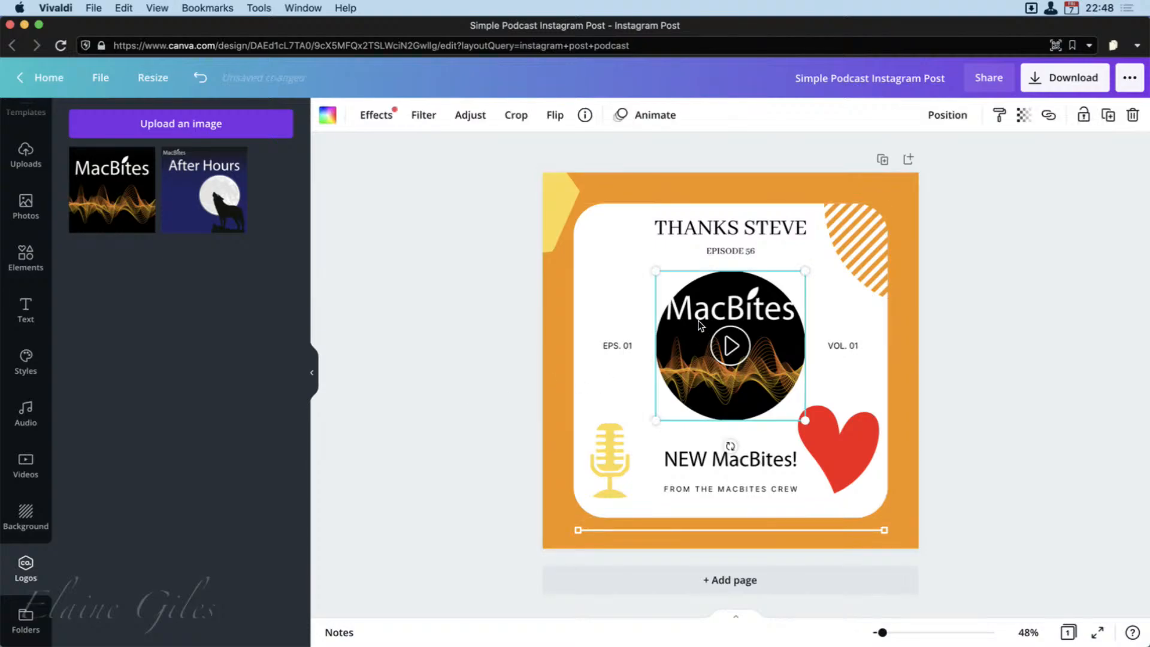
{"action": "mouse_move", "coordinate": [656, 271]}
{"action": "left_mouse_down"}
{"action": "mouse_move", "coordinate": [661, 285]}
{"action": "mouse_move", "coordinate": [651, 282]}
{"action": "left_mouse_up"}
{"action": "key", "text": "super+z"}
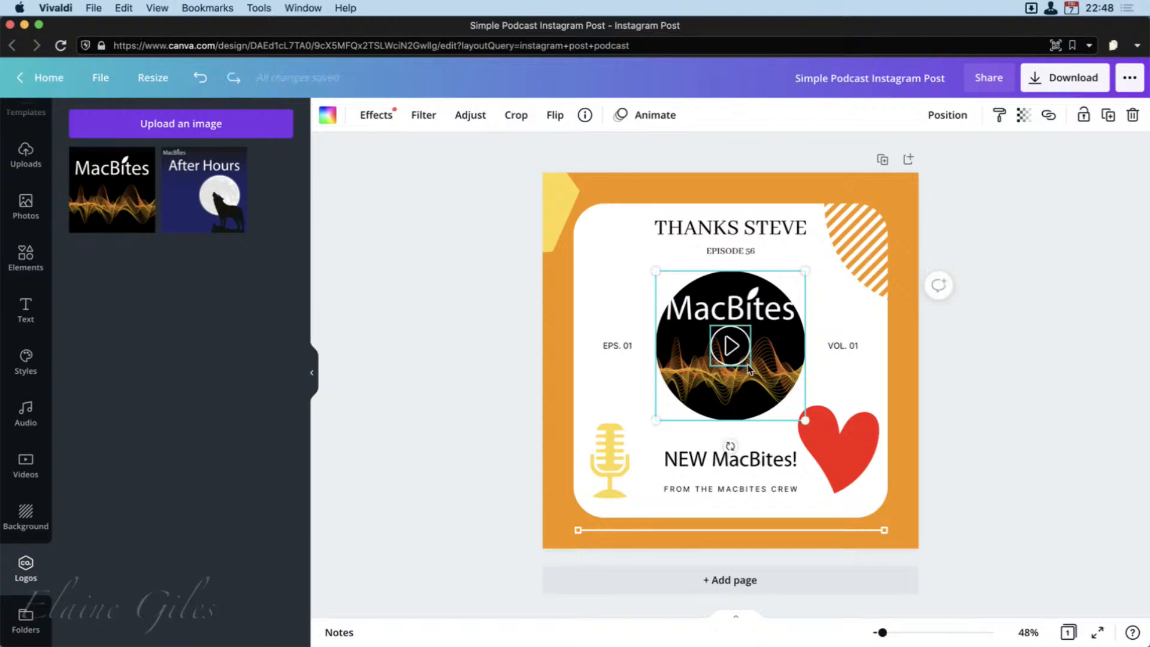
{"action": "left_click", "coordinate": [825, 345]}
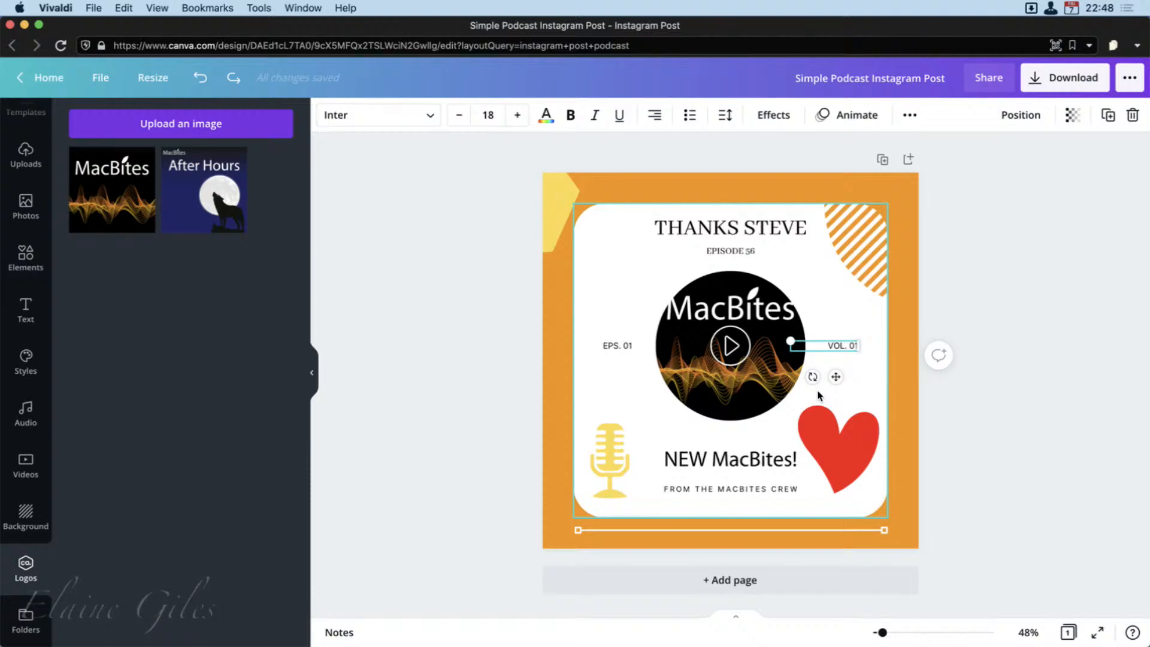
{"action": "left_click", "coordinate": [981, 496]}
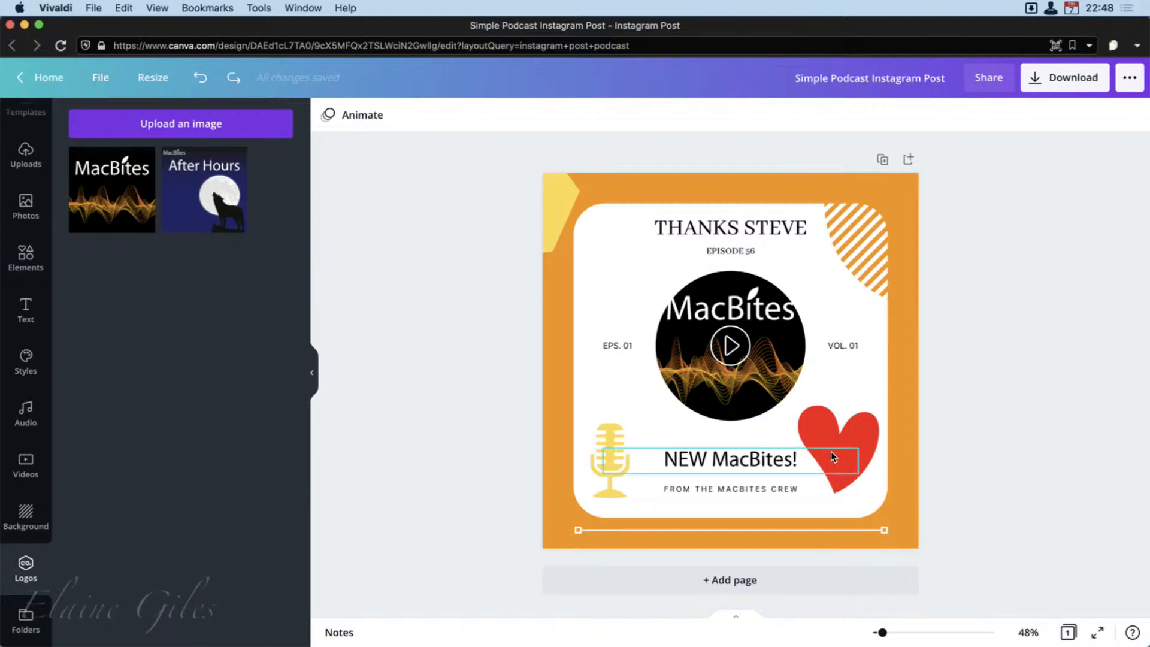
Step: Change the EPS. 01 label to EPS. 56 and delete the VOL. 01 label
{"action": "left_click", "coordinate": [626, 345]}
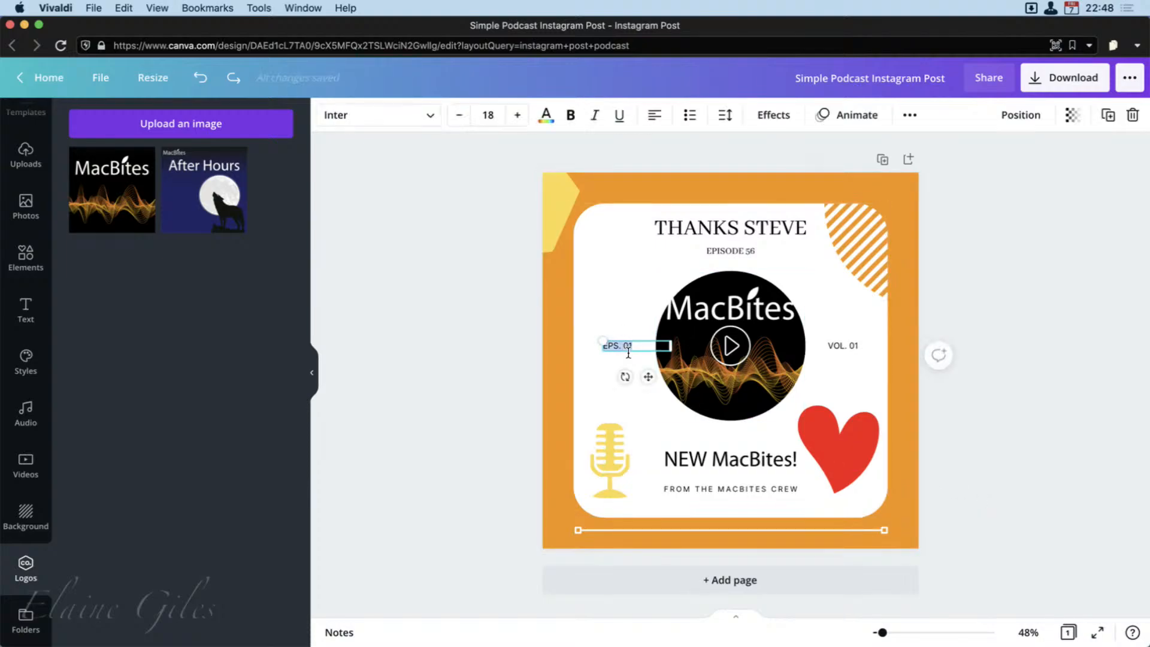
{"action": "double_click", "coordinate": [628, 350]}
{"action": "type", "text": "56"}
{"action": "left_click", "coordinate": [849, 348]}
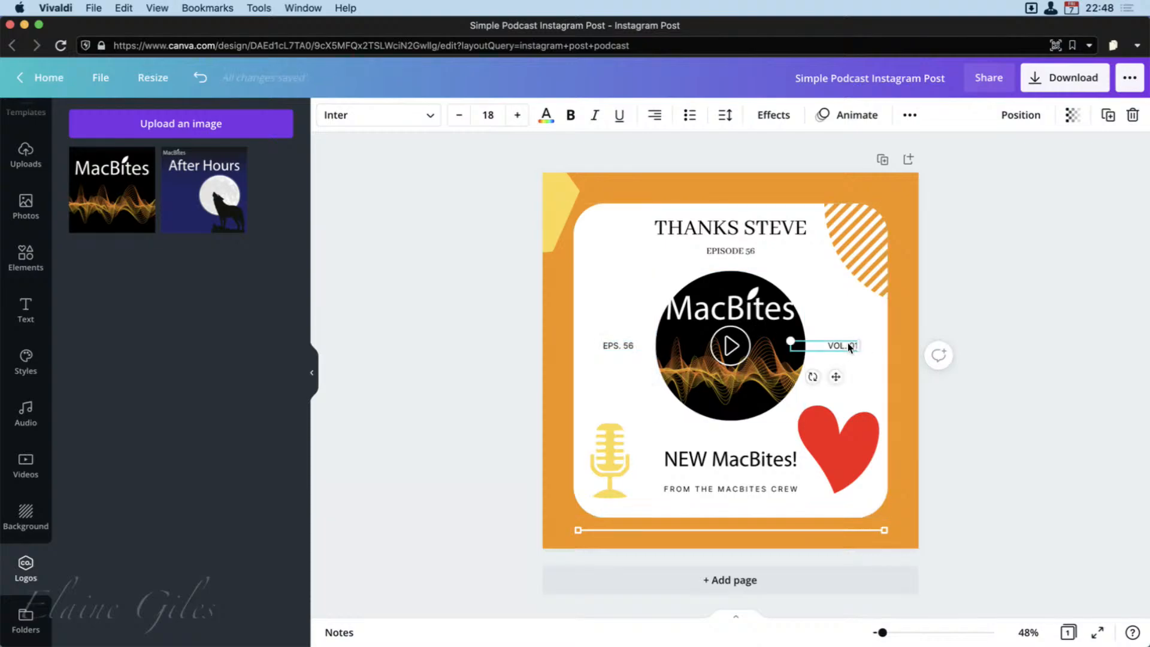
{"action": "key", "text": "Delete"}
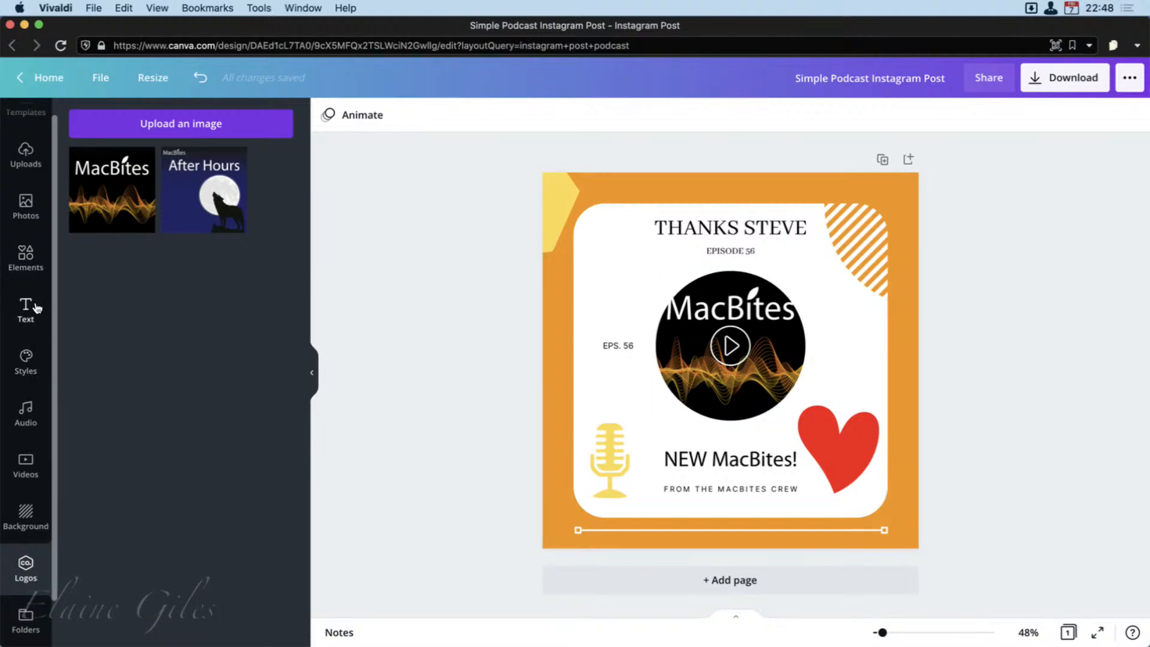
Step: Look through the additional Canva apps and integrations that can add content to the design
{"action": "scroll", "coordinate": [24, 575], "scroll_direction": "down", "scroll_amount": 2}
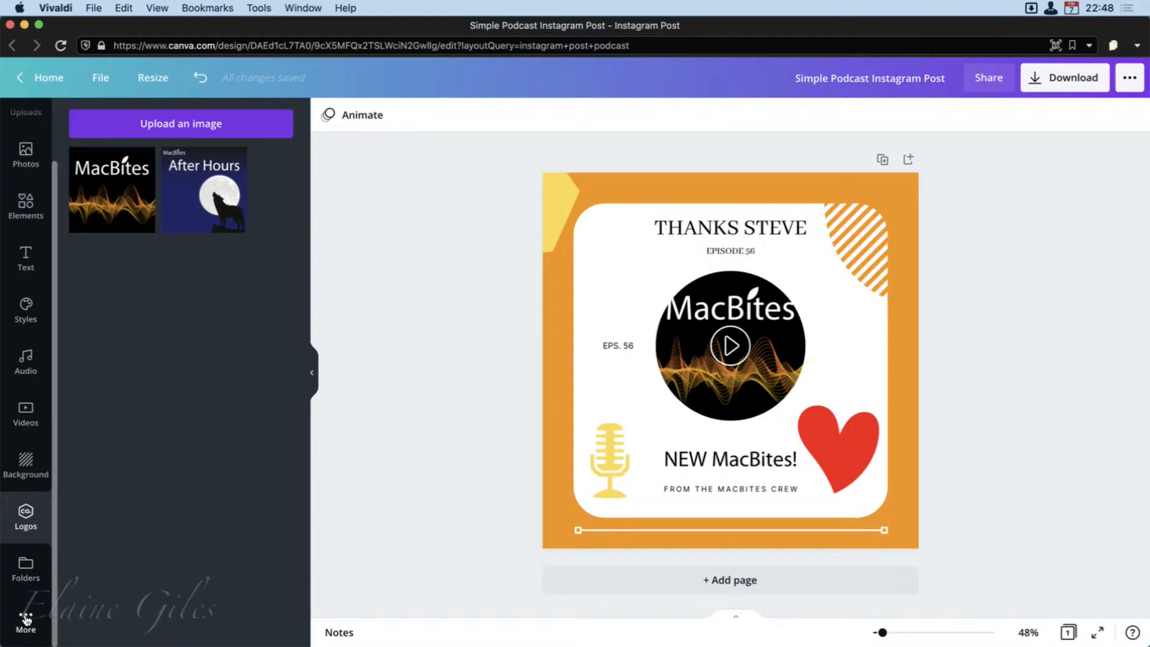
{"action": "left_click", "coordinate": [28, 615]}
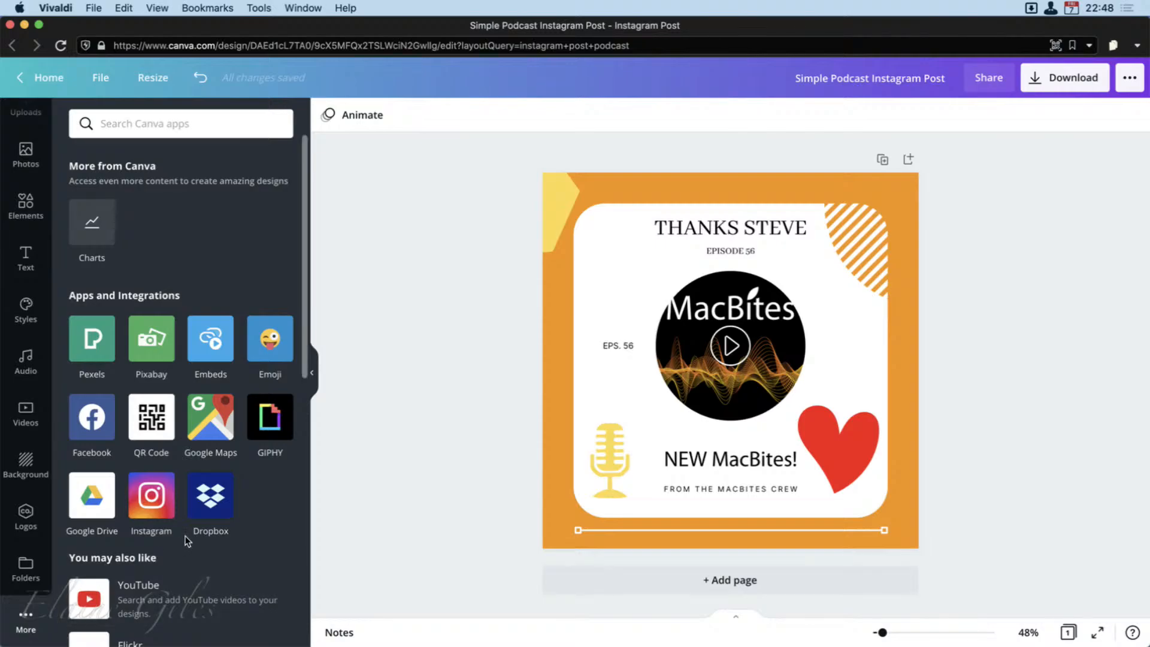
{"action": "scroll", "coordinate": [267, 547], "scroll_direction": "down", "scroll_amount": 2}
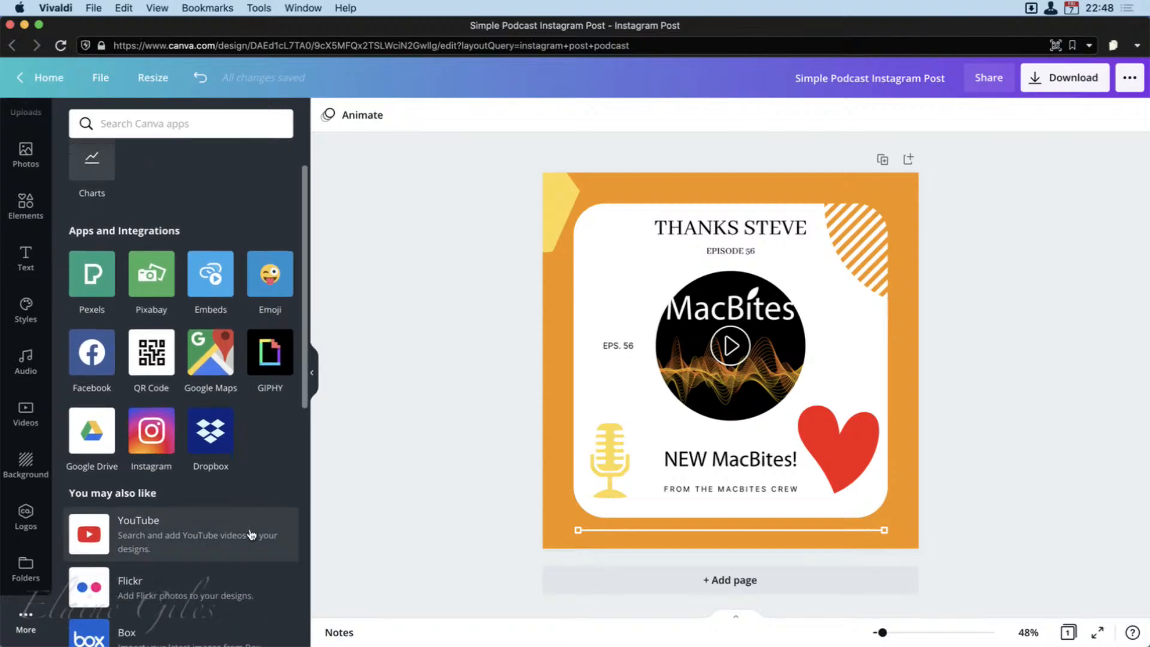
{"action": "scroll", "coordinate": [254, 595], "scroll_direction": "down", "scroll_amount": 3}
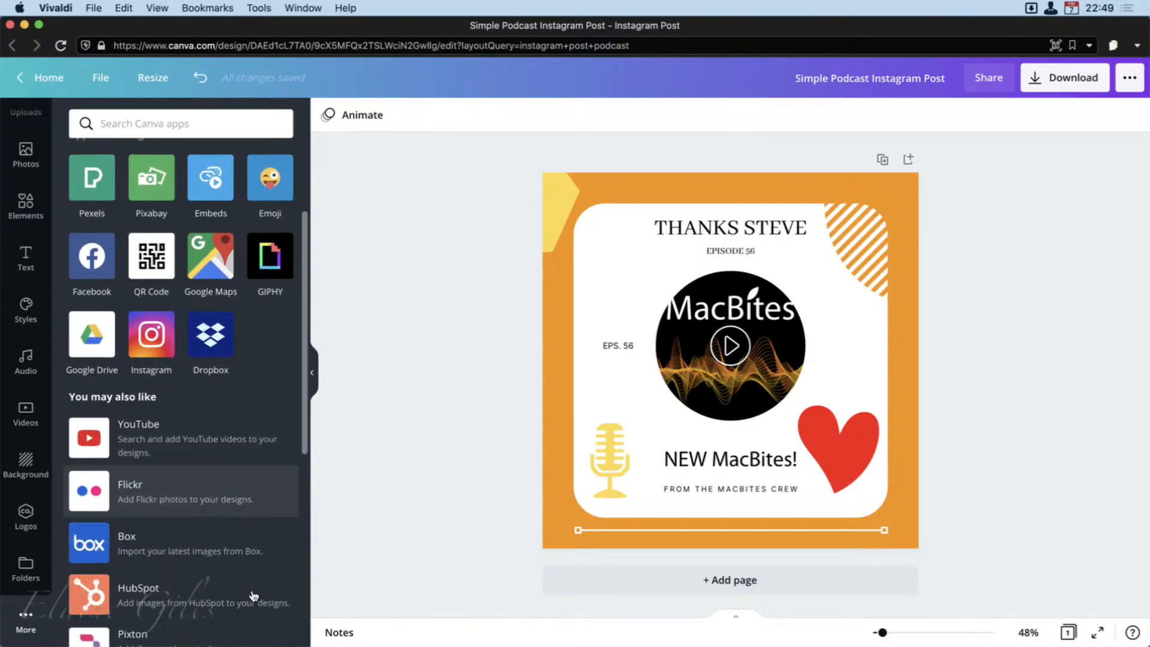
{"action": "scroll", "coordinate": [254, 595], "scroll_direction": "up", "scroll_amount": 5}
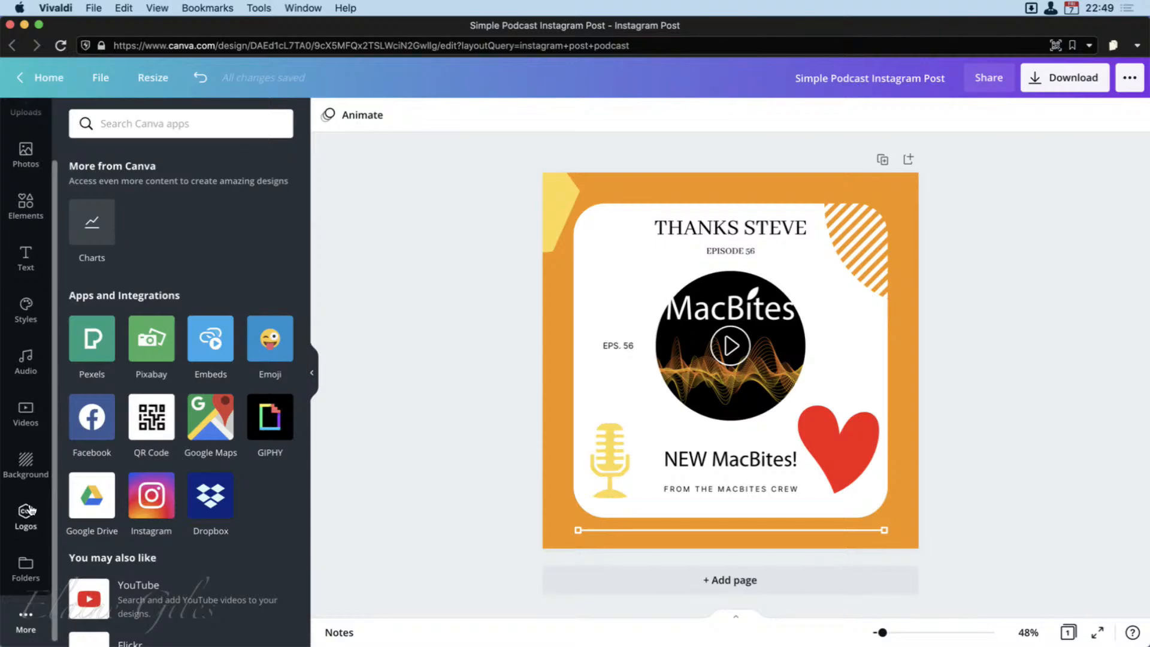
{"action": "scroll", "coordinate": [30, 511], "scroll_direction": "up", "scroll_amount": 2}
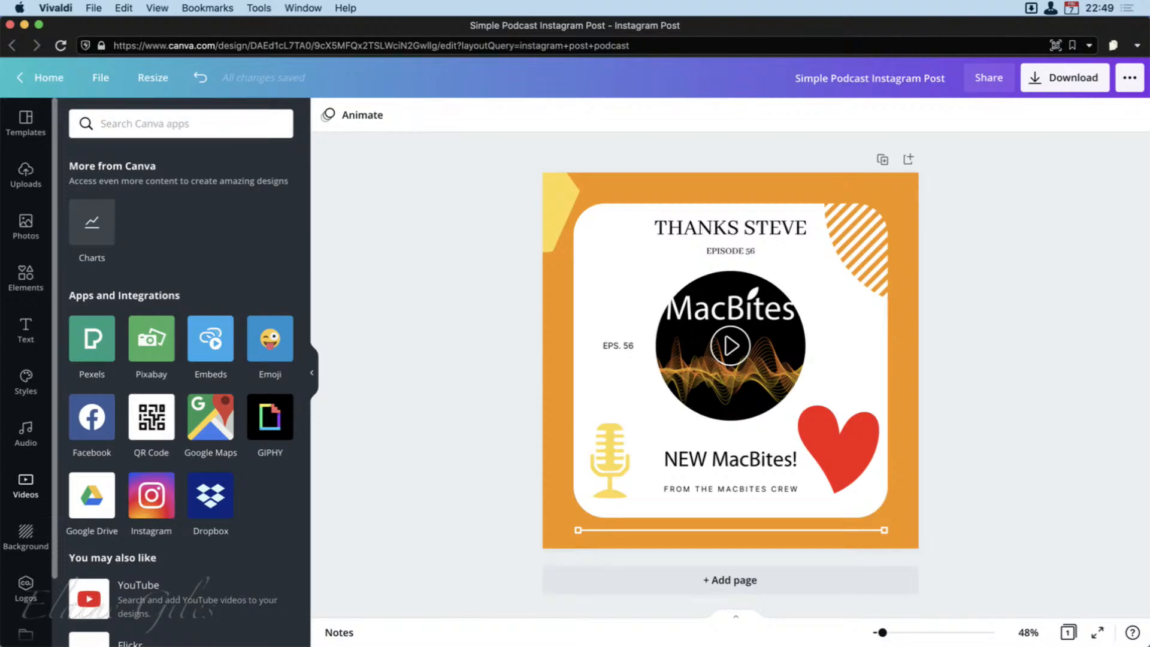
Step: Return to the Canva home page and browse the recommended design types
{"action": "key", "text": "super+Tab"}
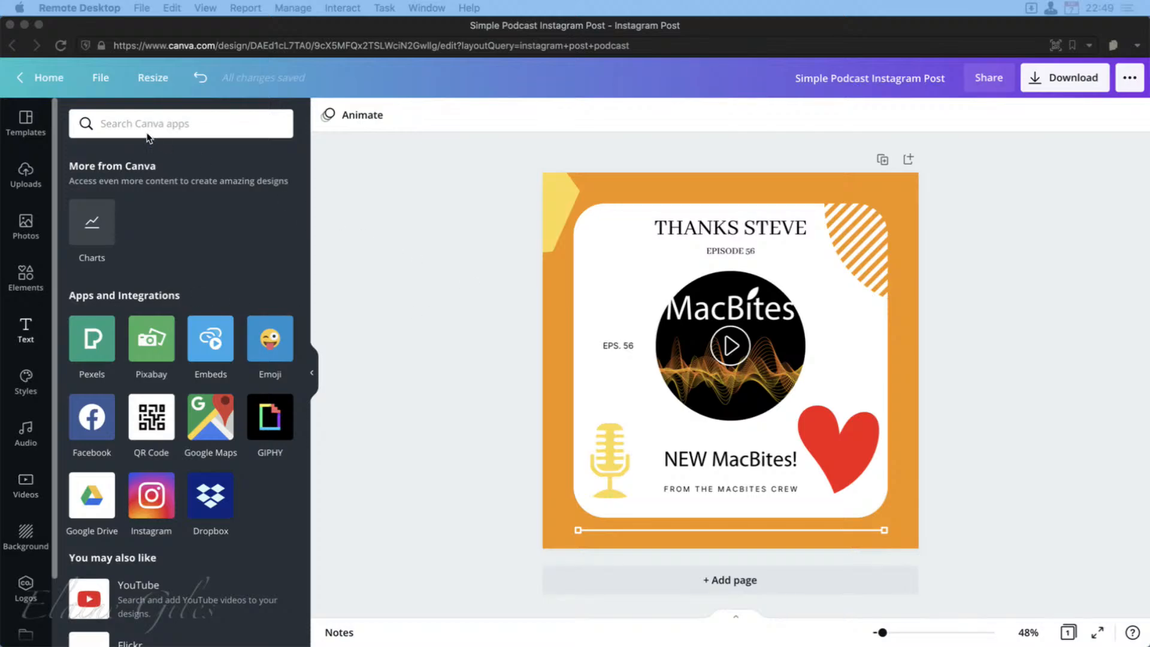
{"action": "left_click", "coordinate": [39, 75]}
{"action": "left_click", "coordinate": [42, 76]}
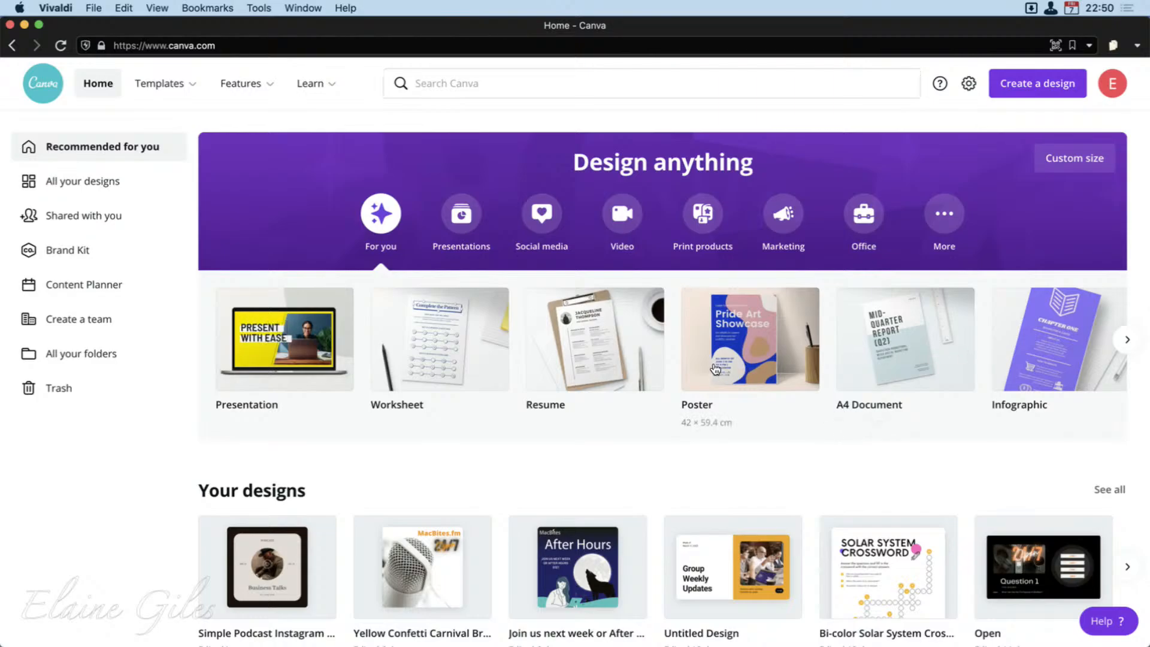
{"action": "left_click", "coordinate": [1126, 339]}
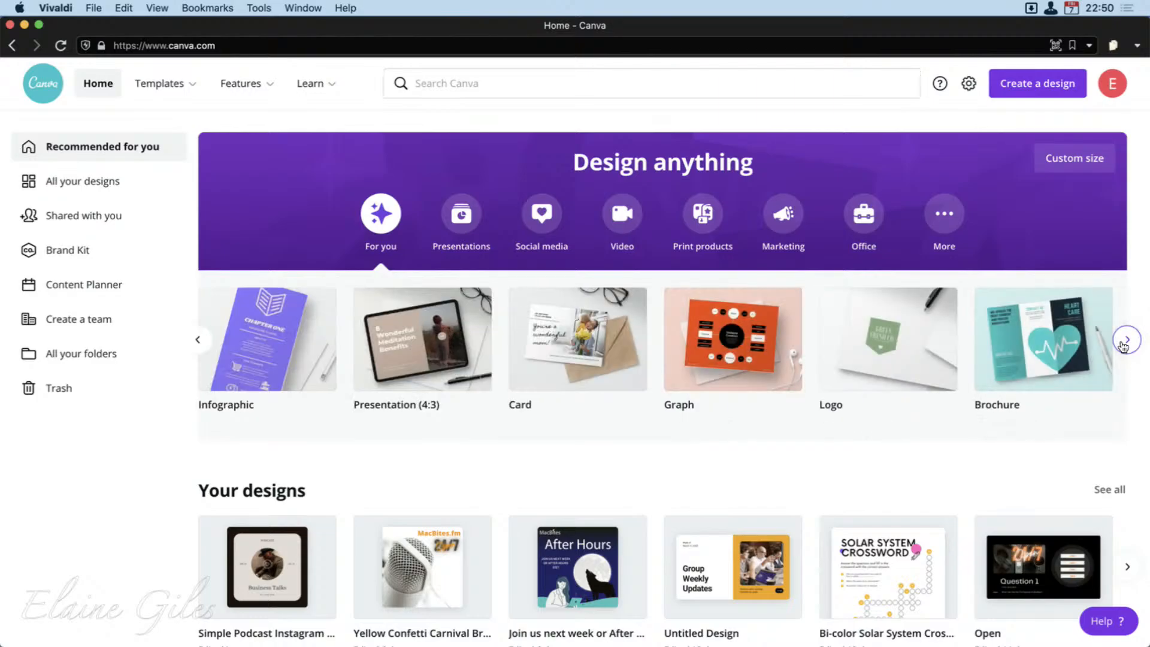
{"action": "left_click", "coordinate": [1125, 340]}
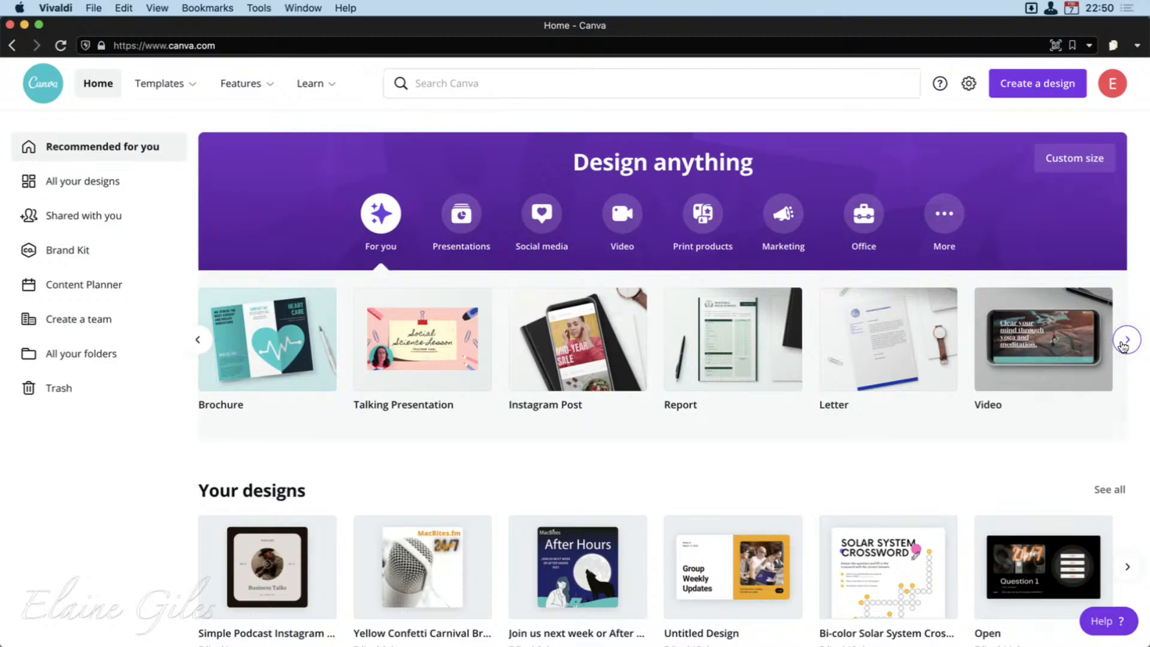
Step: Browse the remaining recommended design types and show the Presentations category
{"action": "left_click", "coordinate": [1125, 340]}
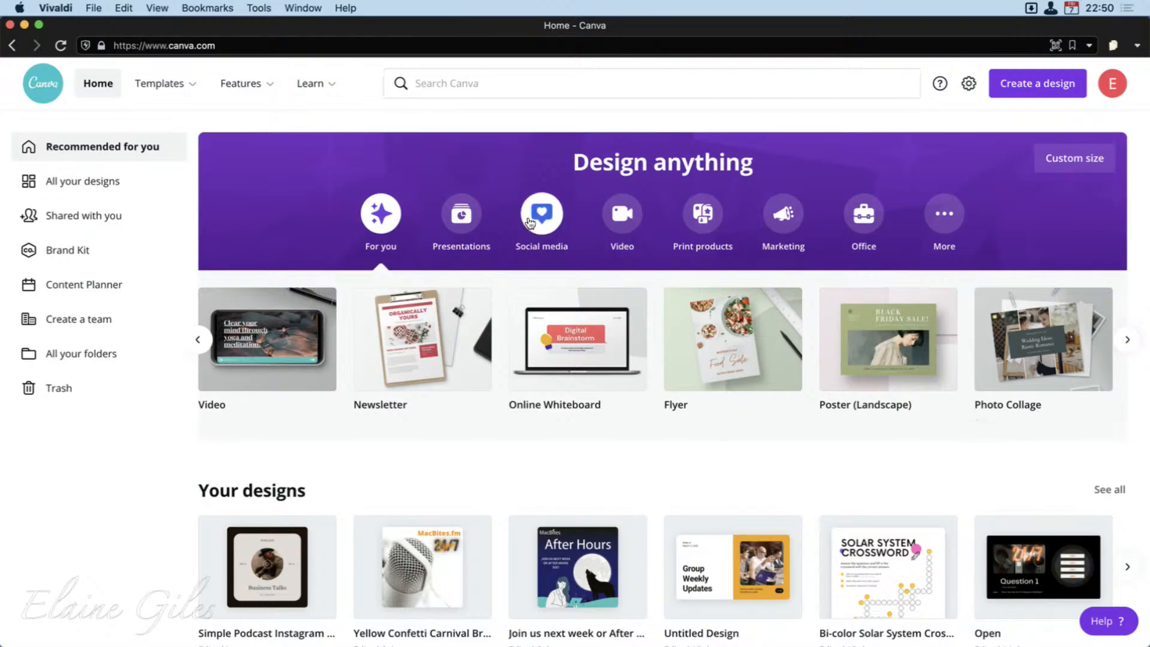
{"action": "left_click", "coordinate": [468, 210]}
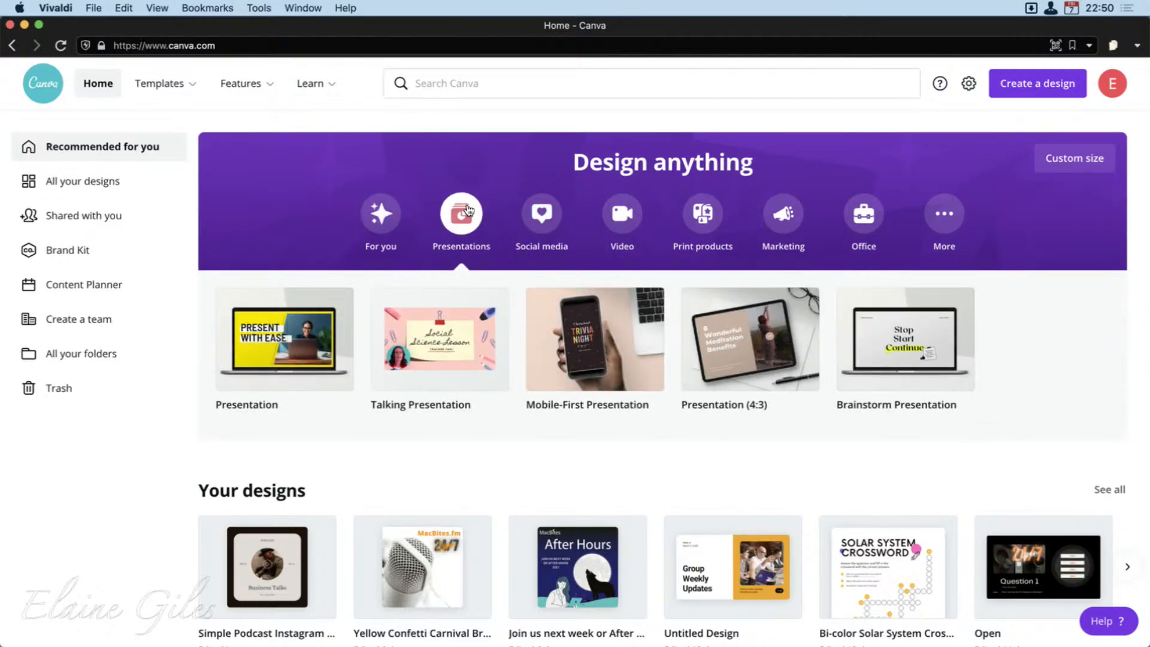
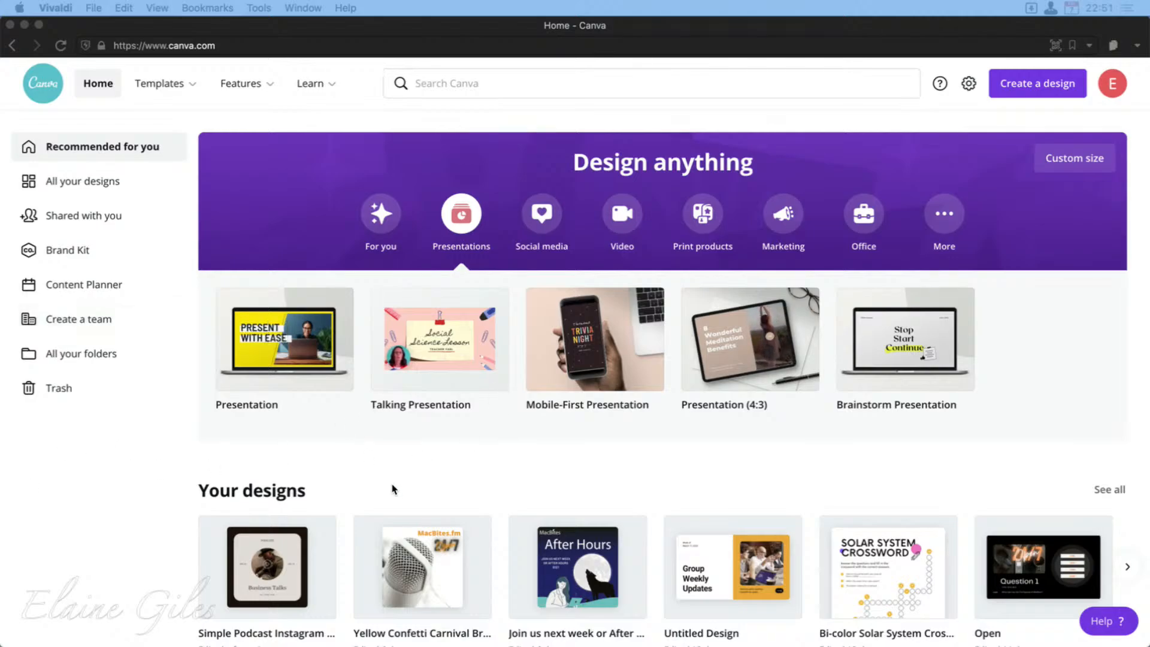
{"action": "left_click", "coordinate": [442, 448]}
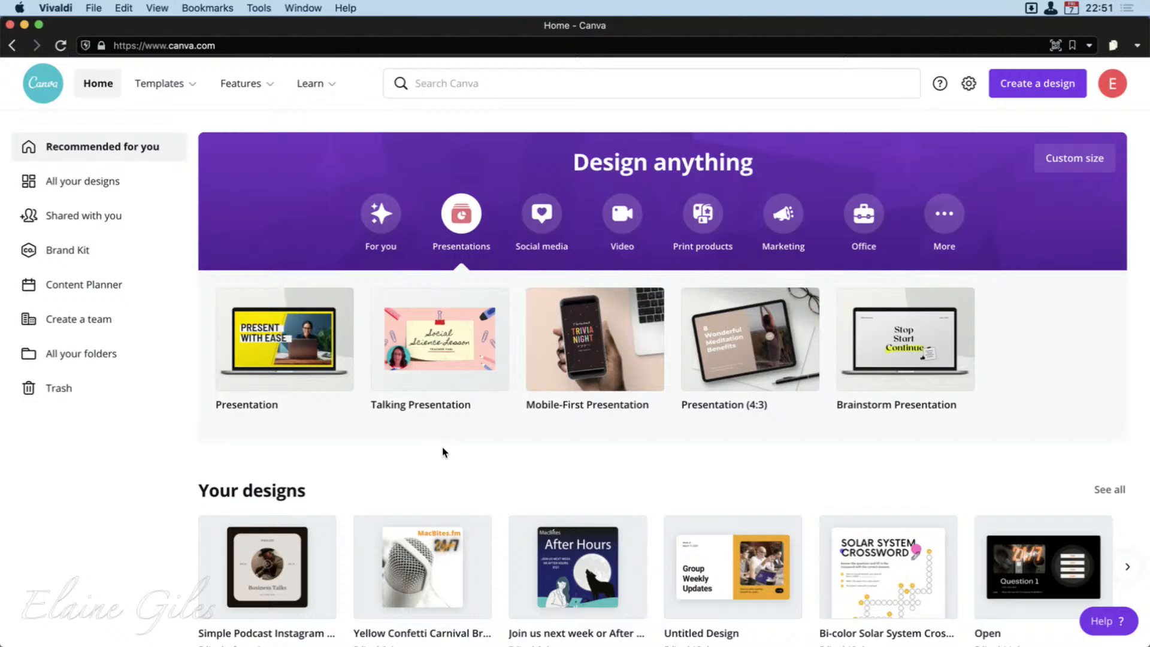
{"action": "left_click", "coordinate": [312, 342]}
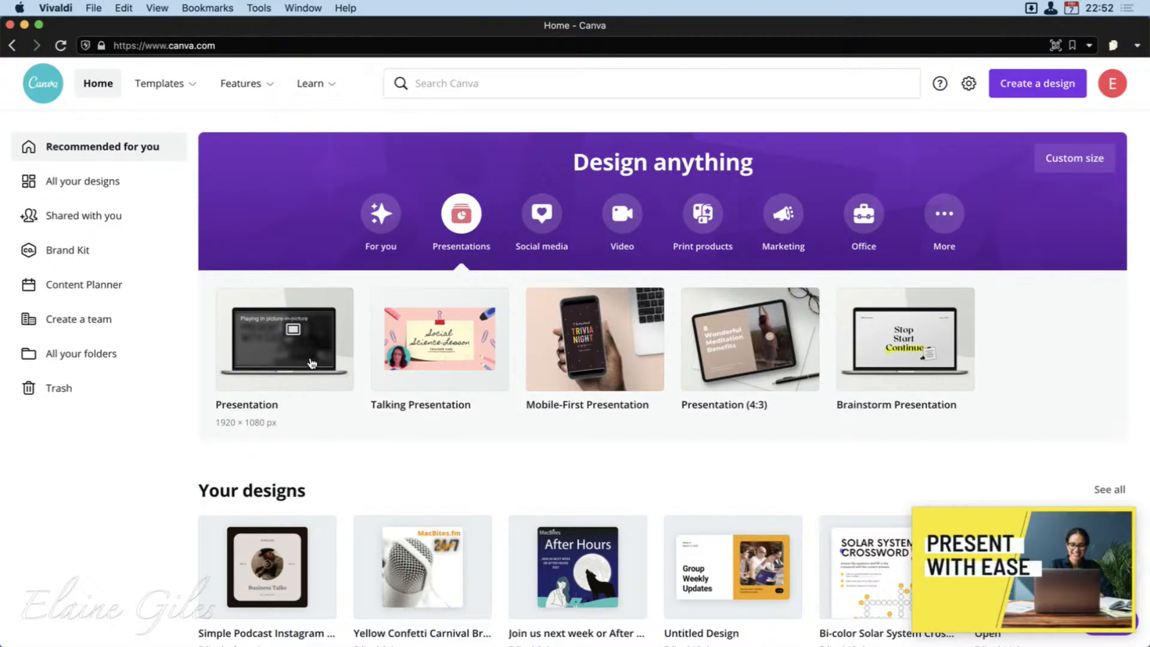
{"action": "mouse_move", "coordinate": [1006, 591]}
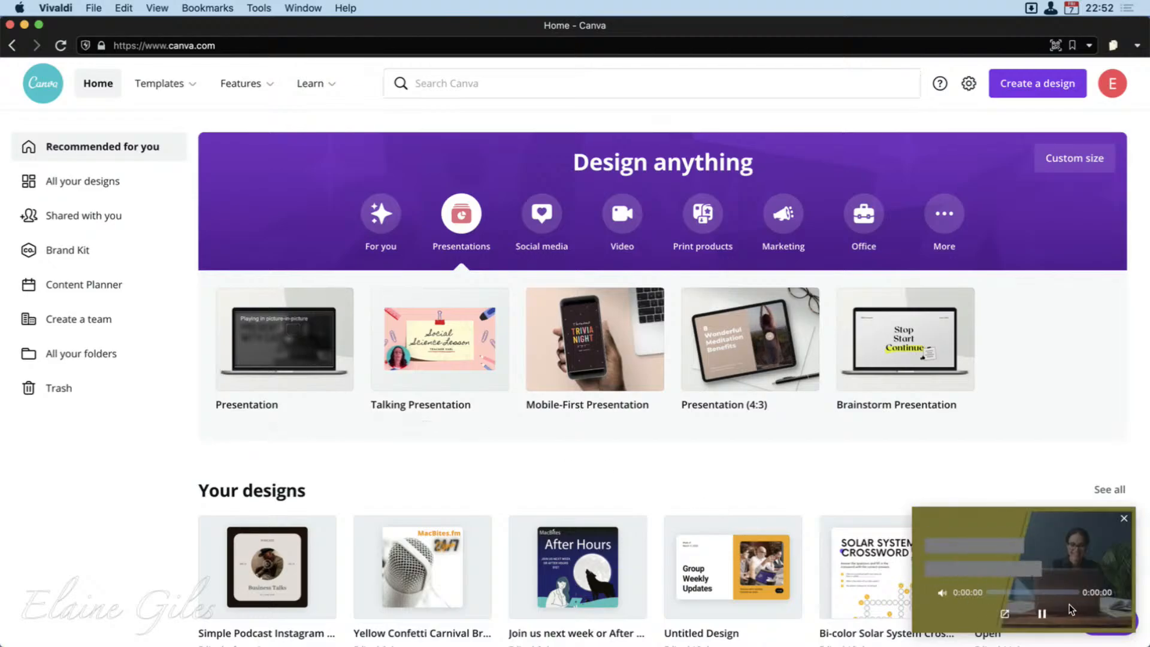
{"action": "left_click", "coordinate": [1124, 519]}
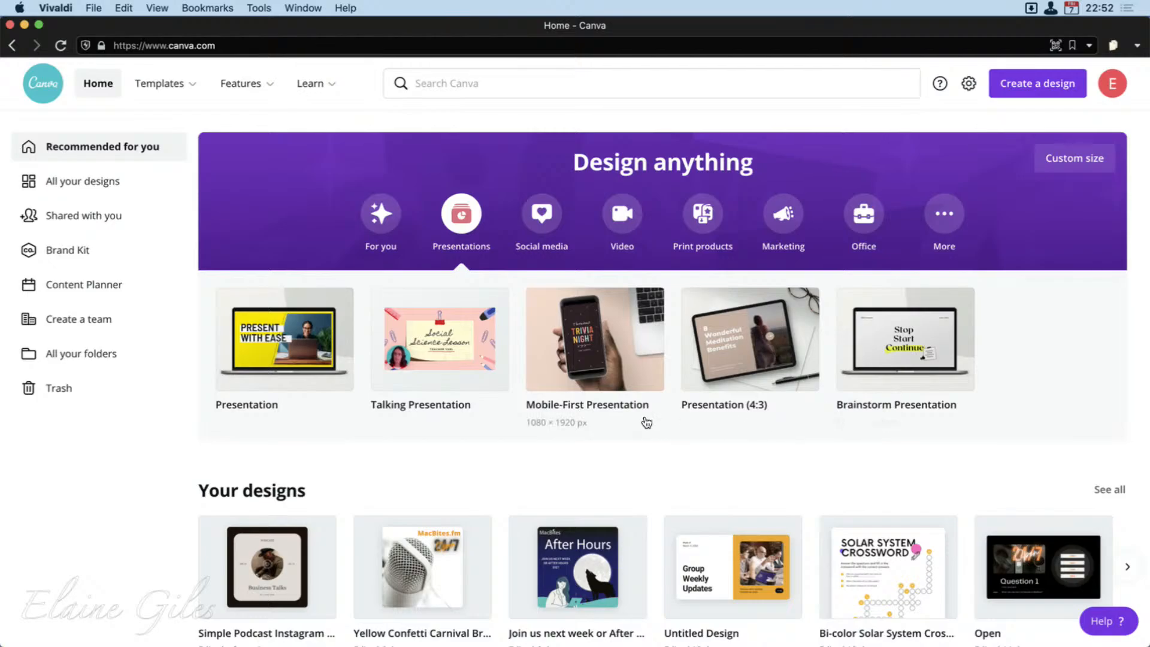
Step: Search Canva for "sales presentation" templates
{"action": "left_click", "coordinate": [474, 91]}
{"action": "type", "text": "sales"}
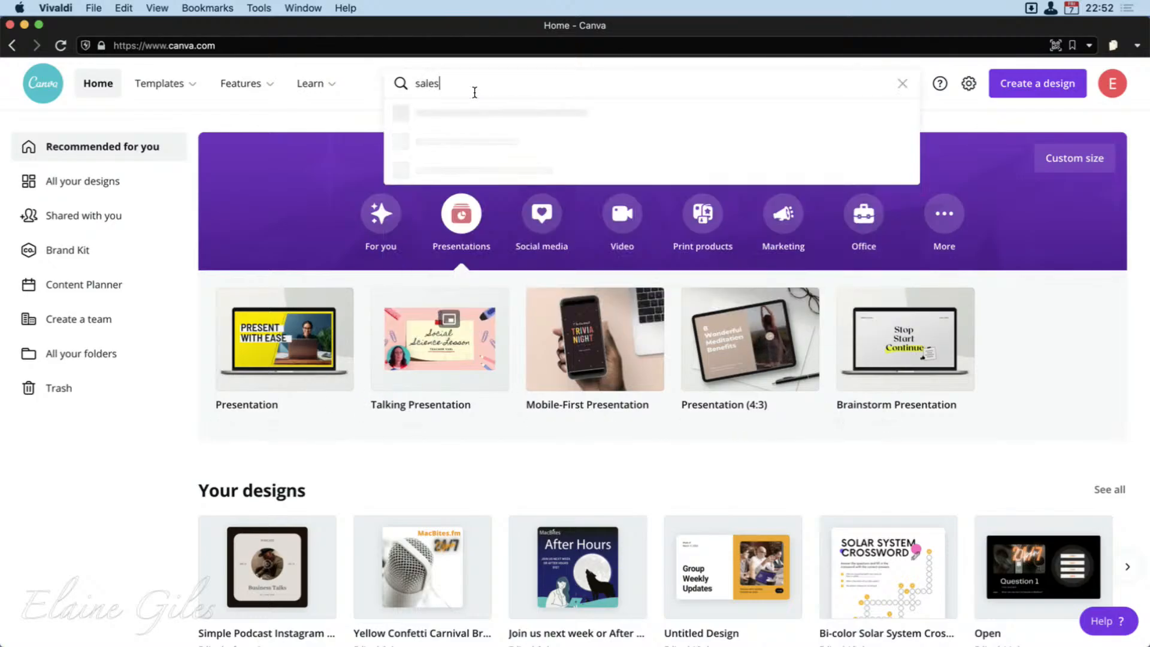
{"action": "type", "text": " presentation"}
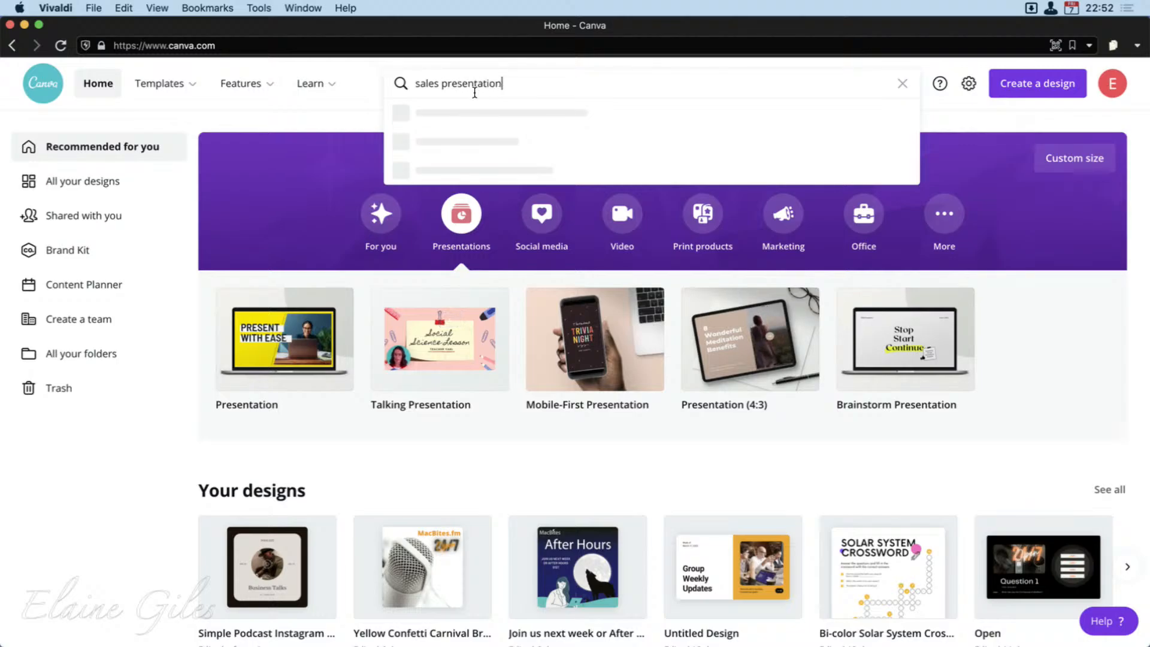
{"action": "key", "text": "Return"}
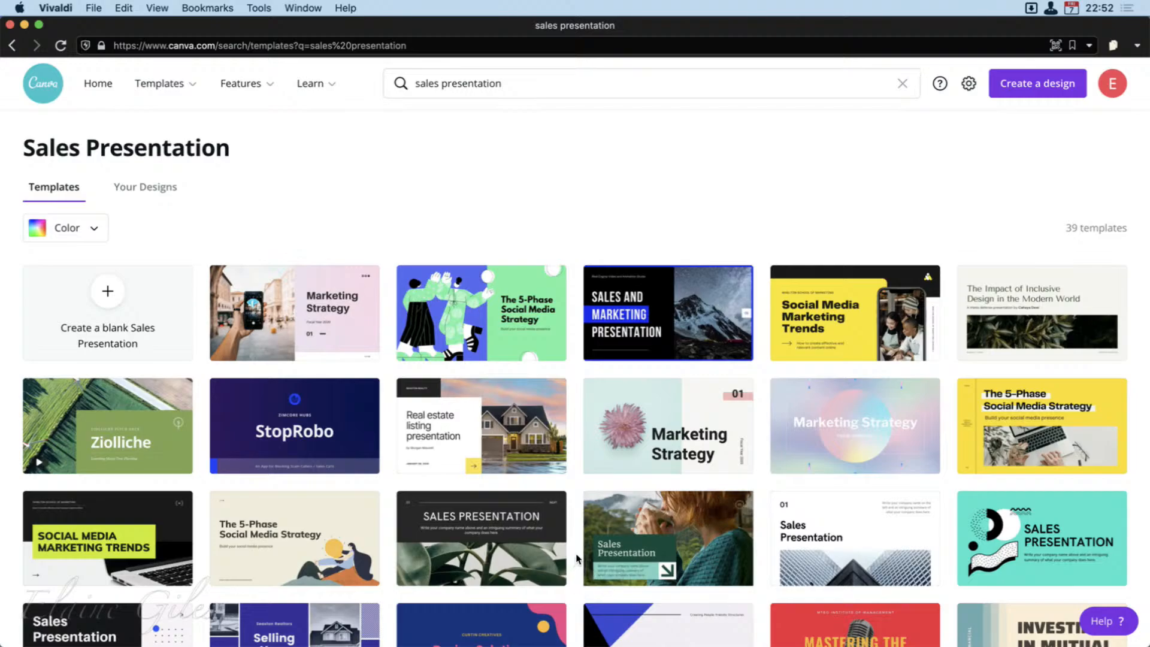
Step: Look through the sales presentation templates and preview the slides of a few designs
{"action": "scroll", "coordinate": [576, 558], "scroll_direction": "down", "scroll_amount": 3}
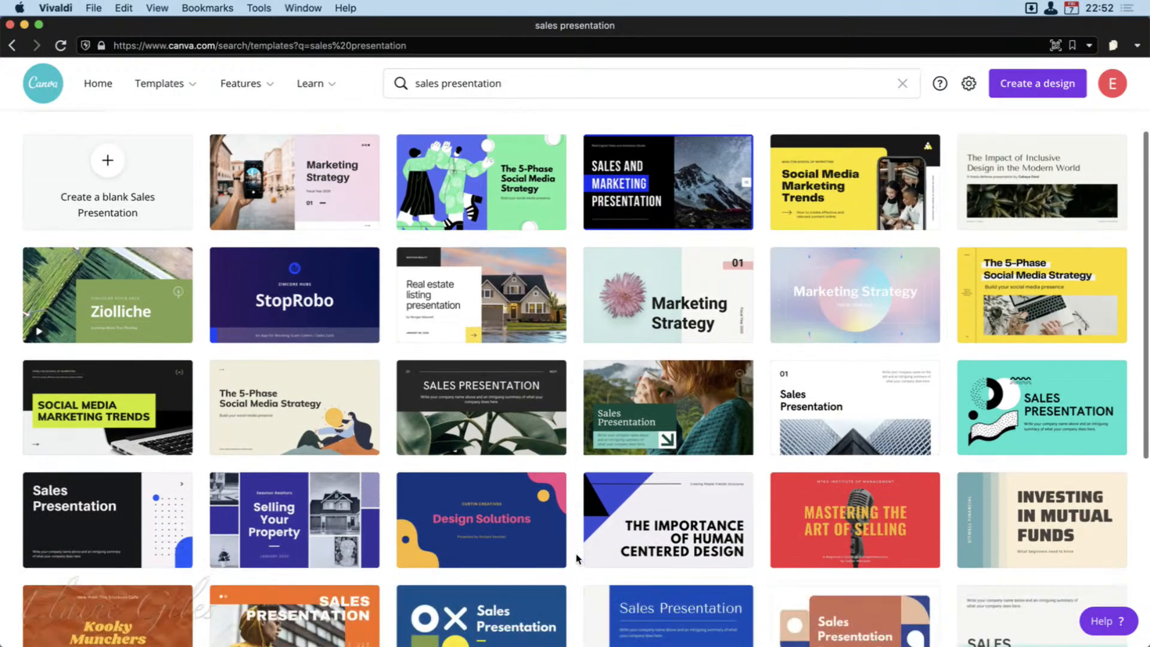
{"action": "mouse_move", "coordinate": [1037, 297]}
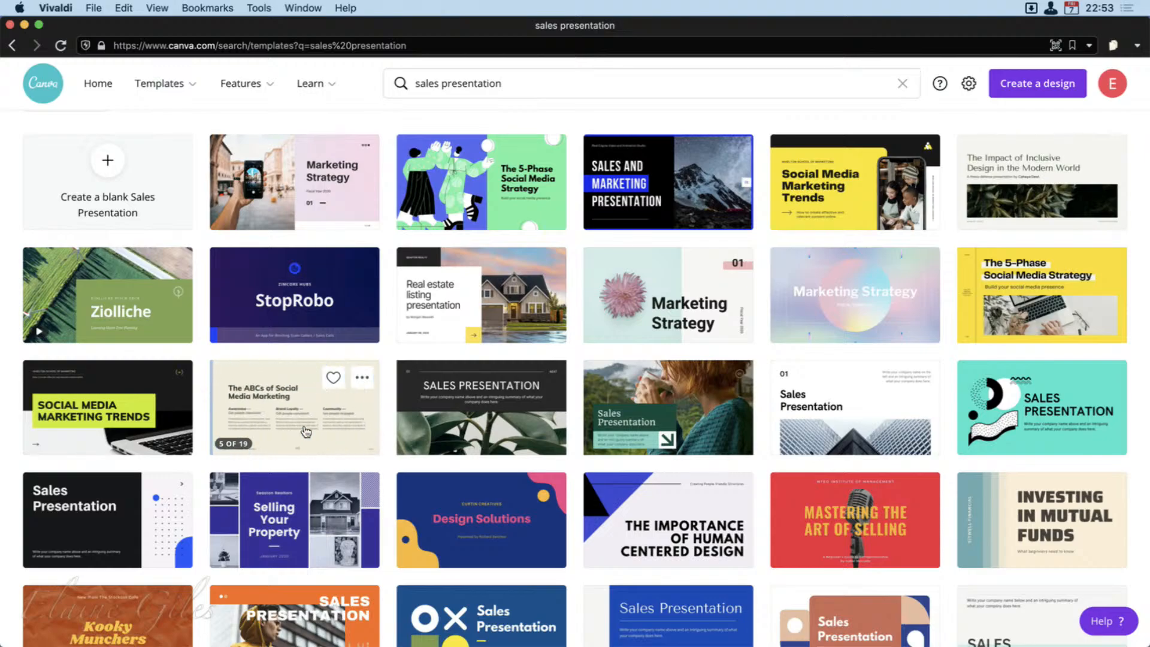
{"action": "mouse_move", "coordinate": [168, 435]}
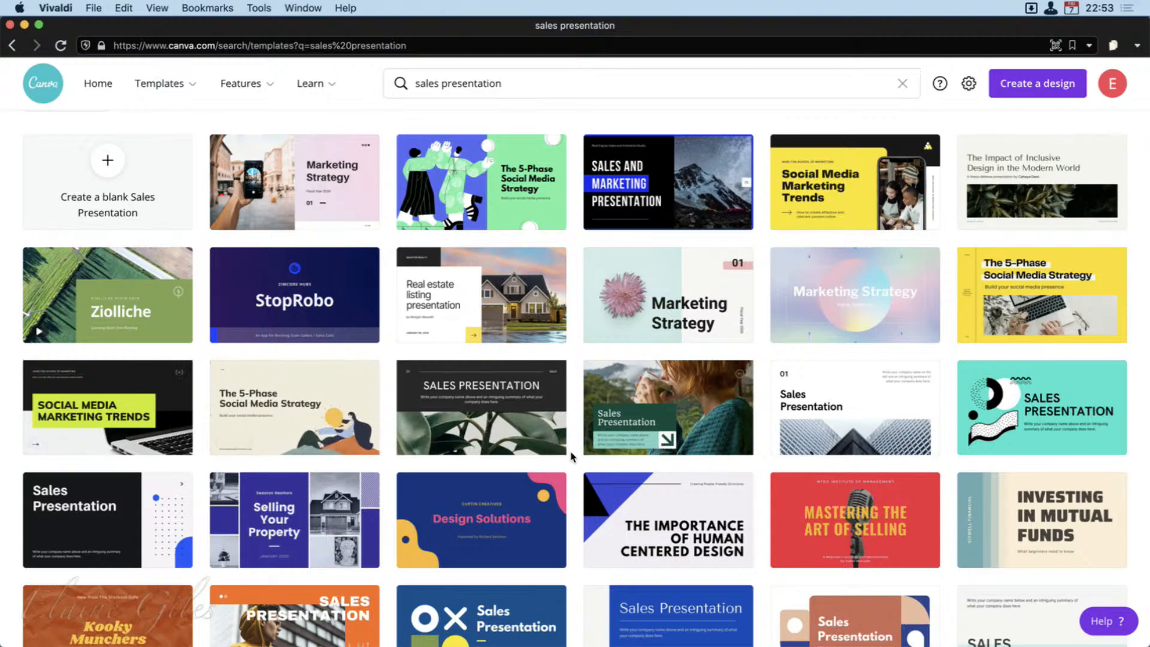
{"action": "scroll", "coordinate": [563, 458], "scroll_direction": "down", "scroll_amount": 2}
{"action": "scroll", "coordinate": [567, 459], "scroll_direction": "down", "scroll_amount": 5}
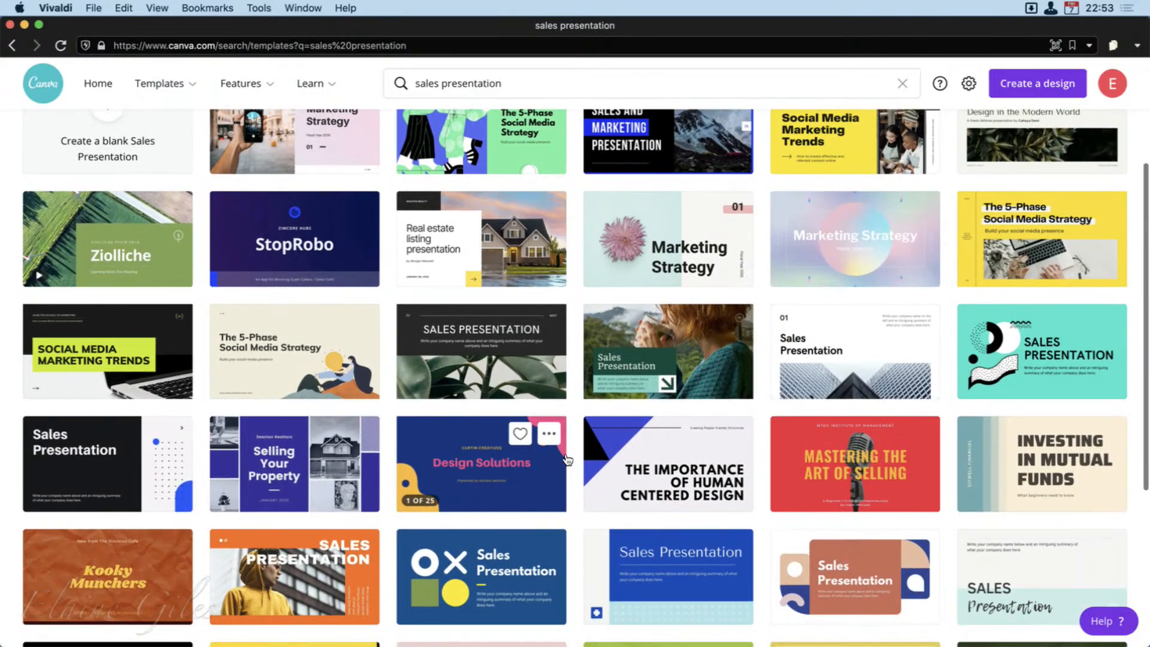
{"action": "scroll", "coordinate": [568, 457], "scroll_direction": "down", "scroll_amount": 2}
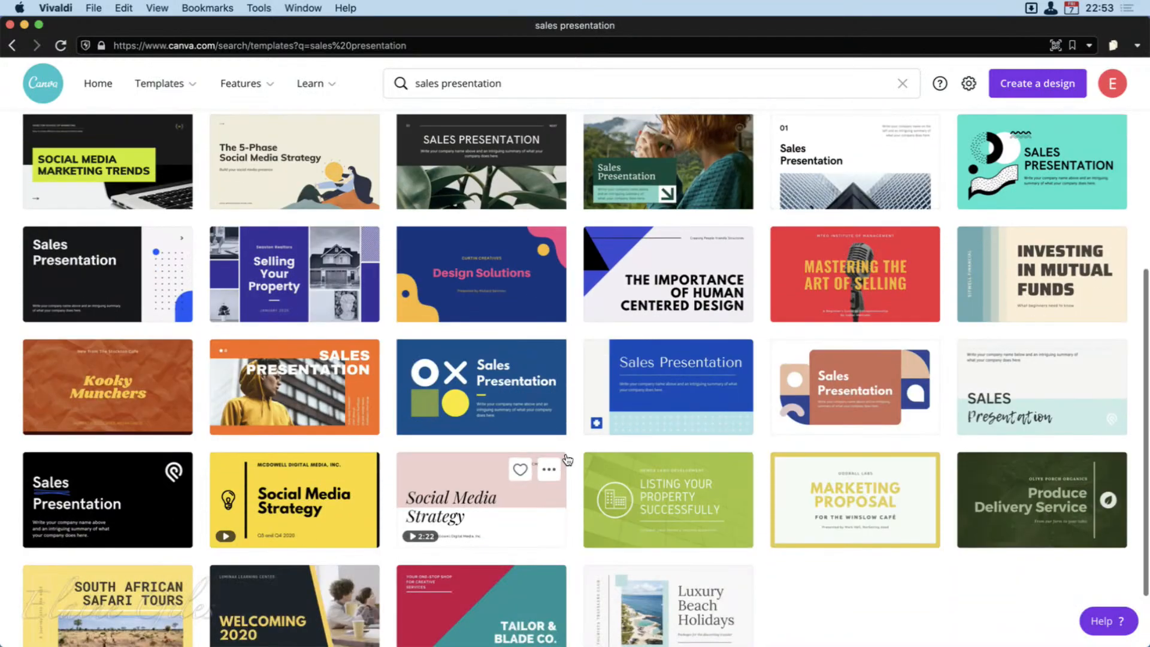
{"action": "scroll", "coordinate": [570, 419], "scroll_direction": "up", "scroll_amount": 8}
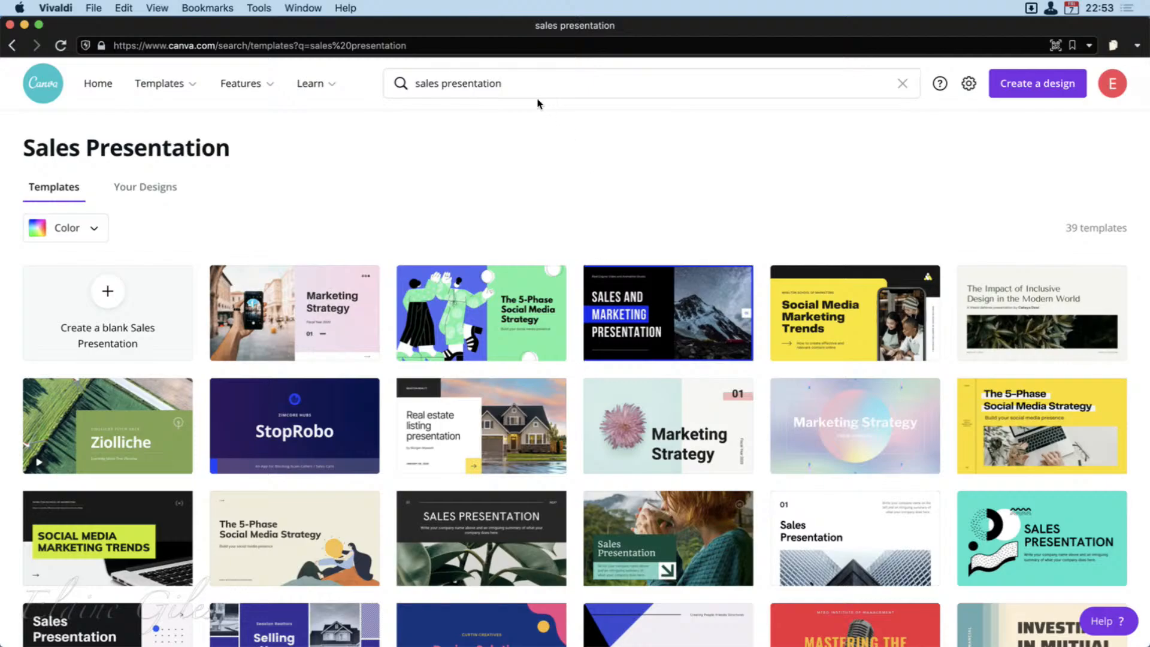
Step: Change the search to "podcast presentation" and look through the matching templates
{"action": "double_click", "coordinate": [425, 85]}
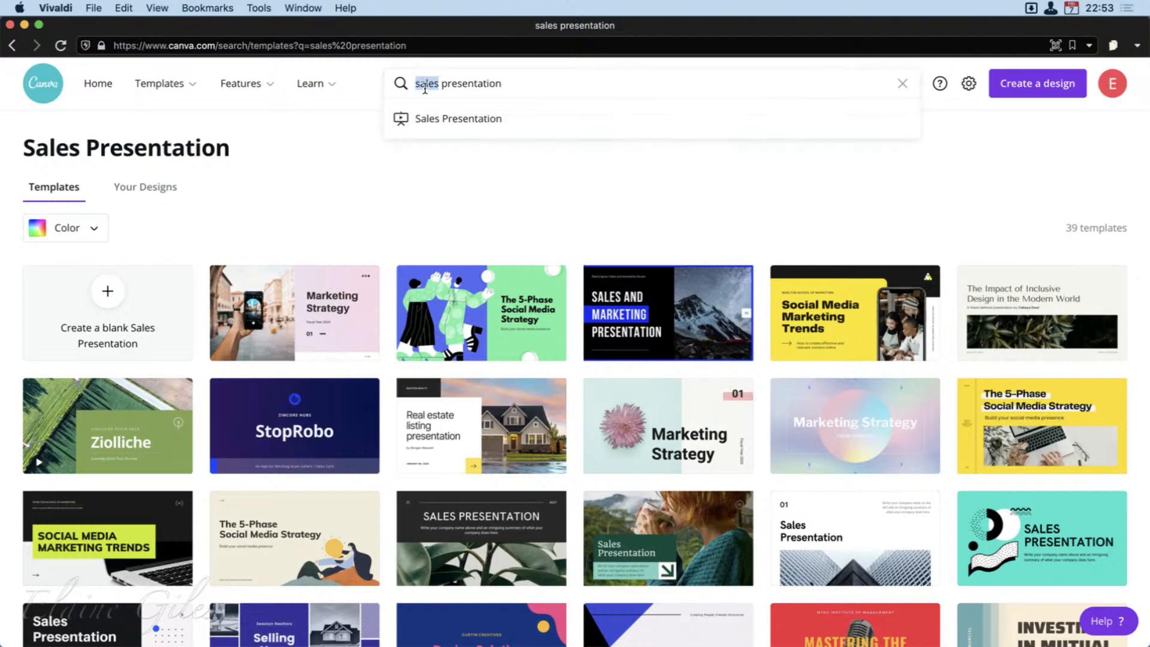
{"action": "type", "text": "podcast"}
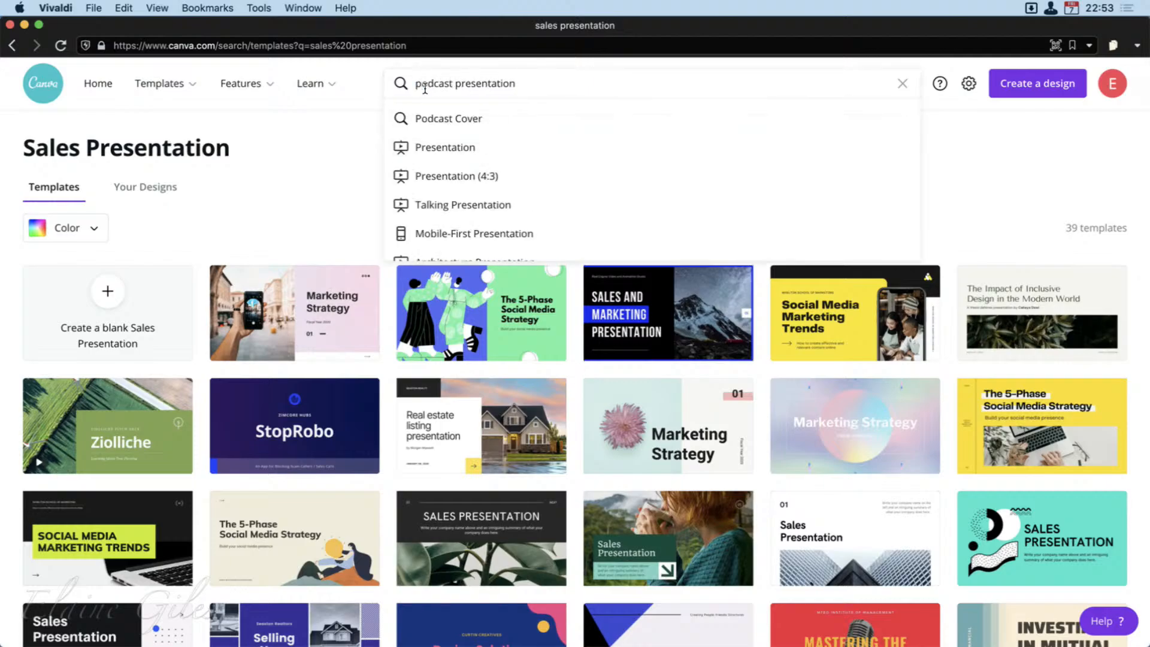
{"action": "key", "text": "Return"}
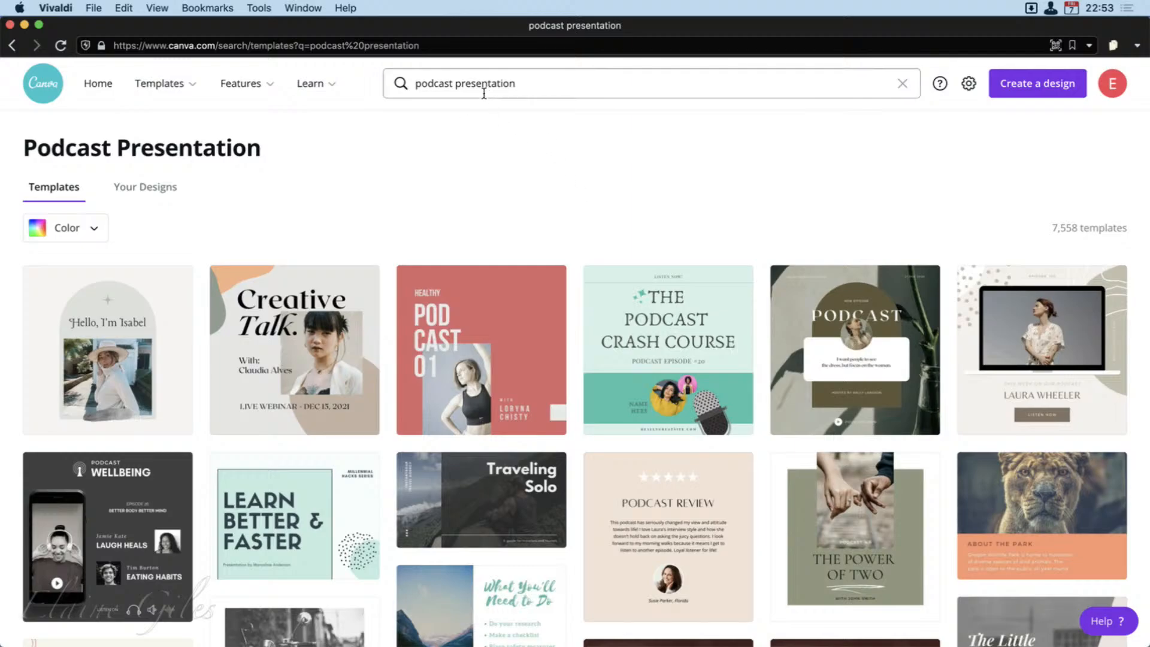
{"action": "scroll", "coordinate": [524, 315], "scroll_direction": "down", "scroll_amount": 7}
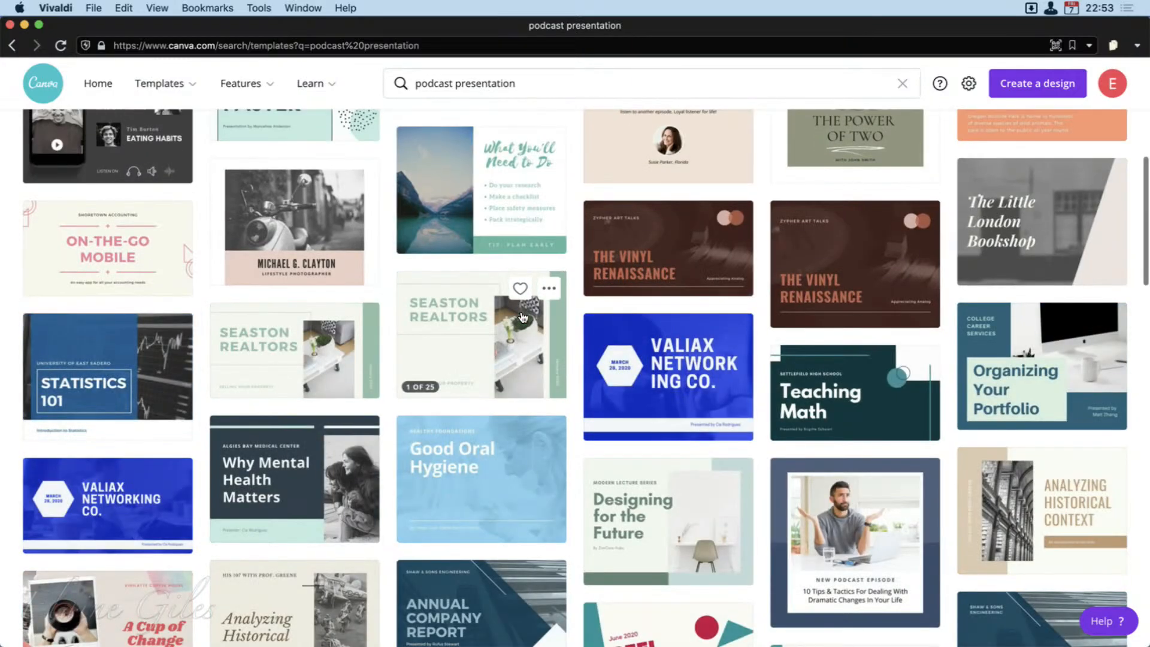
{"action": "scroll", "coordinate": [524, 315], "scroll_direction": "down", "scroll_amount": 2}
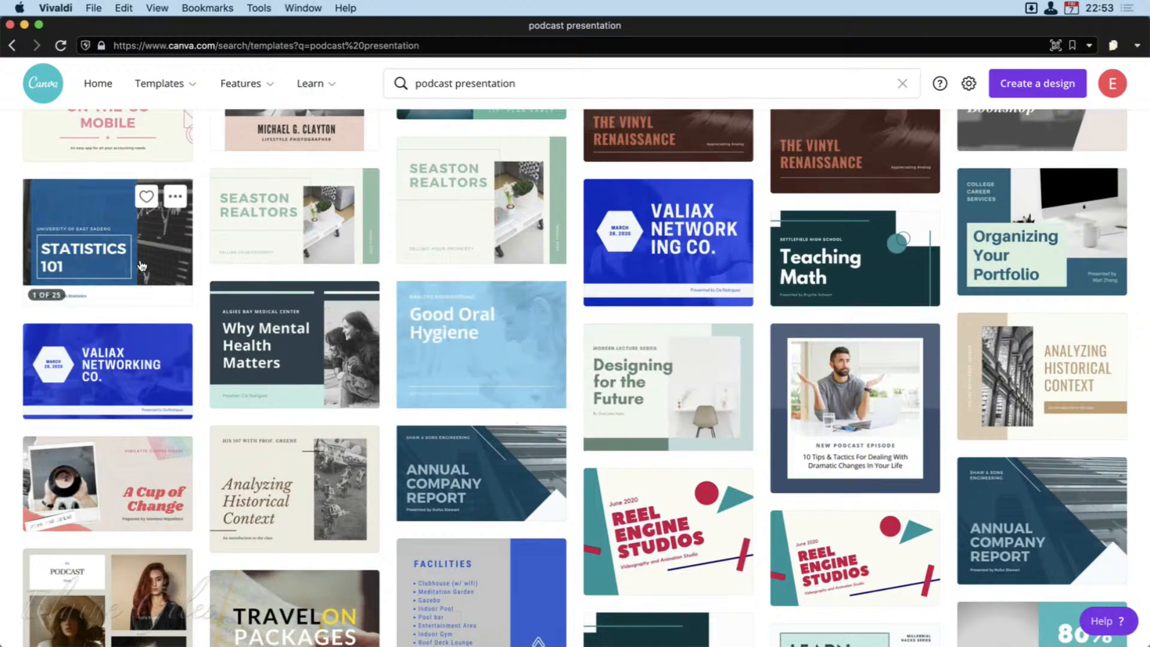
{"action": "scroll", "coordinate": [474, 347], "scroll_direction": "down", "scroll_amount": 5}
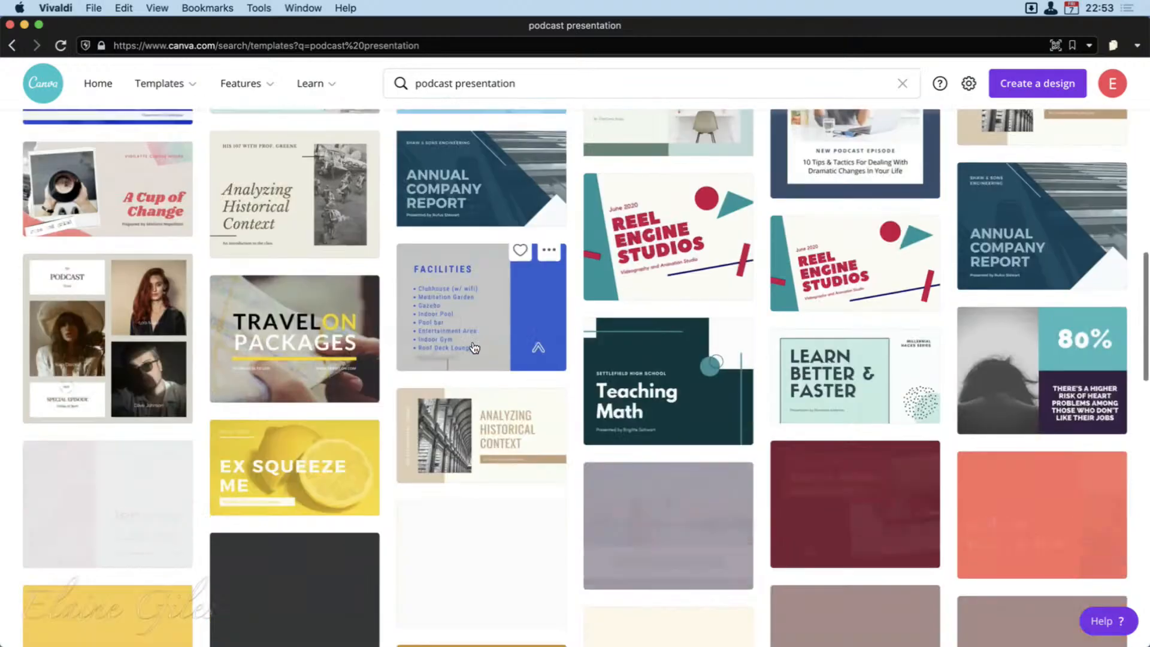
{"action": "scroll", "coordinate": [473, 347], "scroll_direction": "down", "scroll_amount": 2}
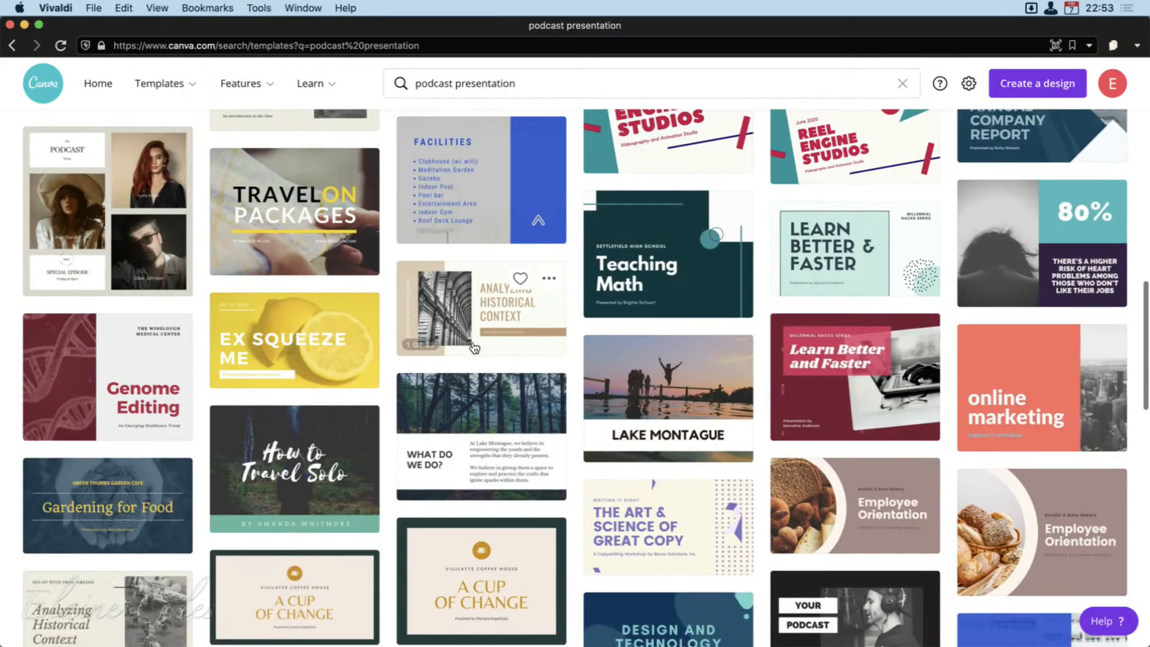
{"action": "scroll", "coordinate": [474, 347], "scroll_direction": "up", "scroll_amount": 8}
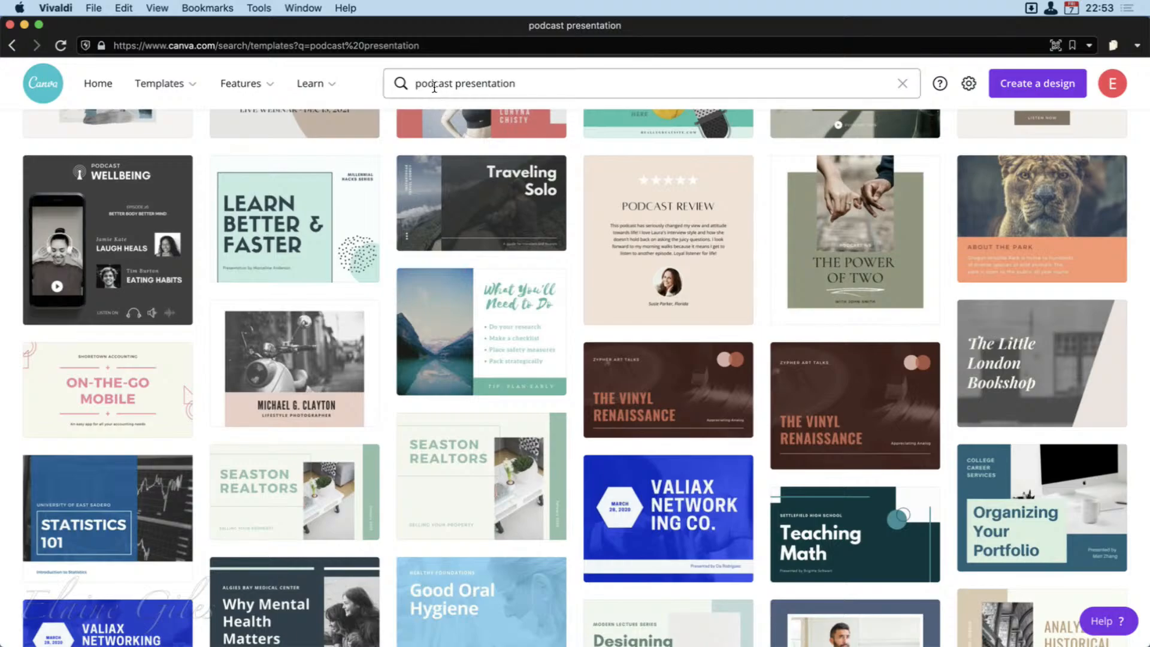
Step: Broaden the template search to just "presentation"
{"action": "double_click", "coordinate": [434, 85]}
{"action": "key", "text": "BackSpace"}
{"action": "key", "text": "Return"}
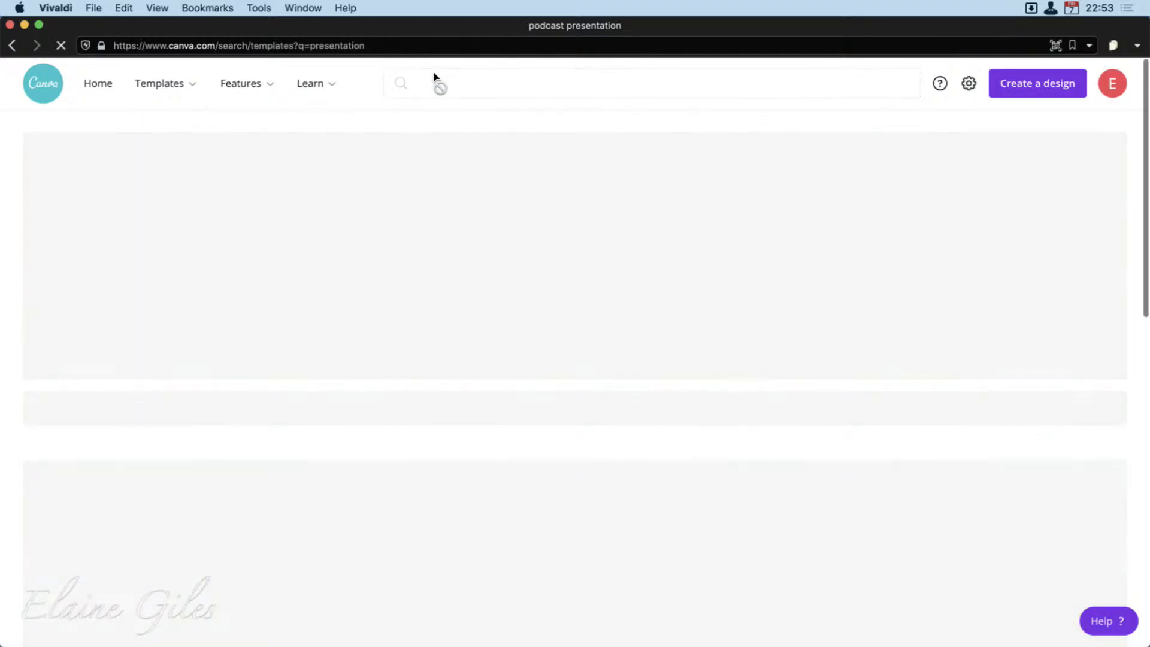
Step: Browse the presentation templates and open the black and yellow Social Media Report design
{"action": "scroll", "coordinate": [571, 490], "scroll_direction": "down", "scroll_amount": 5}
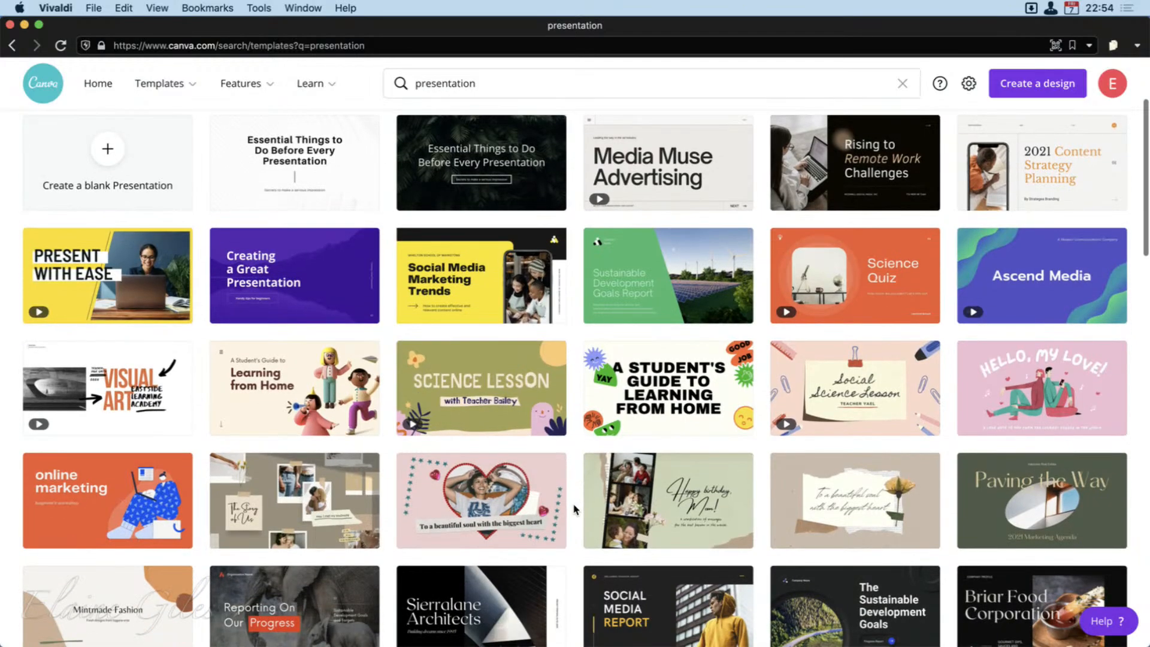
{"action": "scroll", "coordinate": [573, 509], "scroll_direction": "down", "scroll_amount": 2}
{"action": "scroll", "coordinate": [574, 510], "scroll_direction": "down", "scroll_amount": 1}
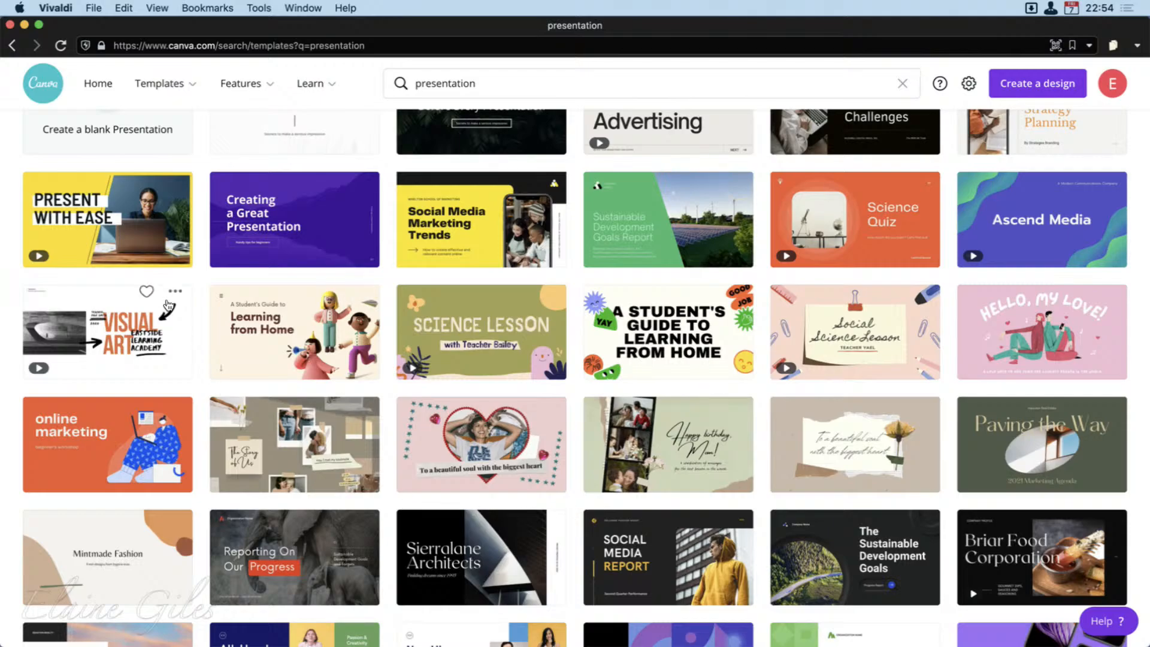
{"action": "mouse_move", "coordinate": [107, 240]}
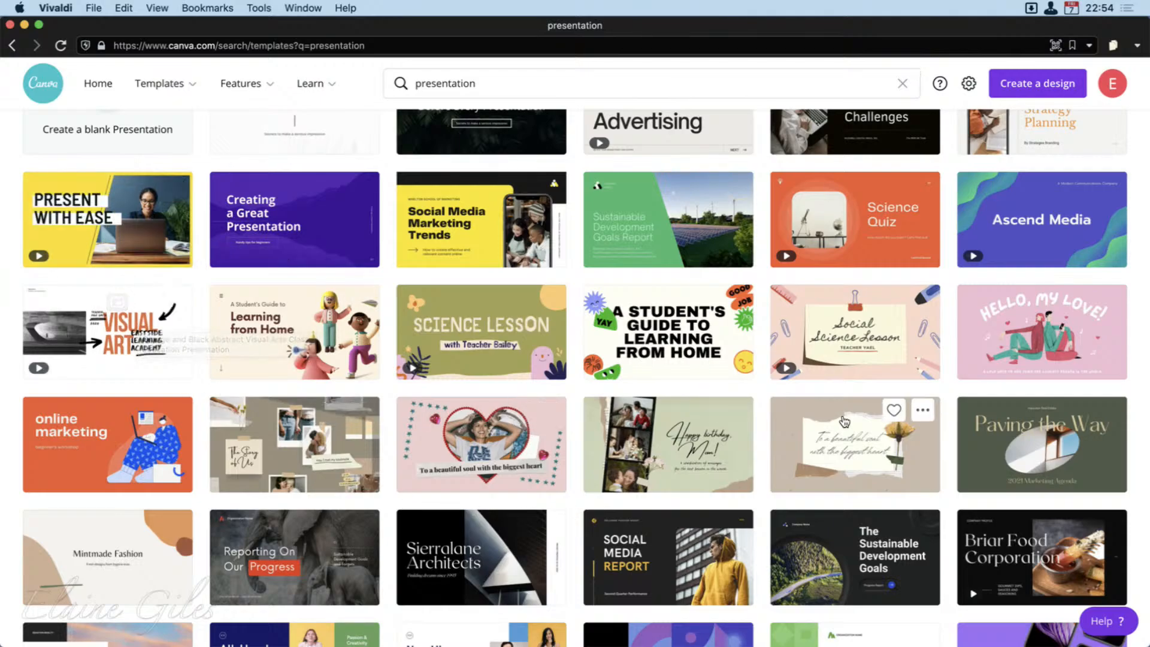
{"action": "scroll", "coordinate": [917, 408], "scroll_direction": "up", "scroll_amount": 4}
{"action": "scroll", "coordinate": [475, 247], "scroll_direction": "down", "scroll_amount": 3}
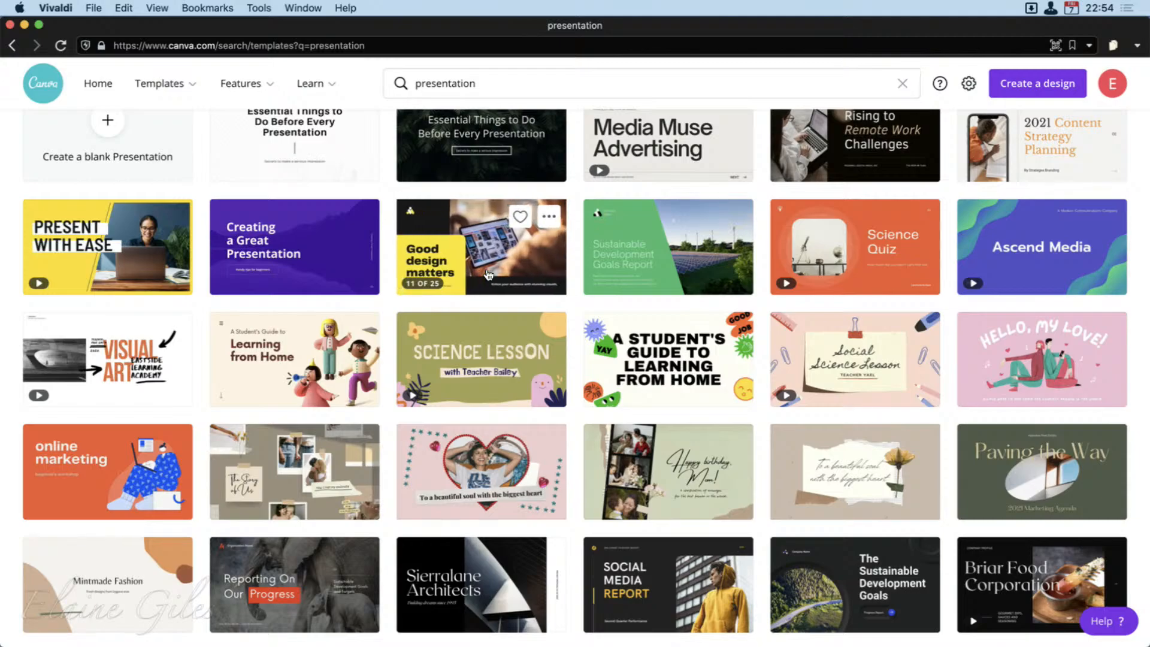
{"action": "mouse_move", "coordinate": [659, 598]}
{"action": "scroll", "coordinate": [659, 597], "scroll_direction": "down", "scroll_amount": 1}
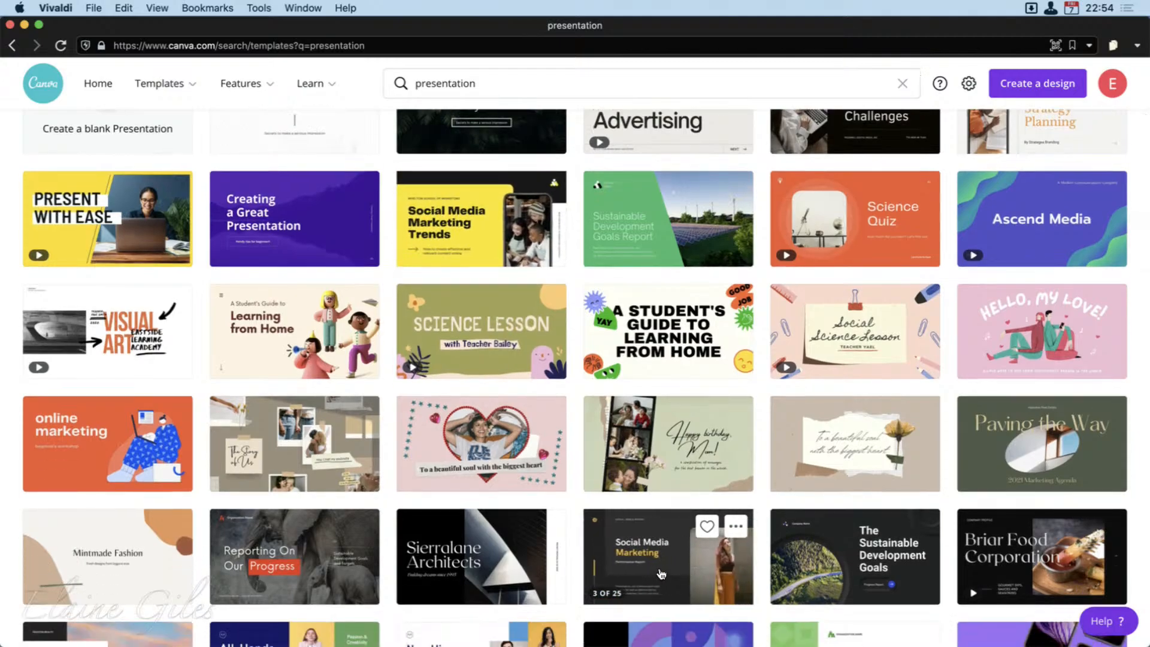
{"action": "left_click", "coordinate": [661, 574]}
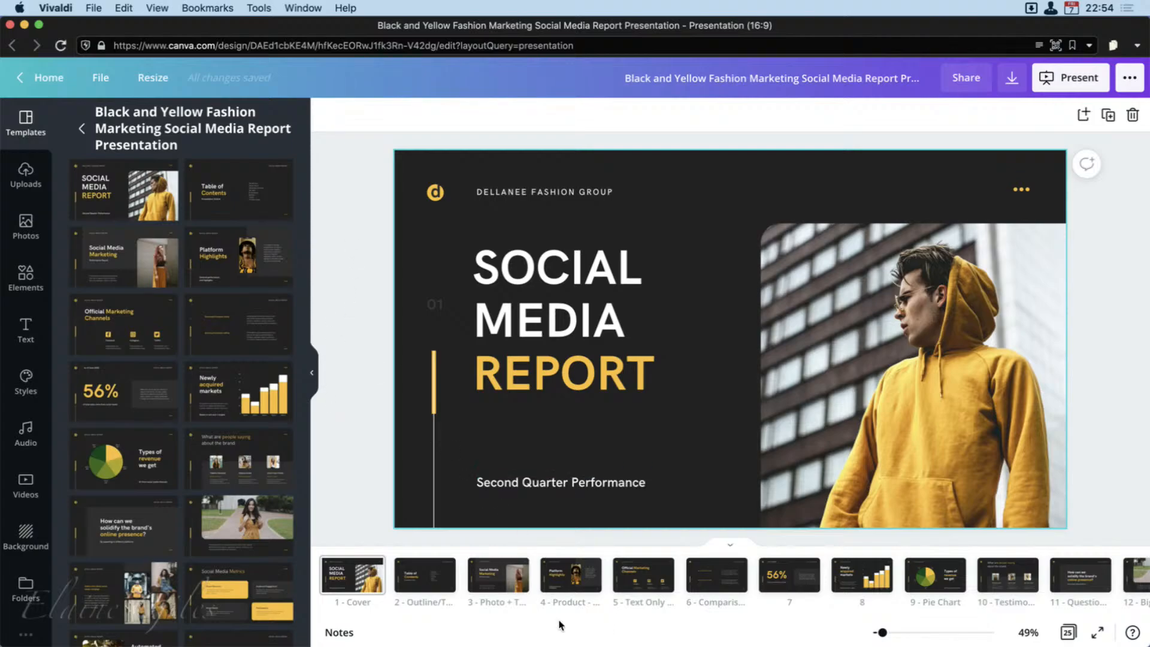
Step: Look through the Social Media Report presentation's page thumbnails and its opening slides, including the table of contents and platform highlights
{"action": "scroll", "coordinate": [515, 584], "scroll_direction": "right", "scroll_amount": 10}
{"action": "scroll", "coordinate": [521, 584], "scroll_direction": "right", "scroll_amount": 5}
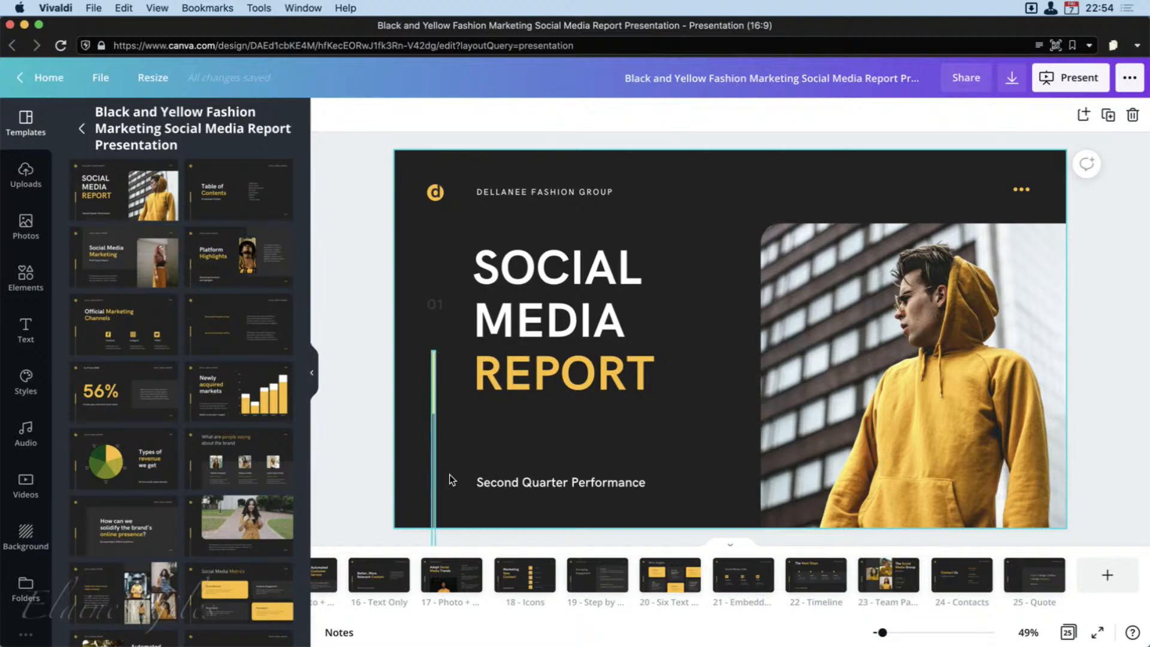
{"action": "scroll", "coordinate": [459, 473], "scroll_direction": "down", "scroll_amount": 2}
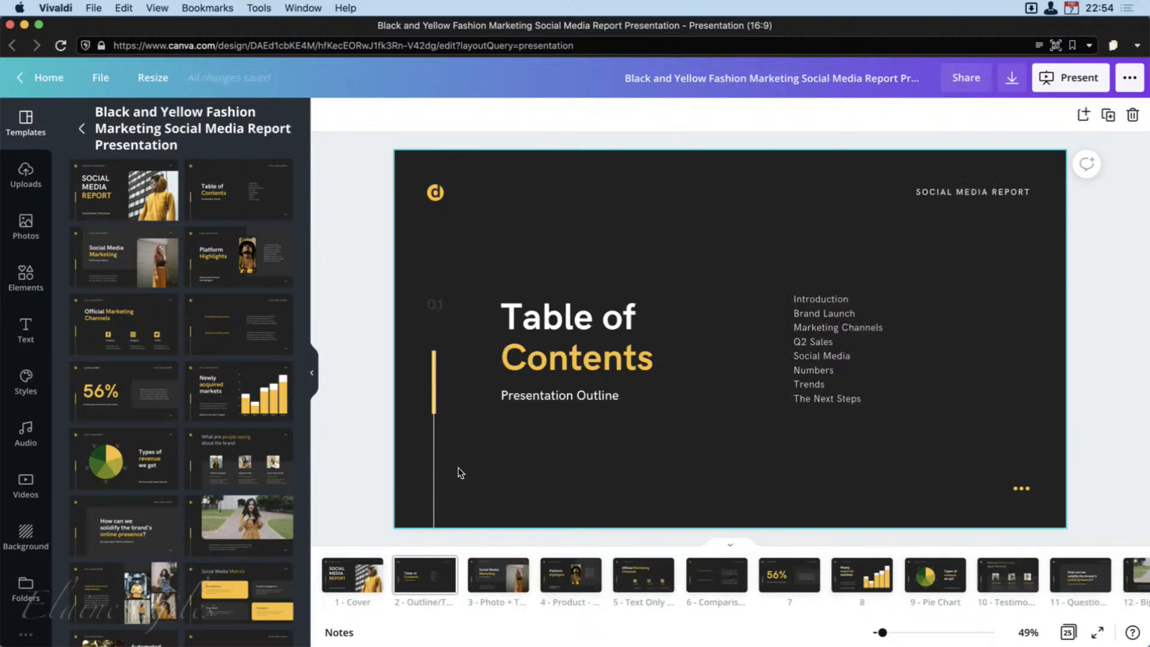
{"action": "scroll", "coordinate": [459, 472], "scroll_direction": "down", "scroll_amount": 2}
{"action": "scroll", "coordinate": [459, 473], "scroll_direction": "down", "scroll_amount": 2}
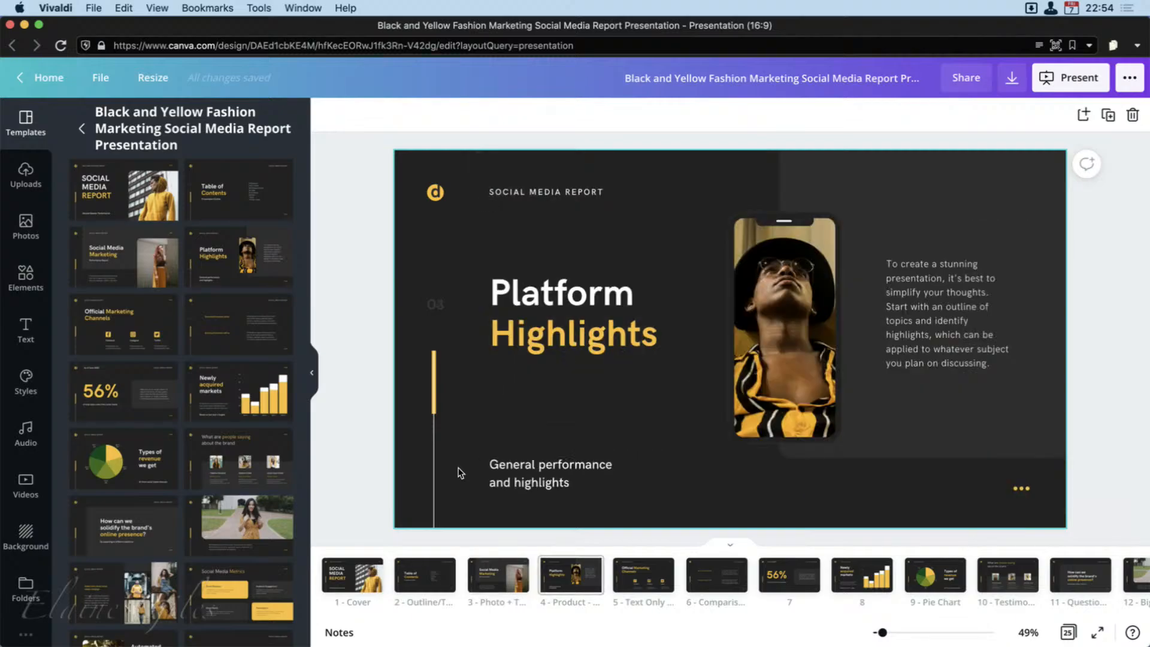
{"action": "scroll", "coordinate": [459, 472], "scroll_direction": "down", "scroll_amount": 2}
{"action": "scroll", "coordinate": [459, 472], "scroll_direction": "down", "scroll_amount": 2}
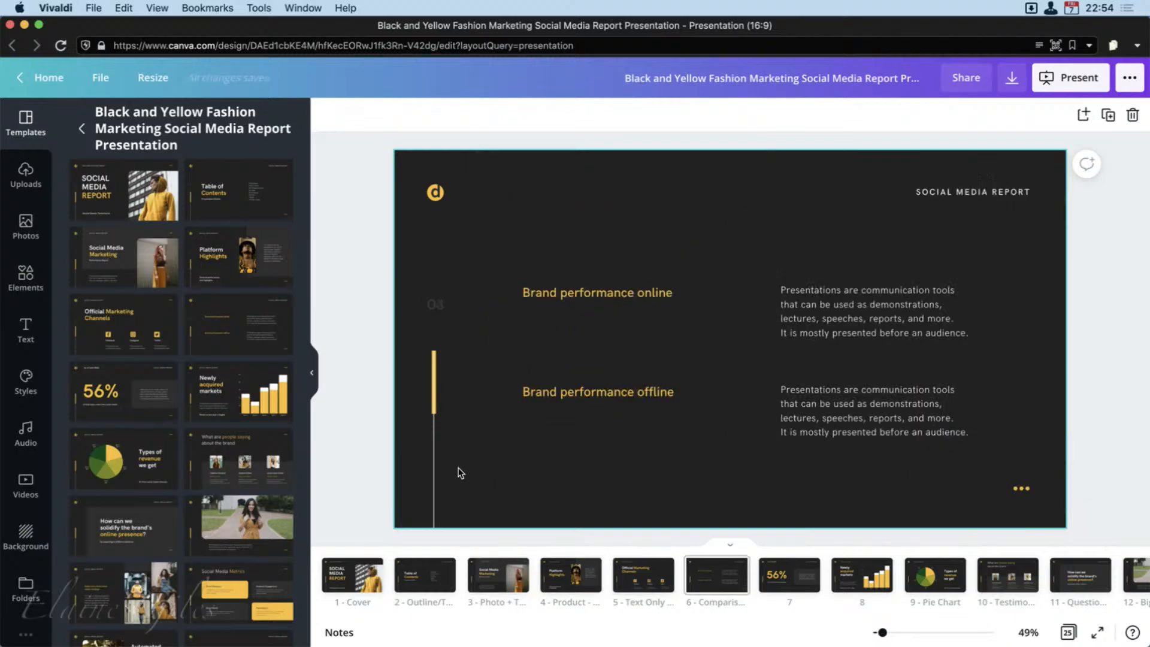
{"action": "scroll", "coordinate": [459, 472], "scroll_direction": "up", "scroll_amount": 2}
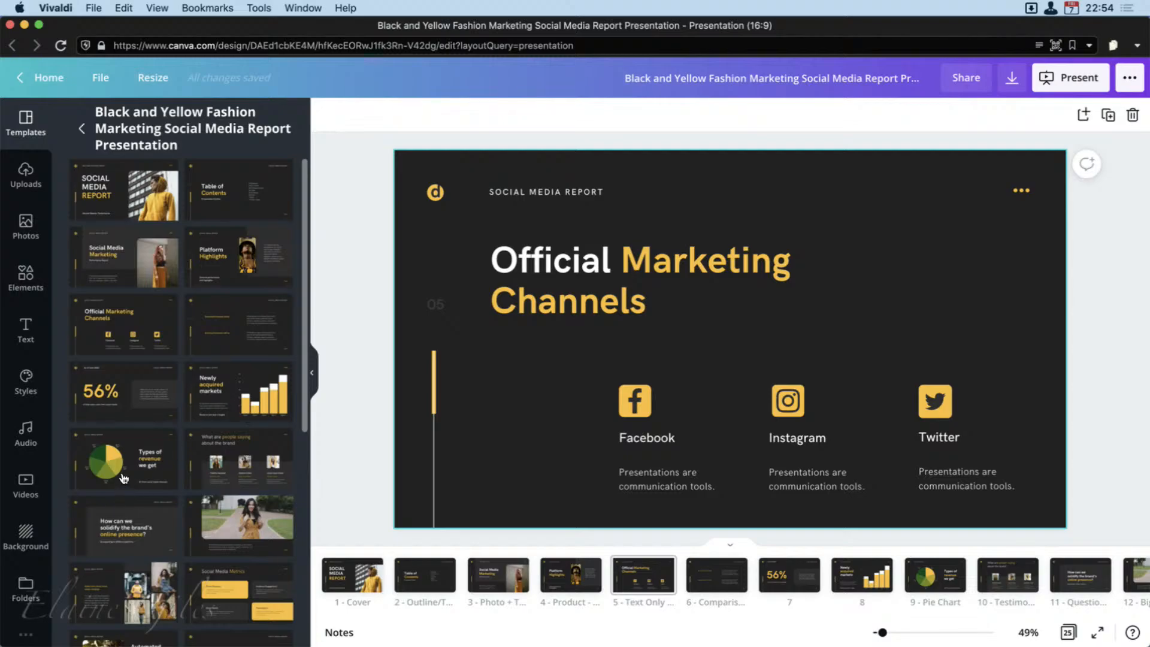
Step: View the Cover and Table of Contents slides of the social media report presentation
{"action": "left_click", "coordinate": [355, 583]}
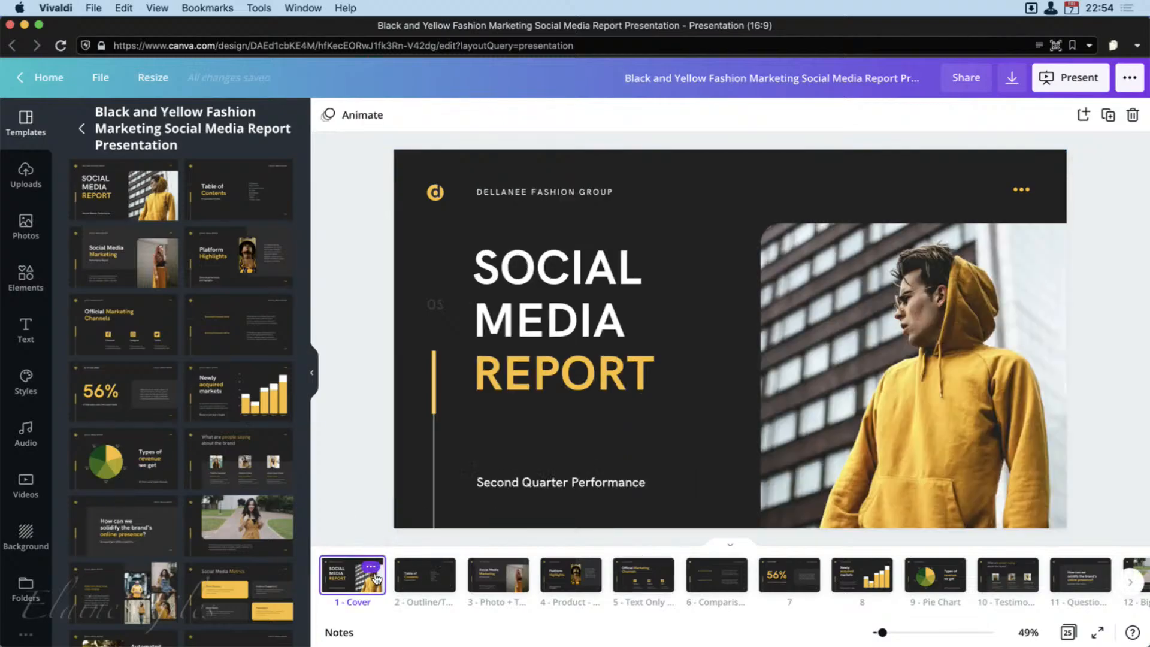
{"action": "left_click", "coordinate": [425, 584]}
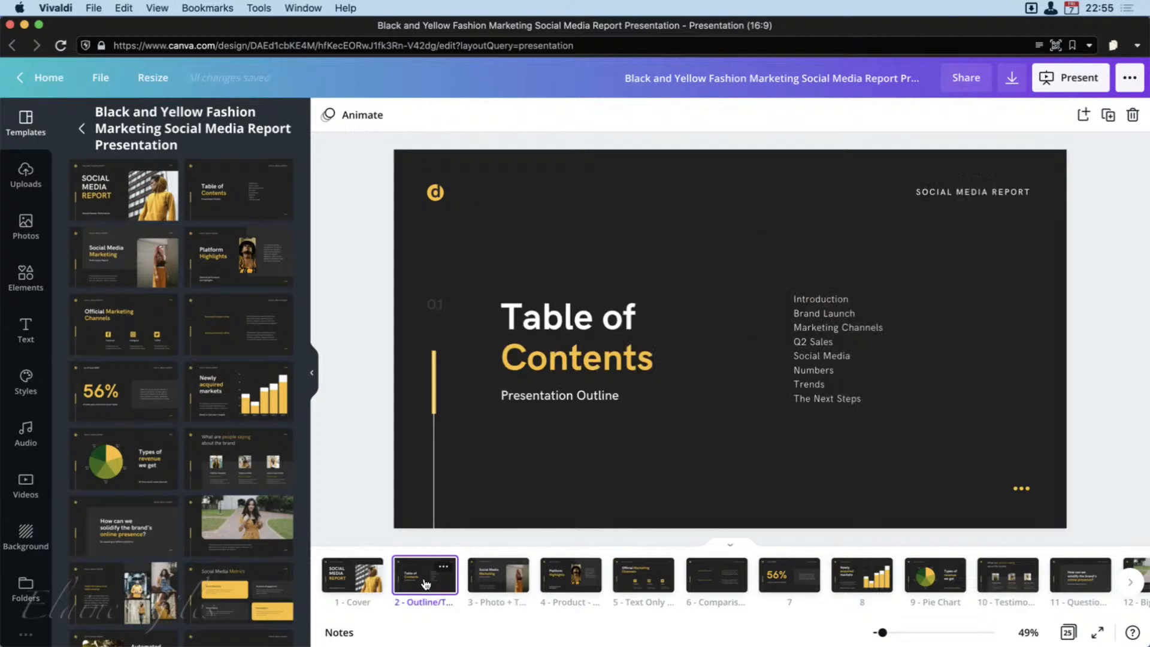
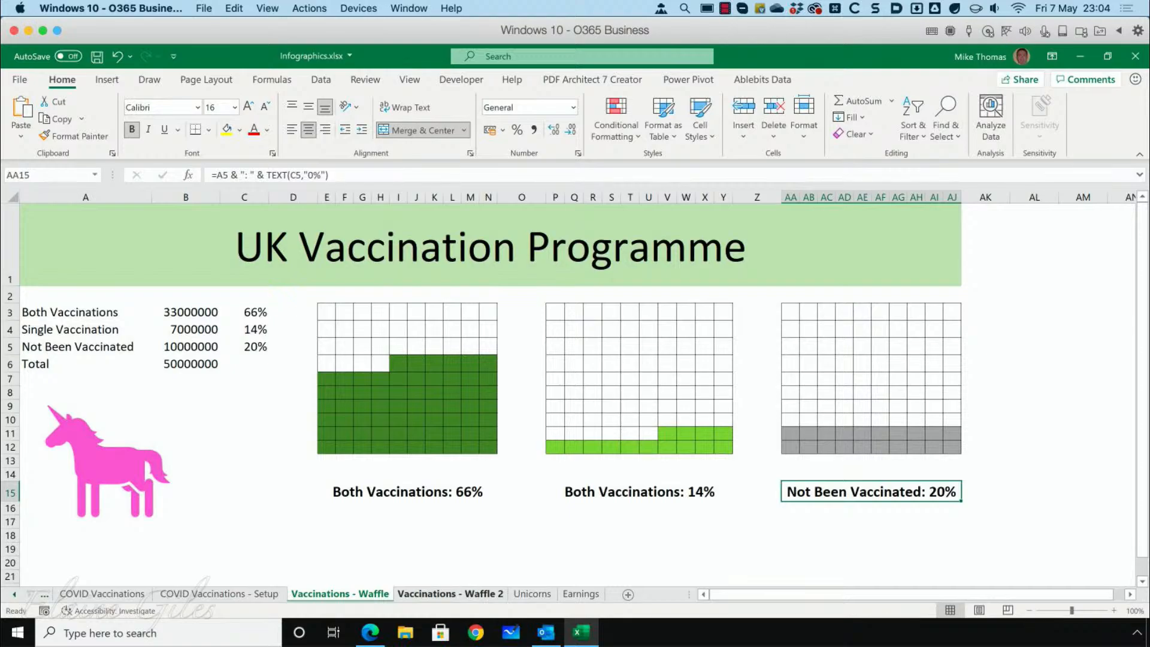
Step: Open the Vaccinations - Waffle 2 sheet, point out the data in A3:C6 and the empty grid area, and select cell E3
{"action": "key", "text": "ctrl+Page_Down"}
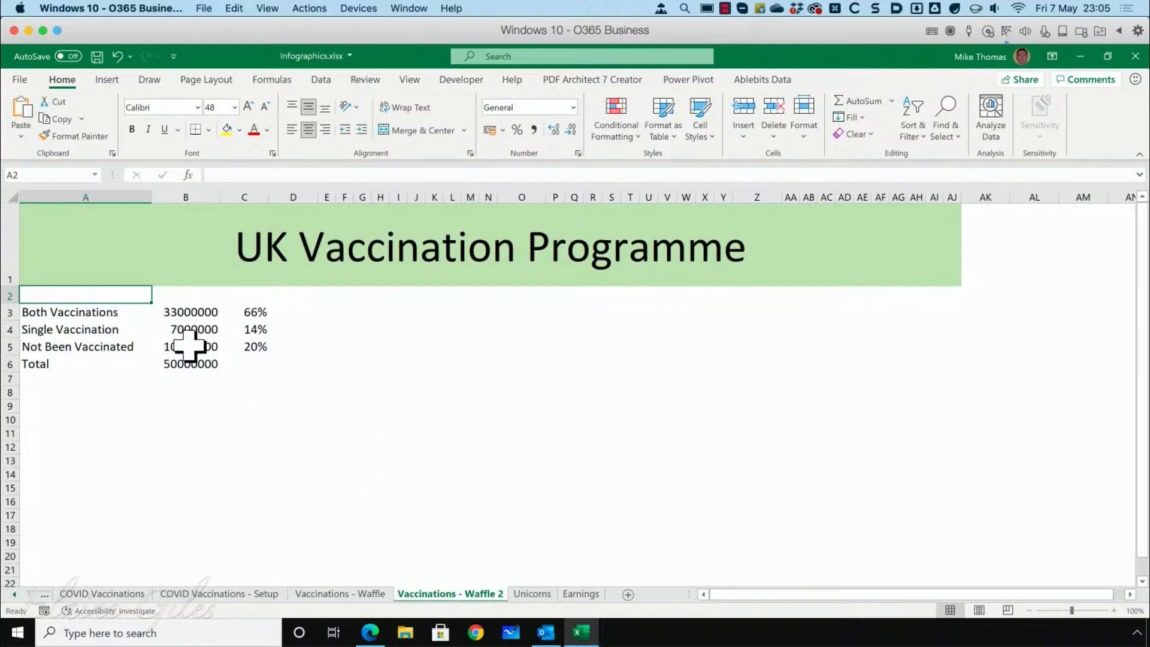
{"action": "left_click_drag", "start_coordinate": [120, 317], "coordinate": [249, 367]}
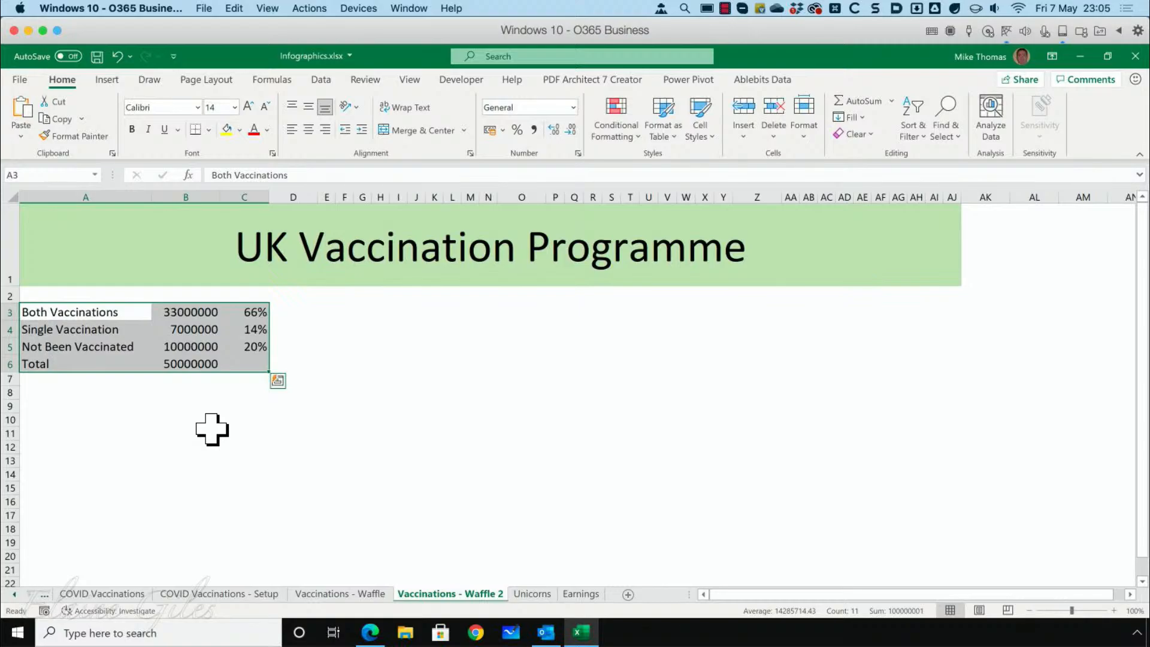
{"action": "left_click", "coordinate": [330, 311]}
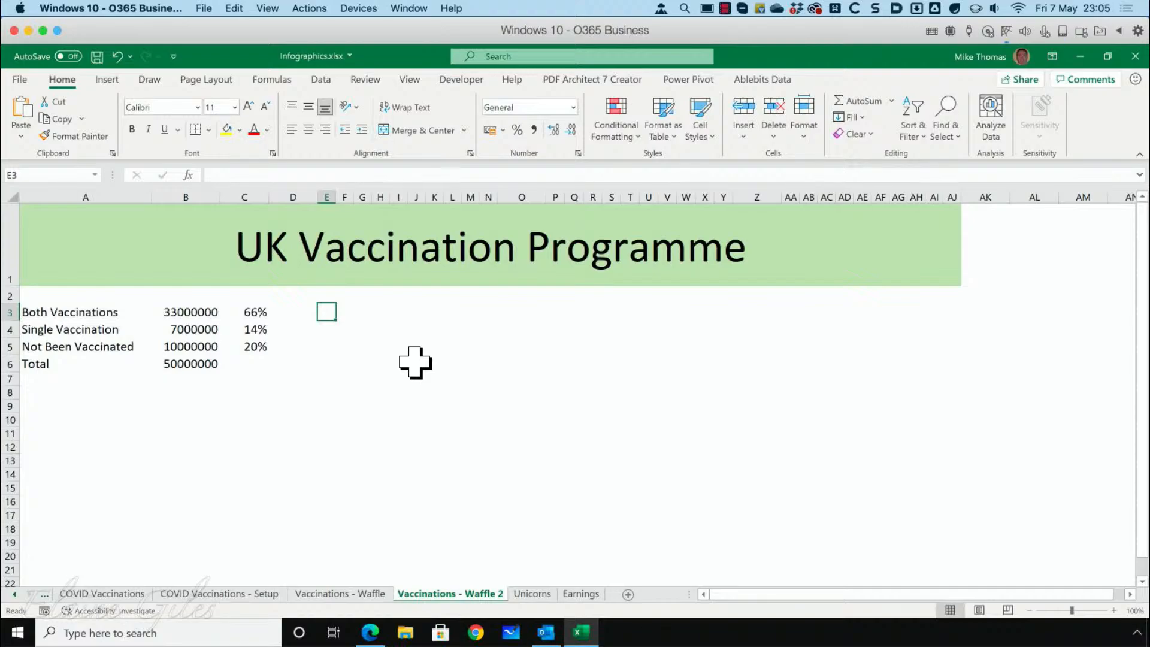
{"action": "left_click_drag", "start_coordinate": [329, 311], "coordinate": [483, 411]}
{"action": "left_click", "coordinate": [326, 310]}
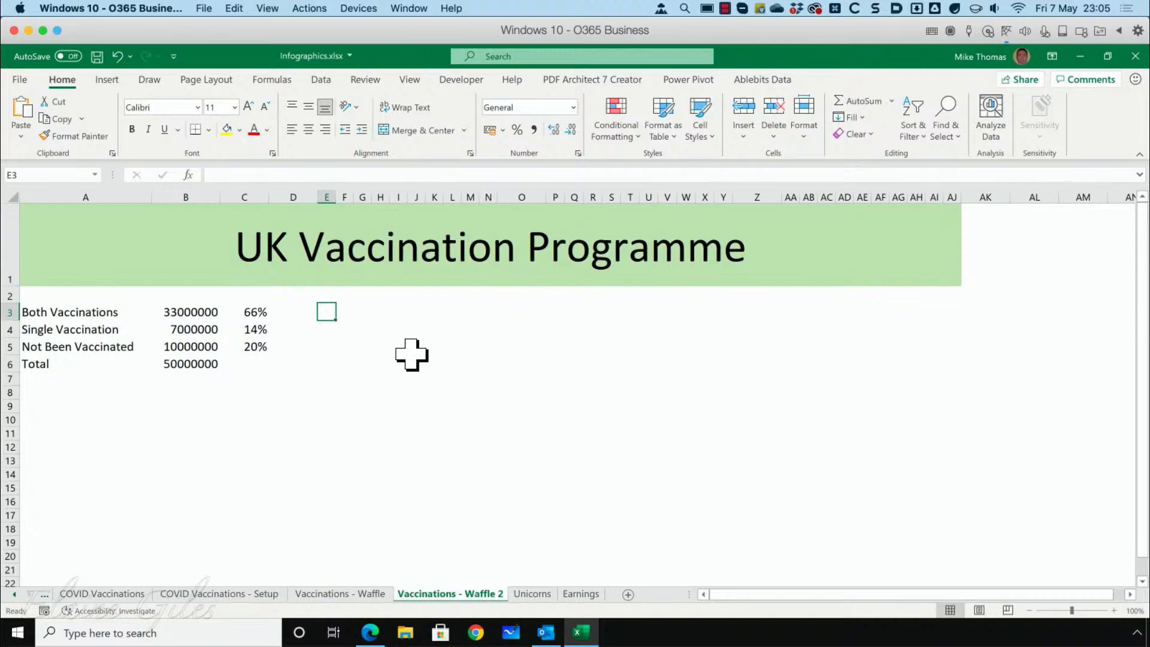
Step: Enter 1 and 2 in E3:F3, extend the series across to N3, try filling it down to row 8, and undo the downward fill
{"action": "type", "text": "1"}
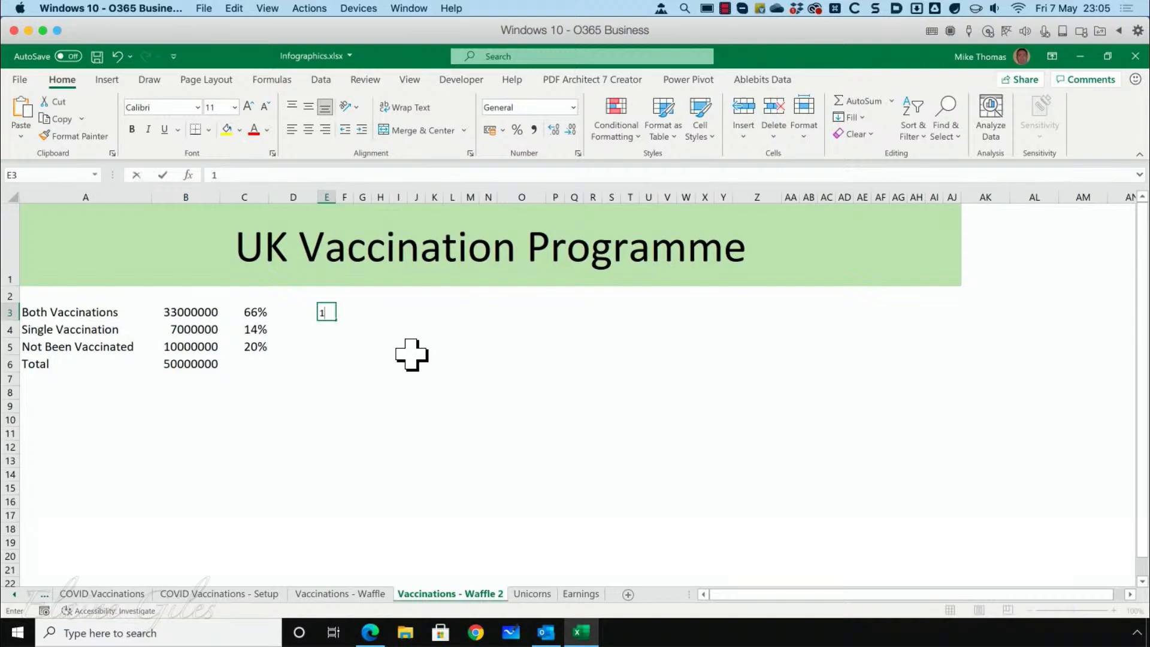
{"action": "key", "text": "Tab"}
{"action": "type", "text": "2"}
{"action": "key", "text": "Tab"}
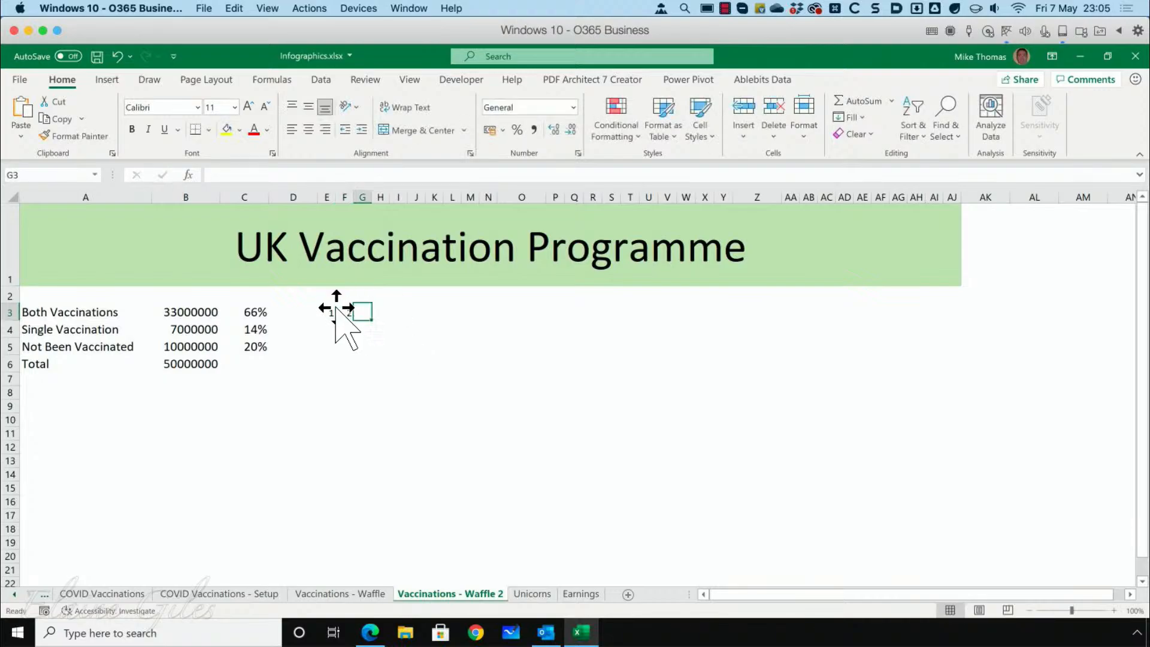
{"action": "left_click_drag", "start_coordinate": [331, 312], "coordinate": [340, 309]}
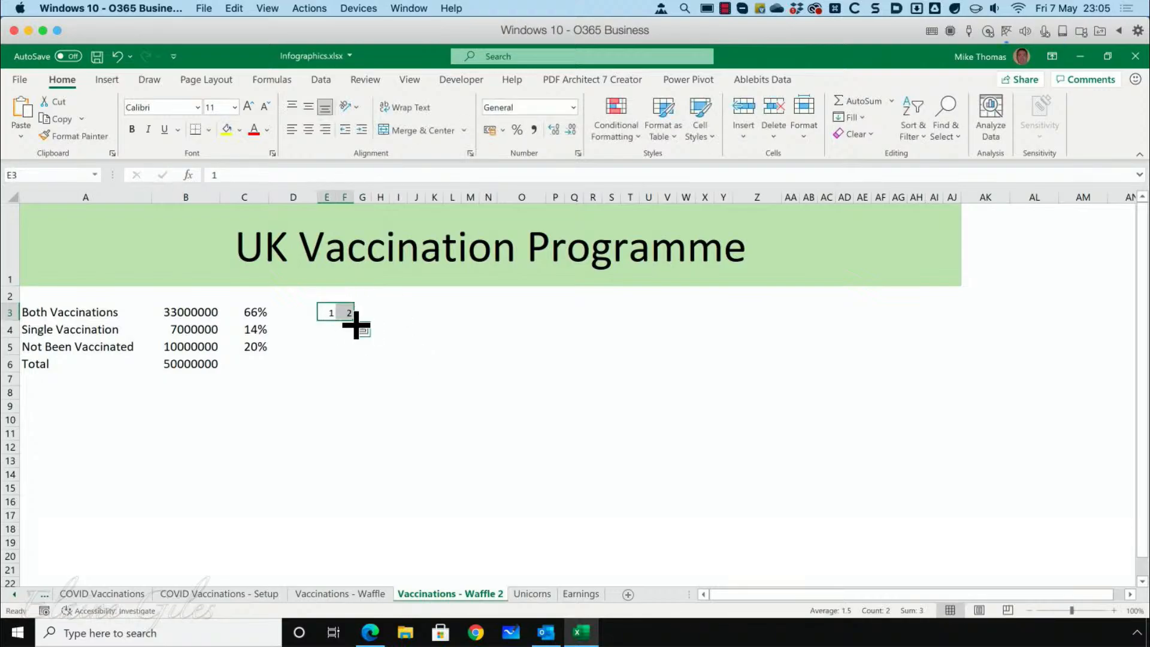
{"action": "left_click", "coordinate": [331, 347]}
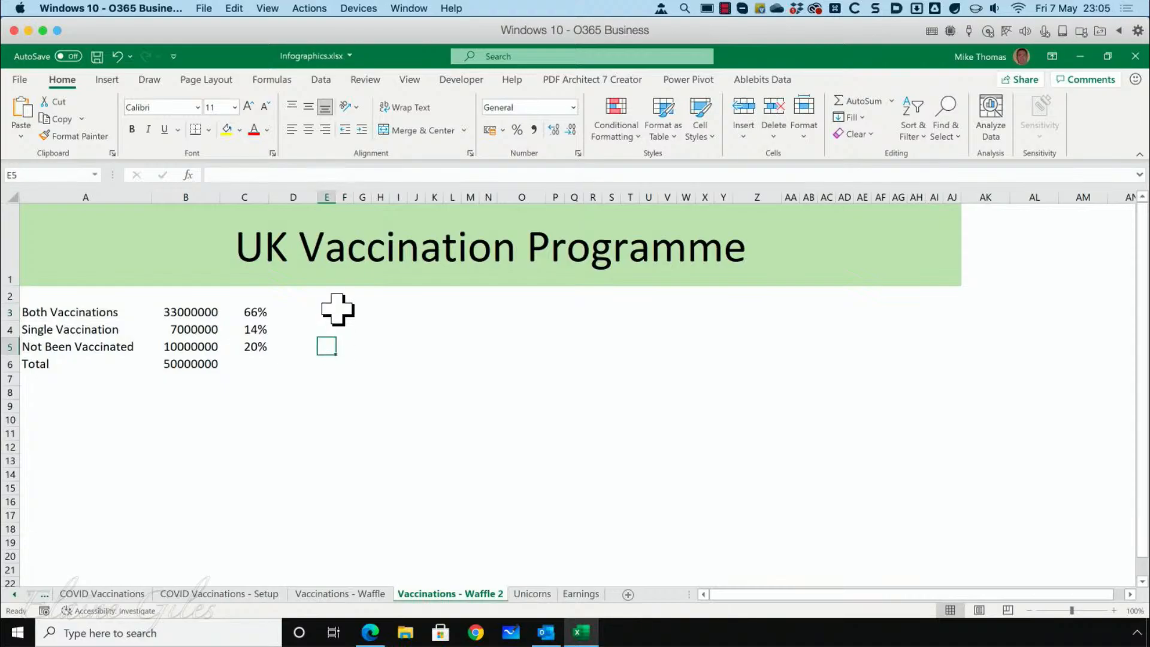
{"action": "left_click_drag", "start_coordinate": [331, 311], "coordinate": [495, 400]}
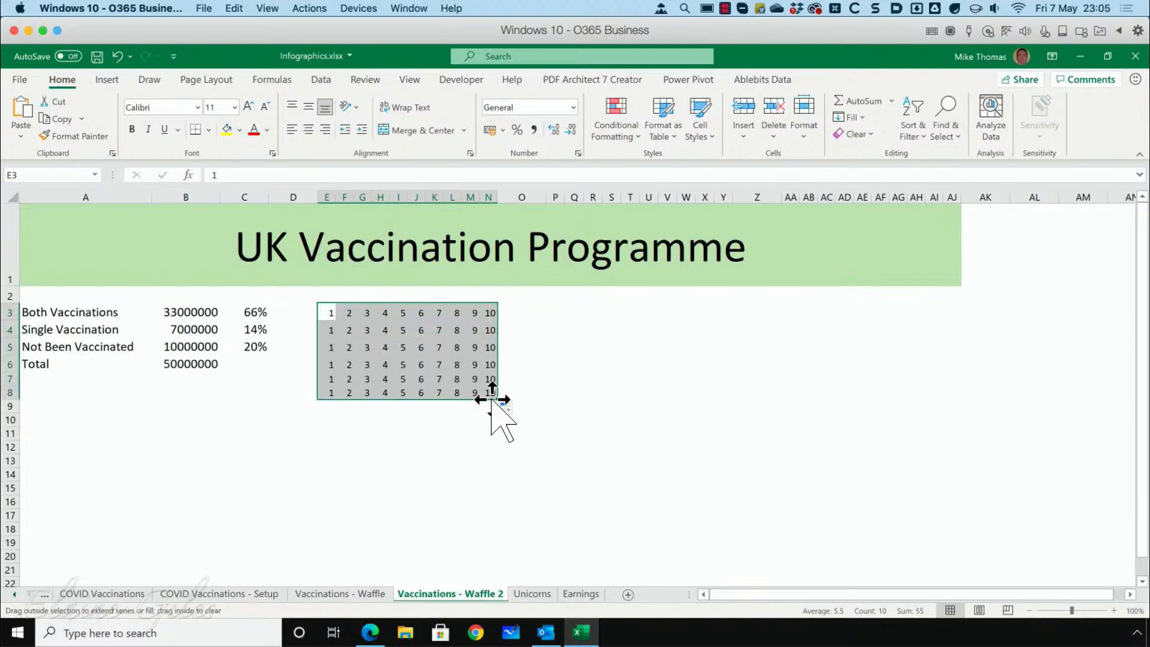
{"action": "key", "text": "ctrl+z"}
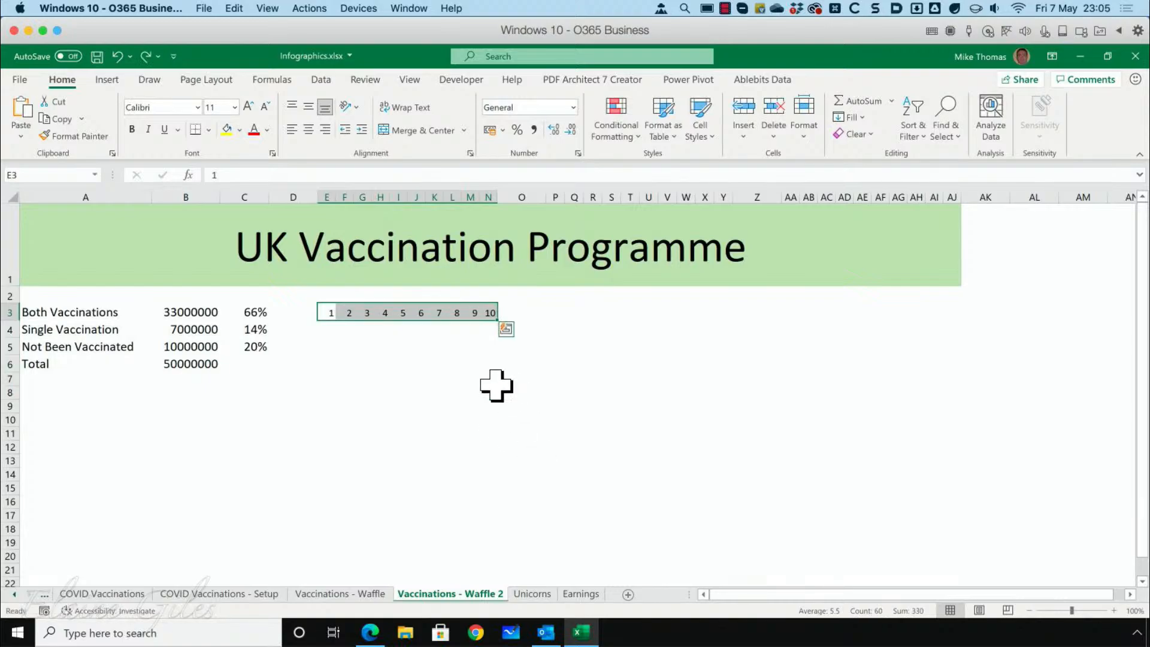
Step: Enter 11 and 12 in E4:F4 and extend the series across to N4
{"action": "left_click", "coordinate": [326, 329]}
{"action": "type", "text": "11"}
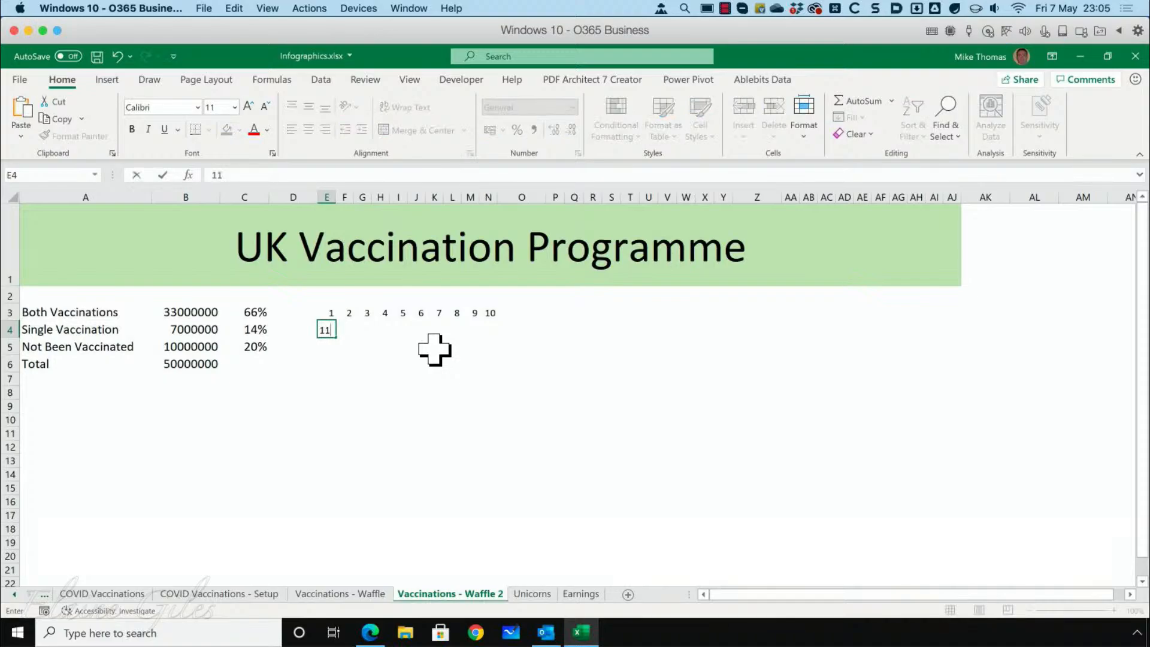
{"action": "key", "text": "Tab"}
{"action": "type", "text": "12"}
{"action": "key", "text": "Tab"}
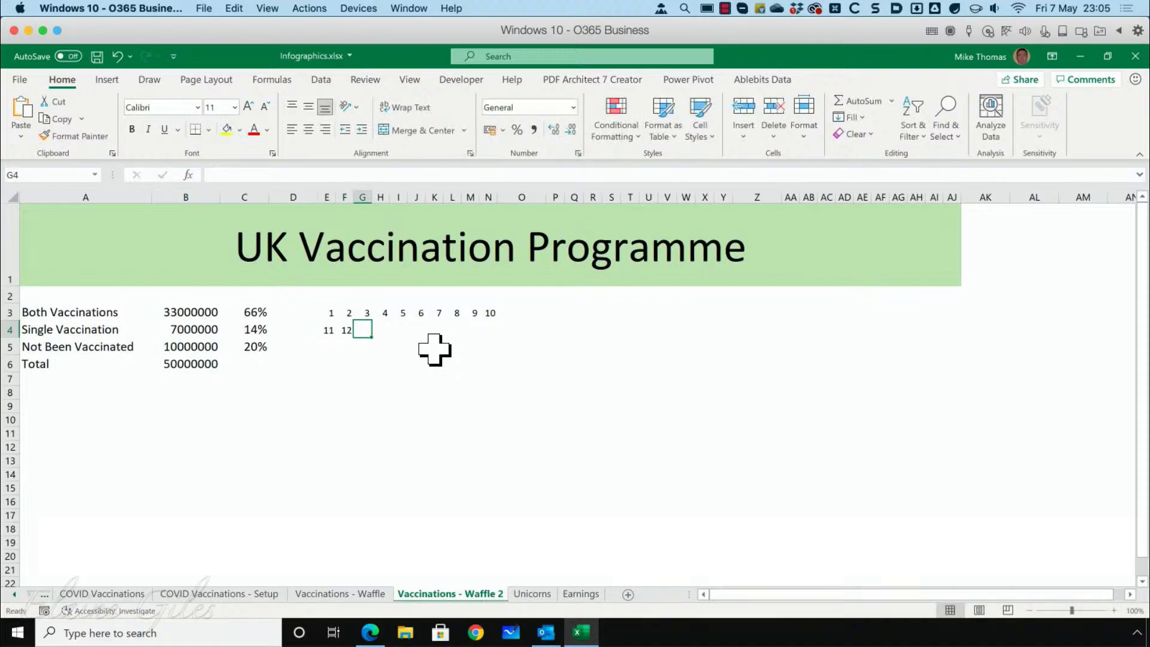
{"action": "left_click_drag", "start_coordinate": [329, 328], "coordinate": [495, 339]}
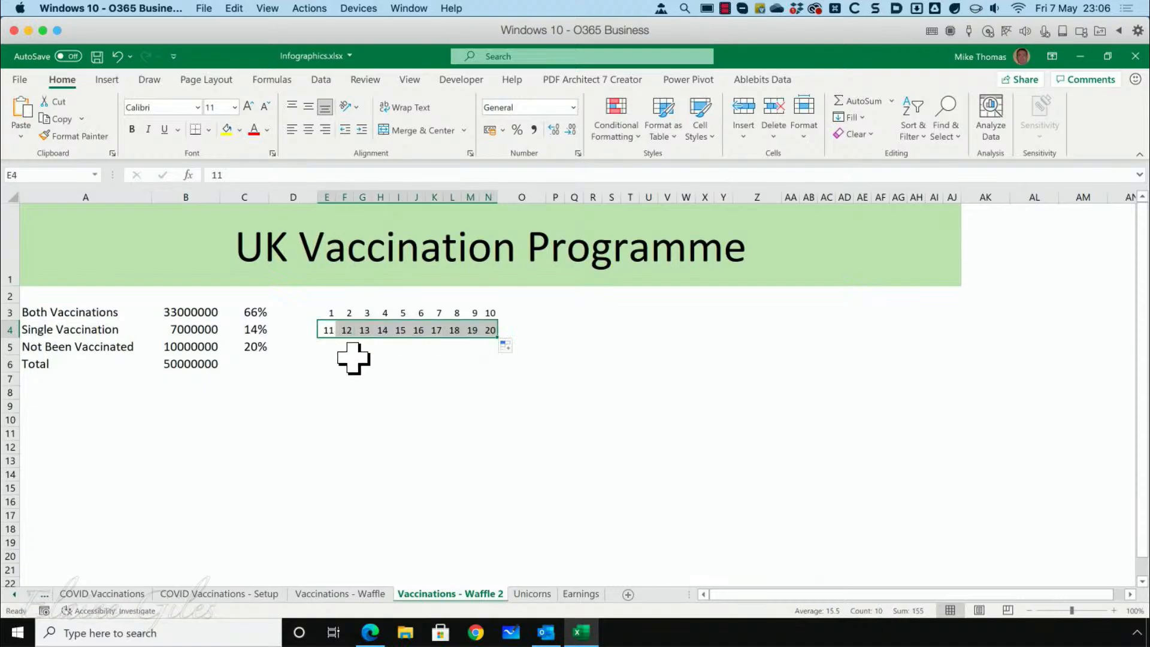
Step: Clear the manually filled numbers from E3:N4
{"action": "left_click", "coordinate": [331, 313]}
{"action": "left_click_drag", "start_coordinate": [331, 313], "coordinate": [489, 331]}
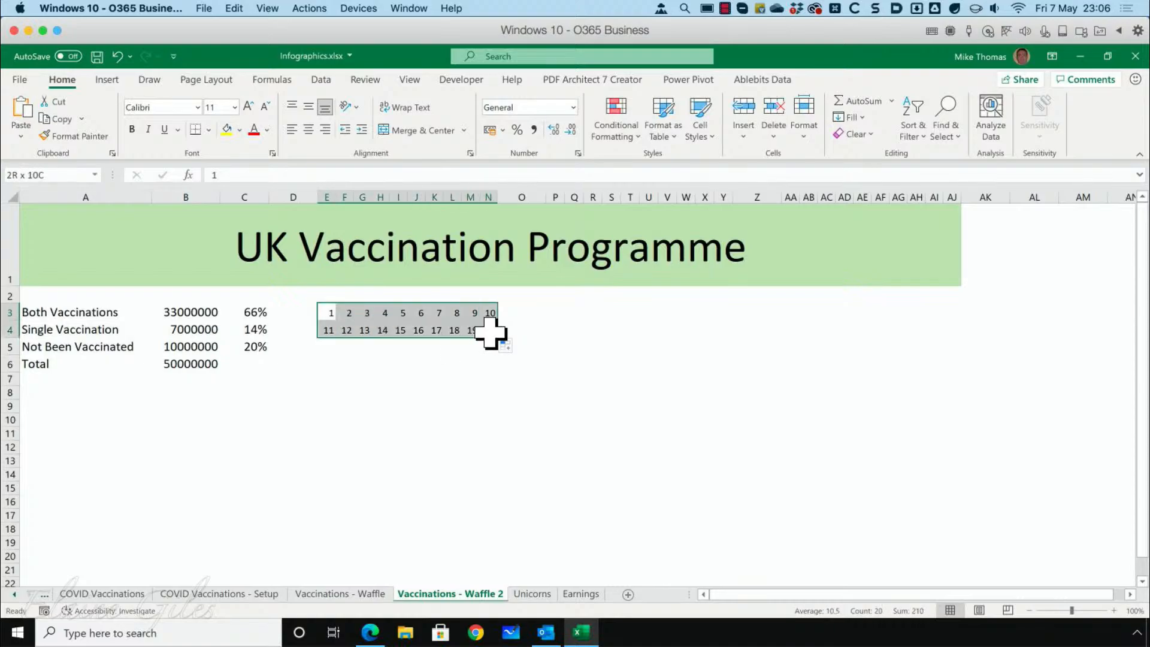
{"action": "key", "text": "Delete"}
Step: Enter the formula =SEQUENCE(10,10) in cell E3 to generate a 10 by 10 number grid
{"action": "left_click", "coordinate": [329, 312]}
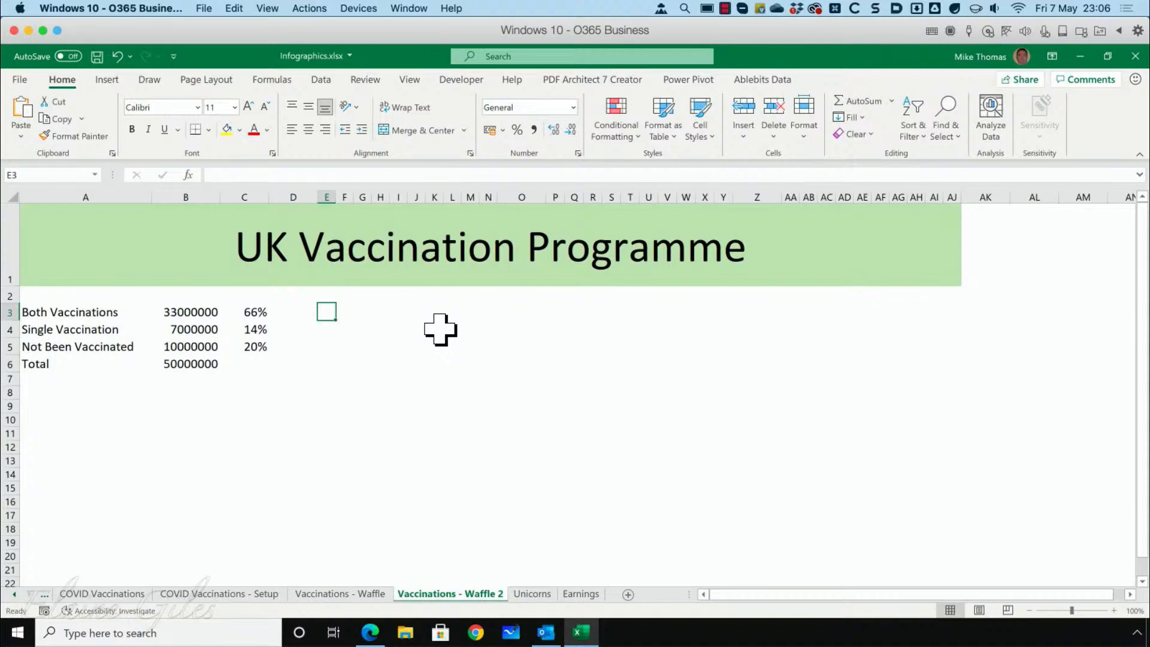
{"action": "type", "text": "=seq"}
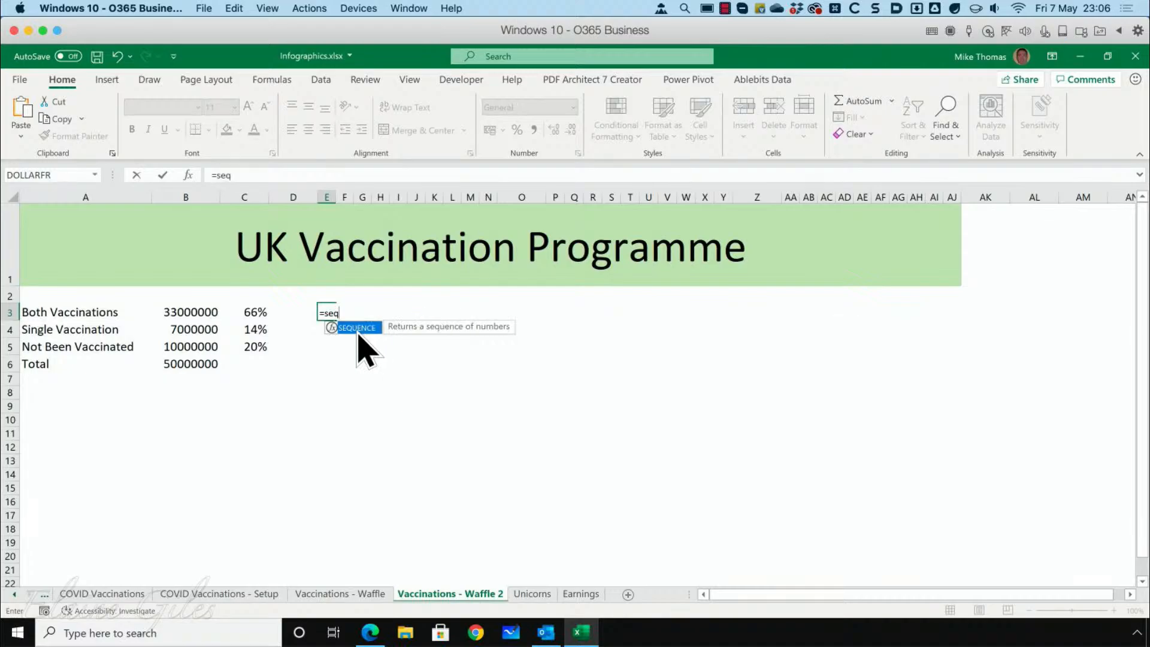
{"action": "double_click", "coordinate": [358, 330]}
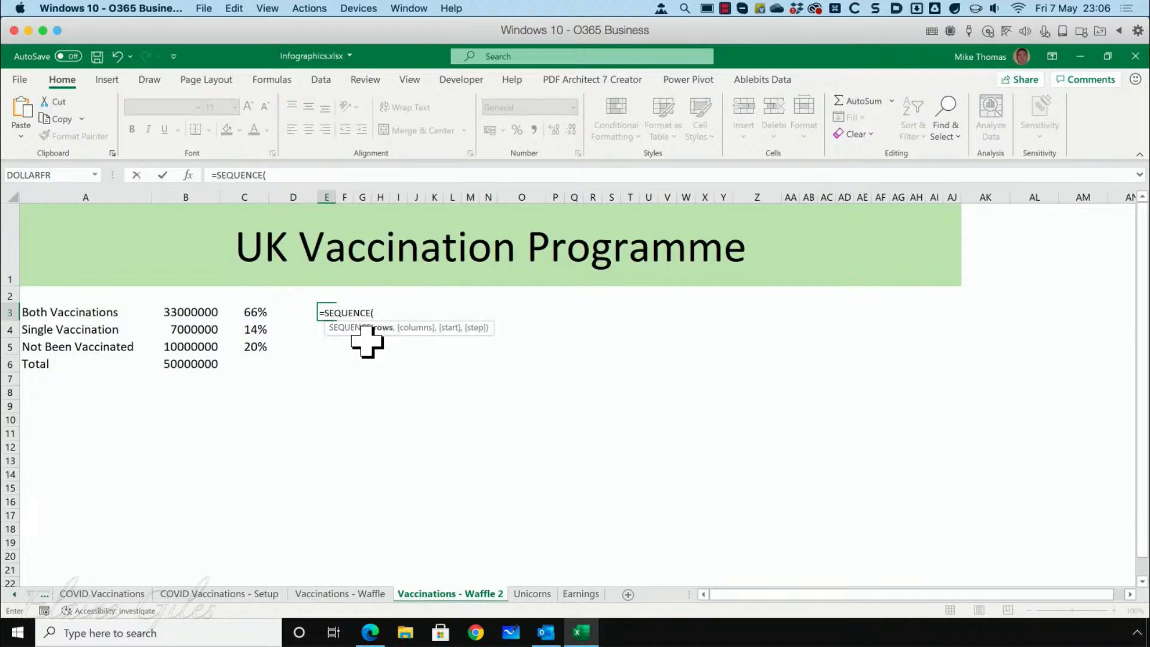
{"action": "type", "text": "10,10"}
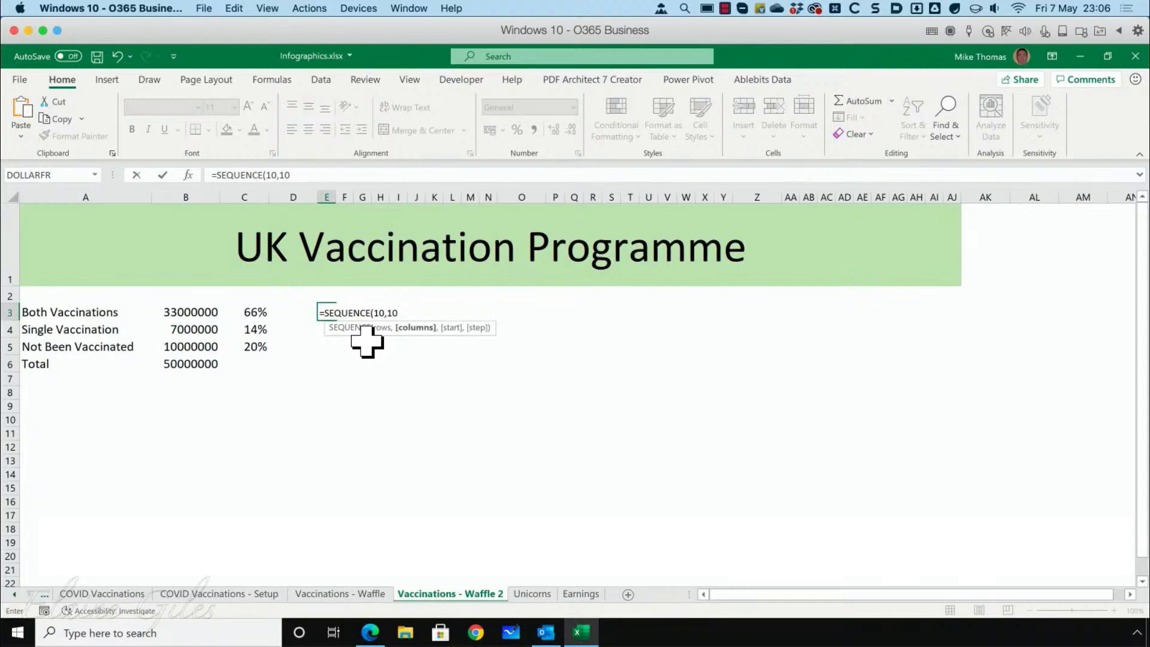
{"action": "type", "text": ")"}
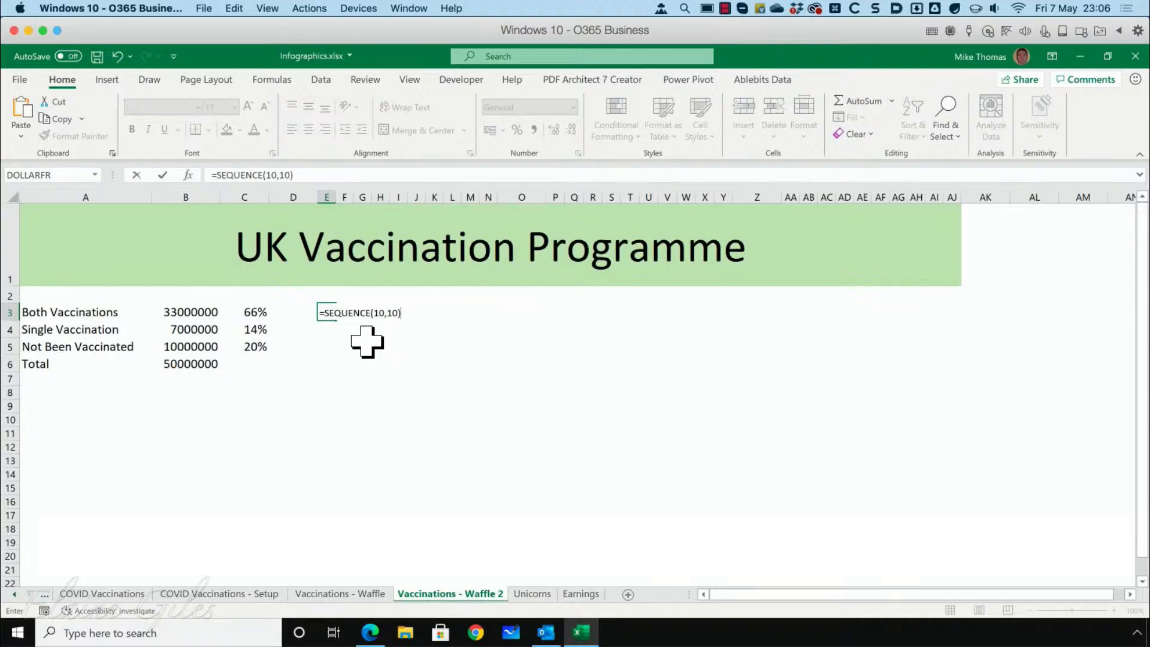
{"action": "key", "text": "ctrl+Return"}
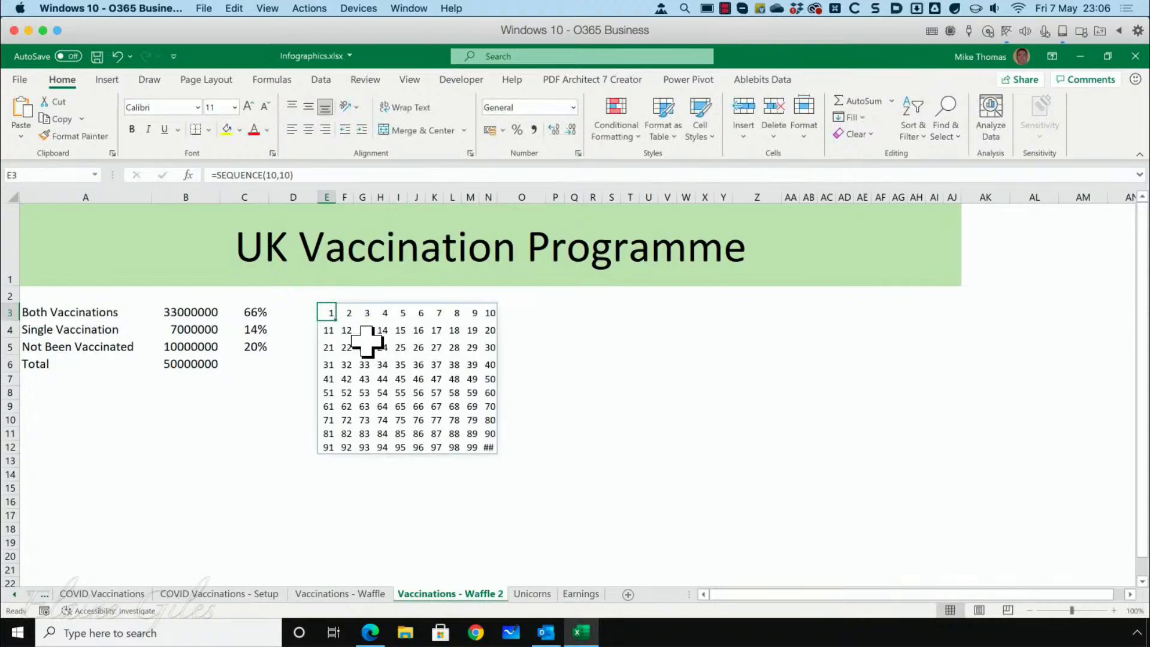
Step: Try widening column N so the grid's last number fits, and undo the width change
{"action": "left_click", "coordinate": [488, 447]}
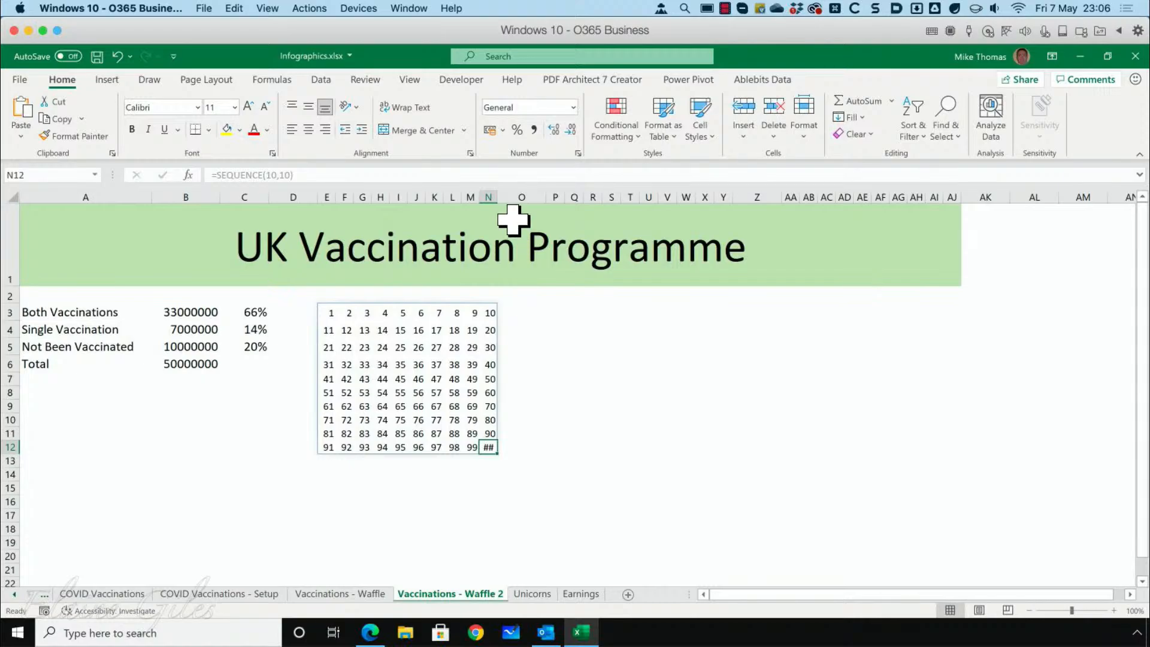
{"action": "left_click_drag", "start_coordinate": [497, 198], "coordinate": [507, 198]}
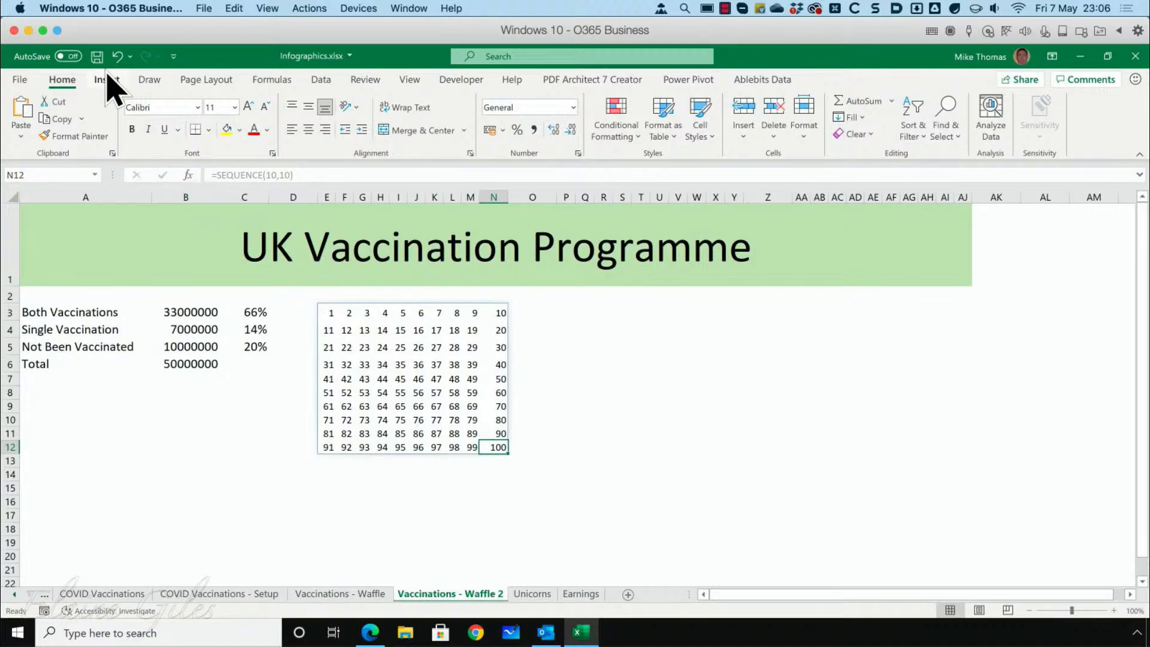
{"action": "left_click", "coordinate": [117, 56]}
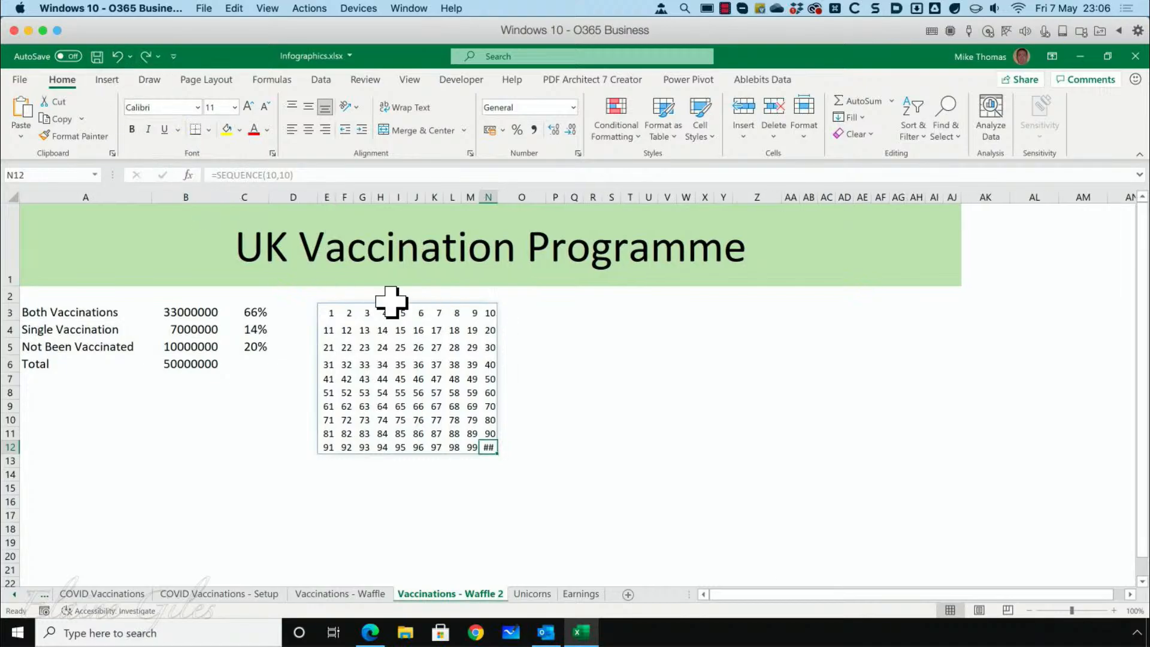
{"action": "left_click_drag", "start_coordinate": [337, 201], "coordinate": [354, 200]}
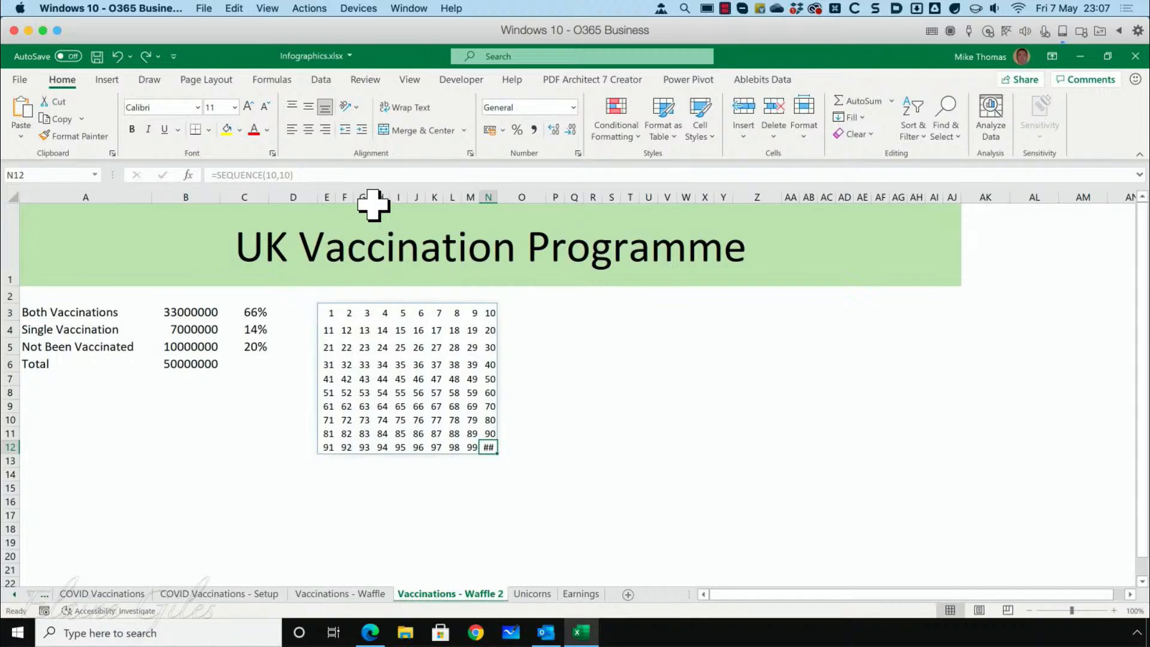
Step: Start a conditional formatting rule on E3:N12 that formats only cells with a value less than or equal to =$C$3*100
{"action": "left_click_drag", "start_coordinate": [331, 310], "coordinate": [486, 445]}
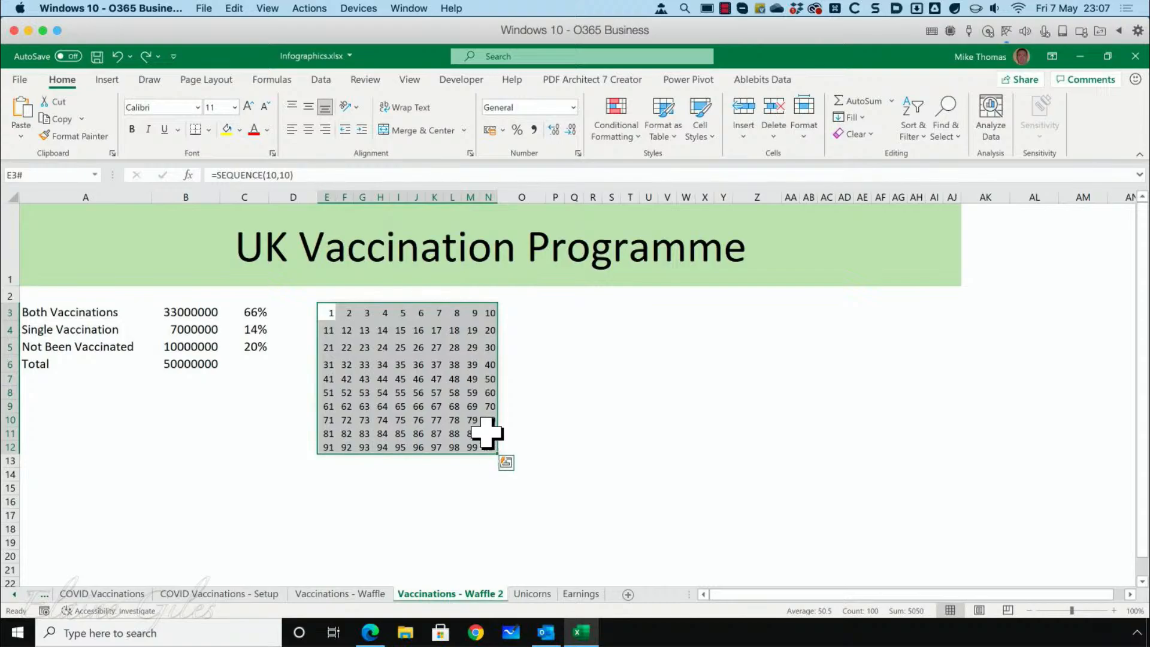
{"action": "left_click", "coordinate": [626, 142]}
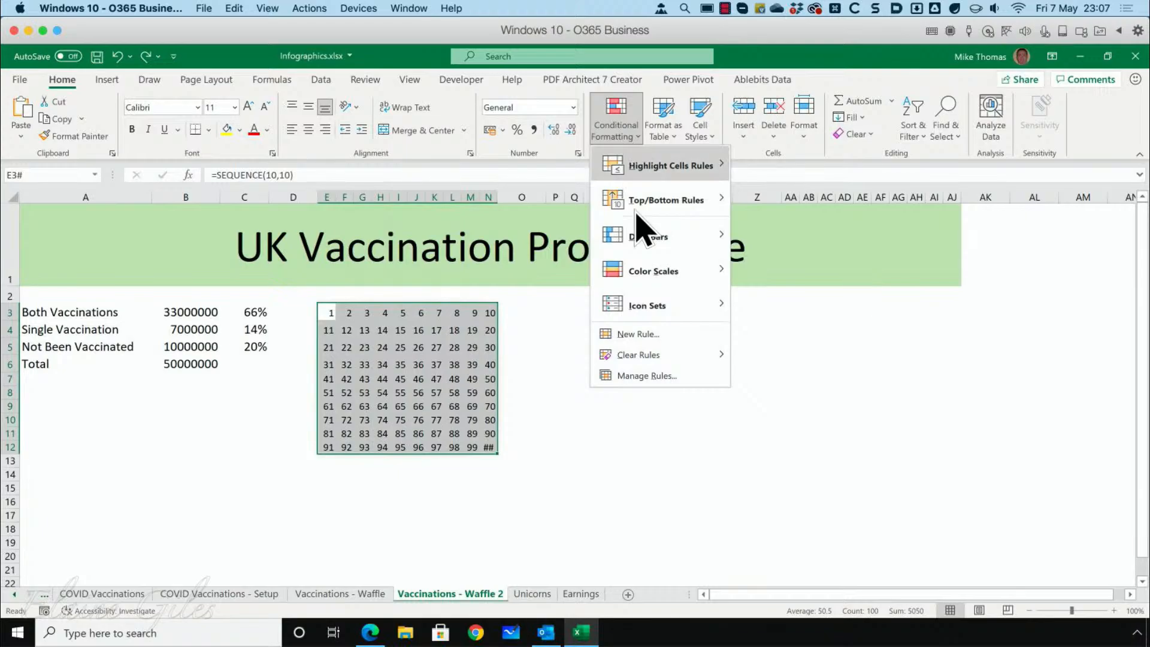
{"action": "left_click", "coordinate": [636, 334]}
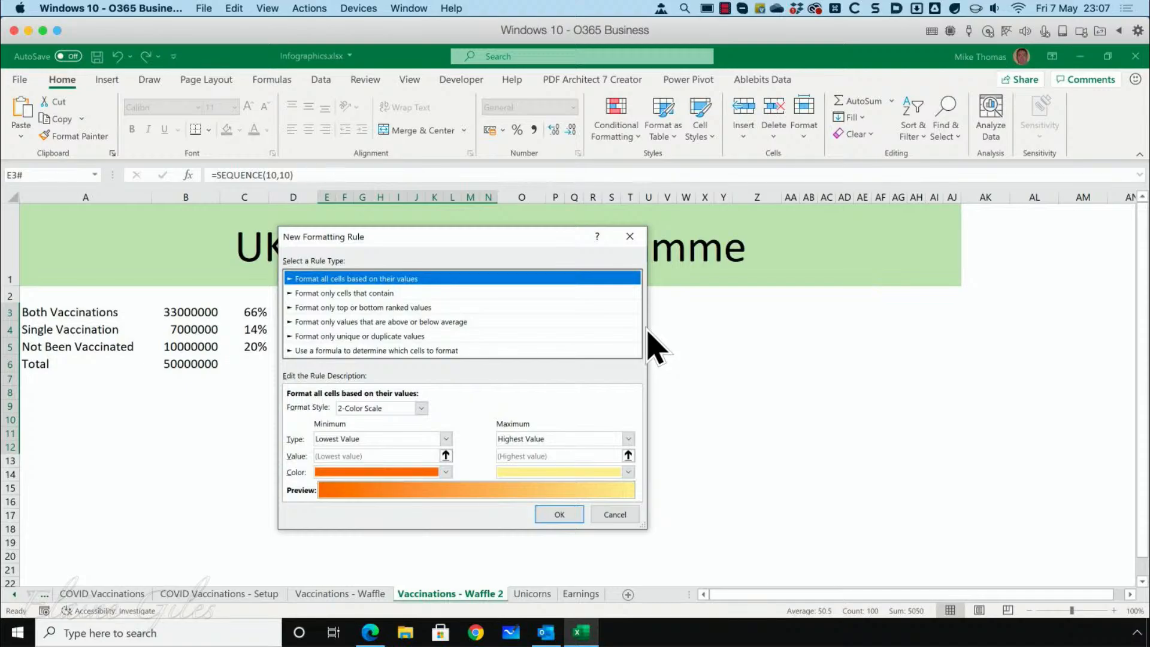
{"action": "left_click_drag", "start_coordinate": [508, 239], "coordinate": [767, 204]}
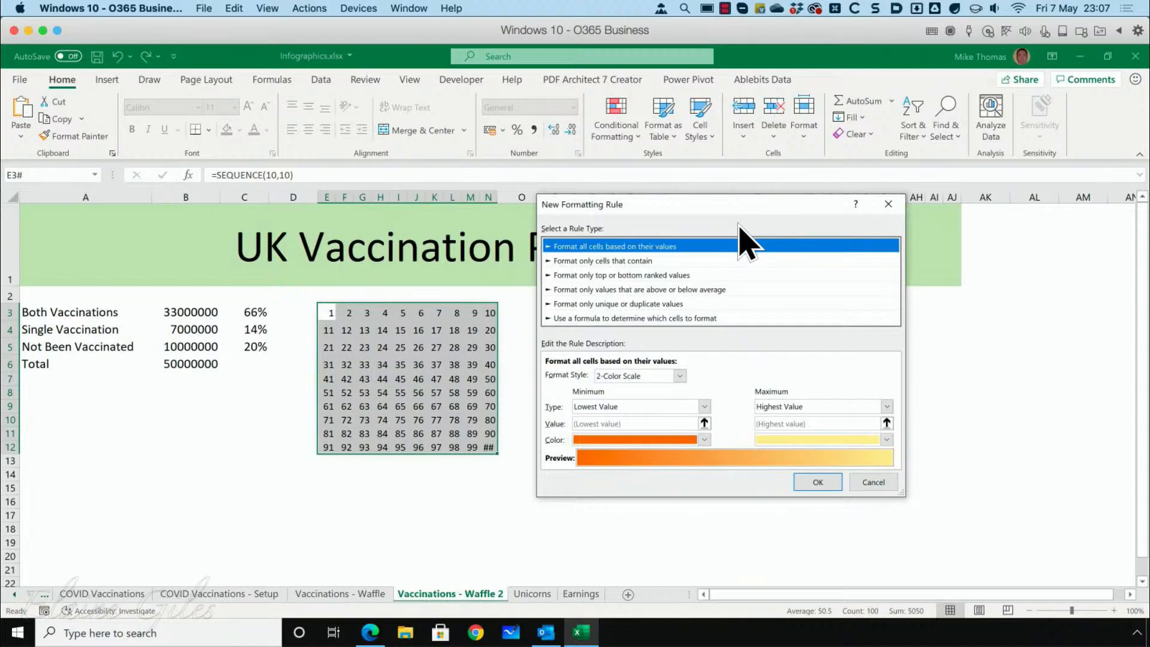
{"action": "left_click", "coordinate": [658, 262]}
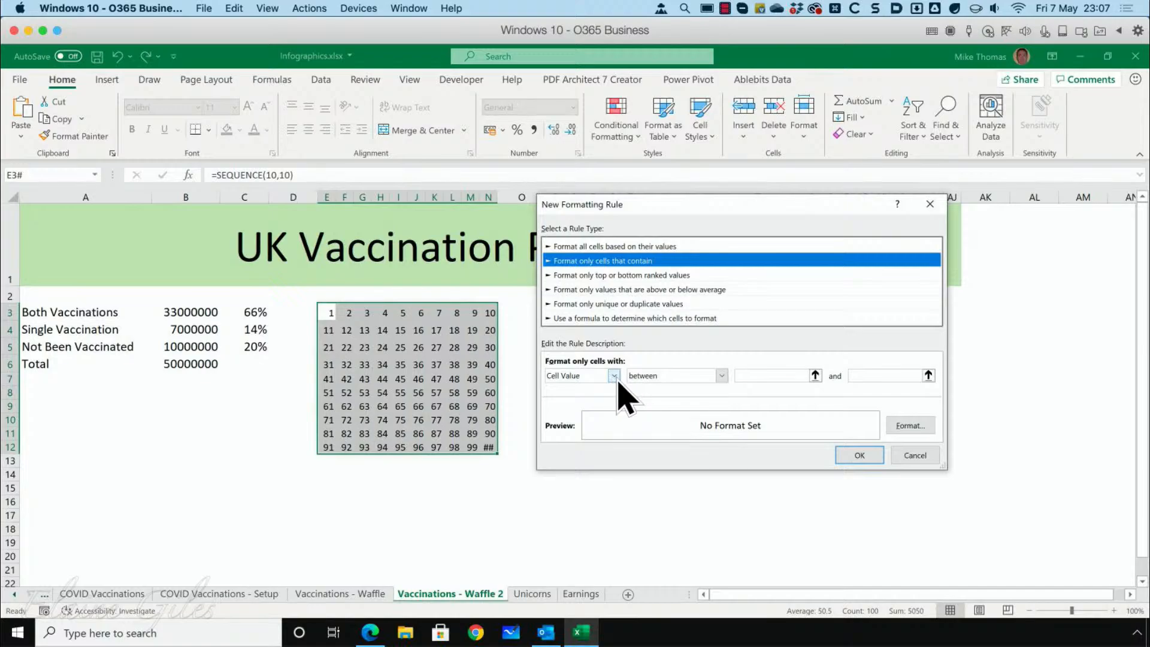
{"action": "left_click", "coordinate": [722, 376]}
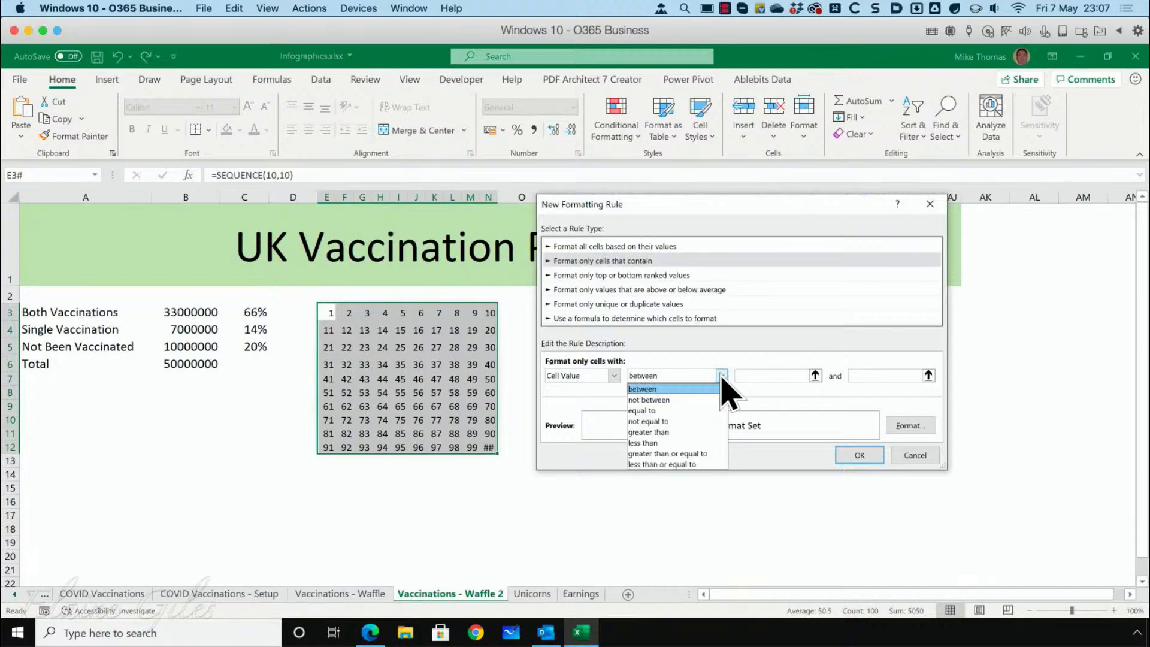
{"action": "left_click", "coordinate": [679, 465]}
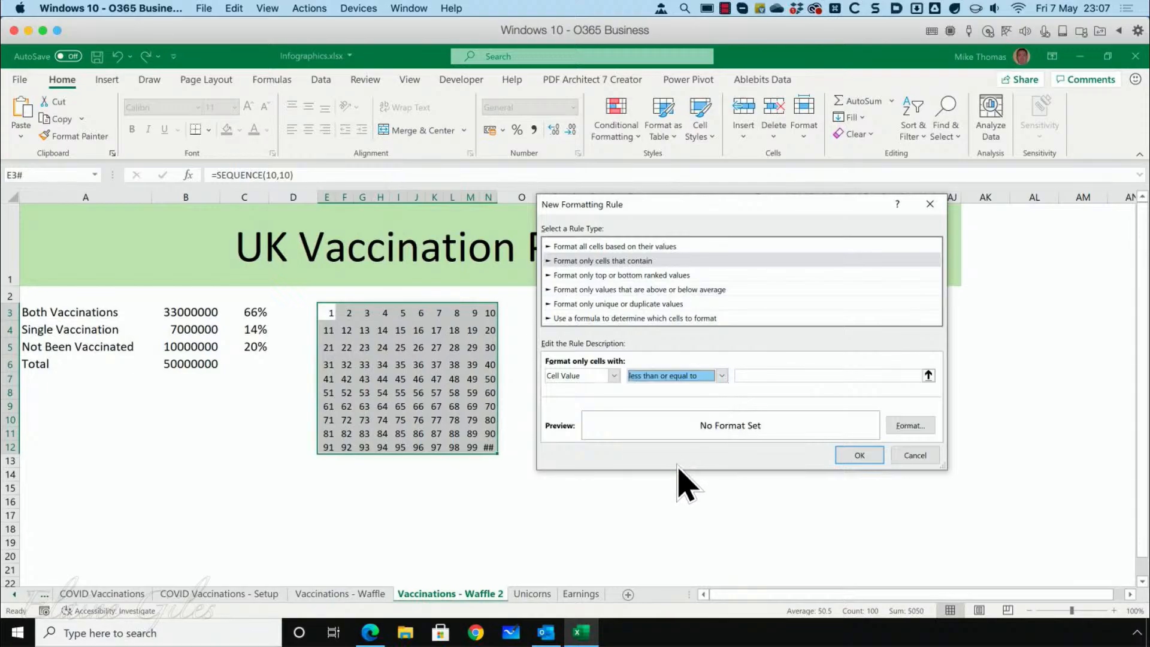
{"action": "left_click", "coordinate": [742, 375]}
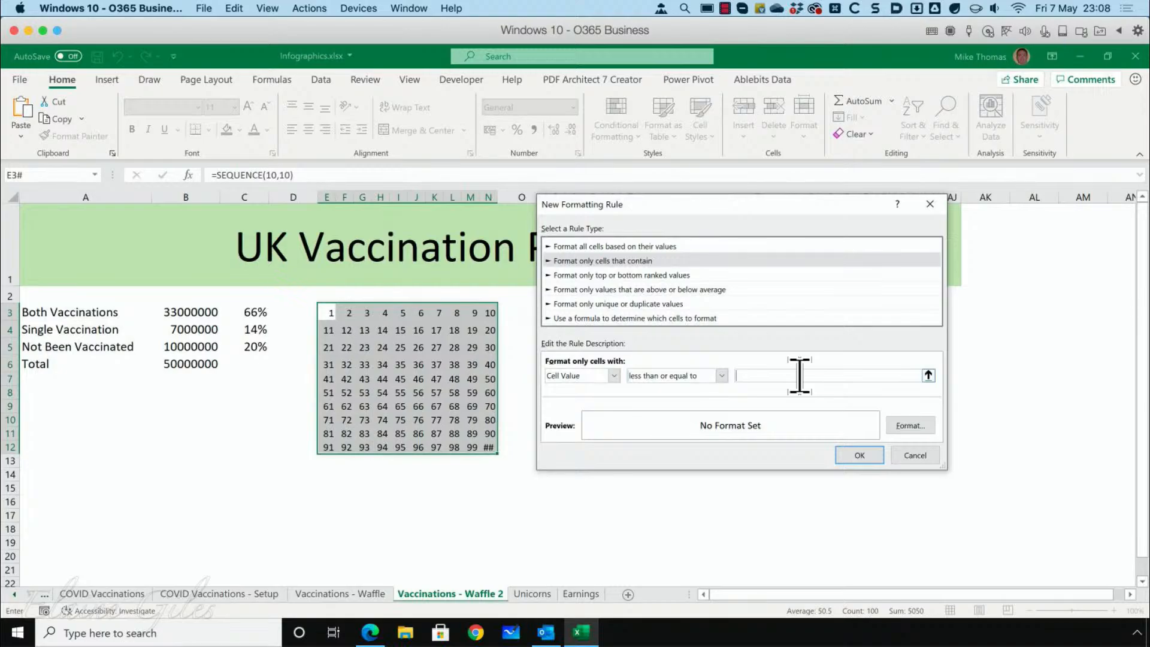
{"action": "type", "text": "="}
{"action": "left_click", "coordinate": [254, 310]}
{"action": "type", "text": "*1"}
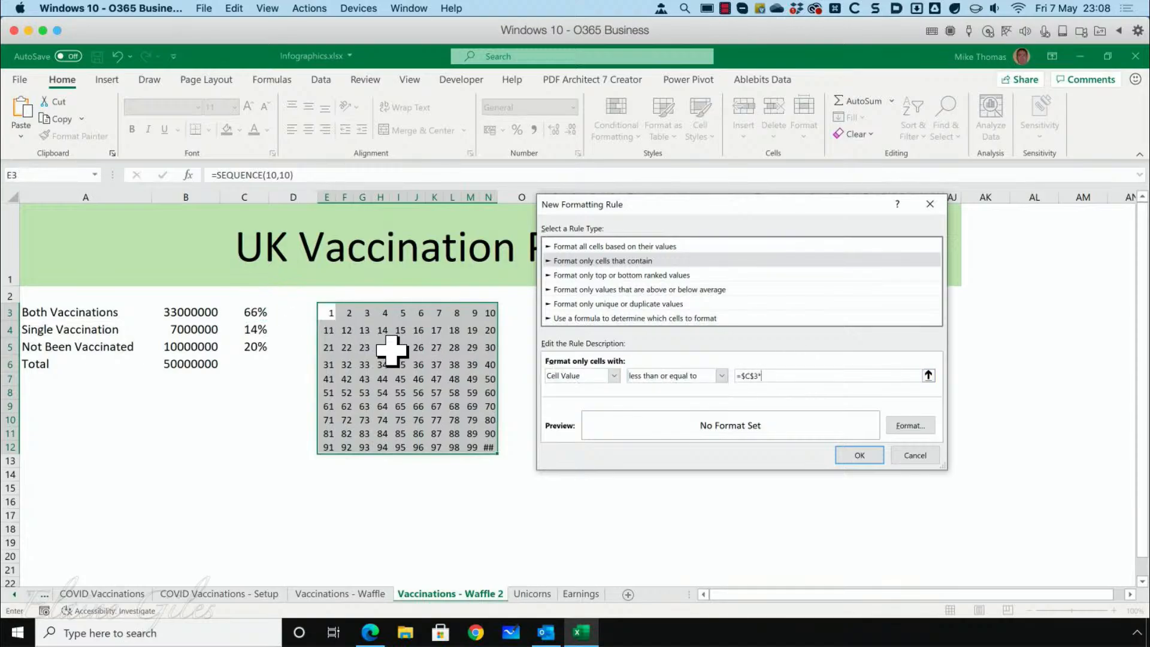
{"action": "type", "text": "00"}
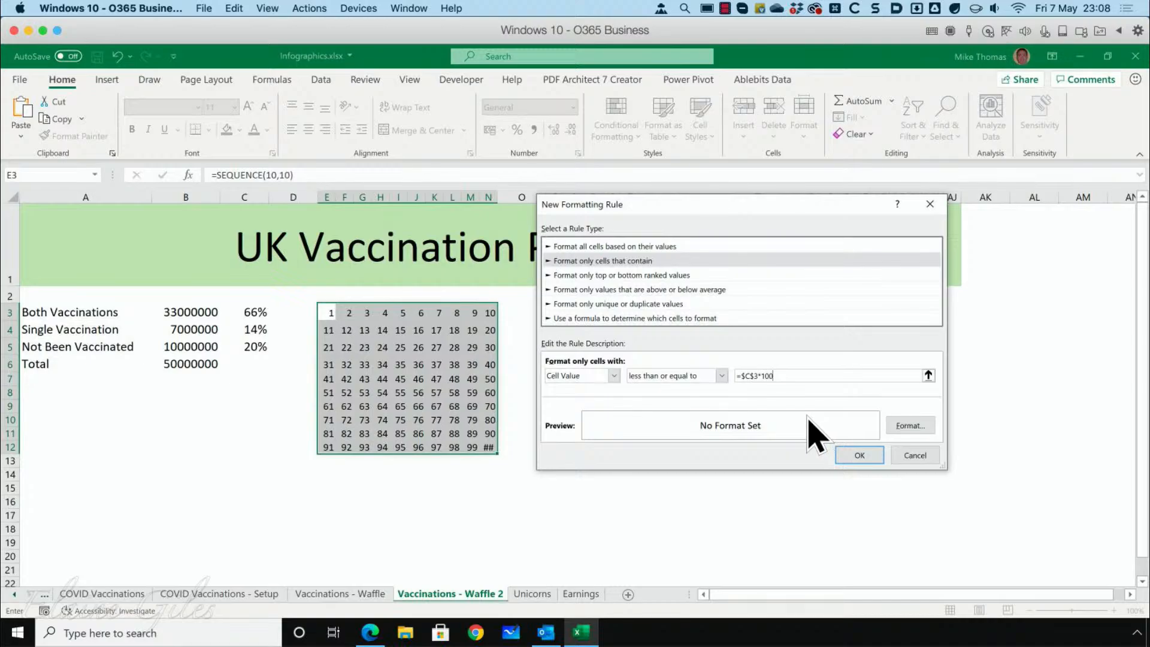
Step: Give the rule a dark green background fill and apply it to the number grid
{"action": "left_click", "coordinate": [910, 425]}
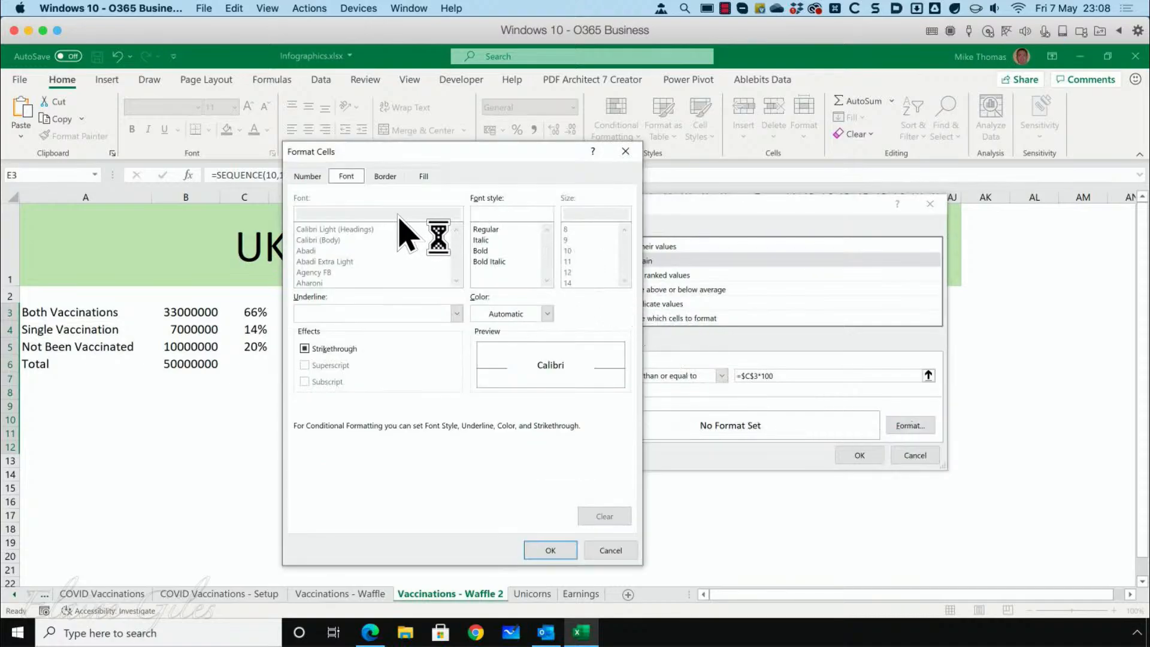
{"action": "left_click", "coordinate": [424, 177]}
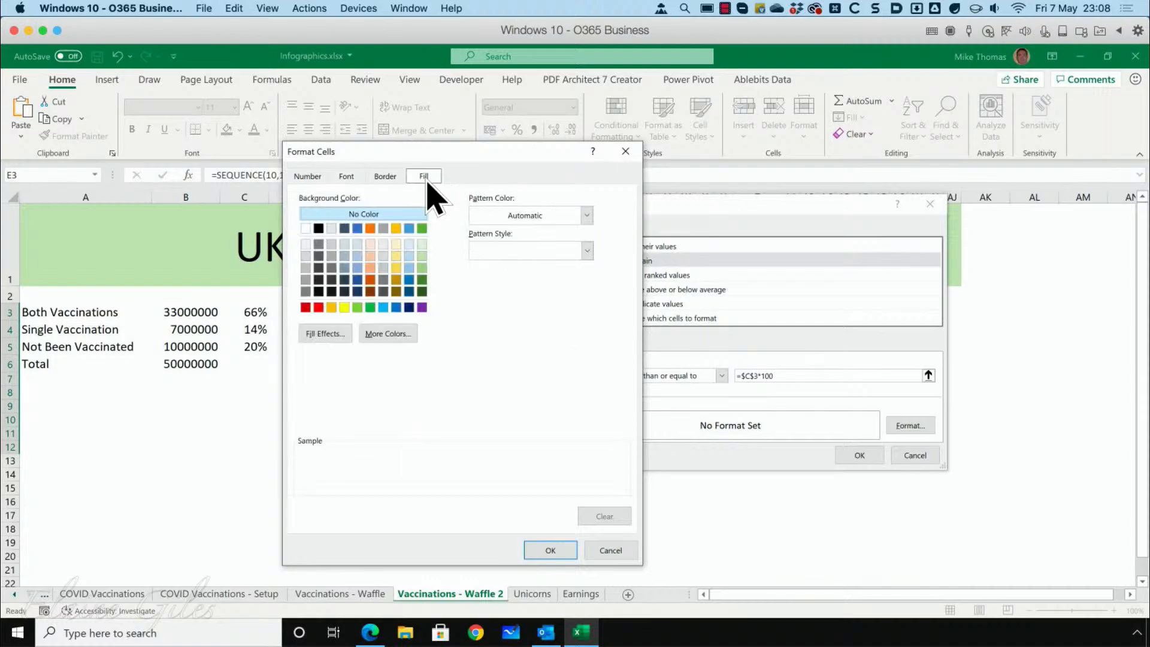
{"action": "left_click", "coordinate": [423, 281]}
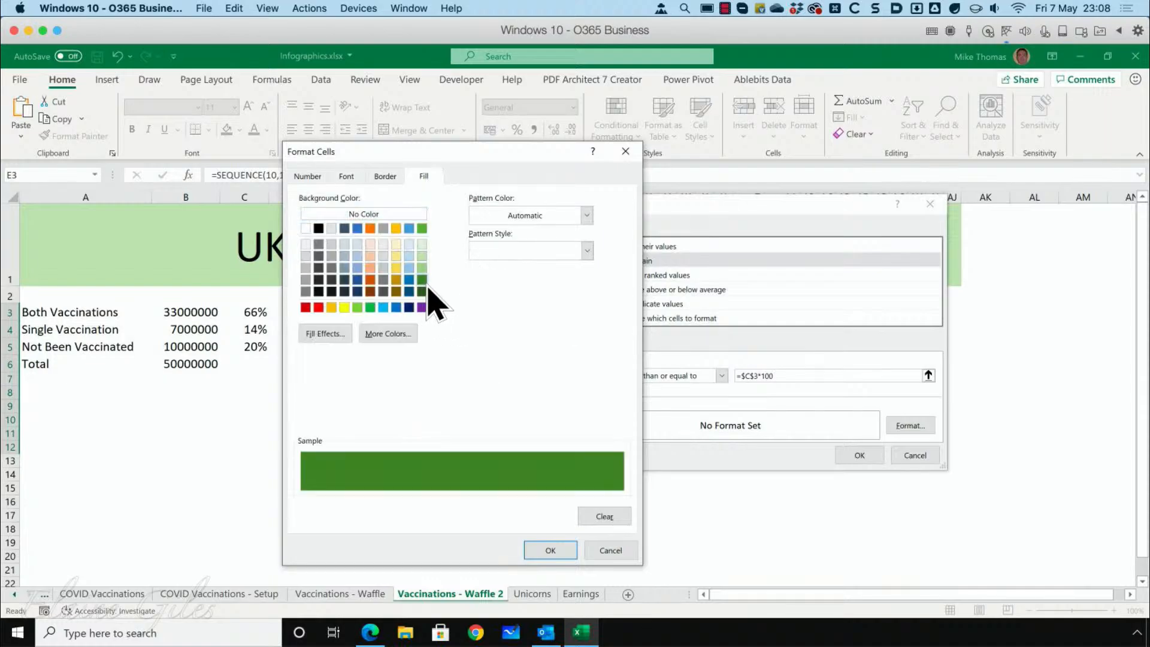
{"action": "left_click", "coordinate": [550, 551]}
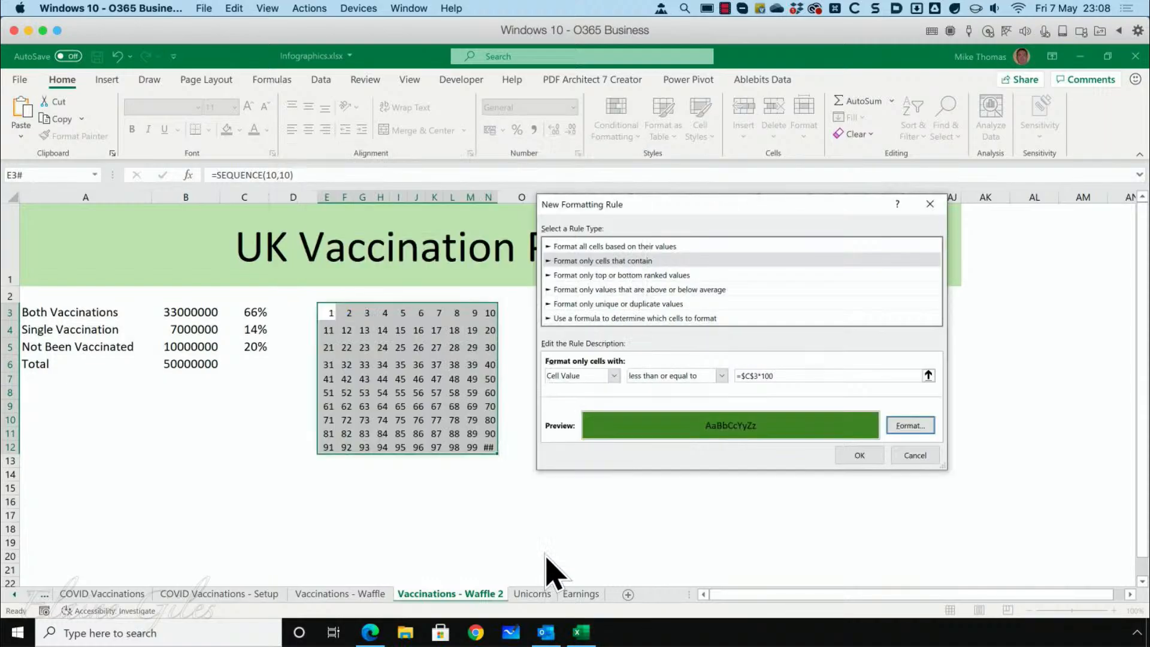
{"action": "left_click", "coordinate": [858, 455]}
{"action": "left_click", "coordinate": [666, 460]}
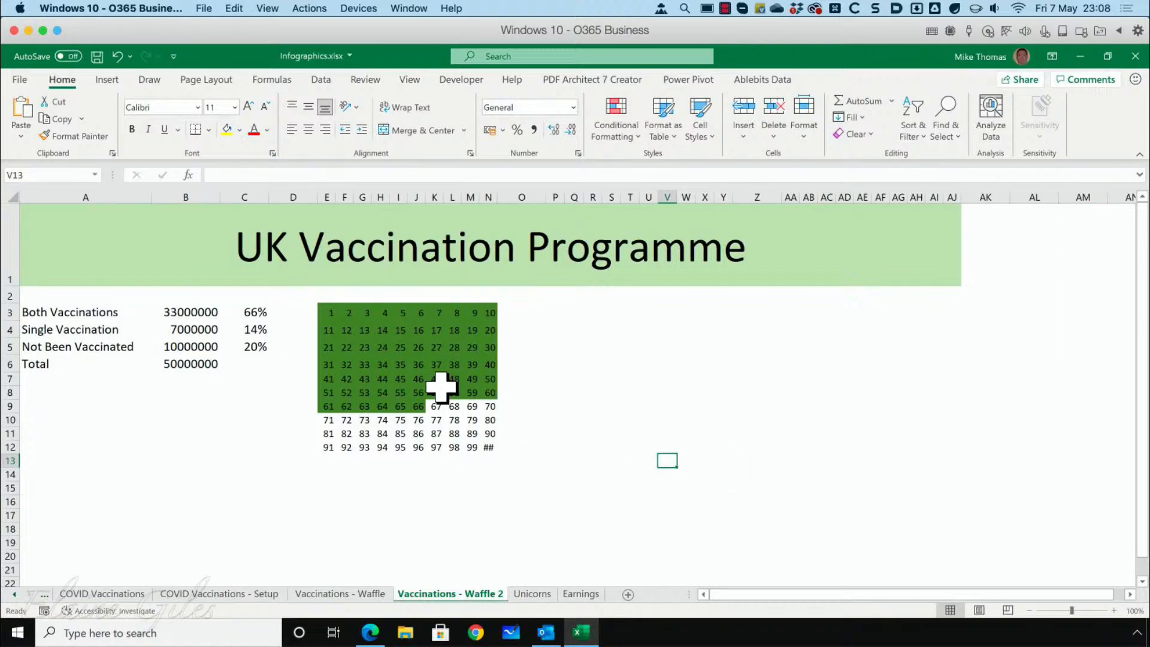
Step: Test the chart with 40000000 for Both Vaccinations and 0 for Single Vaccination, and undo both changes
{"action": "left_click", "coordinate": [209, 318]}
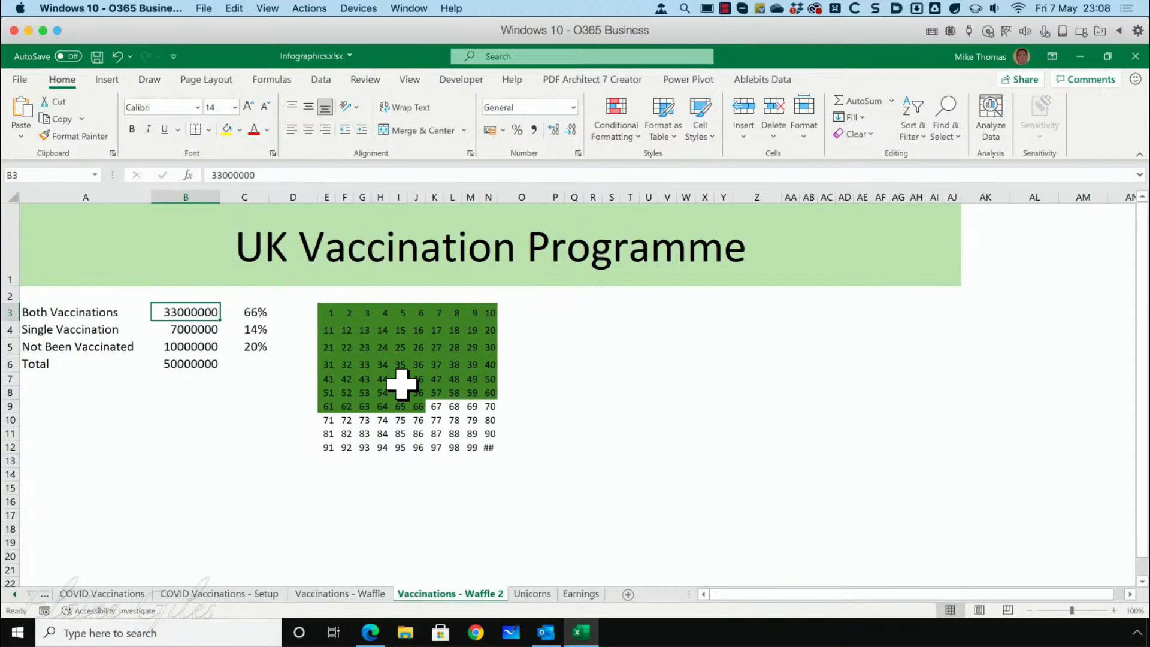
{"action": "type", "text": "40"}
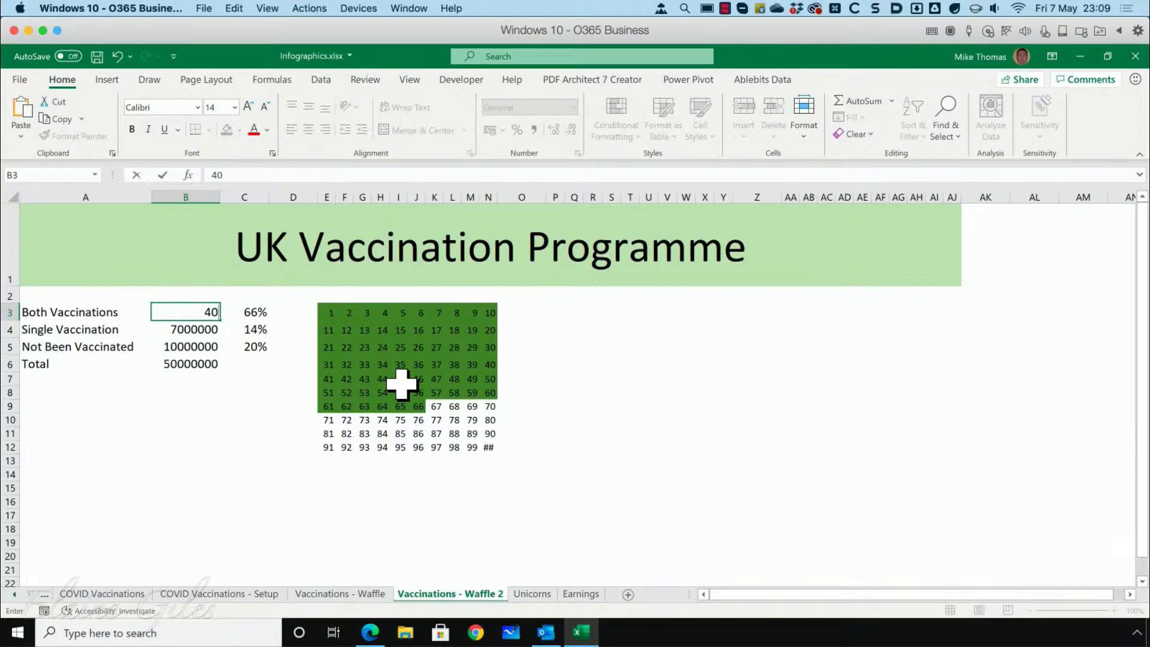
{"action": "type", "text": "000000"}
{"action": "key", "text": "Return"}
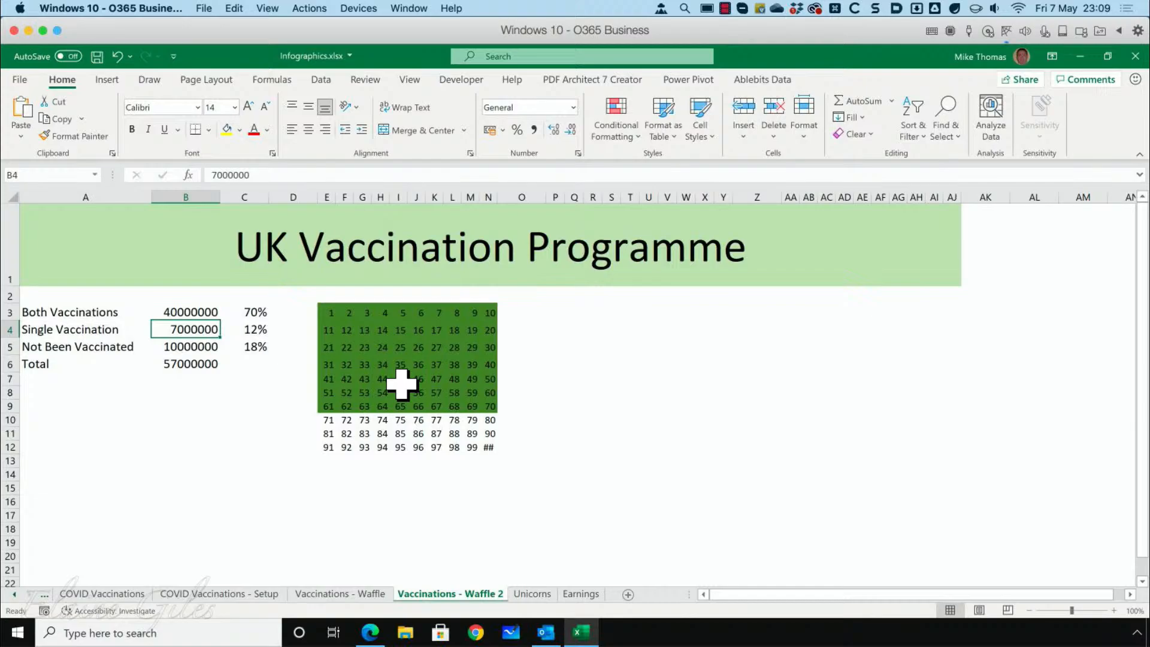
{"action": "type", "text": "0"}
{"action": "key", "text": "ctrl+Return"}
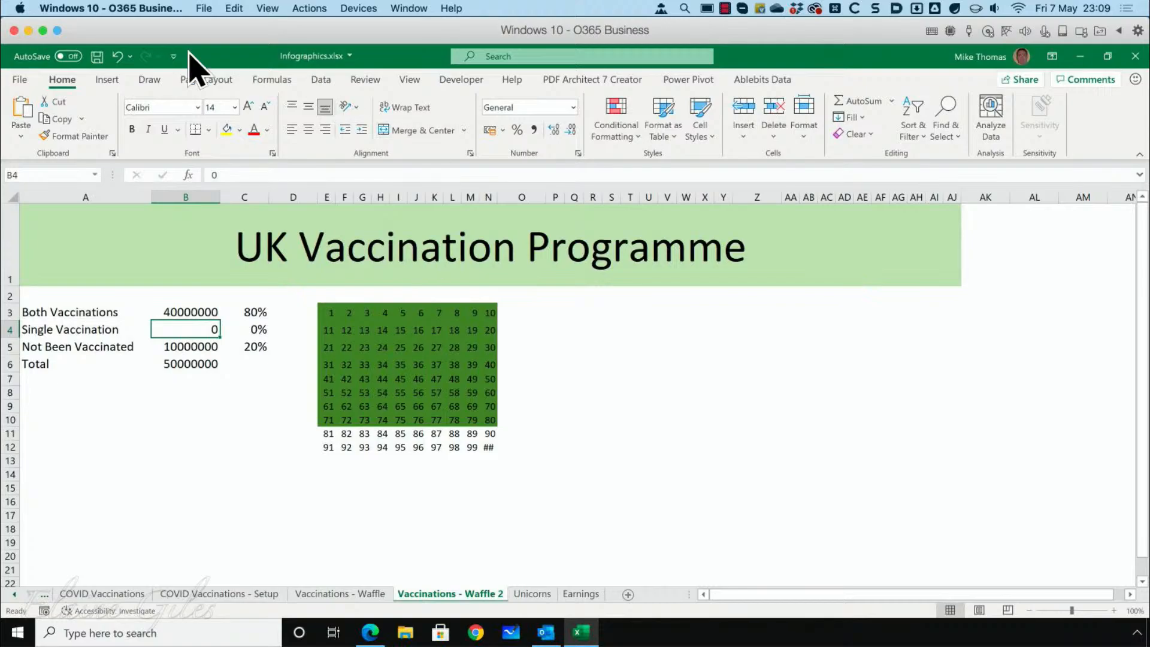
{"action": "left_click", "coordinate": [118, 57]}
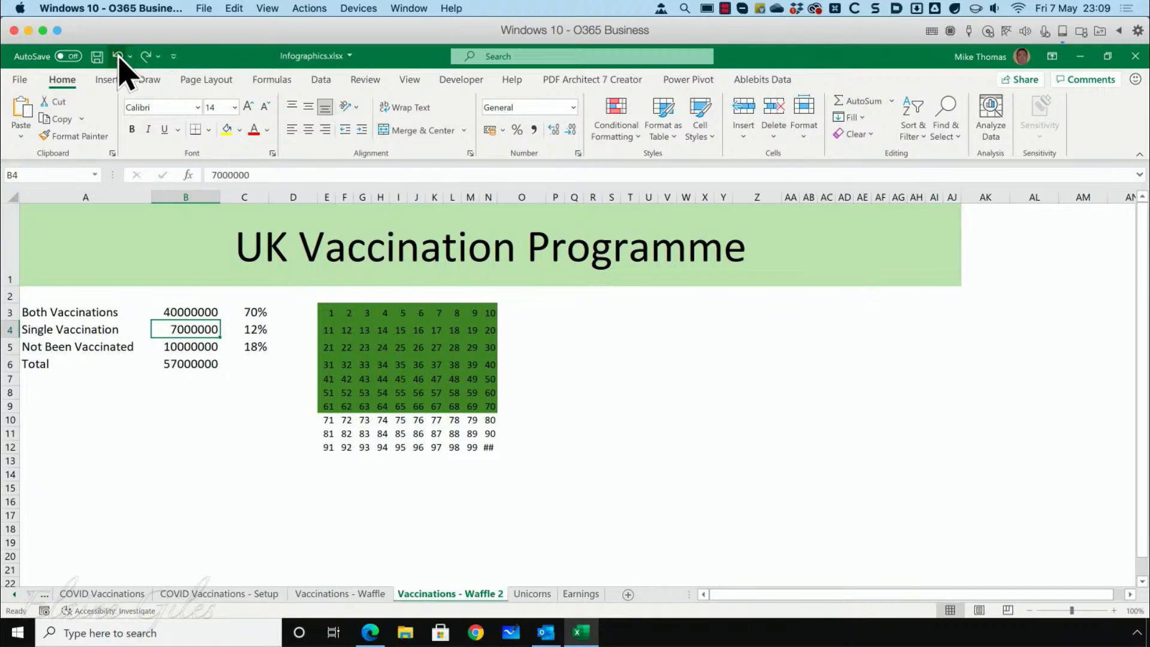
{"action": "left_click", "coordinate": [118, 57]}
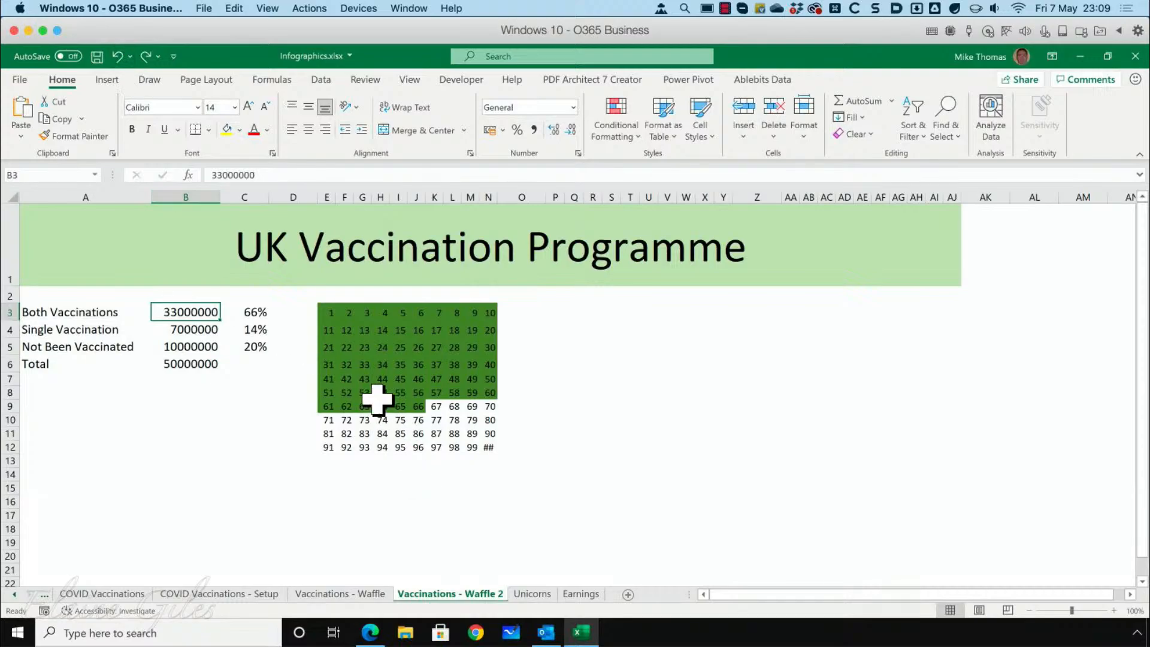
Step: Compare the grid's fill direction with the finished waffle charts on the Vaccinations - Waffle sheet
{"action": "left_click_drag", "start_coordinate": [327, 312], "coordinate": [489, 448]}
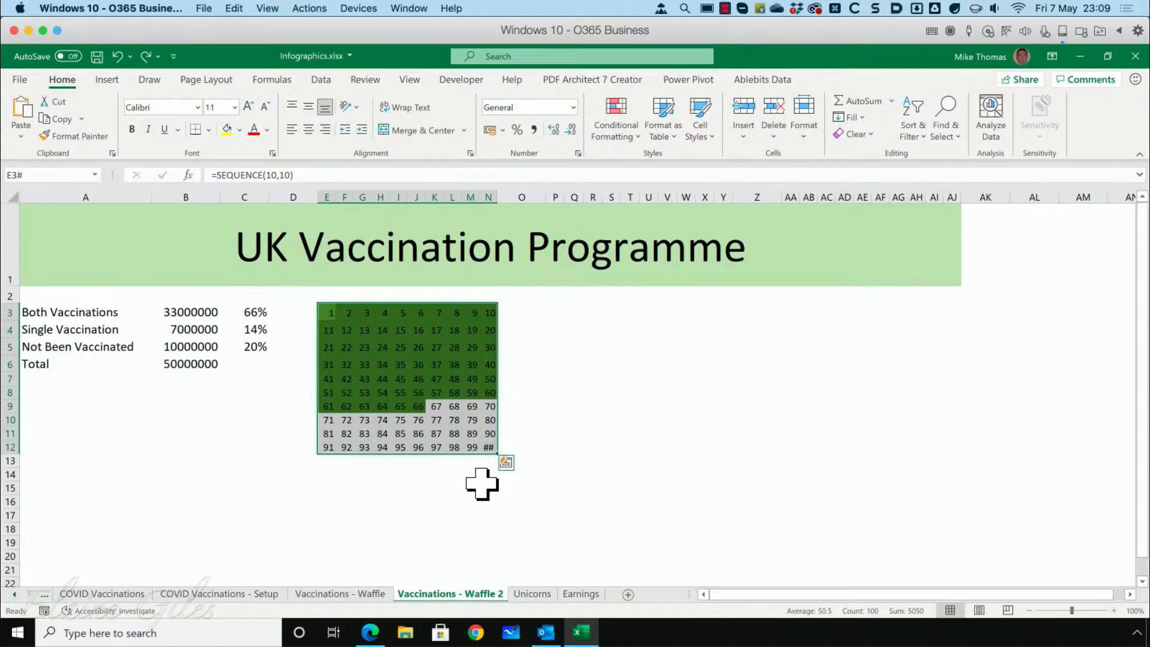
{"action": "left_click", "coordinate": [482, 502]}
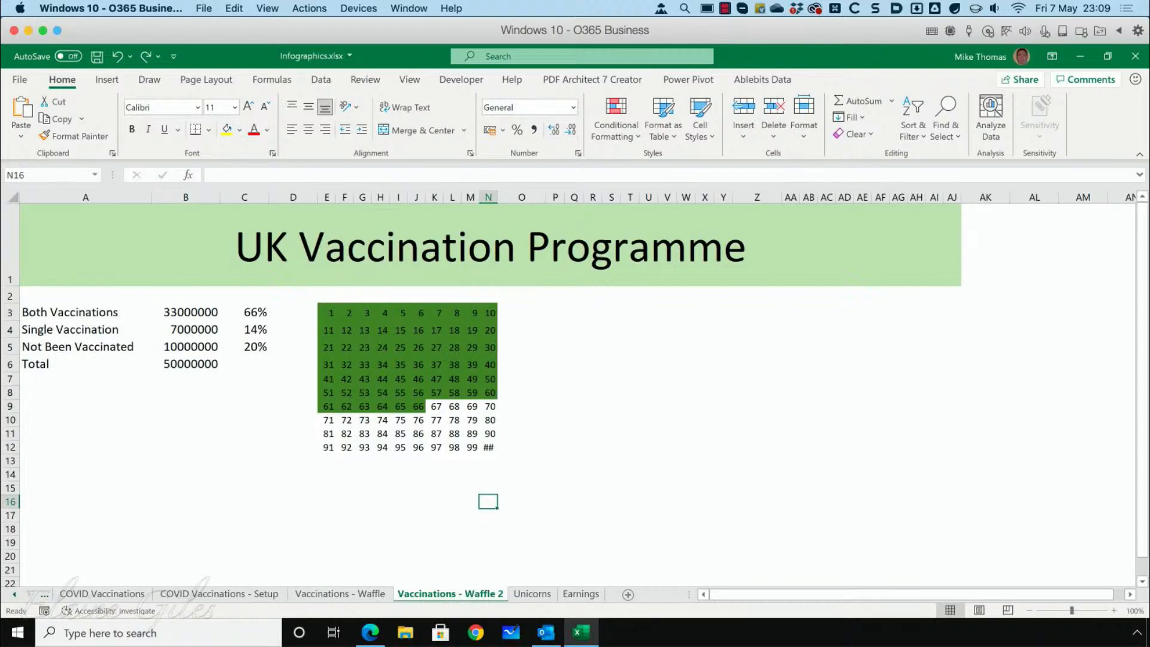
{"action": "left_click", "coordinate": [340, 594]}
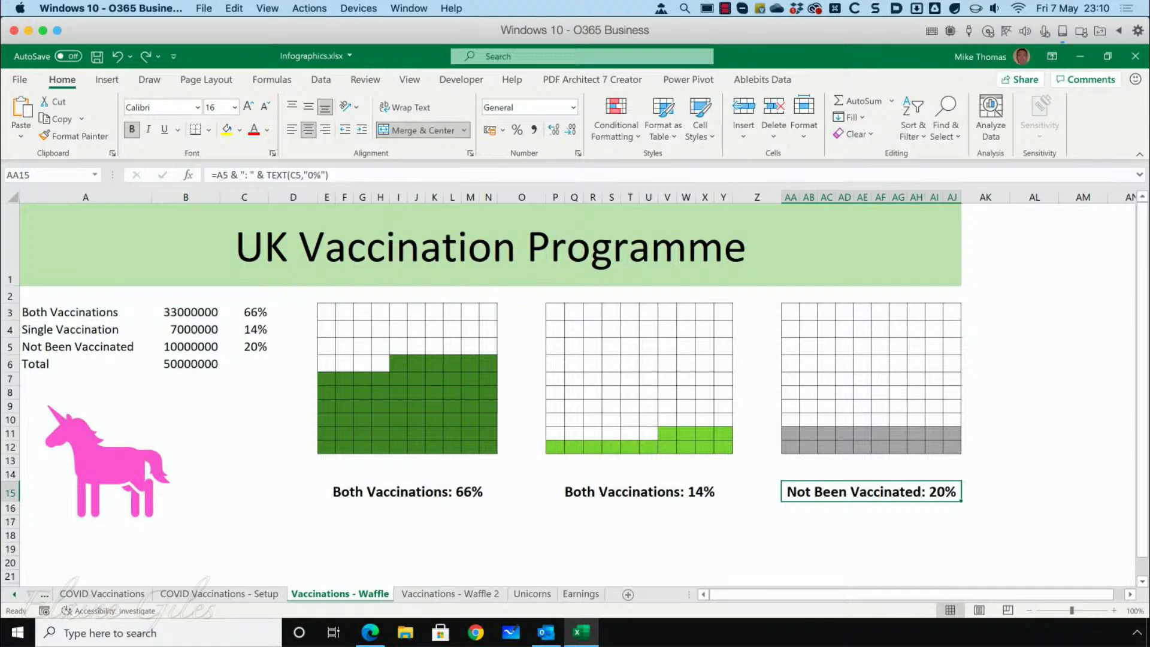
{"action": "left_click", "coordinate": [450, 594]}
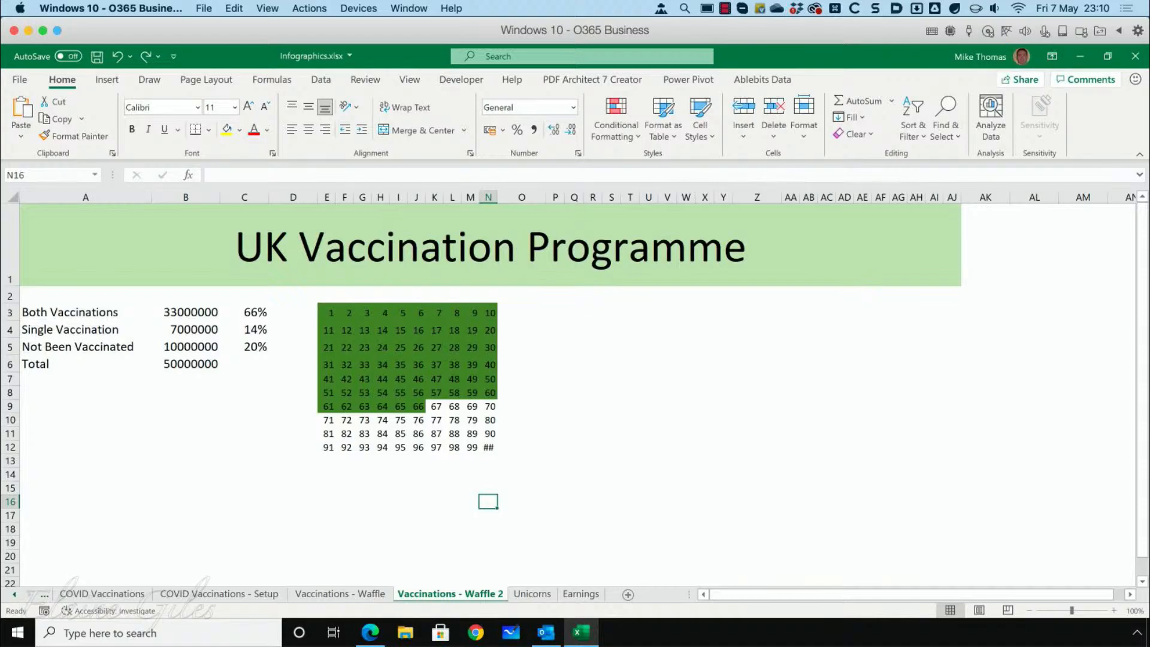
{"action": "left_click", "coordinate": [340, 593]}
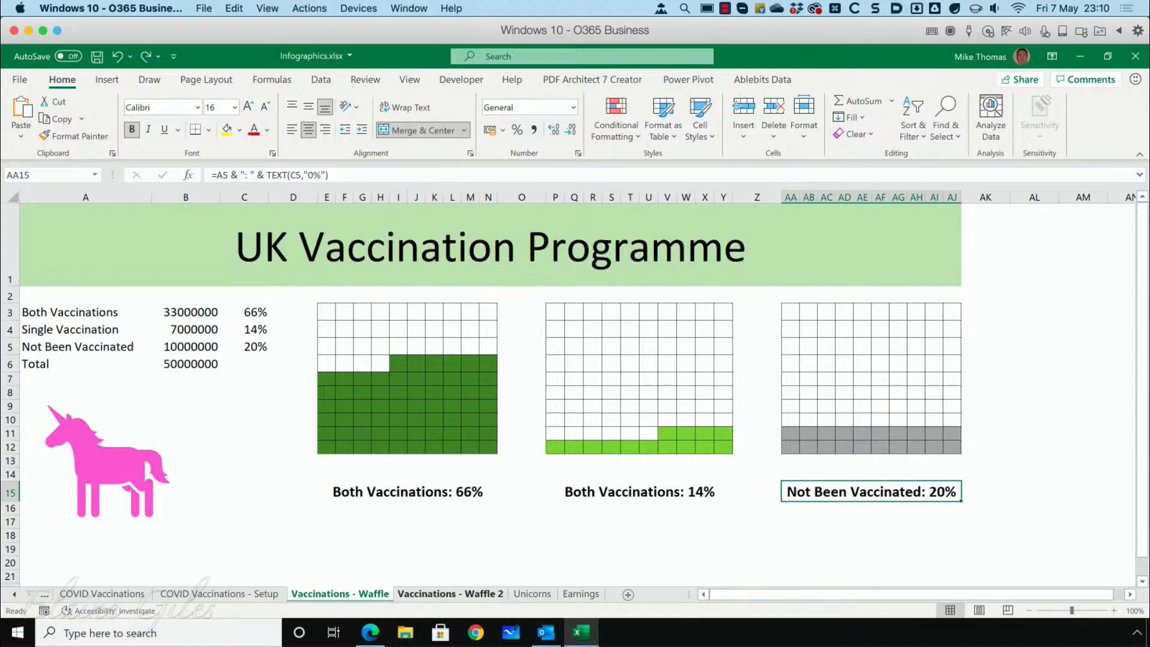
{"action": "left_click", "coordinate": [449, 594]}
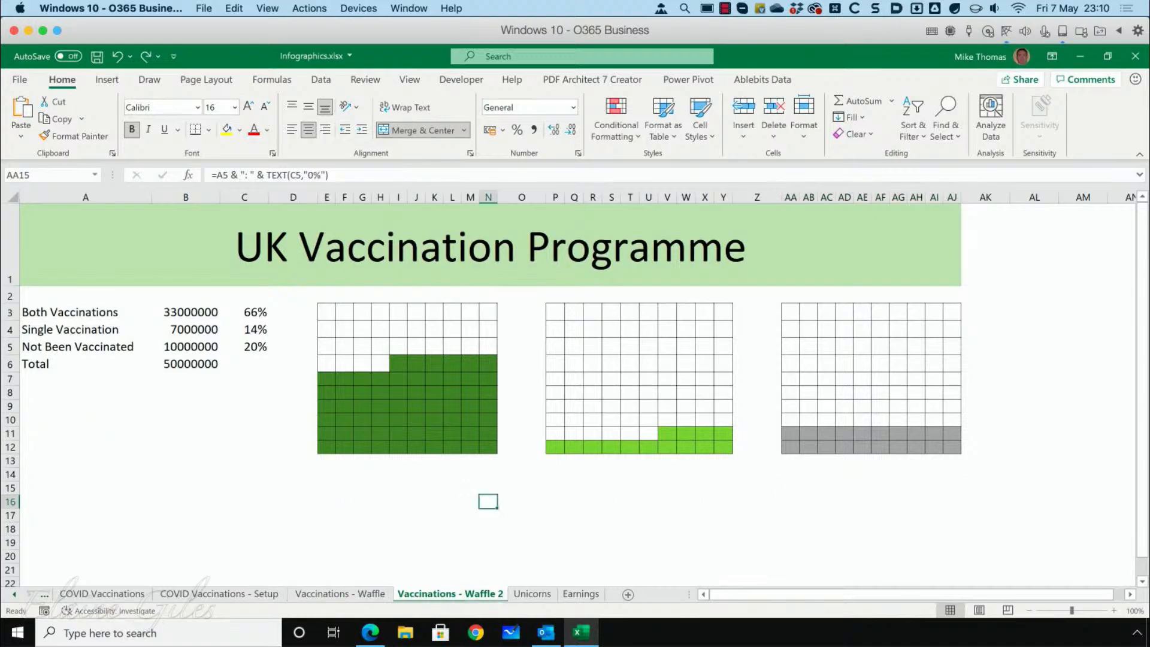
Step: Replace the formula in cell E3 with =SEQUENCE(10,10,100,-1) so the grid counts down from 100
{"action": "left_click", "coordinate": [329, 314]}
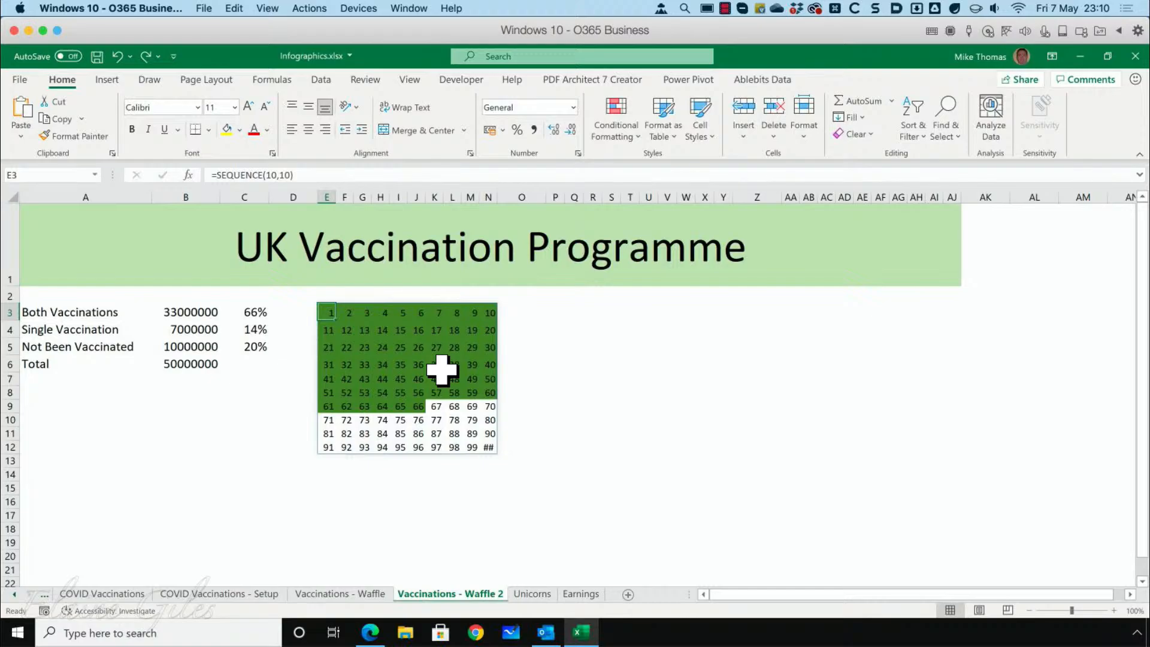
{"action": "type", "text": "=s"}
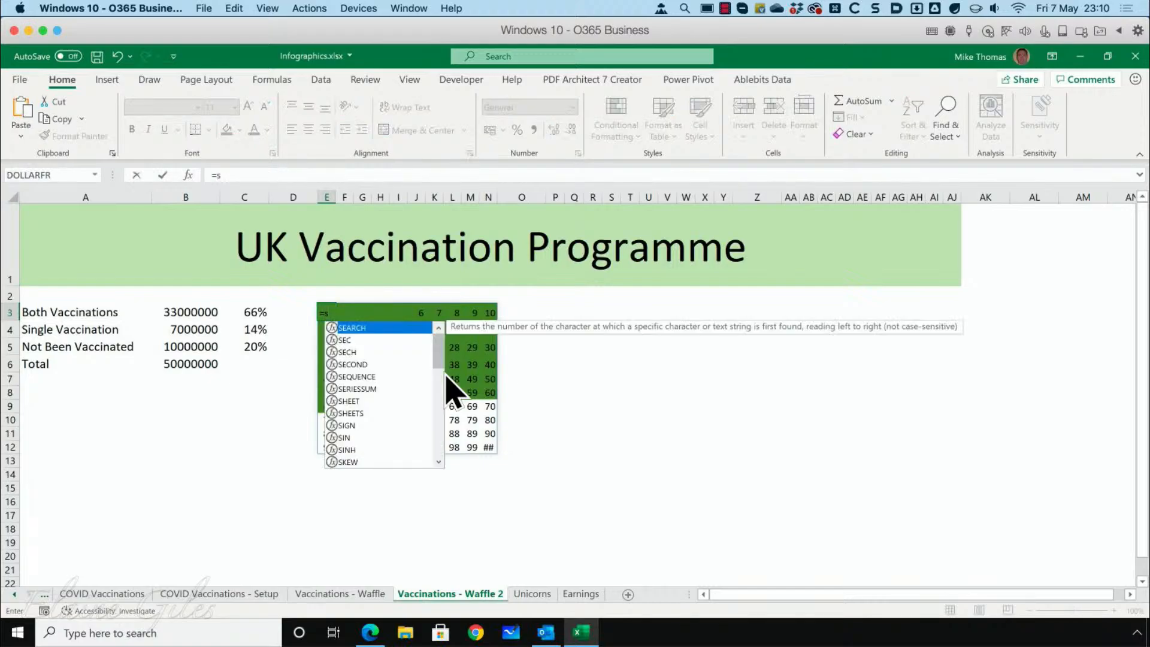
{"action": "key", "text": "Down"}
{"action": "key", "text": "Down"}
{"action": "key", "text": "Down"}
{"action": "key", "text": "Down"}
{"action": "key", "text": "Tab"}
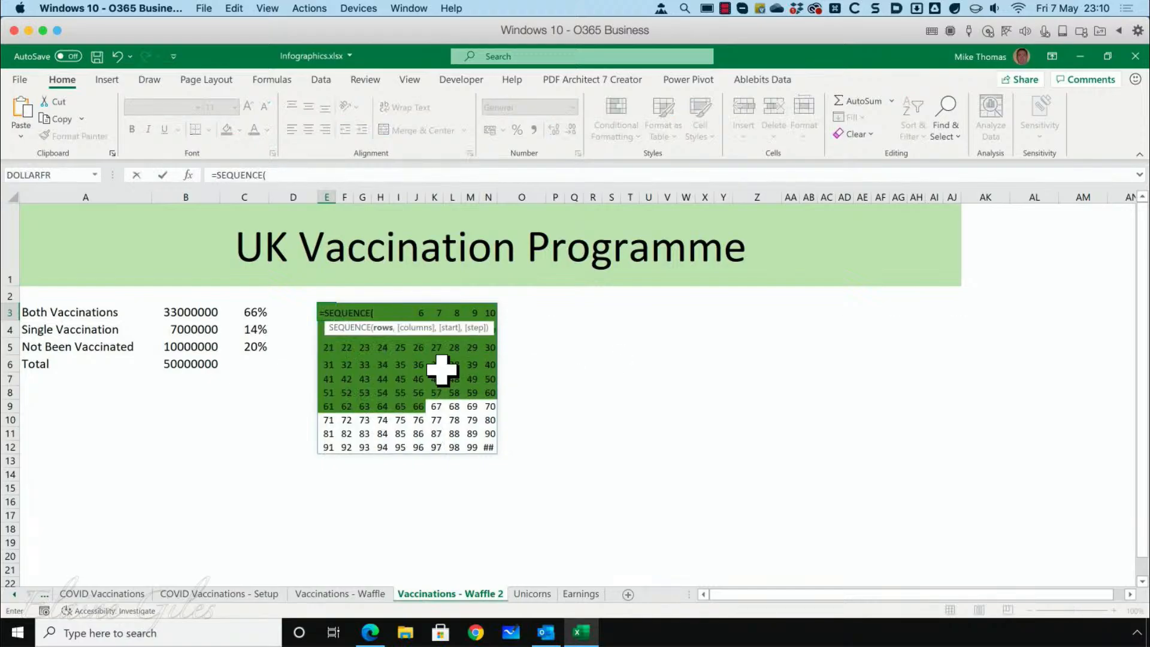
{"action": "type", "text": "10,10"}
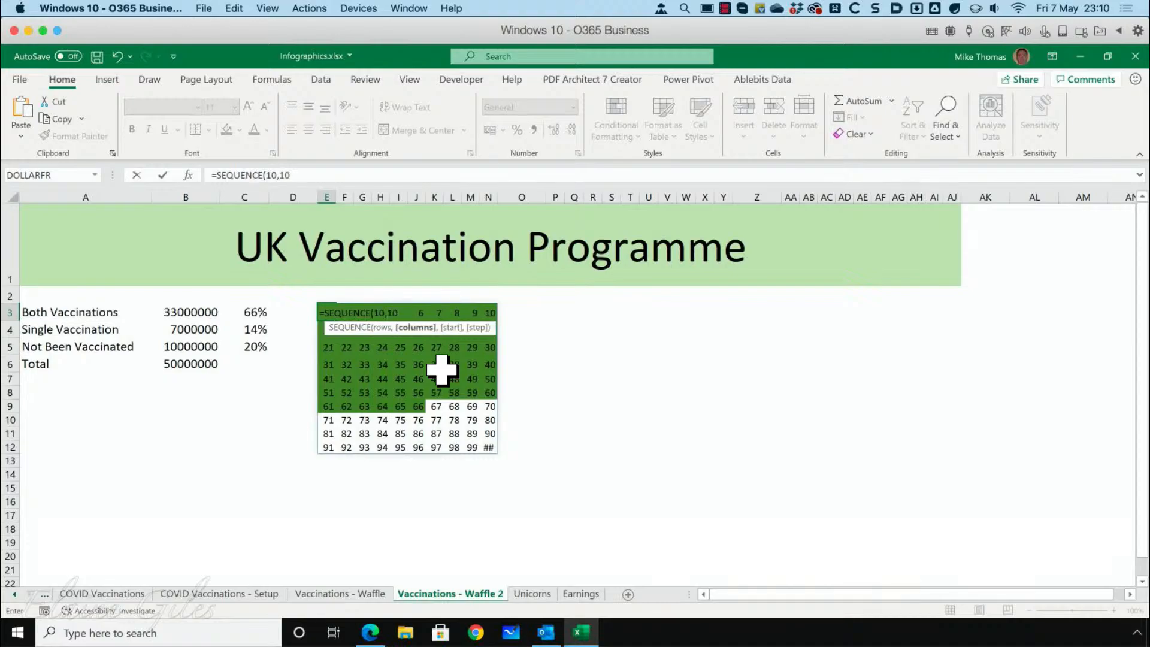
{"action": "type", "text": ",100,"}
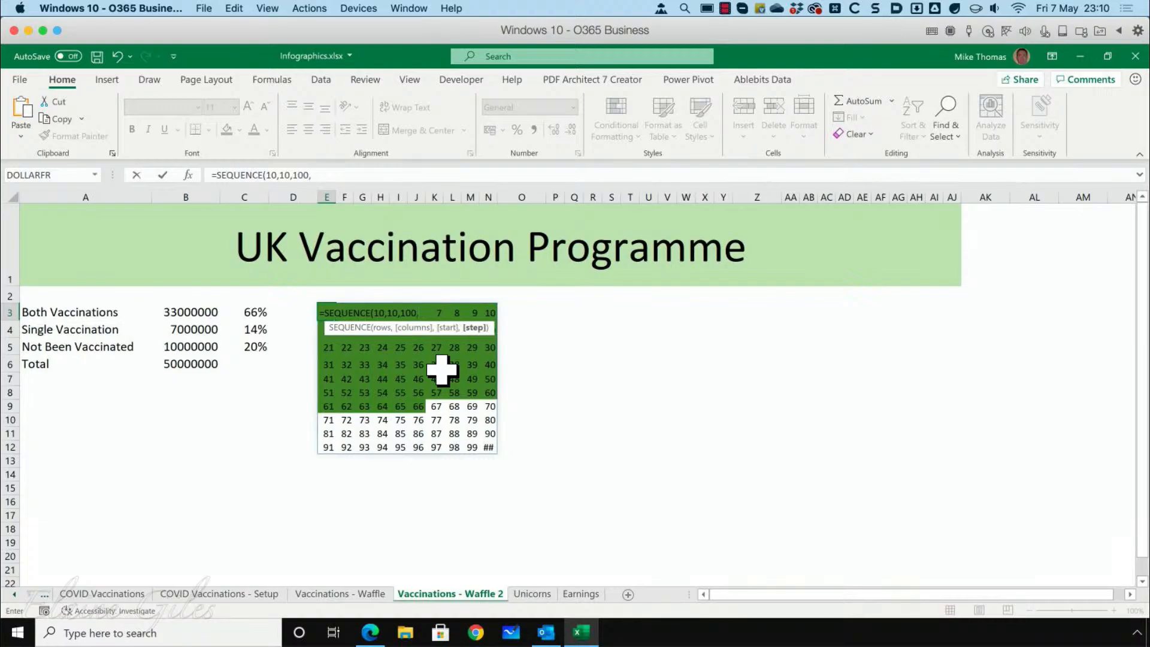
{"action": "type", "text": "-1)"}
{"action": "key", "text": "ctrl+Return"}
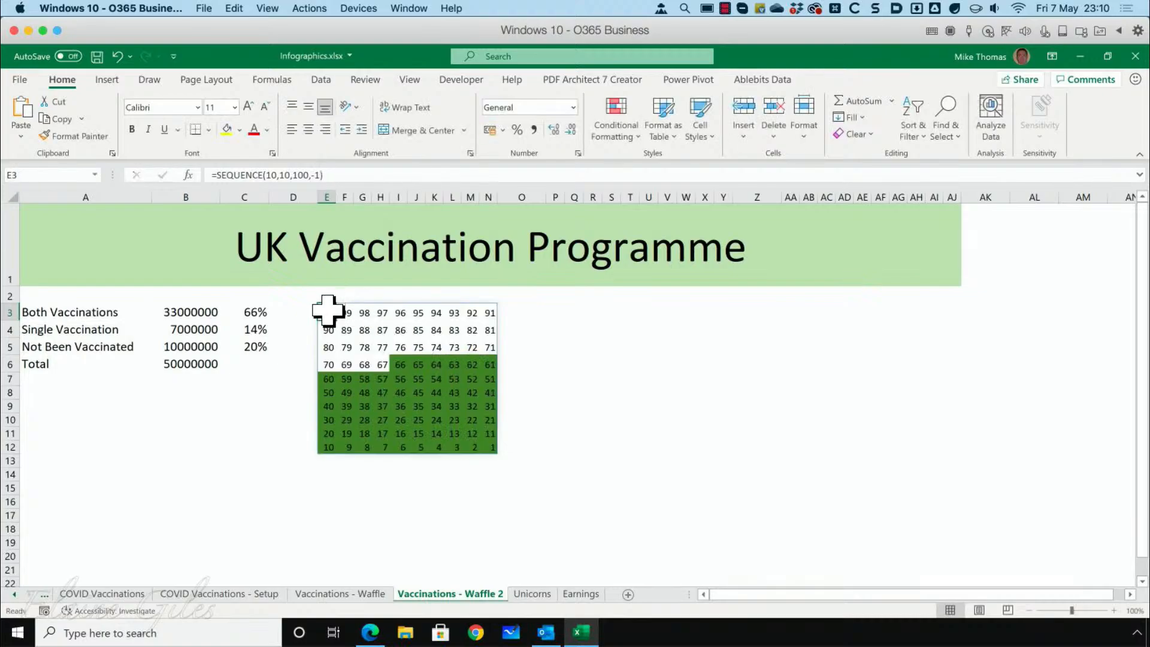
Step: Try widening column E so the grid's first number fits, and undo the width change
{"action": "left_click_drag", "start_coordinate": [336, 199], "coordinate": [339, 198]}
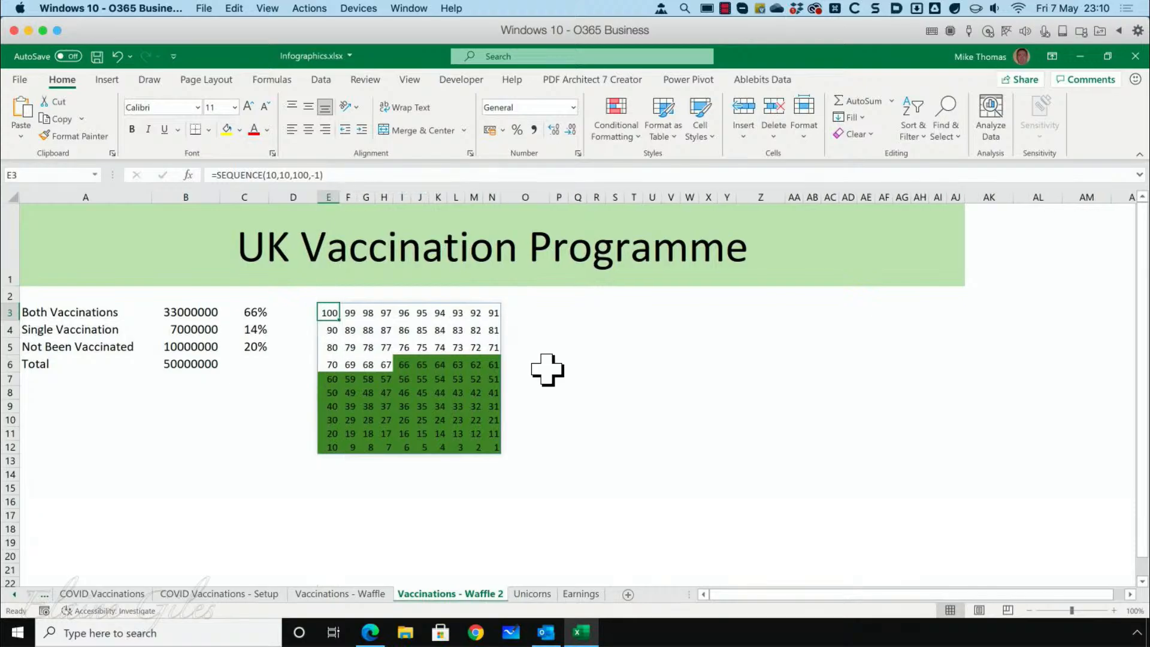
{"action": "left_click", "coordinate": [118, 56]}
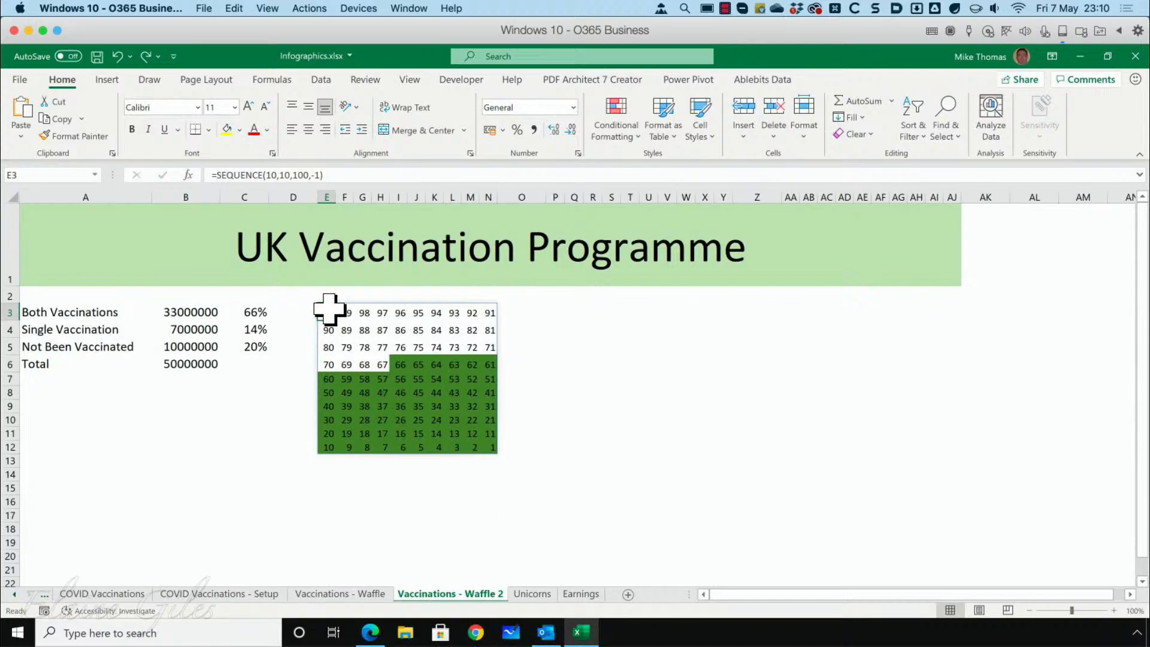
{"action": "left_click_drag", "start_coordinate": [330, 309], "coordinate": [491, 446]}
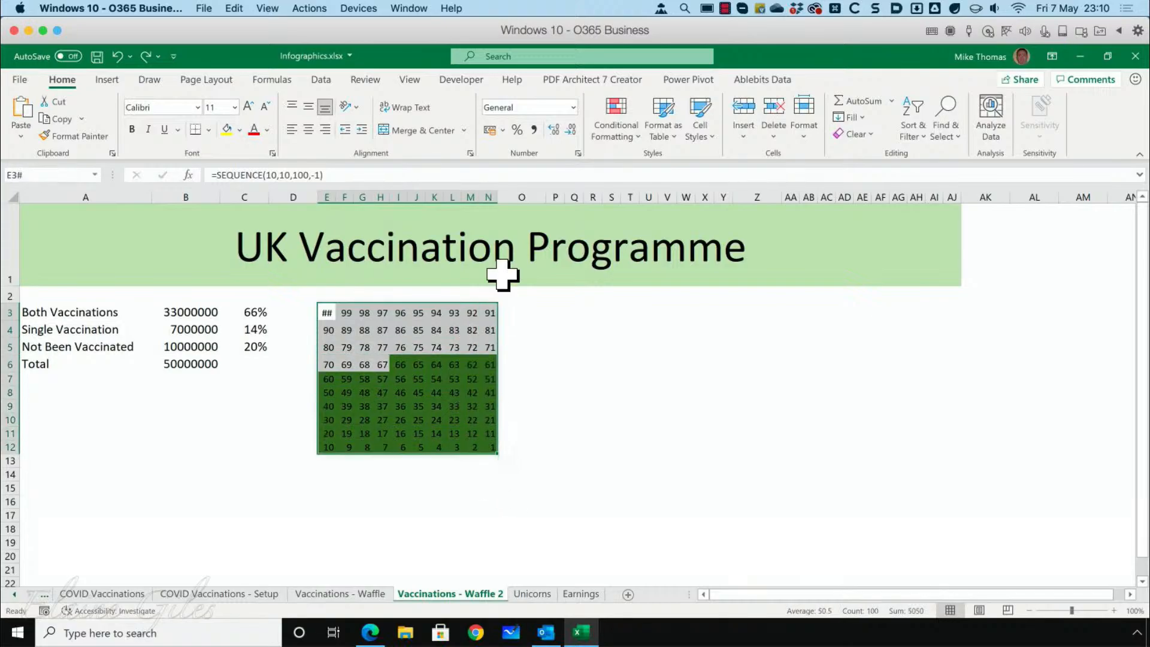
{"action": "left_click", "coordinate": [574, 107]}
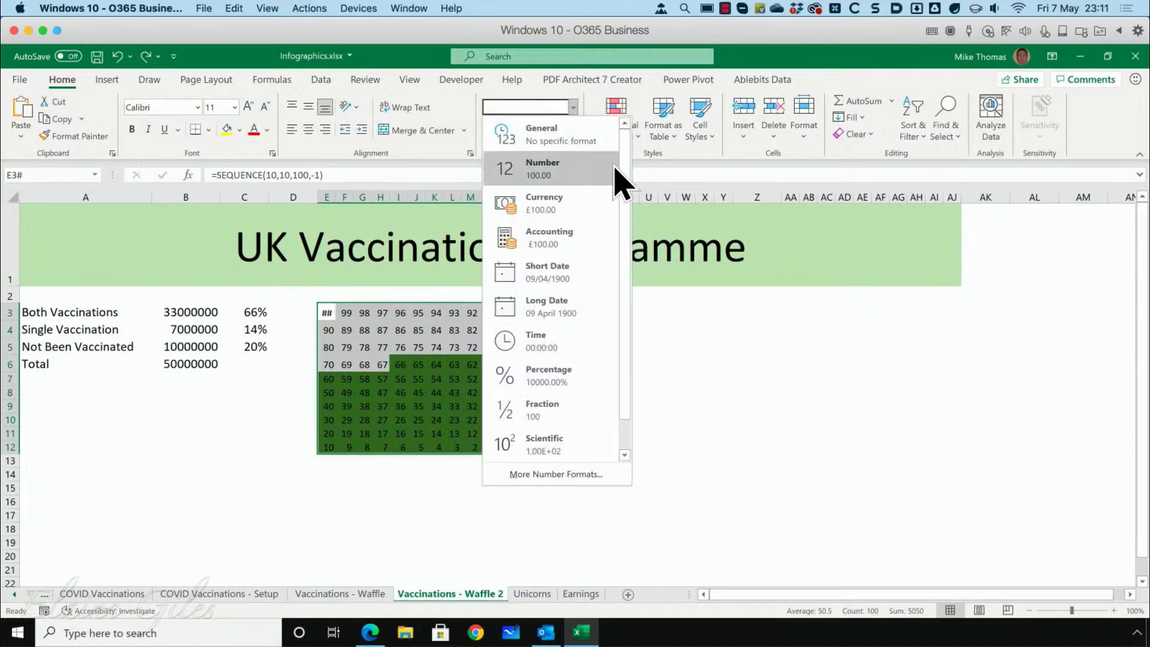
{"action": "left_click", "coordinate": [580, 128]}
{"action": "left_click", "coordinate": [437, 311]}
Step: Hide the numbers in the grid E3:N12 by applying the custom number format ;;; to its cells
{"action": "left_click_drag", "start_coordinate": [329, 313], "coordinate": [488, 448]}
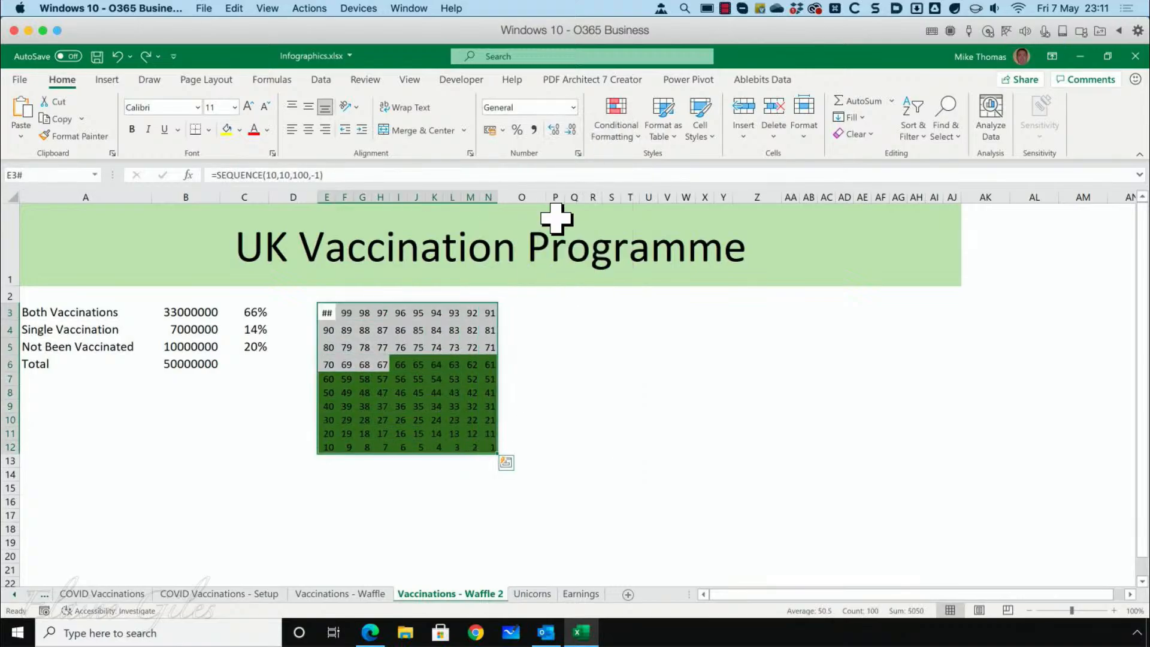
{"action": "left_click", "coordinate": [573, 108]}
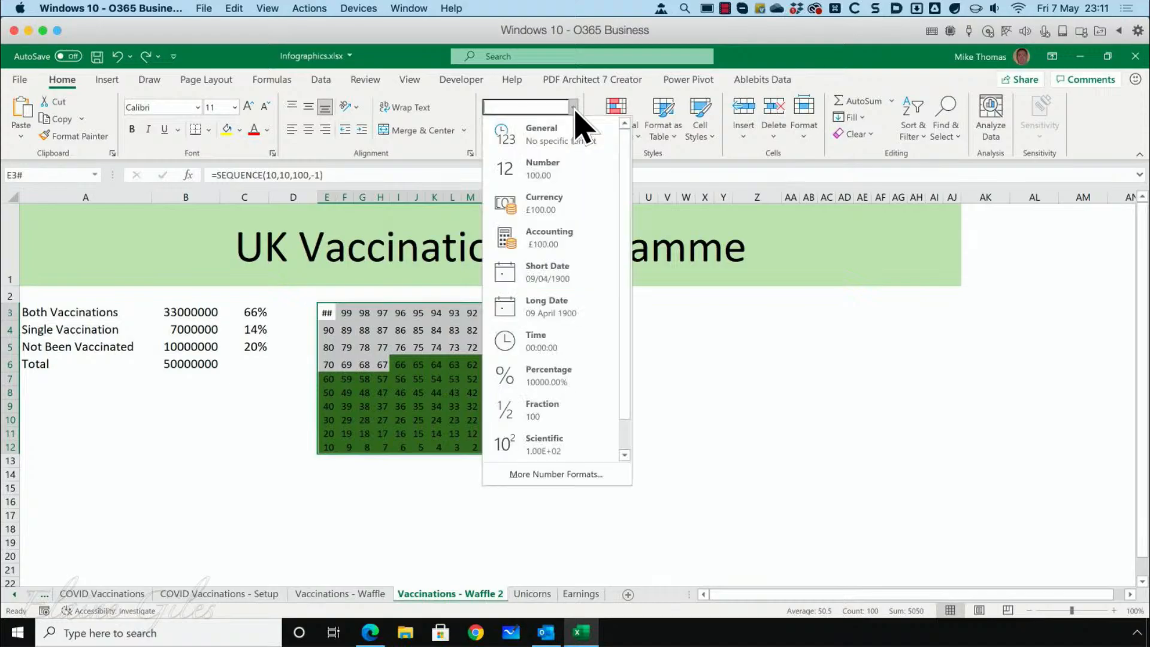
{"action": "left_click", "coordinate": [576, 476]}
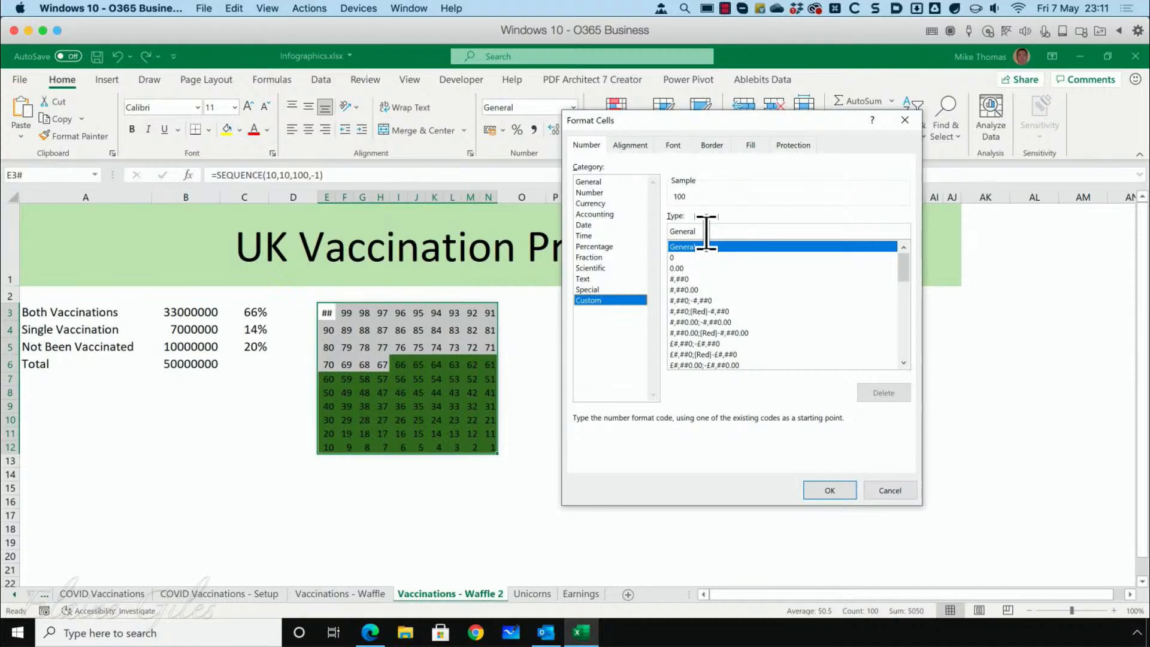
{"action": "left_click_drag", "start_coordinate": [709, 232], "coordinate": [580, 226]}
{"action": "type", "text": ";;;"}
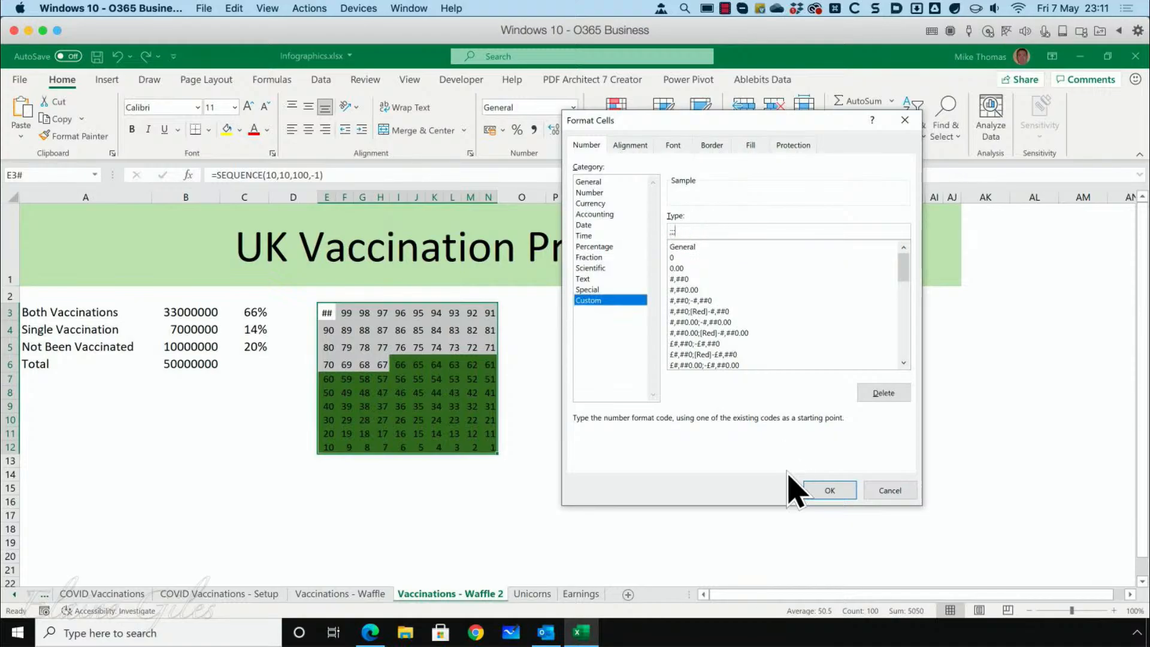
{"action": "left_click", "coordinate": [828, 491]}
{"action": "left_click", "coordinate": [614, 488]}
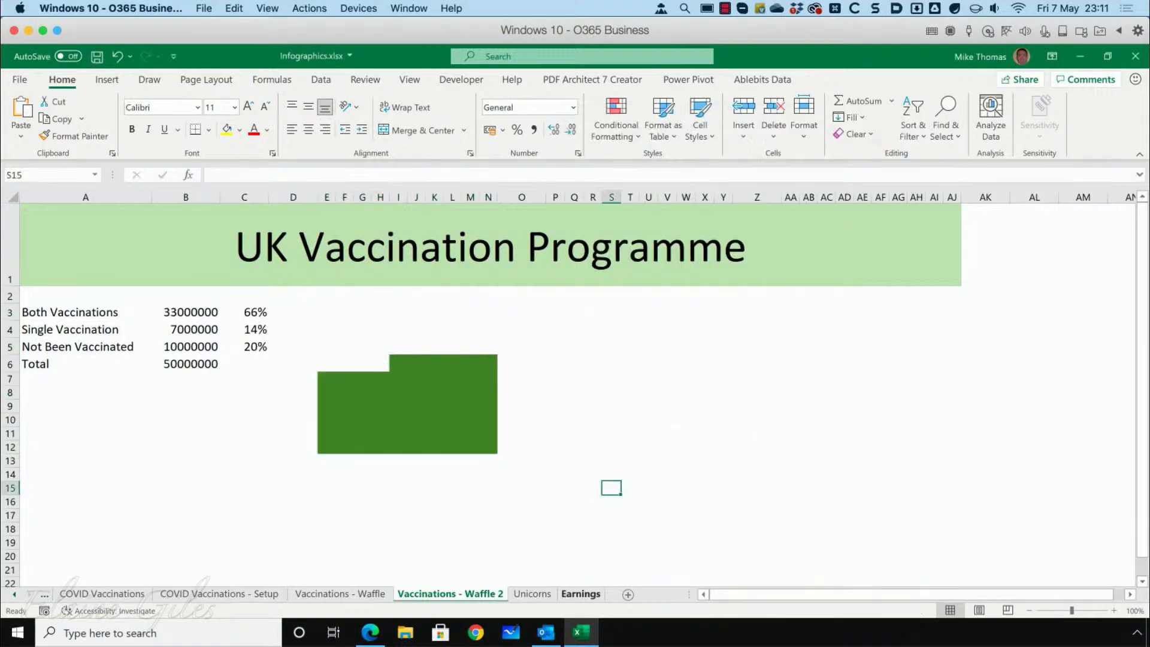
Step: Open the border options for the grid E3:N12
{"action": "left_click_drag", "start_coordinate": [322, 319], "coordinate": [487, 449]}
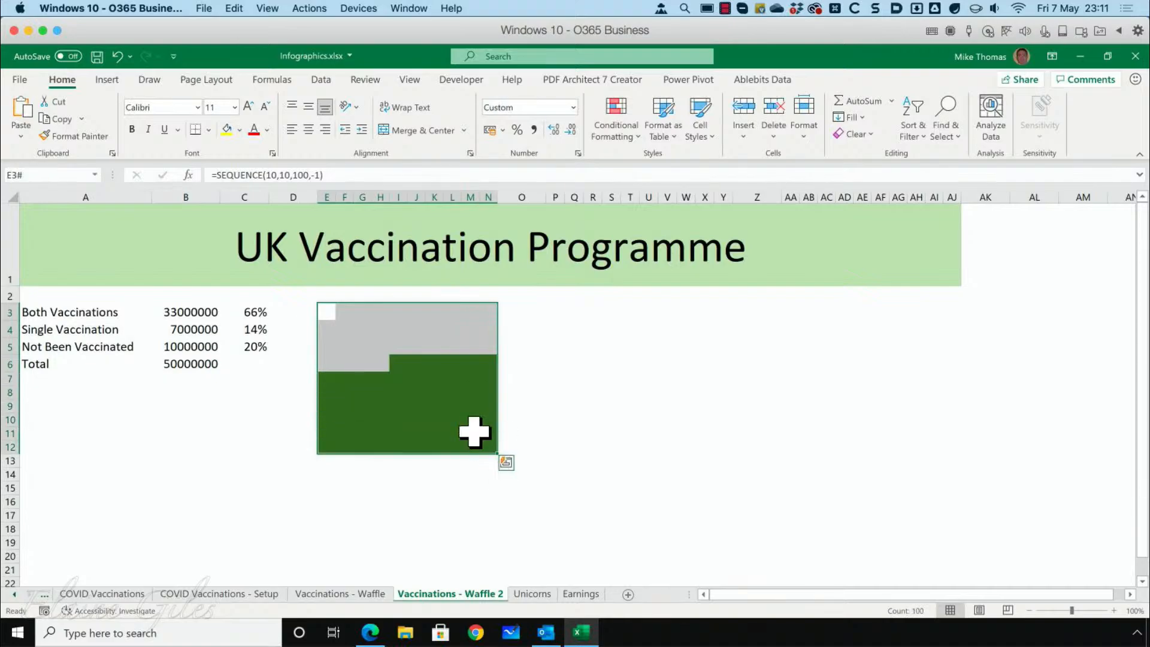
{"action": "left_click", "coordinate": [209, 130]}
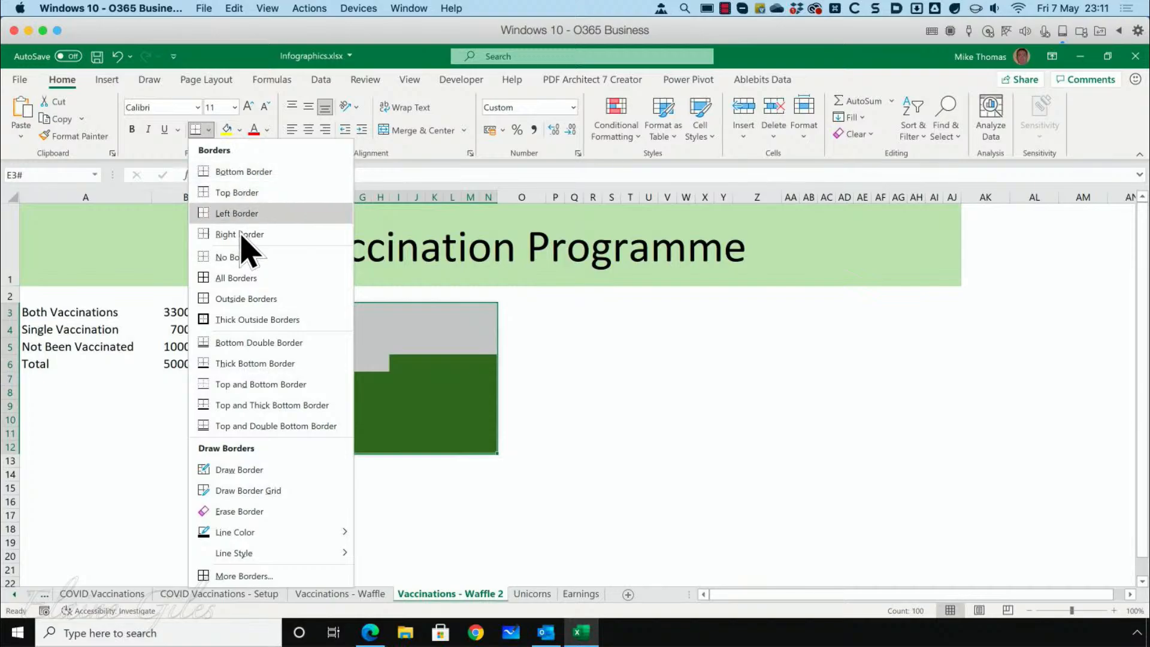
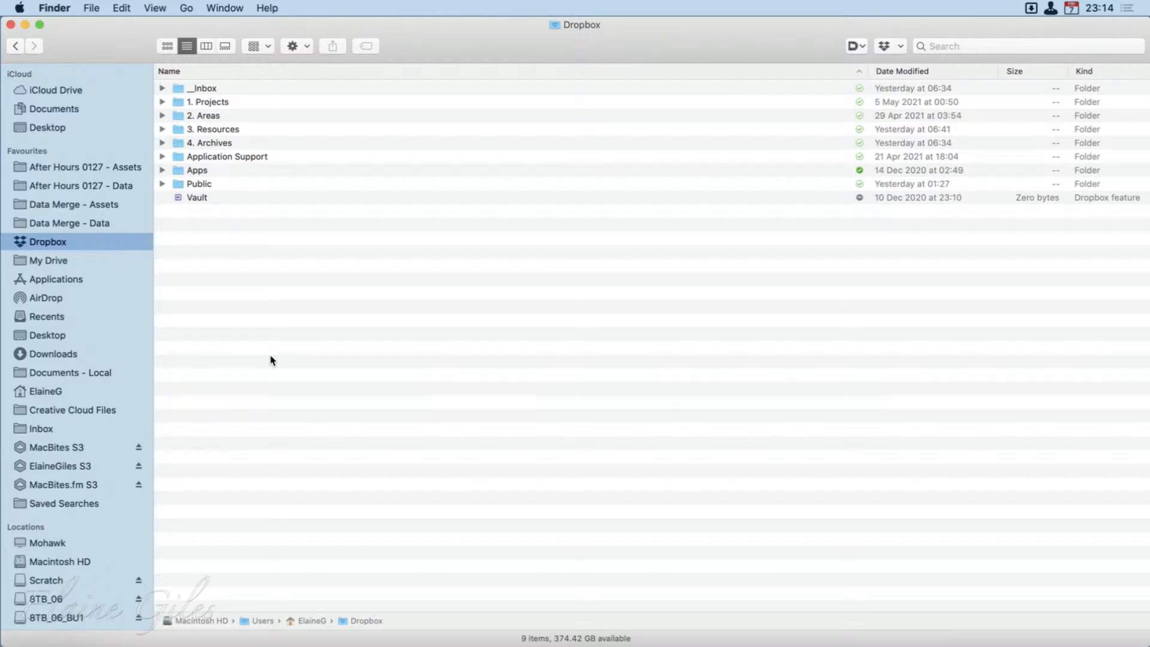
Step: Switch to Finder and open the Posters folder of 20210404 - Adobe Bridge 2021 under Dropbox, 2. Areas, Content Creation, Live Sessions
{"action": "left_click", "coordinate": [211, 115]}
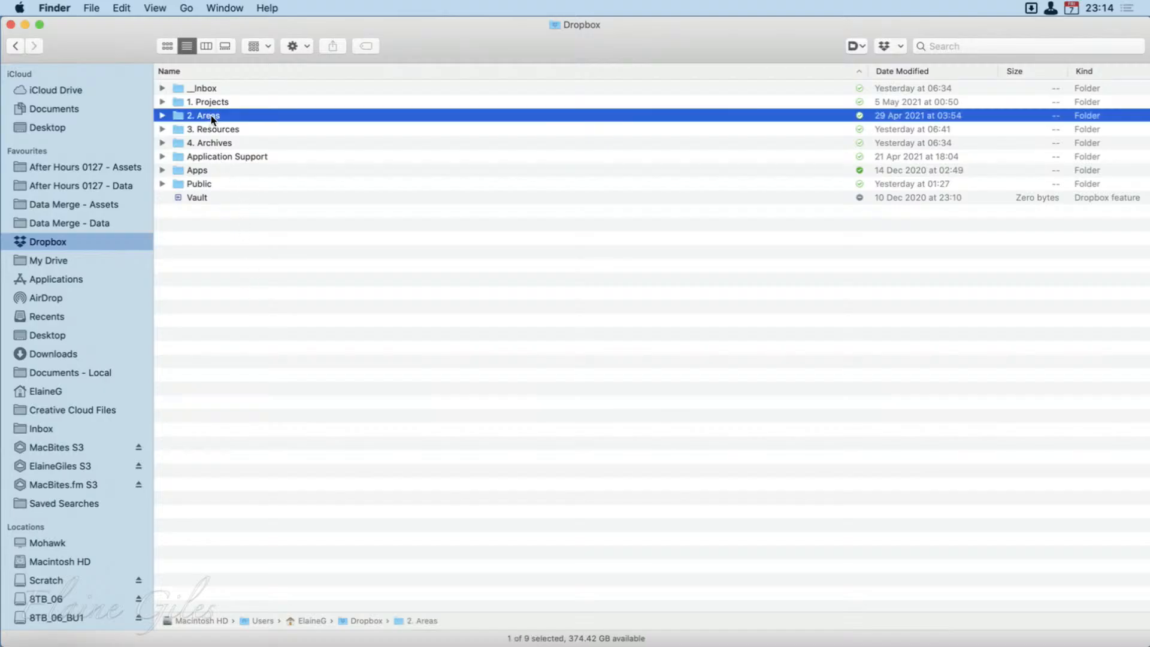
{"action": "double_click", "coordinate": [210, 115]}
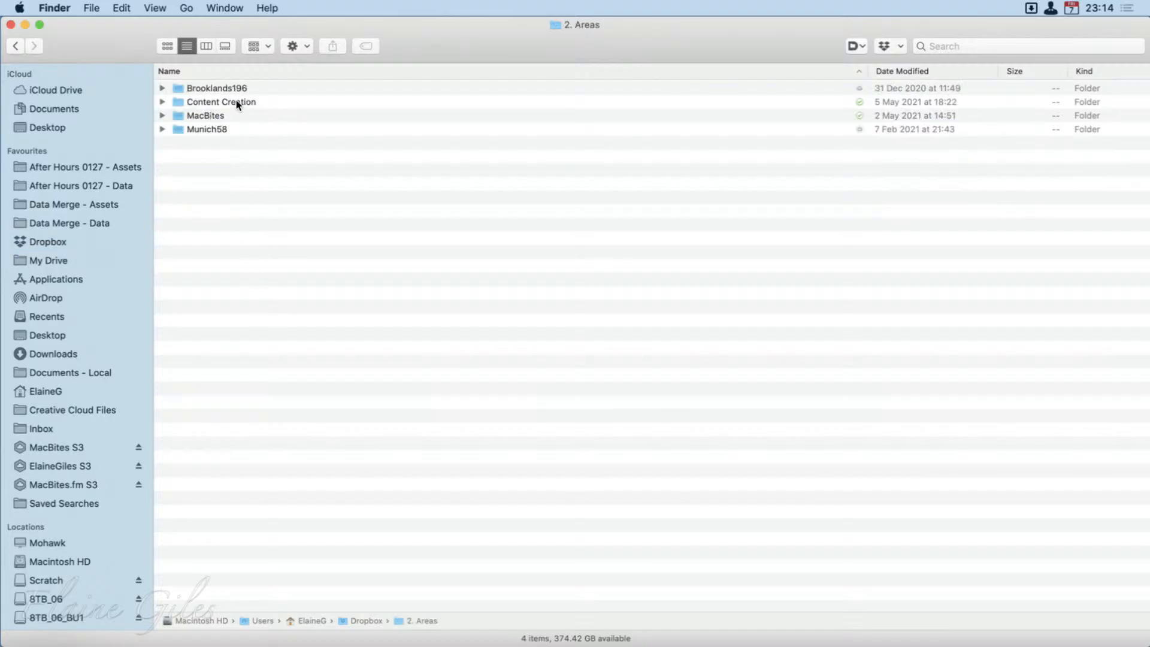
{"action": "double_click", "coordinate": [237, 103]}
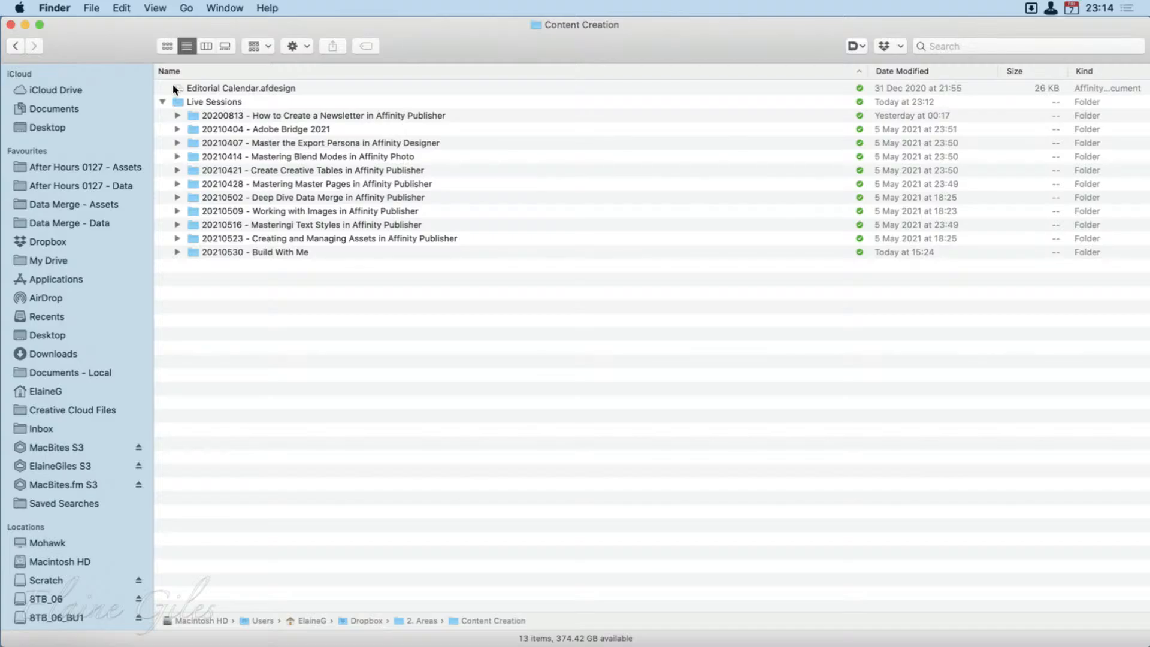
{"action": "double_click", "coordinate": [214, 100]}
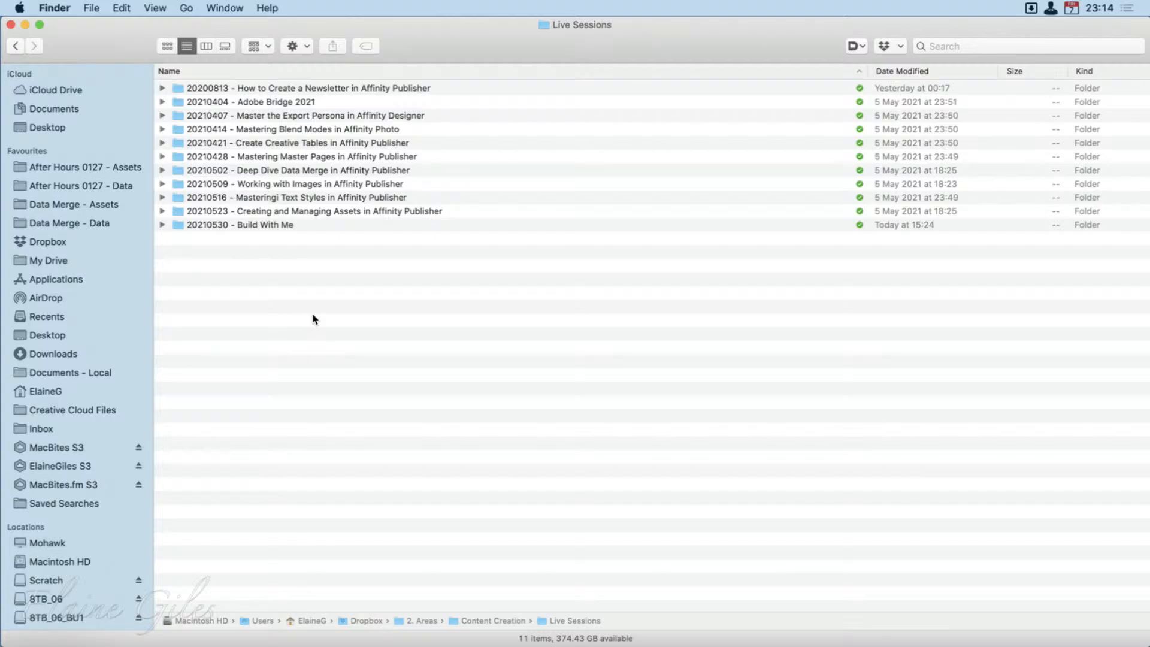
{"action": "left_click", "coordinate": [162, 102]}
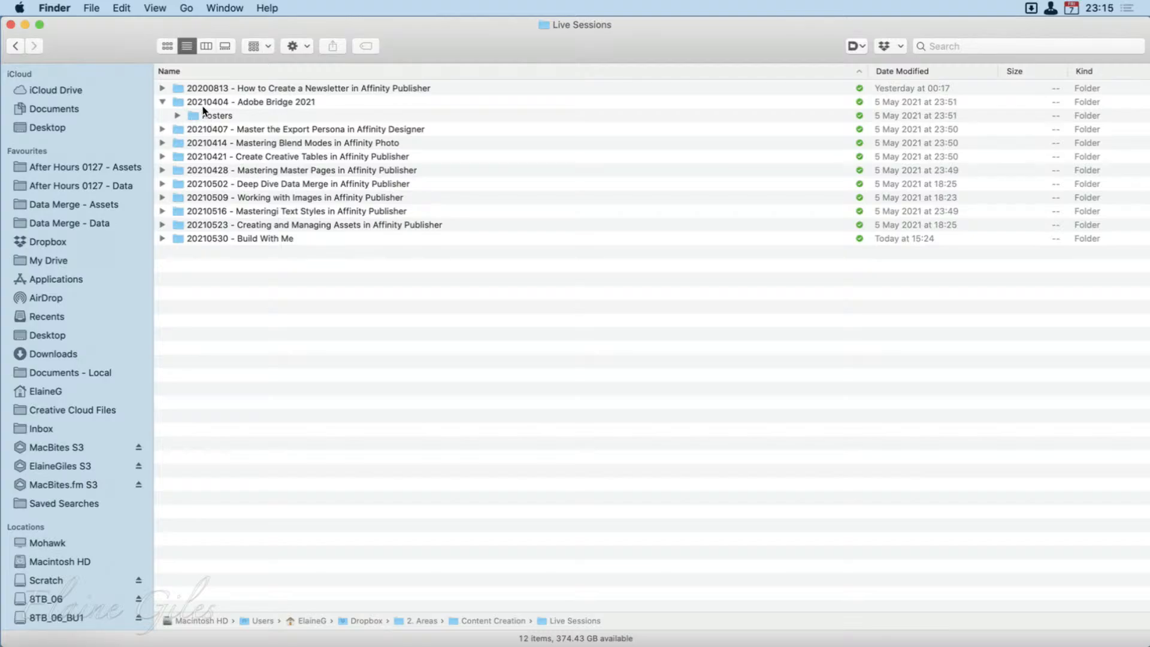
{"action": "double_click", "coordinate": [217, 116]}
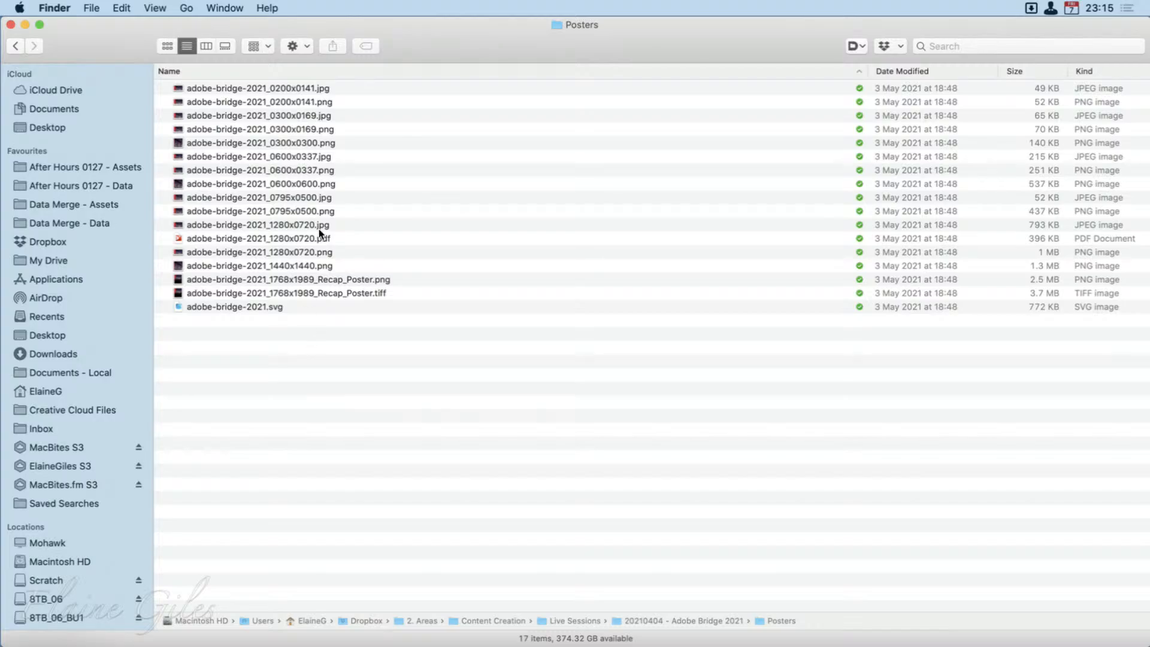
Step: Preview the Adobe Bridge poster files from adobe-bridge-2021_0200x0141.jpg to adobe-bridge-2021.svg, and close the preview with nothing selected
{"action": "left_click", "coordinate": [359, 90]}
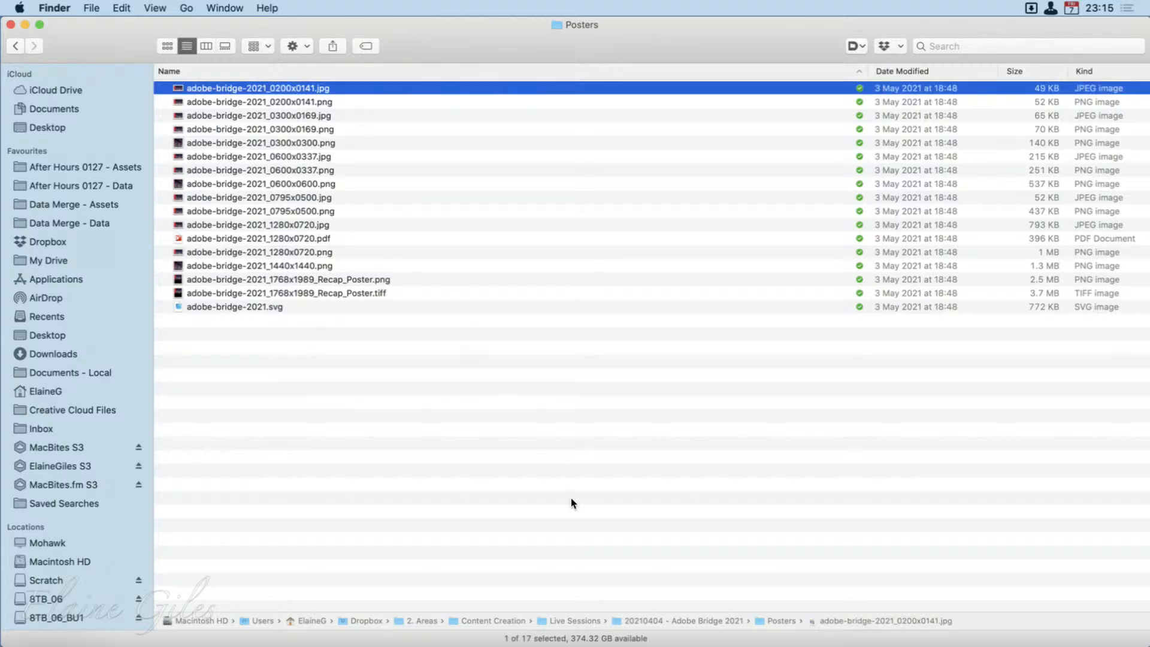
{"action": "key", "text": "space"}
{"action": "key", "text": "Down"}
{"action": "key", "text": "Down"}
{"action": "key", "text": "Down"}
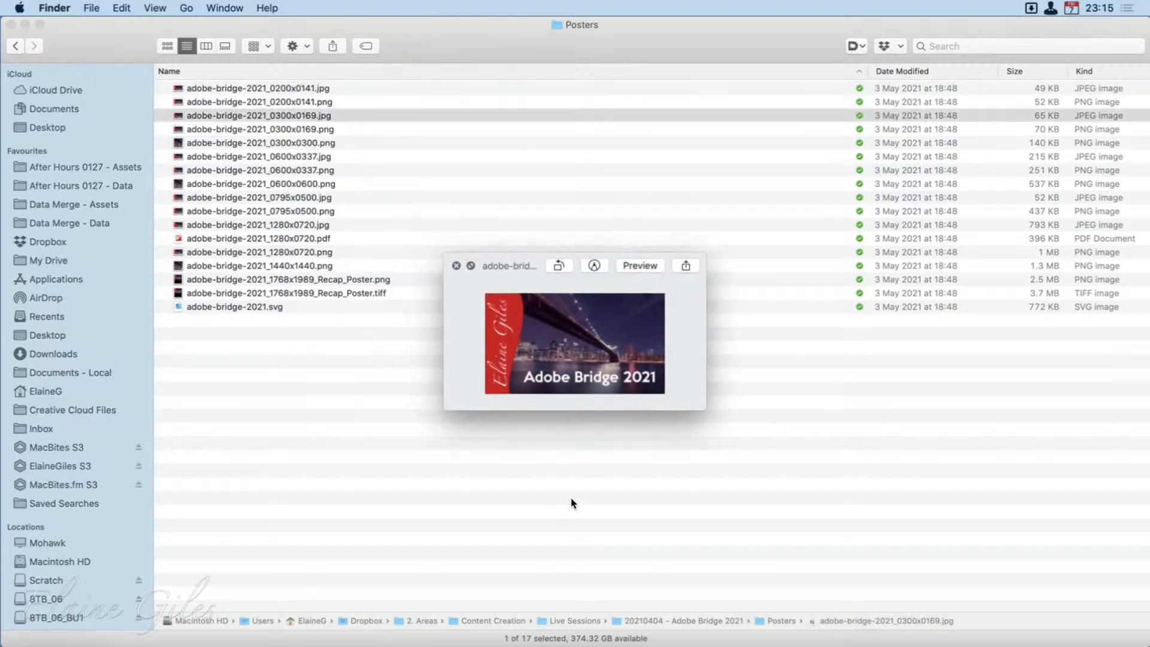
{"action": "key", "text": "Down"}
{"action": "key", "text": "Down"}
{"action": "key", "text": "Down"}
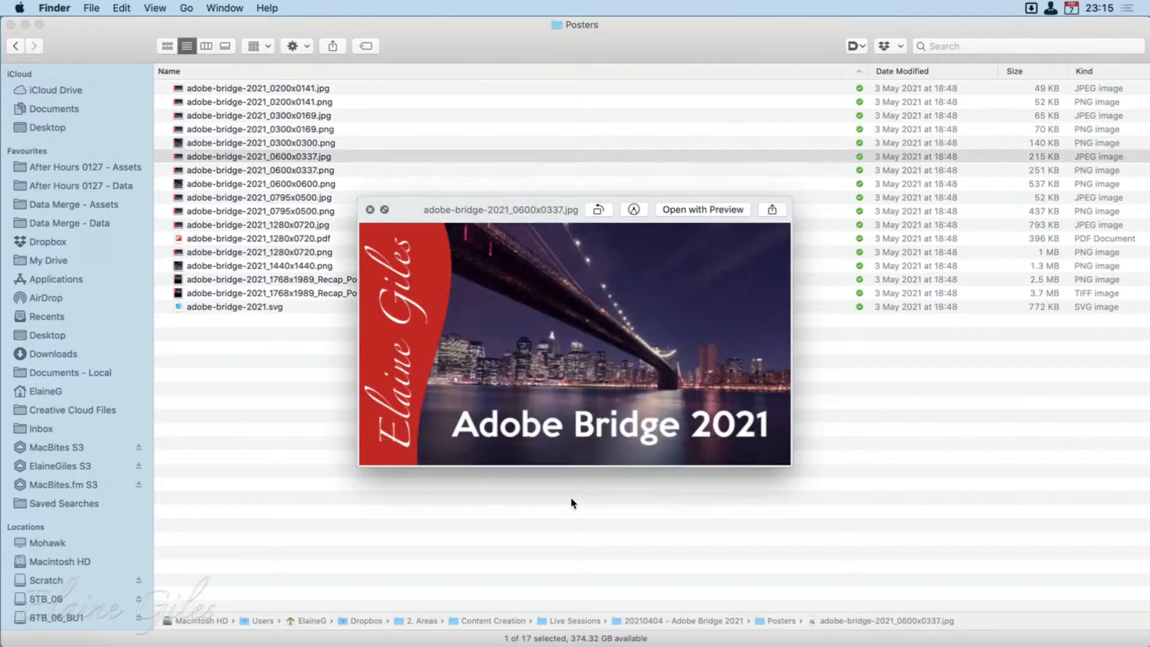
{"action": "key", "text": "Down"}
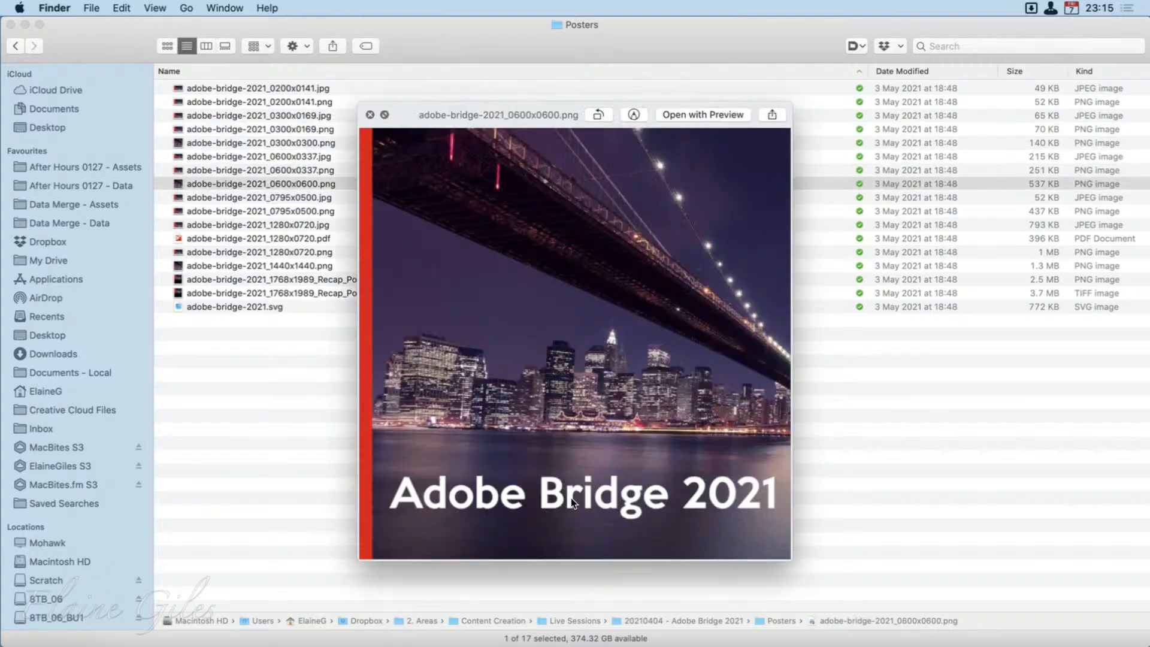
{"action": "key", "text": "Down"}
{"action": "key", "text": "Down"}
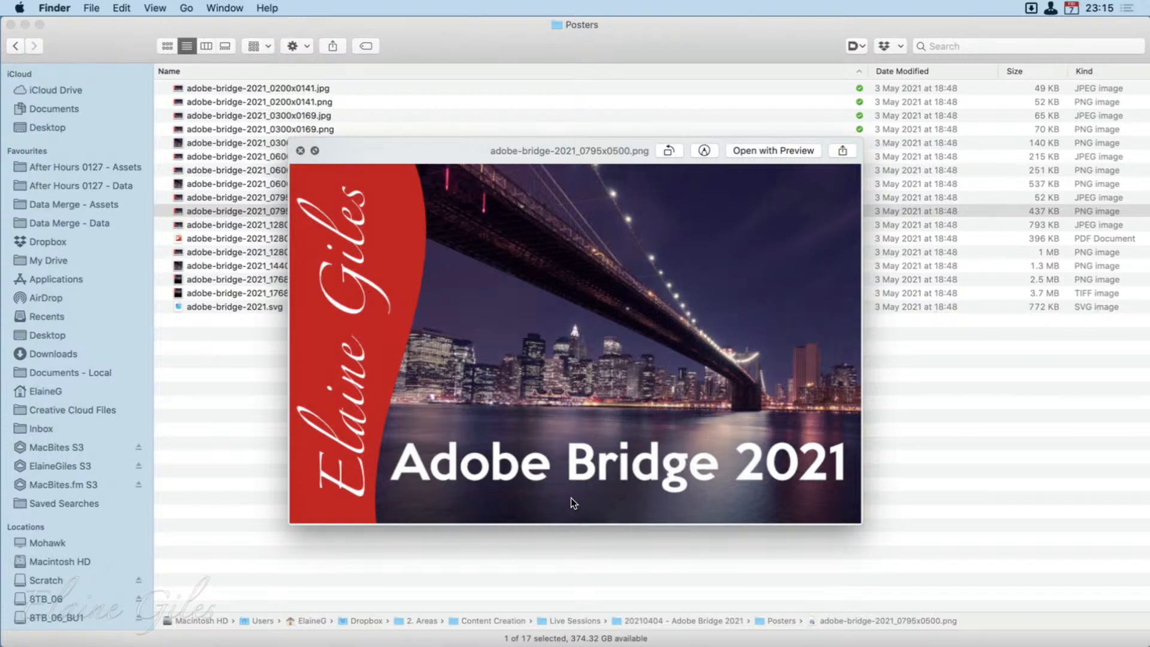
{"action": "key", "text": "Down"}
{"action": "key", "text": "Down"}
{"action": "key", "text": "Down"}
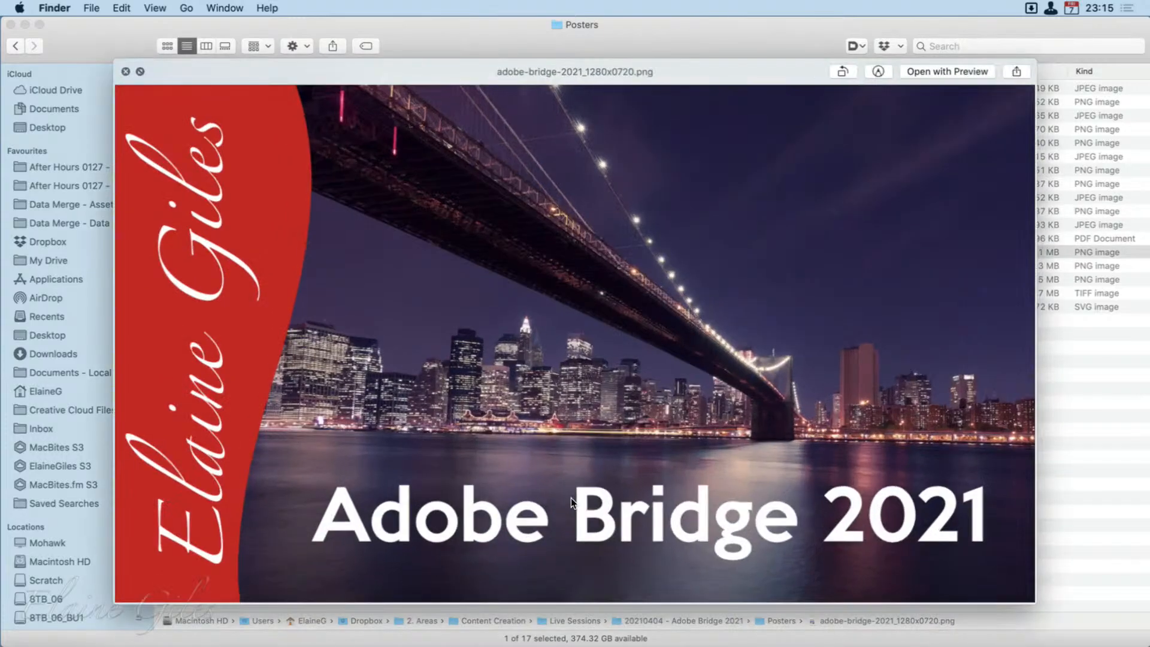
{"action": "key", "text": "Down"}
{"action": "key", "text": "Down"}
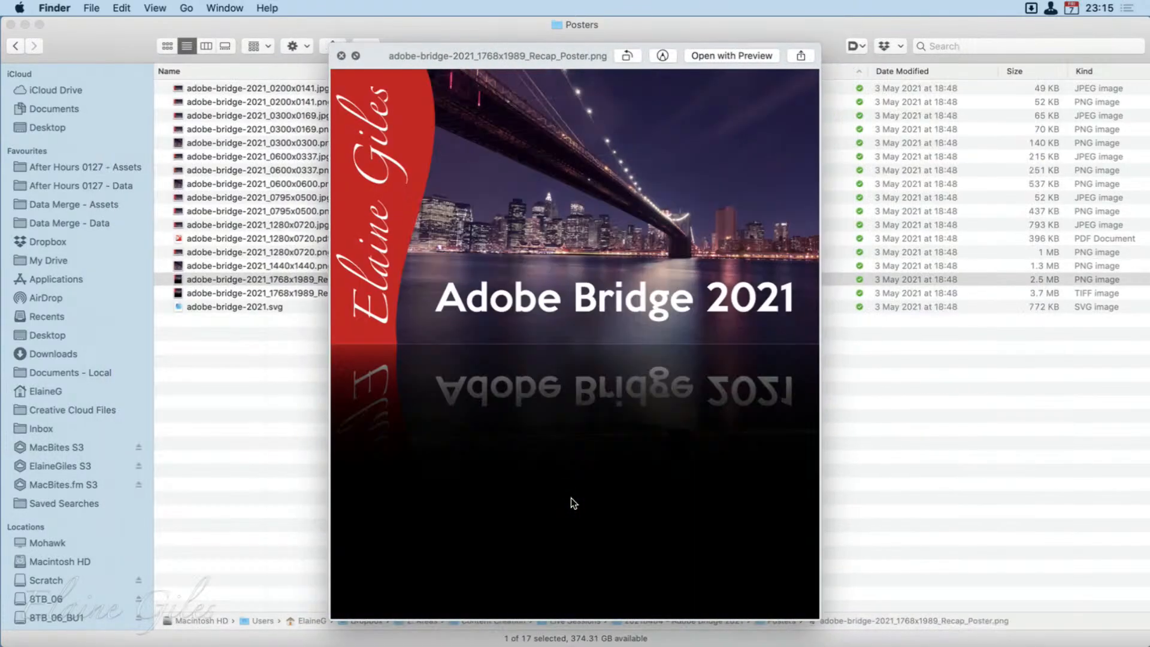
{"action": "key", "text": "Down"}
{"action": "key", "text": "Down"}
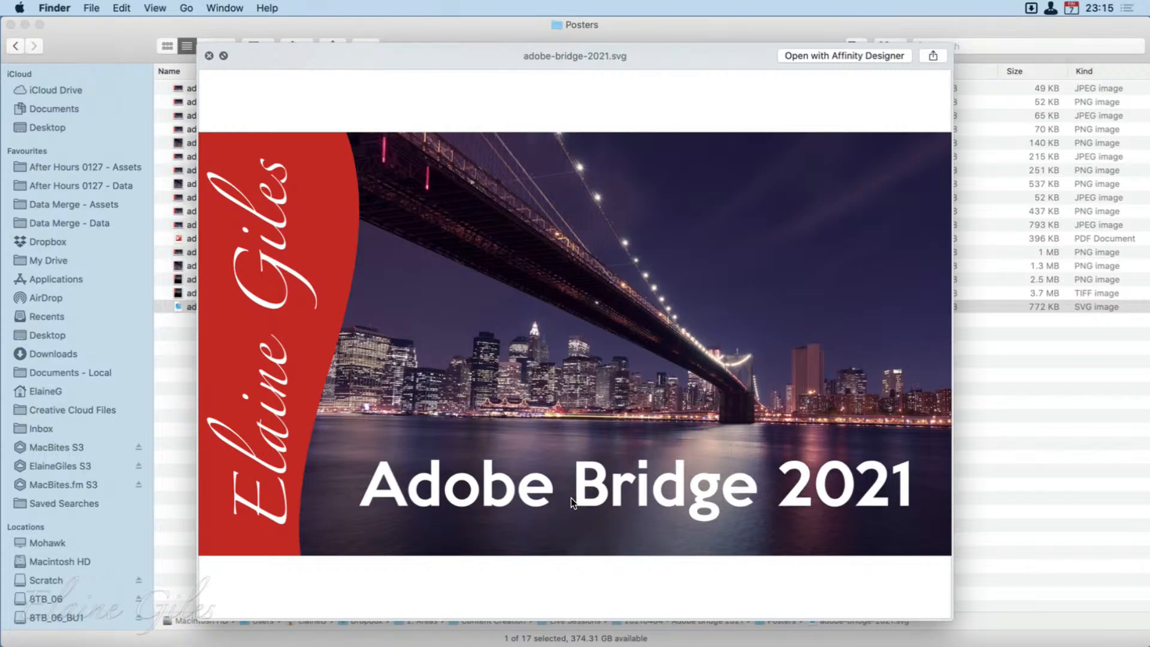
{"action": "key", "text": "super+alt+a"}
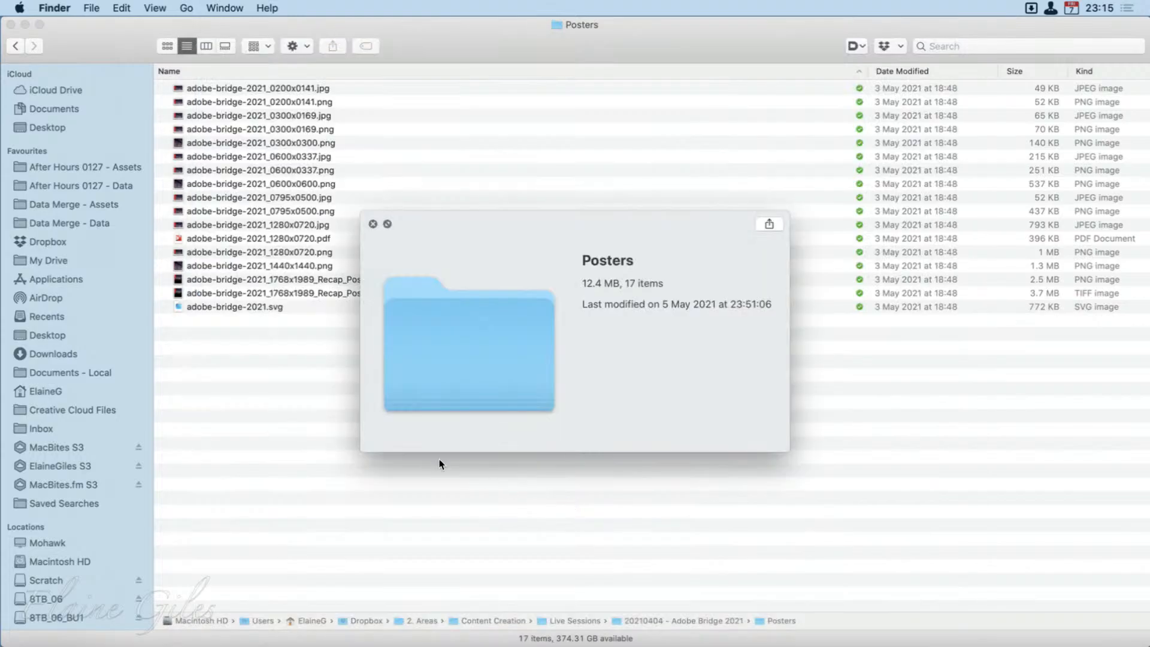
{"action": "left_click", "coordinate": [316, 440]}
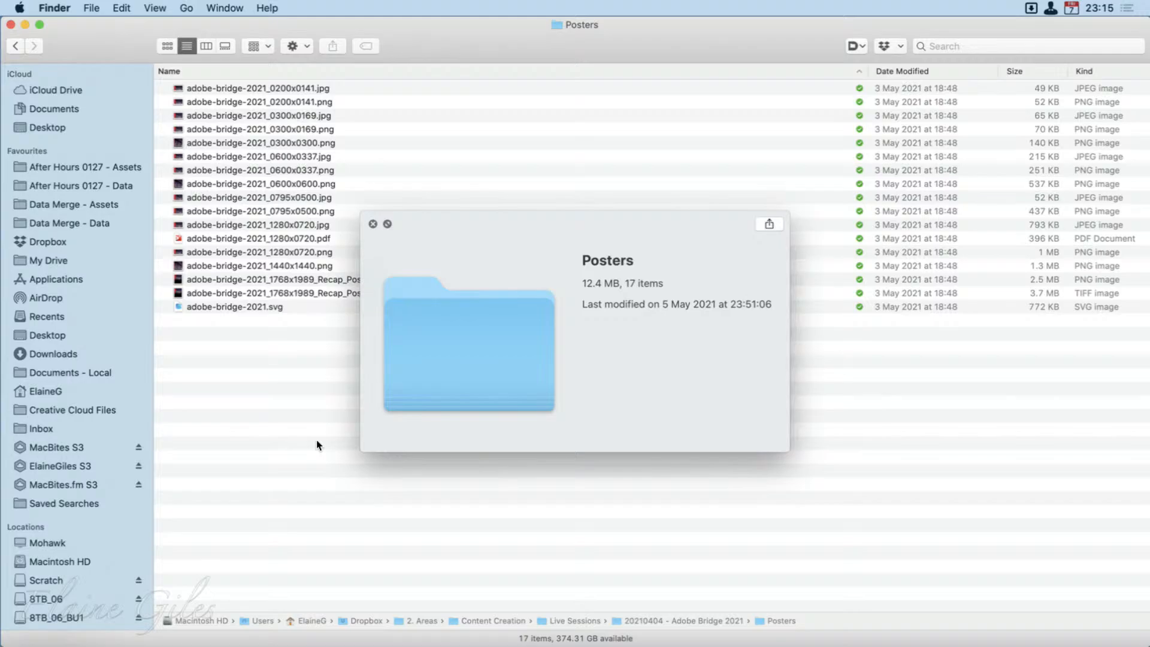
{"action": "left_click", "coordinate": [373, 224]}
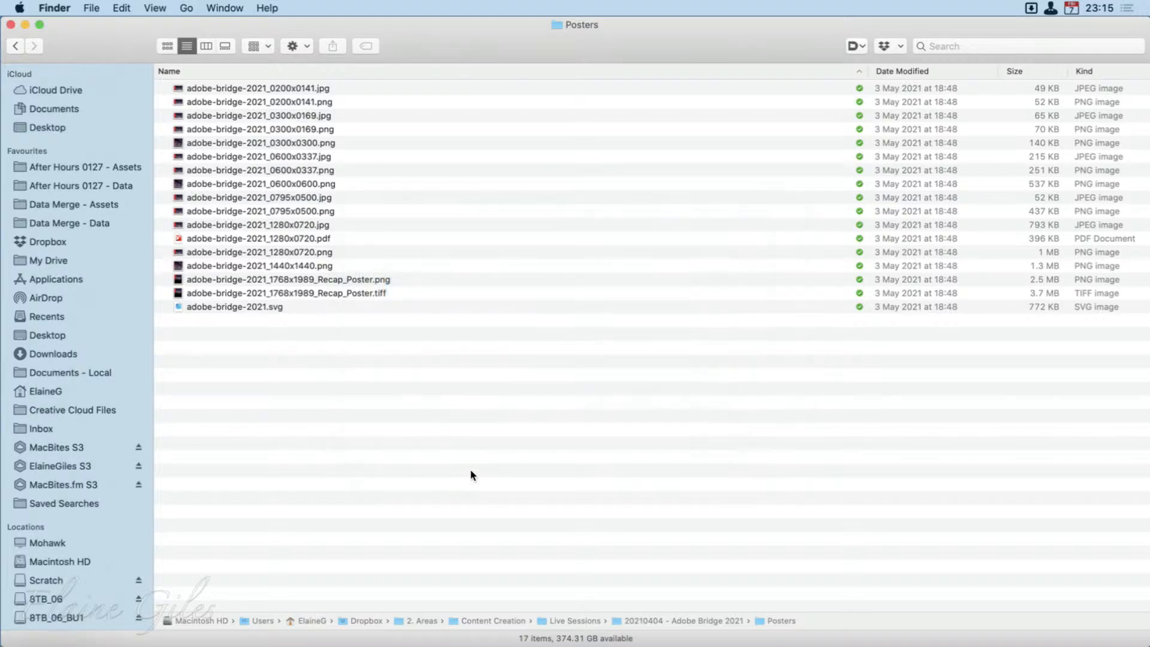
Step: Return to the Live Sessions folder and expand all session folders with their subfolders to look through the poster files
{"action": "double_click", "coordinate": [577, 620]}
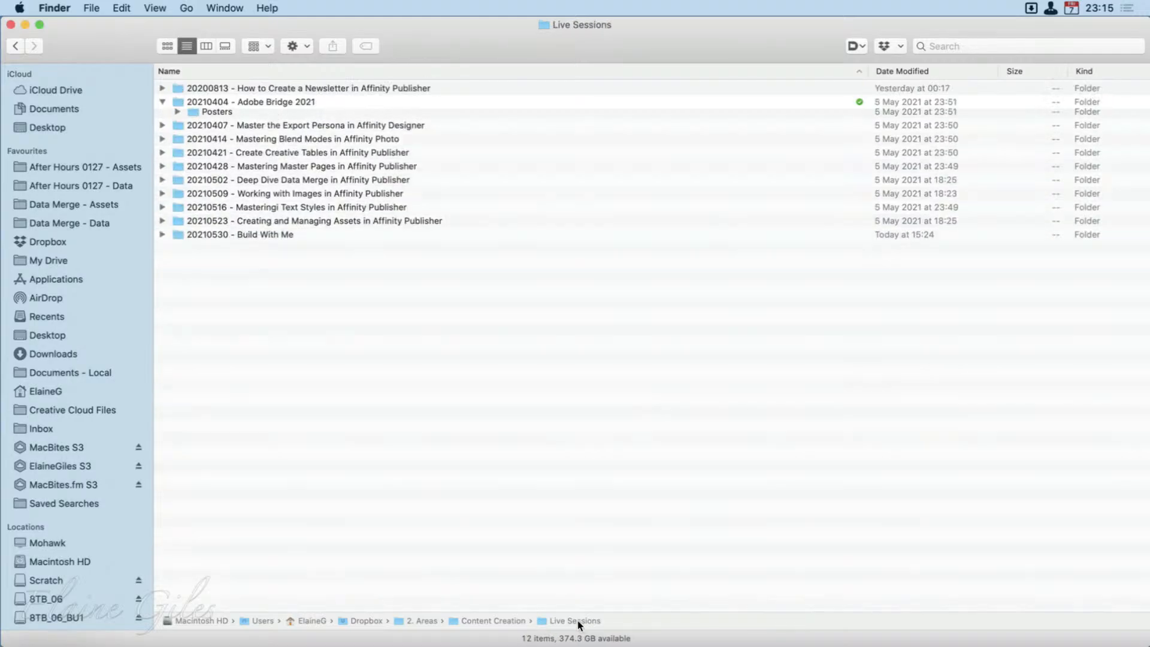
{"action": "left_click", "coordinate": [162, 102]}
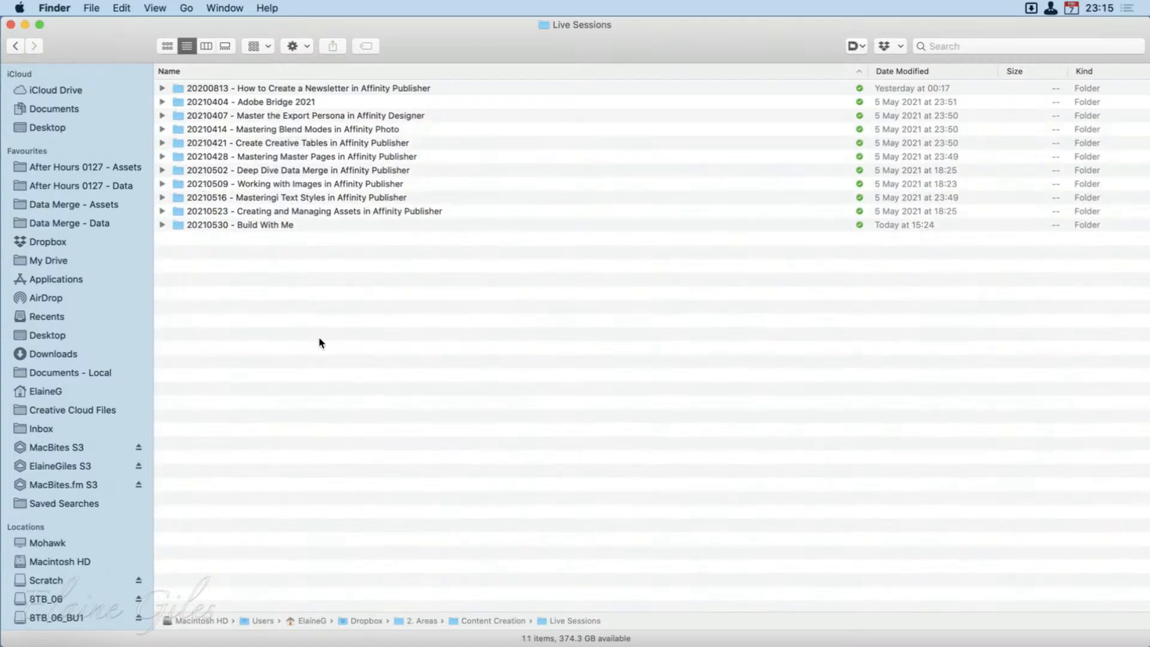
{"action": "key", "text": "super+a"}
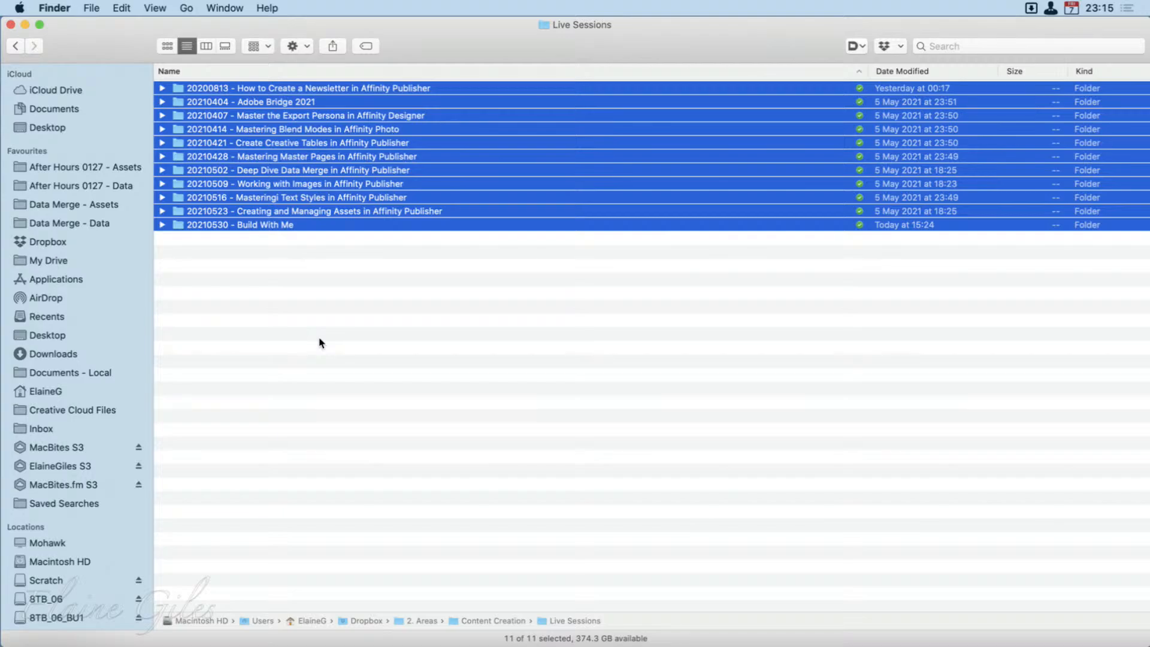
{"action": "key", "text": "alt+Right"}
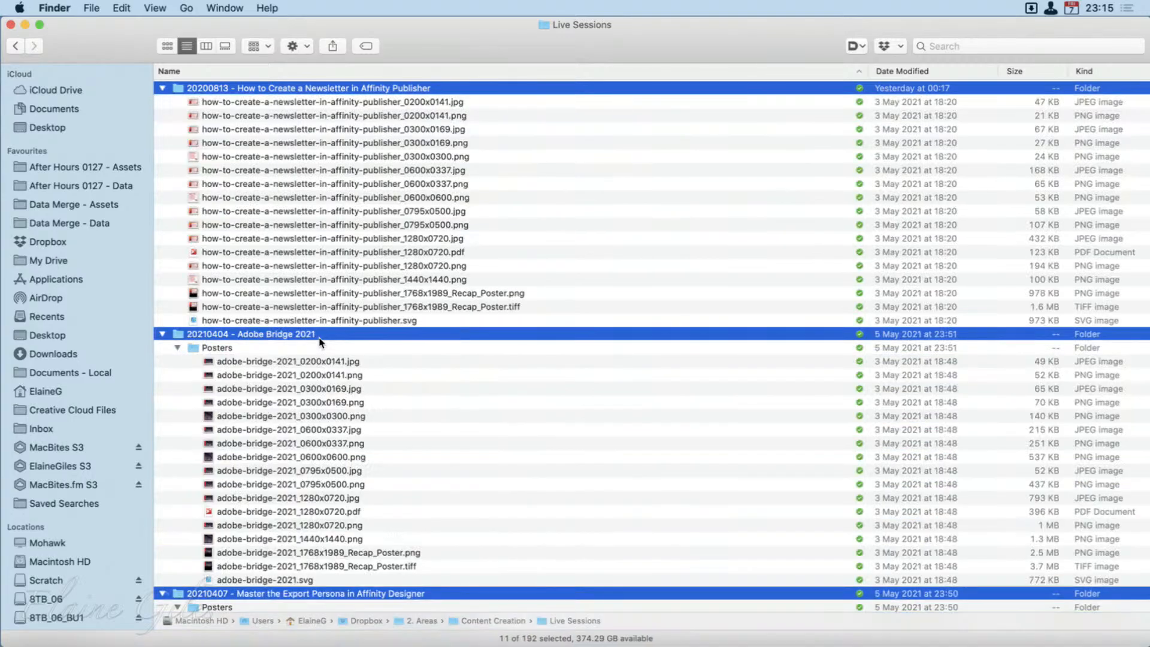
{"action": "scroll", "coordinate": [509, 487], "scroll_direction": "down", "scroll_amount": 5}
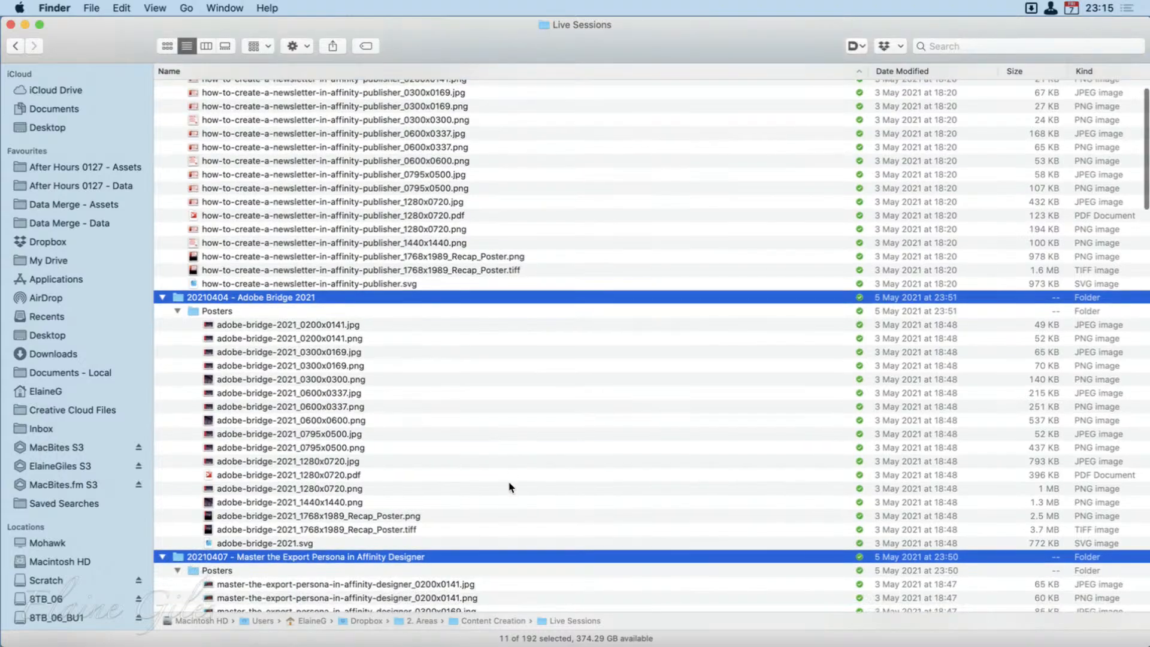
{"action": "scroll", "coordinate": [509, 487], "scroll_direction": "down", "scroll_amount": 20}
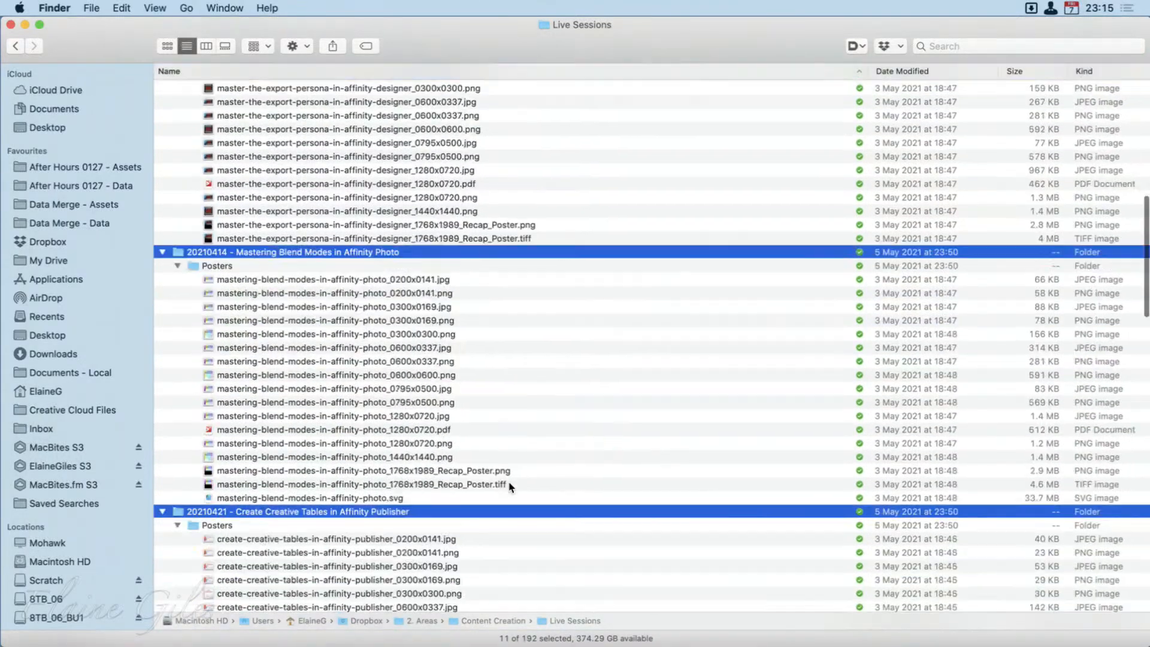
{"action": "scroll", "coordinate": [509, 487], "scroll_direction": "down", "scroll_amount": 20}
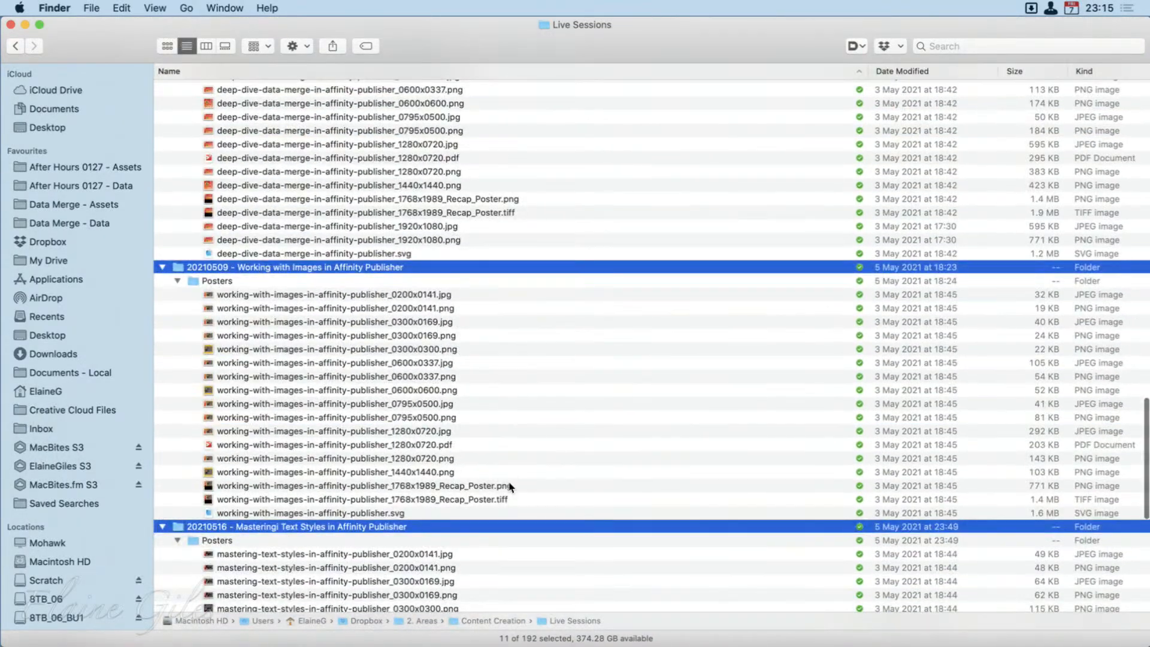
{"action": "scroll", "coordinate": [509, 487], "scroll_direction": "down", "scroll_amount": 8}
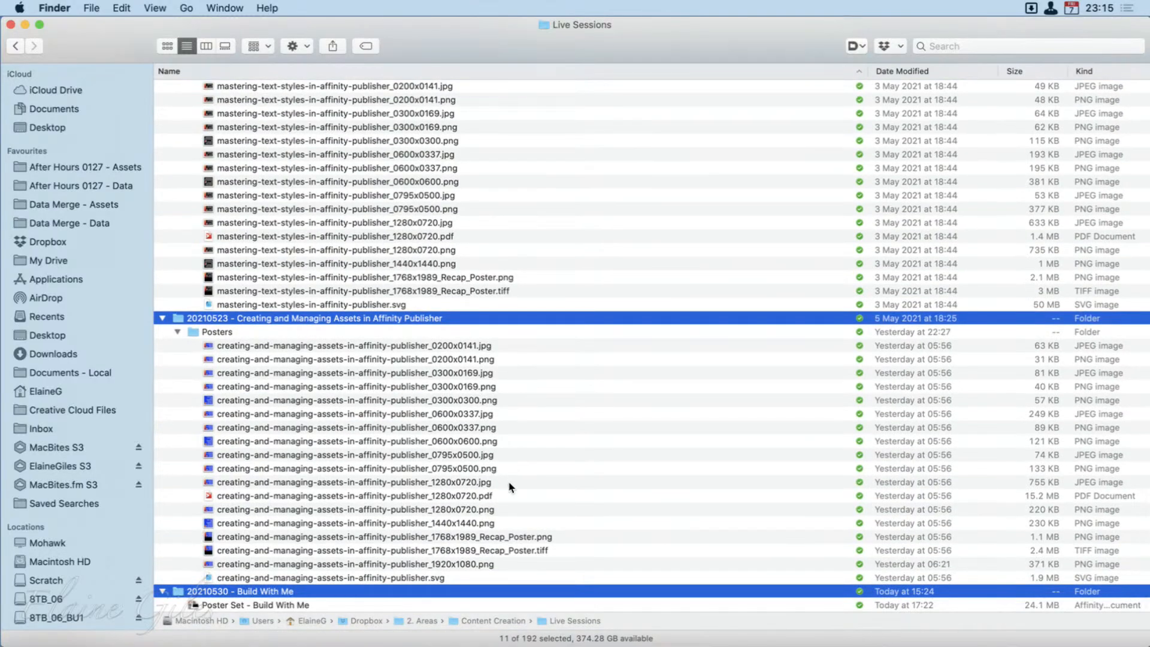
Step: Group all poster files in 20200813 - How to Create a Newsletter in Affinity Publisher into a new subfolder named Posters
{"action": "scroll", "coordinate": [509, 487], "scroll_direction": "up", "scroll_amount": 20}
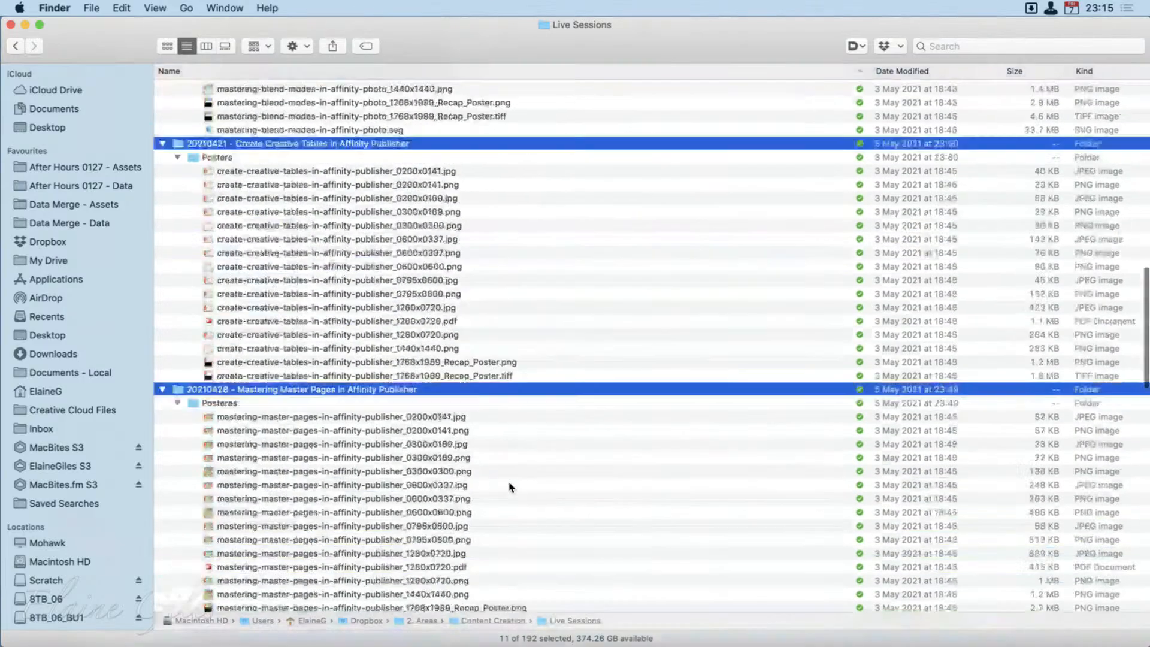
{"action": "scroll", "coordinate": [509, 487], "scroll_direction": "up", "scroll_amount": 20}
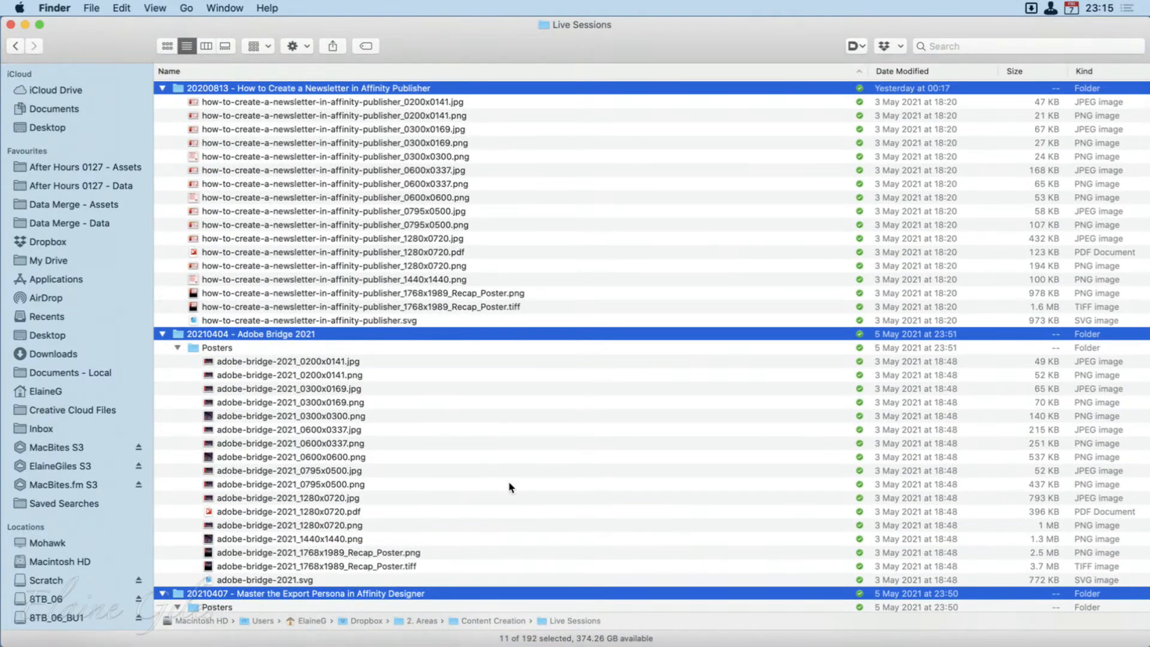
{"action": "left_click", "coordinate": [486, 106]}
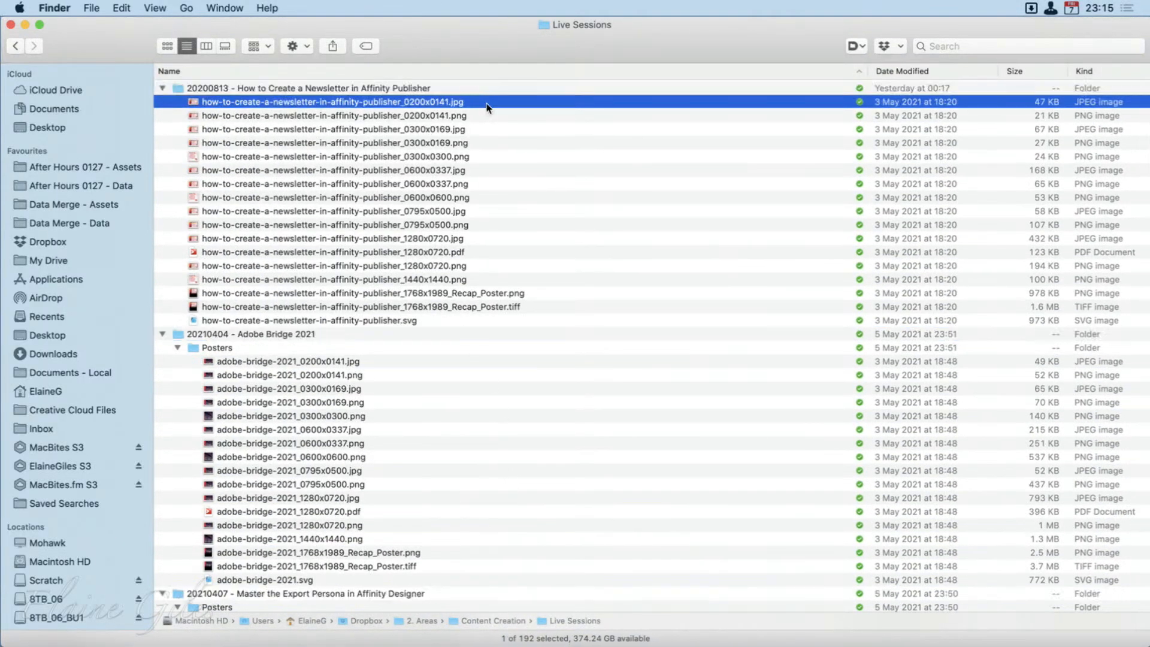
{"action": "left_click", "coordinate": [400, 320], "text": "shift"}
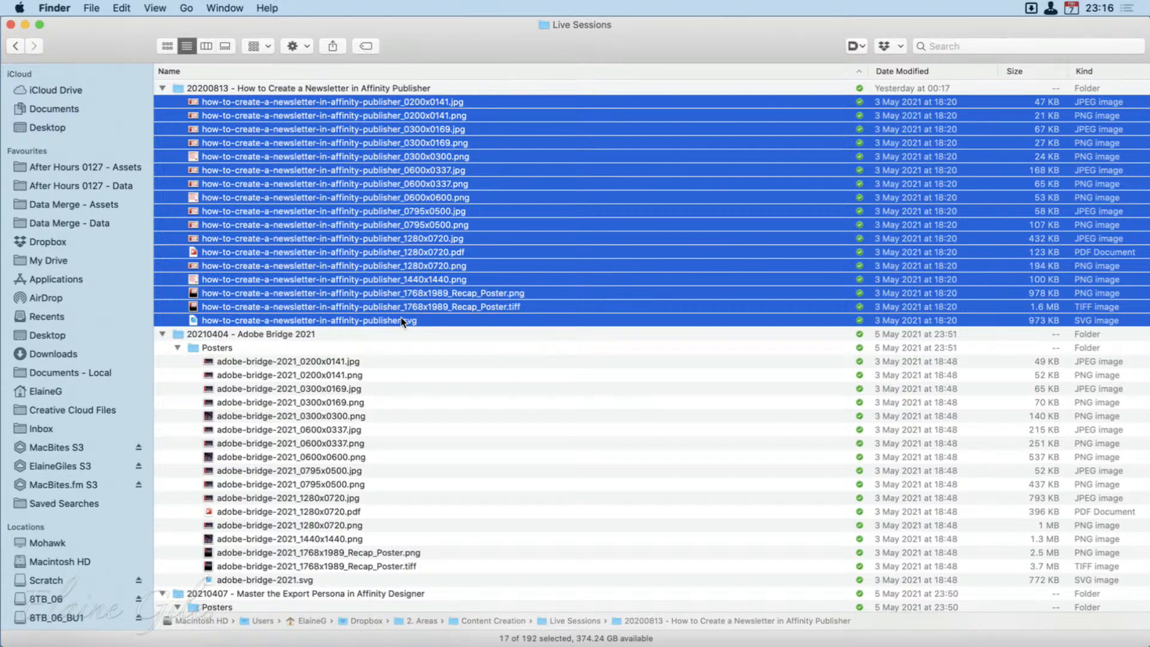
{"action": "key", "text": "ctrl+super+n"}
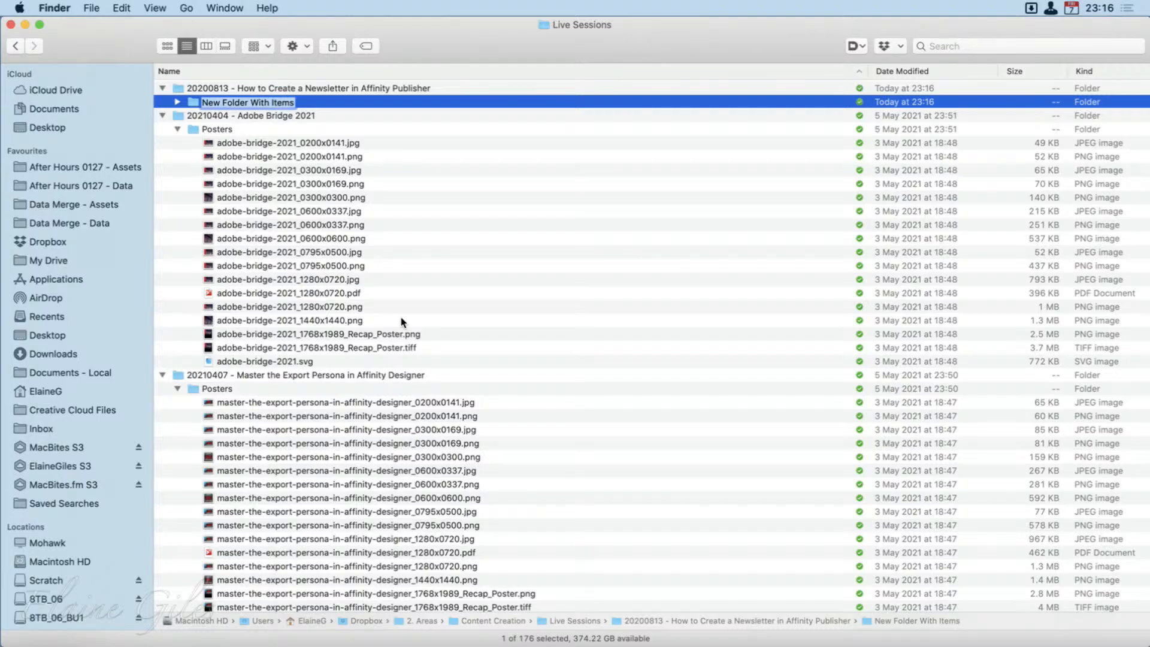
{"action": "type", "text": "Posters"}
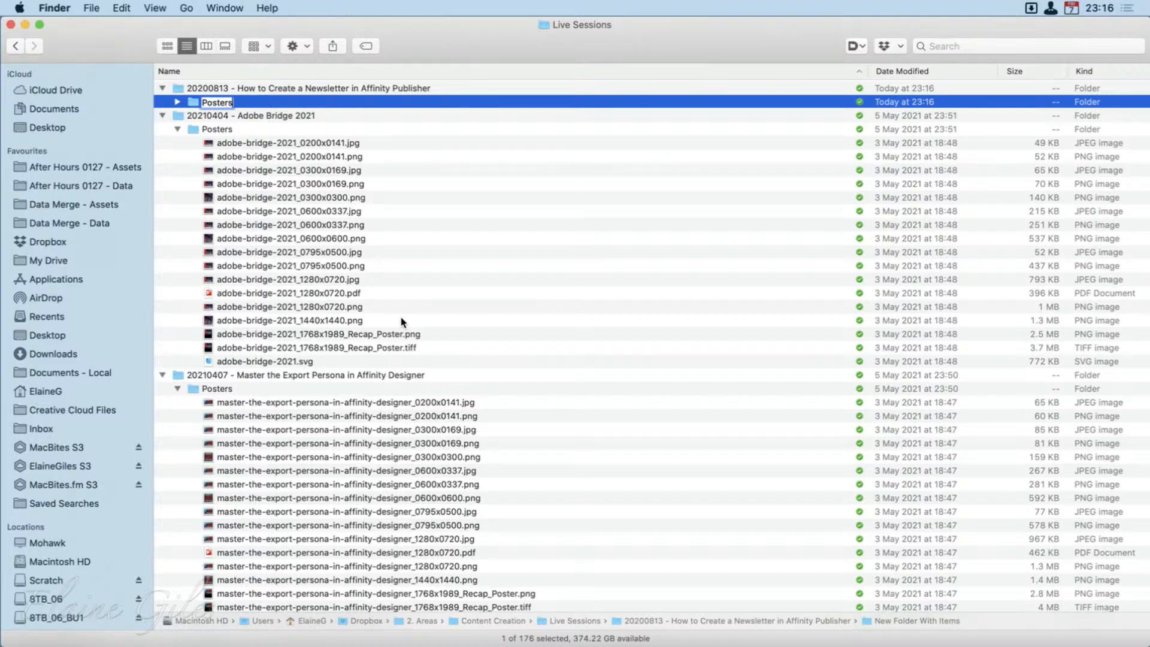
{"action": "key", "text": "Return"}
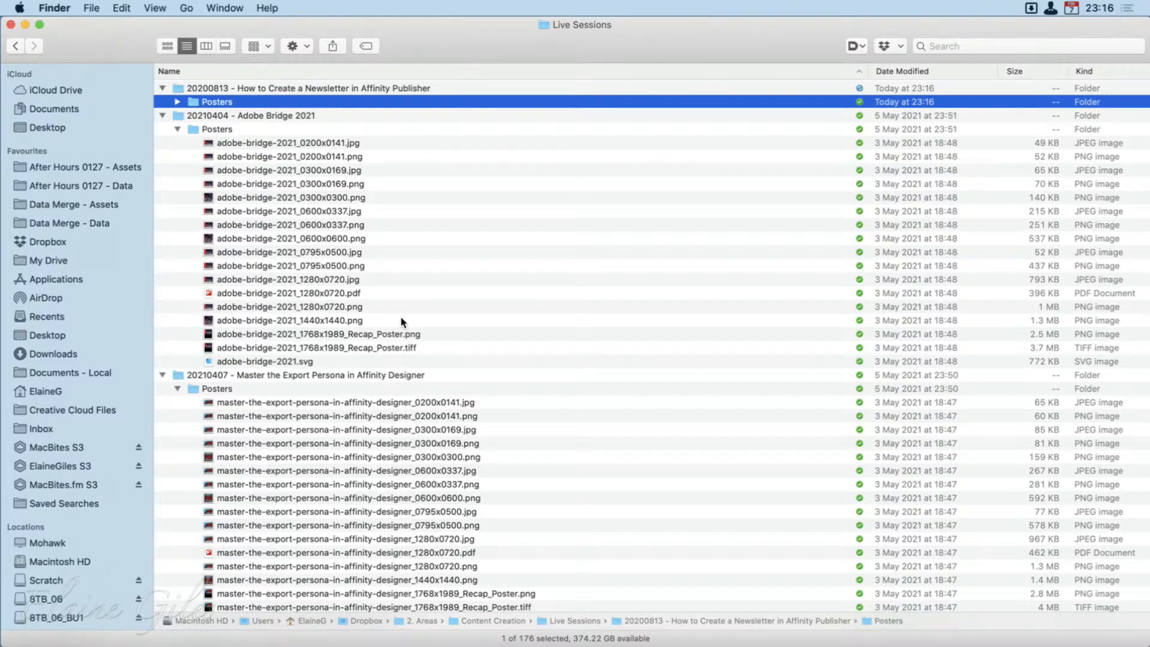
{"action": "key", "text": "Down"}
{"action": "key", "text": "Down"}
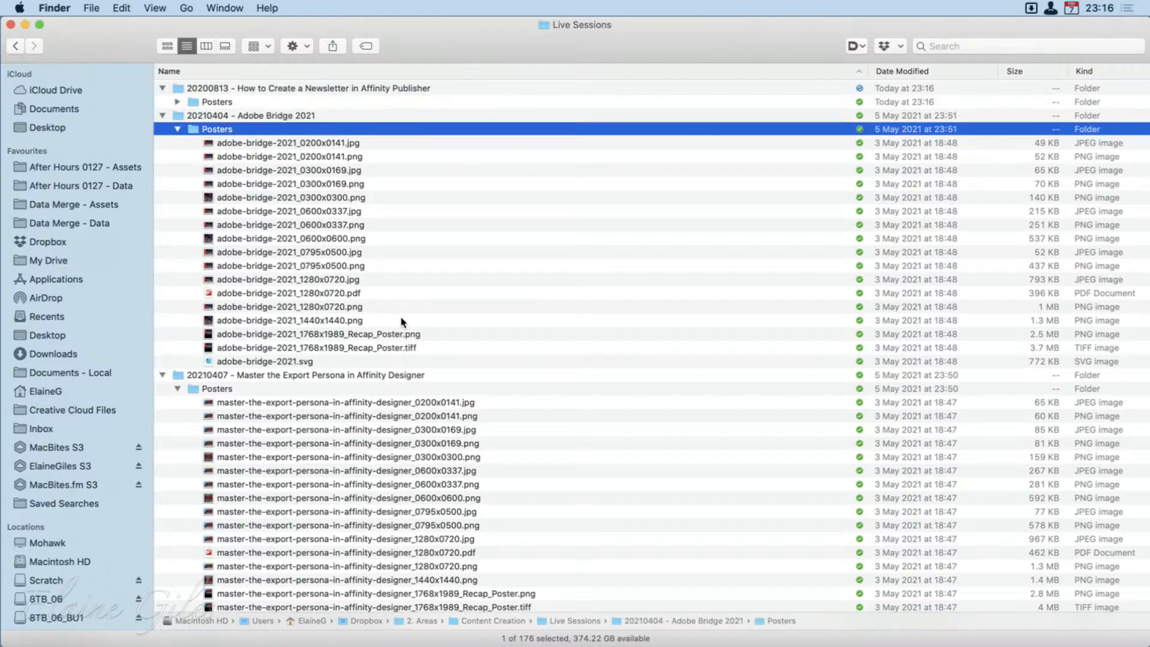
{"action": "key", "text": "super+a"}
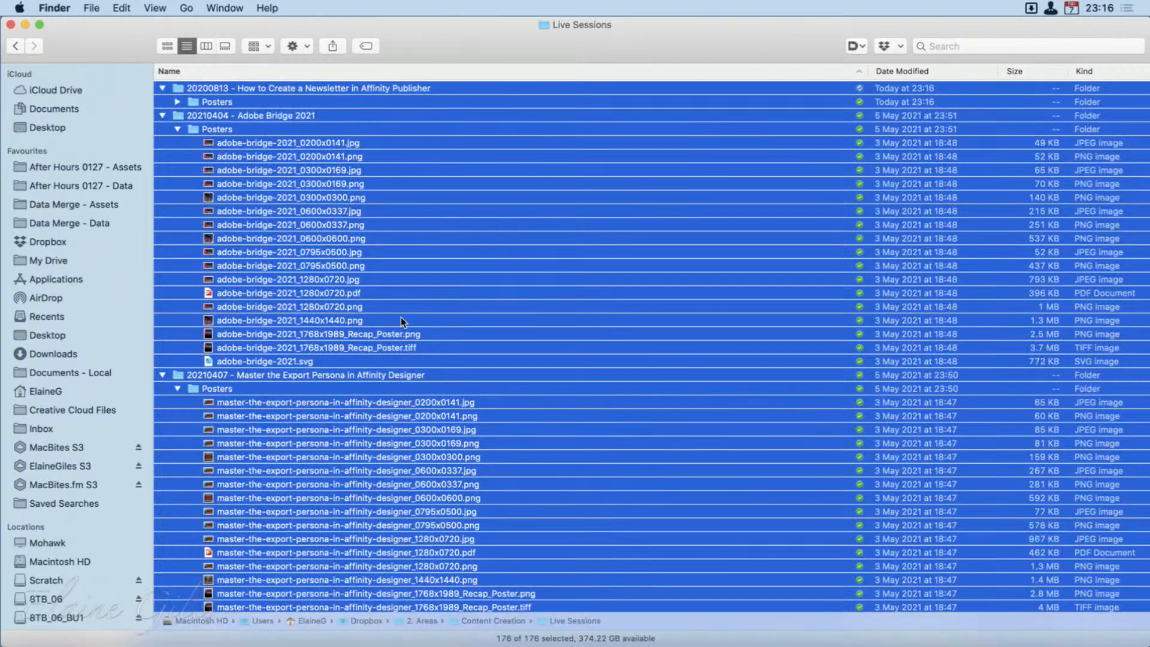
{"action": "key", "text": "Up"}
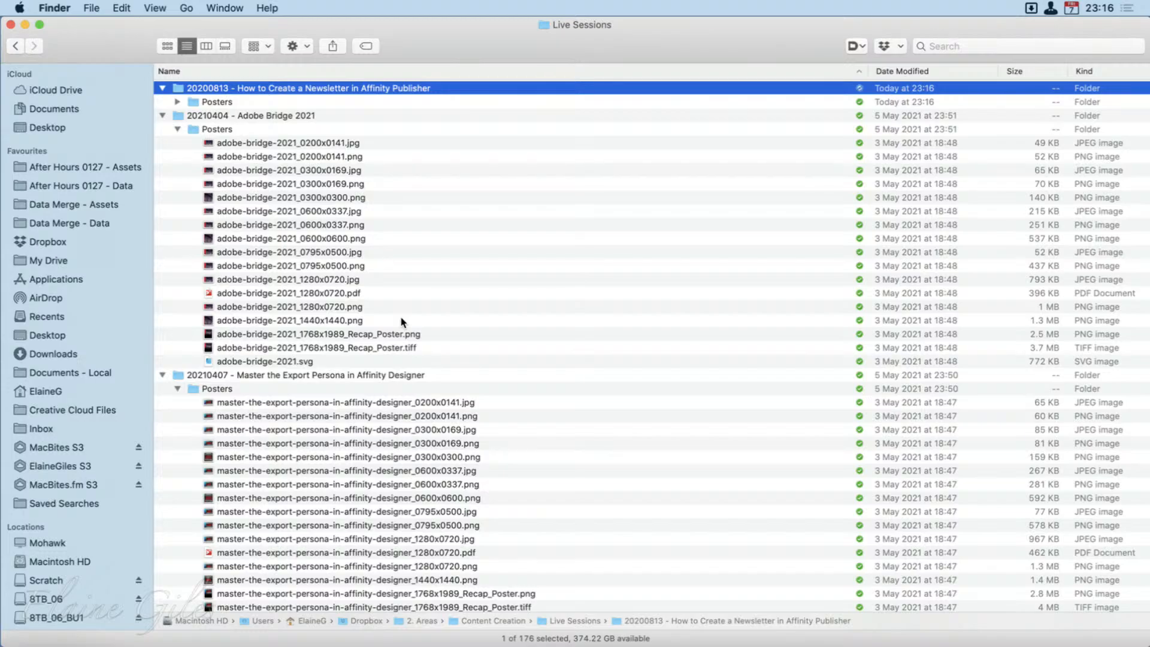
{"action": "key", "text": "super+a"}
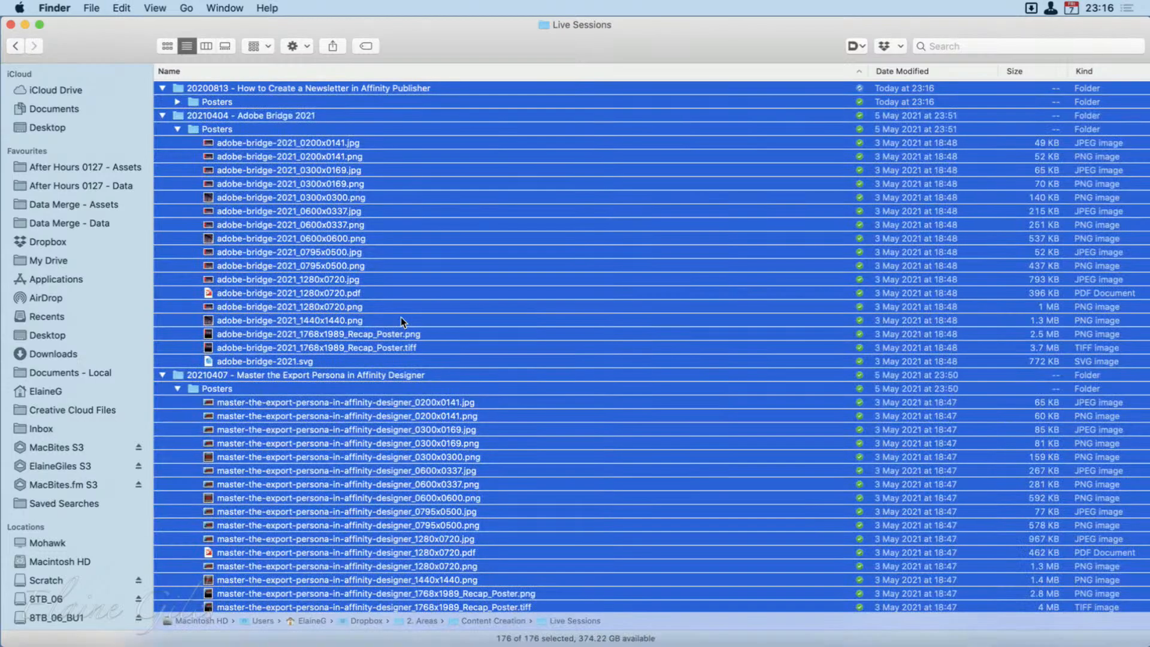
{"action": "left_click", "coordinate": [365, 211]}
Step: Collapse the session folders from 20210404 to 20210421 and select the 0795x0500 PNG poster of Mastering Master Pages
{"action": "left_click", "coordinate": [162, 116]}
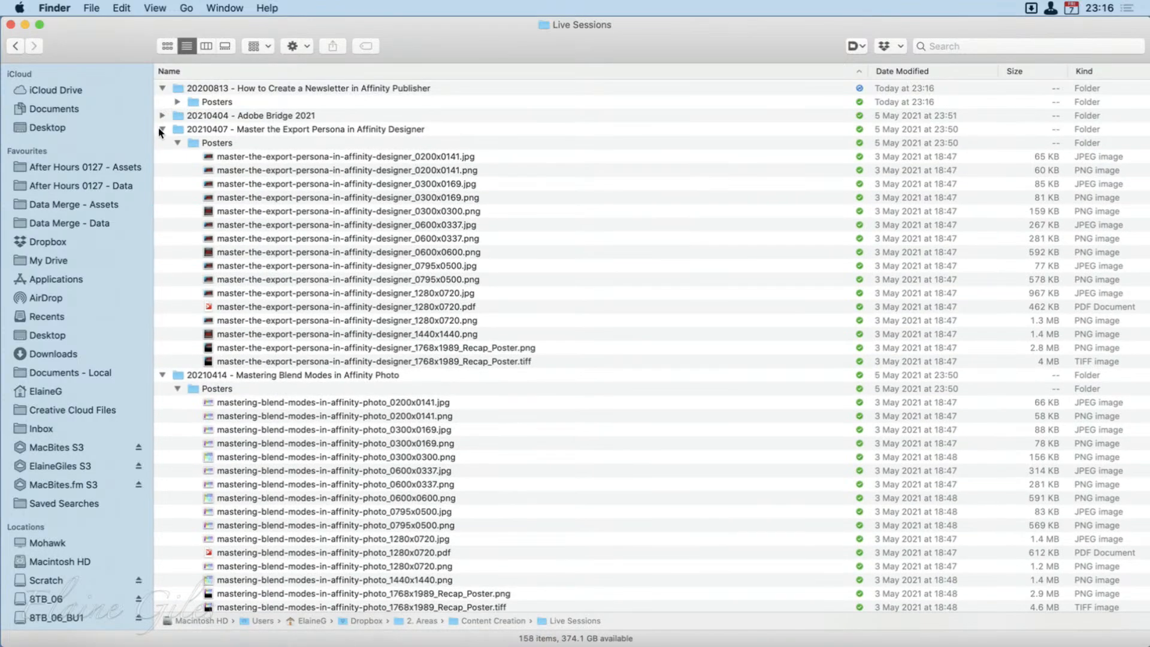
{"action": "left_click", "coordinate": [161, 129]}
{"action": "left_click", "coordinate": [163, 142]}
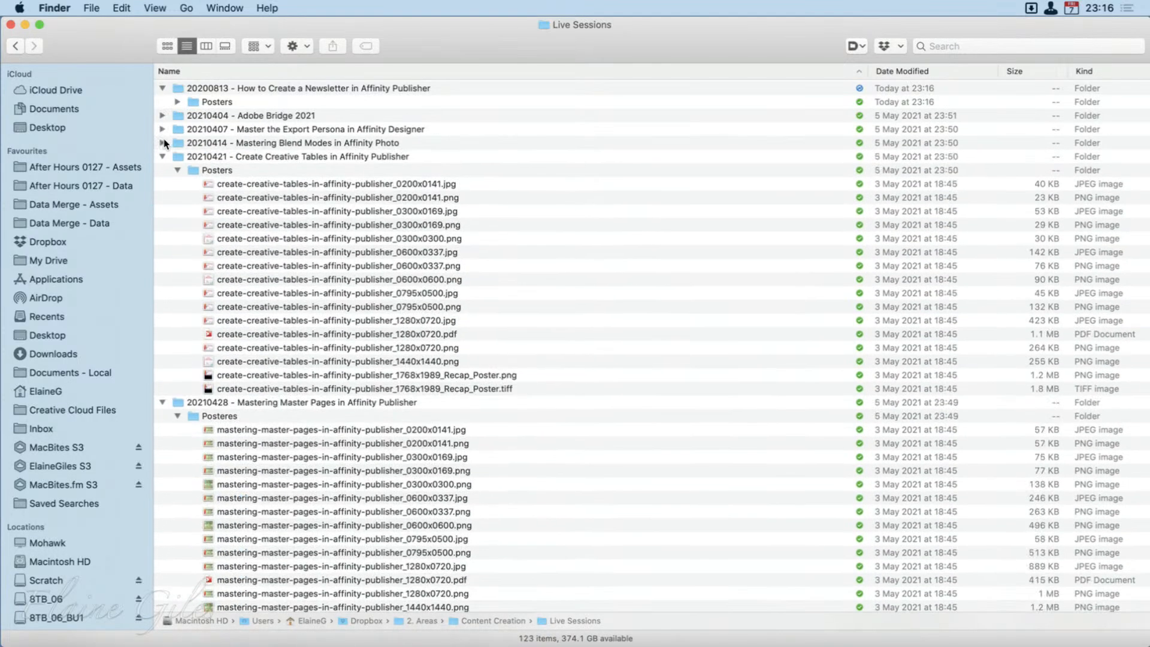
{"action": "left_click", "coordinate": [162, 156]}
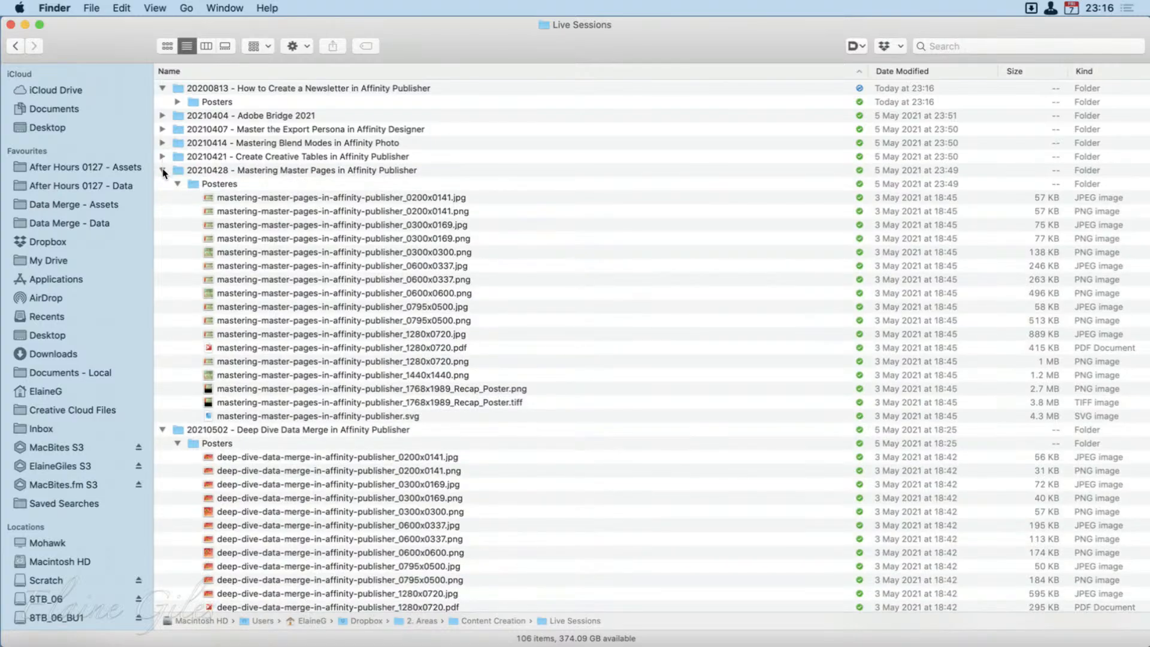
{"action": "left_click", "coordinate": [477, 320]}
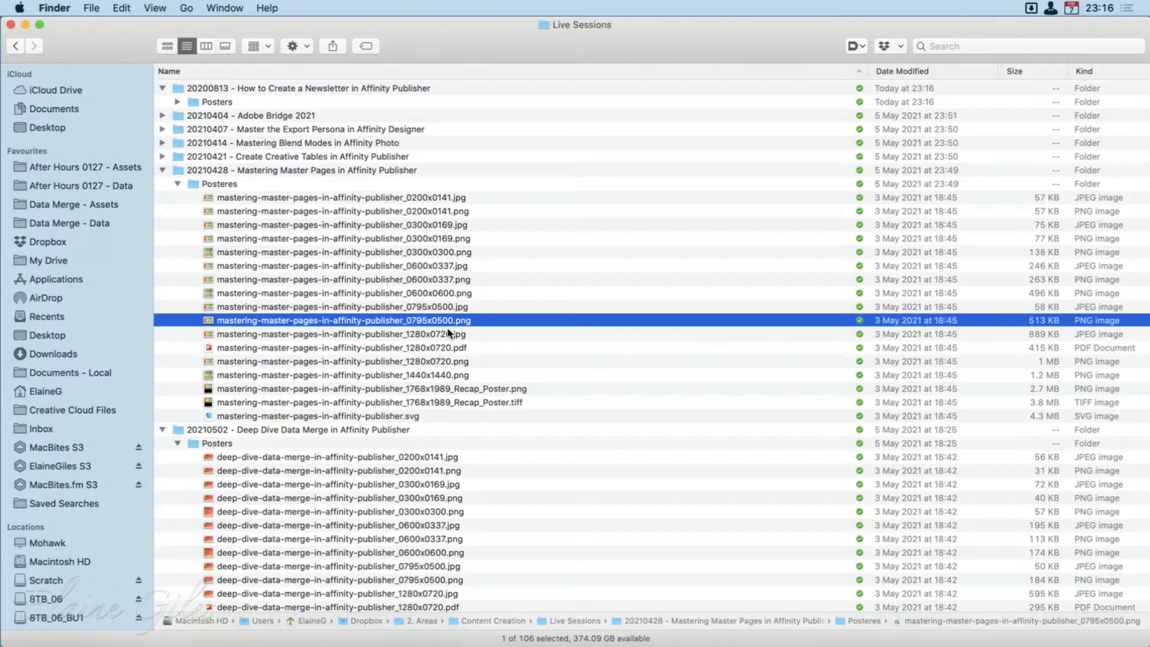
Step: Switch to Ulysses and open the Live Sessions group under 2. Areas, Content Creation
{"action": "key", "text": "alt+space"}
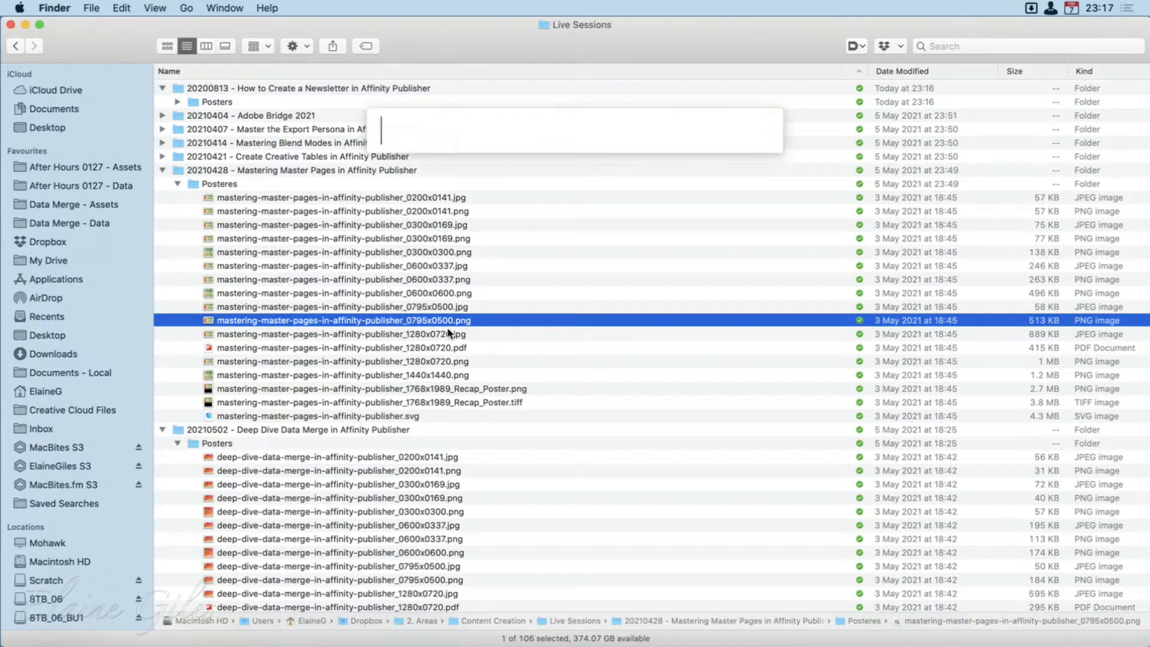
{"action": "type", "text": "uly"}
{"action": "key", "text": "Return"}
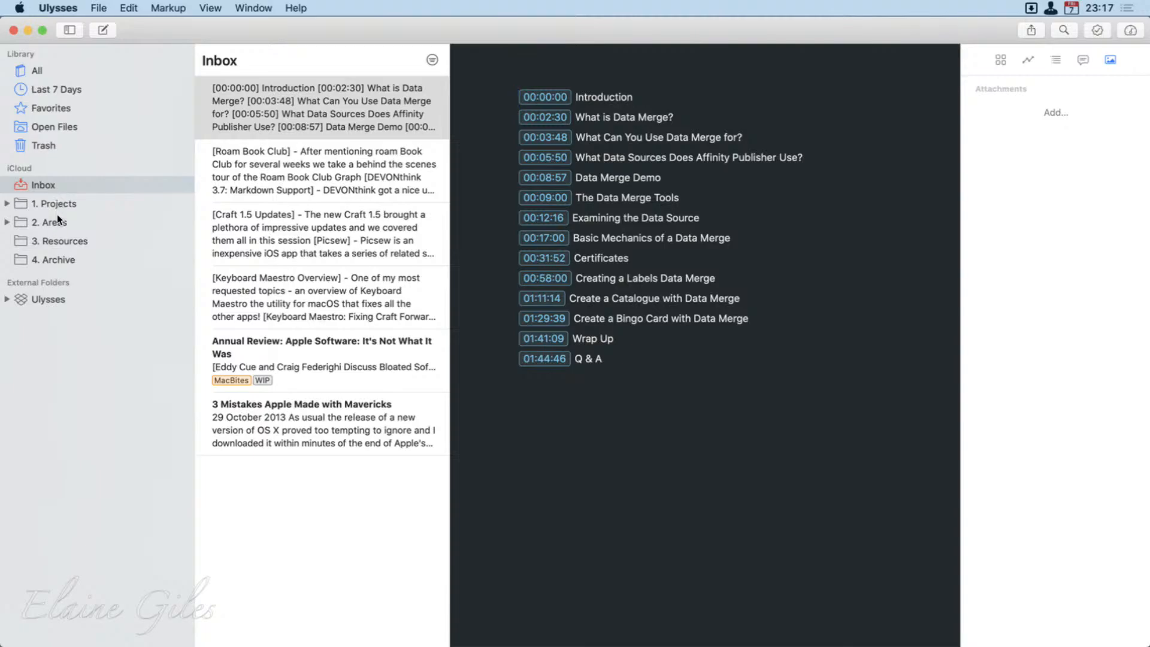
{"action": "left_click", "coordinate": [7, 222]}
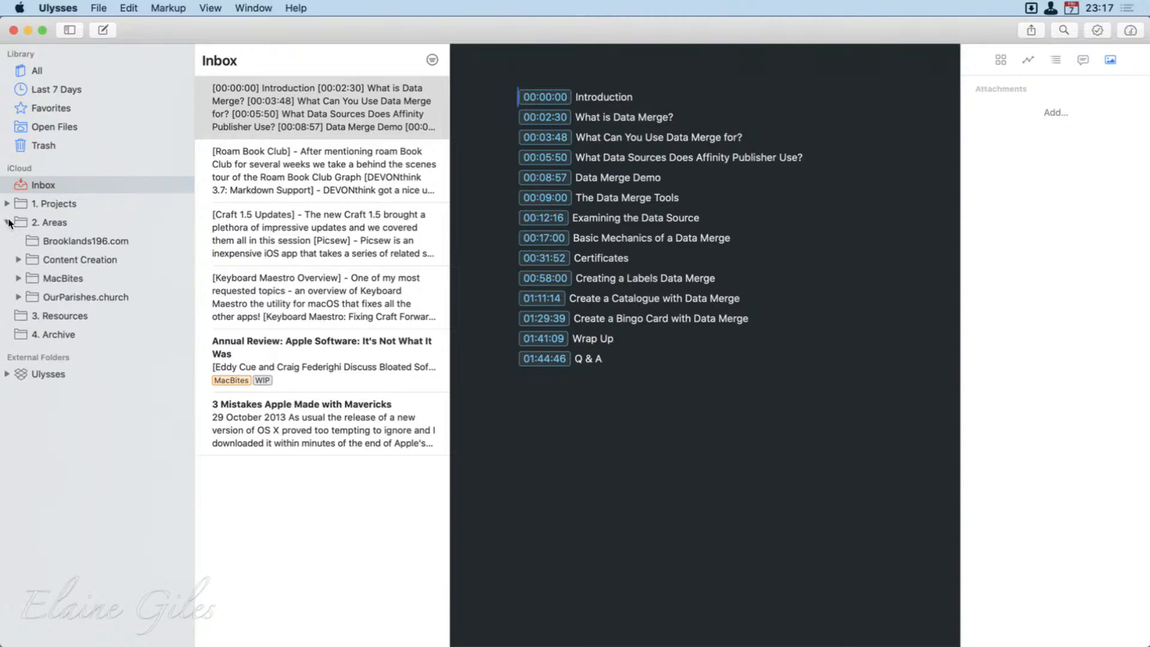
{"action": "left_click", "coordinate": [18, 260]}
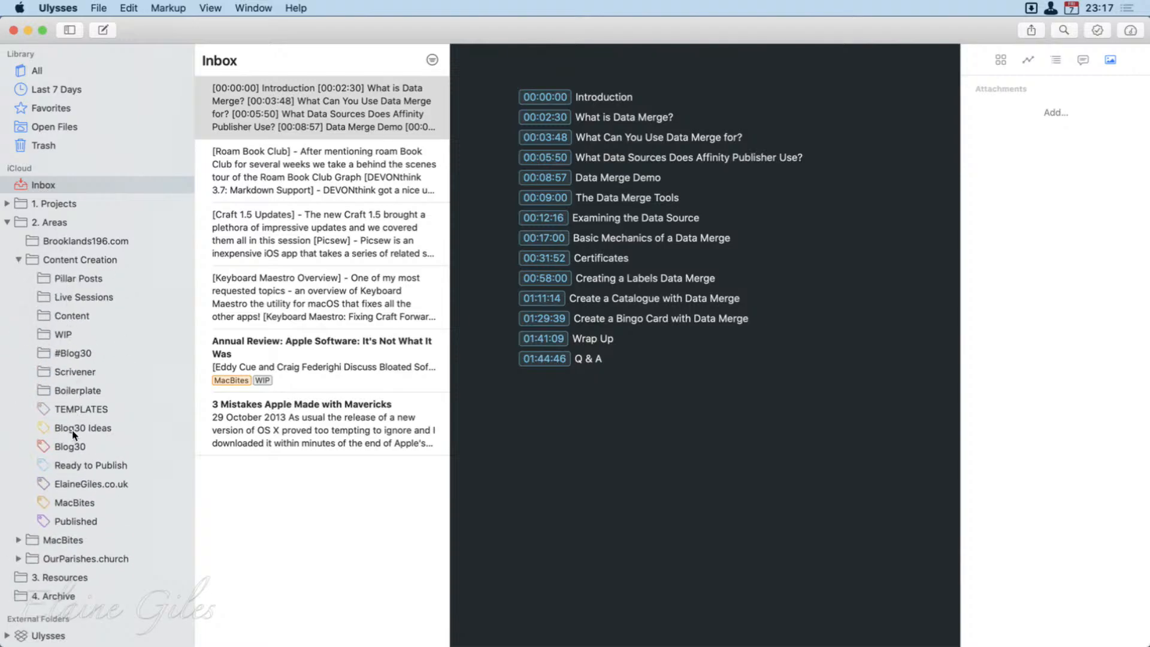
{"action": "left_click", "coordinate": [75, 296]}
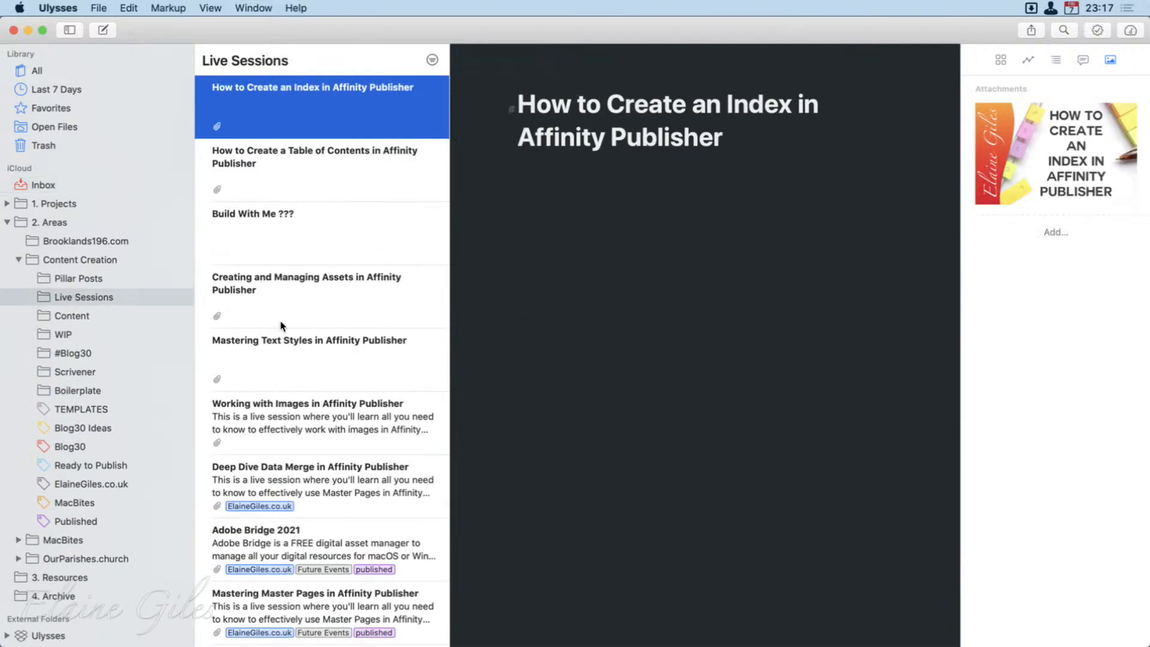
Step: View the Deep Dive Data Merge and Working with Images sheets and select the poster attached to Working with Images
{"action": "scroll", "coordinate": [280, 326], "scroll_direction": "down", "scroll_amount": 5}
{"action": "left_click", "coordinate": [308, 286]}
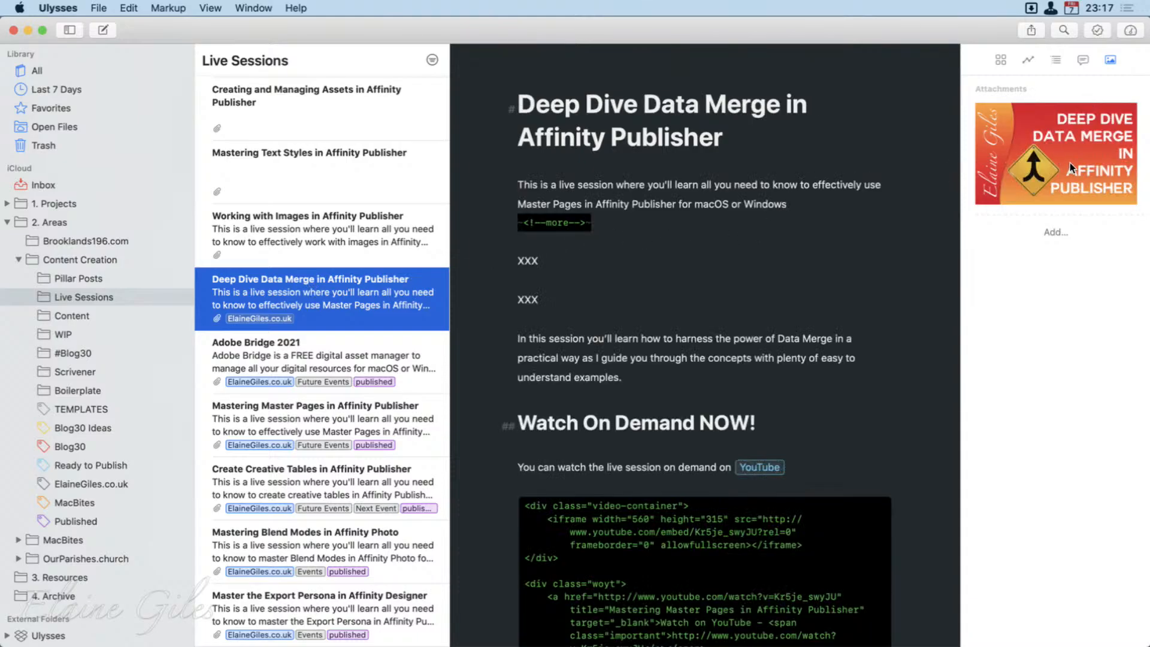
{"action": "key", "text": "Up"}
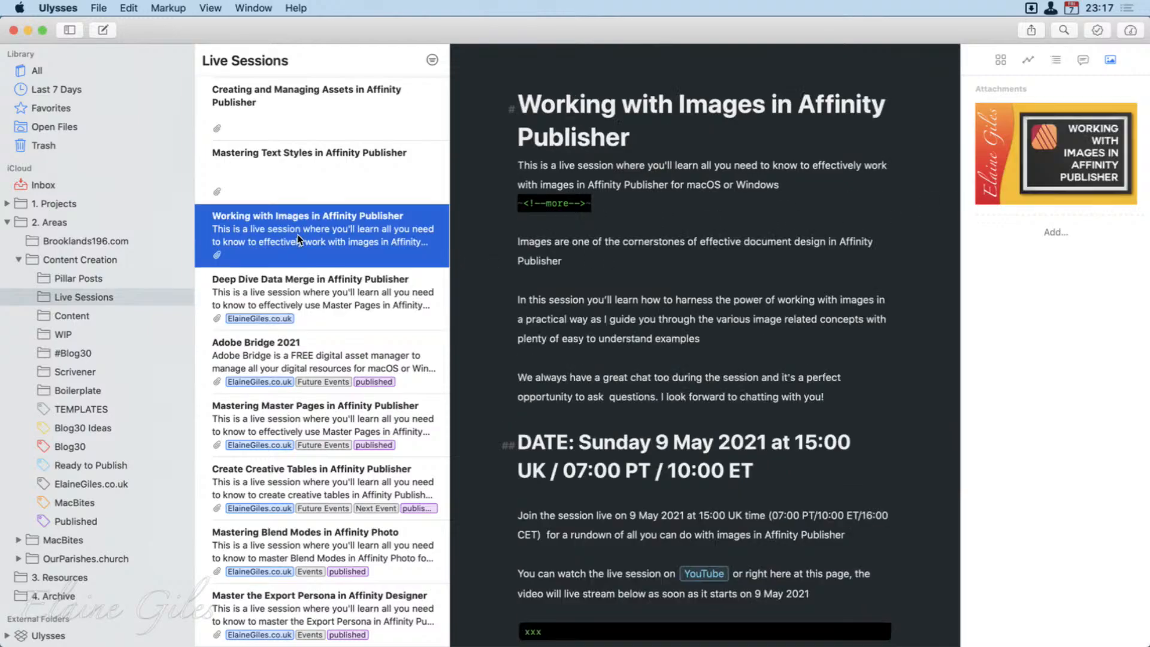
{"action": "left_click", "coordinate": [1053, 149]}
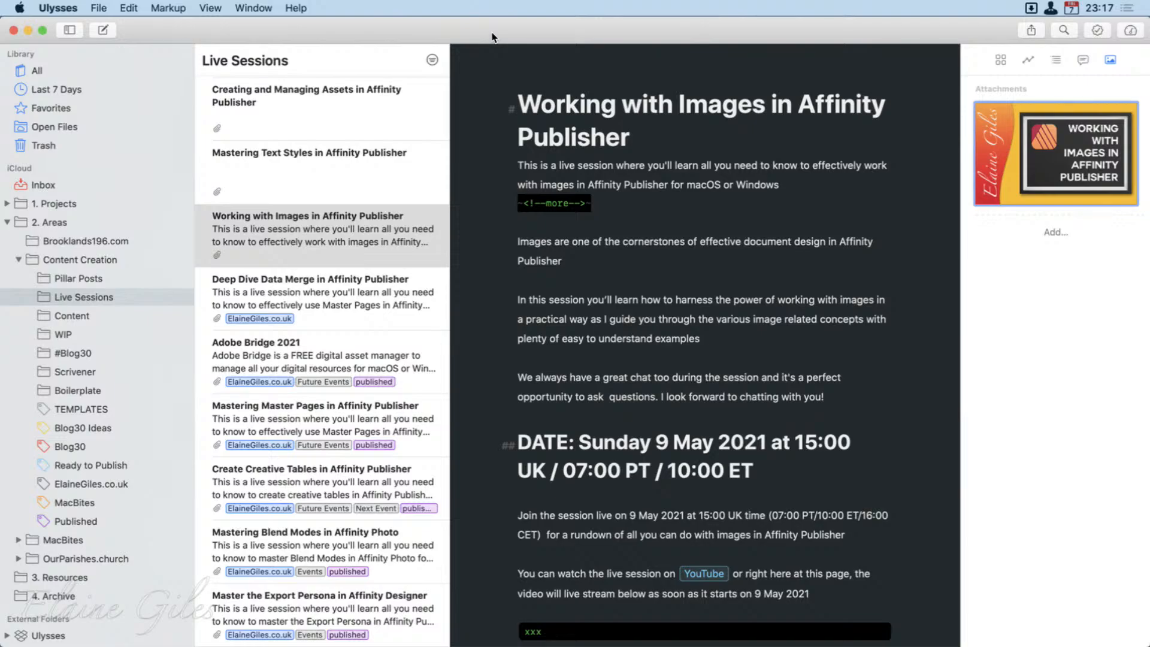
Step: Return to Finder and look through the Mastering Master Pages poster files down to mastering-master-pages-in-affinity-publisher.svg
{"action": "key", "text": "super+Tab"}
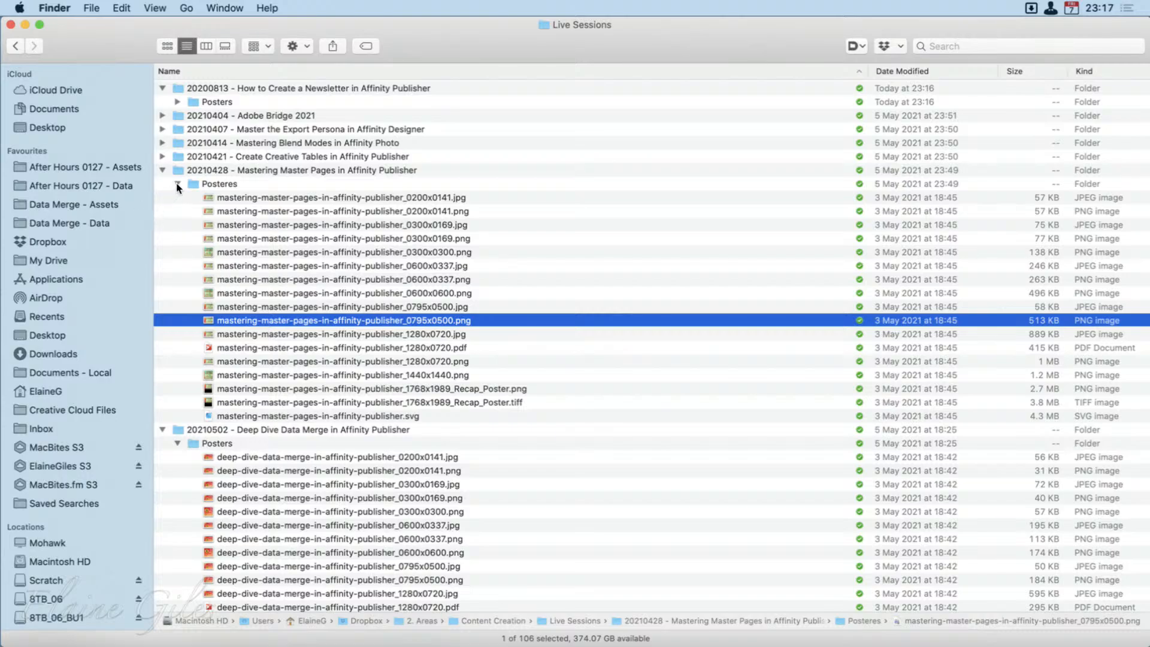
{"action": "left_click", "coordinate": [441, 279]}
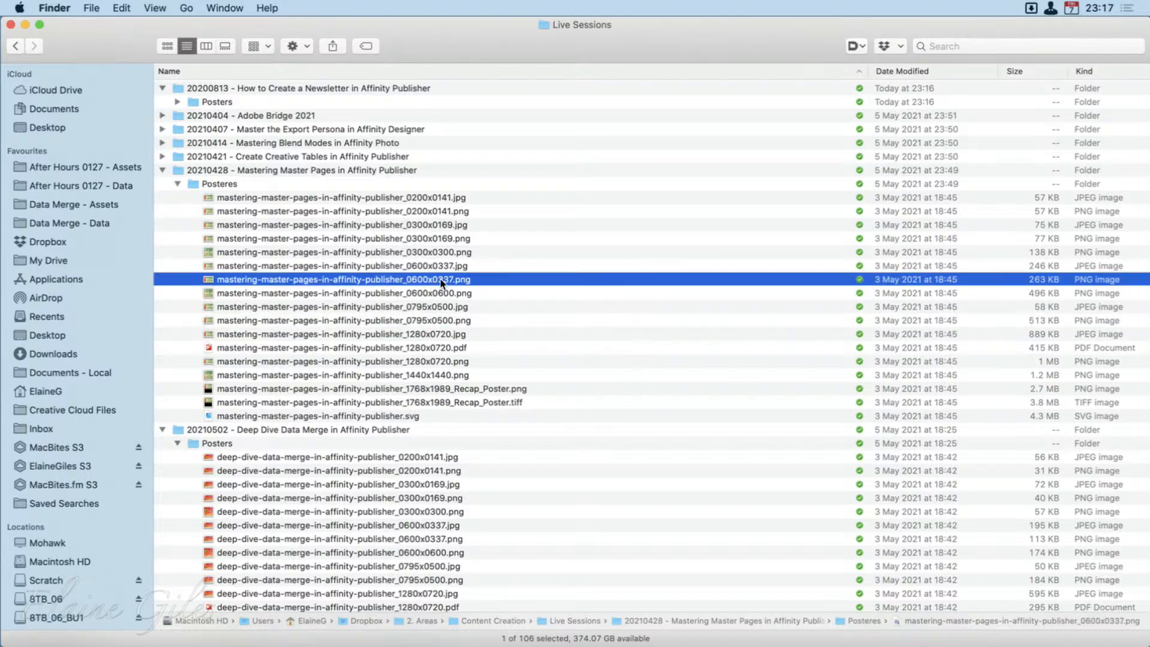
{"action": "left_click", "coordinate": [456, 362]}
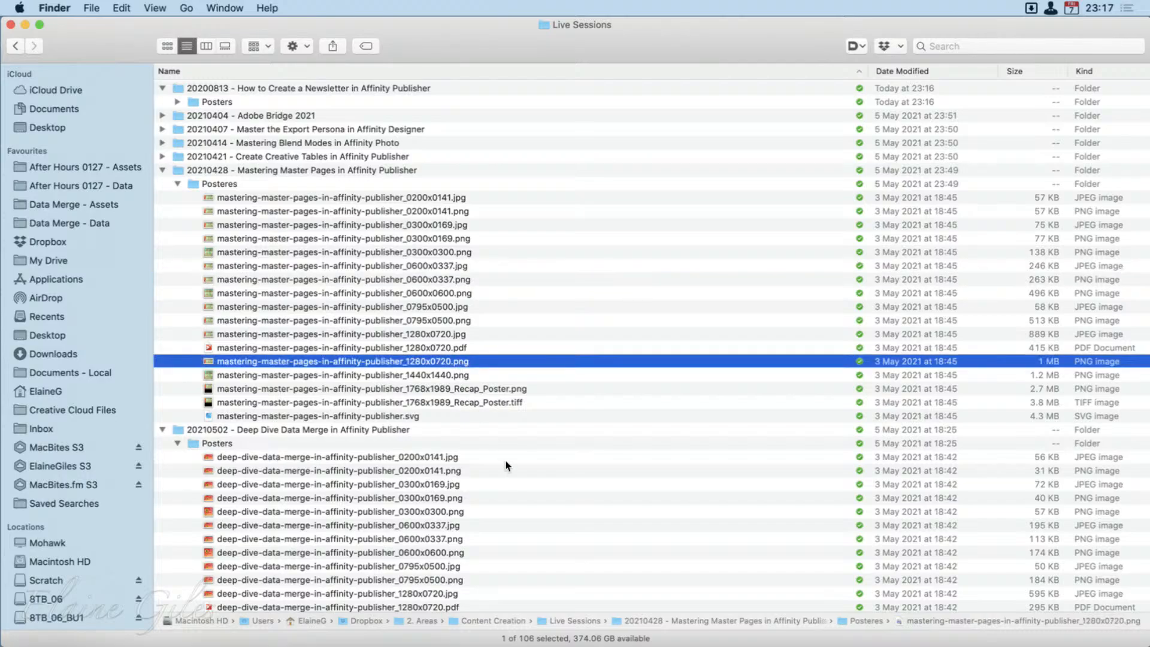
{"action": "key", "text": "Down"}
{"action": "key", "text": "Down"}
{"action": "key", "text": "Down"}
{"action": "key", "text": "Down"}
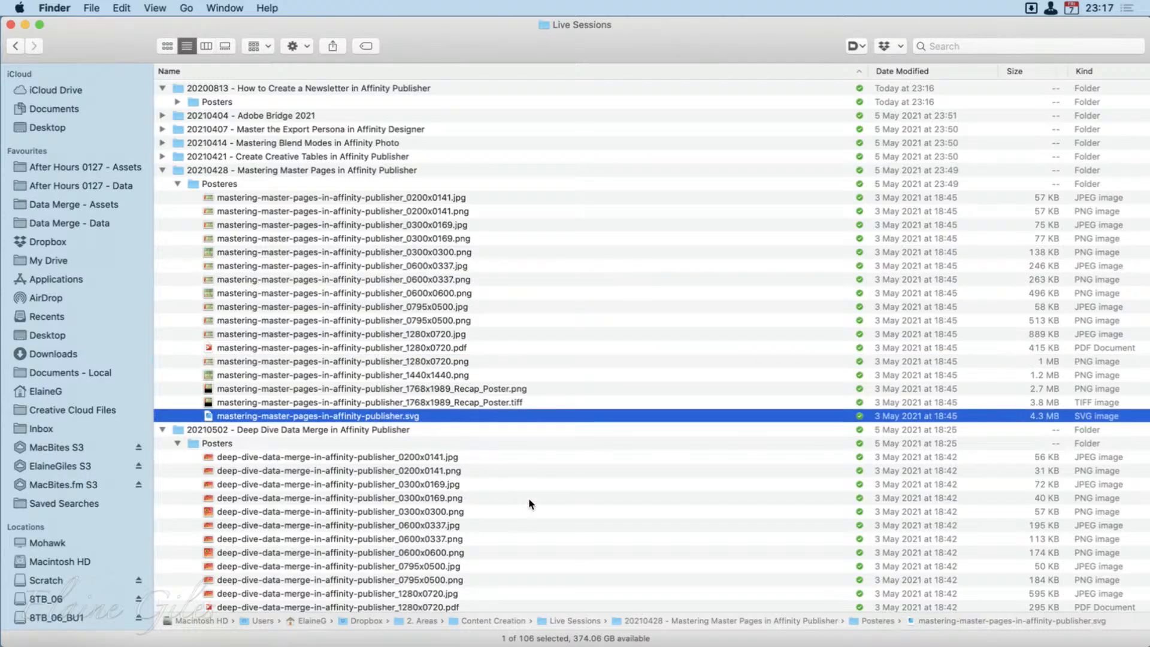
Step: Collapse the misspelled Posteres folder in 20210428 - Mastering Master Pages in Affinity Publisher and rename it Posters
{"action": "left_click", "coordinate": [178, 184]}
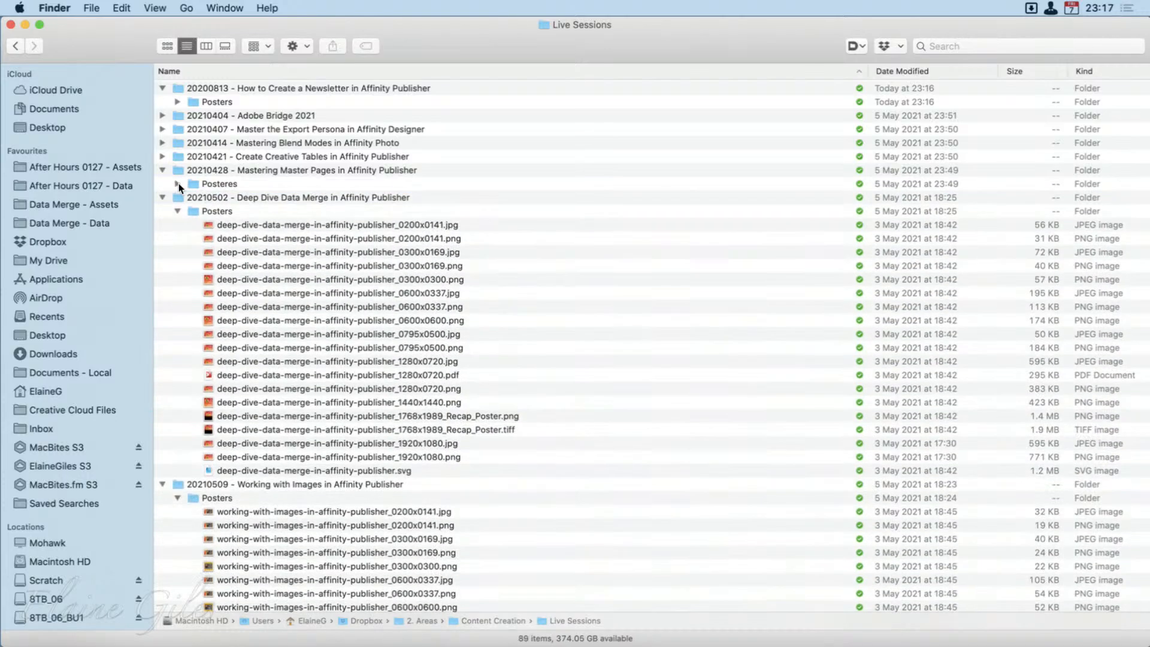
{"action": "left_click", "coordinate": [217, 195]}
{"action": "left_click", "coordinate": [227, 184]}
{"action": "left_click", "coordinate": [227, 184]}
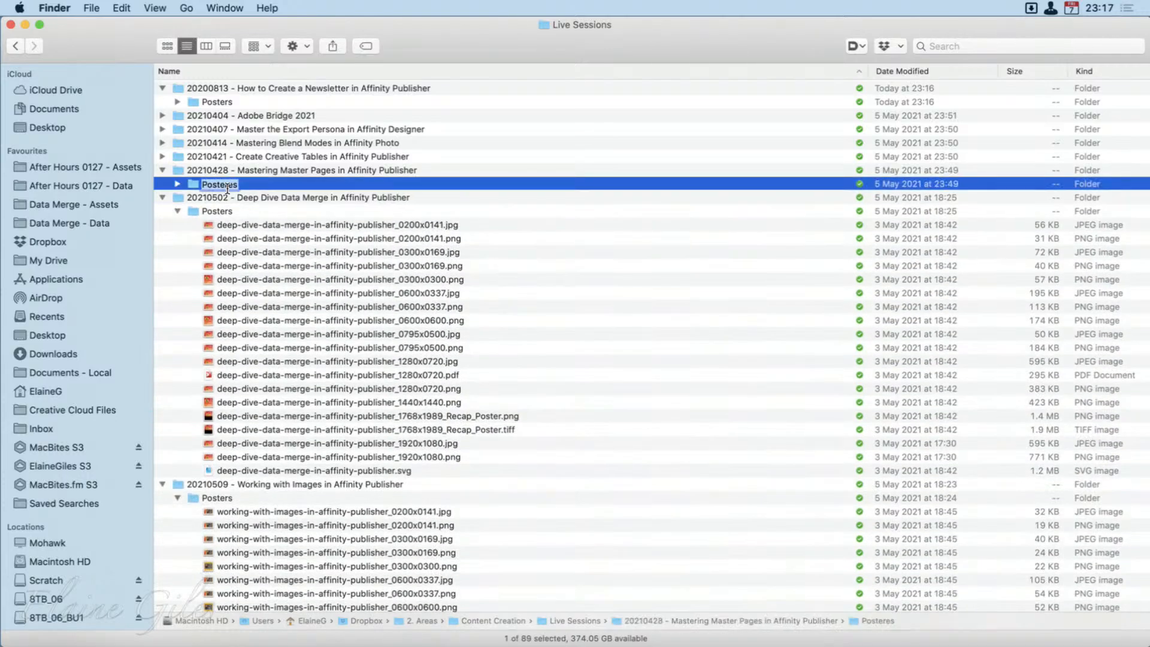
{"action": "type", "text": "Posters"}
{"action": "key", "text": "Return"}
Step: Collapse the session folders from 20210428 - Mastering Master Pages in Affinity Publisher through 20210530 - Build With Me
{"action": "key", "text": "Left"}
{"action": "key", "text": "Left"}
{"action": "key", "text": "Down"}
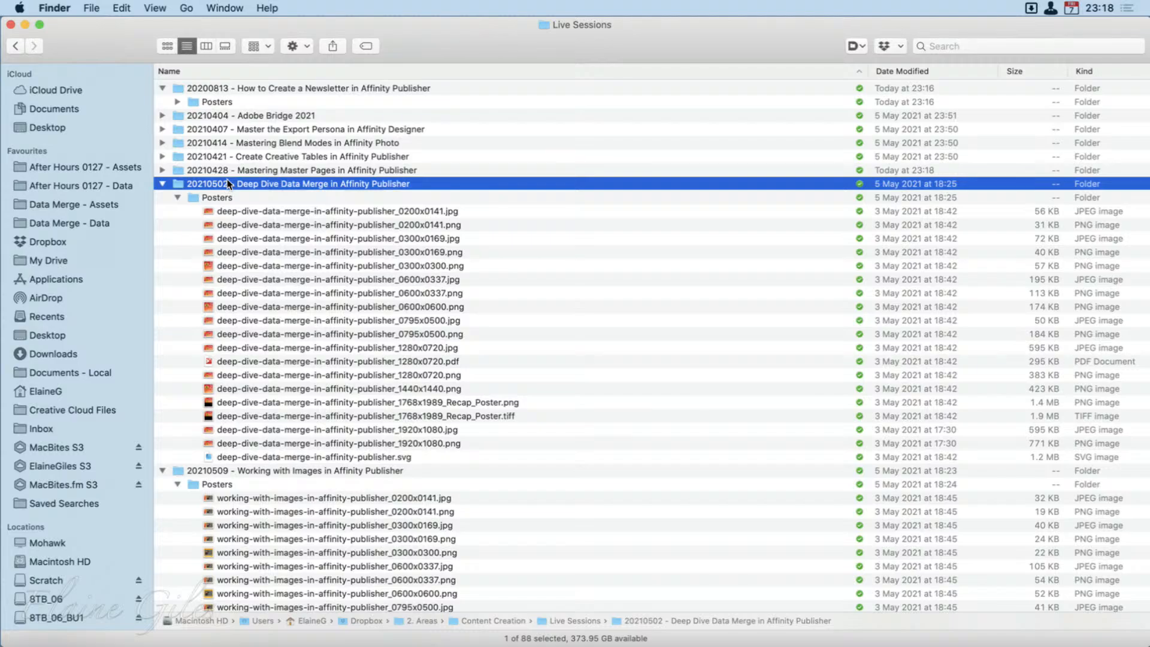
{"action": "key", "text": "Left"}
{"action": "key", "text": "Down"}
{"action": "key", "text": "Left"}
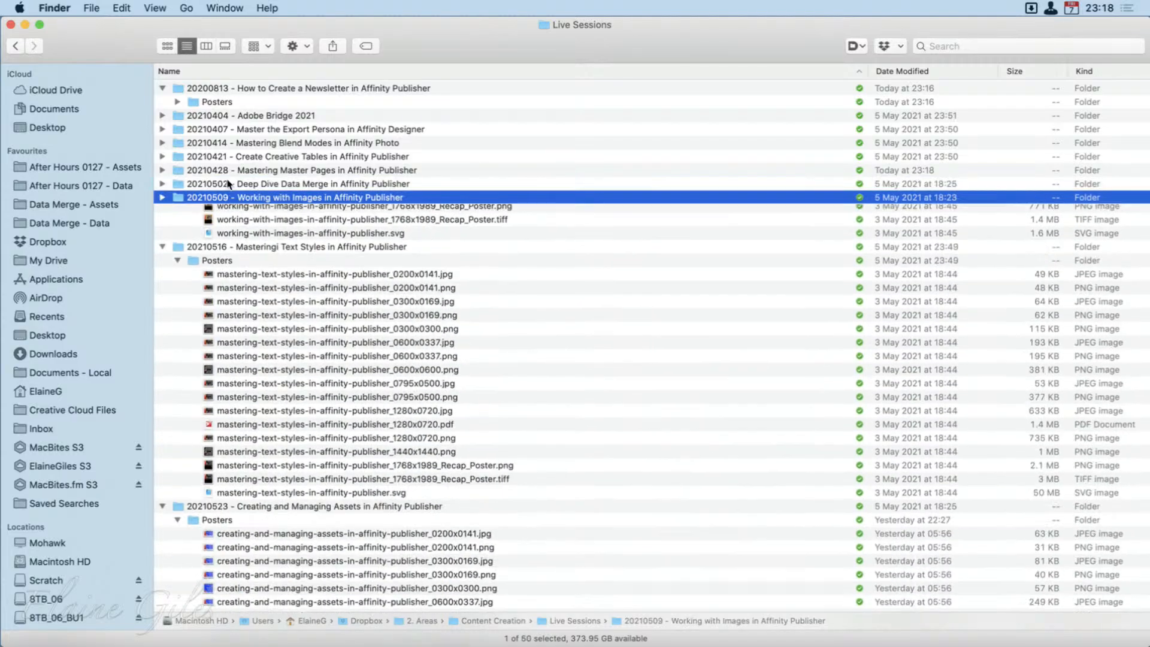
{"action": "key", "text": "Down"}
{"action": "key", "text": "Left"}
{"action": "key", "text": "Down"}
{"action": "key", "text": "Left"}
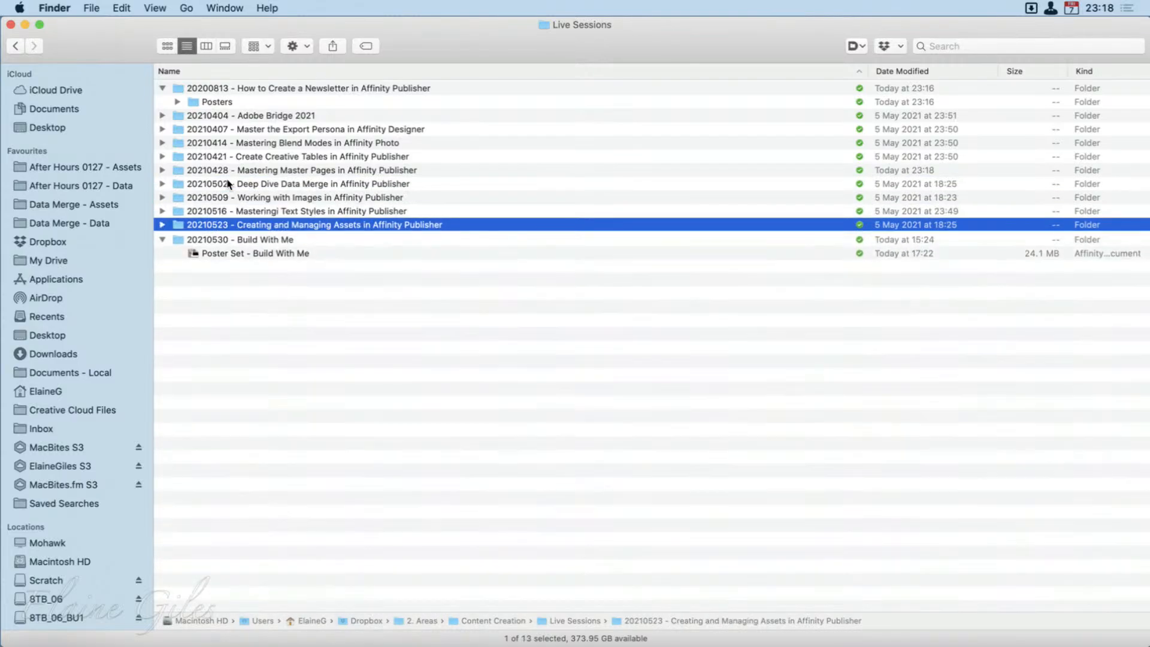
{"action": "key", "text": "Down"}
{"action": "key", "text": "Left"}
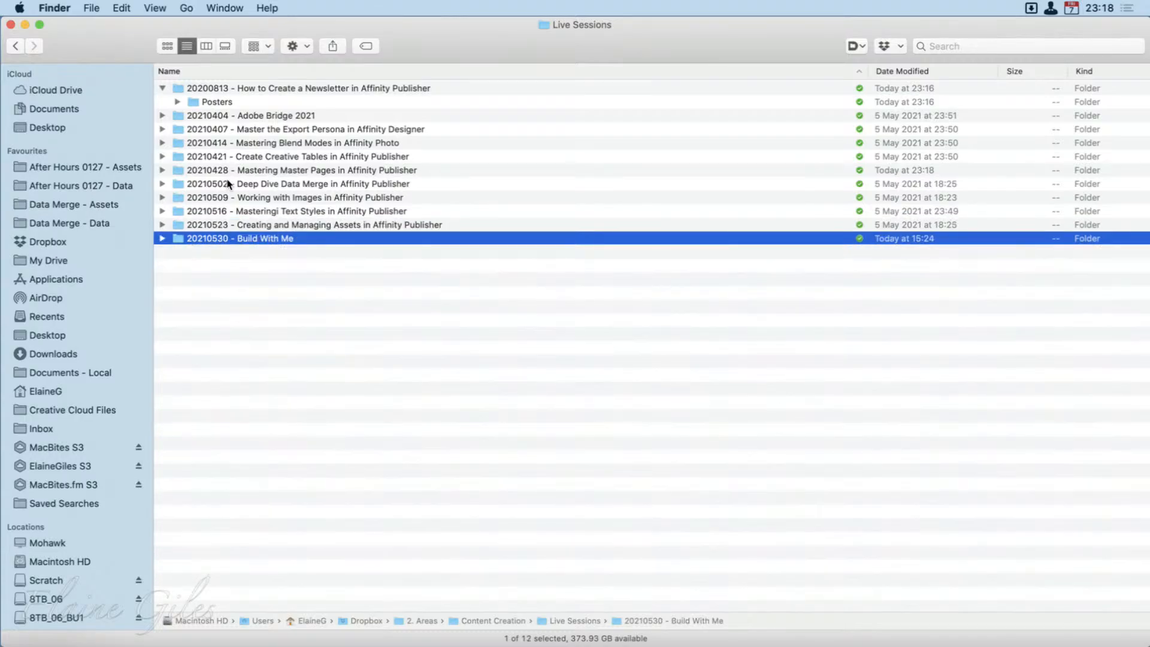
Step: Collapse the 20200813 - How to Create a Newsletter in Affinity Publisher folder at the start of the list
{"action": "key", "text": "Up"}
{"action": "key", "text": "Up"}
{"action": "key", "text": "Up"}
{"action": "key", "text": "Up"}
{"action": "key", "text": "Up"}
{"action": "key", "text": "Up"}
{"action": "key", "text": "Up"}
{"action": "key", "text": "Up"}
{"action": "key", "text": "Up"}
{"action": "key", "text": "Up"}
{"action": "key", "text": "Up"}
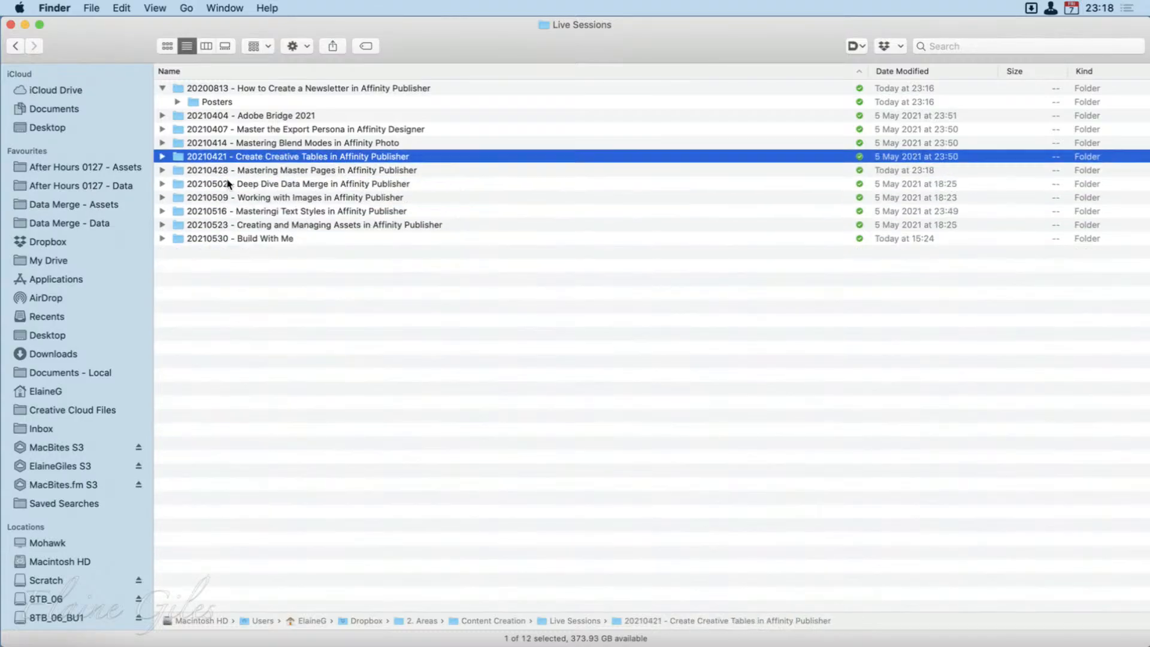
{"action": "key", "text": "Left"}
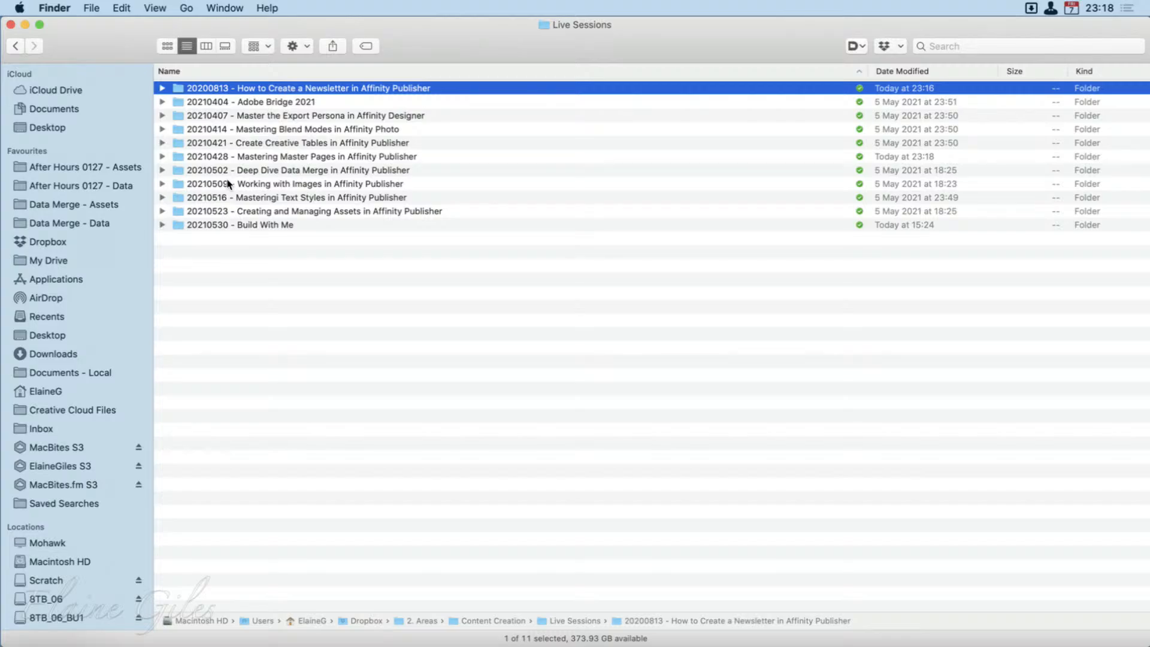
Step: Open the saved search Live Session Posters - 0600 (PNG) from the Saved Searches folder
{"action": "left_click", "coordinate": [81, 504]}
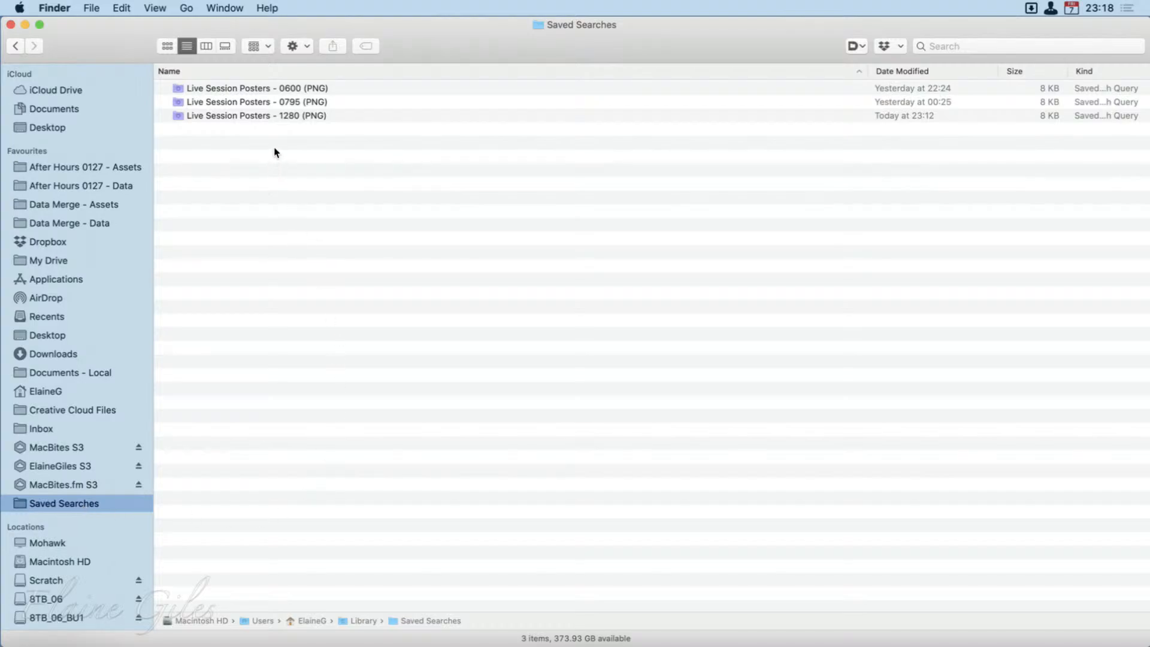
{"action": "left_click", "coordinate": [290, 90]}
{"action": "double_click", "coordinate": [291, 90]}
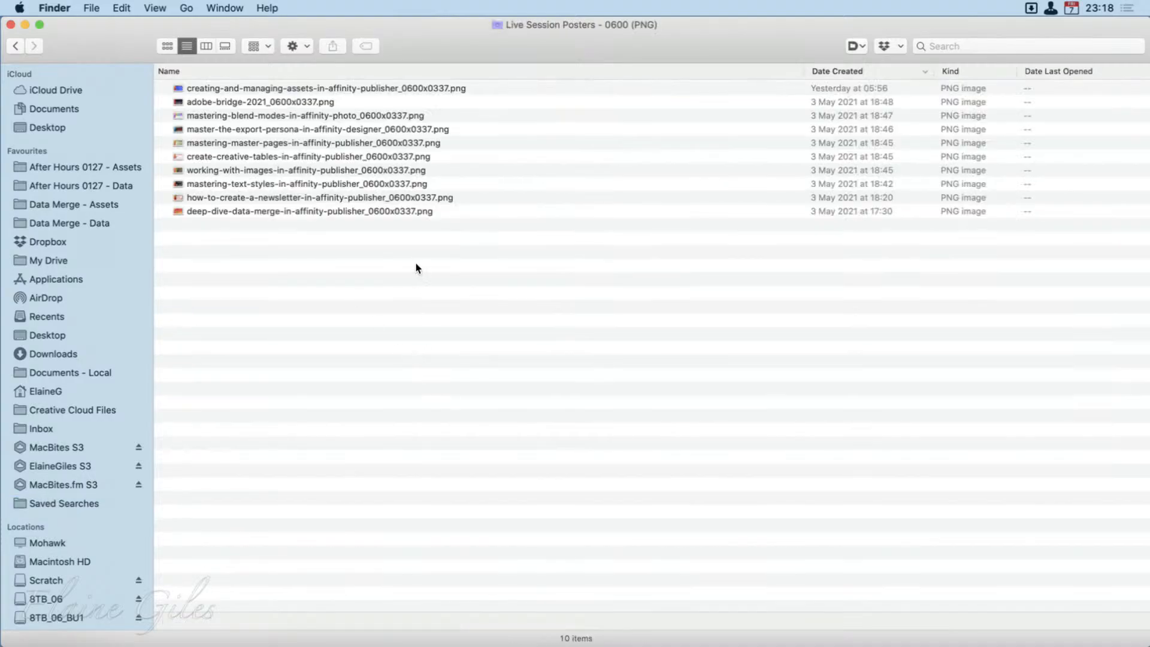
Step: Go through the PNG posters in the saved search, from creating-and-managing-assets to deep-dive-data-merge, checking each file's folder path, and clear the selection
{"action": "left_click", "coordinate": [496, 91]}
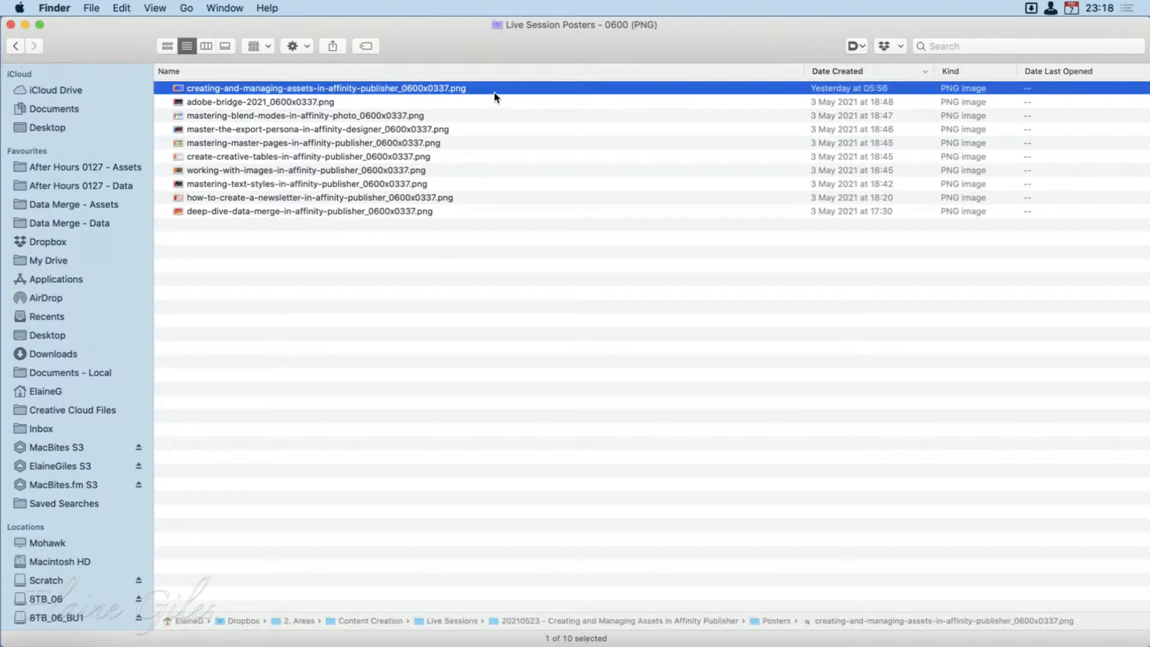
{"action": "key", "text": "Down"}
{"action": "key", "text": "Down"}
{"action": "key", "text": "Down"}
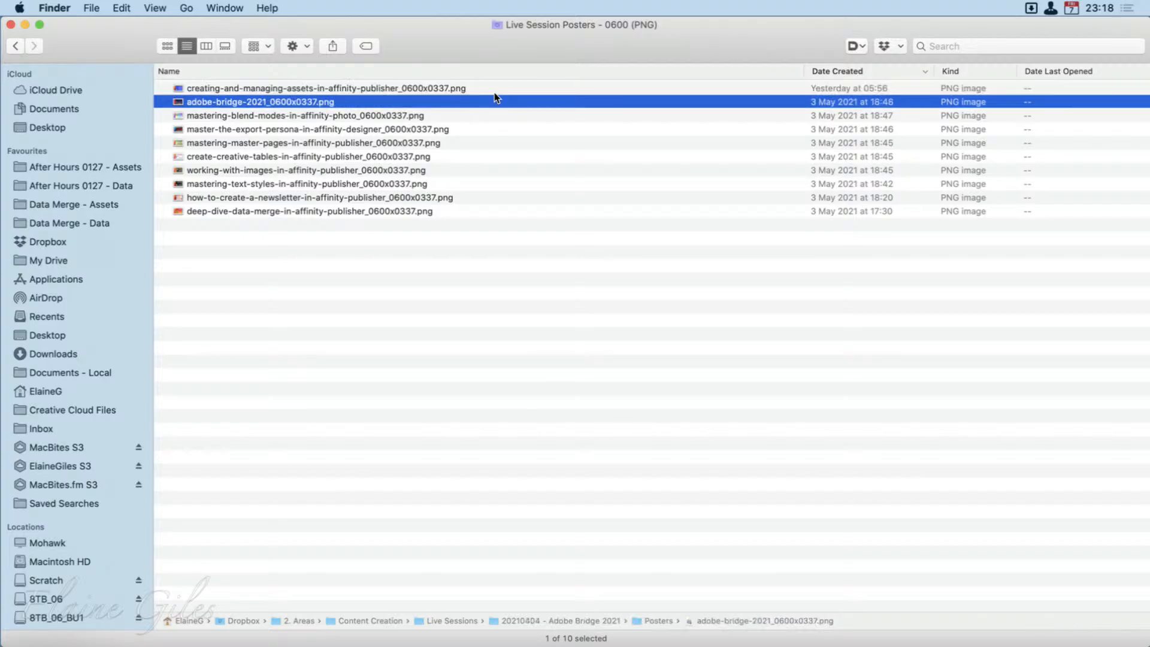
{"action": "key", "text": "Down"}
{"action": "key", "text": "Down"}
{"action": "key", "text": "Down"}
{"action": "key", "text": "Down"}
{"action": "key", "text": "Down"}
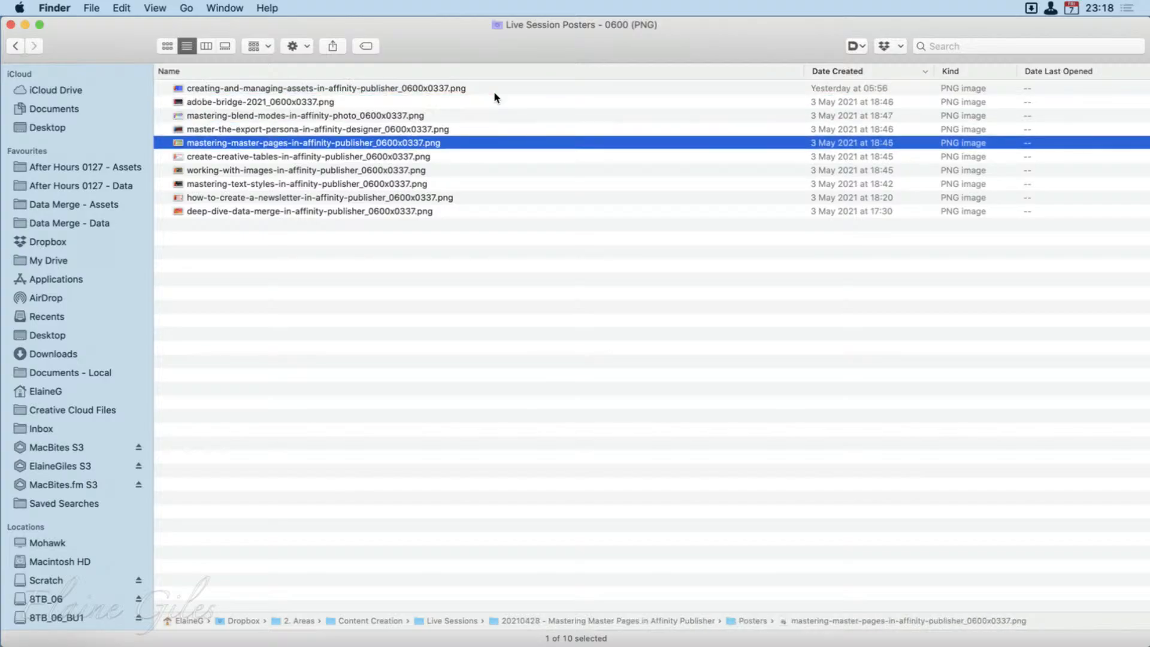
{"action": "key", "text": "Down"}
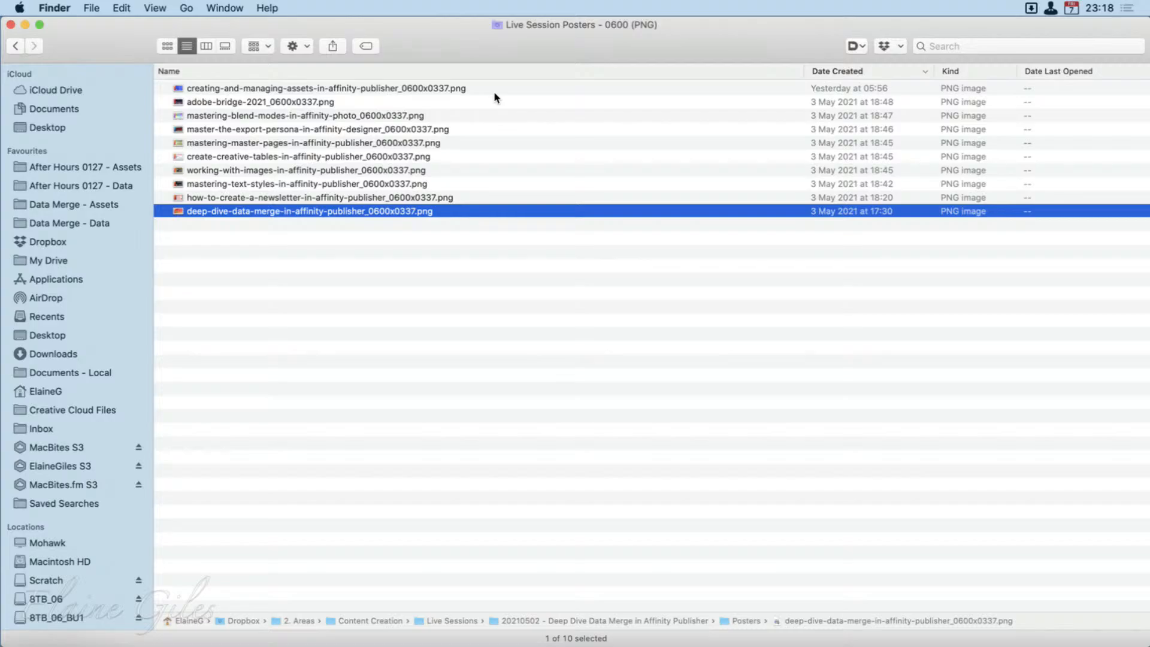
{"action": "left_click", "coordinate": [488, 325]}
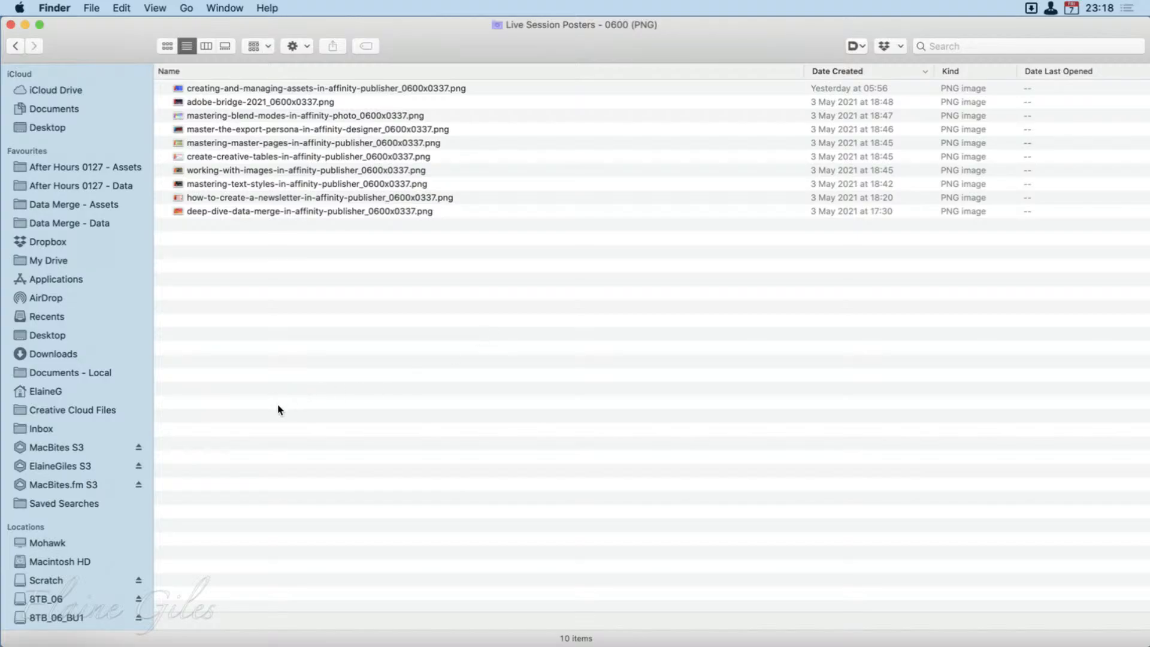
Step: Search within the Live Session Posters - 0600 (PNG) saved search for blend modes
{"action": "left_click", "coordinate": [970, 50]}
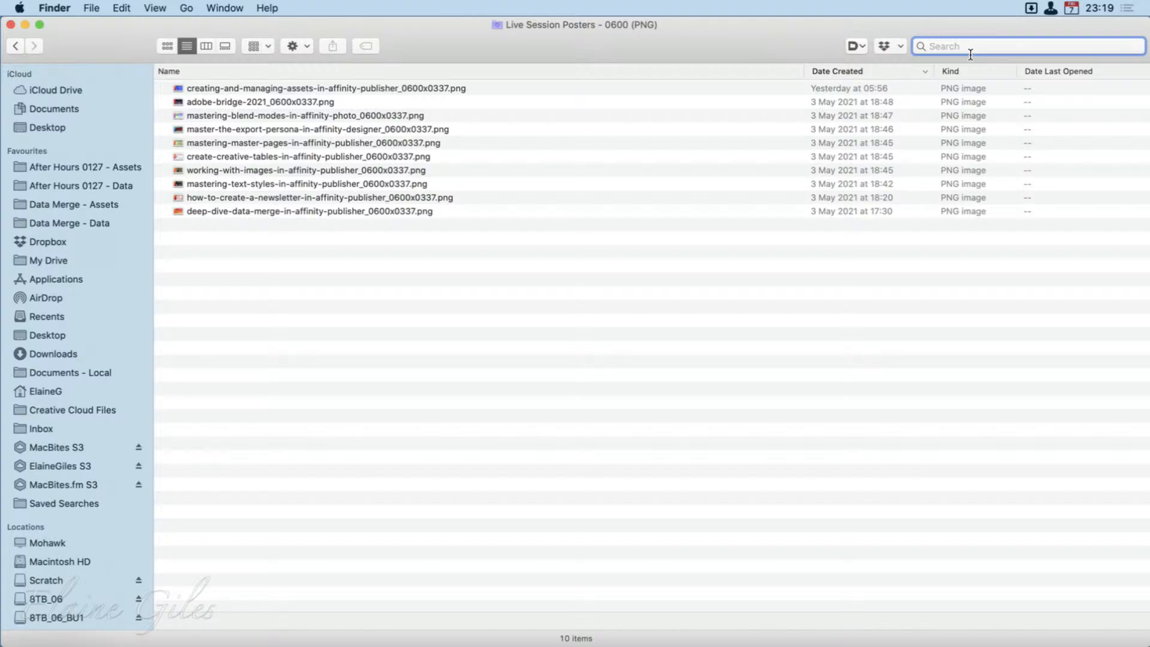
{"action": "type", "text": "blend mod"}
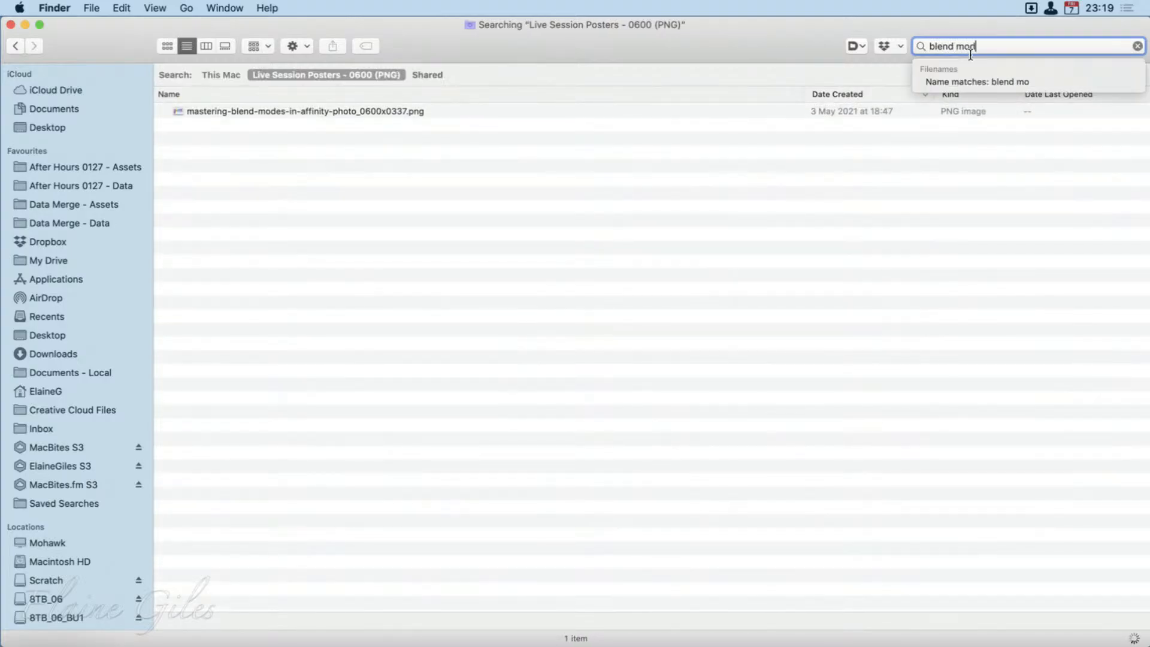
{"action": "type", "text": "es"}
{"action": "key", "text": "Return"}
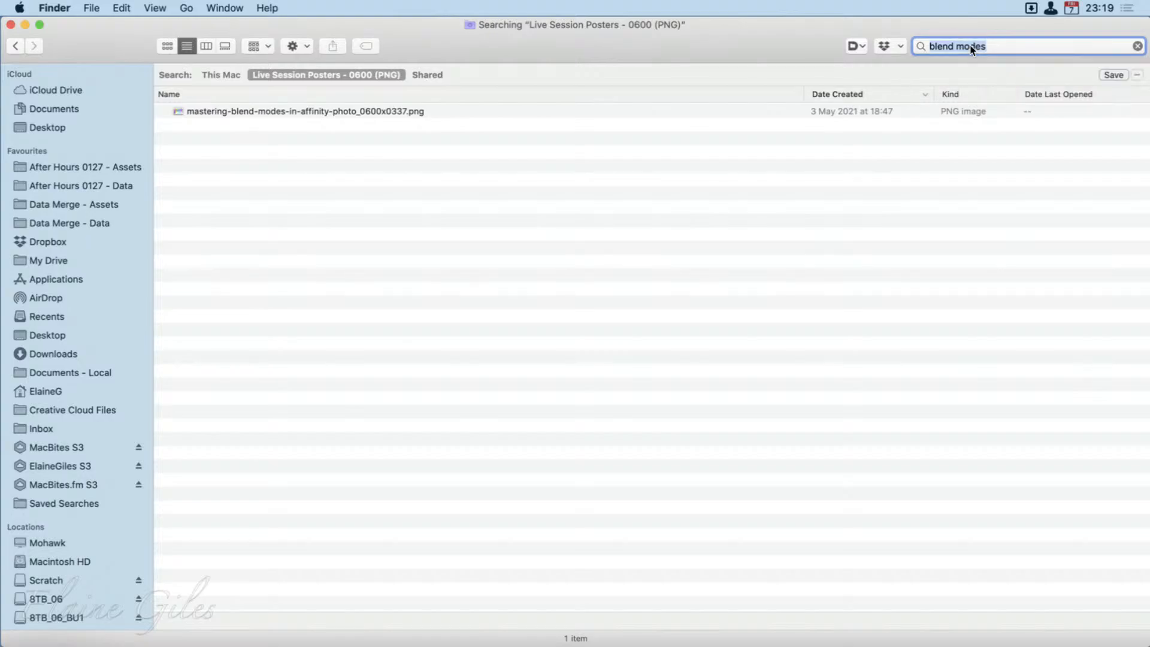
{"action": "left_click", "coordinate": [305, 173]}
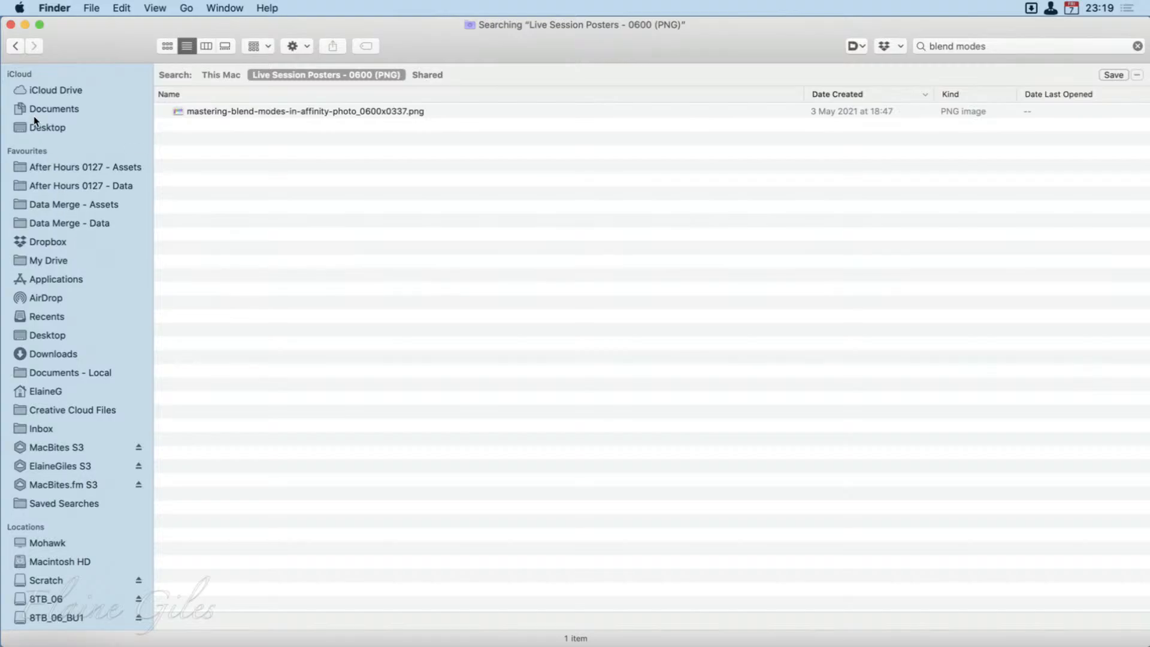
Step: Open the Content Creation folder inside 2. Areas in Dropbox
{"action": "left_click", "coordinate": [57, 240]}
{"action": "double_click", "coordinate": [211, 114]}
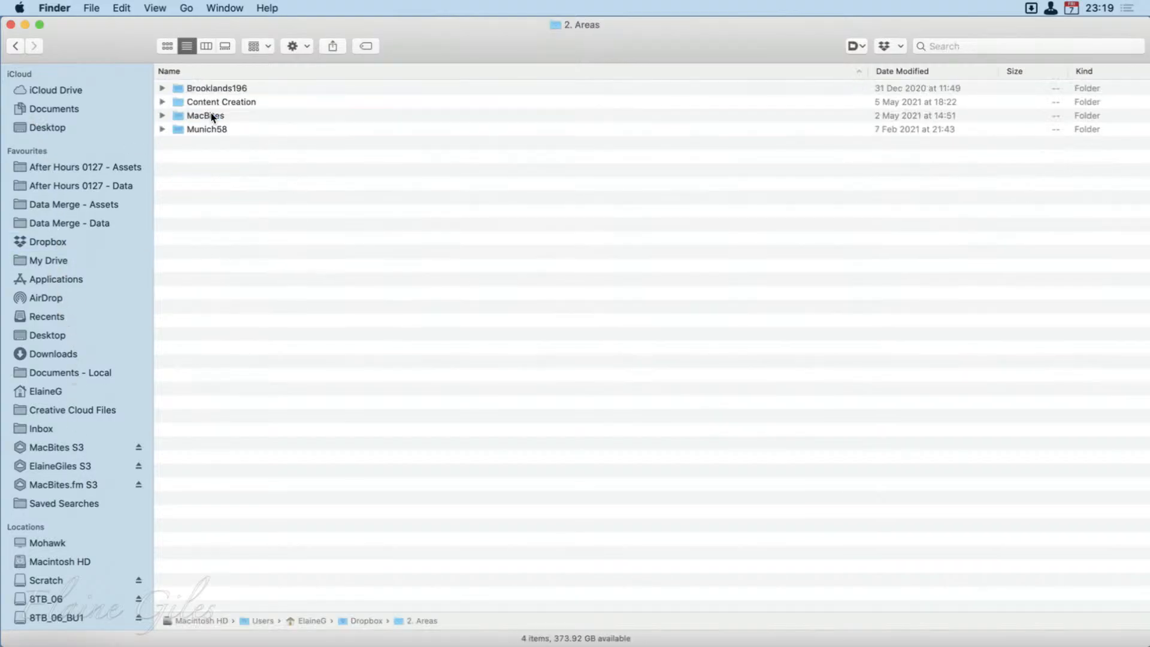
{"action": "double_click", "coordinate": [219, 102]}
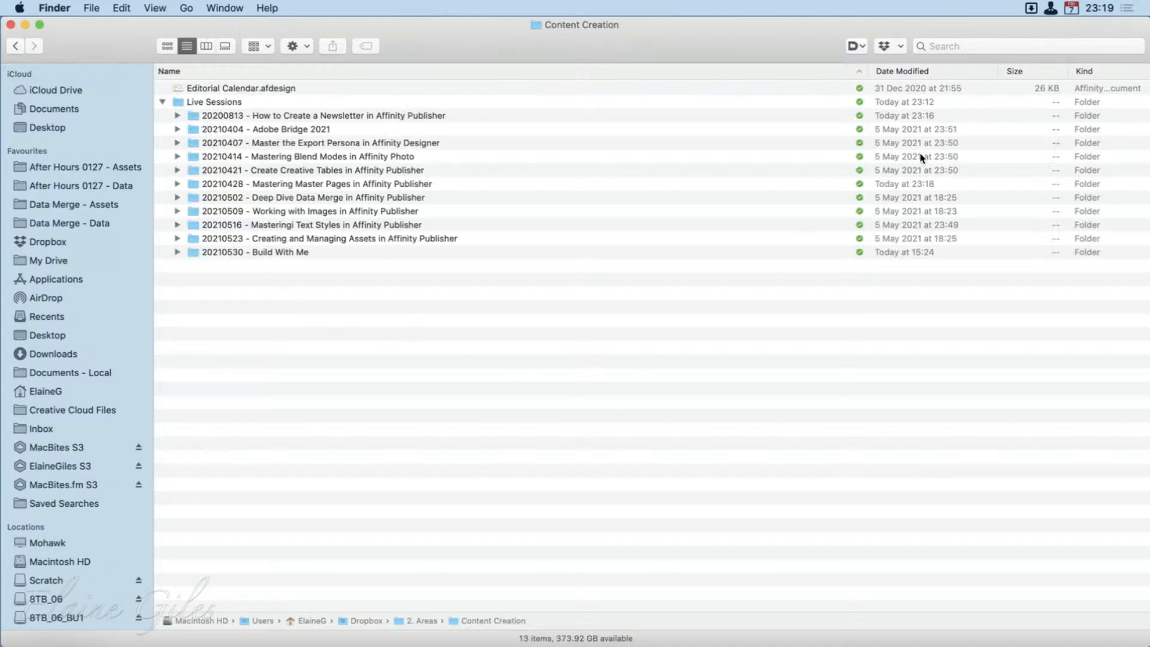
Step: Search the Content Creation folder for Blend-modes
{"action": "left_click", "coordinate": [946, 50]}
{"action": "type", "text": "Bl"}
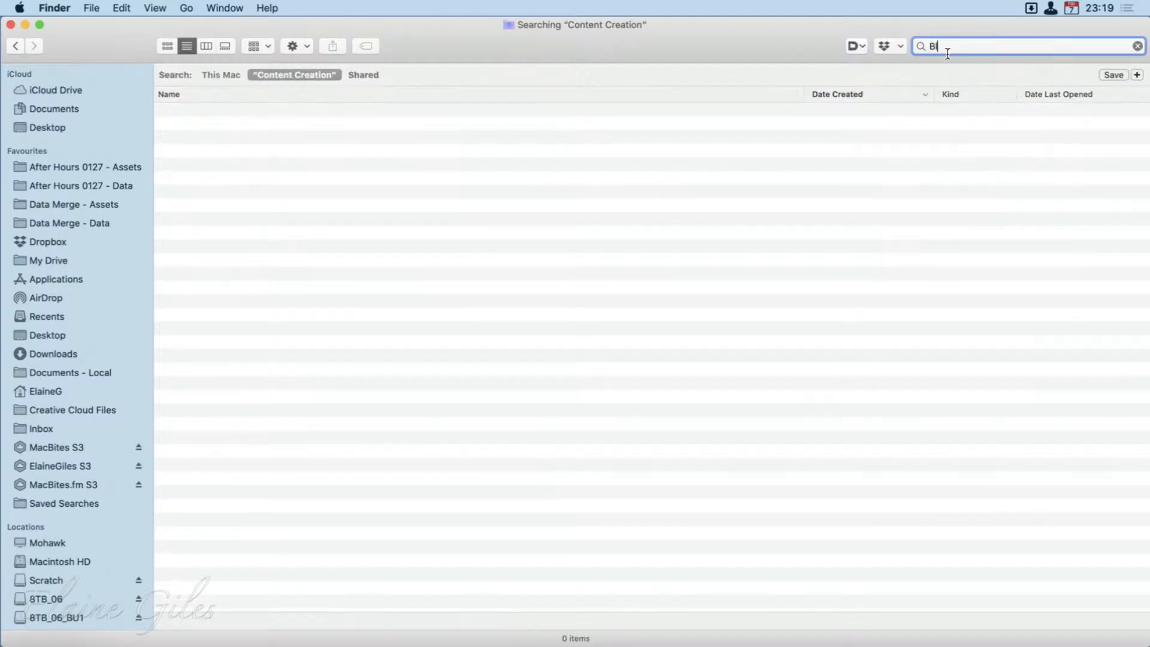
{"action": "type", "text": "end-modes"}
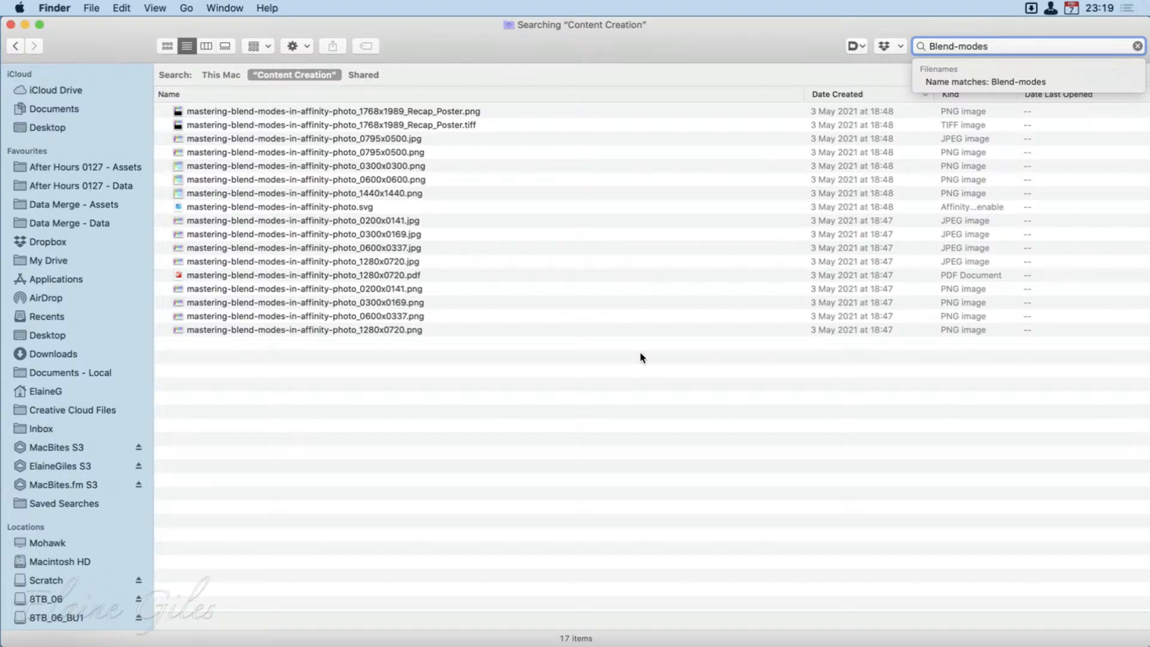
Step: Replace the Content Creation search term with _0600x0337 and run the search
{"action": "key", "text": "super+a"}
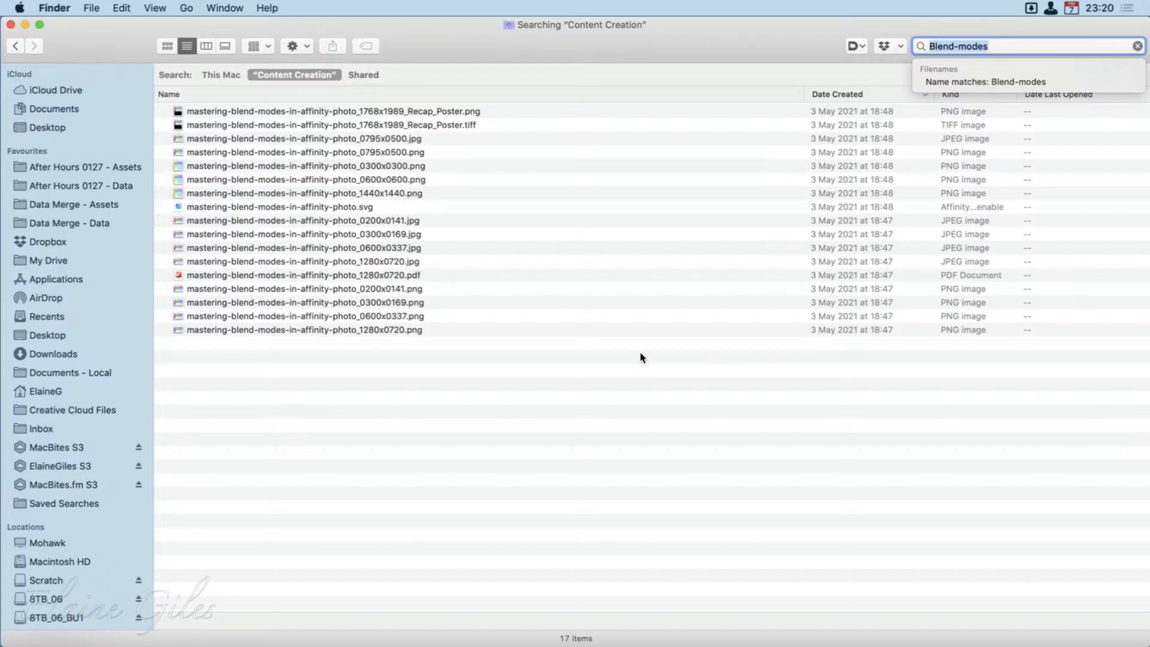
{"action": "type", "text": "_"}
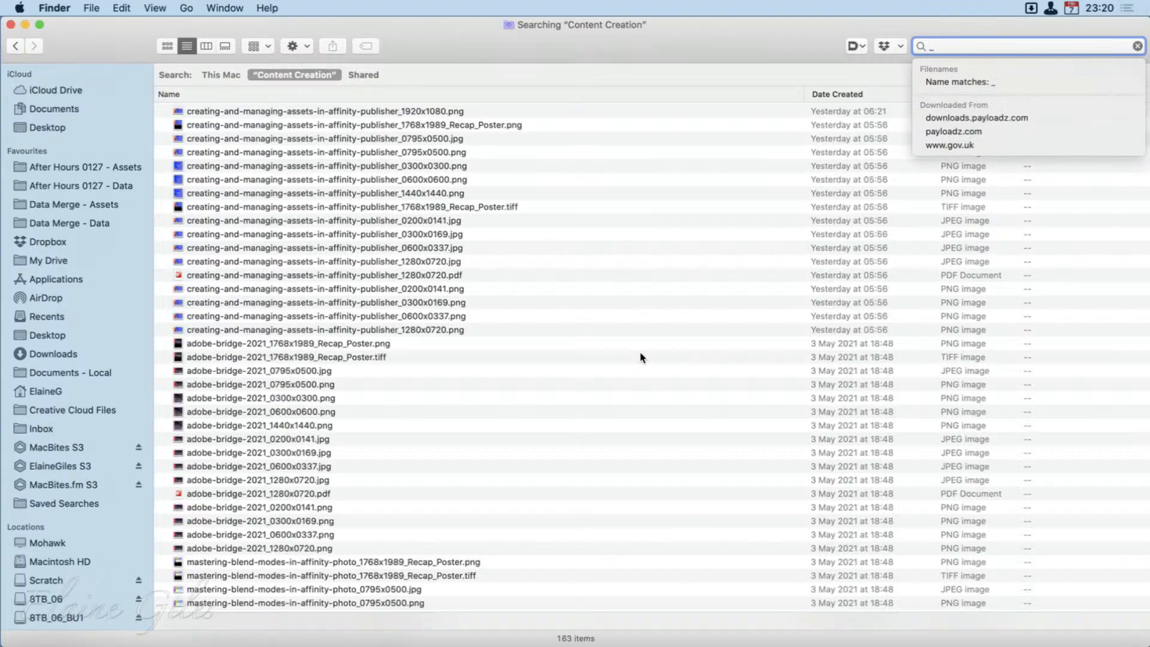
{"action": "type", "text": "0600"}
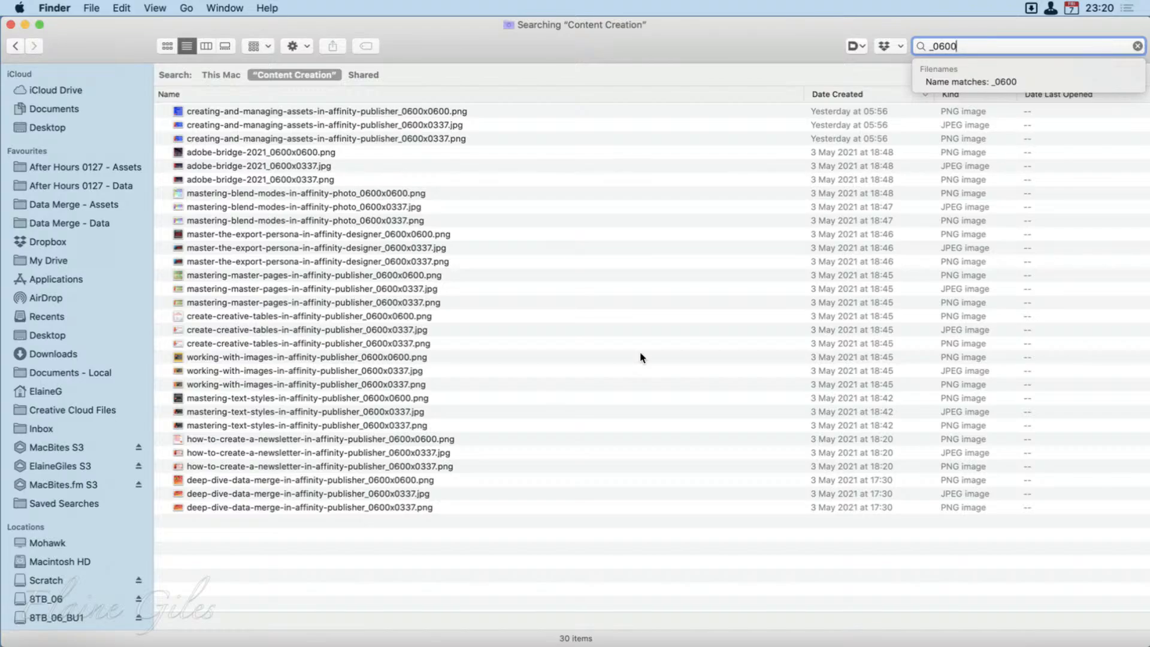
{"action": "type", "text": "x0337"}
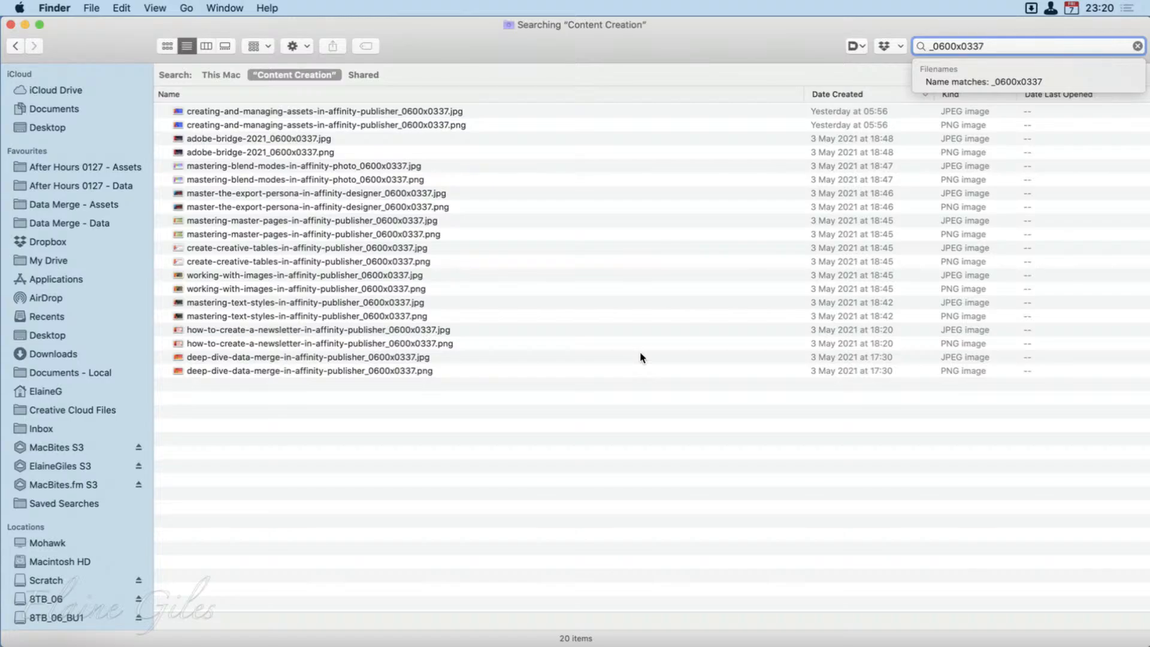
{"action": "key", "text": "Return"}
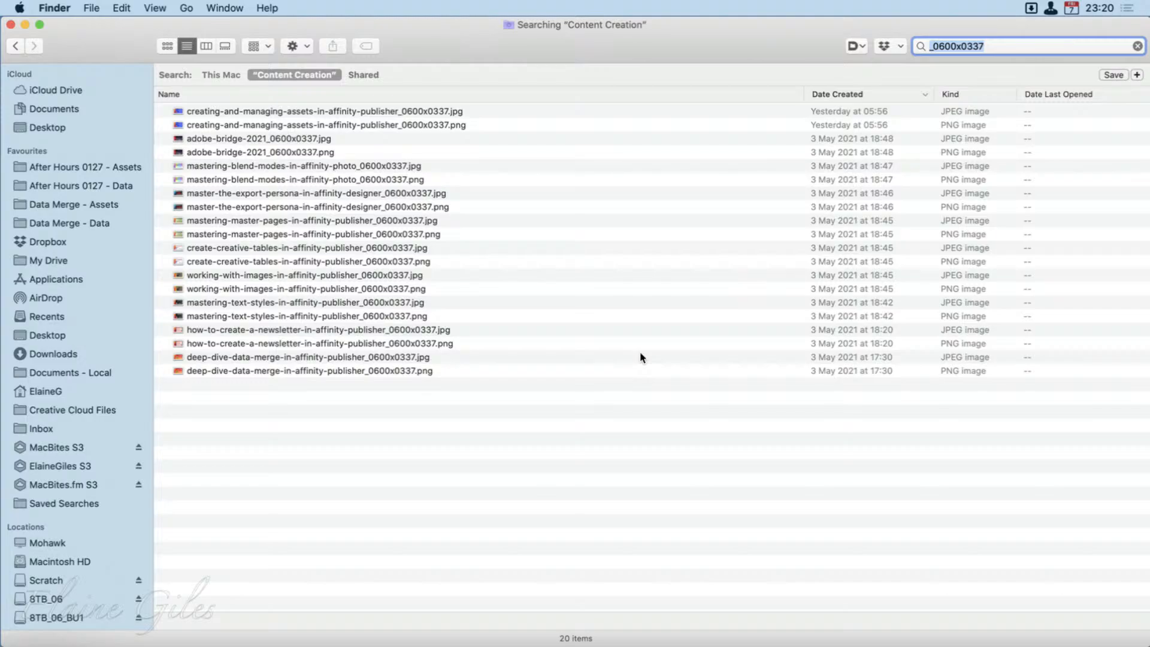
Step: Add a criterion to the search and review its available attributes and Kind options, leaving it at Kind is Any
{"action": "left_click", "coordinate": [1137, 75]}
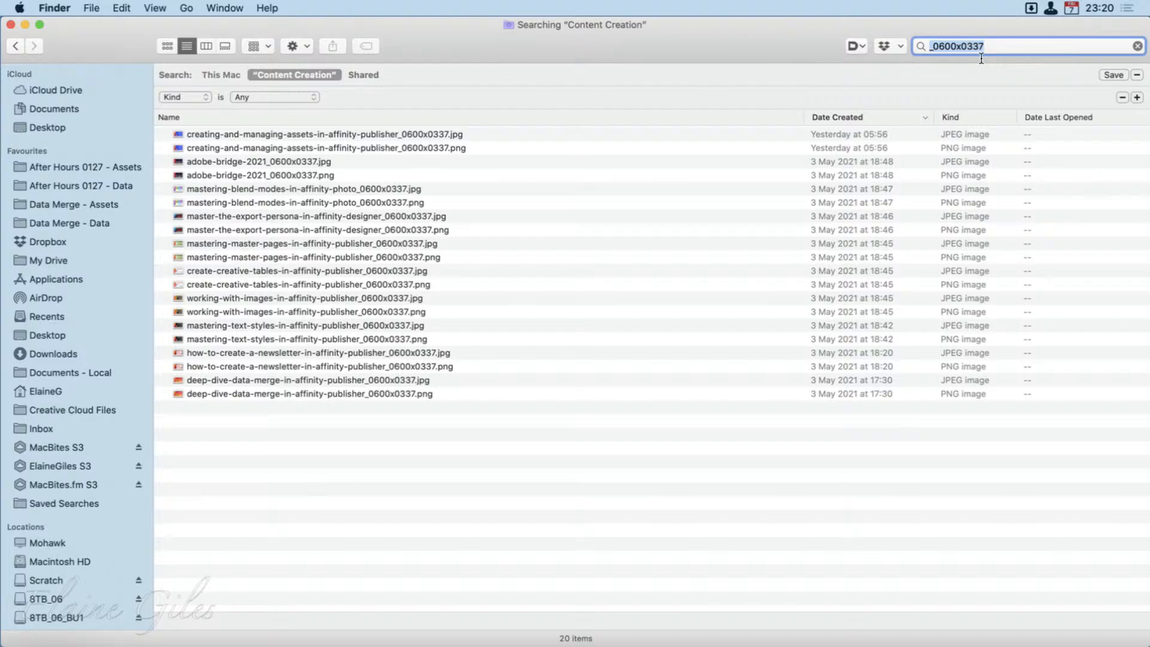
{"action": "left_click", "coordinate": [193, 96]}
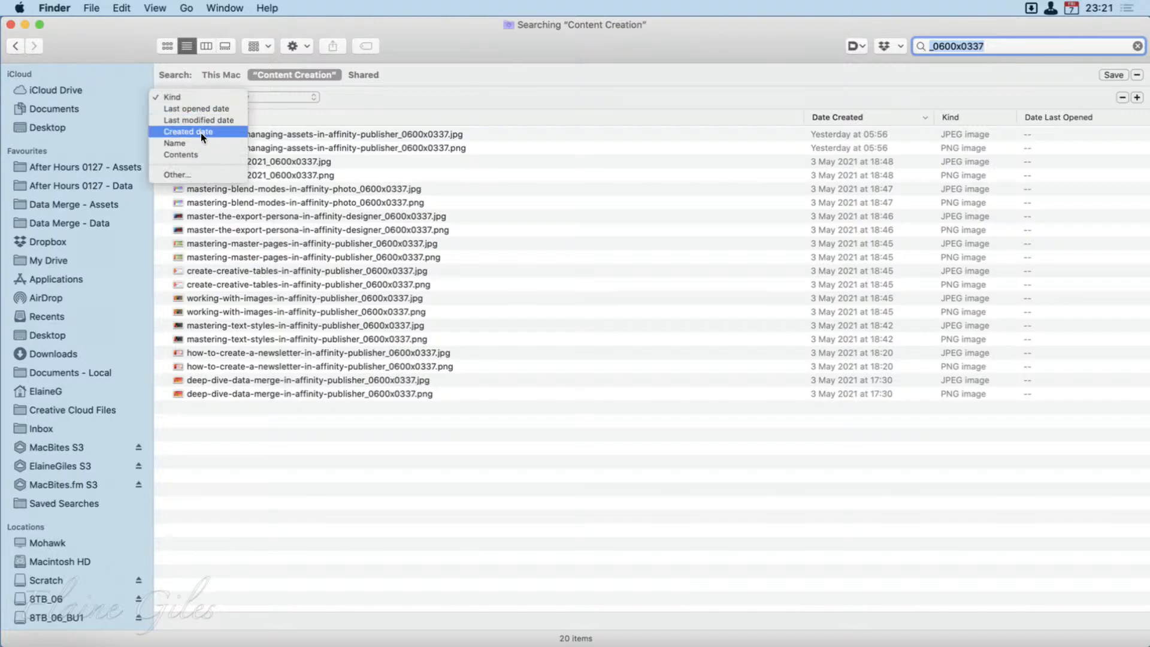
{"action": "left_click", "coordinate": [222, 93]}
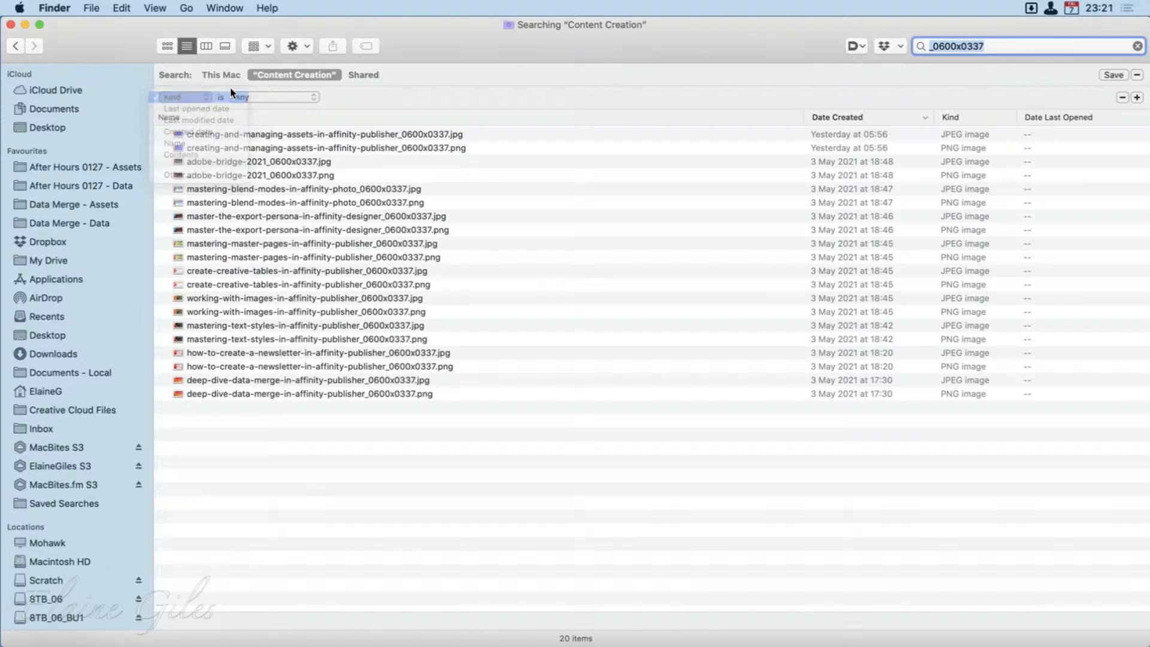
{"action": "left_click", "coordinate": [305, 96]}
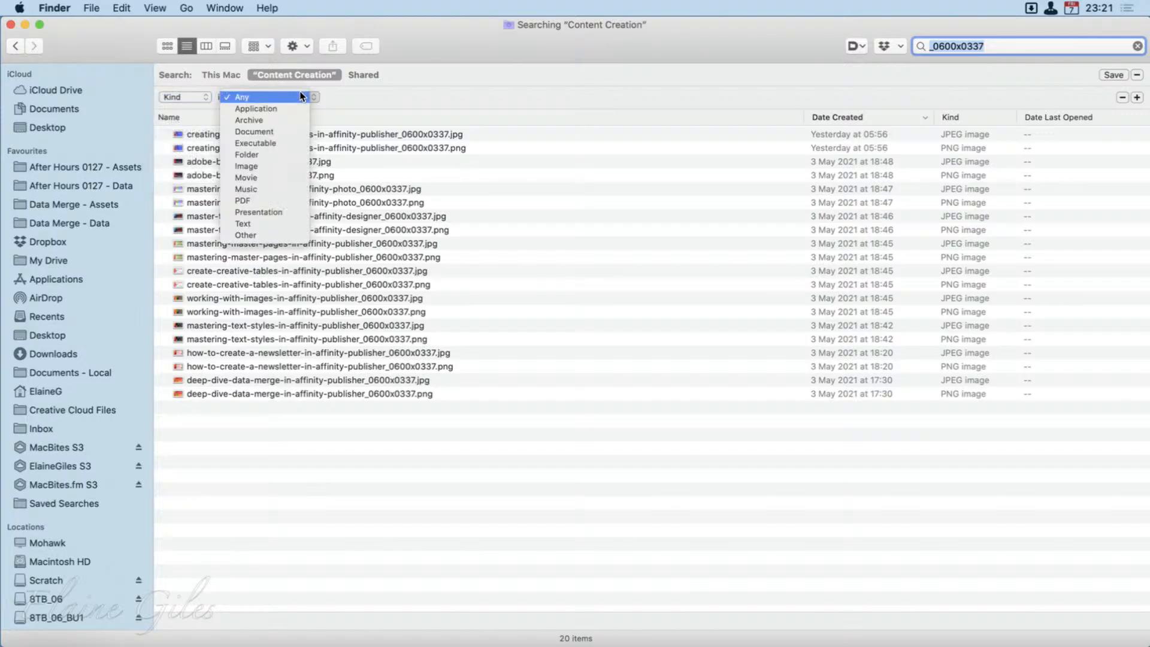
{"action": "left_click", "coordinate": [300, 95]}
{"action": "left_click", "coordinate": [272, 100]}
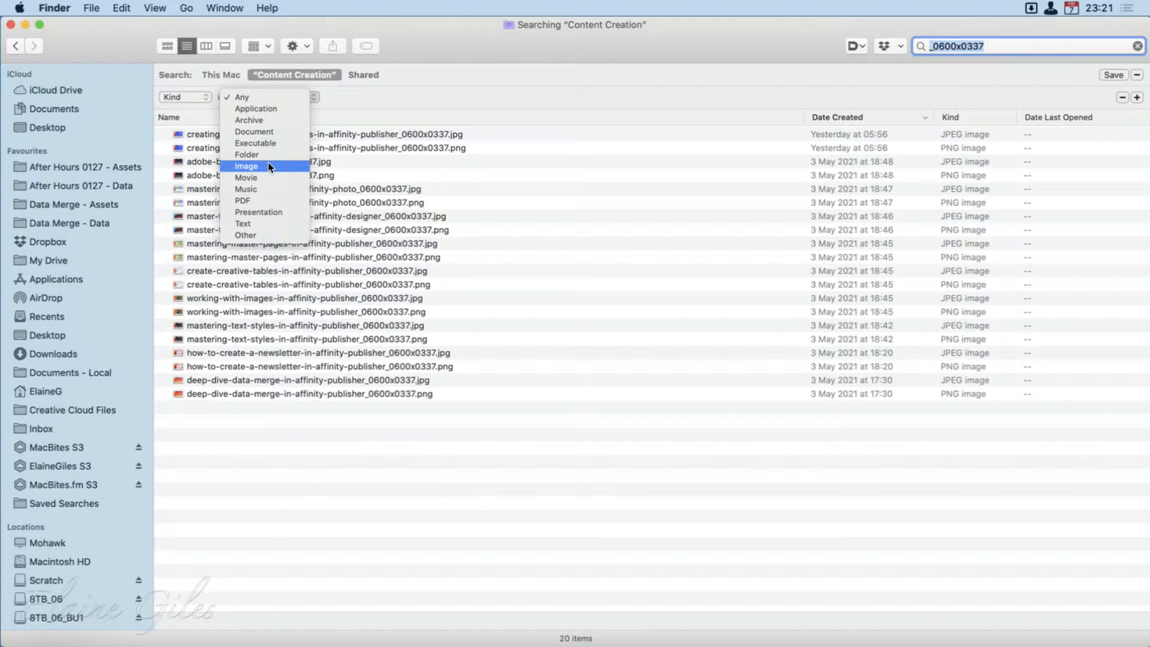
{"action": "left_click", "coordinate": [388, 102]}
Step: Open the full list of other search attributes for the criterion and filter it for exten
{"action": "left_click", "coordinate": [188, 97]}
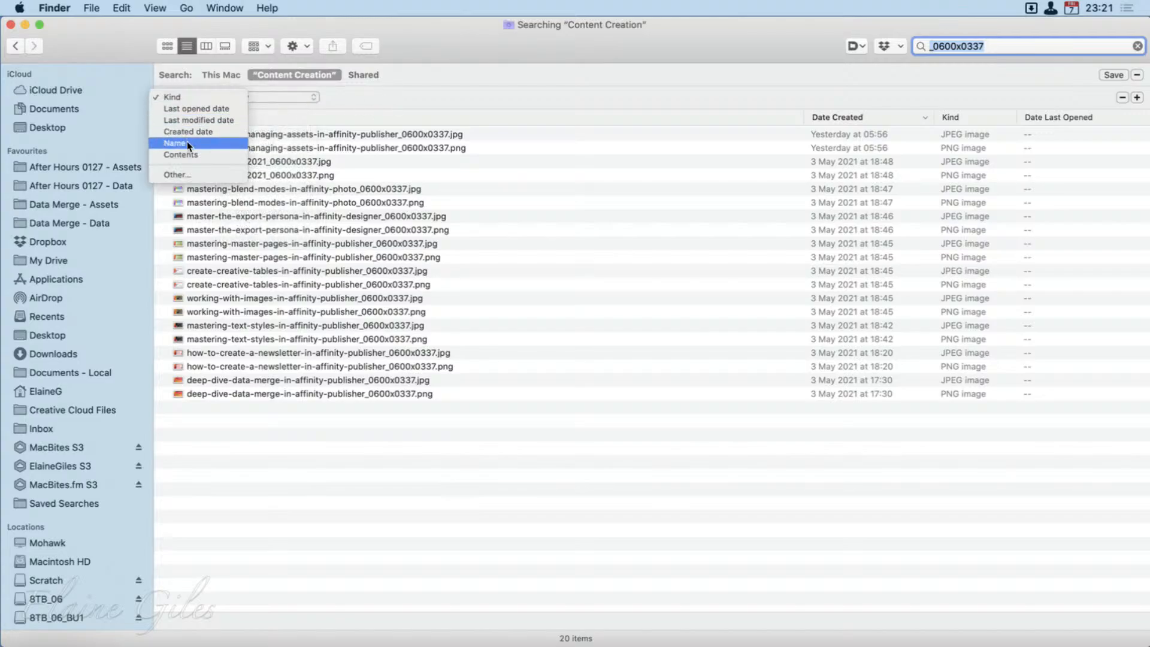
{"action": "left_click", "coordinate": [188, 173]}
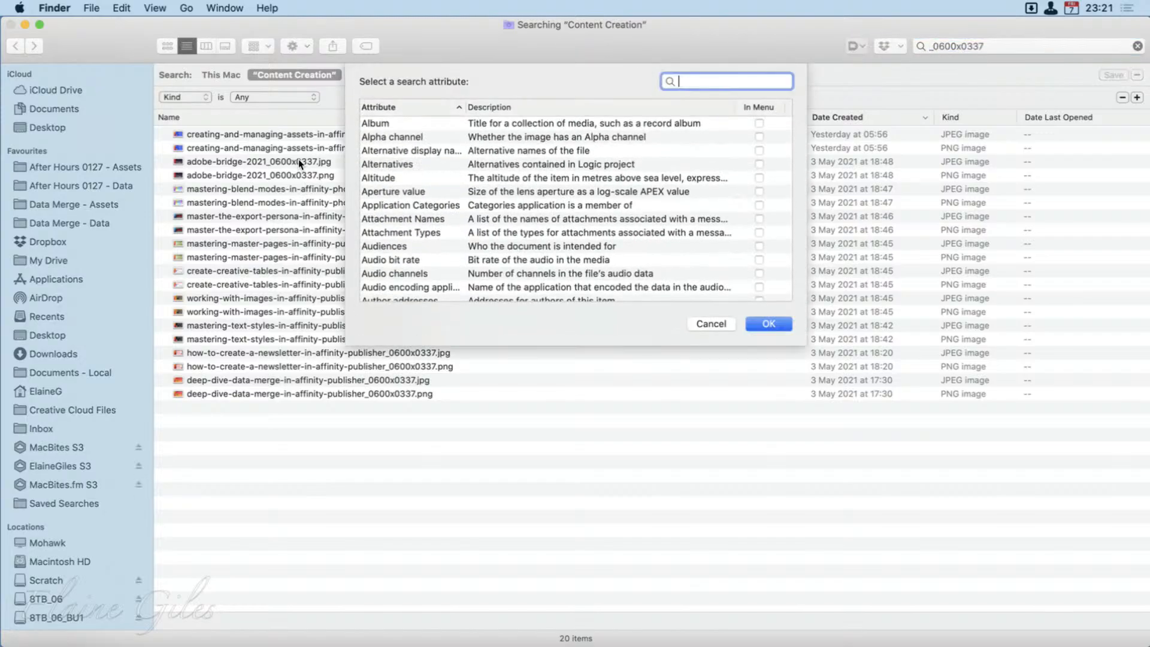
{"action": "scroll", "coordinate": [444, 261], "scroll_direction": "down", "scroll_amount": 10}
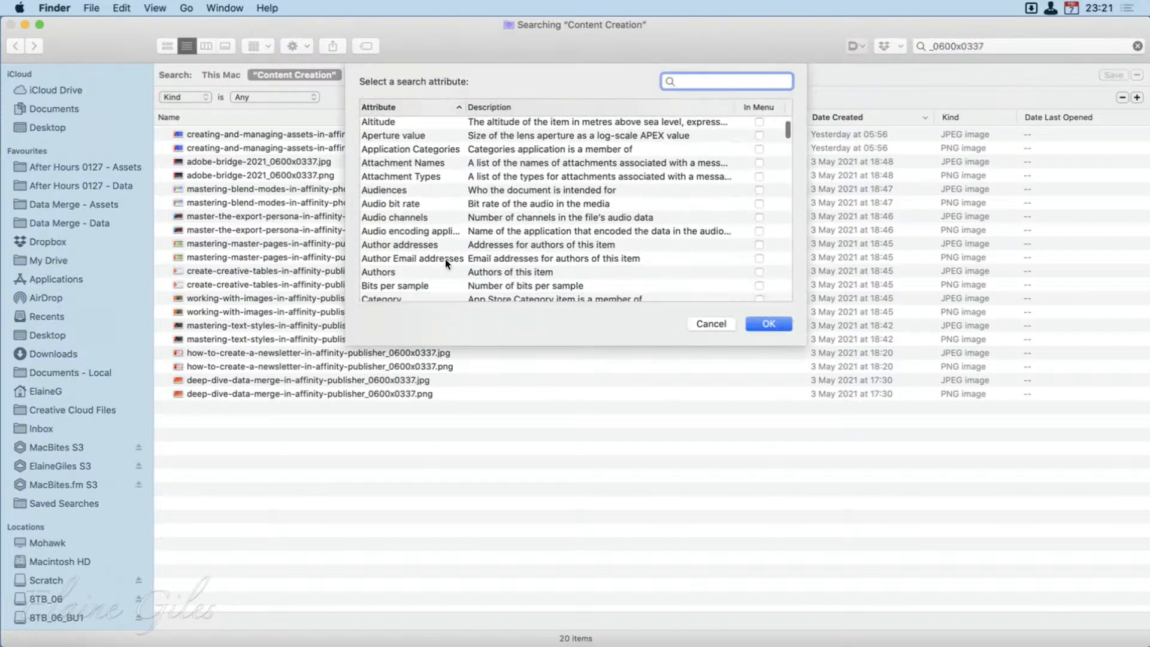
{"action": "scroll", "coordinate": [445, 263], "scroll_direction": "down", "scroll_amount": 10}
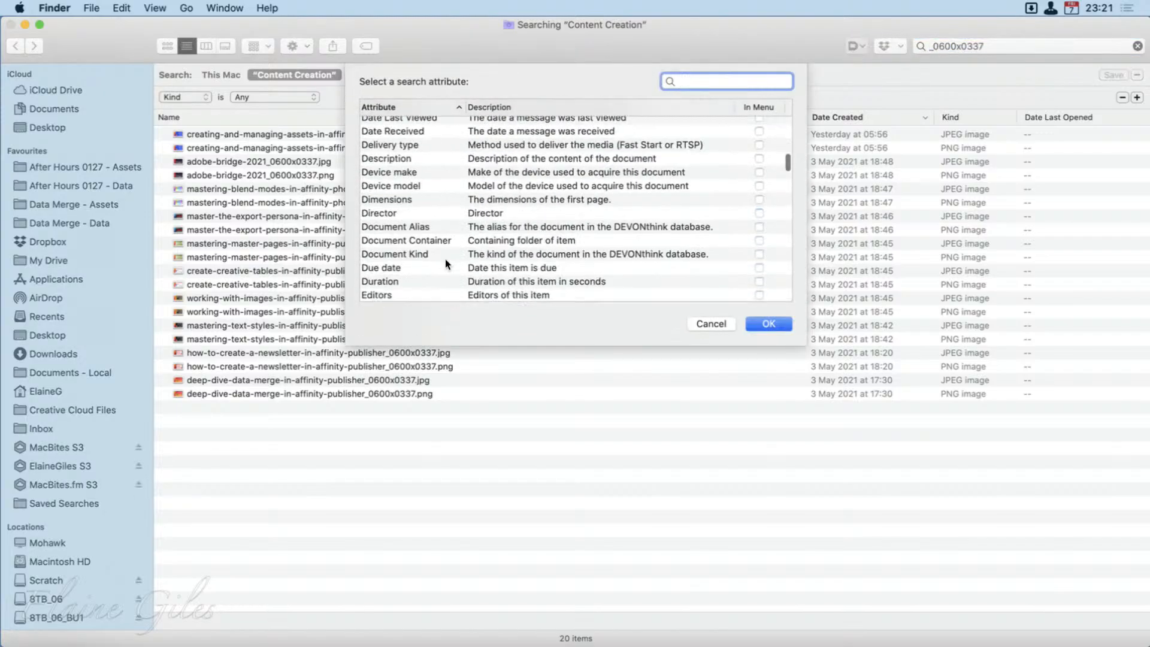
{"action": "scroll", "coordinate": [445, 260], "scroll_direction": "down", "scroll_amount": 3}
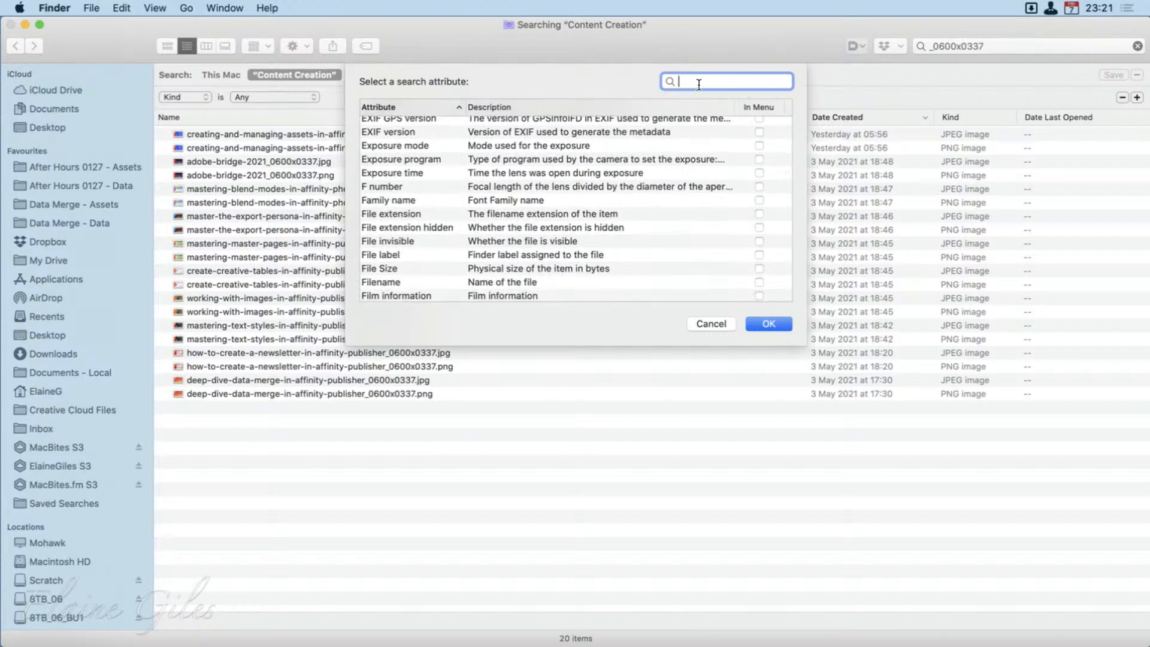
{"action": "type", "text": "ete"}
{"action": "key", "text": "BackSpace"}
{"action": "key", "text": "BackSpace"}
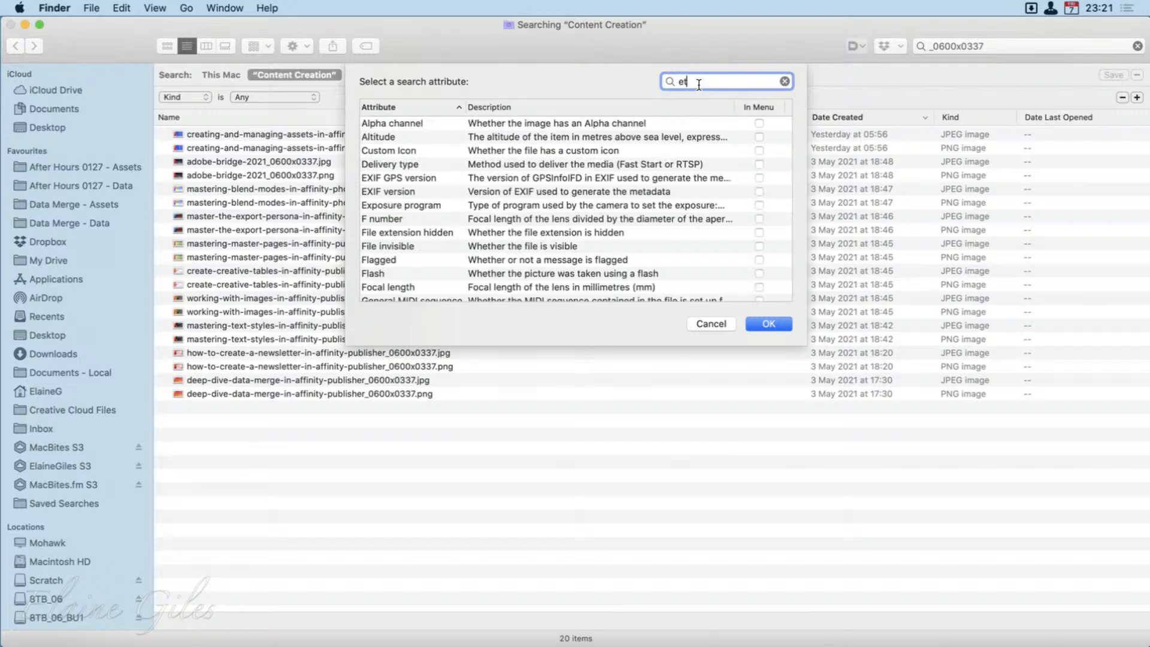
{"action": "type", "text": "xten"}
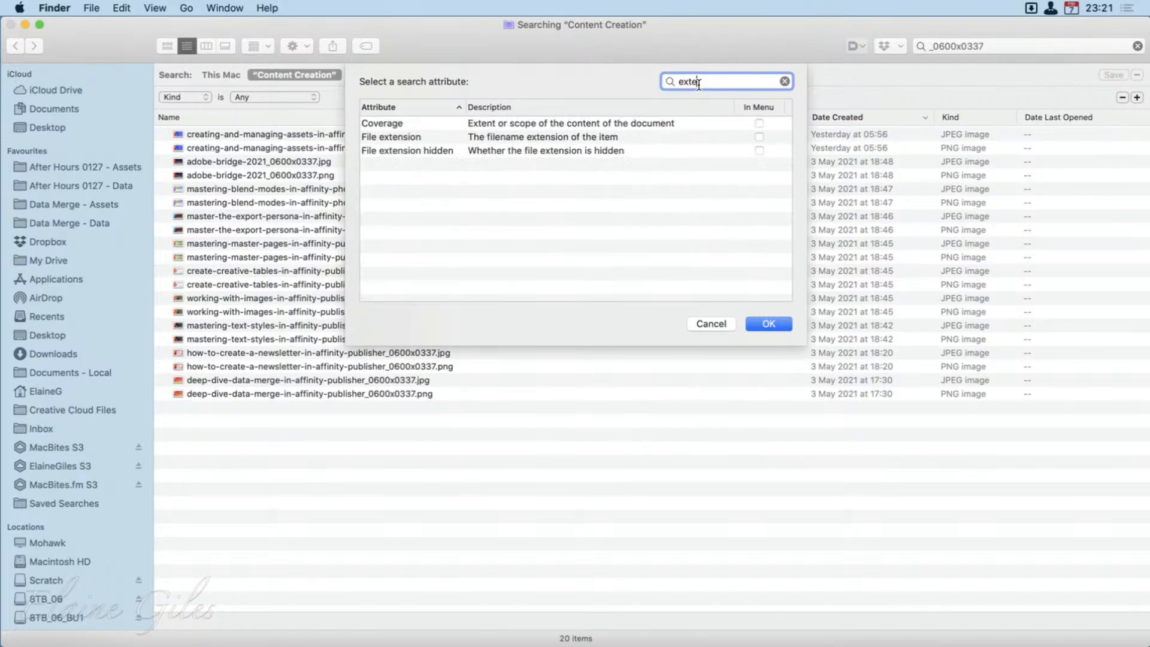
Step: Choose File extension as the criterion's attribute and set its value to png
{"action": "left_click", "coordinate": [417, 136]}
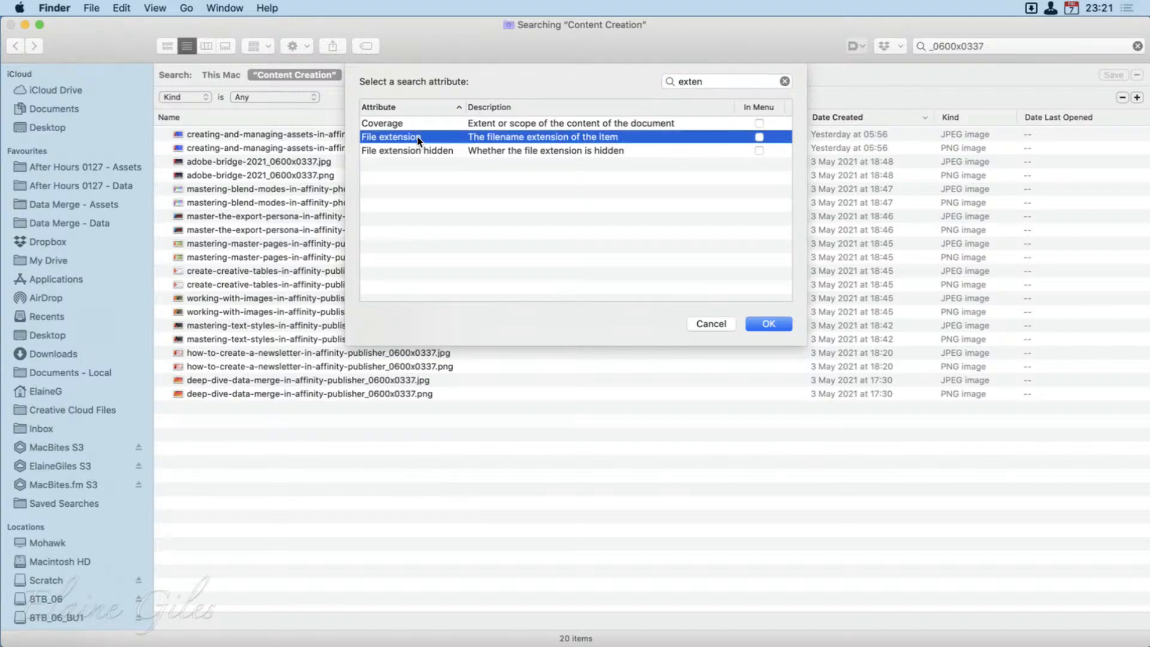
{"action": "double_click", "coordinate": [419, 136]}
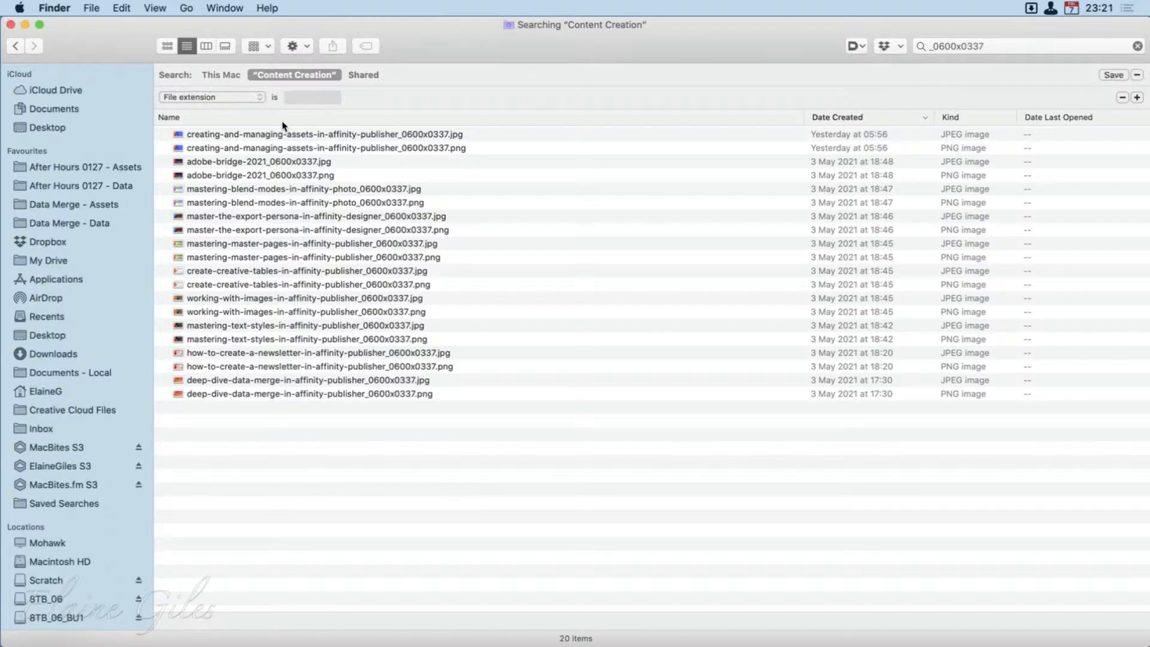
{"action": "left_click", "coordinate": [325, 102]}
{"action": "type", "text": "png"}
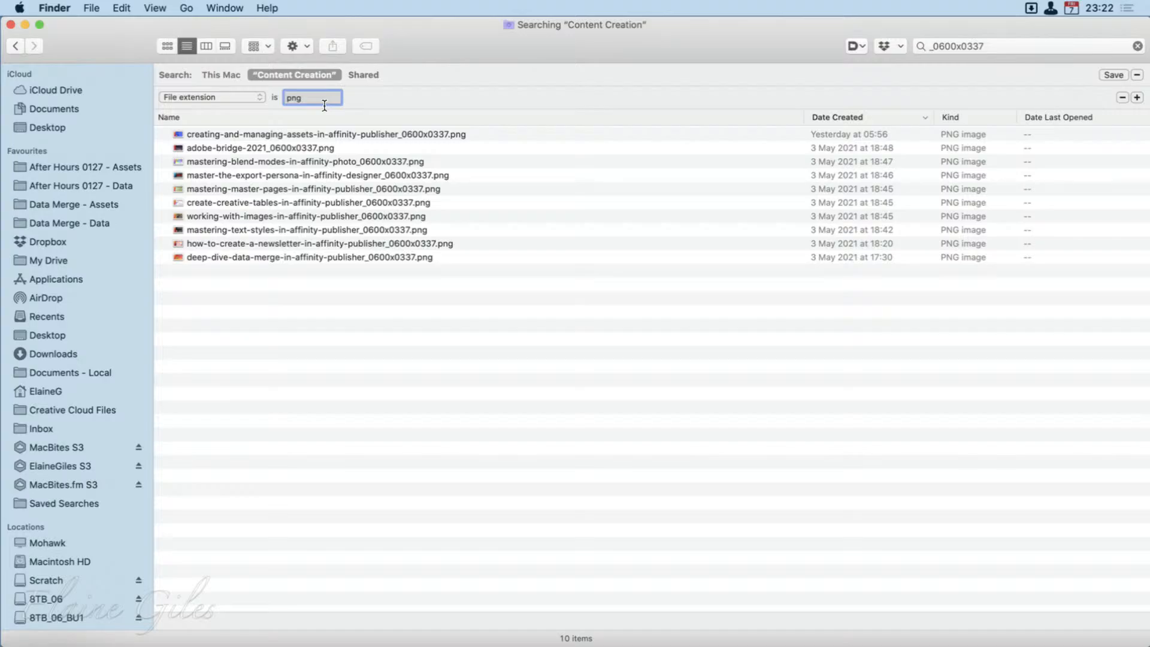
Step: Save the search as a smart folder named Email Sized Images in Saved Searches, added to the sidebar
{"action": "left_click", "coordinate": [1115, 75]}
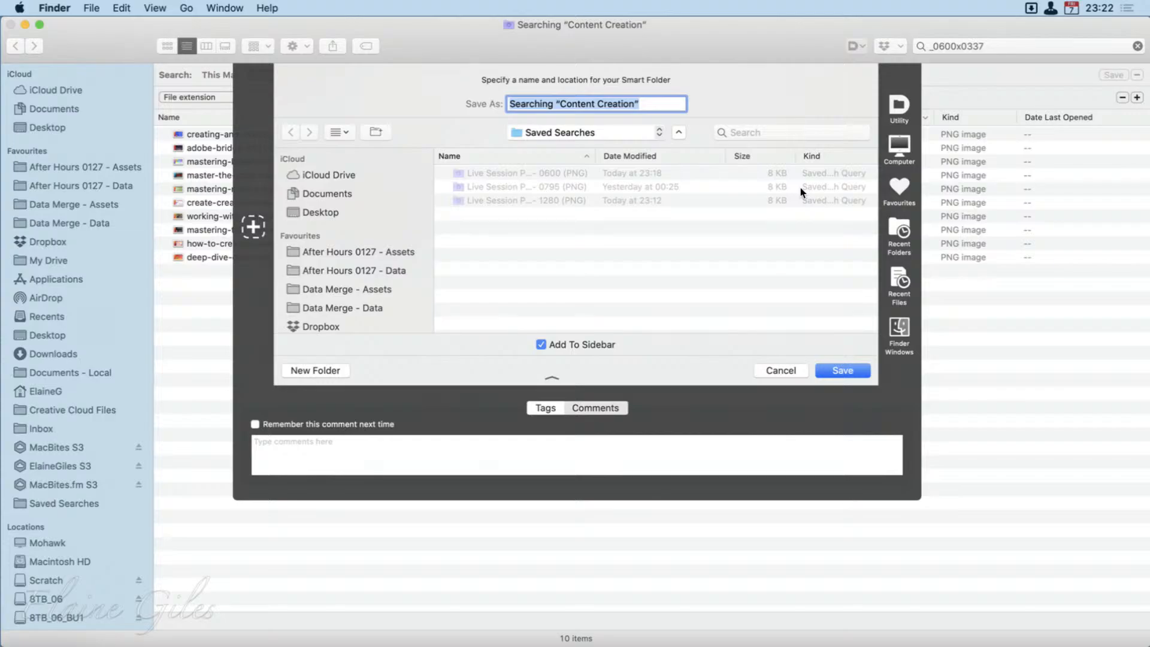
{"action": "type", "text": "Email "}
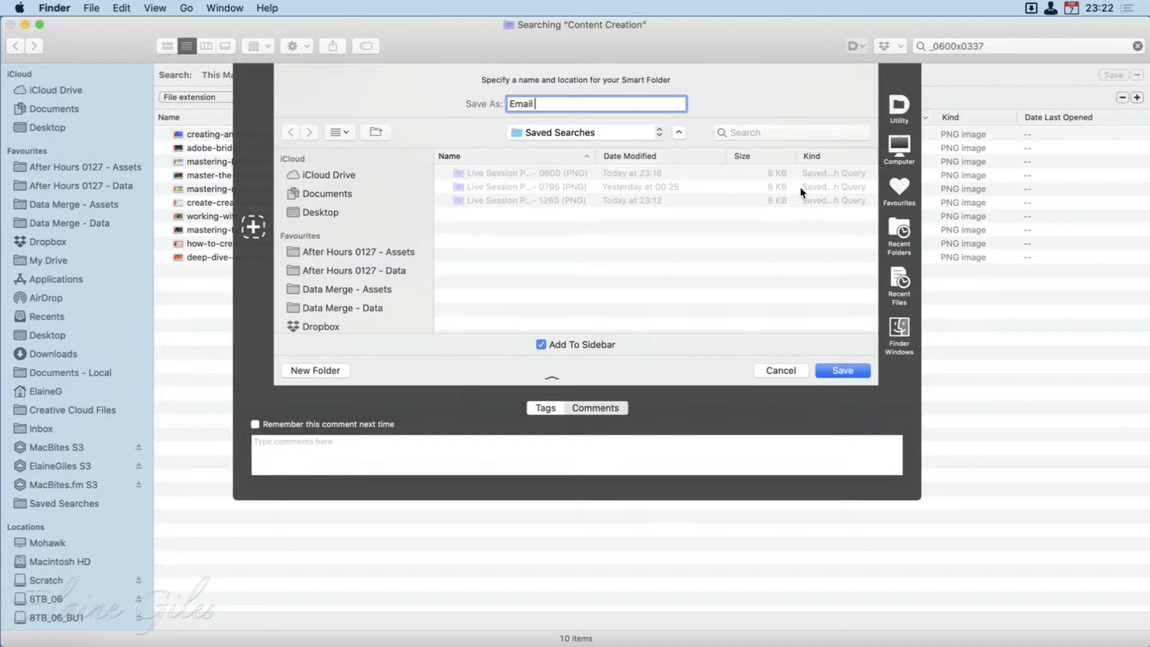
{"action": "type", "text": "Sized Images"}
{"action": "left_click", "coordinate": [568, 139]}
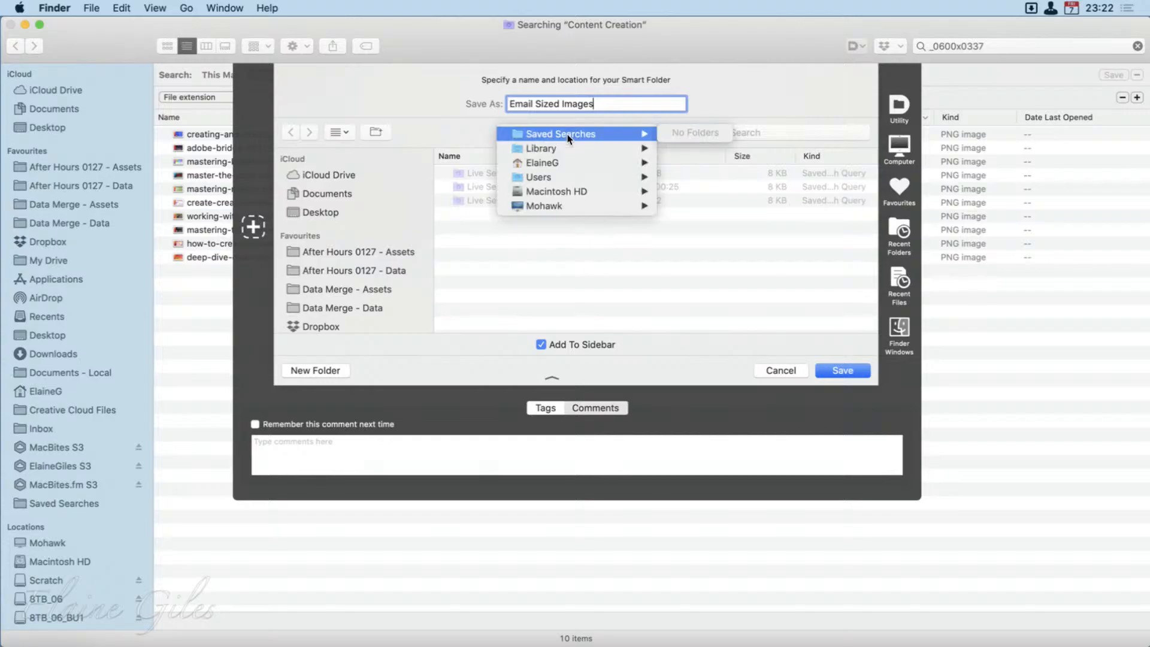
{"action": "left_click", "coordinate": [568, 135]}
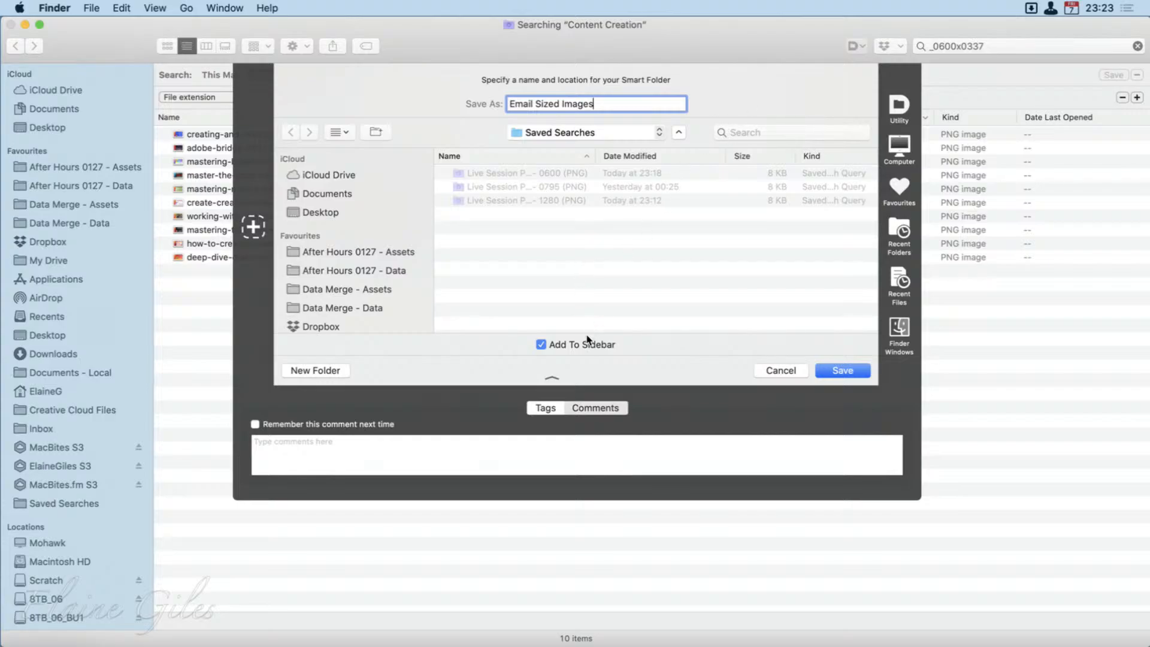
{"action": "left_click", "coordinate": [846, 369]}
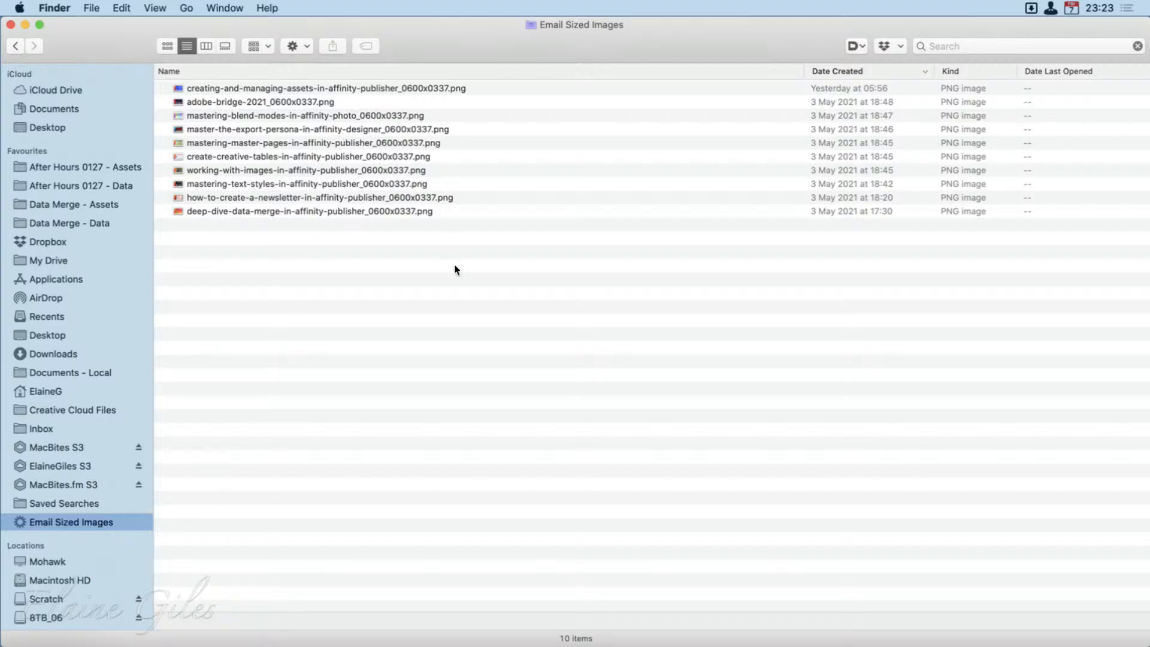
Step: Select all posters in Email Sized Images, open that smart folder from Saved Searches, and return to the saved searches list
{"action": "left_click_drag", "start_coordinate": [446, 261], "coordinate": [387, 89]}
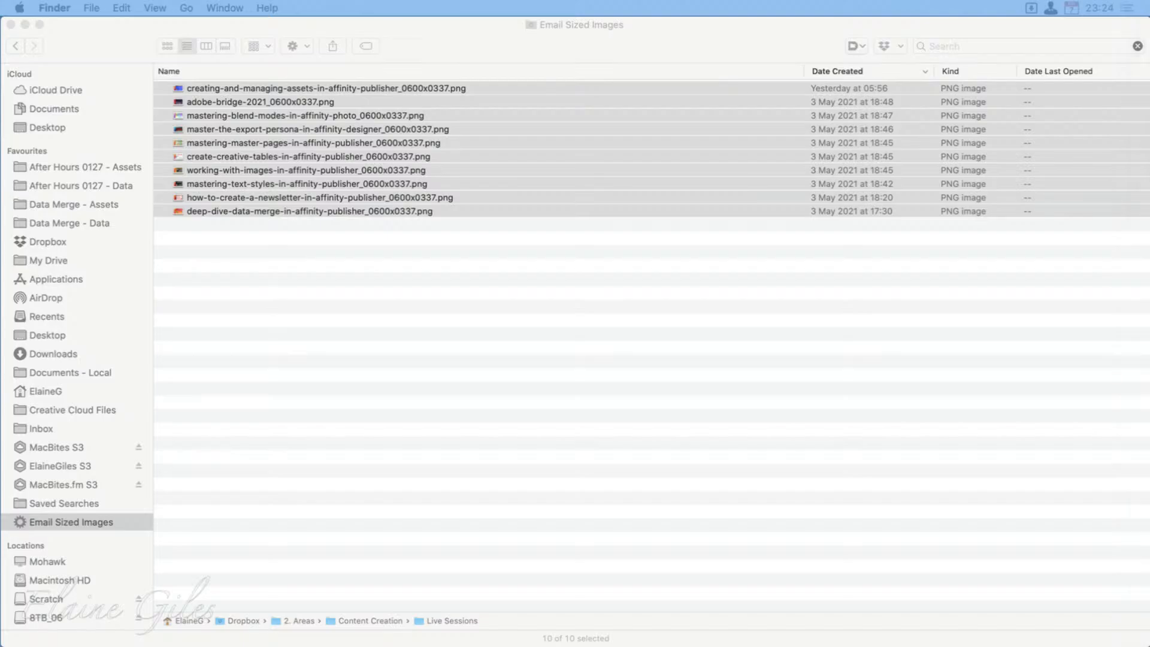
{"action": "left_click", "coordinate": [455, 40]}
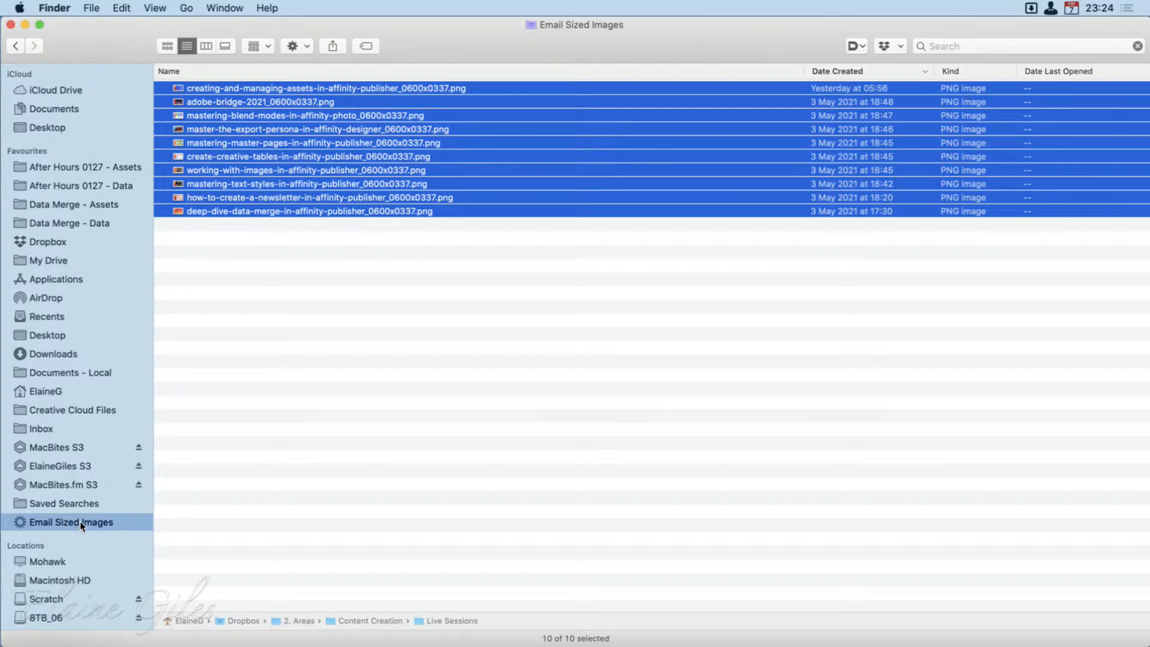
{"action": "left_click", "coordinate": [78, 504]}
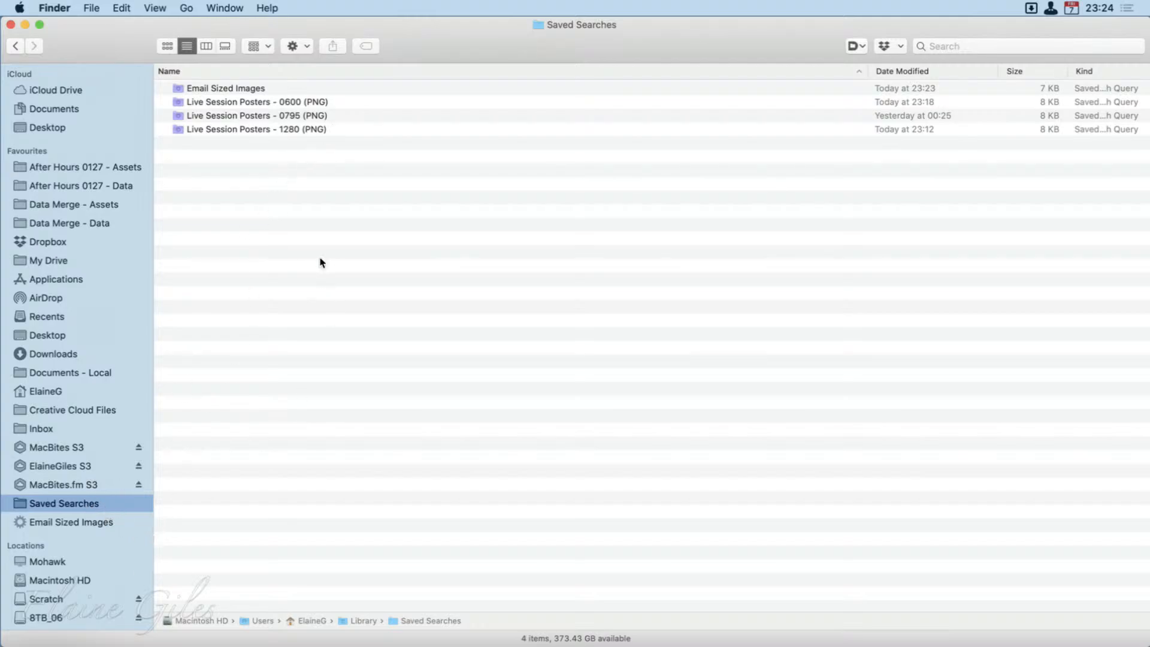
{"action": "left_click", "coordinate": [259, 89]}
{"action": "double_click", "coordinate": [256, 88]}
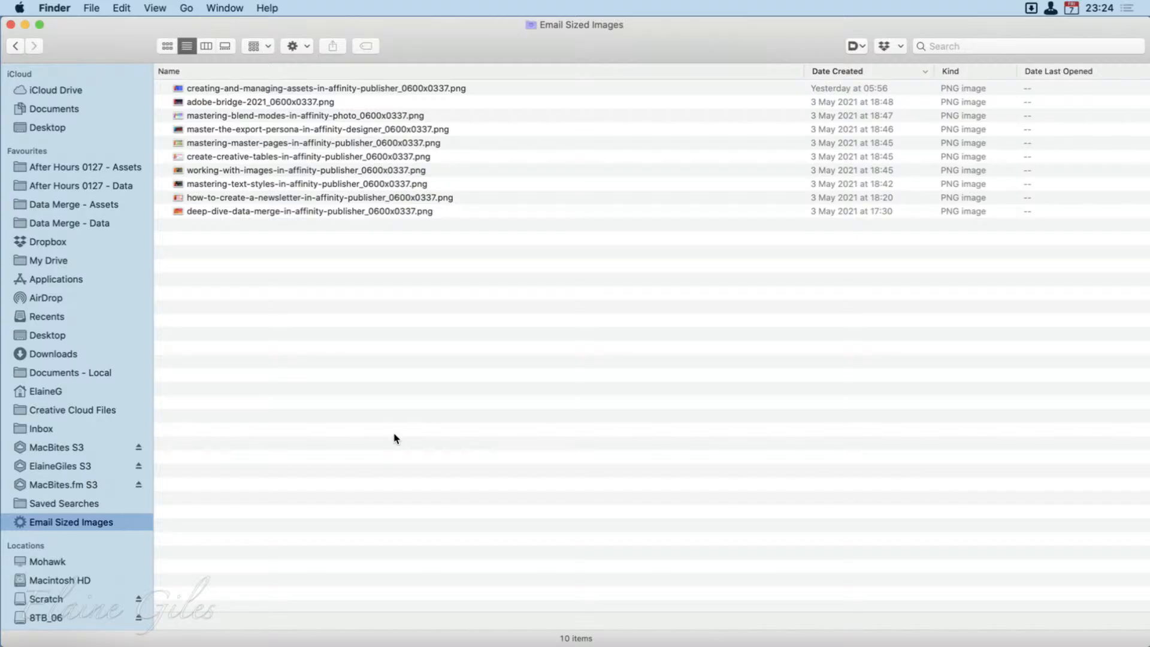
{"action": "left_click", "coordinate": [85, 504]}
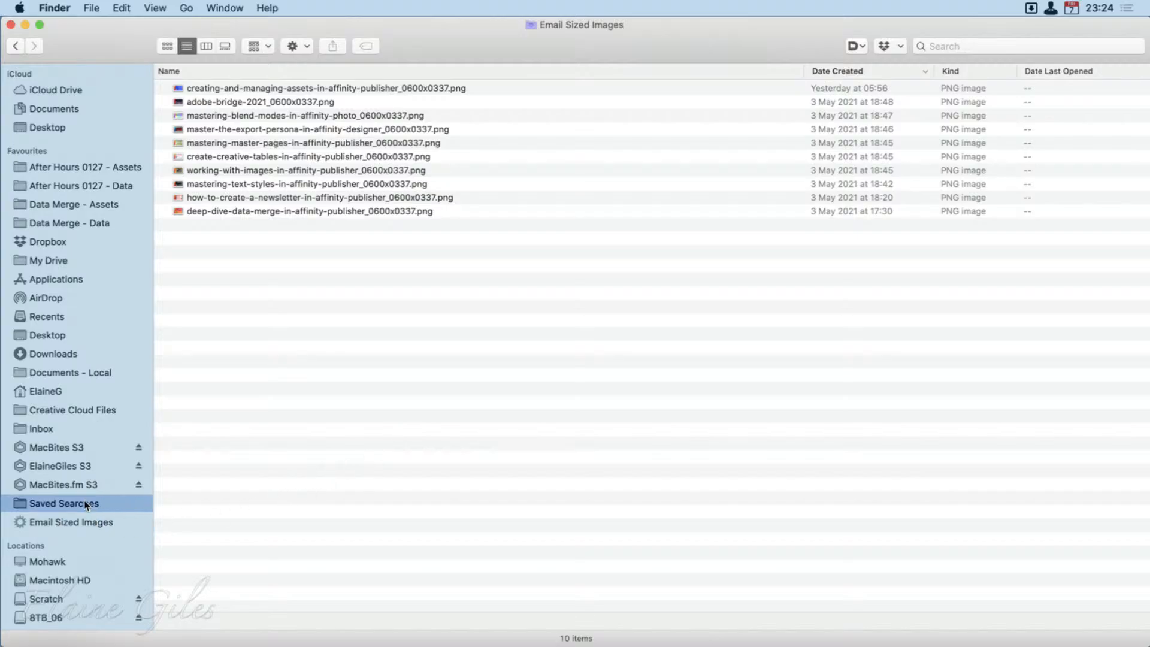
{"action": "left_click_drag", "start_coordinate": [253, 132], "coordinate": [376, 374]}
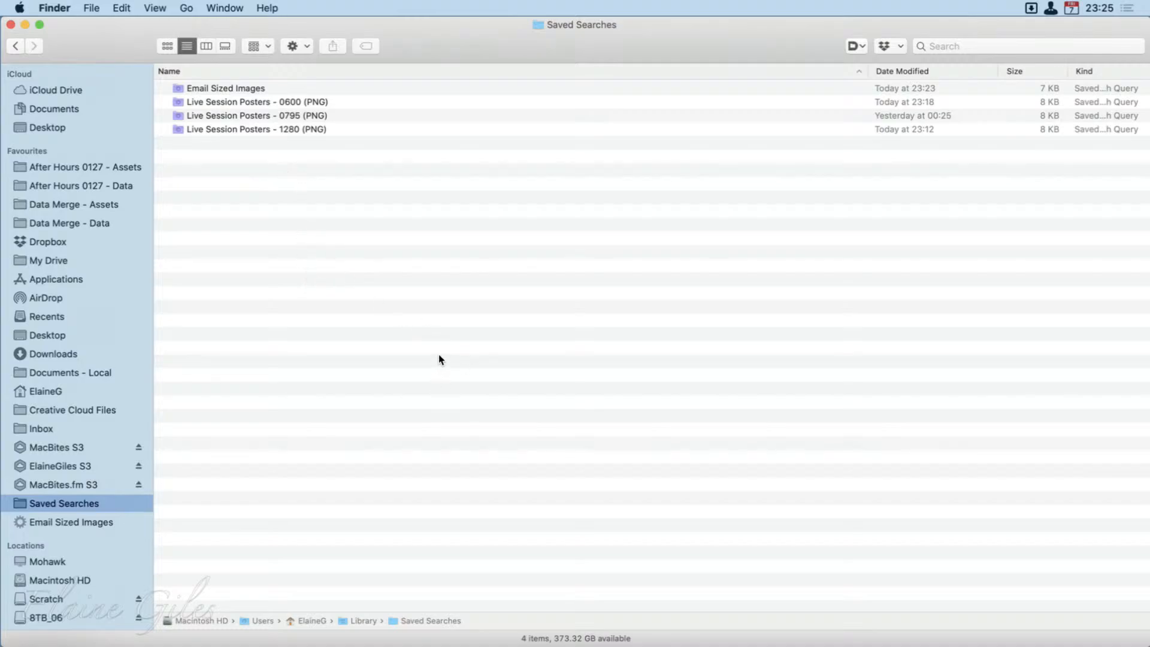
Step: Open the Live Sessions folder inside Content Creation, under 2. Areas in Dropbox
{"action": "left_click", "coordinate": [975, 50]}
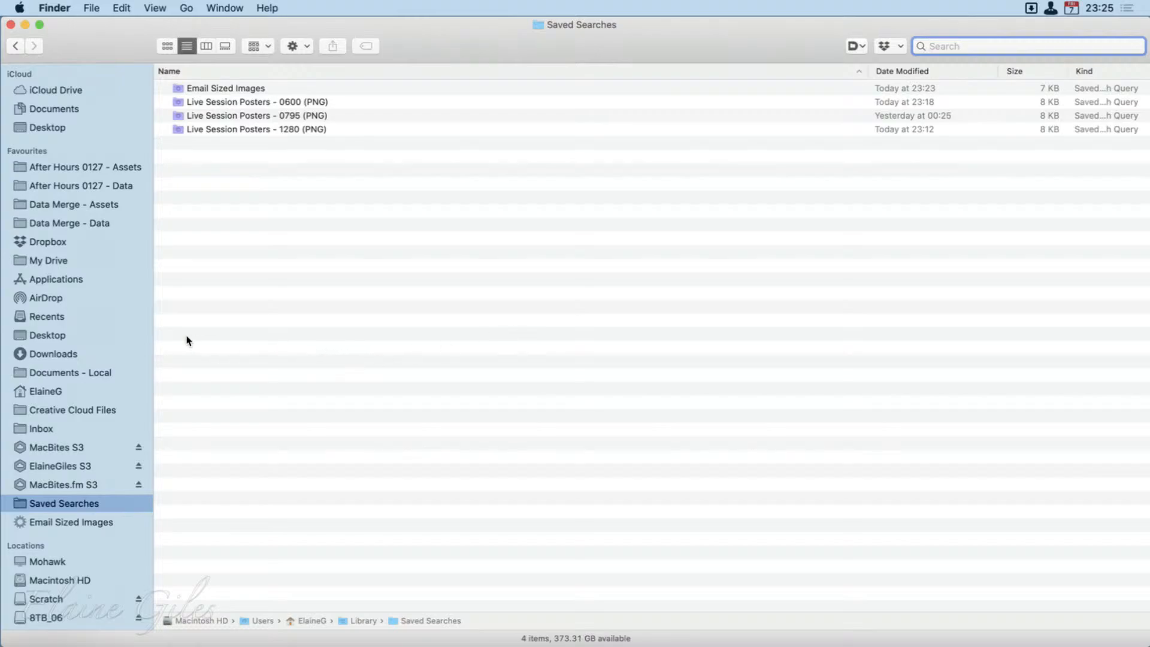
{"action": "left_click", "coordinate": [63, 240]}
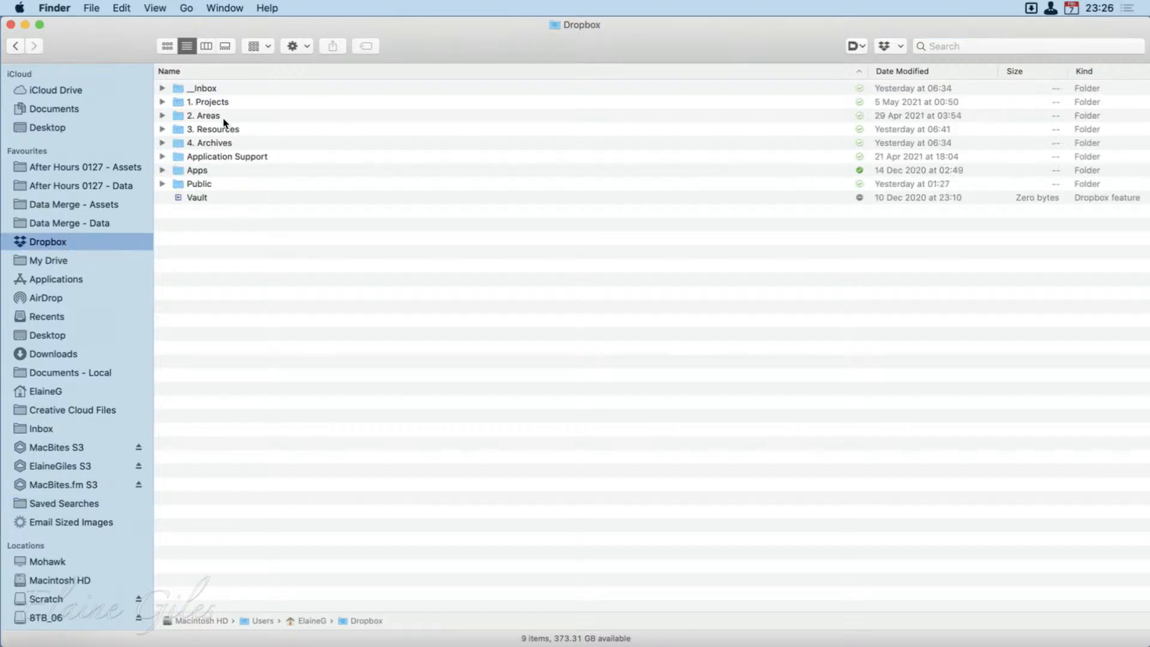
{"action": "double_click", "coordinate": [221, 116]}
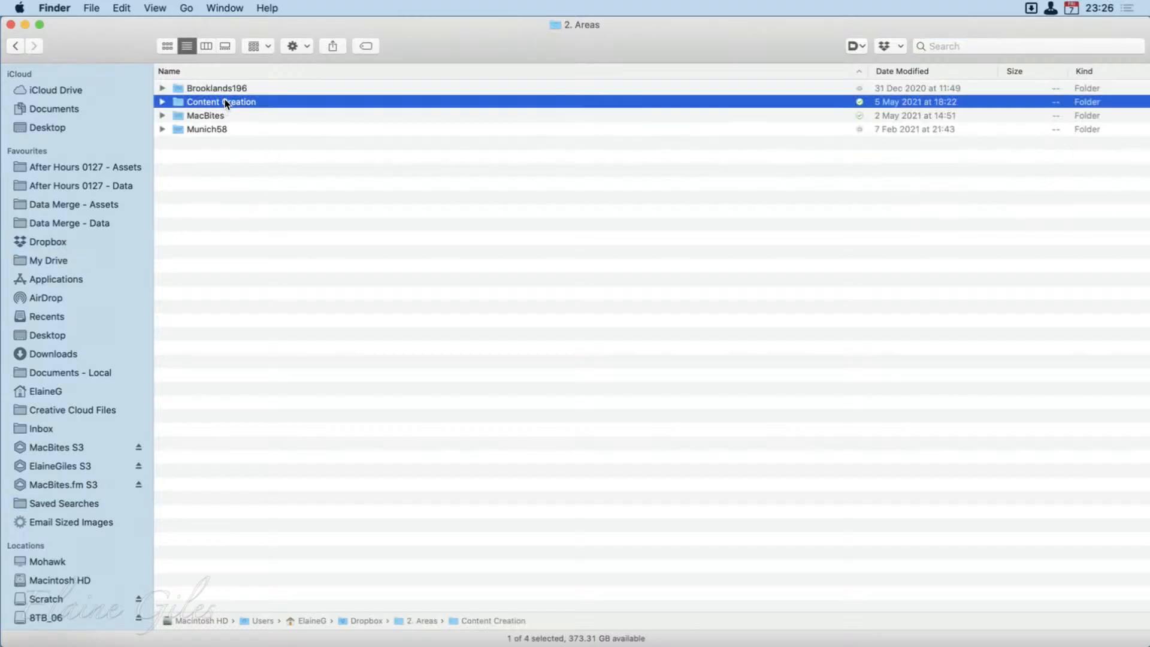
{"action": "double_click", "coordinate": [226, 102]}
{"action": "double_click", "coordinate": [215, 99]}
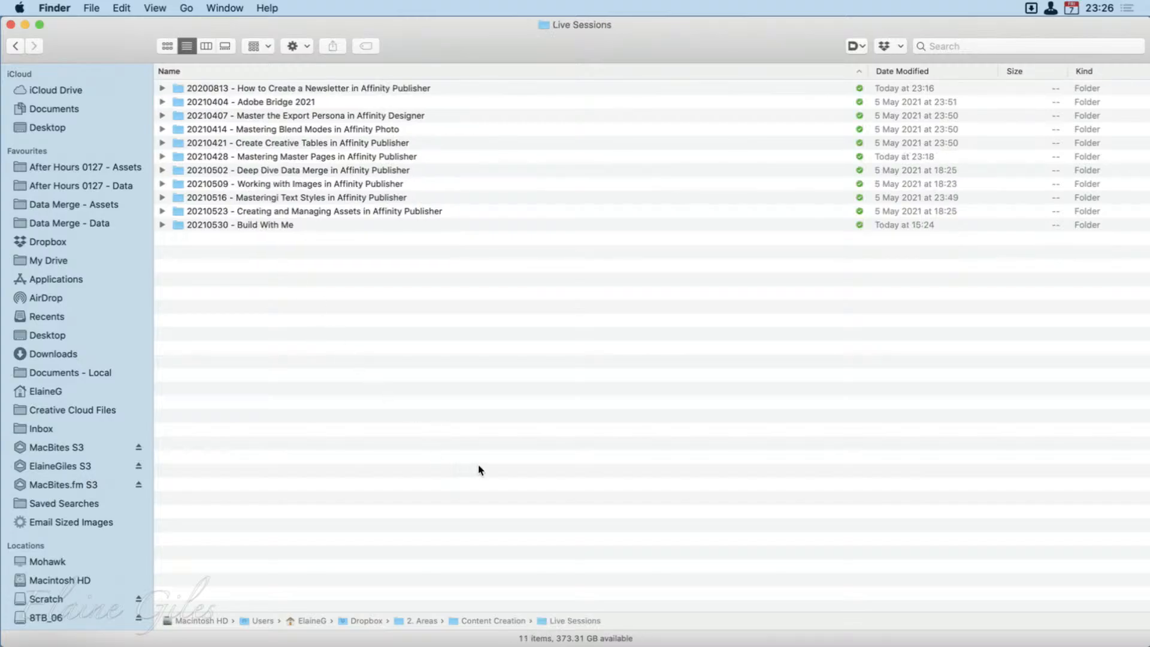
Step: Search the Live Sessions folder for _1280x0720
{"action": "left_click", "coordinate": [965, 48]}
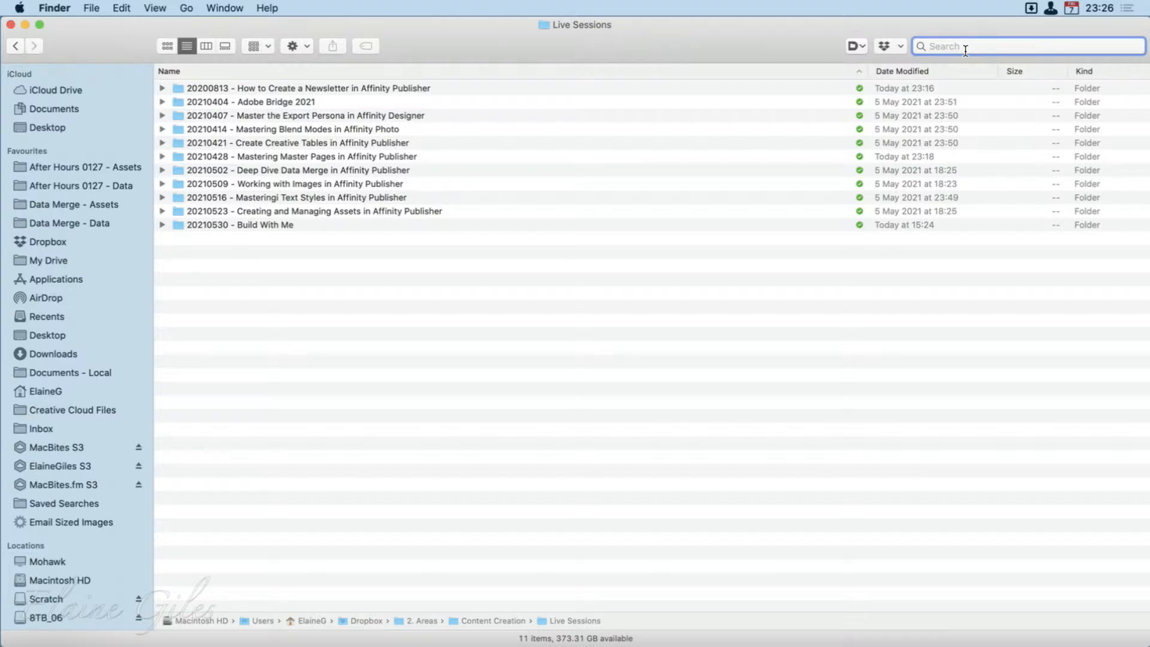
{"action": "type", "text": "_1280x"}
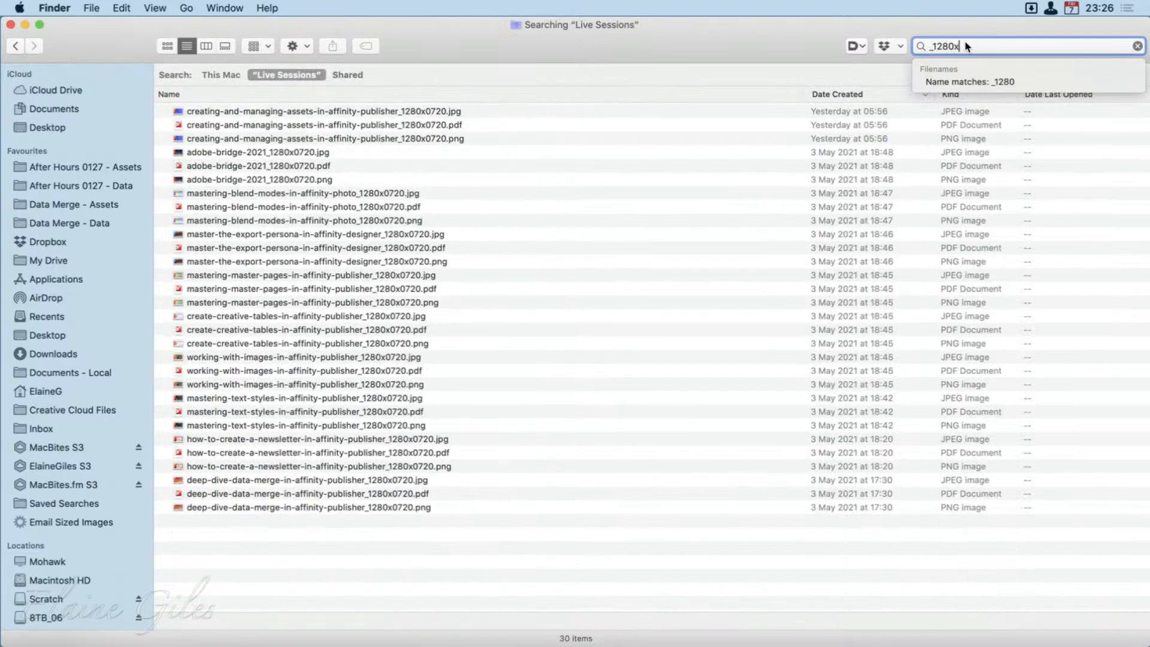
{"action": "type", "text": "0720"}
{"action": "key", "text": "Return"}
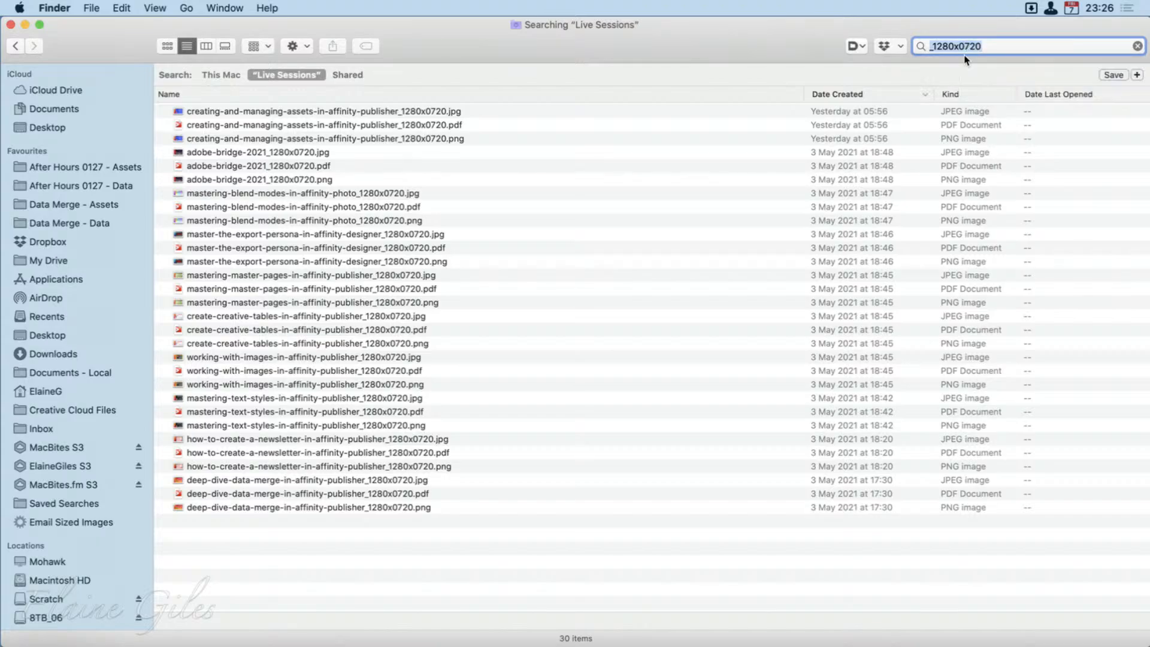
Step: Add a File extension criterion to the Live Sessions search and set its value to png
{"action": "left_click", "coordinate": [1136, 74]}
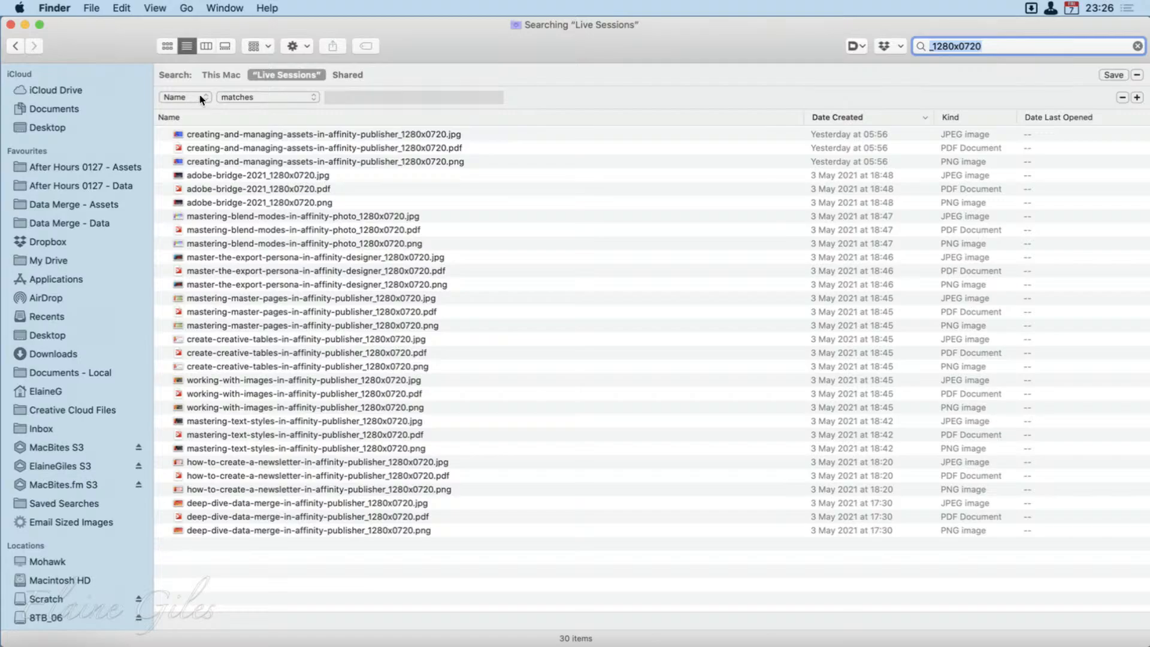
{"action": "left_click", "coordinate": [201, 99]}
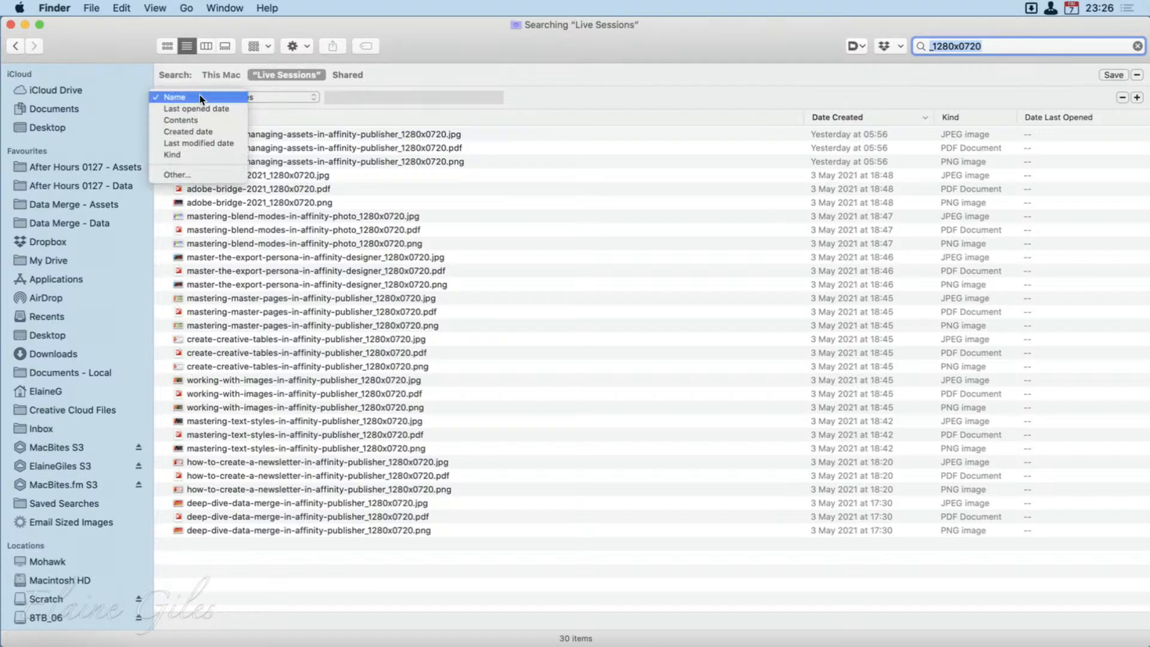
{"action": "left_click", "coordinate": [203, 175]}
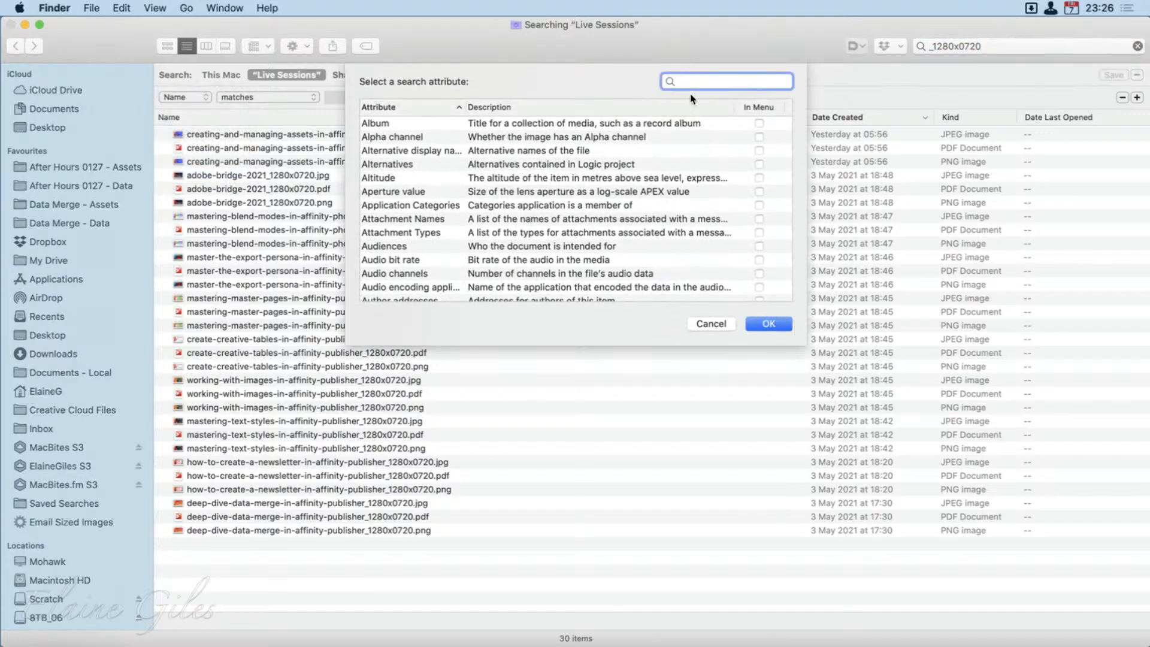
{"action": "type", "text": "extens"}
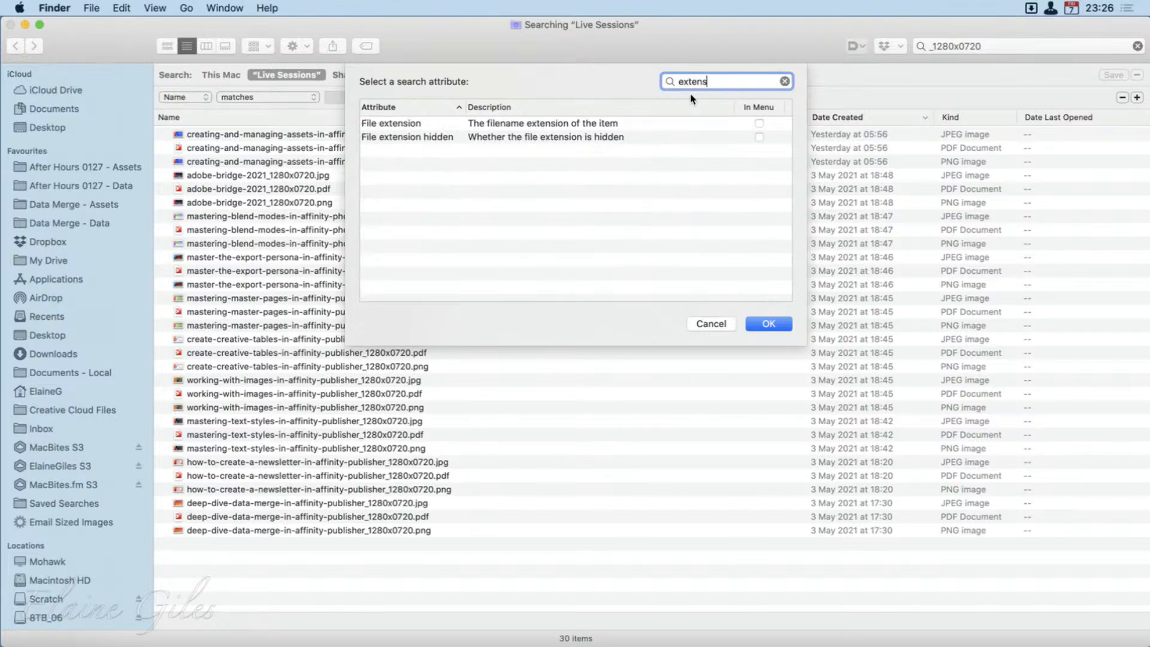
{"action": "double_click", "coordinate": [399, 122]}
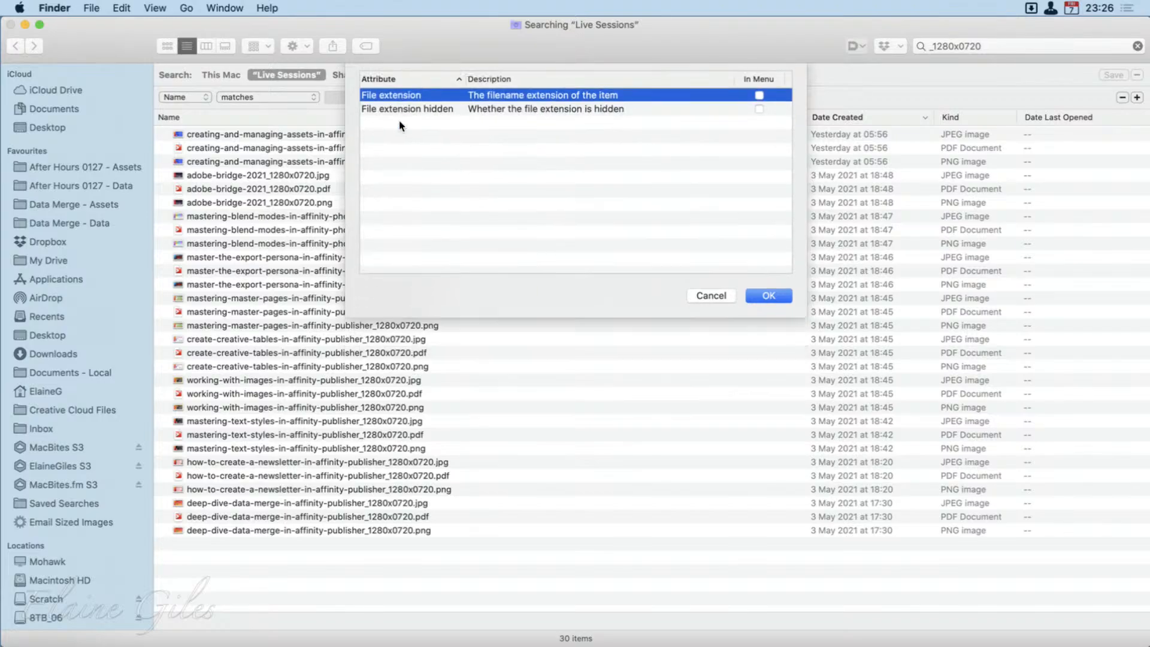
{"action": "left_click", "coordinate": [312, 98]}
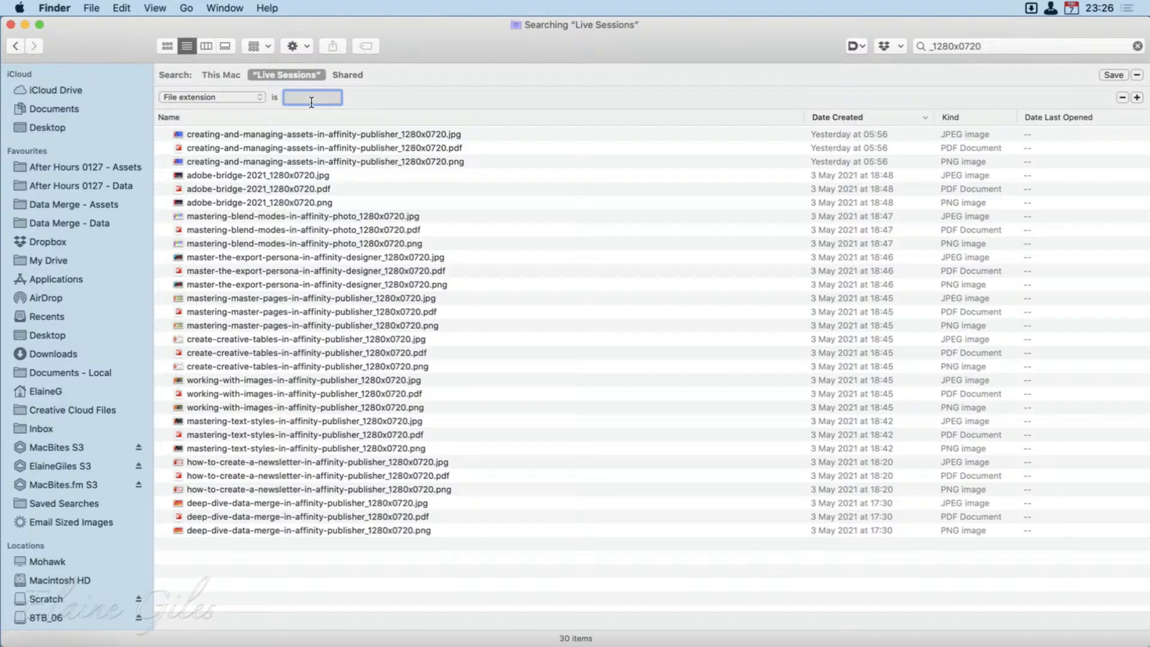
{"action": "type", "text": "png"}
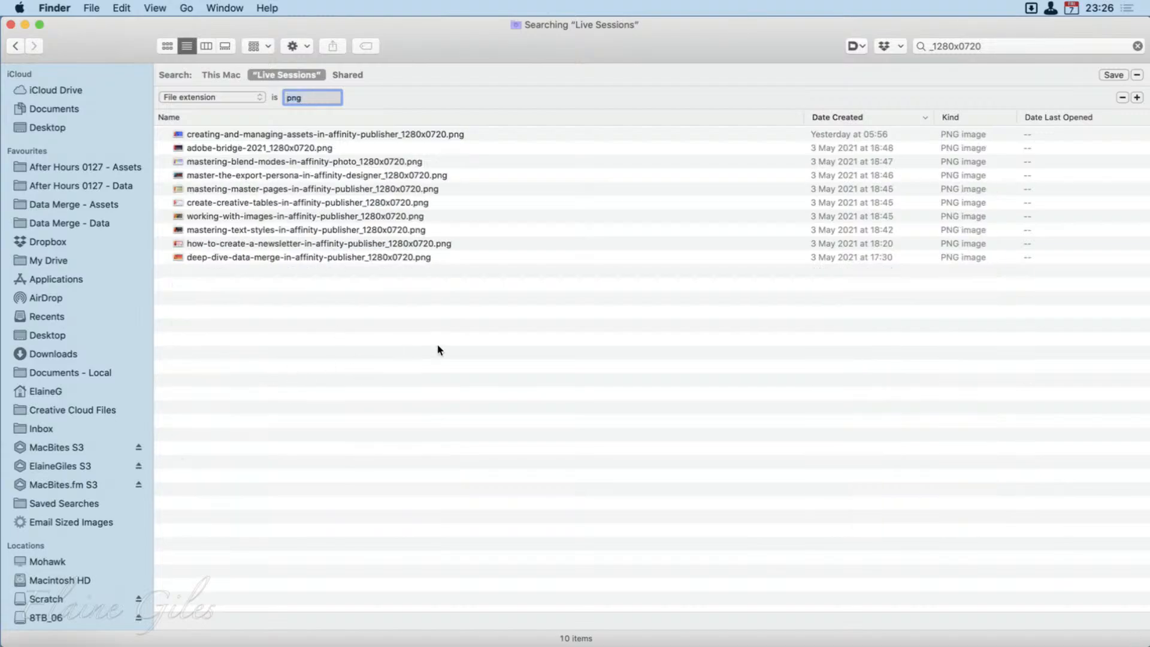
Step: Save the Live Sessions search as a smart folder named Standard Poster Size in Saved Searches, added to the sidebar
{"action": "left_click", "coordinate": [1113, 75]}
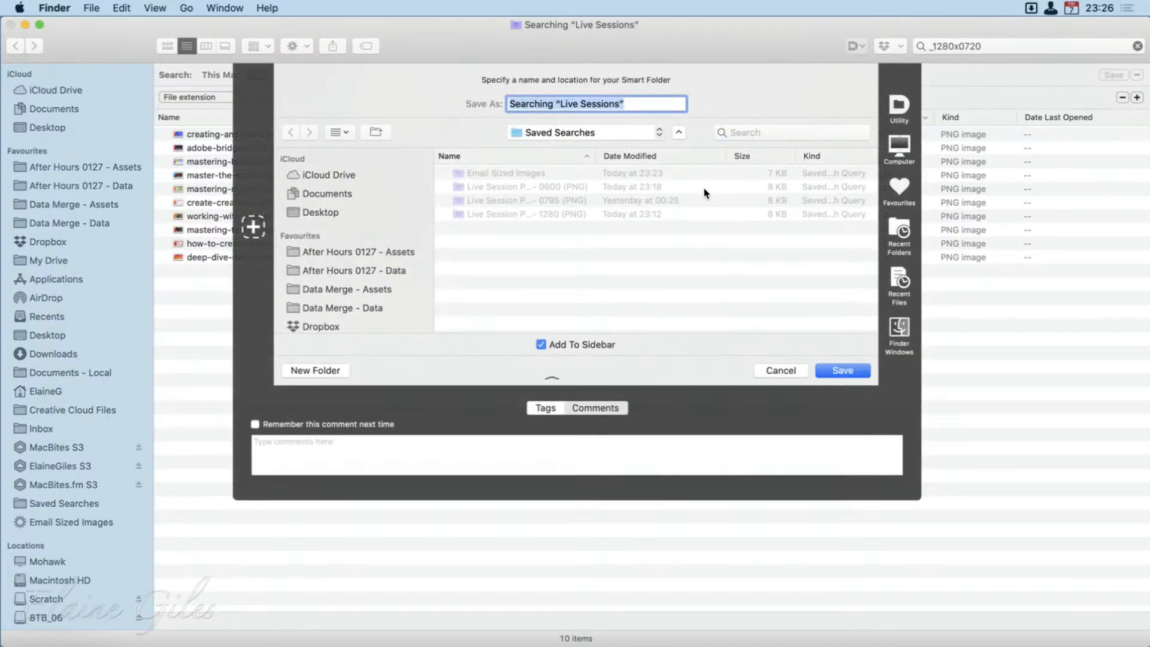
{"action": "type", "text": "Sta"}
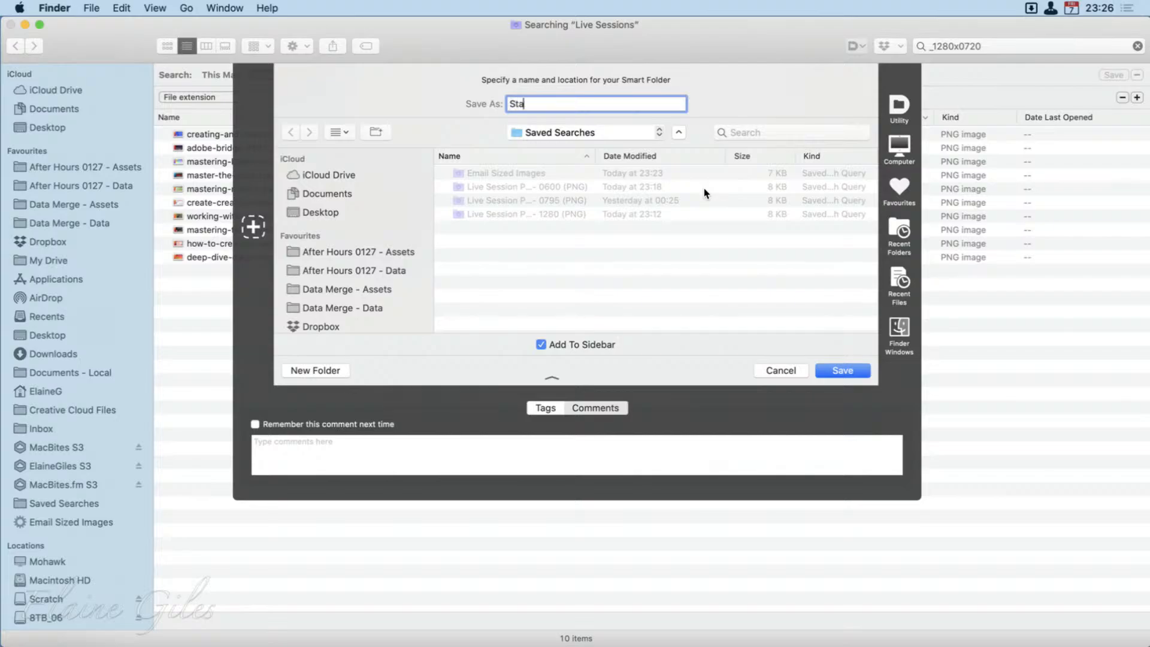
{"action": "type", "text": "ndard Poster Size"}
{"action": "left_click", "coordinate": [850, 373]}
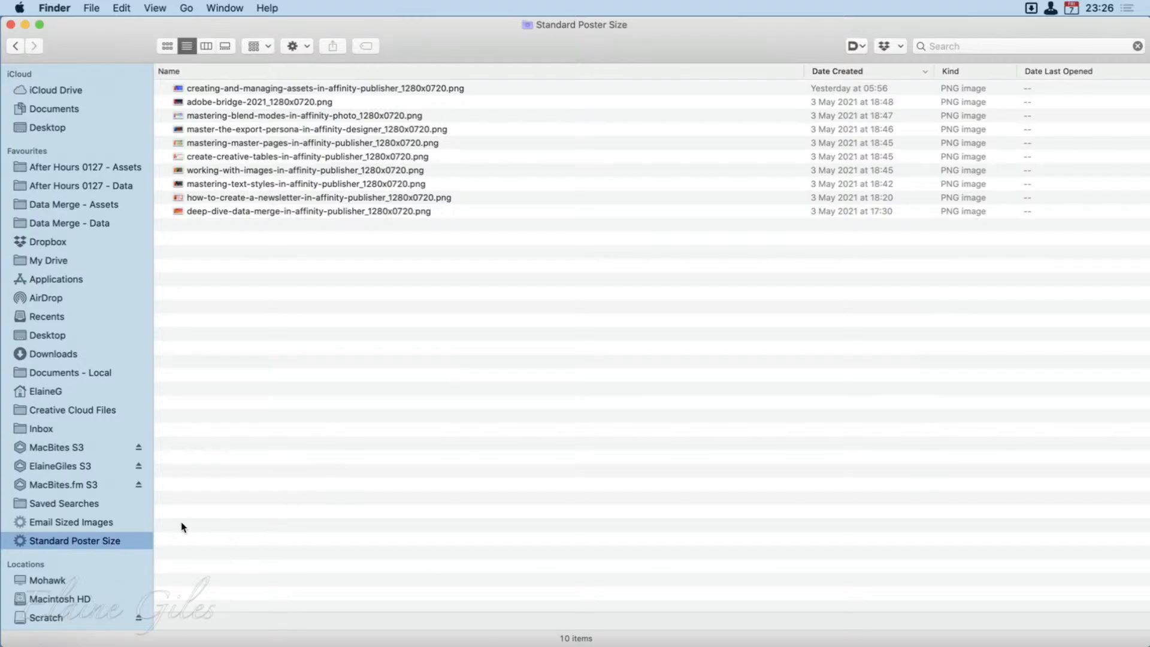
Step: Show the search criteria of the Email Sized Images smart folder, set its file extension to jpg, and save it
{"action": "left_click", "coordinate": [72, 522]}
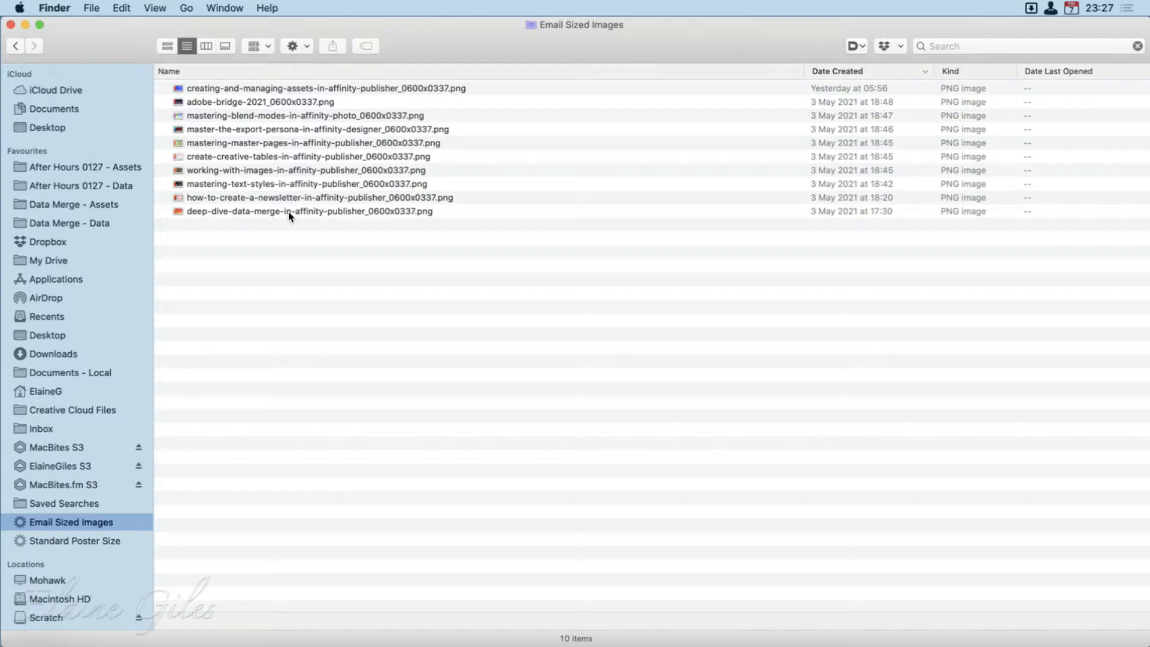
{"action": "right_click", "coordinate": [82, 520]}
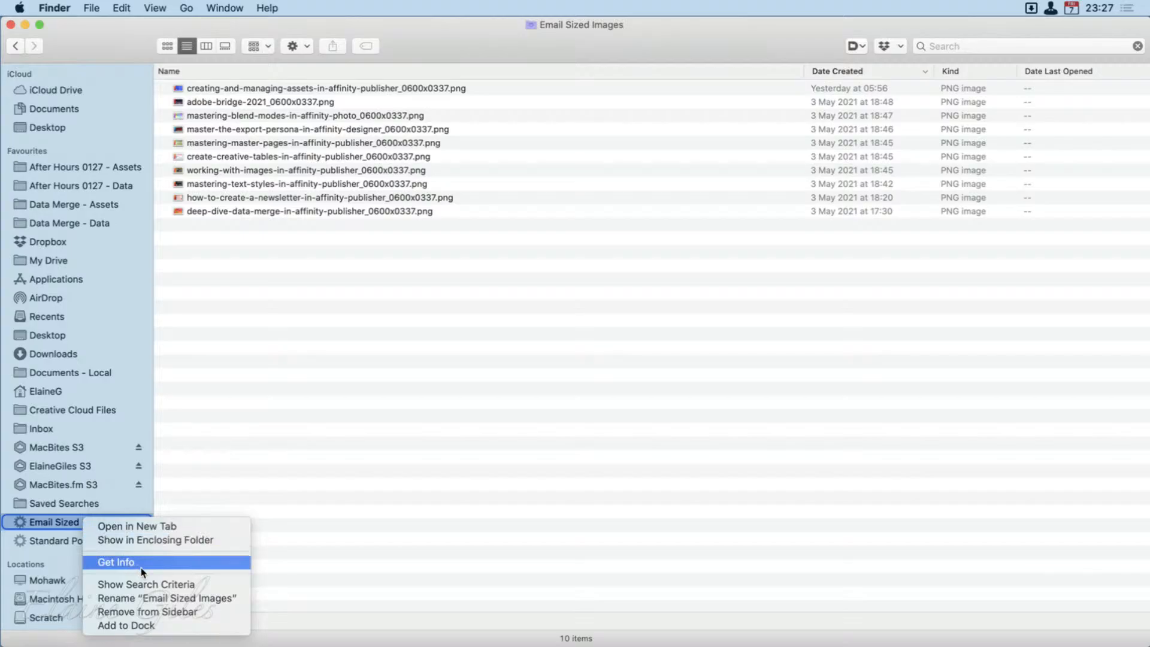
{"action": "left_click", "coordinate": [186, 587]}
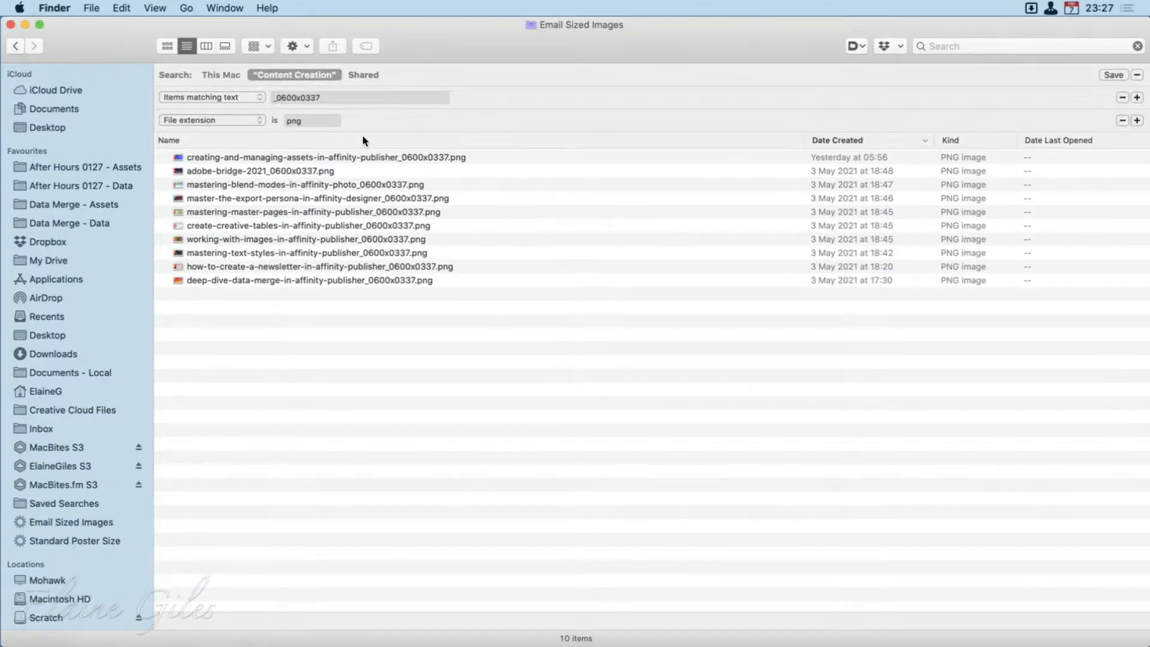
{"action": "left_click", "coordinate": [306, 126]}
{"action": "key", "text": "BackSpace"}
{"action": "key", "text": "BackSpace"}
{"action": "key", "text": "BackSpace"}
{"action": "type", "text": "j"}
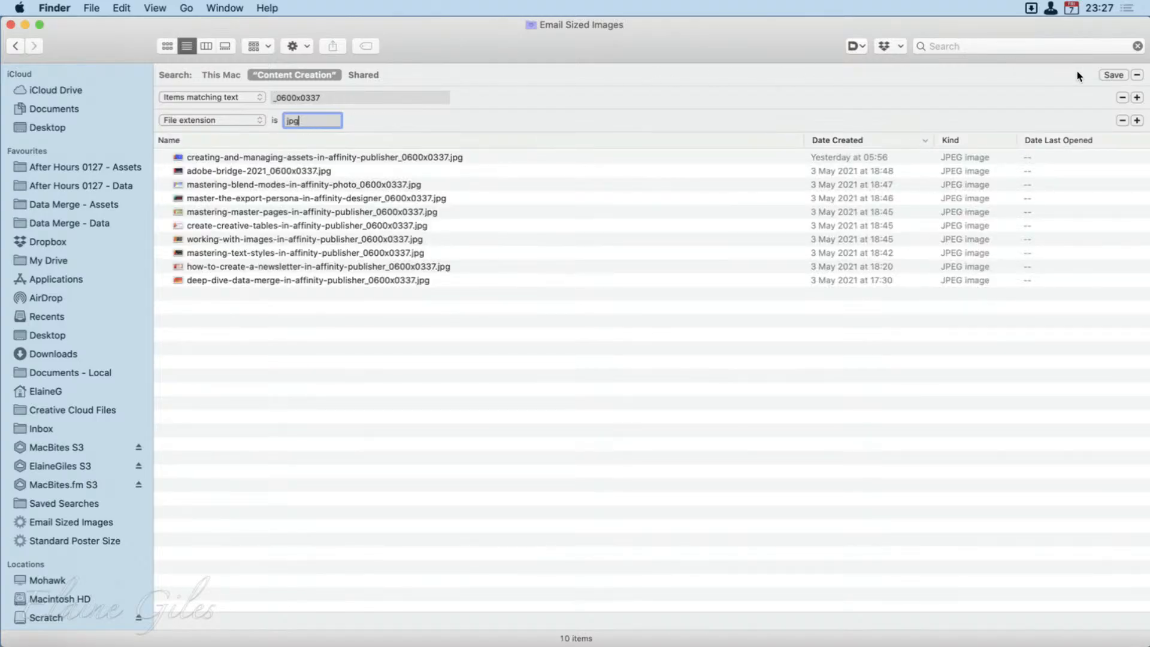
{"action": "left_click", "coordinate": [1113, 75]}
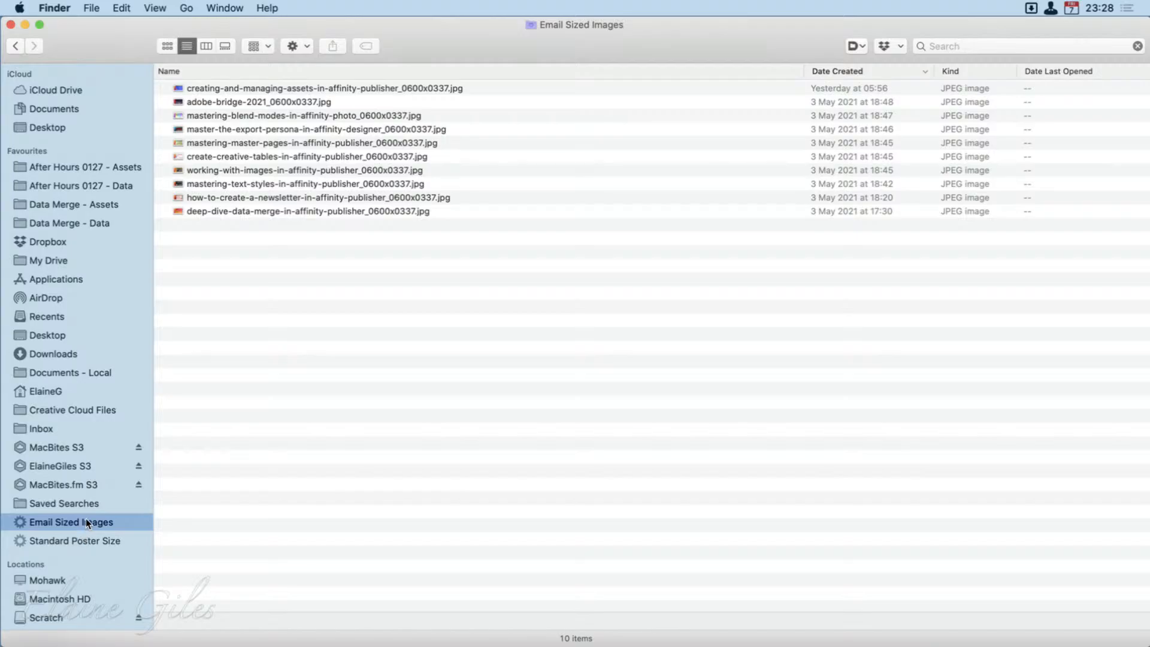
Step: Remove the Email Sized Images and Standard Poster Size smart folders from the sidebar
{"action": "left_click_drag", "start_coordinate": [85, 521], "coordinate": [563, 439]}
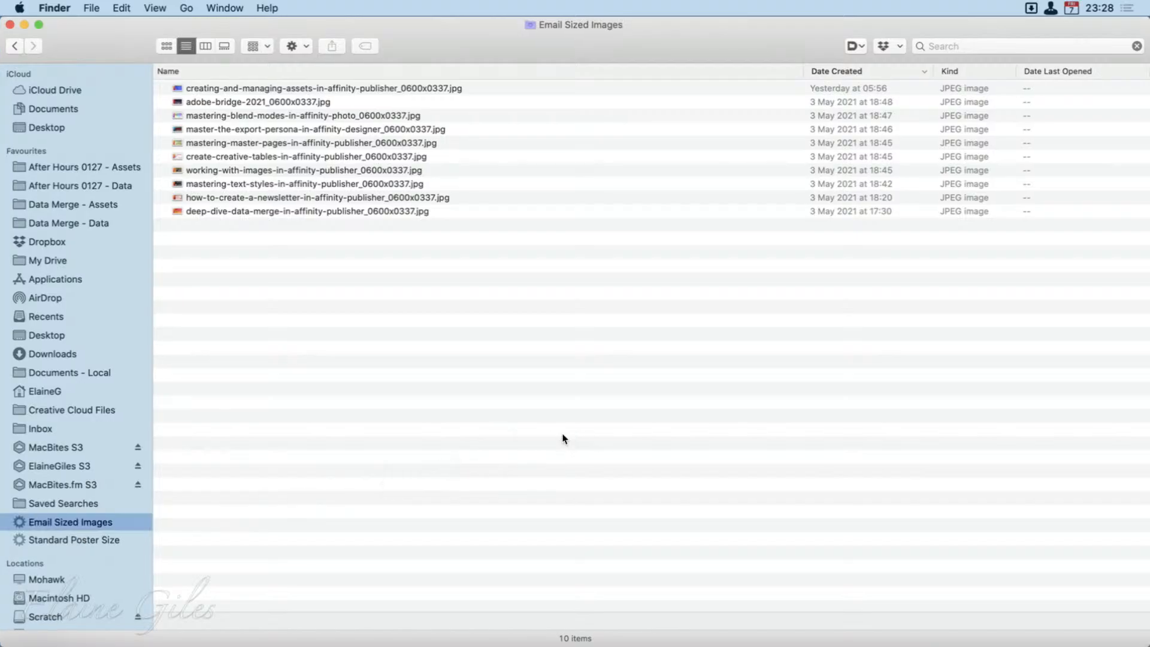
{"action": "left_click_drag", "start_coordinate": [64, 521], "coordinate": [541, 468]}
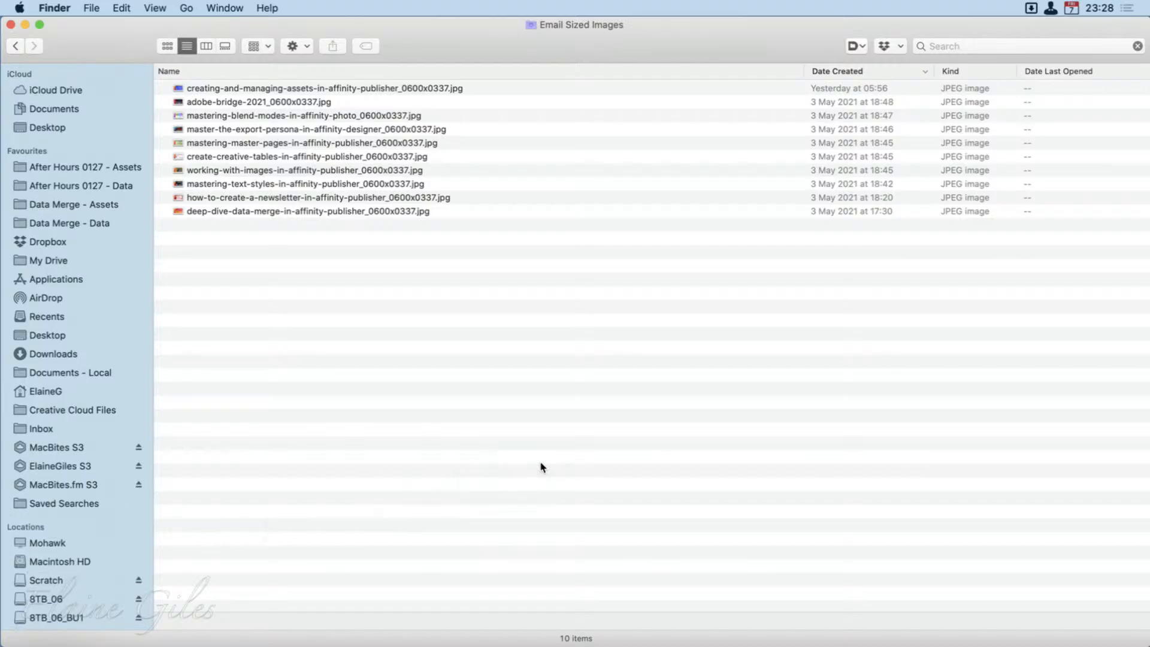
Step: View the contents of the Standard Poster Size and Email Sized Images smart folders from Saved Searches
{"action": "left_click", "coordinate": [88, 504]}
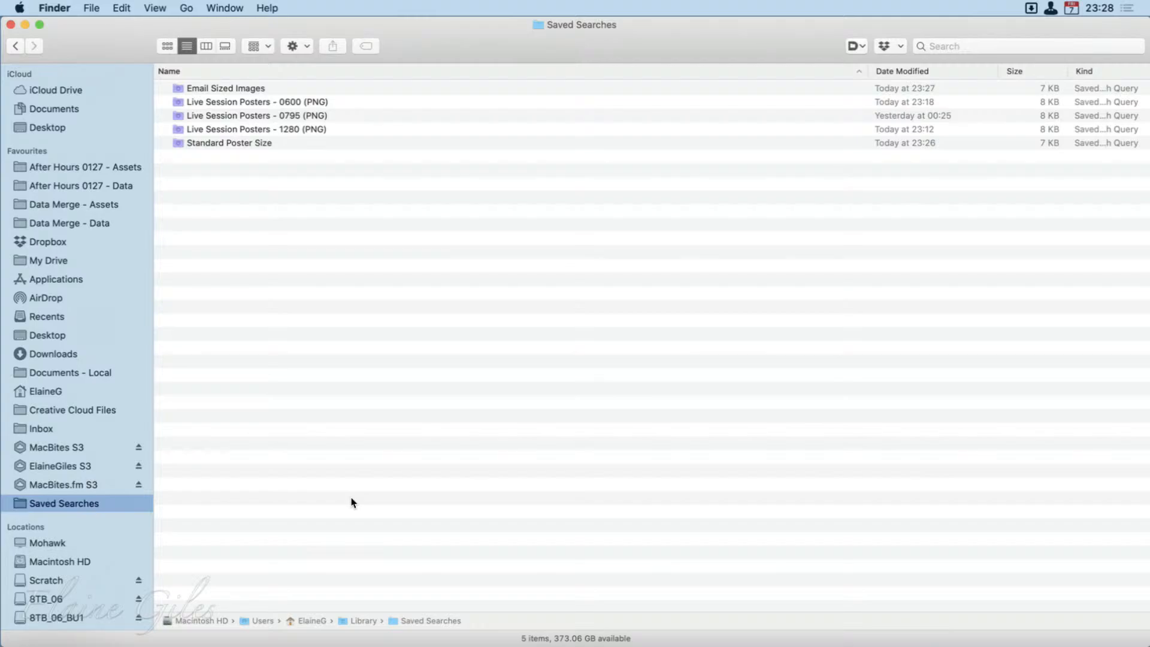
{"action": "double_click", "coordinate": [237, 143]}
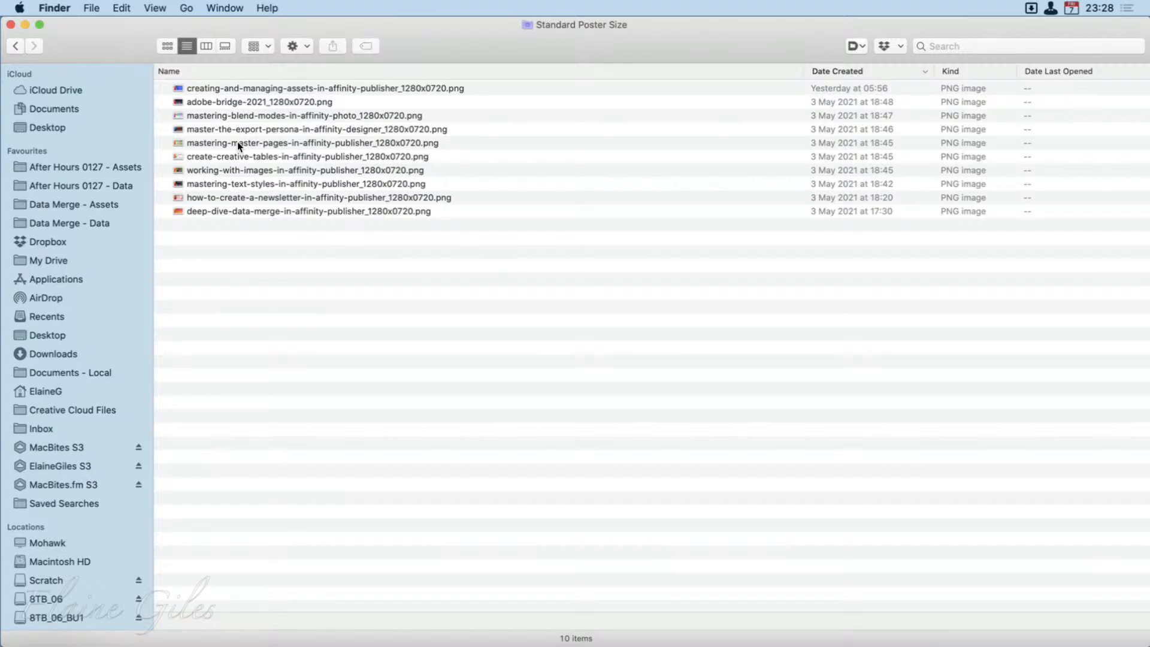
{"action": "left_click_drag", "start_coordinate": [506, 290], "coordinate": [251, 96]}
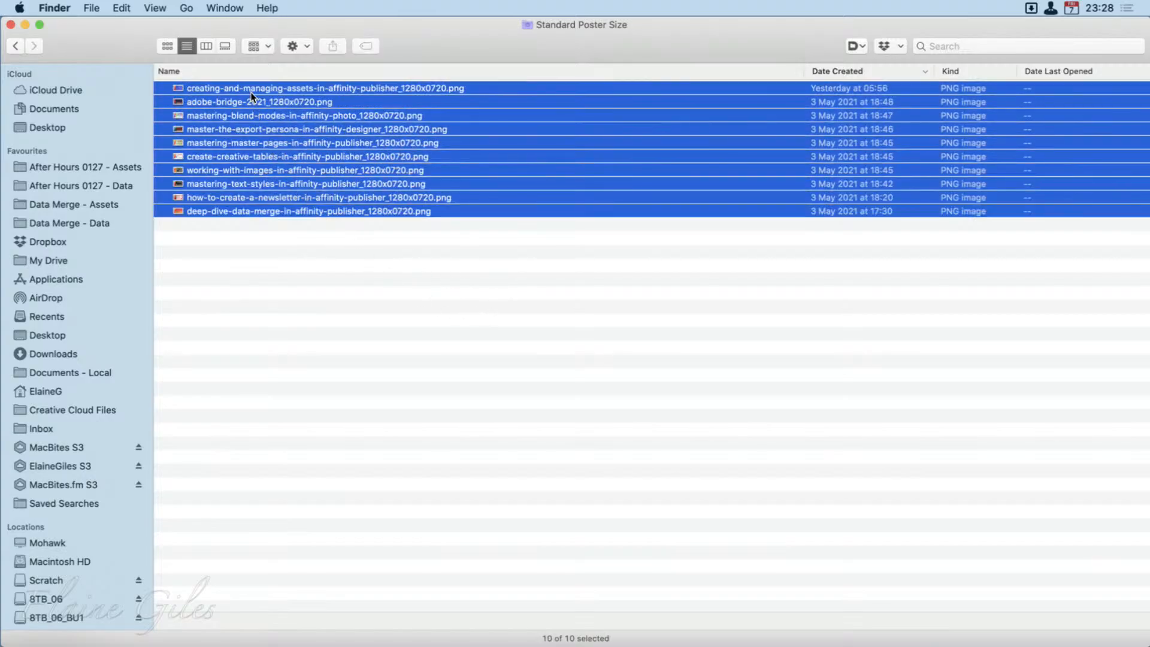
{"action": "left_click", "coordinate": [406, 319]}
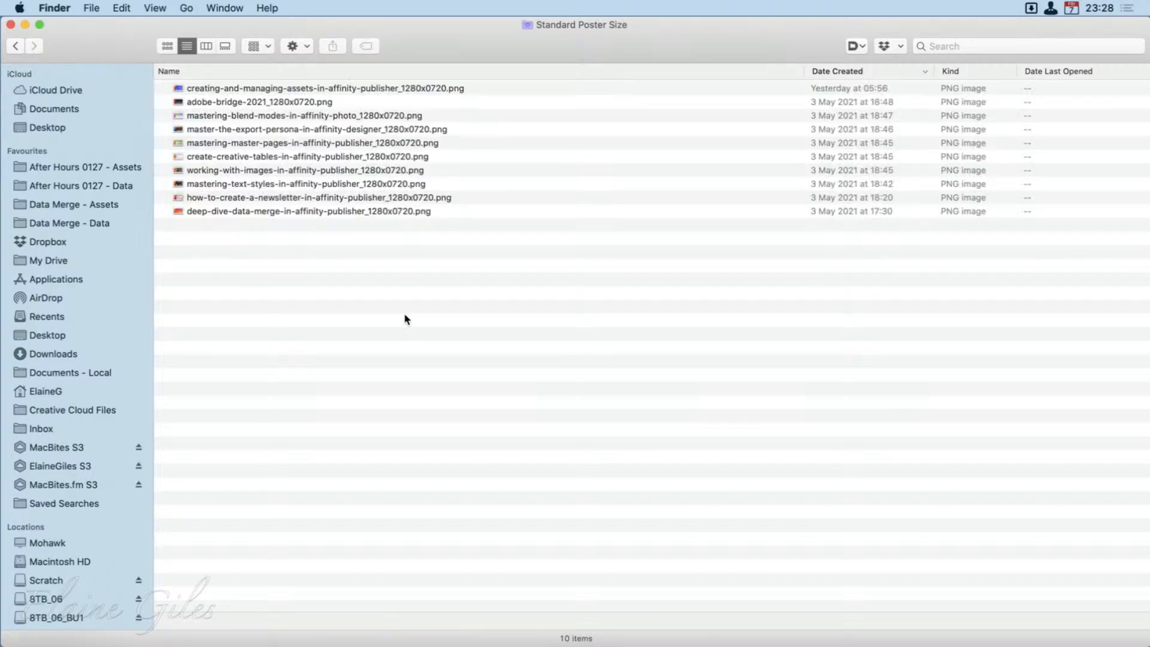
{"action": "left_click", "coordinate": [79, 504]}
{"action": "double_click", "coordinate": [243, 89]}
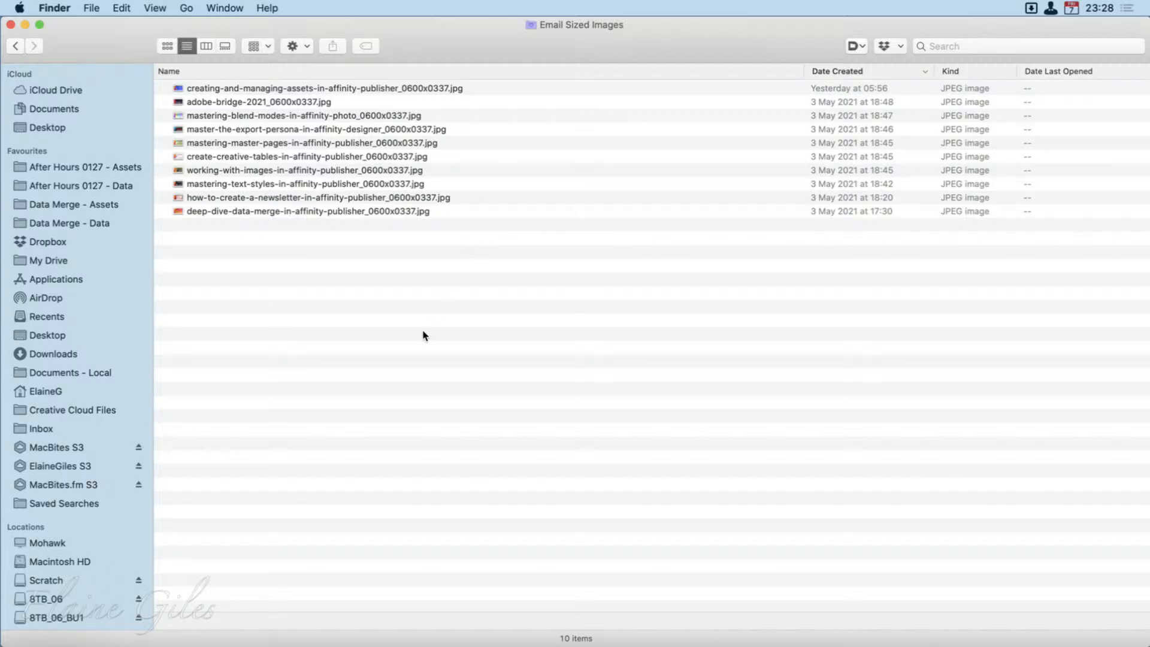
{"action": "left_click", "coordinate": [81, 502]}
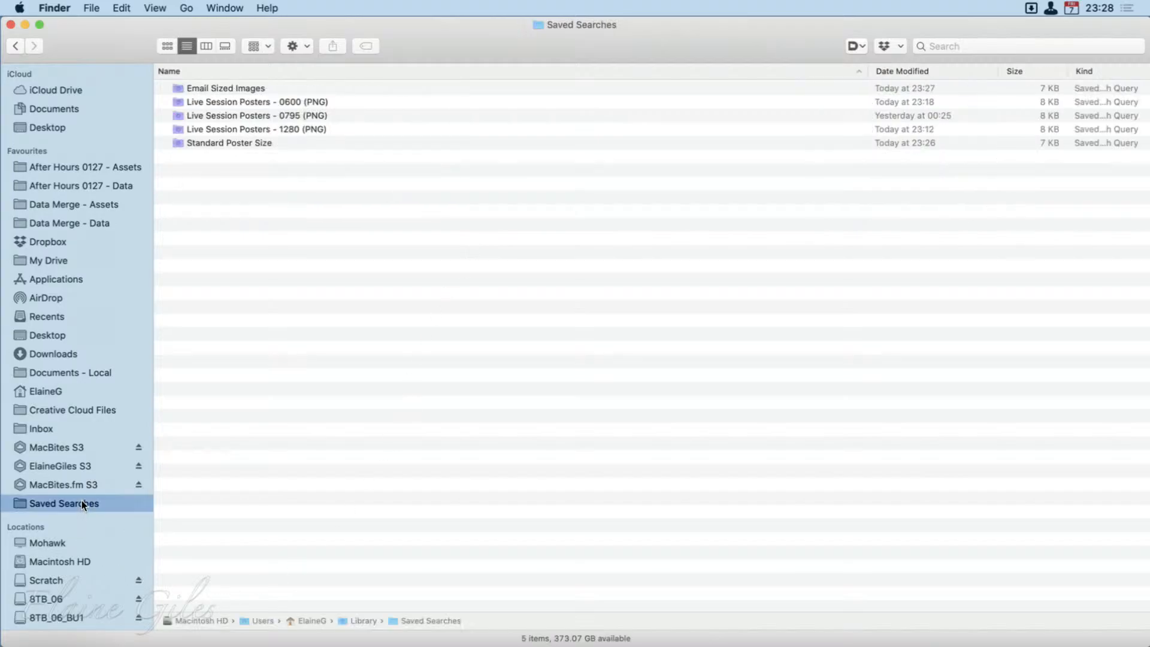
{"action": "left_click", "coordinate": [291, 93]}
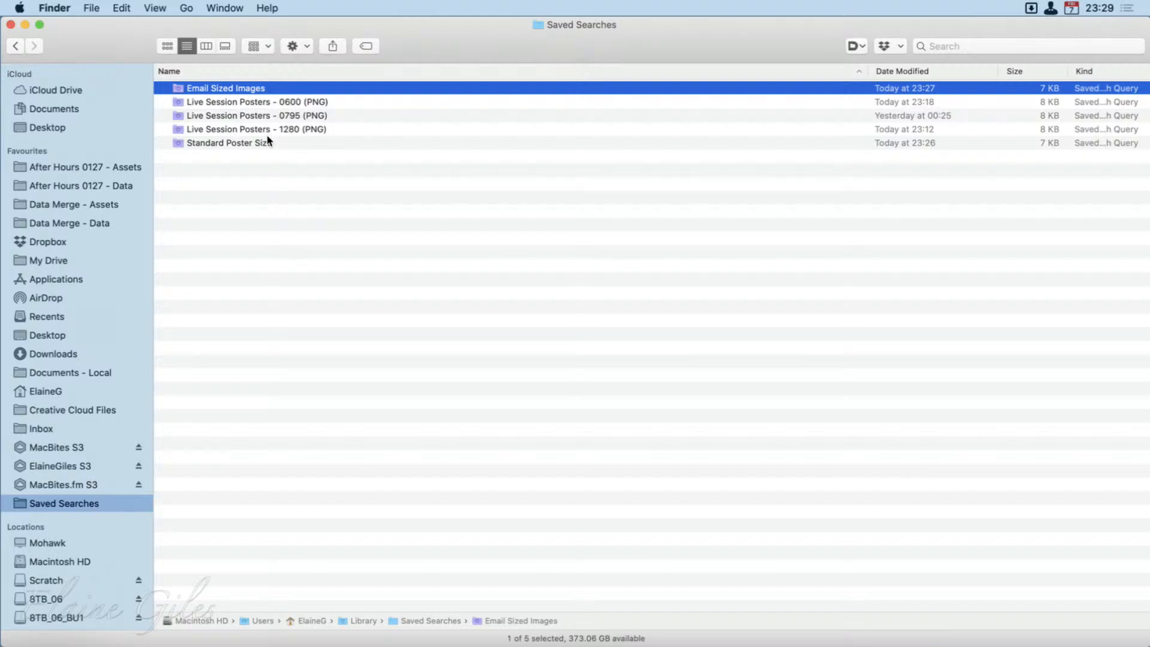
{"action": "right_click", "coordinate": [245, 88]}
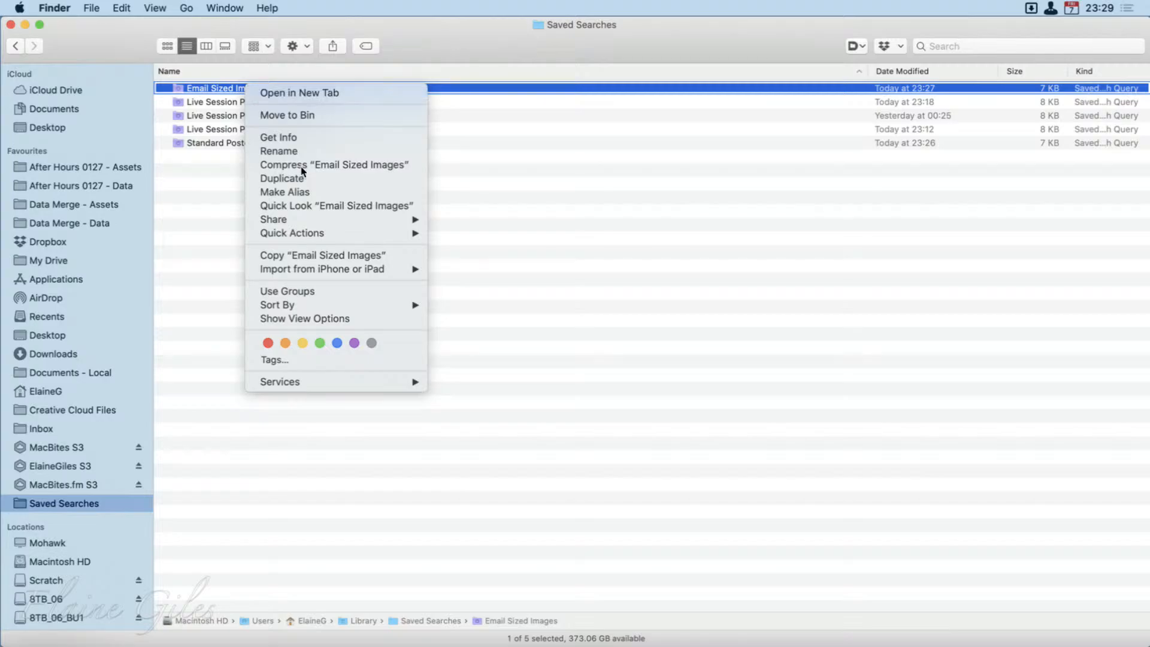
{"action": "left_click", "coordinate": [409, 499]}
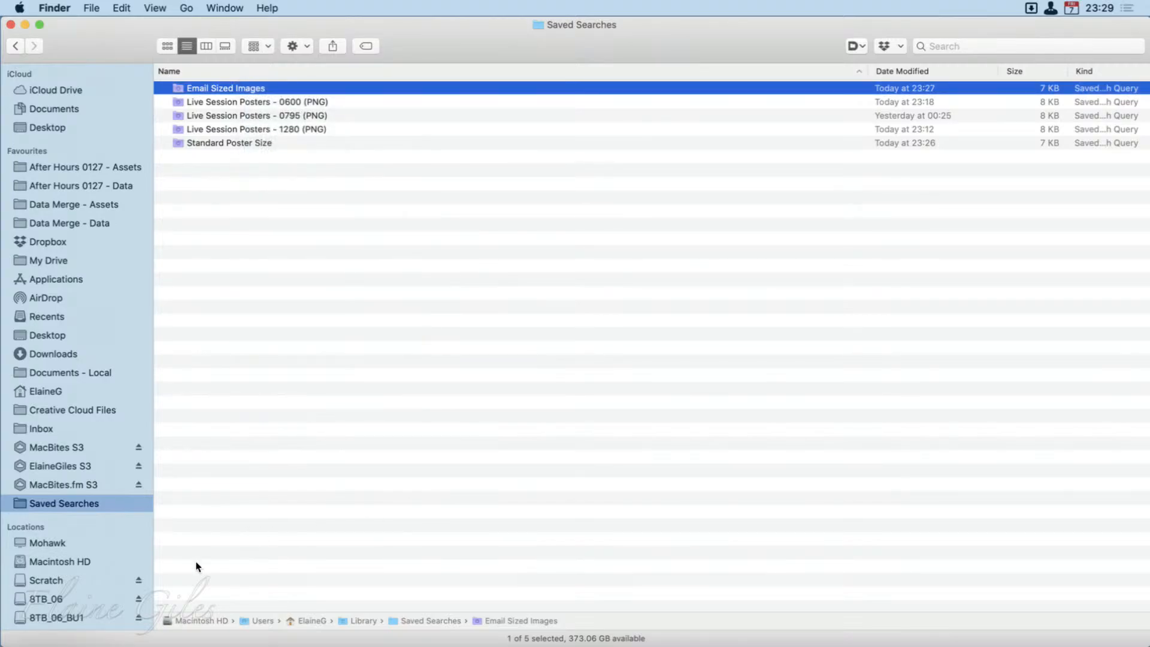
Step: Locate Saved Searches in the user's Library folder, remove it from the sidebar, and add it back from there
{"action": "double_click", "coordinate": [367, 621]}
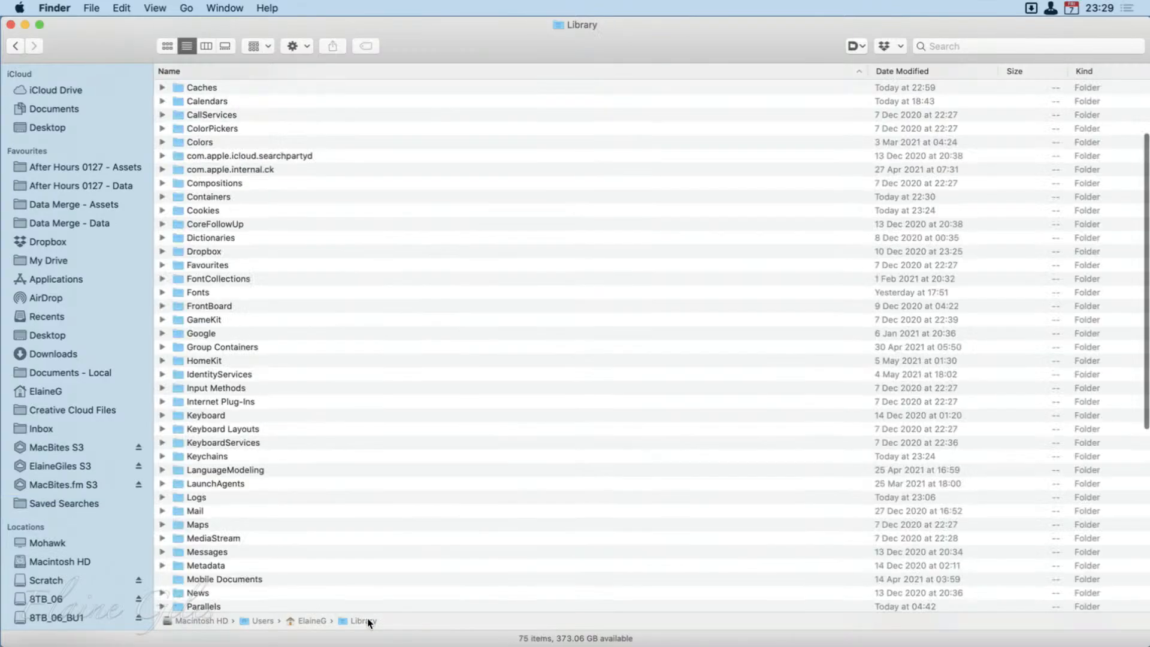
{"action": "left_click", "coordinate": [285, 478]}
{"action": "type", "text": "saved"}
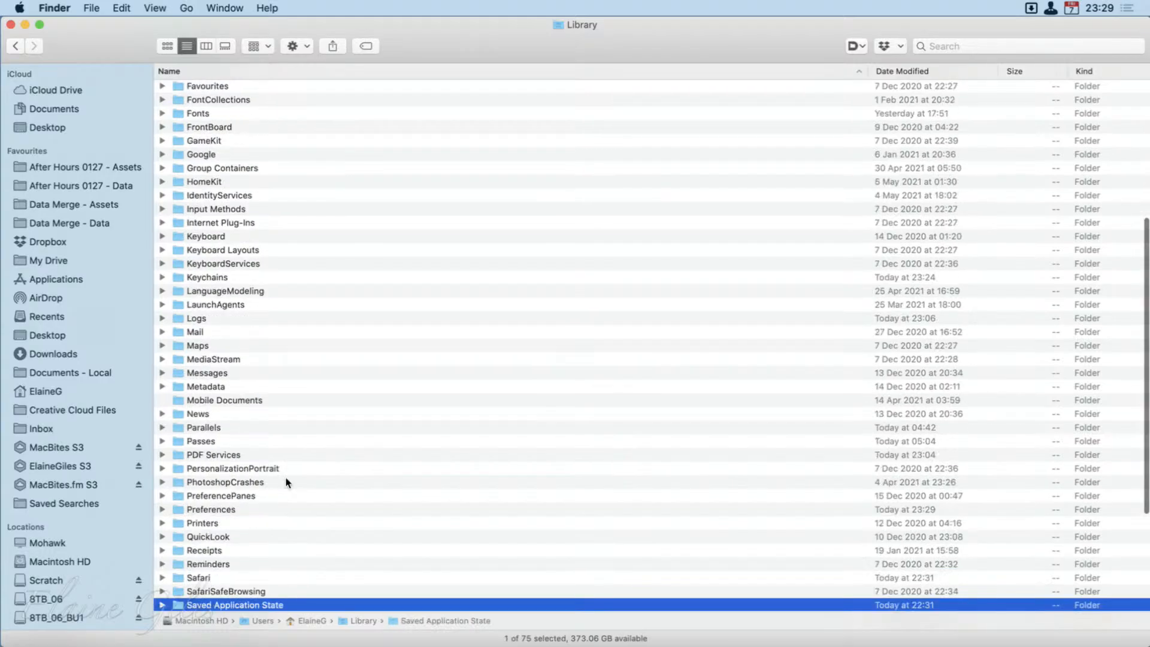
{"action": "scroll", "coordinate": [312, 486], "scroll_direction": "down", "scroll_amount": 5}
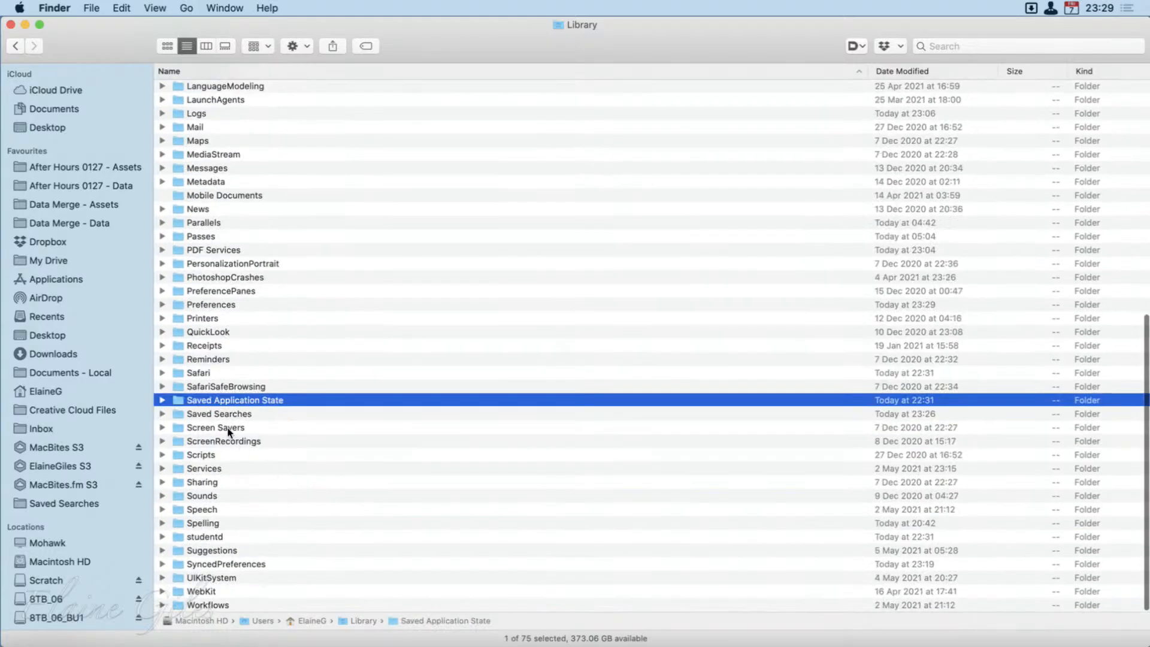
{"action": "left_click_drag", "start_coordinate": [78, 502], "coordinate": [620, 483]}
{"action": "left_click", "coordinate": [254, 413]}
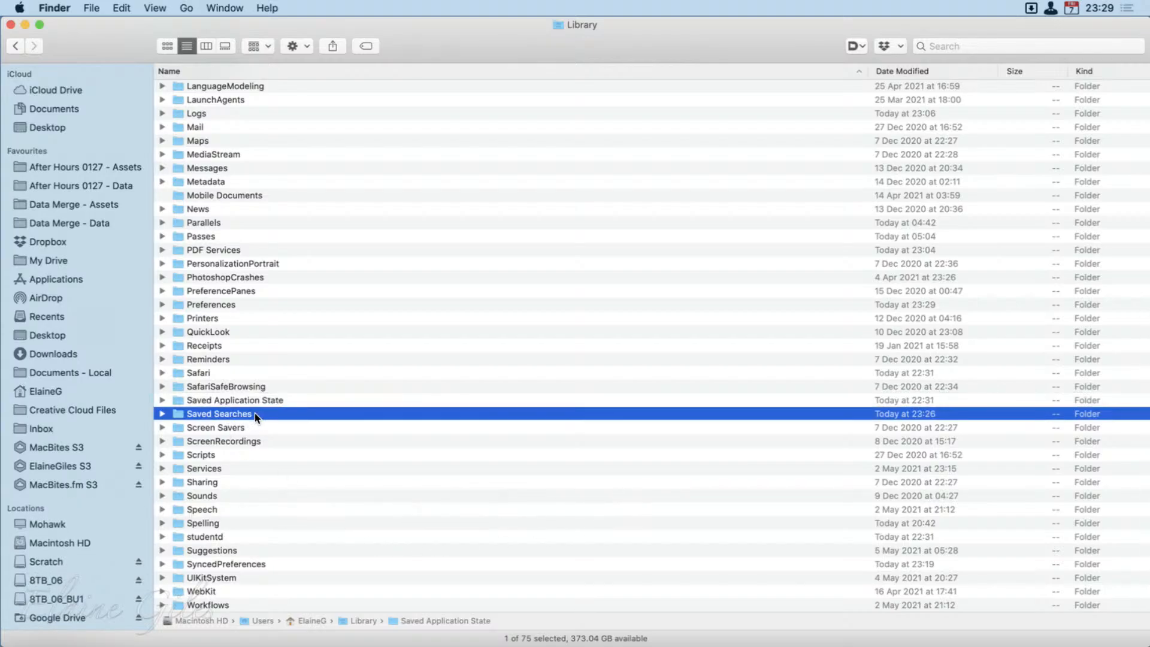
{"action": "left_click_drag", "start_coordinate": [223, 411], "coordinate": [89, 493]}
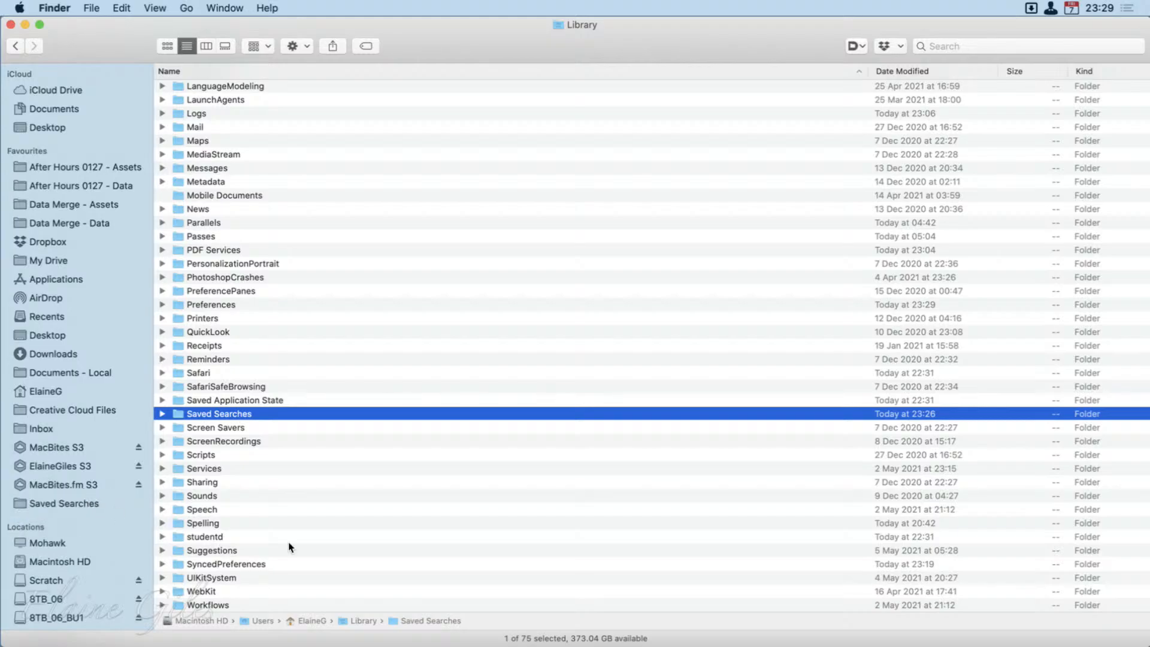
Step: Open Saved Searches and examine the commands available for the Email Sized Images smart folder
{"action": "left_click", "coordinate": [96, 504]}
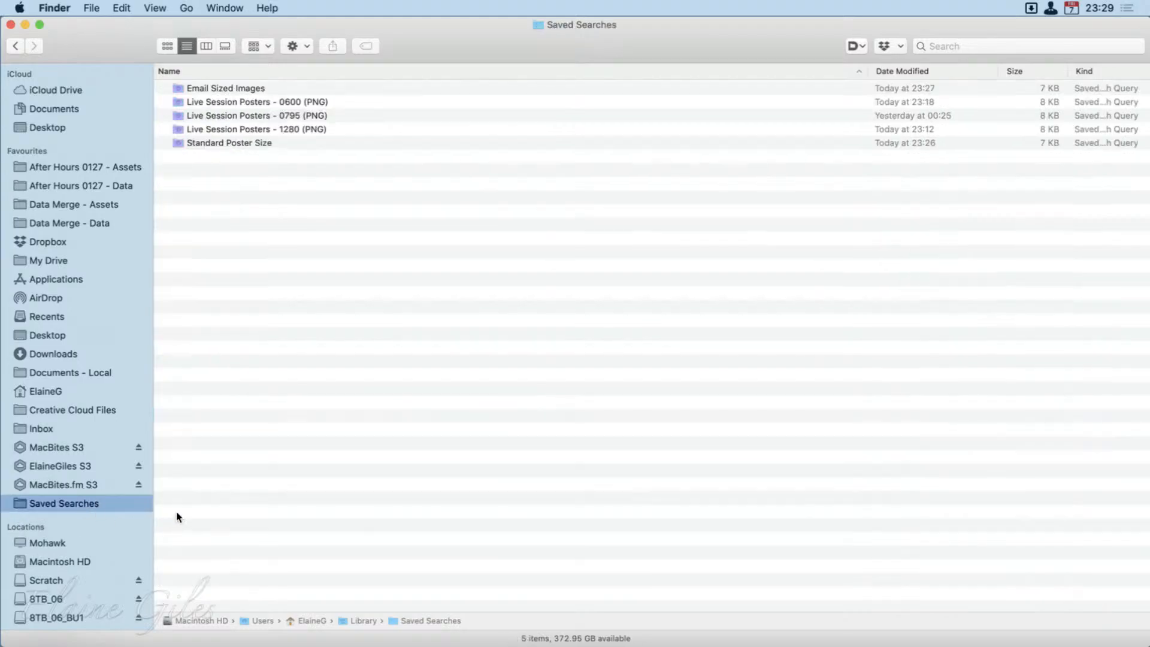
{"action": "left_click", "coordinate": [297, 101]}
{"action": "left_click", "coordinate": [262, 91]}
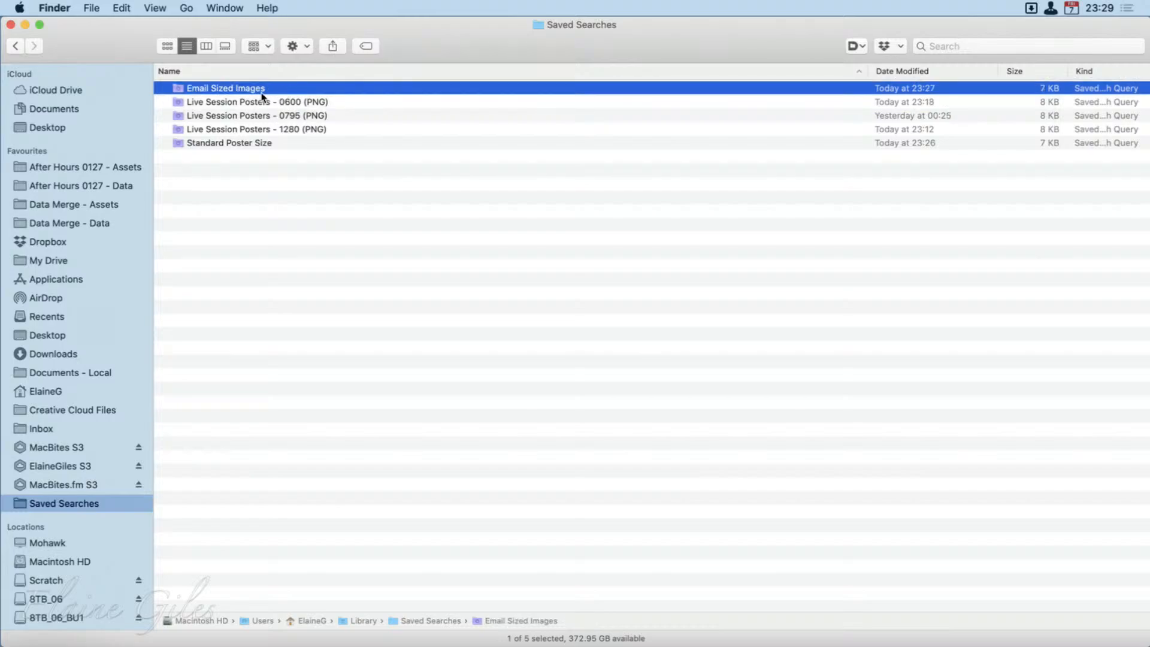
{"action": "right_click", "coordinate": [243, 89]}
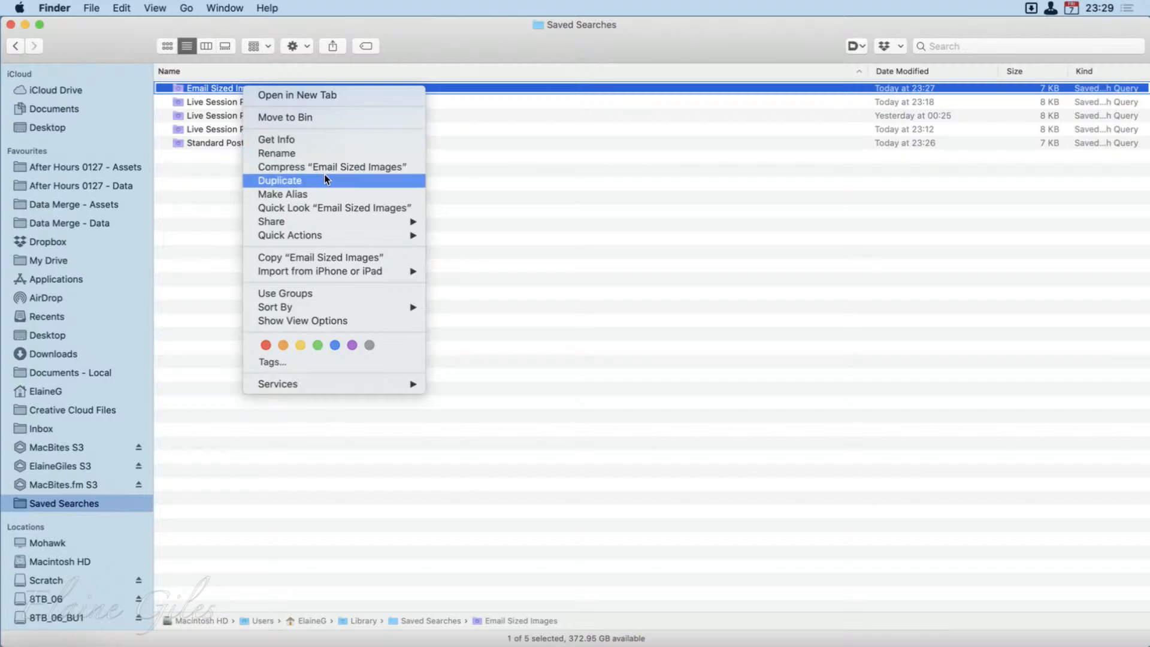
{"action": "mouse_move", "coordinate": [367, 230]}
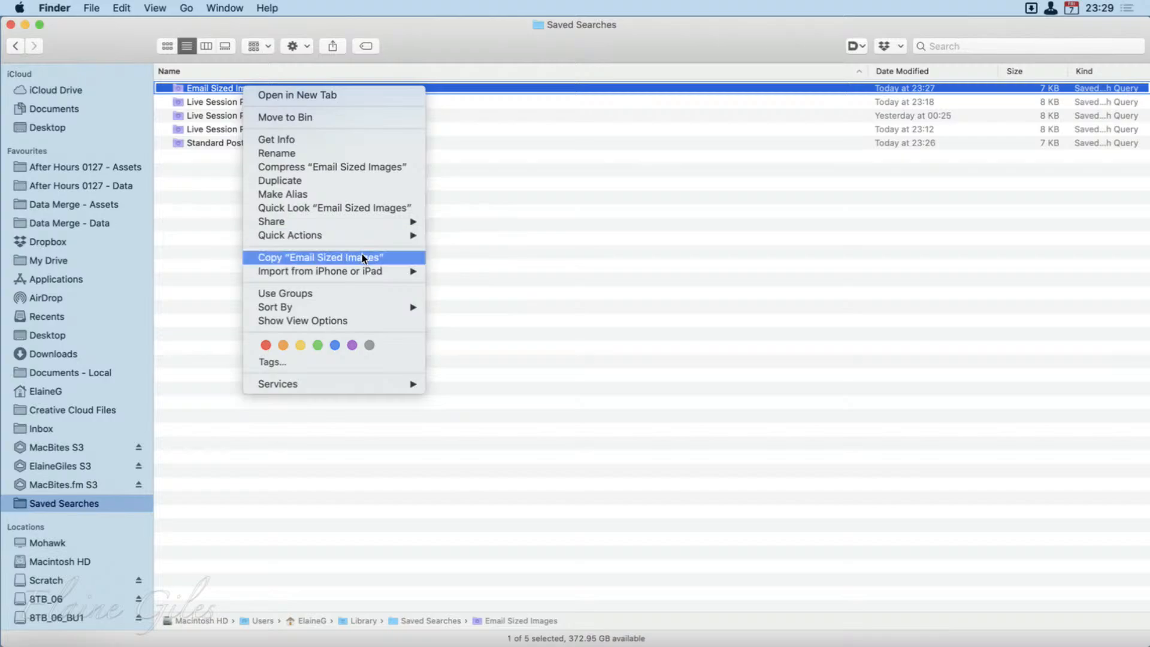
{"action": "mouse_move", "coordinate": [354, 270]}
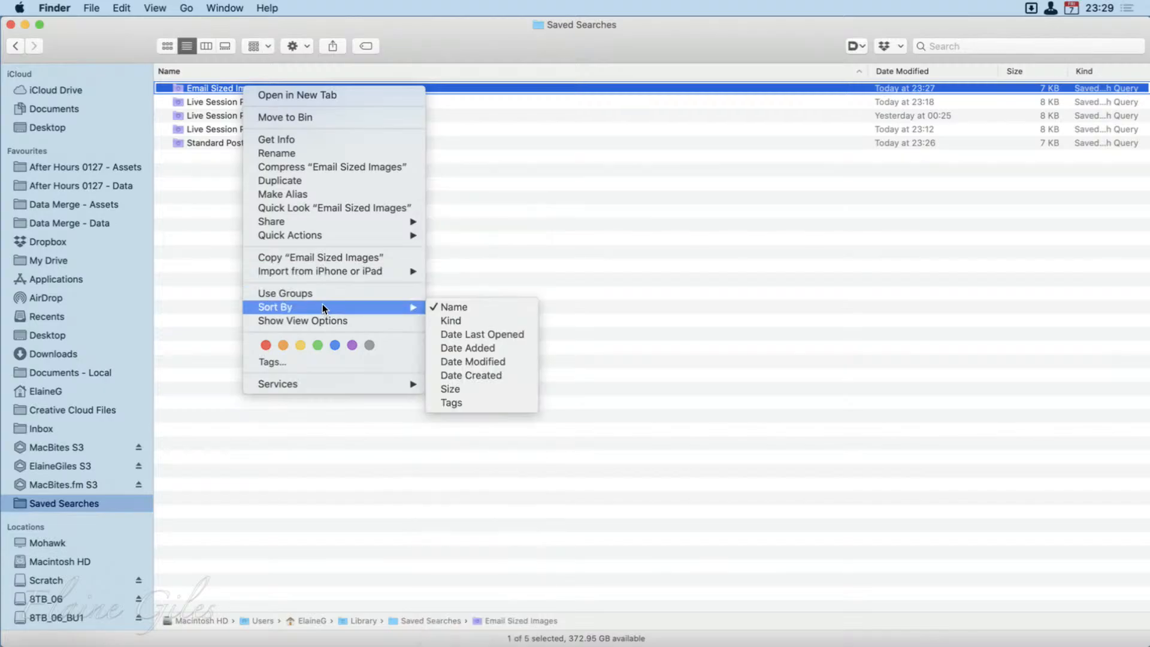
{"action": "mouse_move", "coordinate": [330, 310]}
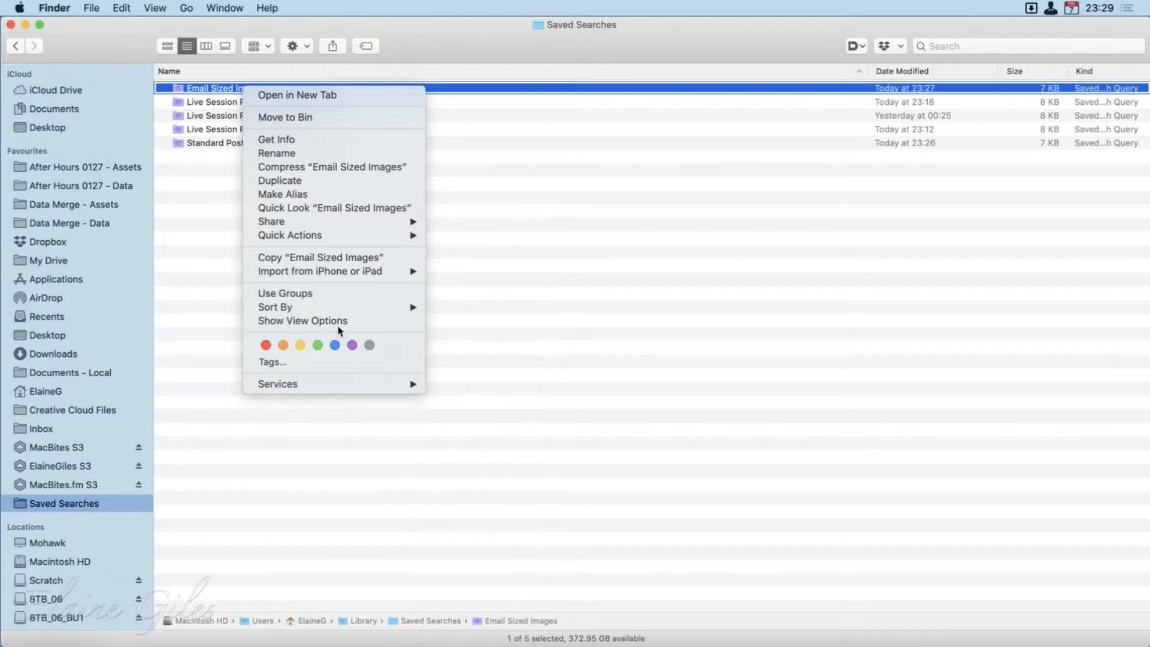
{"action": "mouse_move", "coordinate": [344, 383]}
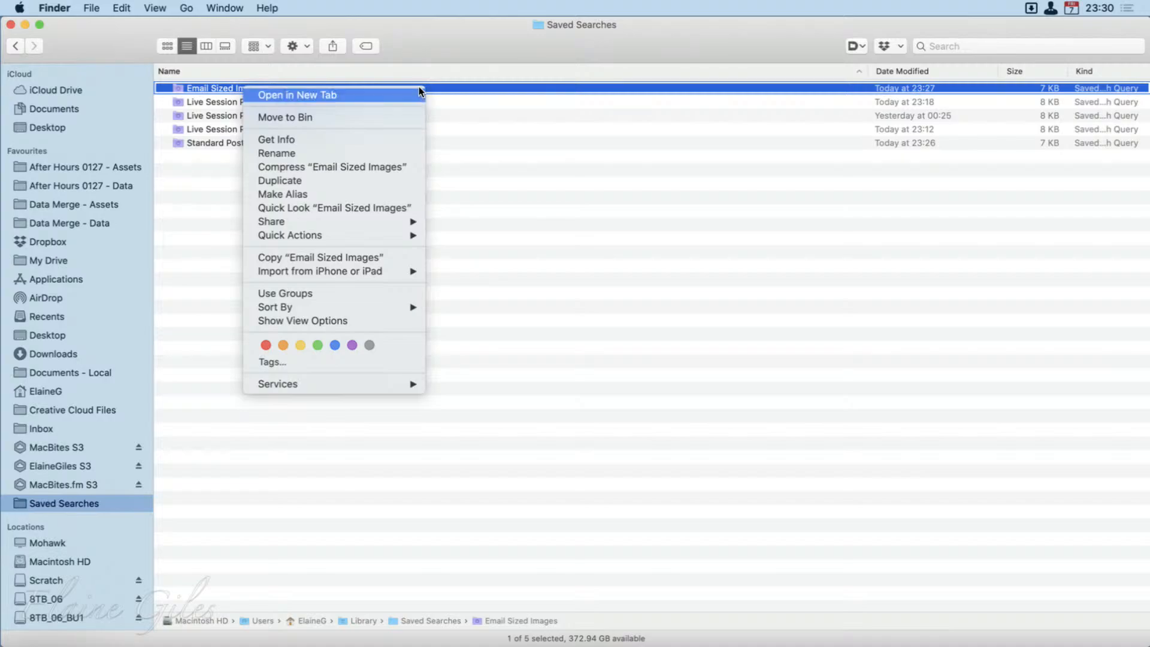
{"action": "left_click", "coordinate": [449, 34]}
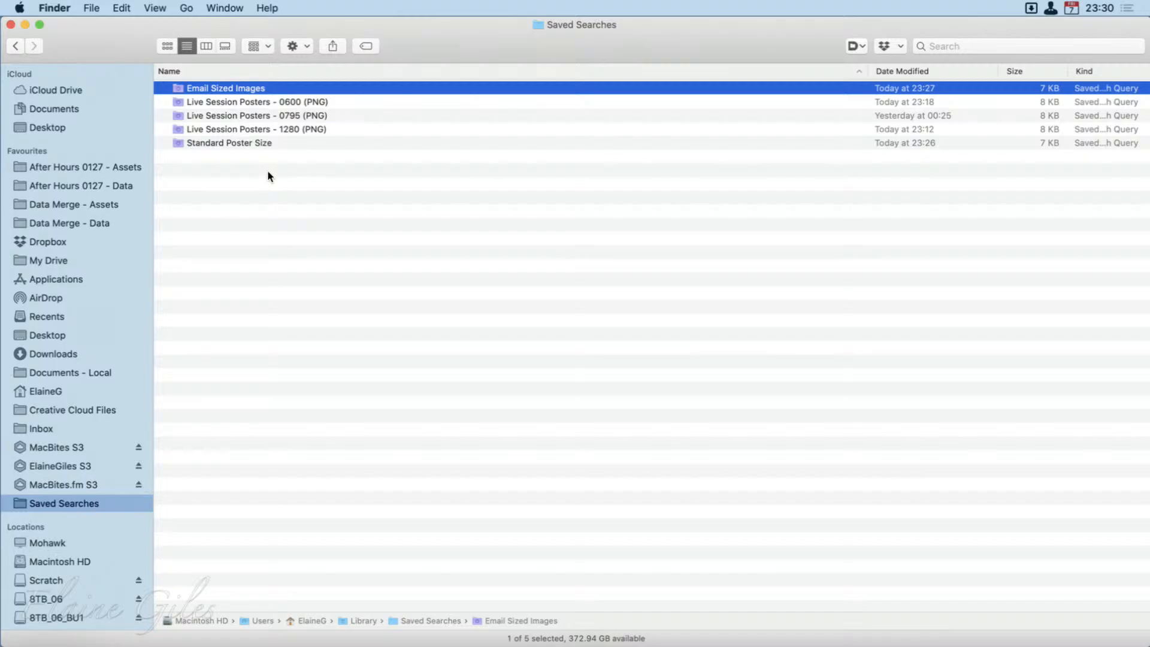
Step: Move the Email Sized Images smart folder from Saved Searches to the Desktop, and view its contents from there
{"action": "scroll", "coordinate": [130, 232], "scroll_direction": "down", "scroll_amount": 2}
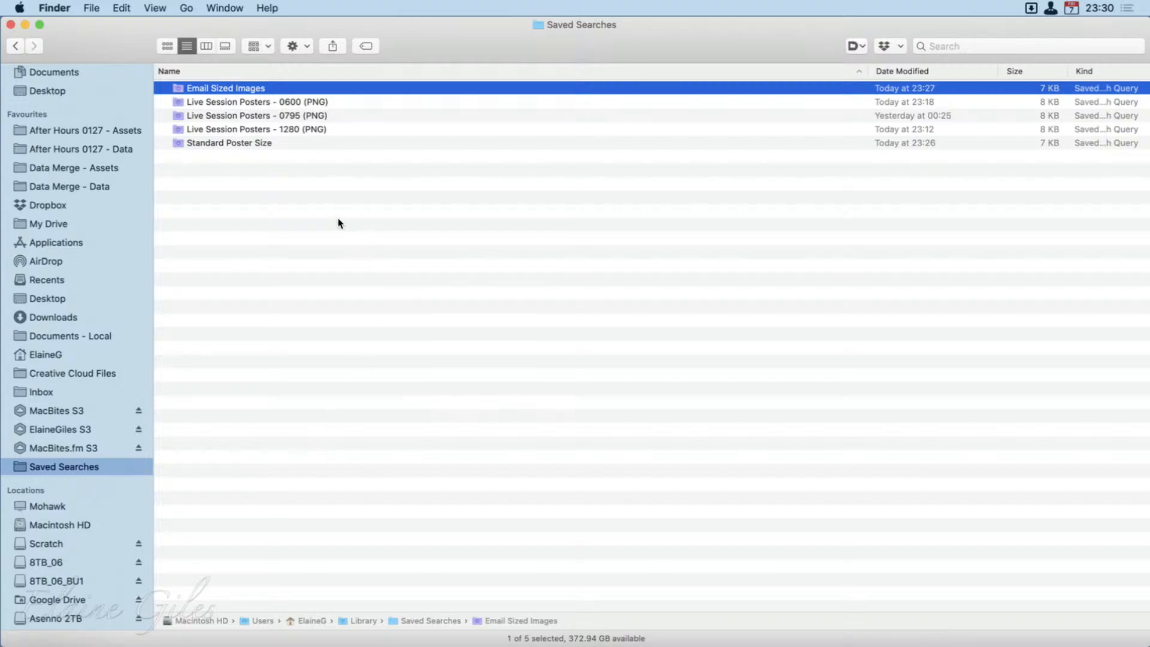
{"action": "left_click_drag", "start_coordinate": [233, 90], "coordinate": [352, 228]}
{"action": "scroll", "coordinate": [90, 228], "scroll_direction": "up", "scroll_amount": 2}
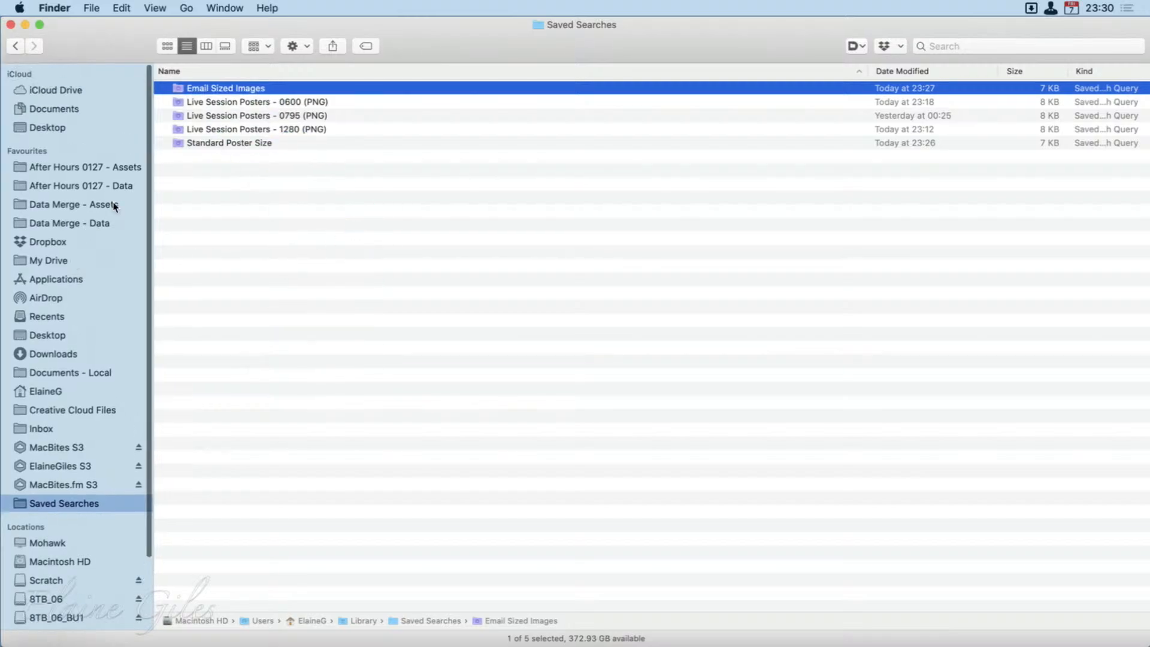
{"action": "left_click_drag", "start_coordinate": [254, 88], "coordinate": [104, 128]}
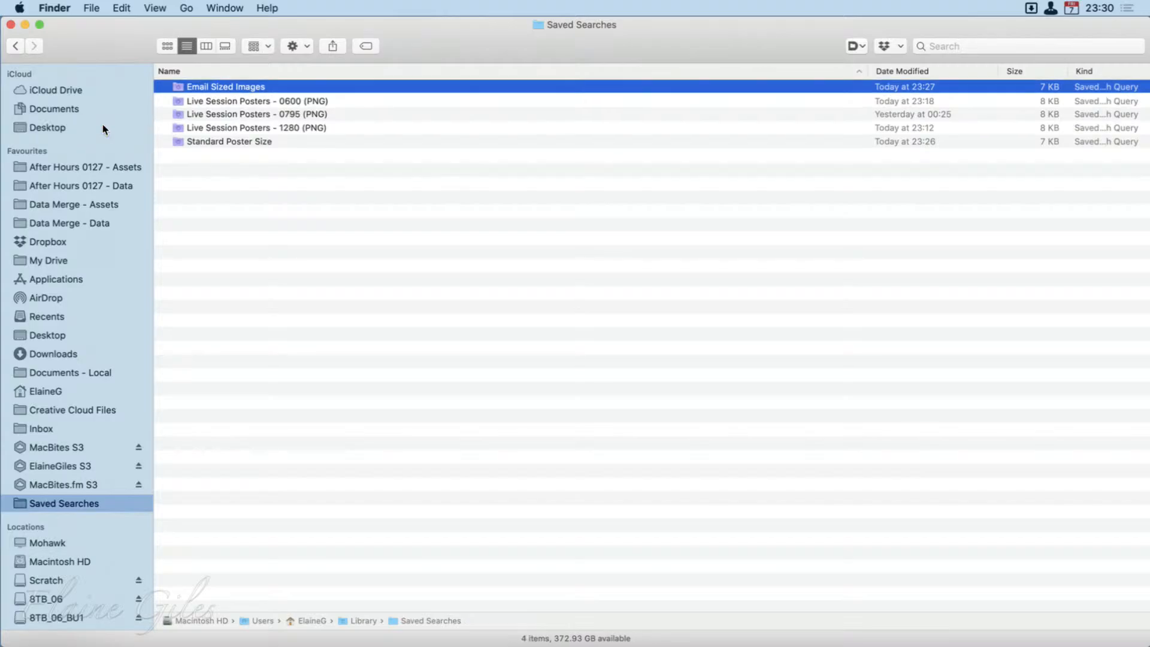
{"action": "left_click_drag", "start_coordinate": [511, 41], "coordinate": [513, 360]}
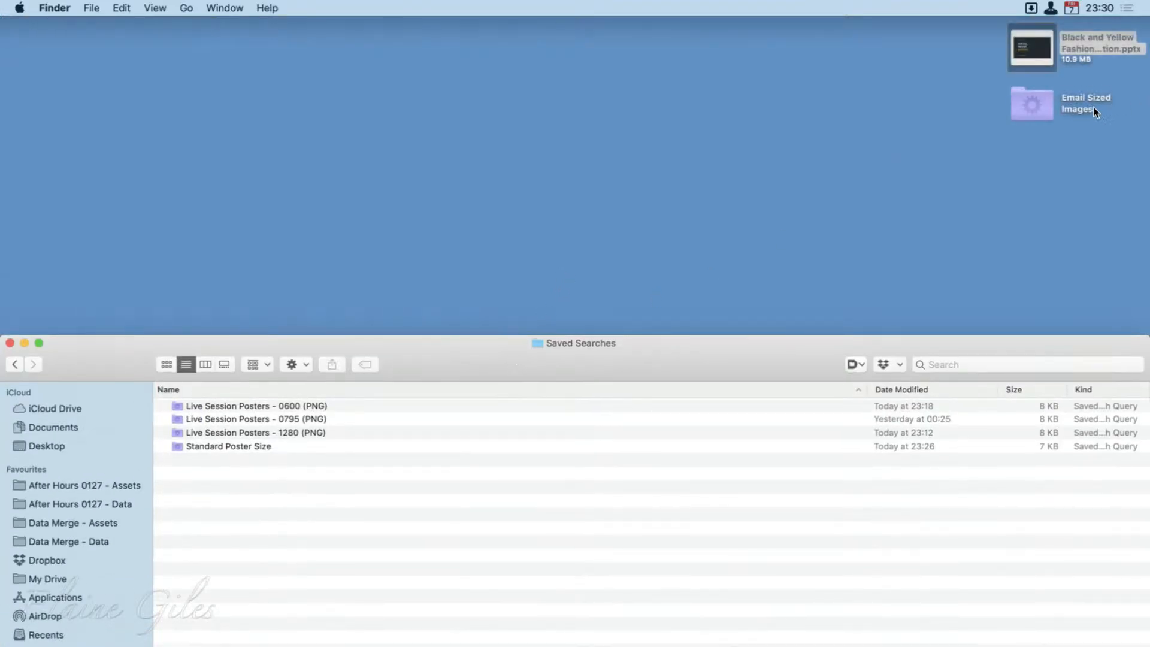
{"action": "left_click", "coordinate": [1019, 101]}
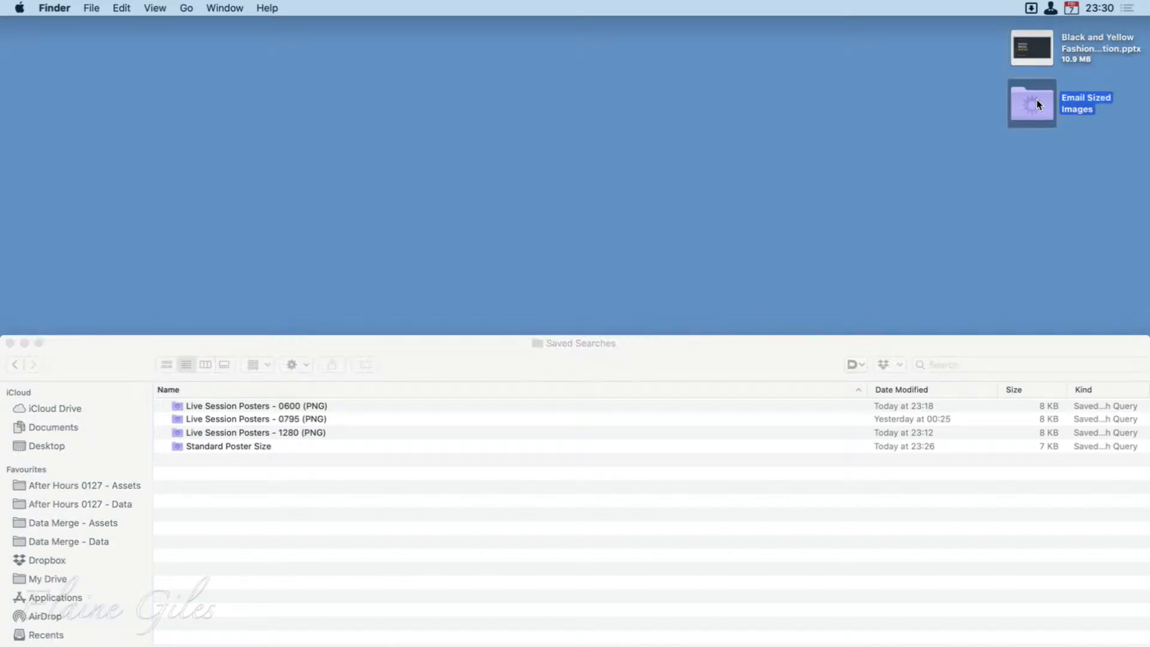
{"action": "double_click", "coordinate": [1037, 106]}
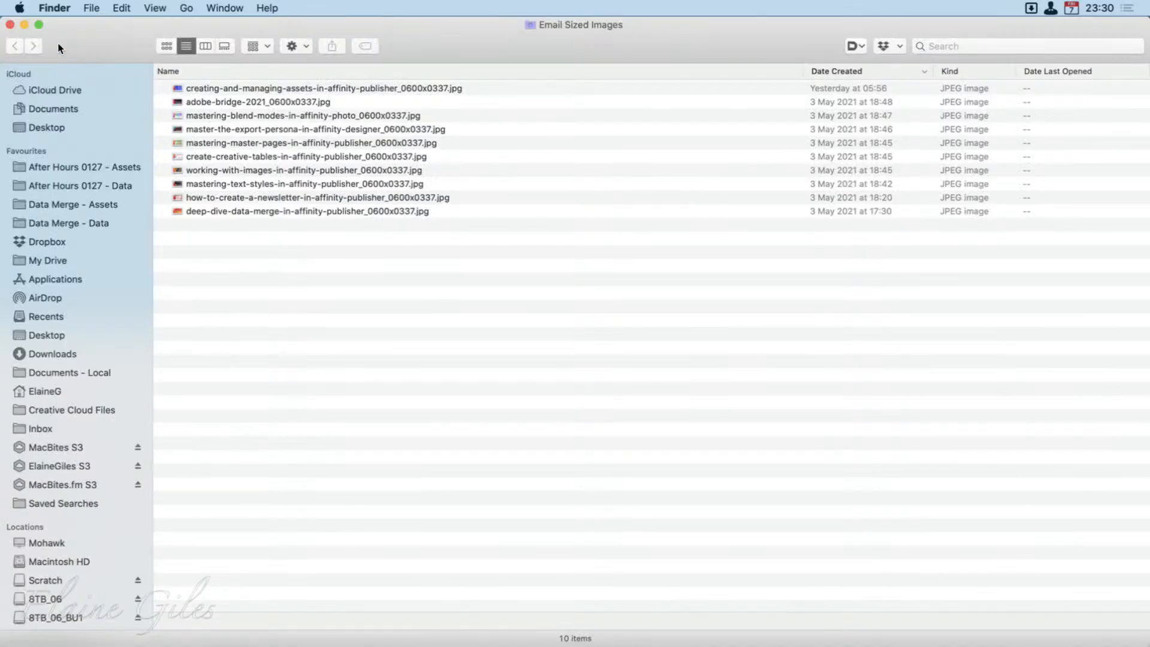
{"action": "left_click", "coordinate": [11, 24]}
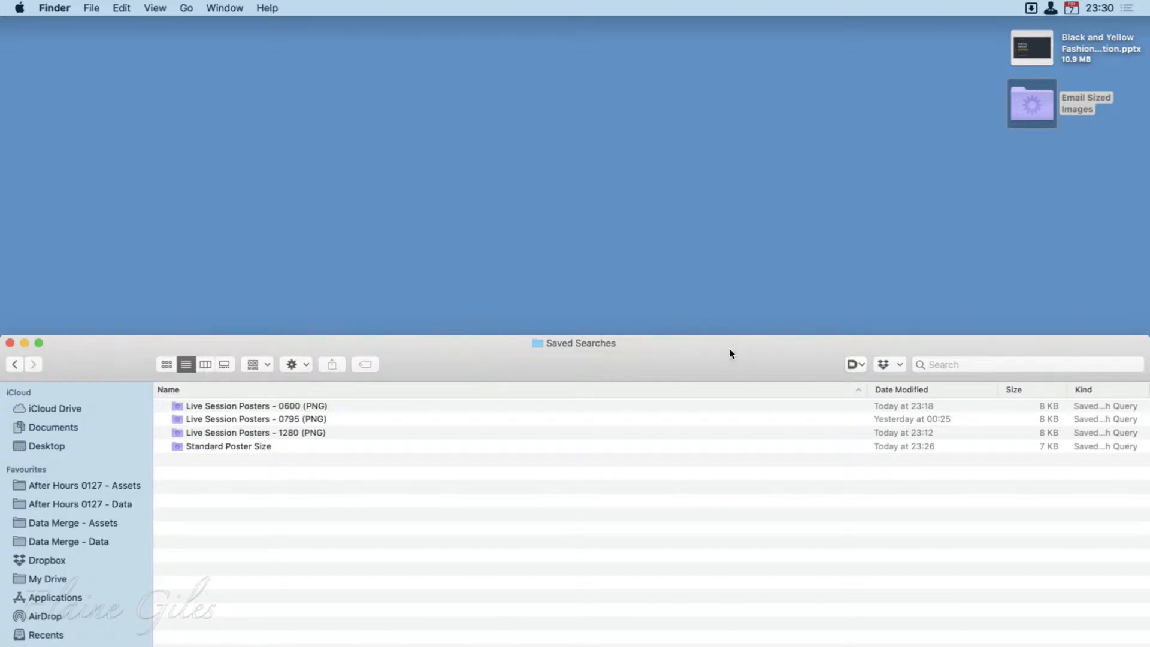
Step: Move the Email Sized Images smart folder from the Desktop back into Saved Searches
{"action": "left_click_drag", "start_coordinate": [729, 351], "coordinate": [739, 179]}
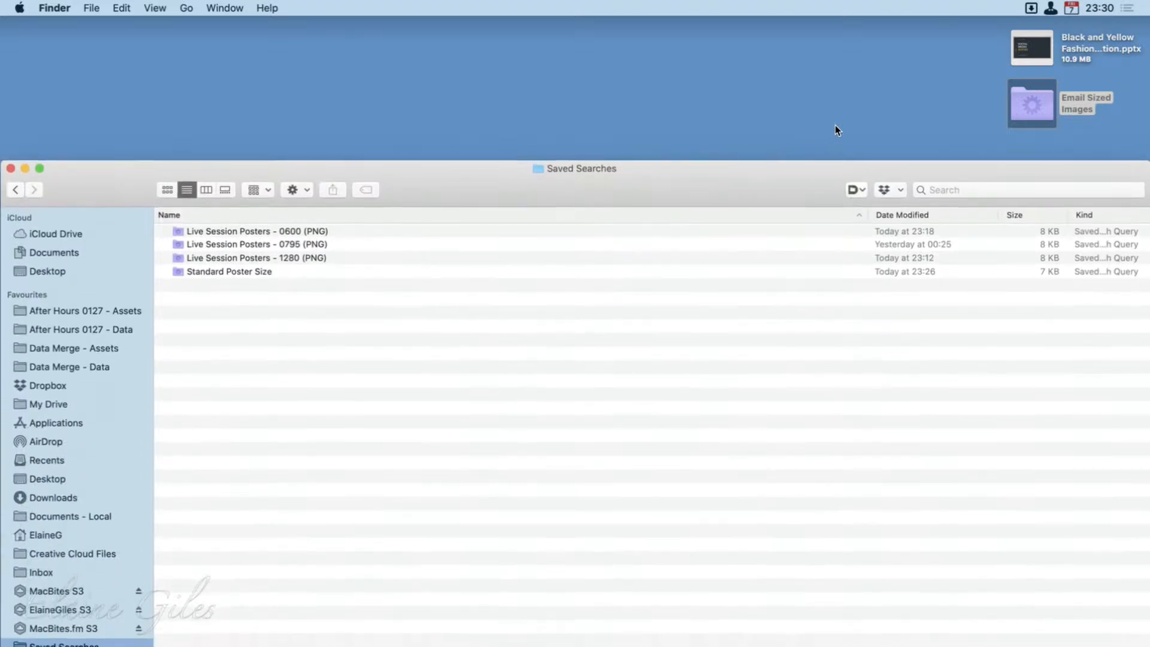
{"action": "left_click_drag", "start_coordinate": [1012, 106], "coordinate": [618, 290]}
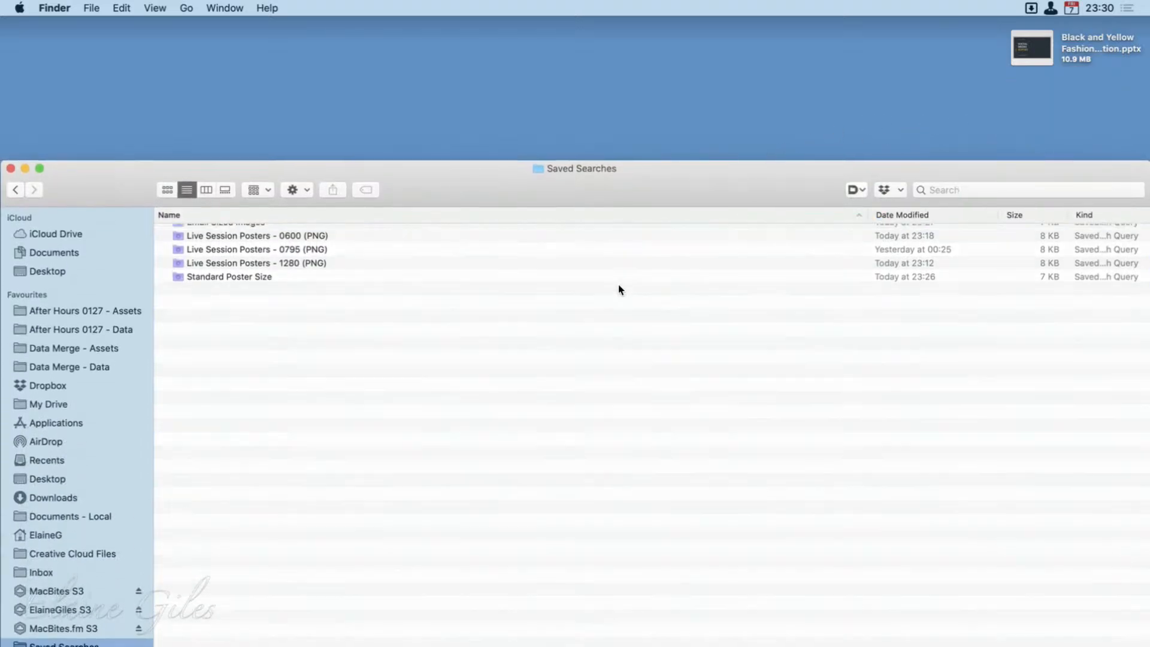
{"action": "left_click_drag", "start_coordinate": [660, 184], "coordinate": [653, 22]}
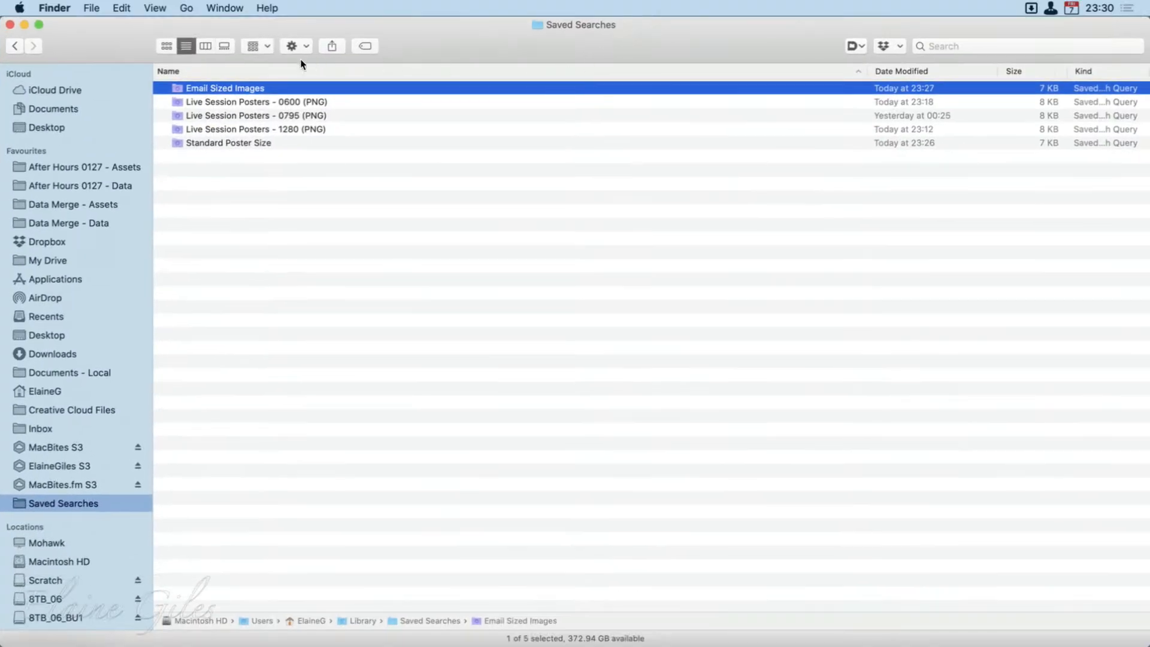
Step: Add the Email Sized Images smart folder from Saved Searches to the sidebar's Favourites
{"action": "left_click_drag", "start_coordinate": [246, 89], "coordinate": [325, 328]}
{"action": "key", "text": "ctrl+super+t"}
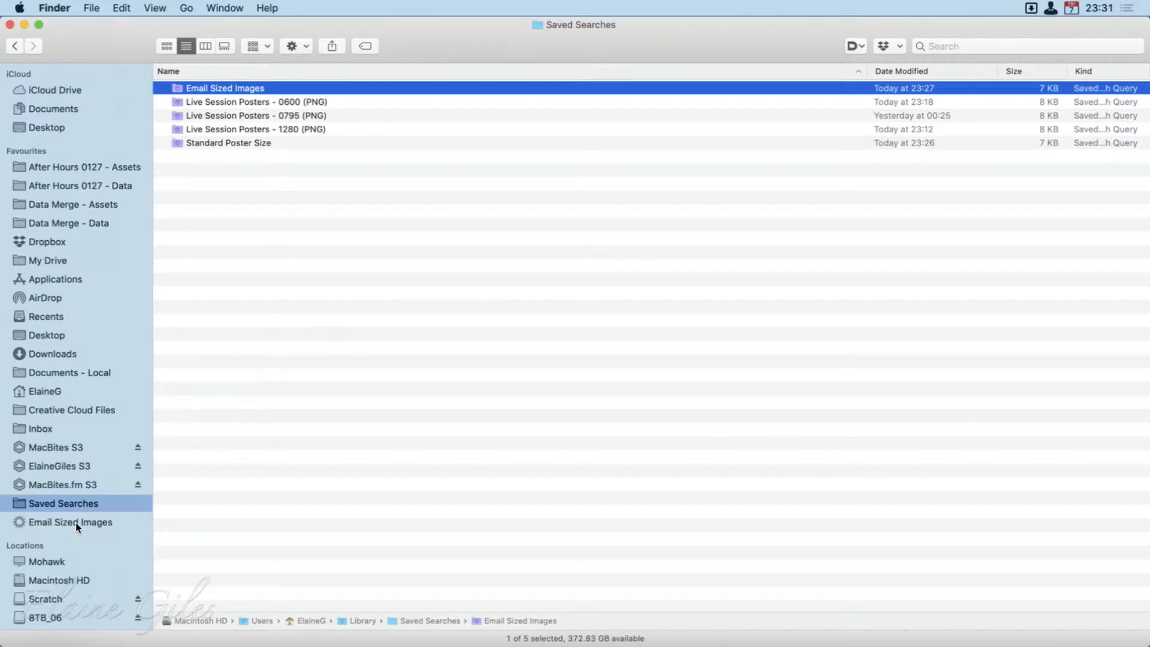
Step: Add the Black and Yellow Fashion Marketing Social Media Report Presentation.pptx file from the Desktop to the sidebar, and remove it again
{"action": "left_click_drag", "start_coordinate": [788, 33], "coordinate": [775, 182]}
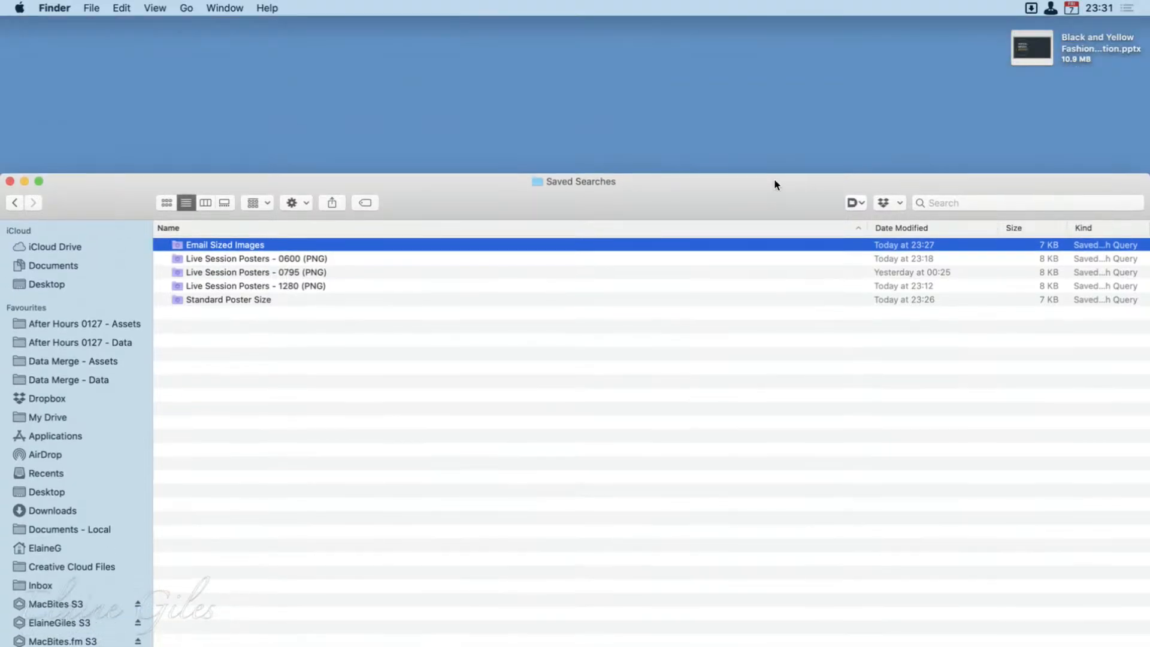
{"action": "left_click", "coordinate": [1037, 41]}
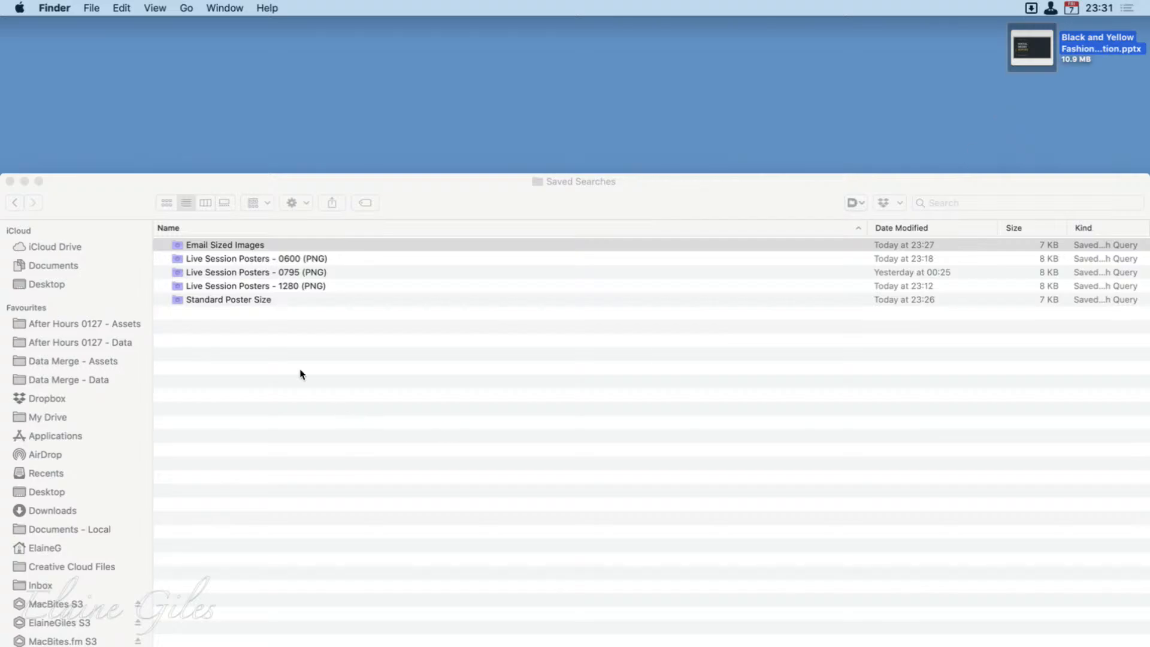
{"action": "left_click", "coordinate": [52, 295]}
{"action": "left_click", "coordinate": [84, 284]}
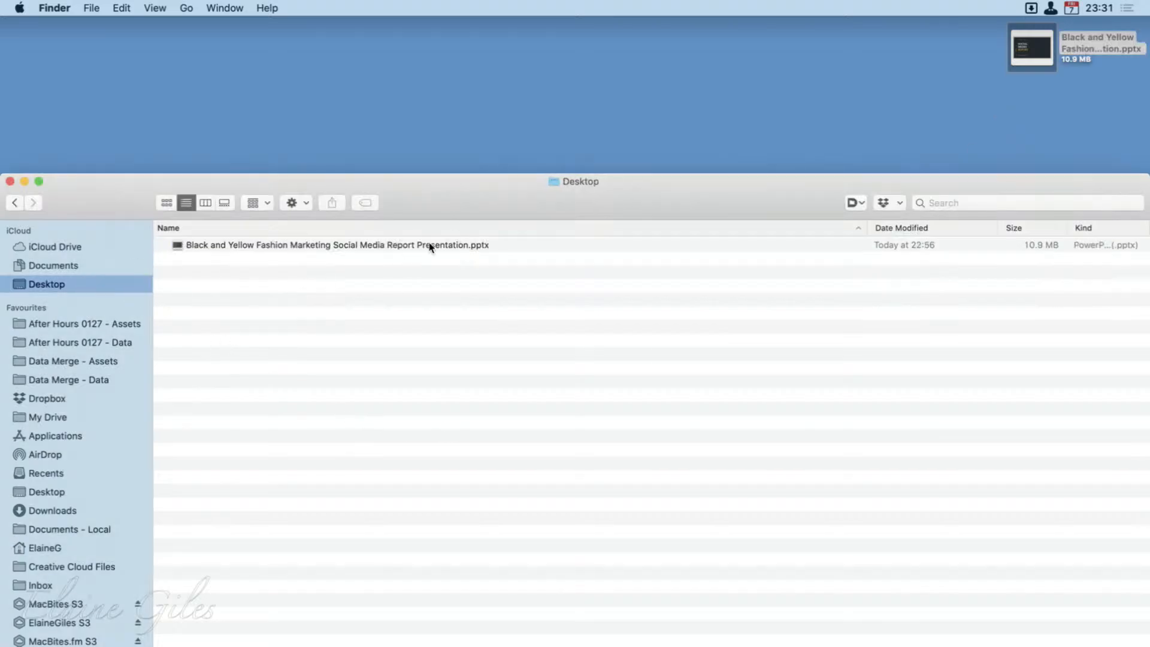
{"action": "left_click_drag", "start_coordinate": [459, 194], "coordinate": [449, 13]}
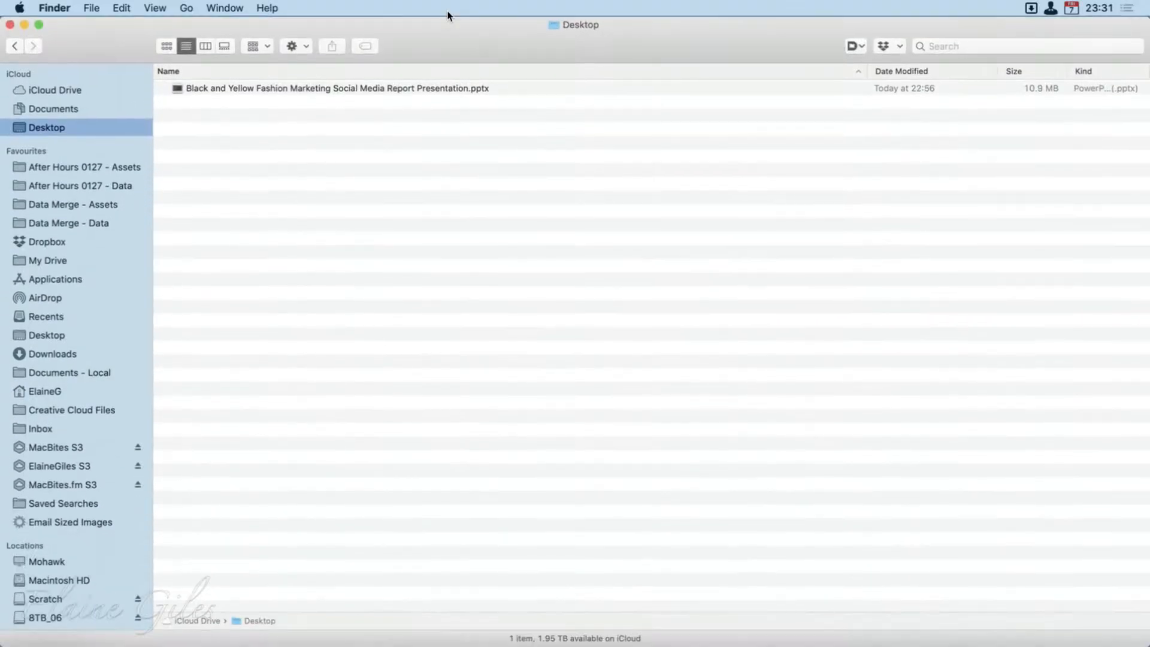
{"action": "left_click", "coordinate": [380, 88]}
{"action": "key", "text": "super+ctrl+t"}
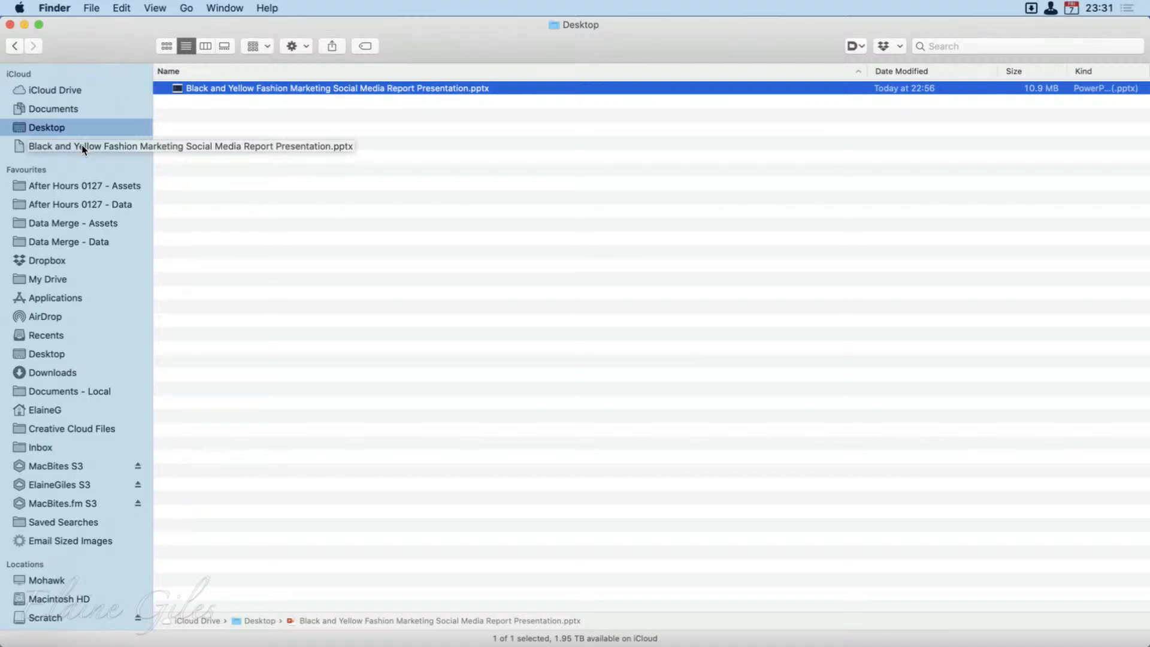
{"action": "left_click_drag", "start_coordinate": [83, 149], "coordinate": [305, 154]}
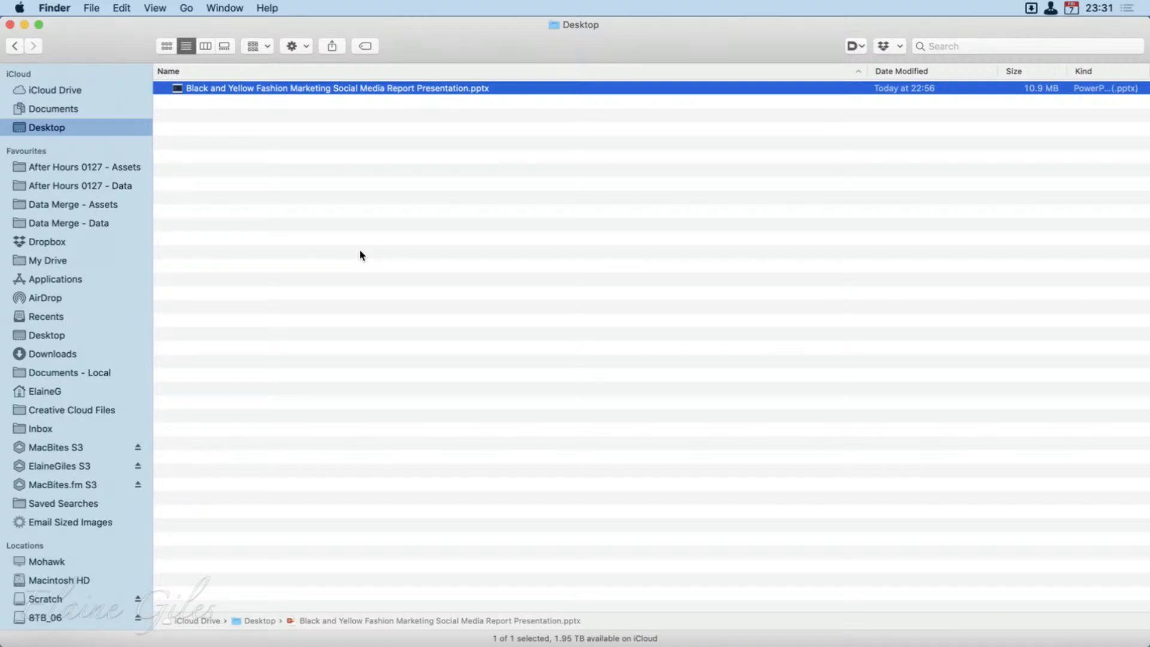
Step: Change the file extension criterion of the Email Sized Images smart folder to png and save the search
{"action": "left_click", "coordinate": [56, 520]}
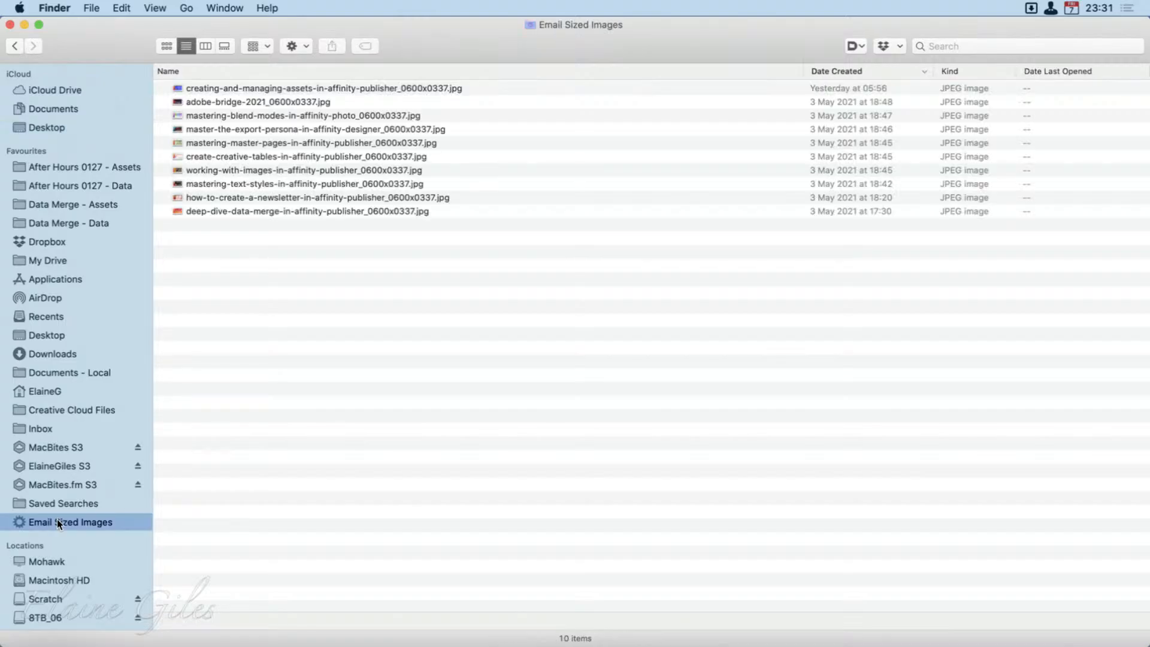
{"action": "right_click", "coordinate": [57, 520]}
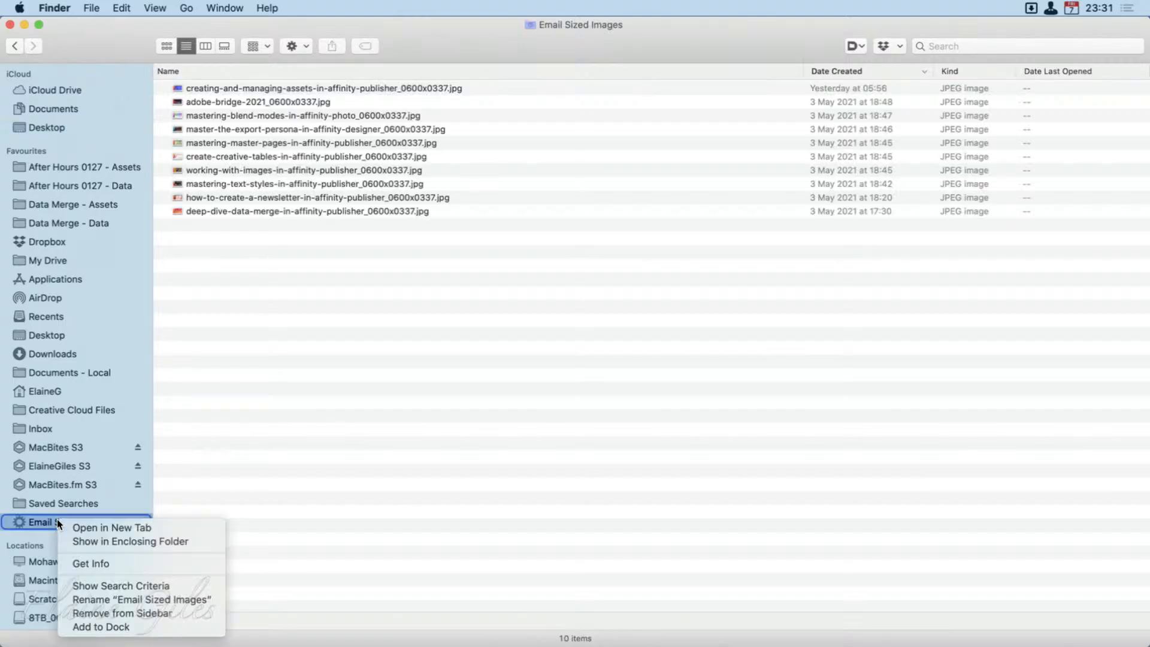
{"action": "left_click", "coordinate": [109, 585]}
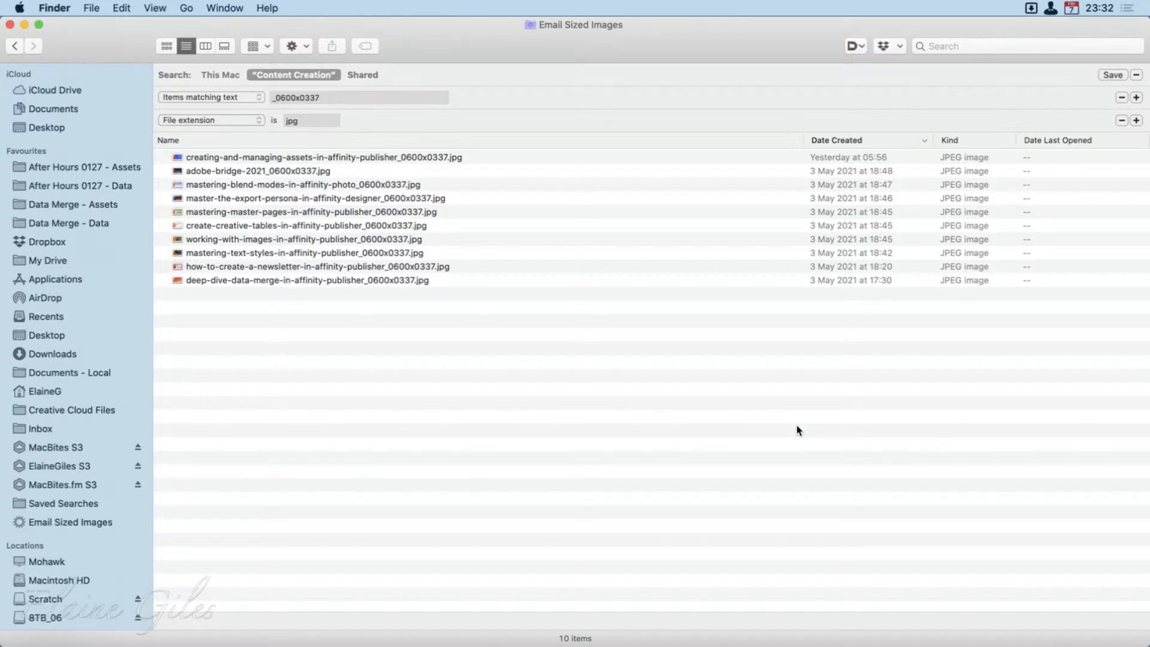
{"action": "left_click", "coordinate": [301, 122]}
{"action": "type", "text": "png"}
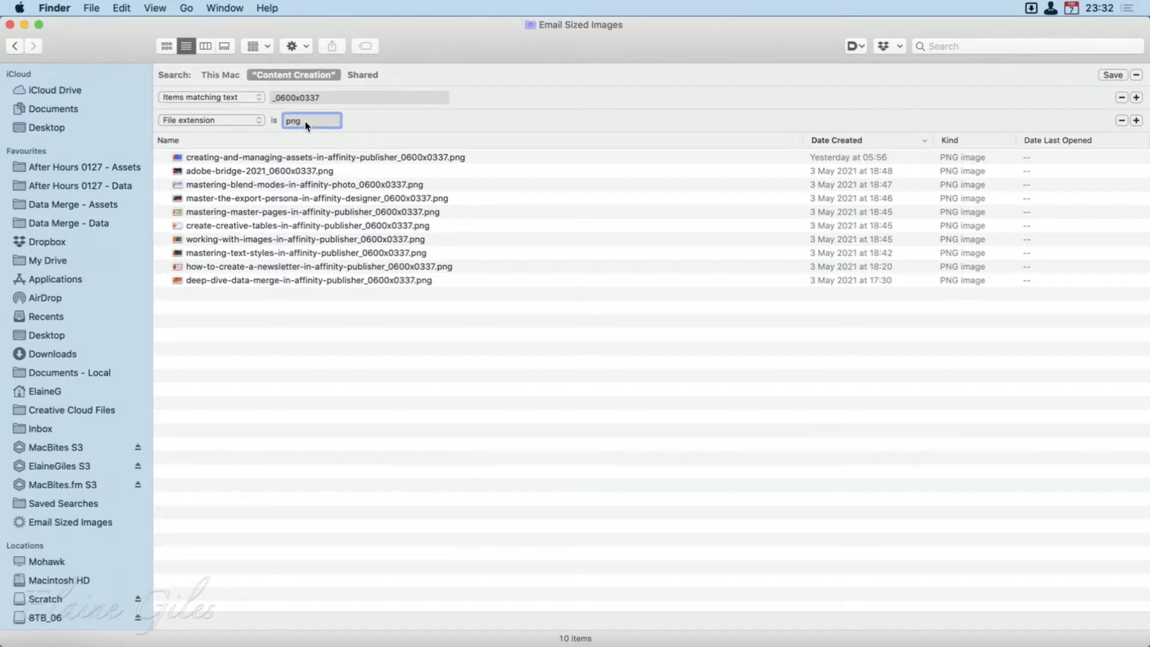
{"action": "left_click", "coordinate": [1103, 73]}
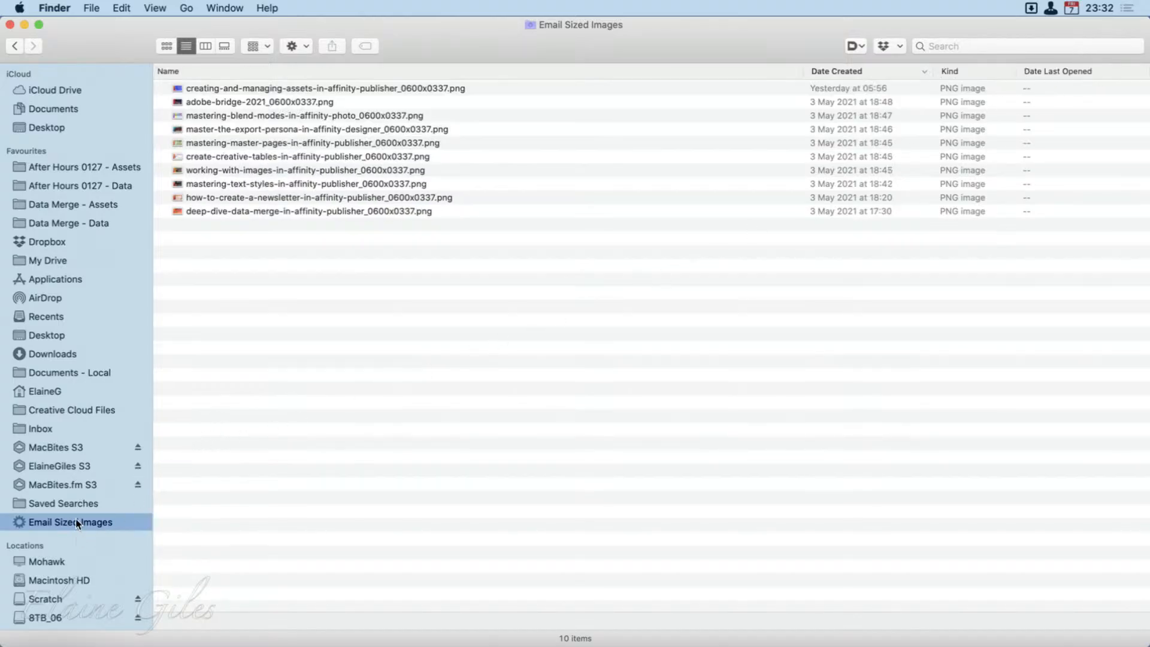
Step: Remove the Email Sized Images smart folder from the sidebar, and open it from Saved Searches to view its contents
{"action": "left_click_drag", "start_coordinate": [75, 522], "coordinate": [323, 482]}
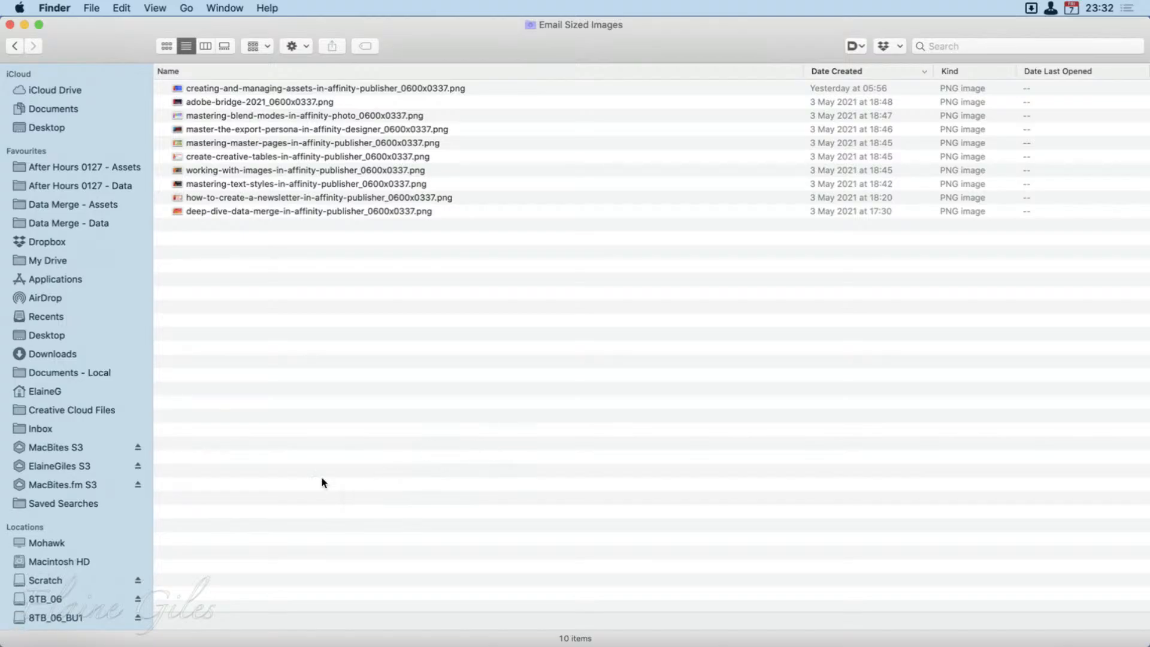
{"action": "left_click", "coordinate": [71, 502]}
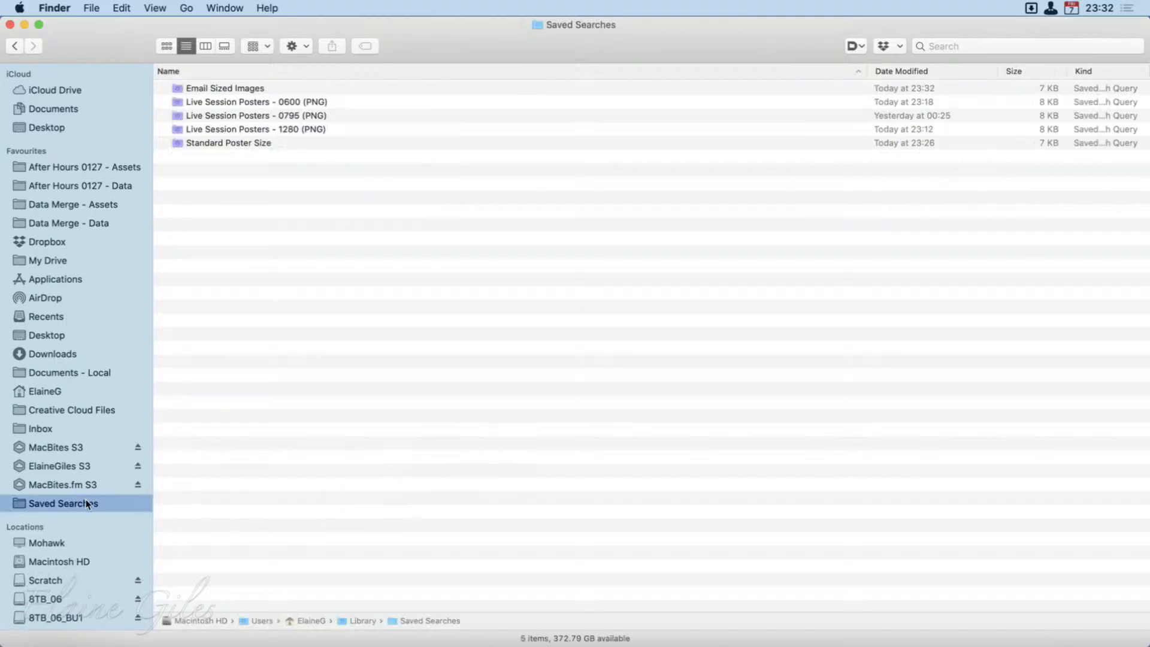
{"action": "double_click", "coordinate": [256, 91]}
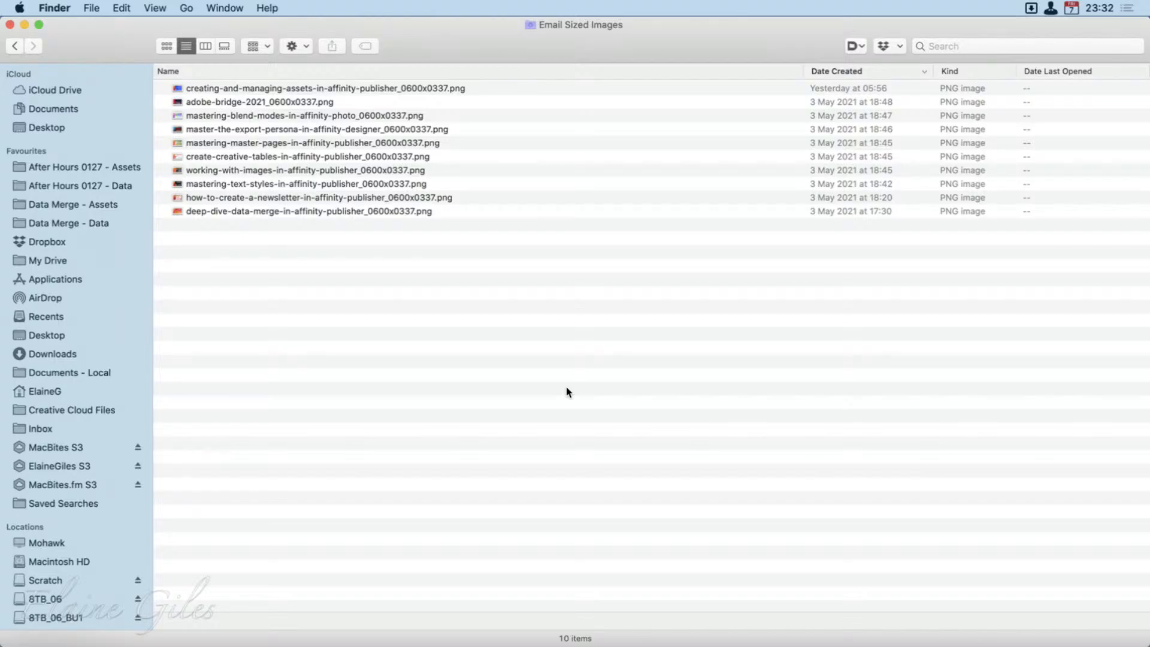
Step: Return to Saved Searches and check the commands offered there for the Email Sized Images smart folder
{"action": "left_click", "coordinate": [86, 505]}
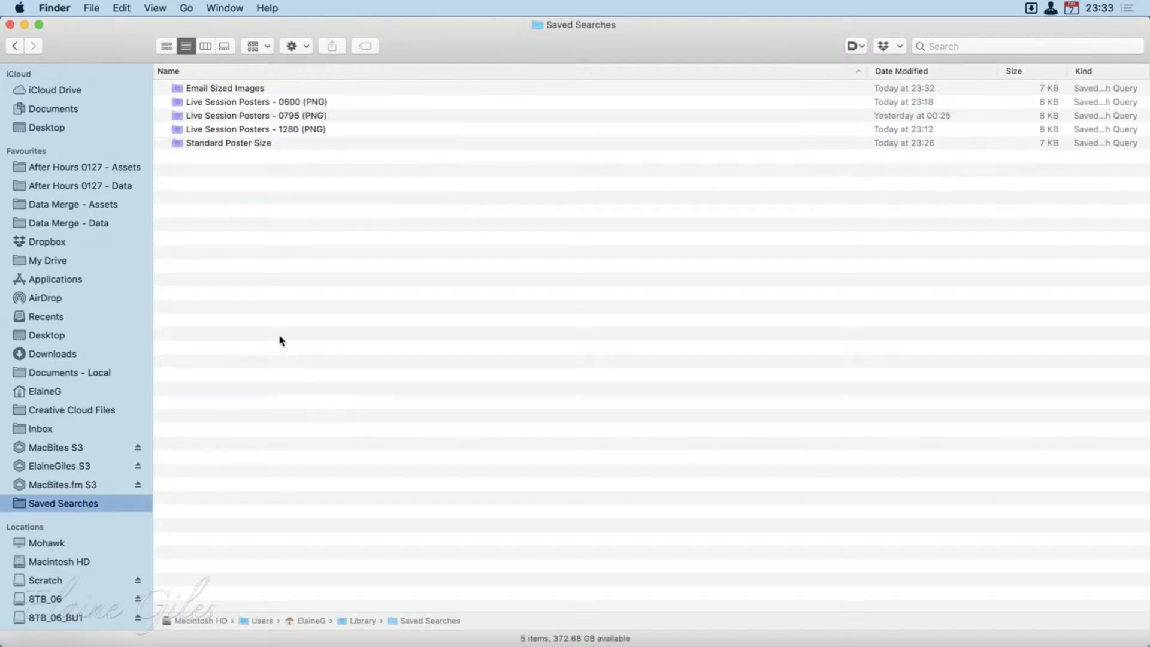
{"action": "right_click", "coordinate": [253, 91]}
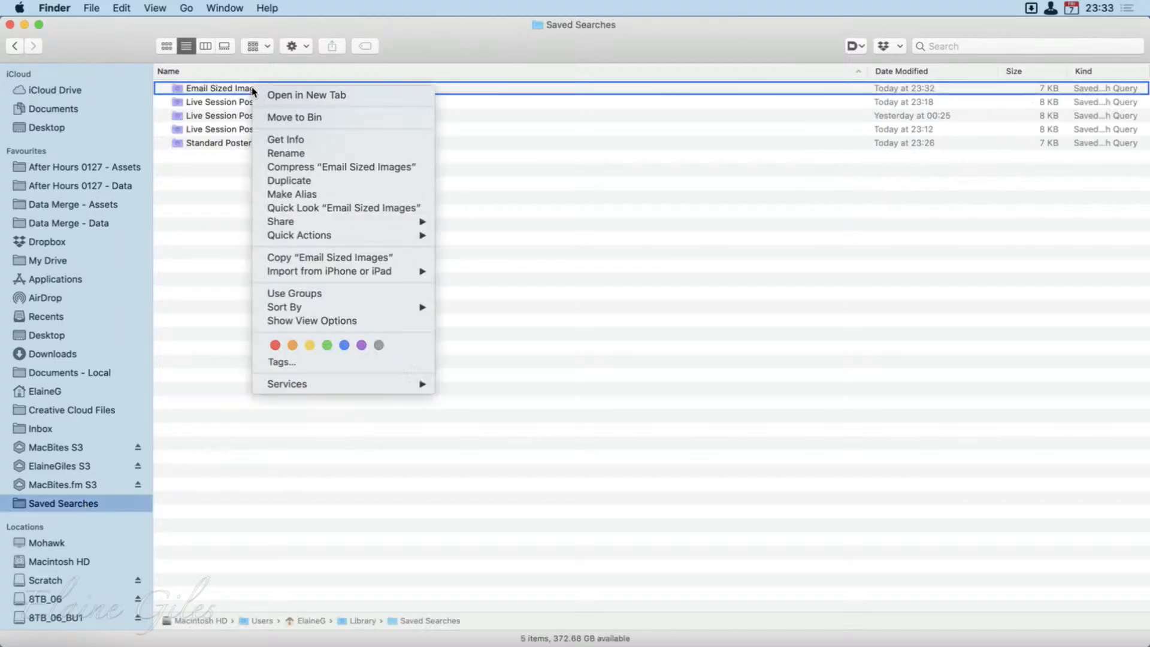
{"action": "left_click", "coordinate": [218, 166]}
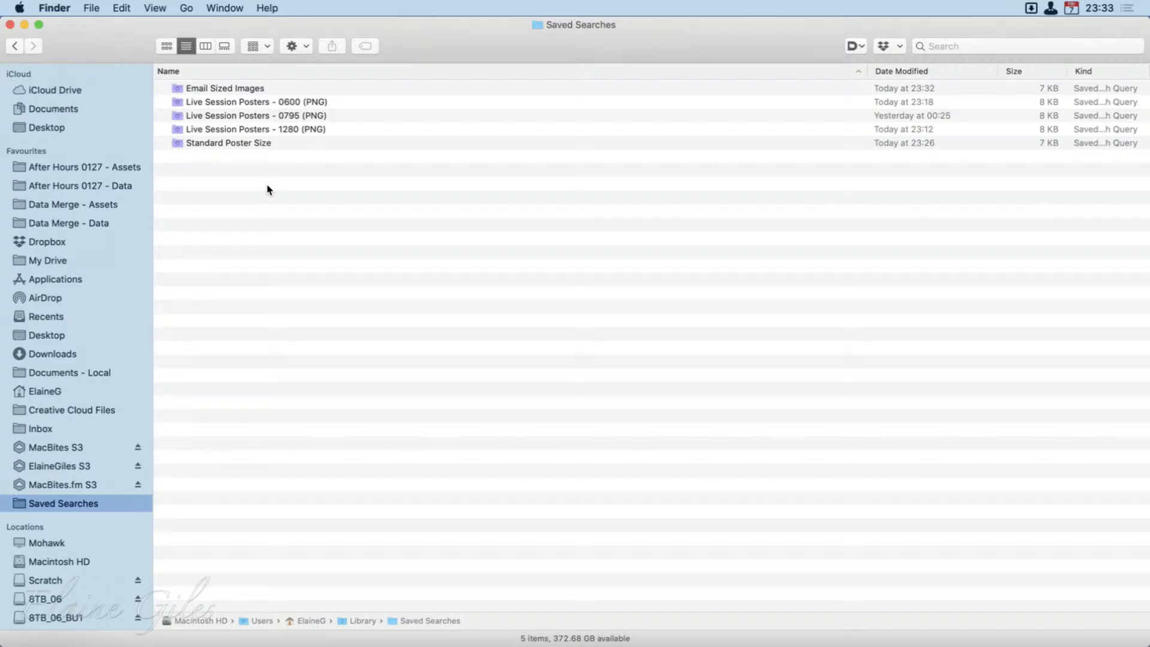
Step: Move the Email Sized Images smart folder from Saved Searches to the Desktop, and add it to the sidebar from there
{"action": "left_click_drag", "start_coordinate": [480, 44], "coordinate": [473, 111]}
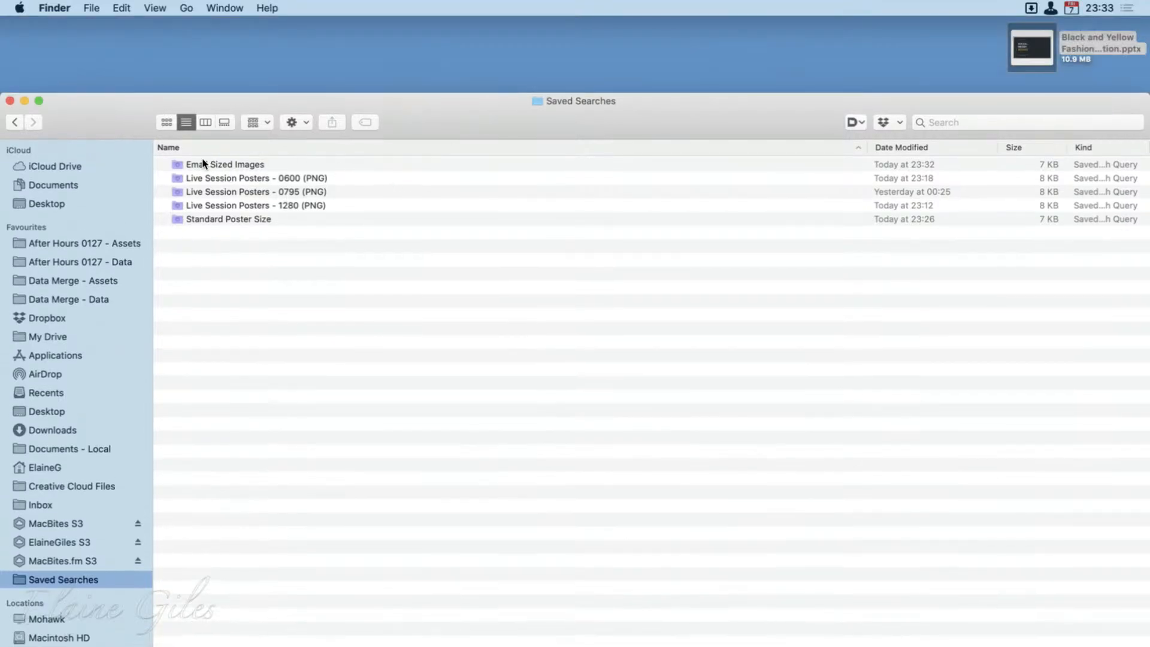
{"action": "left_click_drag", "start_coordinate": [214, 162], "coordinate": [846, 66]}
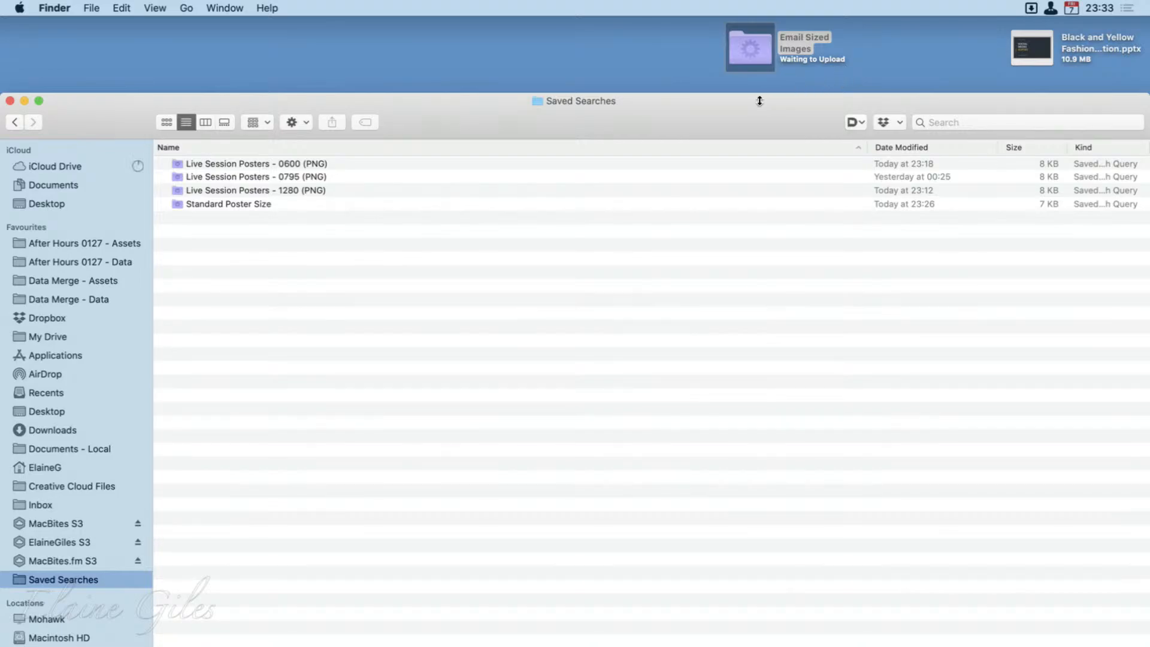
{"action": "left_click", "coordinate": [54, 203]}
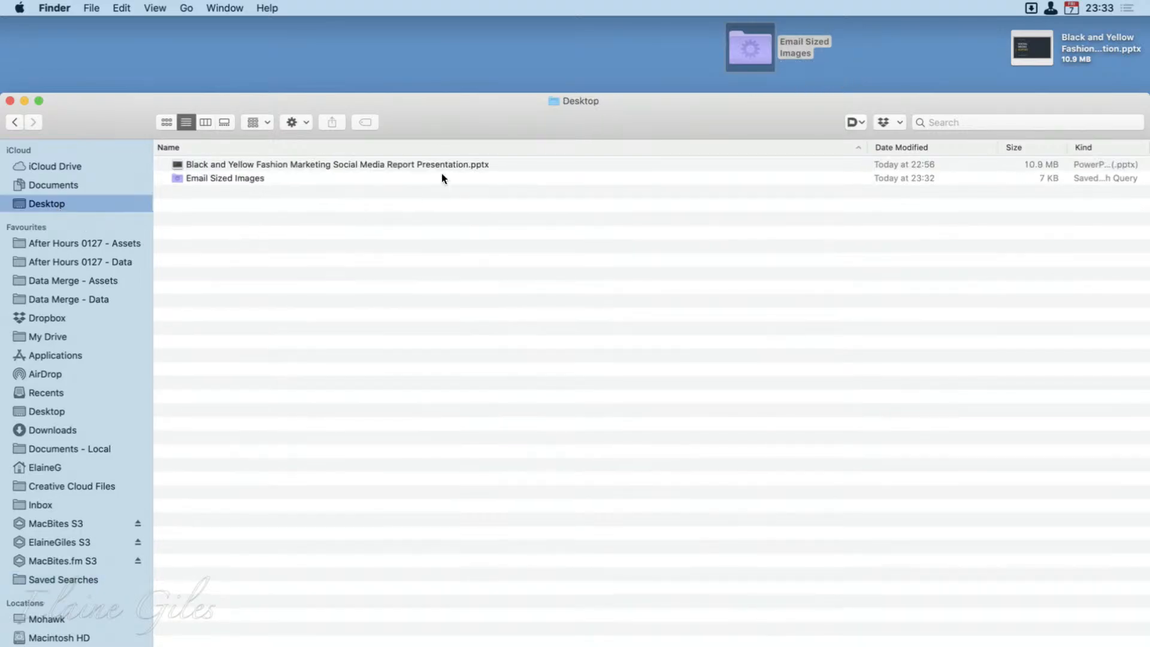
{"action": "left_click_drag", "start_coordinate": [456, 112], "coordinate": [464, 26]}
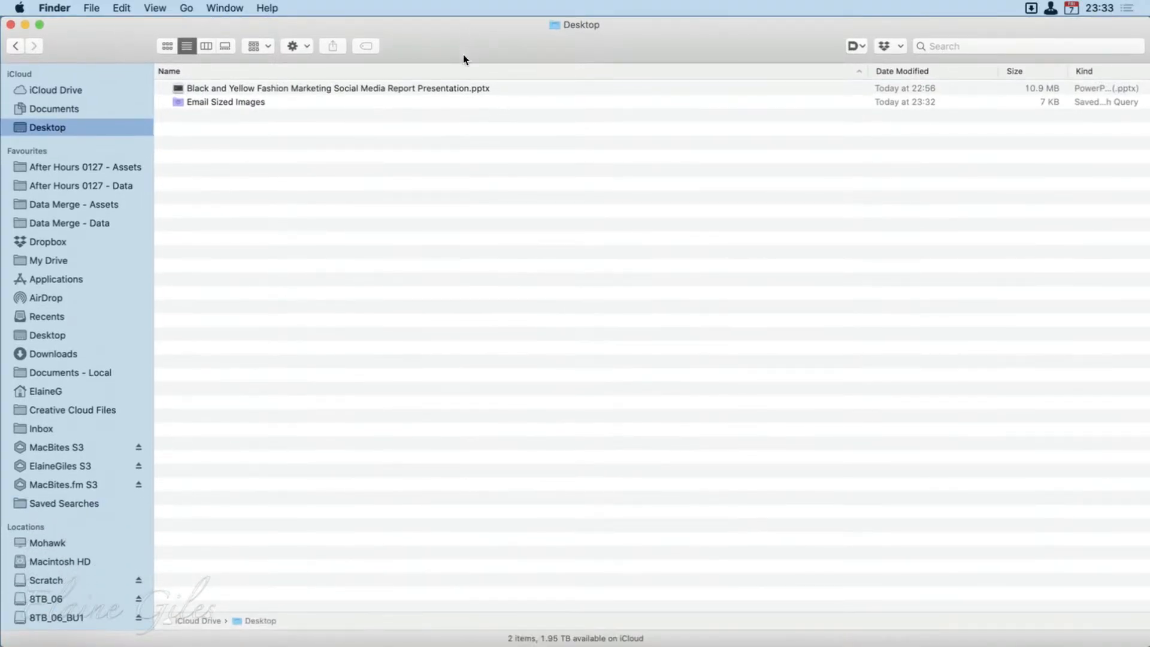
{"action": "left_click", "coordinate": [323, 103]}
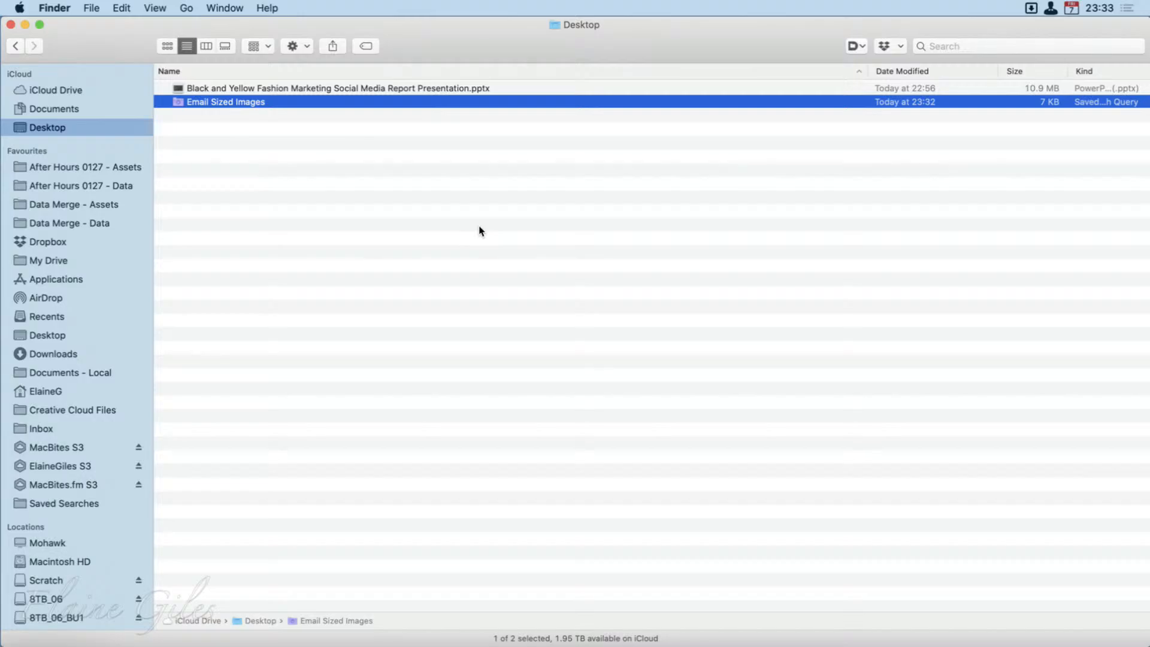
{"action": "key", "text": "ctrl+super+t"}
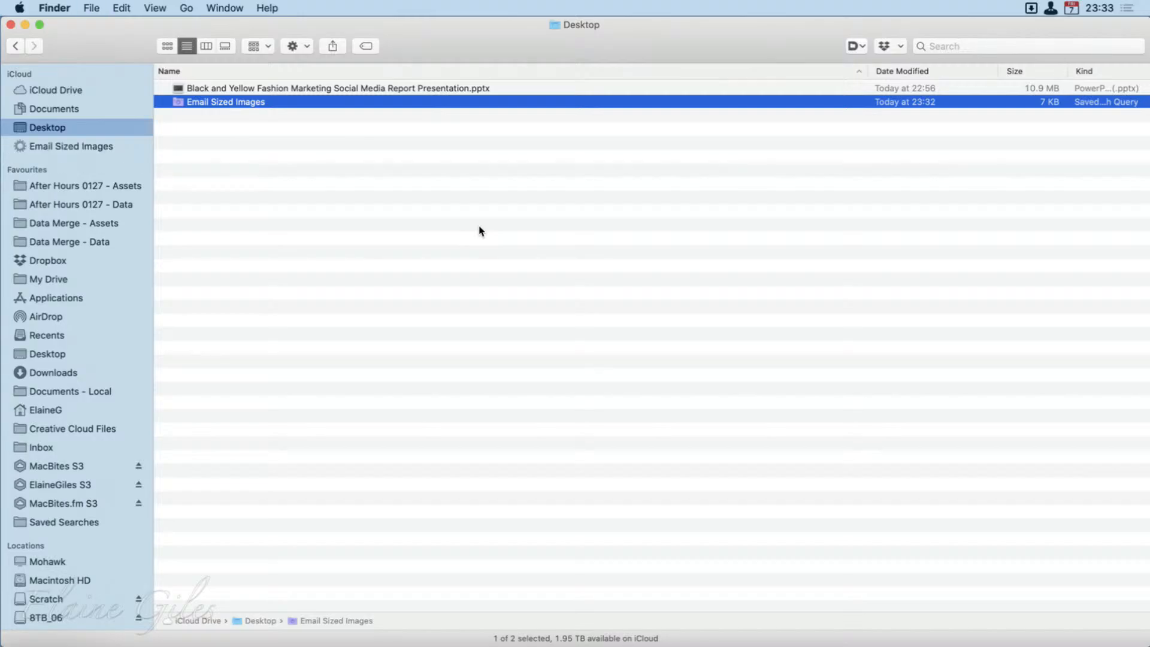
Step: Add the criterion Name contains "affinity-publisher" to the Email Sized Images smart folder and save the search
{"action": "left_click", "coordinate": [62, 146]}
{"action": "right_click", "coordinate": [64, 144]}
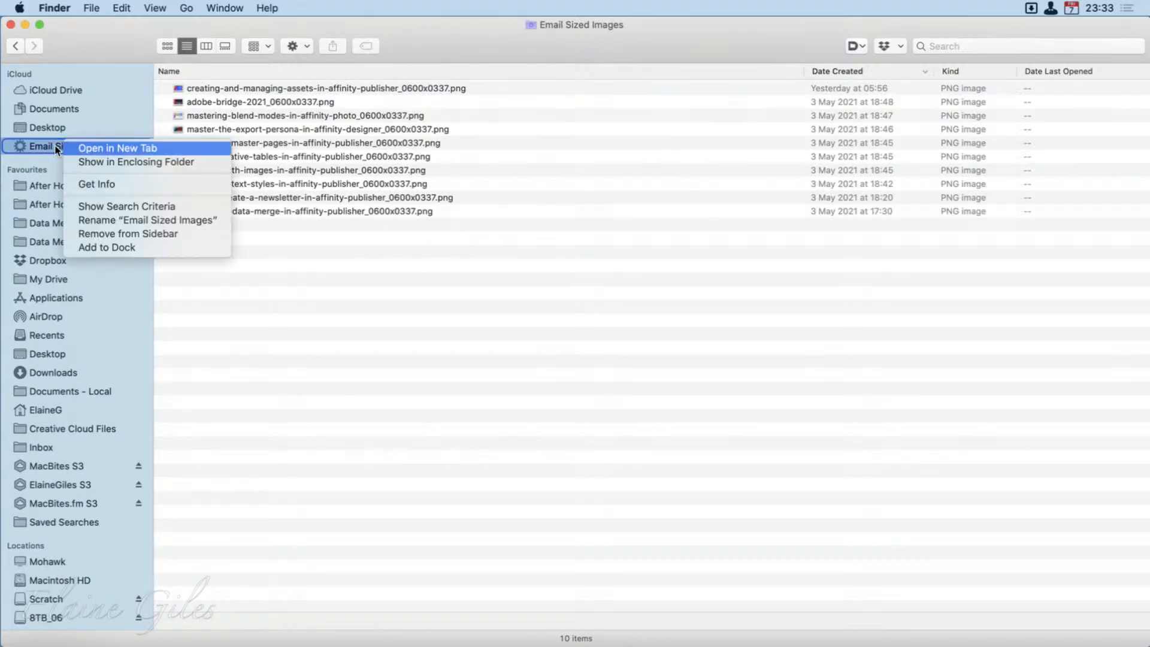
{"action": "left_click", "coordinate": [182, 204]}
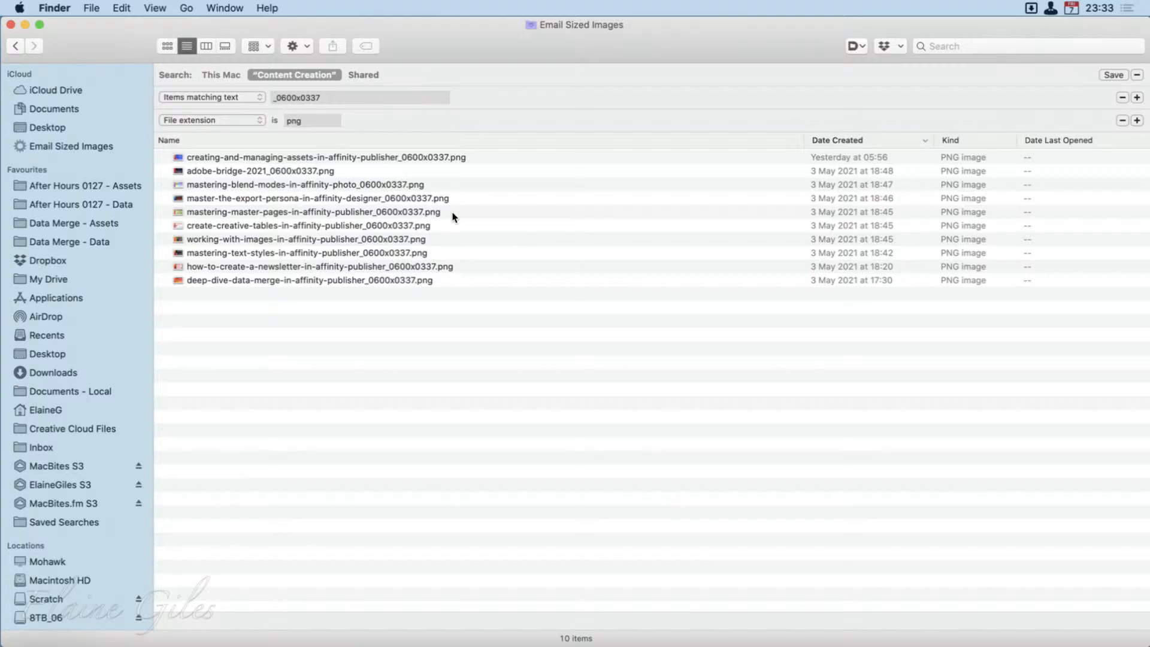
{"action": "left_click", "coordinate": [1137, 120]}
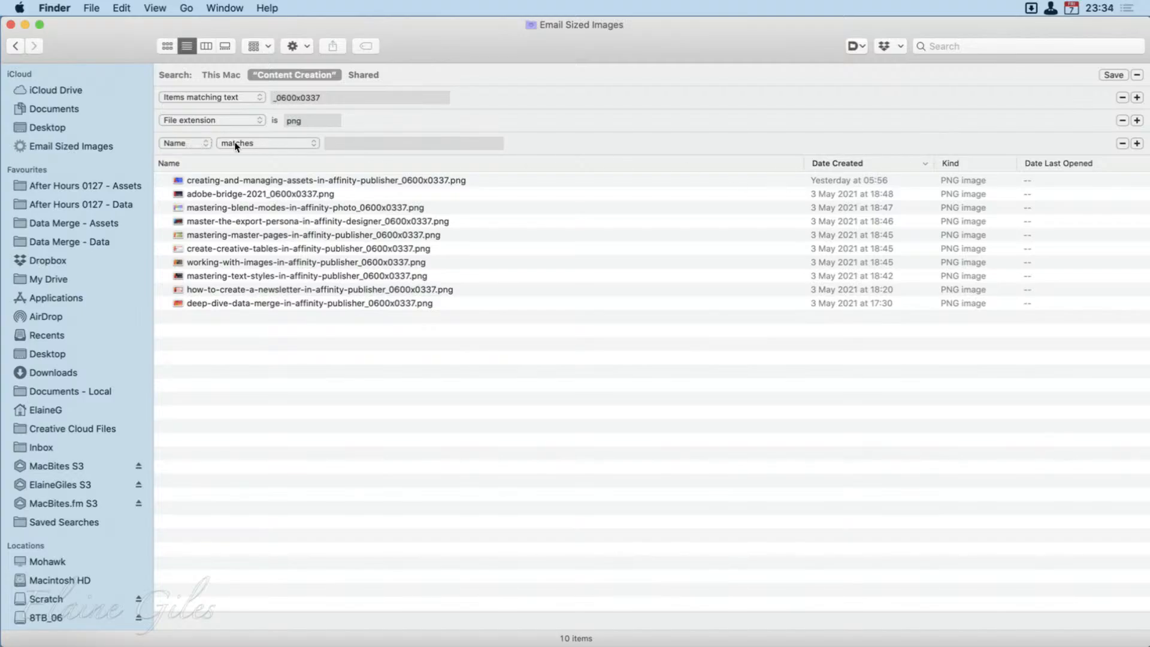
{"action": "left_click", "coordinate": [273, 142]}
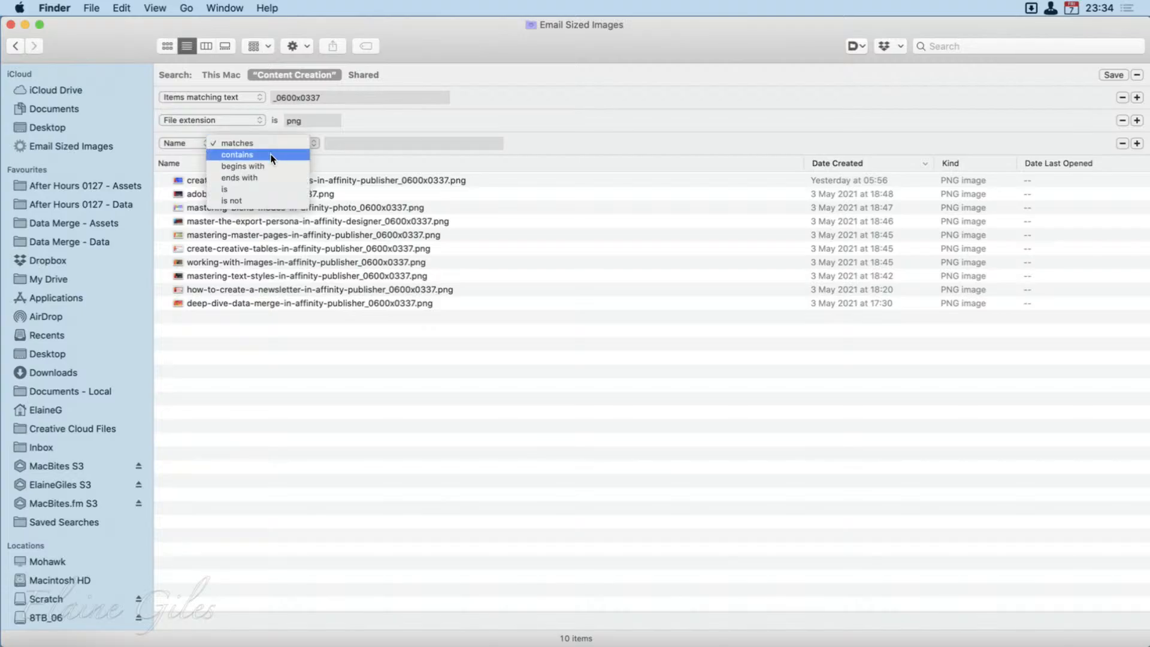
{"action": "left_click", "coordinate": [270, 154]}
{"action": "left_click", "coordinate": [370, 147]}
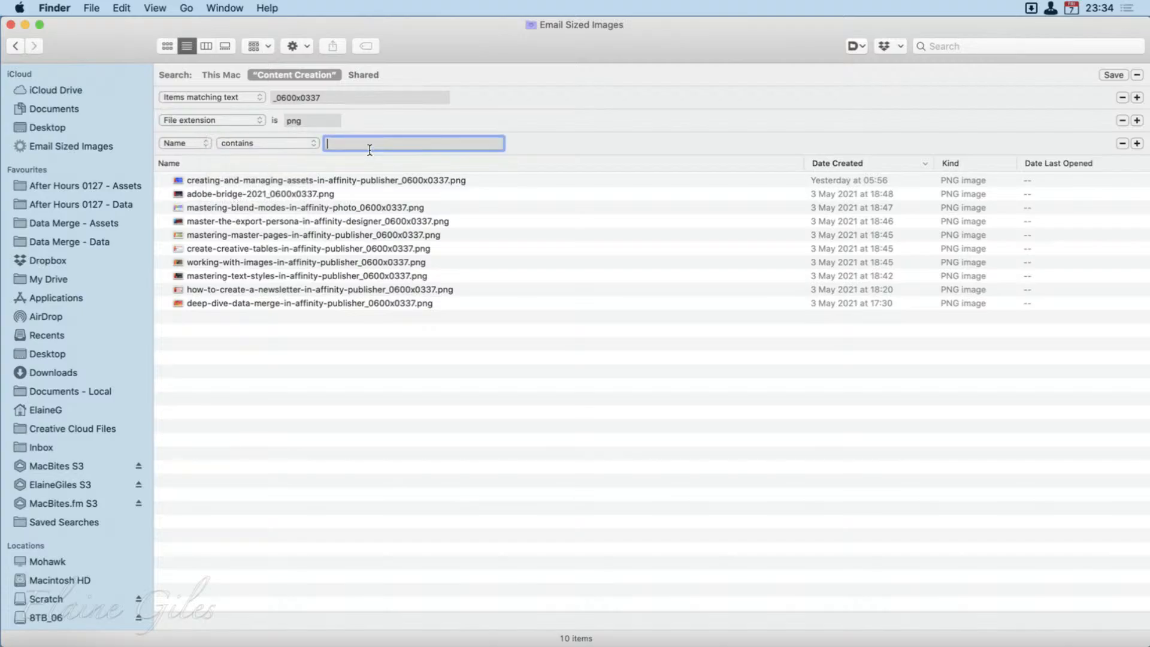
{"action": "type", "text": "affinity publisher"}
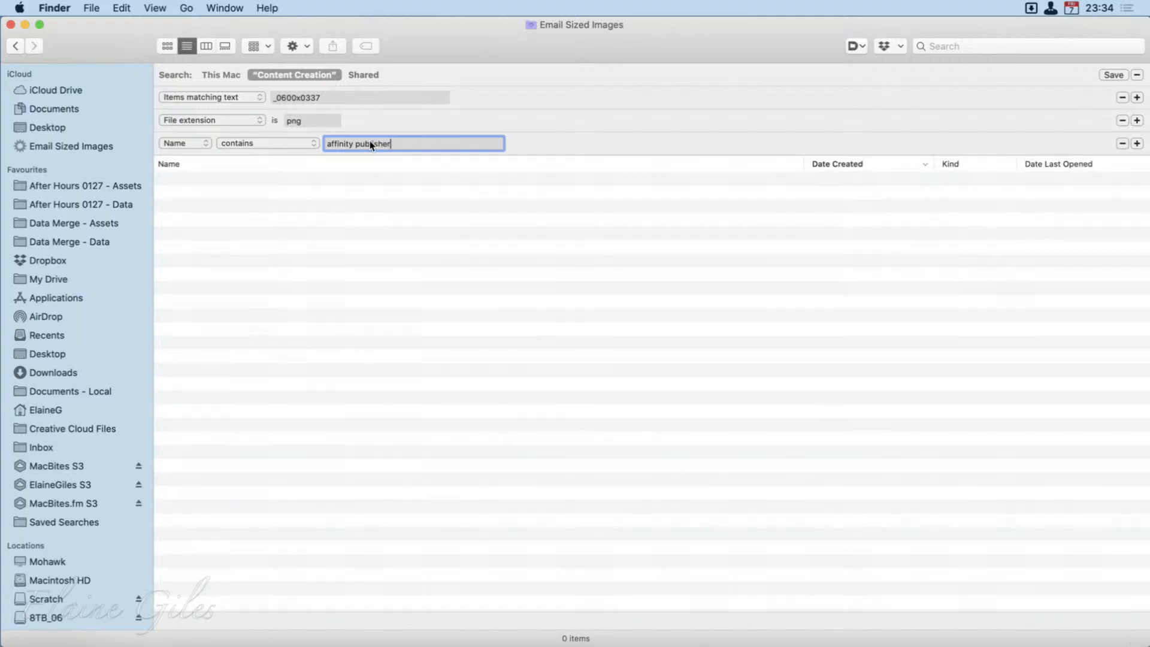
{"action": "left_click", "coordinate": [356, 144]}
{"action": "key", "text": "BackSpace"}
{"action": "type", "text": "-"}
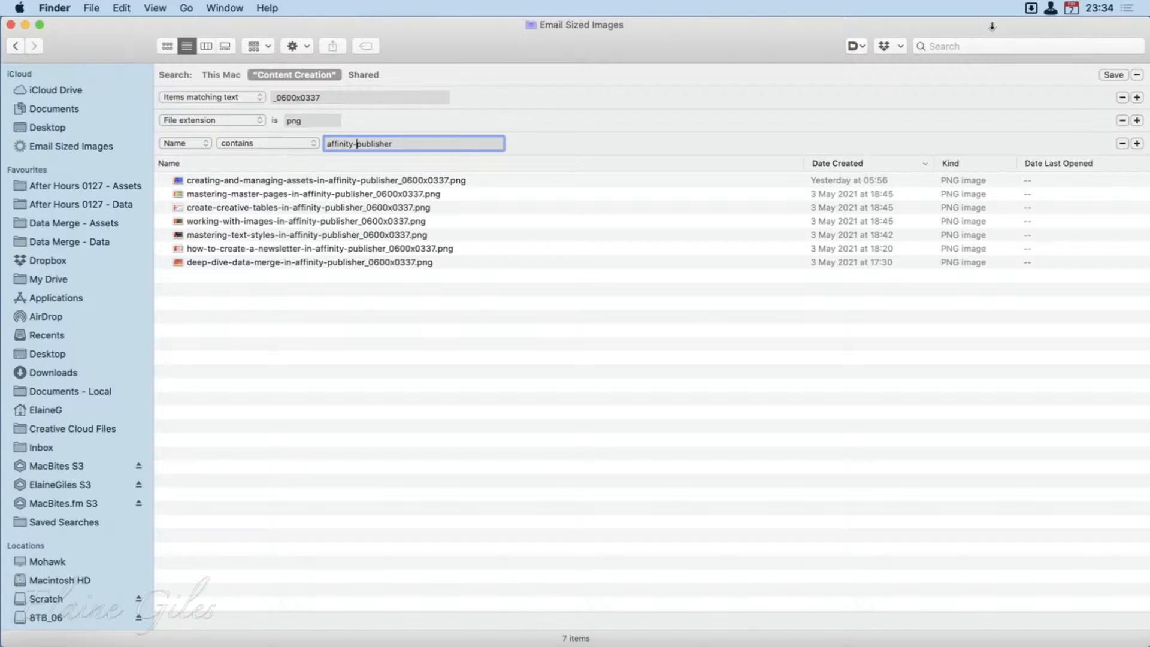
{"action": "left_click", "coordinate": [1106, 74]}
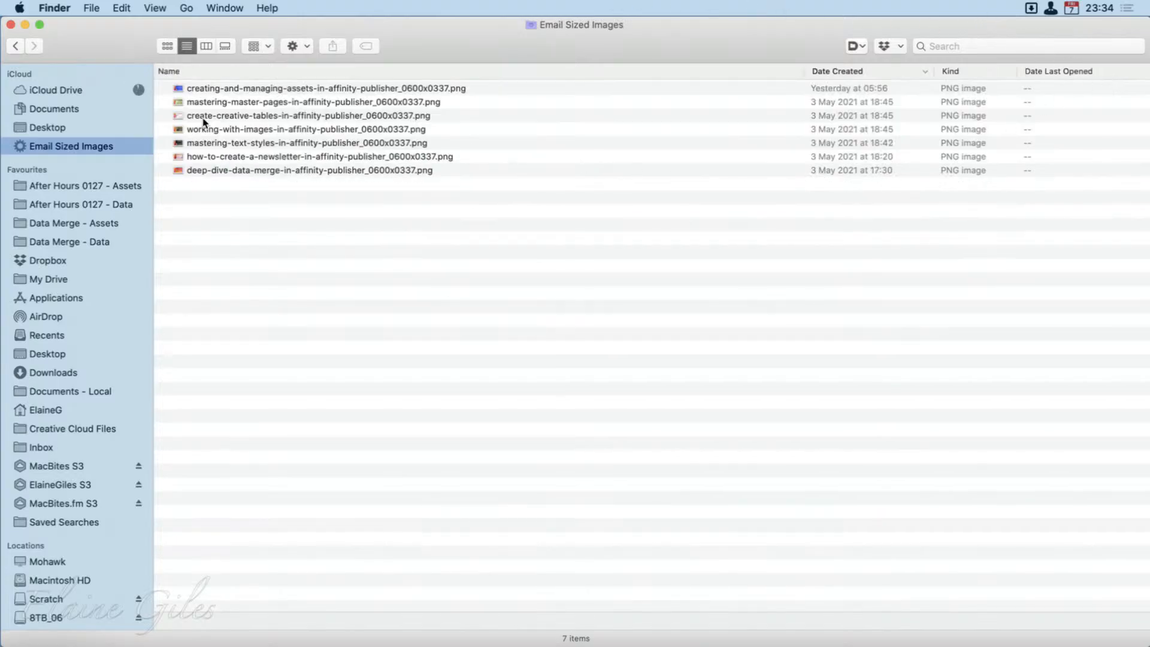
Step: Remove the Email Sized Images smart folder from the sidebar, and select the original on the Desktop
{"action": "left_click_drag", "start_coordinate": [78, 146], "coordinate": [465, 254]}
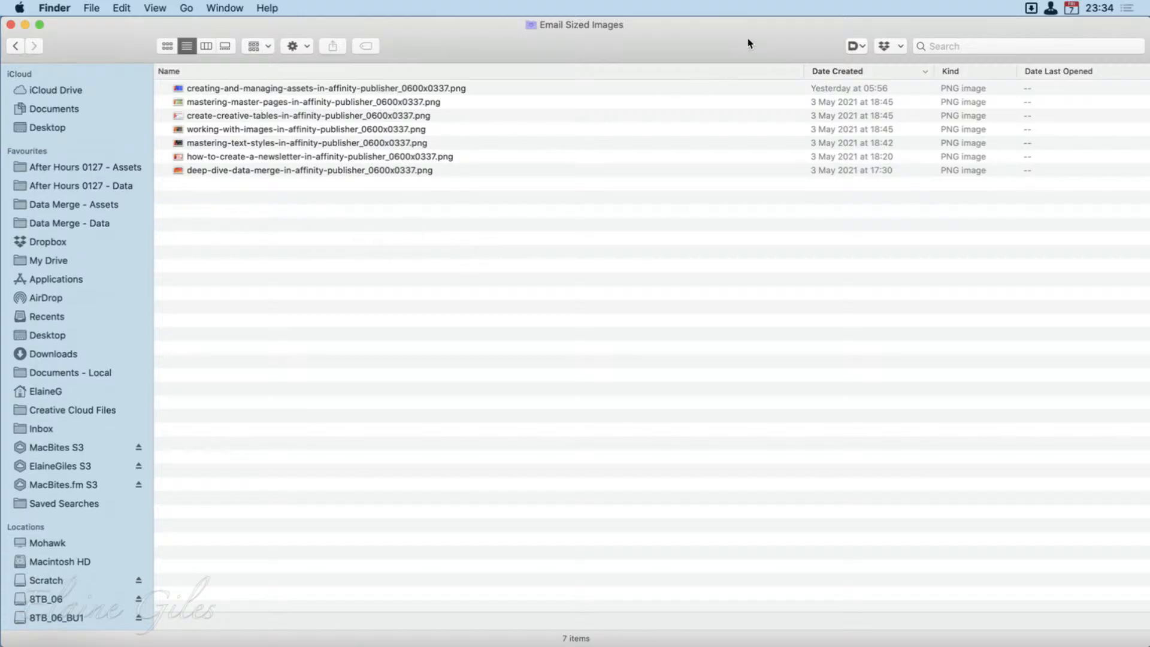
{"action": "left_click_drag", "start_coordinate": [748, 38], "coordinate": [744, 188]}
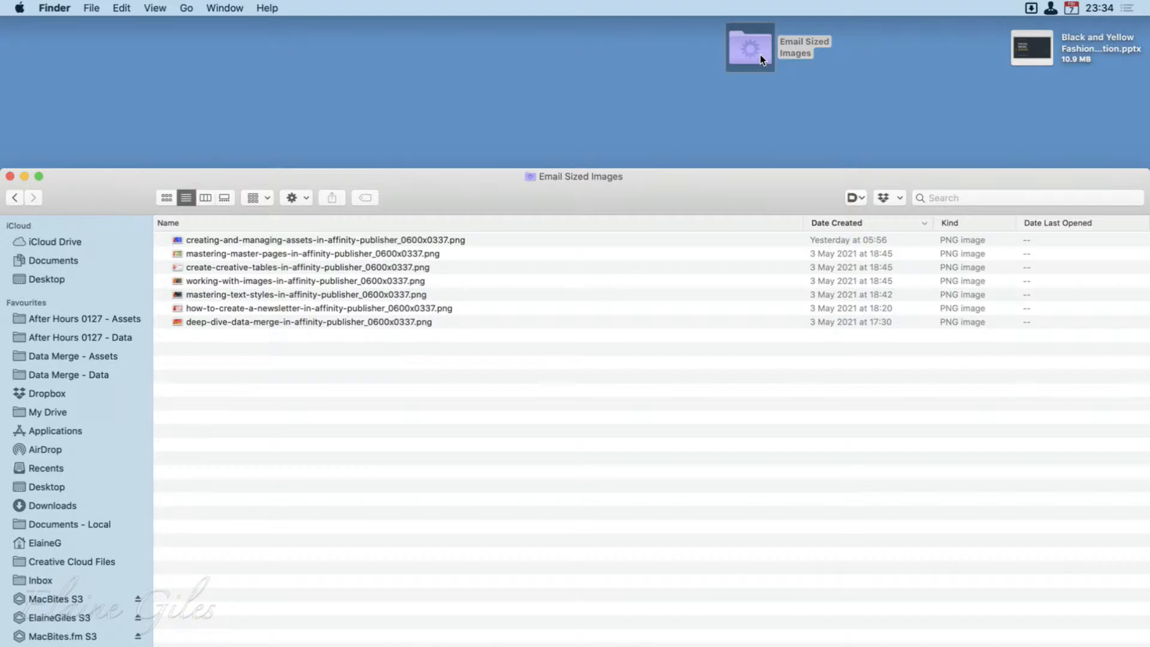
{"action": "left_click_drag", "start_coordinate": [716, 190], "coordinate": [727, 108]}
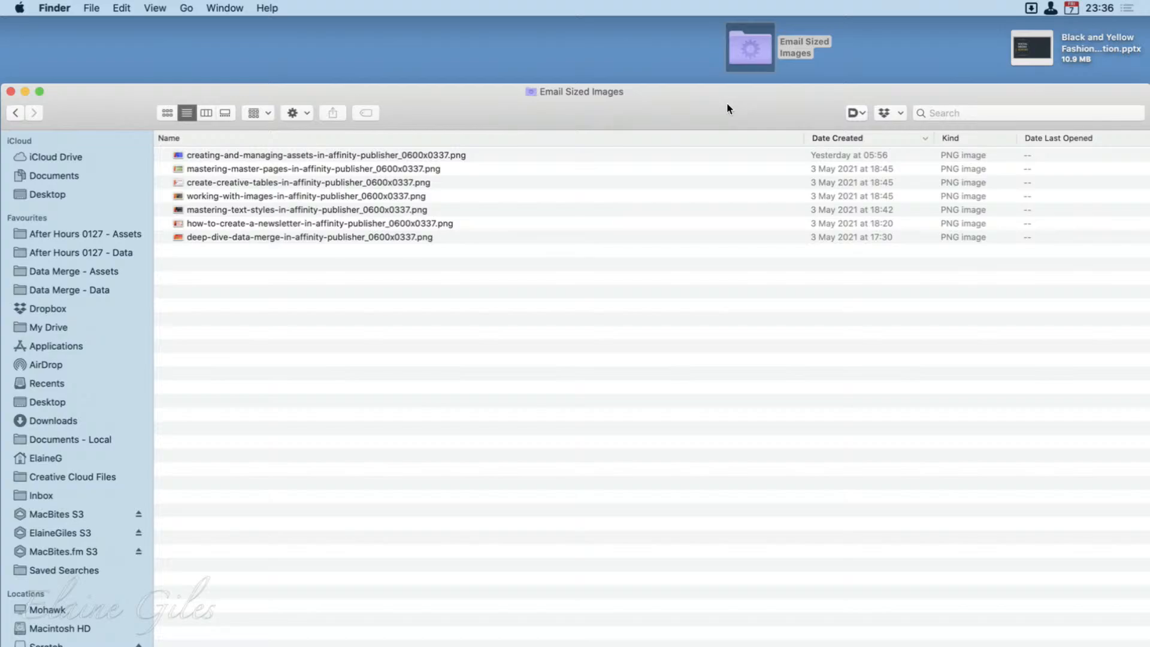
{"action": "left_click", "coordinate": [743, 48]}
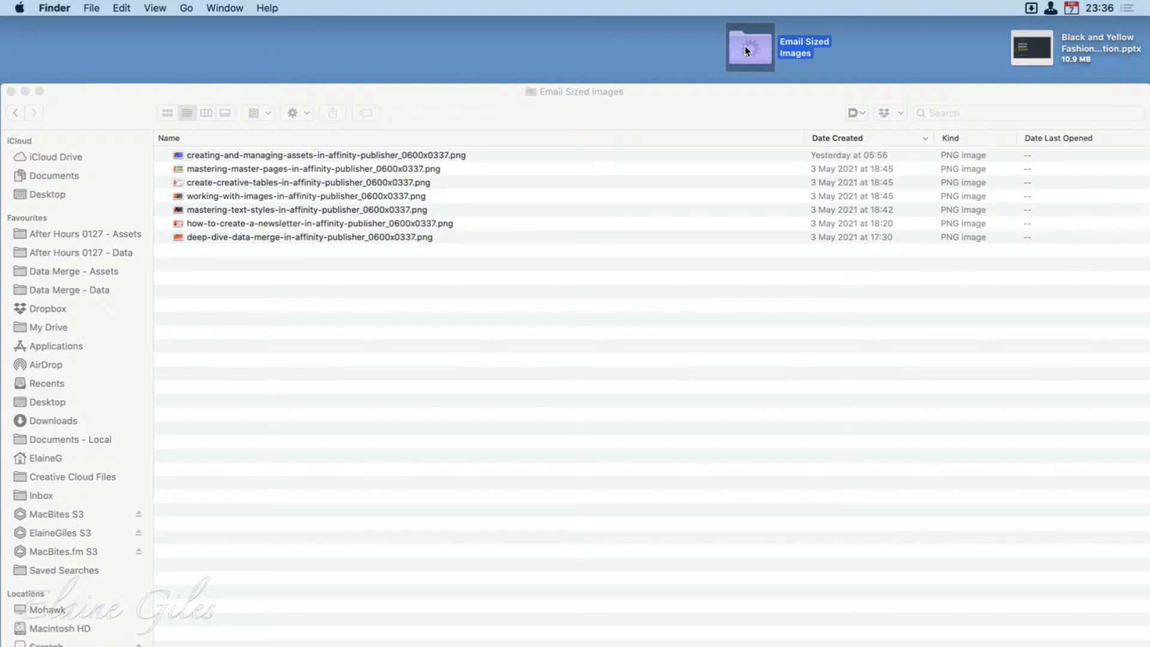
Step: Add the Email Sized Images smart folder to the sidebar again from the iCloud Desktop folder
{"action": "left_click", "coordinate": [46, 199]}
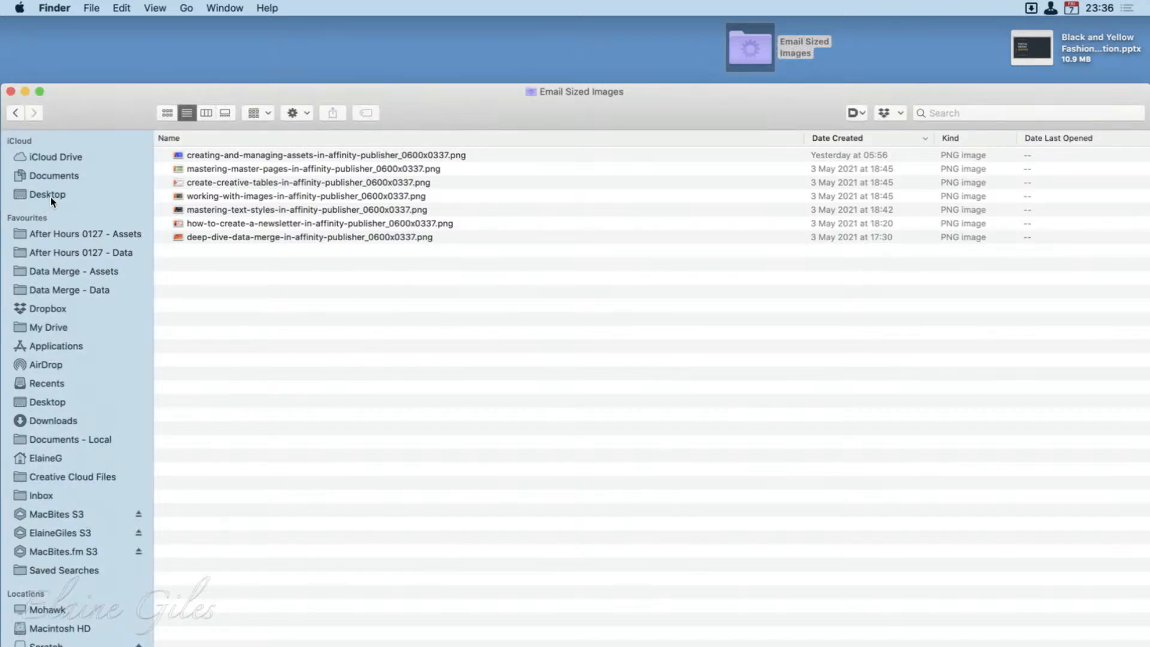
{"action": "left_click", "coordinate": [293, 168]}
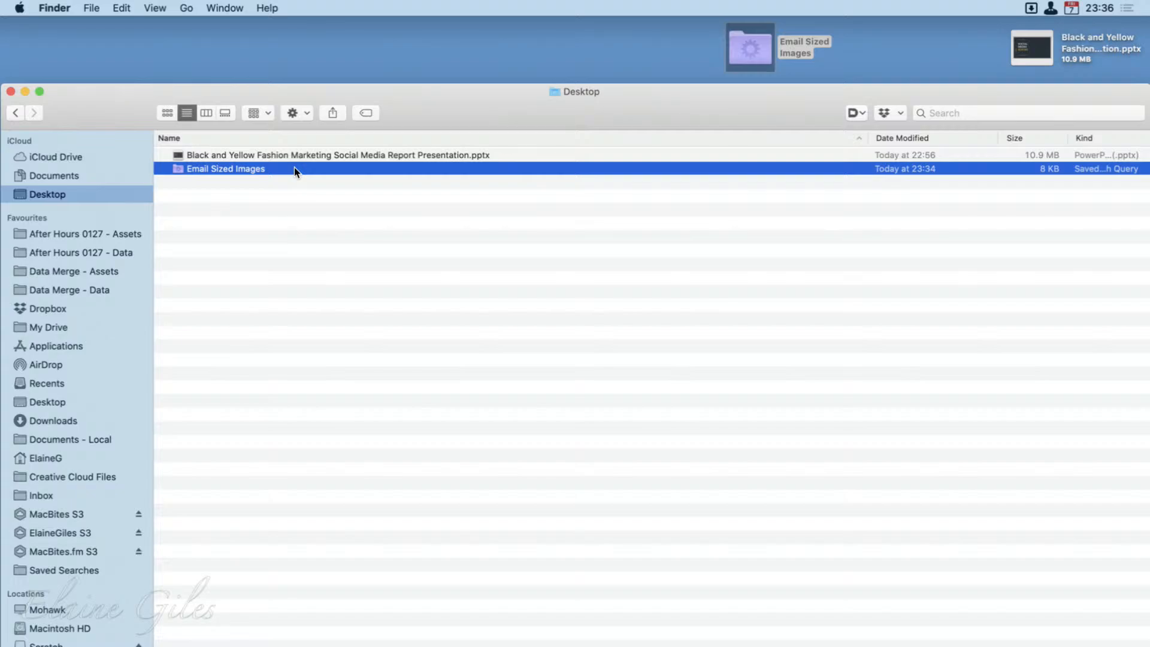
{"action": "key", "text": "ctrl+super+t"}
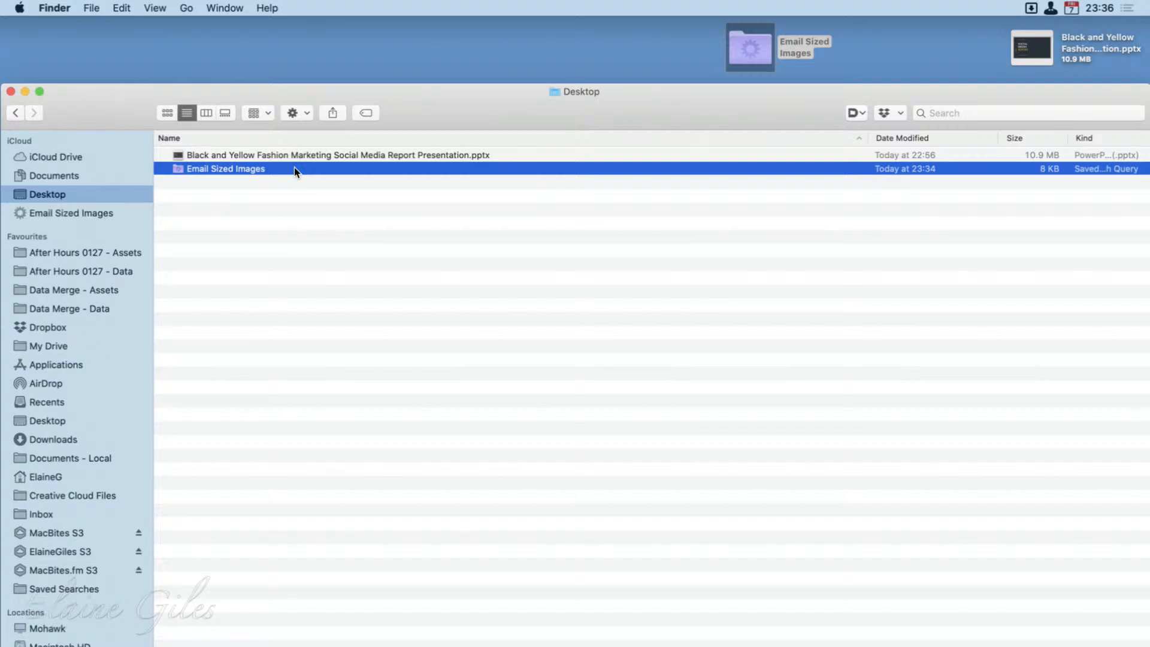
Step: Check the commands offered for the Email Sized Images sidebar entry while the Desktop folder is still the open location
{"action": "right_click", "coordinate": [91, 215]}
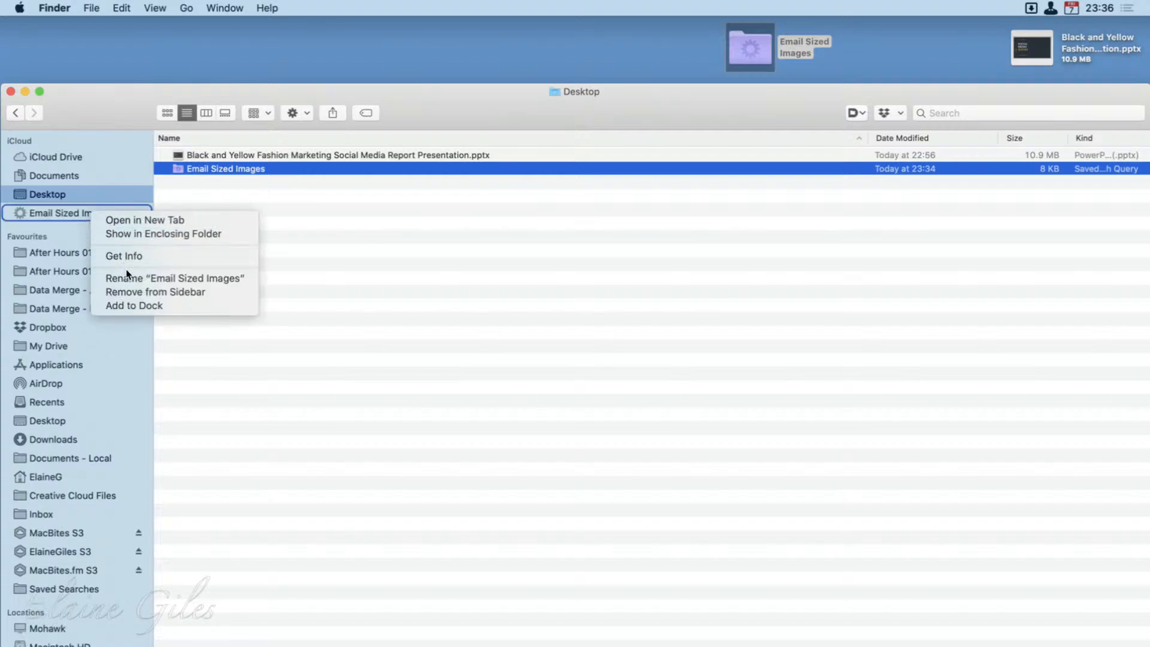
{"action": "left_click", "coordinate": [462, 226]}
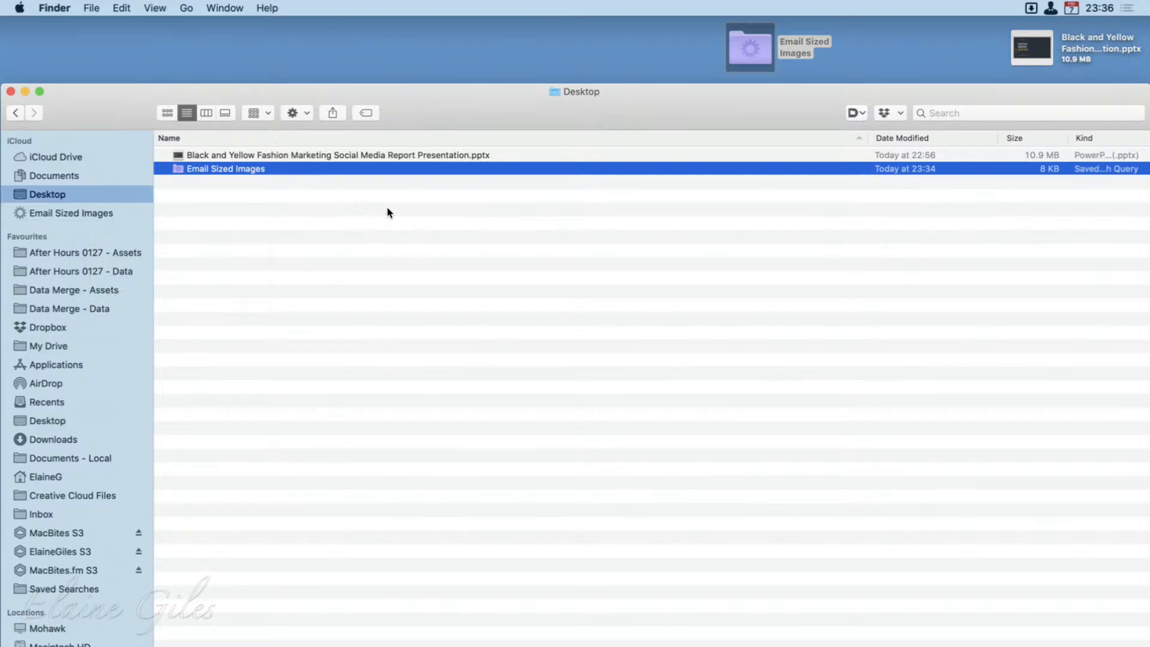
{"action": "left_click_drag", "start_coordinate": [113, 97], "coordinate": [111, 16]}
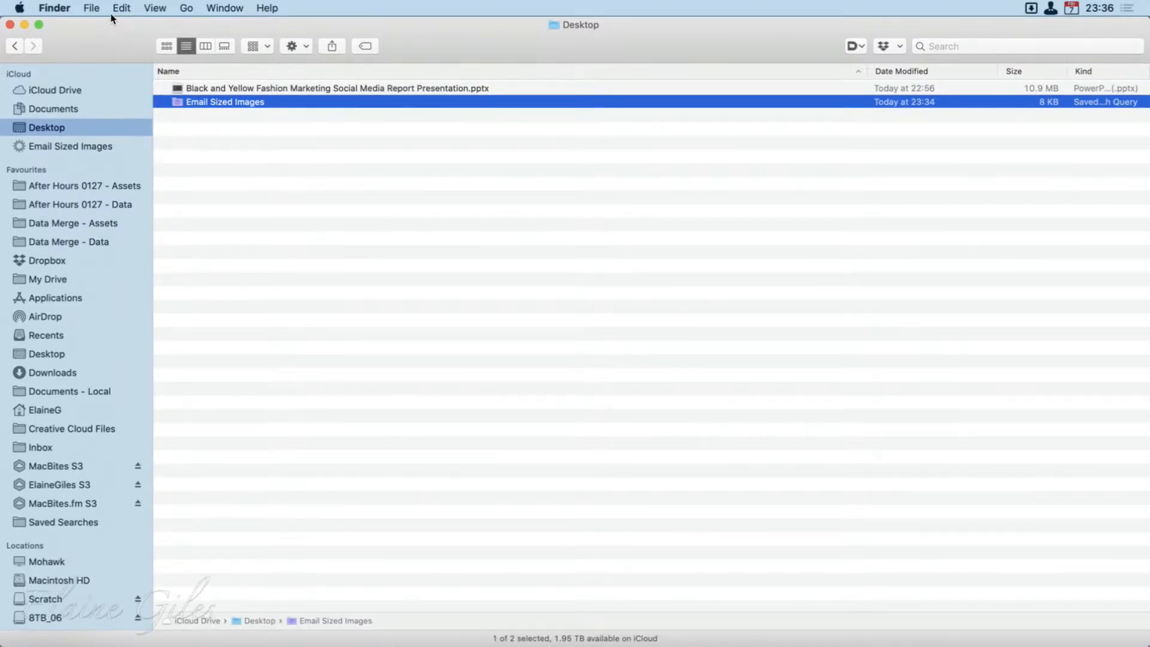
{"action": "right_click", "coordinate": [71, 146]}
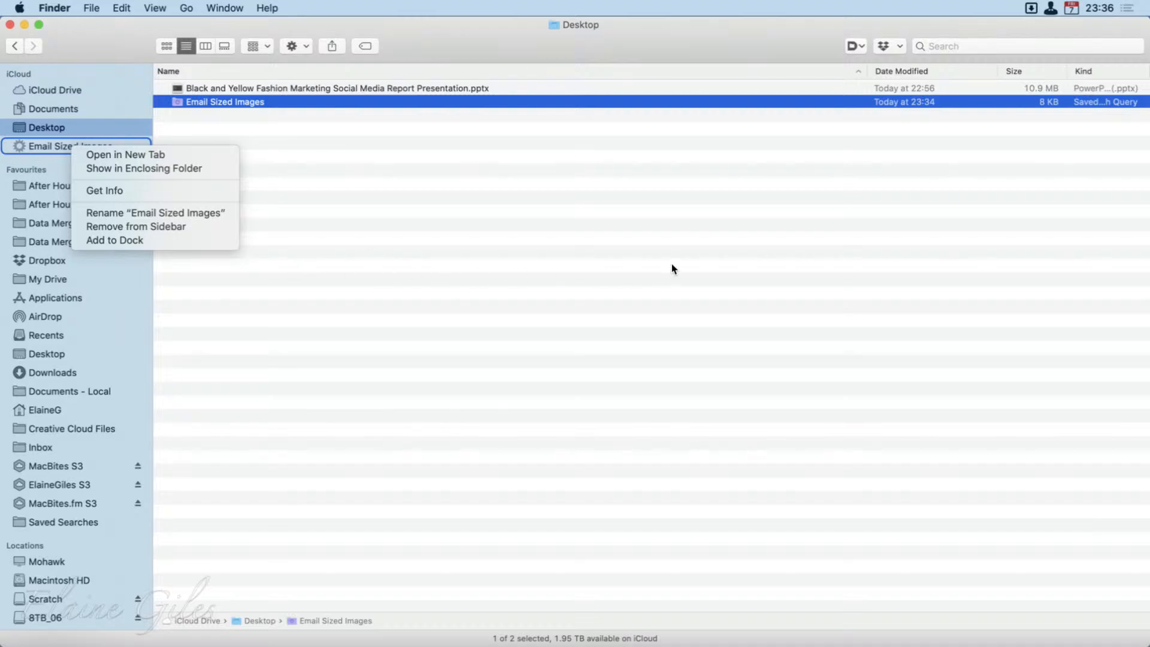
{"action": "left_click", "coordinate": [474, 9]}
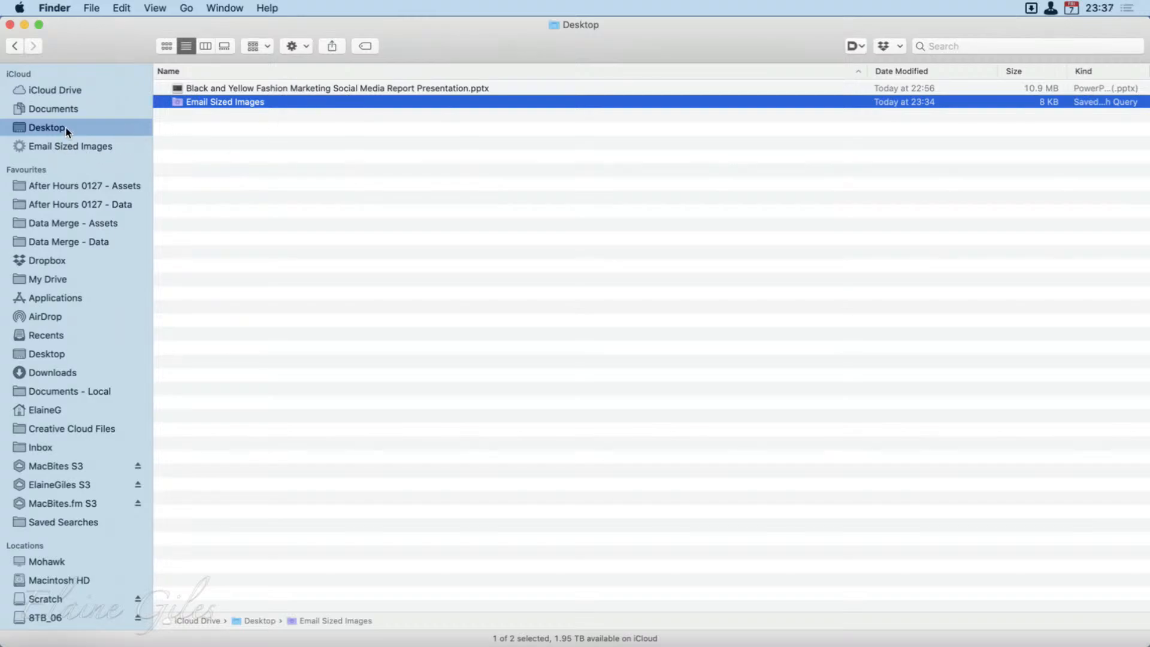
Step: Open the Email Sized Images smart folder from the sidebar and show its search criteria
{"action": "left_click", "coordinate": [100, 147]}
{"action": "right_click", "coordinate": [93, 146]}
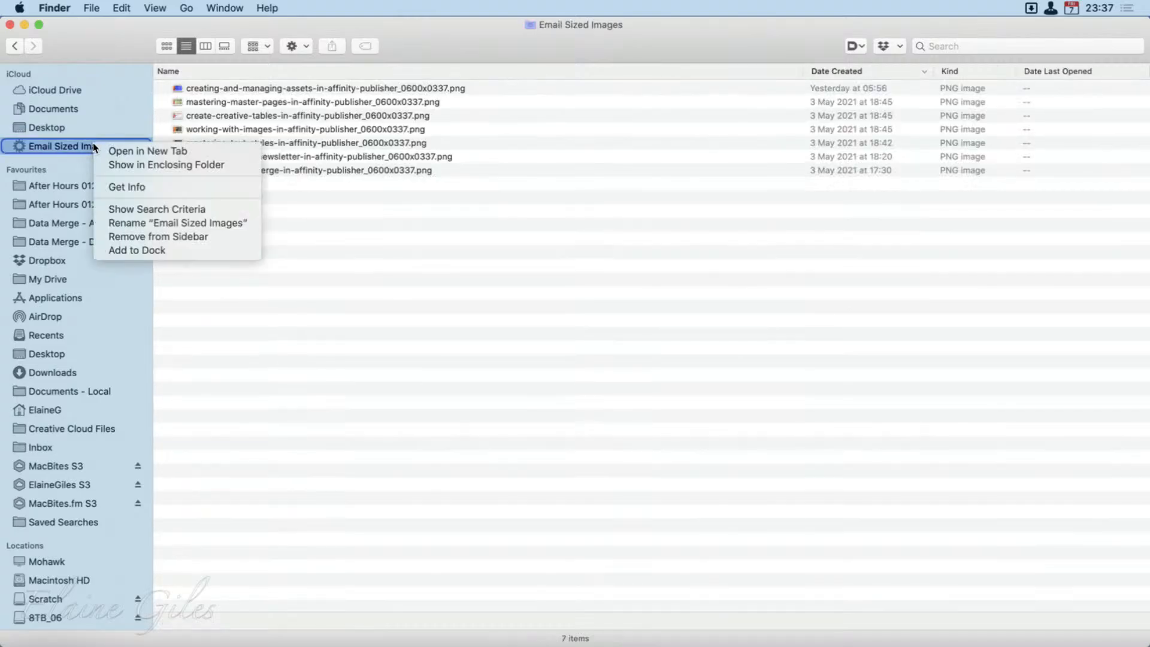
{"action": "left_click", "coordinate": [175, 206]}
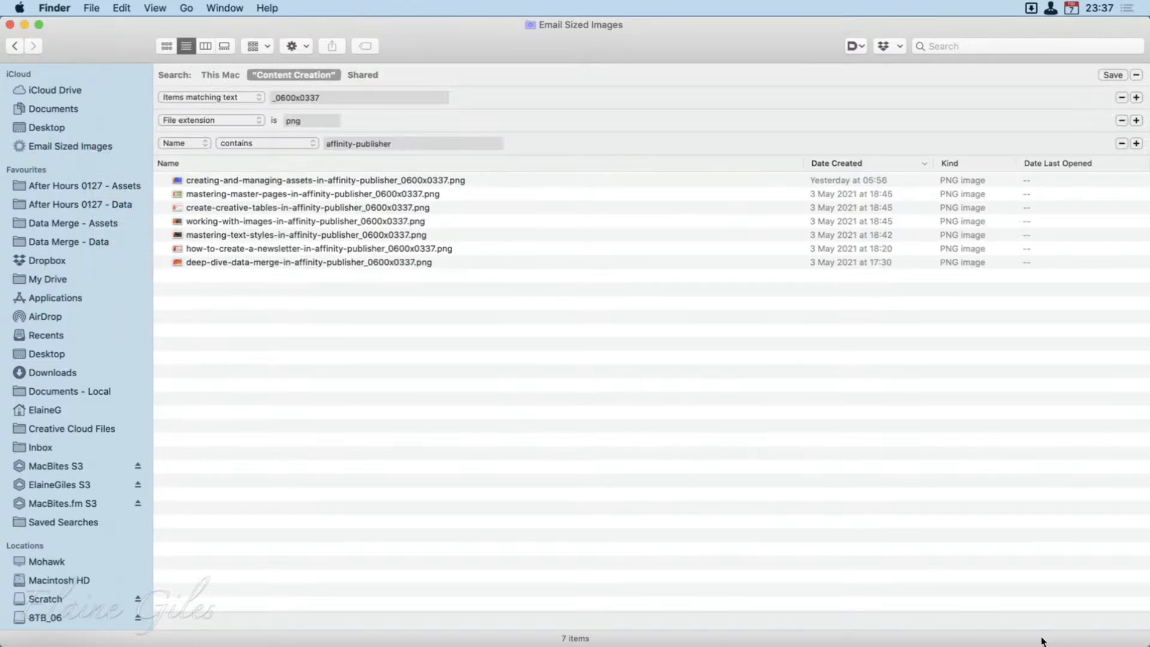
Step: Shrink the Email Sized Images window to fit its file list, and take a window screenshot of it
{"action": "left_click_drag", "start_coordinate": [1139, 644], "coordinate": [827, 614]}
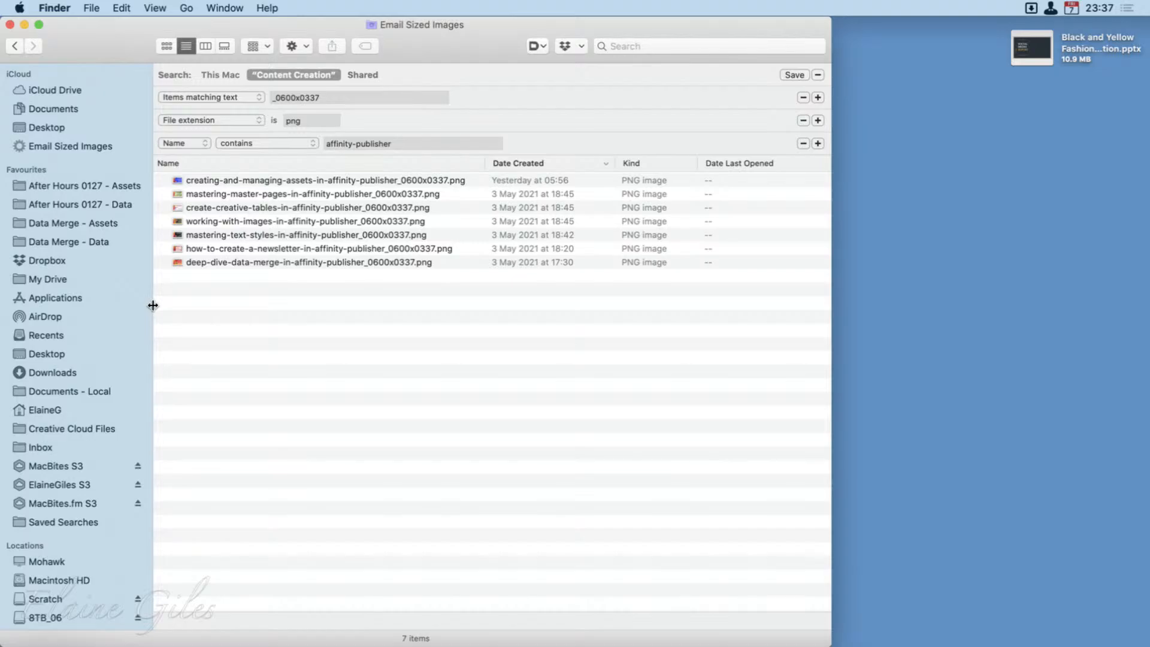
{"action": "left_click_drag", "start_coordinate": [362, 645], "coordinate": [383, 325]}
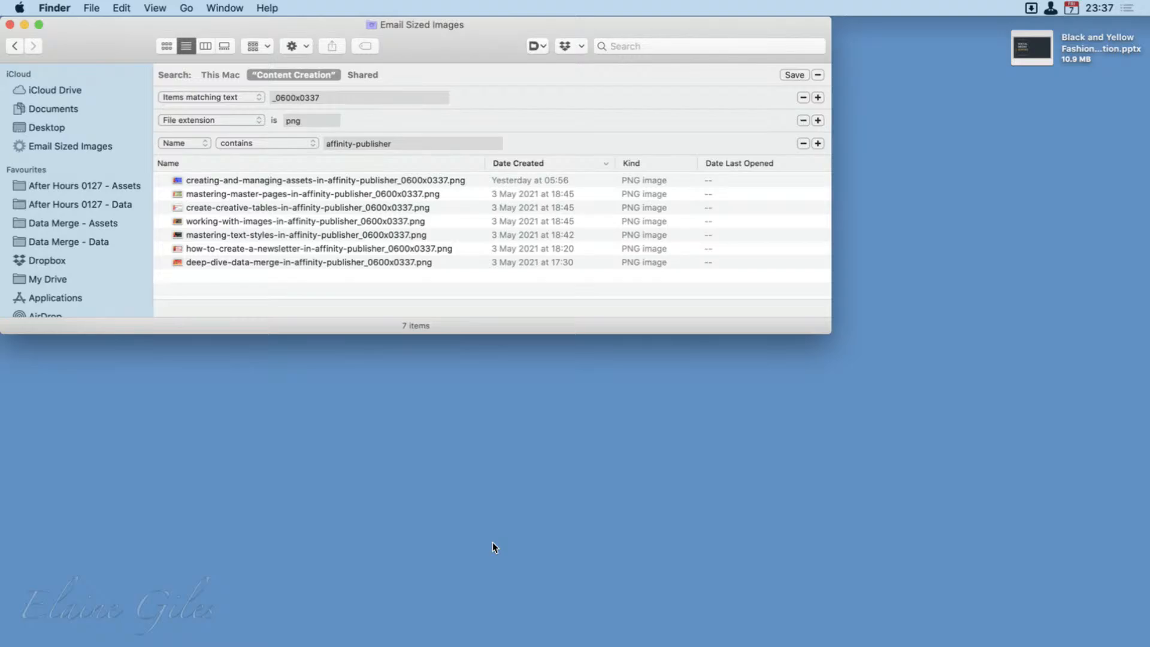
{"action": "key", "text": "super+shift+4"}
{"action": "key", "text": "space"}
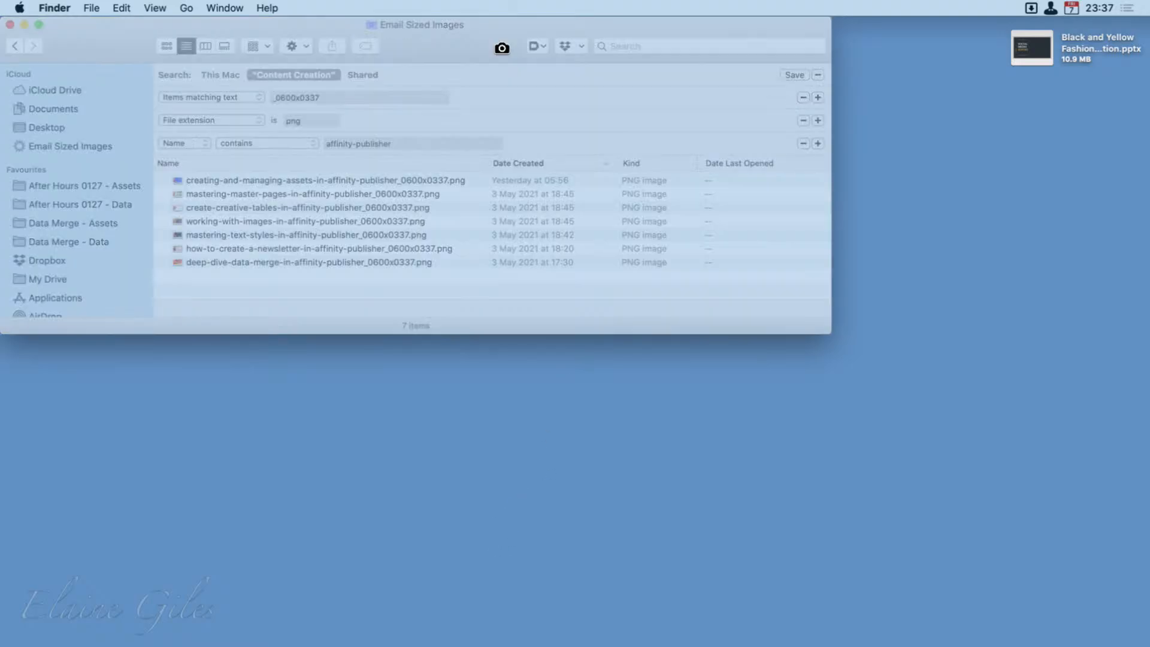
{"action": "left_click", "coordinate": [502, 48]}
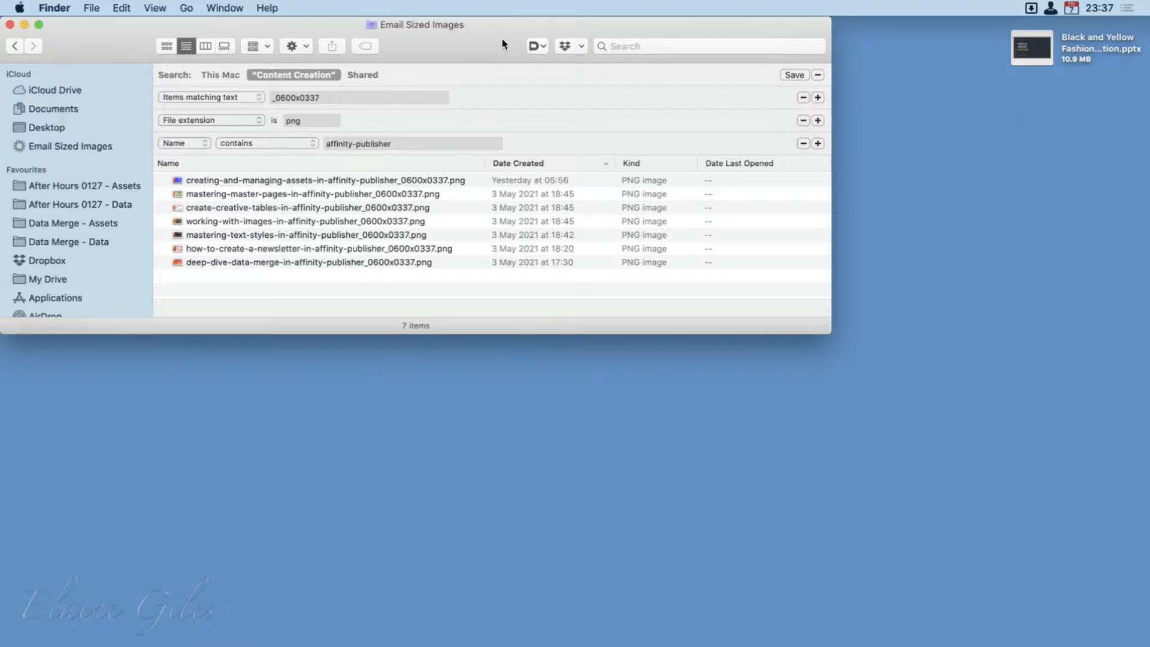
Step: Switch to the App Store and search for "snappy"
{"action": "key", "text": "alt+space"}
{"action": "type", "text": "app"}
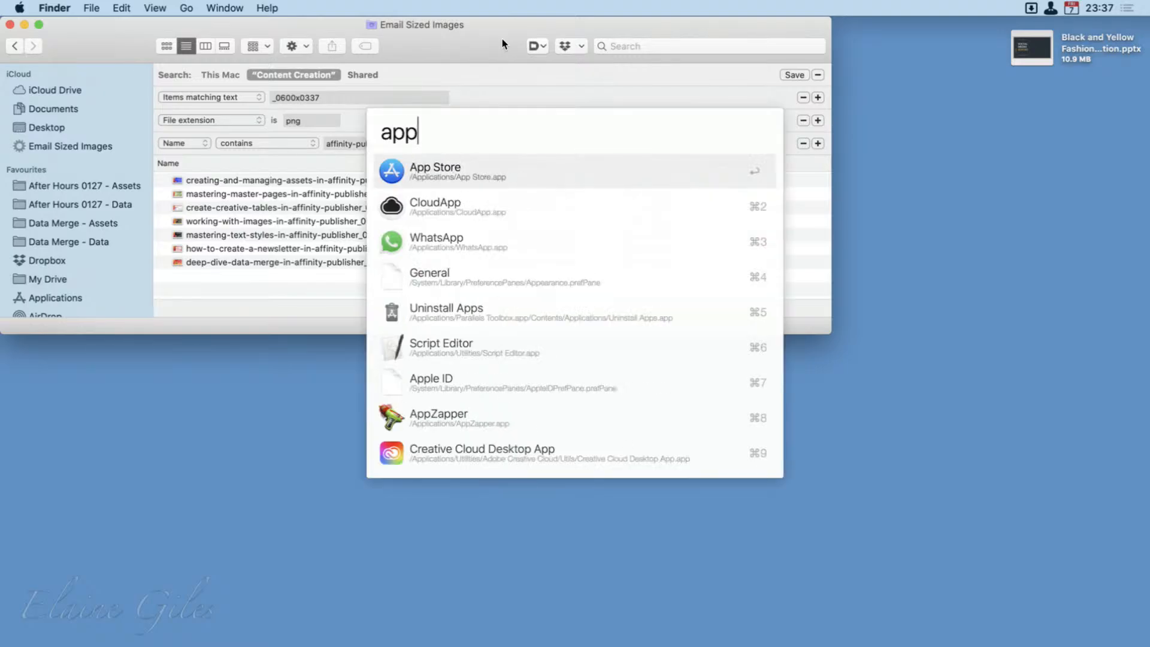
{"action": "key", "text": "Return"}
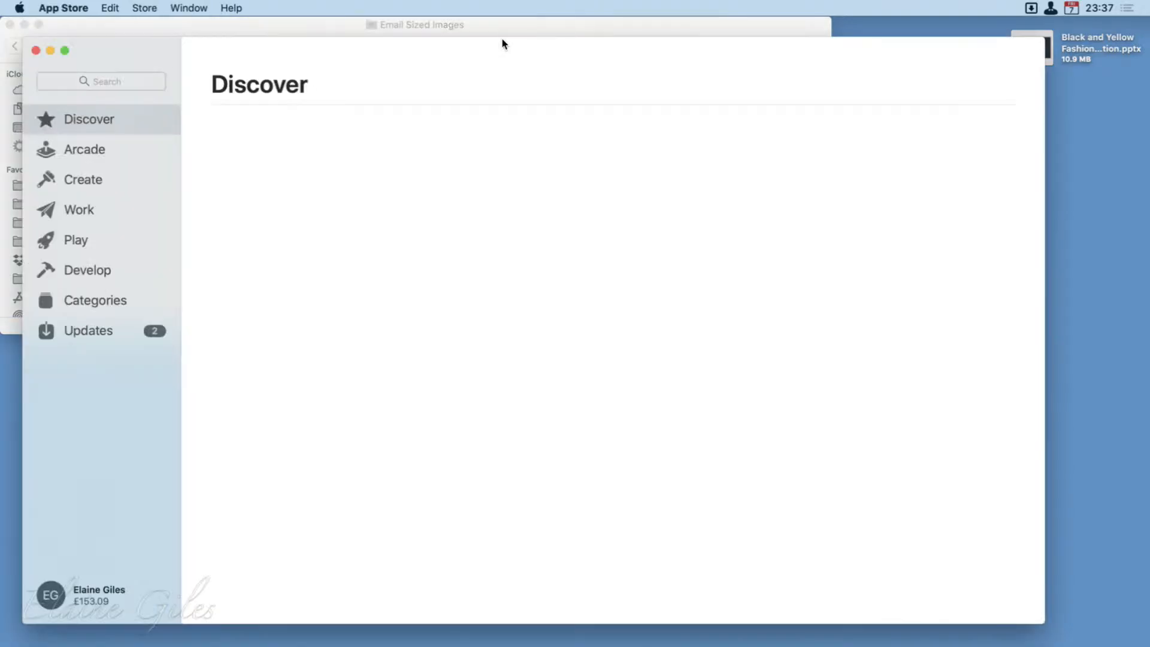
{"action": "key", "text": "super+f"}
{"action": "type", "text": "snapp"}
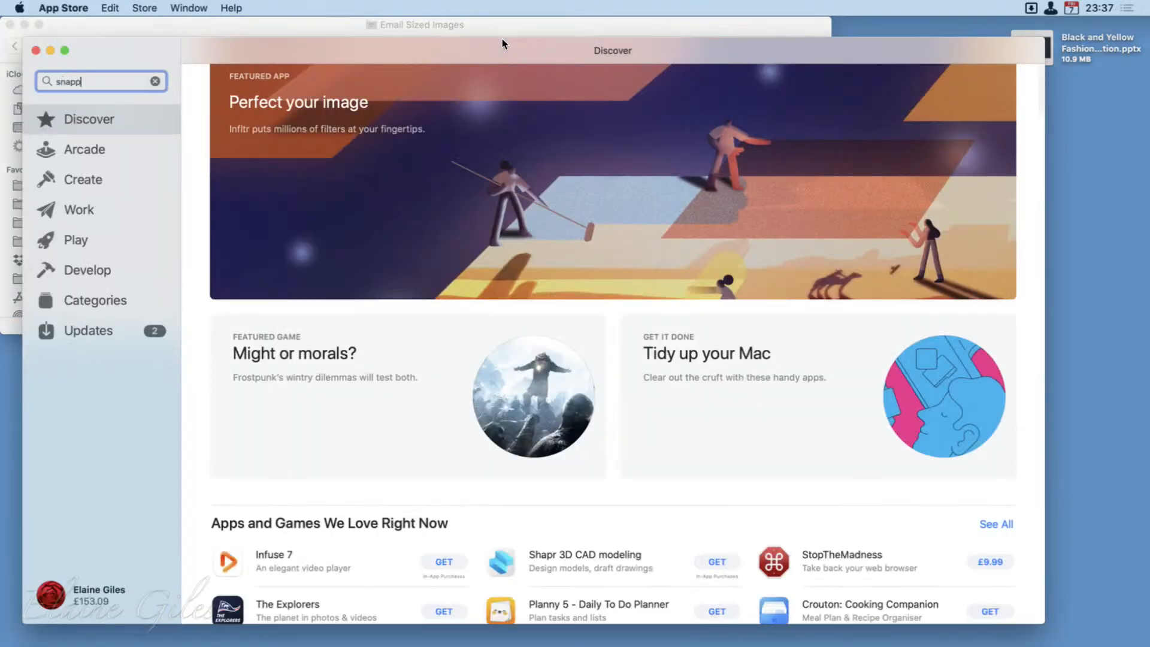
{"action": "type", "text": "y"}
{"action": "key", "text": "Return"}
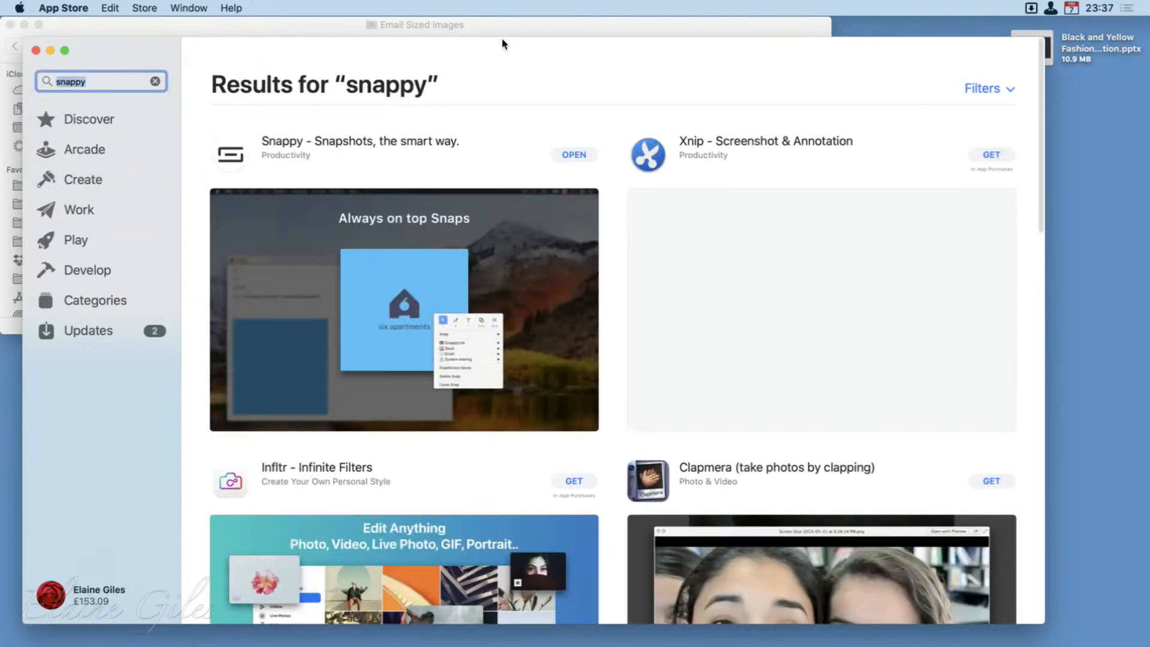
Step: Open the "Snappy - Snapshots, the smart way." page and examine its previews, description and ratings
{"action": "left_click", "coordinate": [286, 240]}
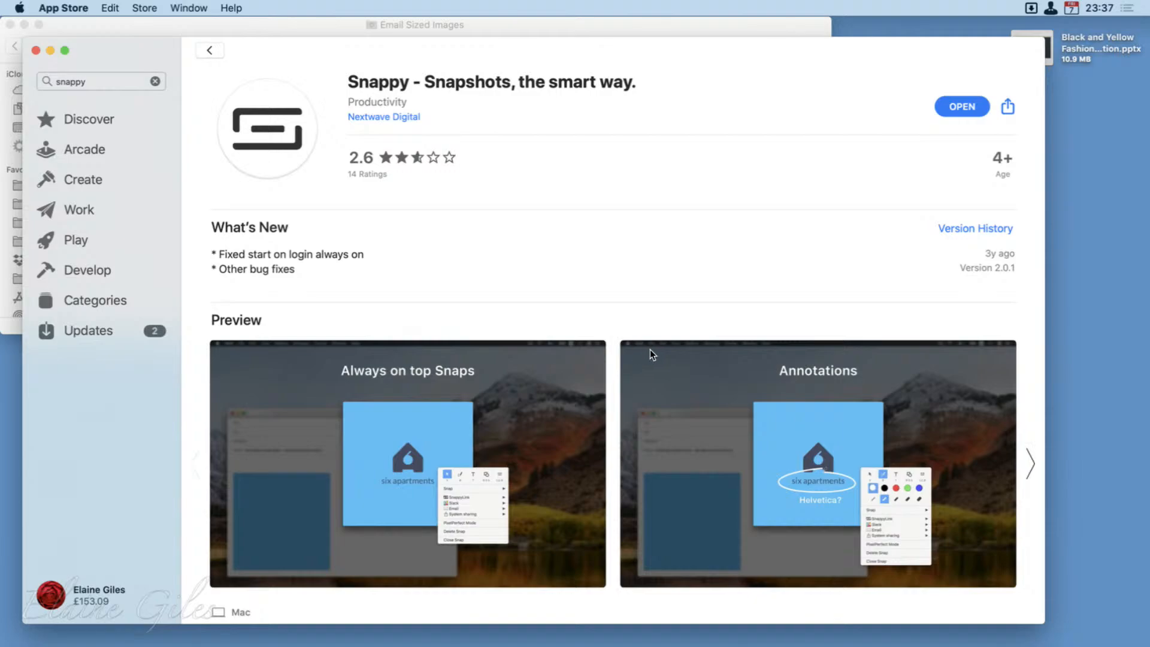
{"action": "scroll", "coordinate": [650, 351], "scroll_direction": "down", "scroll_amount": 3}
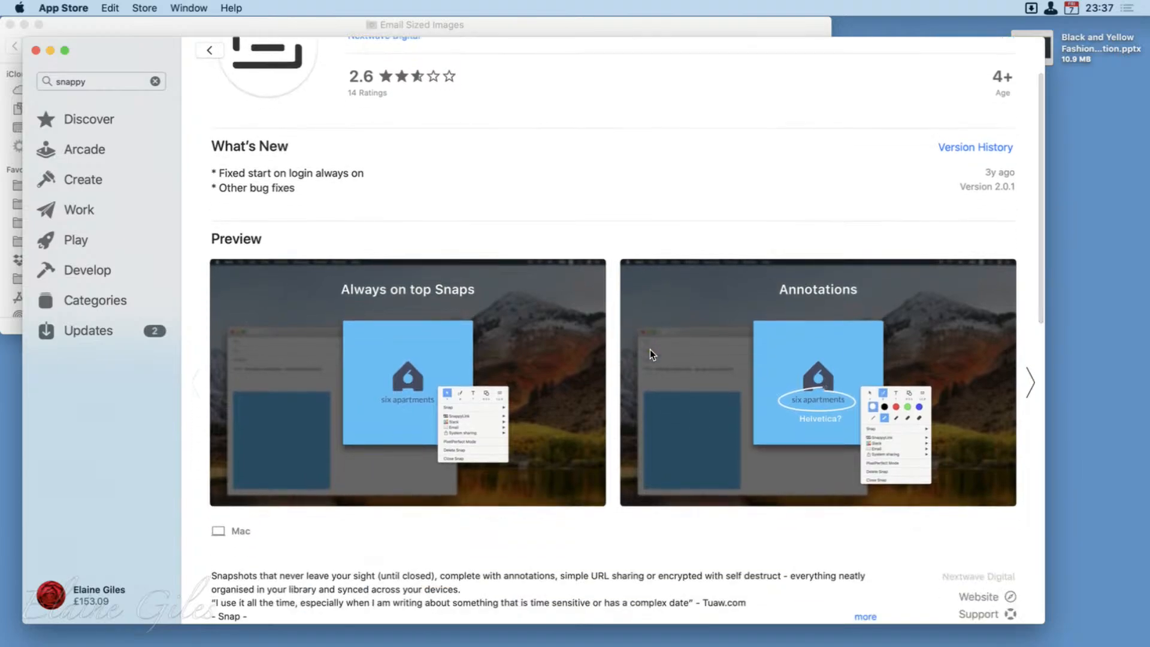
{"action": "scroll", "coordinate": [650, 352], "scroll_direction": "up", "scroll_amount": 3}
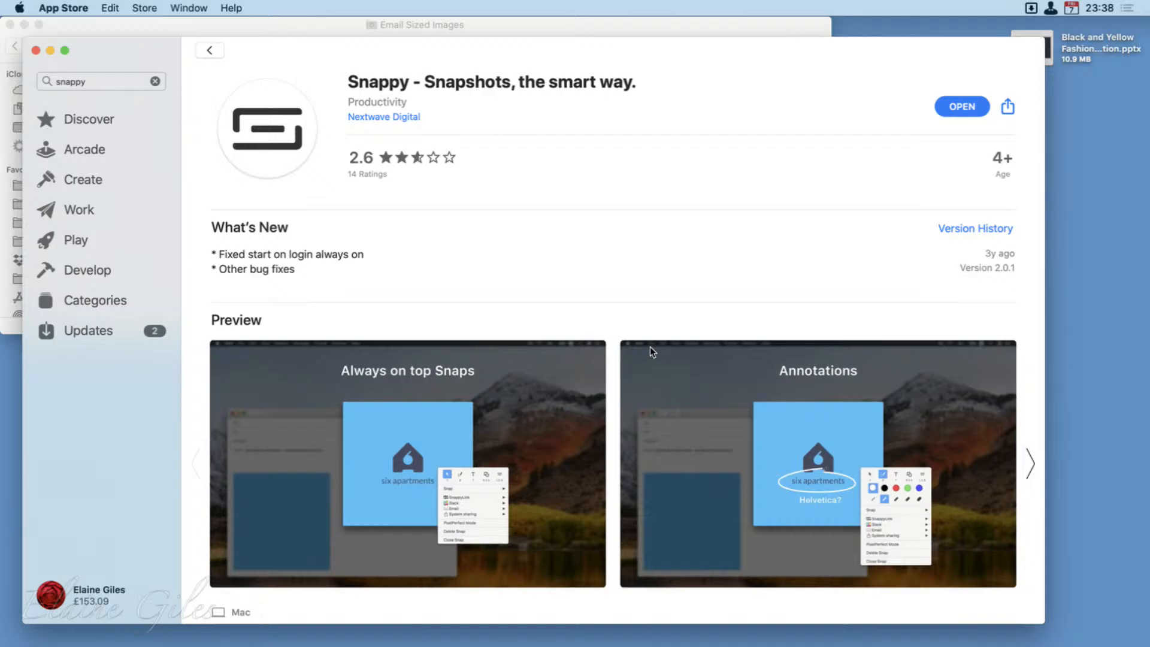
{"action": "scroll", "coordinate": [651, 351], "scroll_direction": "down", "scroll_amount": 10}
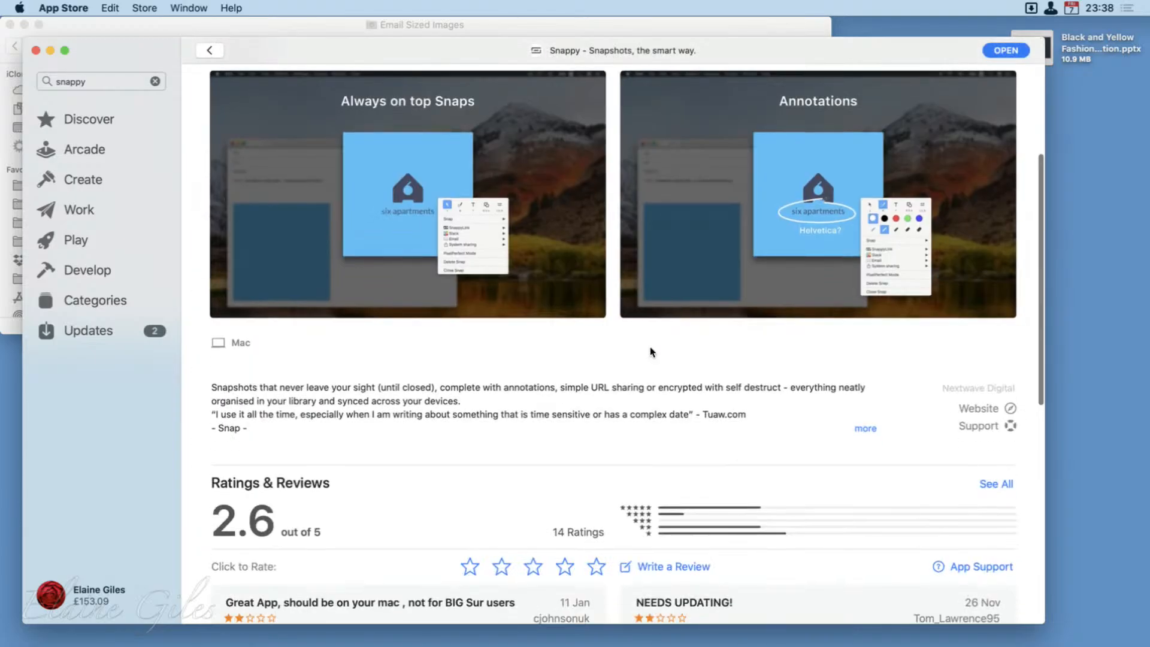
{"action": "scroll", "coordinate": [650, 348], "scroll_direction": "down", "scroll_amount": 2}
{"action": "scroll", "coordinate": [650, 348], "scroll_direction": "up", "scroll_amount": 12}
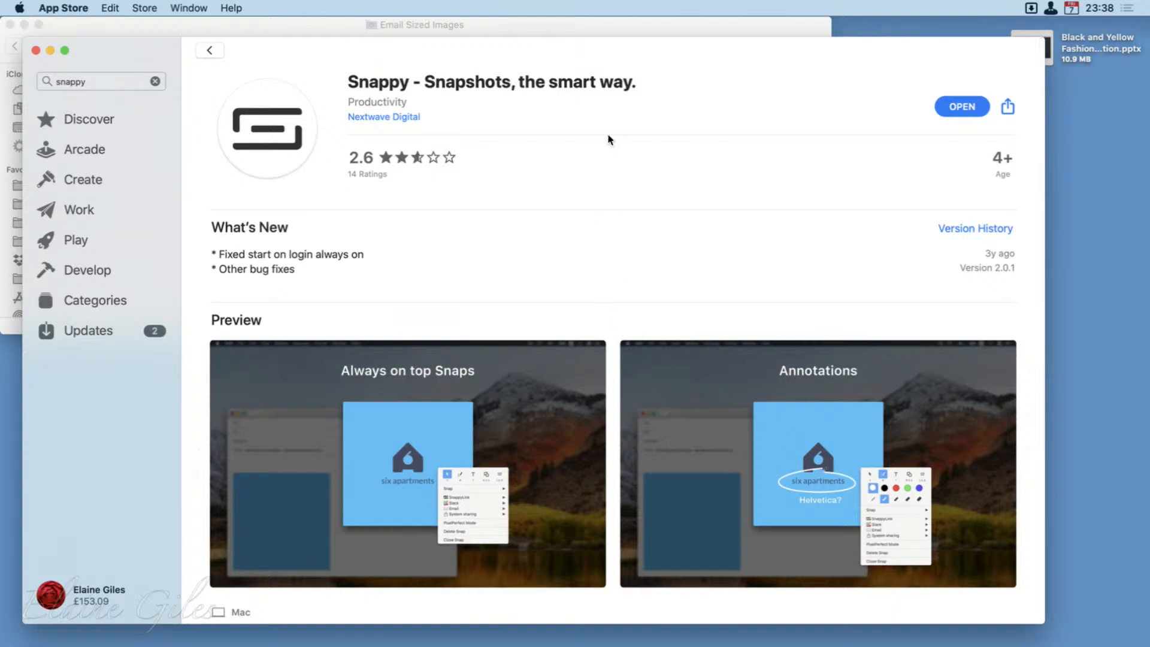
Step: Search the App Store for "screenfloat-better screenshots", view the ScreenFloat-Better Screenshots page, and leave the App Store
{"action": "left_click", "coordinate": [106, 83]}
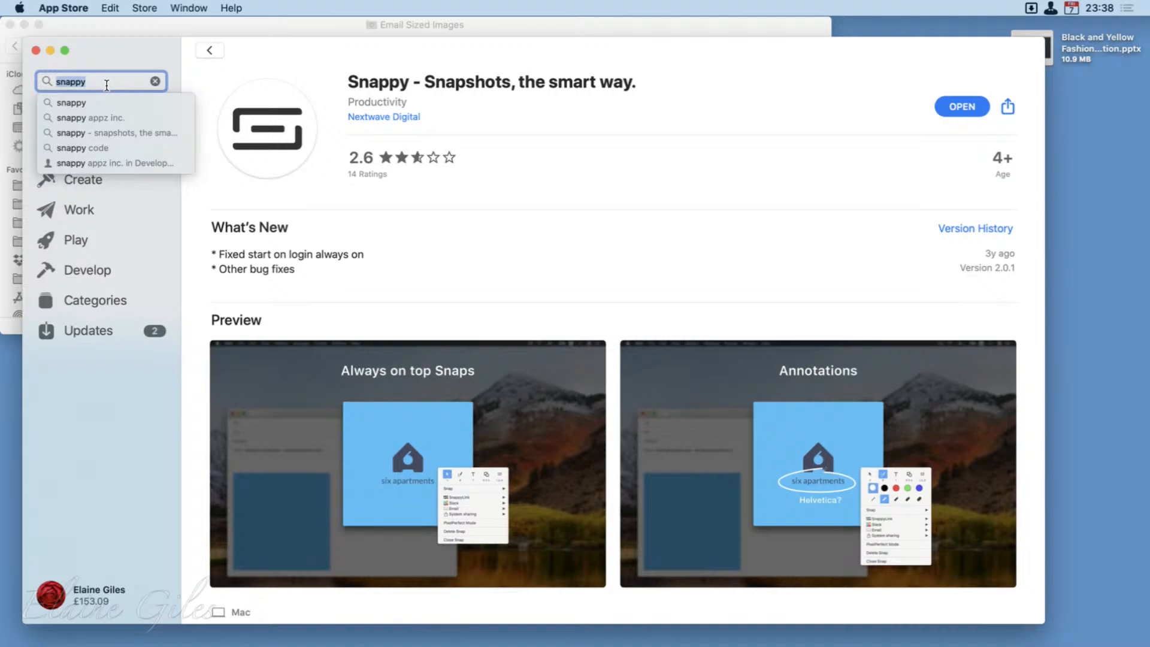
{"action": "type", "text": "scree"}
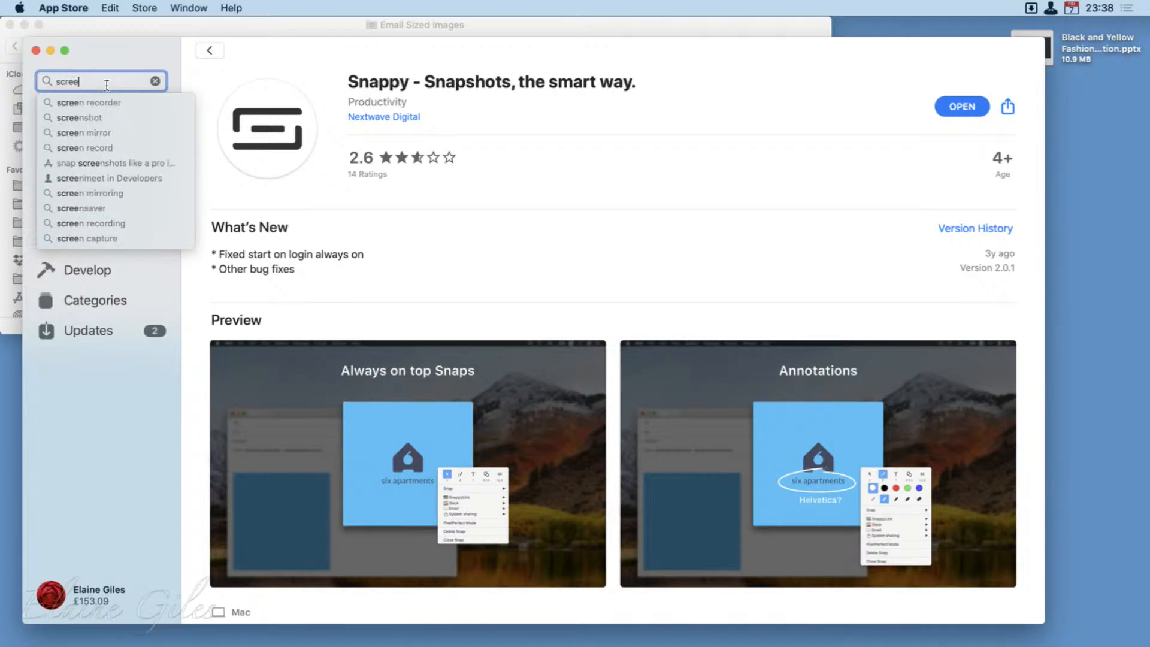
{"action": "type", "text": "nfloat"}
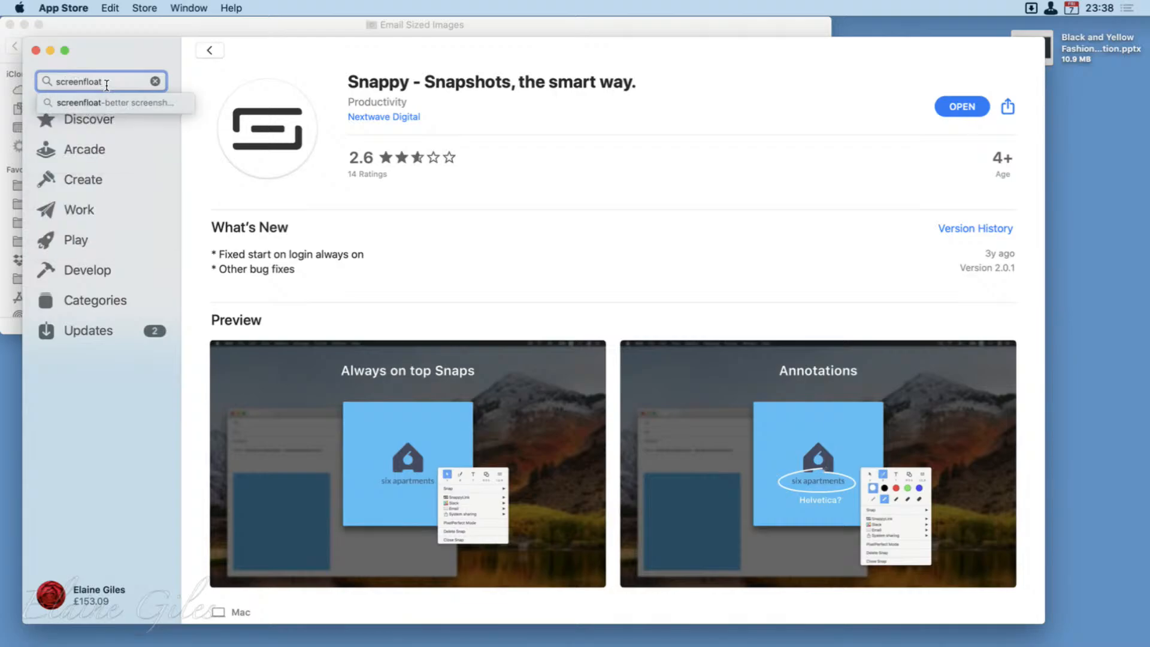
{"action": "key", "text": "Down"}
{"action": "key", "text": "Return"}
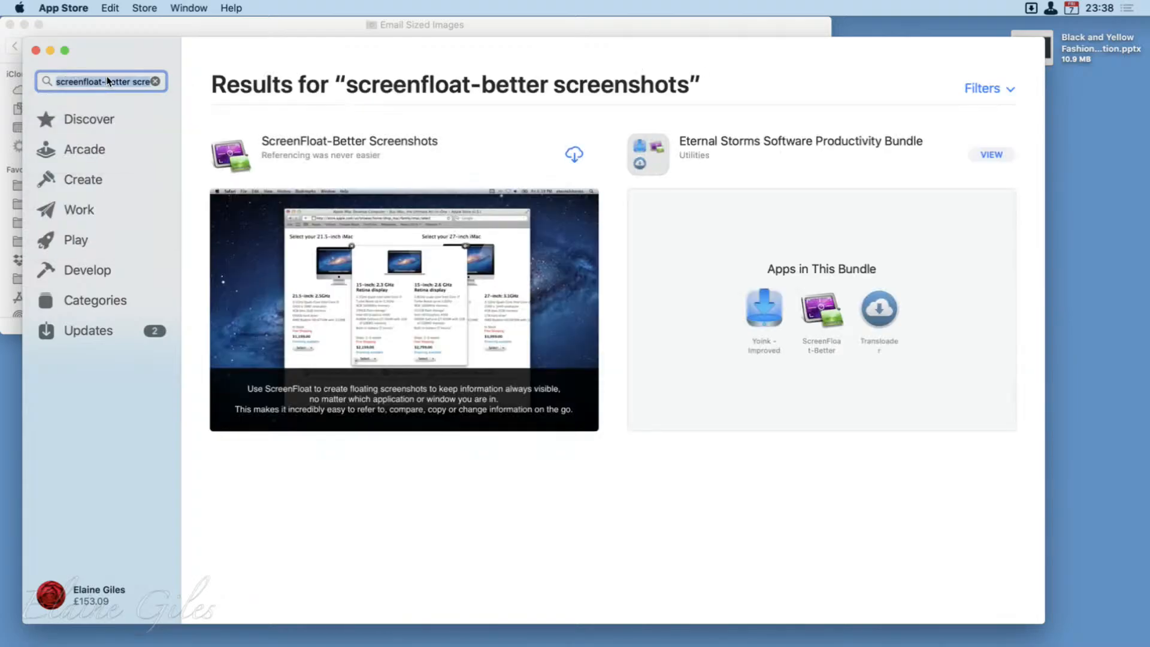
{"action": "left_click", "coordinate": [320, 263]}
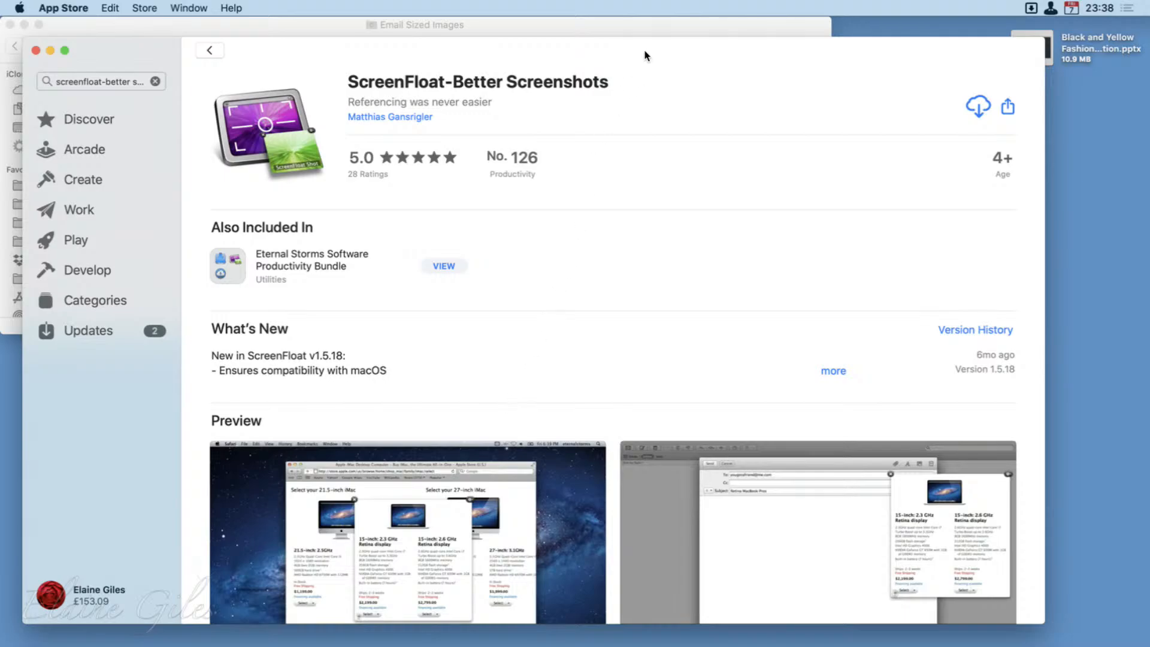
{"action": "left_click_drag", "start_coordinate": [644, 50], "coordinate": [0, 381]}
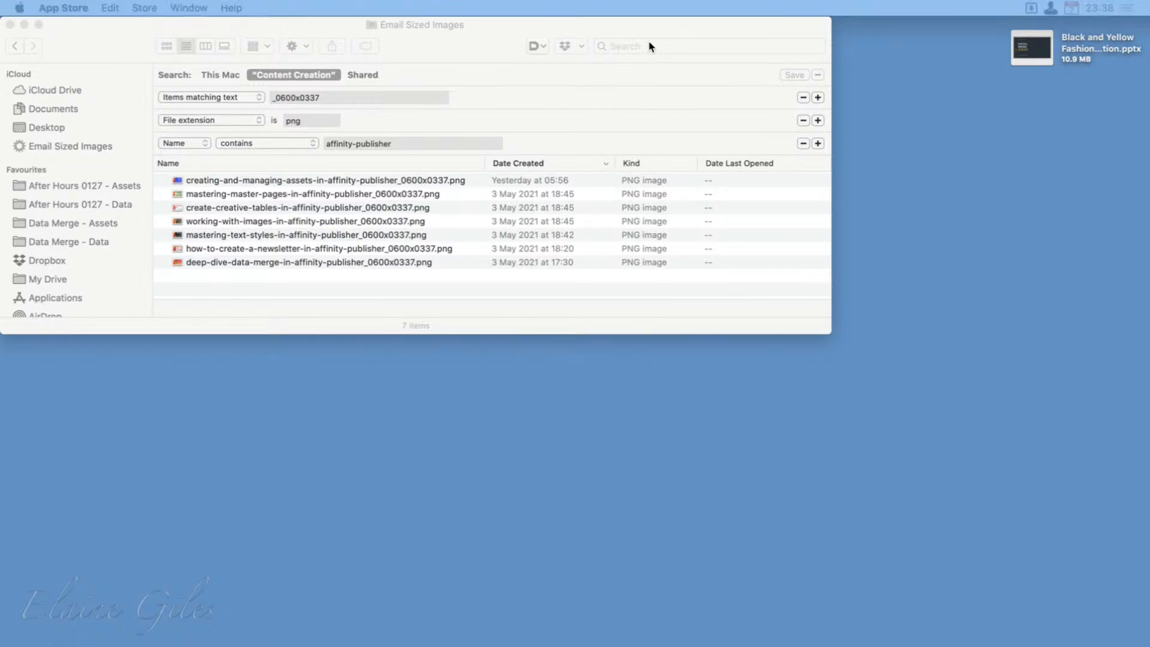
Step: Capture the Email Sized Images Finder window as a floating snapshot and move it clear of the original window
{"action": "left_click", "coordinate": [611, 20]}
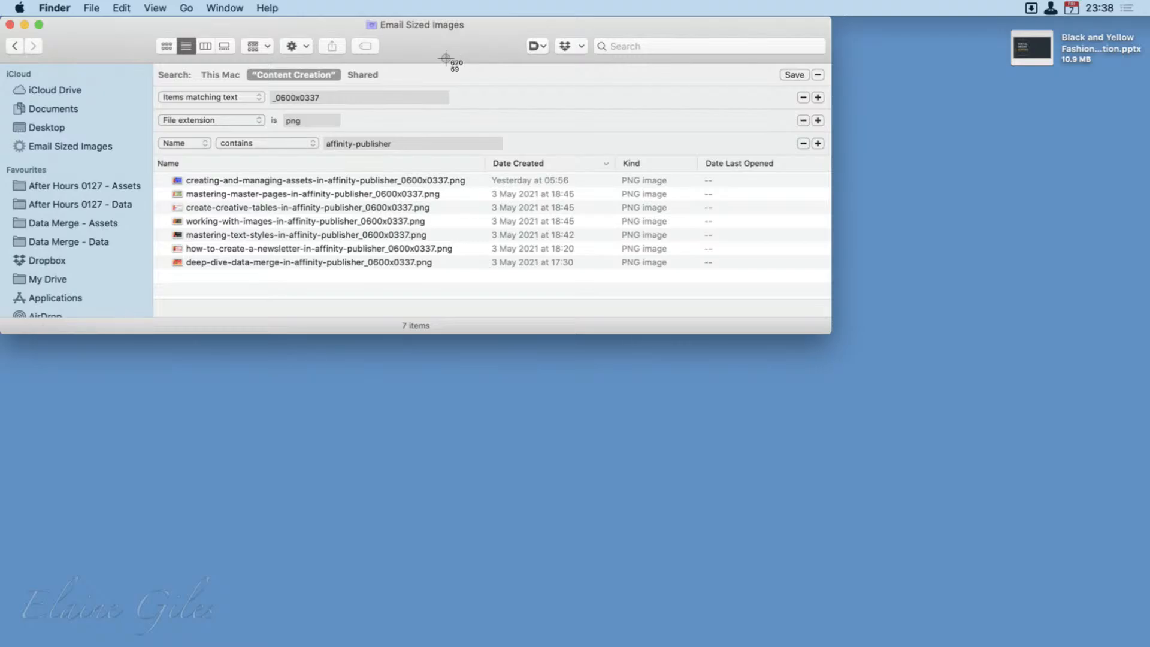
{"action": "key", "text": "space"}
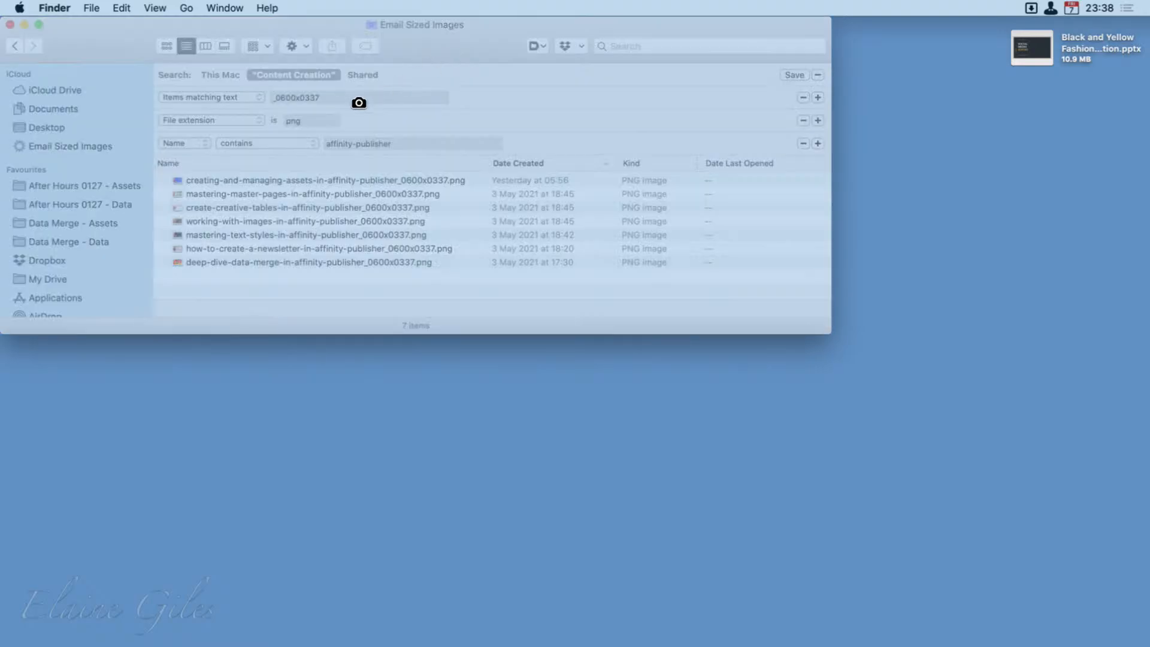
{"action": "left_click", "coordinate": [475, 57]}
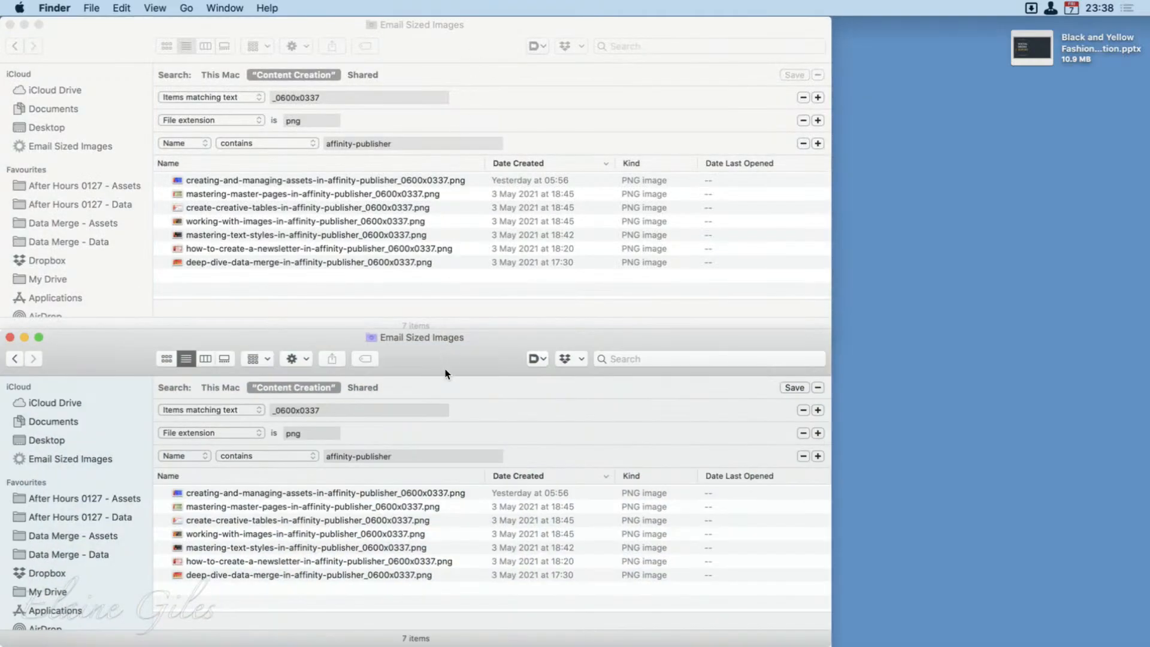
{"action": "left_click_drag", "start_coordinate": [444, 372], "coordinate": [721, 304]}
Step: Select individual PNG files in the original Finder window, try the floating snapshot for comparison, and shift the snapshot slightly
{"action": "left_click", "coordinate": [366, 199]}
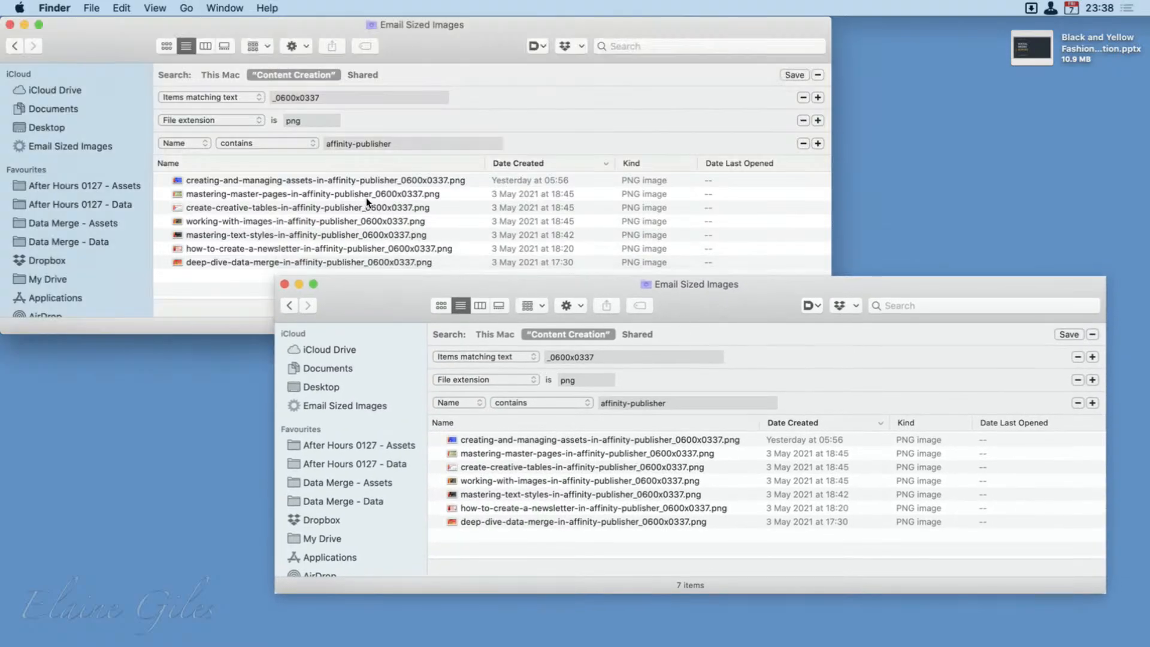
{"action": "left_click", "coordinate": [361, 203]}
{"action": "left_click", "coordinate": [327, 233]}
{"action": "left_click", "coordinate": [259, 251]}
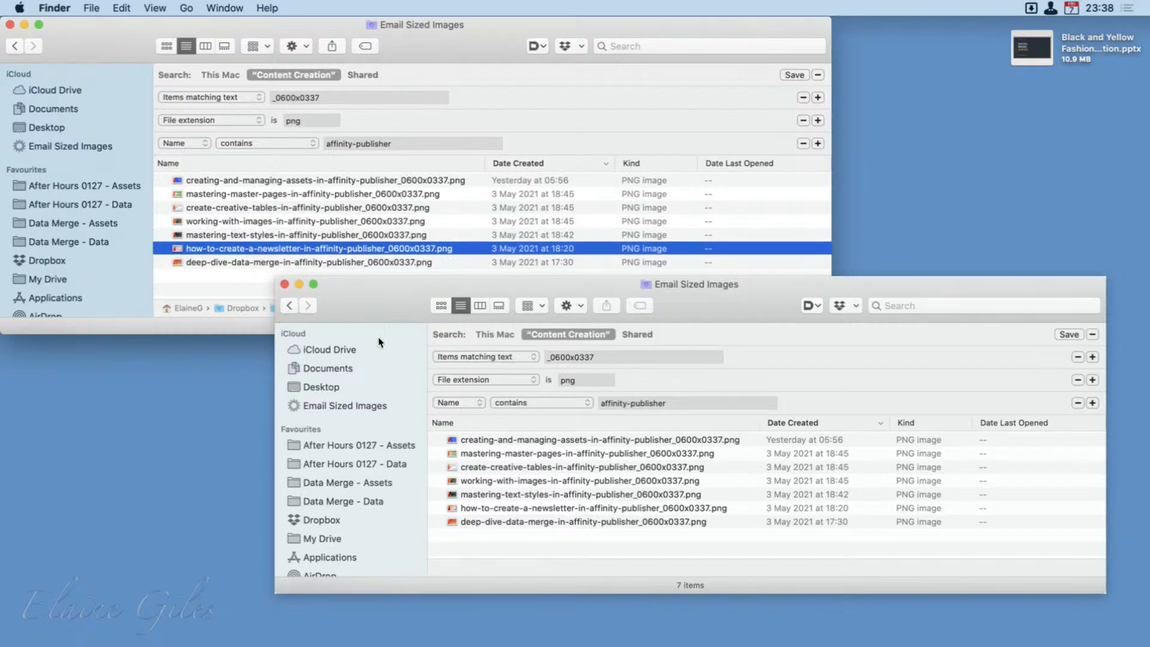
{"action": "left_click", "coordinate": [515, 426]}
{"action": "left_click_drag", "start_coordinate": [773, 296], "coordinate": [754, 315]}
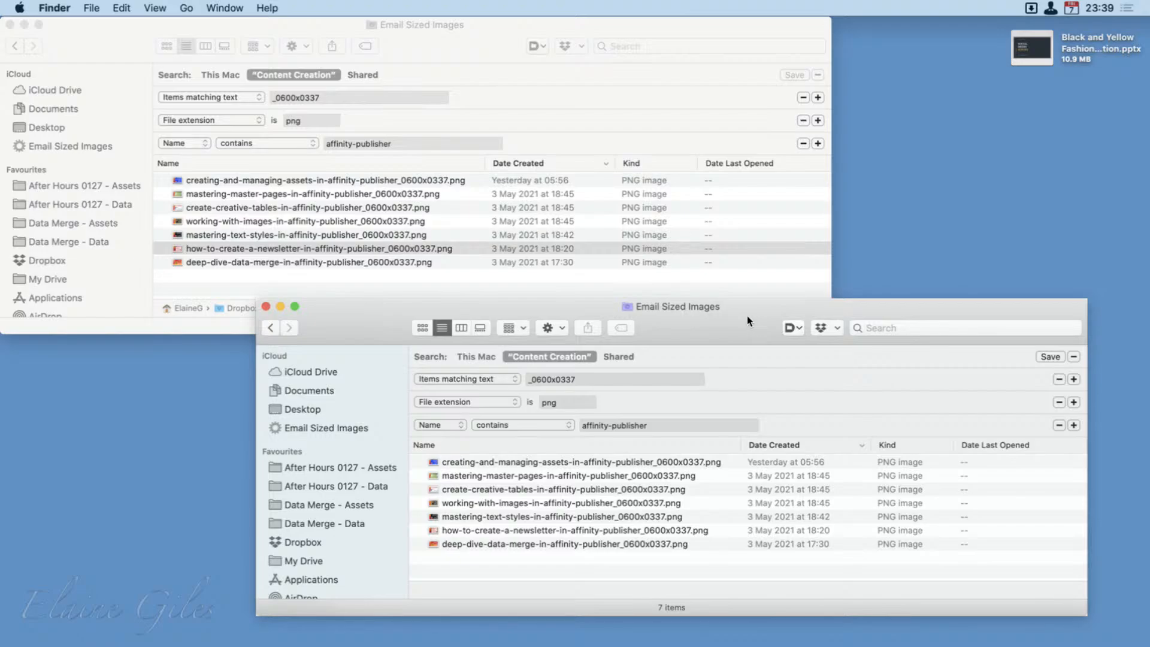
Step: Move the original Email Sized Images window out of the way and reposition its floating snapshot near the top centre of the desktop
{"action": "left_click_drag", "start_coordinate": [487, 44], "coordinate": [0, 276]}
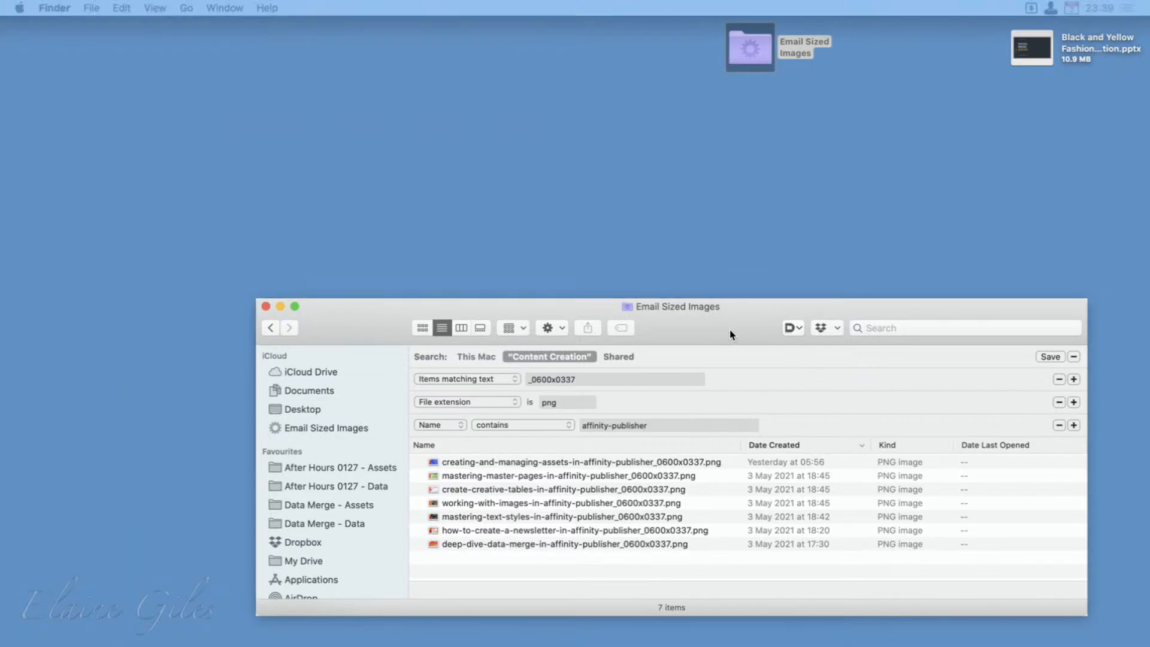
{"action": "left_click_drag", "start_coordinate": [729, 330], "coordinate": [509, 49]}
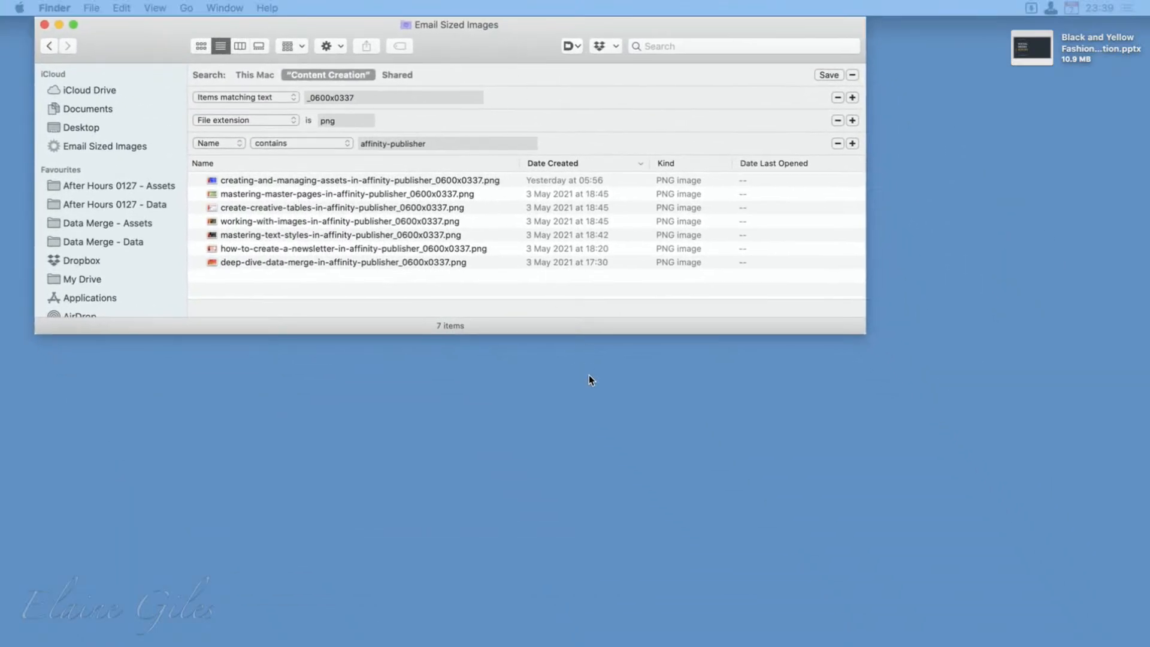
{"action": "left_click_drag", "start_coordinate": [270, 214], "coordinate": [275, 220]}
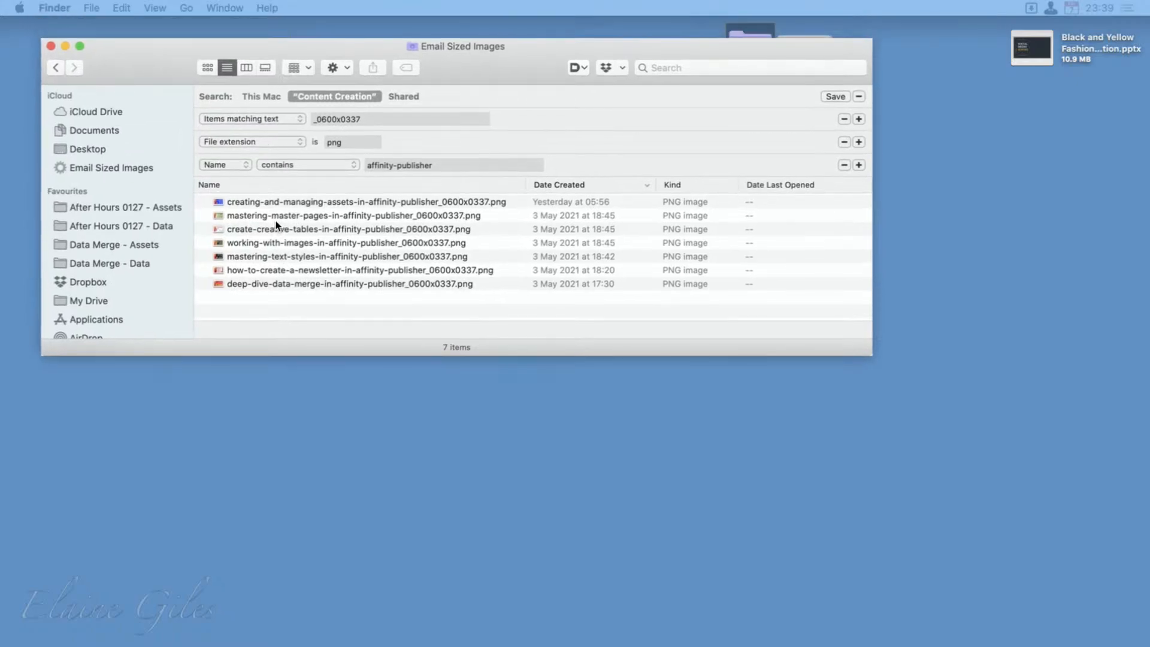
{"action": "left_click_drag", "start_coordinate": [413, 249], "coordinate": [490, 303]}
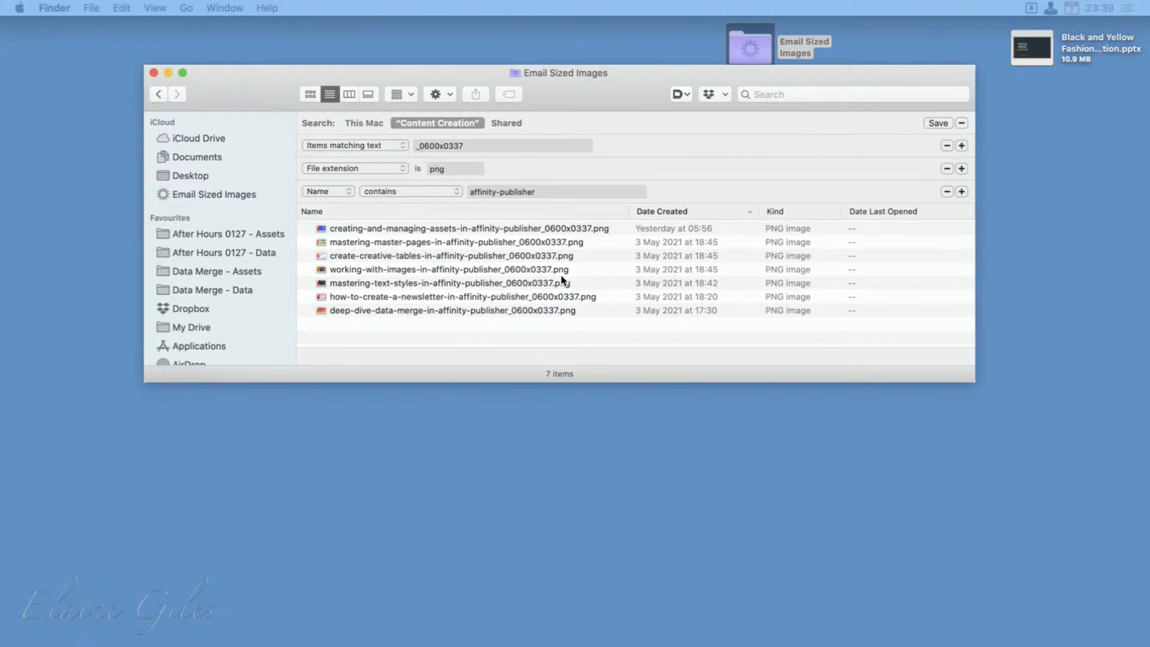
Step: Draw a red freehand arrow on the floating snapshot, pointing at the affinity-publisher name criterion
{"action": "right_click", "coordinate": [560, 275]}
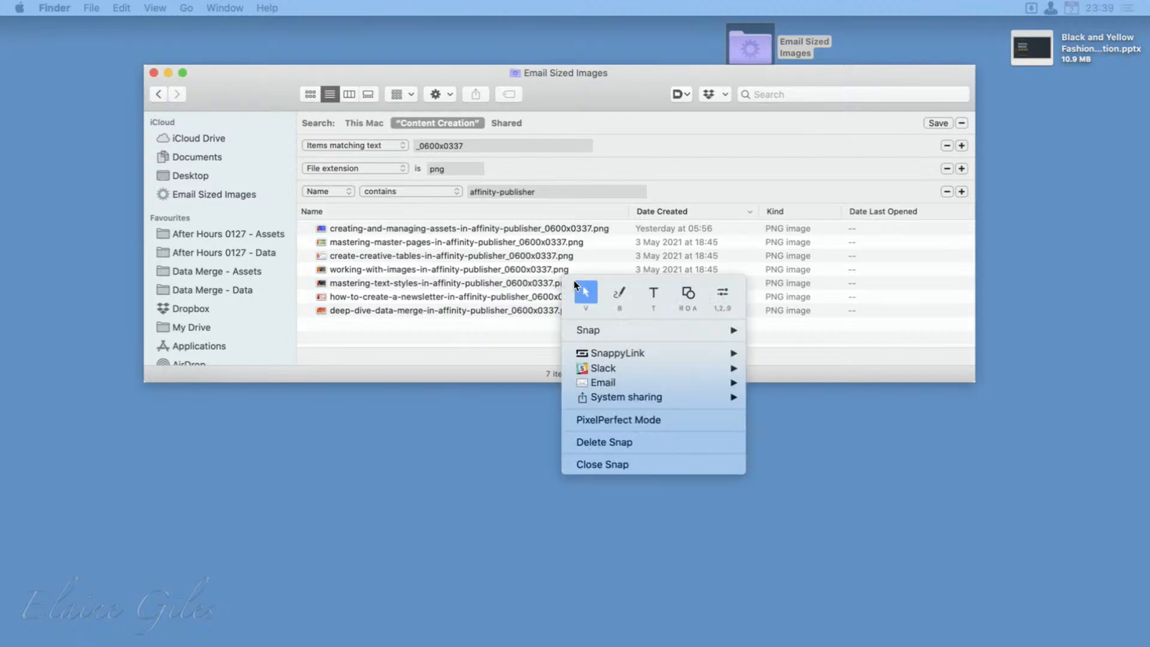
{"action": "left_click", "coordinate": [621, 294]}
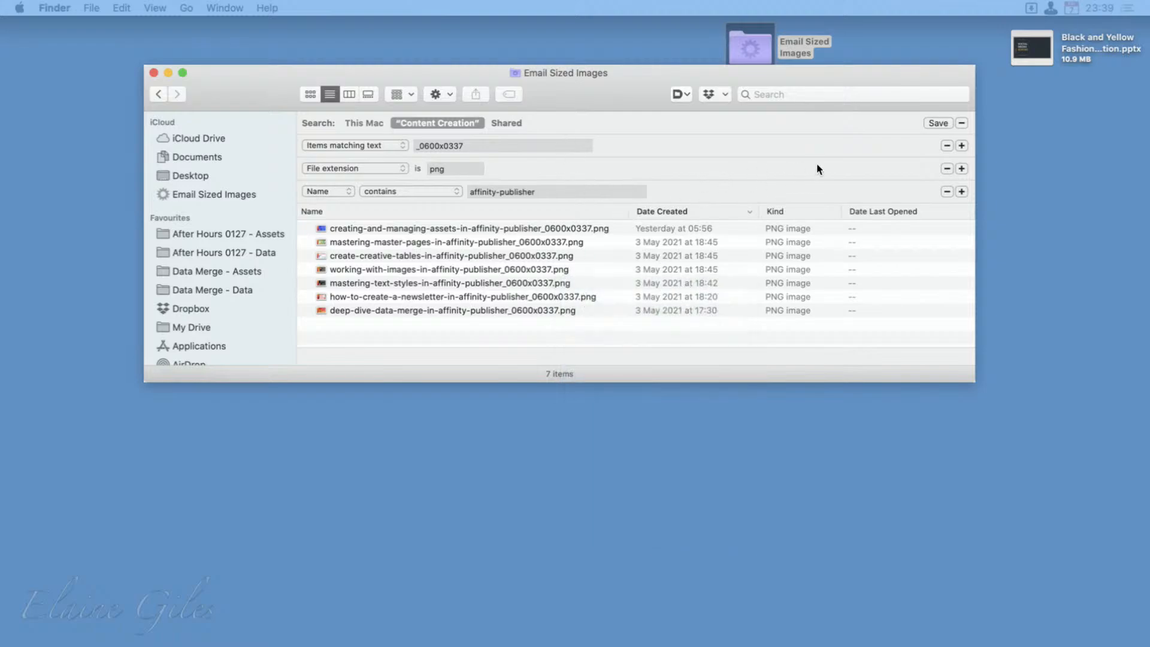
{"action": "left_click_drag", "start_coordinate": [819, 164], "coordinate": [685, 189]}
Step: Add a red text note reading "Check Size" above the arrow on the snapshot
{"action": "right_click", "coordinate": [632, 183]}
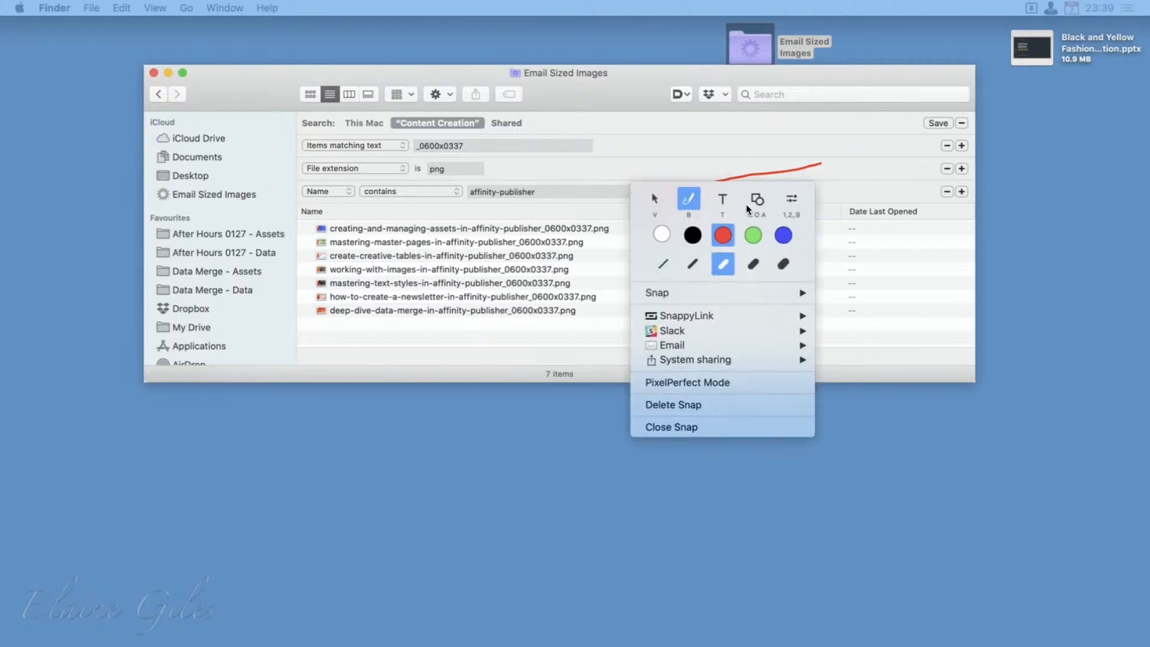
{"action": "left_click", "coordinate": [723, 201]}
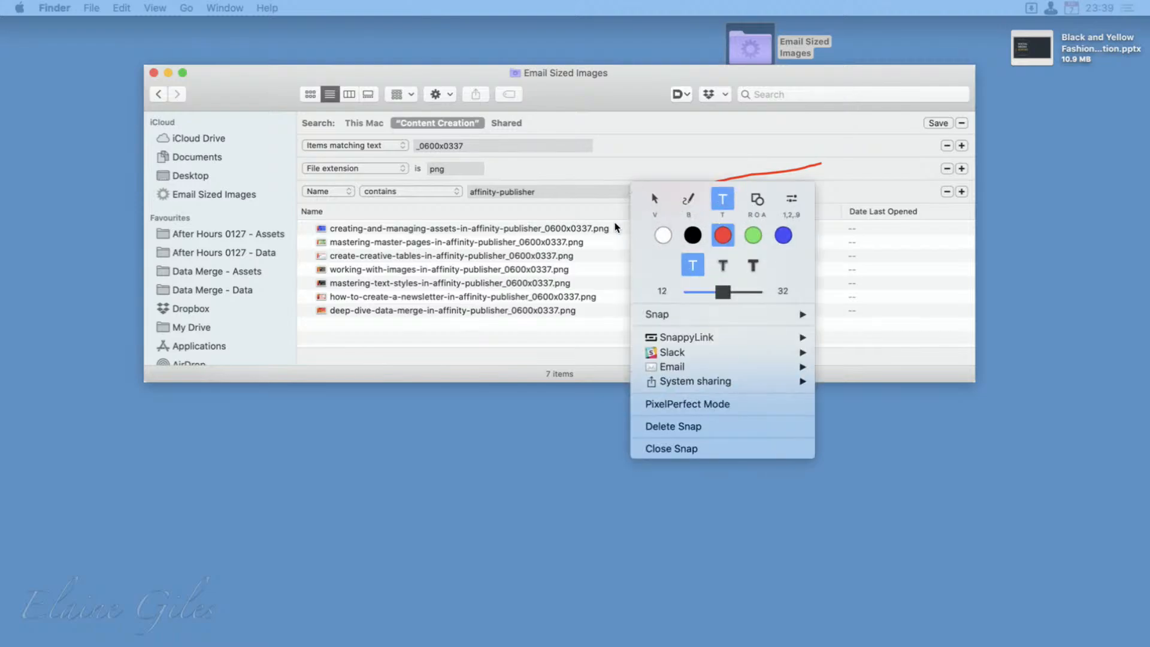
{"action": "left_click", "coordinate": [653, 159]}
{"action": "left_click", "coordinate": [610, 142]}
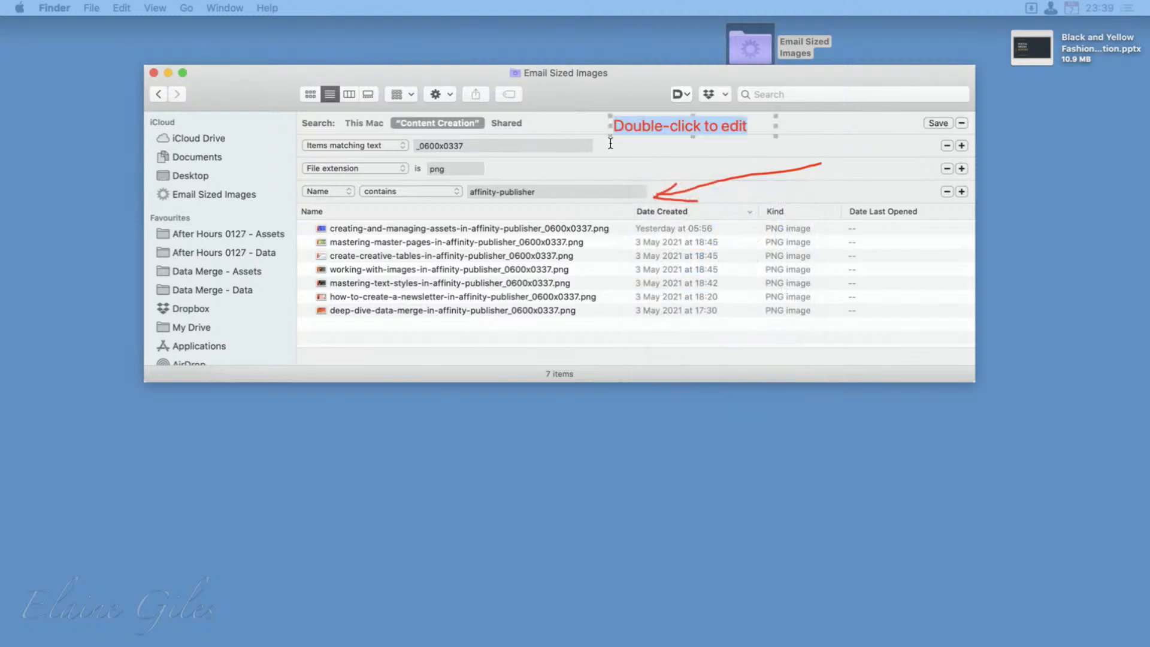
{"action": "key", "text": "BackSpace"}
{"action": "type", "text": "C"}
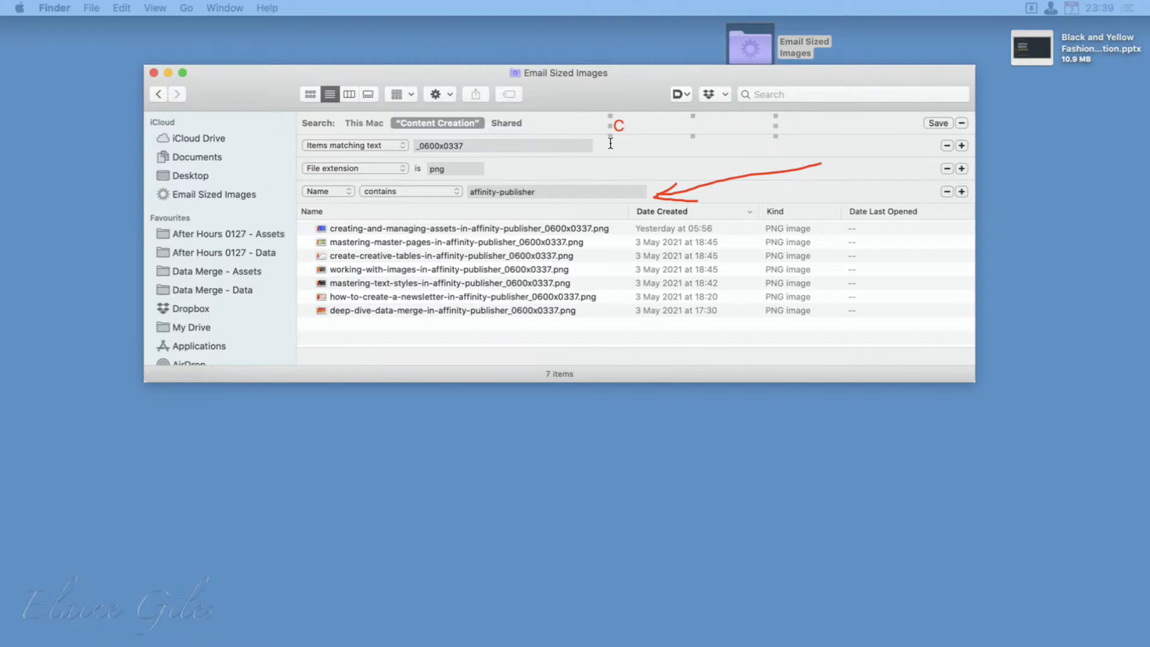
{"action": "type", "text": "heck Size"}
{"action": "left_click", "coordinate": [611, 102]}
Step: Place another text annotation on the snapshot, return to the selection tool, and close the snapshot
{"action": "left_click", "coordinate": [491, 187]}
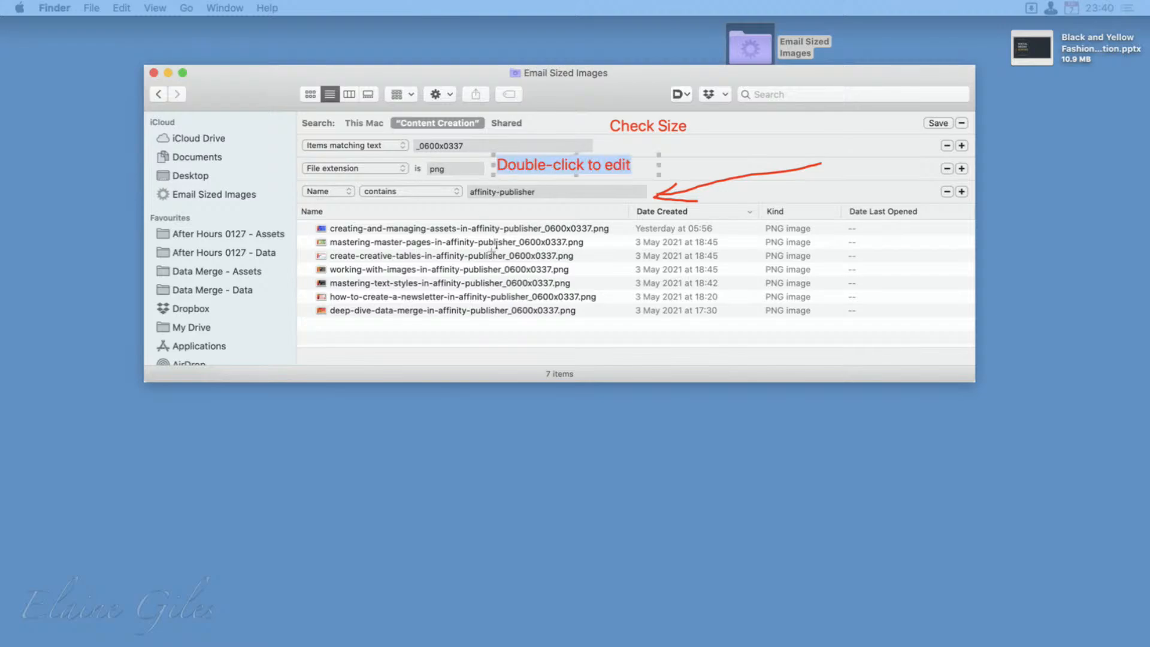
{"action": "right_click", "coordinate": [512, 263]}
{"action": "left_click", "coordinate": [532, 270]}
{"action": "left_click", "coordinate": [400, 257]}
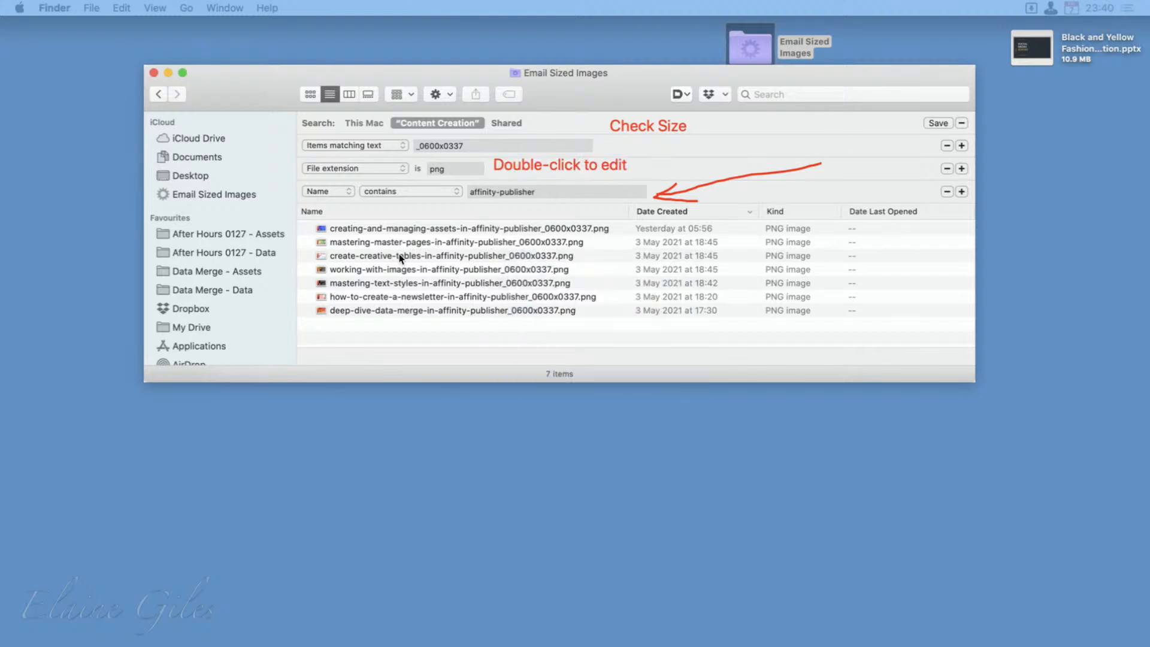
{"action": "double_click", "coordinate": [400, 258]}
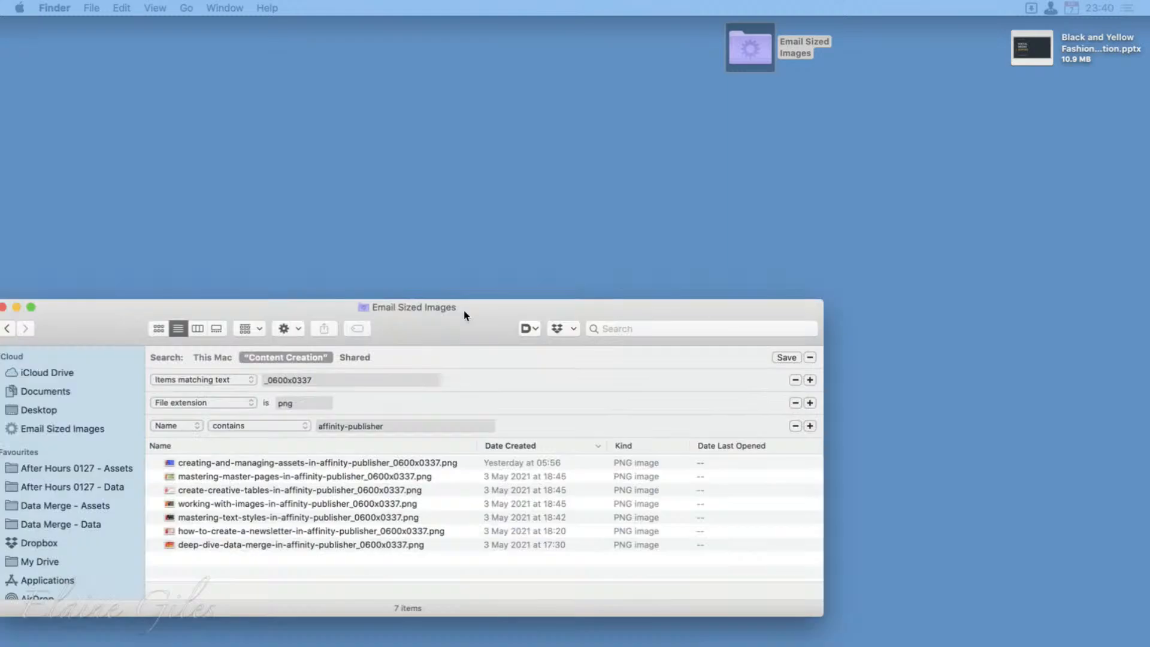
Step: Move the Email Sized Images Finder window back up and make it taller, and save its smart folder criteria
{"action": "left_click_drag", "start_coordinate": [464, 307], "coordinate": [474, 22]}
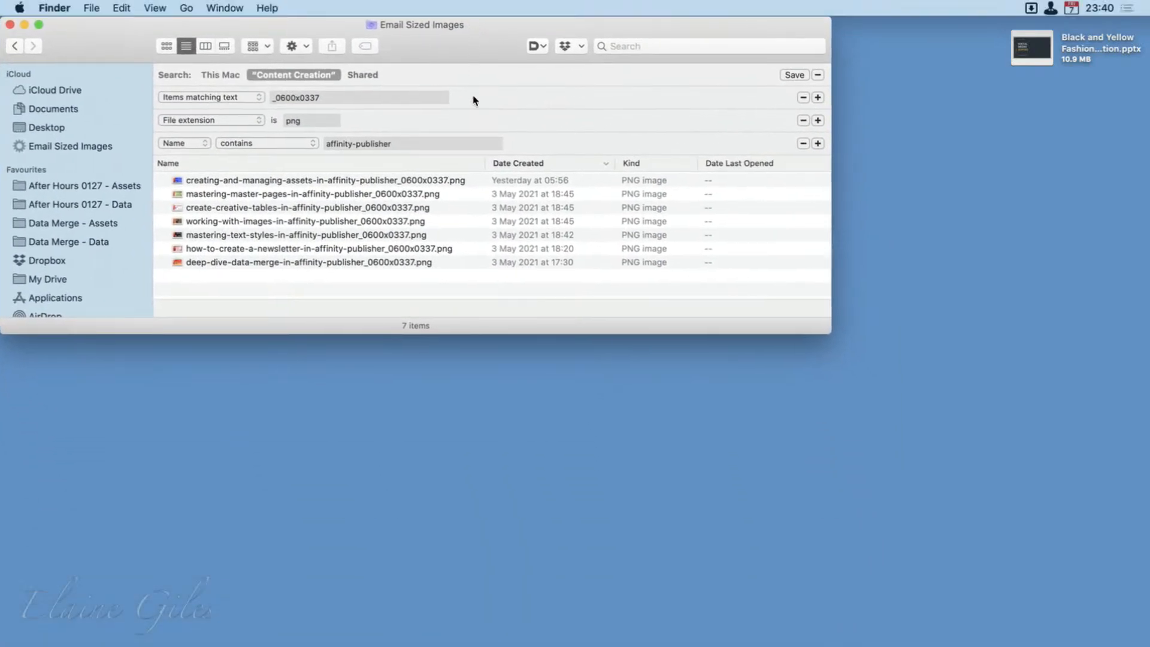
{"action": "left_click_drag", "start_coordinate": [484, 324], "coordinate": [491, 325]}
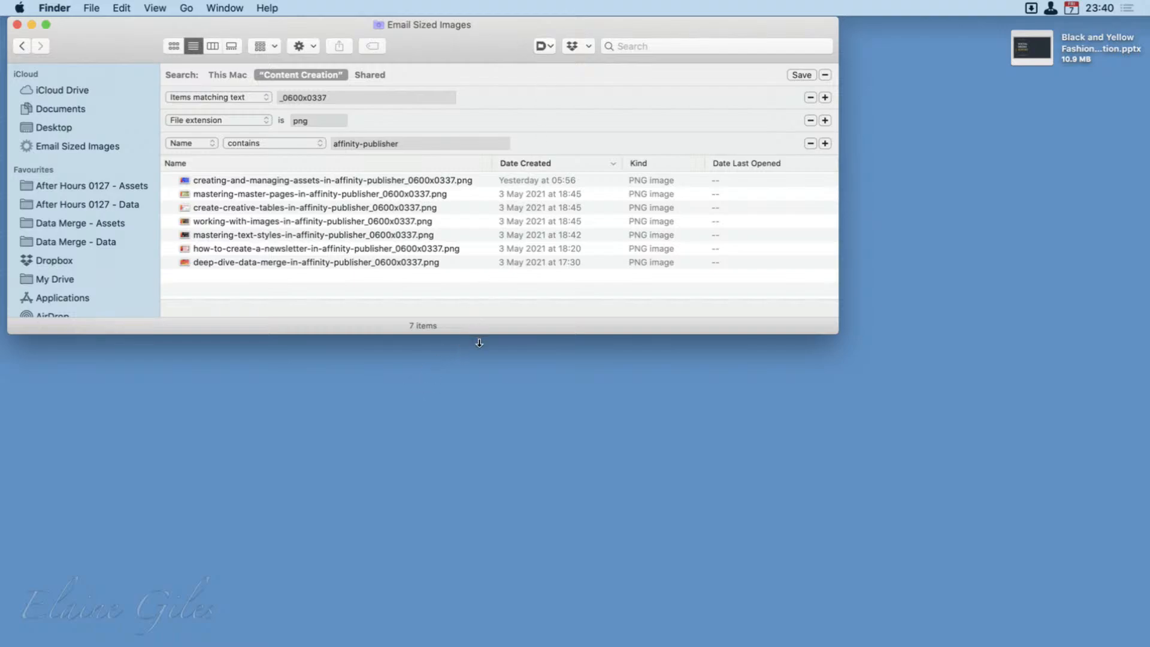
{"action": "left_click_drag", "start_coordinate": [481, 336], "coordinate": [477, 407]}
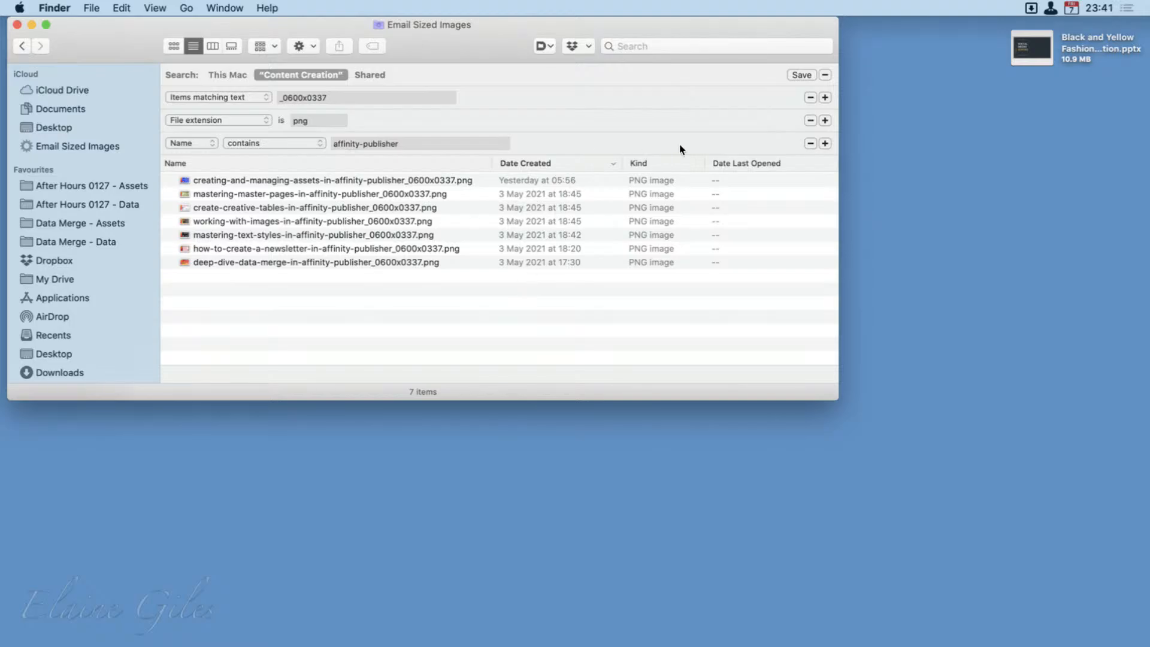
{"action": "left_click", "coordinate": [800, 75]}
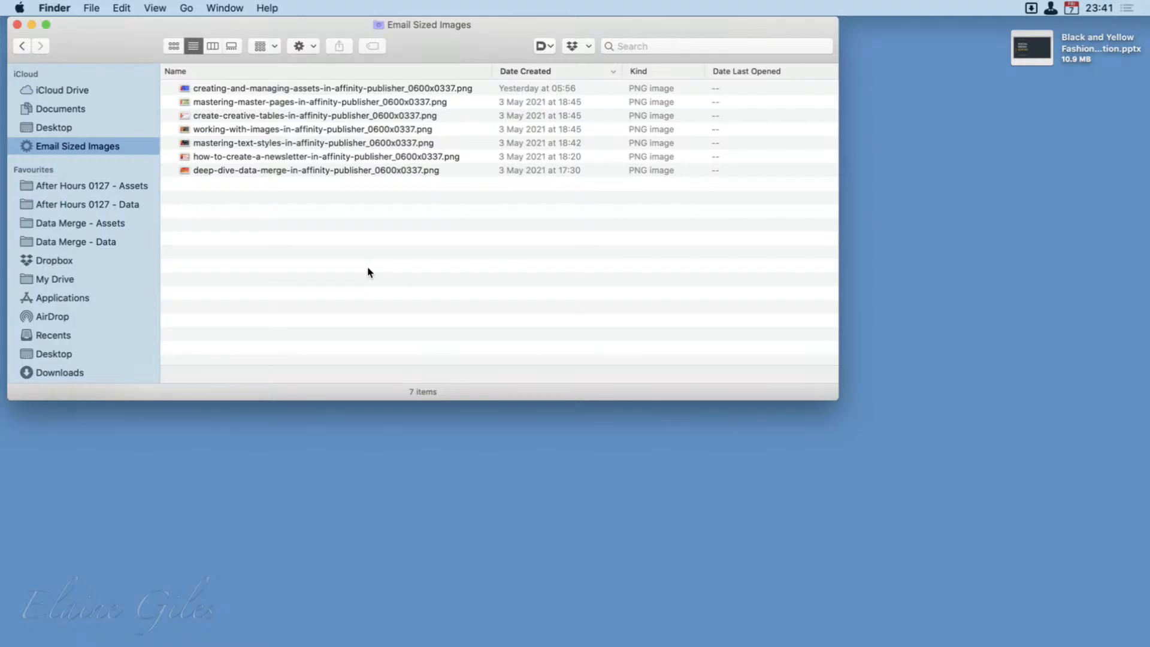
Step: Search within the Email Sized Images smart folder for "deep-dive", and clear the search text
{"action": "left_click", "coordinate": [665, 49]}
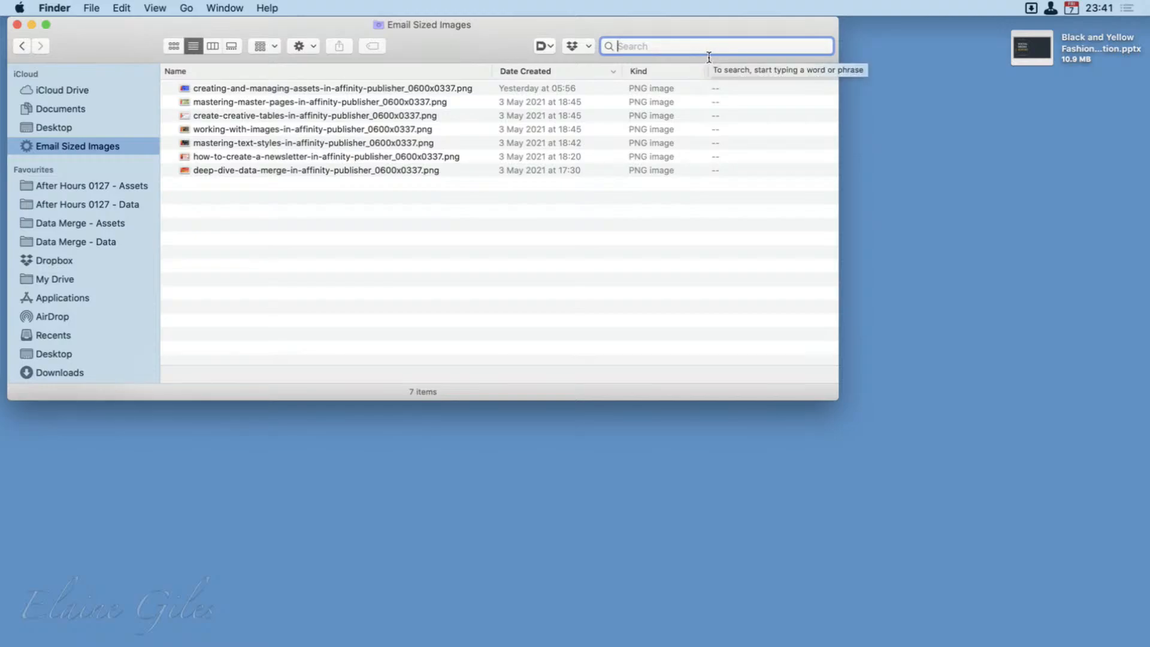
{"action": "type", "text": "deep-dive"}
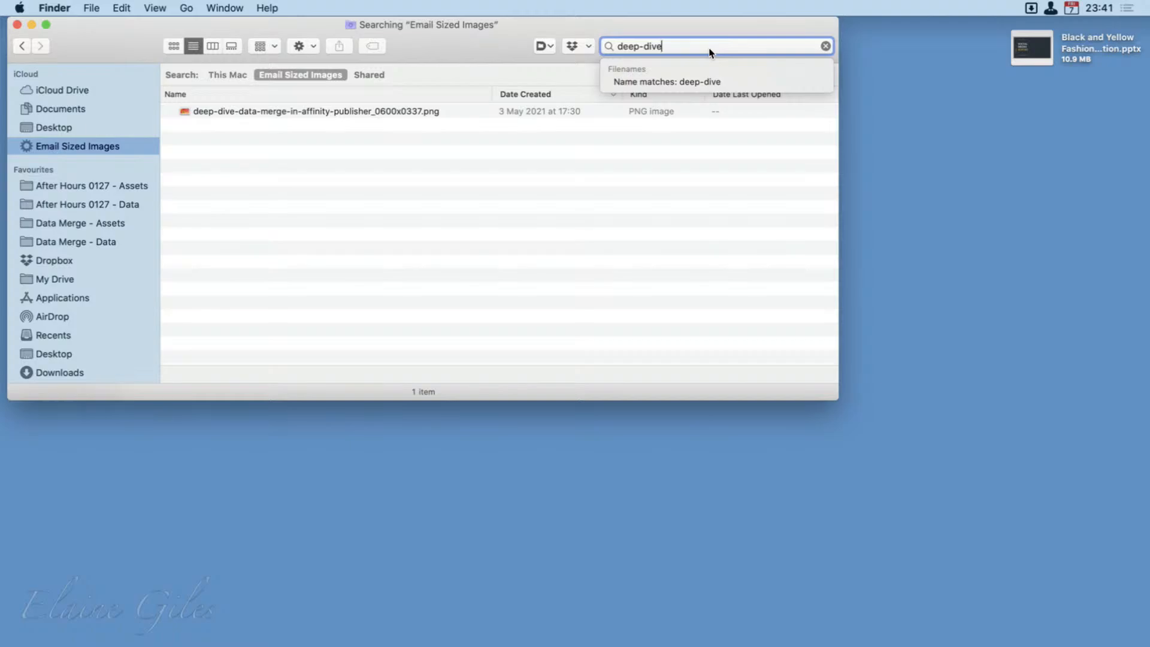
{"action": "key", "text": "BackSpace"}
{"action": "key", "text": "BackSpace"}
{"action": "key", "text": "BackSpace"}
{"action": "key", "text": "BackSpace"}
{"action": "key", "text": "BackSpace"}
{"action": "key", "text": "BackSpace"}
{"action": "key", "text": "BackSpace"}
{"action": "key", "text": "BackSpace"}
{"action": "key", "text": "BackSpace"}
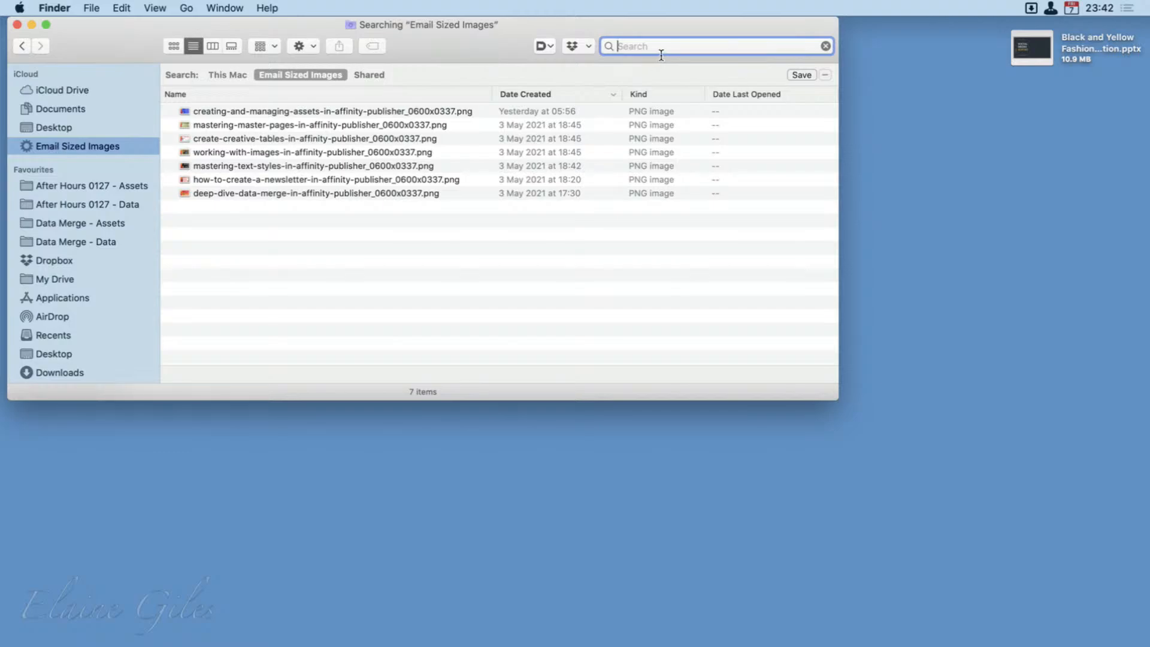
Step: Select the mastering-master-pages and mastering-text-styles files in turn, search the smart folder for "mastering", and clear the search text
{"action": "left_click", "coordinate": [285, 130]}
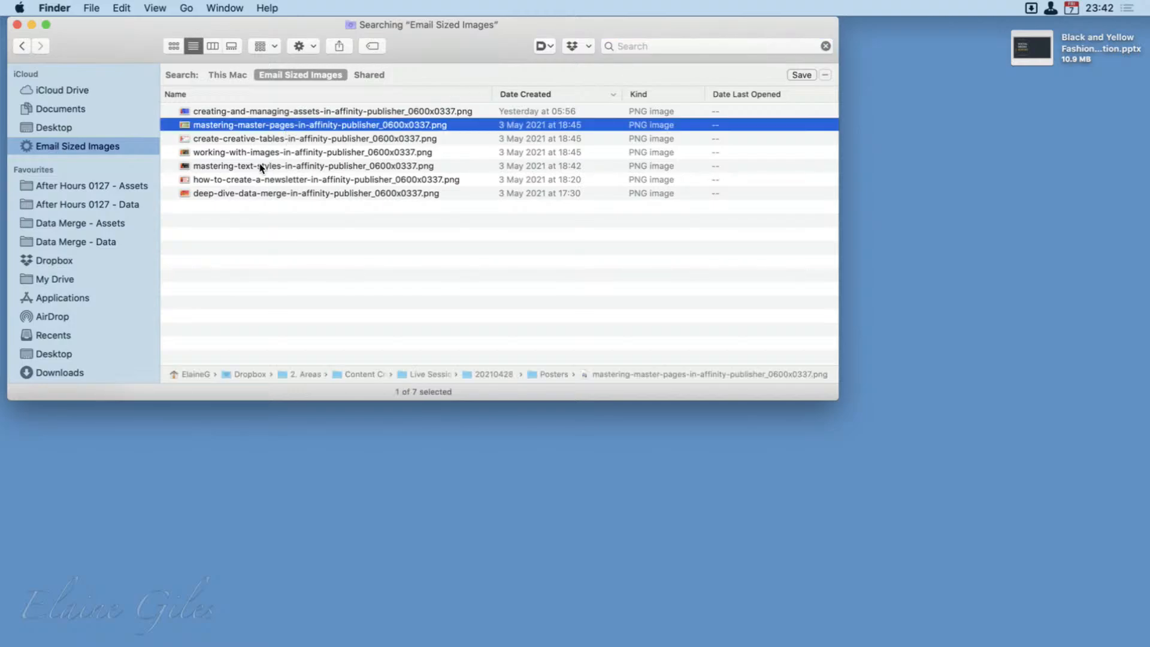
{"action": "left_click", "coordinate": [244, 166]}
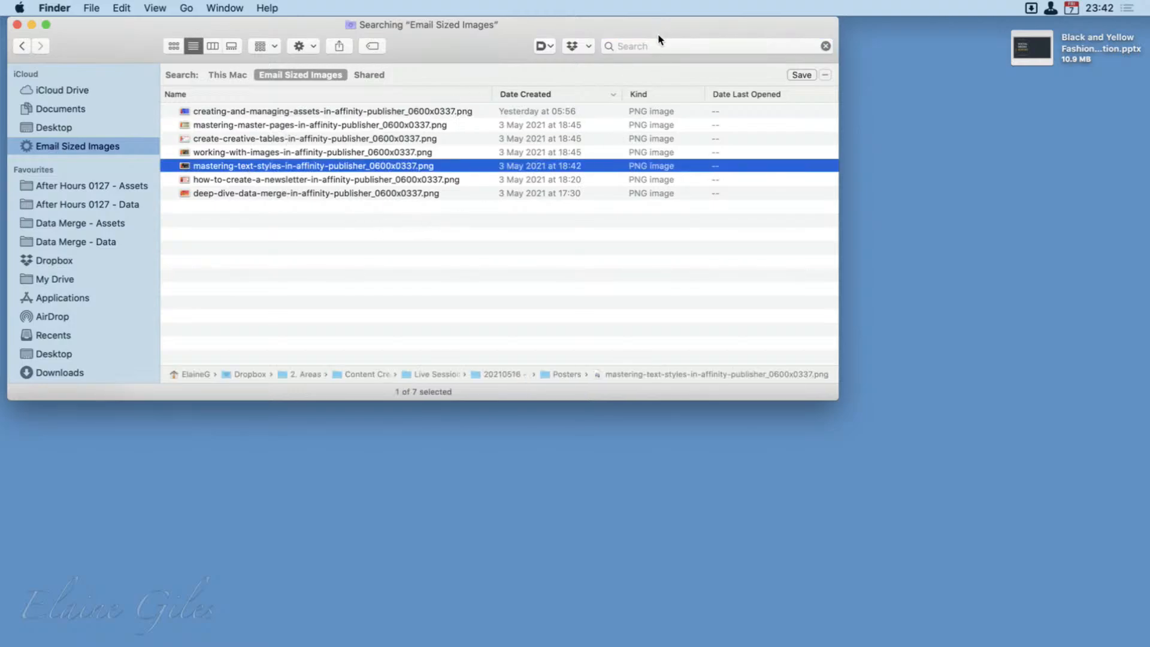
{"action": "left_click", "coordinate": [662, 51]}
{"action": "type", "text": "mastering"}
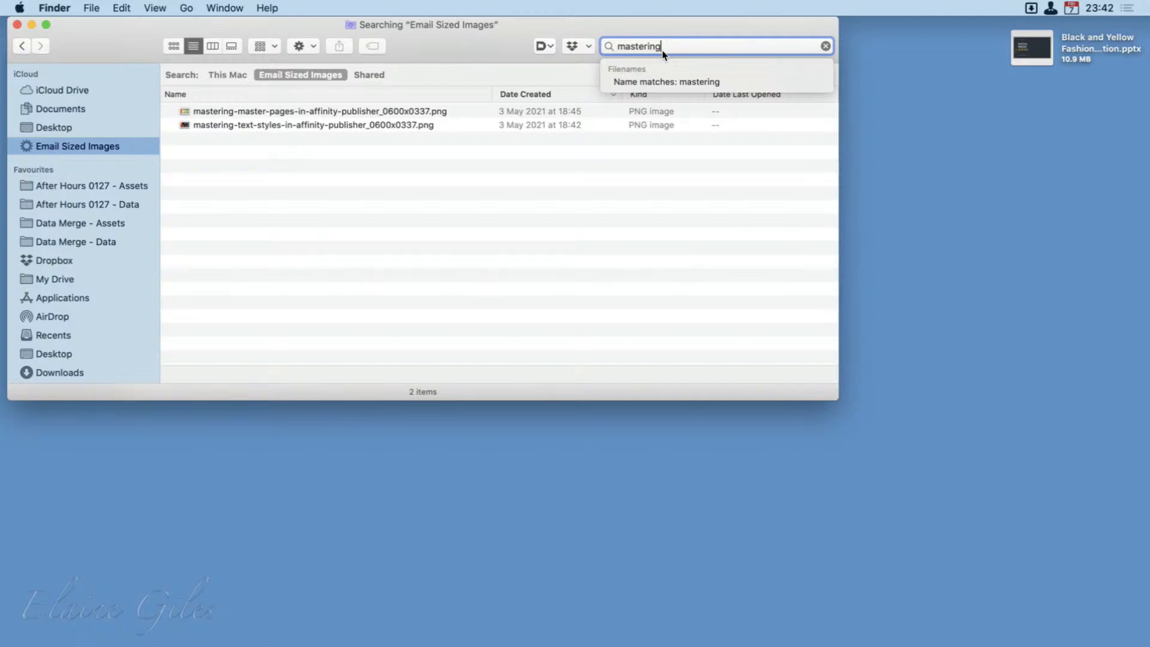
{"action": "key", "text": "super+a"}
{"action": "key", "text": "BackSpace"}
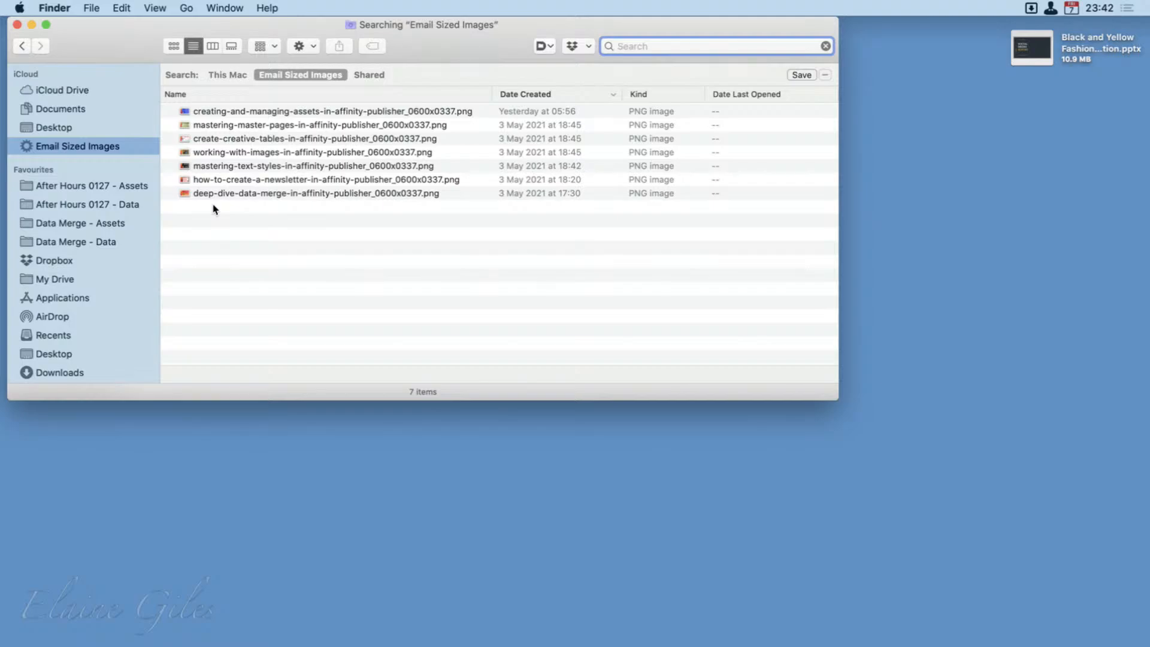
Step: Open the Live Session Posters - 1280 (PNG) smart folder from Saved Searches and select create-creative-tables-in-affinity-publisher_1280x0720.png
{"action": "left_click", "coordinate": [240, 141]}
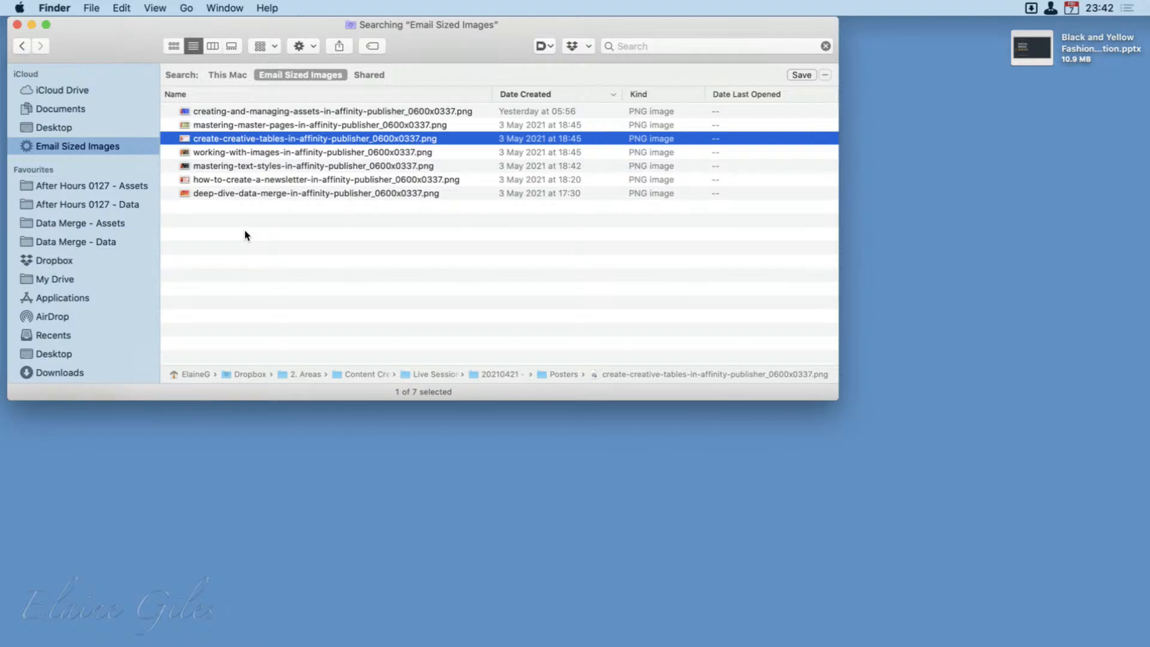
{"action": "scroll", "coordinate": [90, 318], "scroll_direction": "down", "scroll_amount": 10}
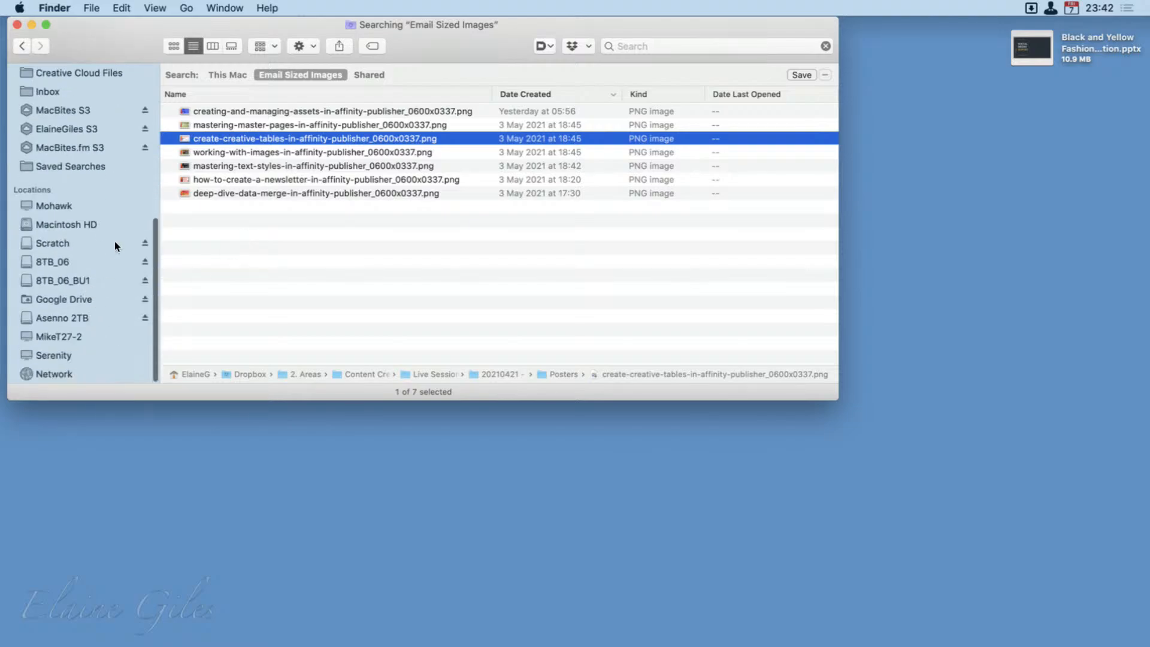
{"action": "left_click", "coordinate": [60, 167]}
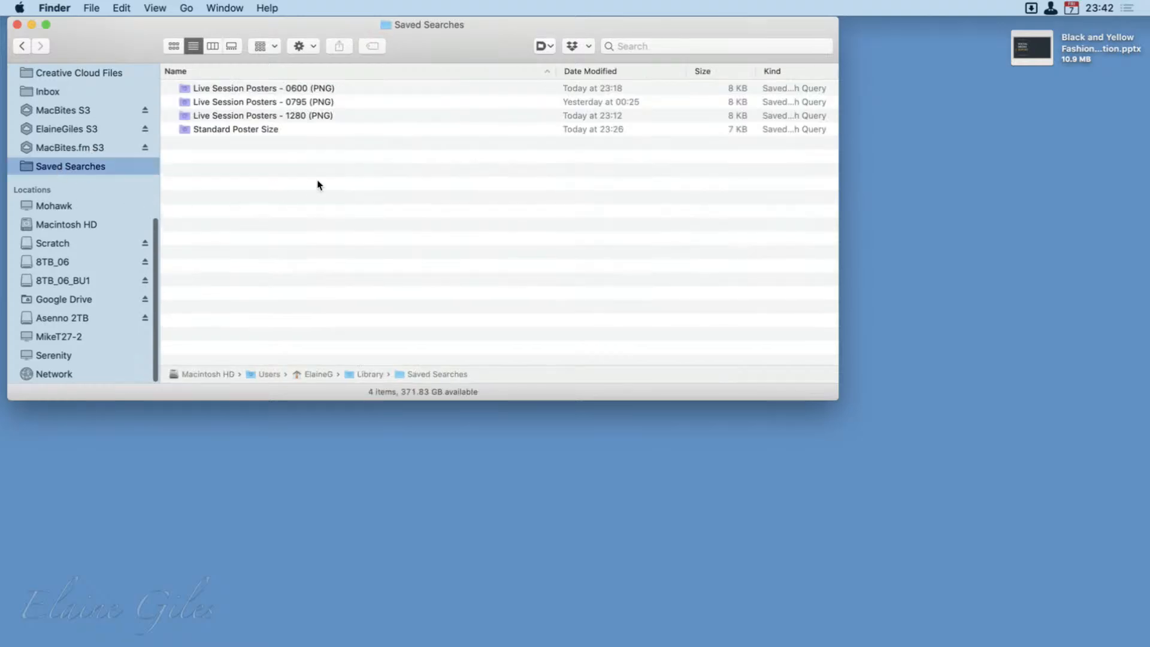
{"action": "double_click", "coordinate": [283, 115]}
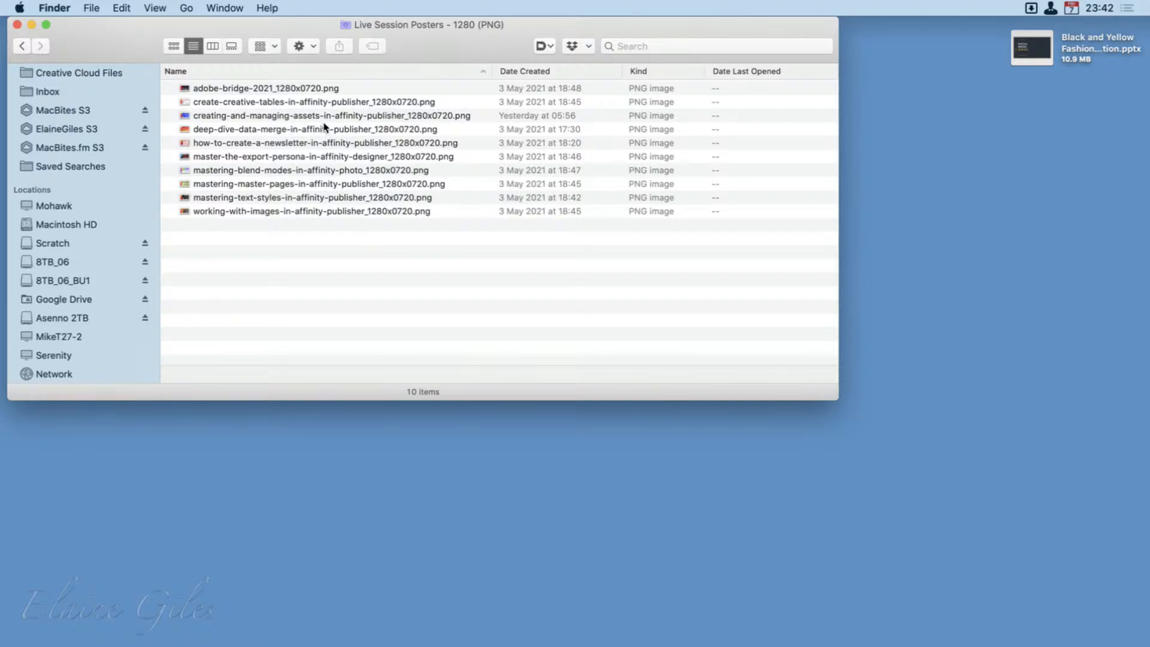
{"action": "left_click", "coordinate": [309, 103]}
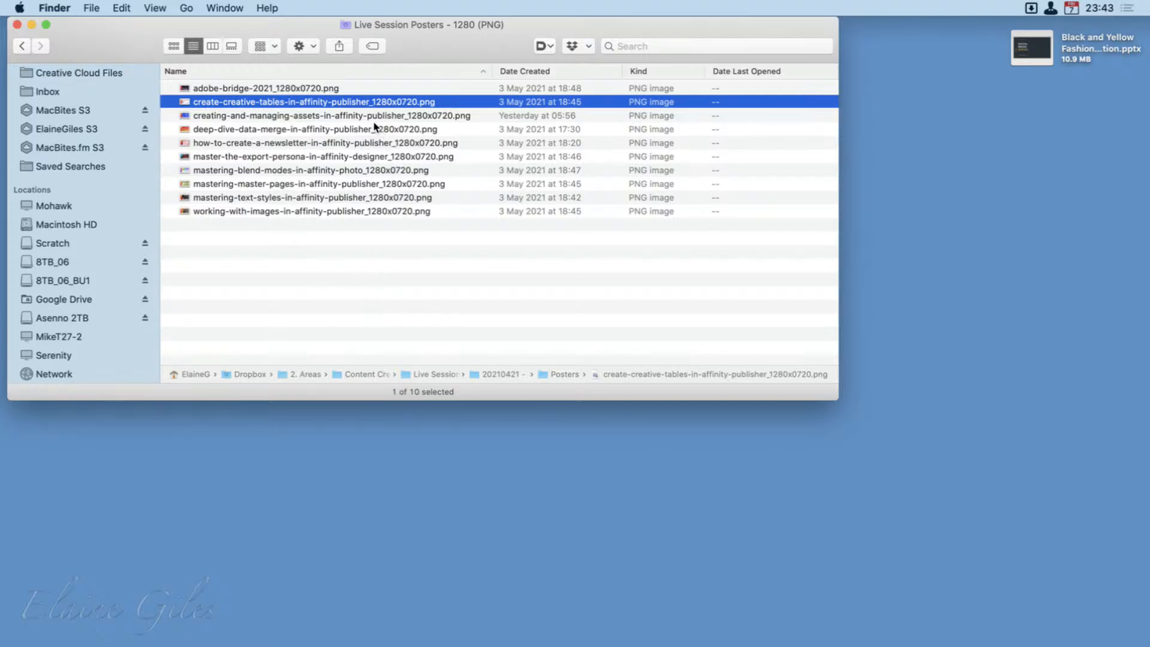
{"action": "left_click_drag", "start_coordinate": [365, 101], "coordinate": [375, 272]}
Step: Search within the Live Session Posters - 1280 (PNG) smart folder for "mastering-", and clear the search
{"action": "left_click", "coordinate": [680, 47]}
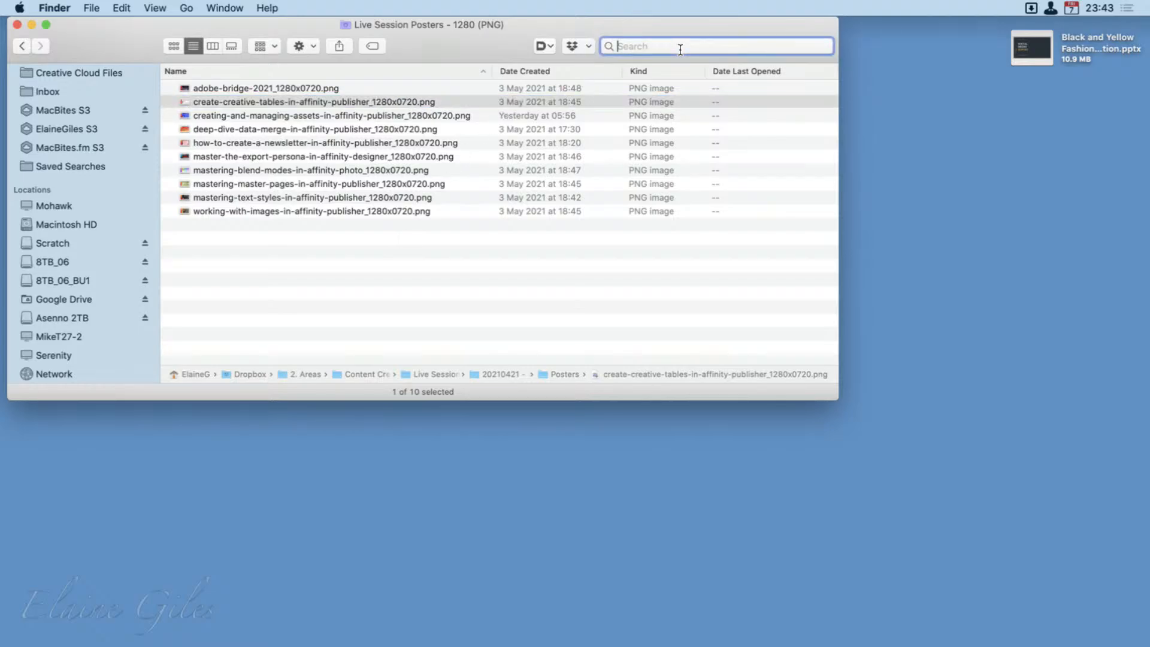
{"action": "type", "text": "mastering-"}
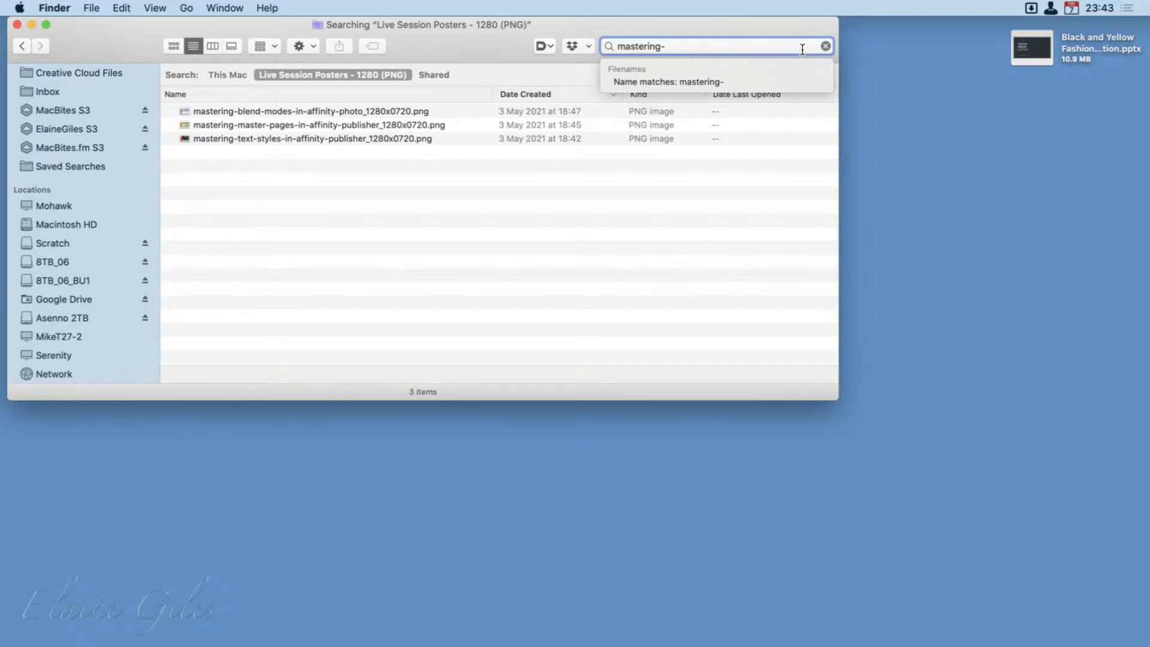
{"action": "left_click", "coordinate": [826, 46]}
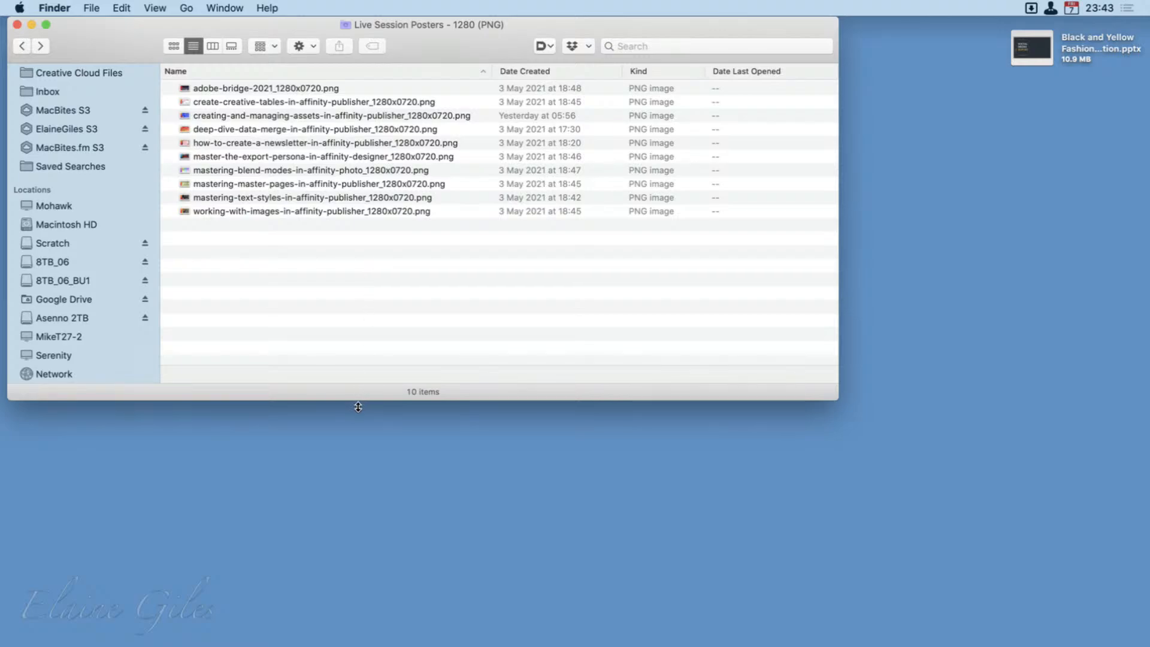
Step: Return to the Saved Searches folder and shrink its Finder window to a compact size
{"action": "left_click_drag", "start_coordinate": [358, 406], "coordinate": [357, 645]}
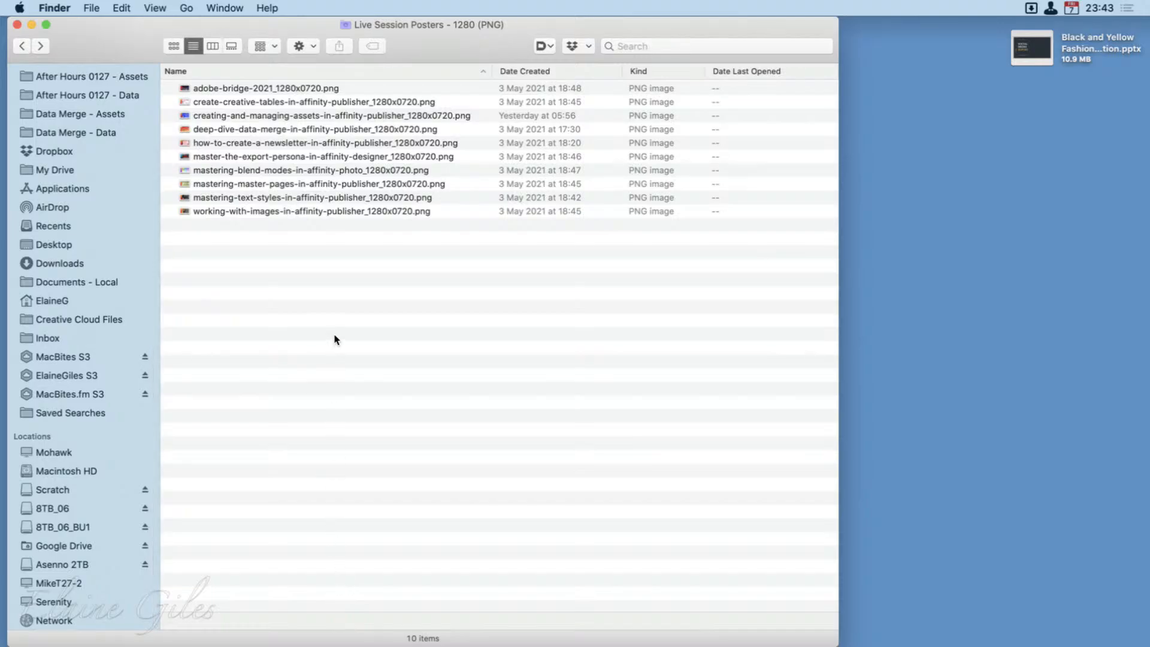
{"action": "left_click", "coordinate": [68, 411]}
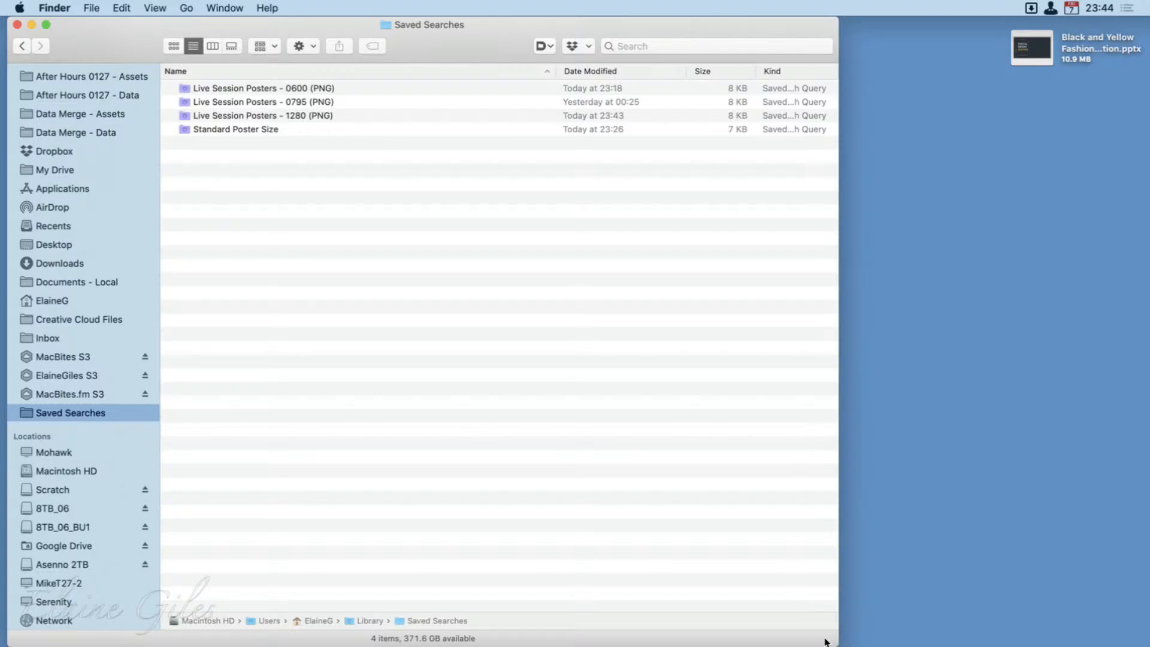
{"action": "left_click_drag", "start_coordinate": [828, 641], "coordinate": [506, 245]}
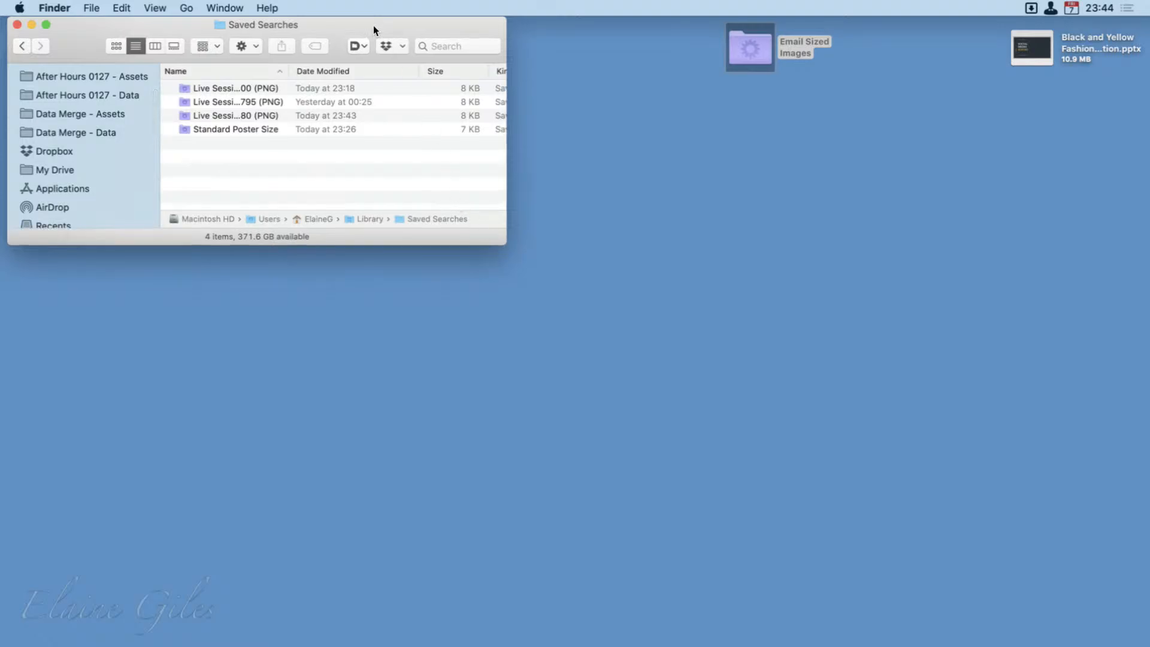
Step: Float a snapshot of the Saved Searches window, place it near the middle of the desktop and enlarge it
{"action": "key", "text": "super+n"}
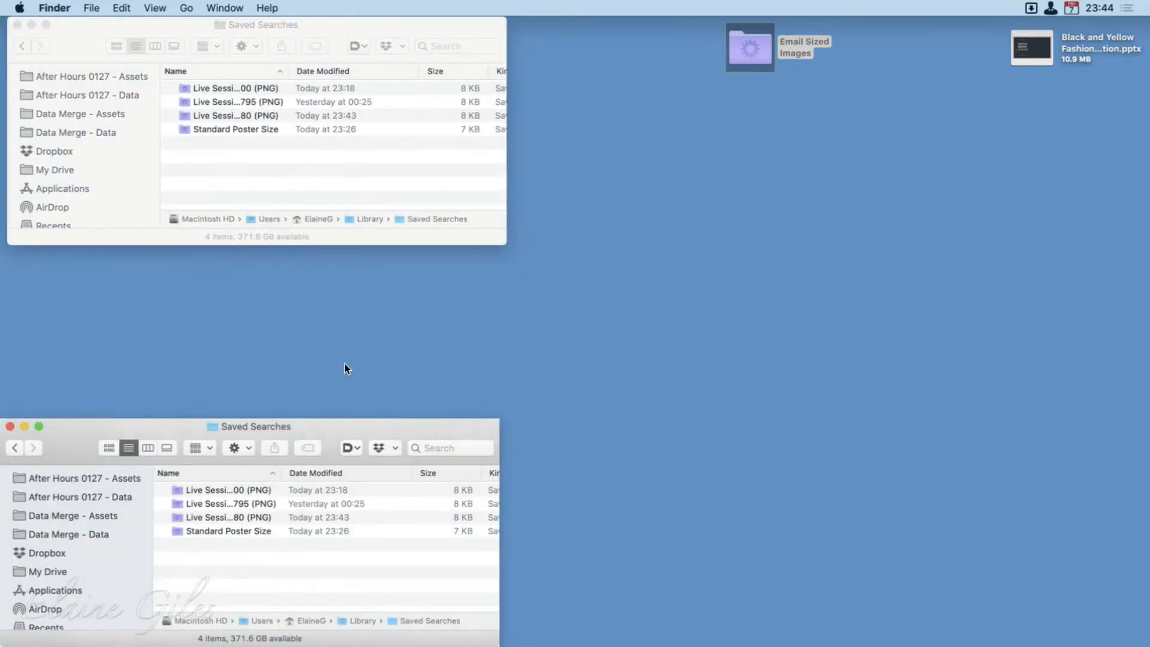
{"action": "left_click_drag", "start_coordinate": [327, 428], "coordinate": [819, 364]}
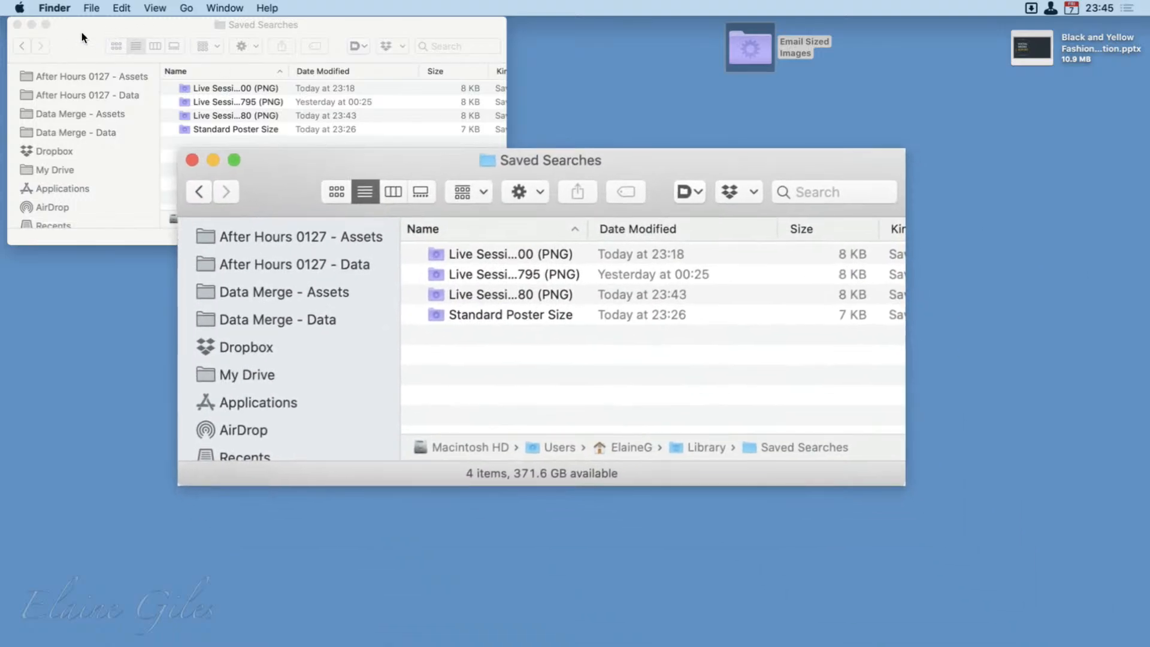
Step: Open three new Finder windows on the Dropbox folder and spread them across the desktop beneath the floating snapshot
{"action": "left_click", "coordinate": [61, 24]}
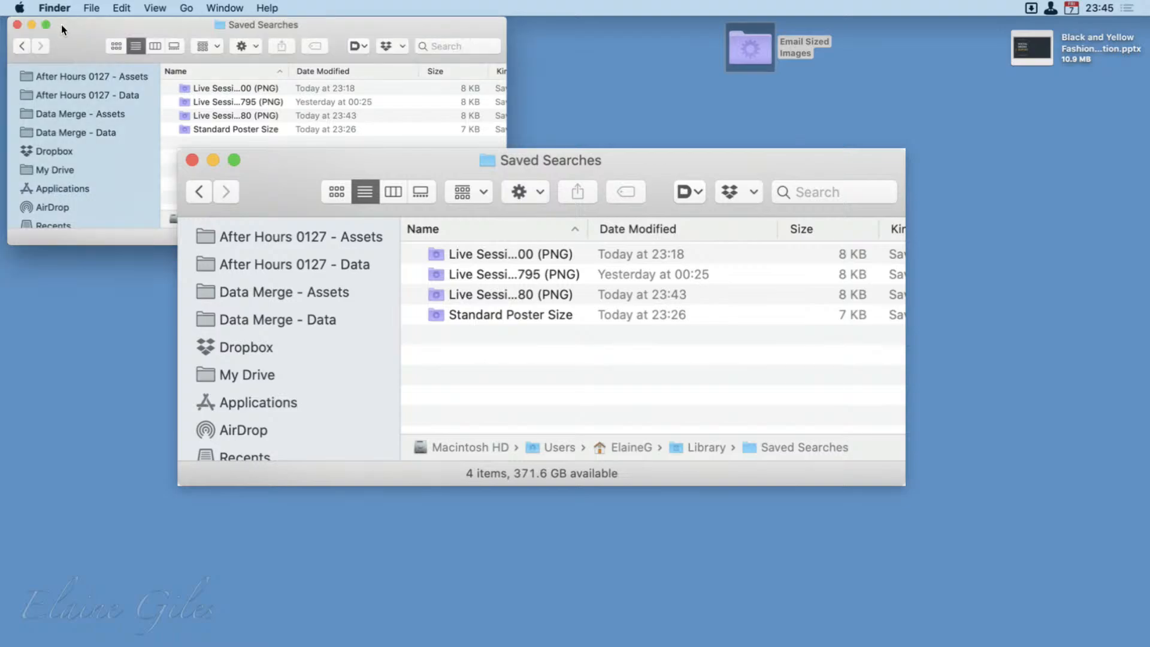
{"action": "key", "text": "super+n"}
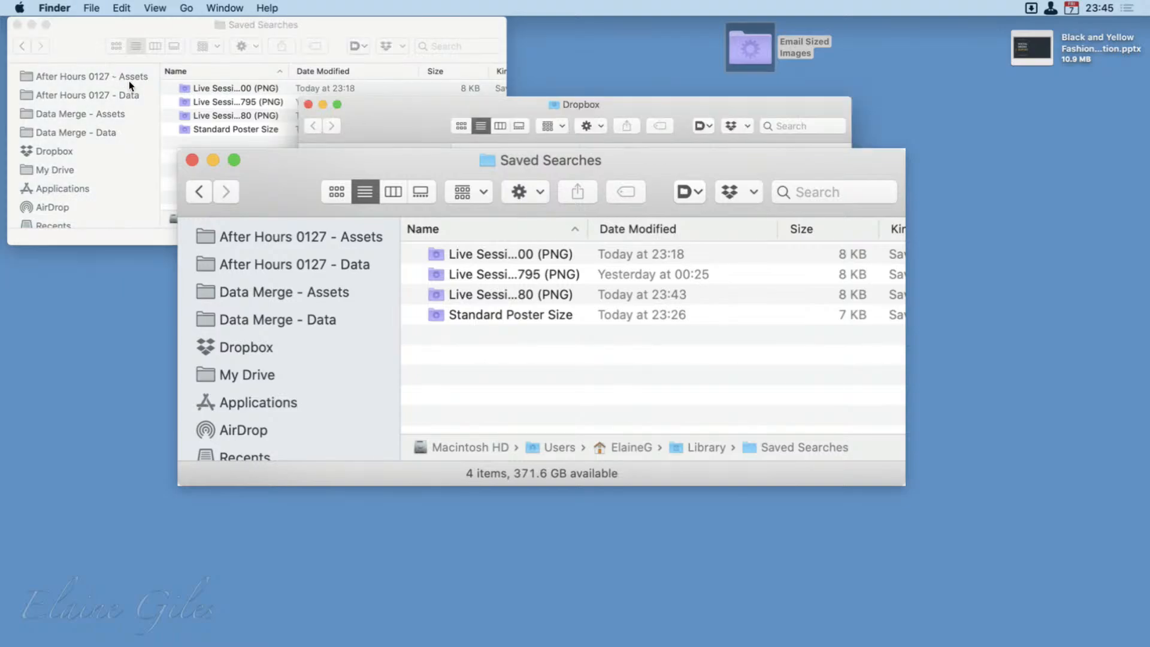
{"action": "key", "text": "super+n"}
{"action": "key", "text": "super+n"}
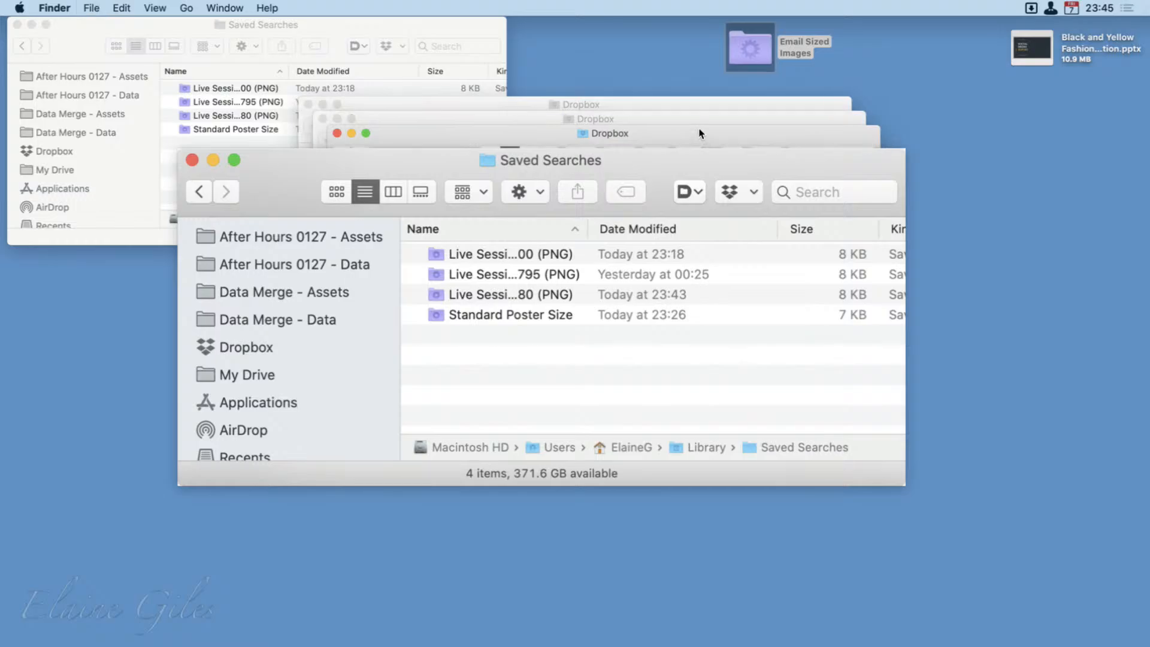
{"action": "left_click_drag", "start_coordinate": [700, 133], "coordinate": [983, 261]}
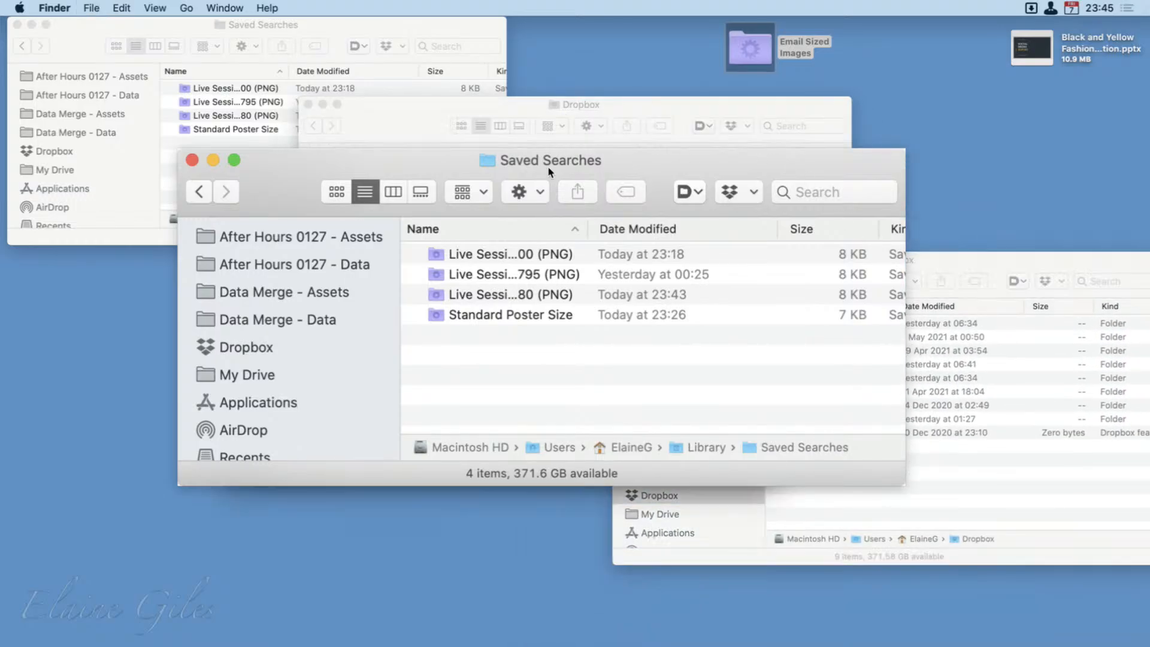
{"action": "left_click_drag", "start_coordinate": [664, 138], "coordinate": [440, 339]}
{"action": "left_click_drag", "start_coordinate": [636, 115], "coordinate": [831, 87]}
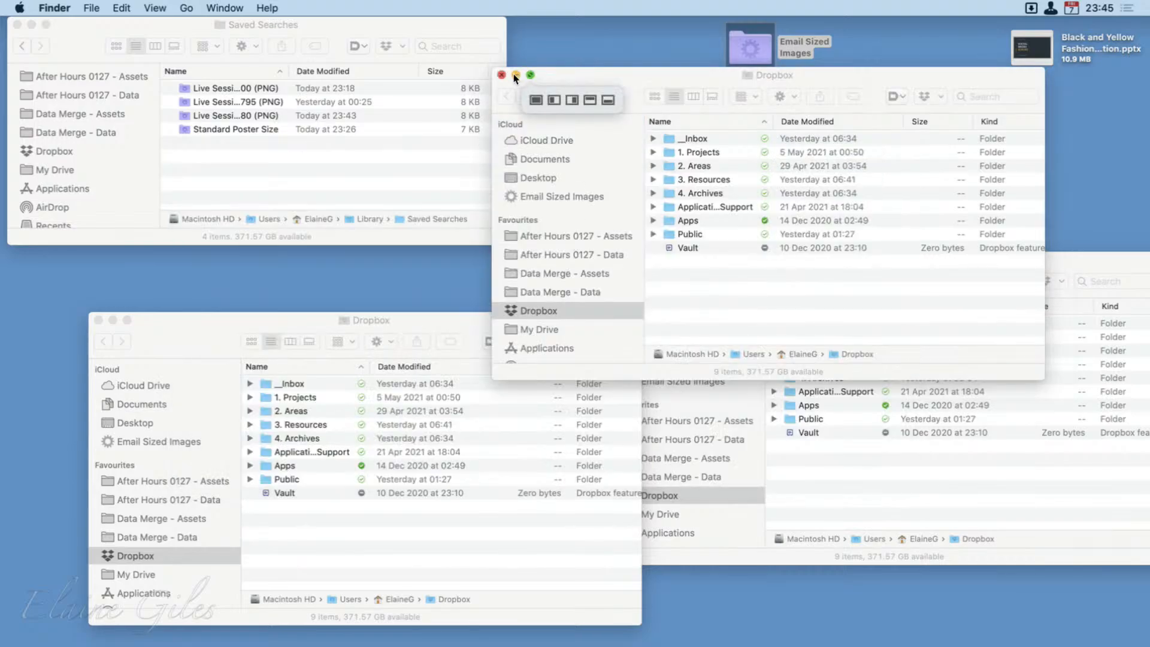
Step: Close the three Dropbox windows and enlarge the Saved Searches window so the full smart folder names fit
{"action": "left_click", "coordinate": [502, 76]}
{"action": "left_click", "coordinate": [623, 260]}
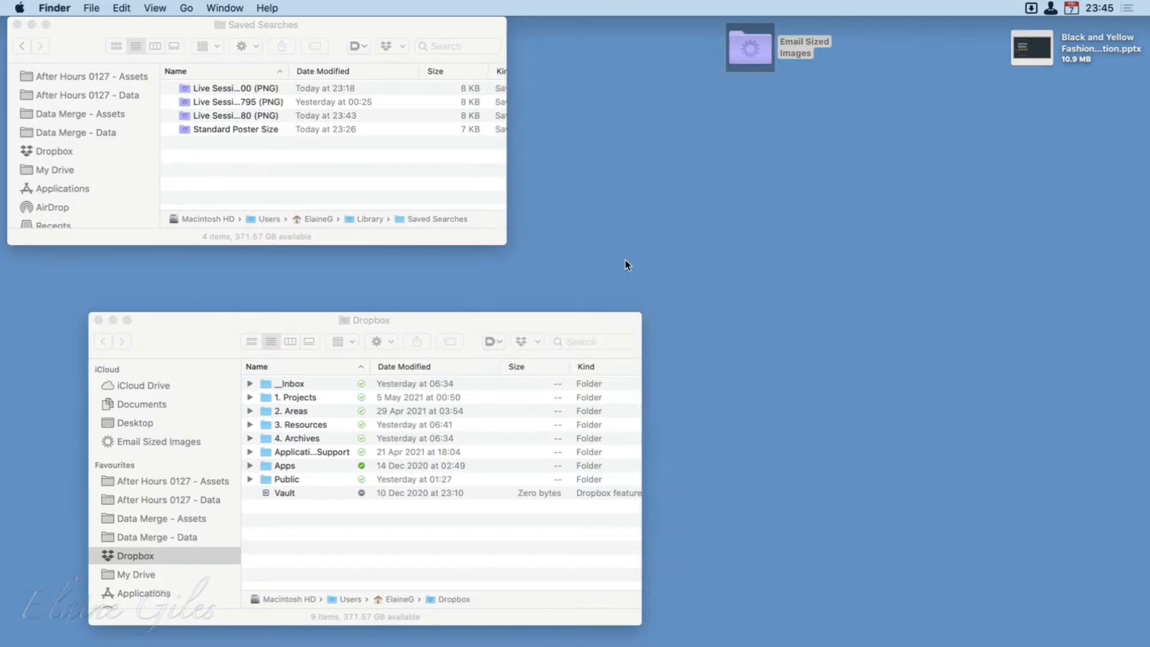
{"action": "left_click", "coordinate": [98, 320]}
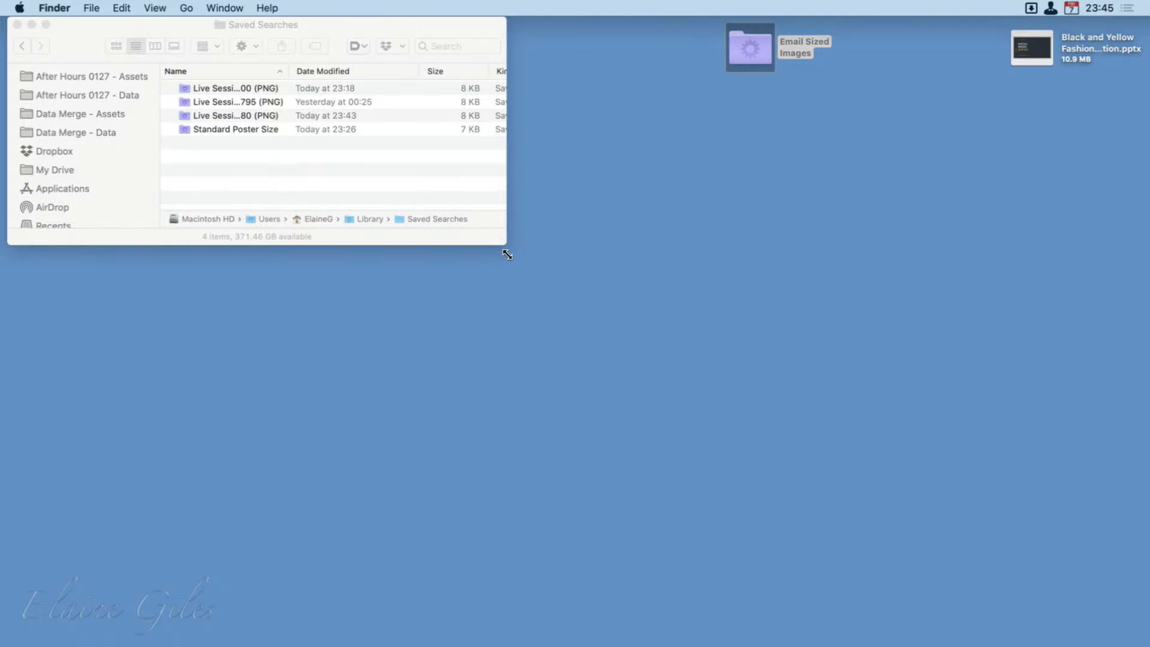
{"action": "left_click_drag", "start_coordinate": [506, 245], "coordinate": [871, 424]}
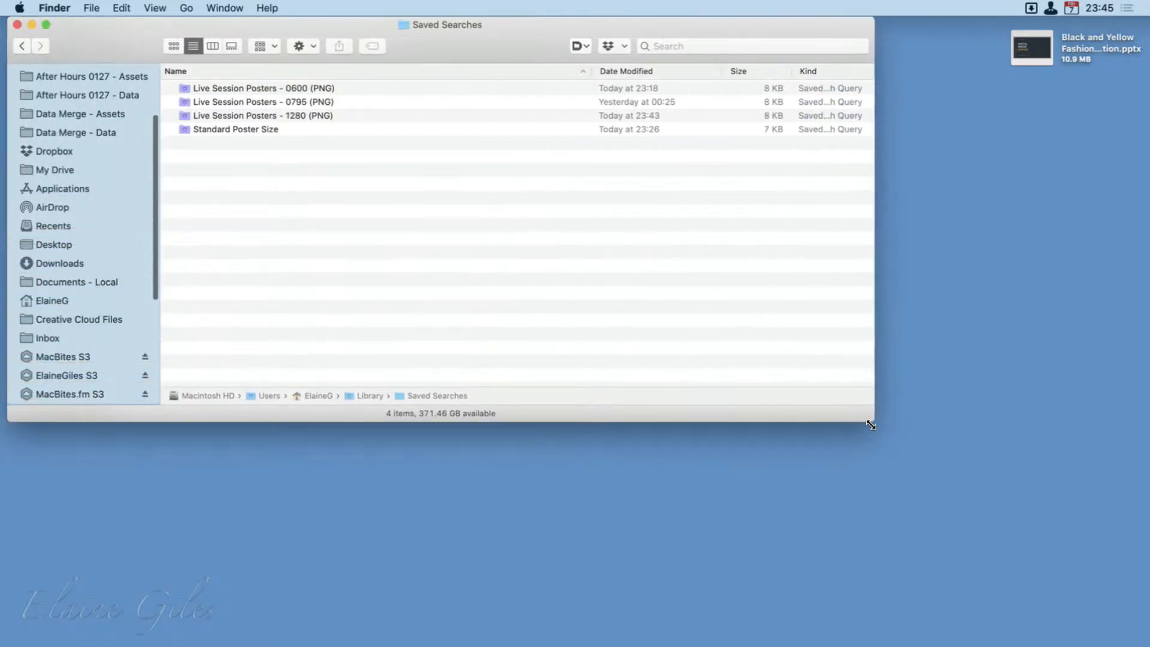